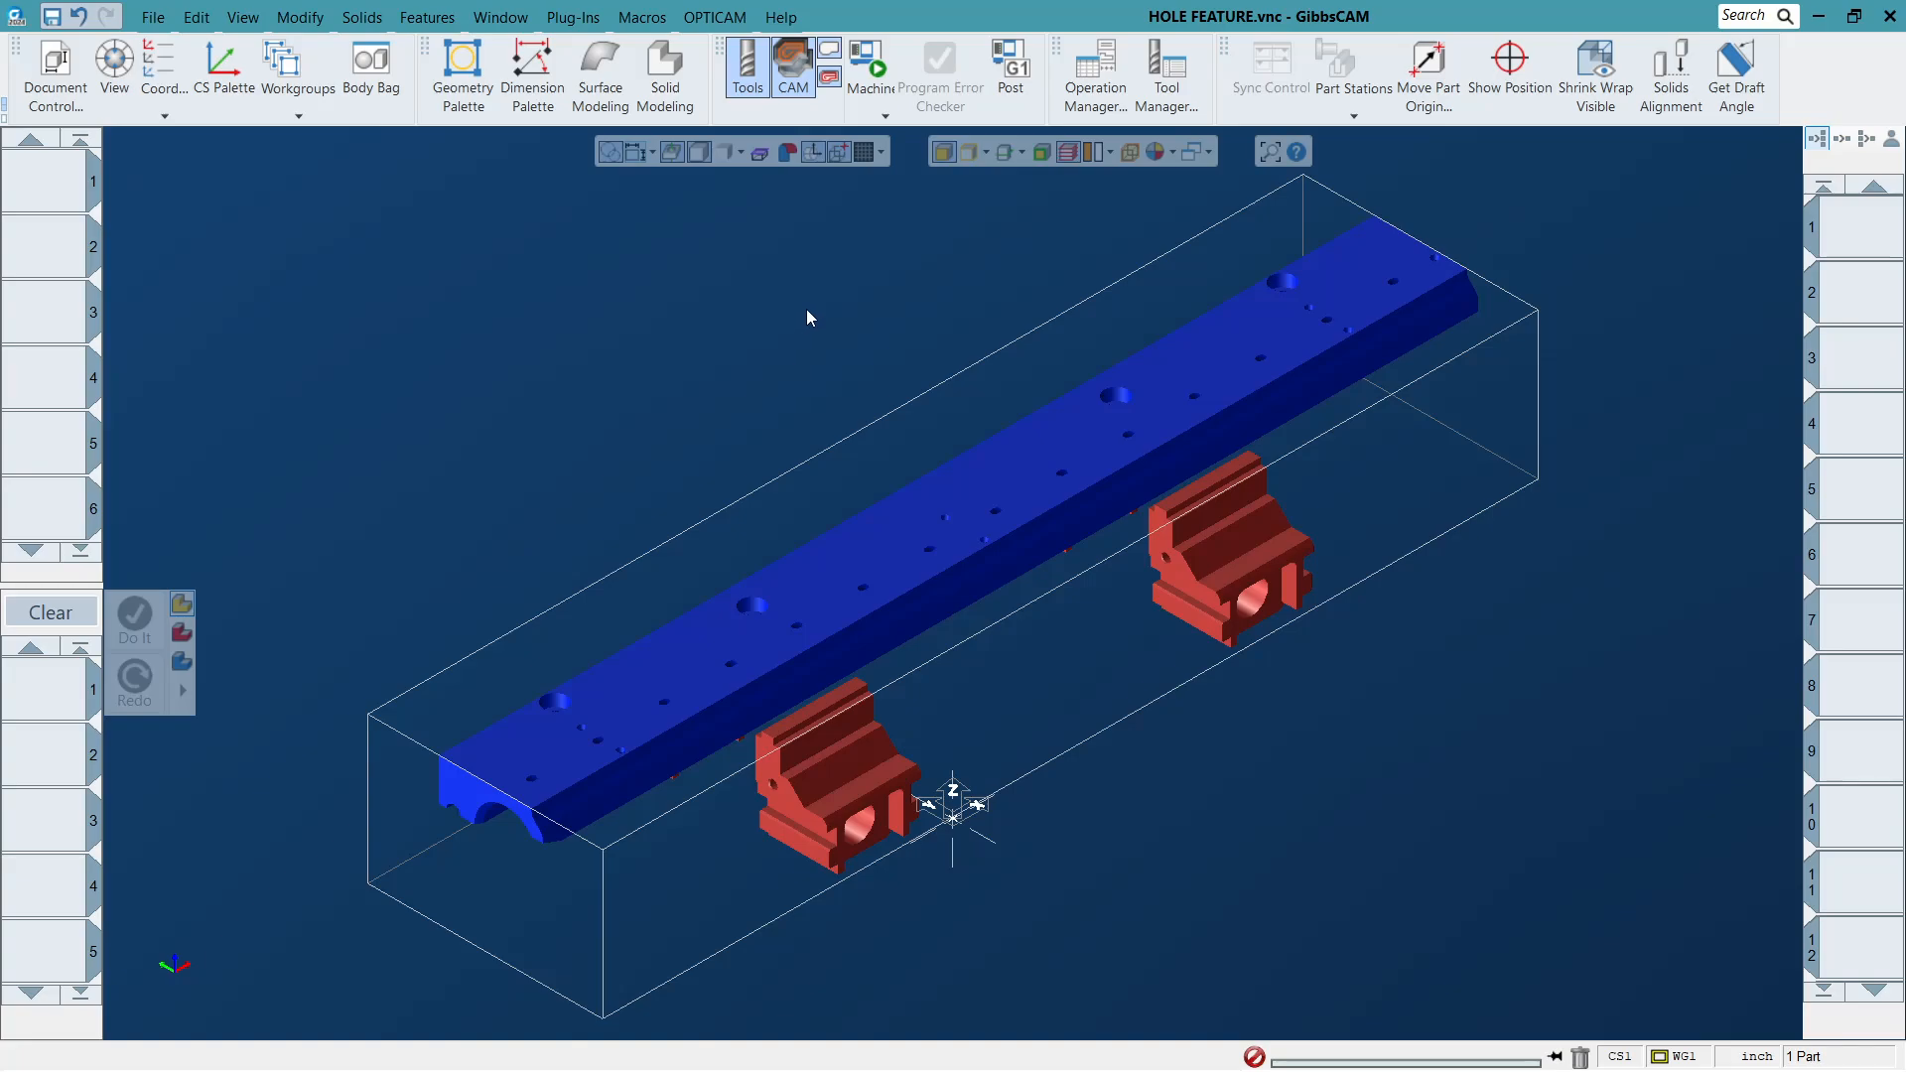
Examine the holes on the blue rail's top face near its end, briefly highlighting the middle hole of the three-hole group.
left_click_drag(600, 520, 974, 781)
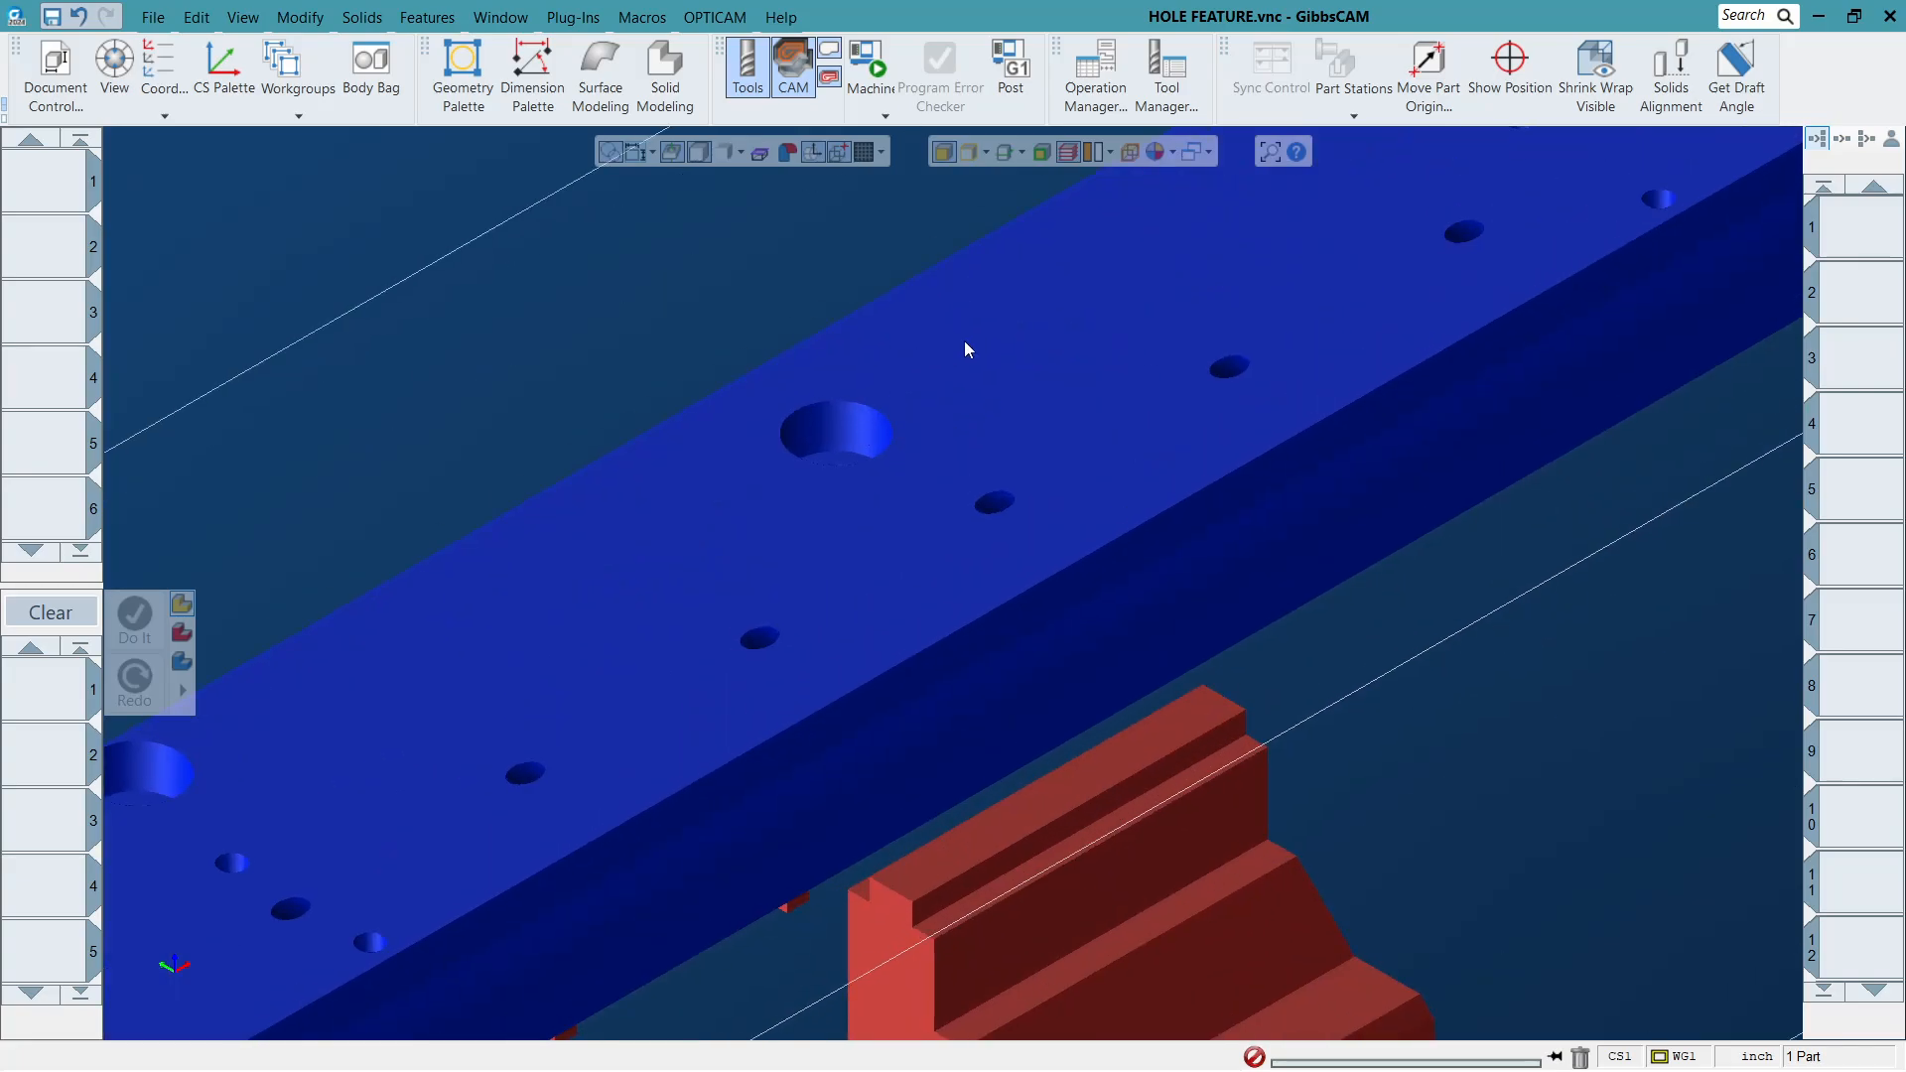
scroll(1439, 314, "down", 5)
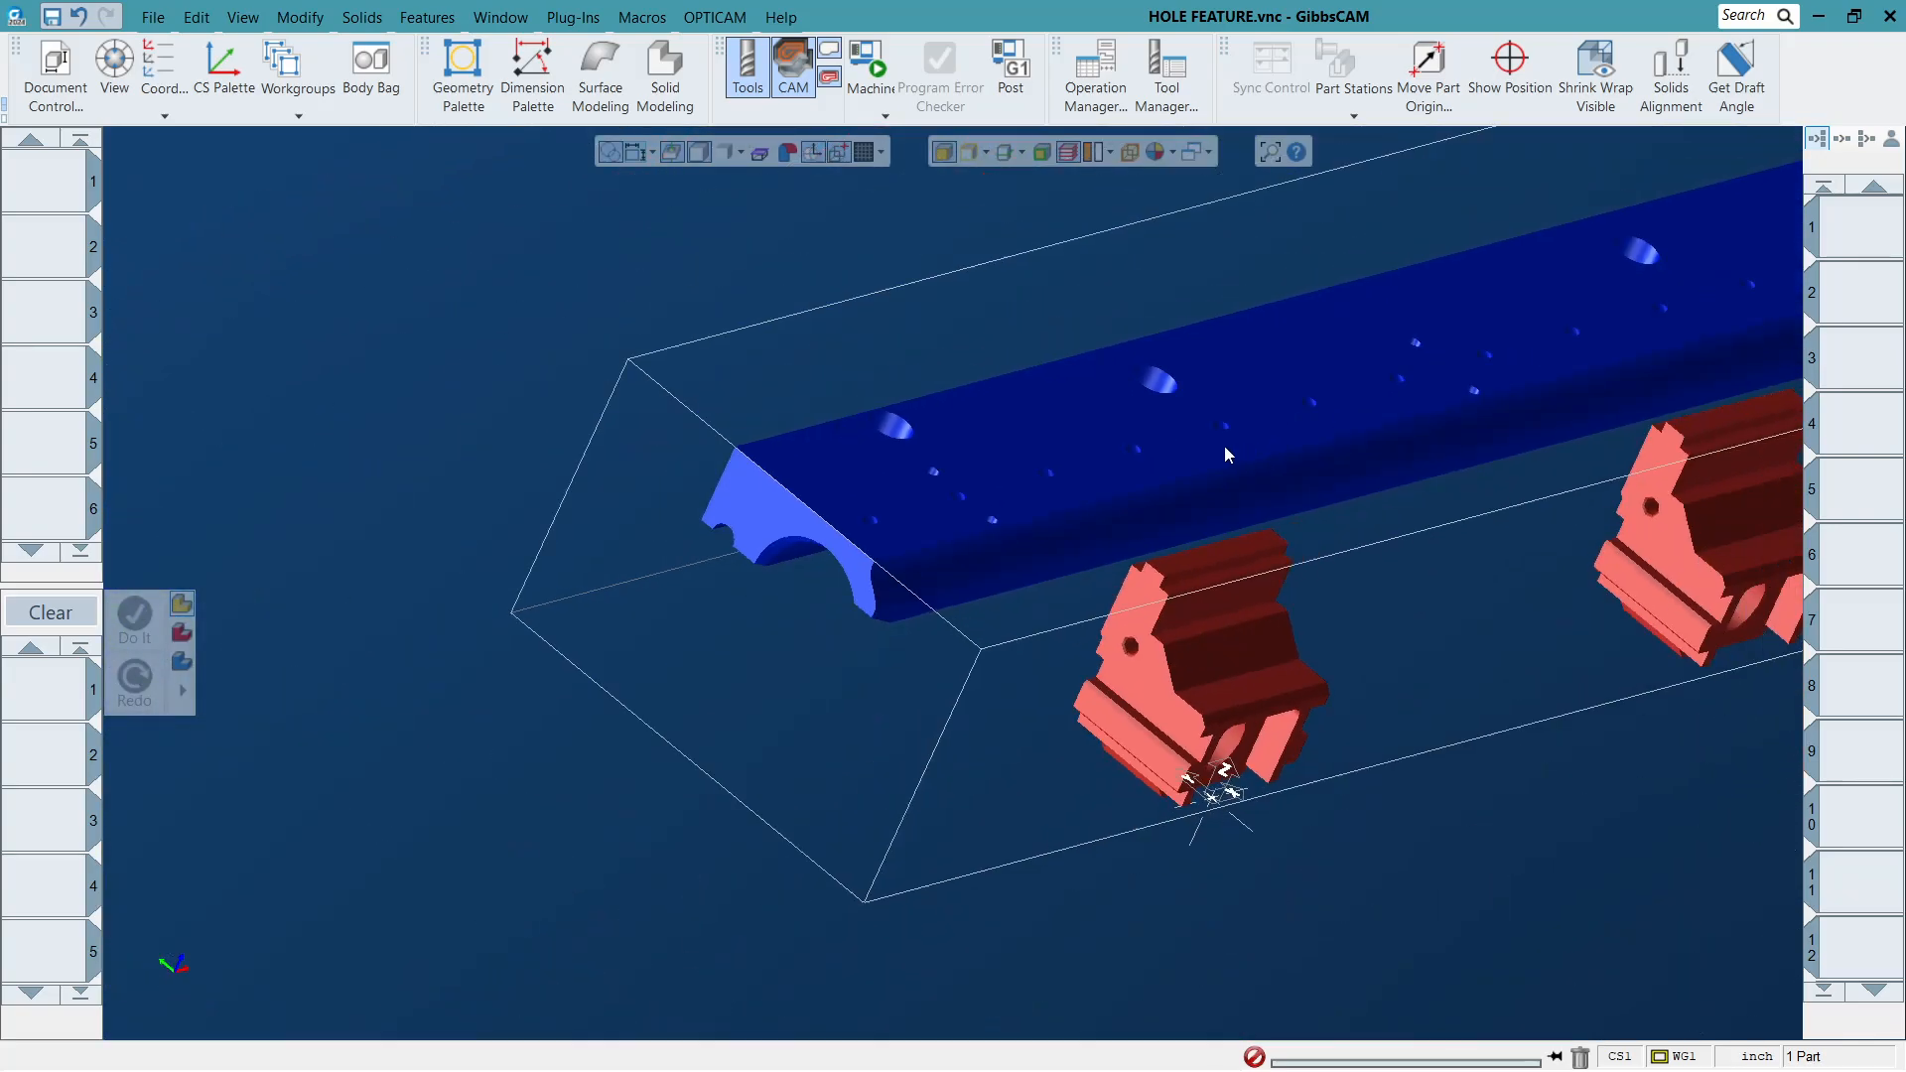
scroll(1136, 451, "up", 8)
middle_click_drag(1153, 463, 498, 554)
scroll(1172, 480, "down", 4)
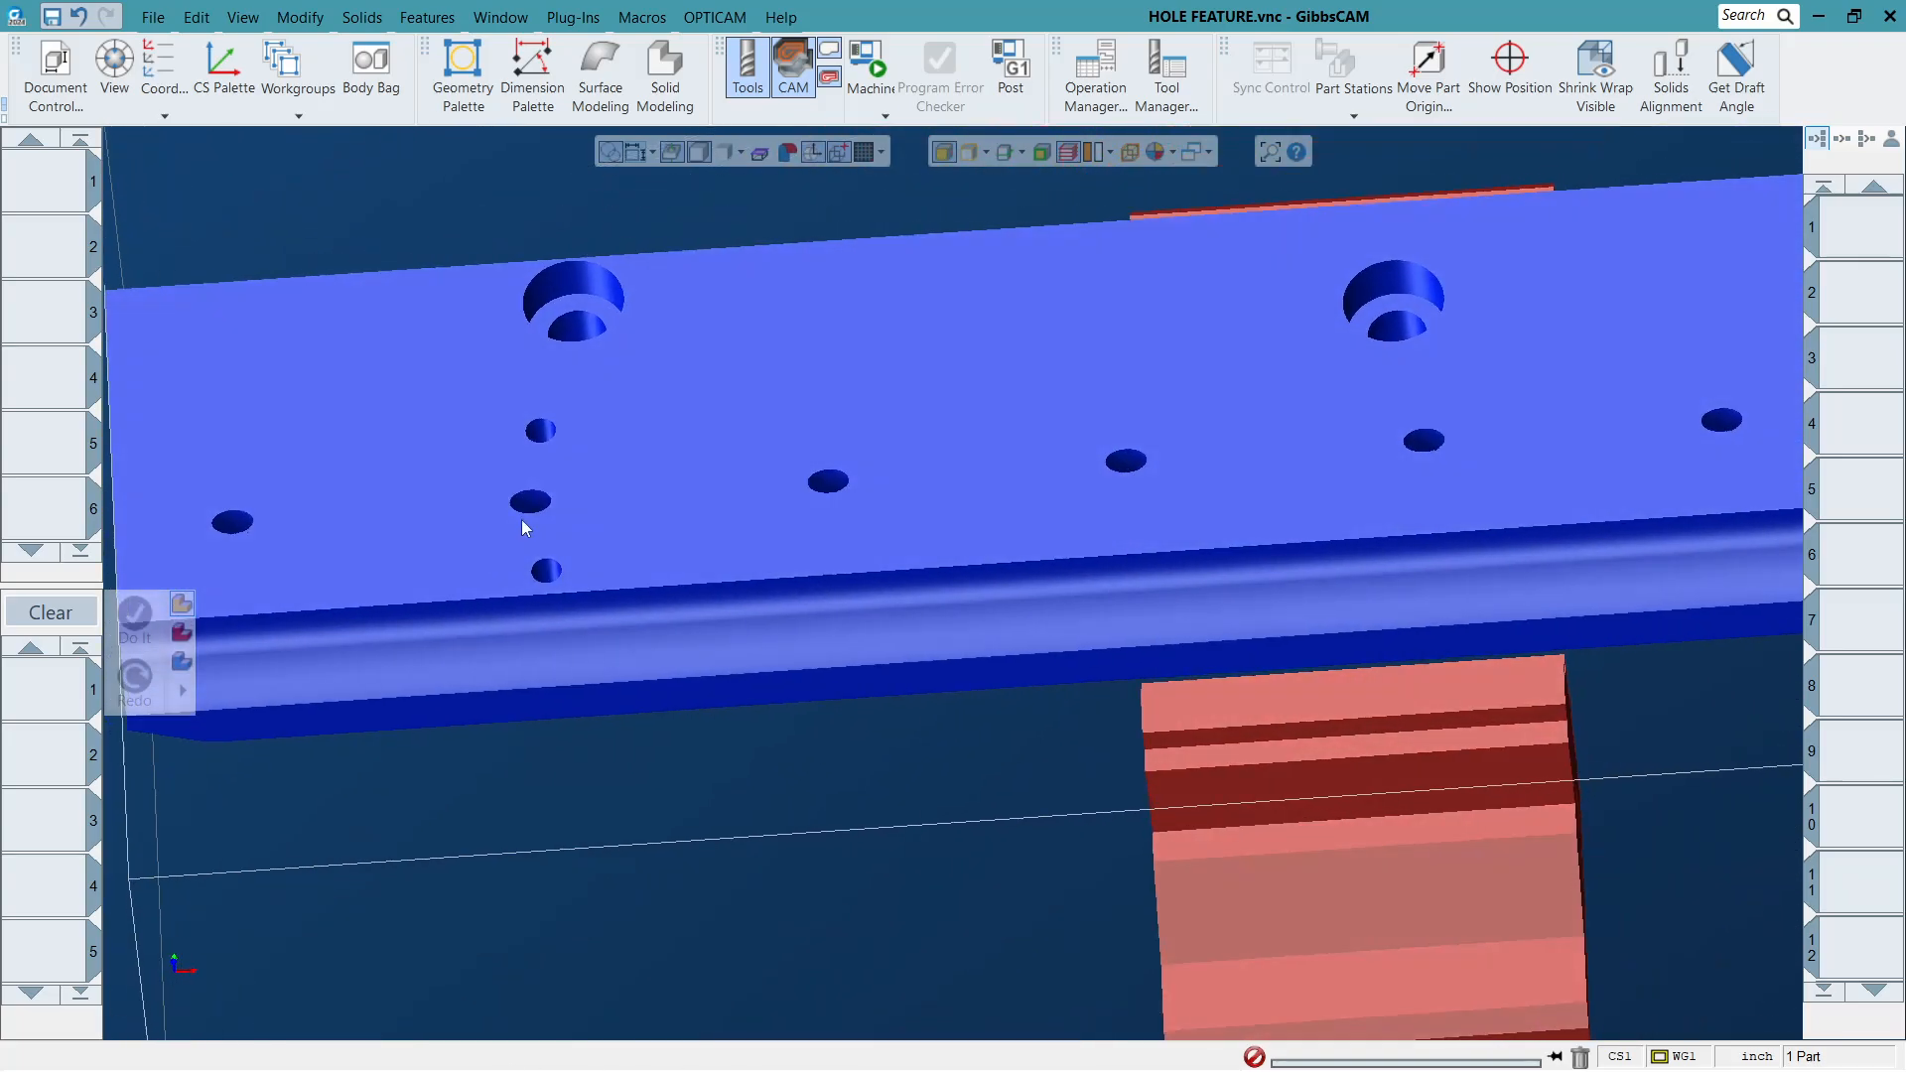
scroll(523, 520, "up", 4)
middle_click_drag(532, 479, 832, 708)
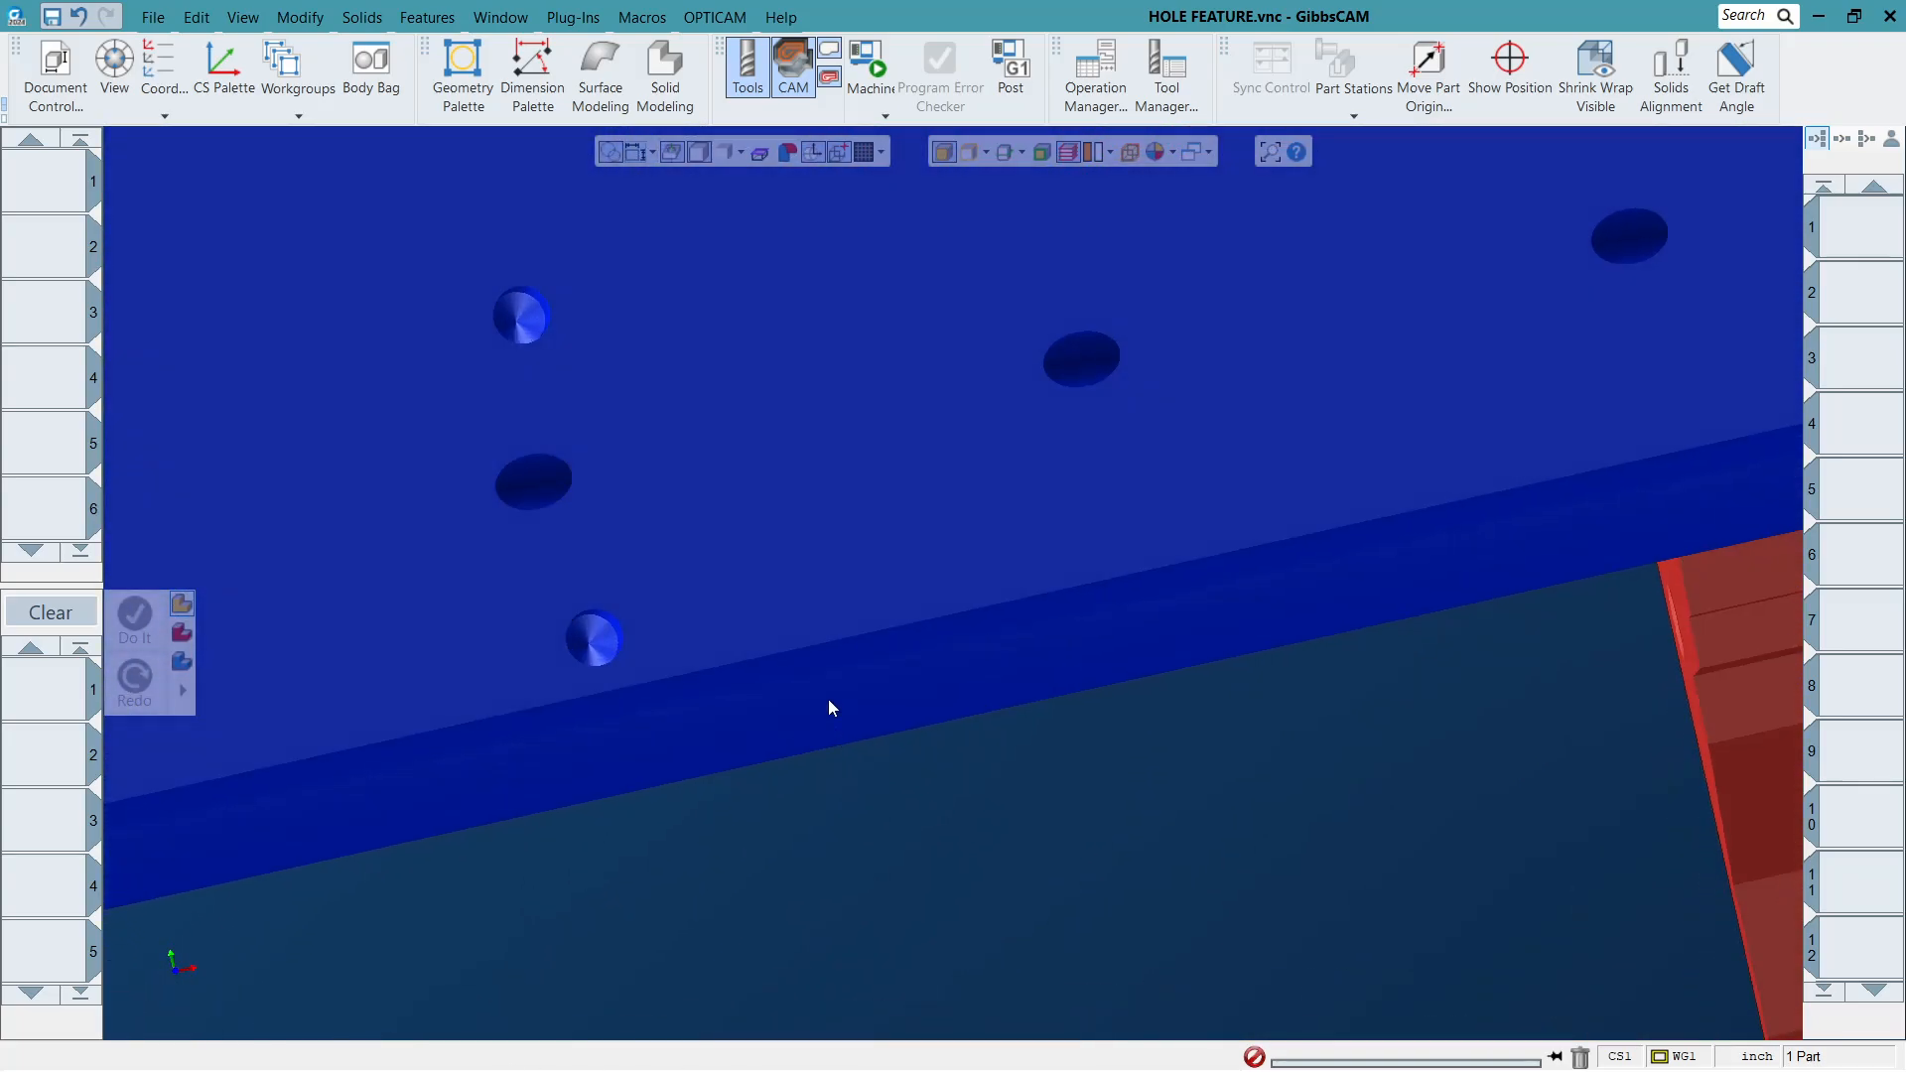
left_click(533, 487)
scroll(715, 599, "down", 10)
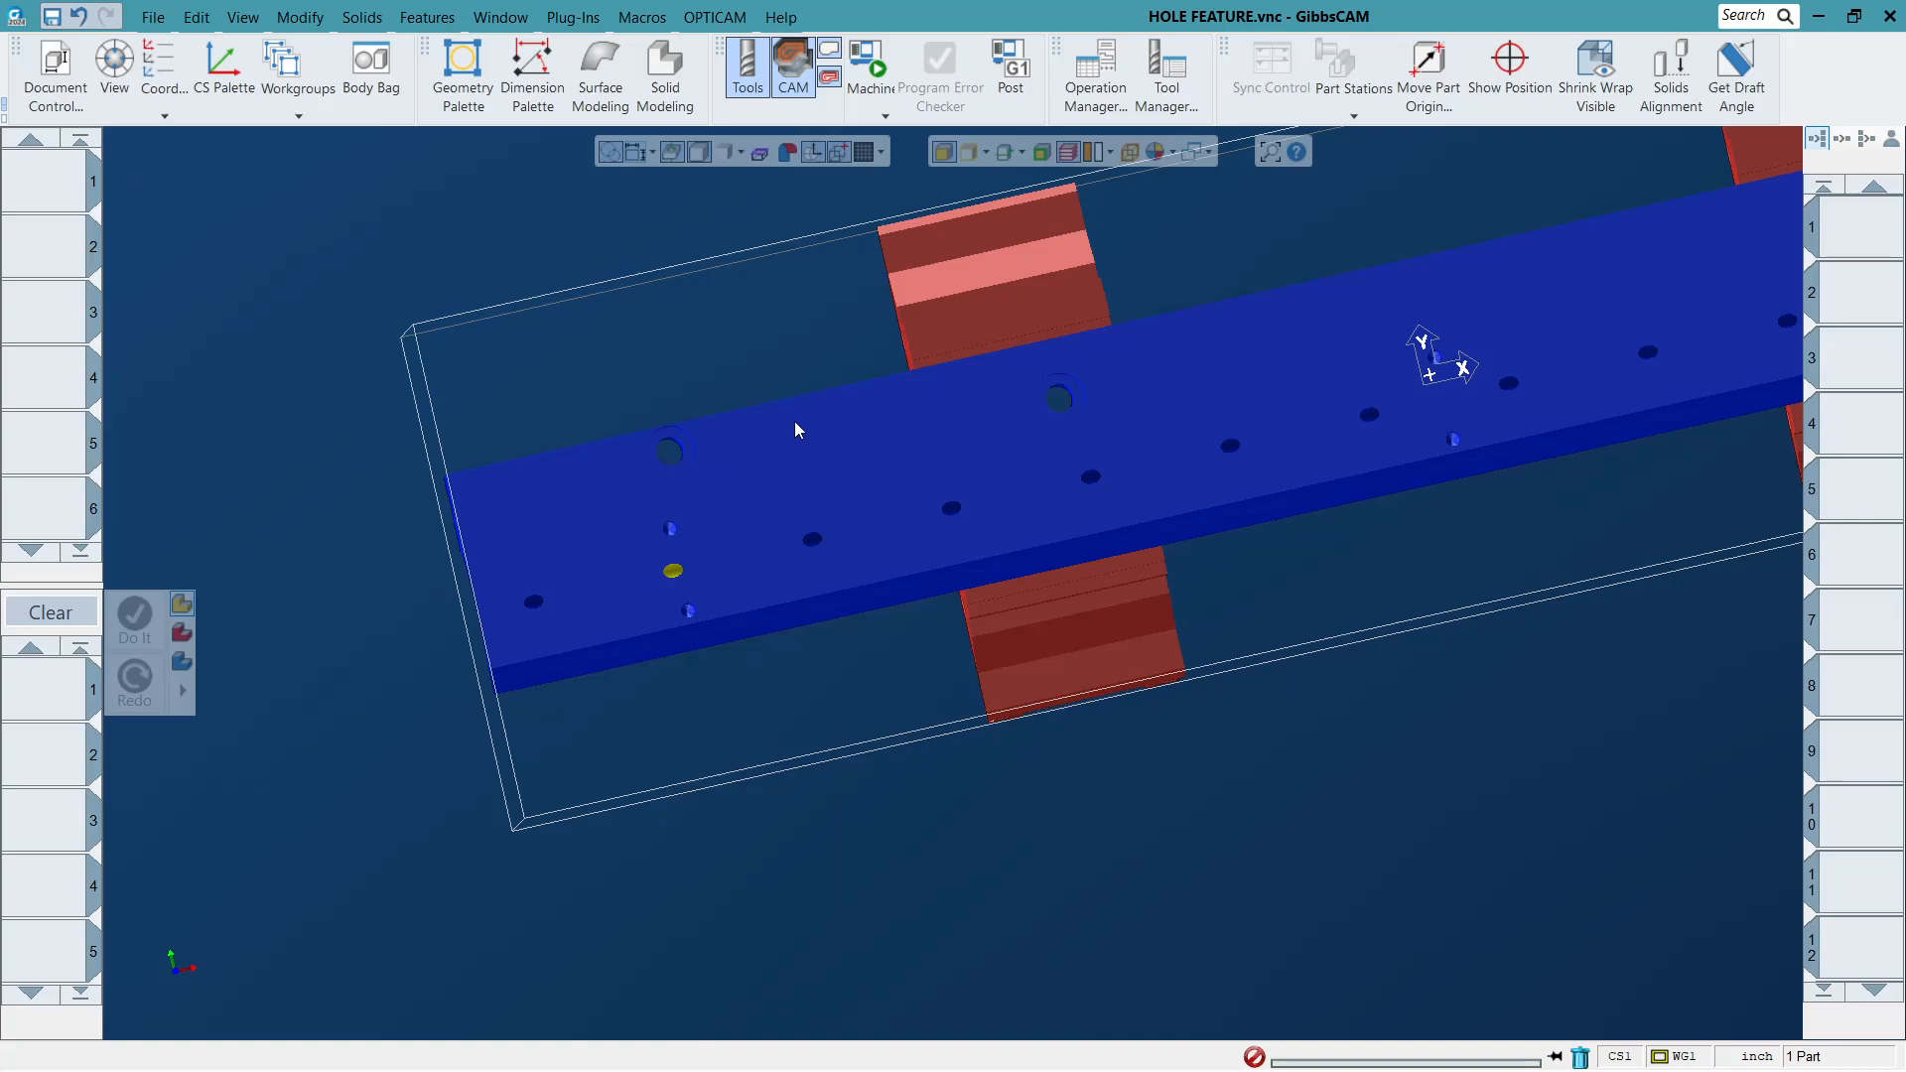
left_click(780, 352)
Examine the row of small holes and the counterbored holes along the blue rail's top face from several angles.
scroll(767, 393, "up", 4)
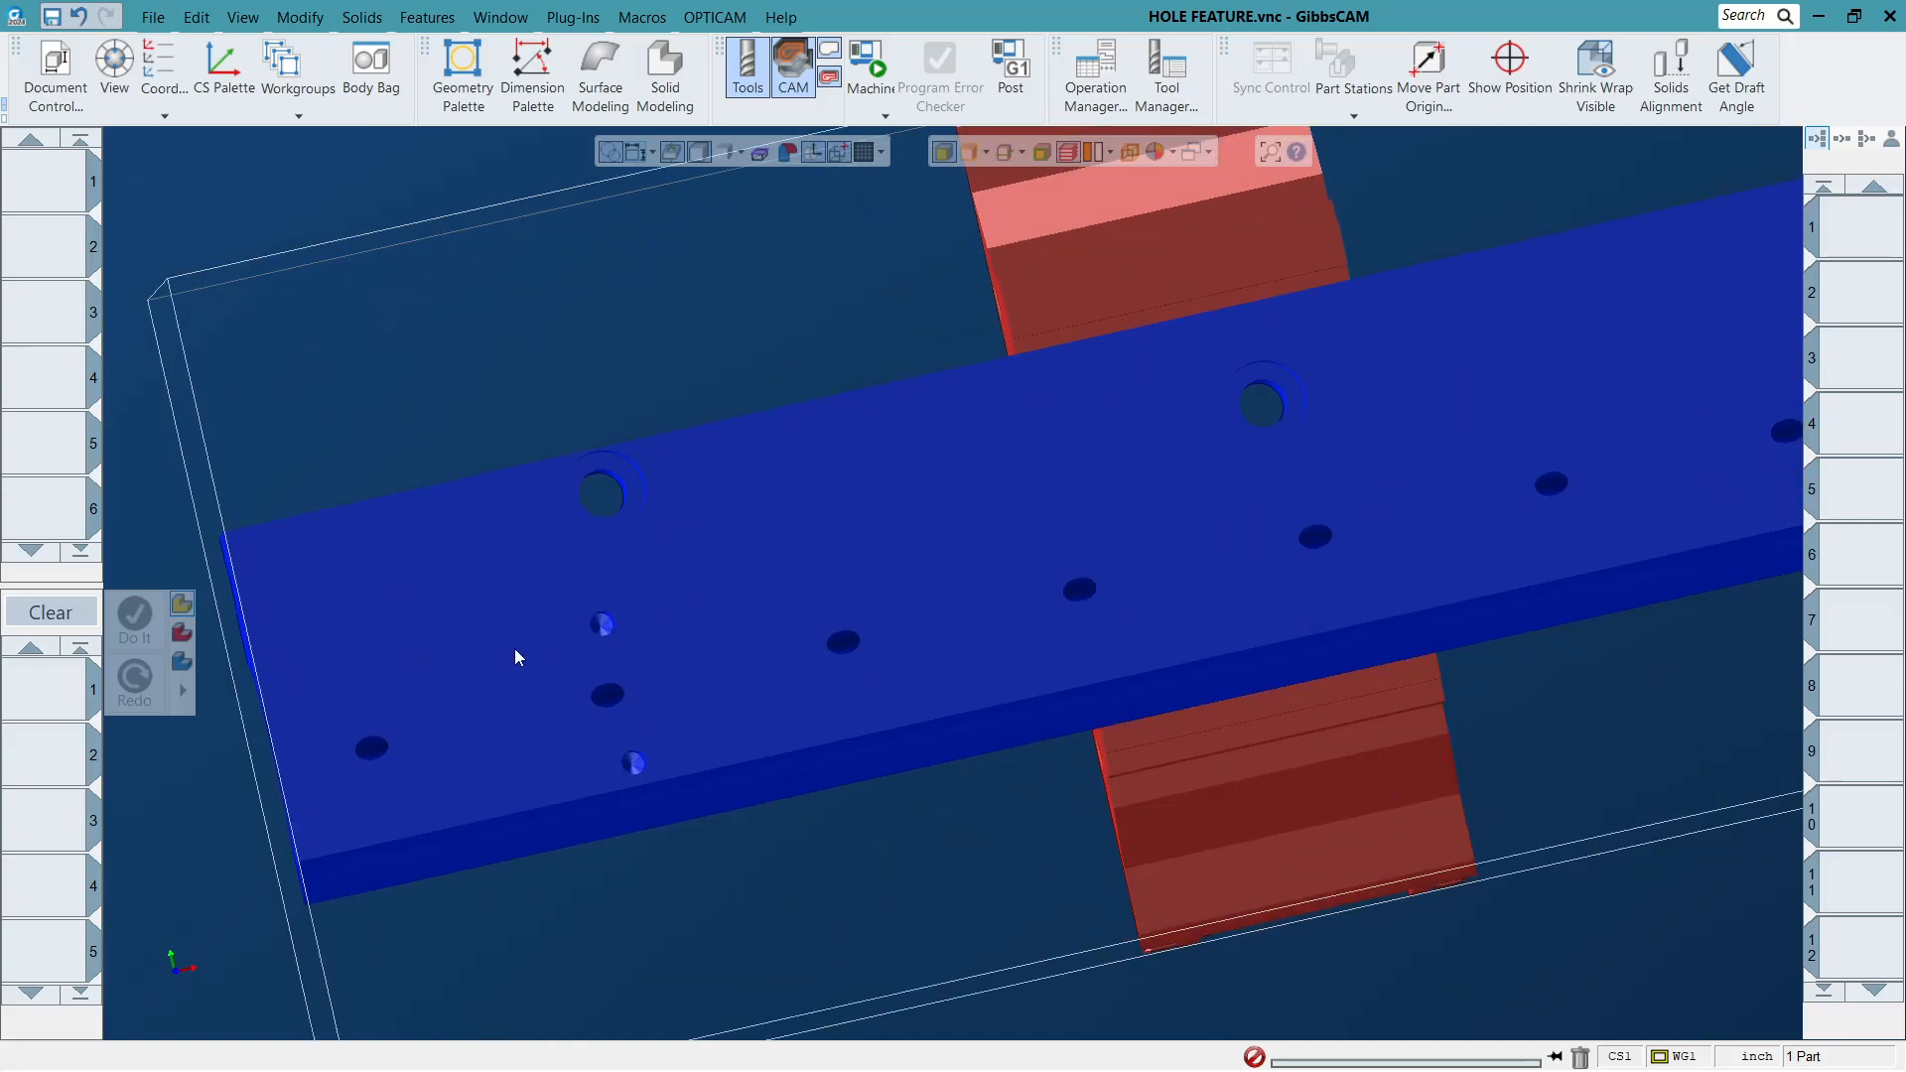
middle_click_drag(514, 647, 443, 288)
scroll(753, 463, "down", 5)
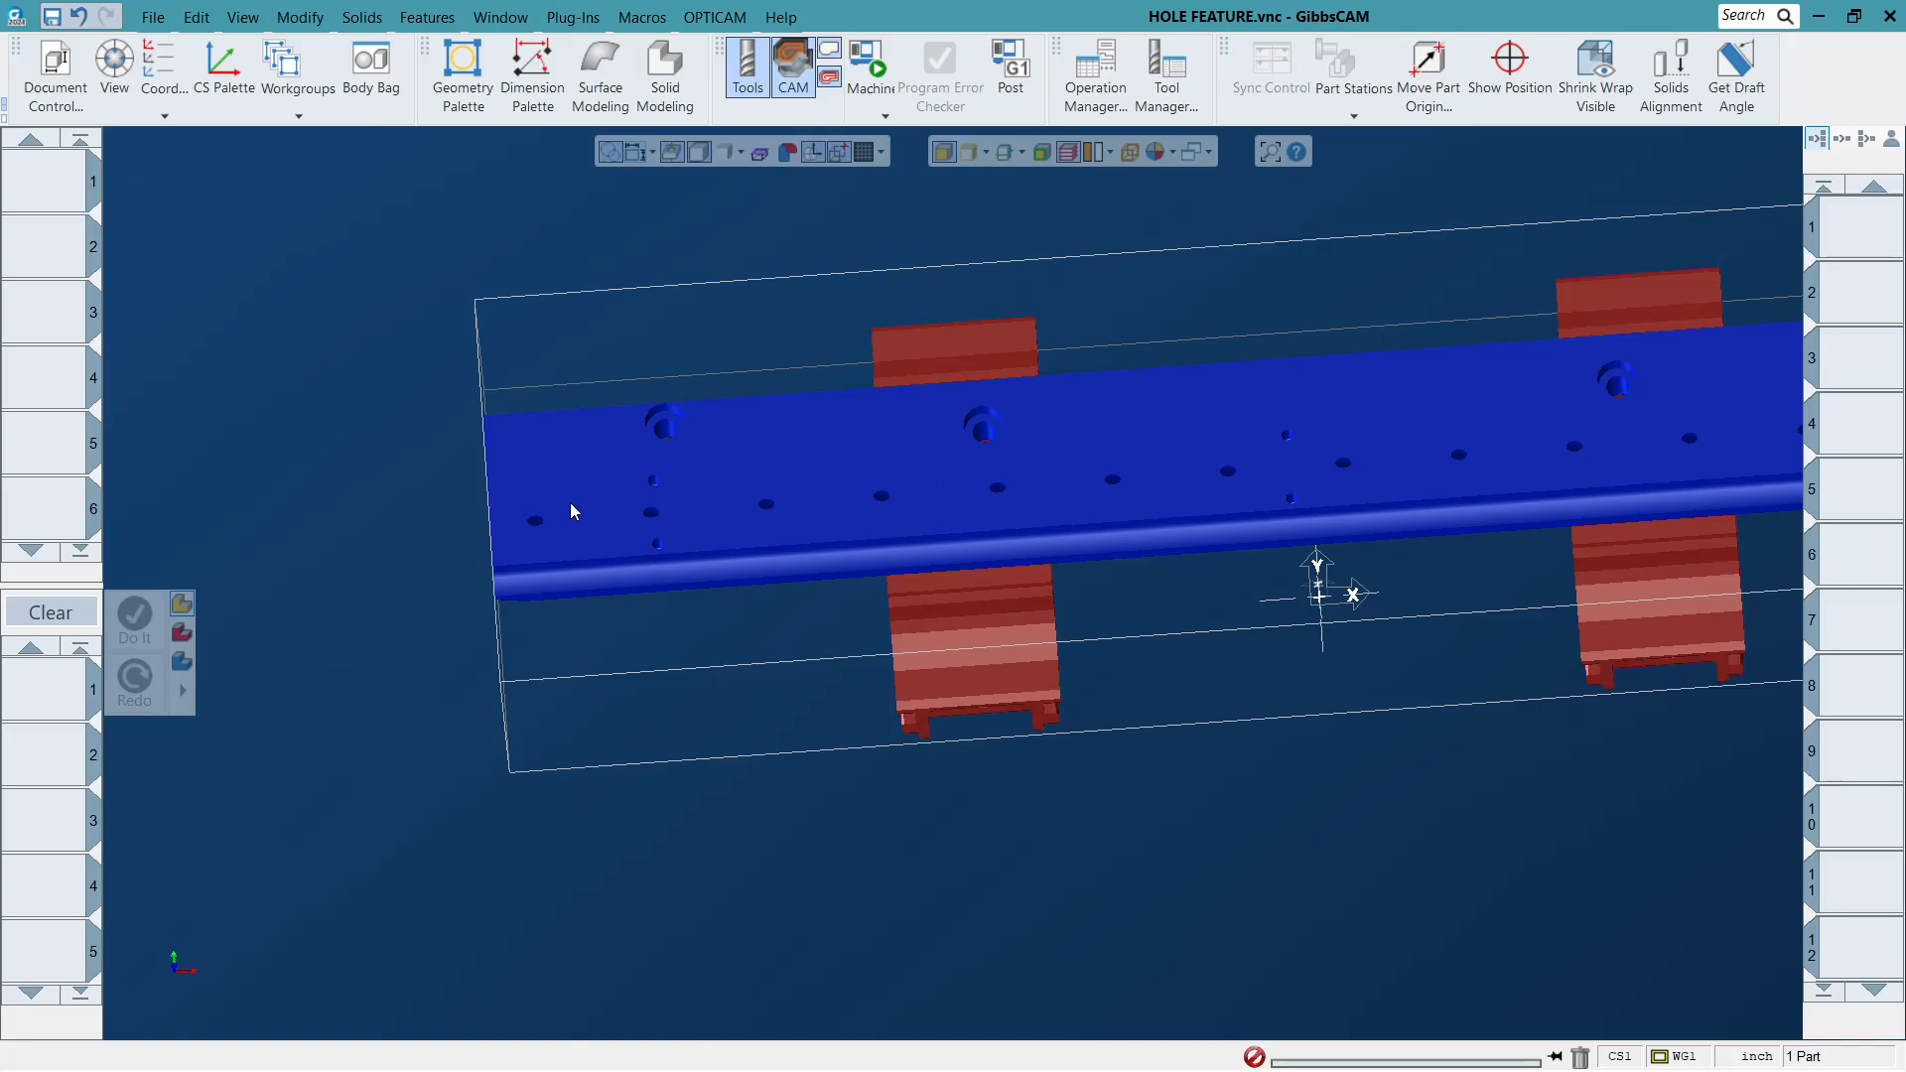
scroll(570, 503, "up", 4)
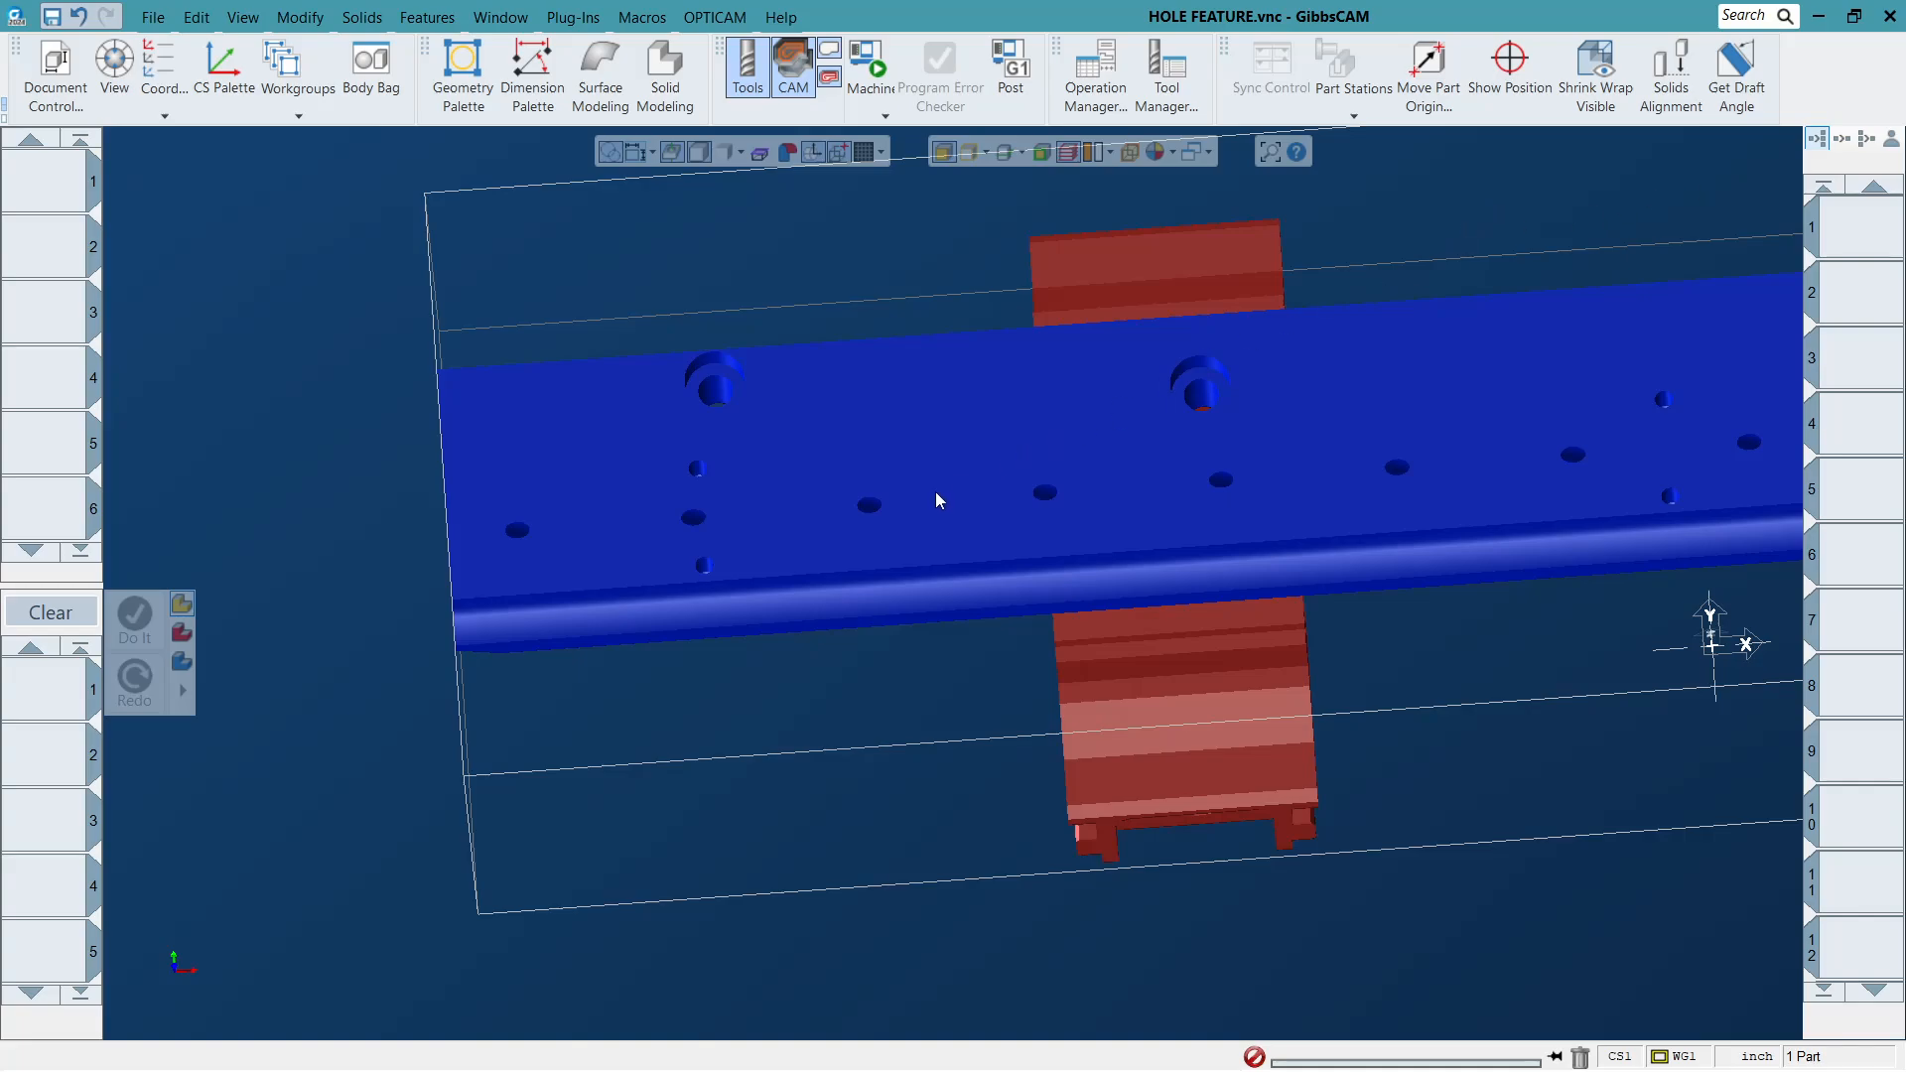
scroll(977, 576, "down", 4)
middle_click_drag(974, 566, 891, 474)
left_click_drag(199, 367, 1798, 1009)
scroll(842, 610, "down", 5)
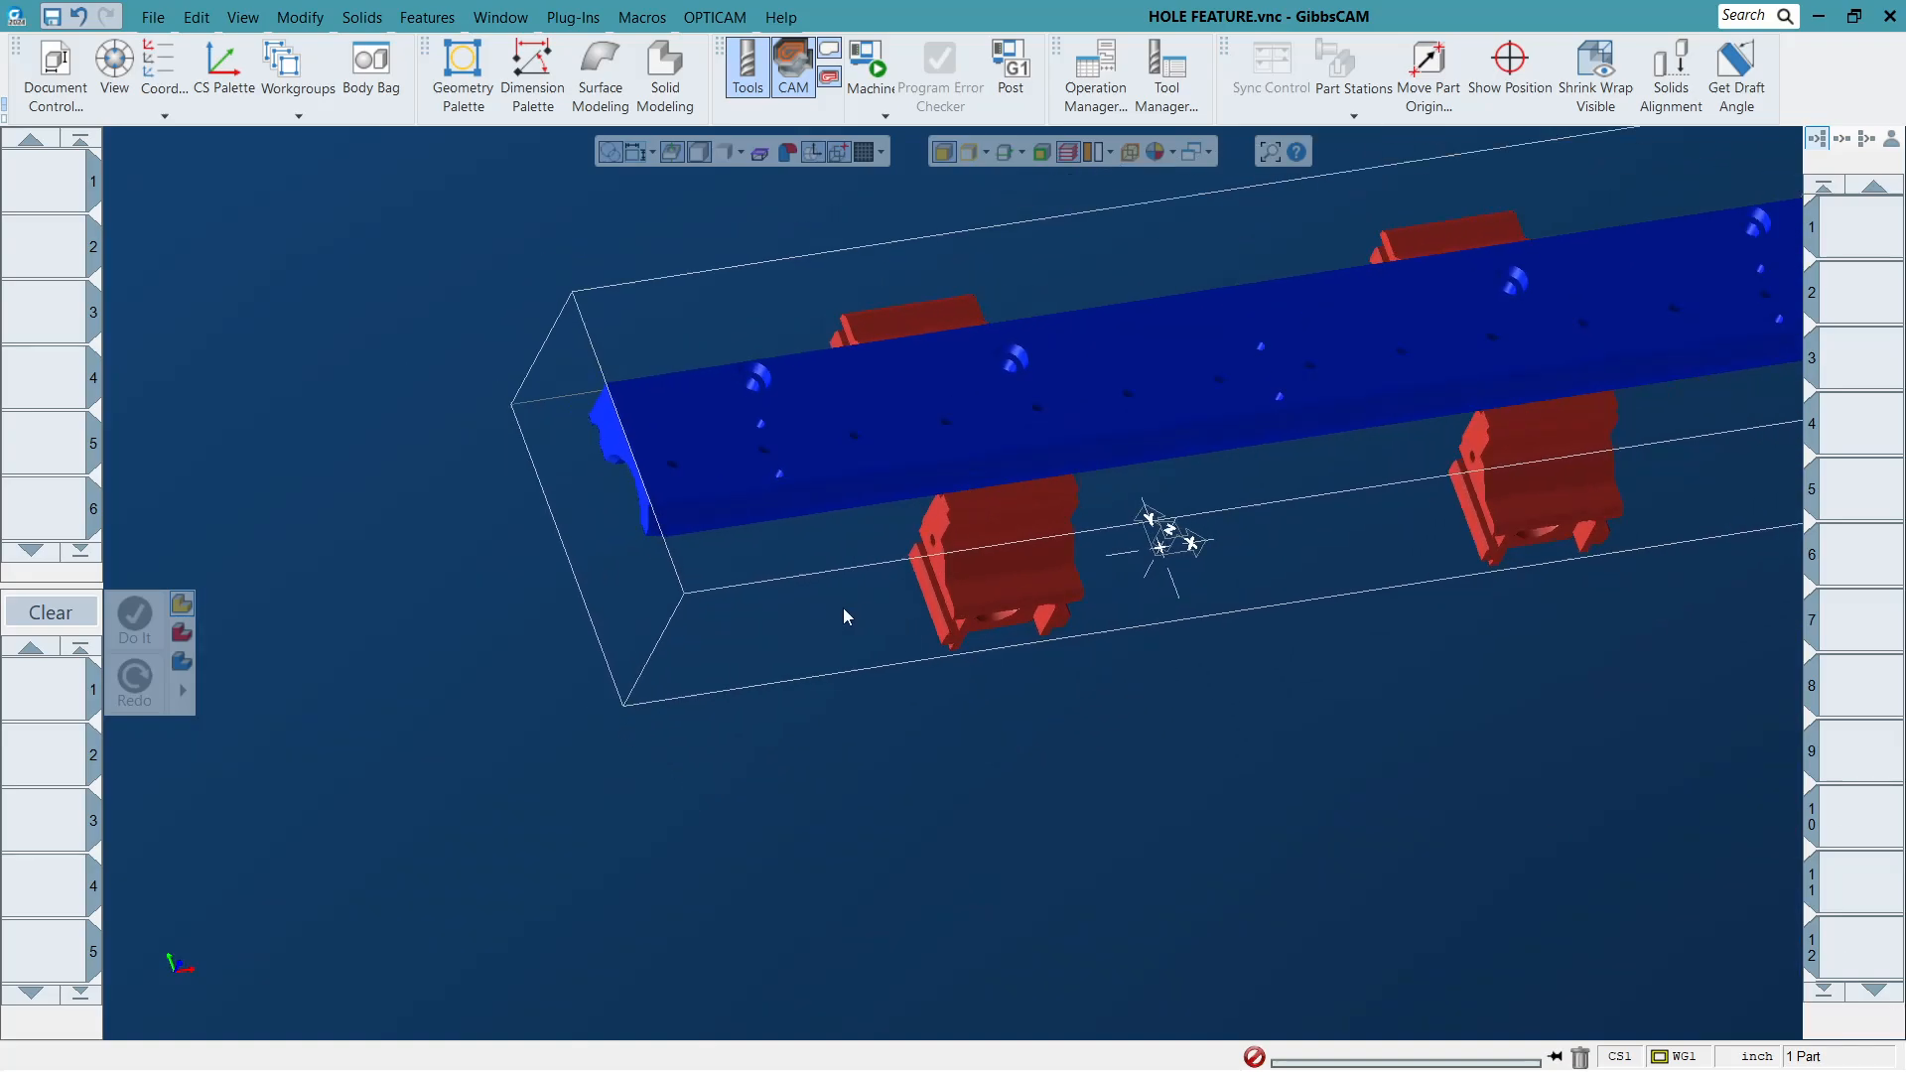
left_click_drag(580, 315, 1242, 634)
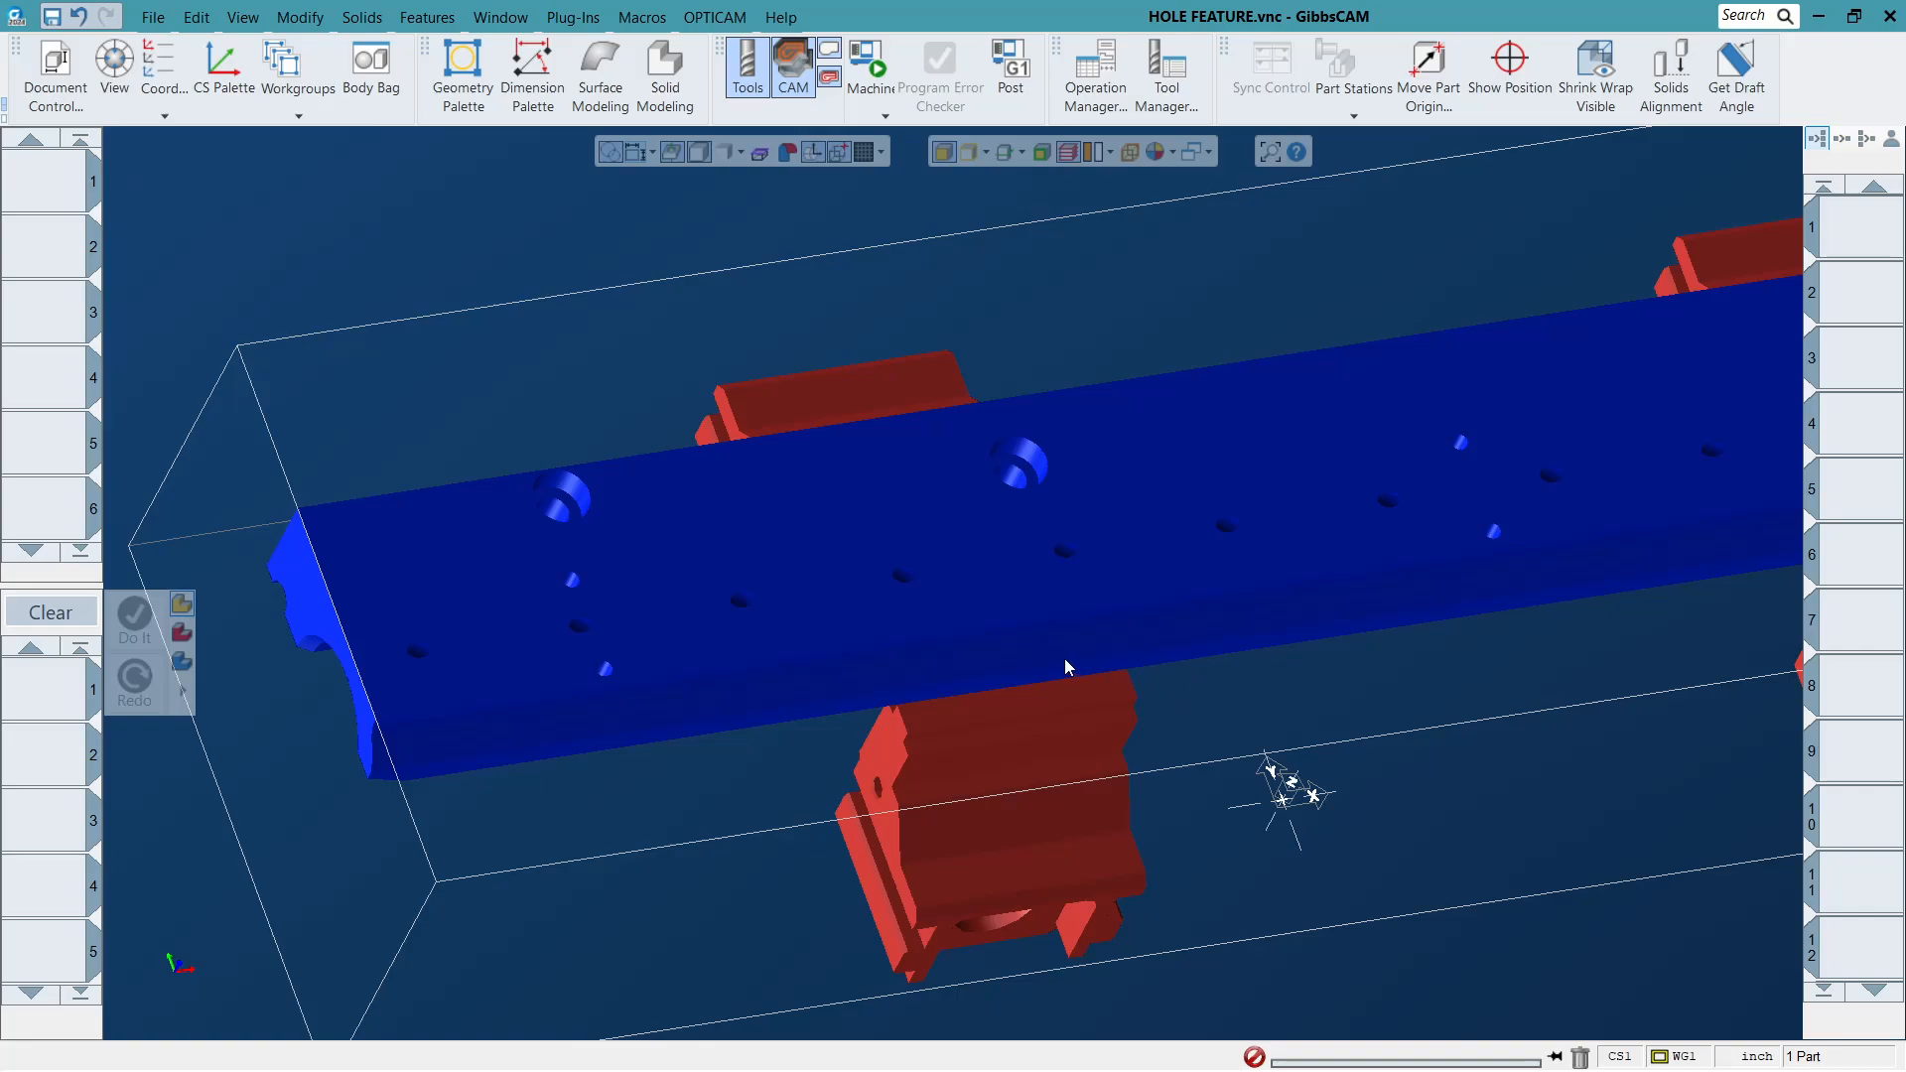
scroll(1098, 526, "down", 5)
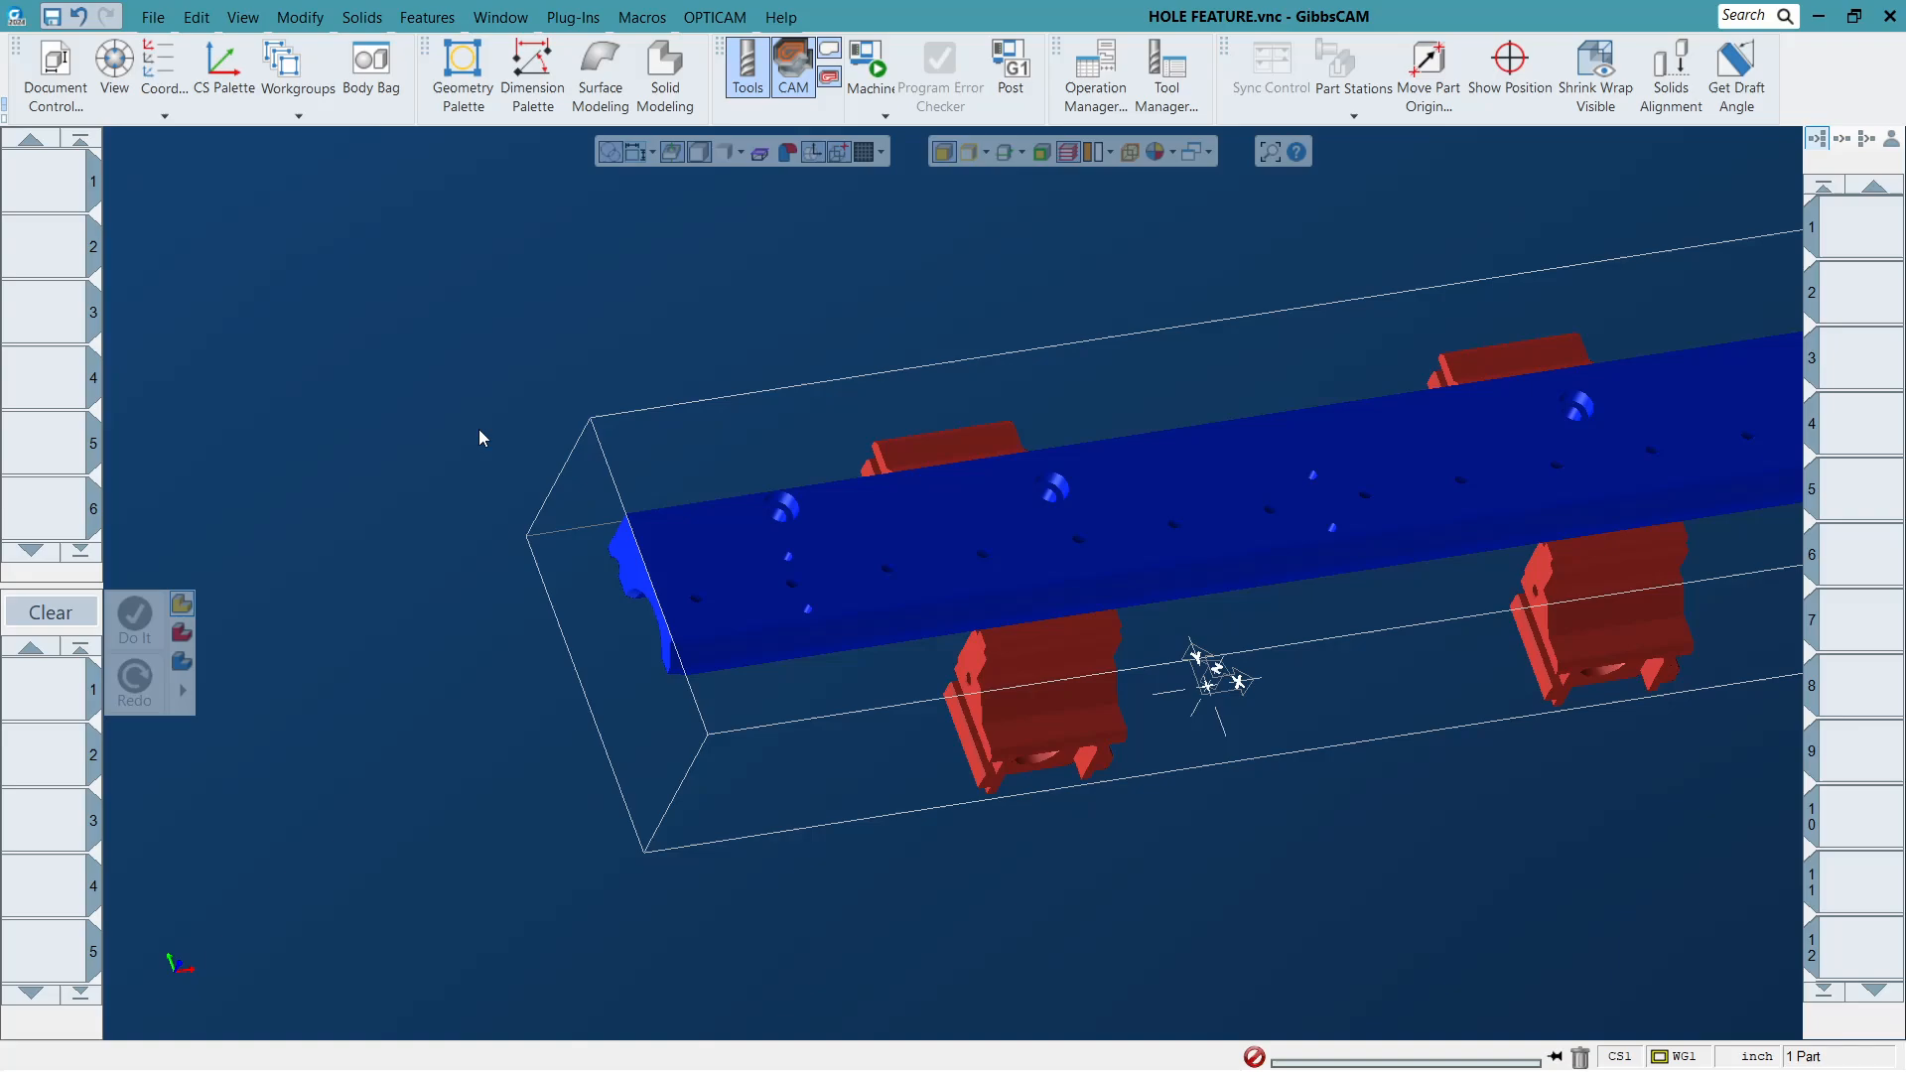
Highlight the wall of the small hole nearest the rail's end, clear the selection, and examine the hole's tilt from different angles.
left_click_drag(454, 415, 1067, 795)
scroll(872, 602, "up", 5)
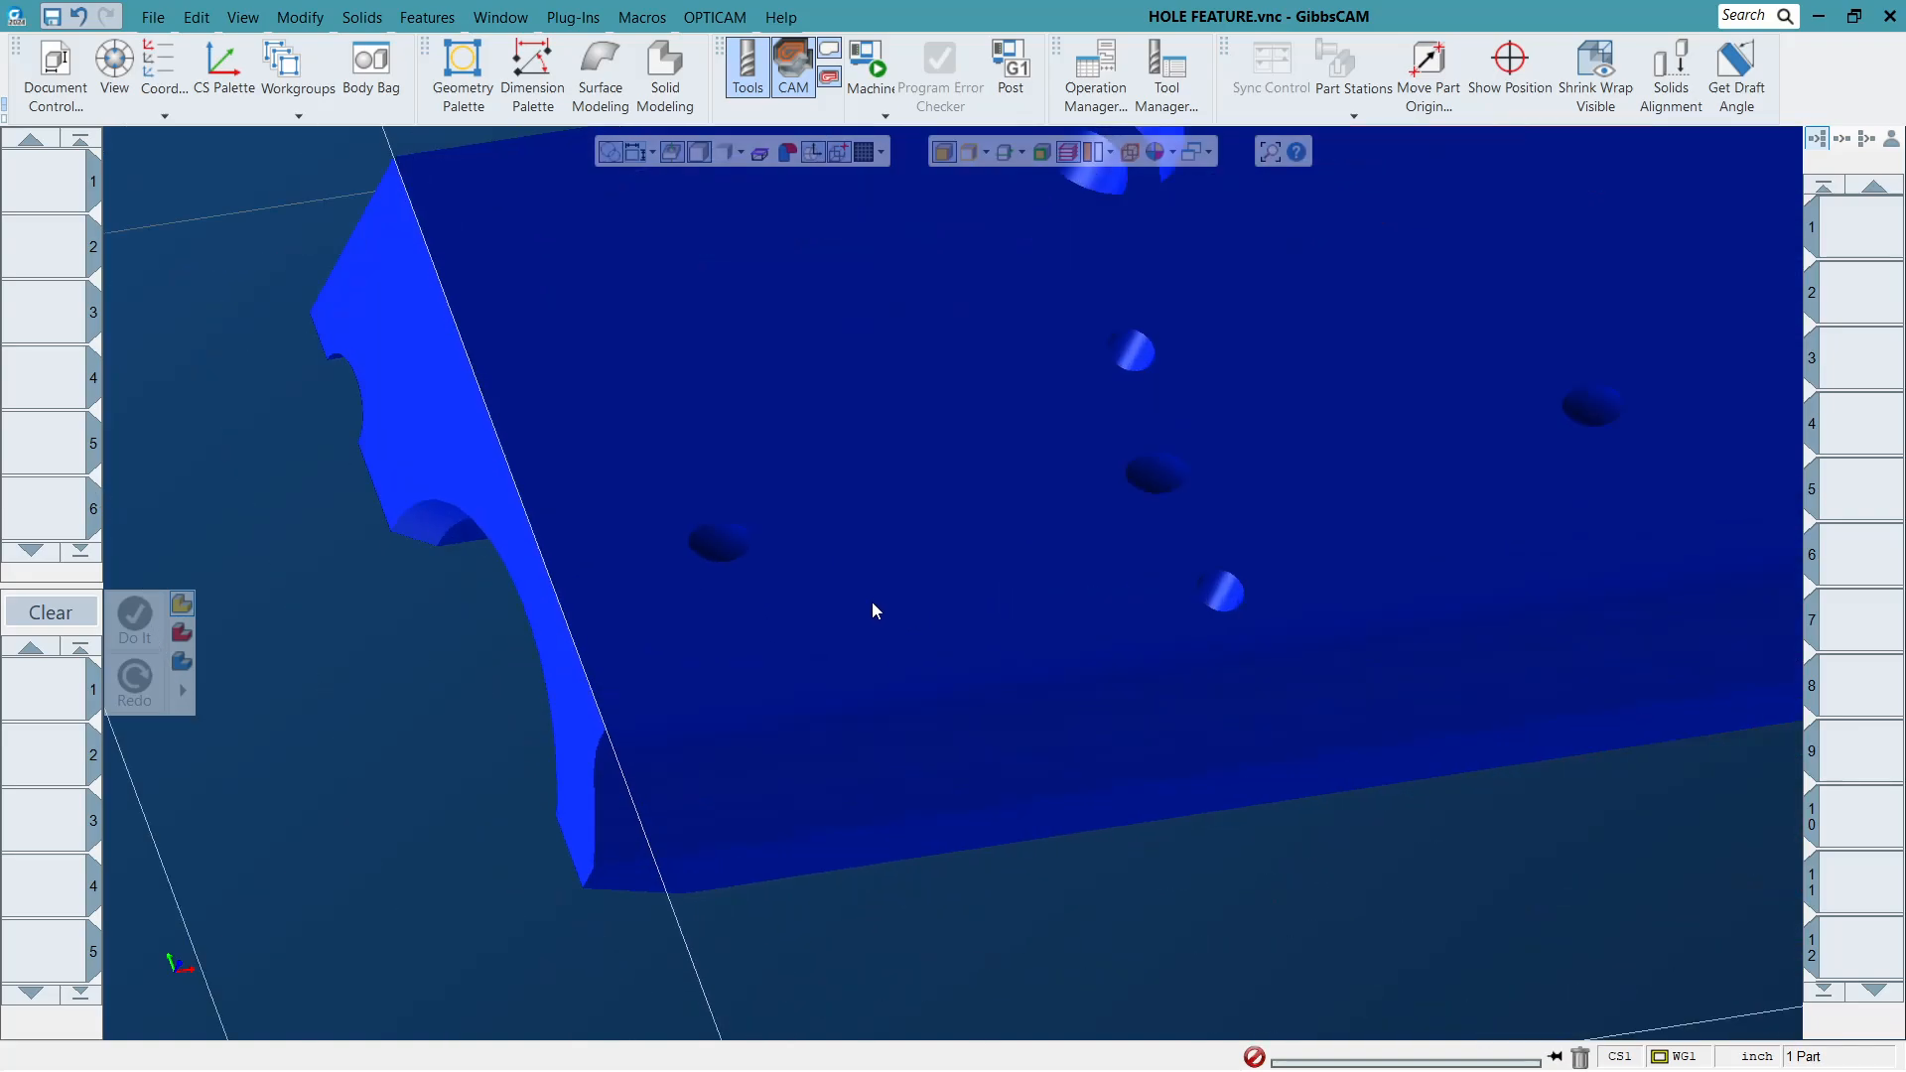
middle_click_drag(733, 741, 1372, 666)
left_click(706, 558)
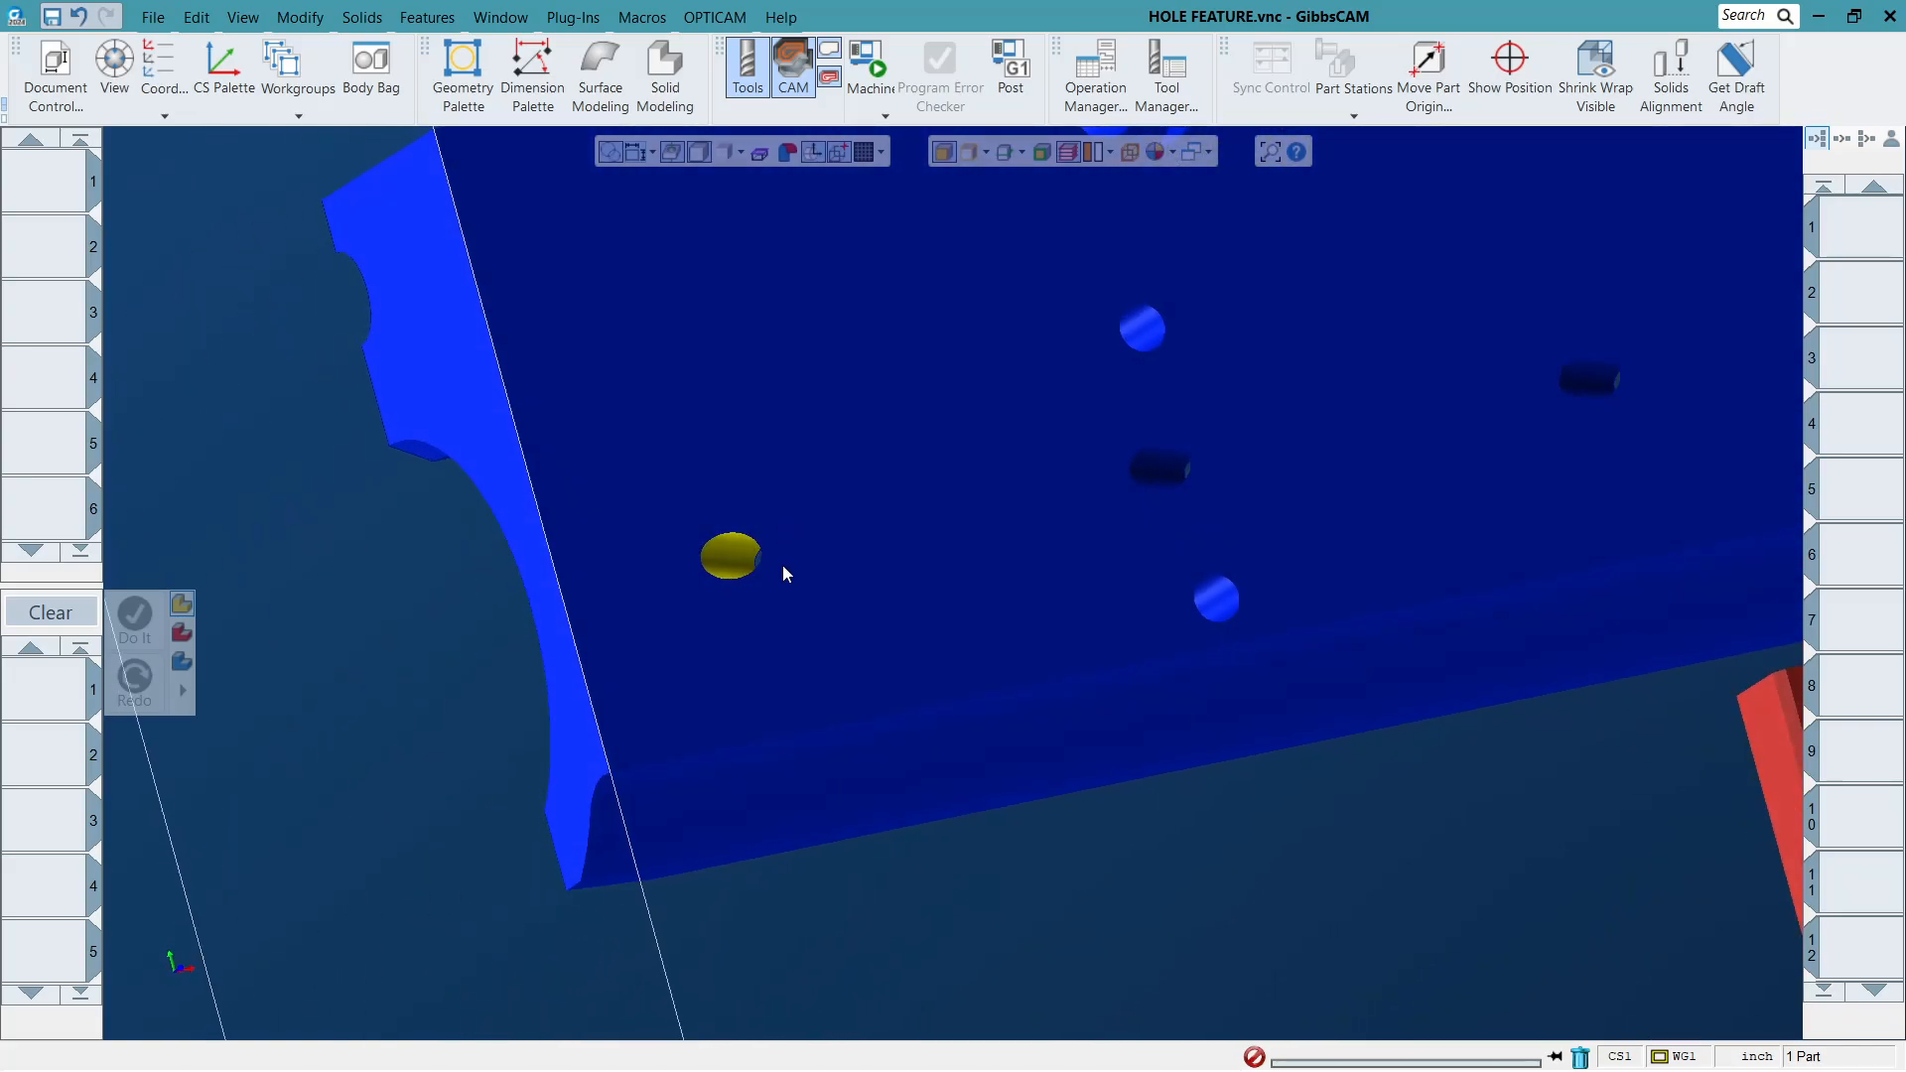
scroll(781, 567, "down", 3)
scroll(879, 574, "down", 4)
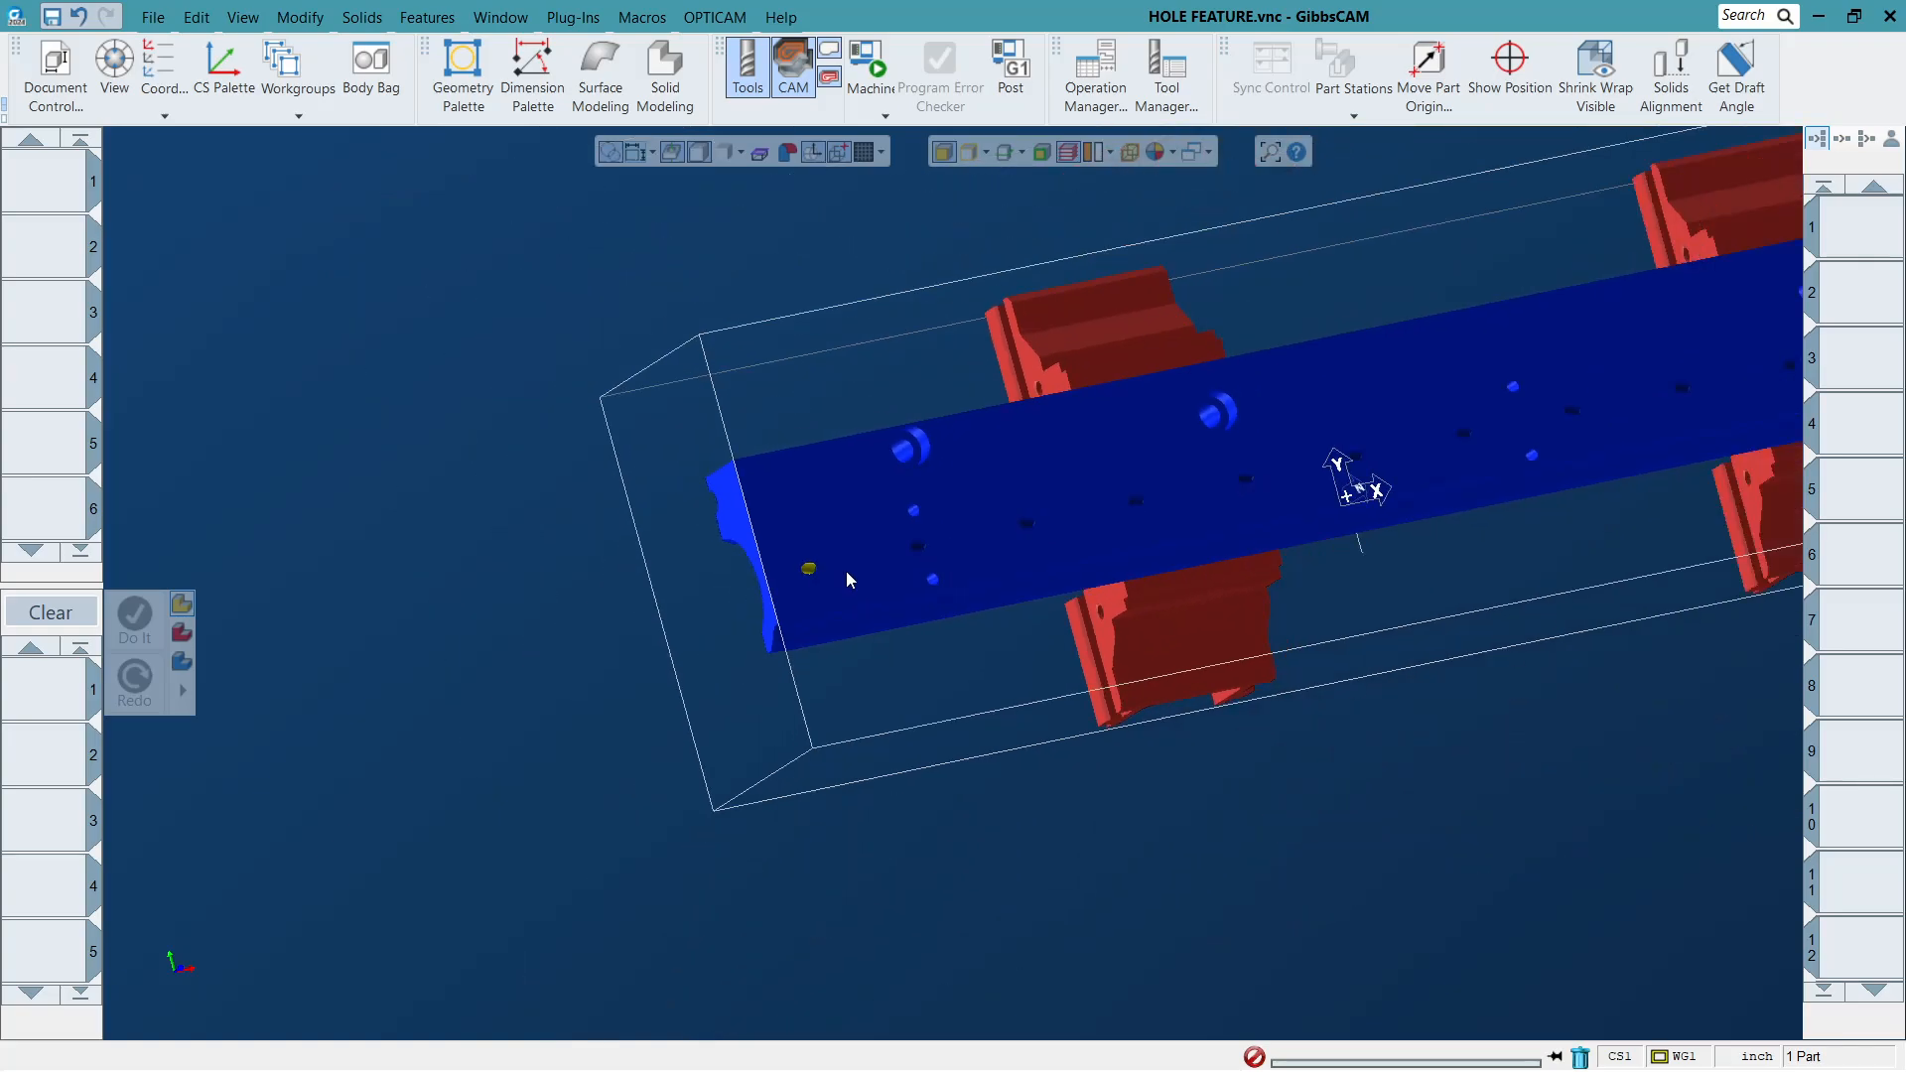
left_click(737, 386)
scroll(913, 636, "up", 4)
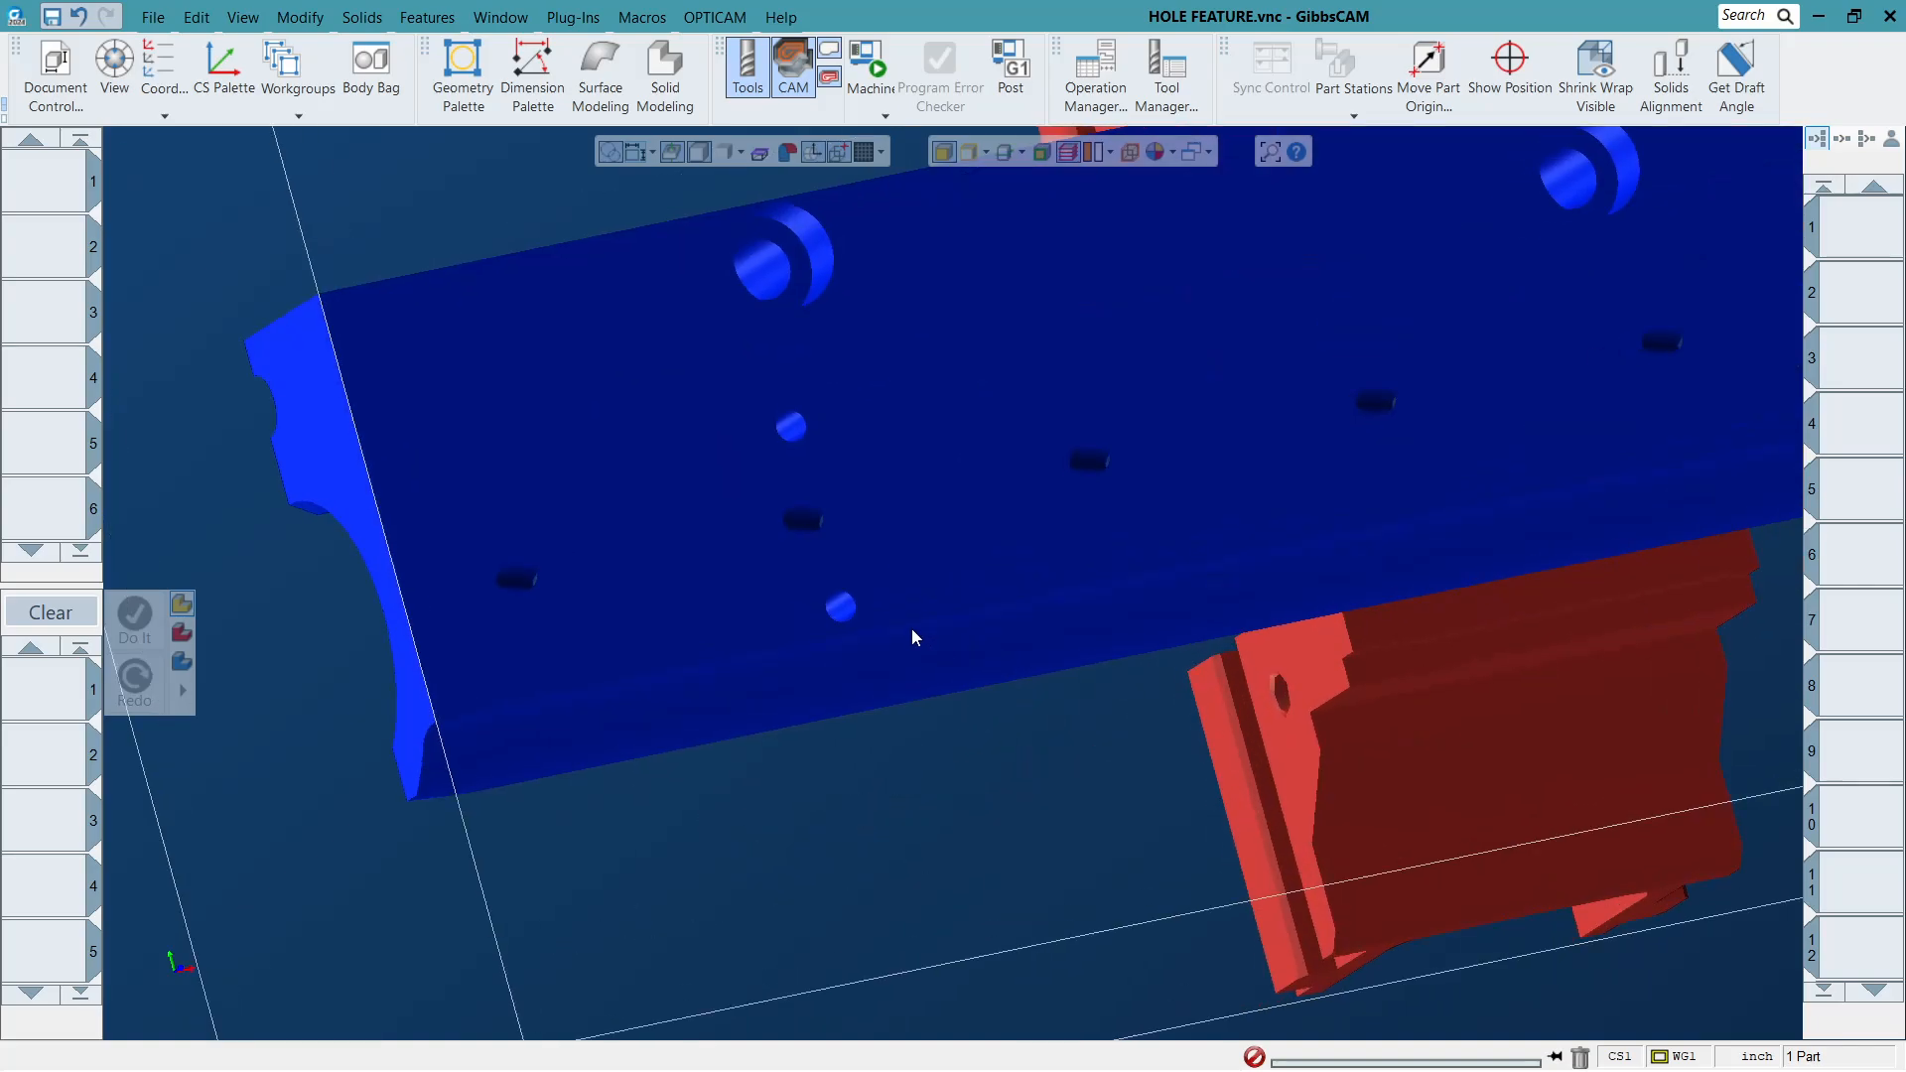
middle_click_drag(913, 636, 663, 345)
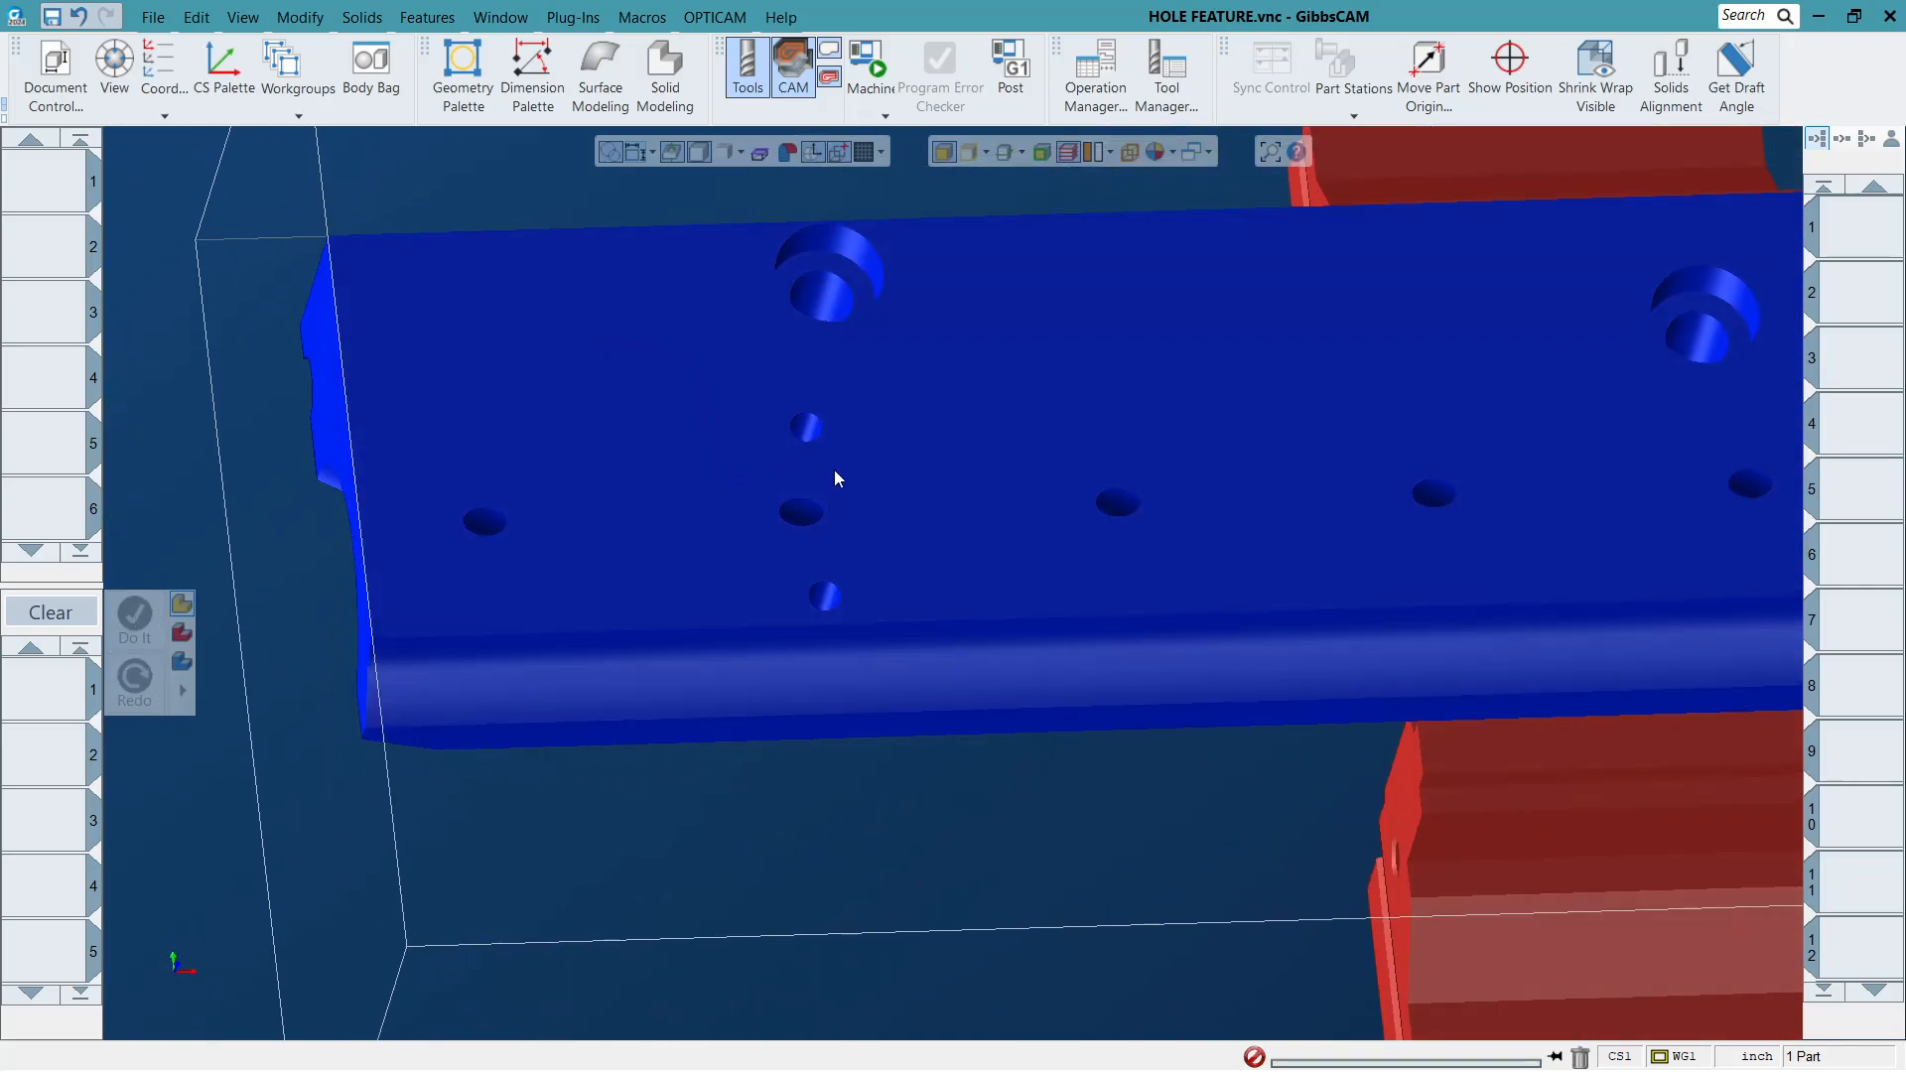
middle_click_drag(834, 477, 1019, 692)
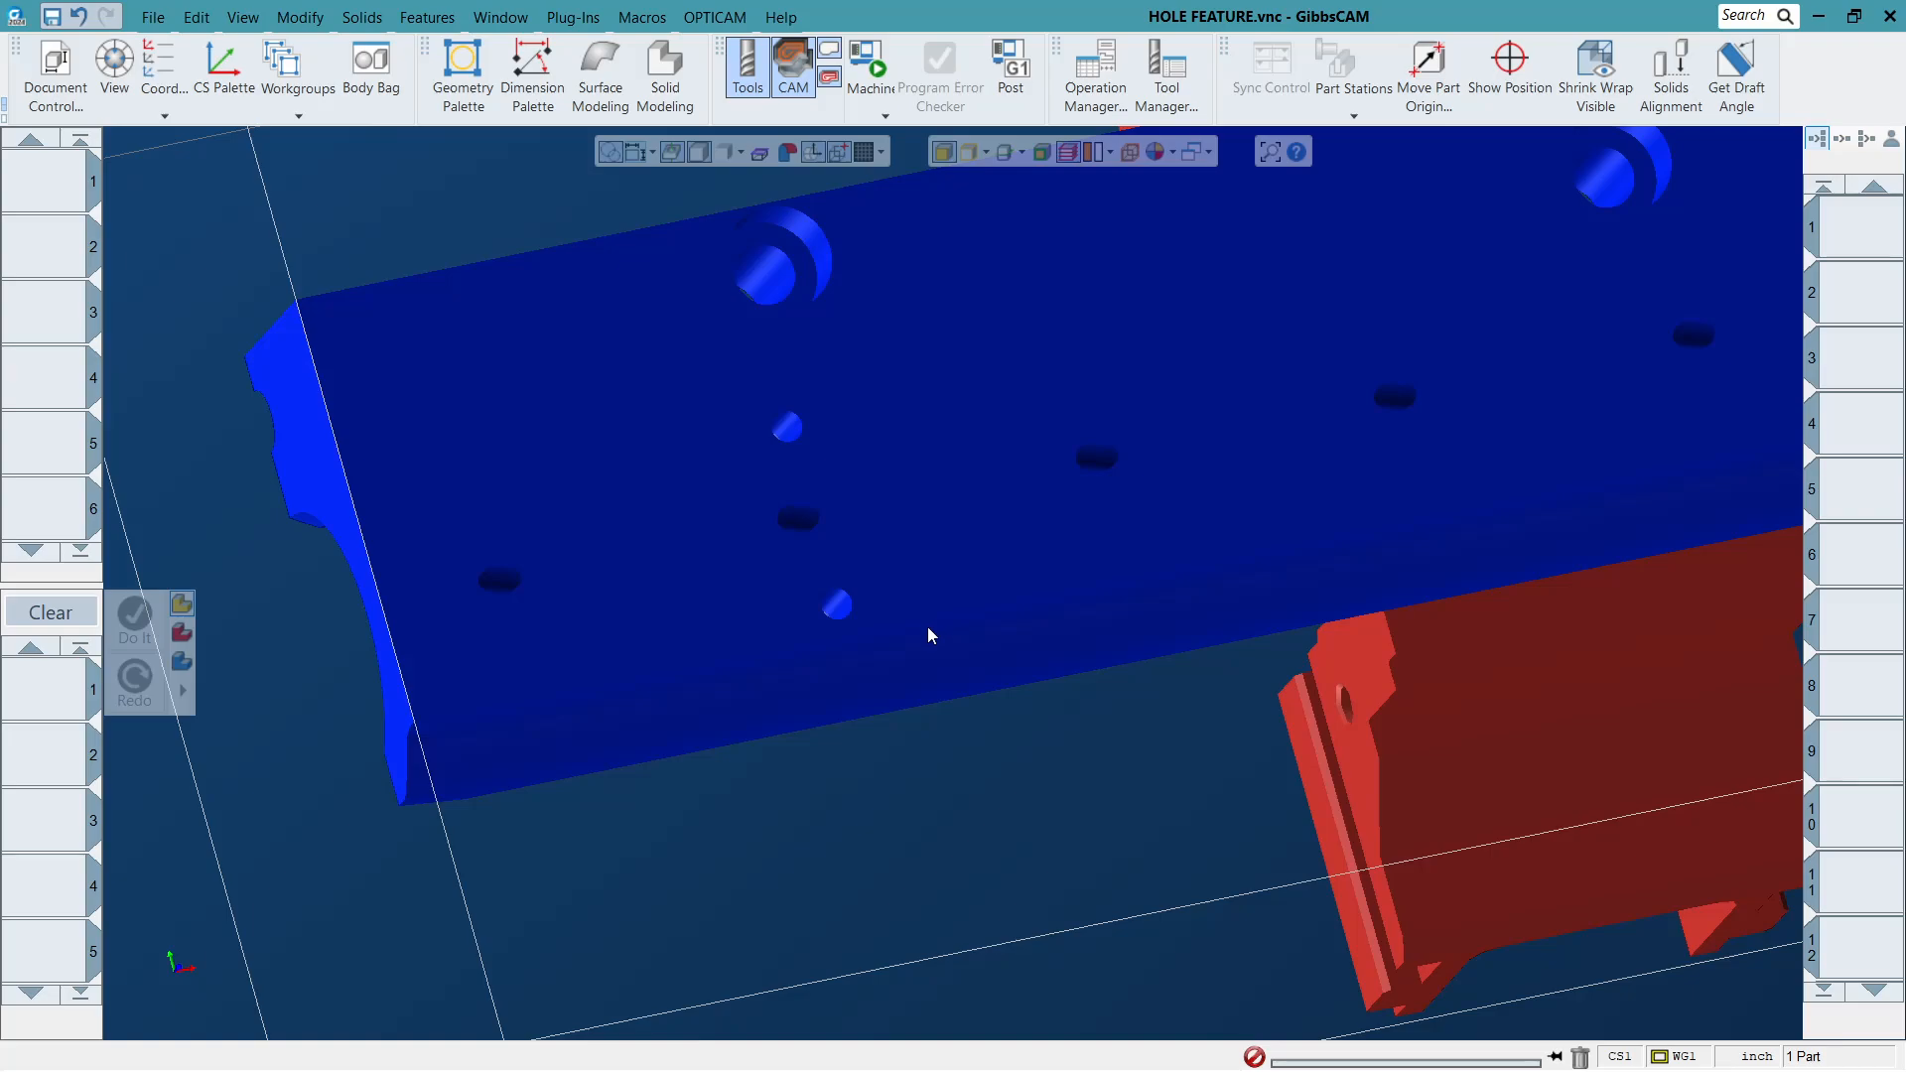
scroll(916, 628, "down", 5)
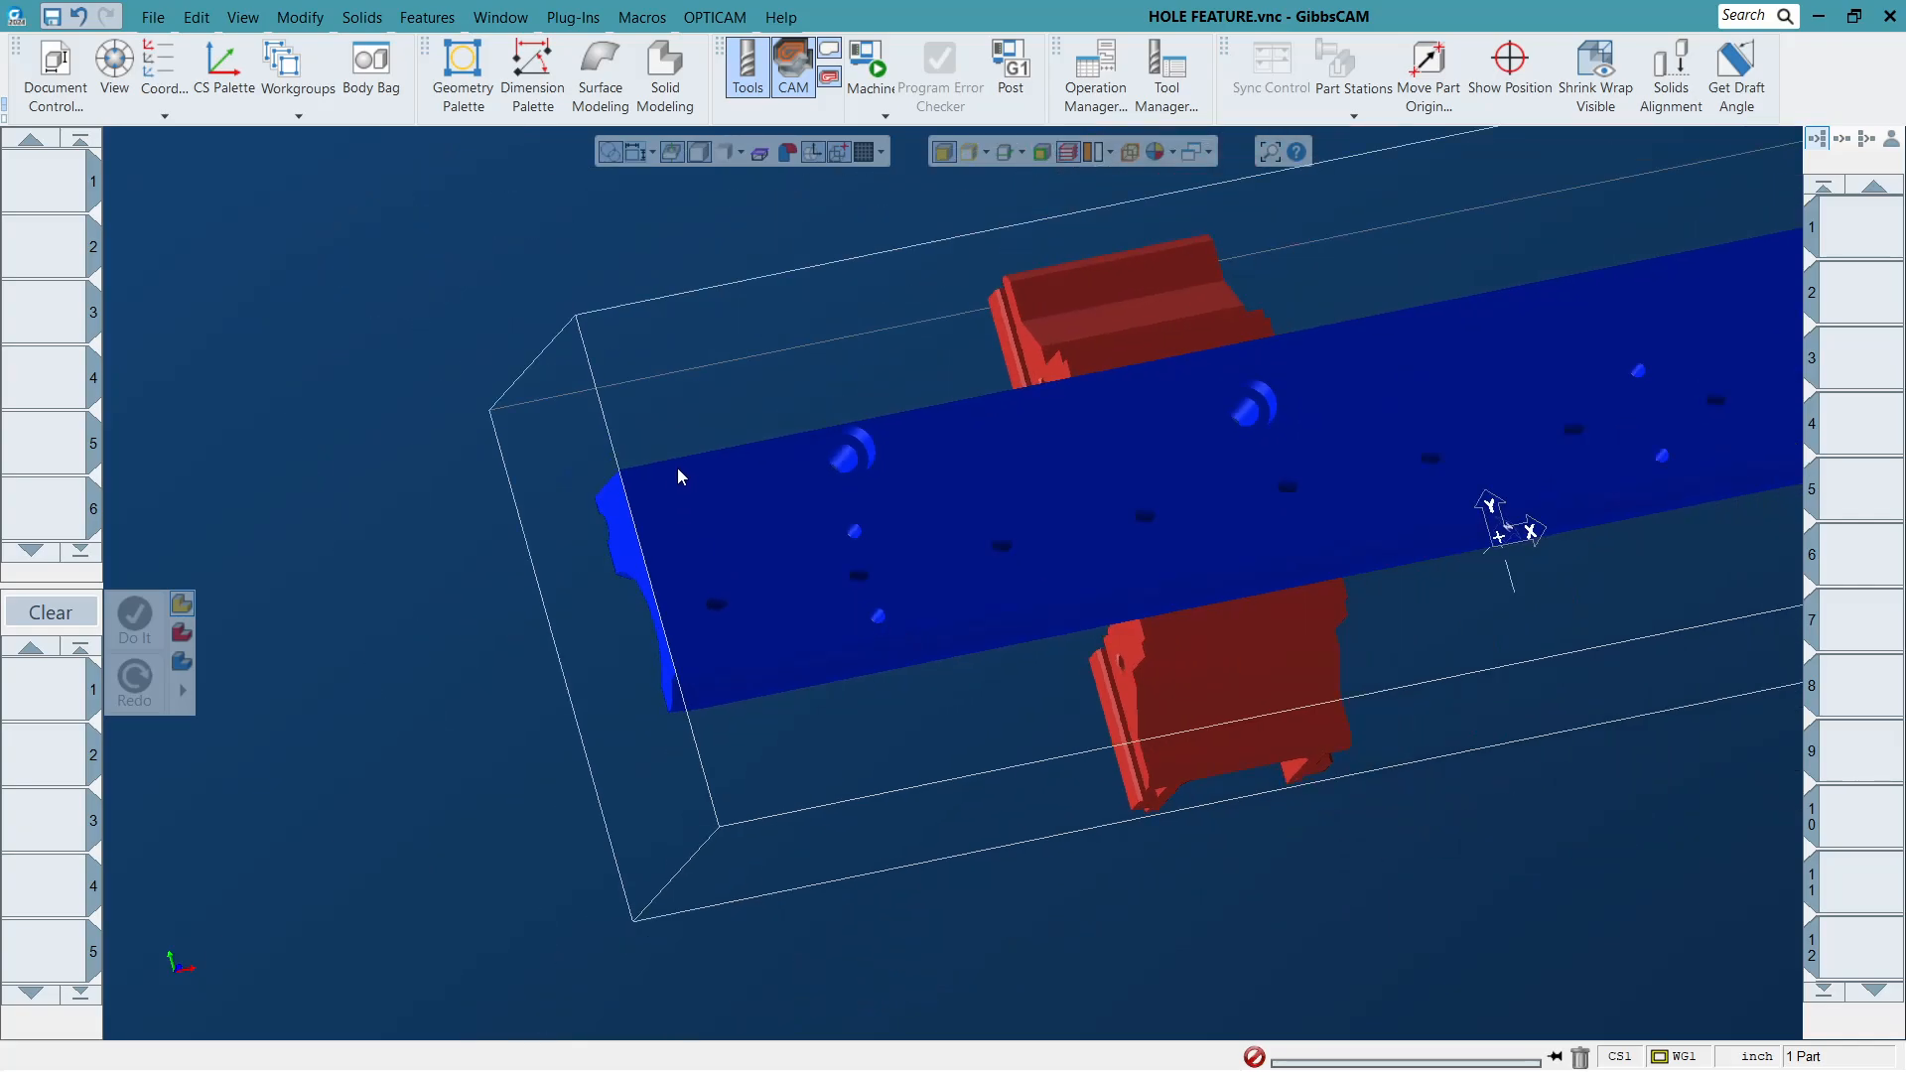
middle_click_drag(699, 432, 324, 197)
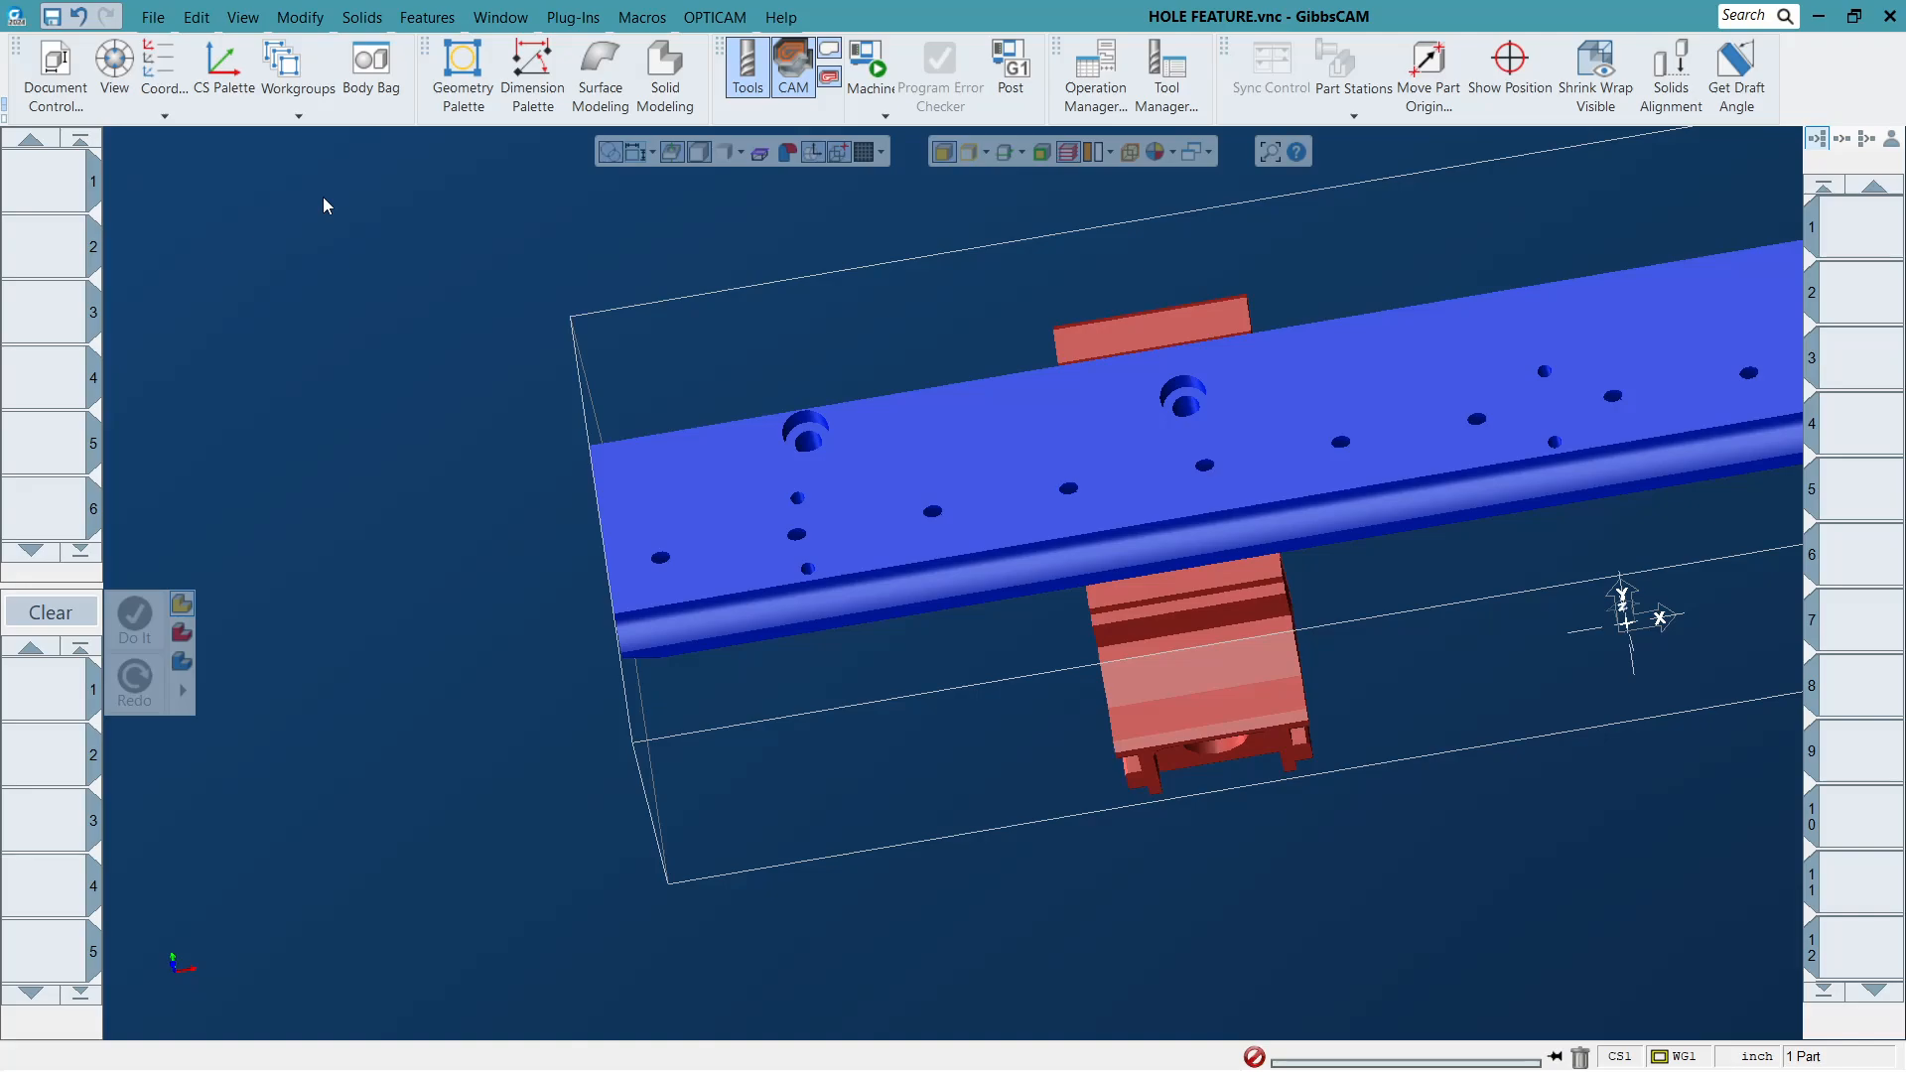
Restore the isometric view and highlight the small hole nearest the rail's end up close, clearing the selection after inspecting it.
key("ctrl+i")
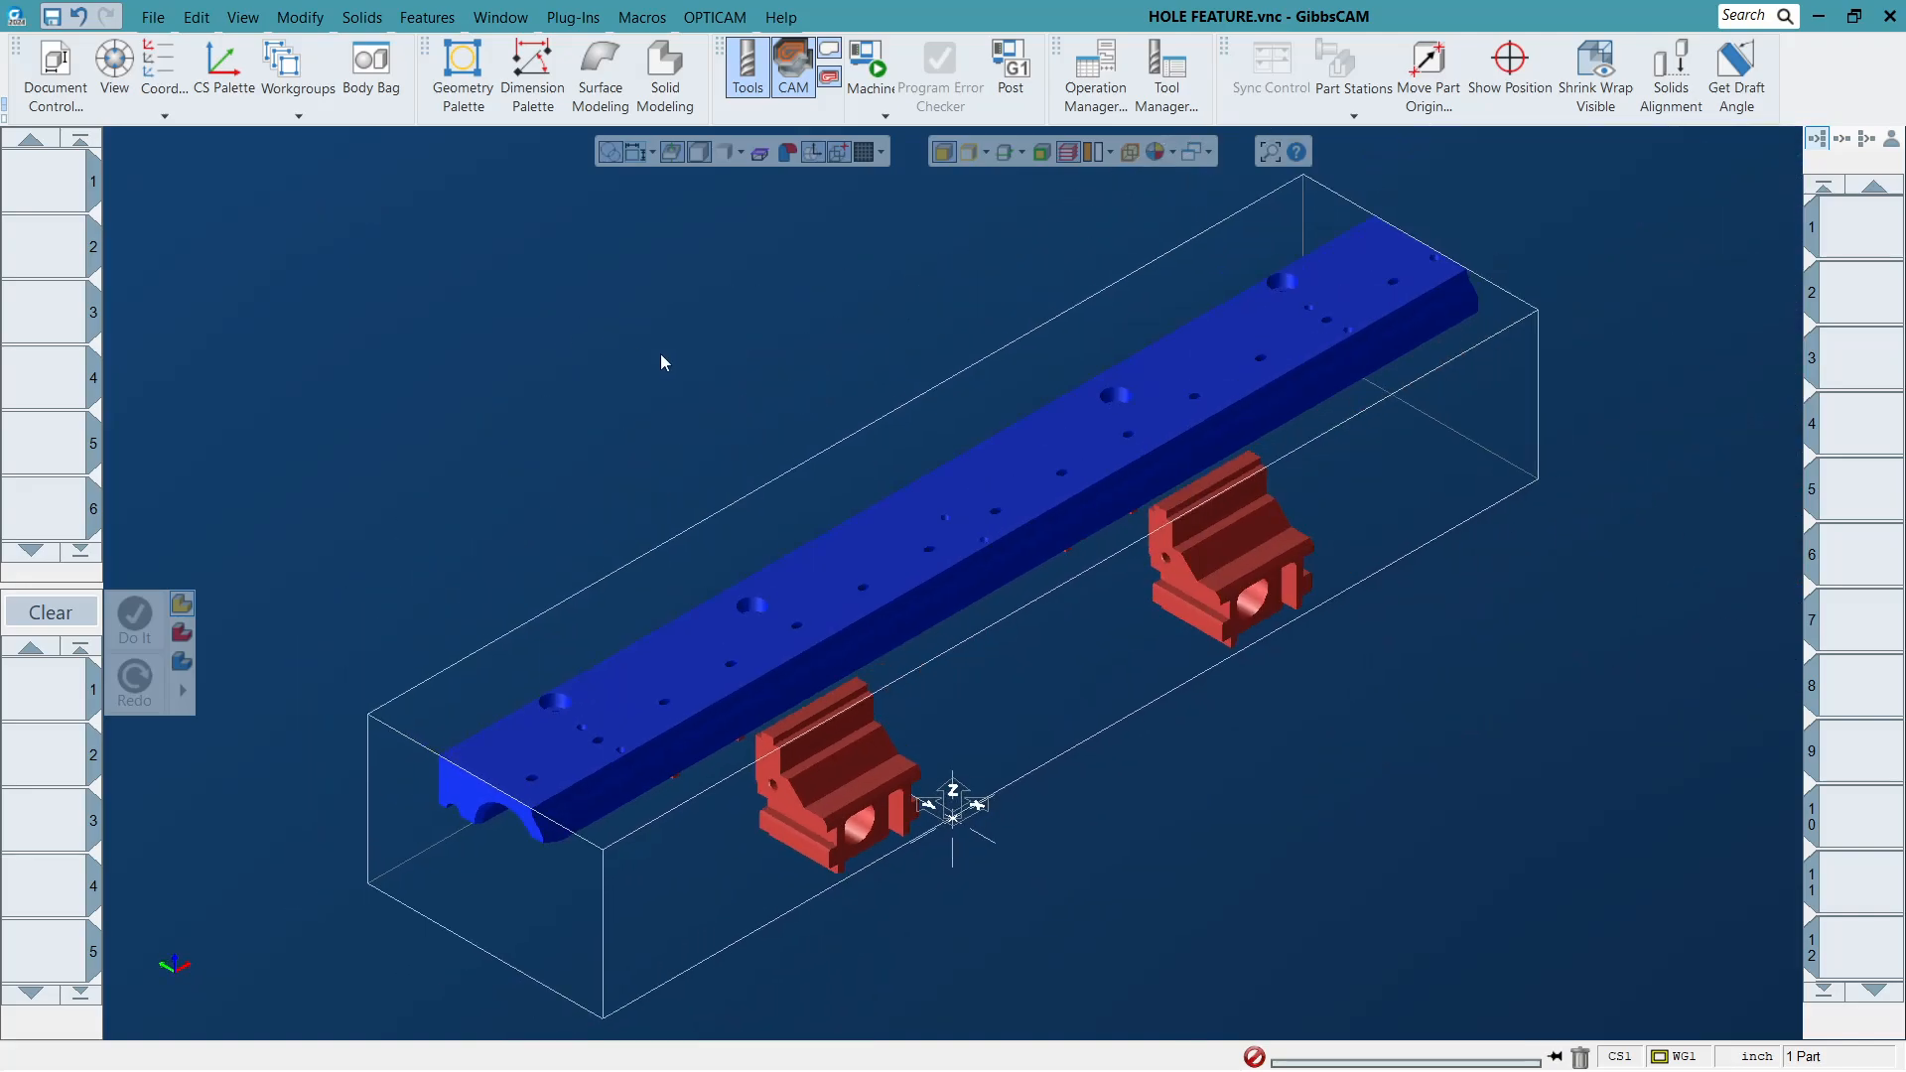
left_click(836, 572)
left_click(543, 542)
left_click_drag(399, 634, 802, 935)
scroll(768, 600, "up", 2)
scroll(755, 580, "up", 1)
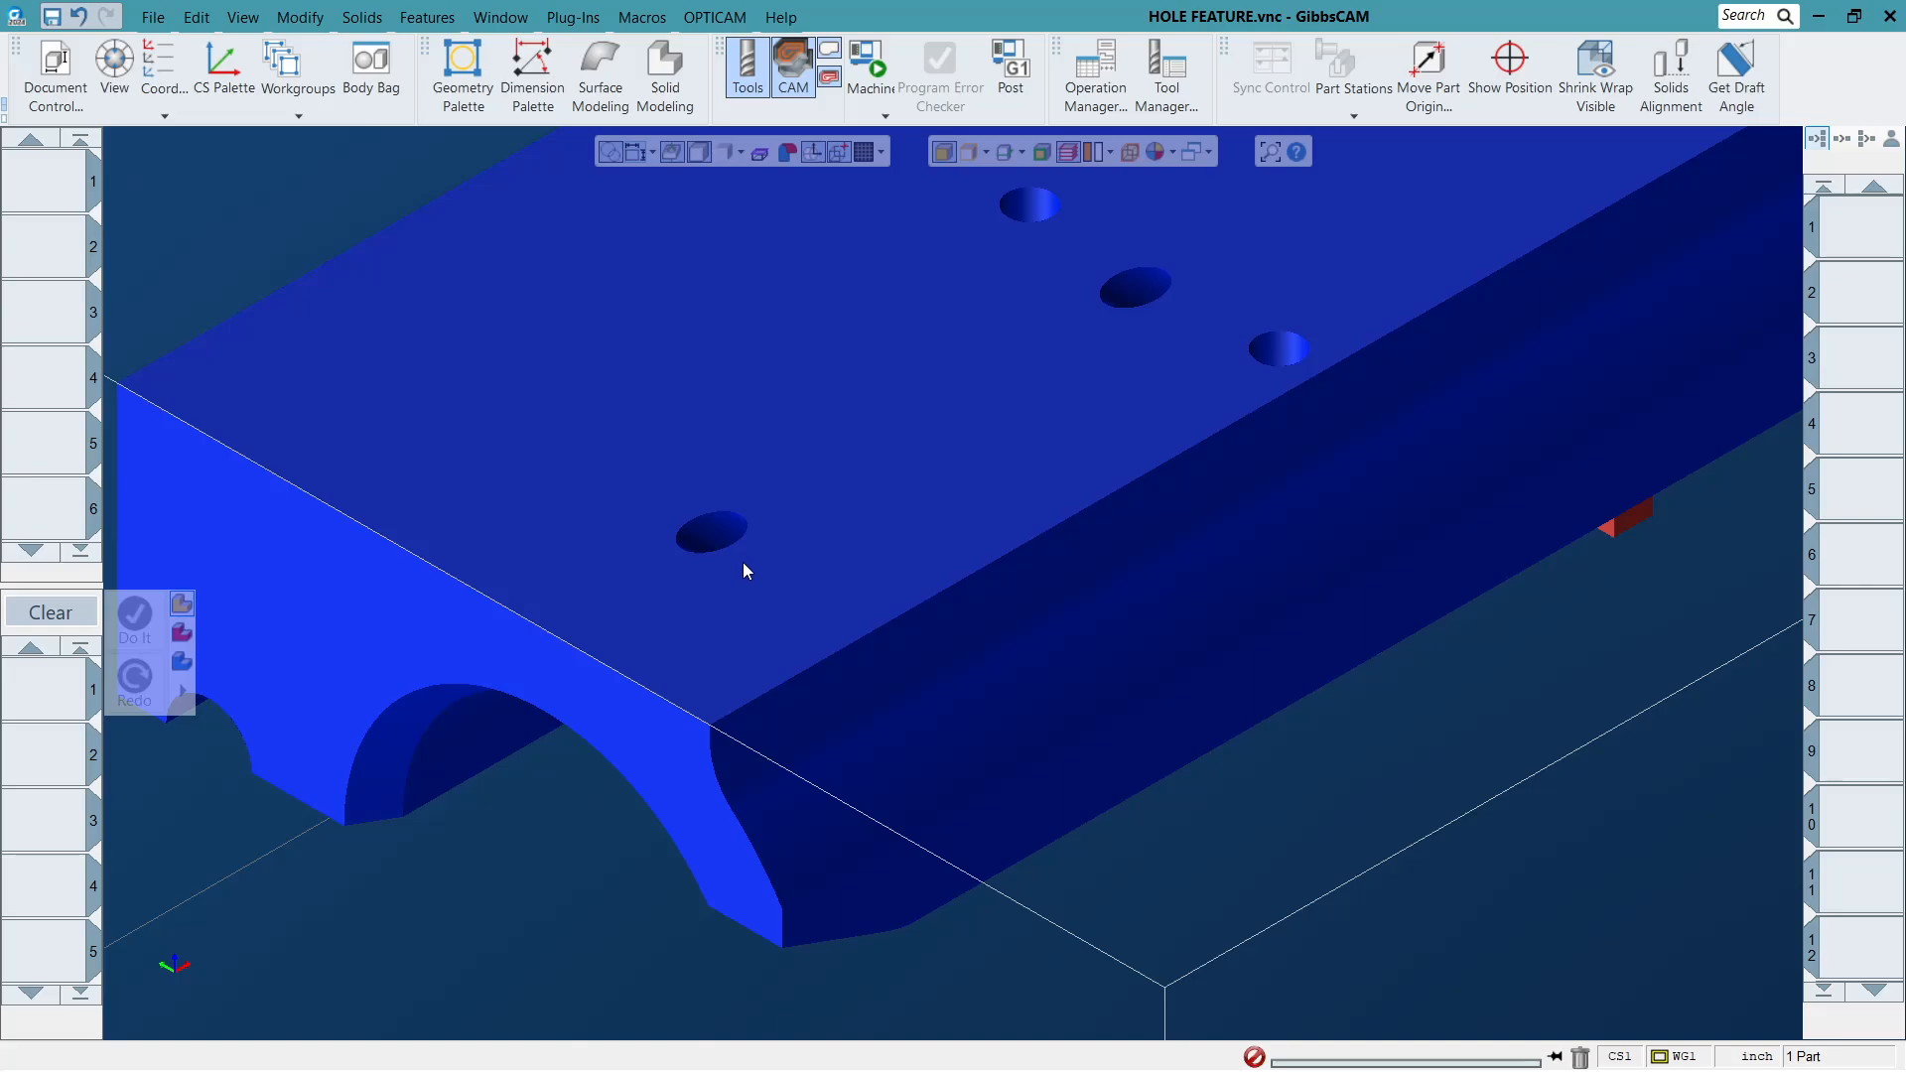
left_click(711, 536)
scroll(713, 538, "up", 2)
middle_click_drag(1072, 846, 669, 717)
scroll(599, 798, "down", 2)
scroll(599, 796, "down", 2)
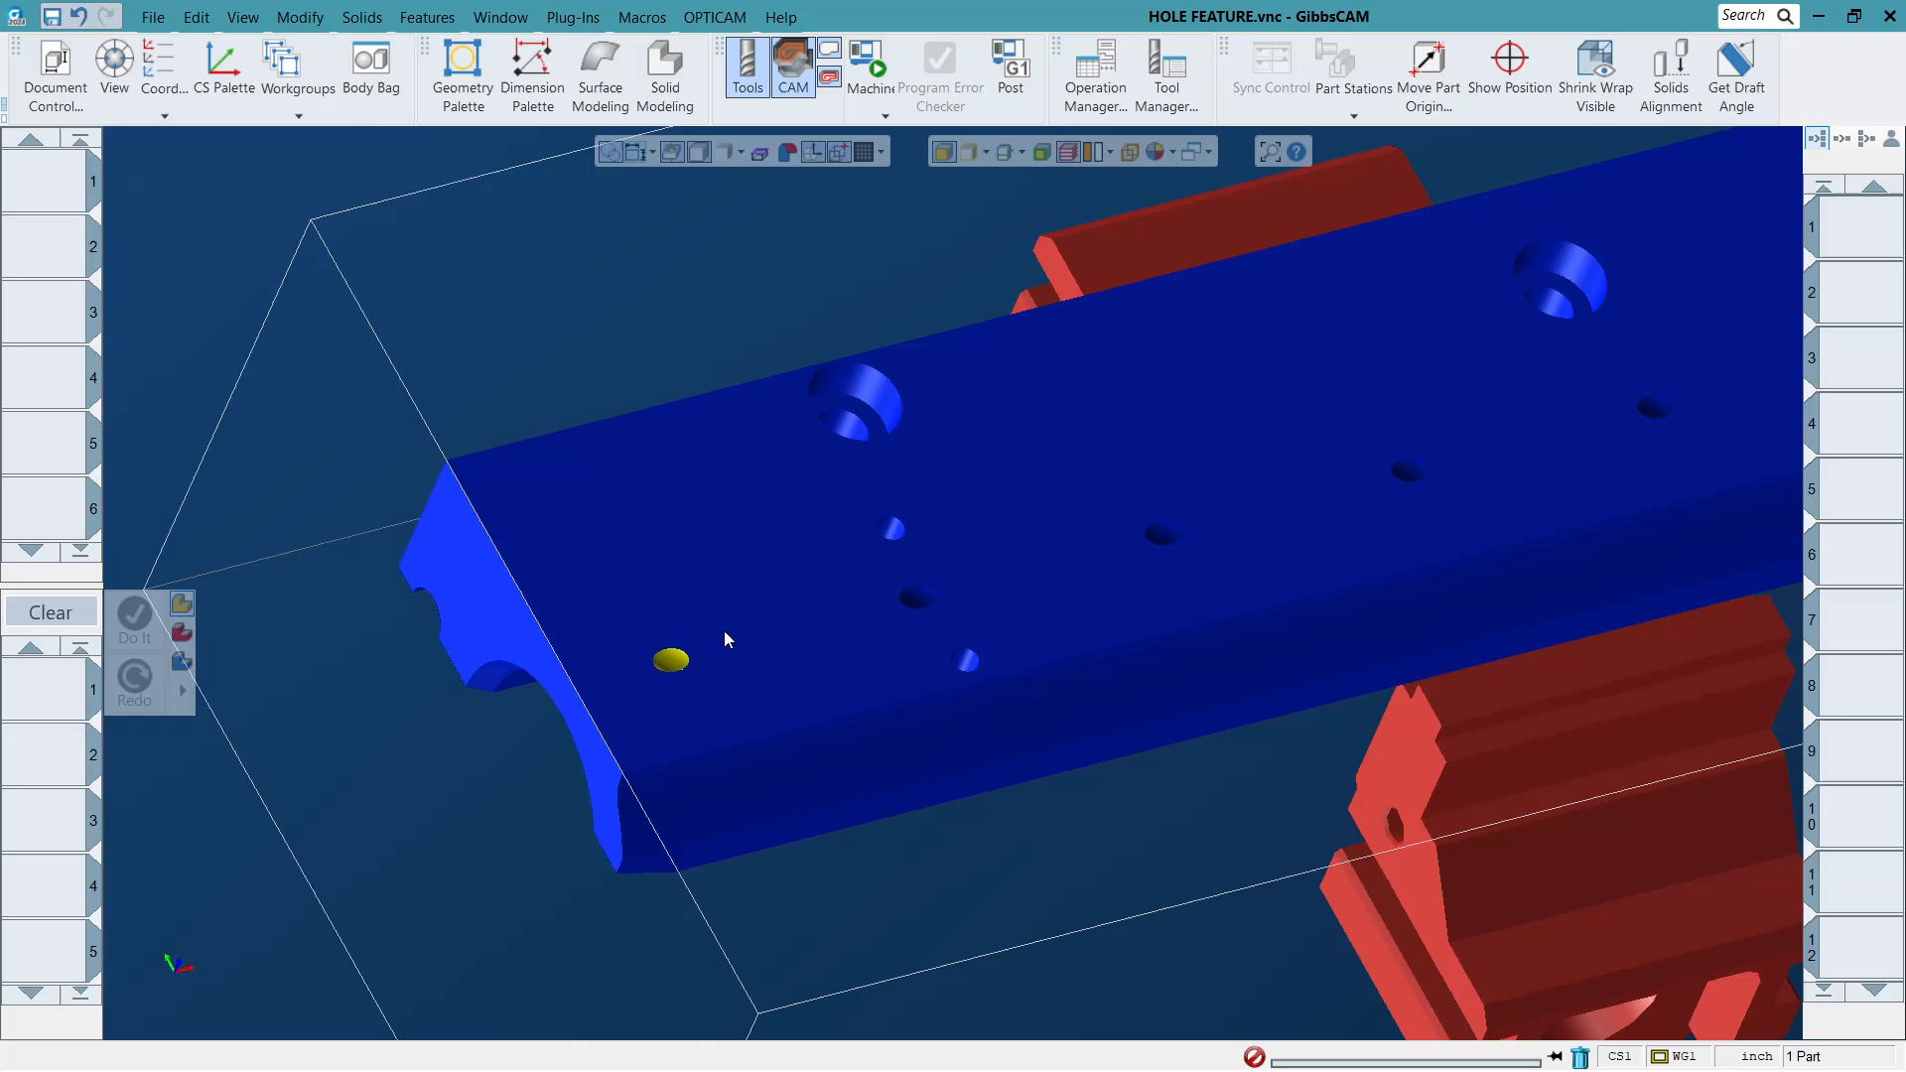
left_click(745, 356)
left_click(1126, 695)
Highlight the rail's top face, a red vise jaw face and the rail's end face in turn, finishing with nothing selected.
left_click(640, 592)
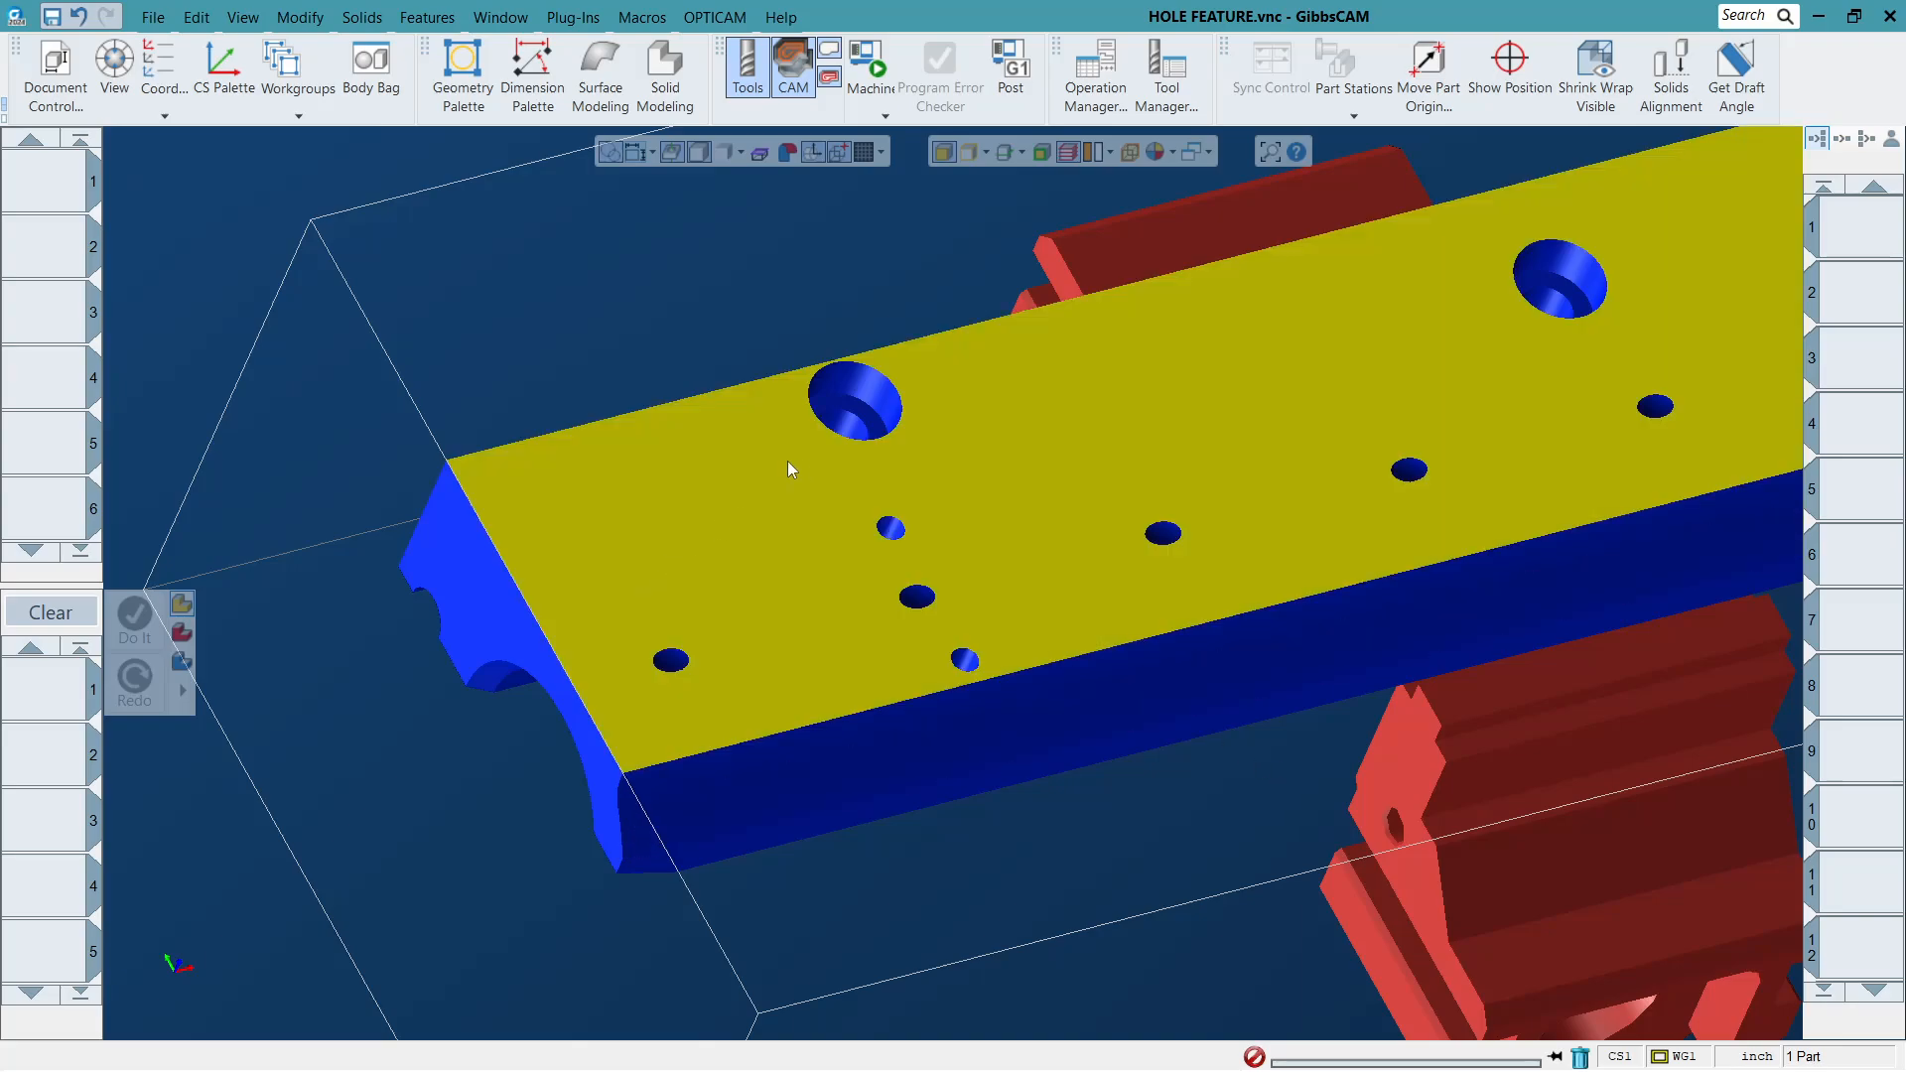
scroll(790, 465, "down", 2)
scroll(1354, 866, "up", 2)
left_click(1384, 735)
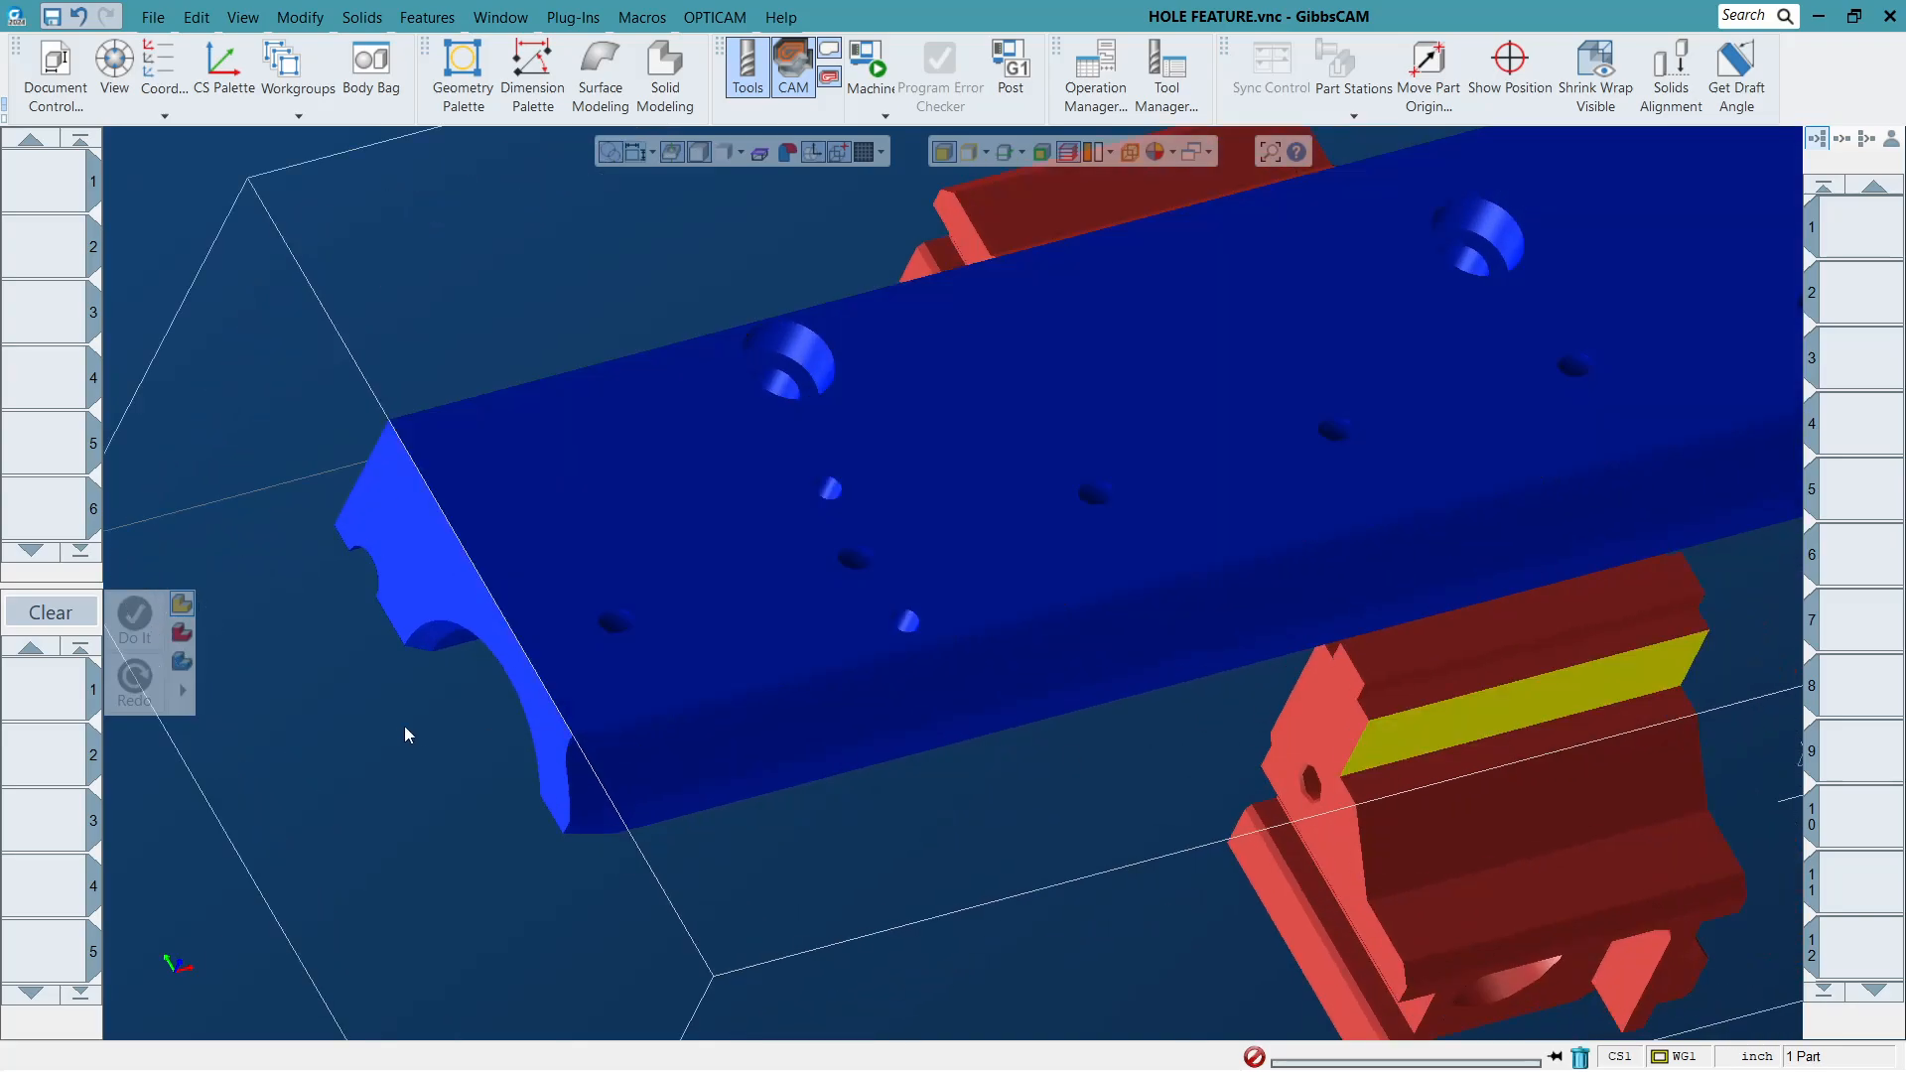
left_click(427, 601)
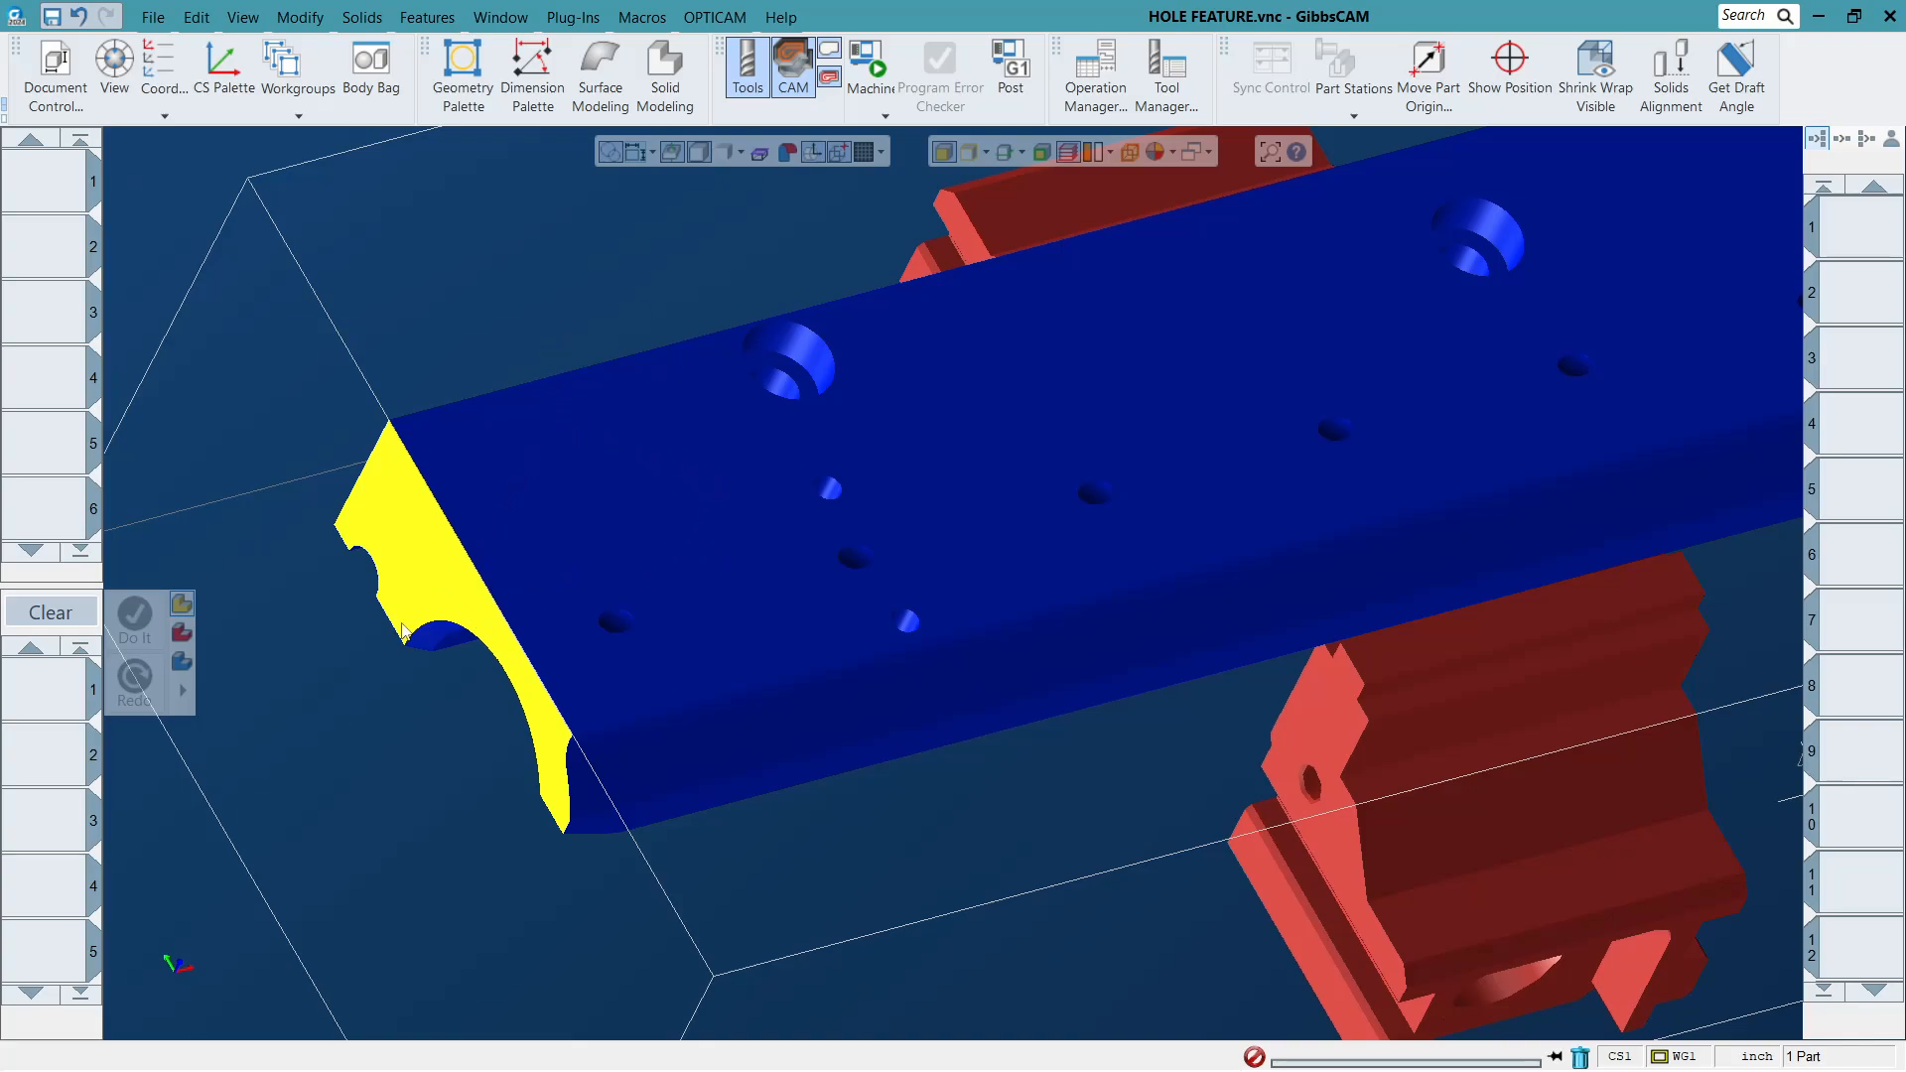
scroll(907, 622, "down", 6)
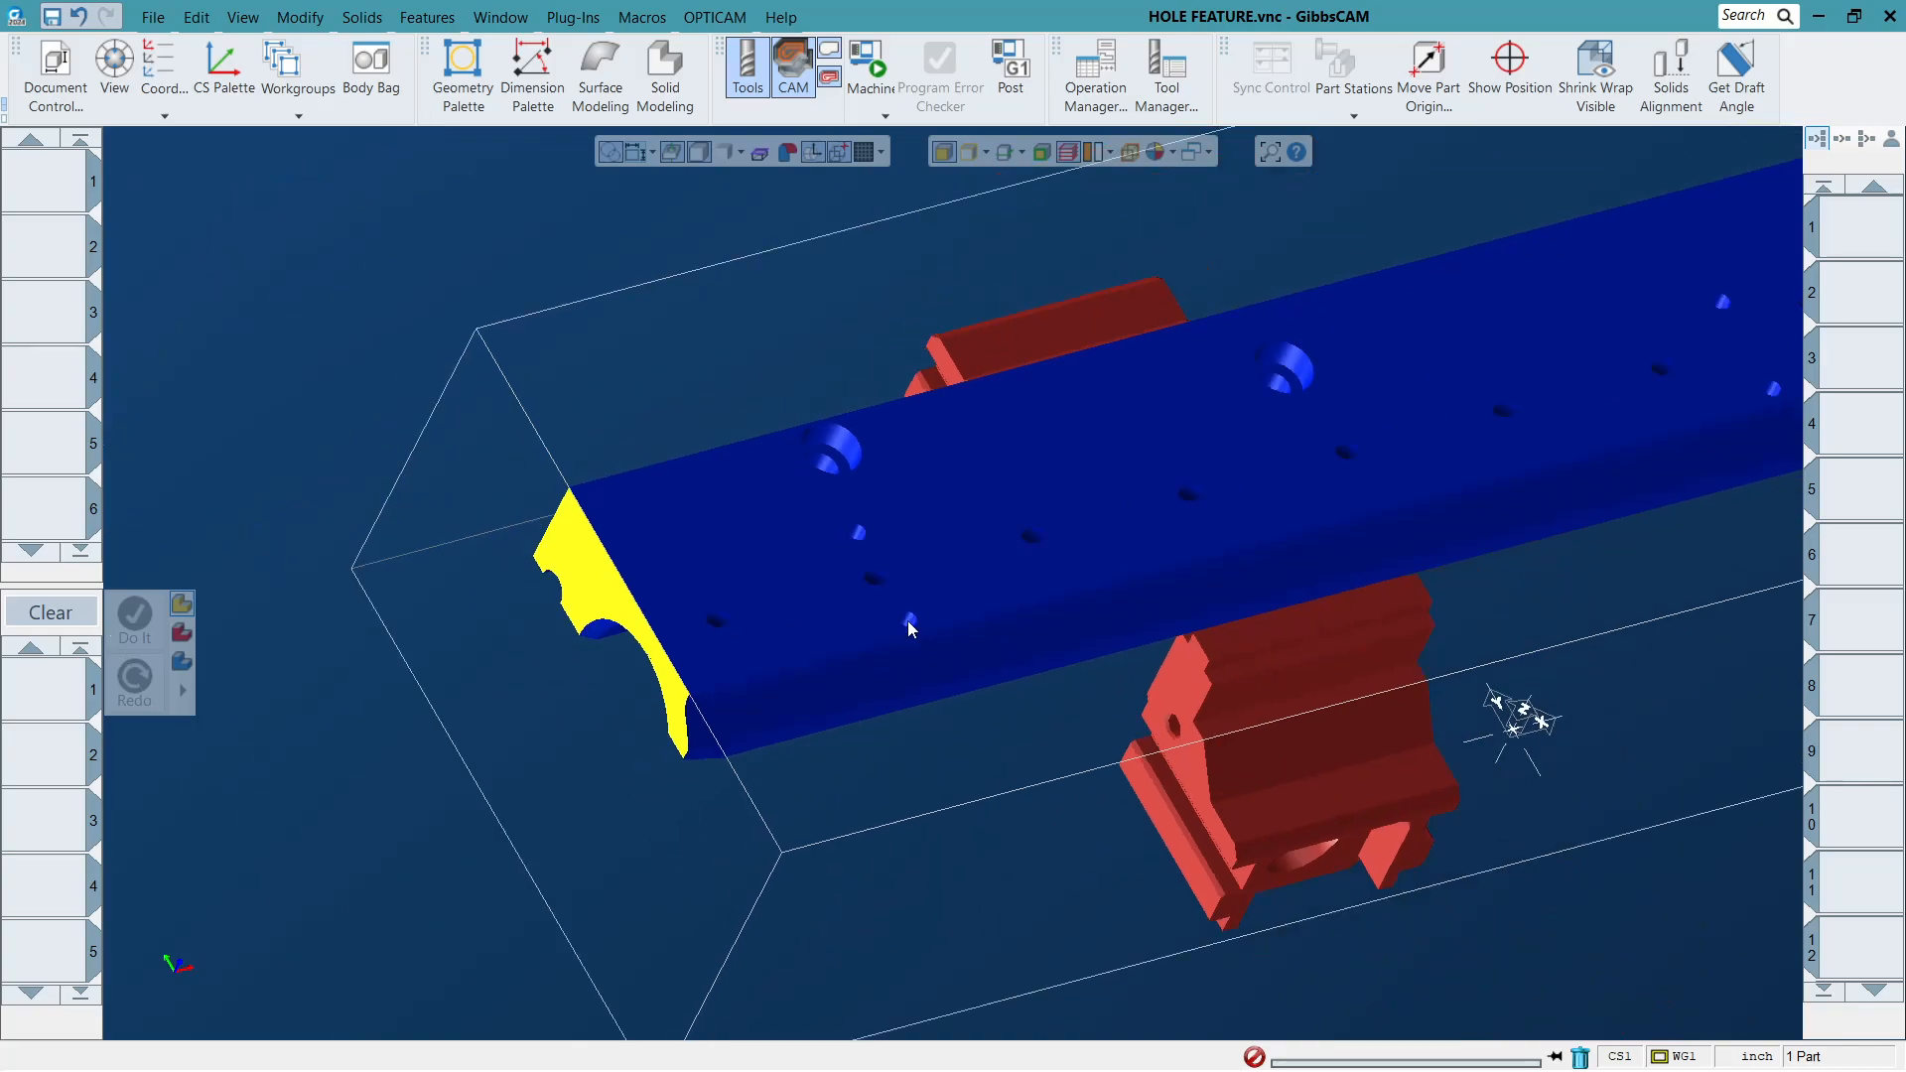
left_click(764, 433)
Select the cylindrical wall of the small hole nearest the blue rail's end face.
scroll(768, 467, "up", 5)
scroll(724, 680, "up", 4)
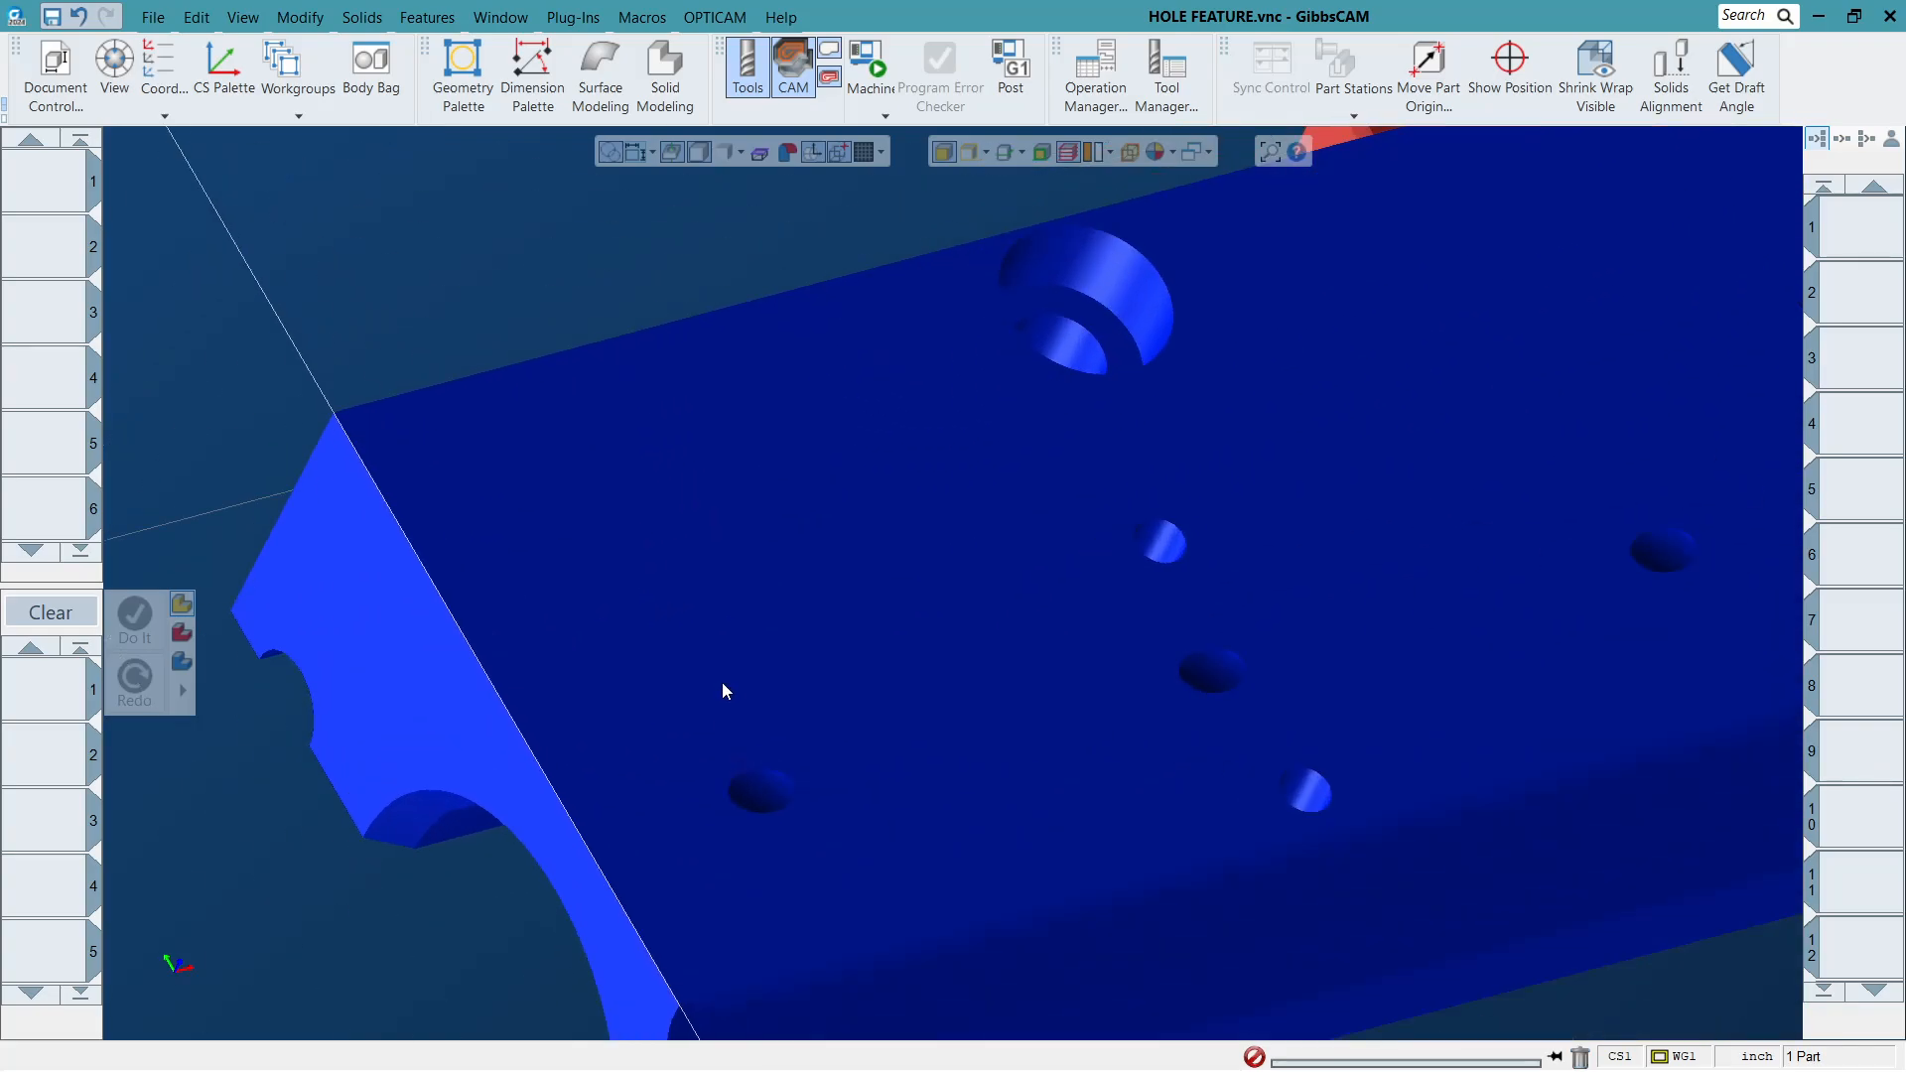
left_click(776, 789)
left_click_drag(563, 673, 1117, 996)
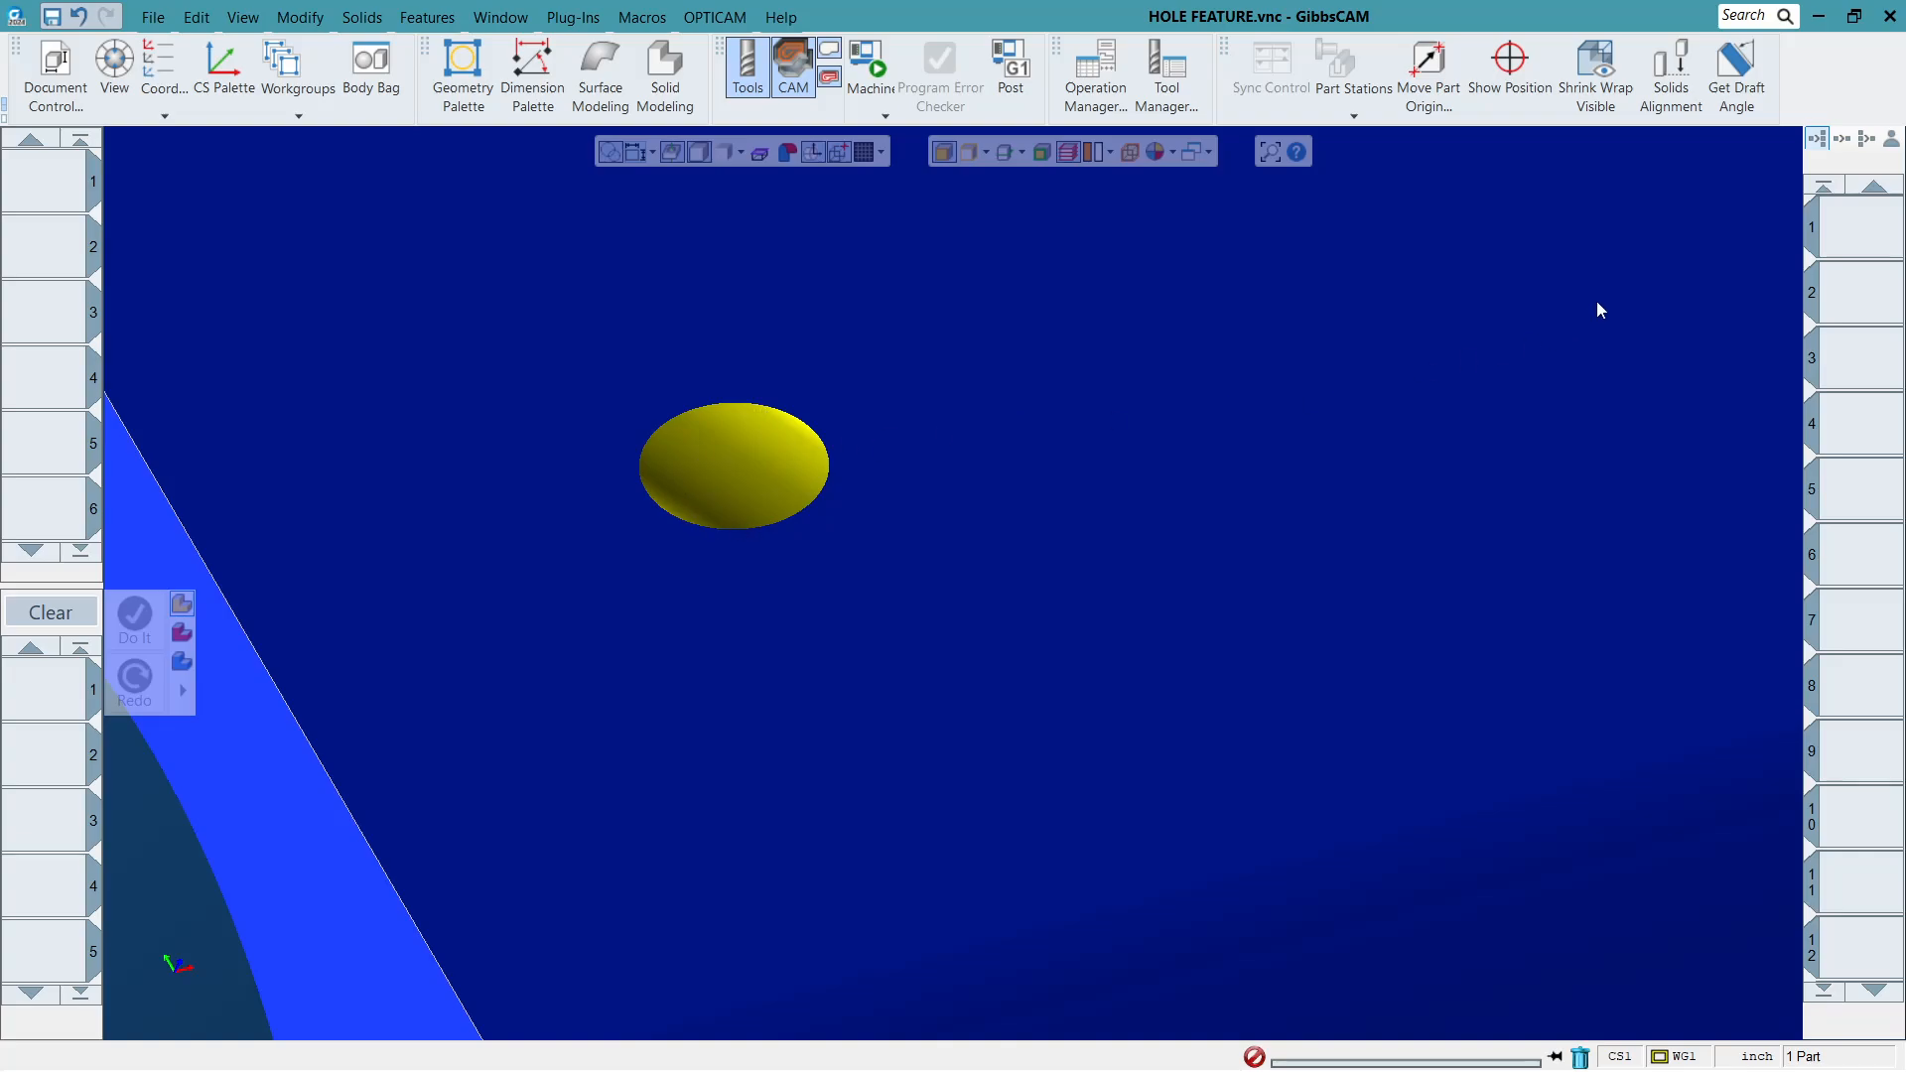
left_click(569, 24)
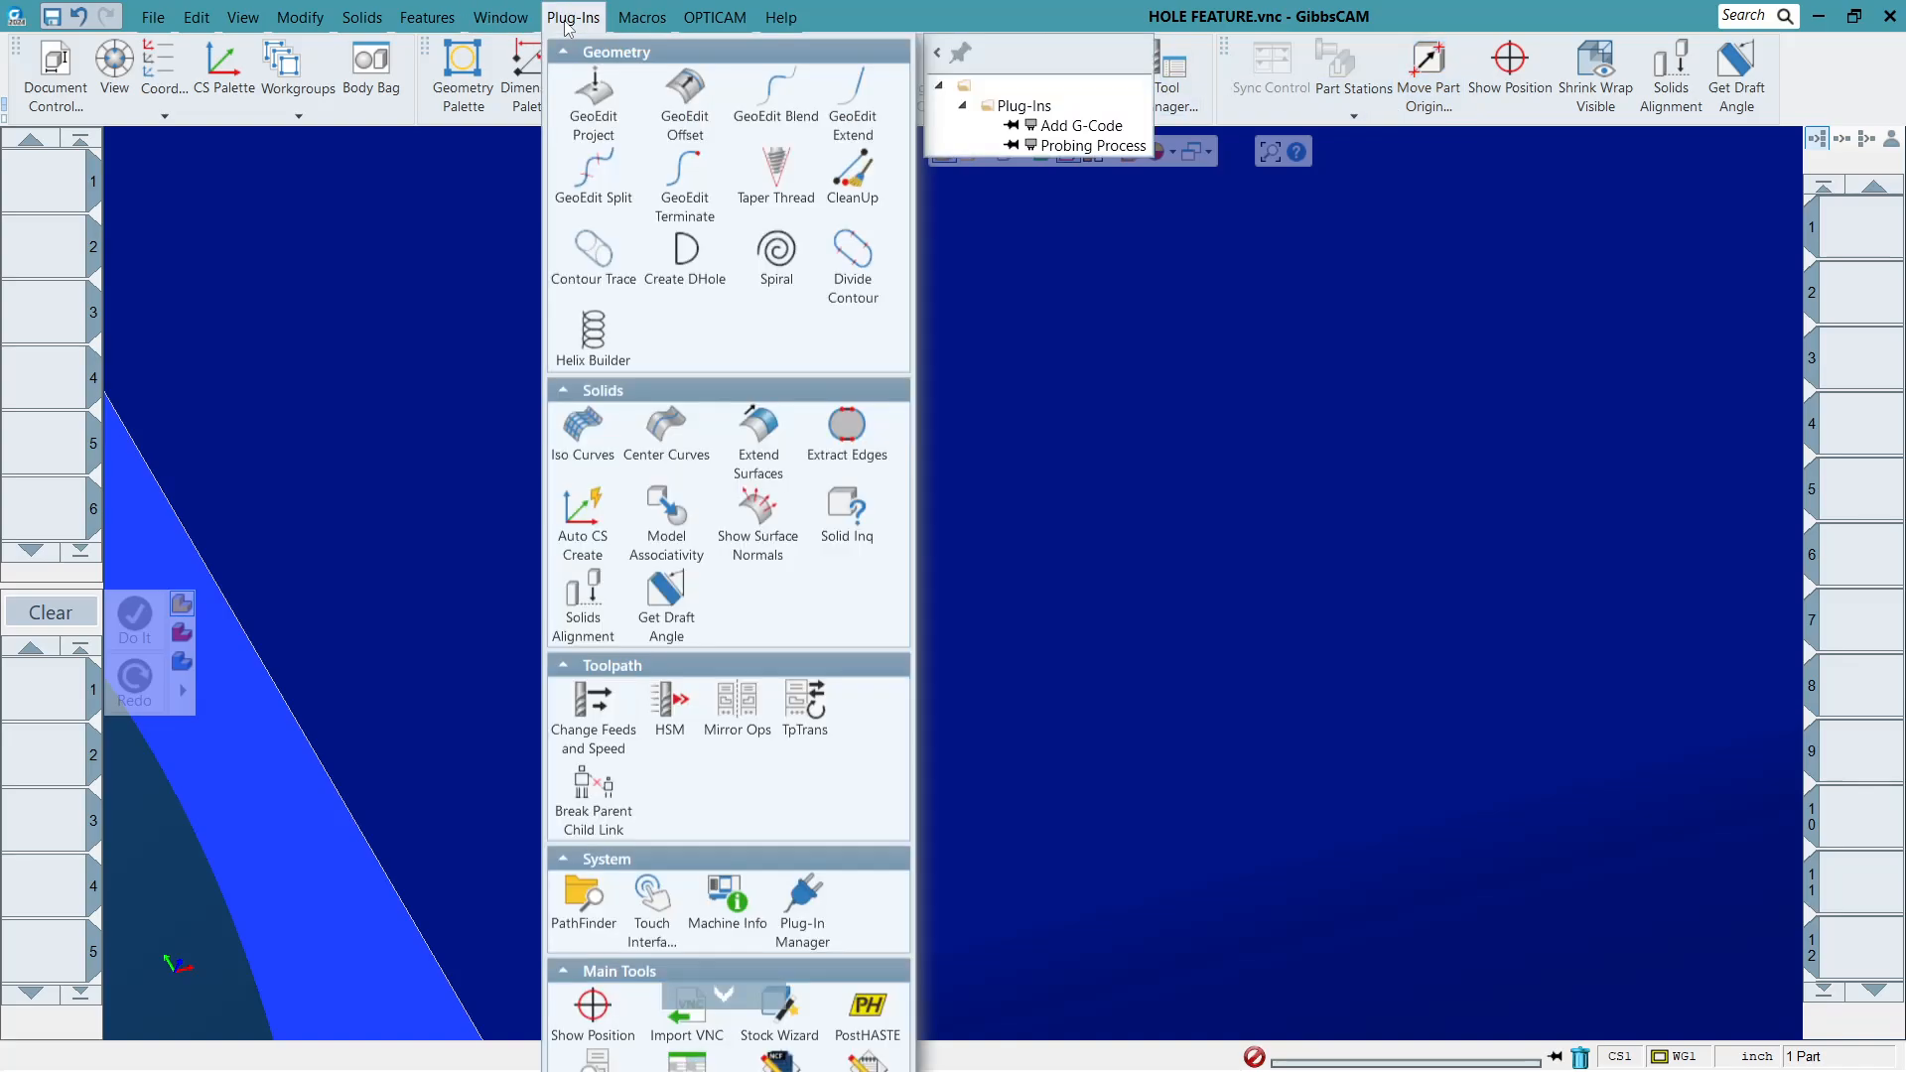
left_click(583, 521)
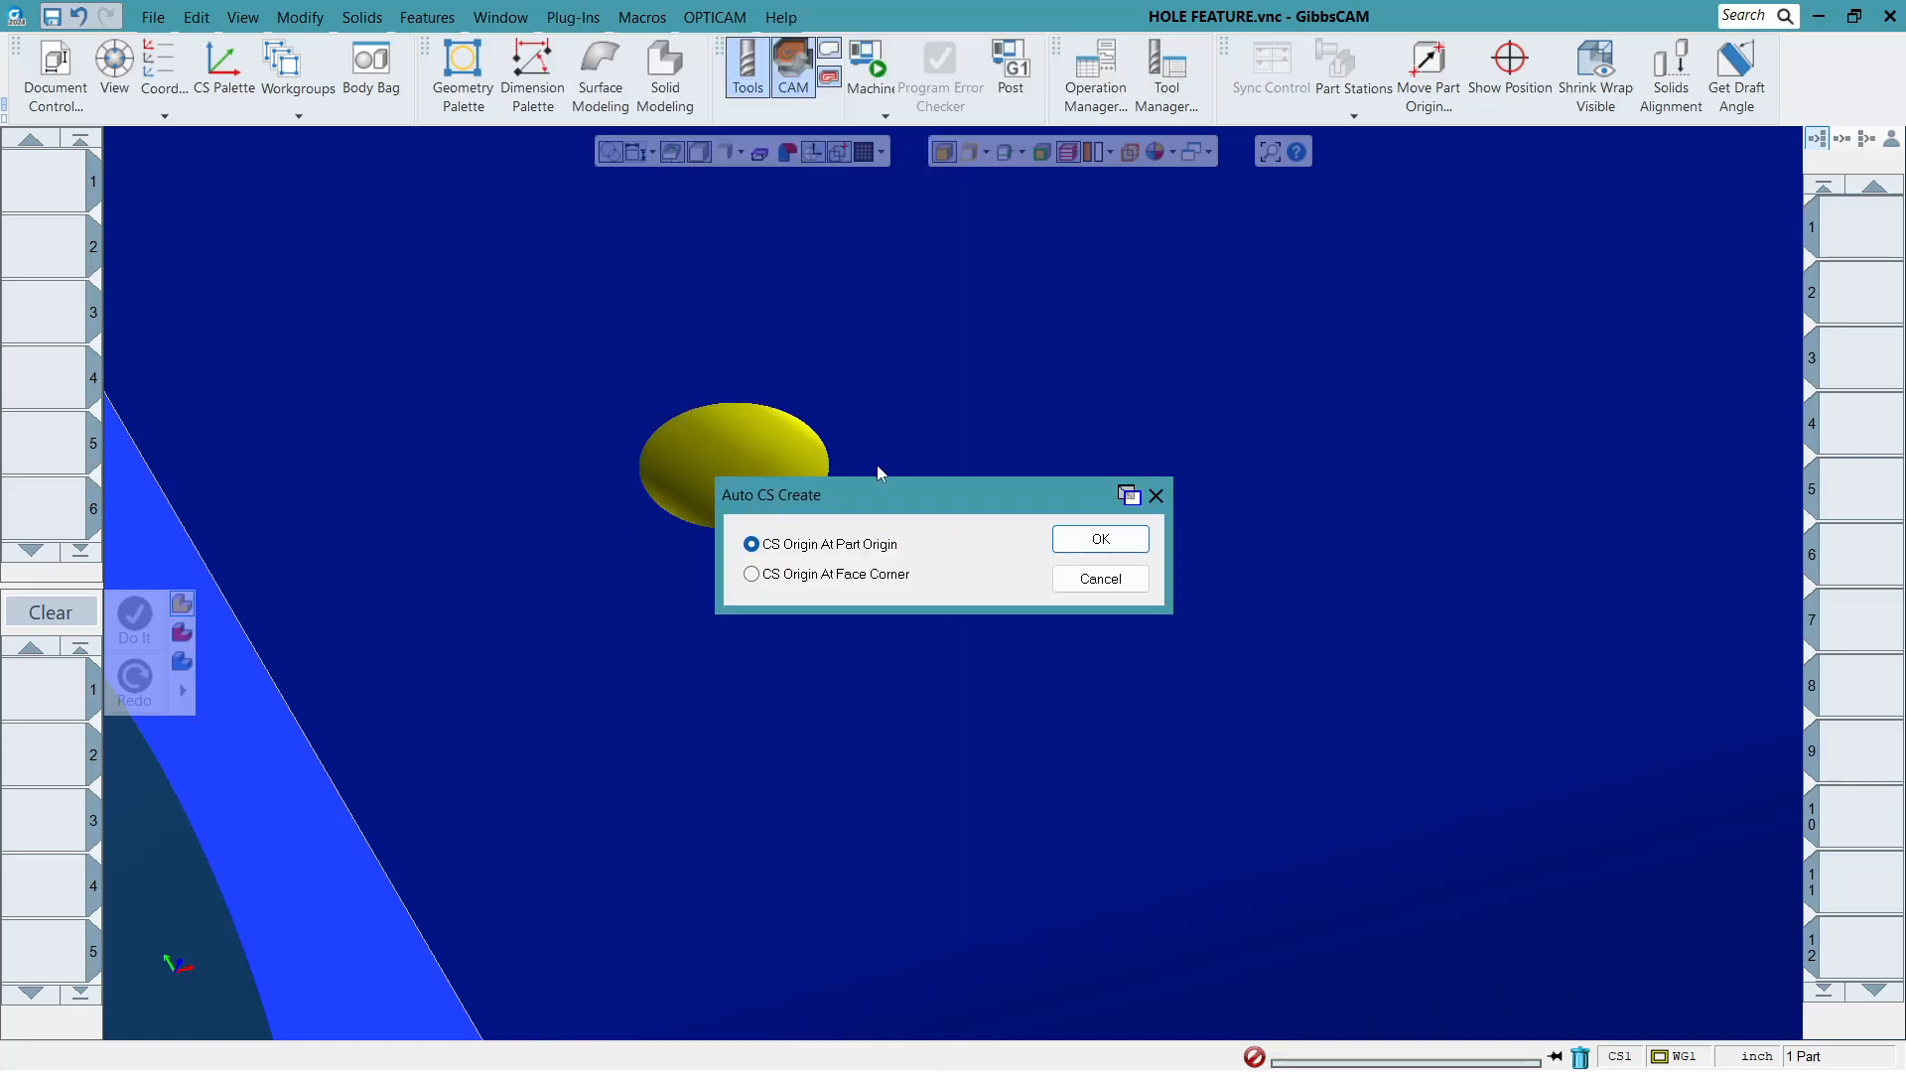
left_click_drag(1027, 494, 1442, 266)
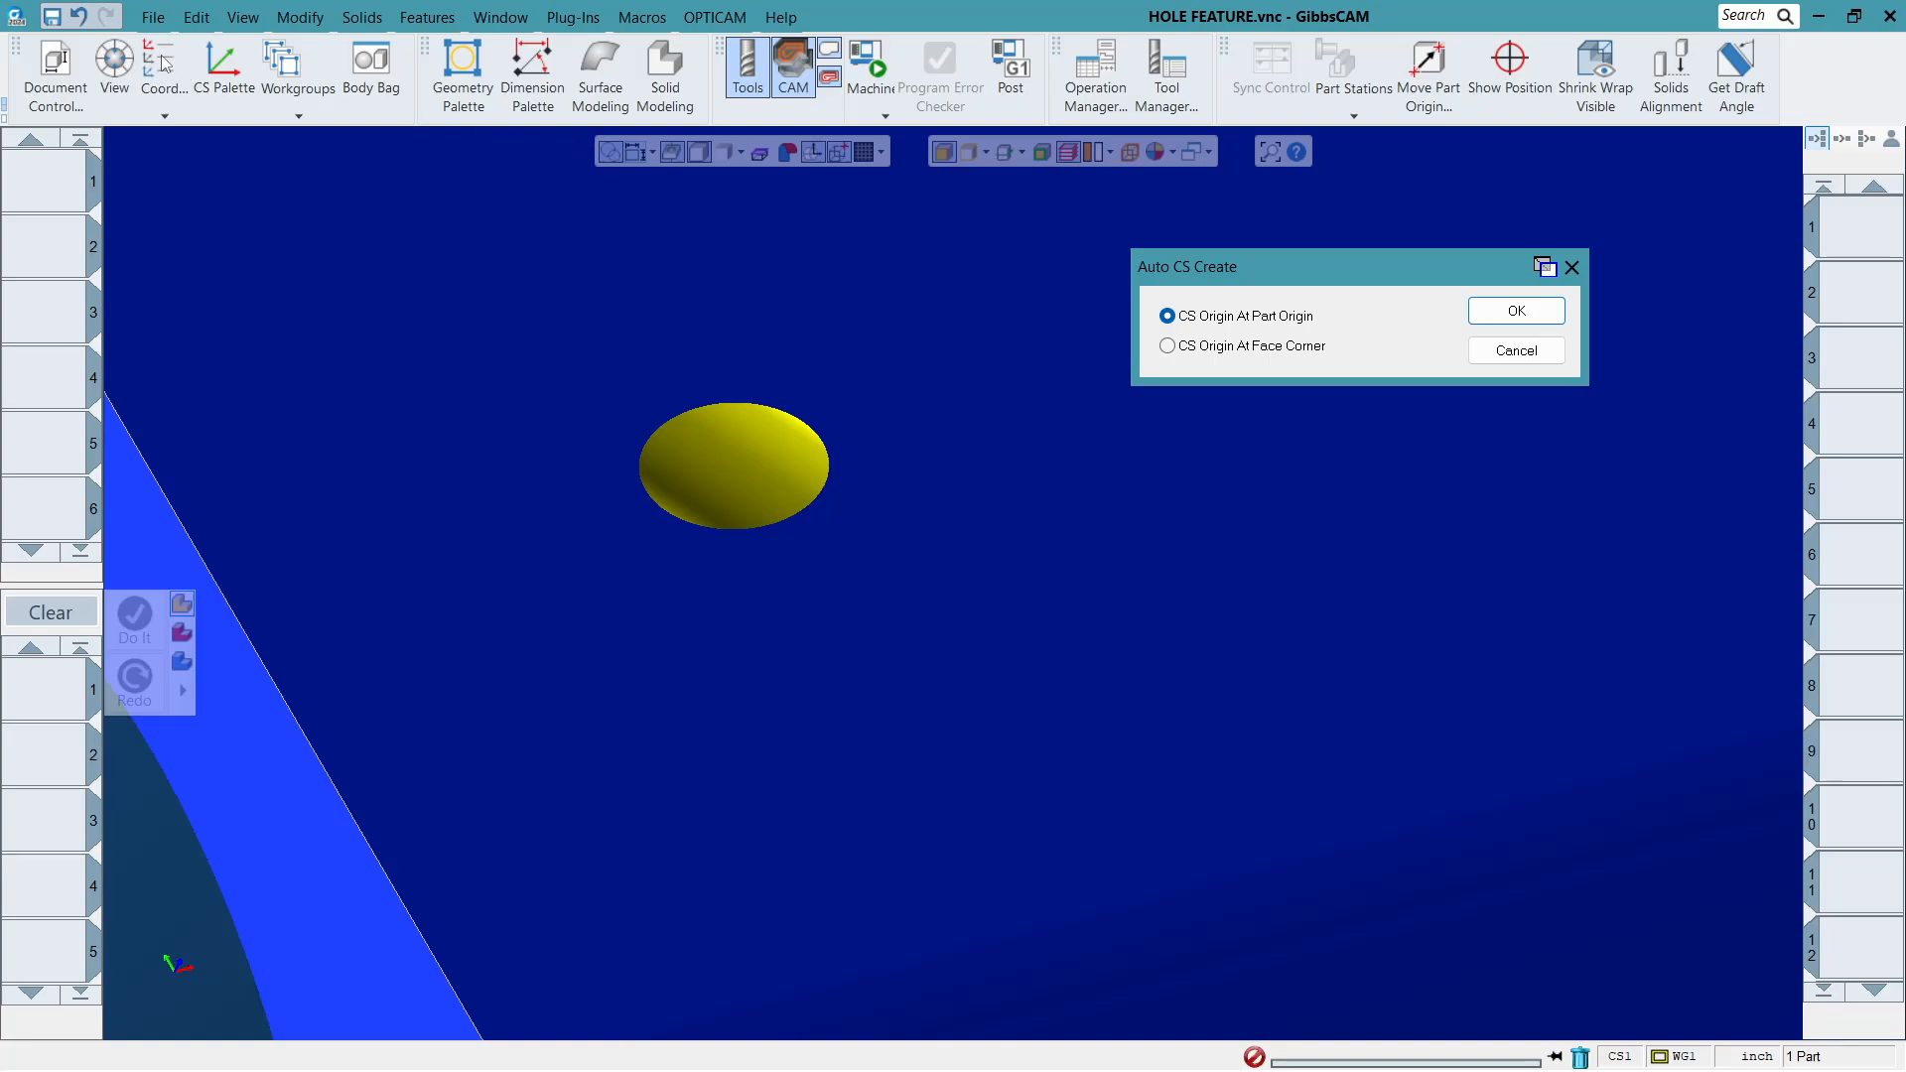
left_click(1515, 355)
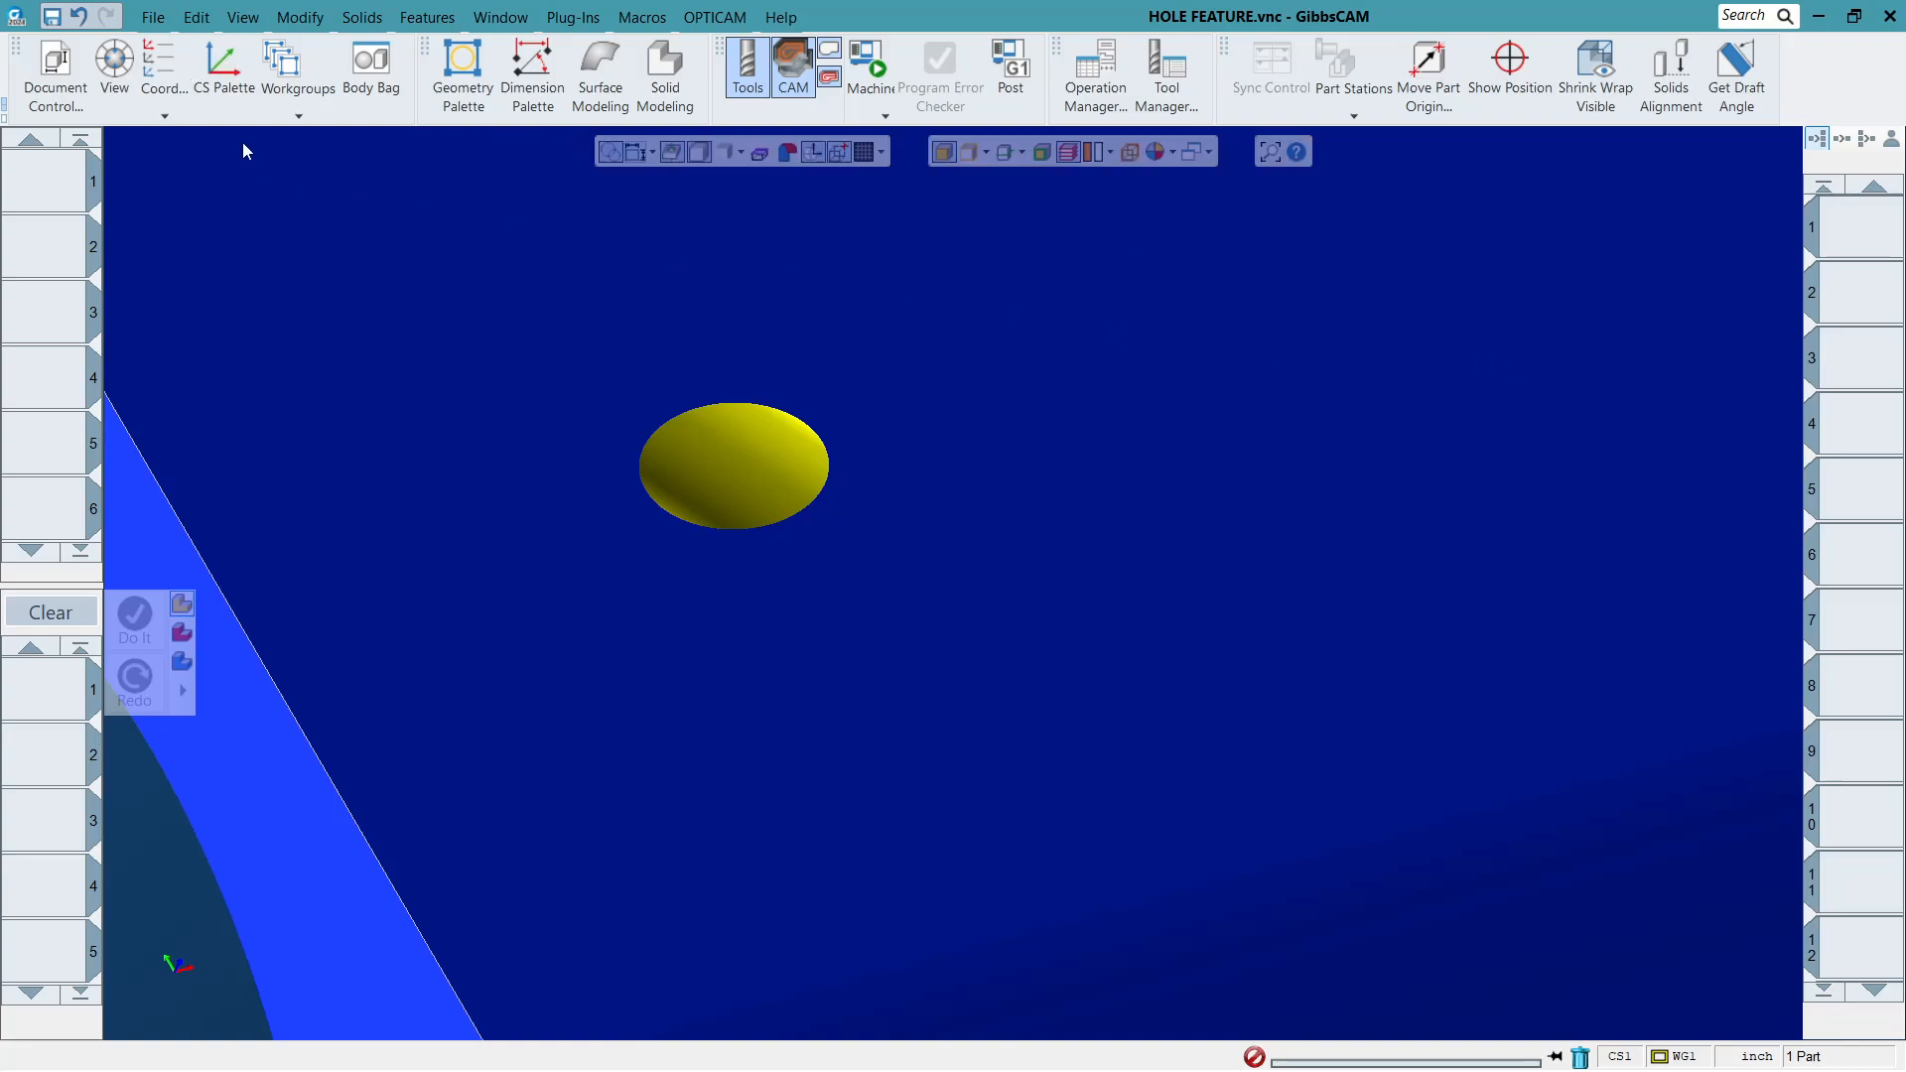
Display the coordinate system list, the CS palette and the workgroup list while keeping the hole wall selected.
left_click(161, 67)
left_click(222, 67)
left_click(283, 67)
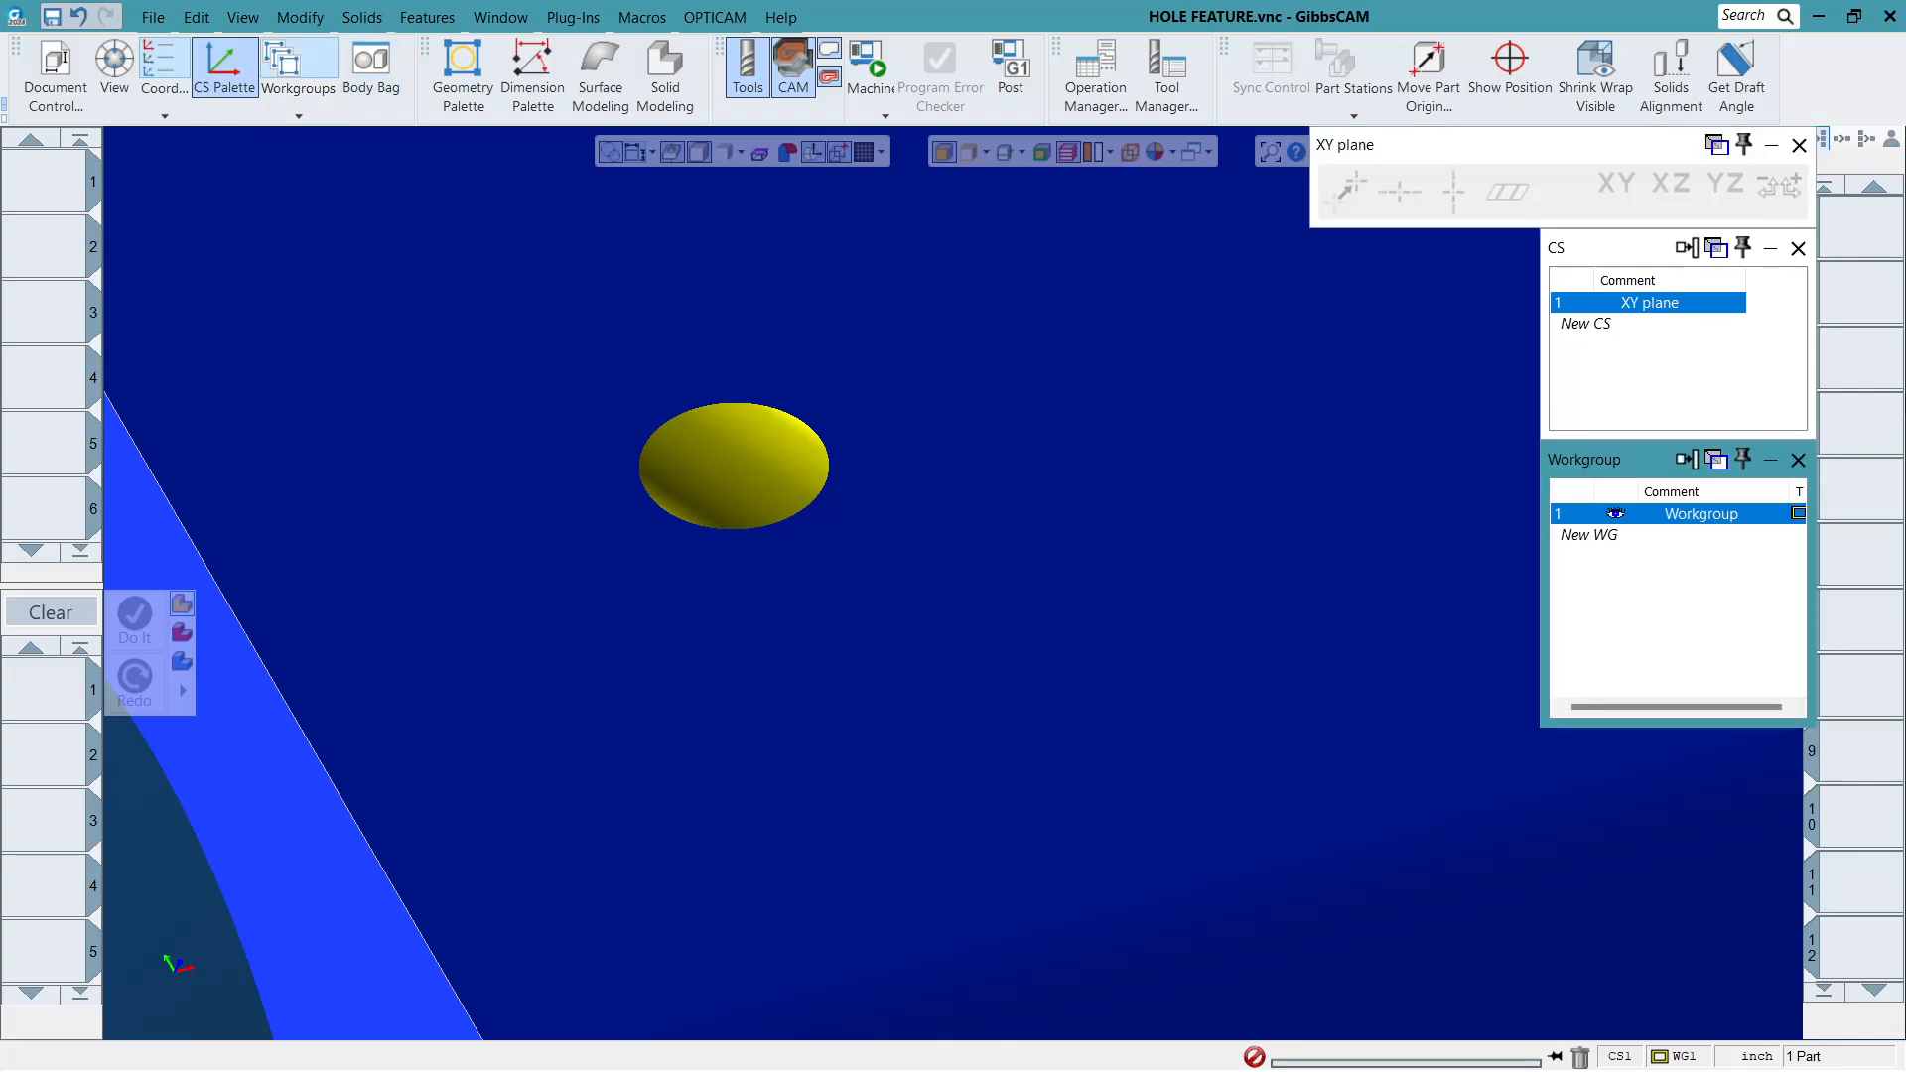
scroll(246, 514, "down", 3)
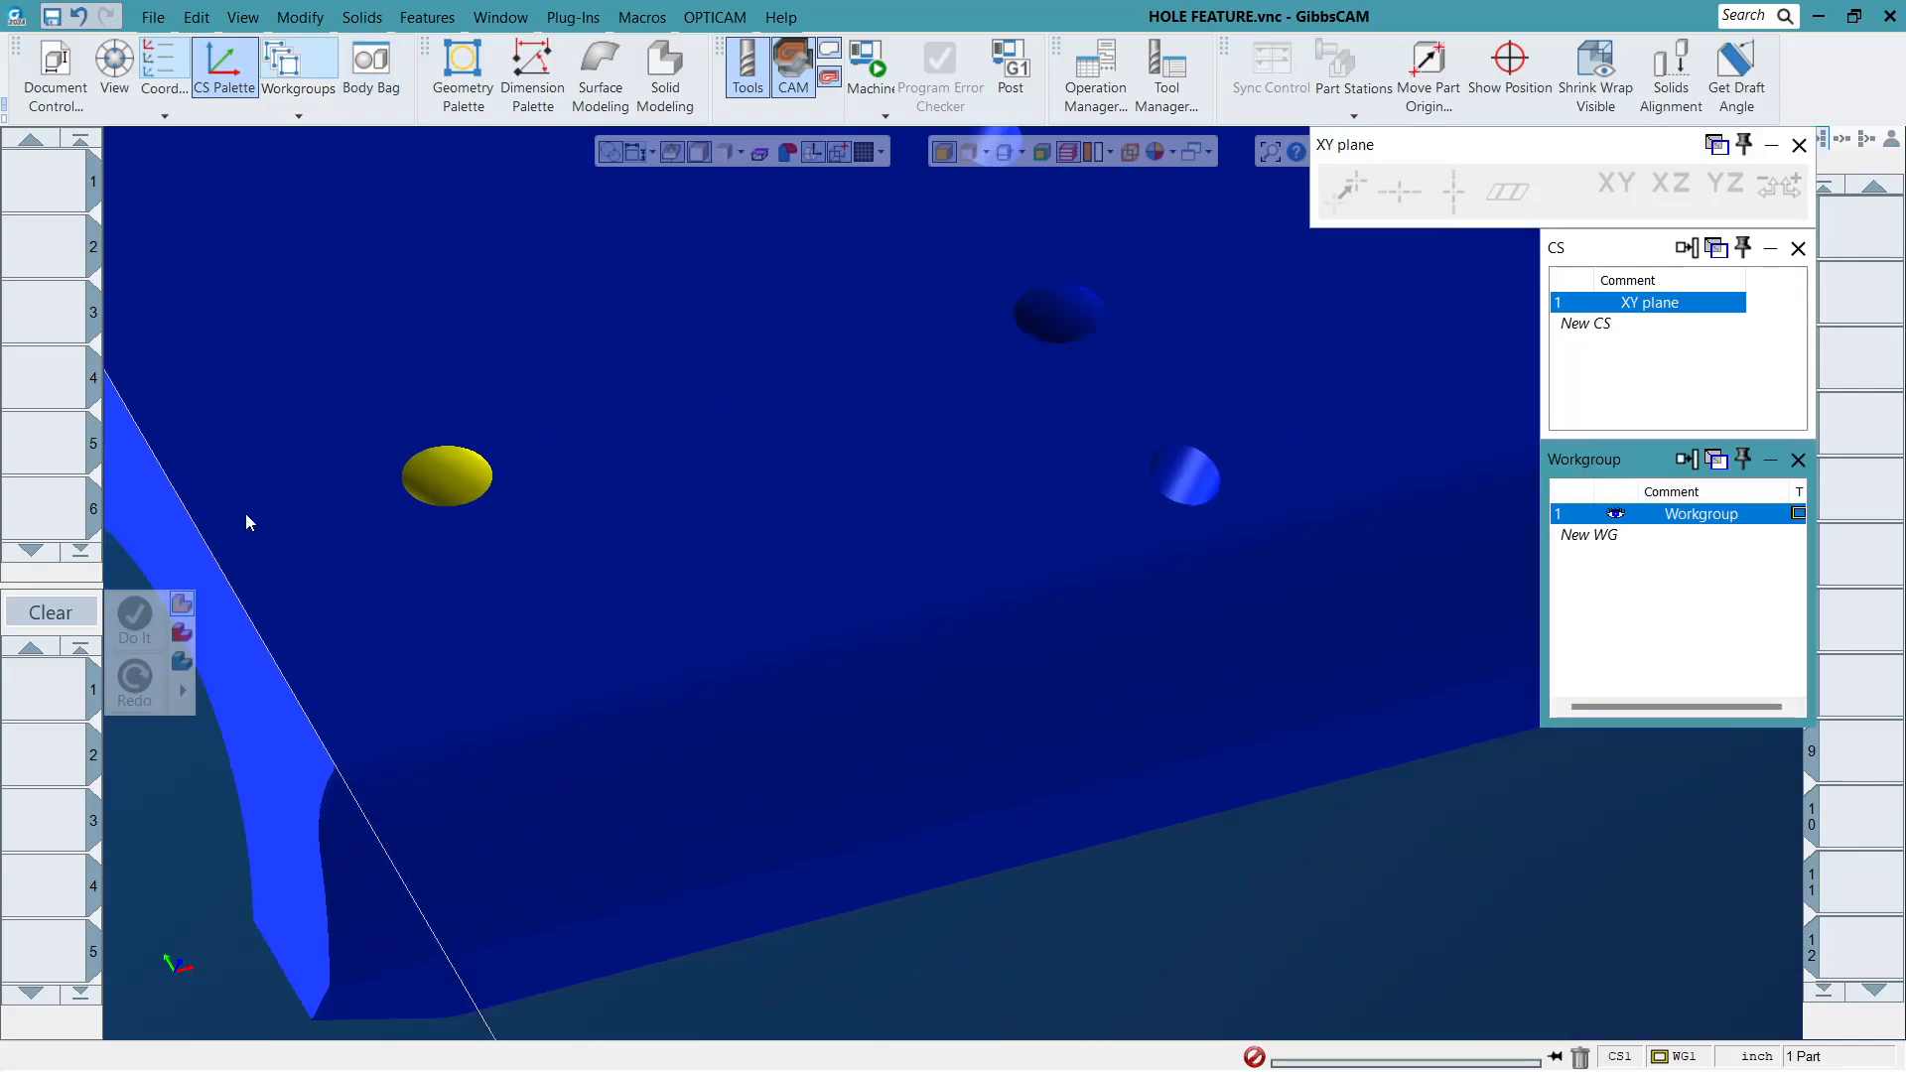
scroll(693, 610, "down", 4)
left_click_drag(331, 232, 1077, 856)
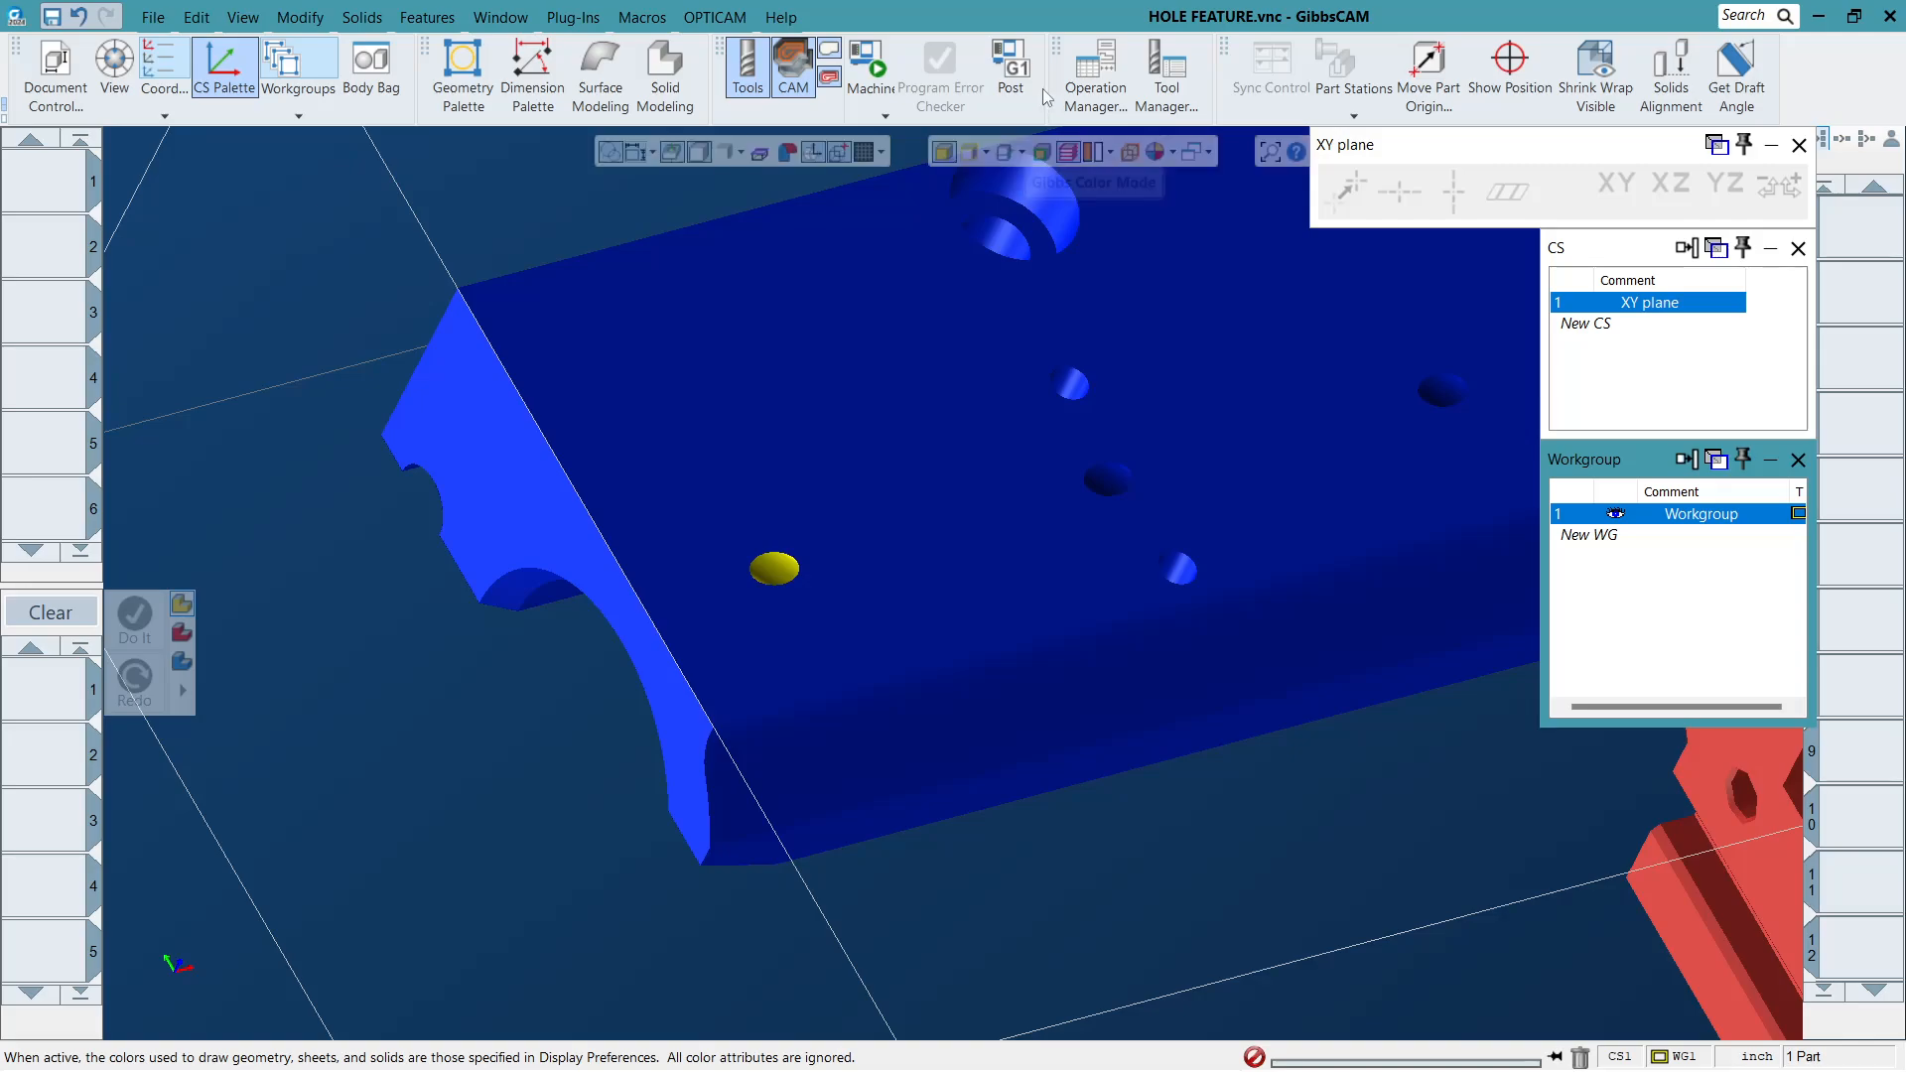
Try to create an automatic coordinate system from the selected hole wall with its origin at the part origin.
left_click(574, 18)
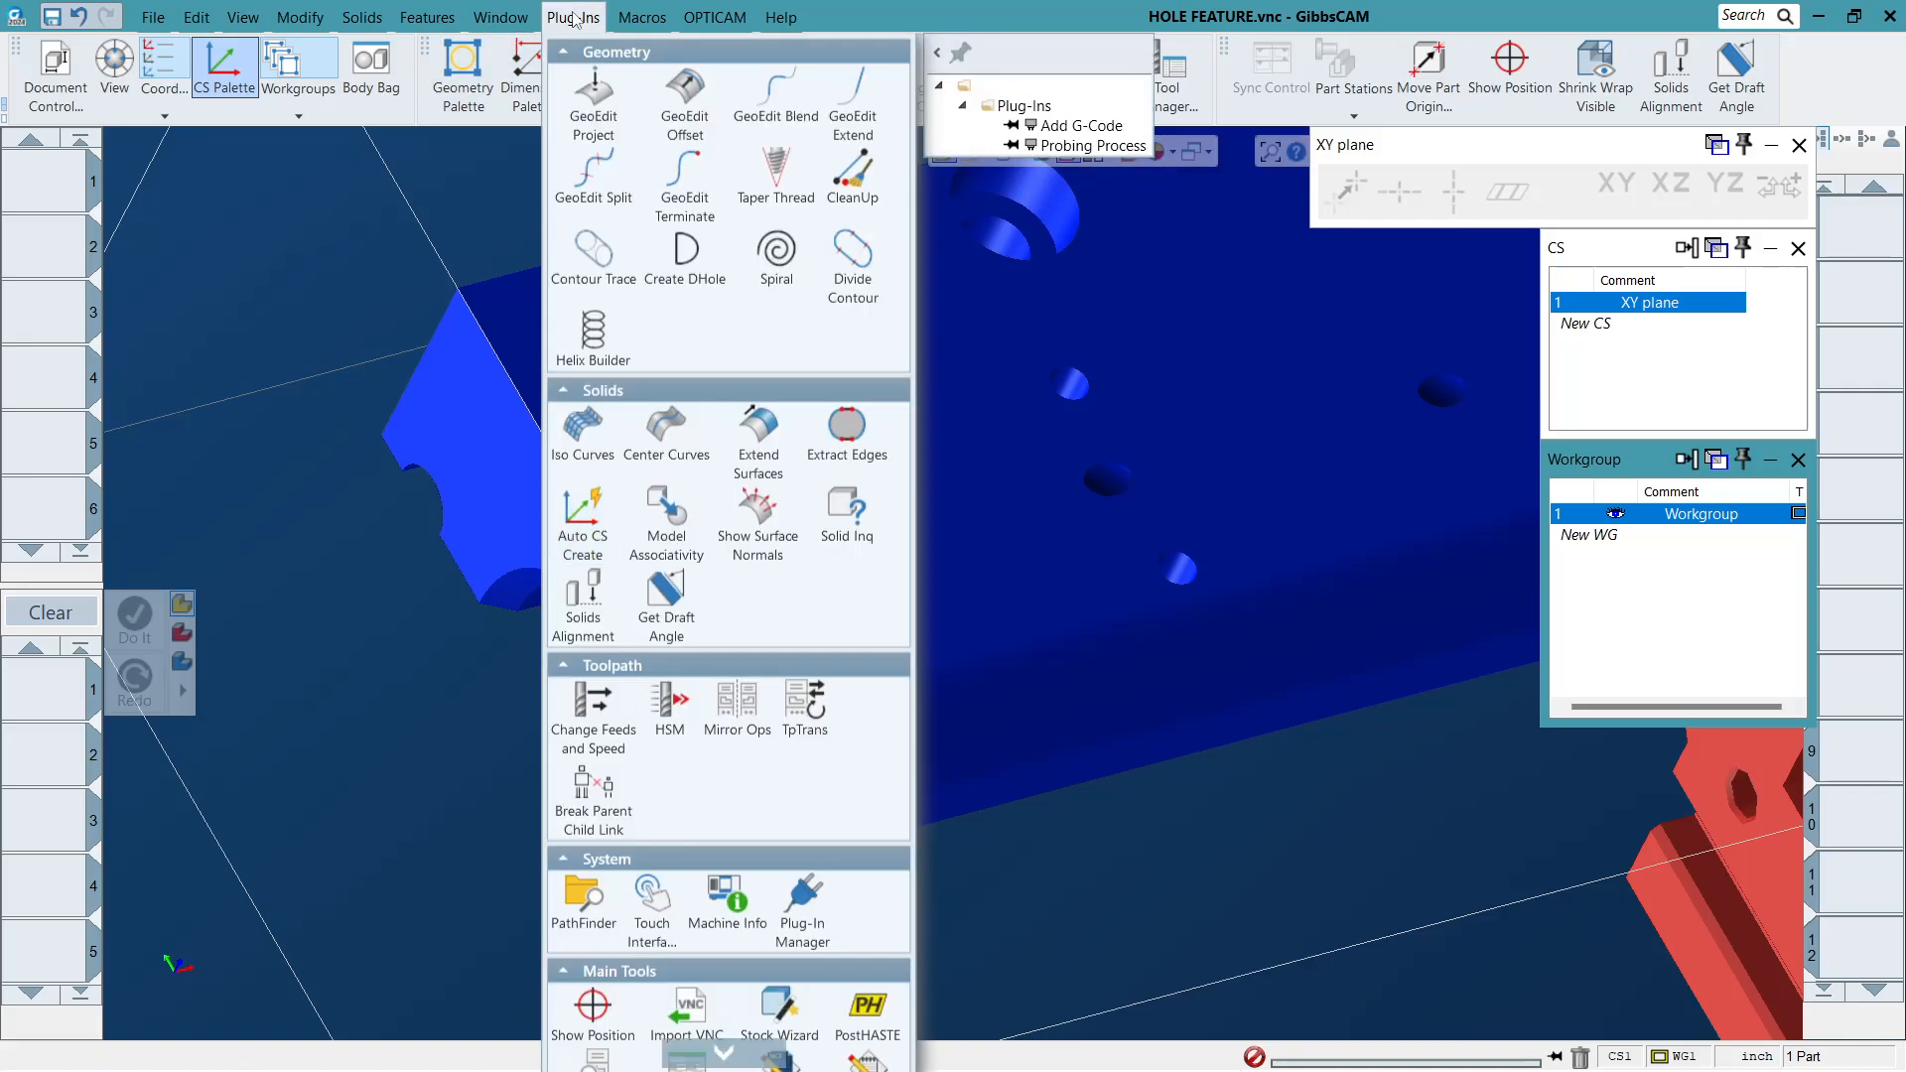
left_click(615, 536)
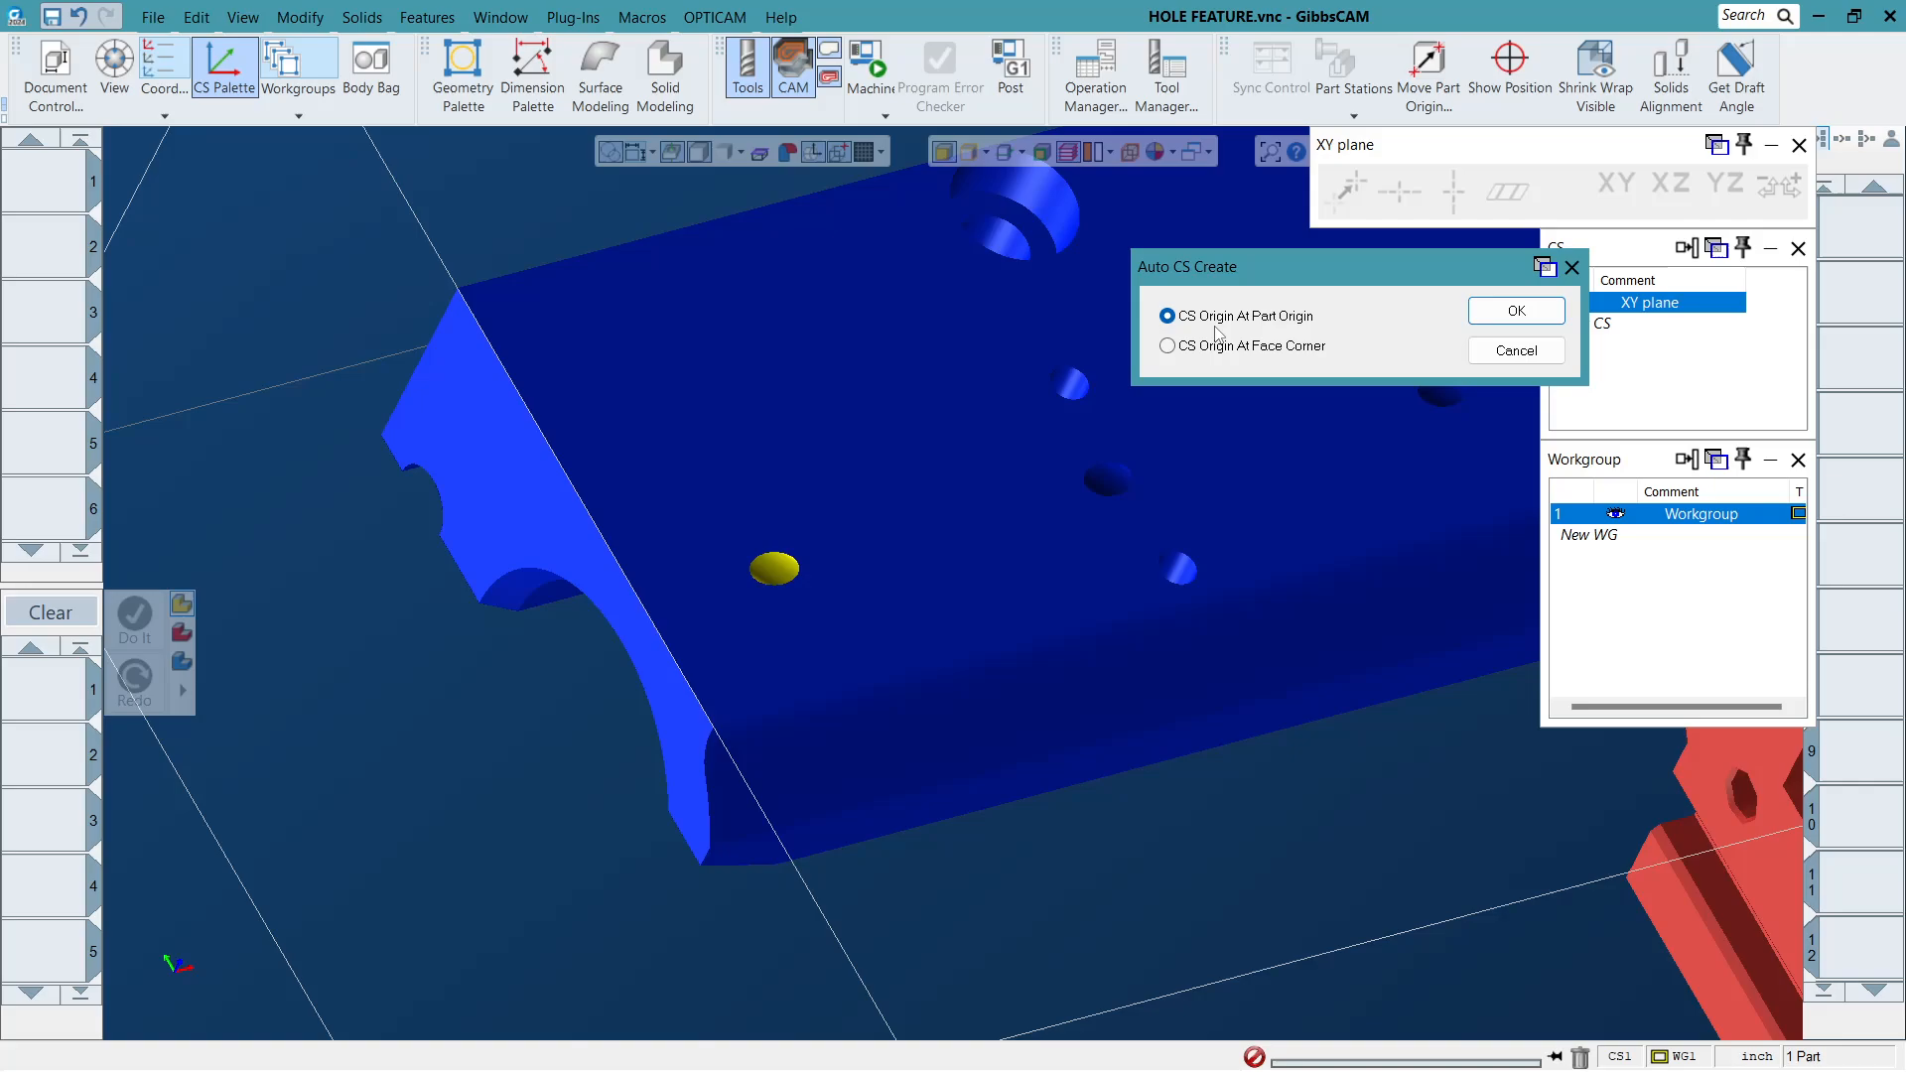
left_click(1515, 312)
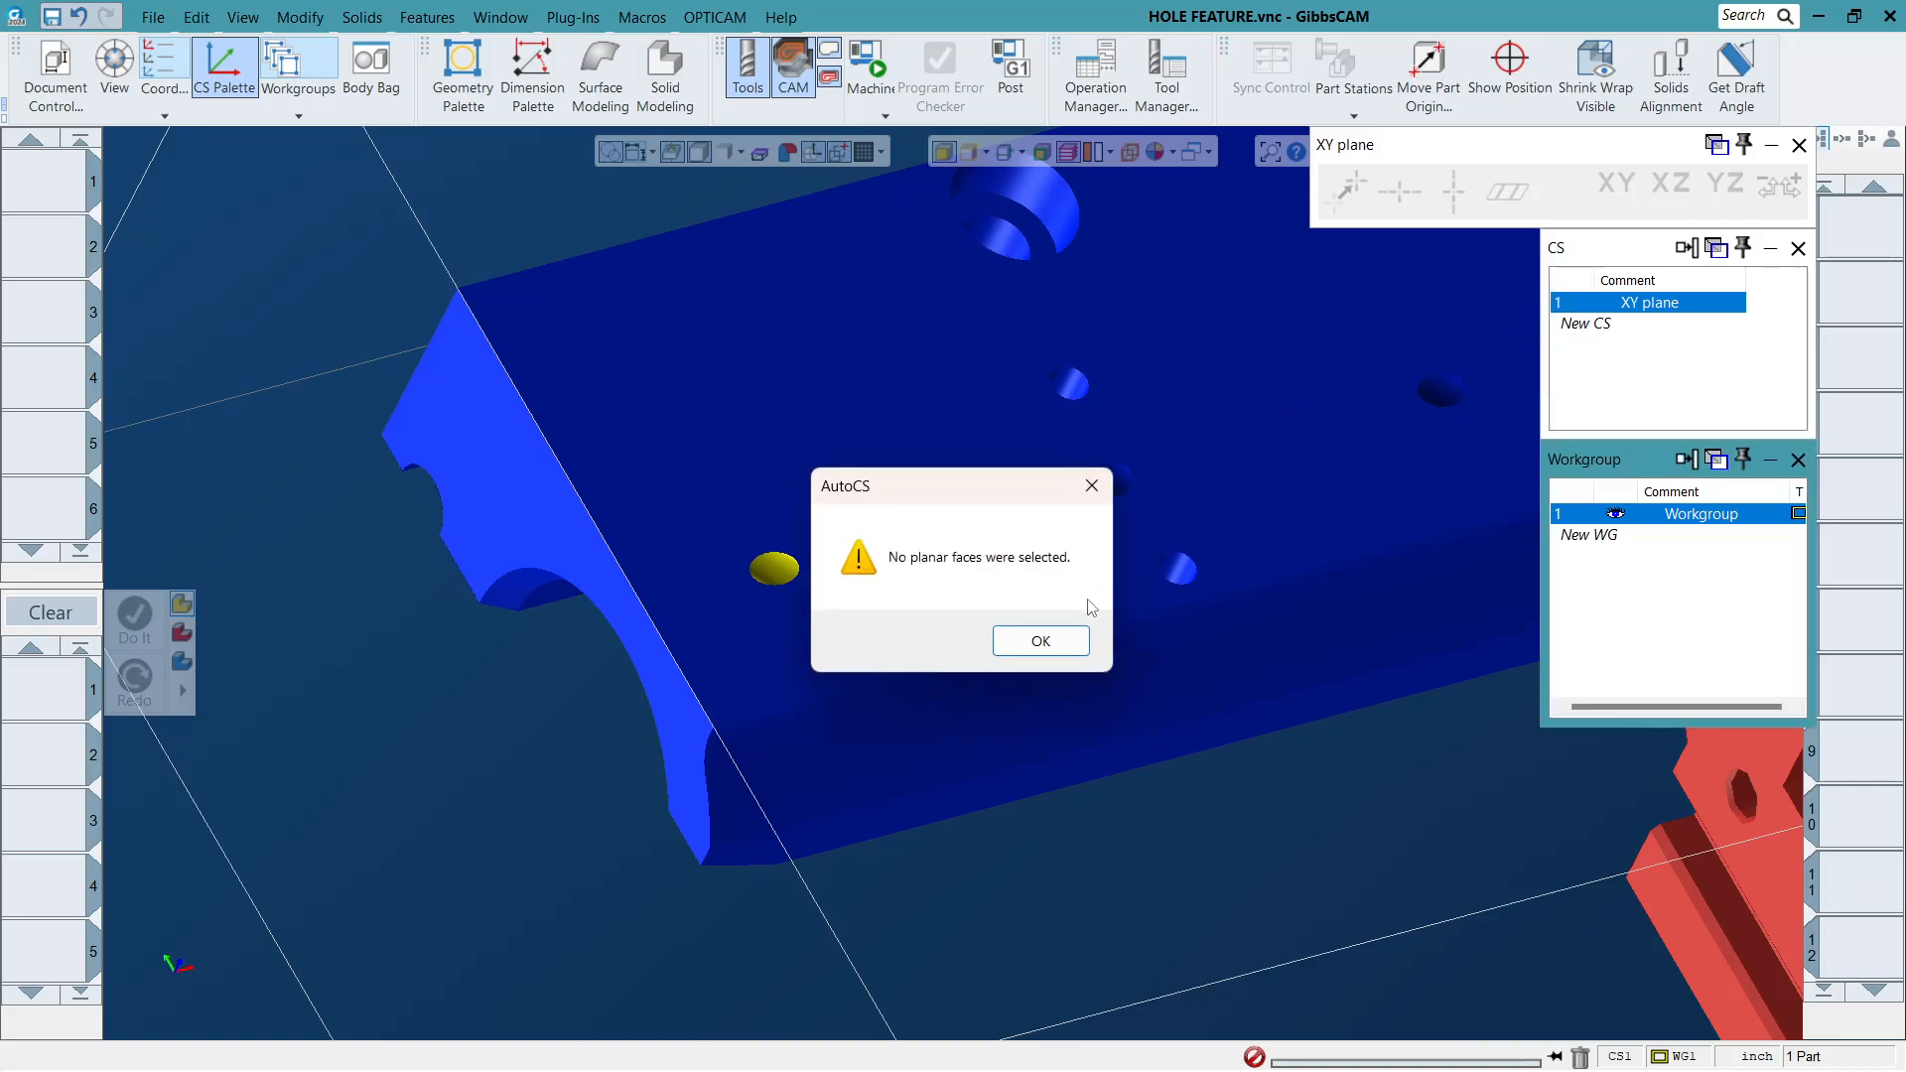
left_click(1038, 641)
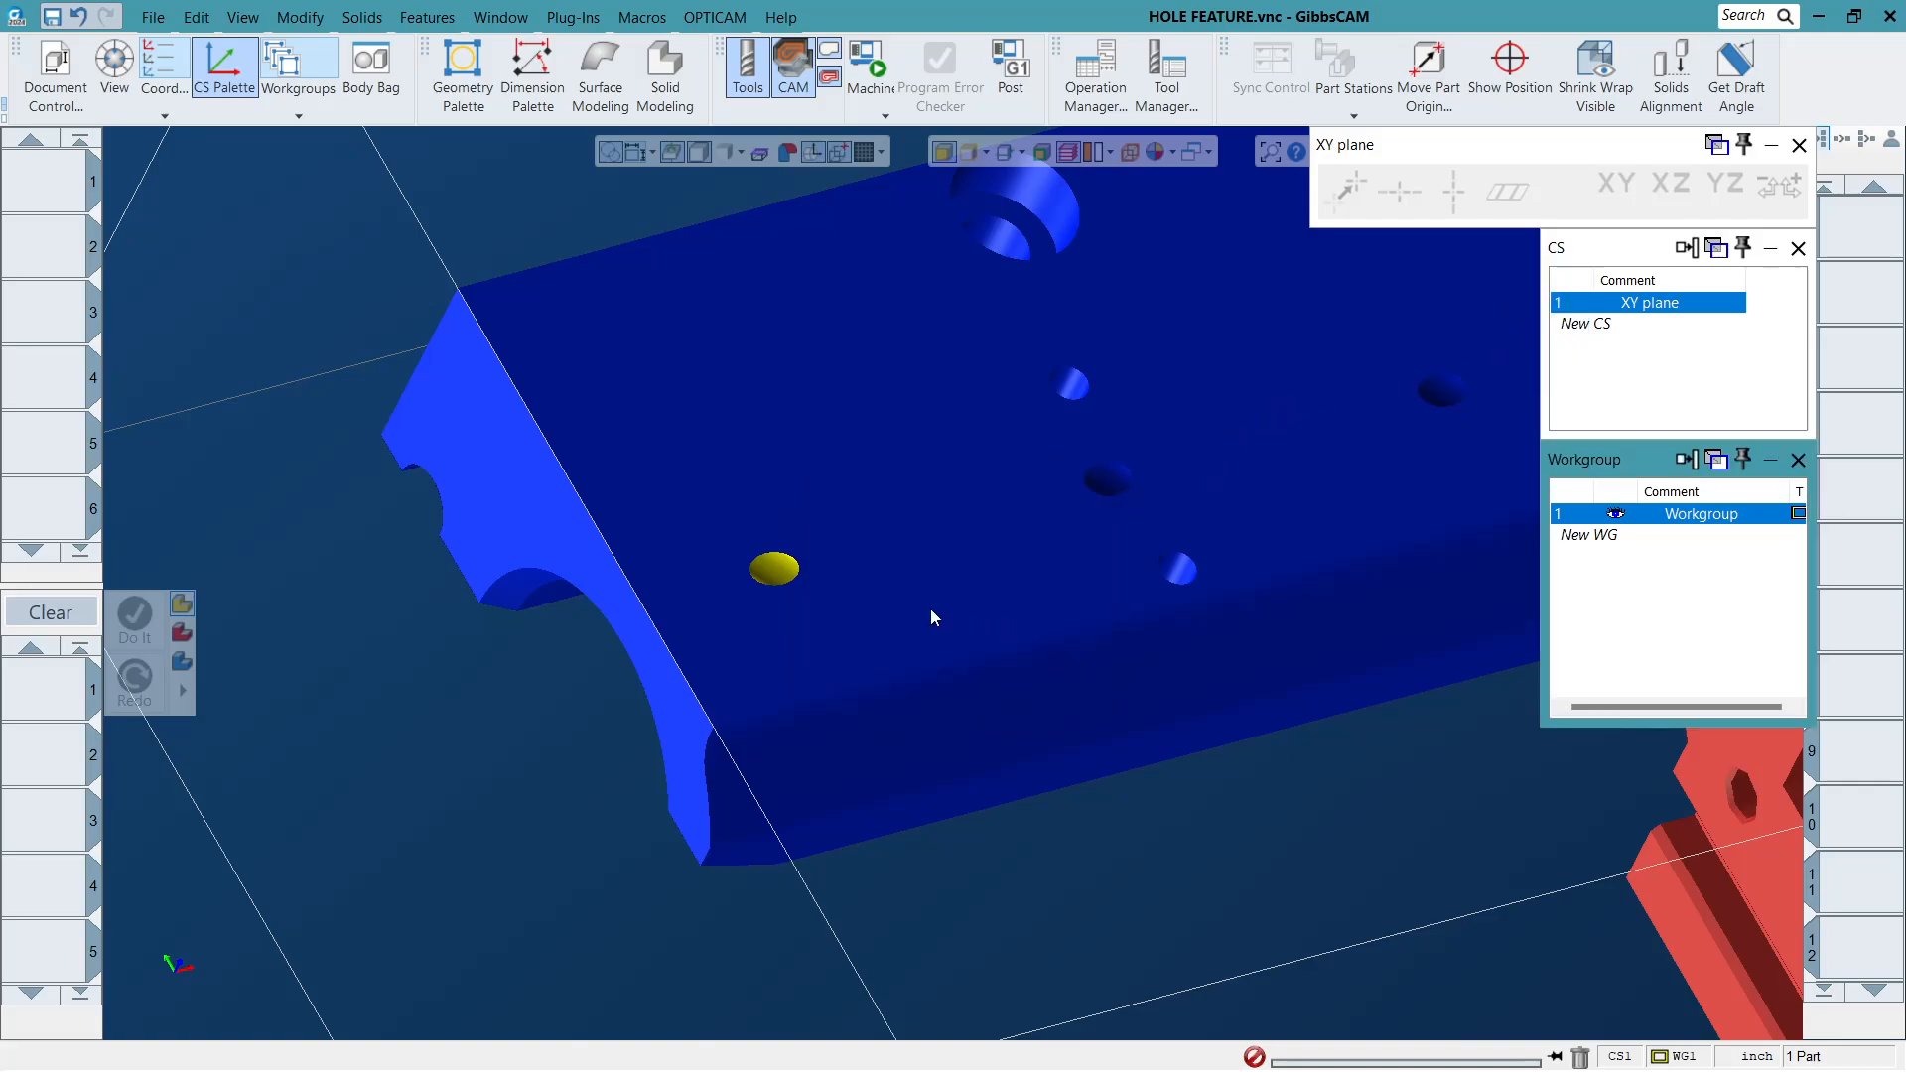
Deselect the hole wall and highlight the blue rail's end face, inspecting it together with the nearby hole.
left_click(776, 564)
left_click_drag(614, 453, 985, 726)
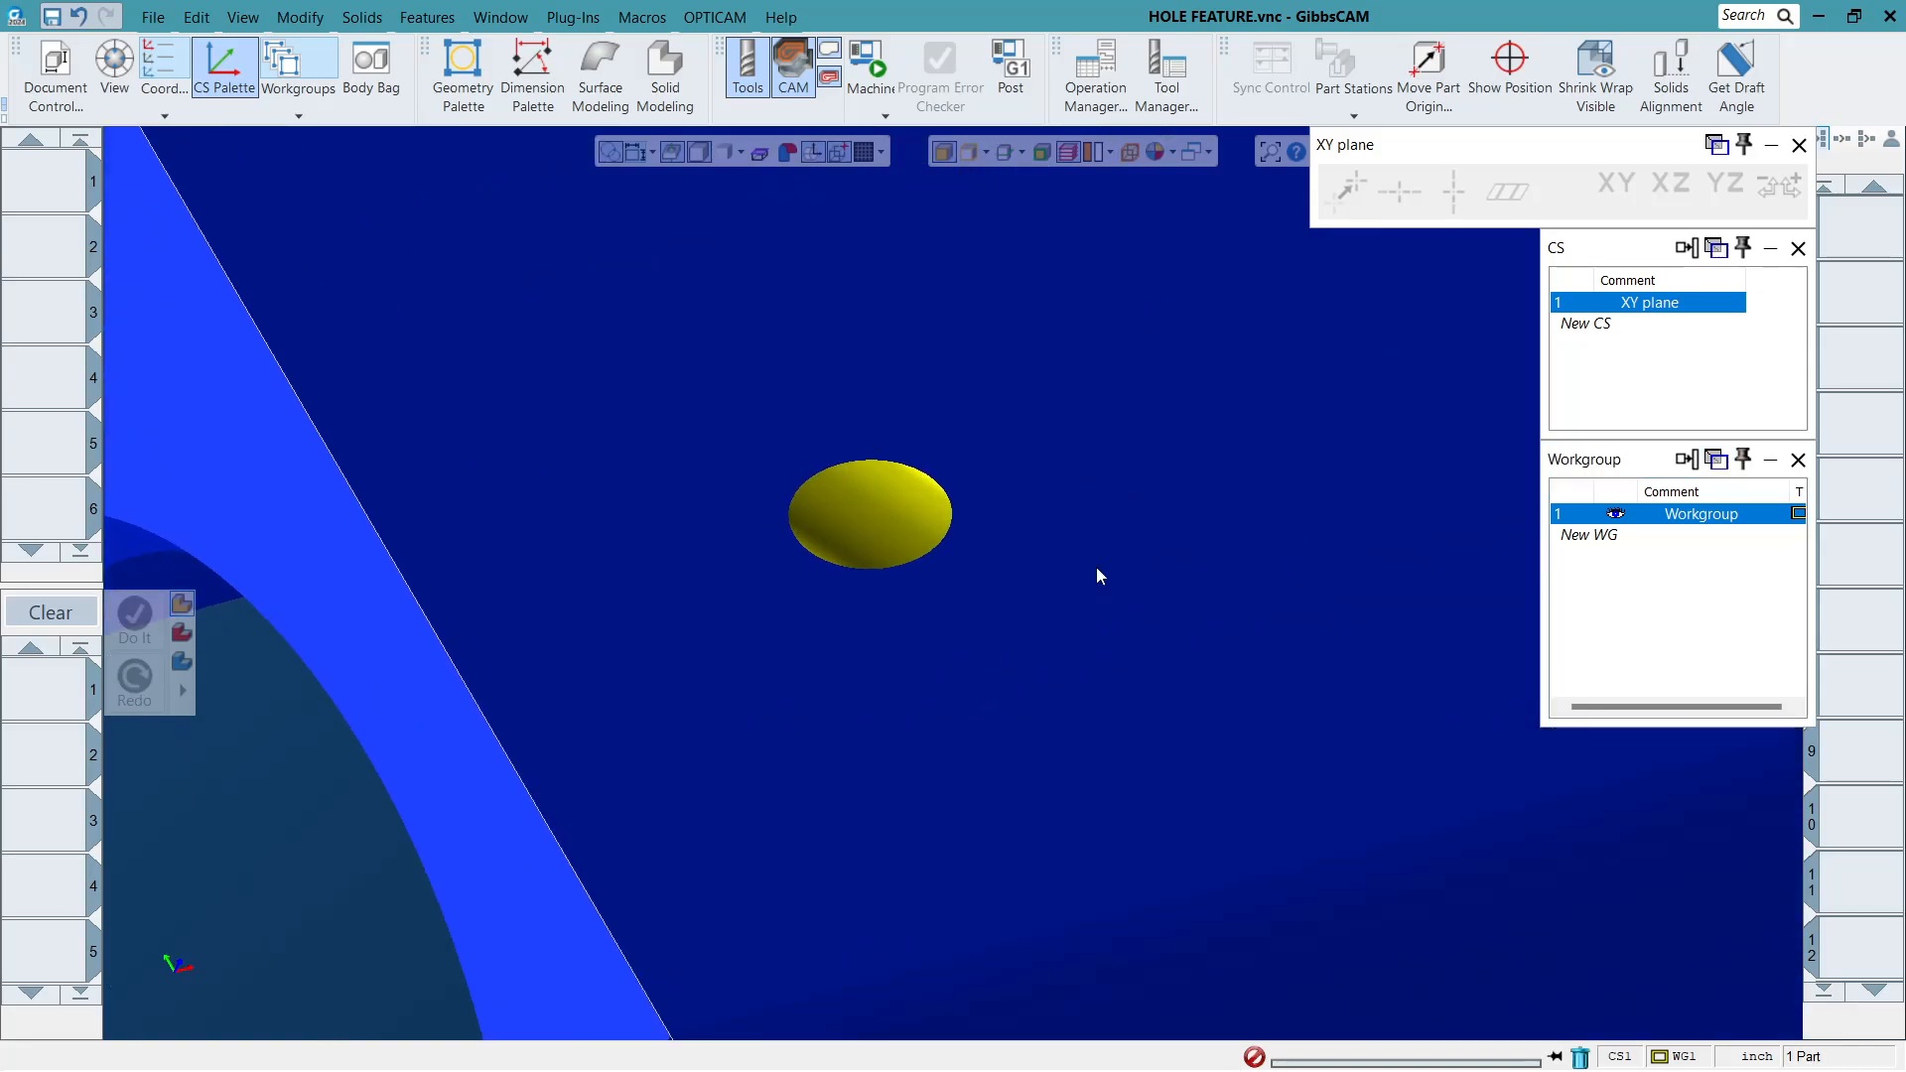
scroll(880, 502, "down", 5)
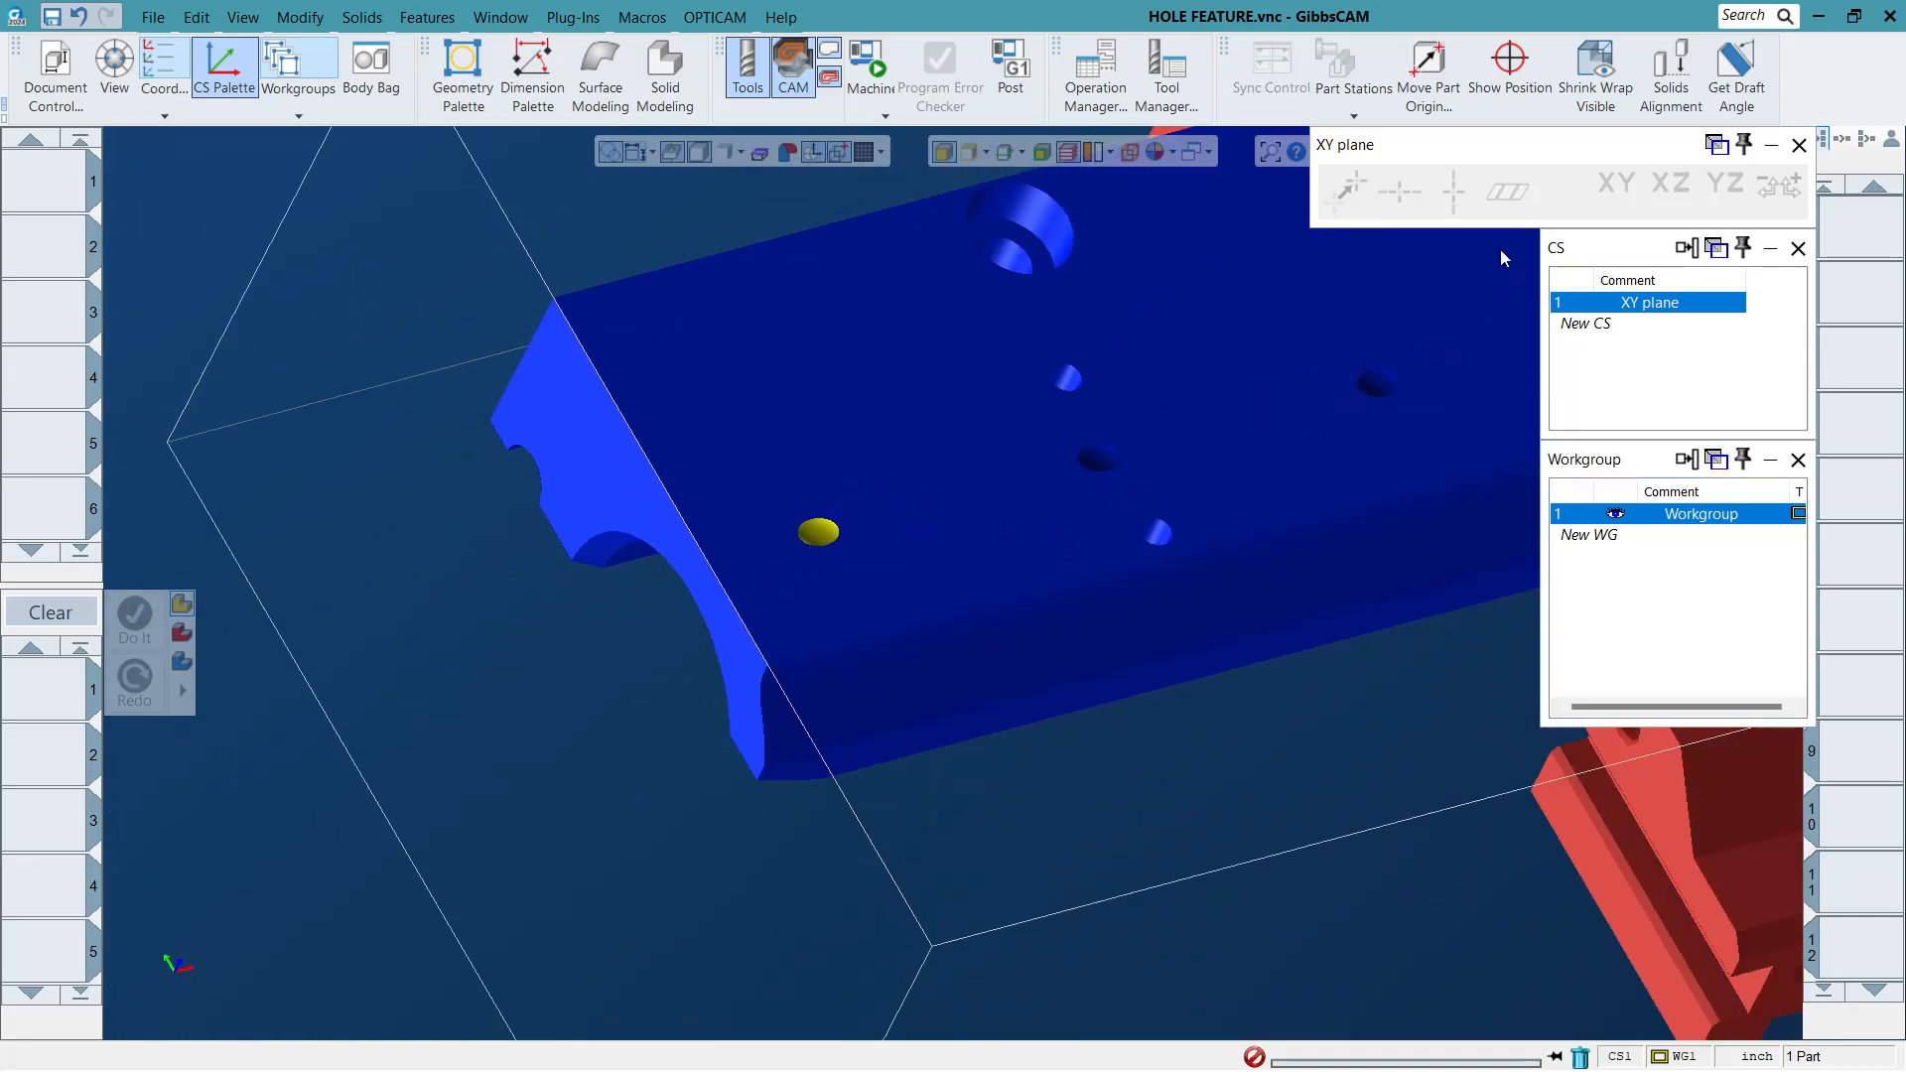
left_click(608, 434)
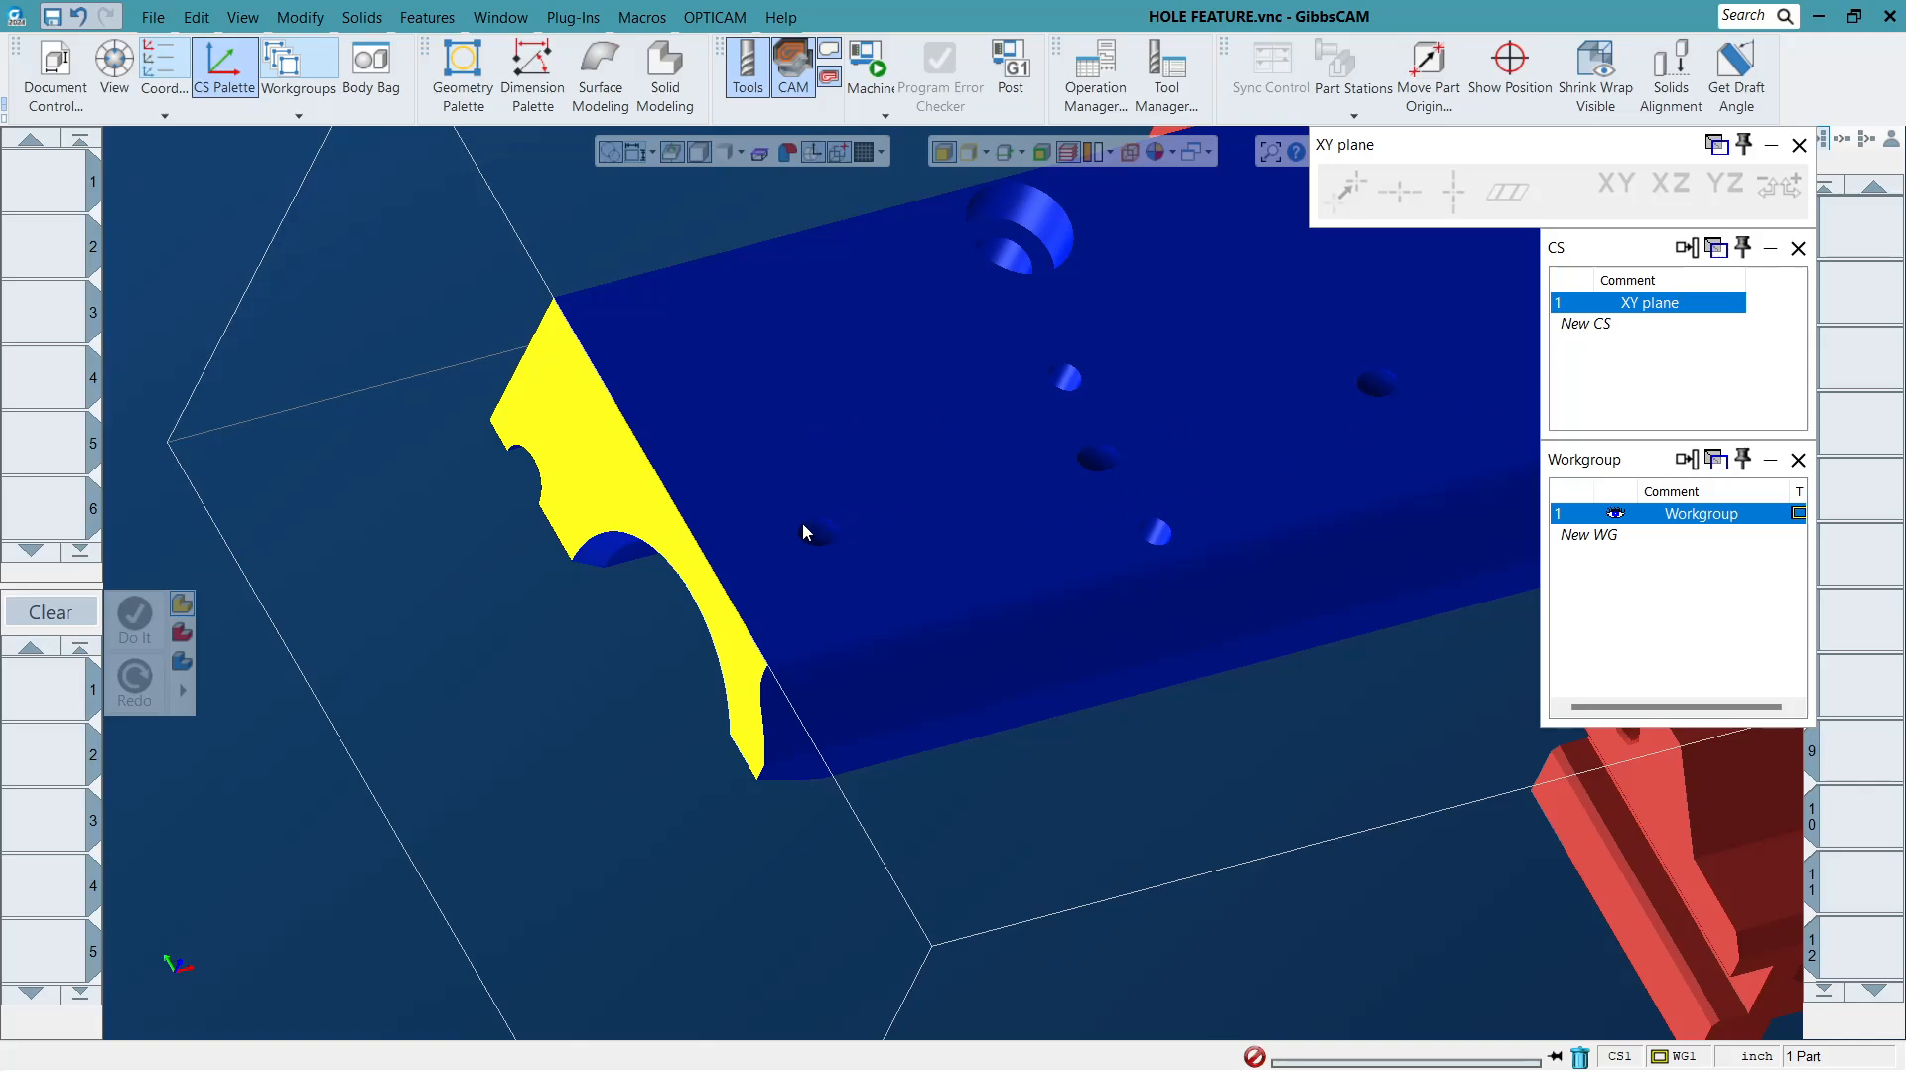
scroll(734, 571, "down", 3)
middle_click_drag(760, 564, 863, 422)
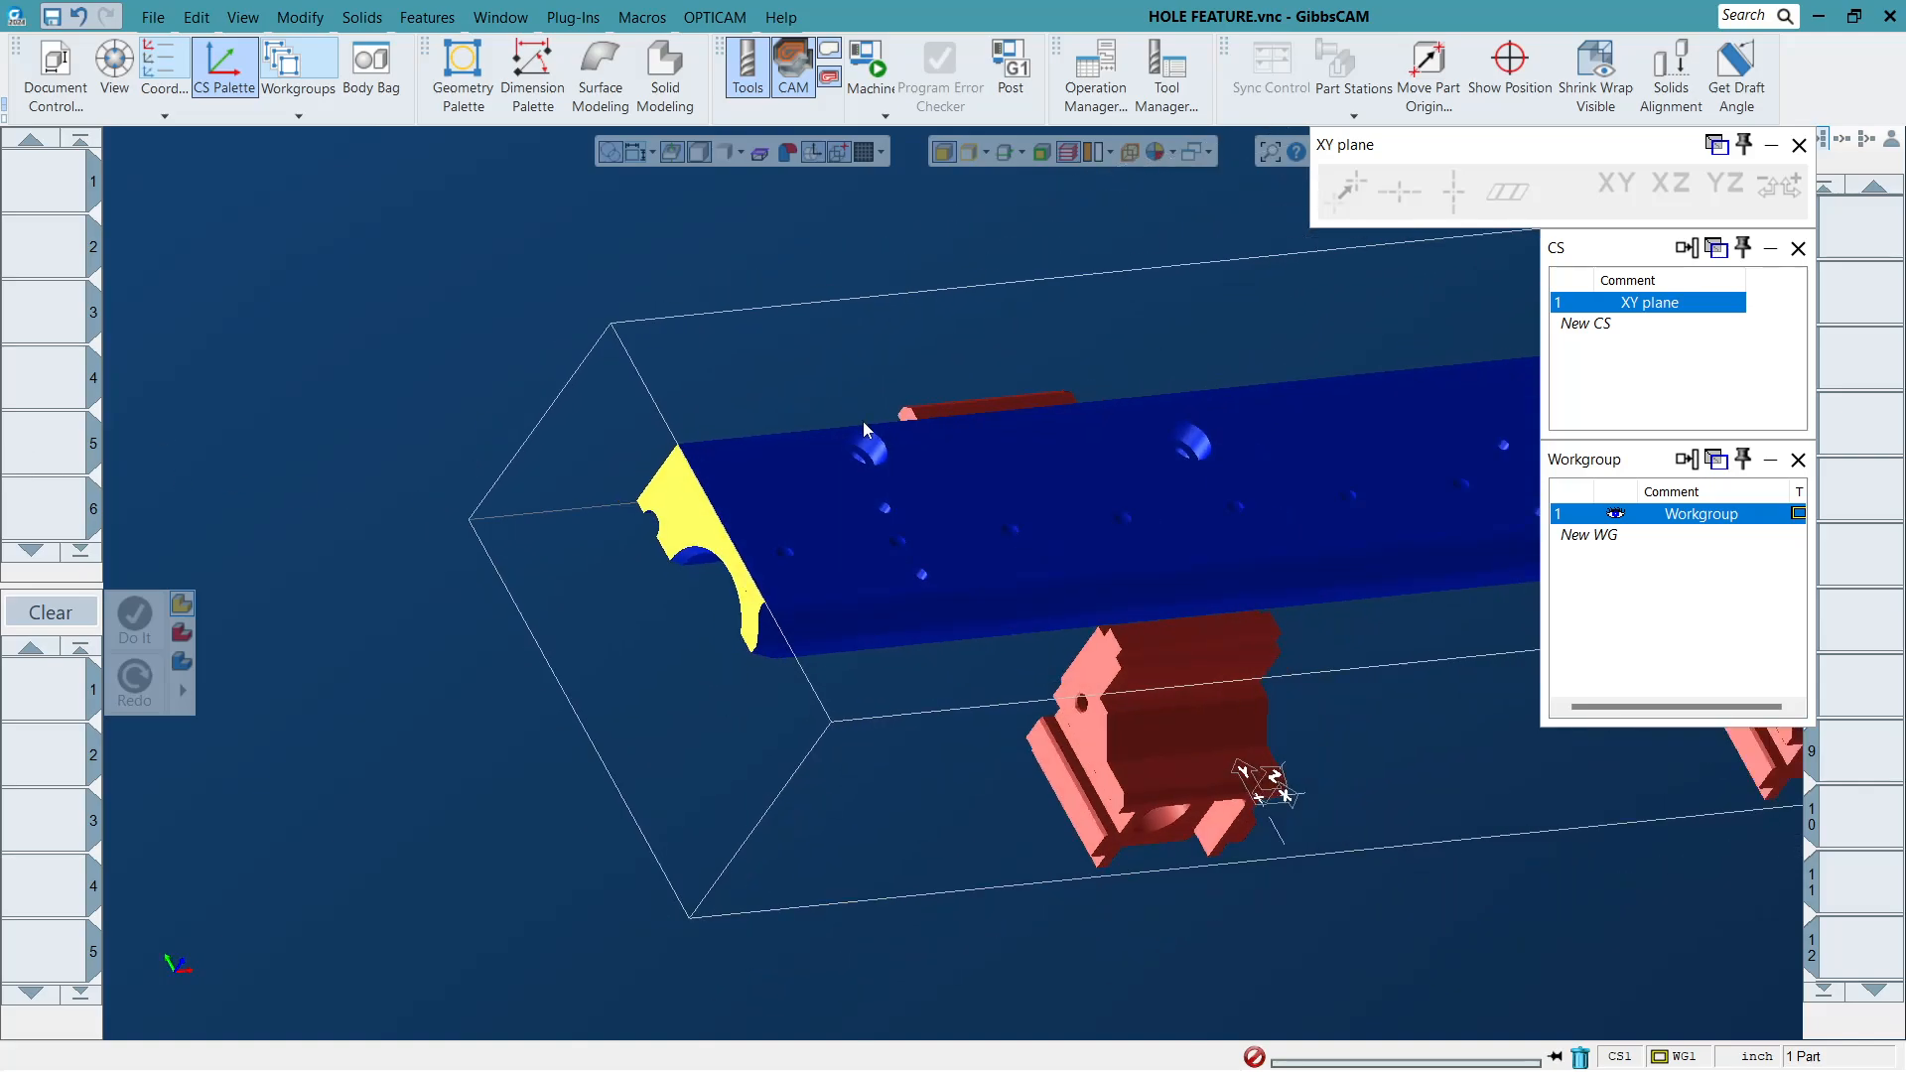
left_click_drag(430, 309, 1238, 985)
middle_click_drag(1071, 728, 724, 460)
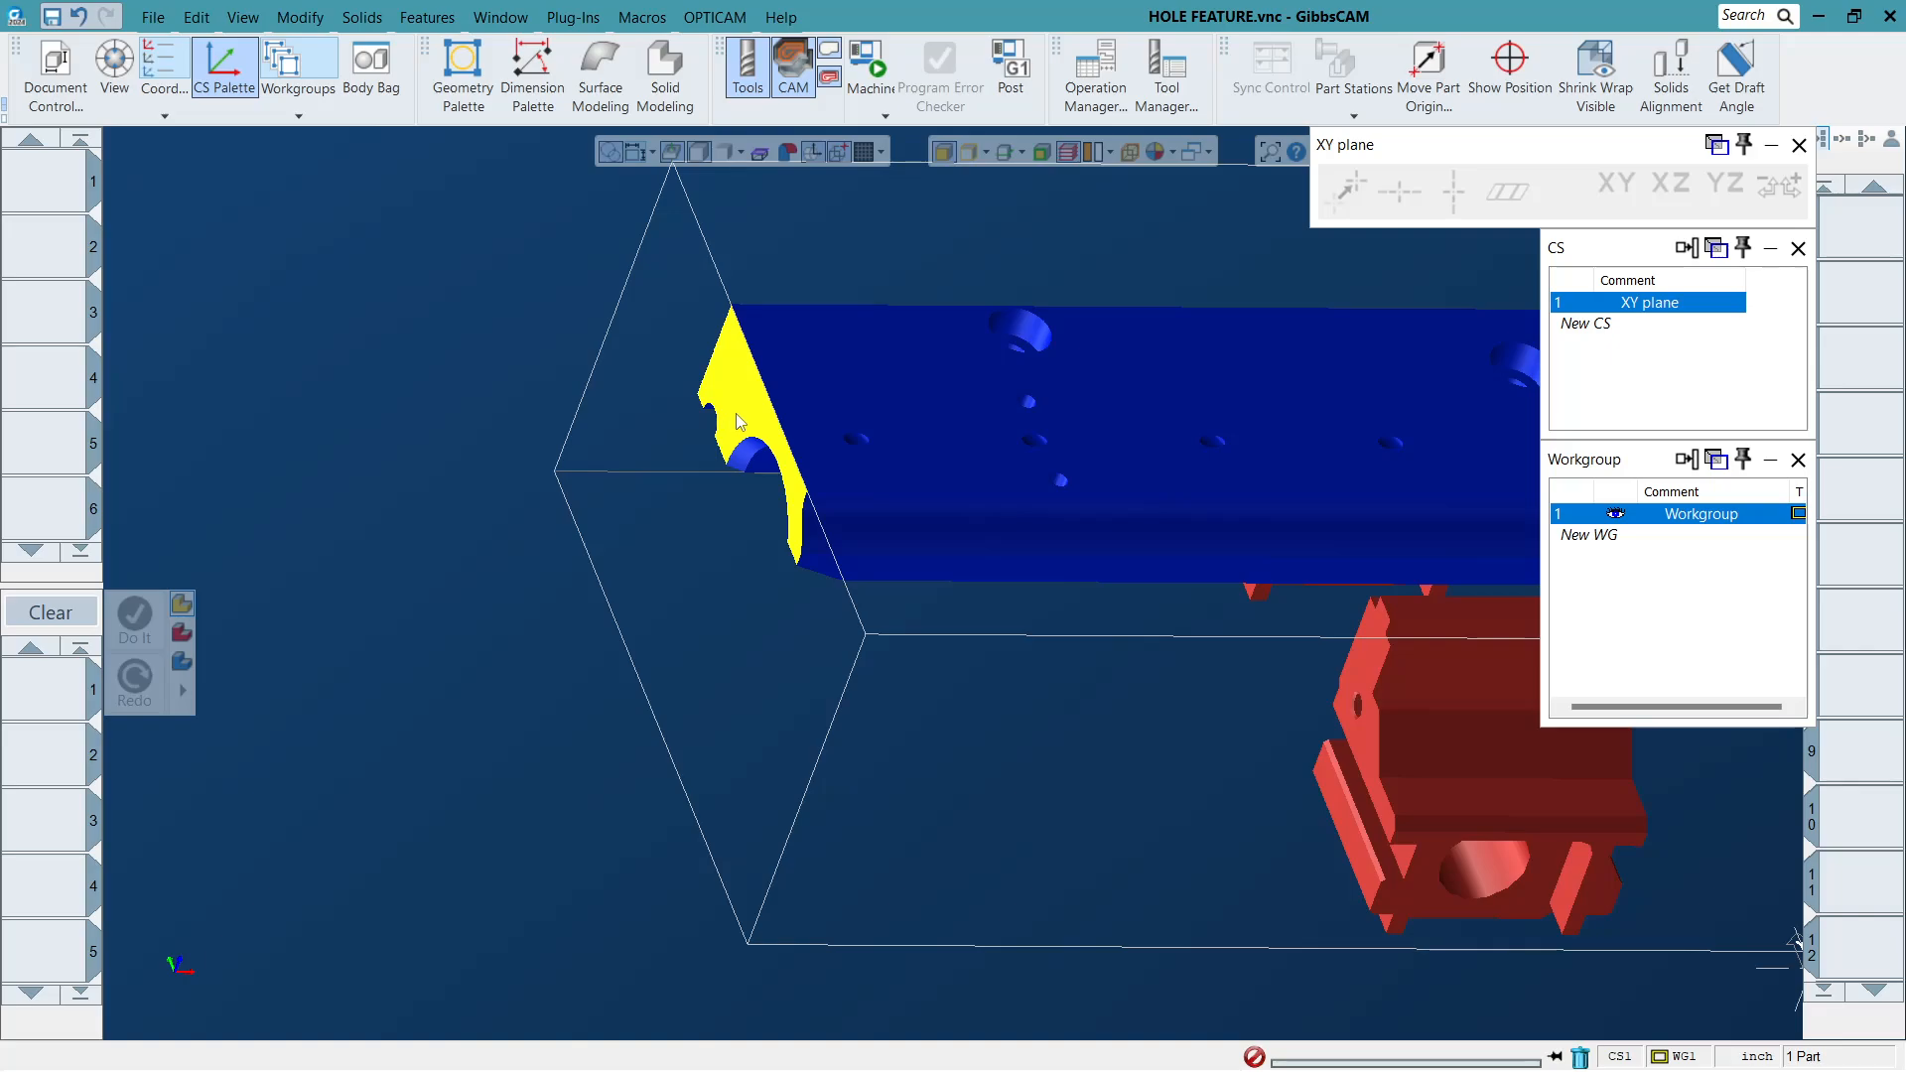
Highlight the wall of the second hole along the blue rail's row in place of the end face.
scroll(739, 422, "down", 3)
left_click_drag(650, 295, 1173, 533)
left_click(881, 623)
middle_click_drag(991, 541, 788, 600)
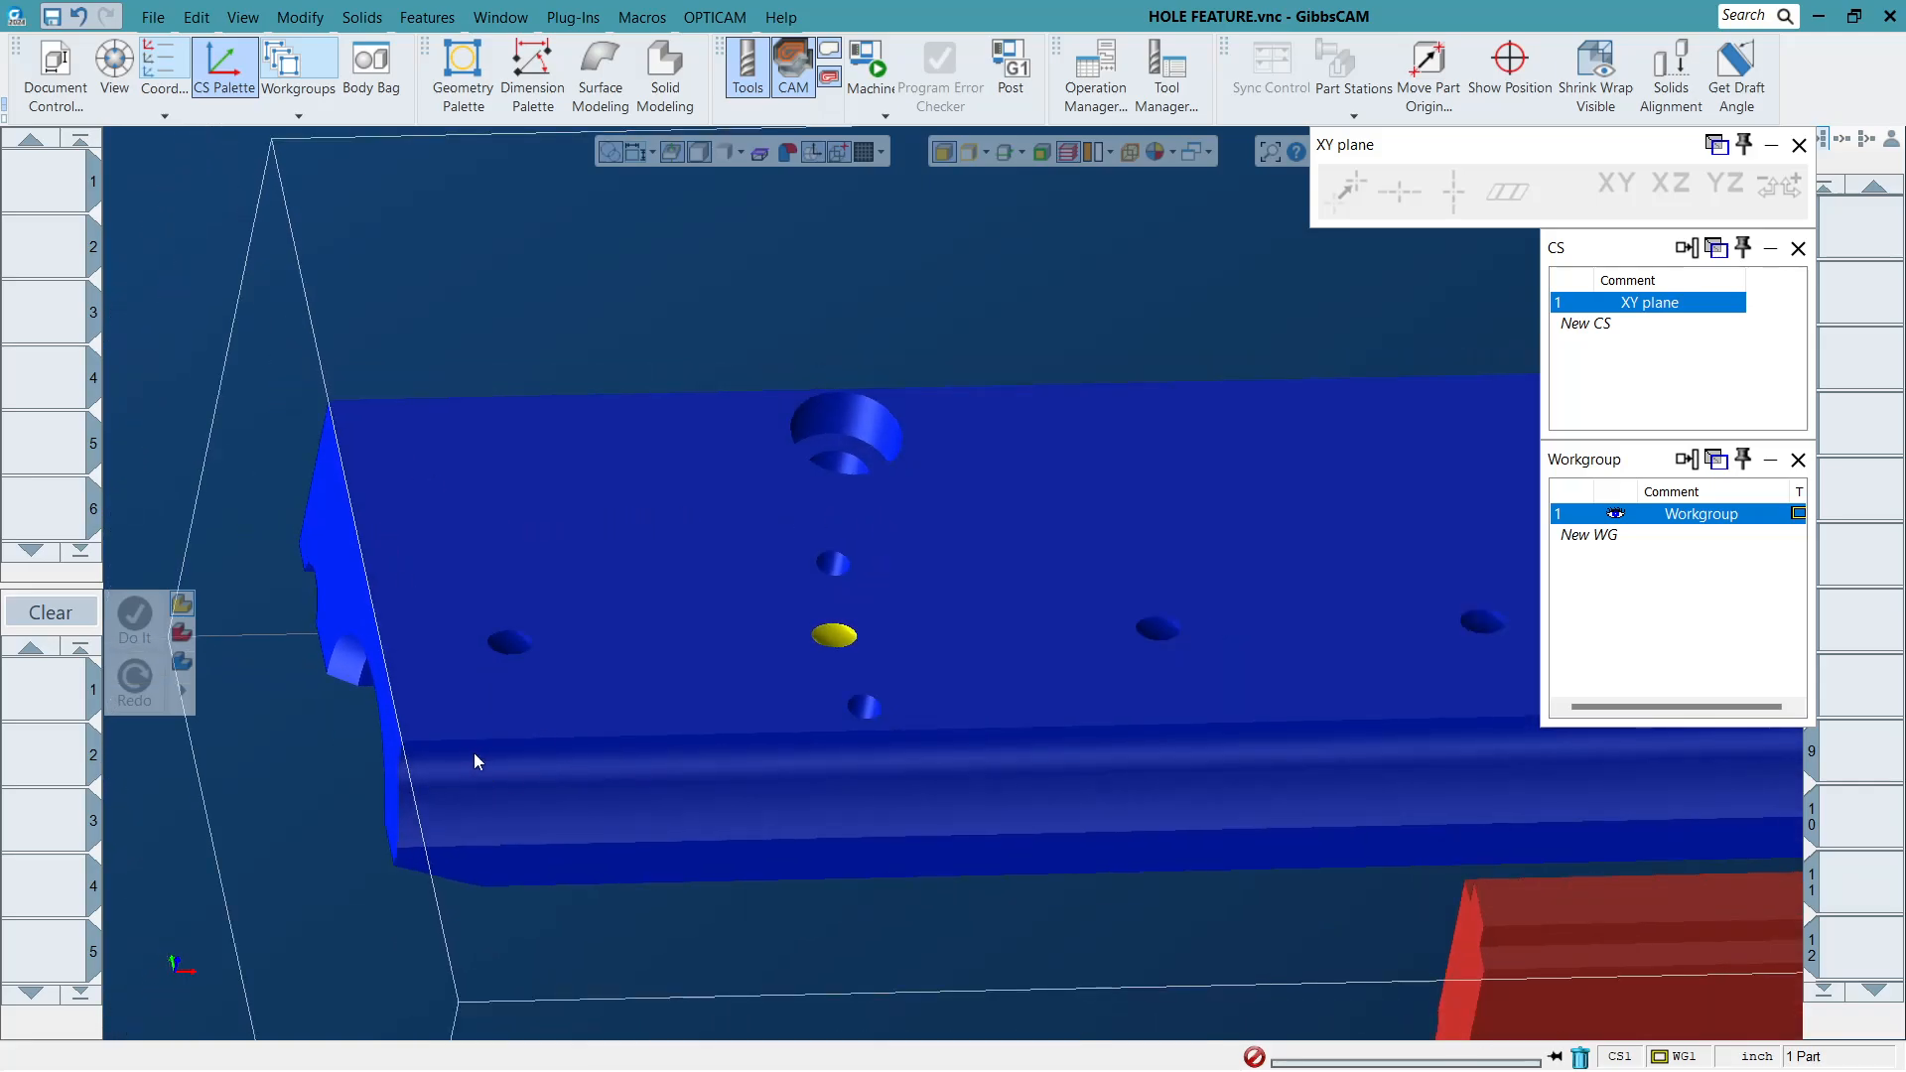
middle_click_drag(473, 758, 694, 791)
Try to create an automatic coordinate system from the curved face at the mouth of the rail's large end bore.
left_click(378, 716)
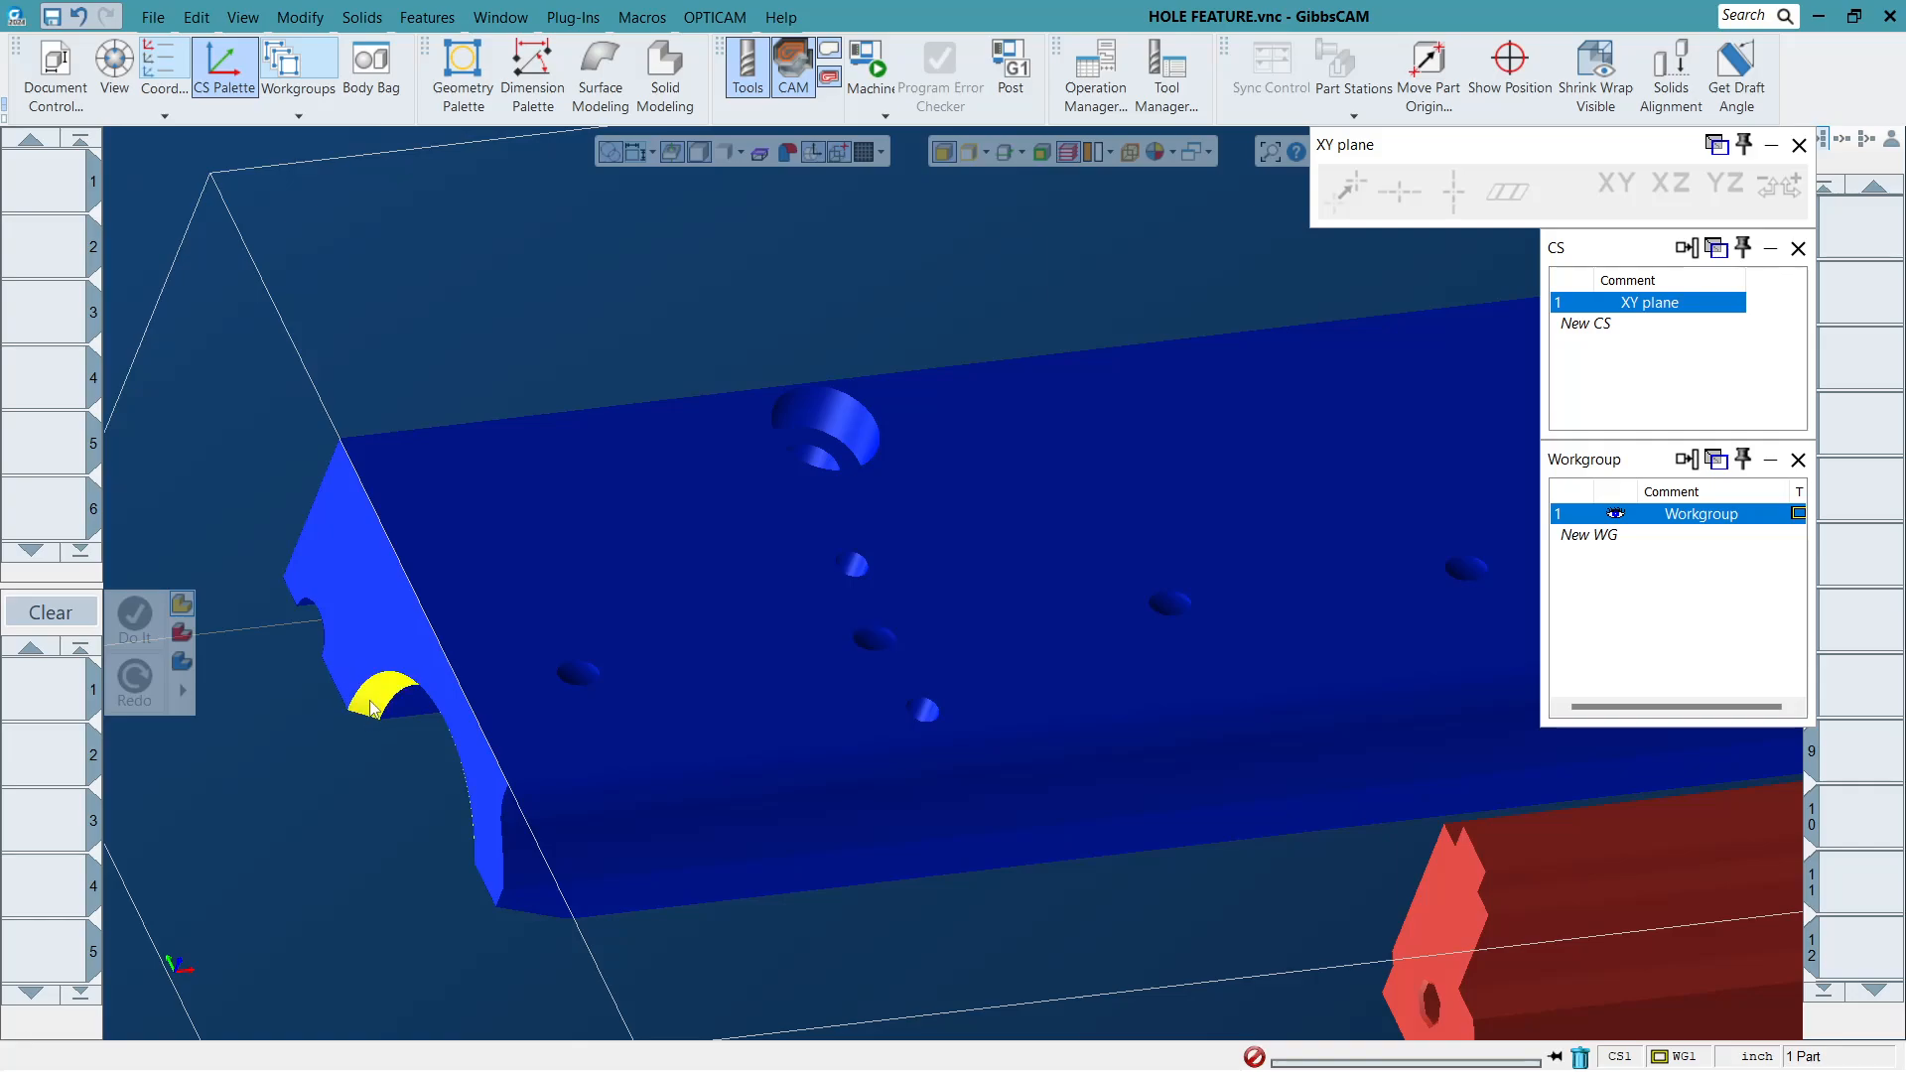
middle_click_drag(383, 713, 1353, 14)
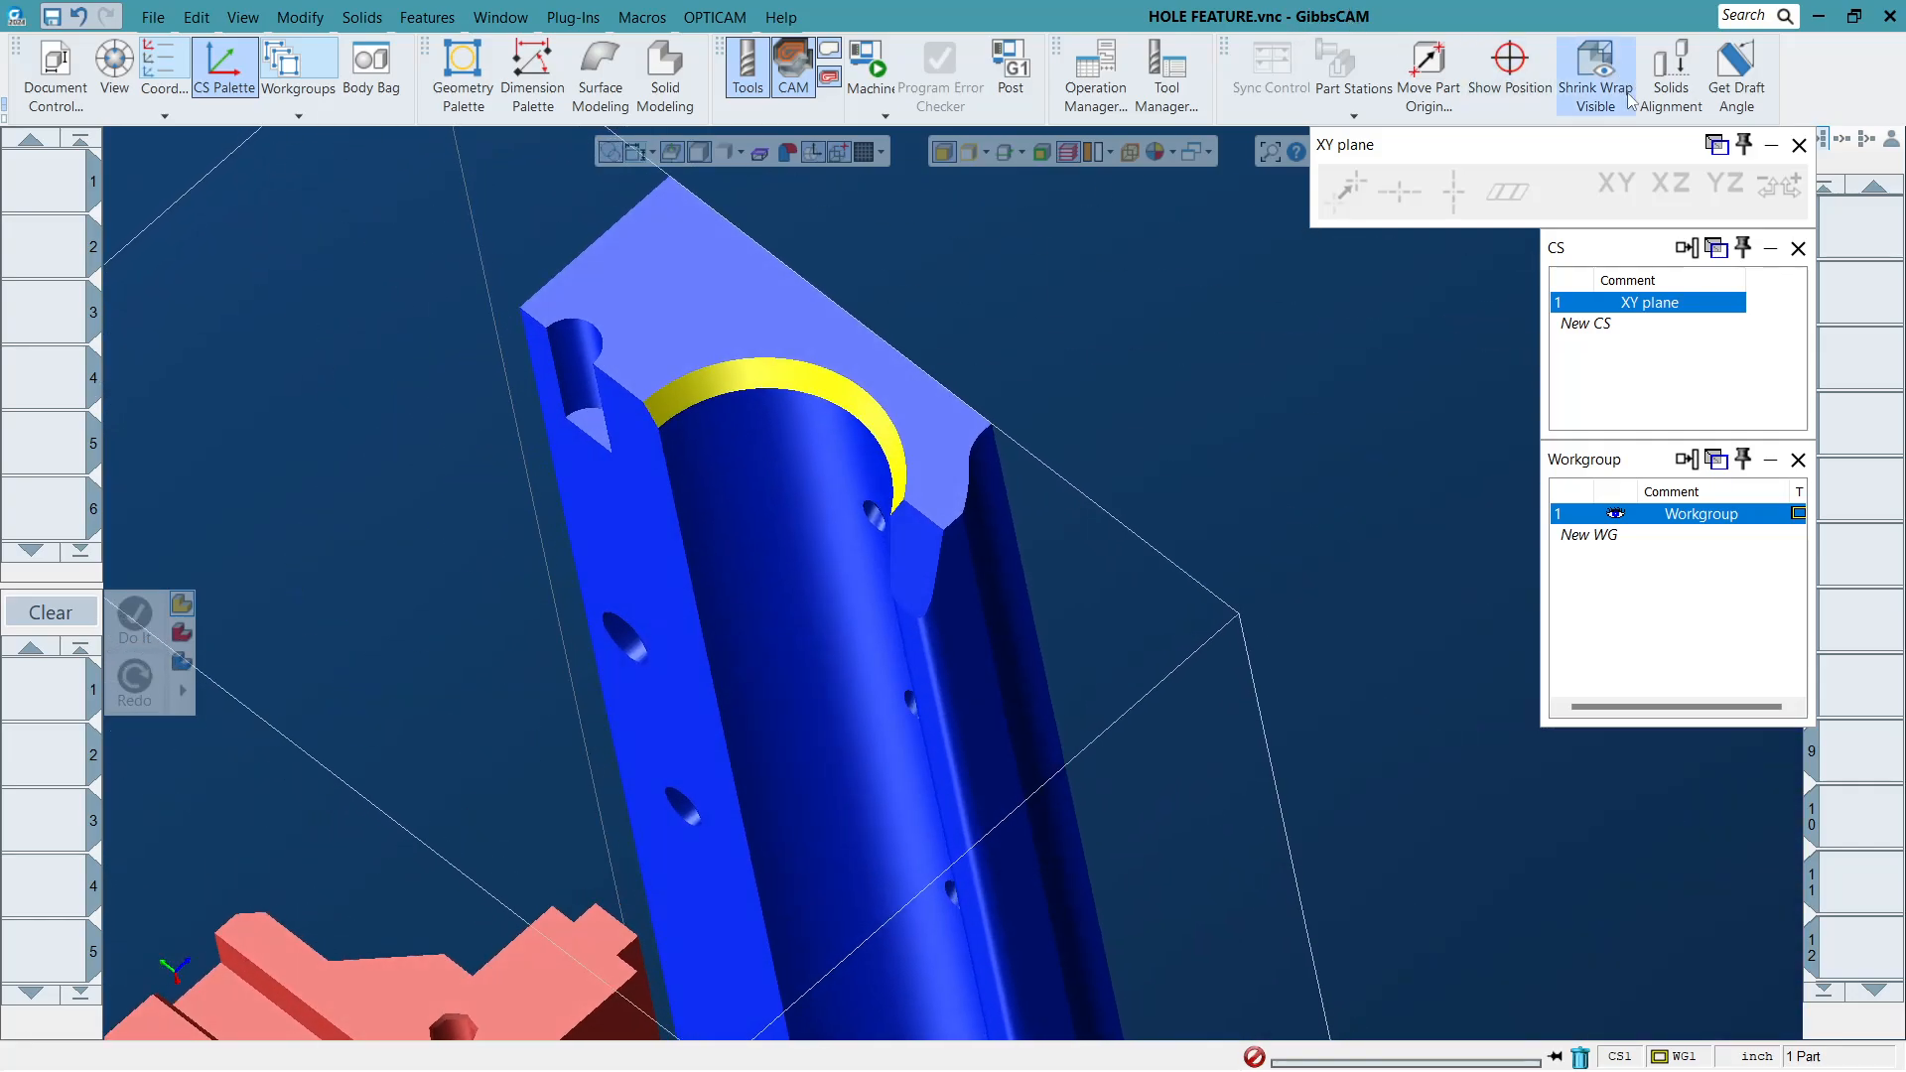
left_click(586, 20)
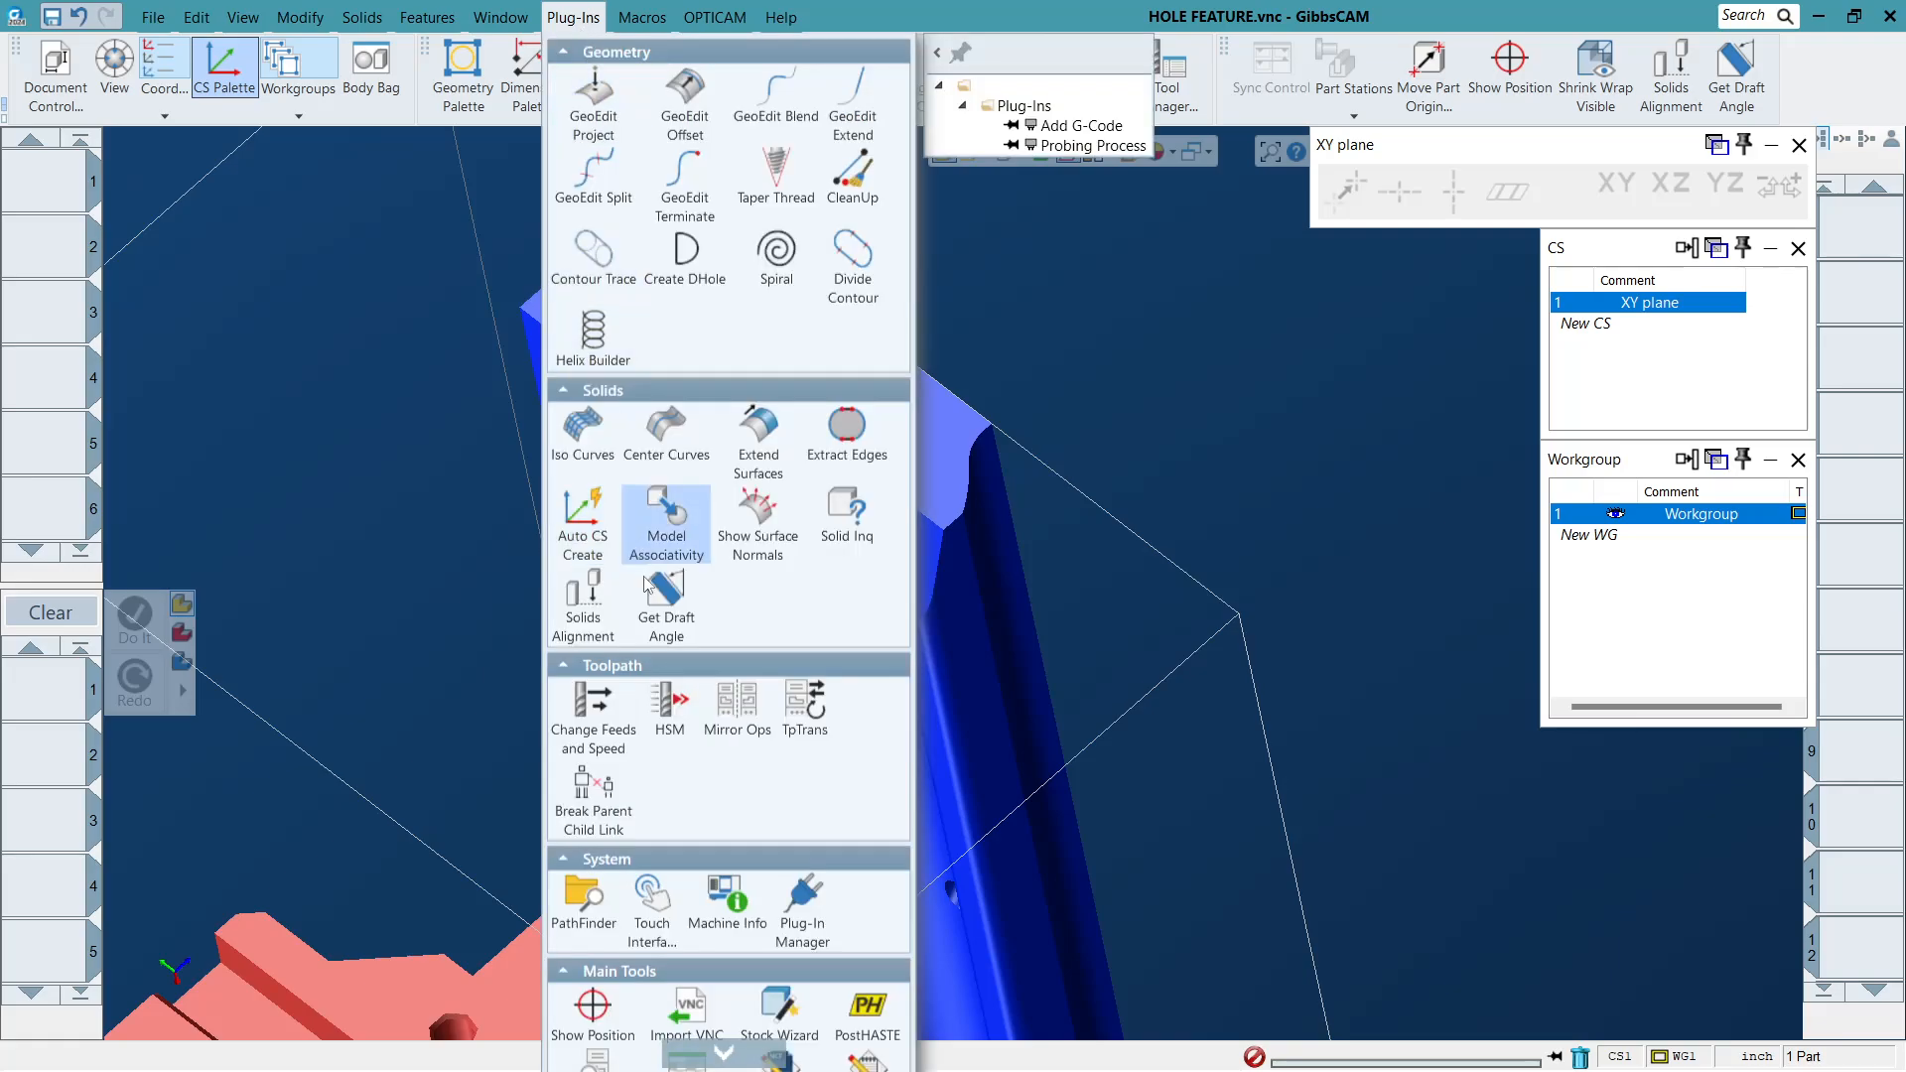
left_click(617, 556)
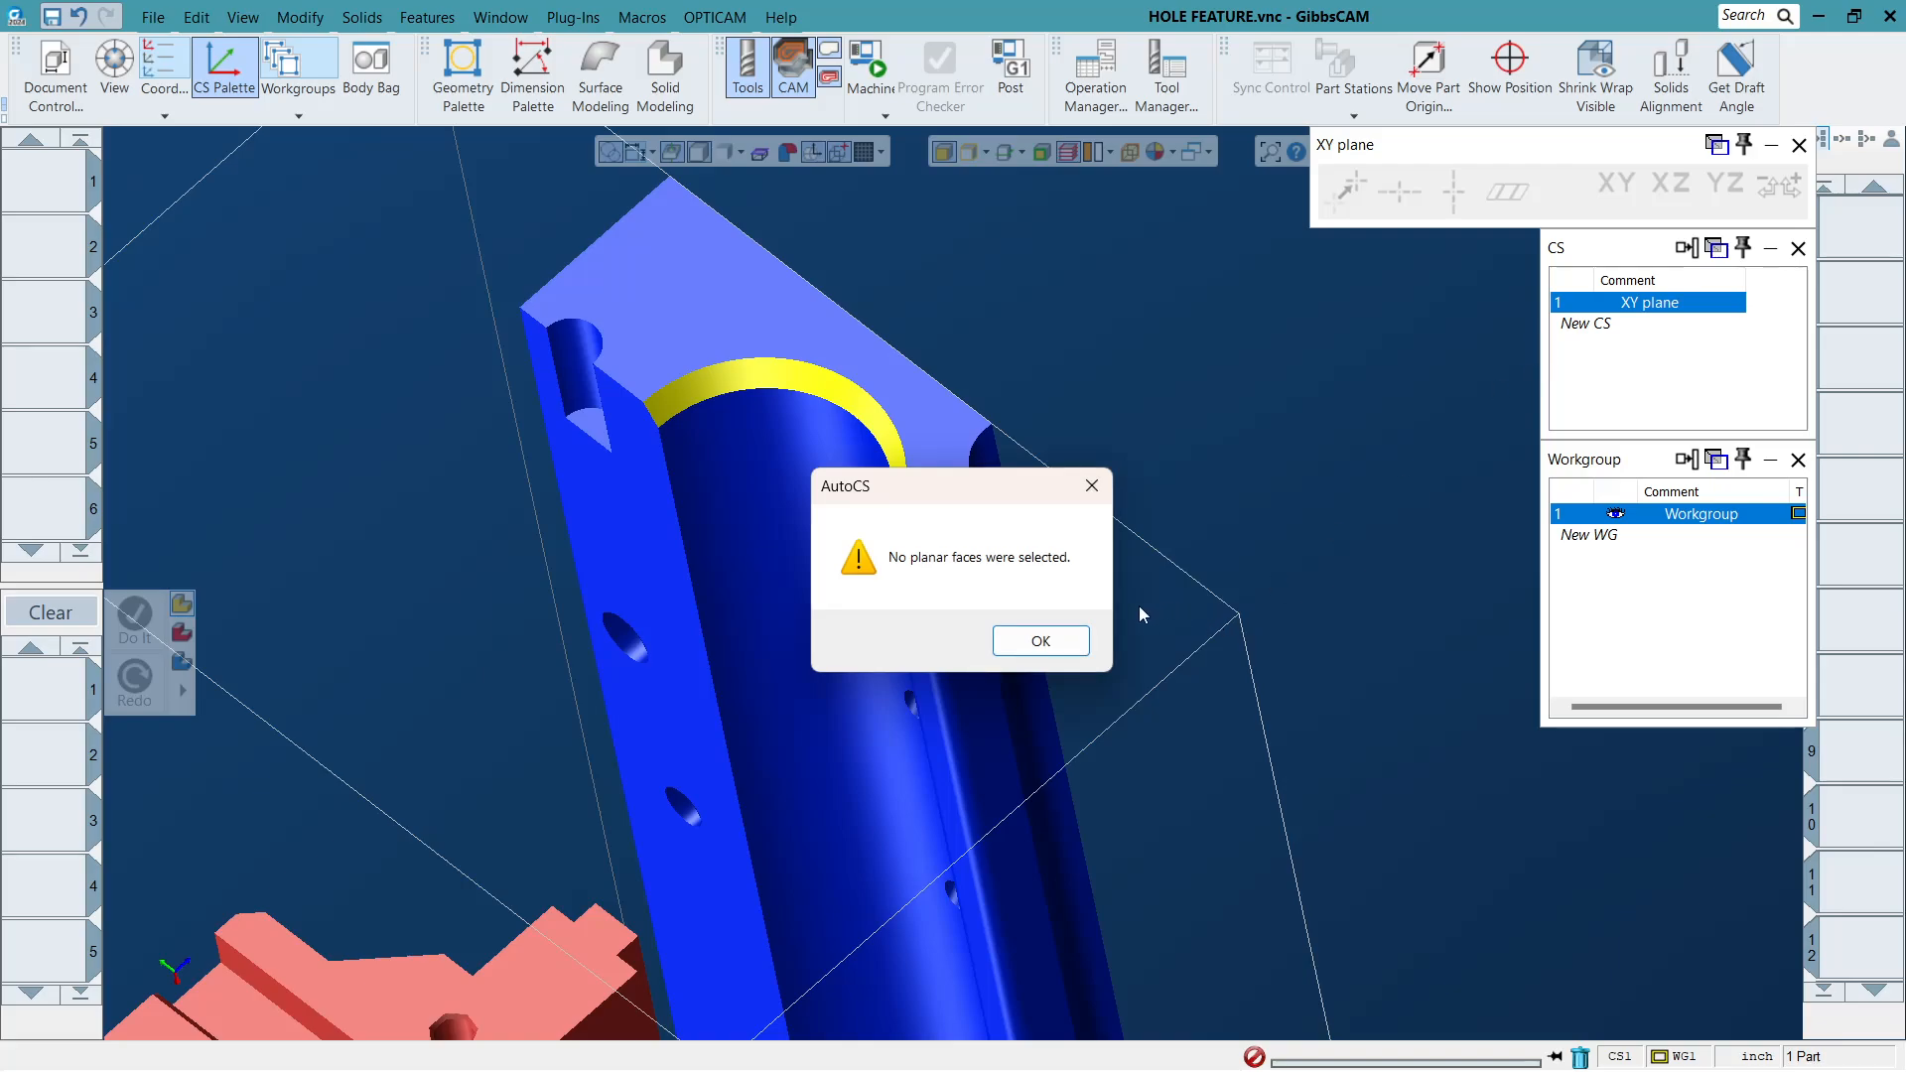
left_click(1061, 643)
Clear the curved face selection and restore the isometric view of the whole rail and vise jaws.
middle_click_drag(749, 327, 265, 621)
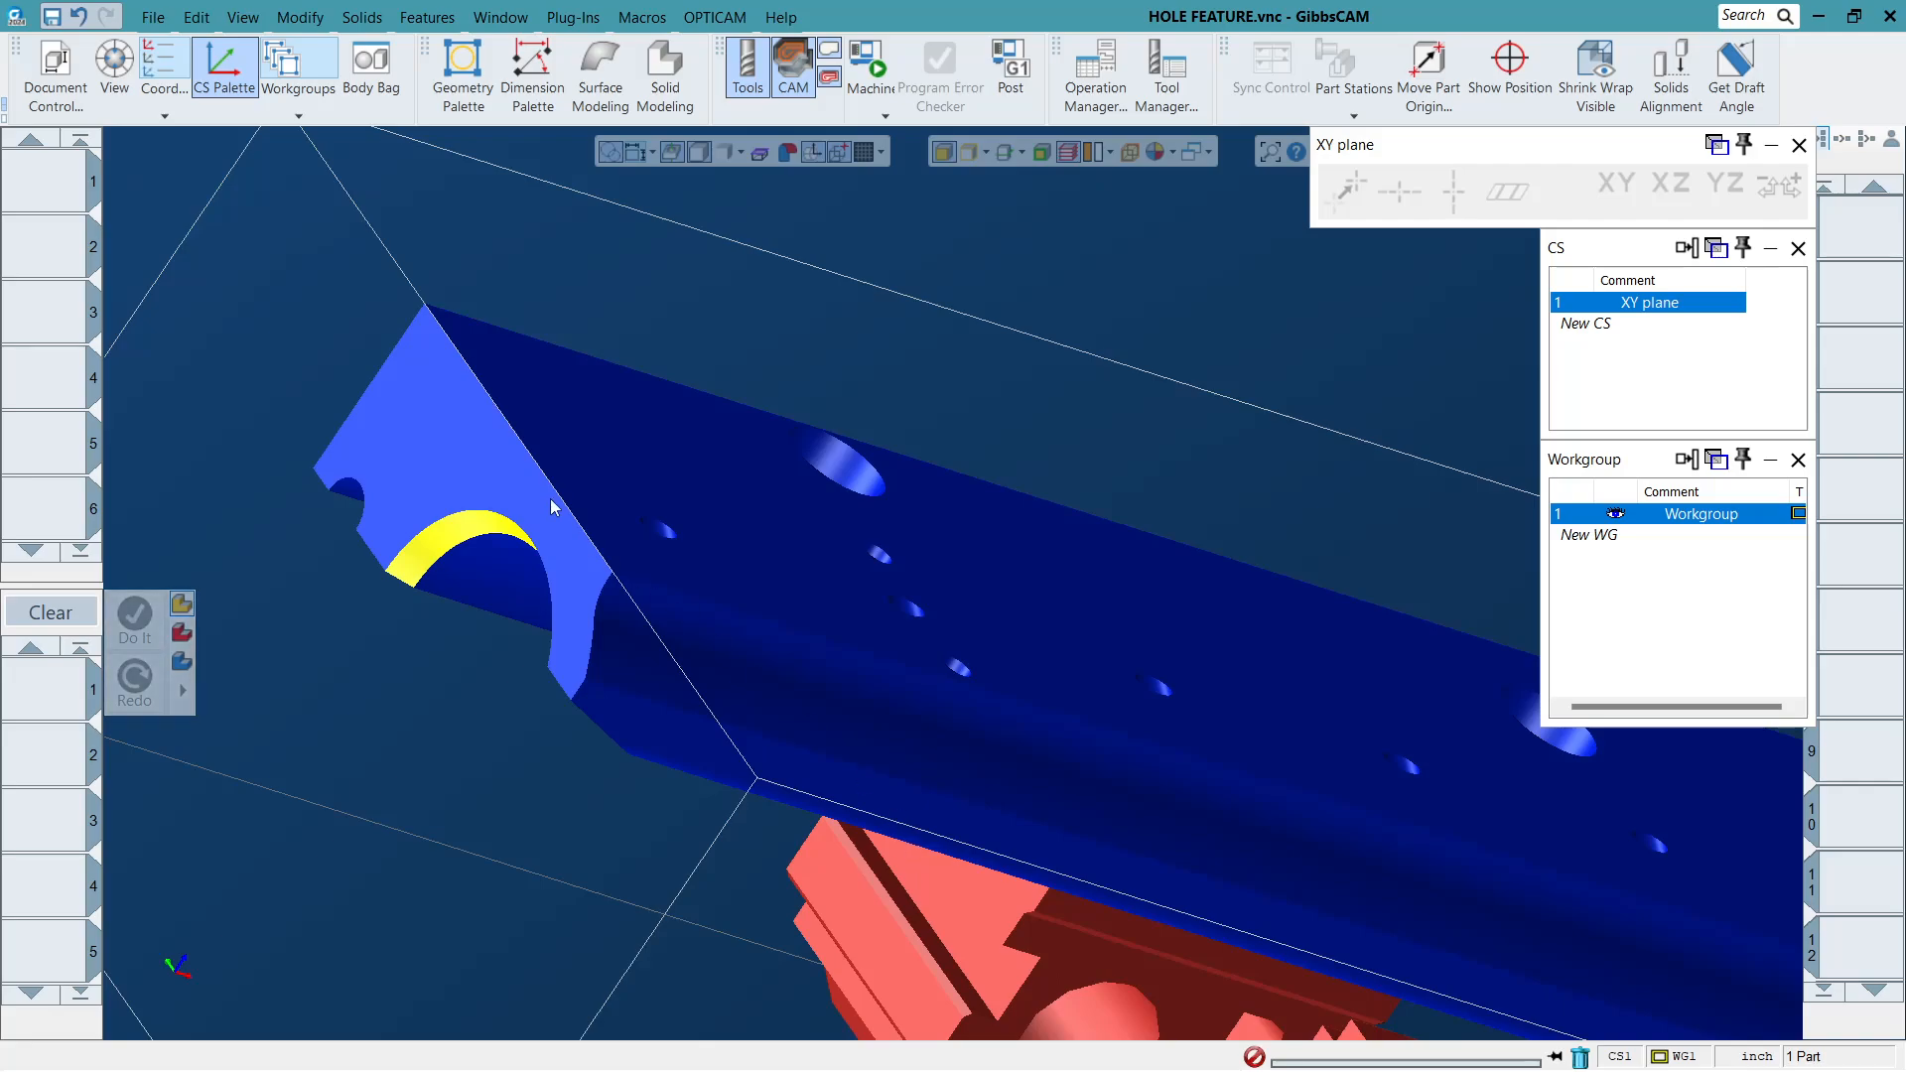
left_click(337, 397)
left_click(453, 544)
scroll(567, 470, "down", 6)
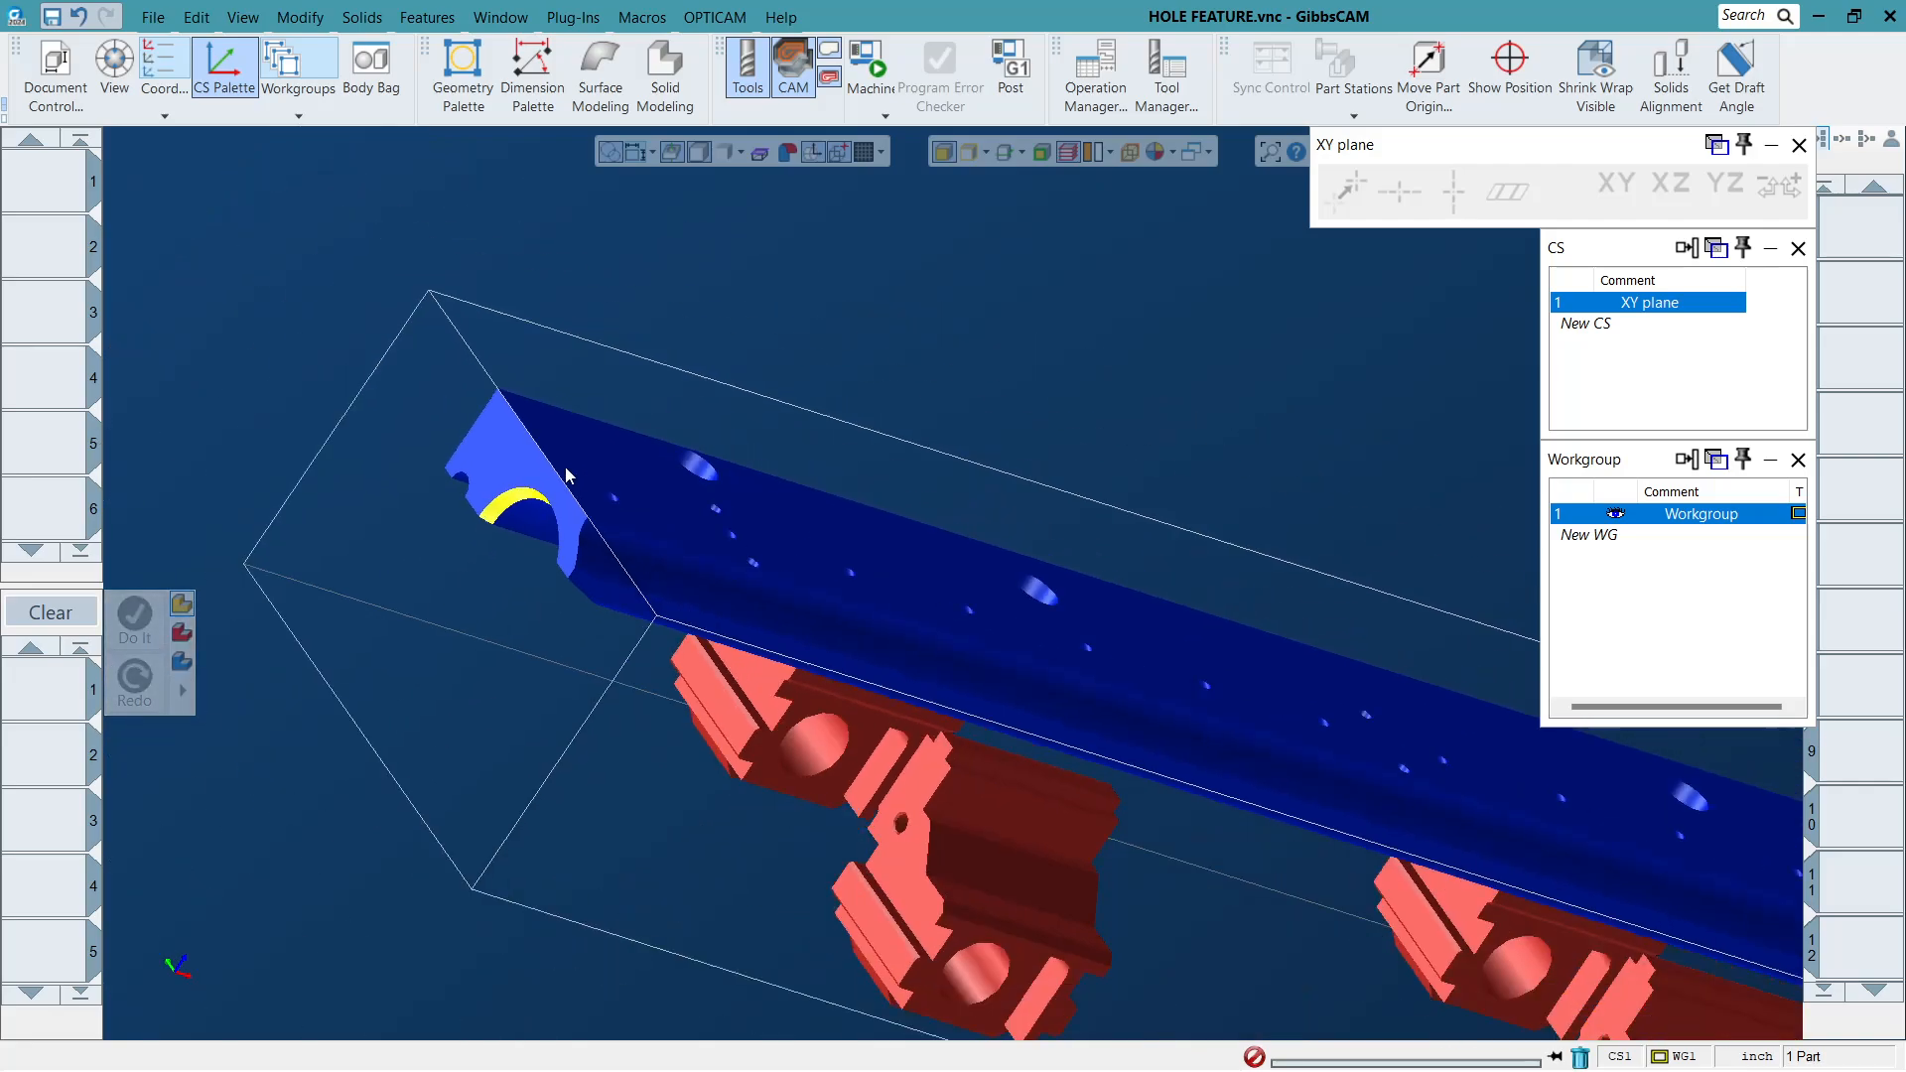
left_click(751, 338)
middle_click_drag(751, 338, 582, 525)
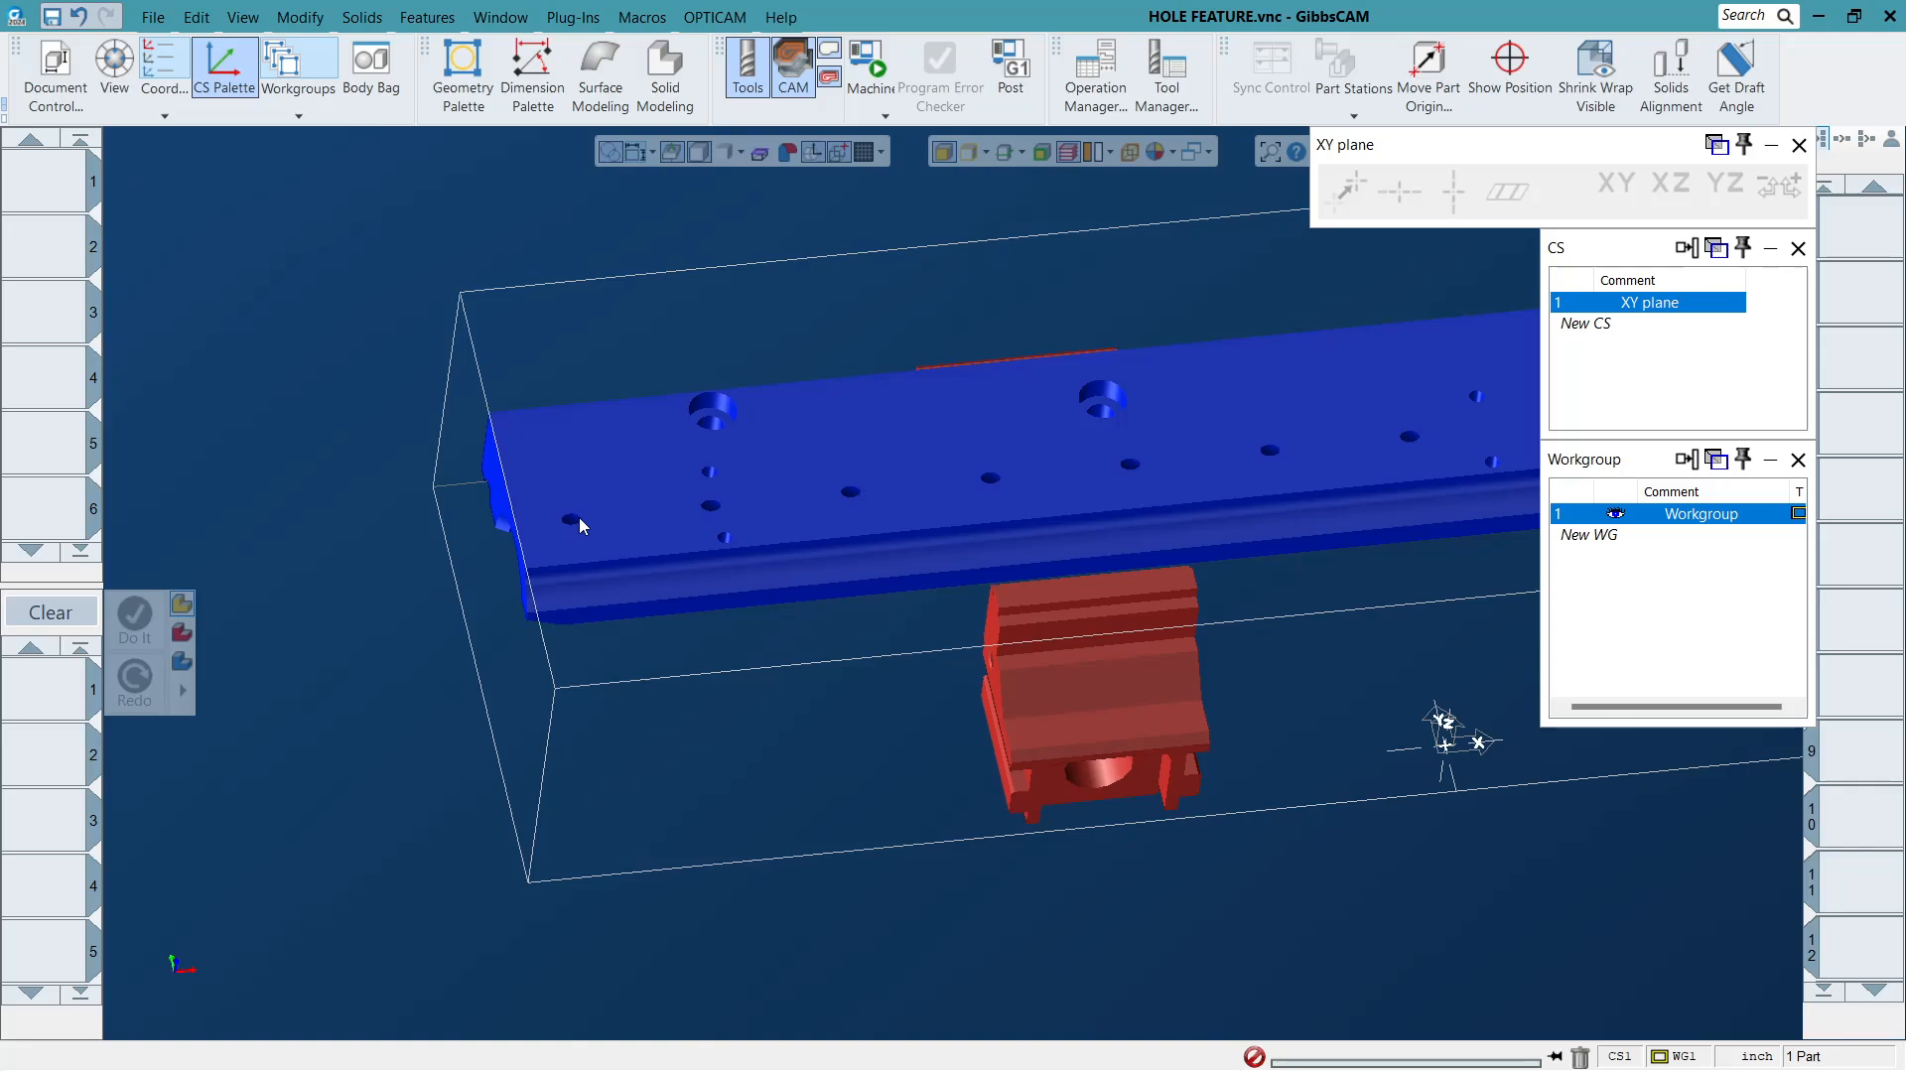
key("ctrl+i")
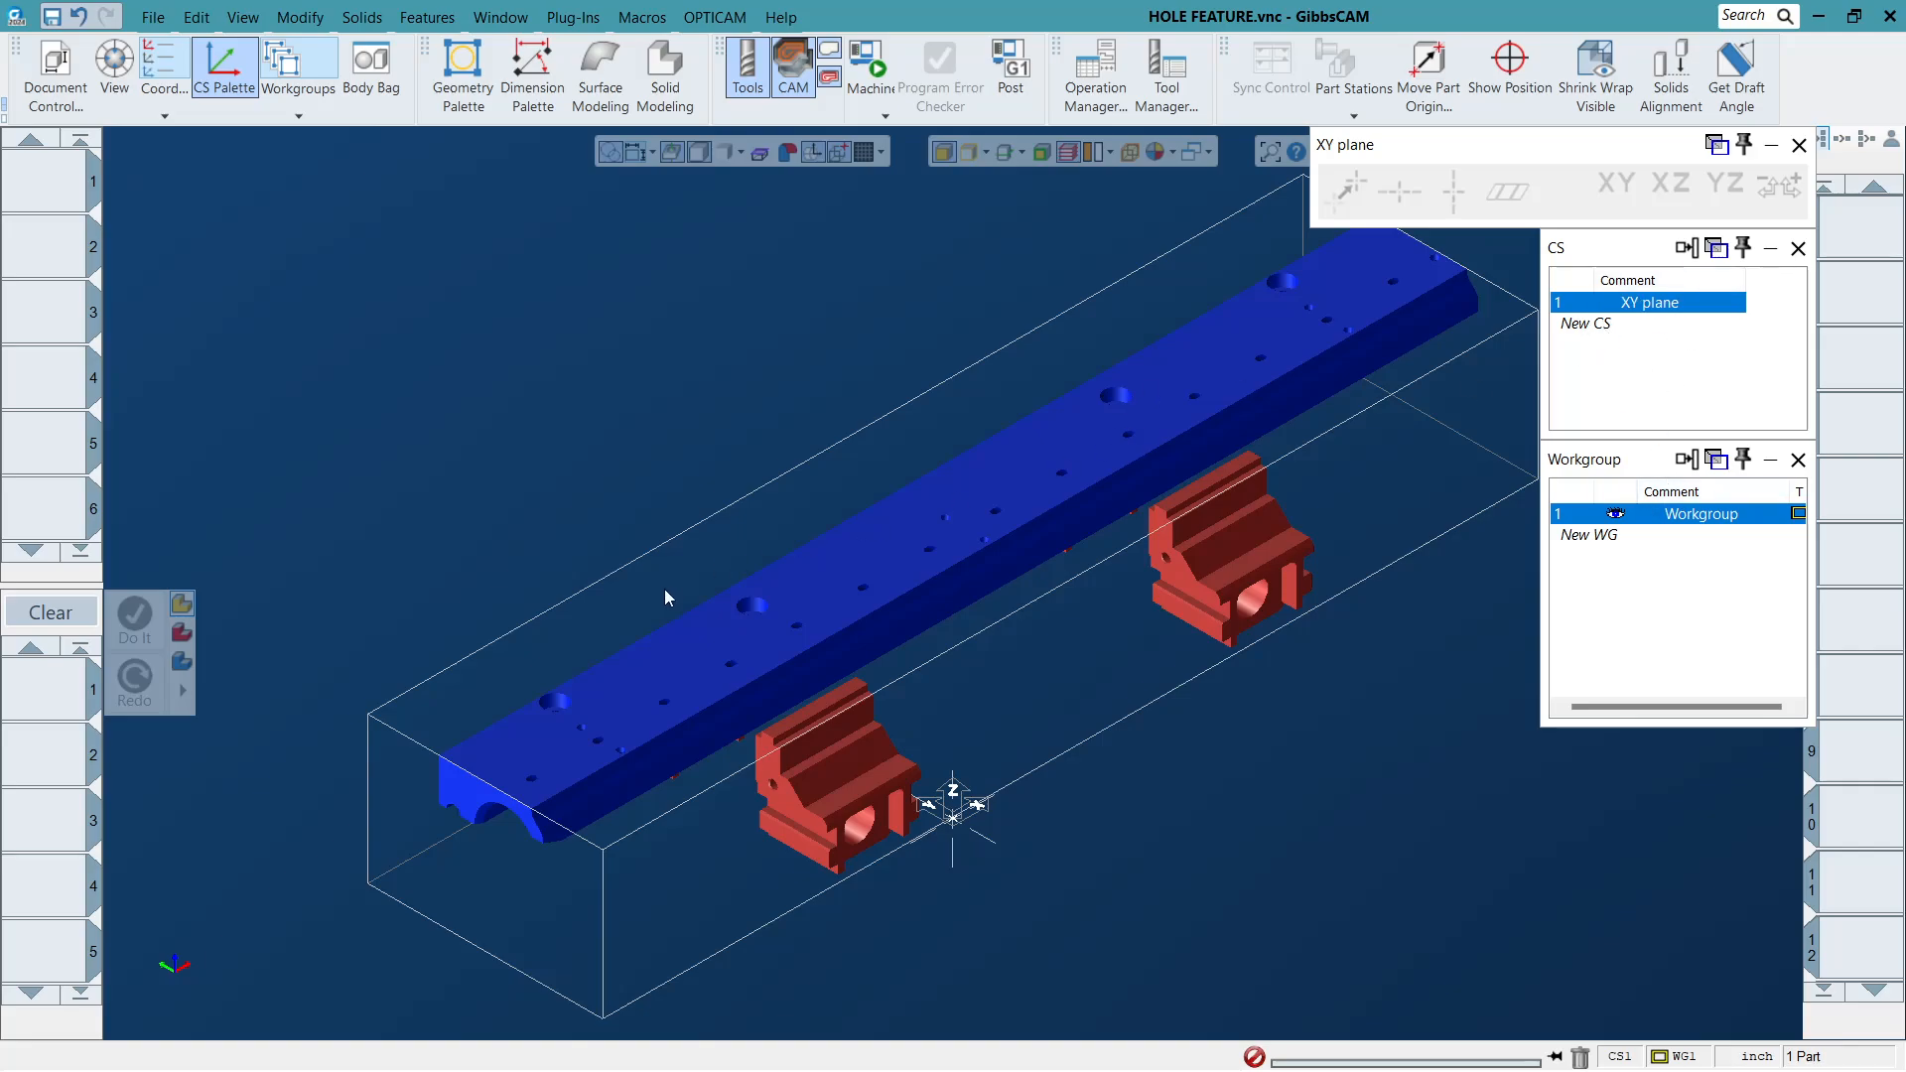
Select the wall of the hole nearest the rail's end and create a new coordinate system named "45 deg plan".
left_click_drag(459, 619, 715, 804)
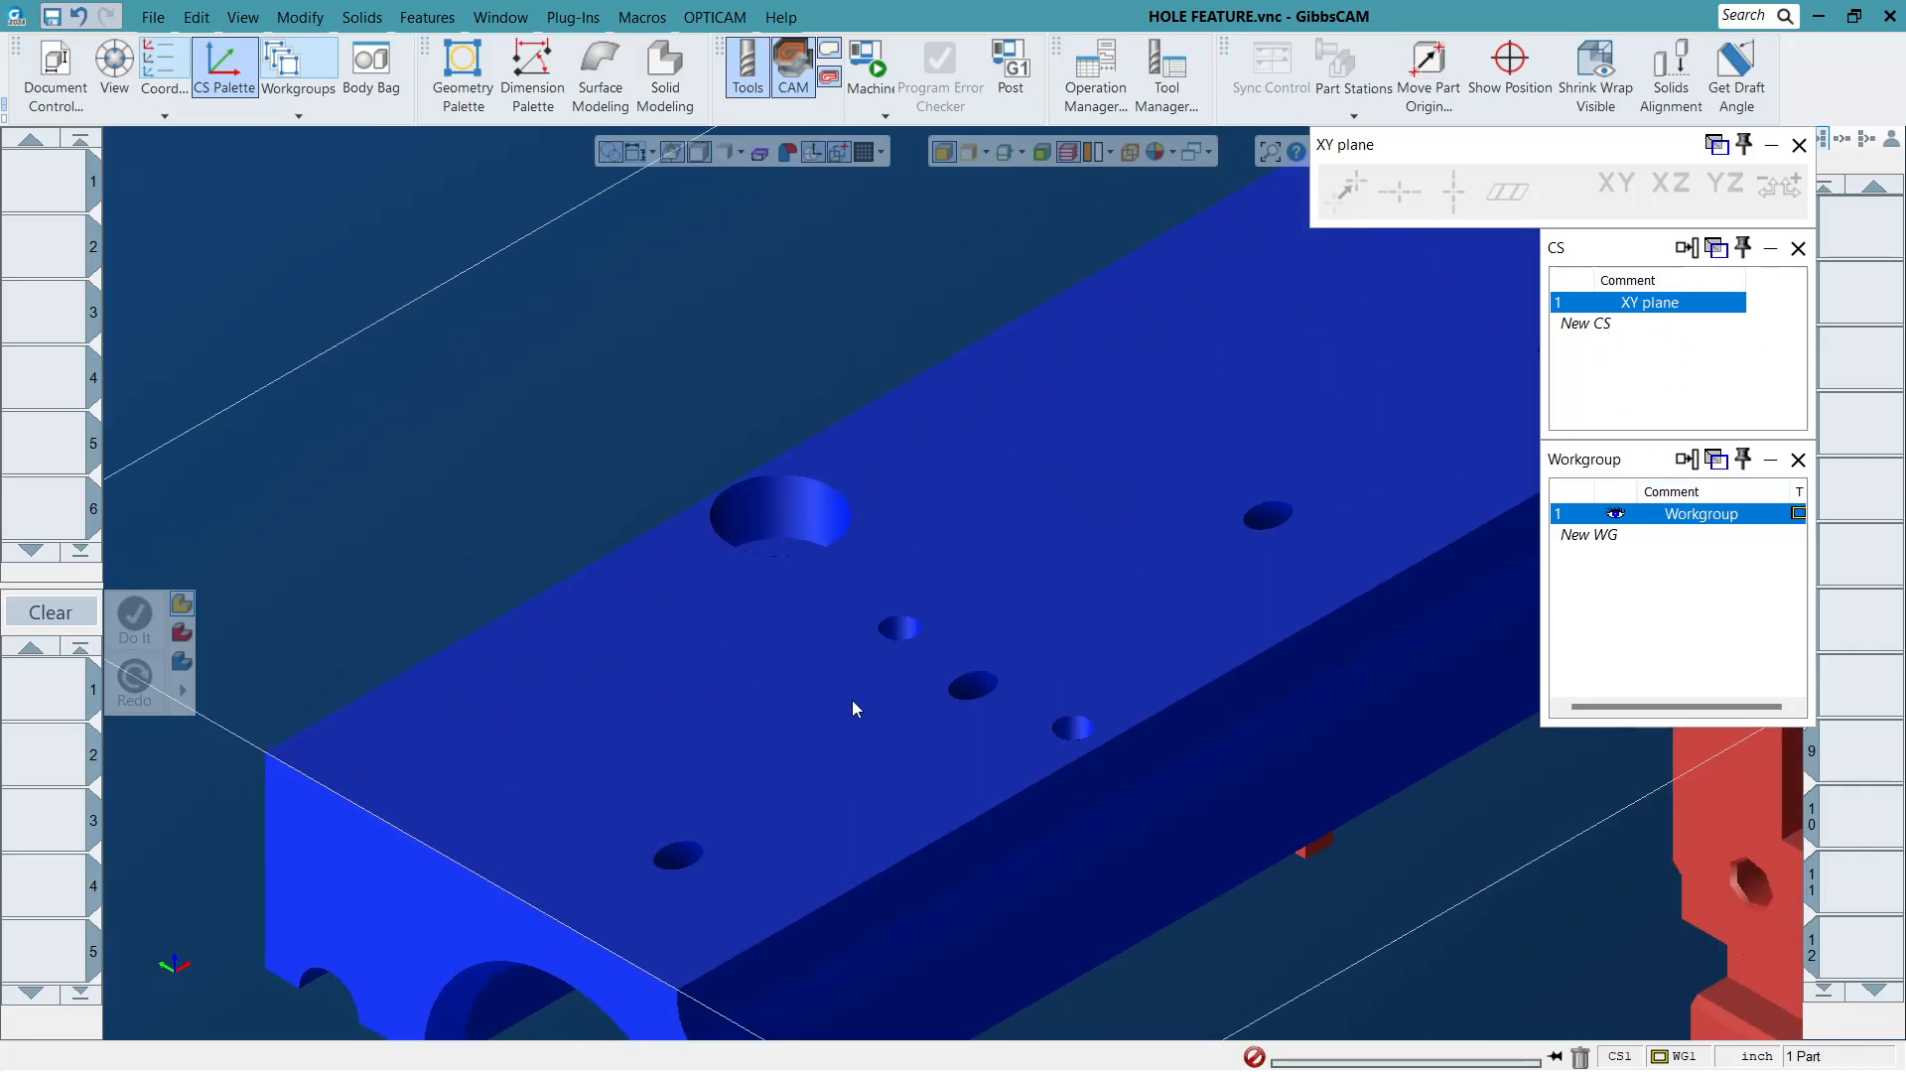
left_click(689, 863)
double_click(1583, 324)
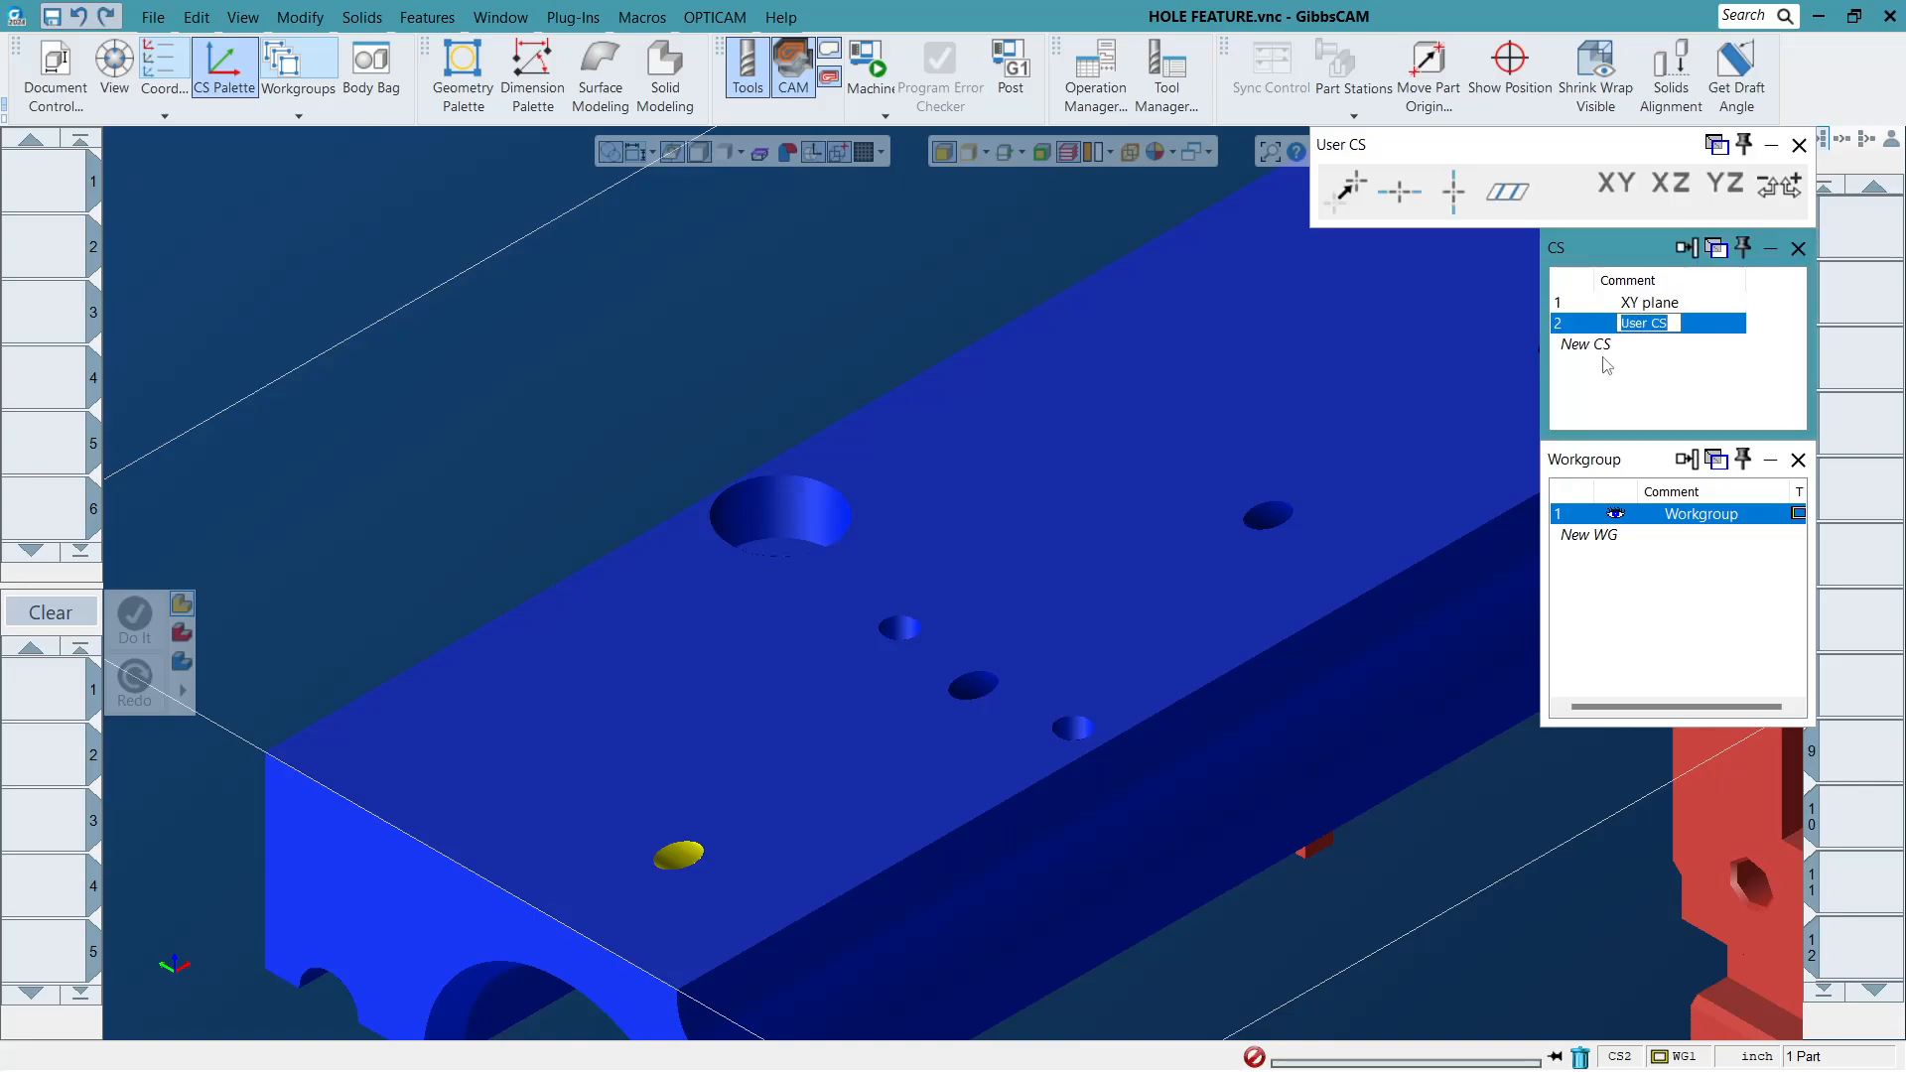
type("45 deg plan")
key("Return")
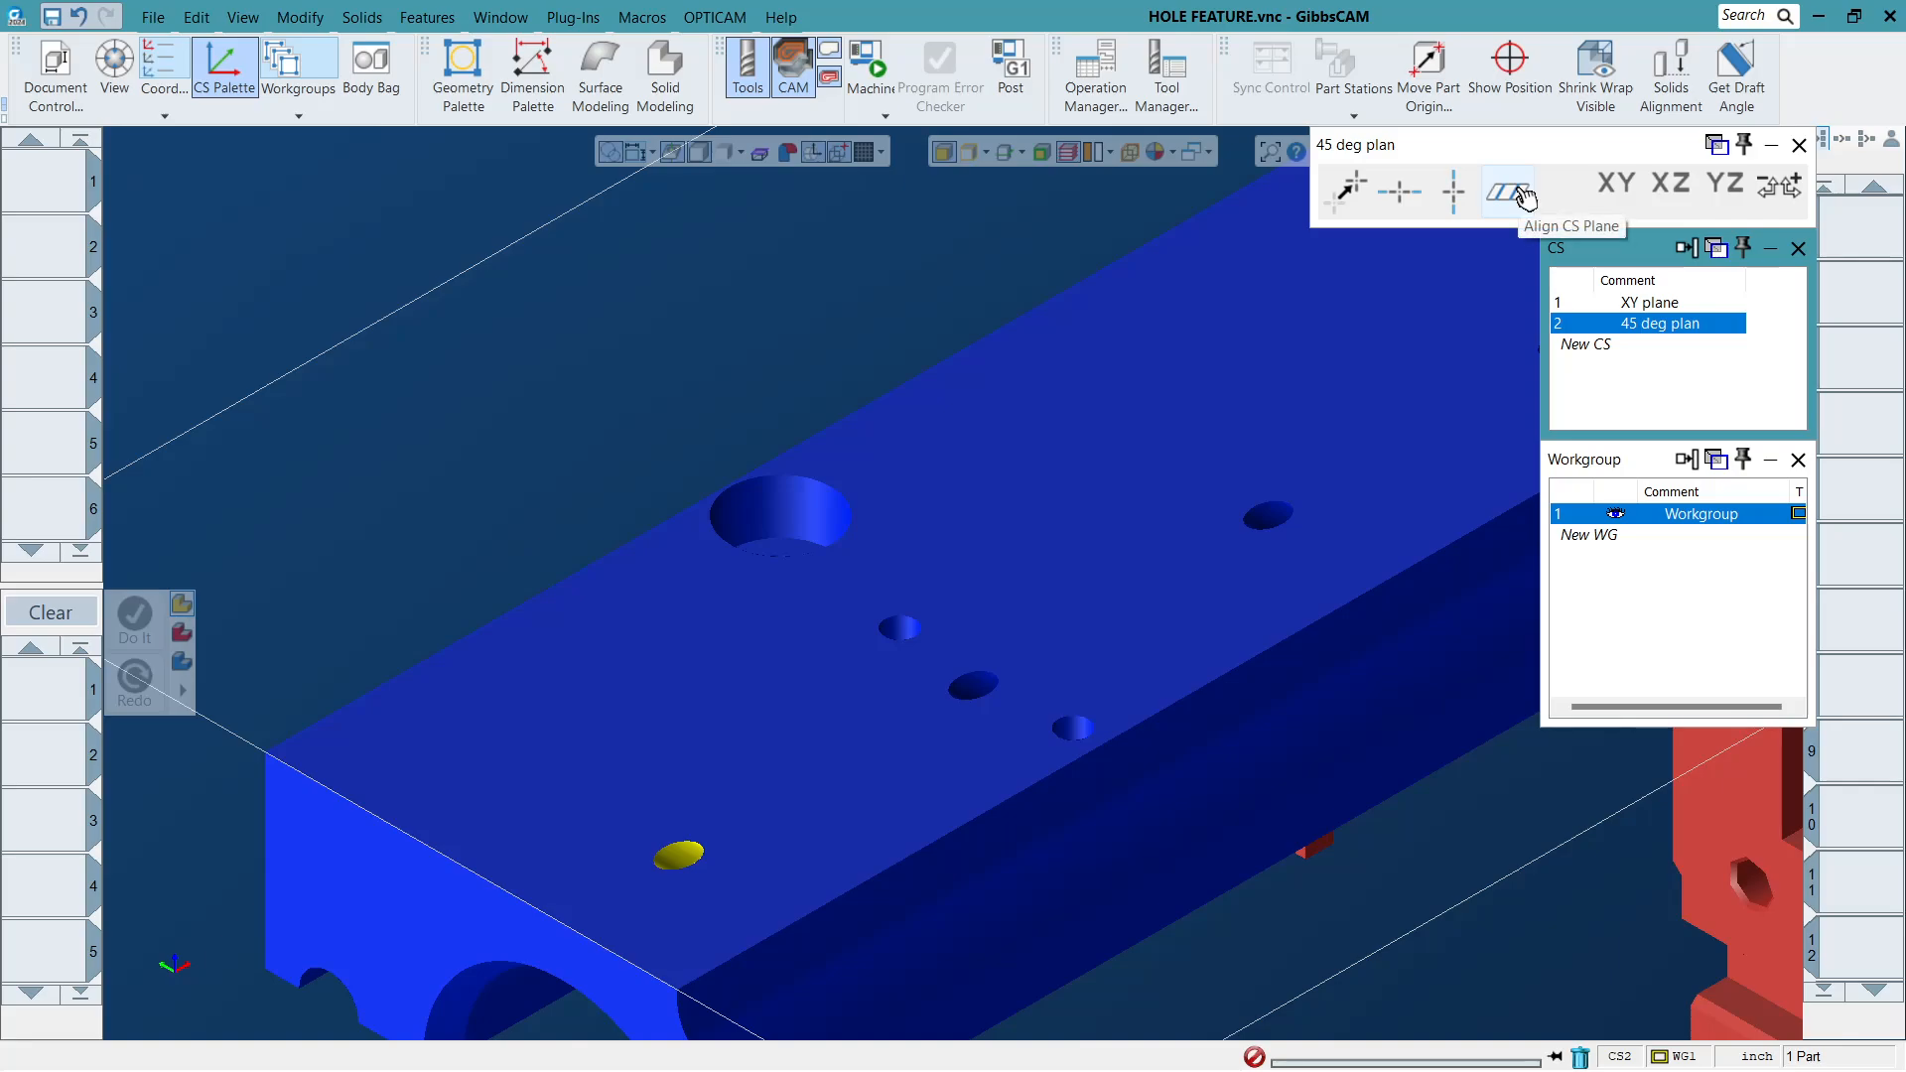
Align the 45 deg plan coordinate system's plane to the selected hole, check it square-on, and clear the selection.
left_click(1526, 198)
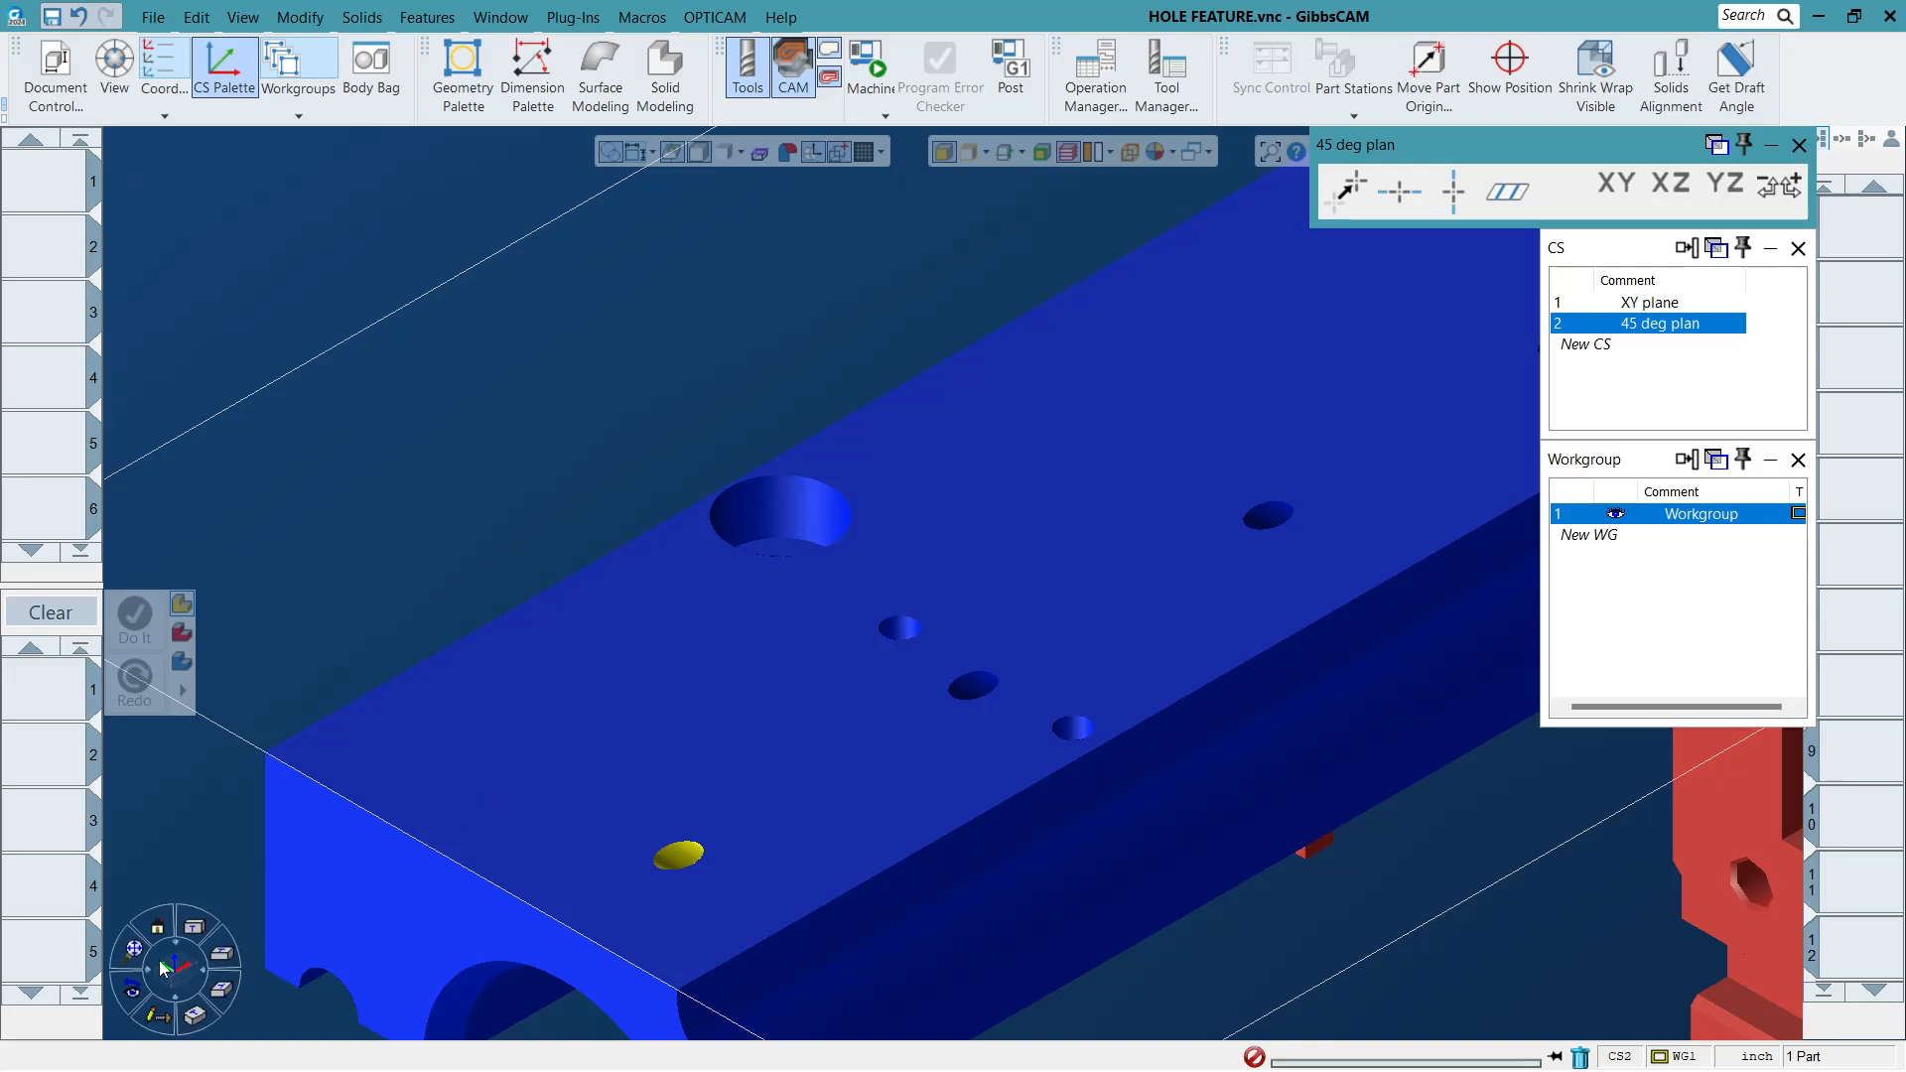
left_click(164, 932)
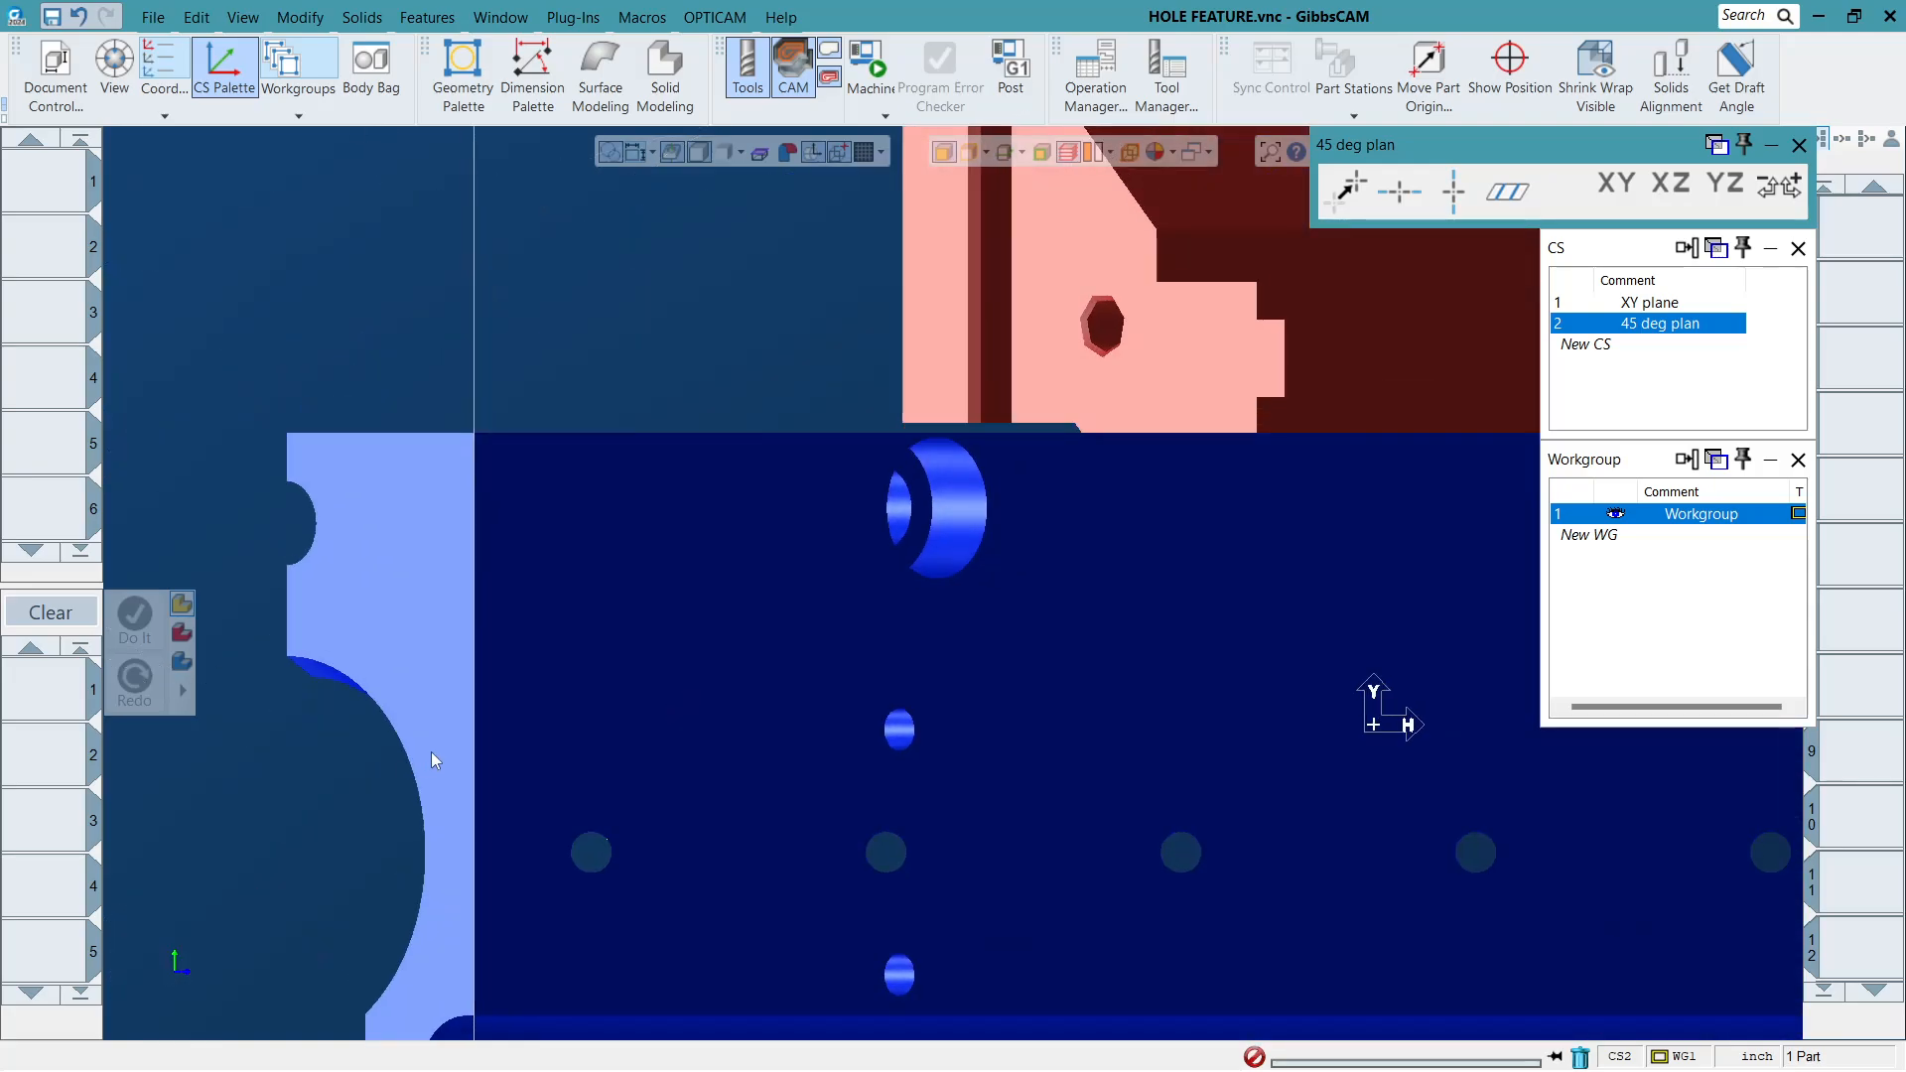
scroll(437, 794, "up", 5)
middle_click_drag(1259, 596, 1042, 300)
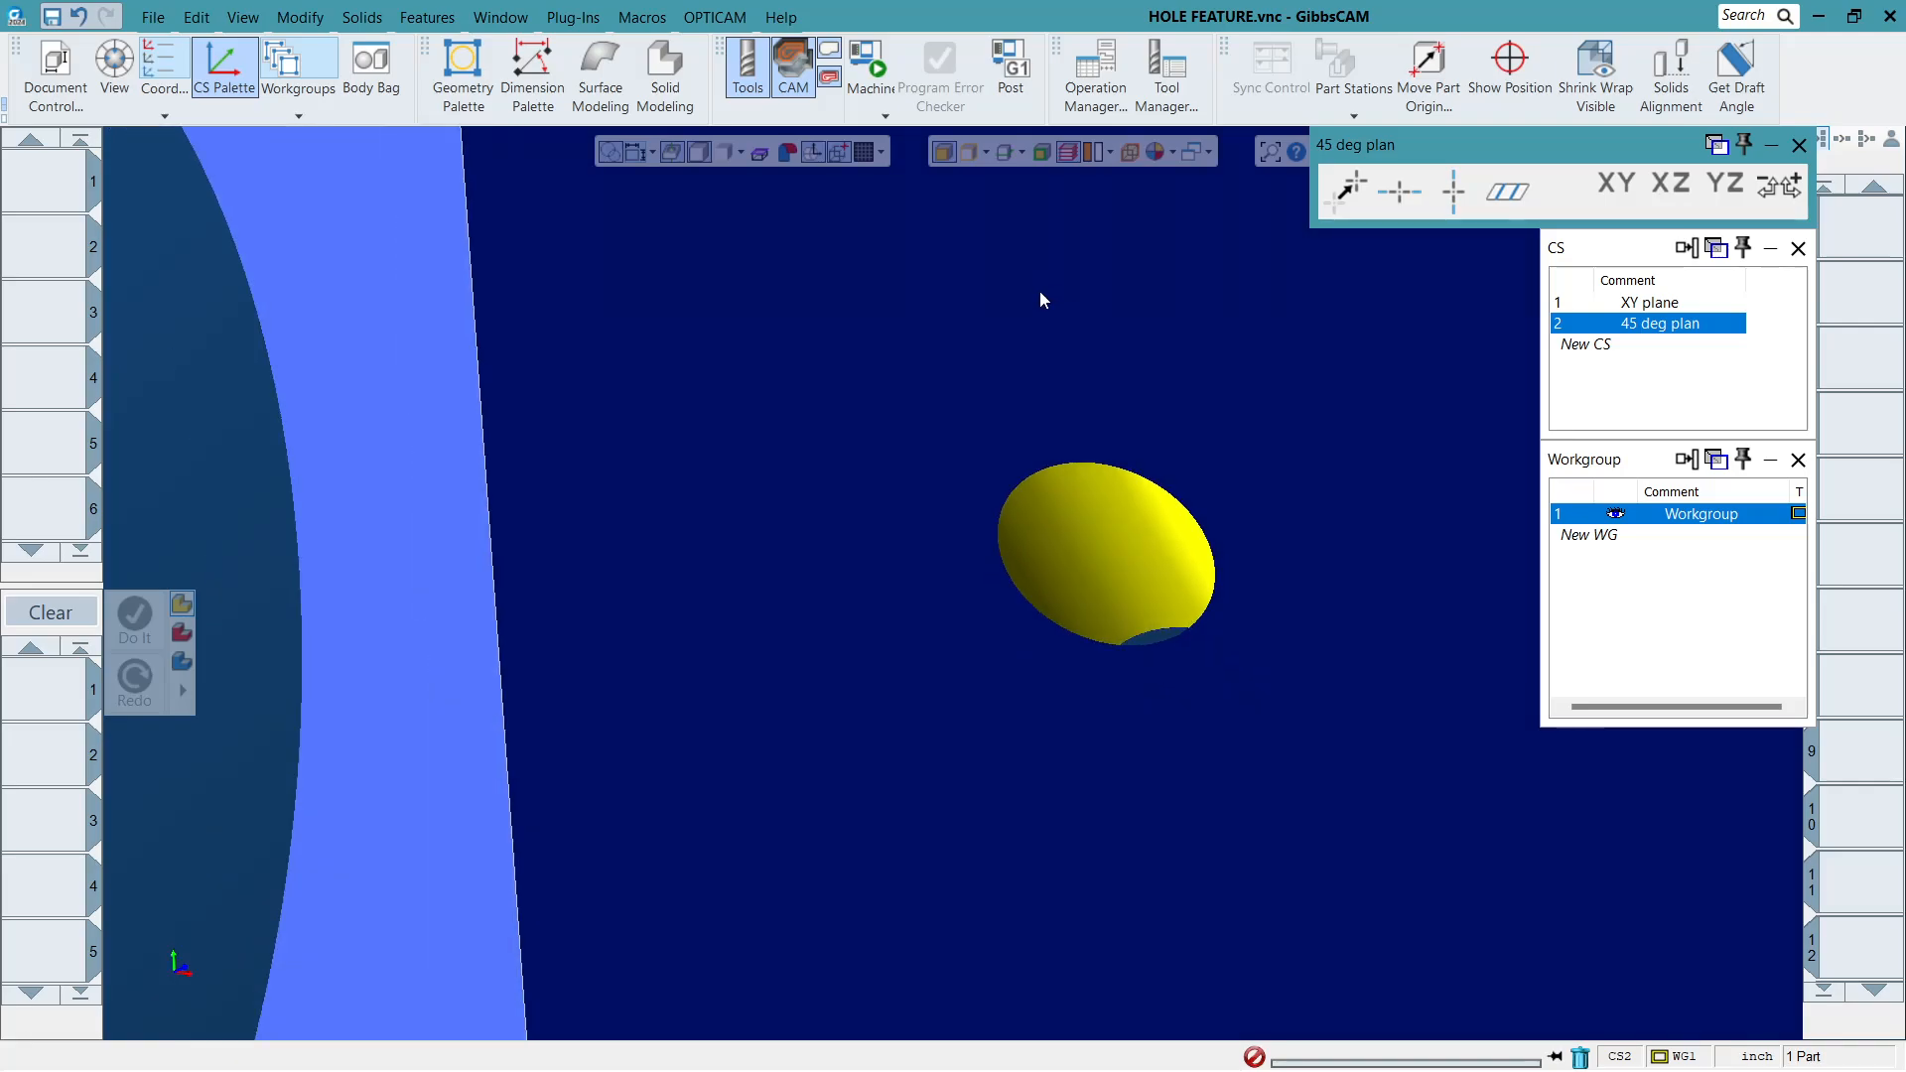
scroll(787, 566, "down", 4)
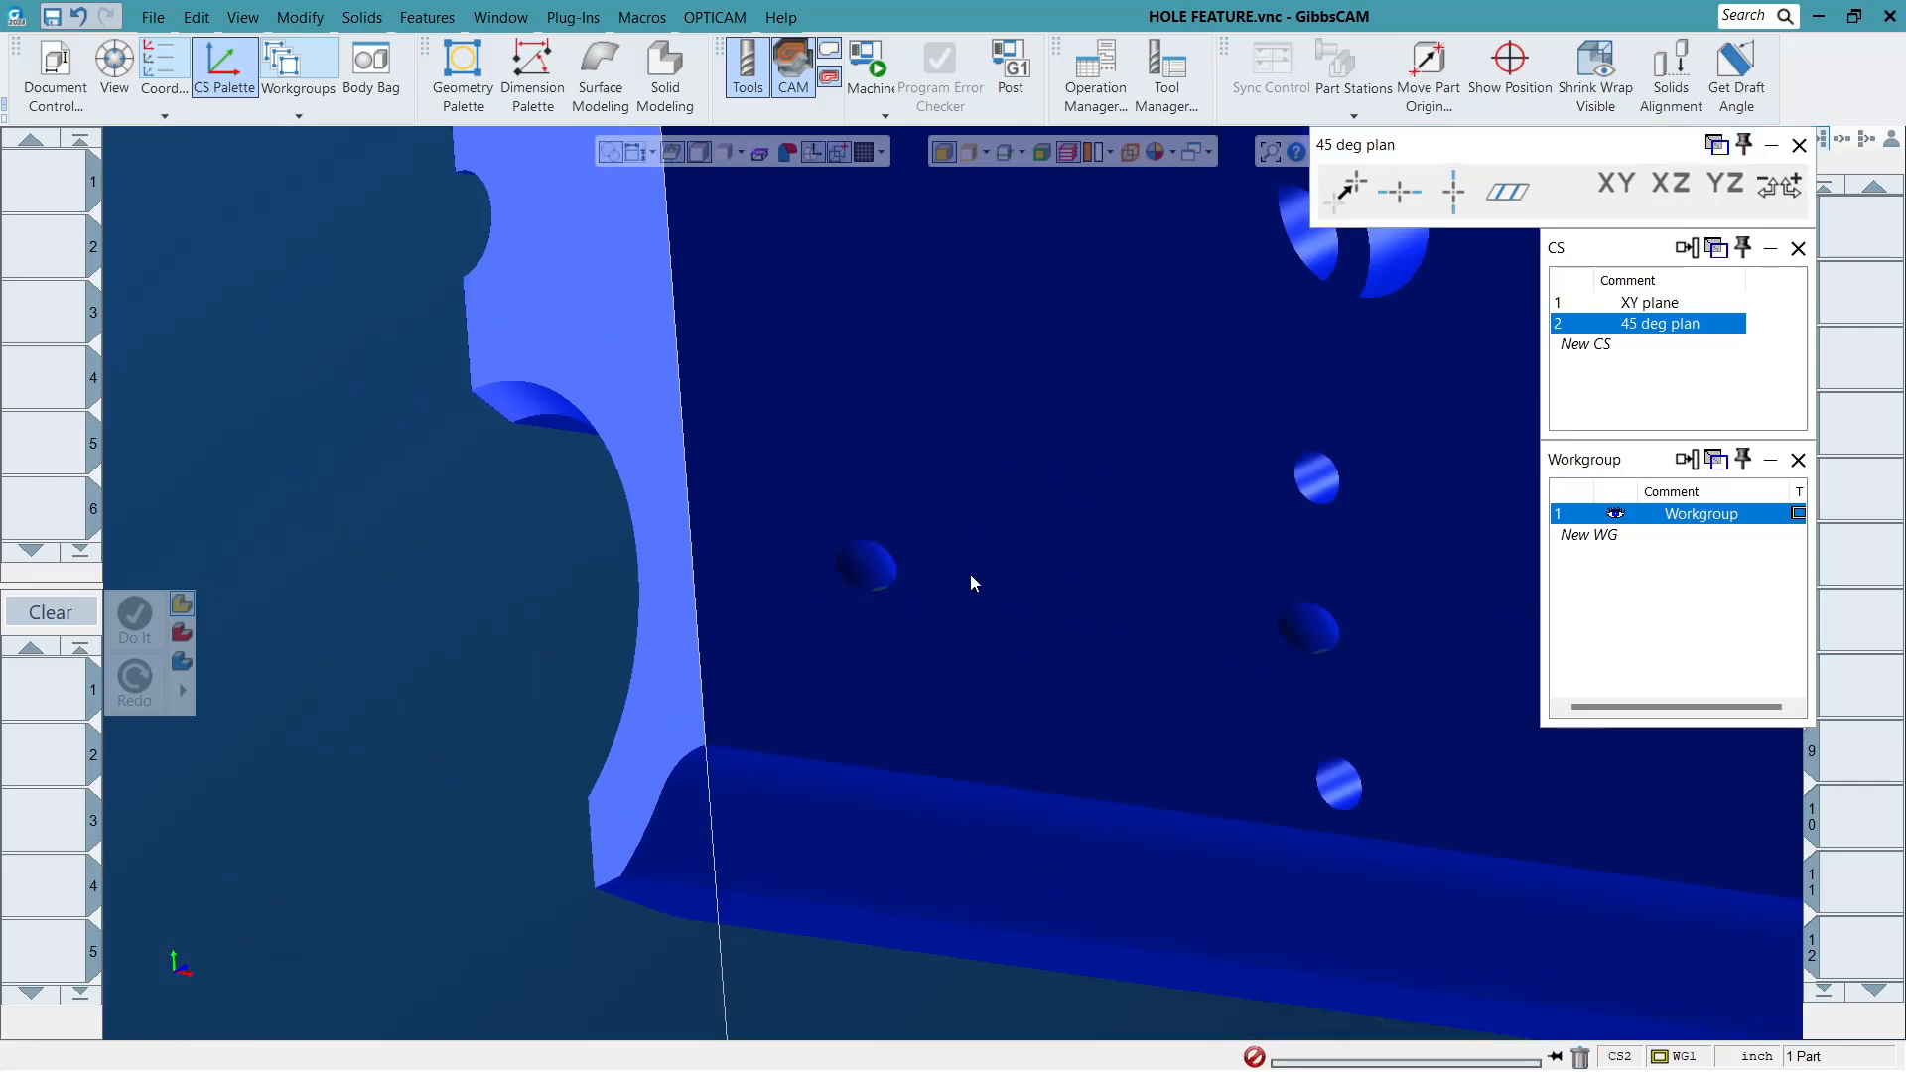
Show the profiler plane and position it so its section cuts through the hole nearest the rail's end.
scroll(943, 578, "up", 3)
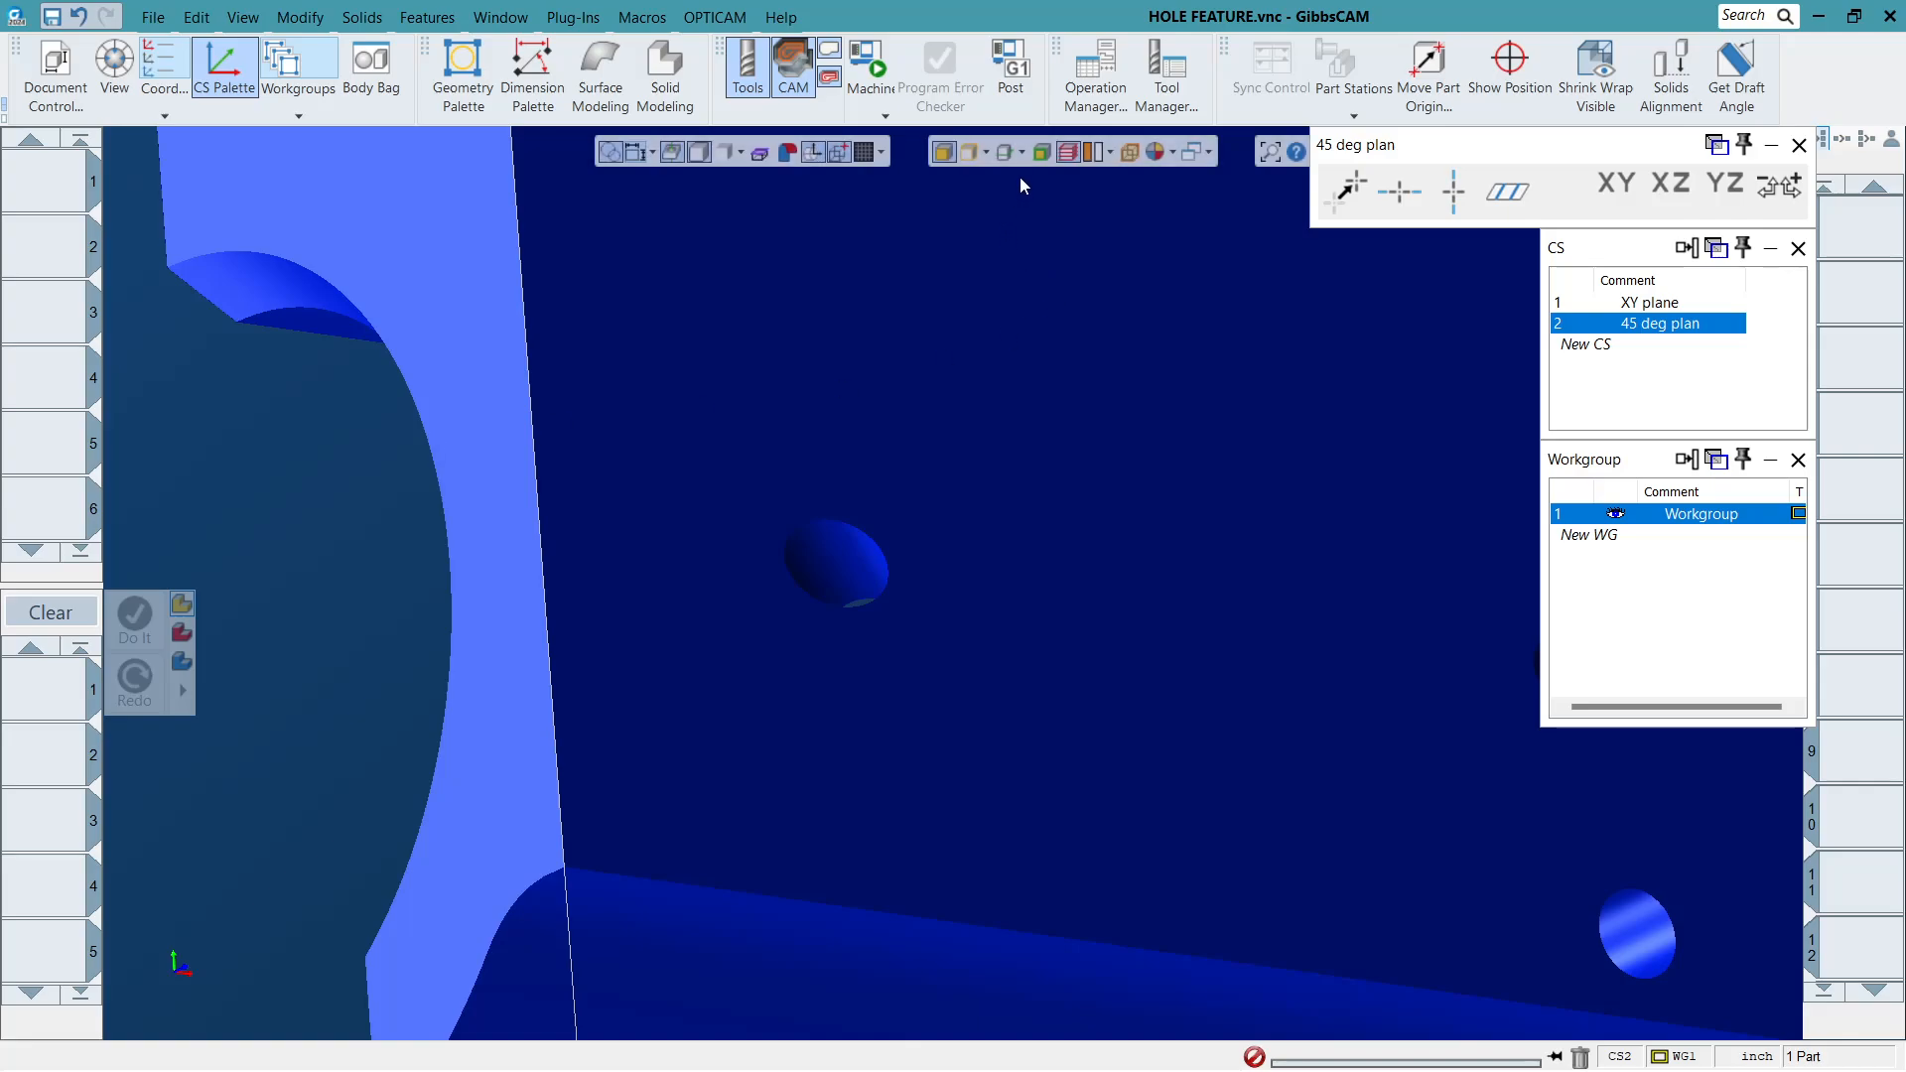
scroll(948, 709, "down", 6)
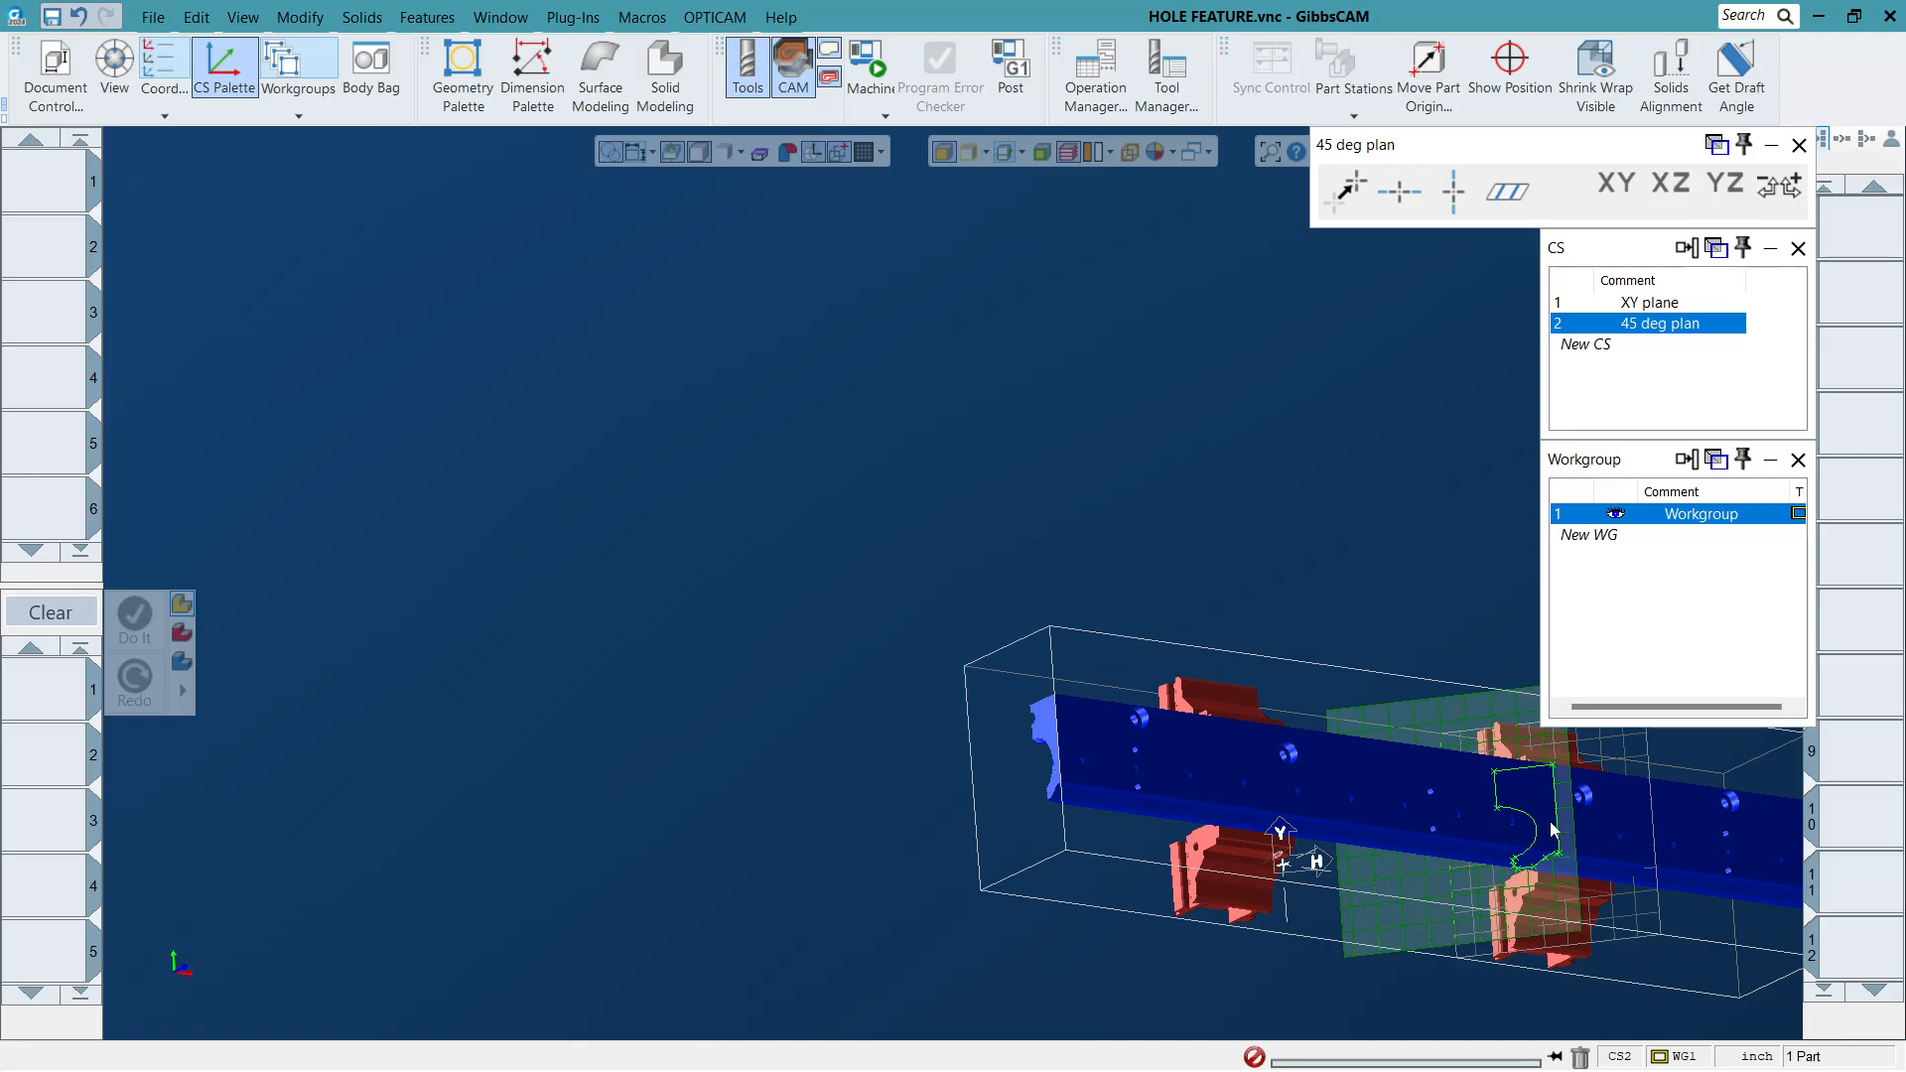
left_click(1327, 817)
scroll(1291, 844, "up", 5)
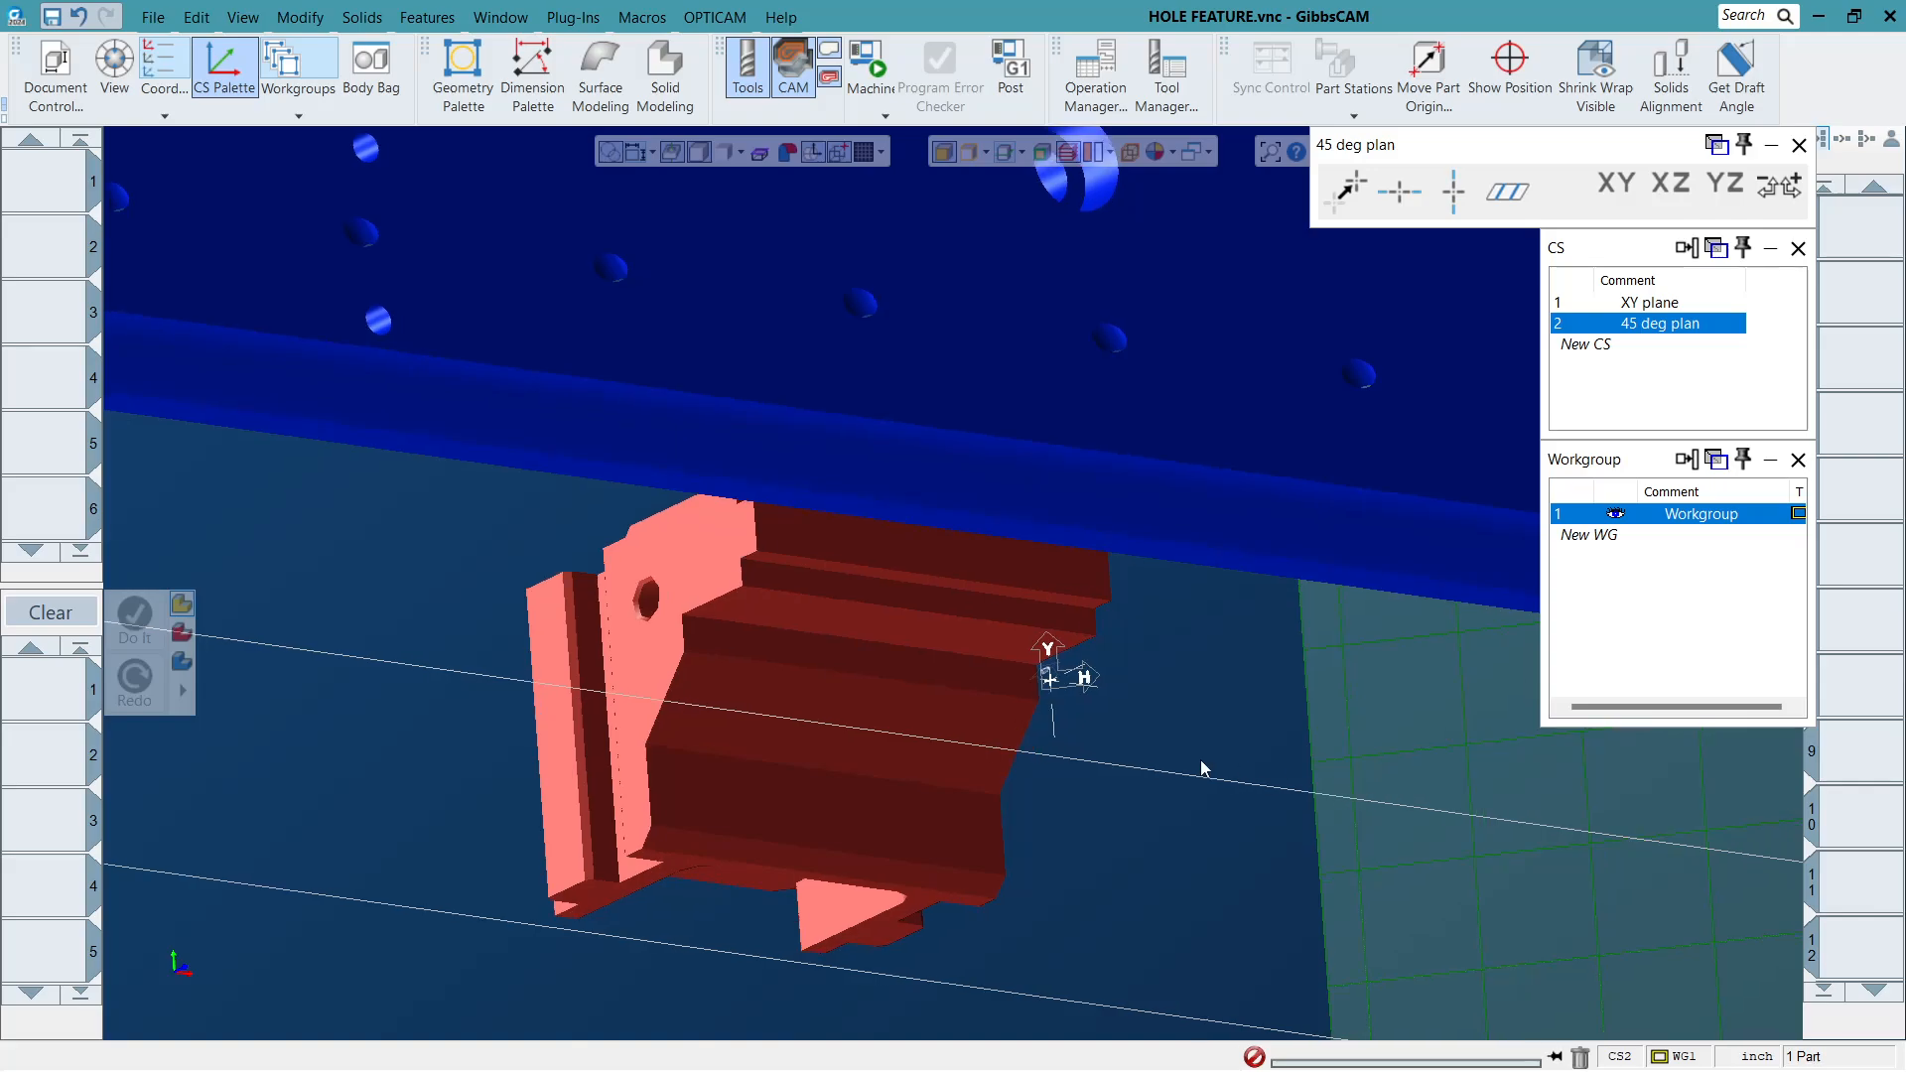
scroll(1231, 784, "down", 2)
left_click_drag(1419, 830, 951, 755)
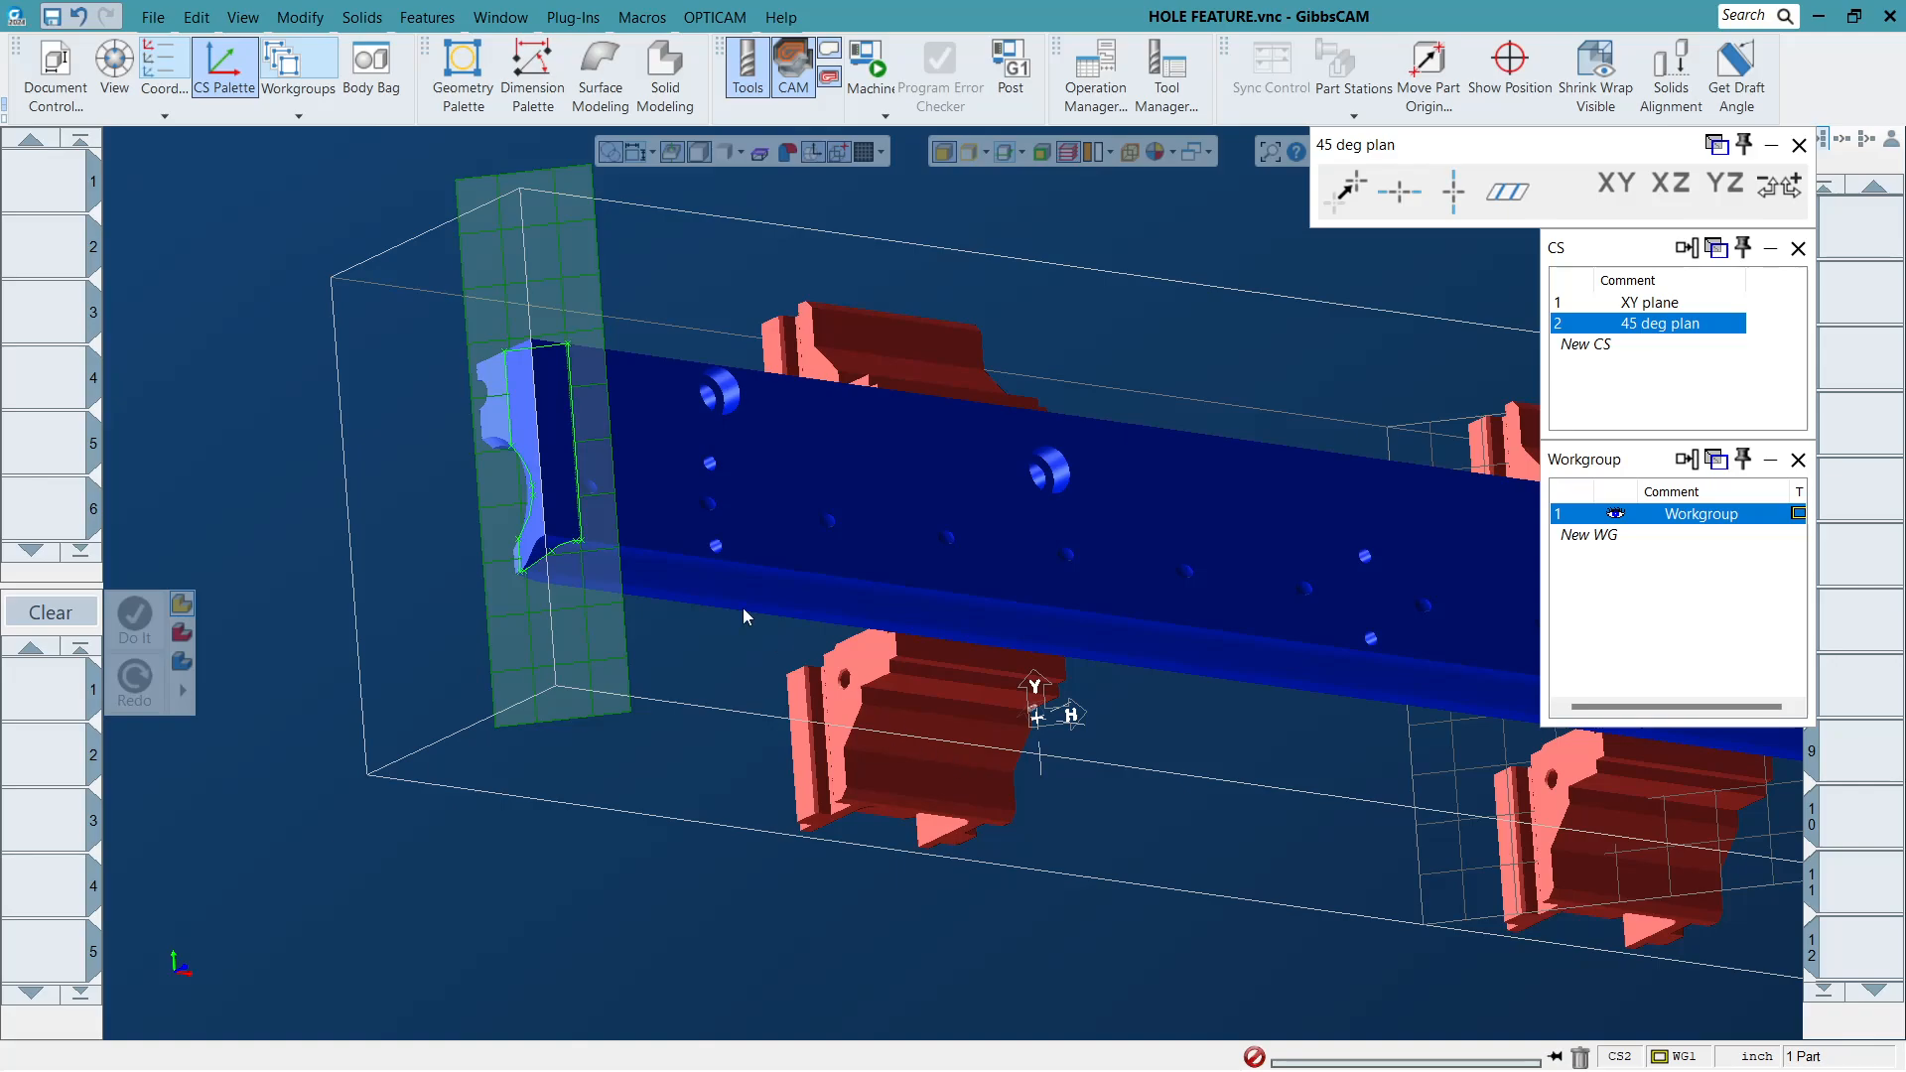
scroll(526, 343, "up", 6)
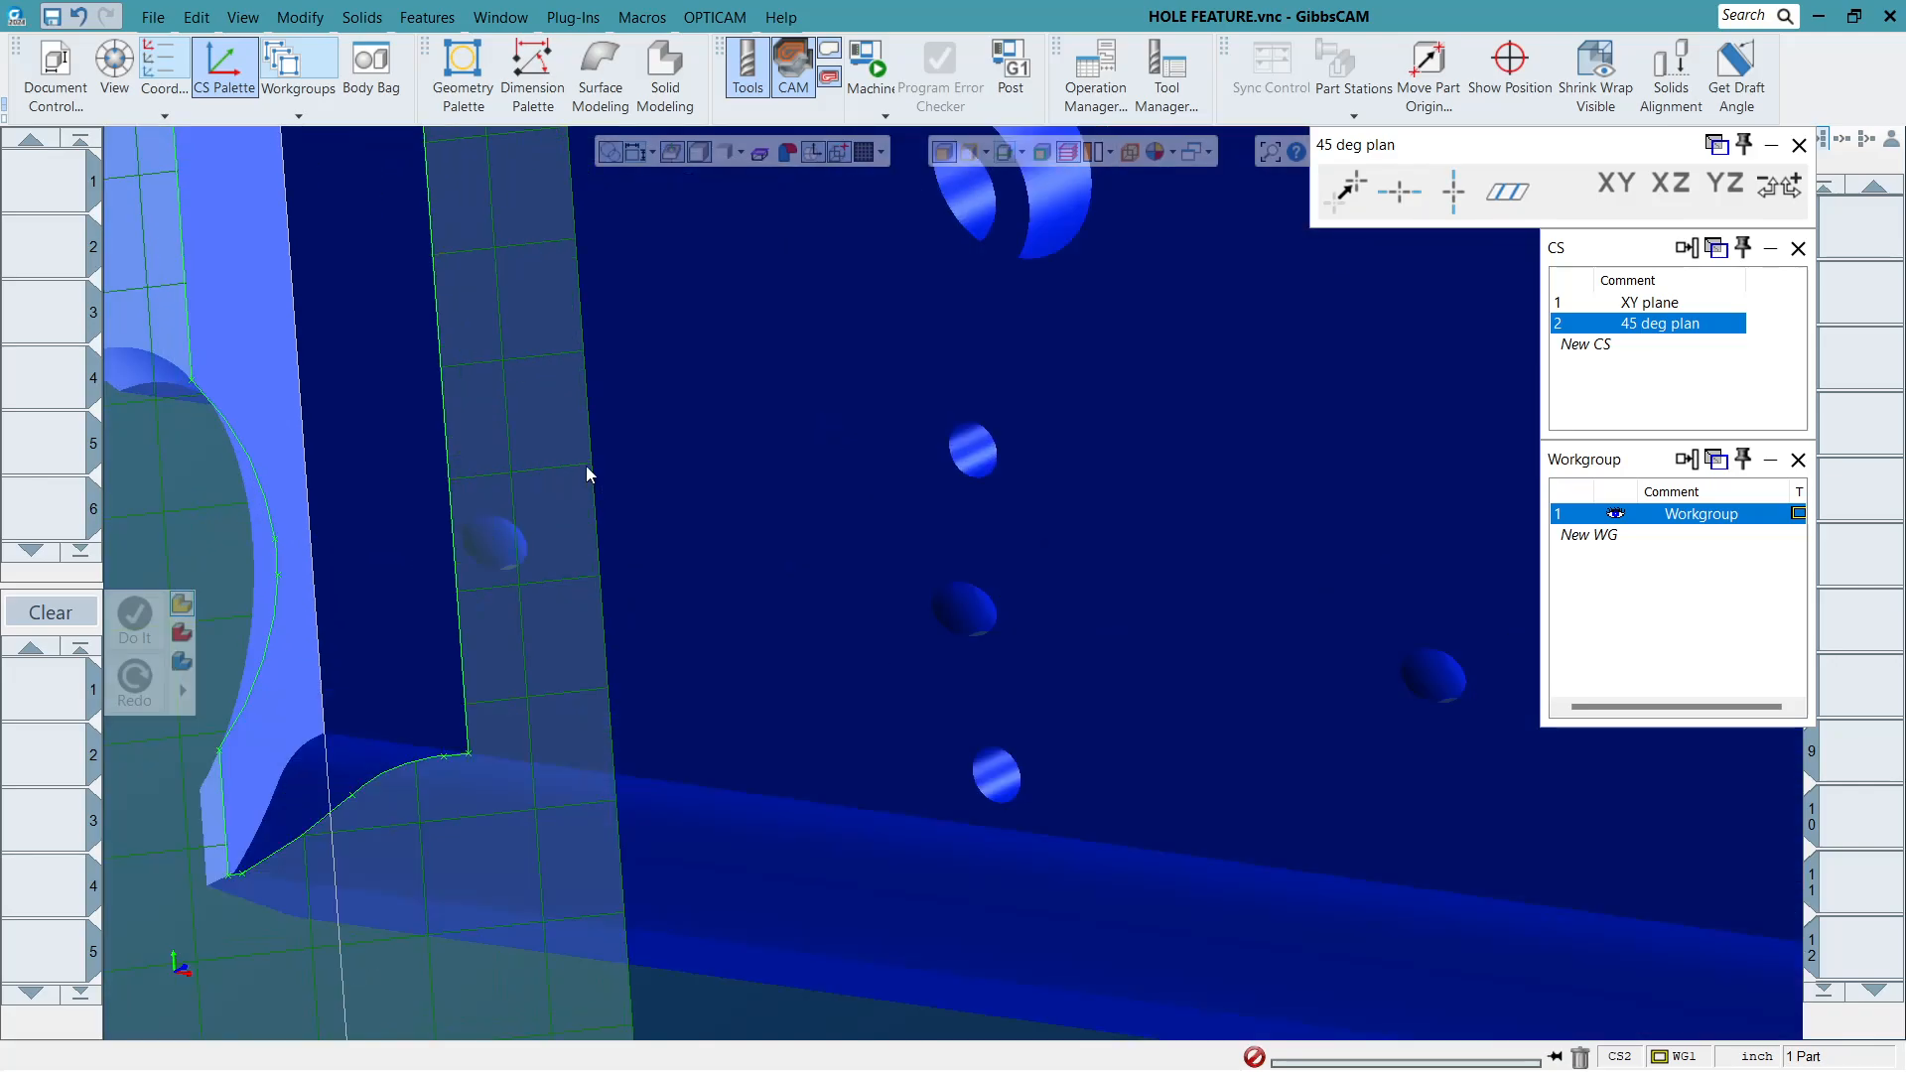
left_click_drag(587, 467, 618, 479)
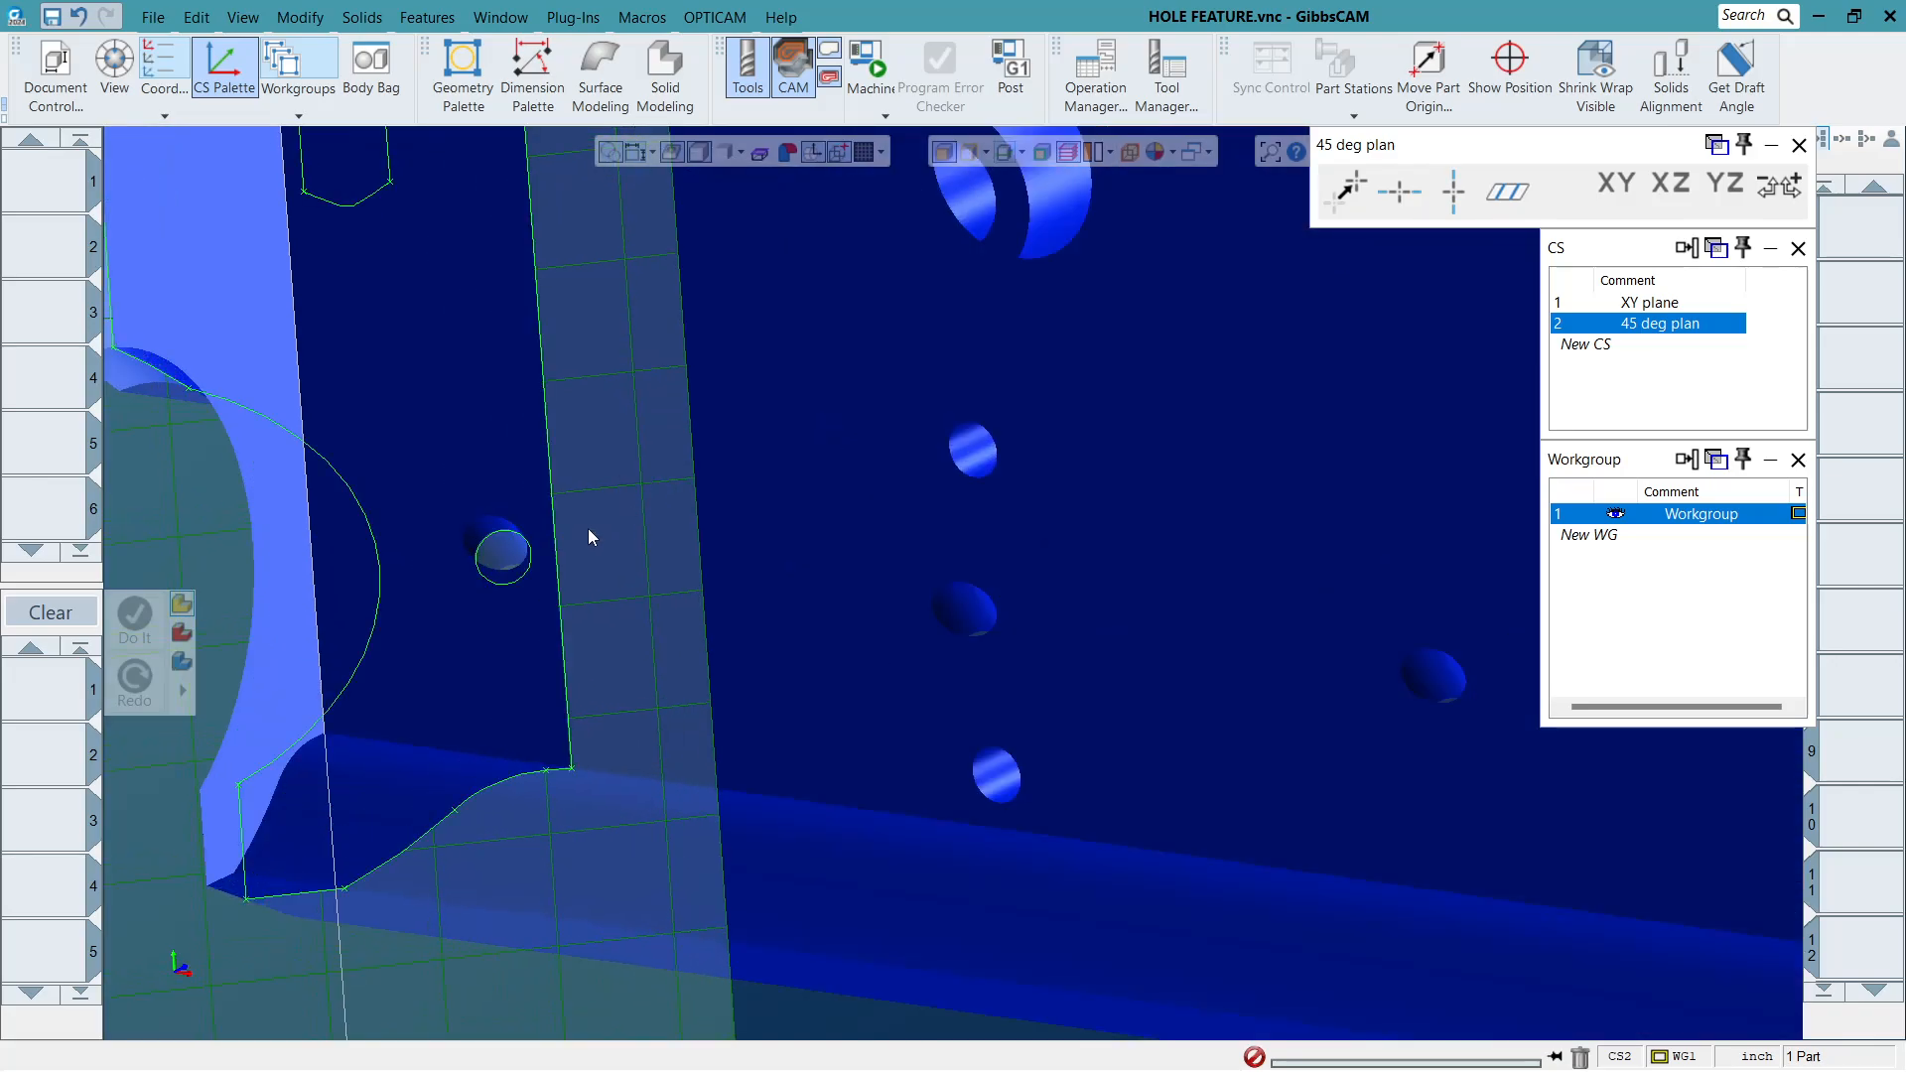
Extract the end hole's circular section profile as geometry and close the extraction settings.
right_click(527, 568)
left_click(568, 584)
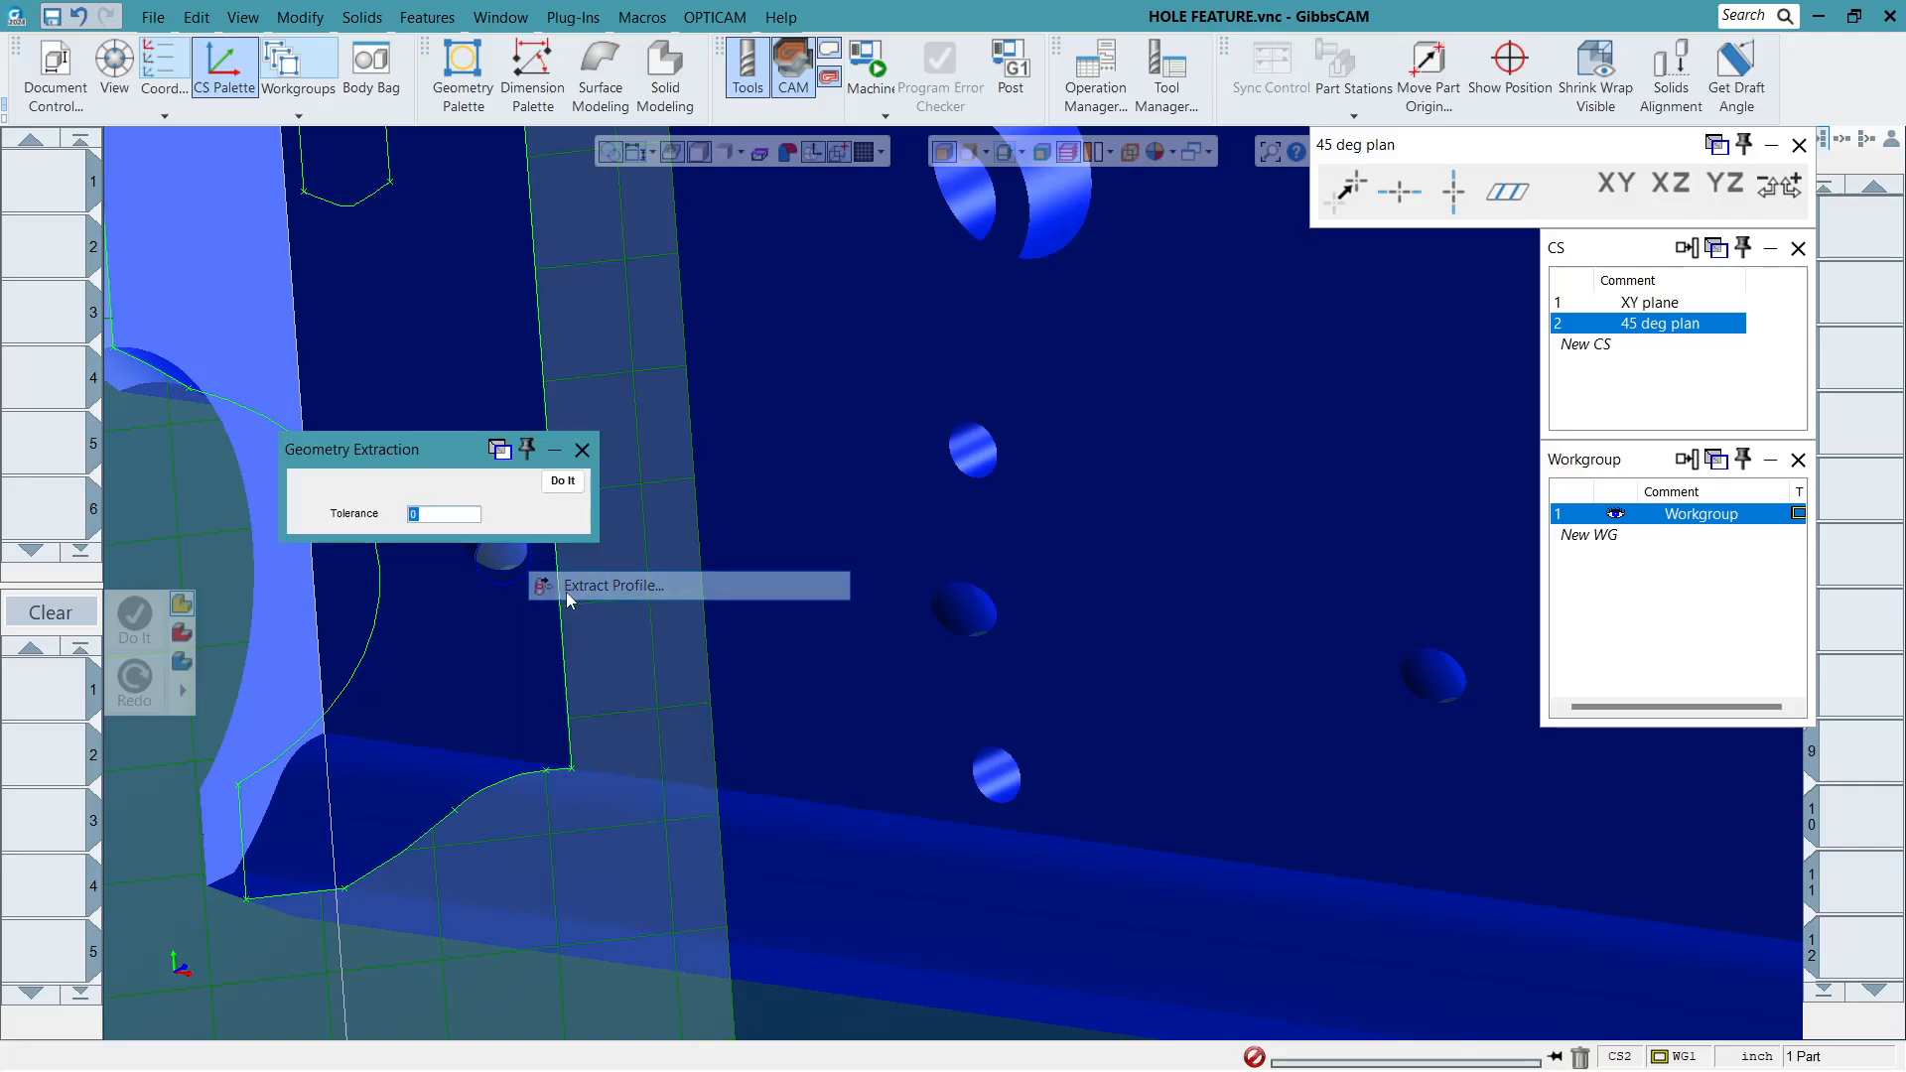
left_click(563, 482)
left_click(583, 449)
scroll(573, 562, "down", 3)
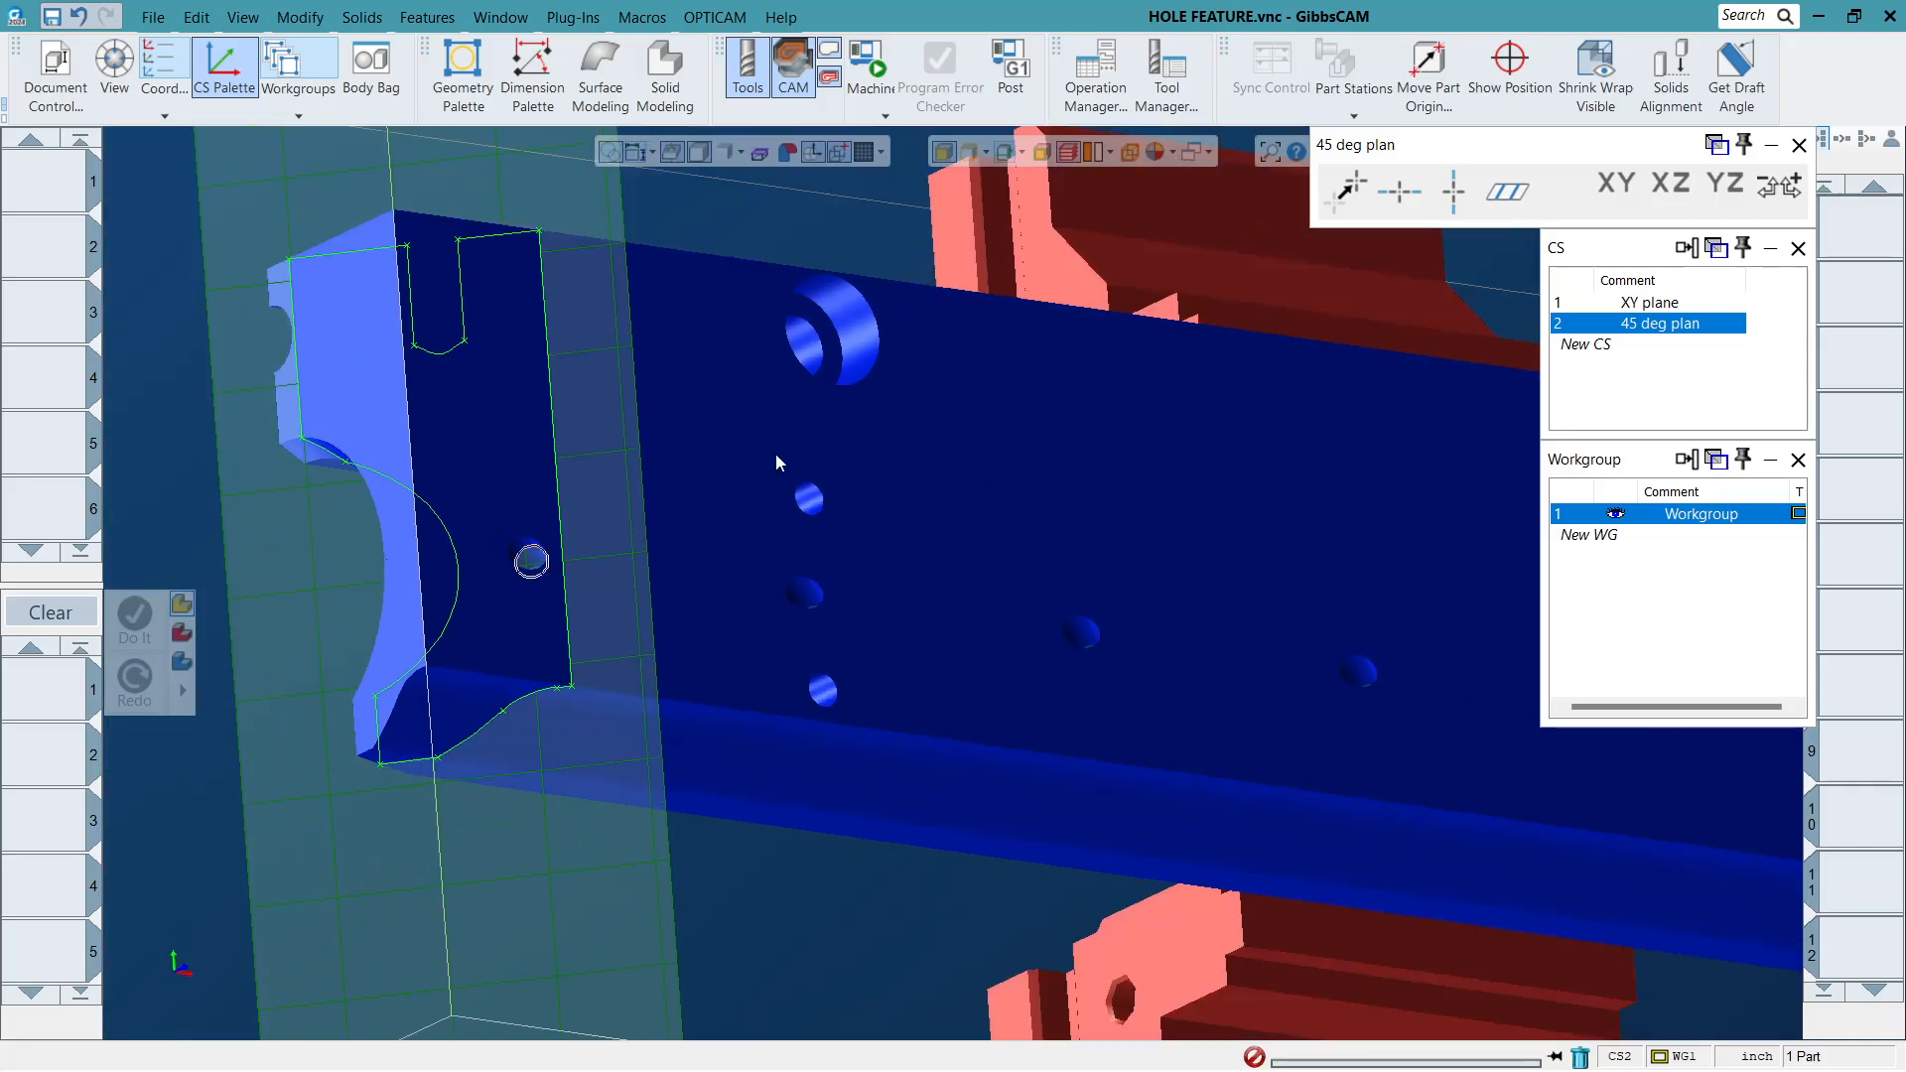
Turn off the profiler and examine the extracted circle against the end hole from several angles.
left_click(1002, 152)
scroll(715, 482, "down", 4)
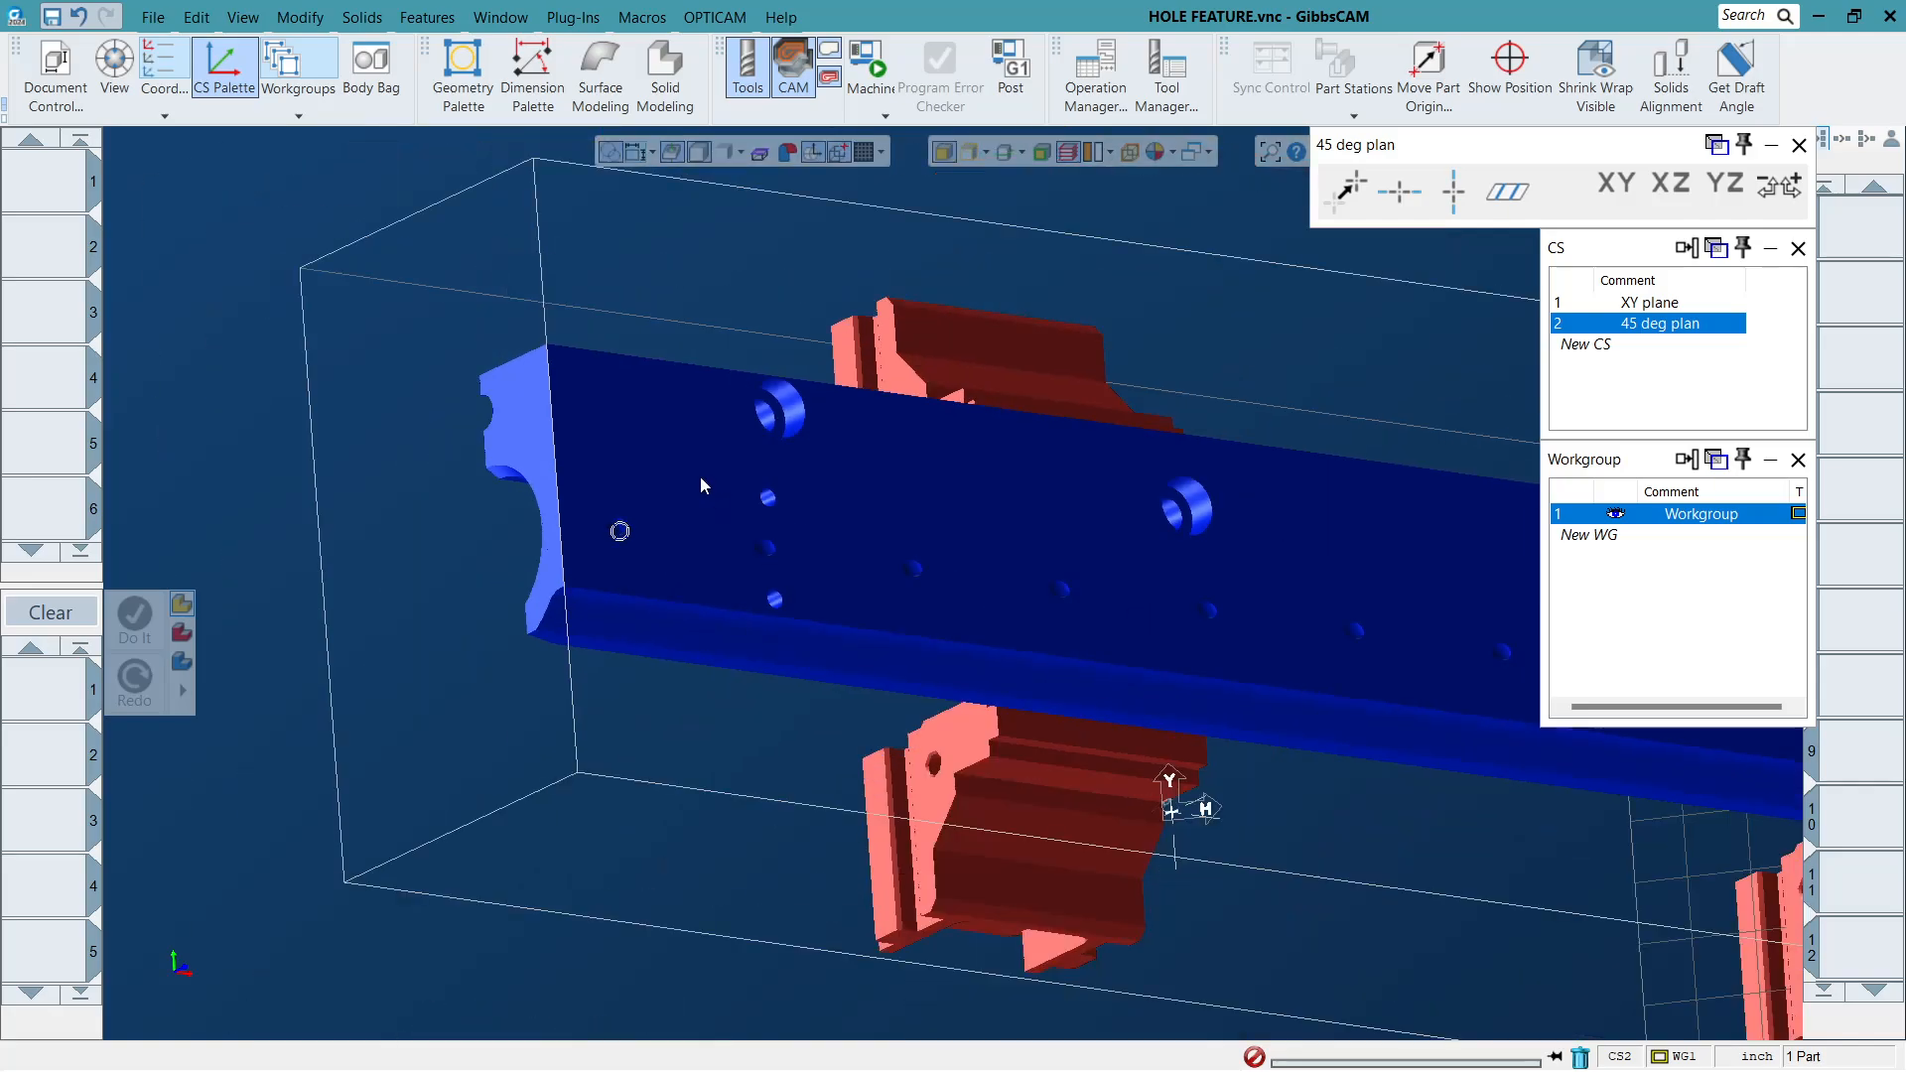
mouse_move(702, 482)
middle_mouse_down()
mouse_move(3, 360)
mouse_move(676, 465)
middle_mouse_up()
left_click_drag(426, 389, 883, 723)
middle_click_drag(764, 506, 629, 651)
scroll(734, 826, "down", 3)
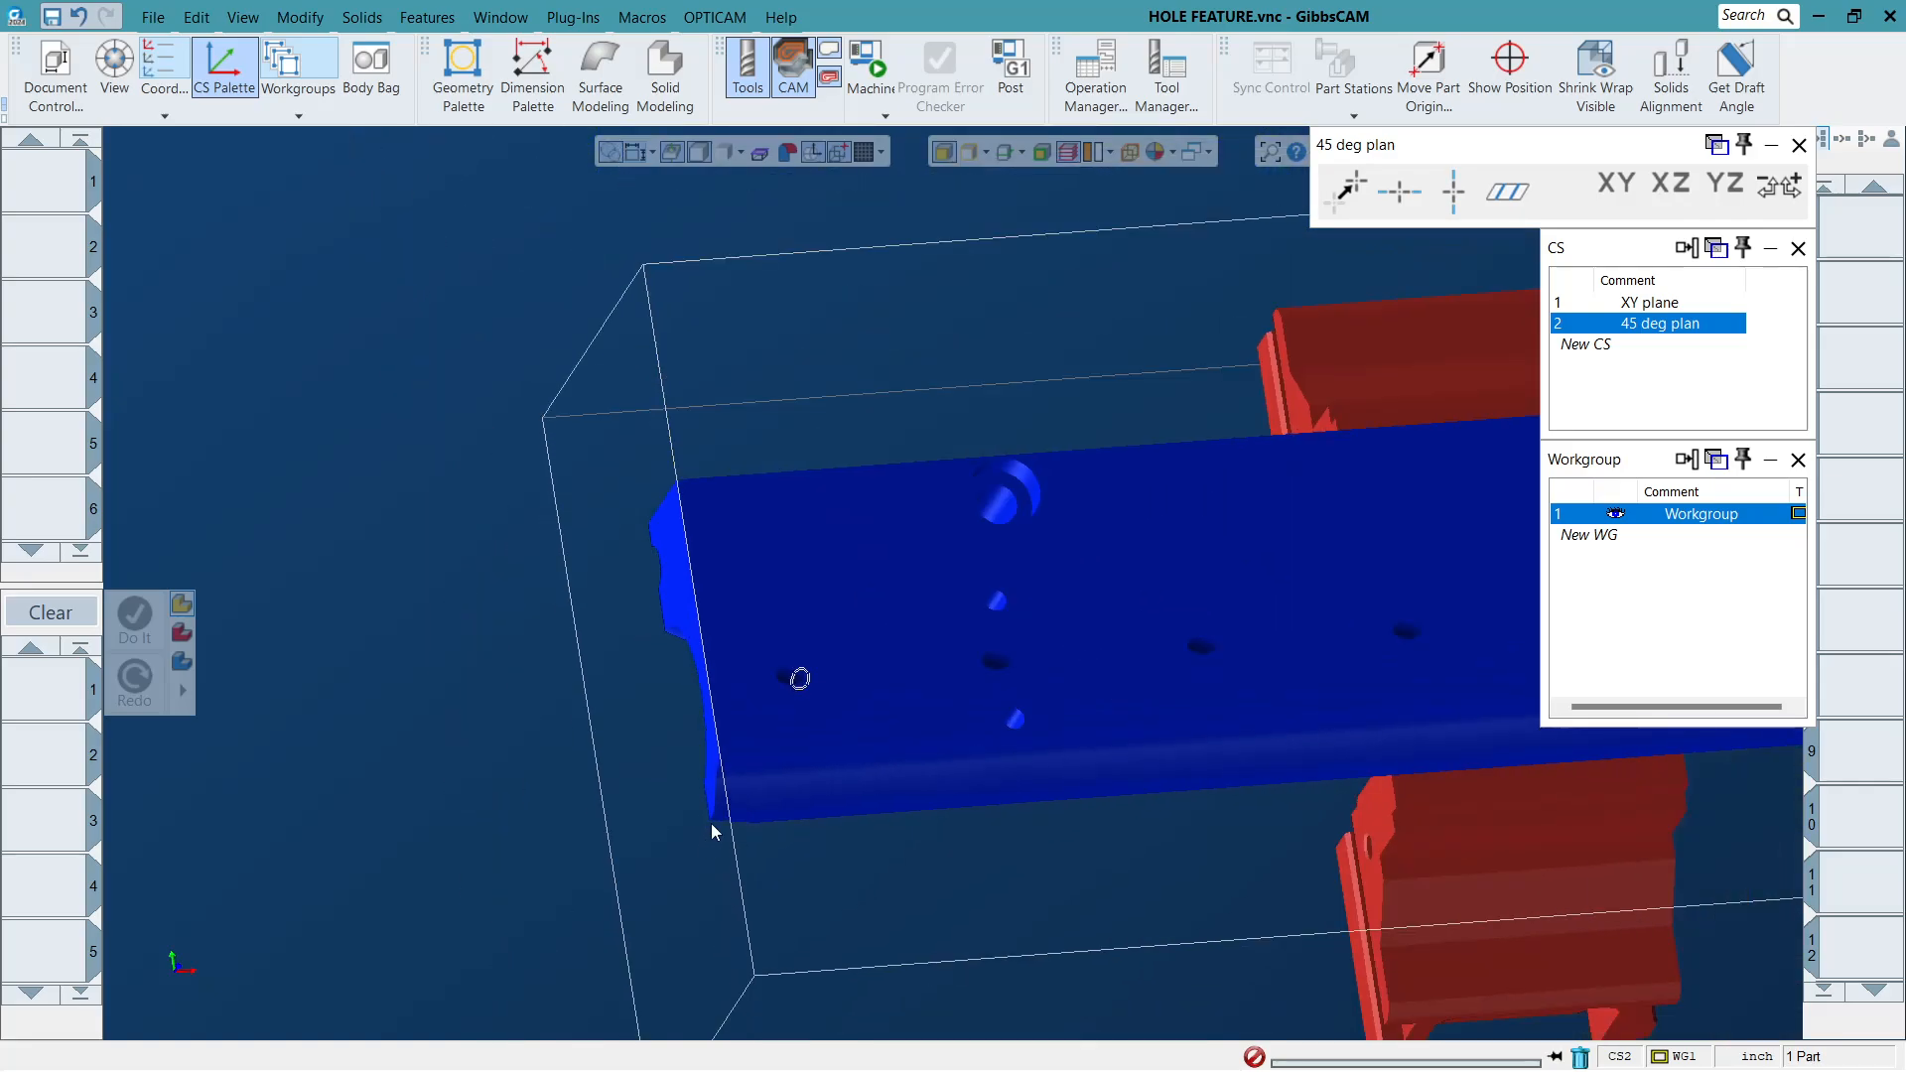
Highlight the rail's holed face, examine its hole pattern and the extracted circle from several angles, and clear the selection.
left_click(878, 658)
scroll(852, 674, "down", 4)
left_click_drag(539, 471, 1429, 799)
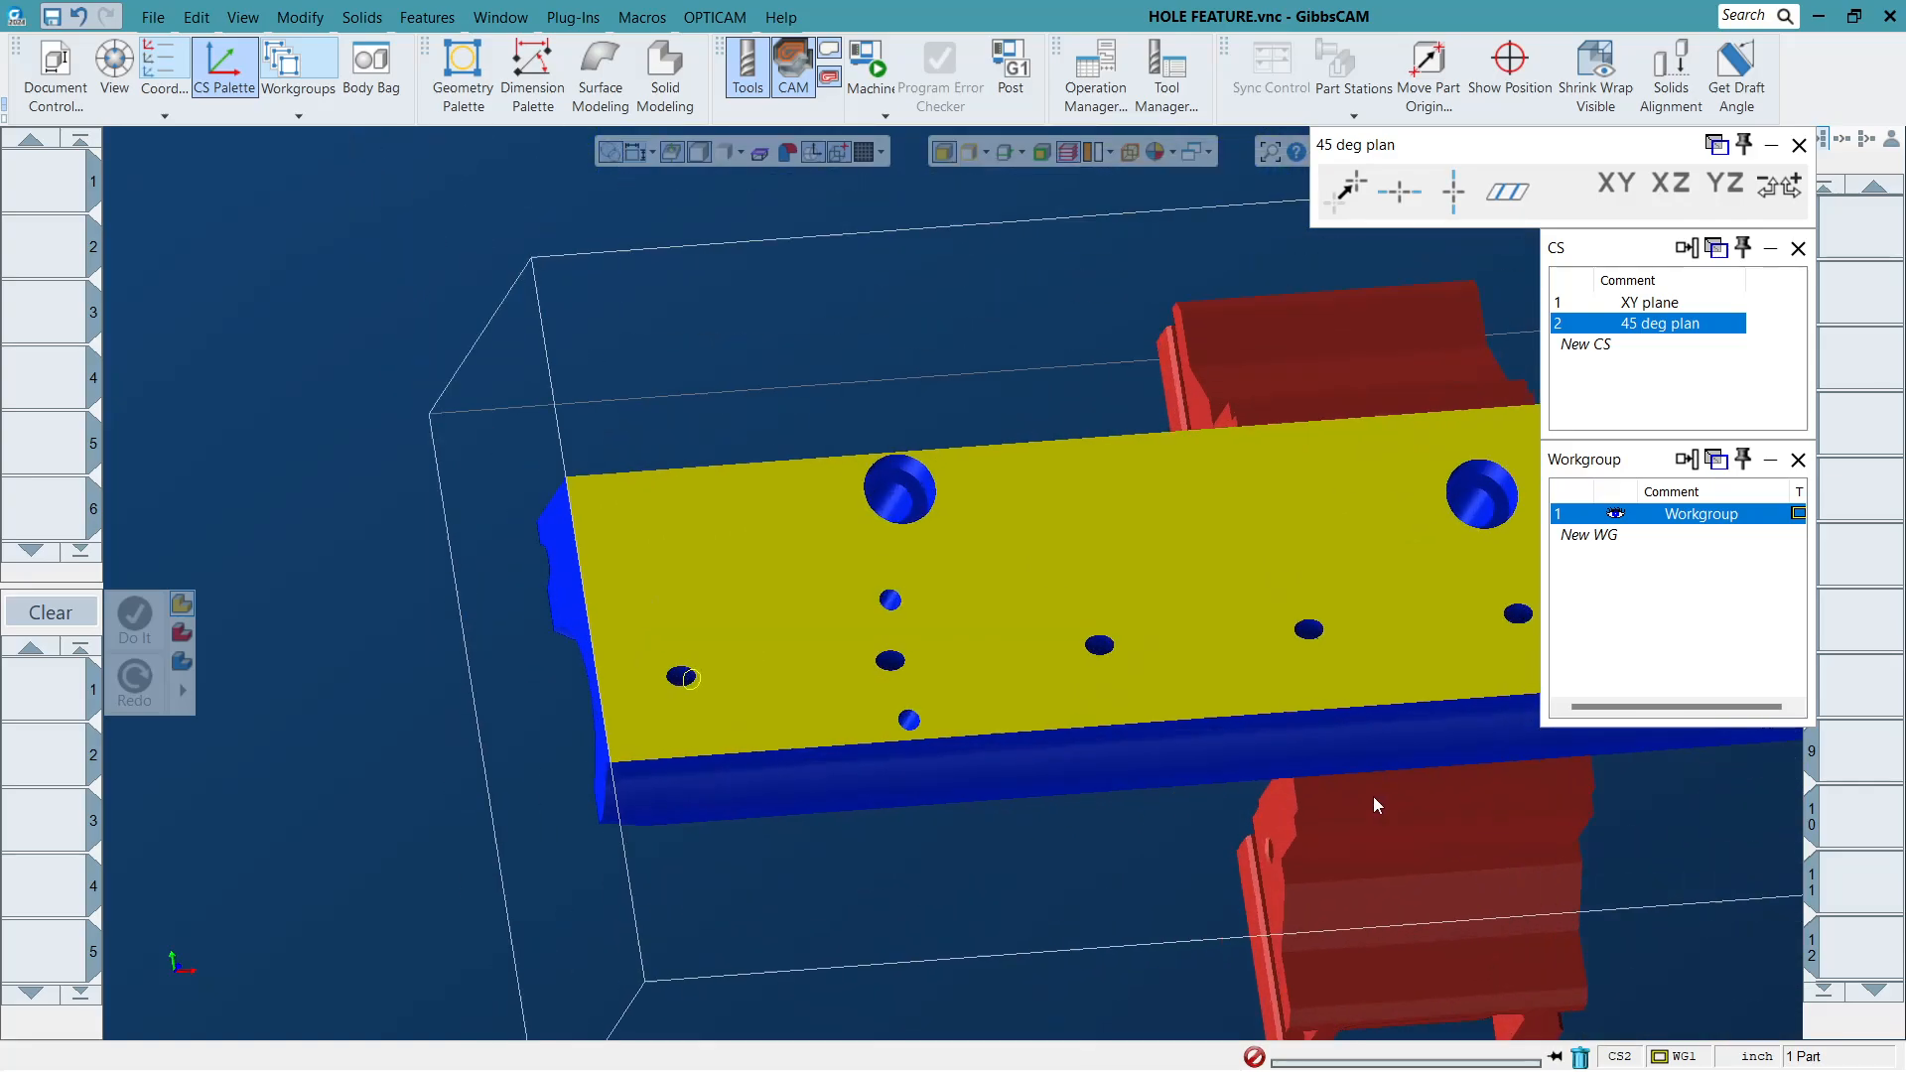
middle_click_drag(1377, 804, 800, 549)
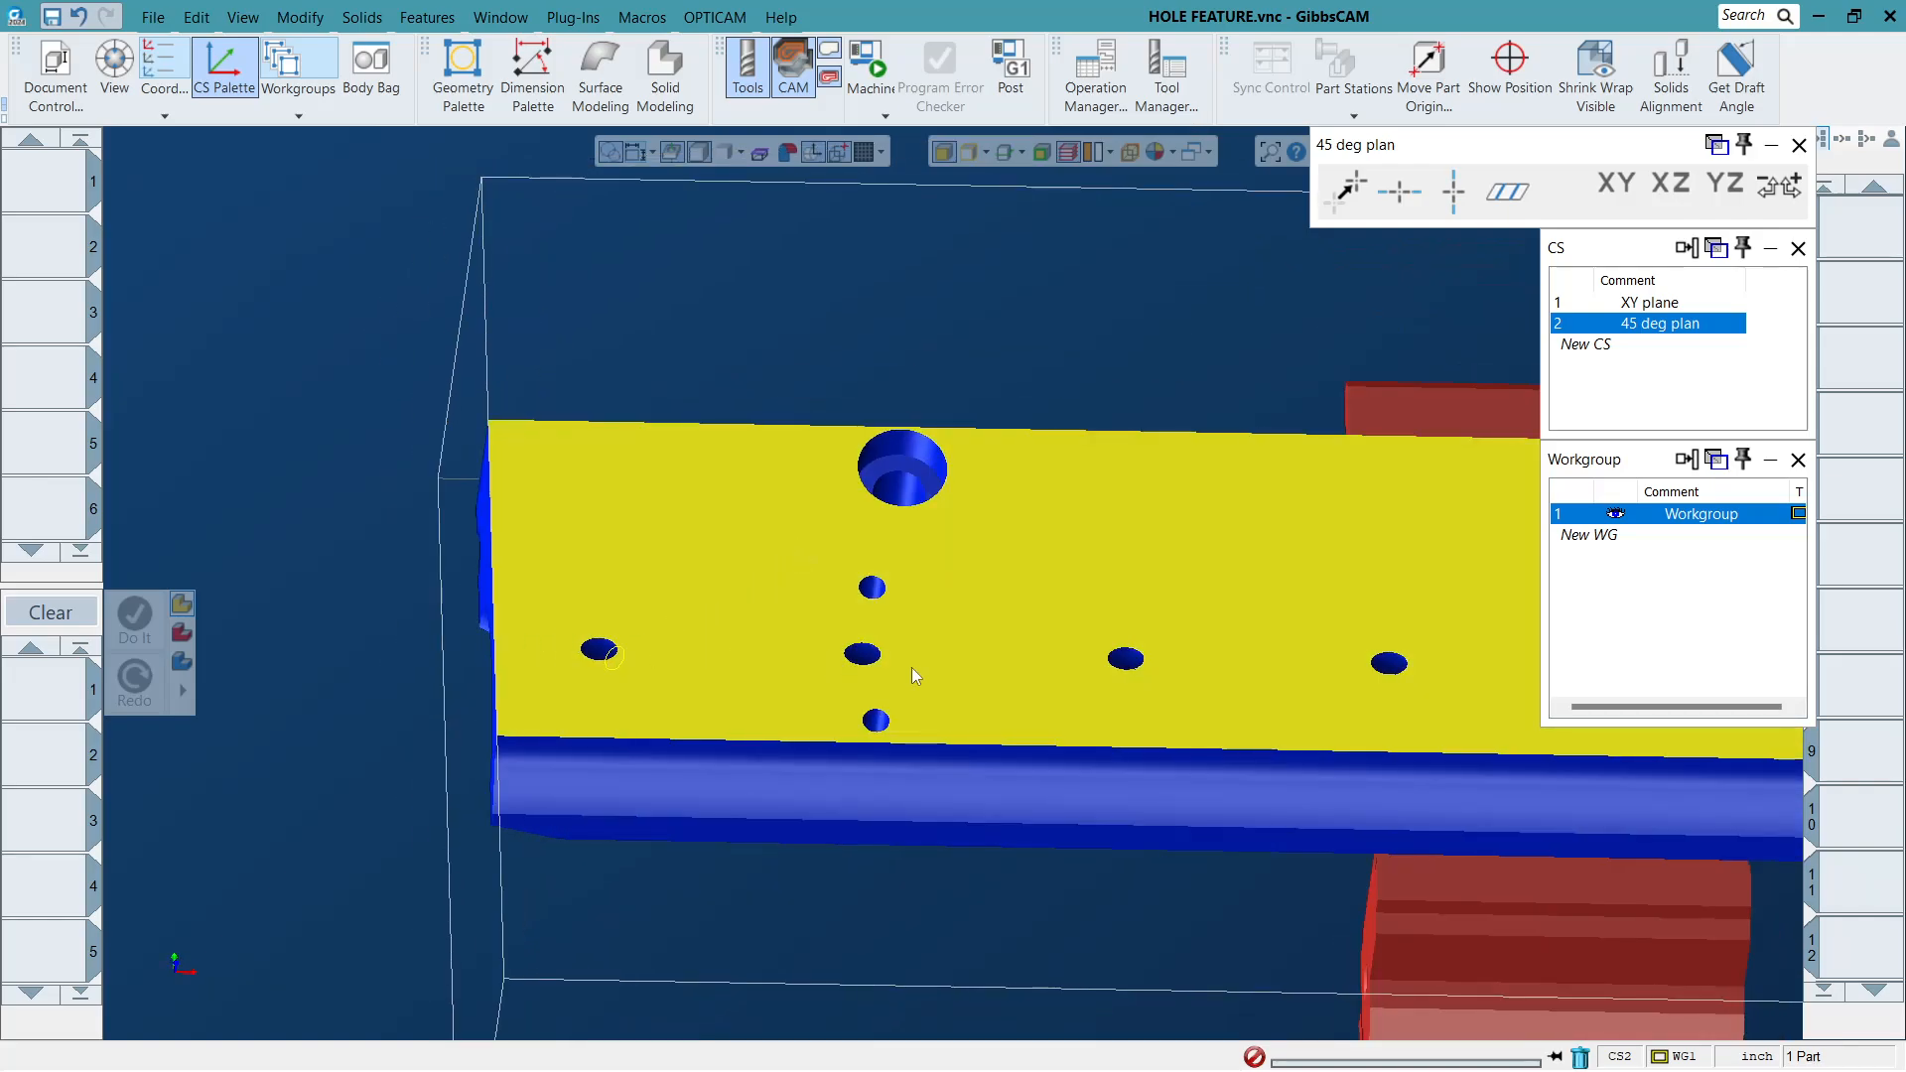
scroll(866, 671, "down", 4)
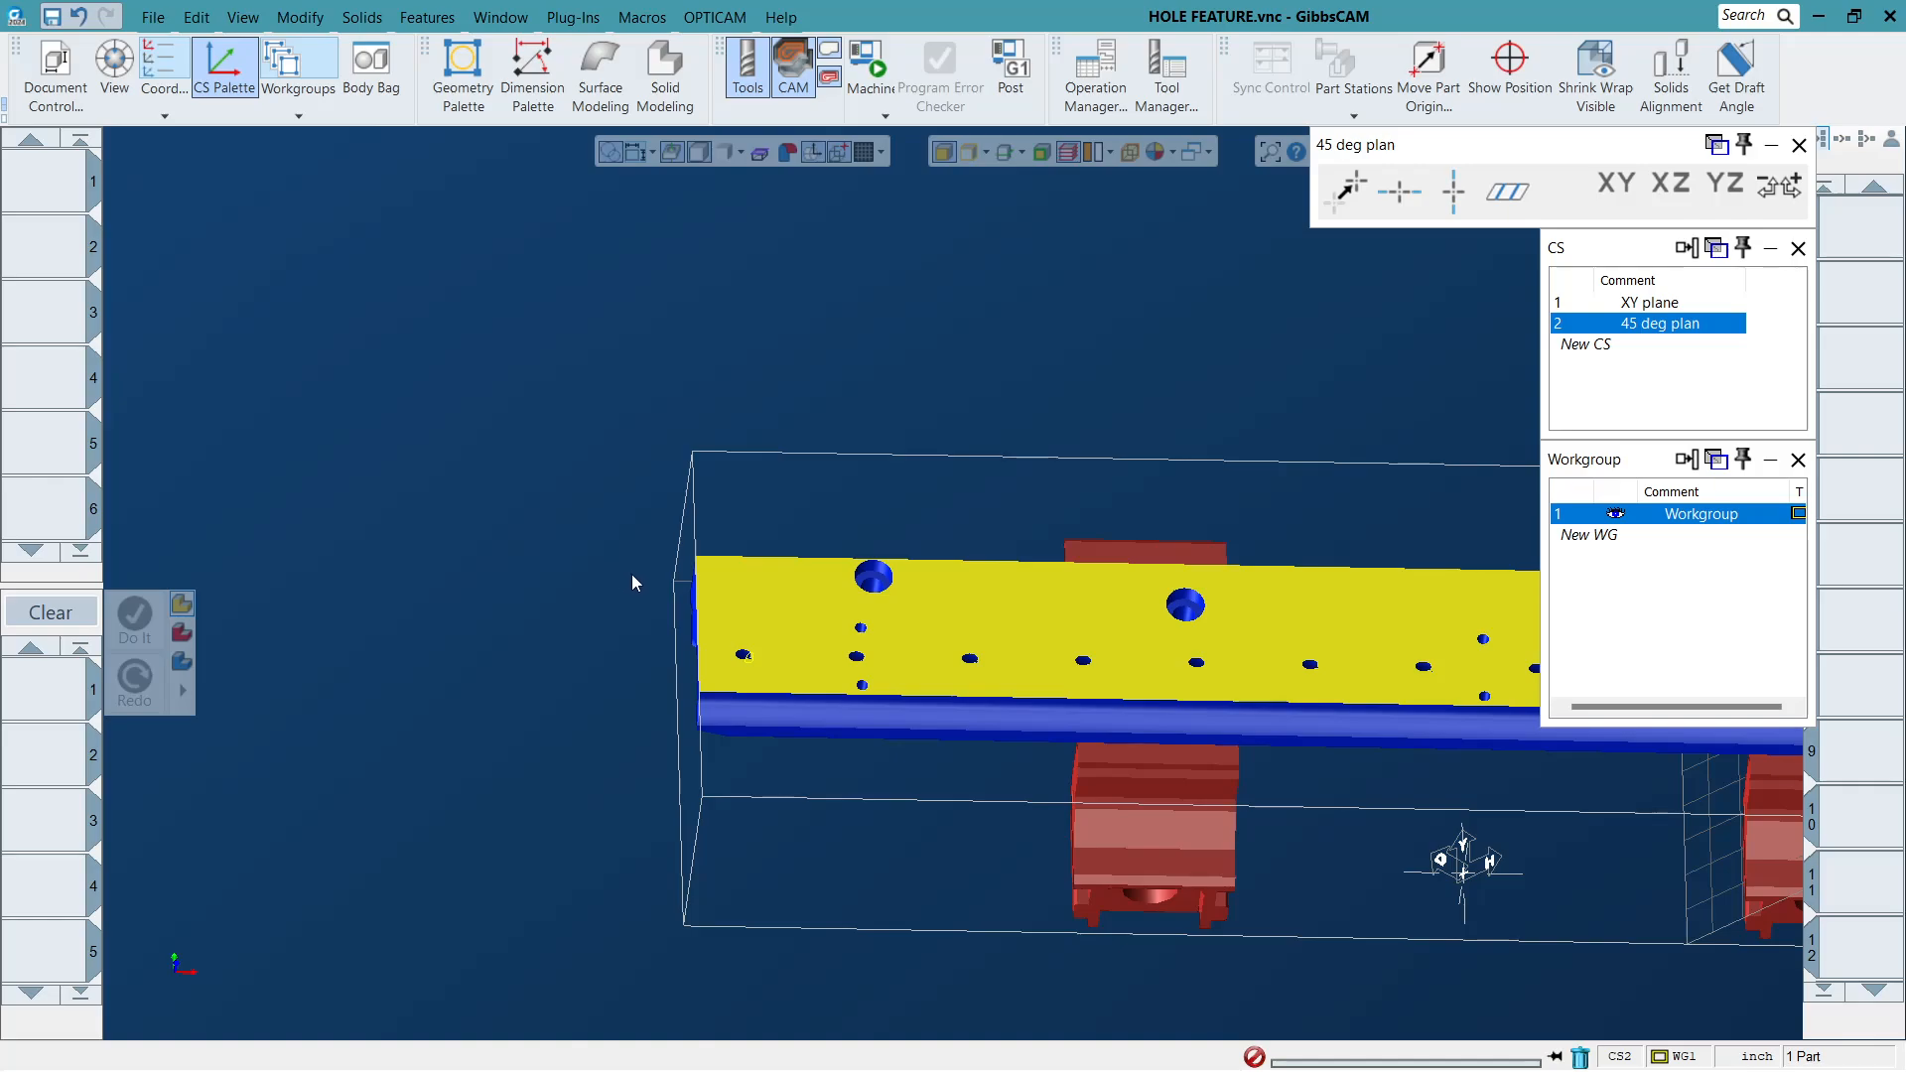
left_click_drag(596, 508, 1400, 846)
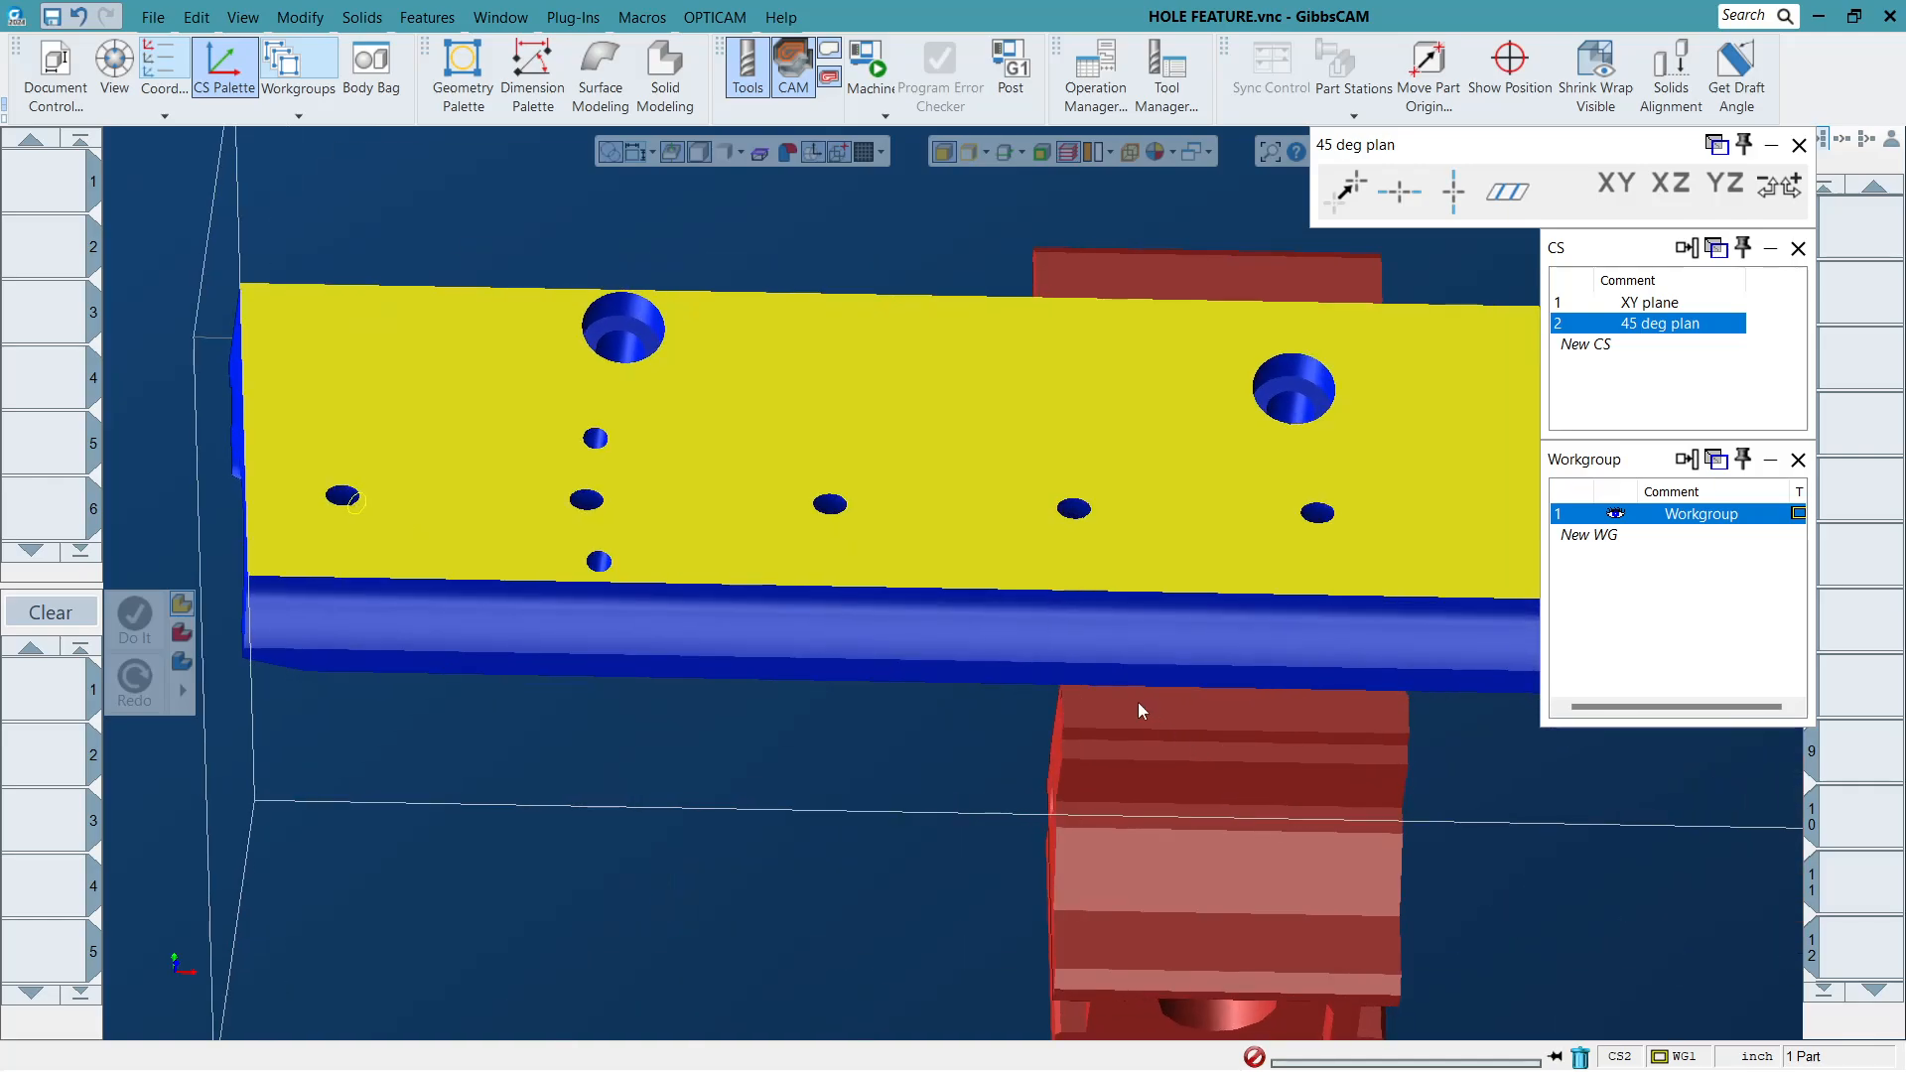
scroll(600, 669, "down", 5)
middle_click_drag(664, 759, 710, 650)
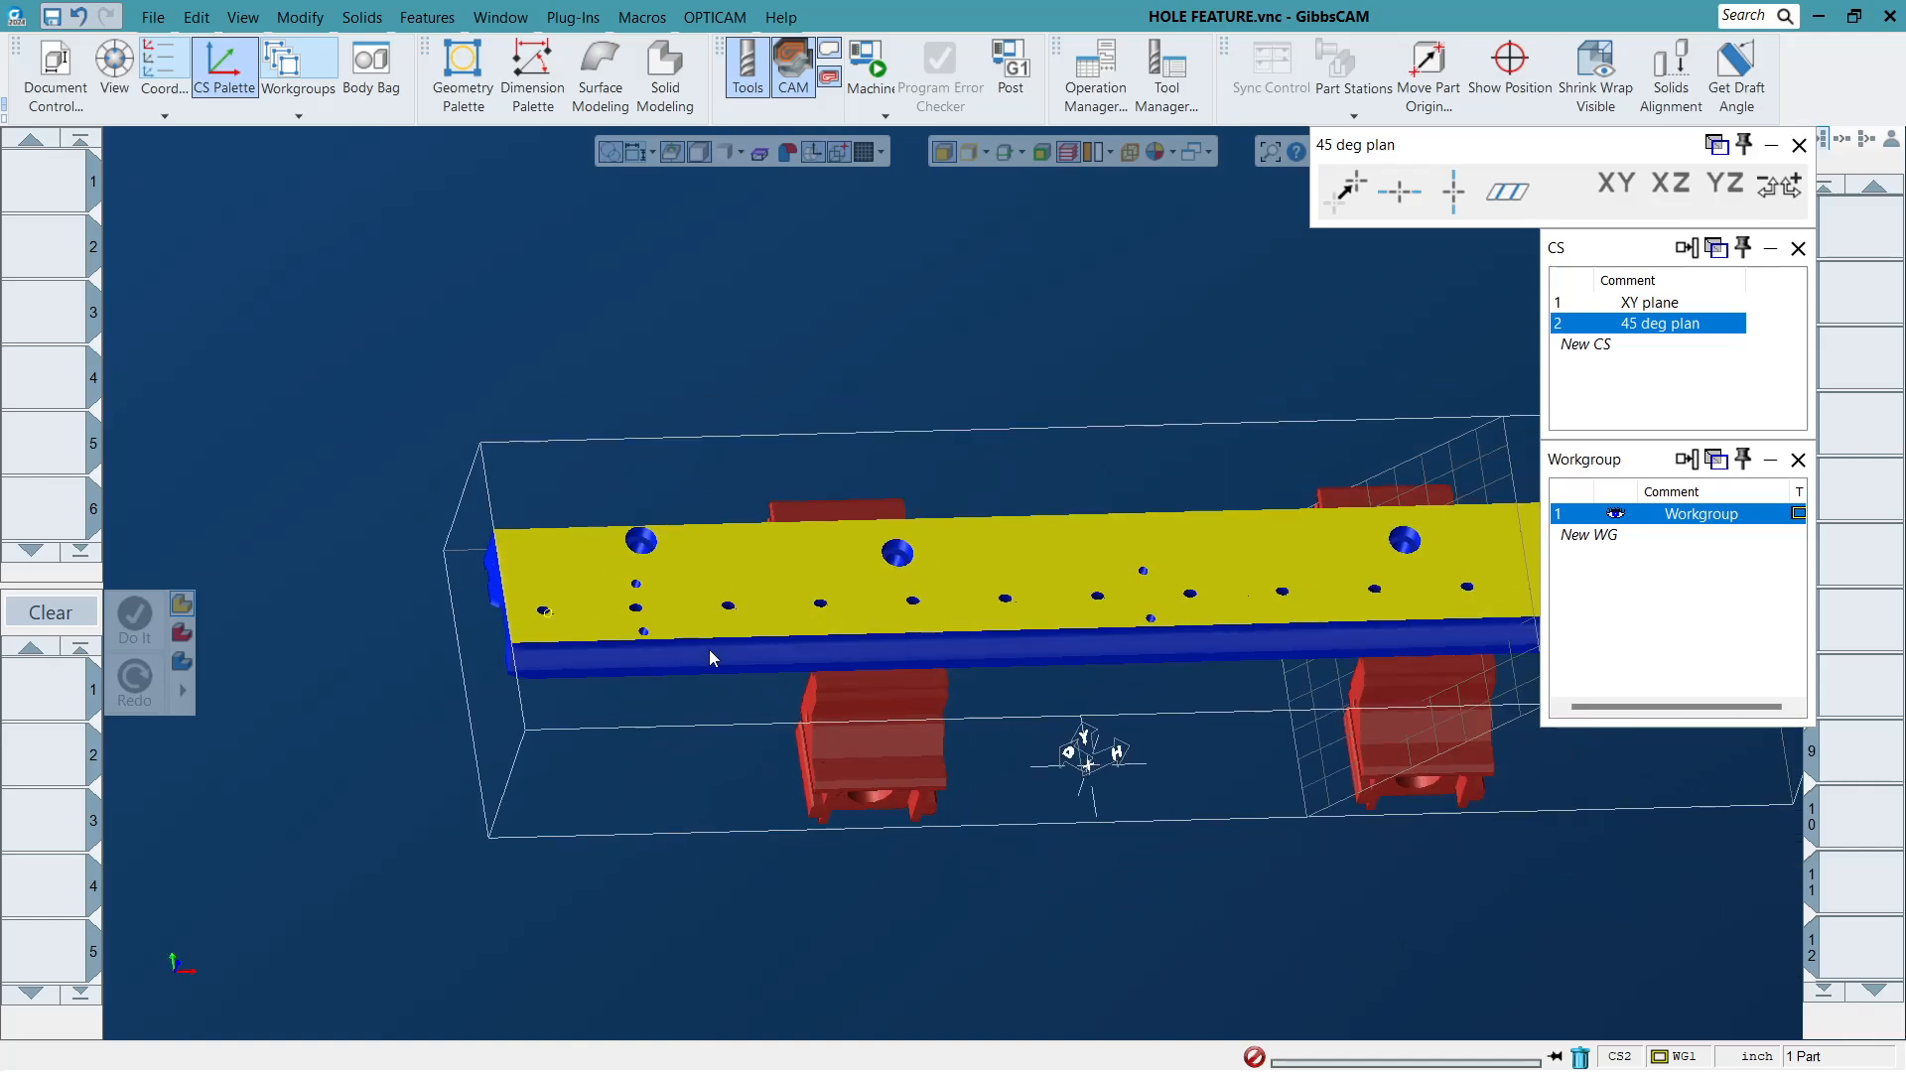
left_click(625, 503)
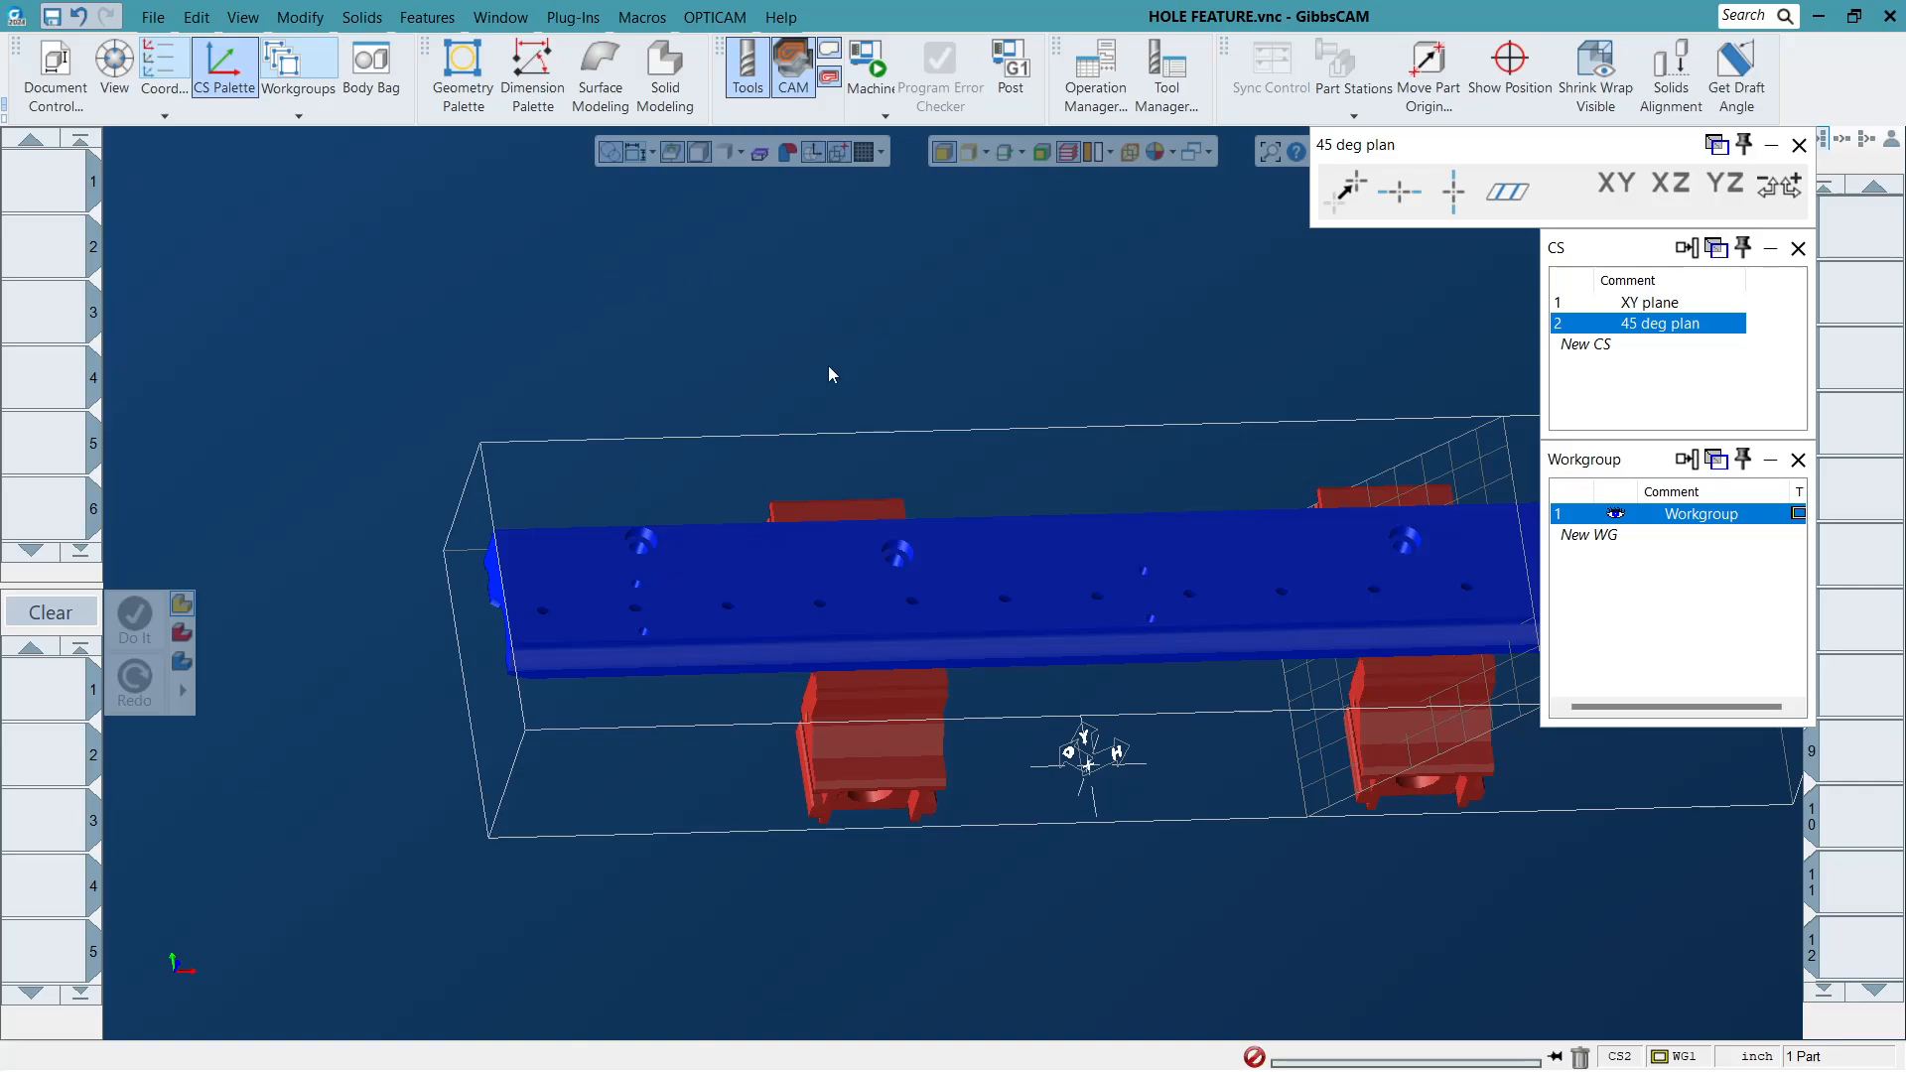
Delete the 45 deg plan coordinate system, leaving the XY plane active.
scroll(762, 362, "down", 2)
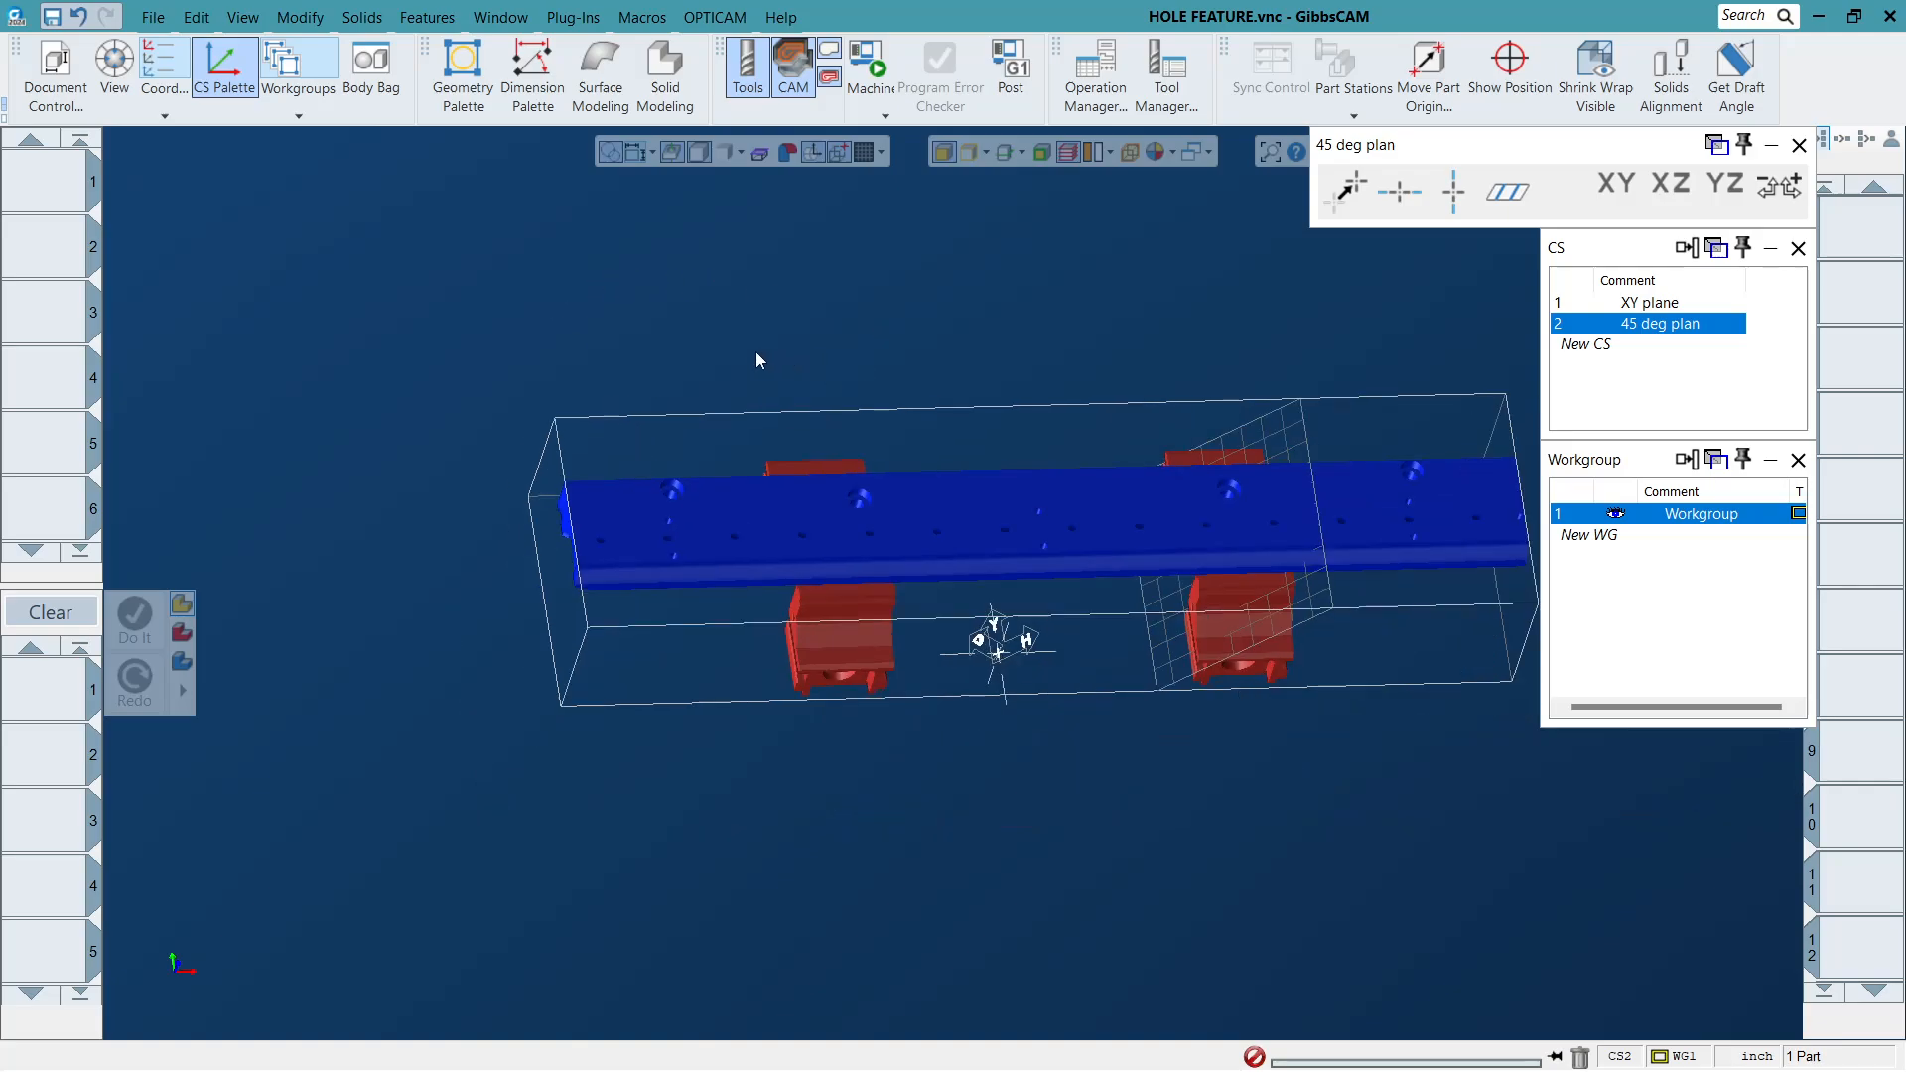
left_click(1652, 302)
left_click(1652, 325)
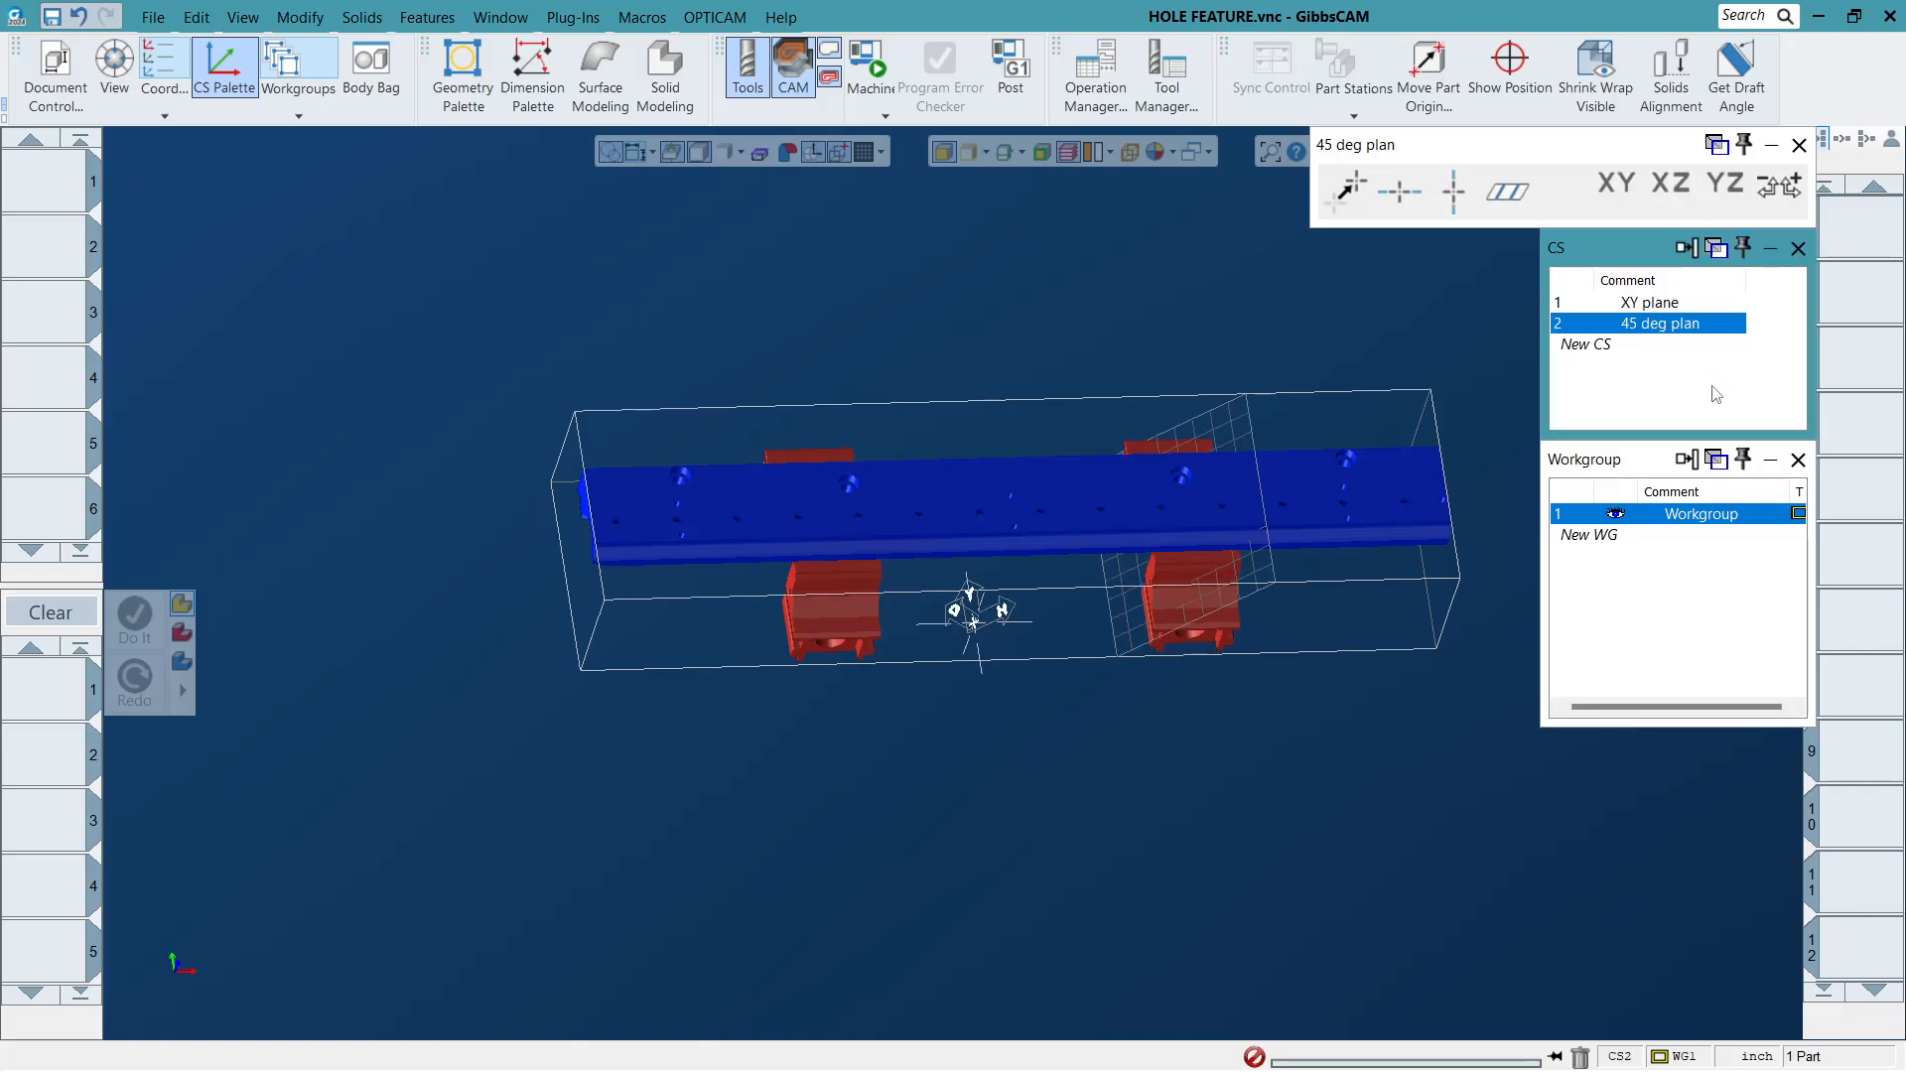
key("Delete")
left_click(663, 354)
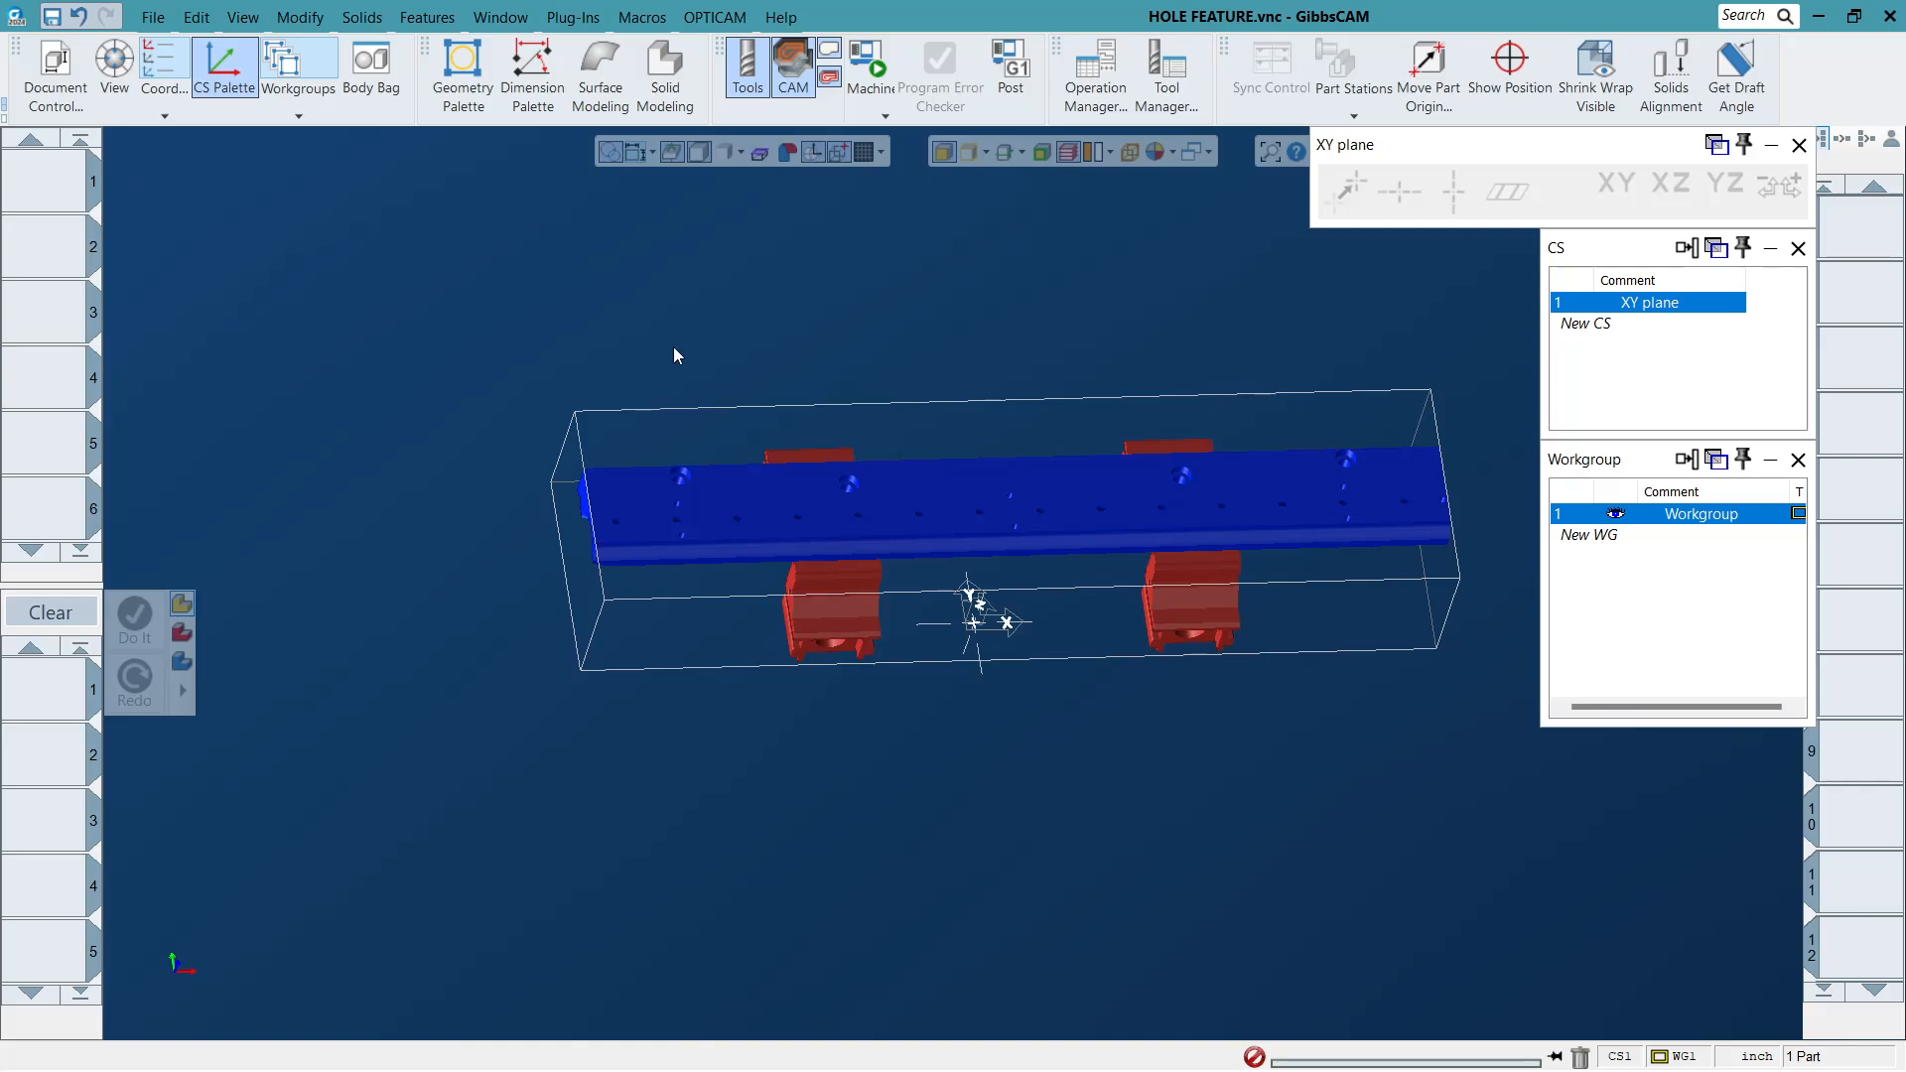
Move the four red clamp bodies beneath the rail into the Body Bag and shrink-wrap the stock to the visible rail.
left_click_drag(435, 354, 1135, 709)
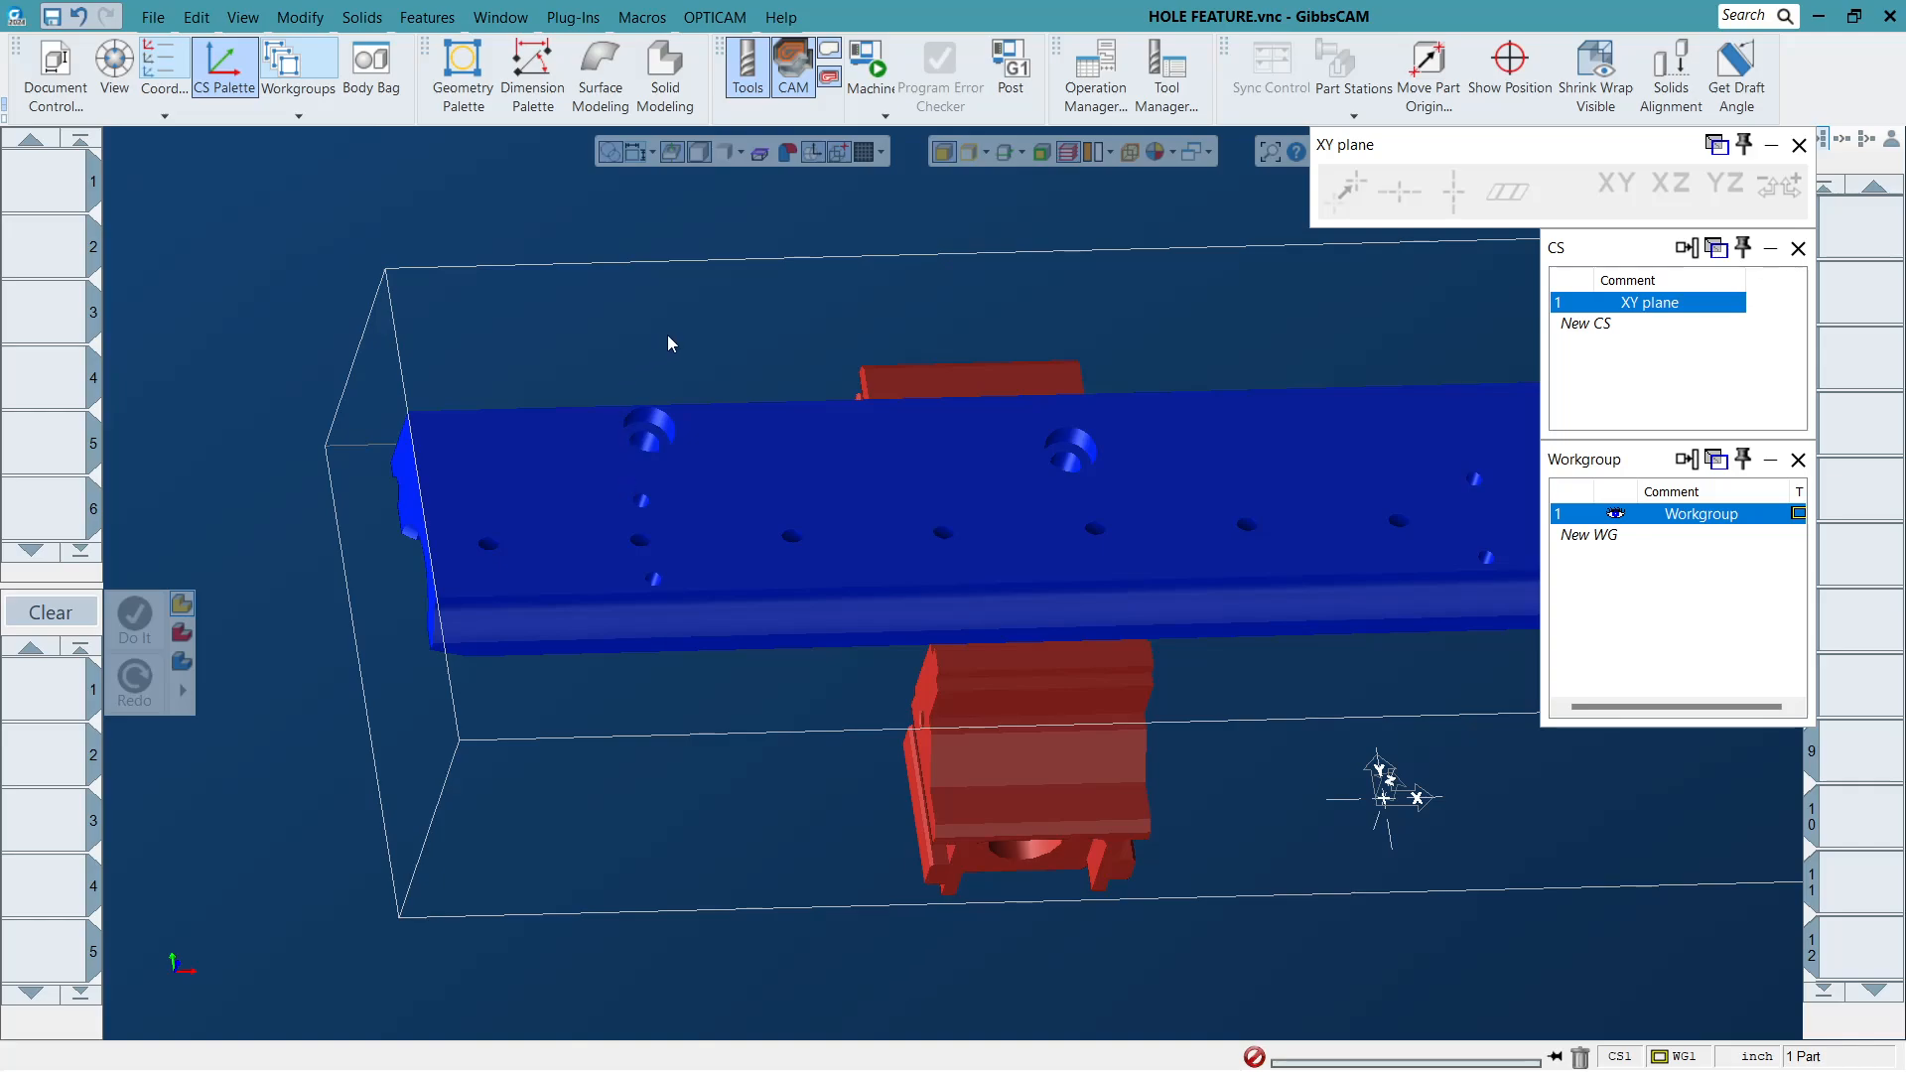
scroll(557, 349, "down", 5)
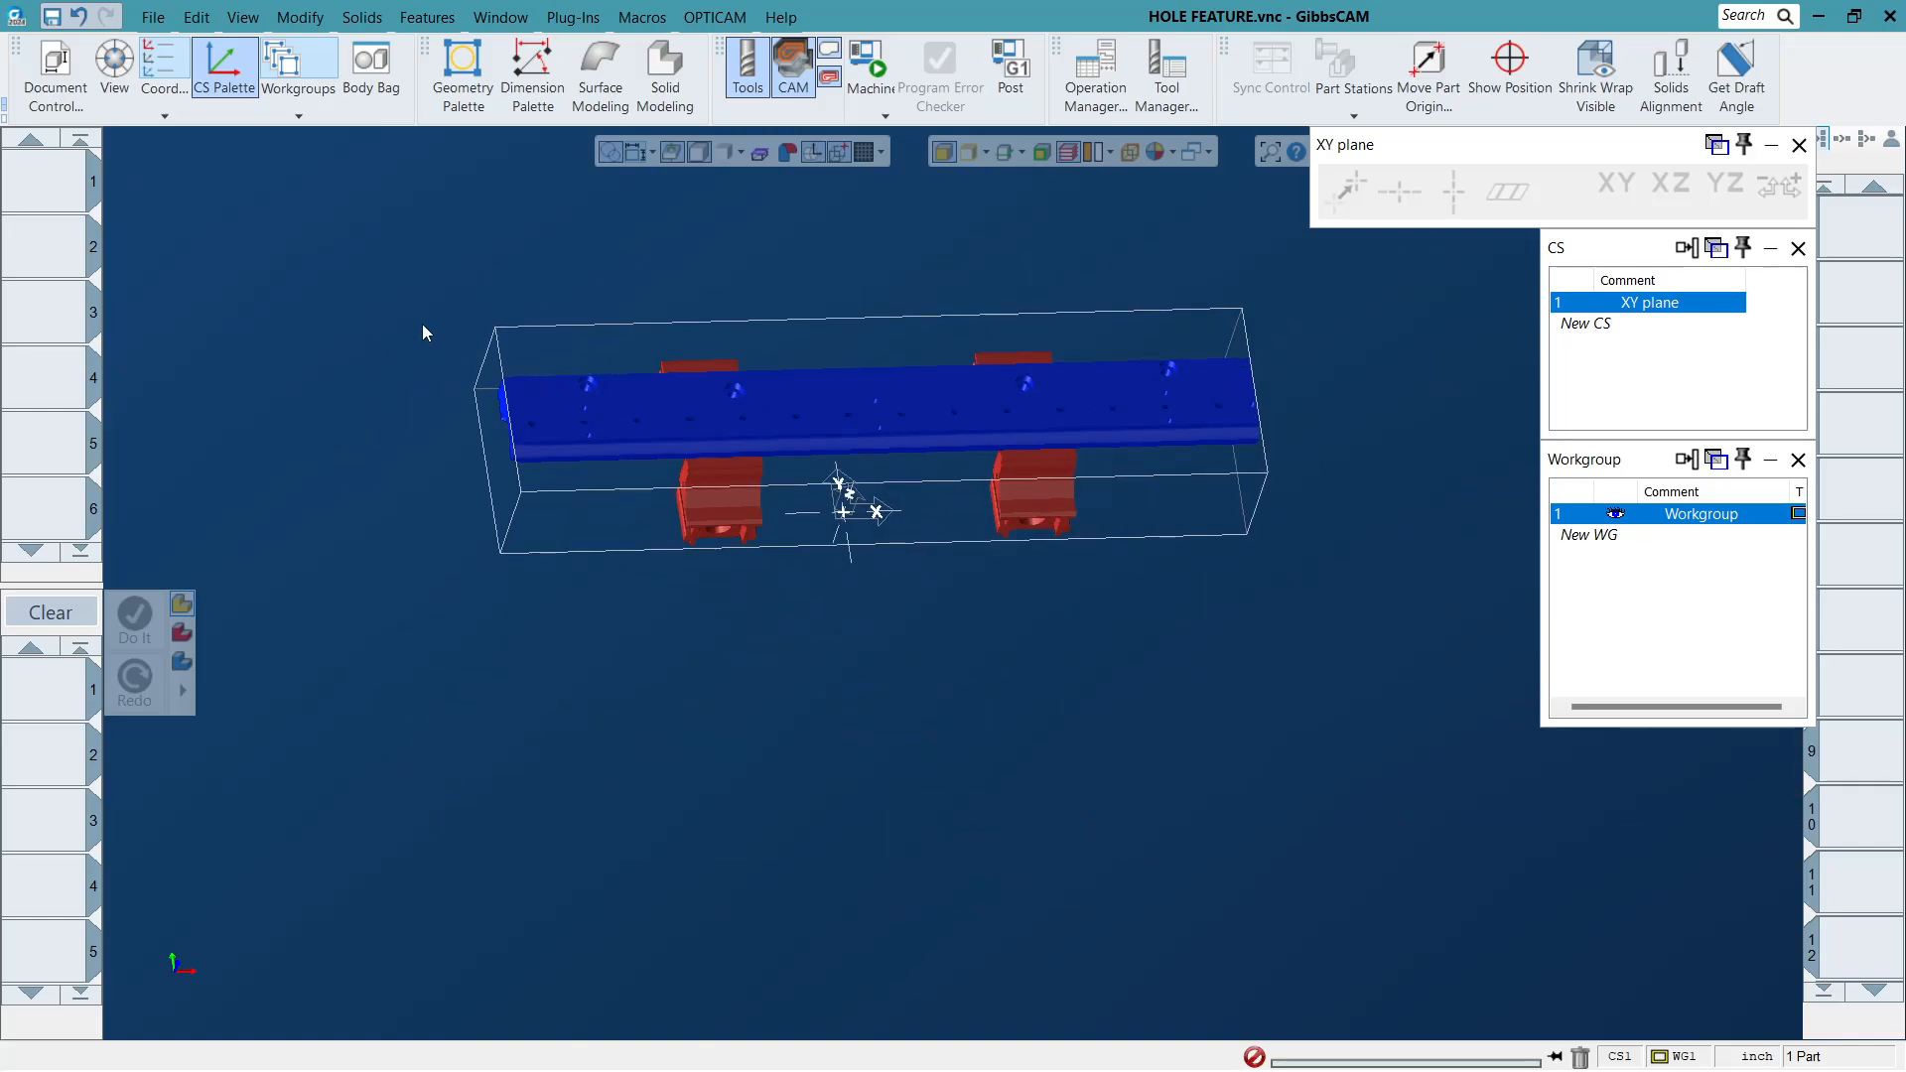
left_click_drag(360, 209, 1231, 427)
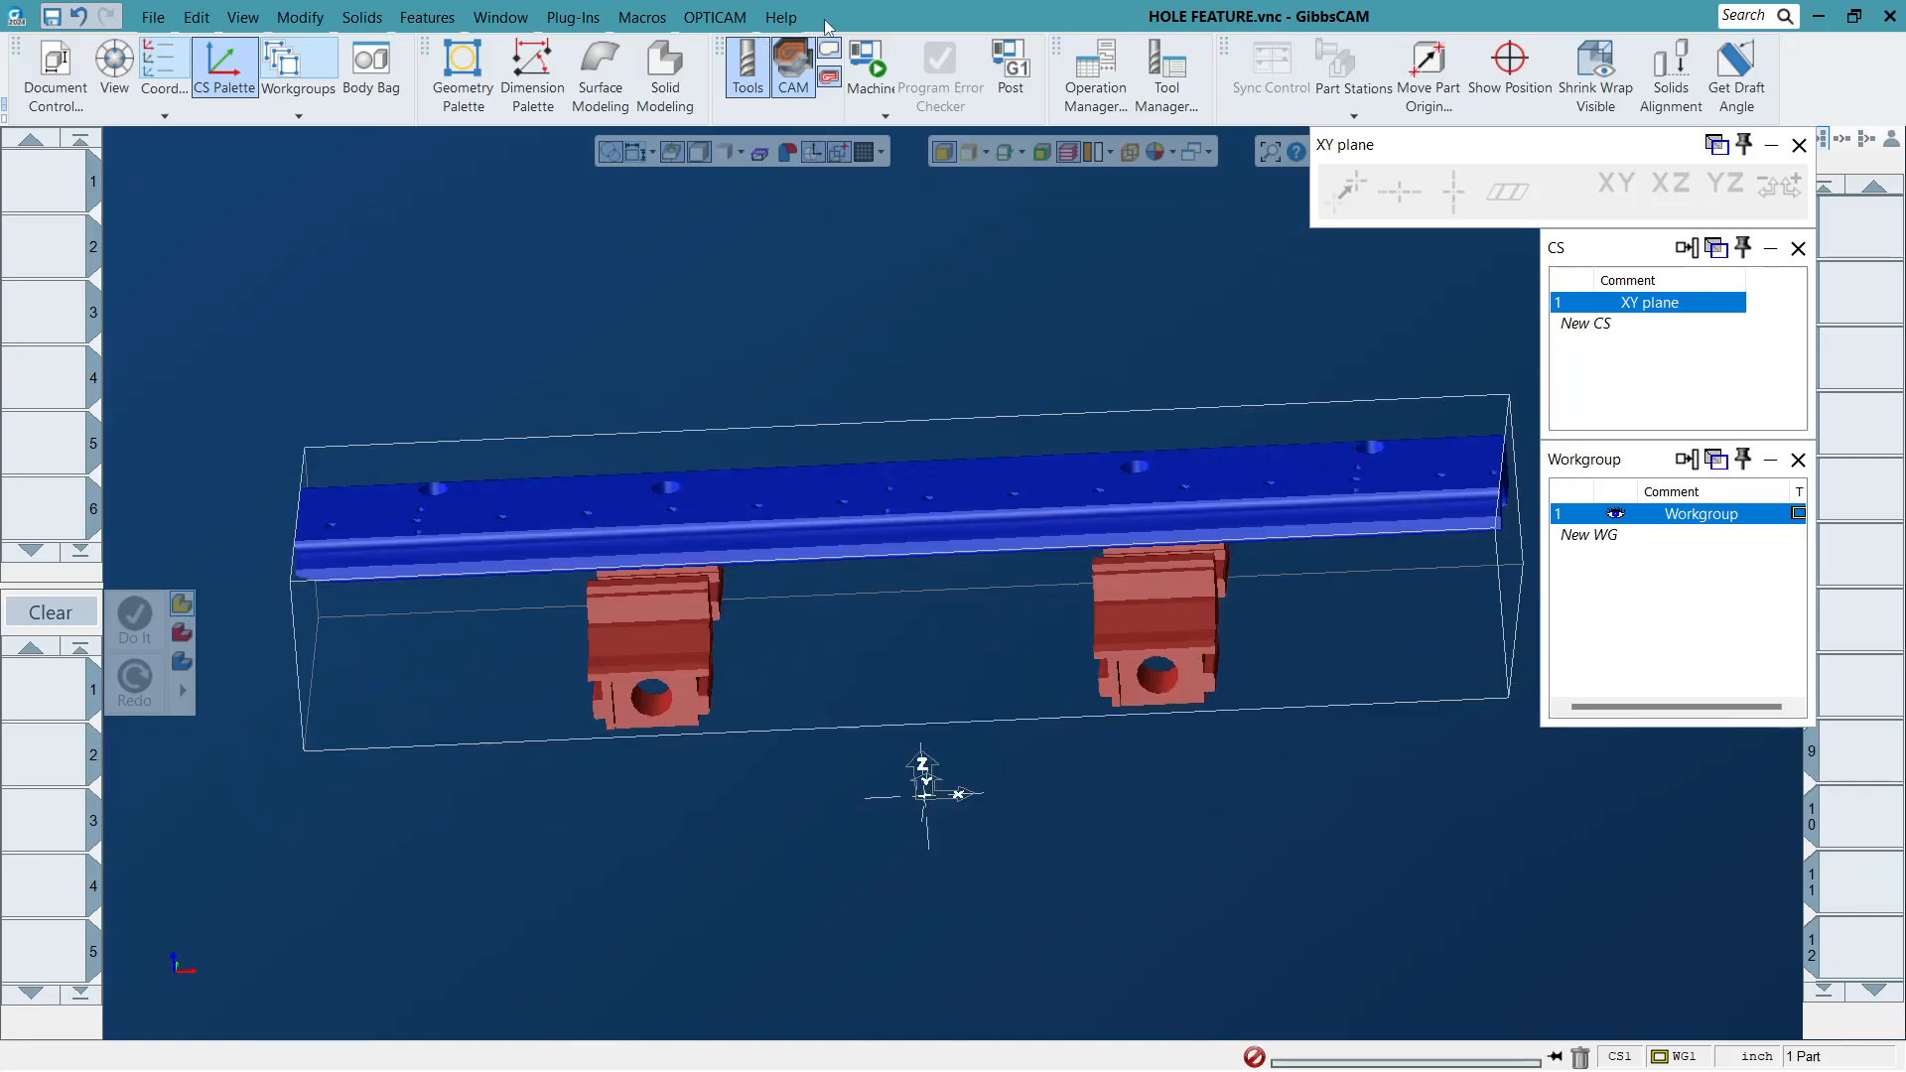
double_click(706, 656)
double_click(1204, 595)
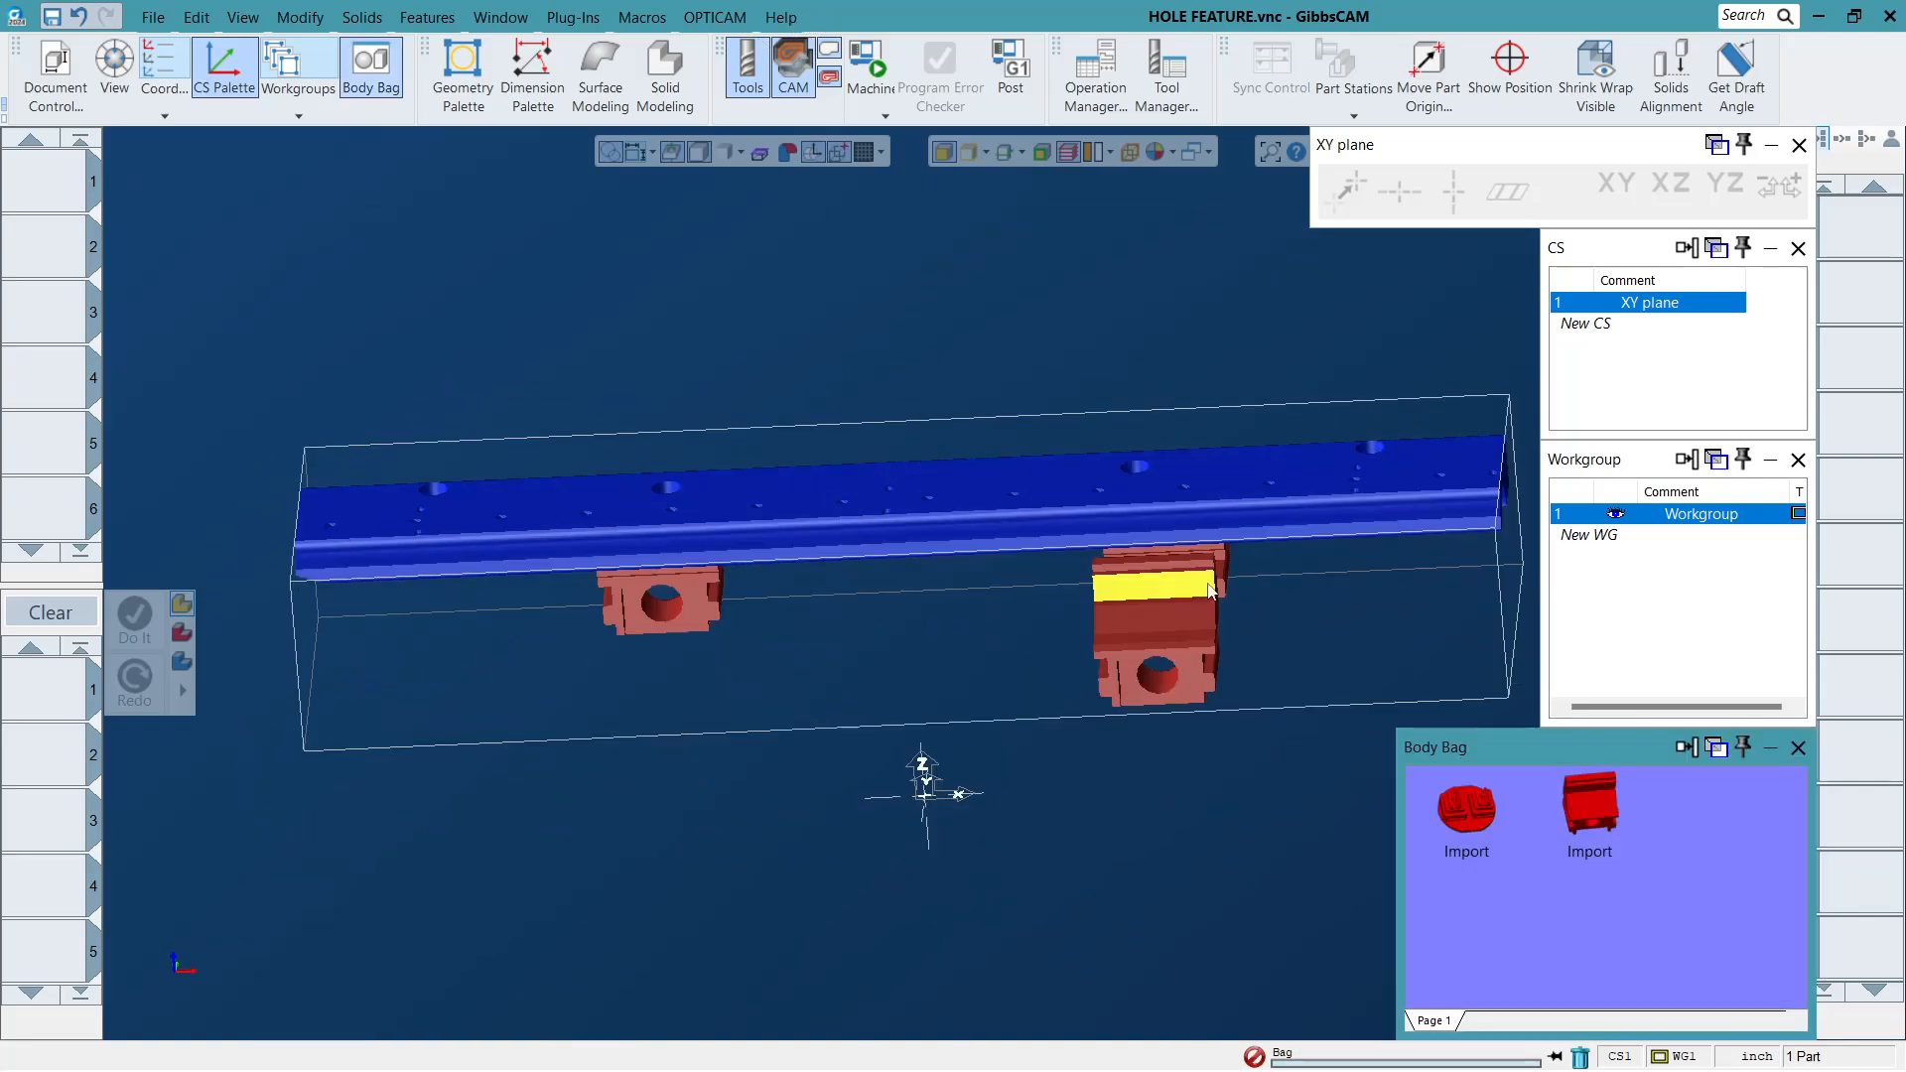
double_click(1212, 584)
double_click(709, 606)
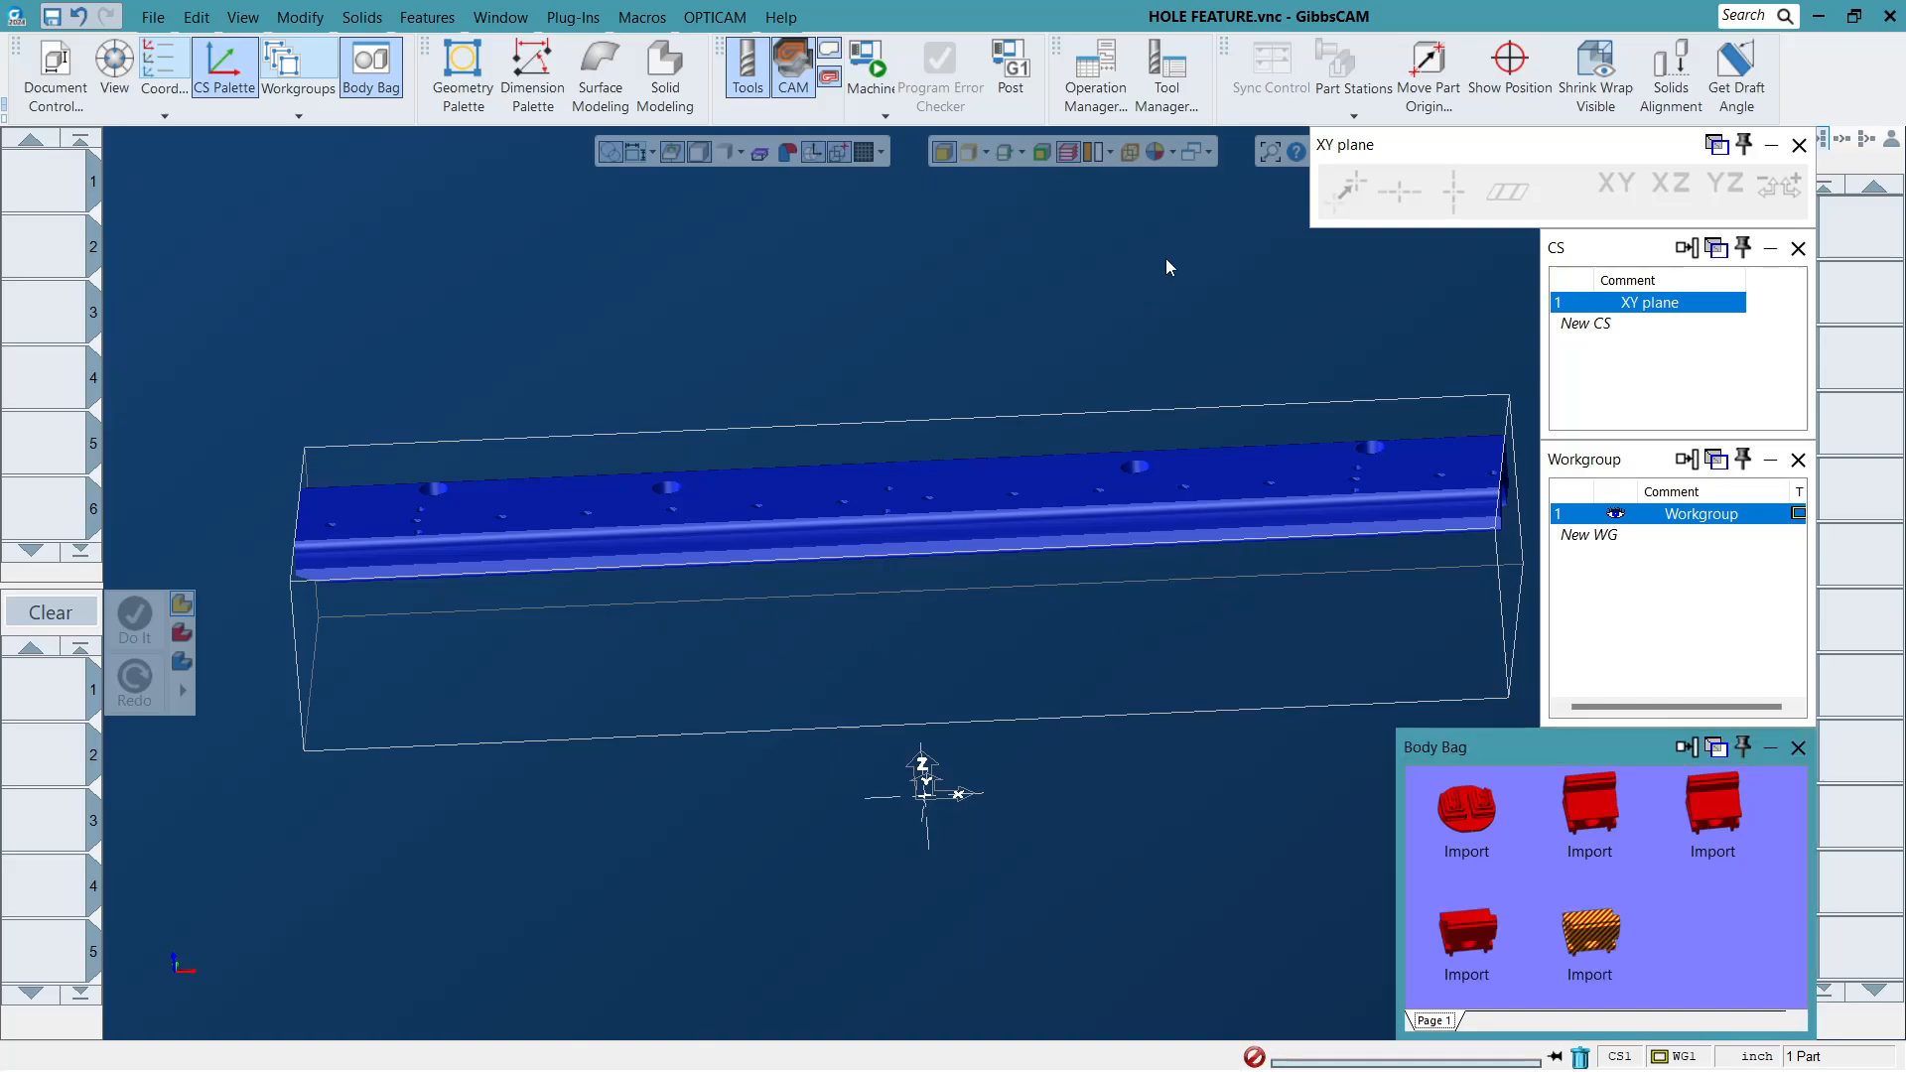
left_click(1627, 87)
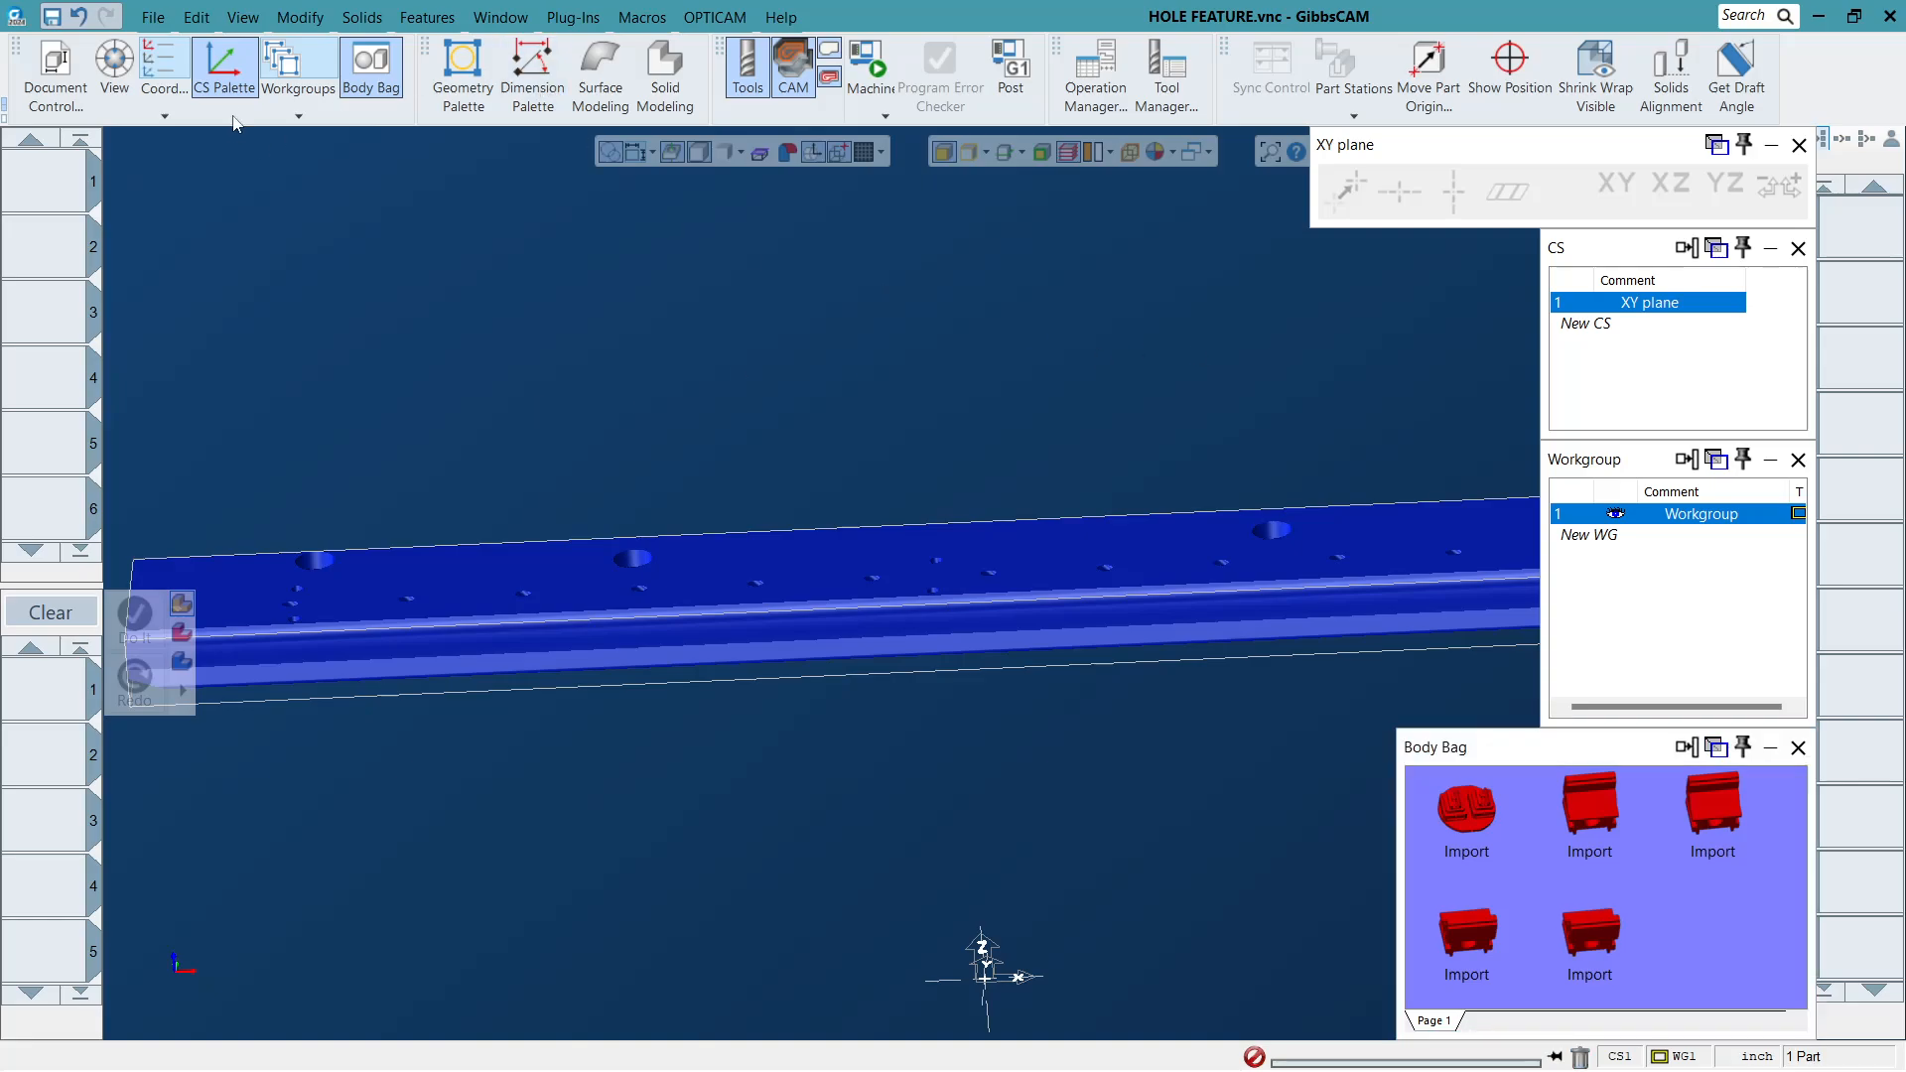
Hide the CS palette, the workgroup list, the Body Bag and the coordinate system list.
left_click(224, 66)
left_click(298, 63)
left_click(370, 64)
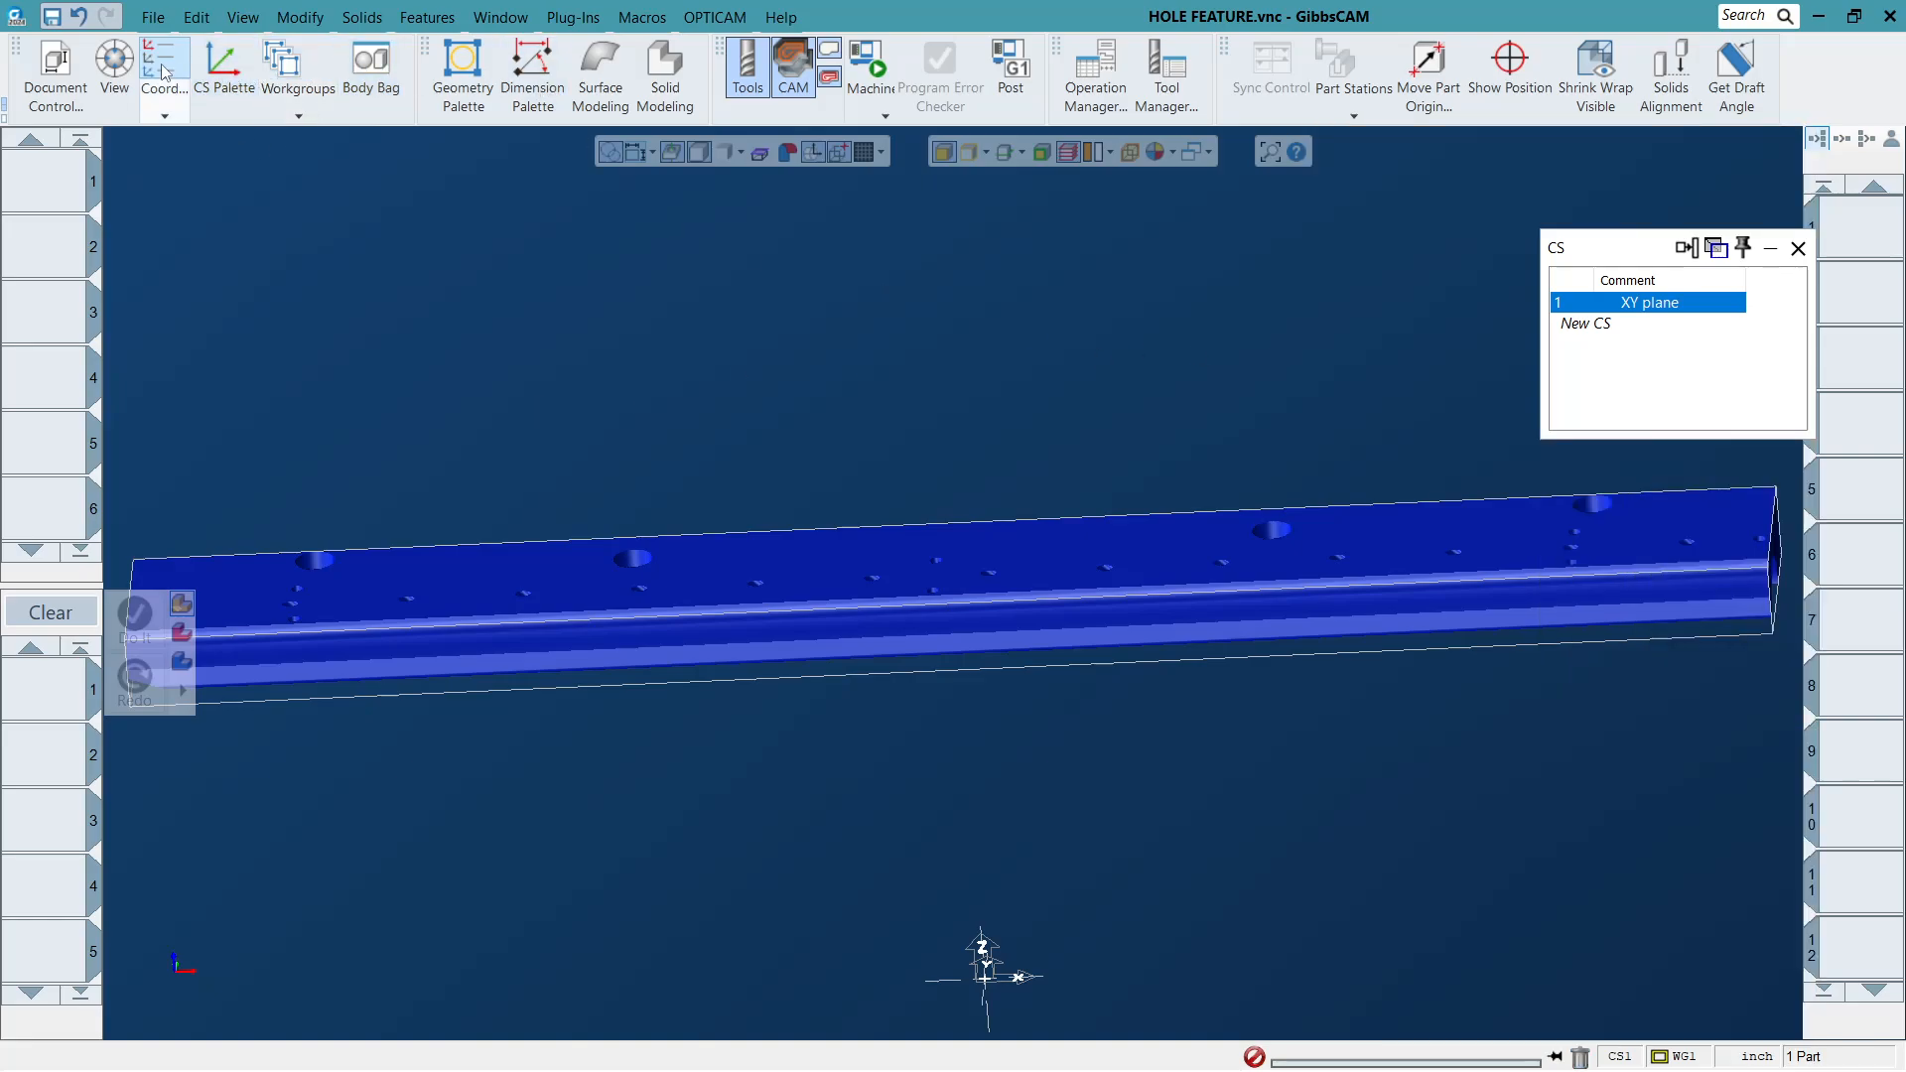
left_click(160, 62)
Select the entire blue rail solid as the body for hole recognition.
scroll(419, 353, "down", 4)
middle_click_drag(924, 526, 1038, 630)
scroll(325, 357, "up", 3)
middle_click_drag(983, 568, 618, 659)
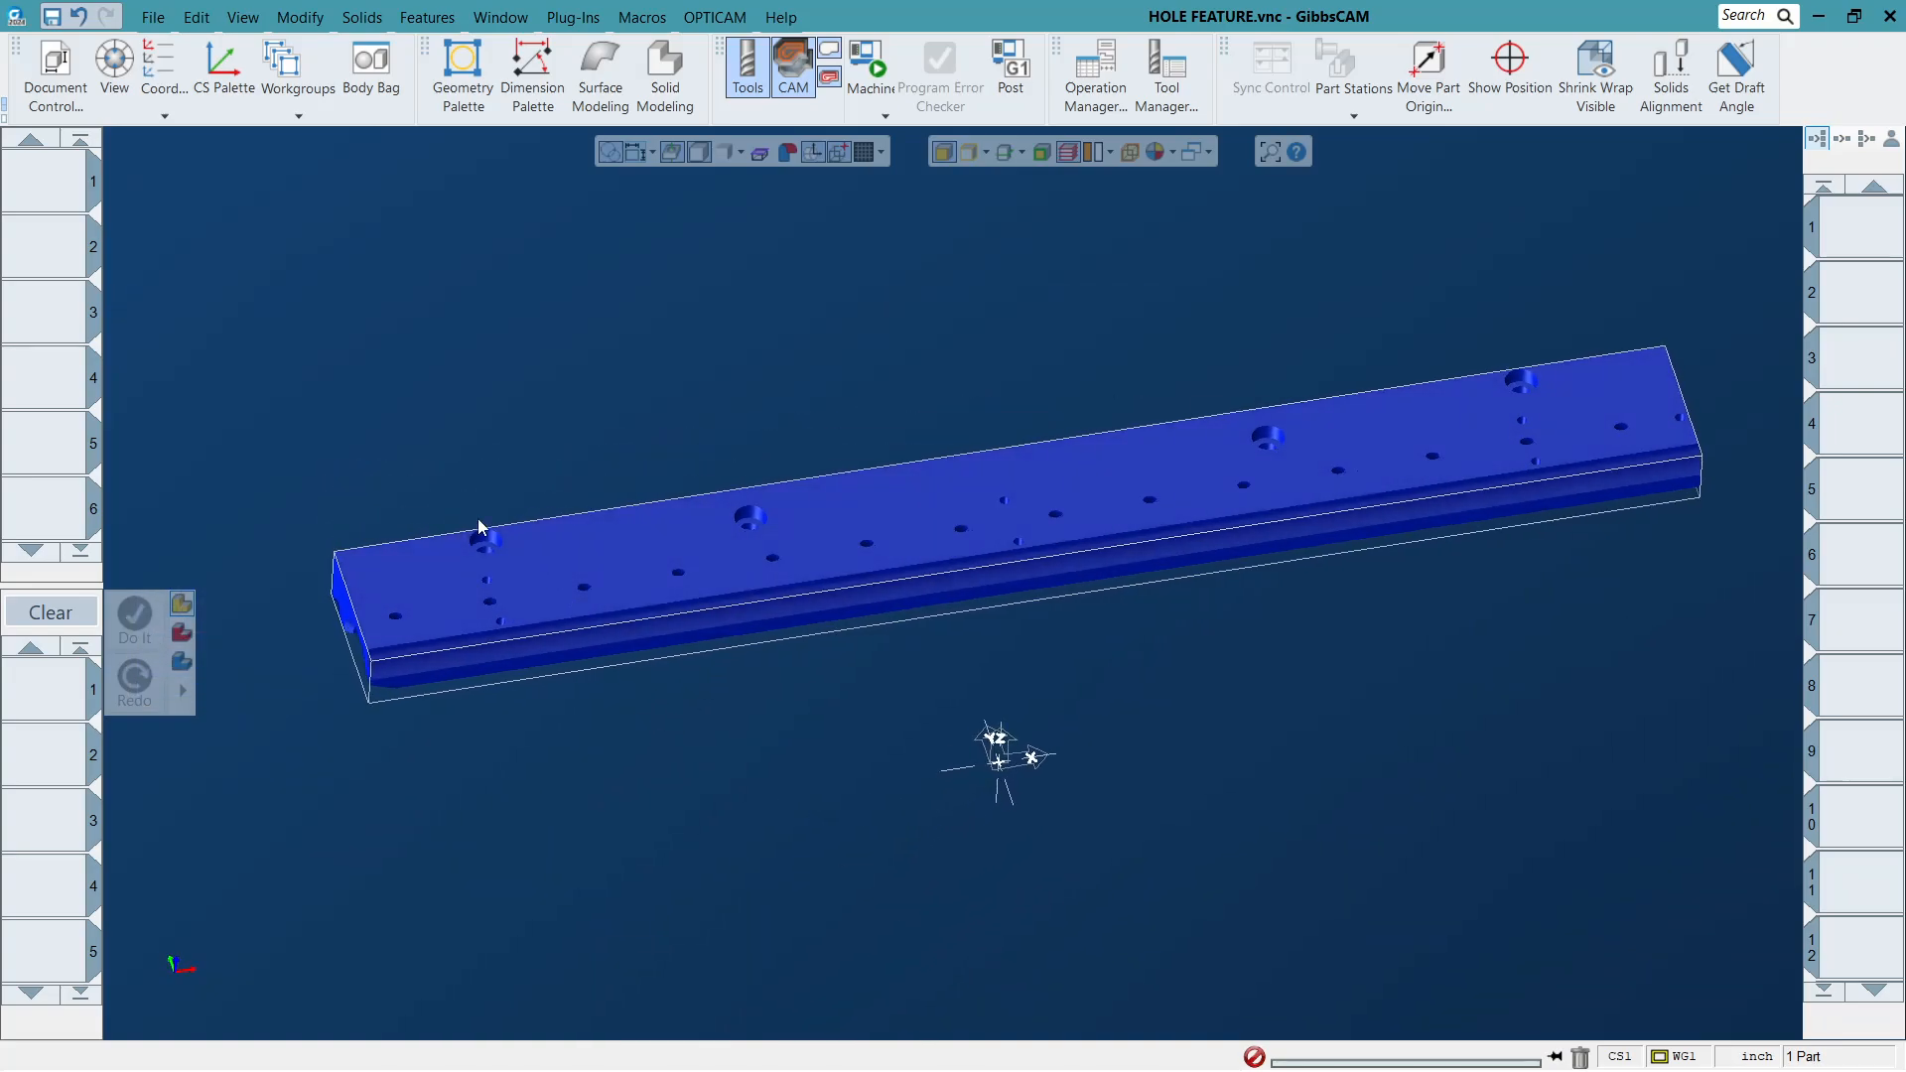
scroll(796, 706, "up", 4)
left_click(542, 438)
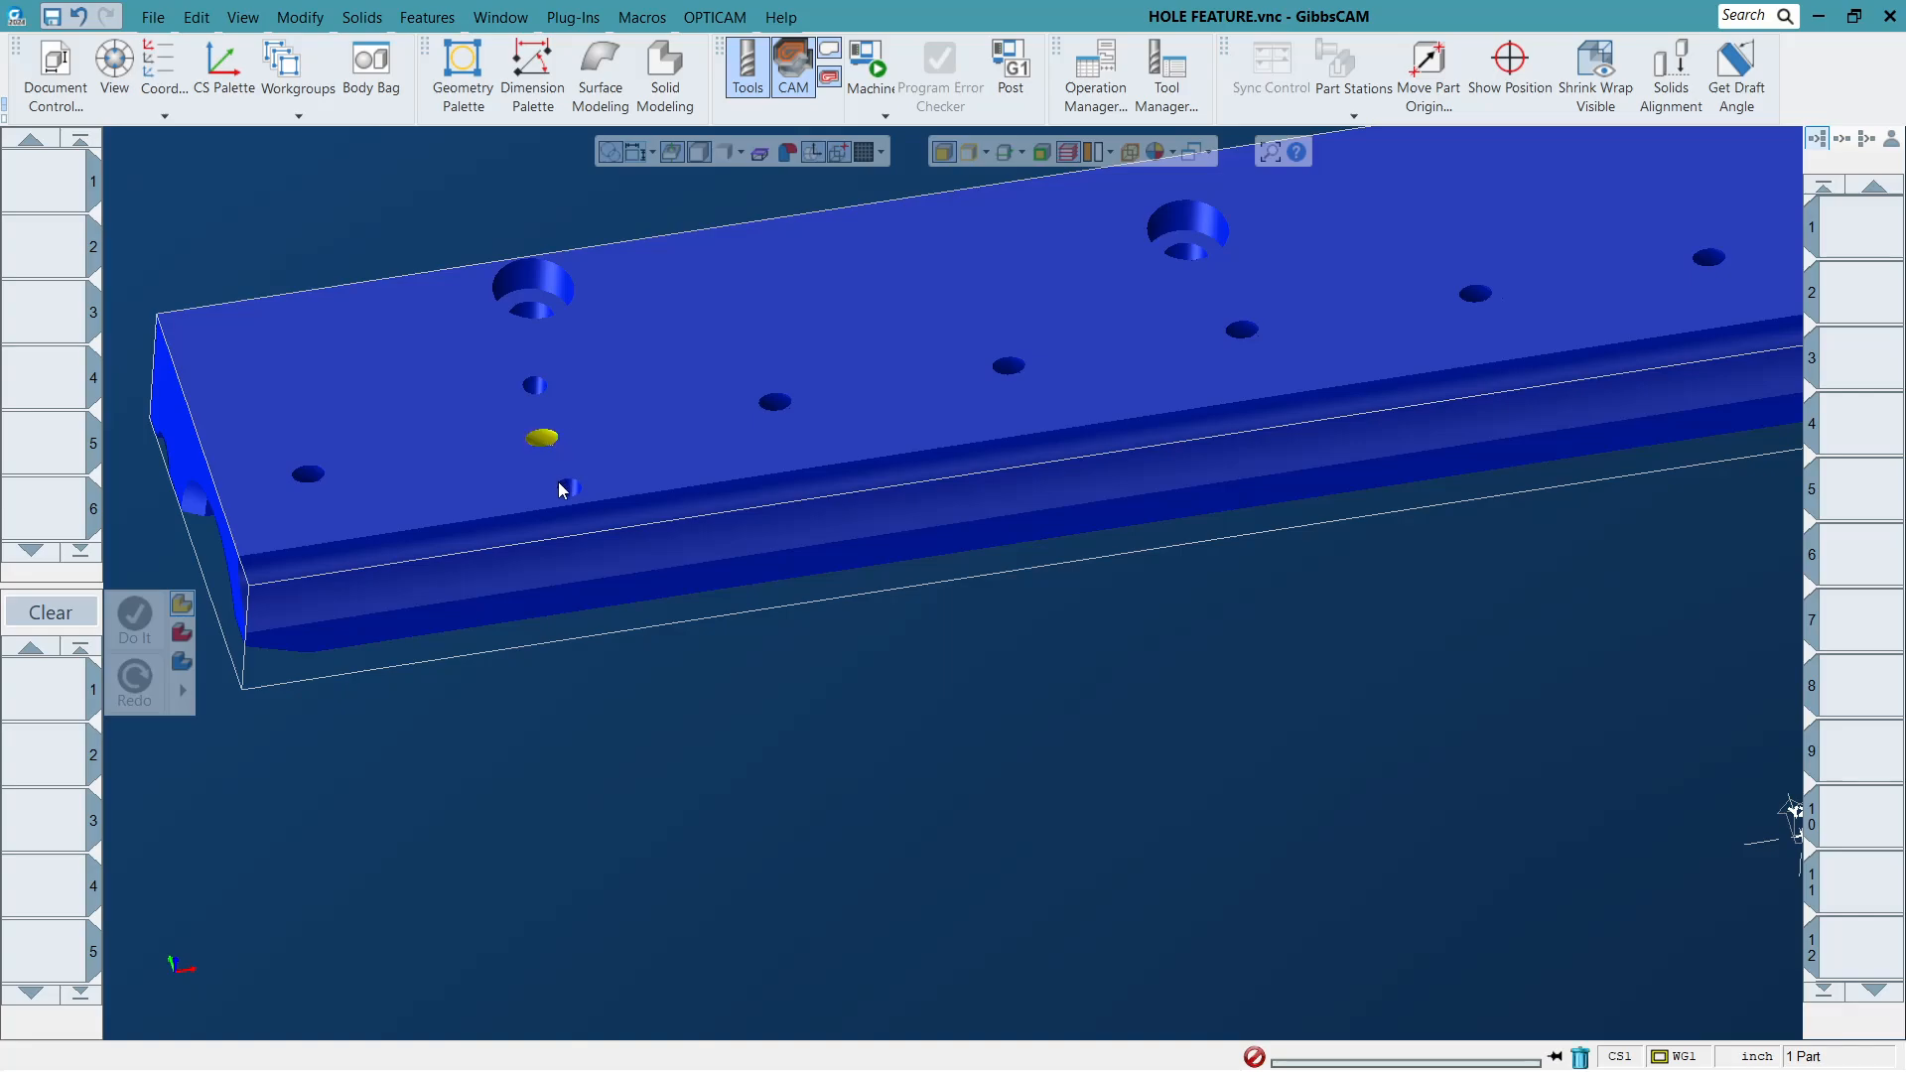
scroll(741, 434, "down", 3)
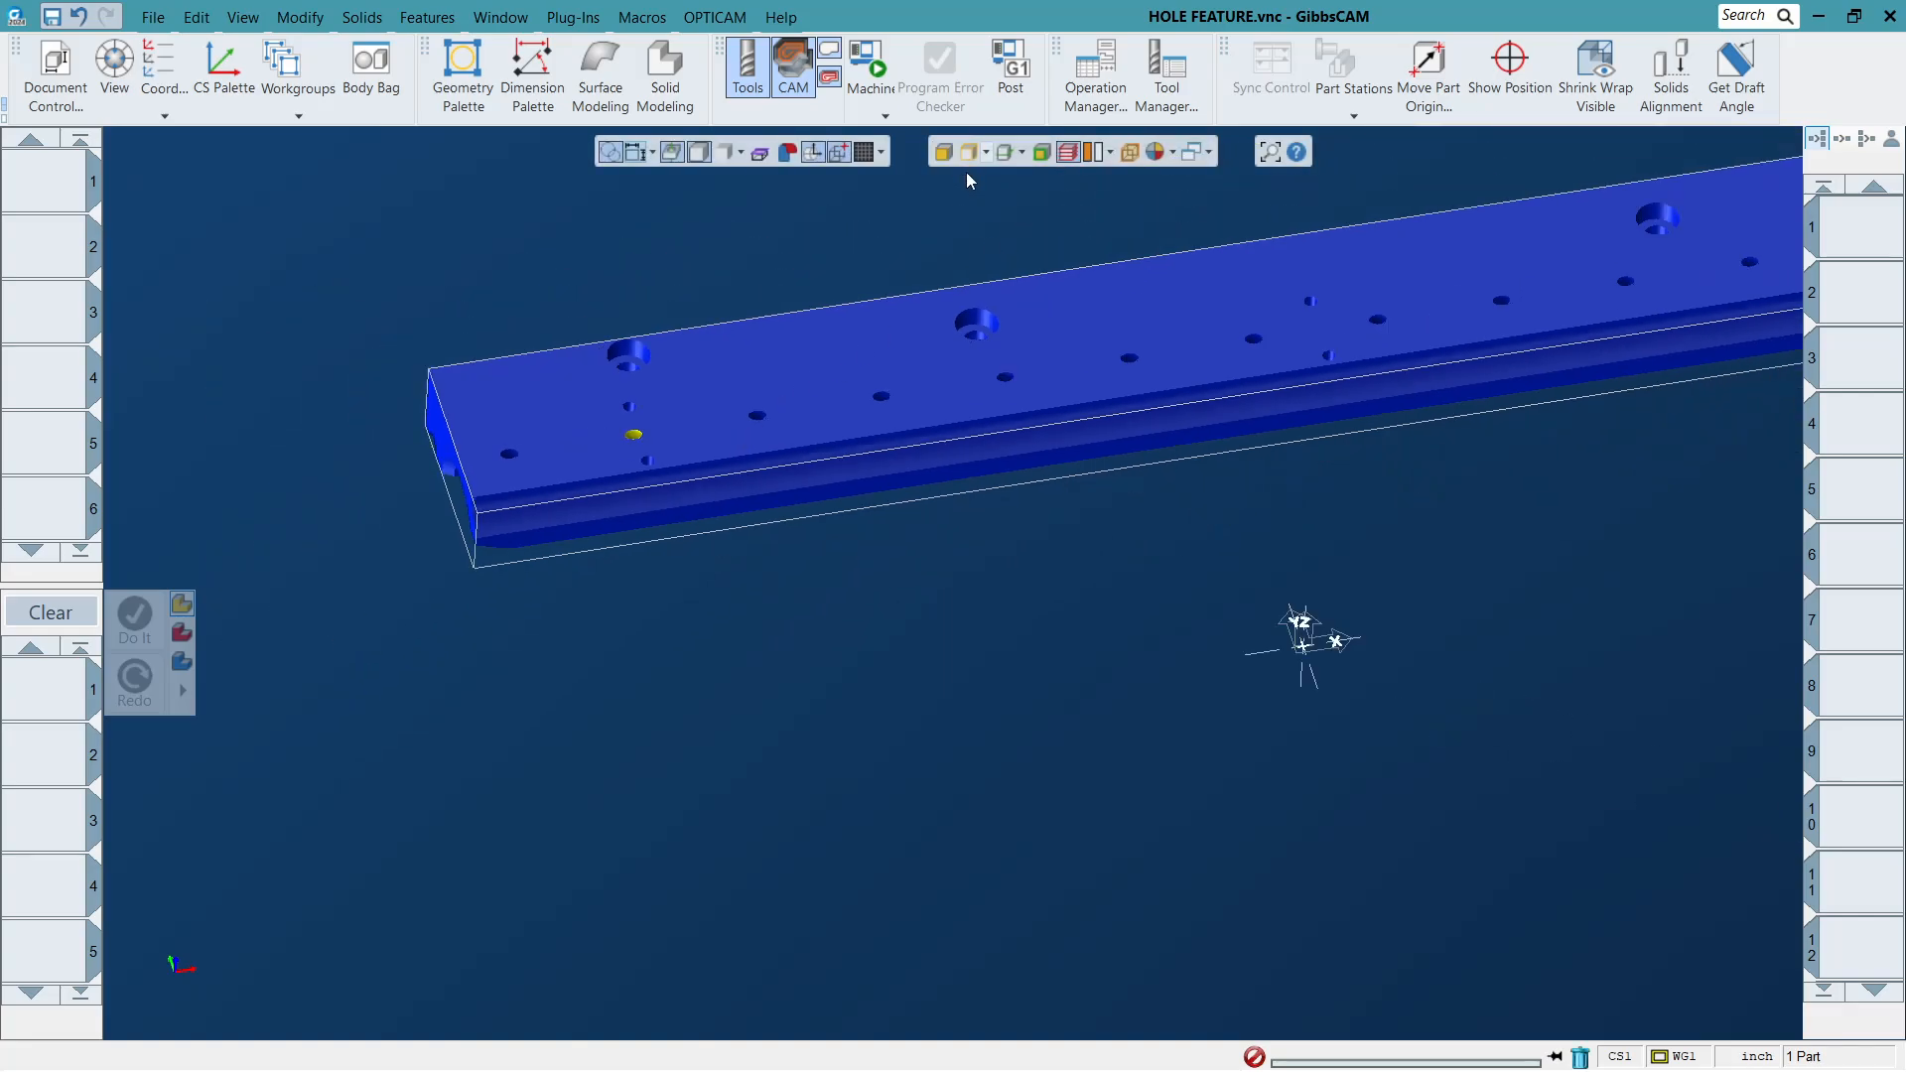
left_click(830, 377)
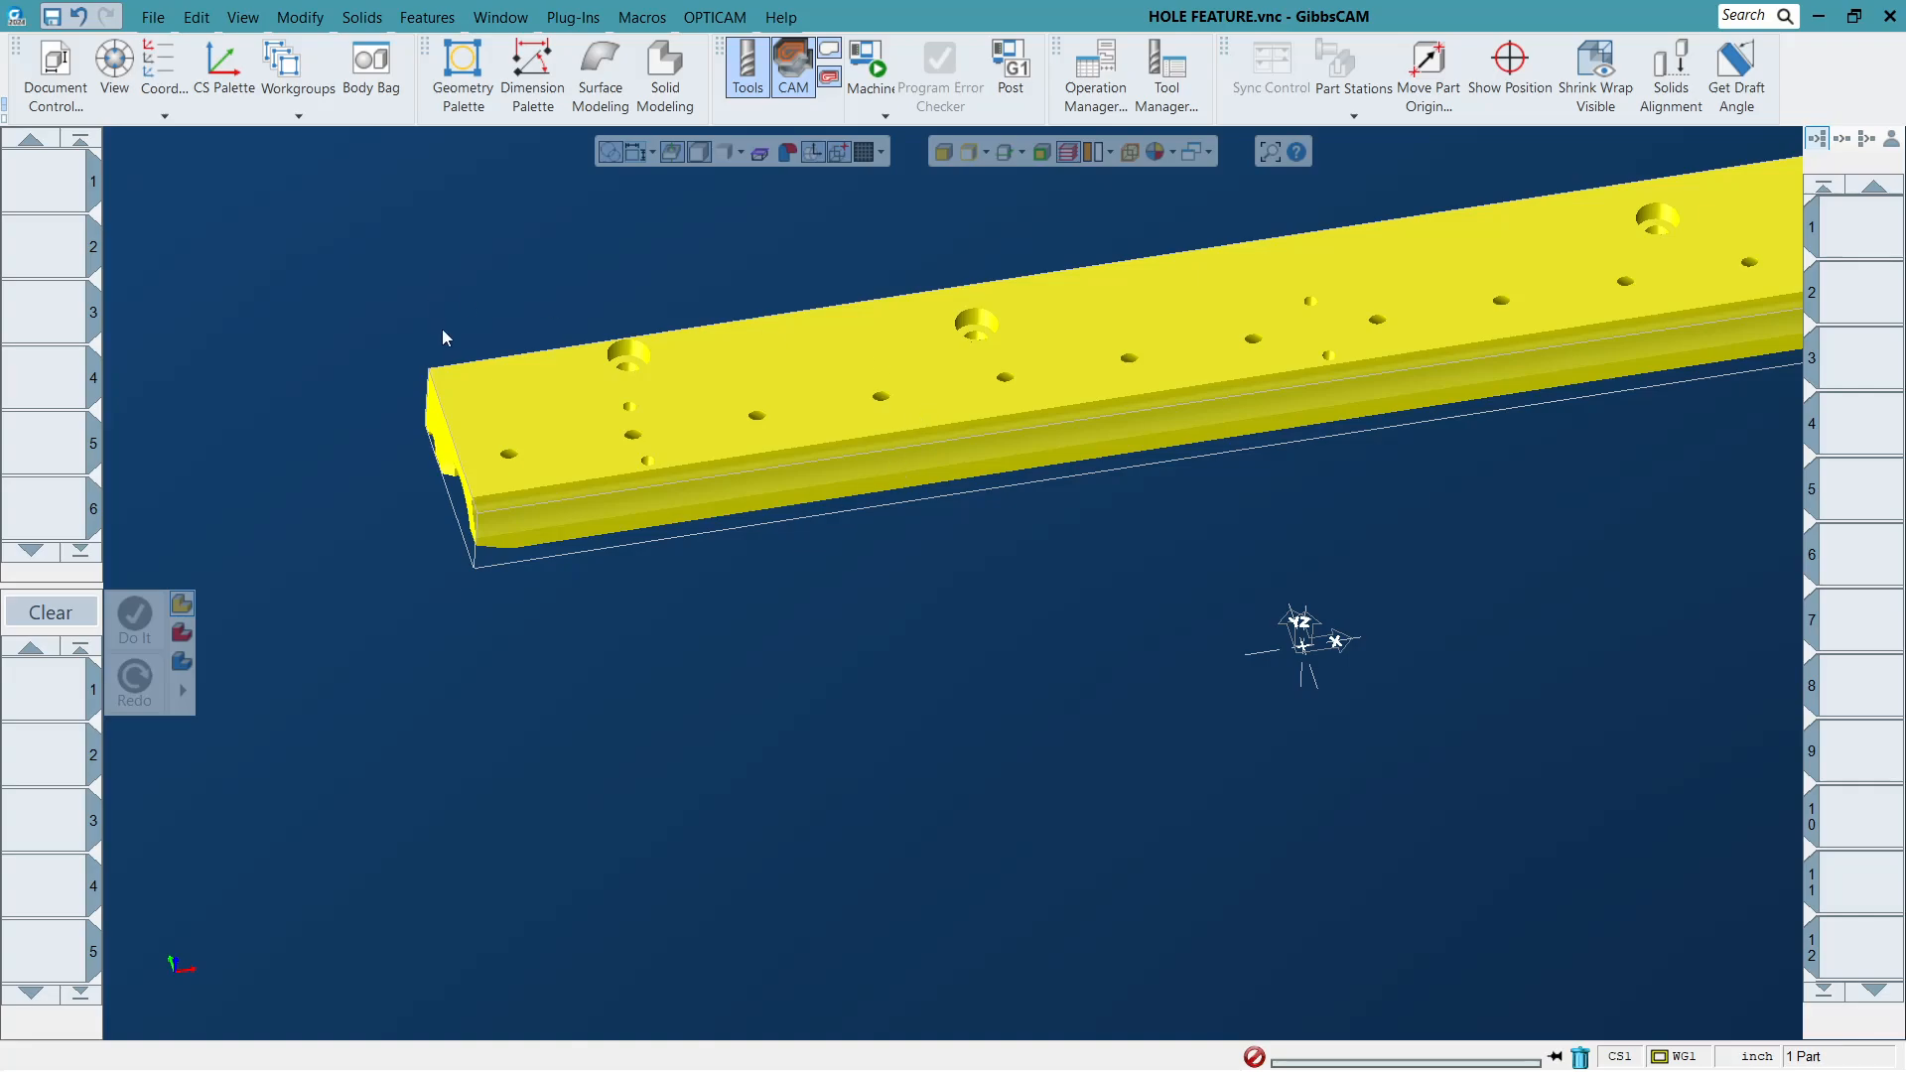
Open the Hole Manager's preferences and set the default Tip Angle/Thru Holes to 140.
left_click(426, 17)
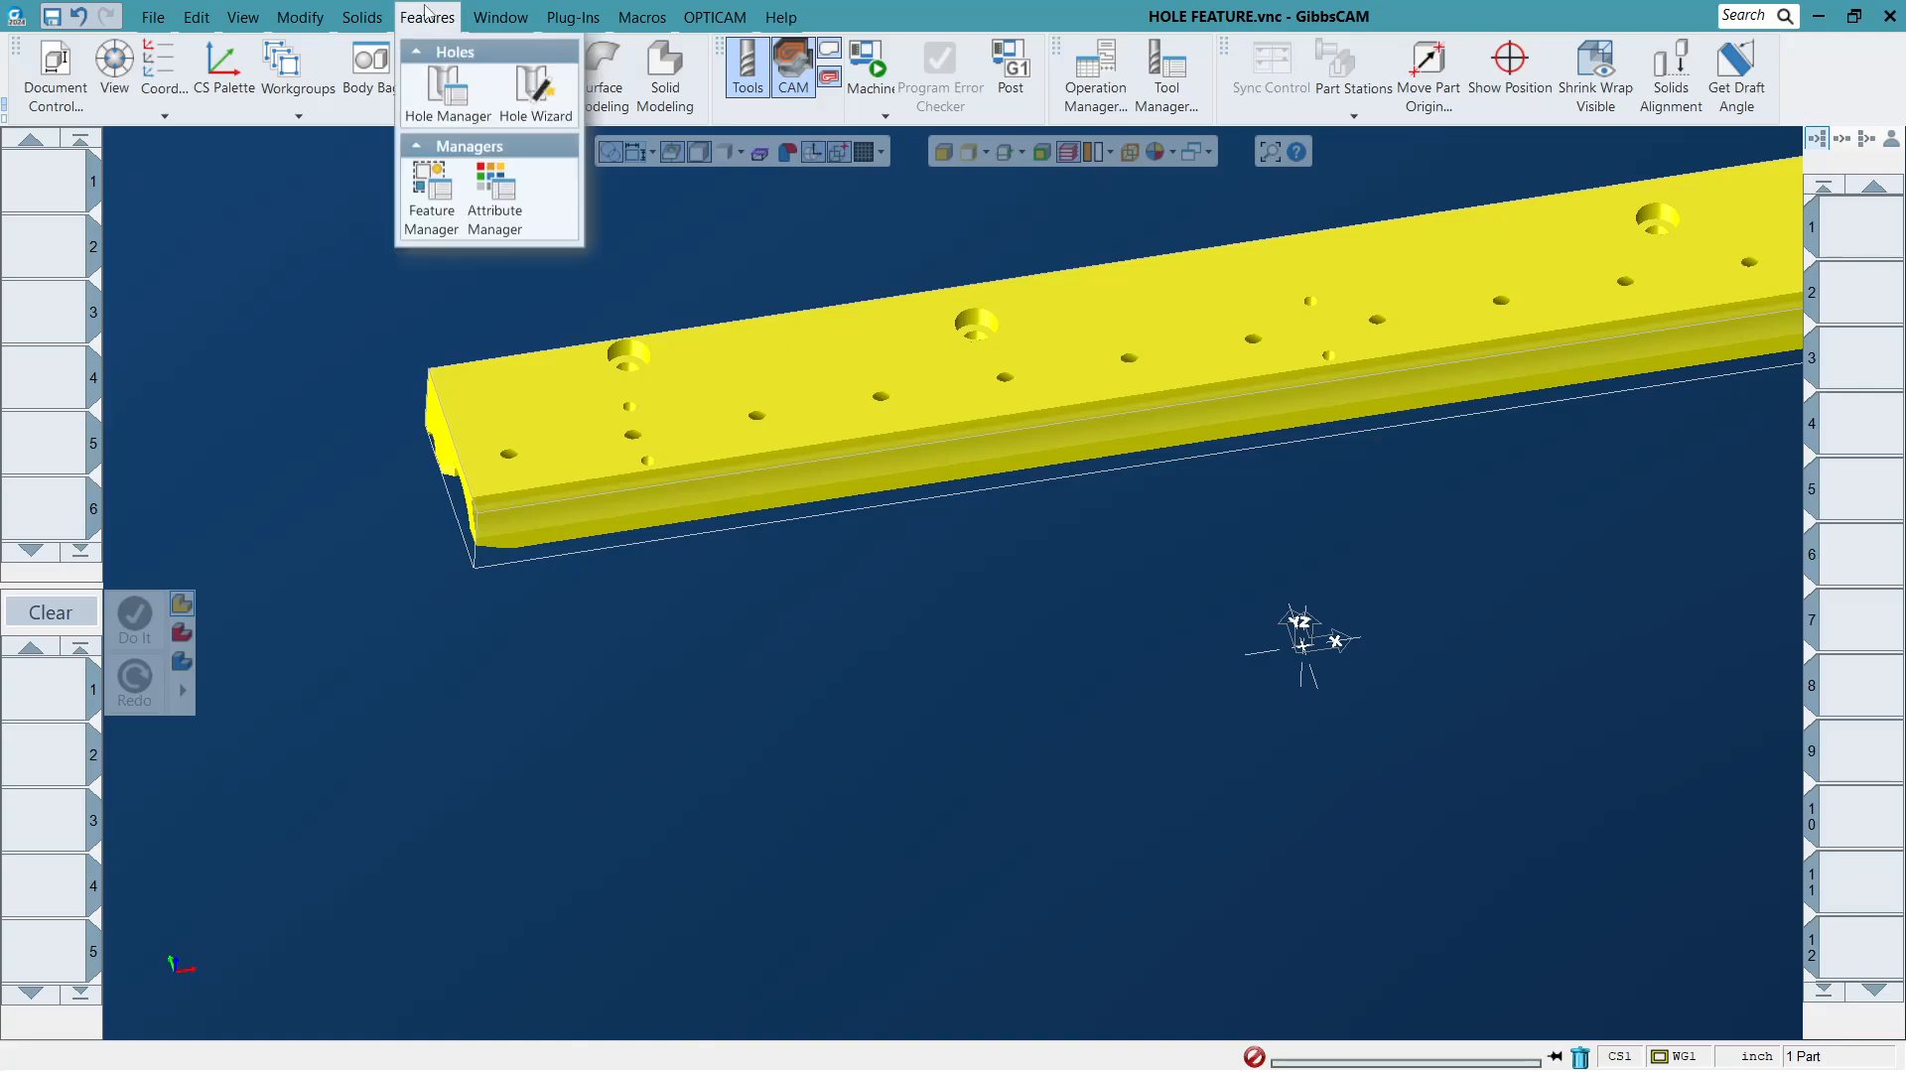
left_click(452, 109)
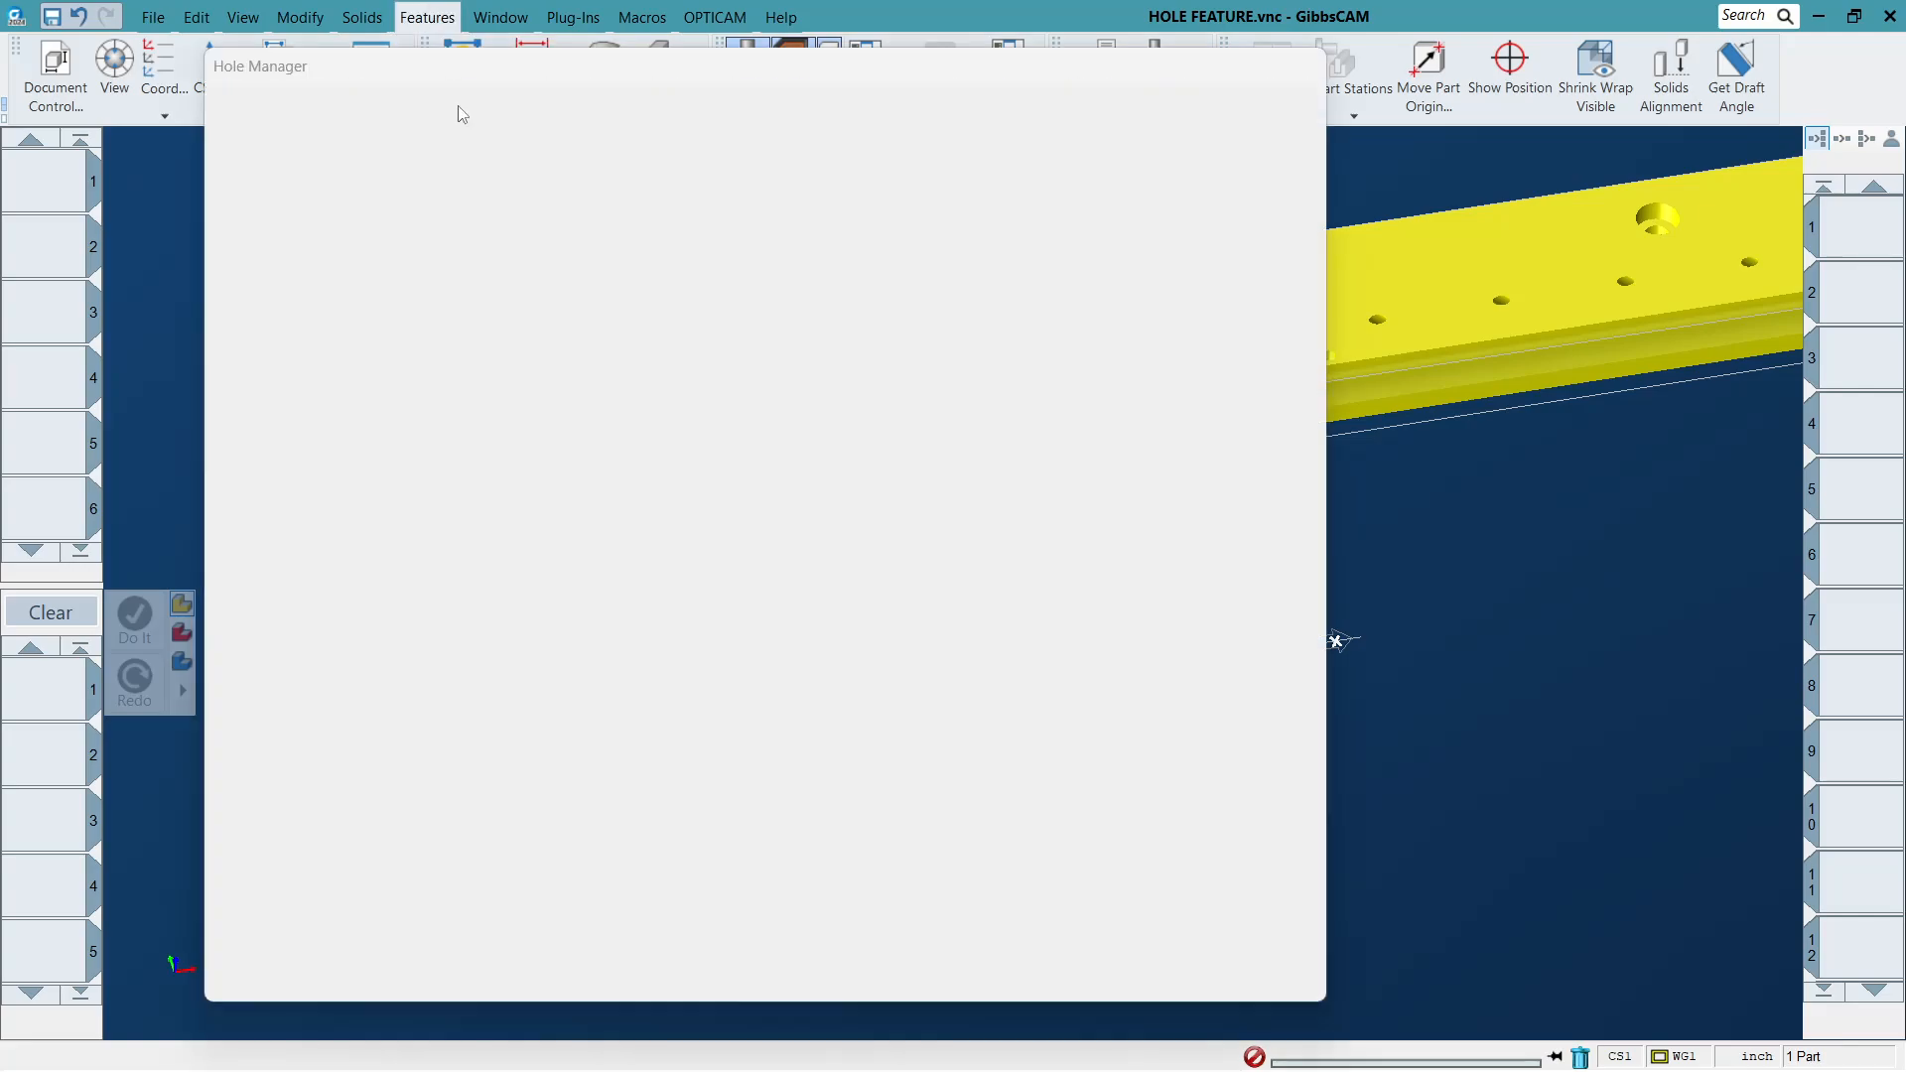
left_click_drag(765, 75, 702, 39)
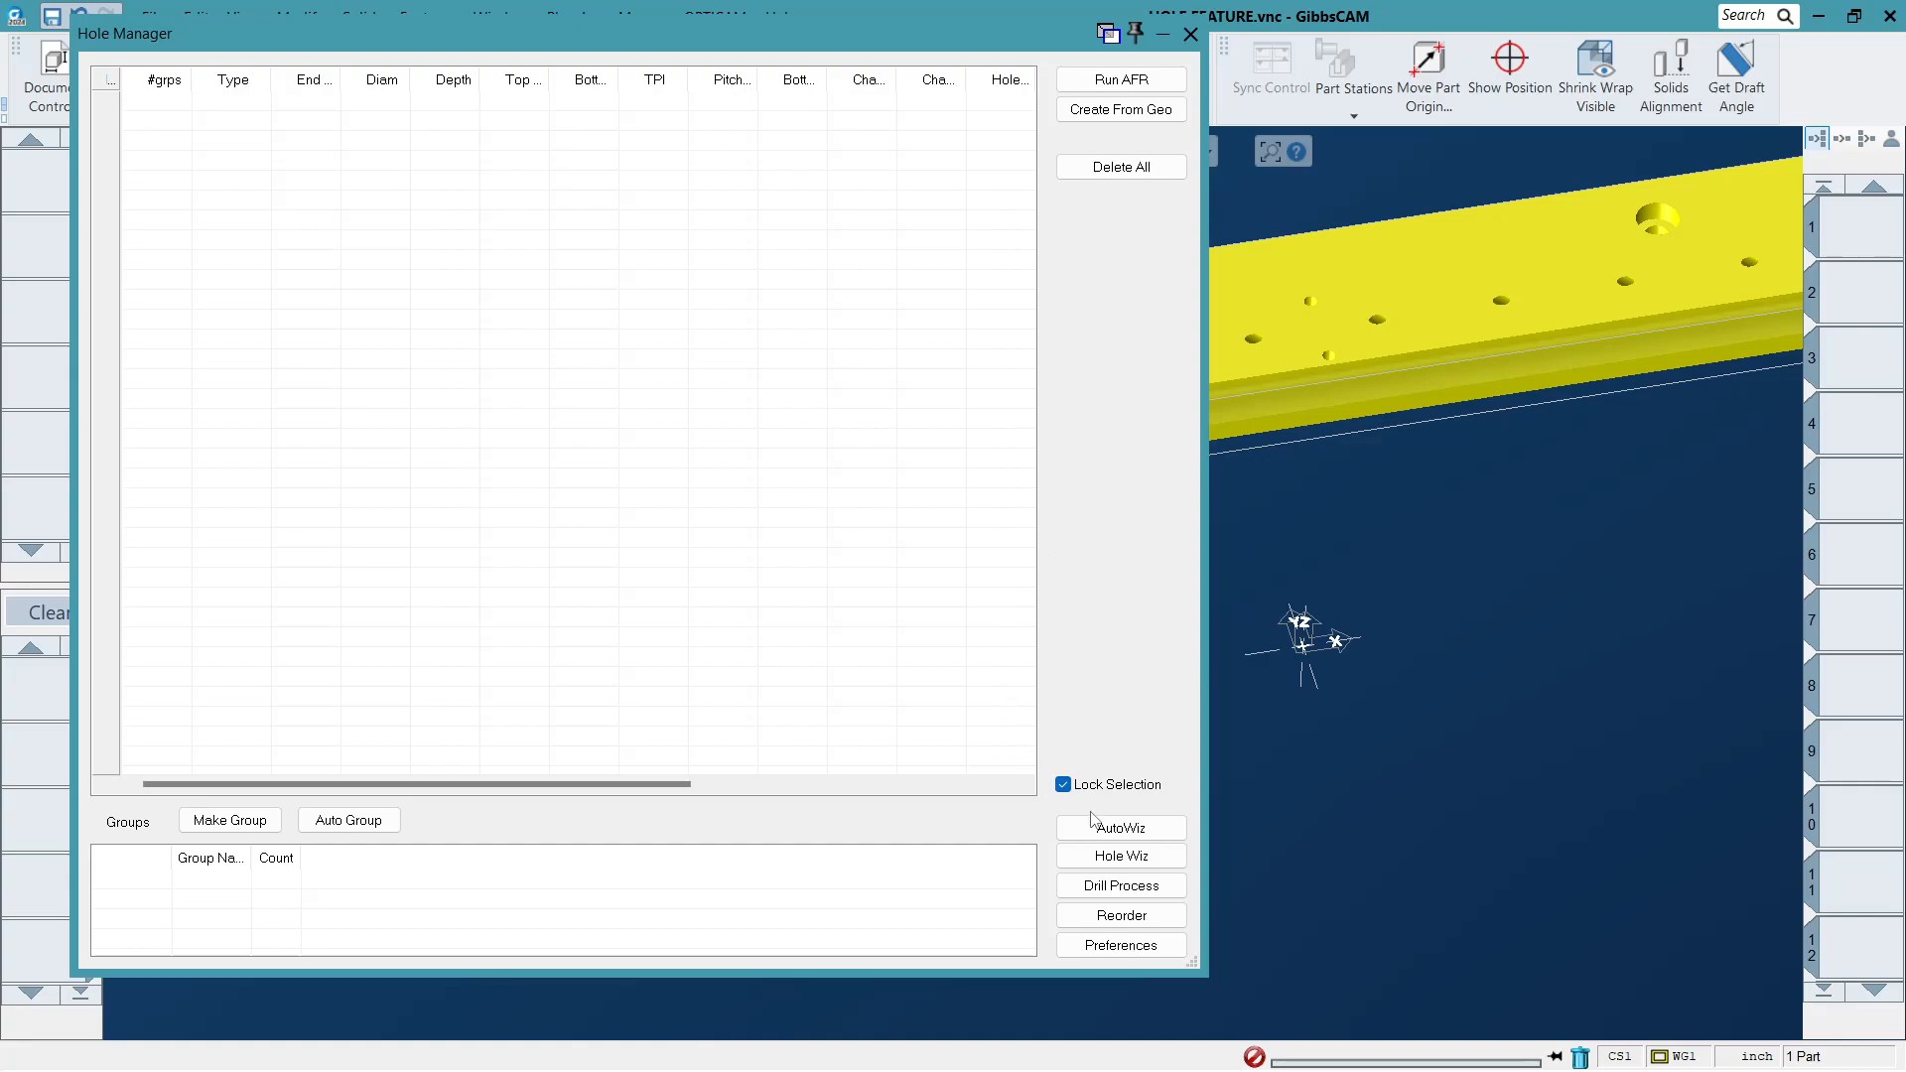
left_click(1122, 953)
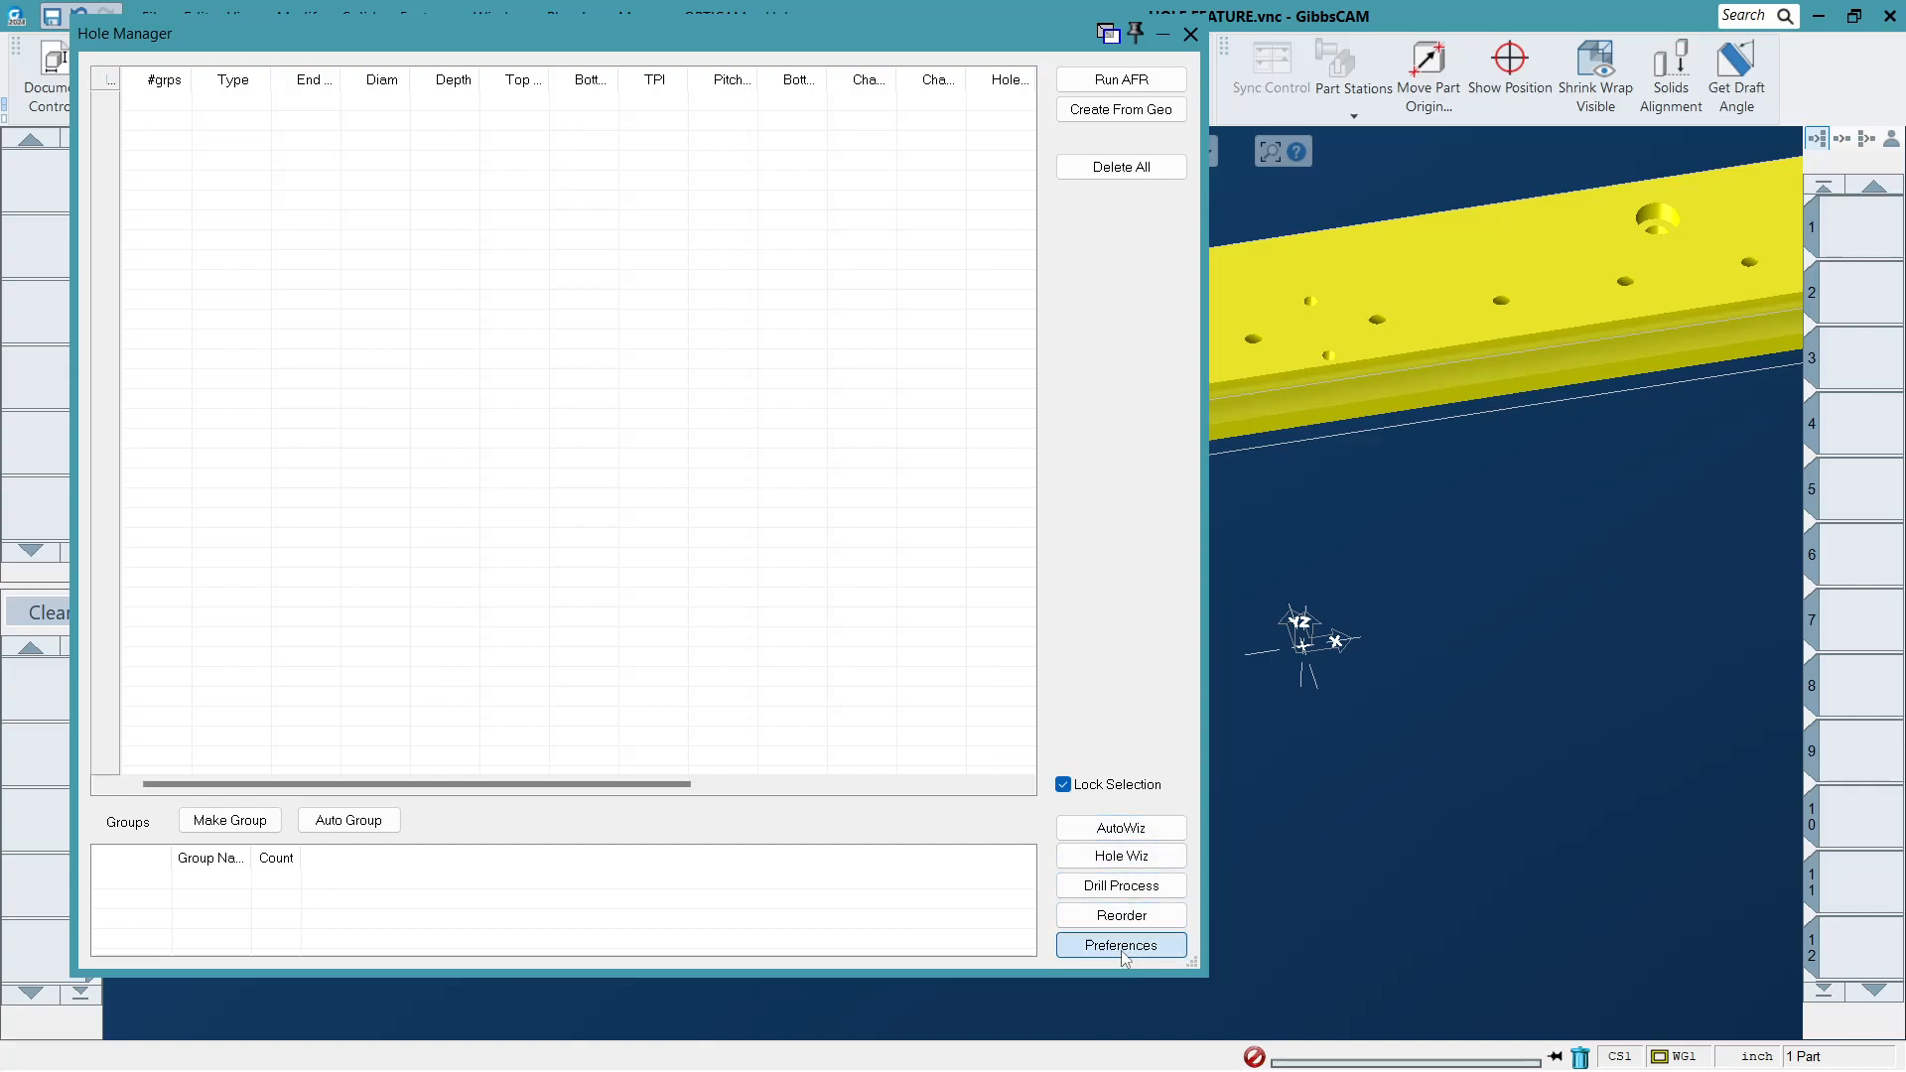
left_click_drag(948, 260, 928, 199)
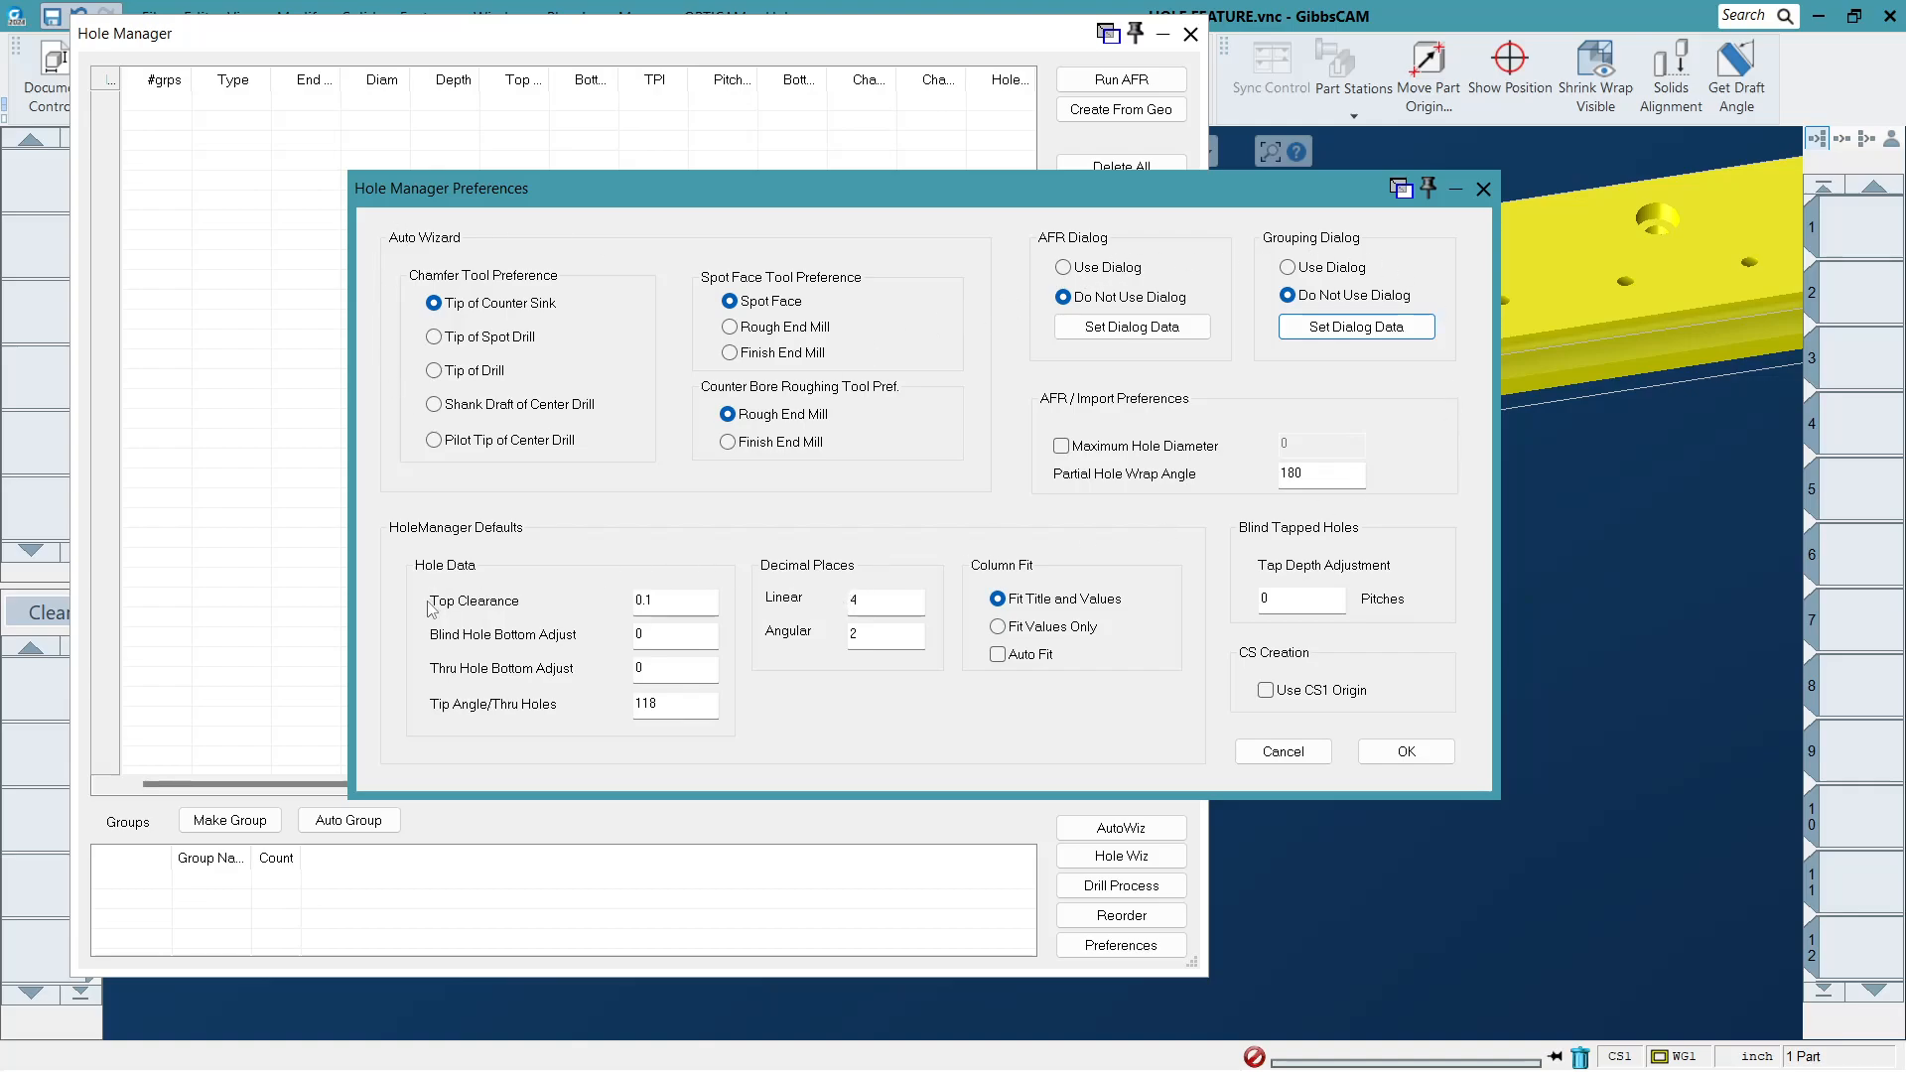
left_click(681, 603)
double_click(702, 603)
left_click(687, 604)
double_click(683, 602)
left_click(678, 708)
type("140")
Check the coordinate system list, enable Use CS1 Origin for CS creation, and accept the Hole Manager preferences.
left_click_drag(359, 51, 459, 99)
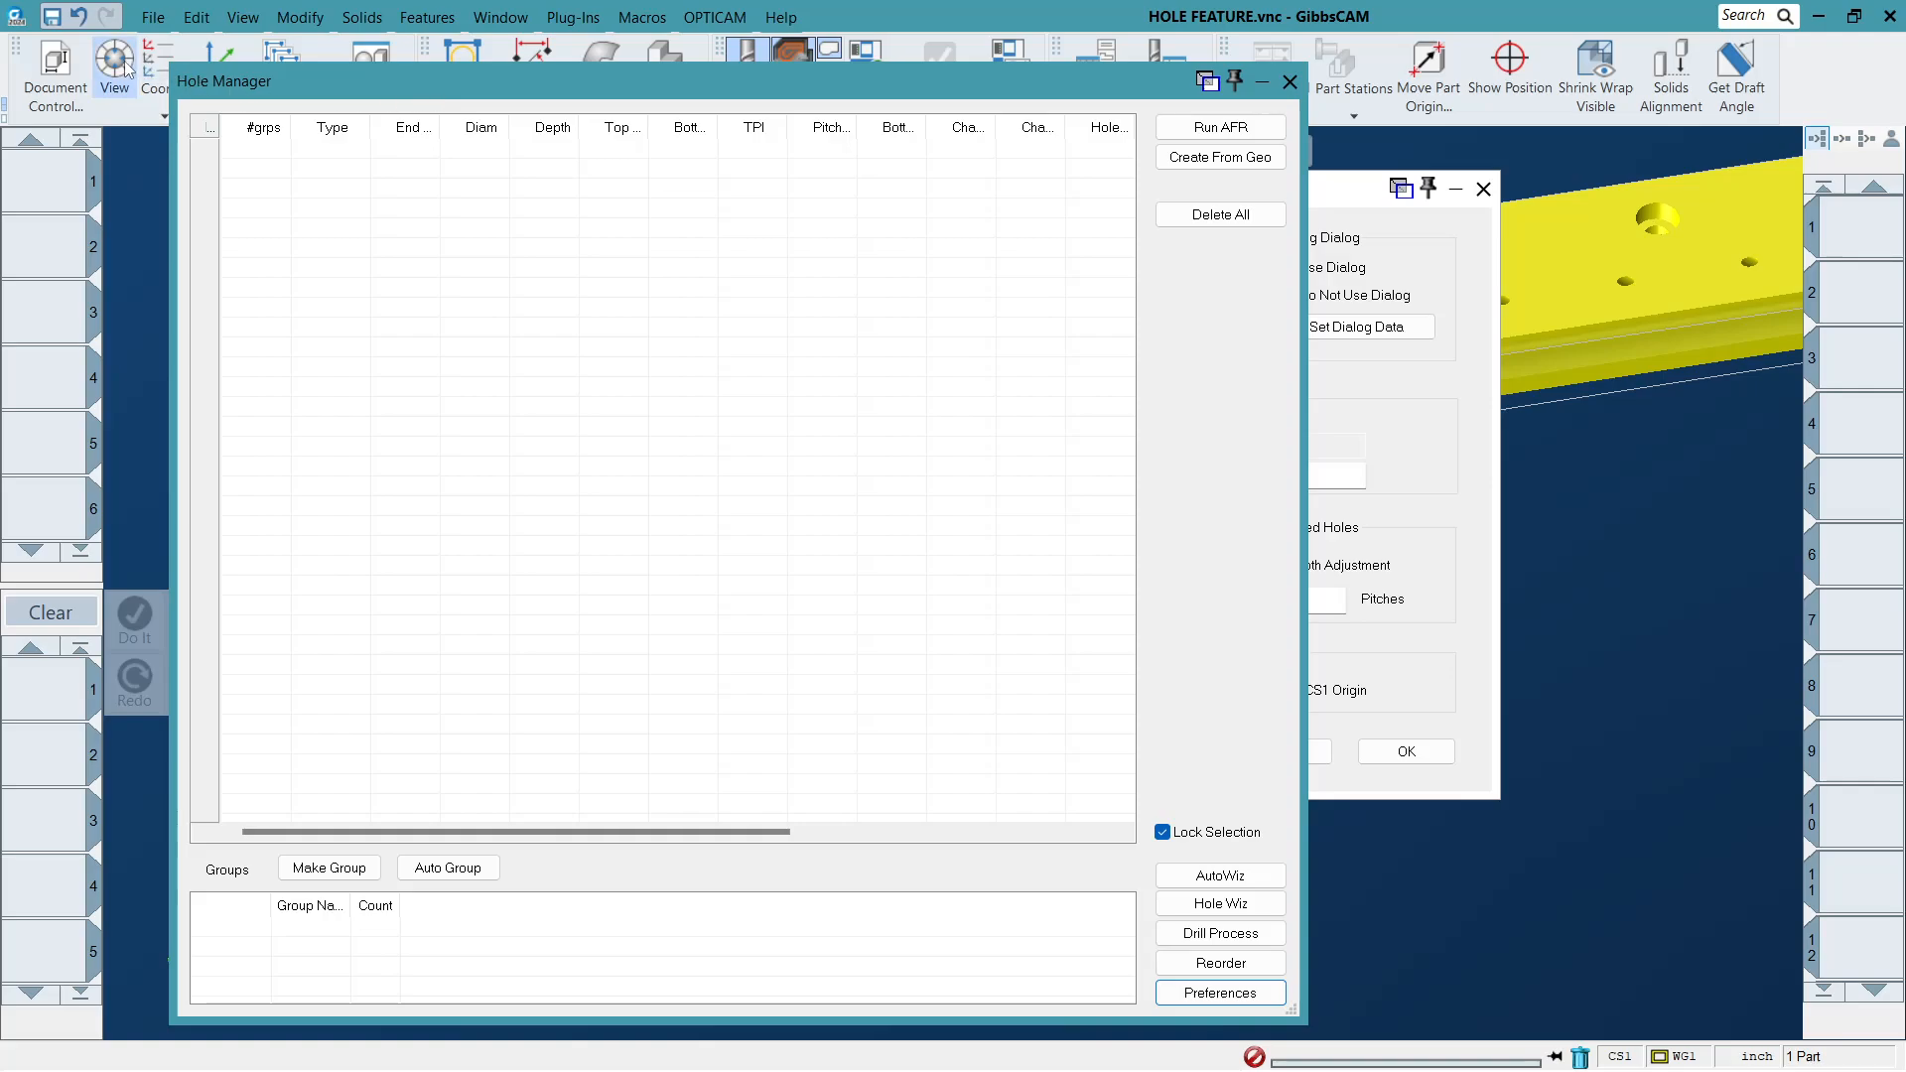
left_click(157, 61)
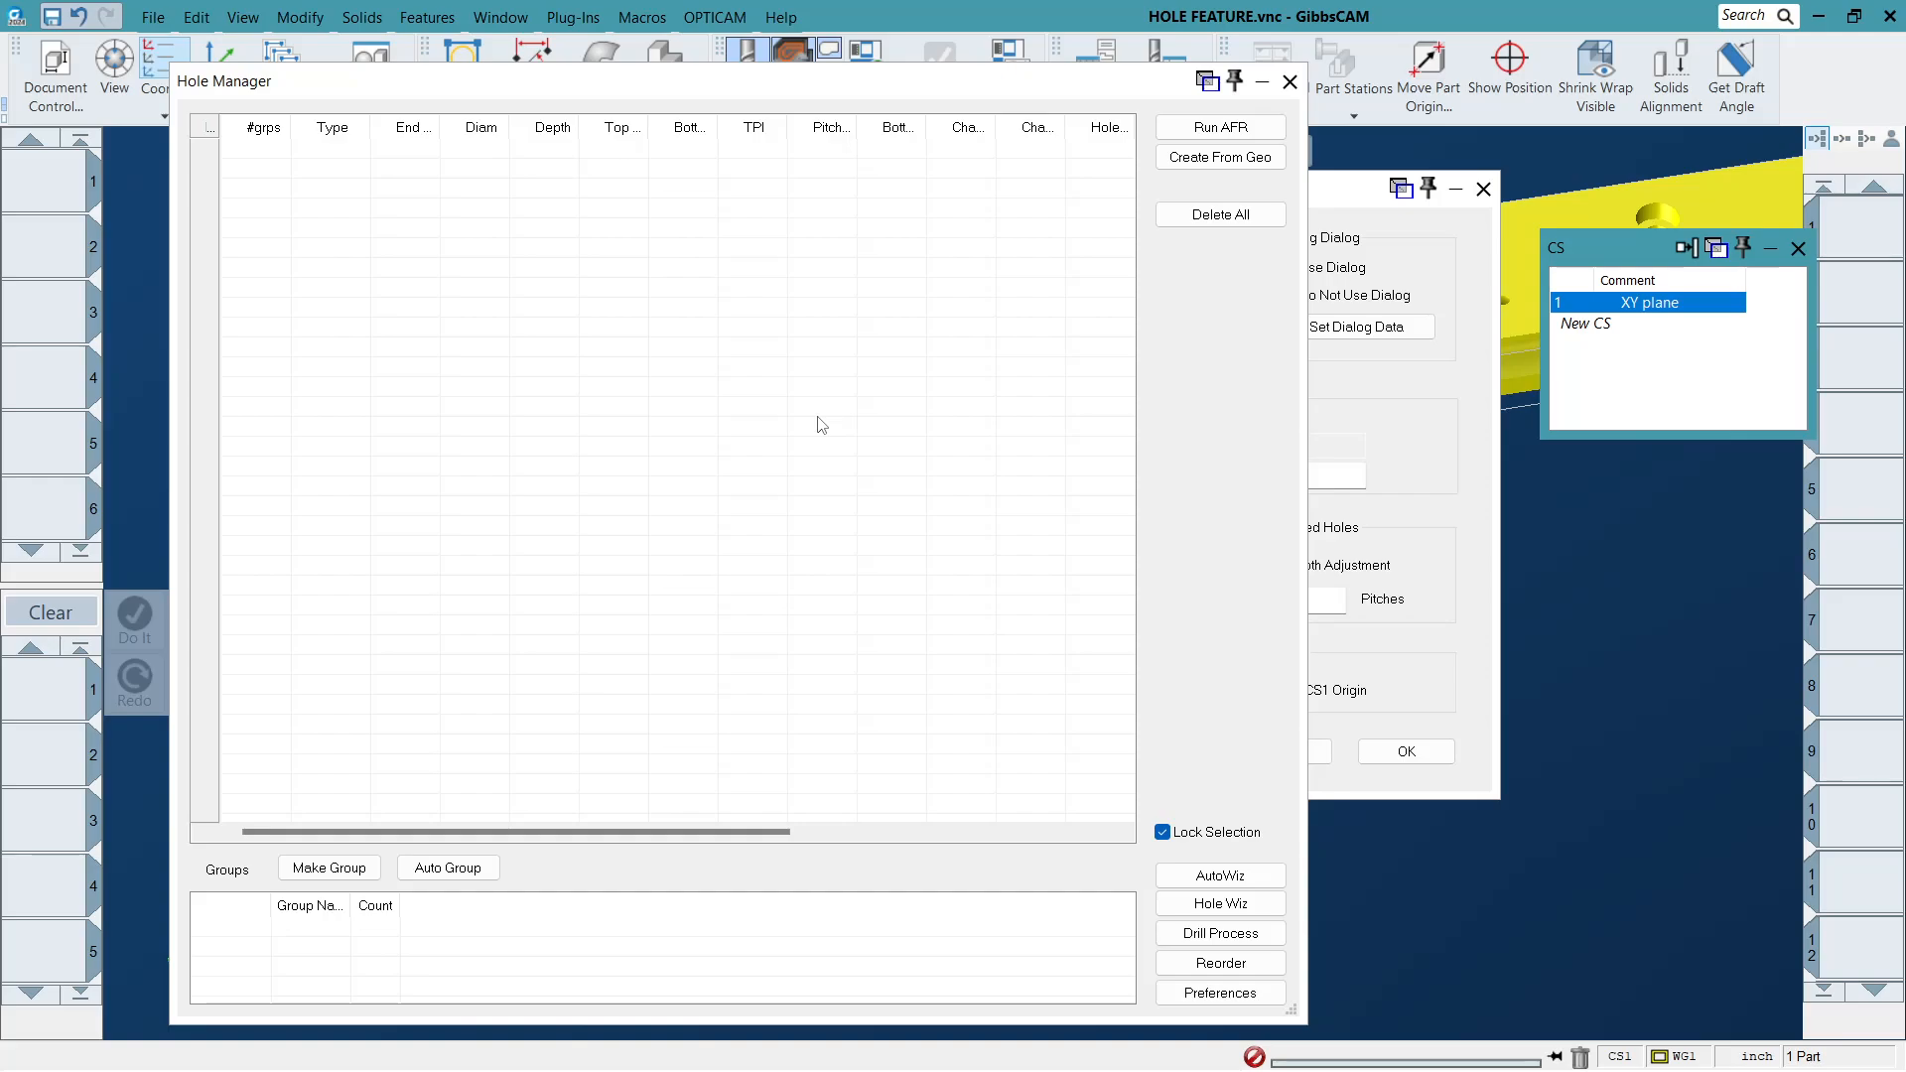
left_click(1464, 703)
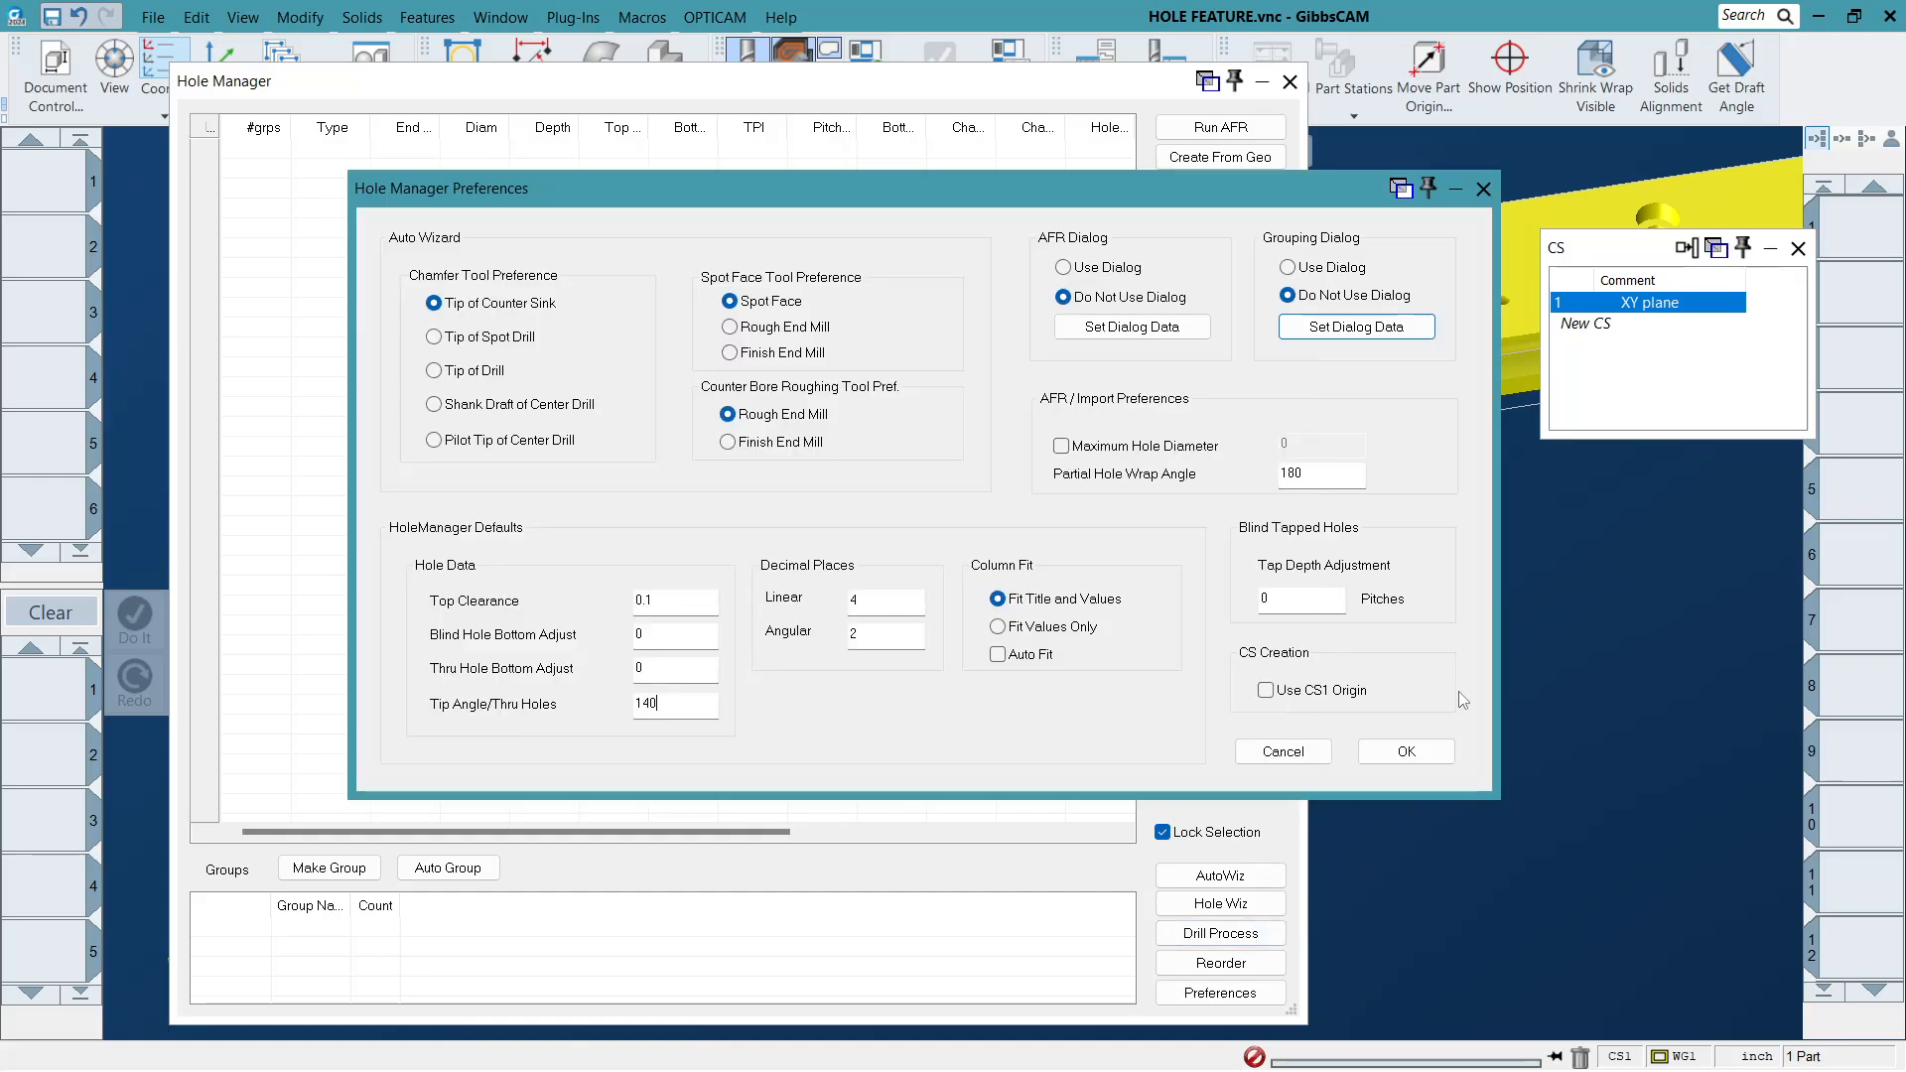
left_click(1334, 692)
left_click(1798, 249)
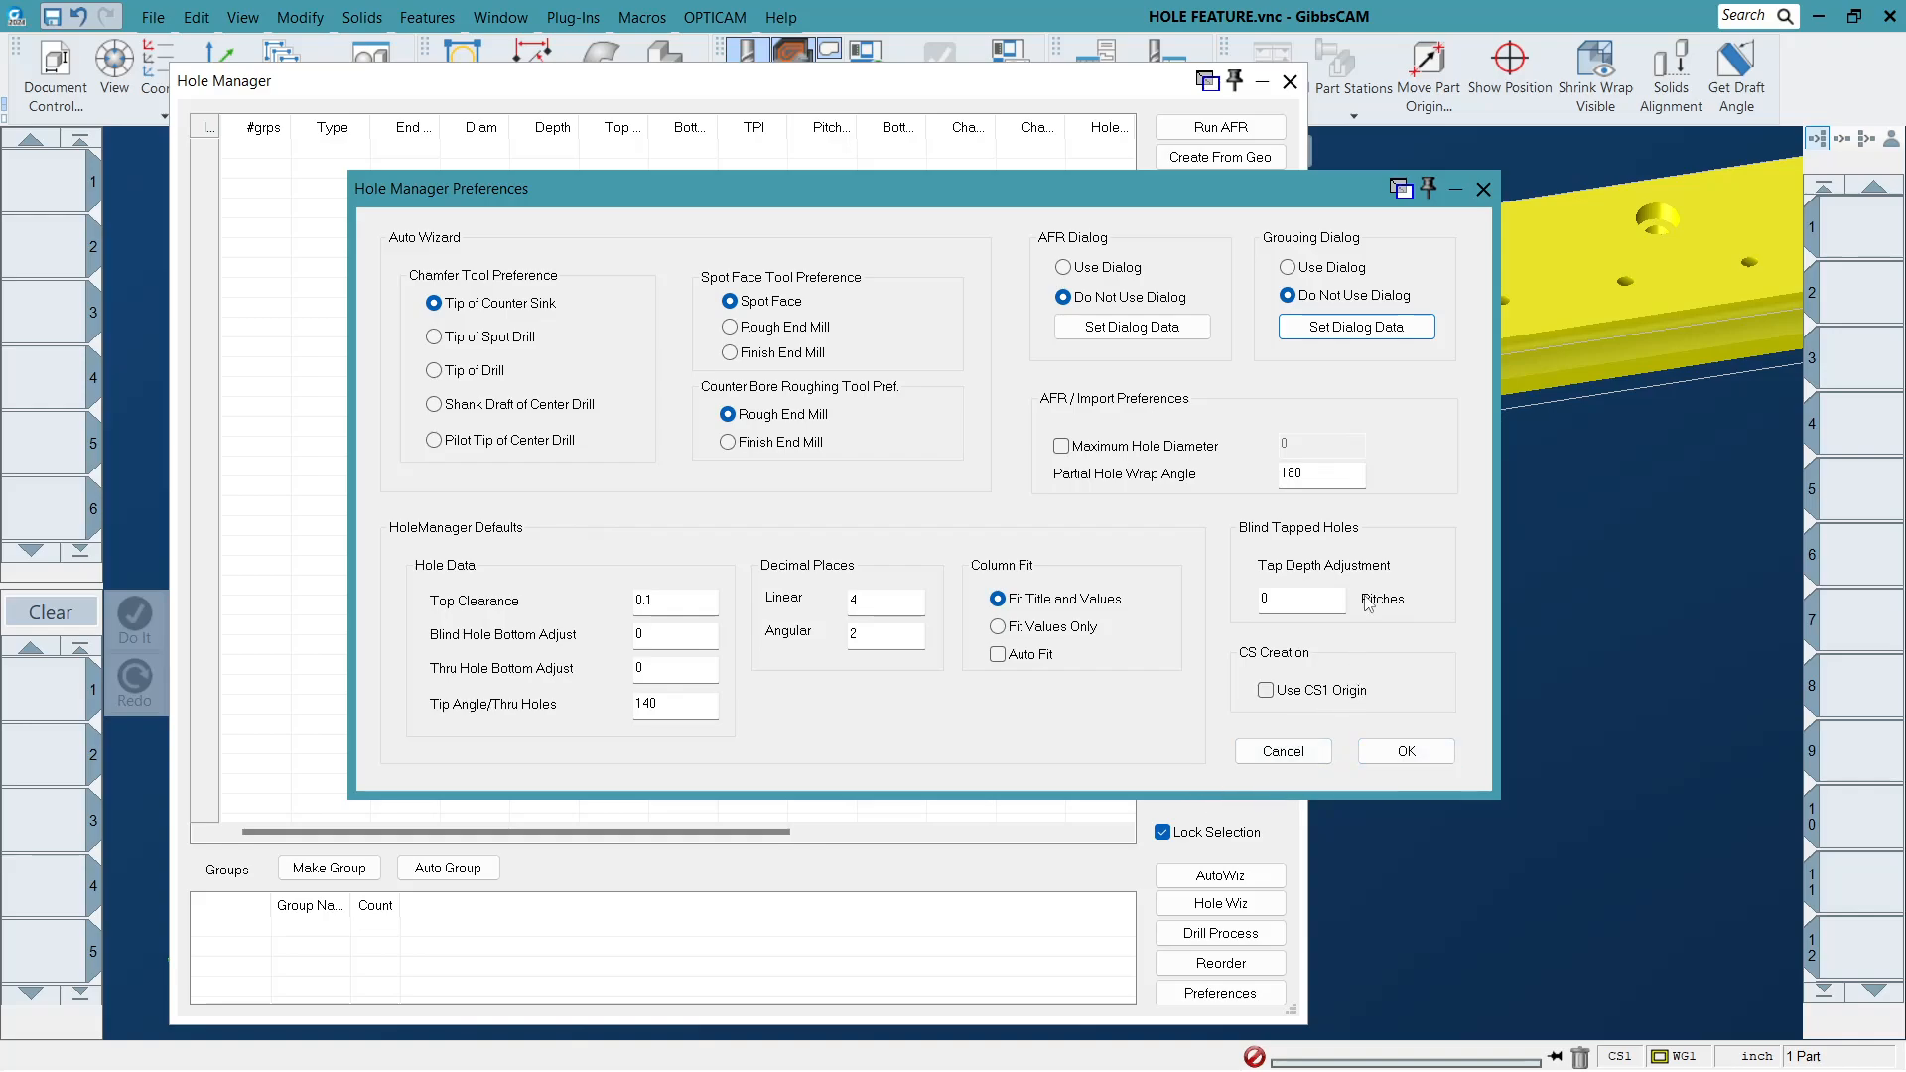
left_click(1346, 695)
left_click(1407, 751)
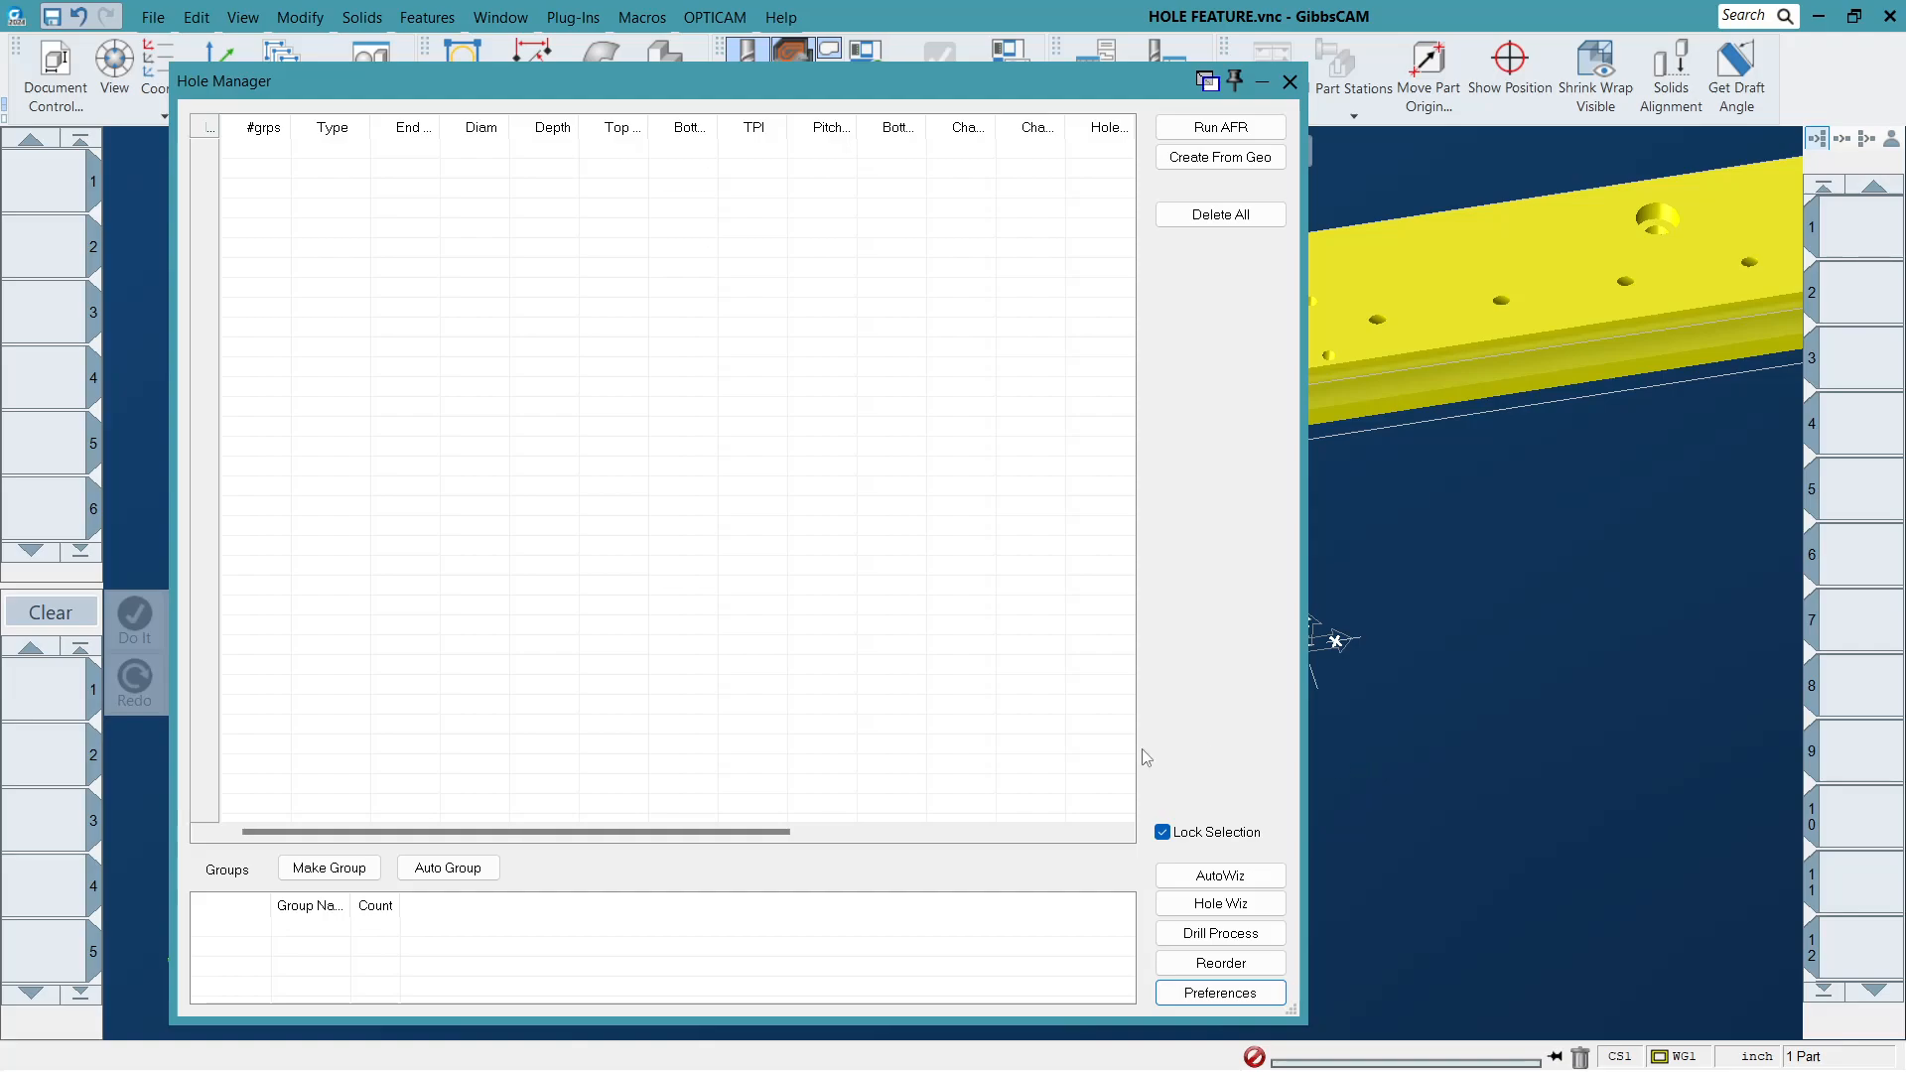
Look over the hole table's columns and recheck the Top Clearance default in the Hole Manager preferences.
scroll(902, 699, "right", 2)
scroll(888, 681, "left", 2)
scroll(891, 683, "right", 1)
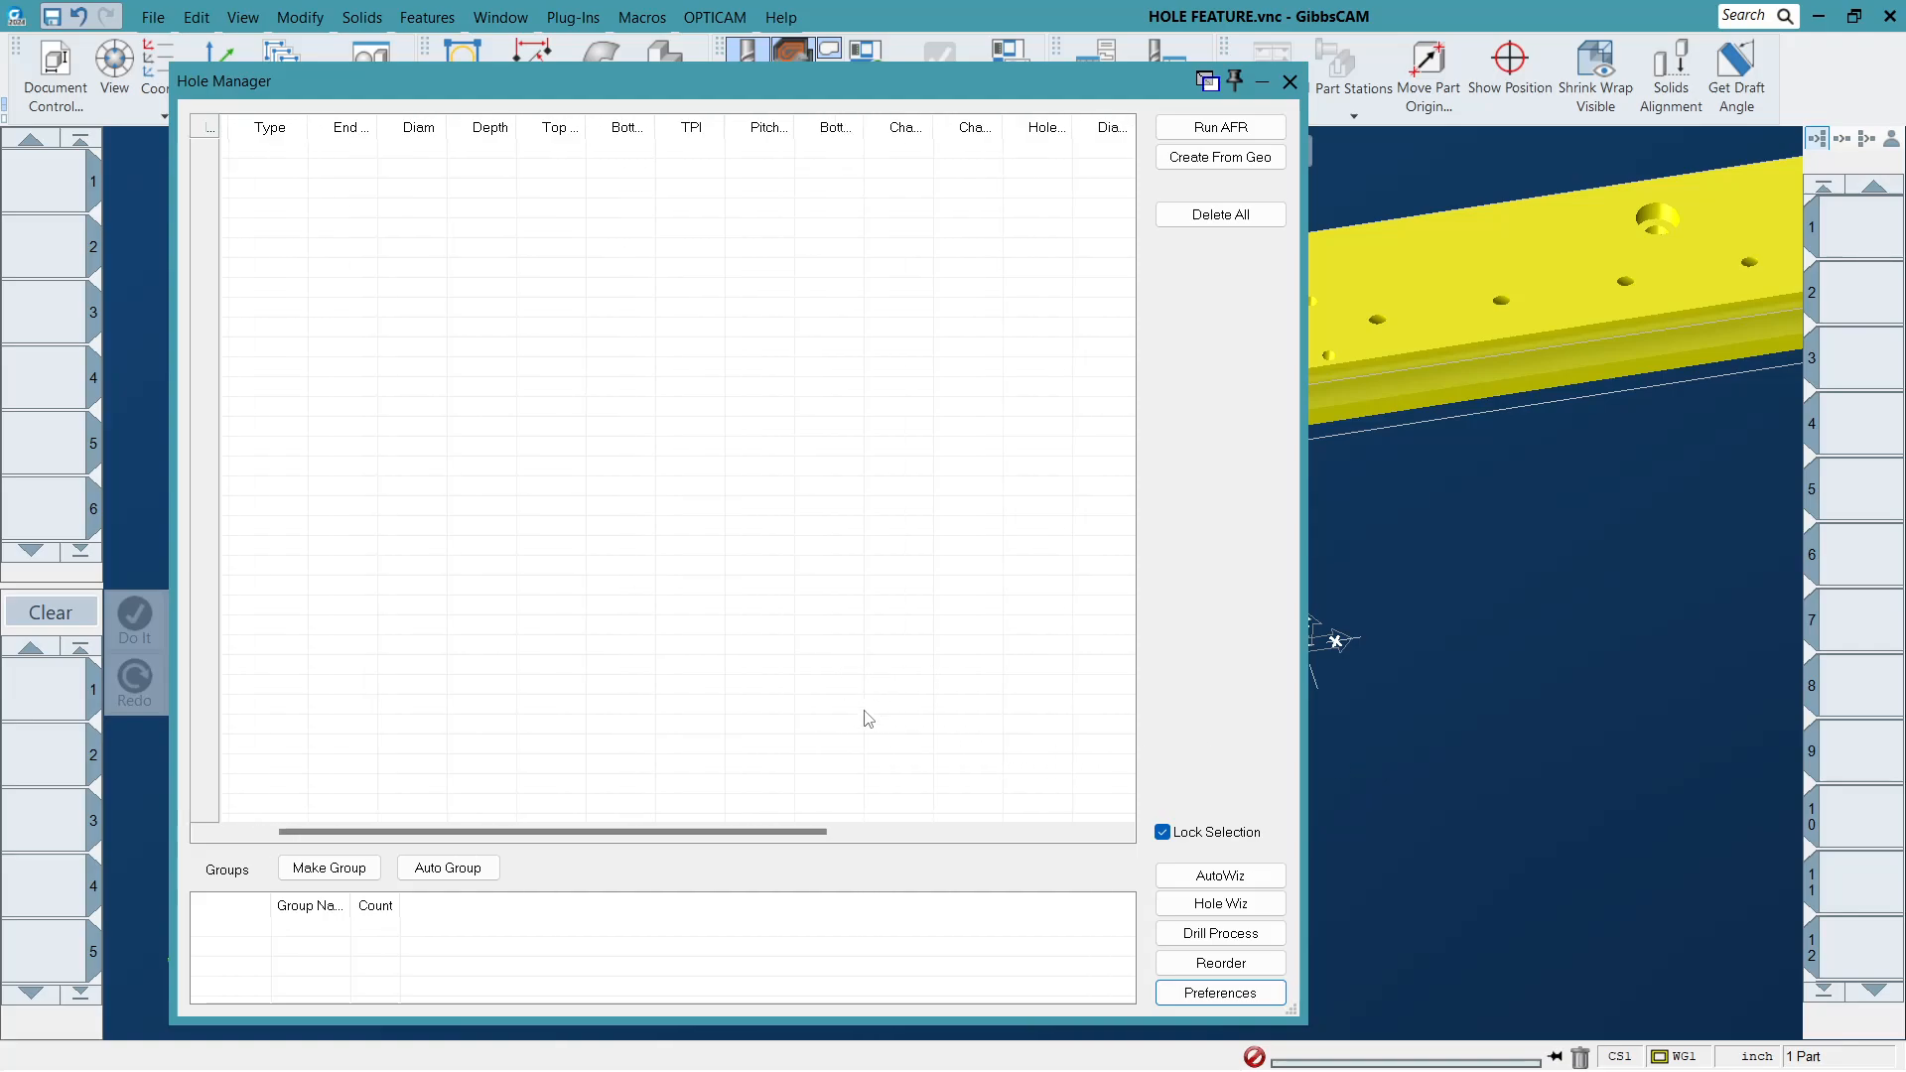
left_click(1220, 993)
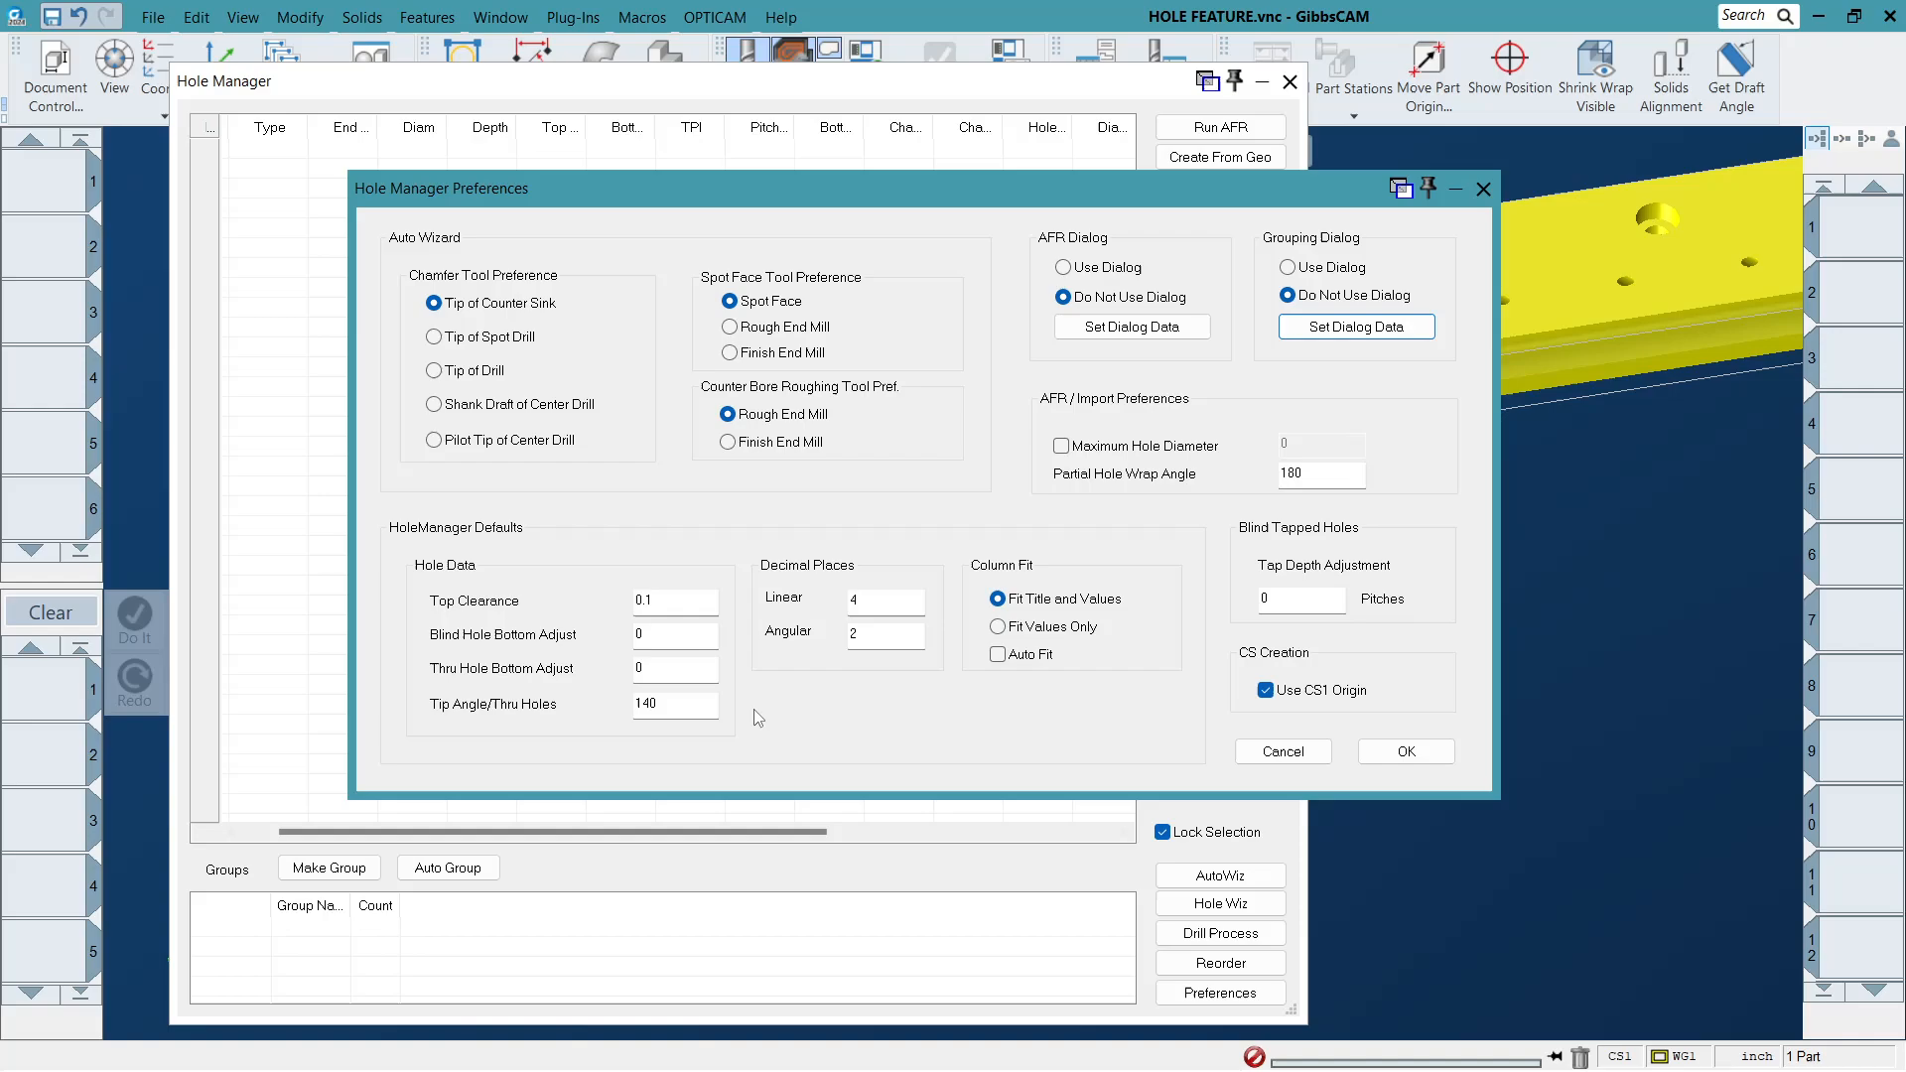
double_click(669, 608)
left_click(1484, 189)
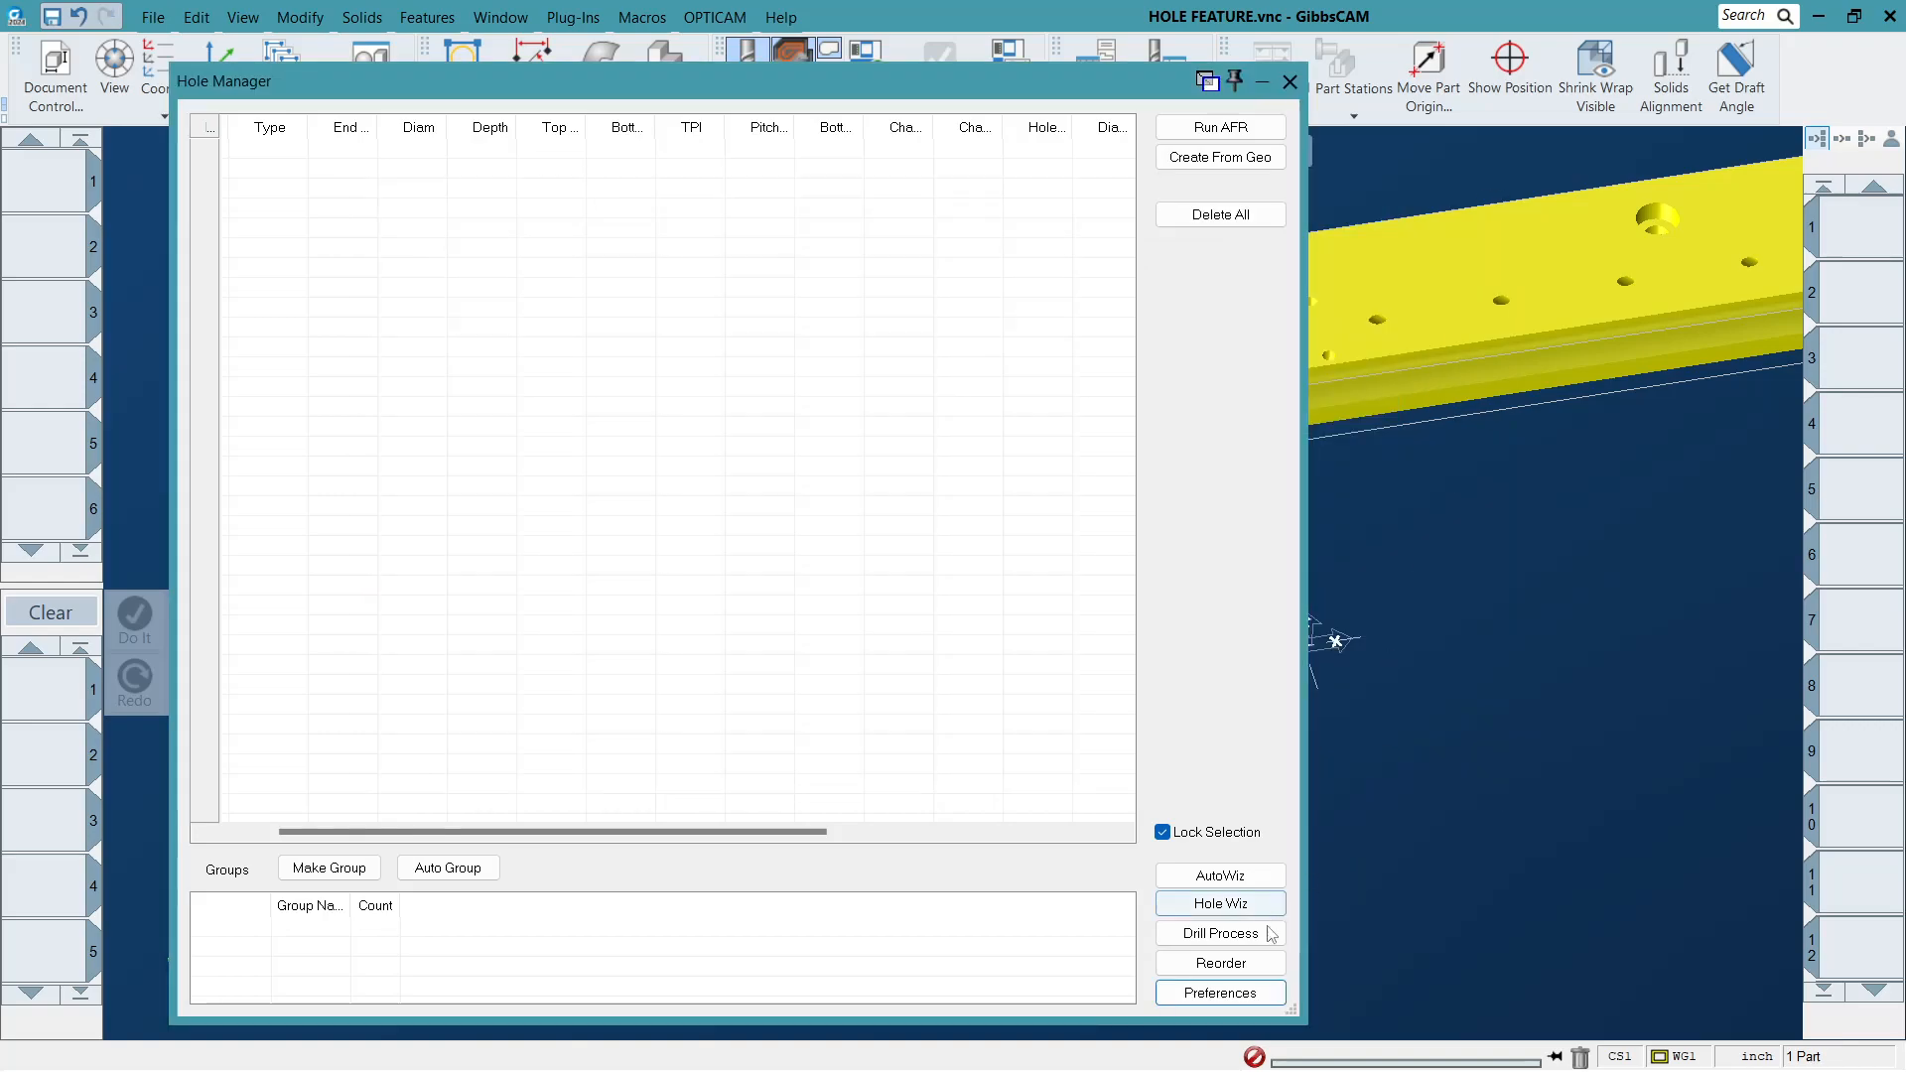
Run automatic feature recognition (AFR) on the selected rail to list its holes in the Hole Manager.
left_click(1243, 133)
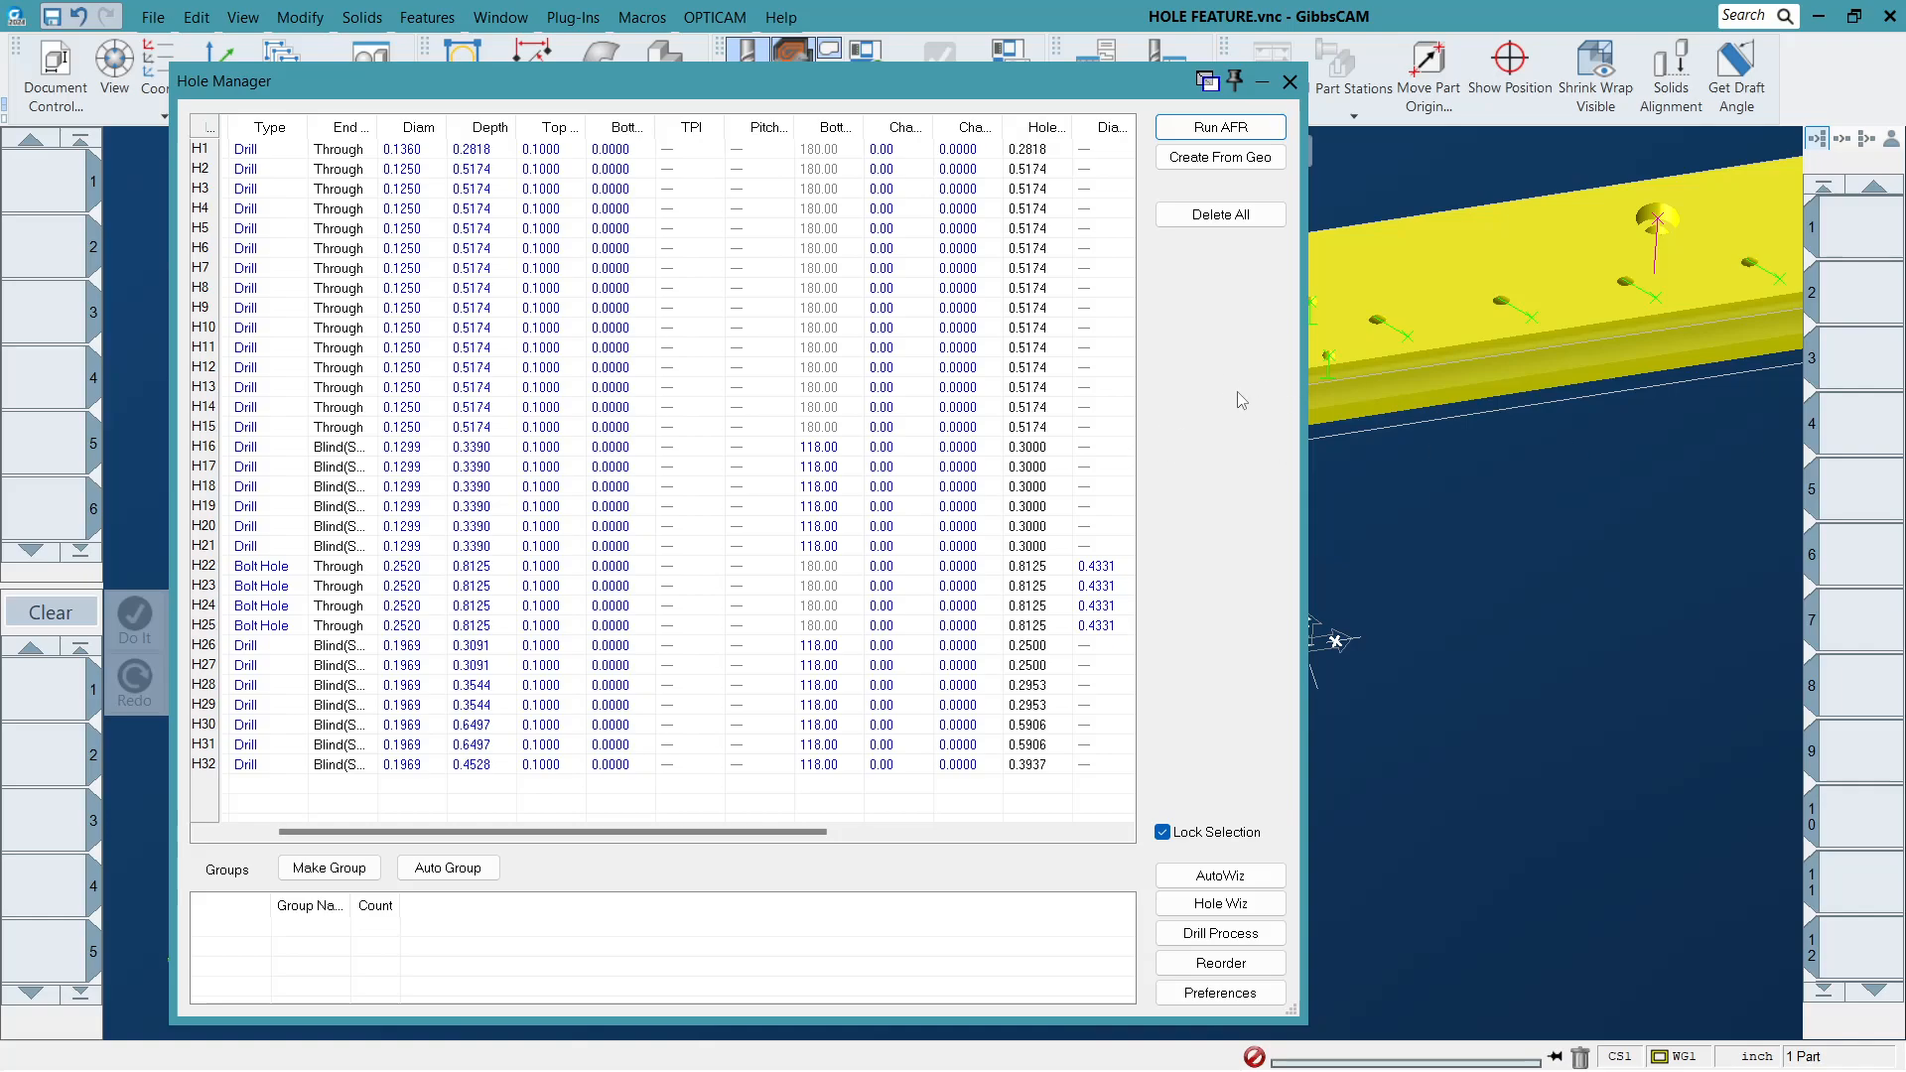
scroll(735, 249, "left", 2)
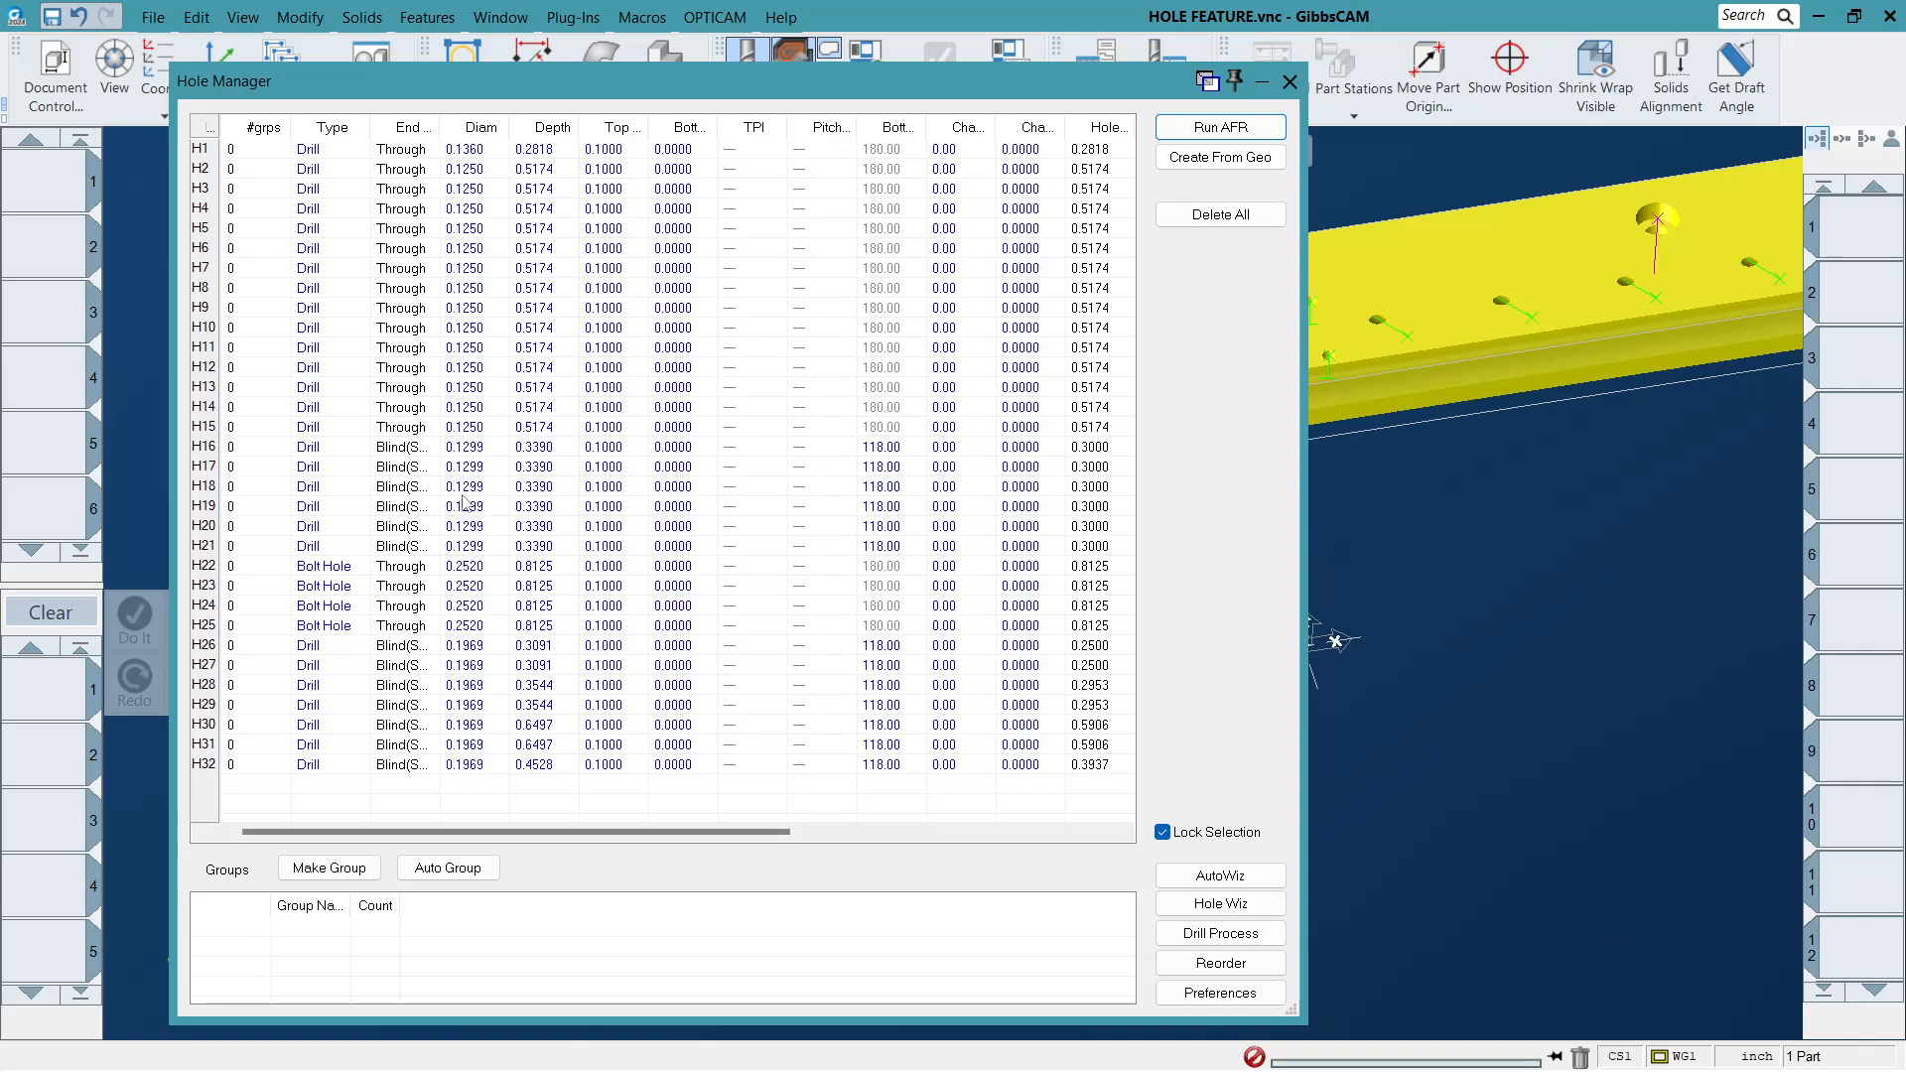
Examine the remaining hole table columns, including the second diameter, Mid and XYZ coordinate columns, and check bolt holes H22 to H25.
scroll(402, 713, "right", 4)
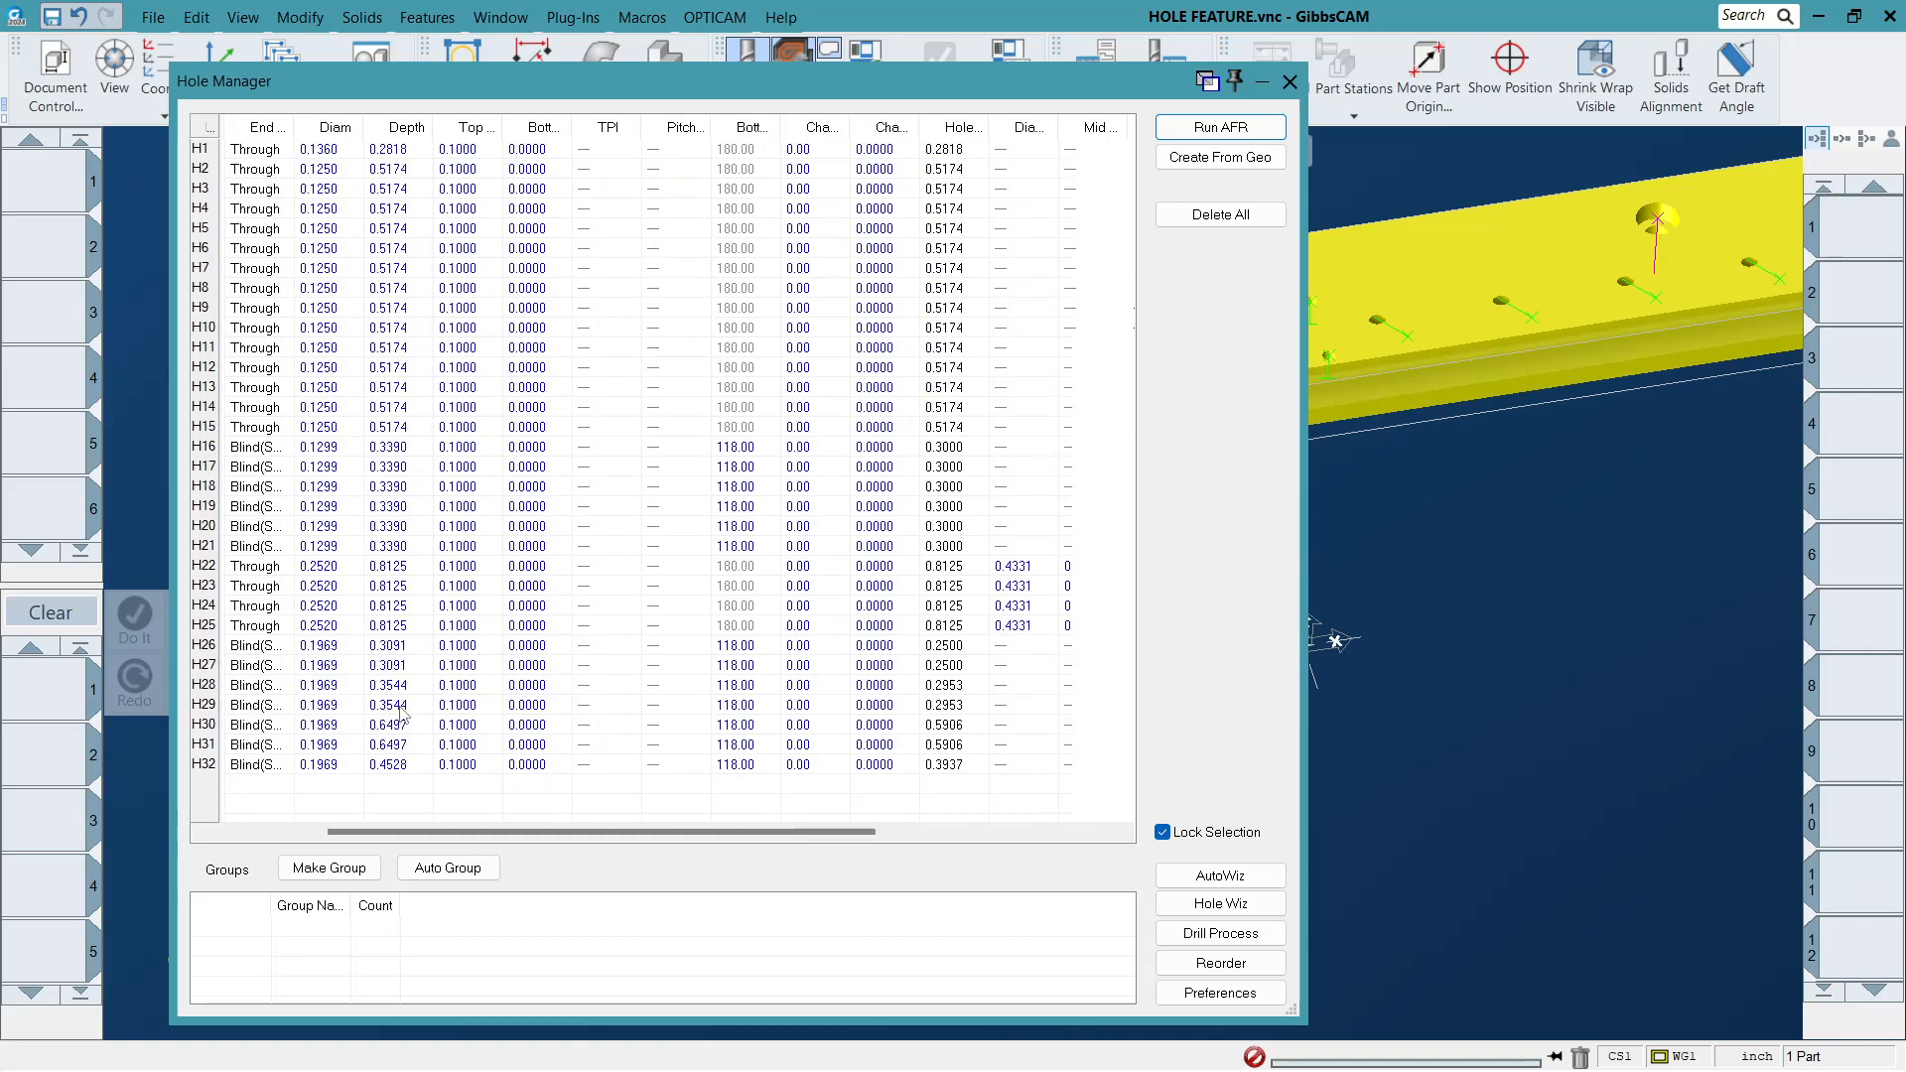
scroll(402, 712, "left", 1)
scroll(422, 596, "left", 3)
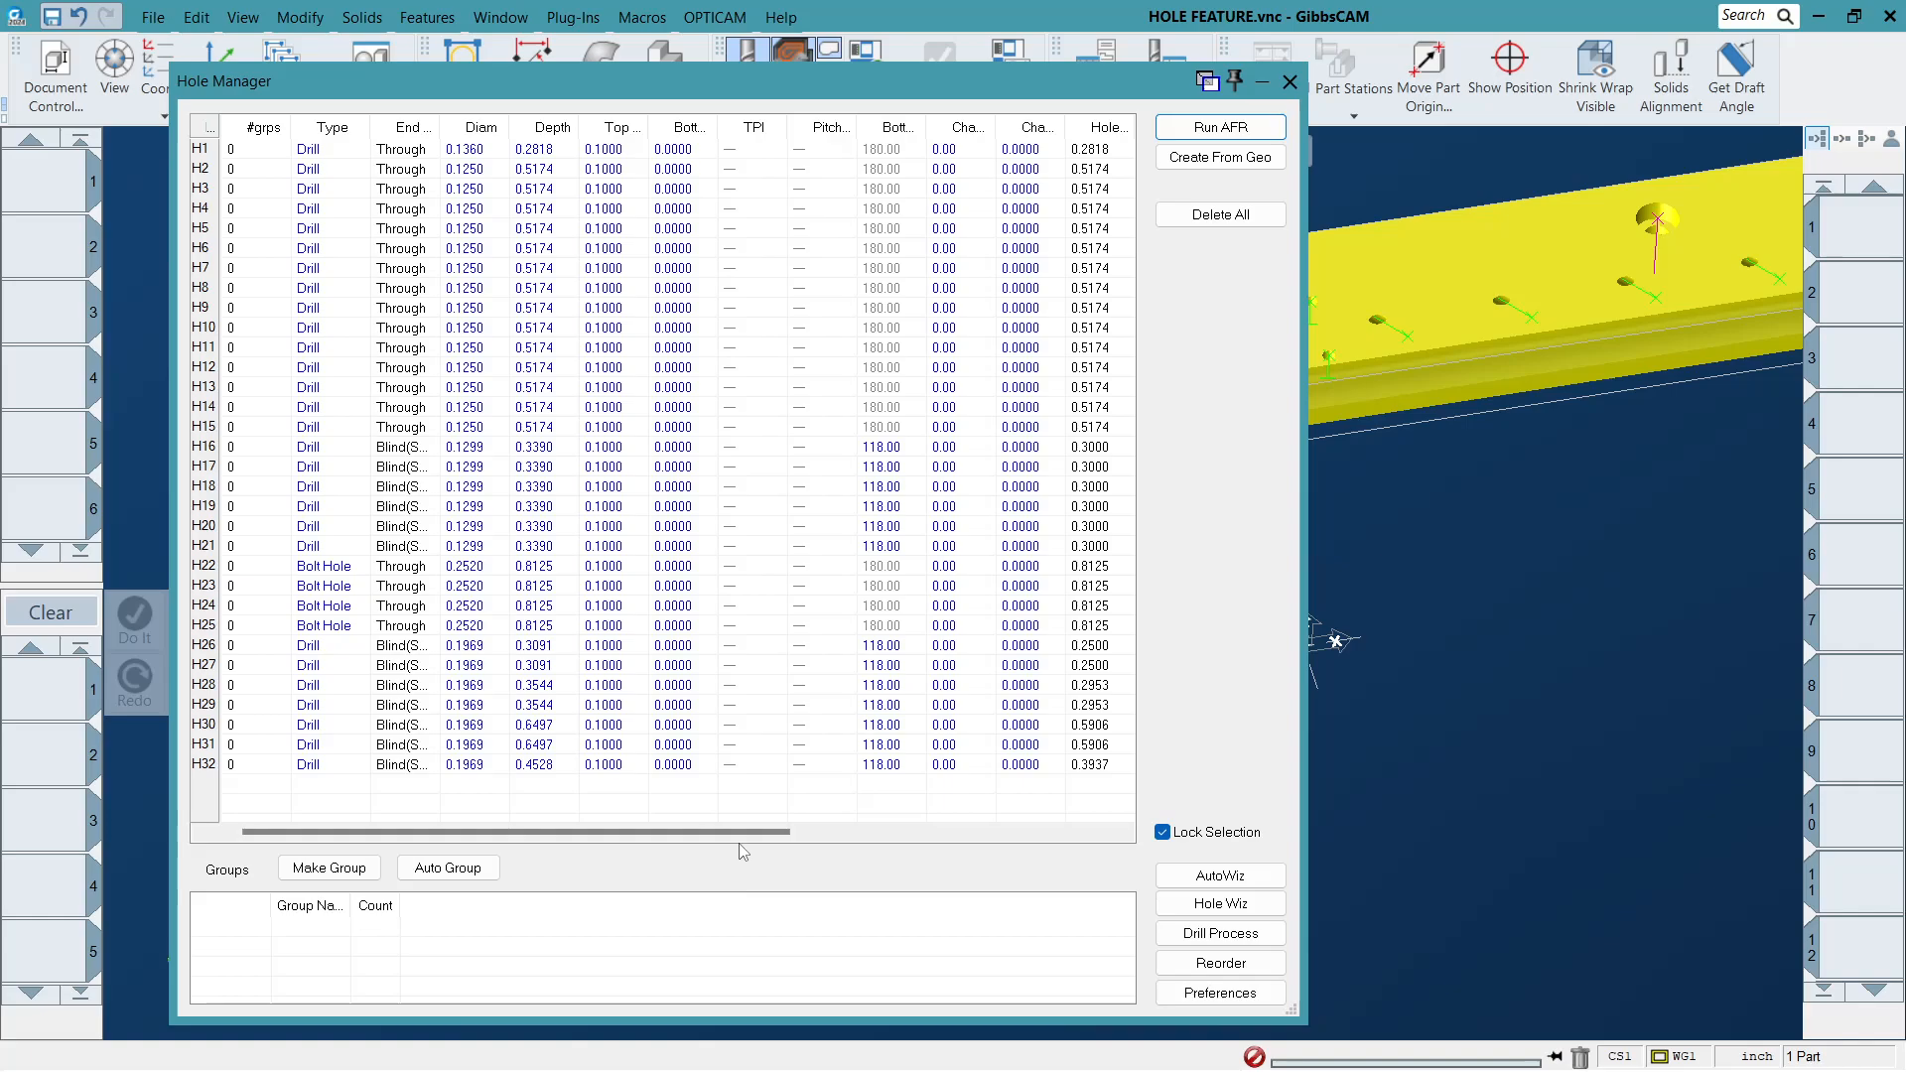
left_click_drag(761, 837, 1080, 837)
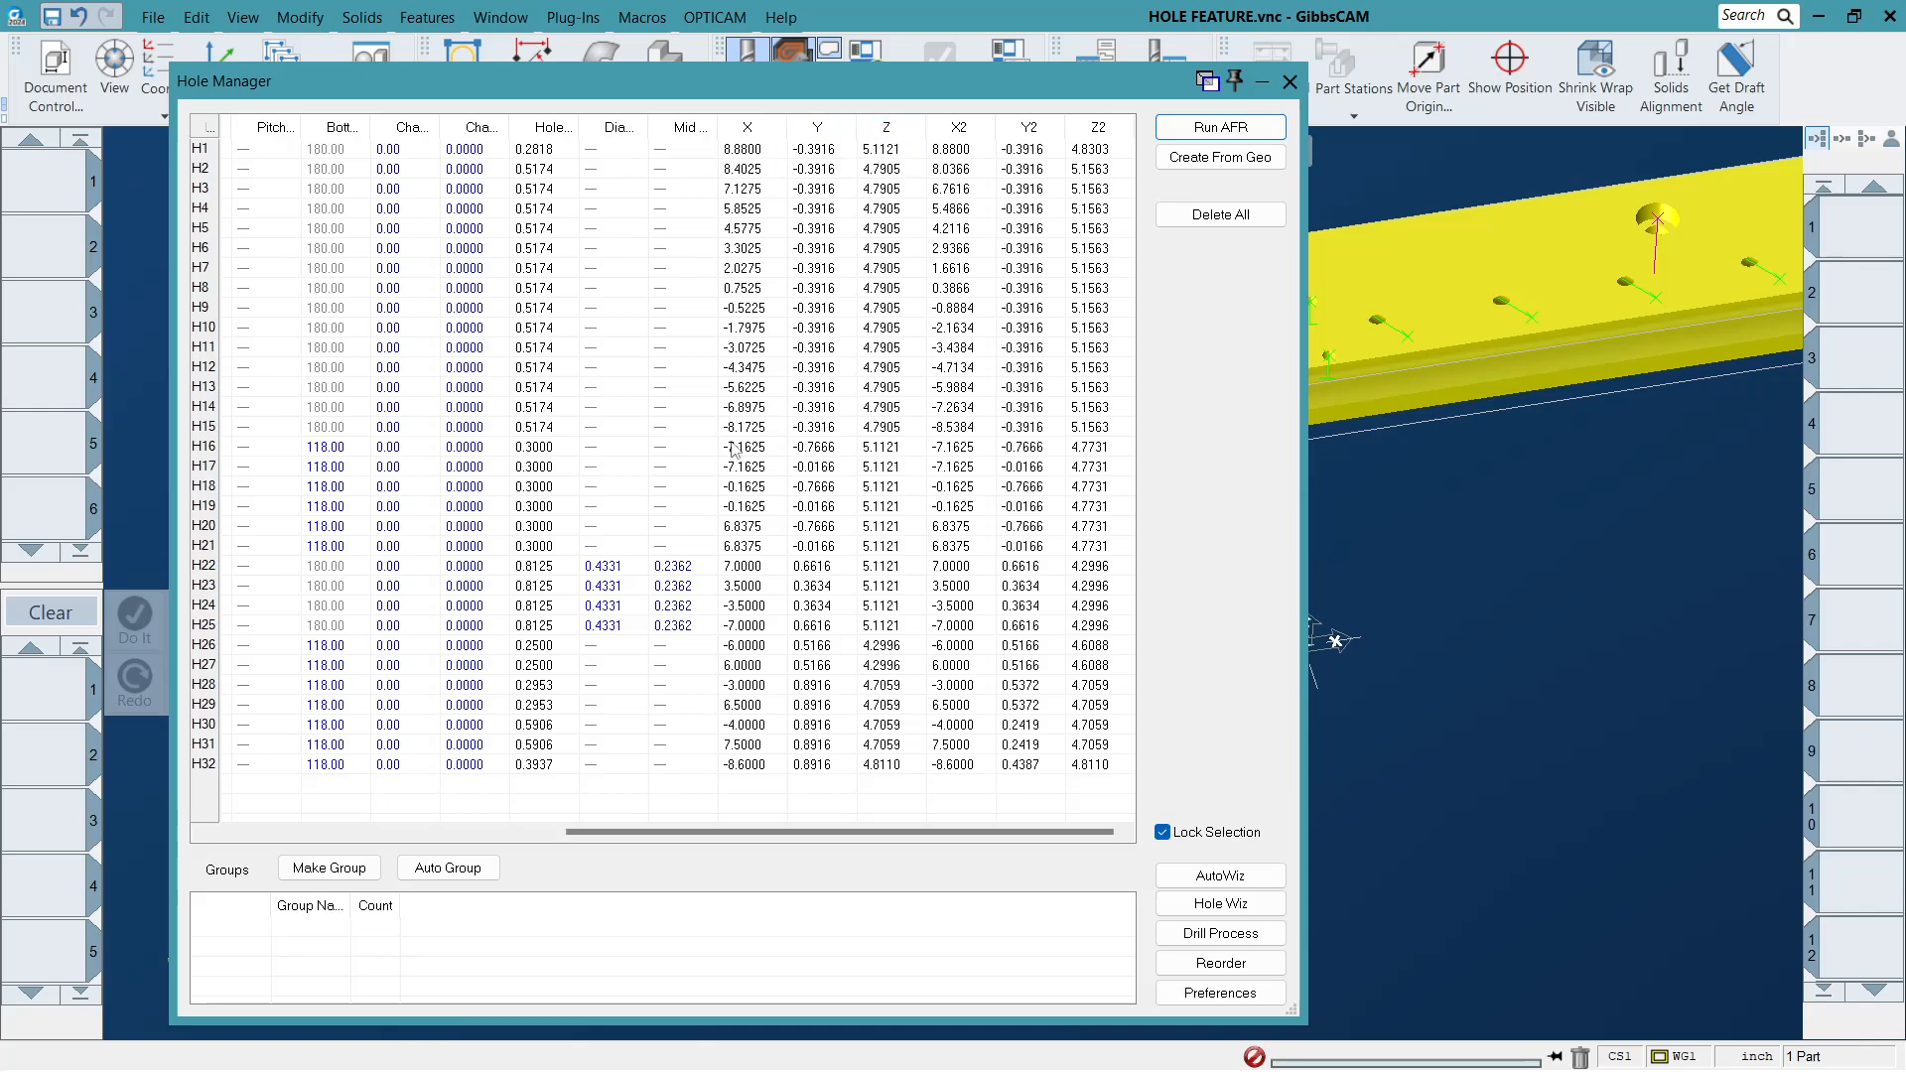
left_click(614, 570)
left_click(616, 583)
left_click(614, 603)
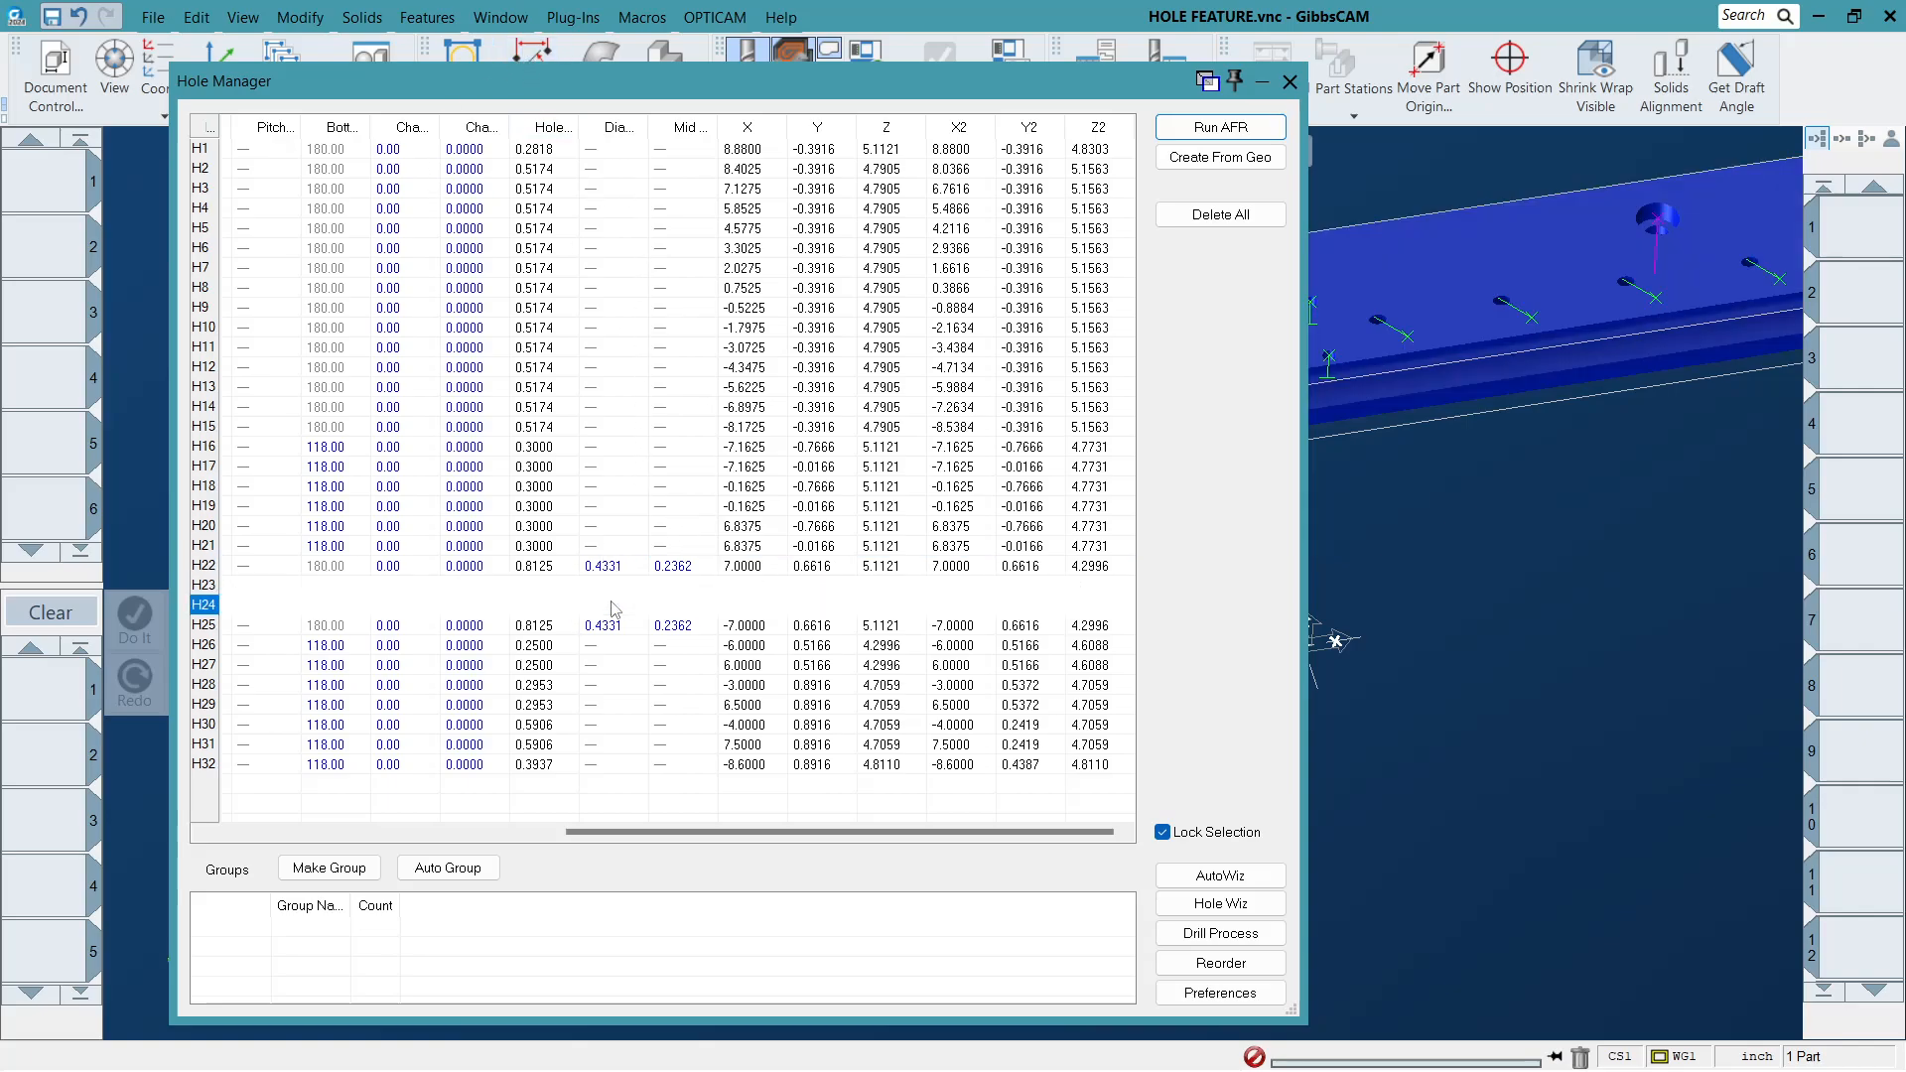
left_click(612, 623)
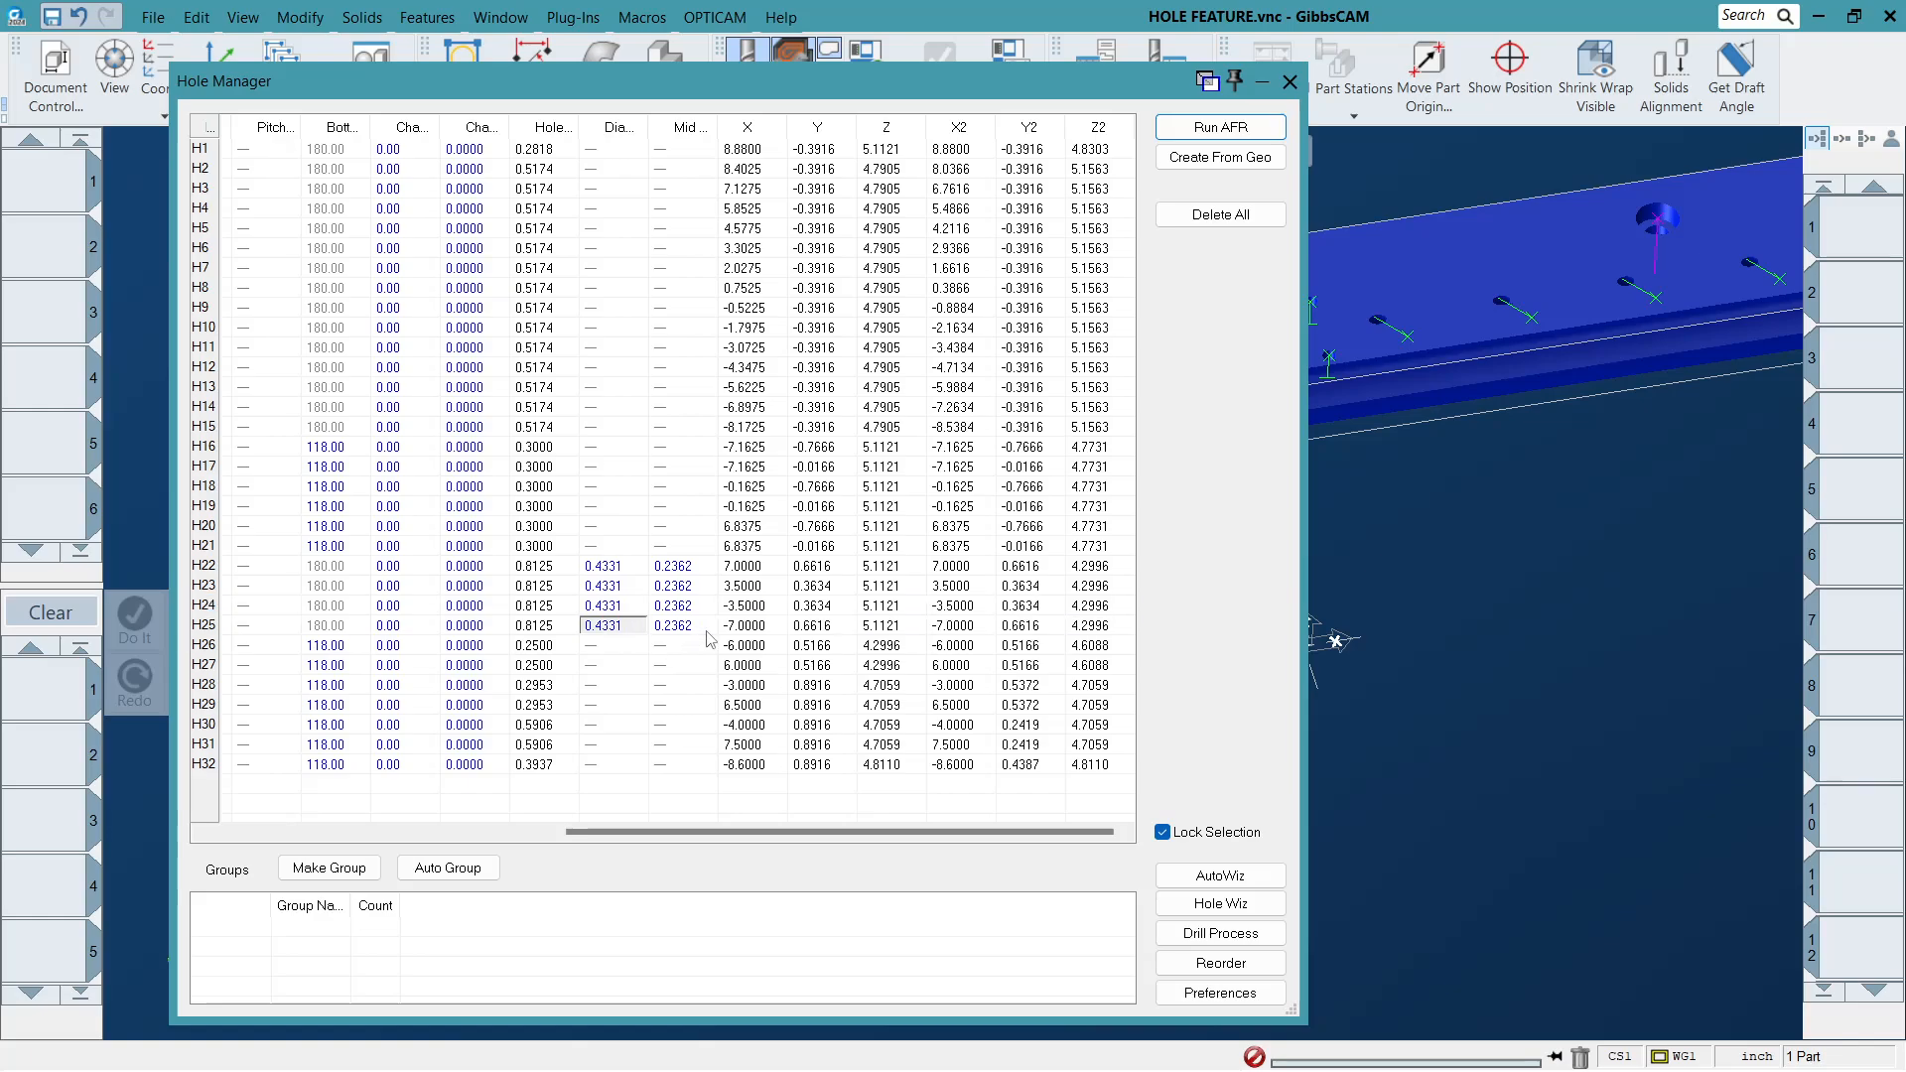
left_click_drag(869, 842, 556, 821)
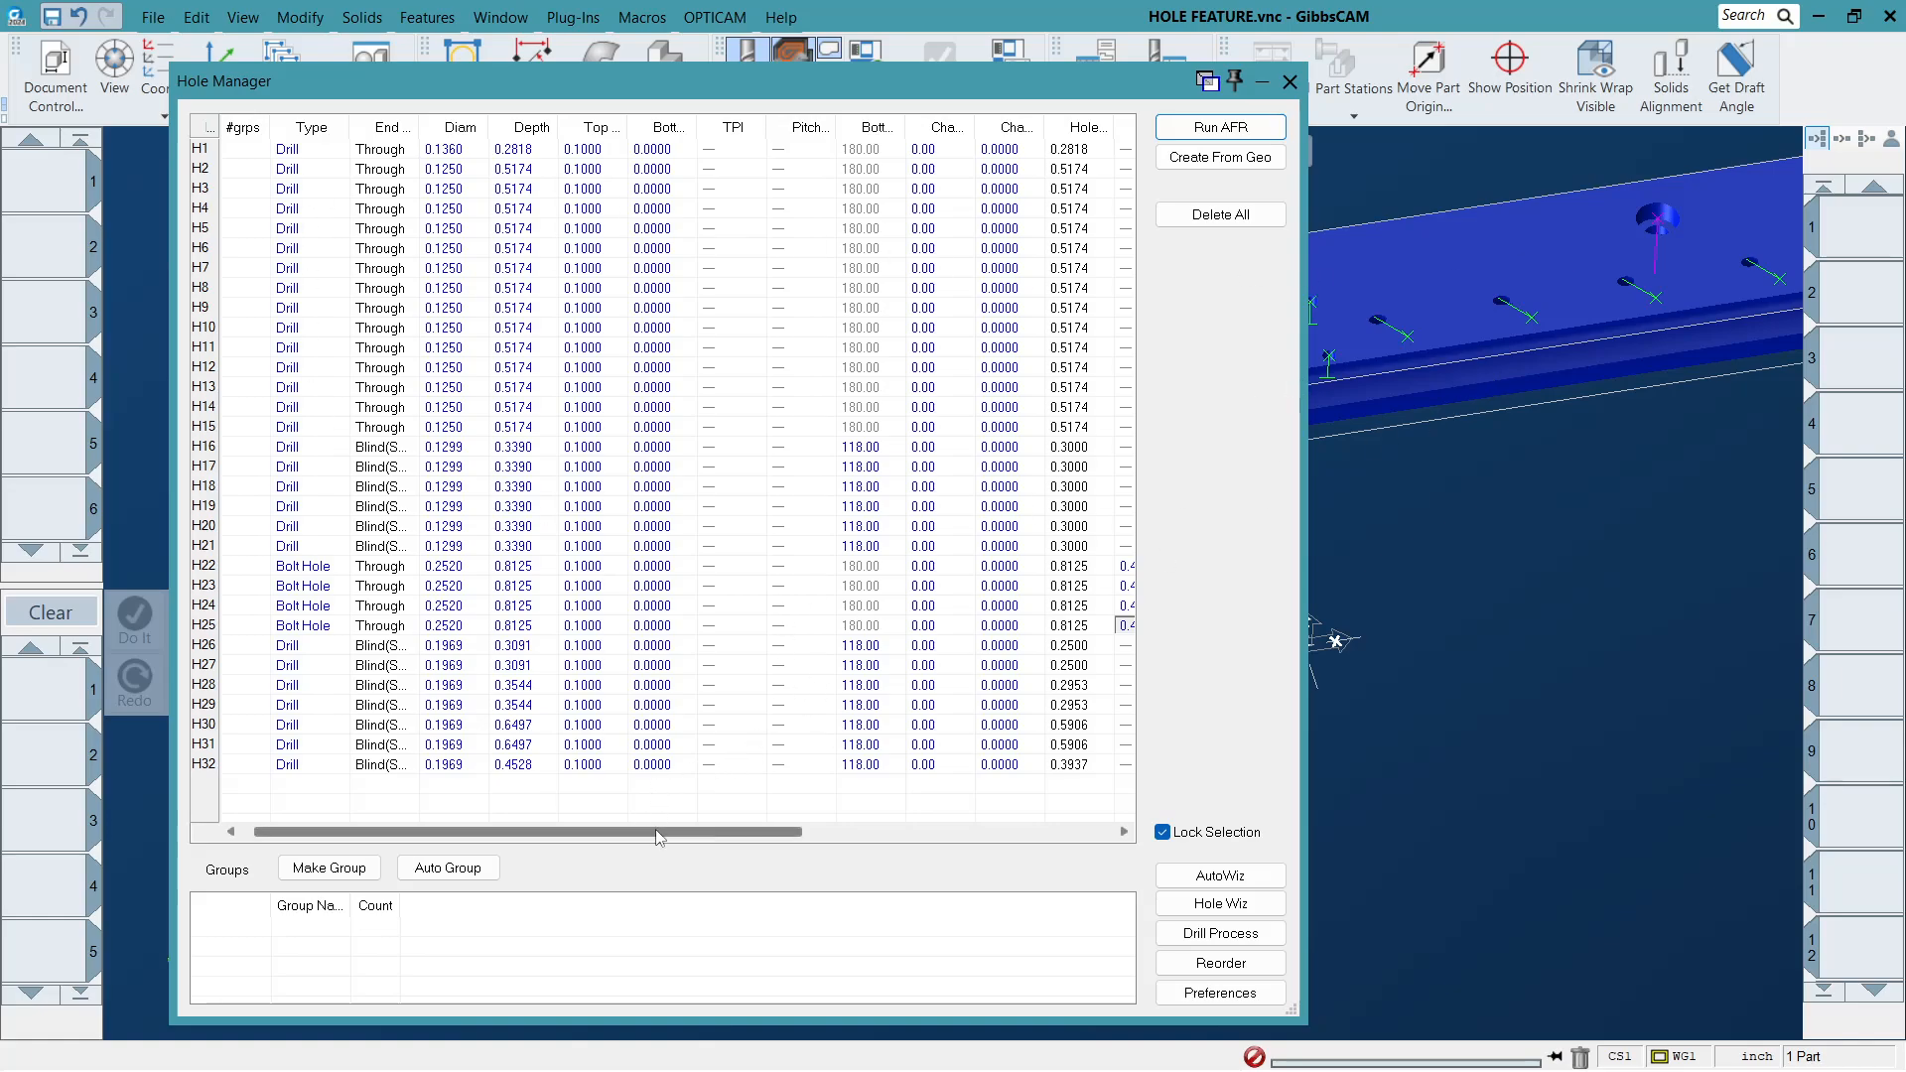
left_click_drag(685, 831, 1003, 849)
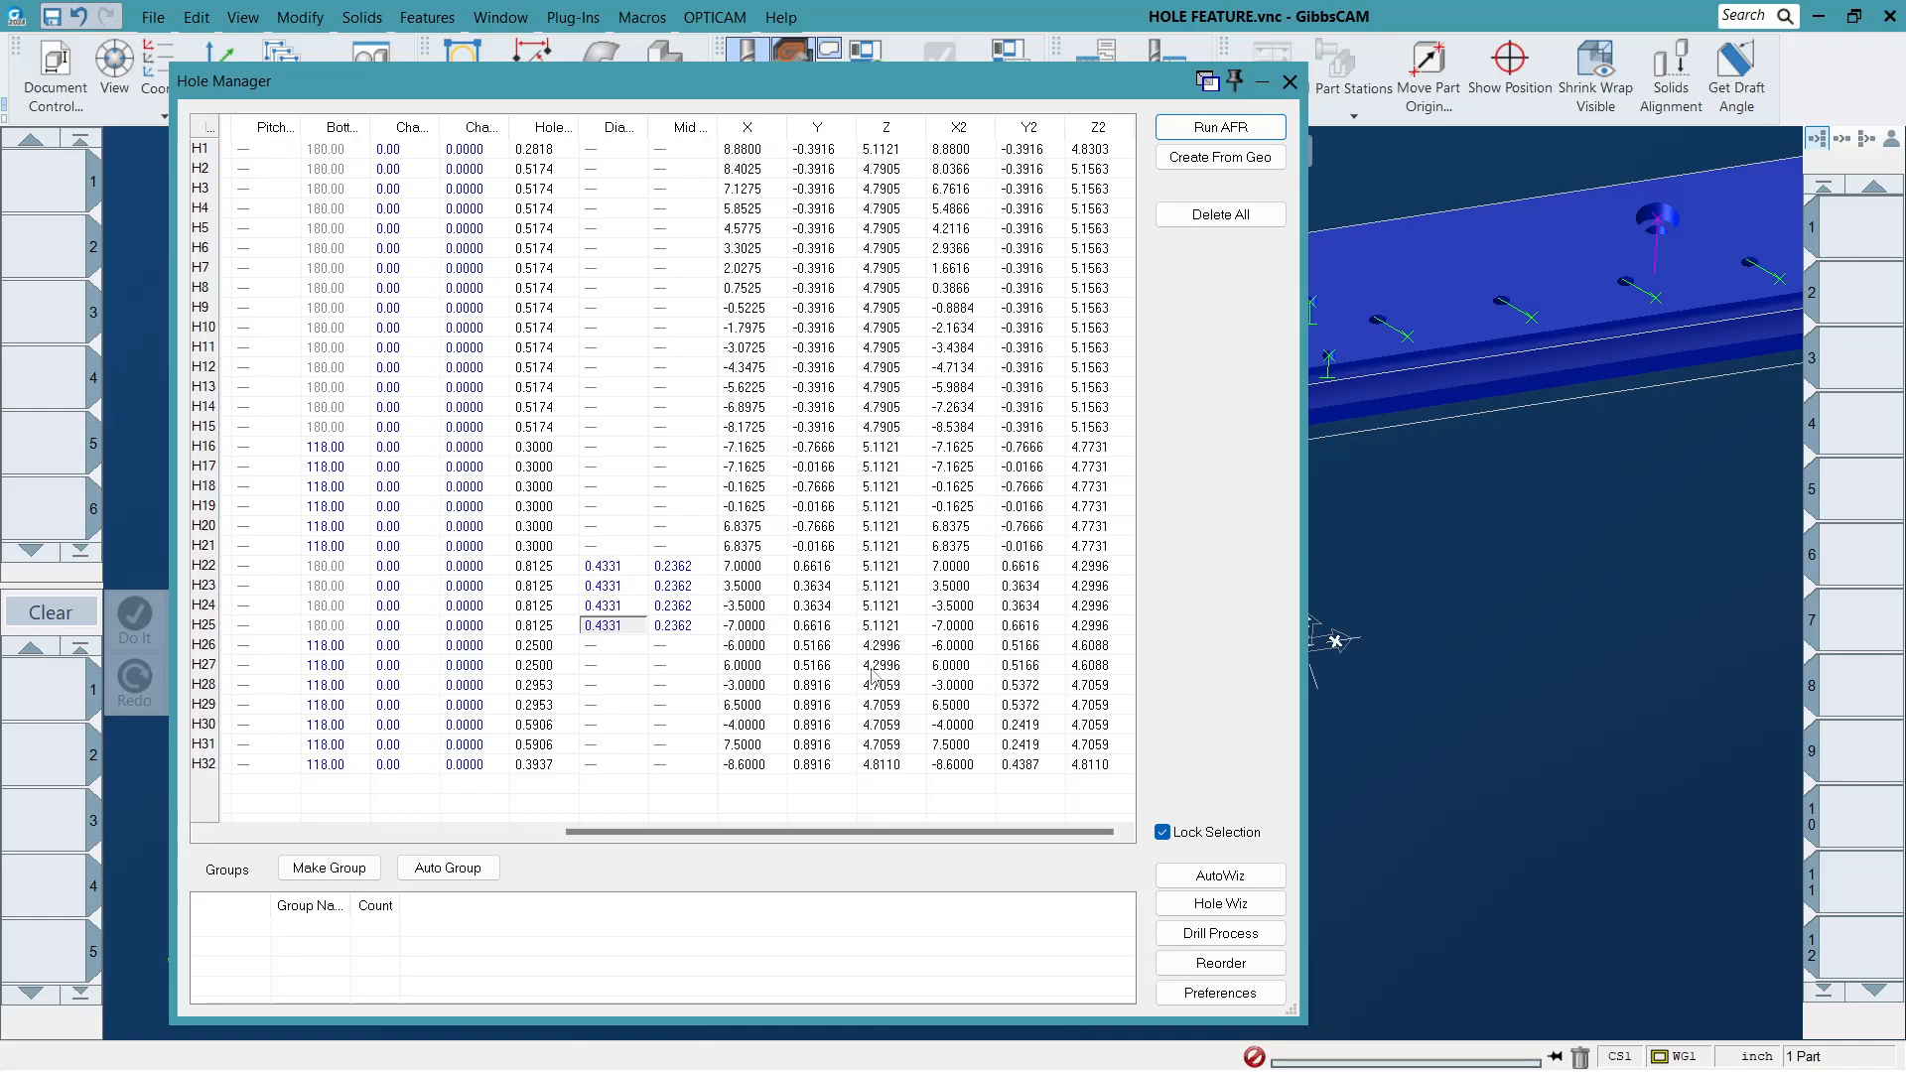
left_click_drag(903, 832, 293, 839)
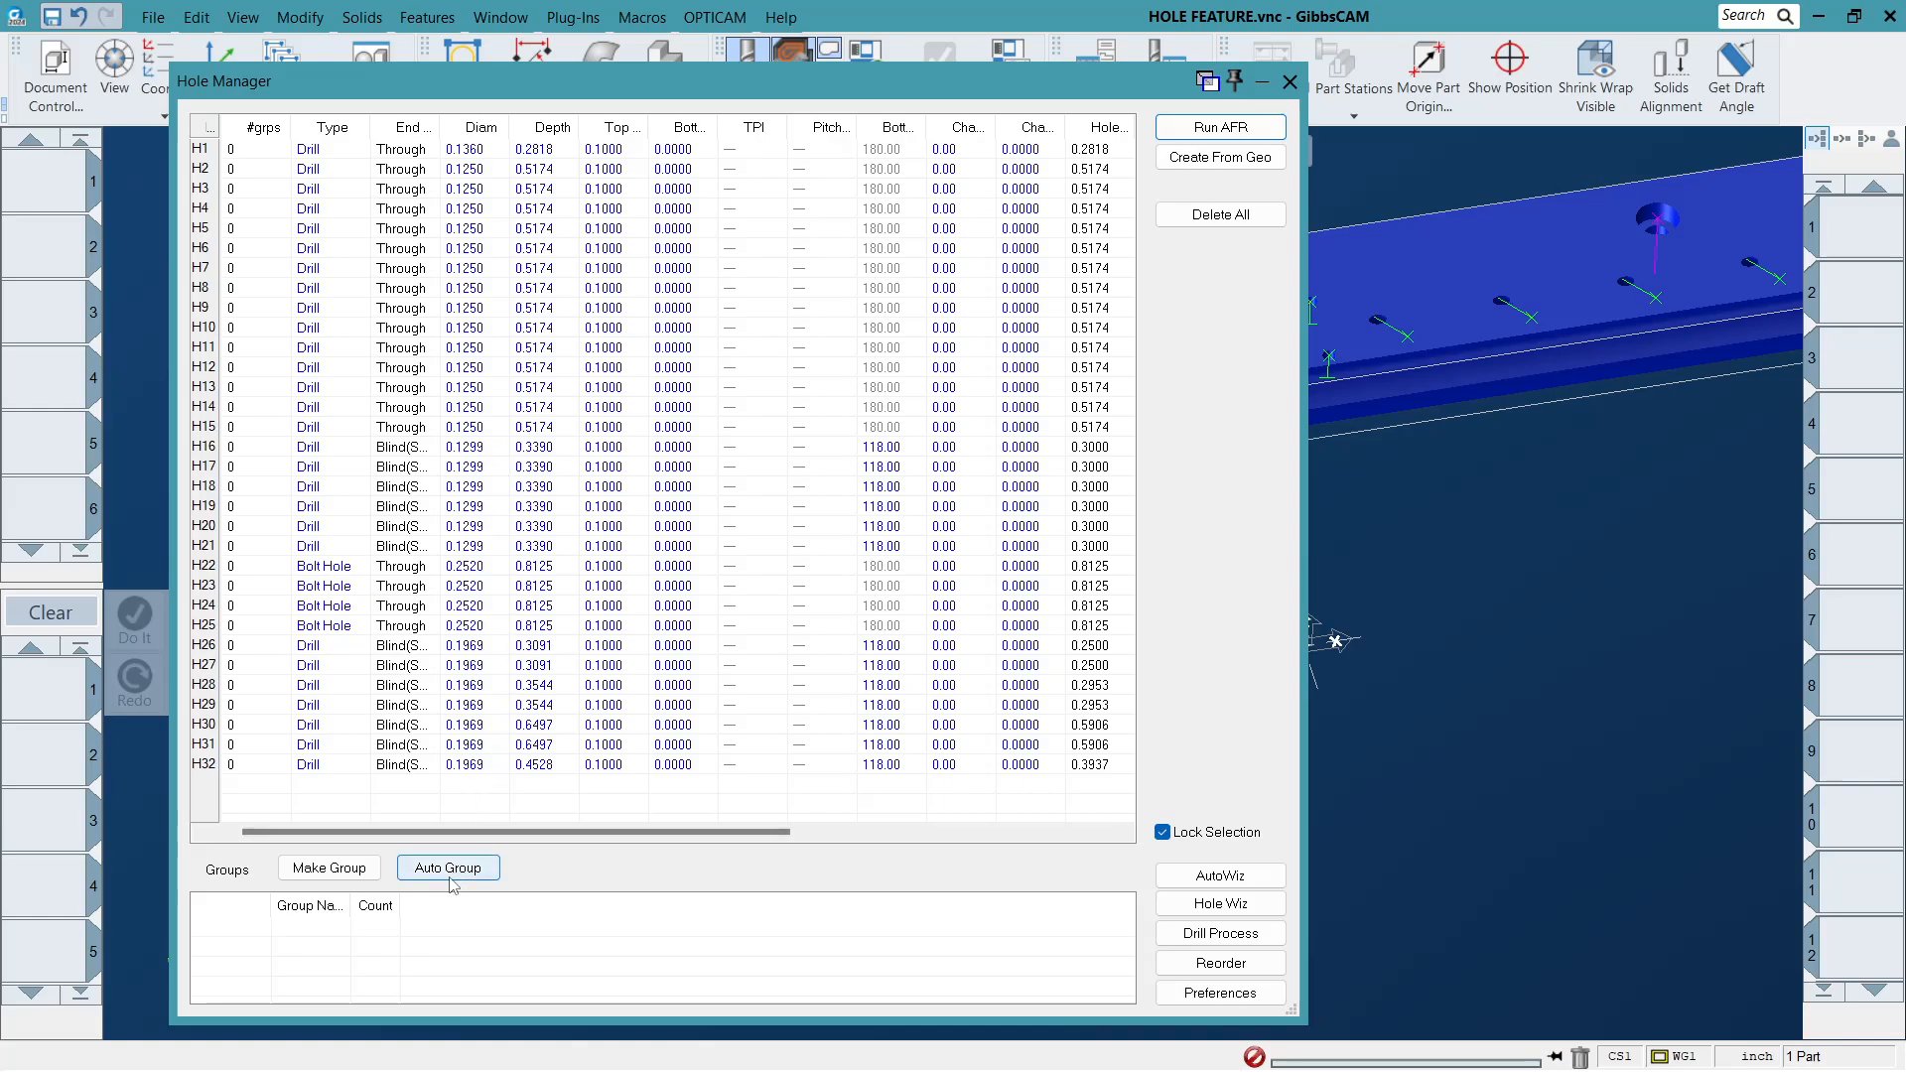
Try to select the 0.1250 diameter through holes H2 to H15 together in the hole table.
left_click(303, 332)
left_click(303, 442)
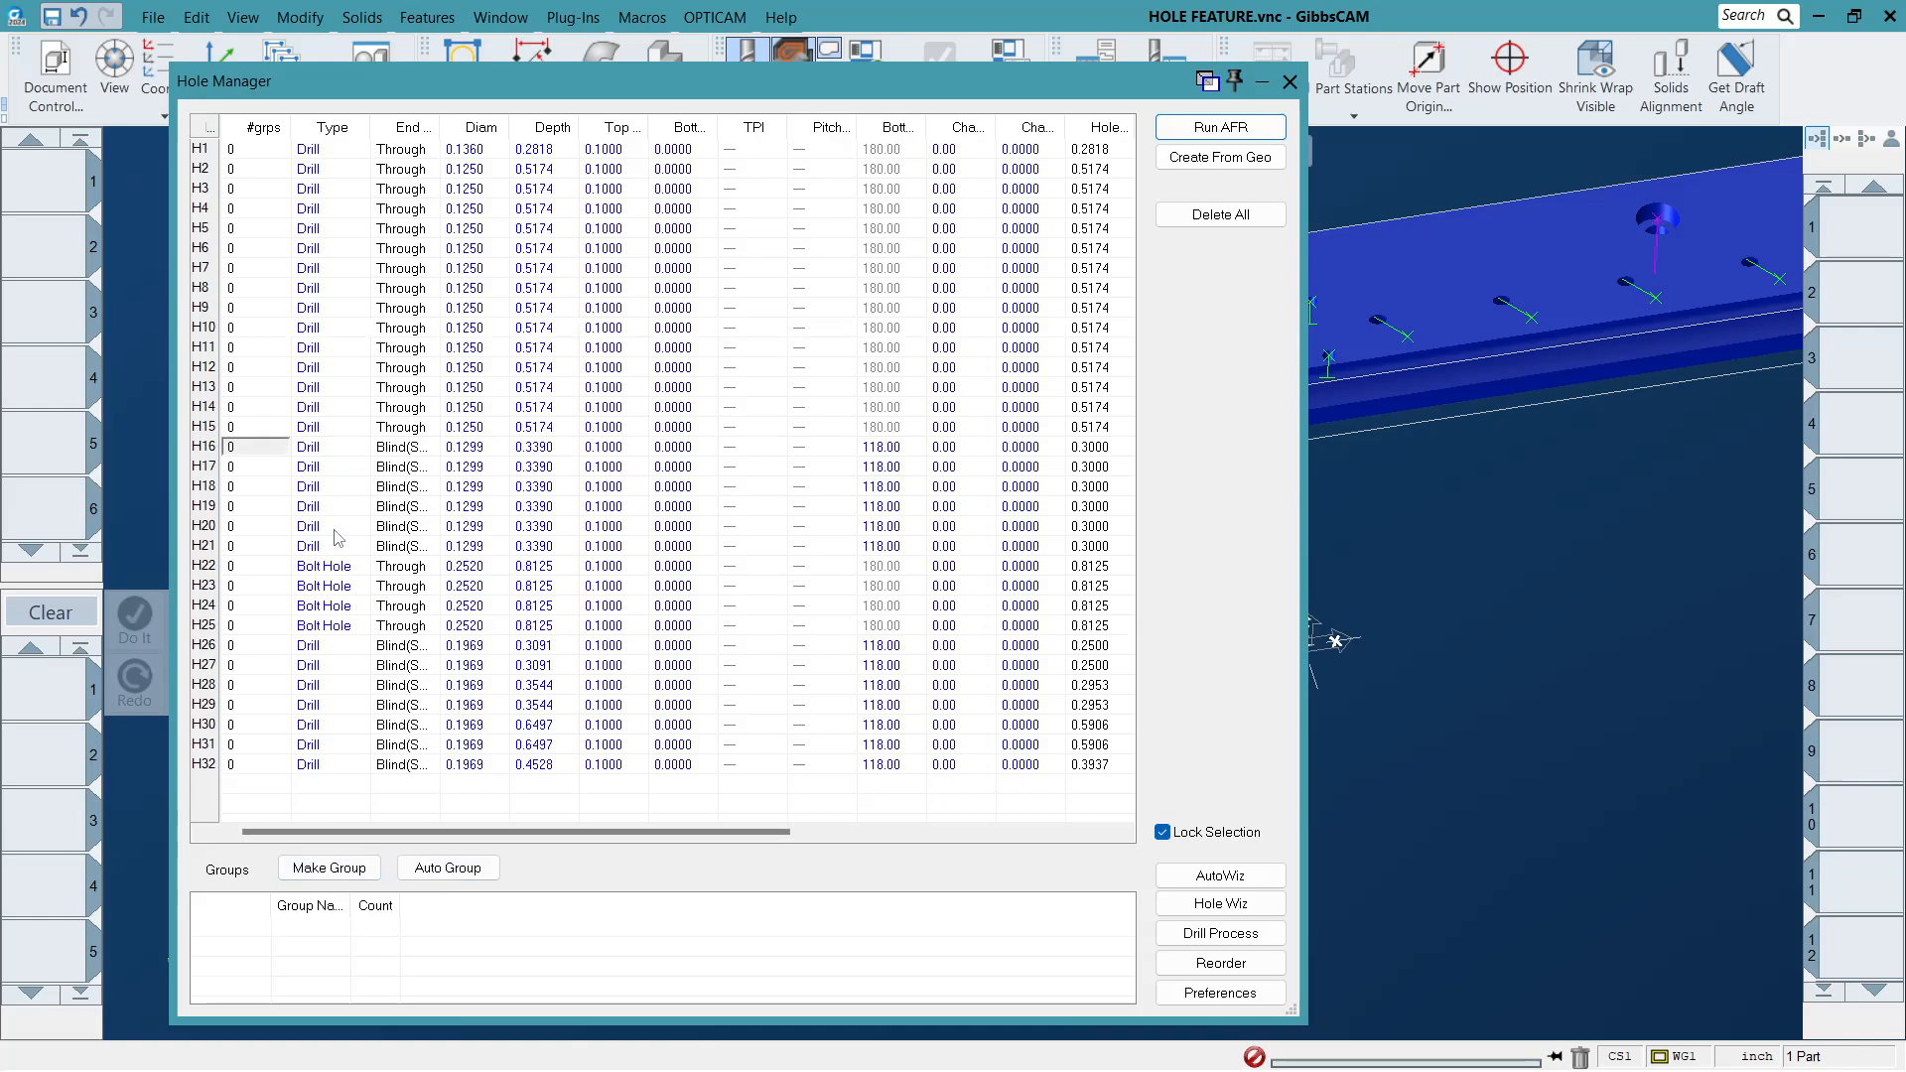
left_click(479, 167)
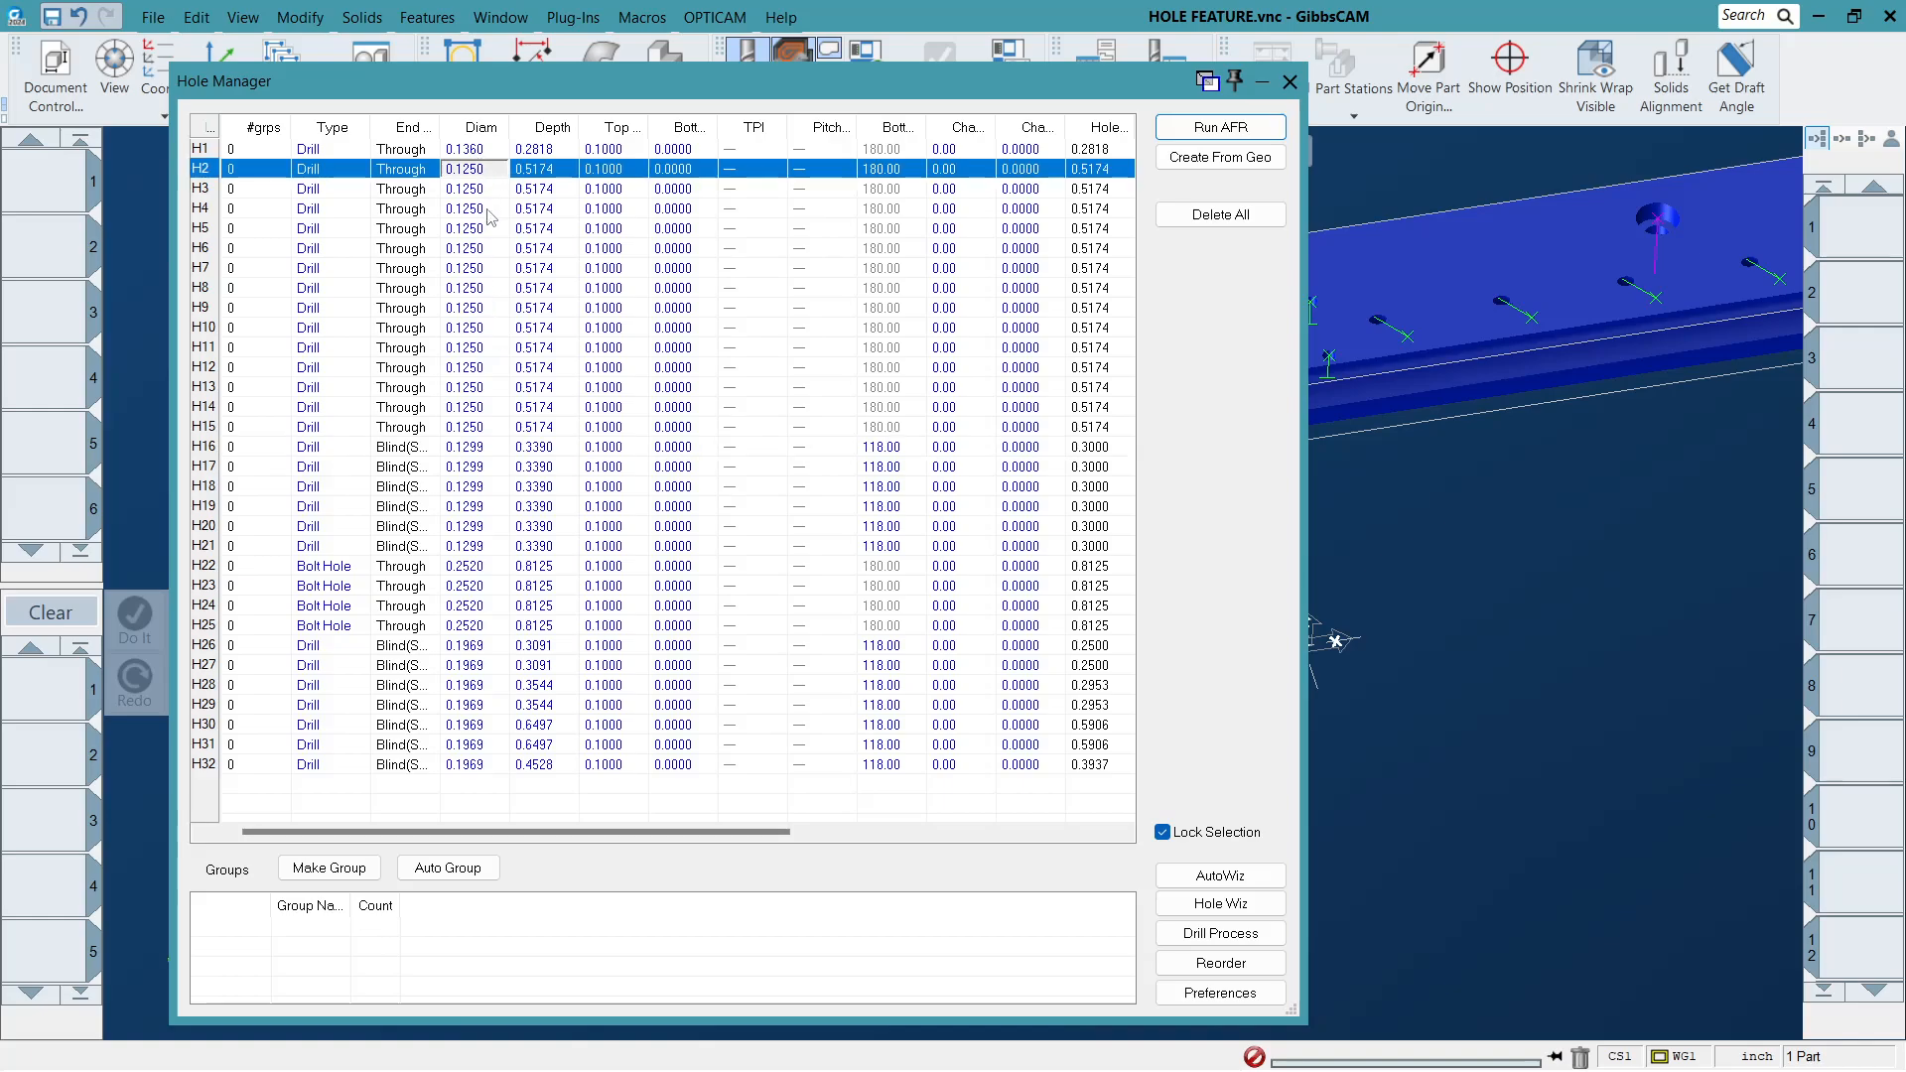
left_click(484, 429)
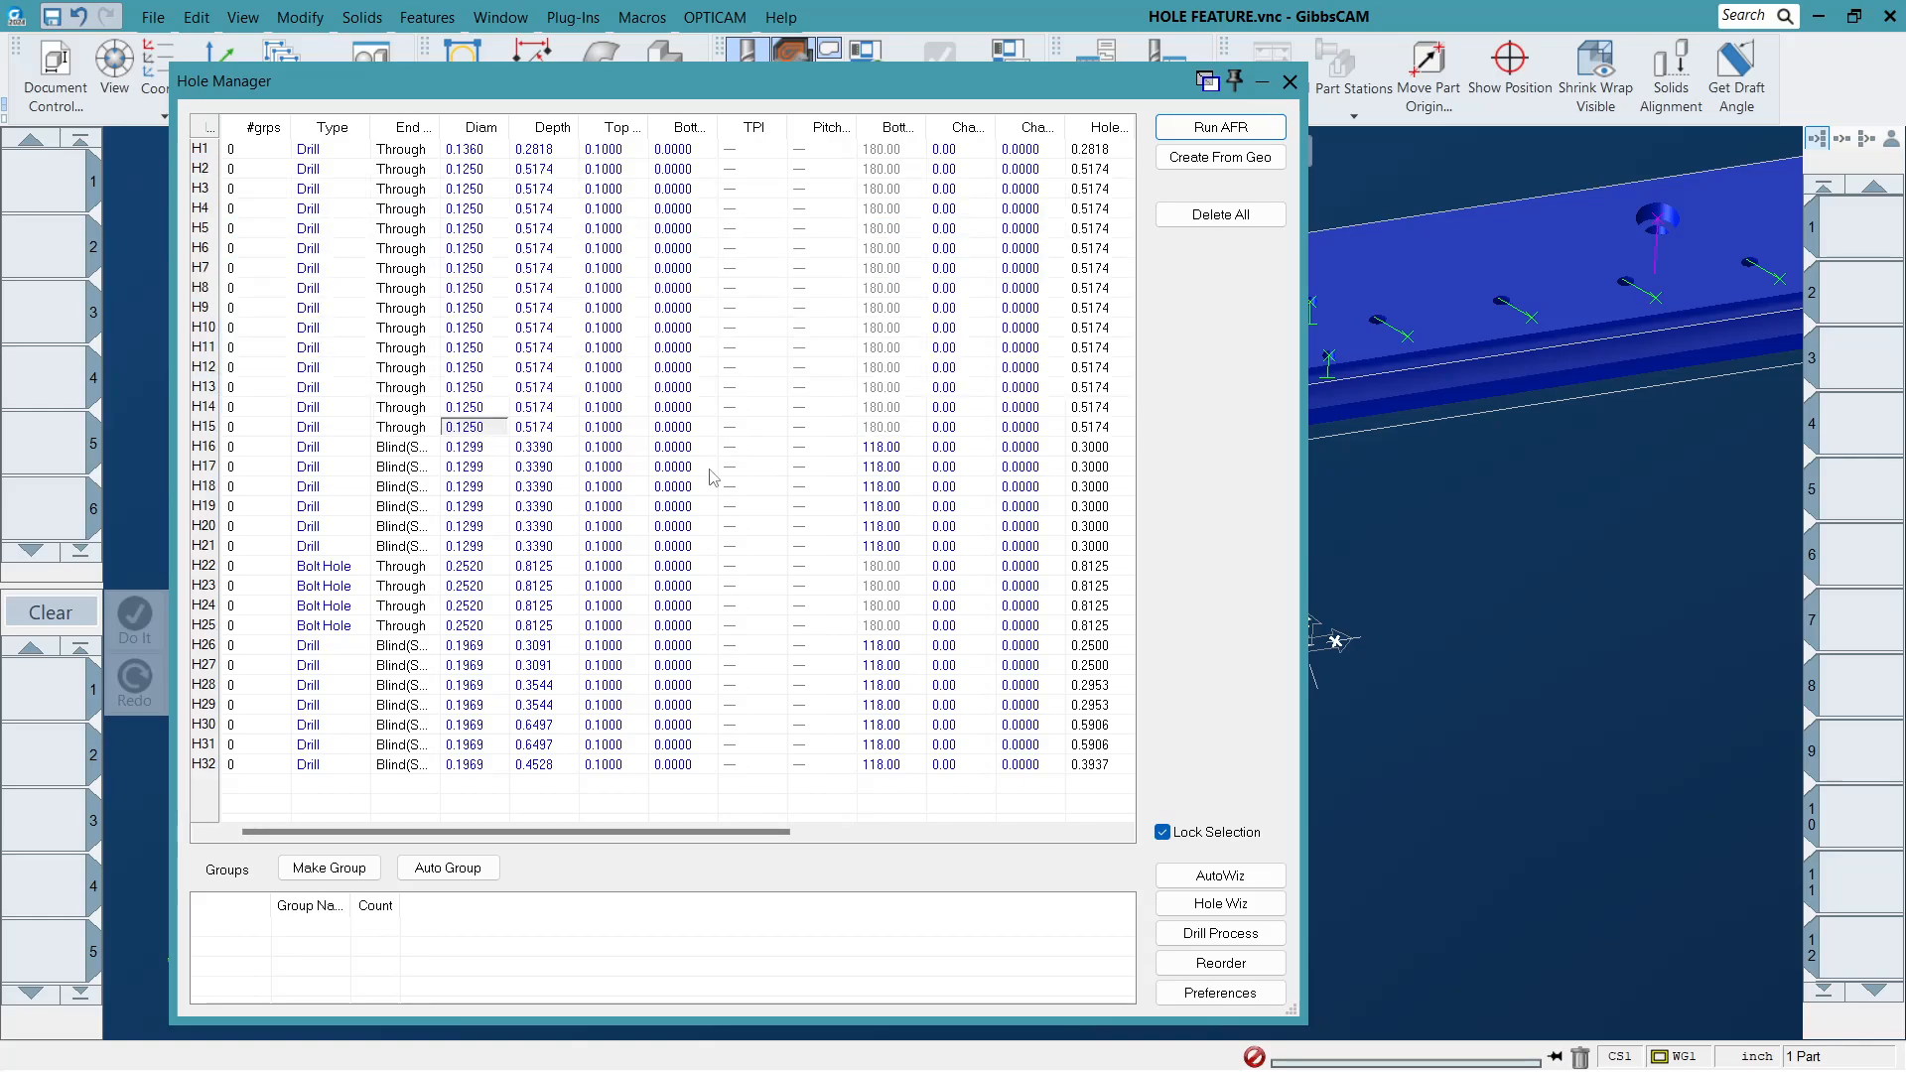
left_click(484, 173)
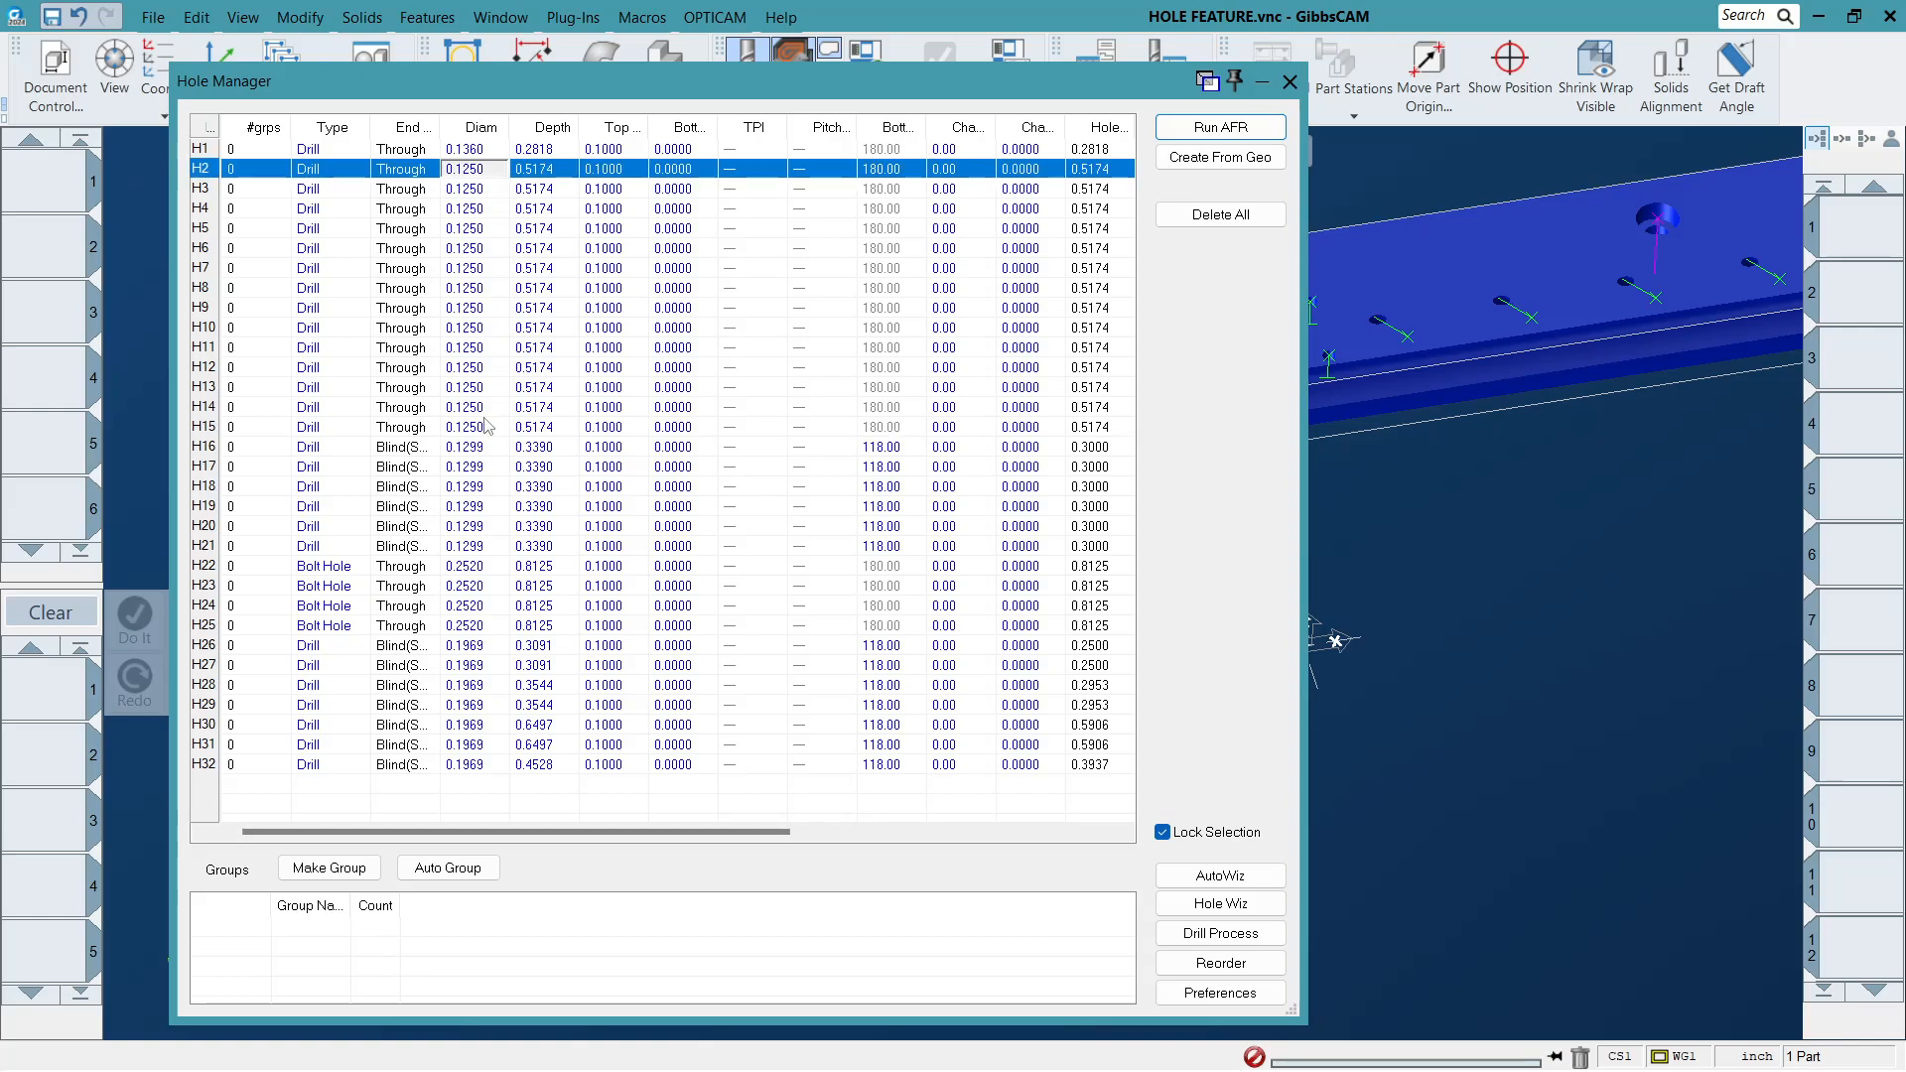
left_click(484, 428, "shift")
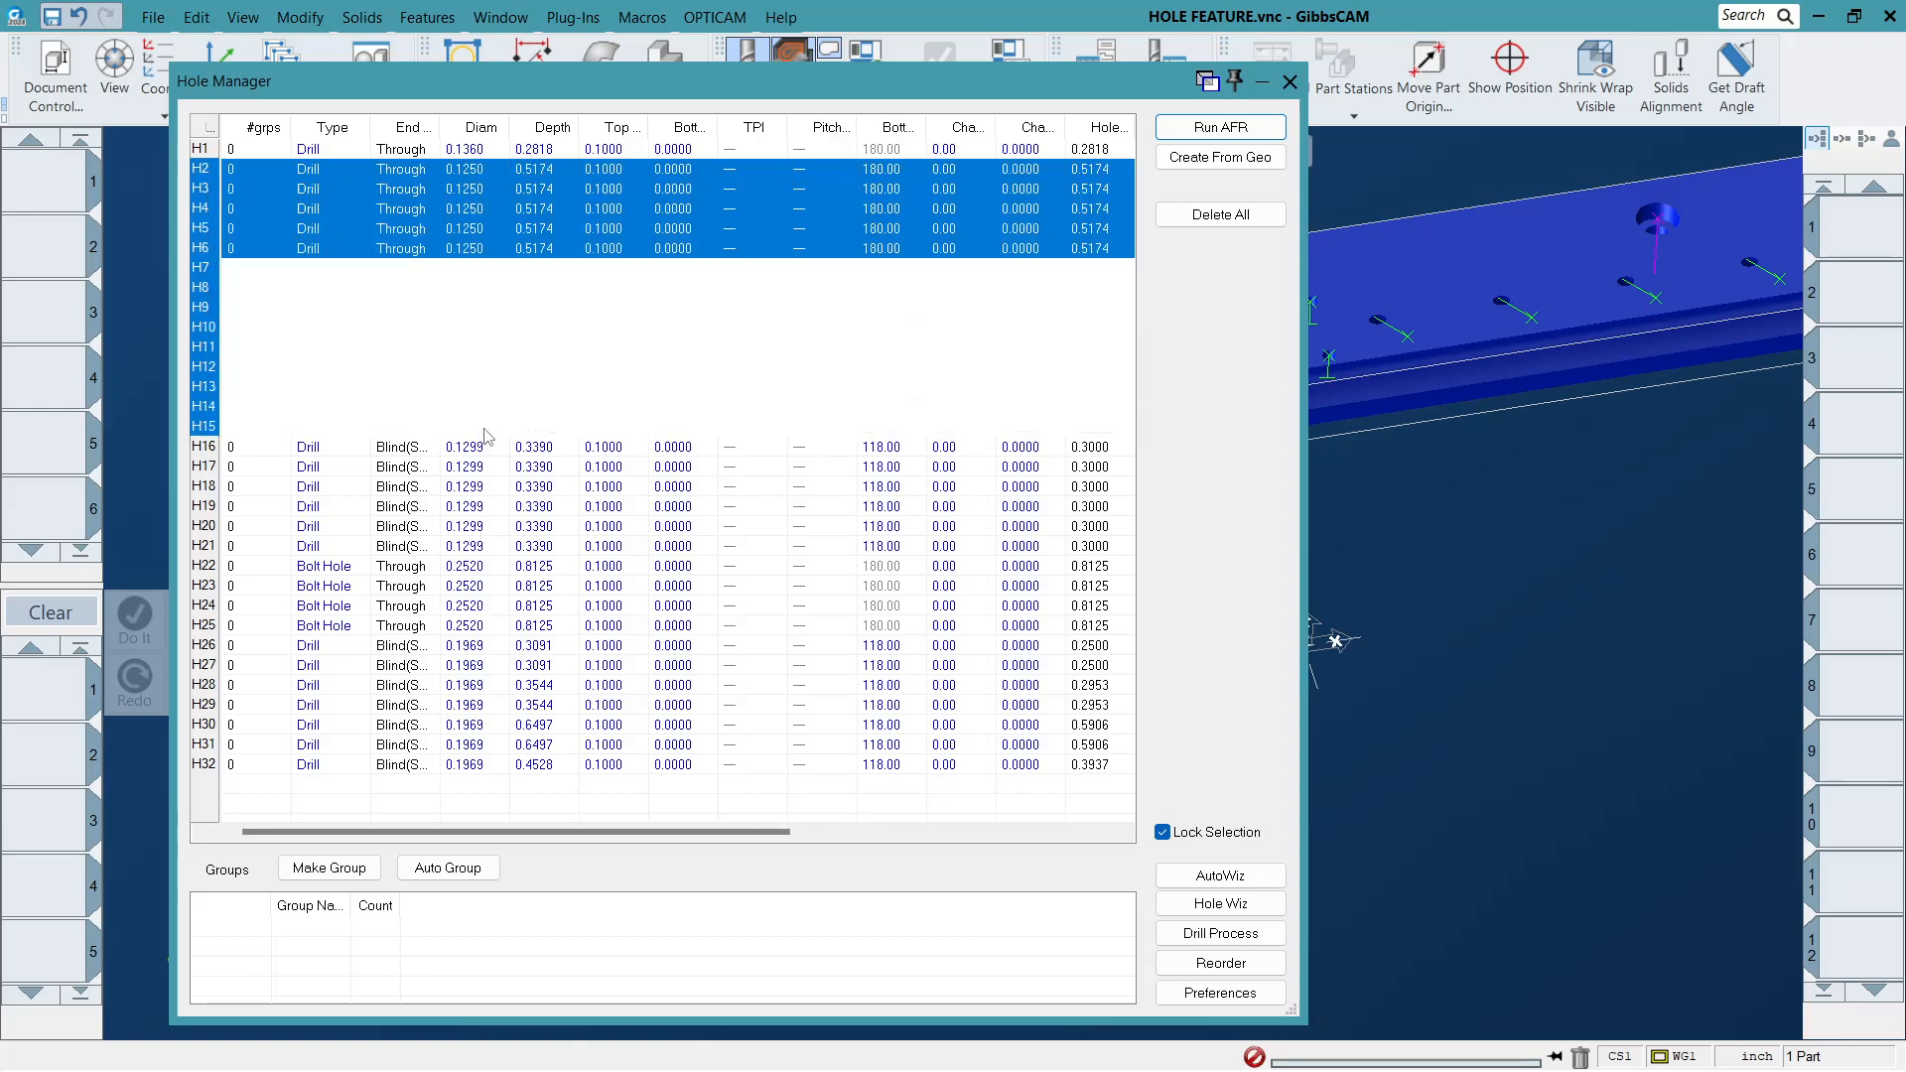
left_click(485, 429)
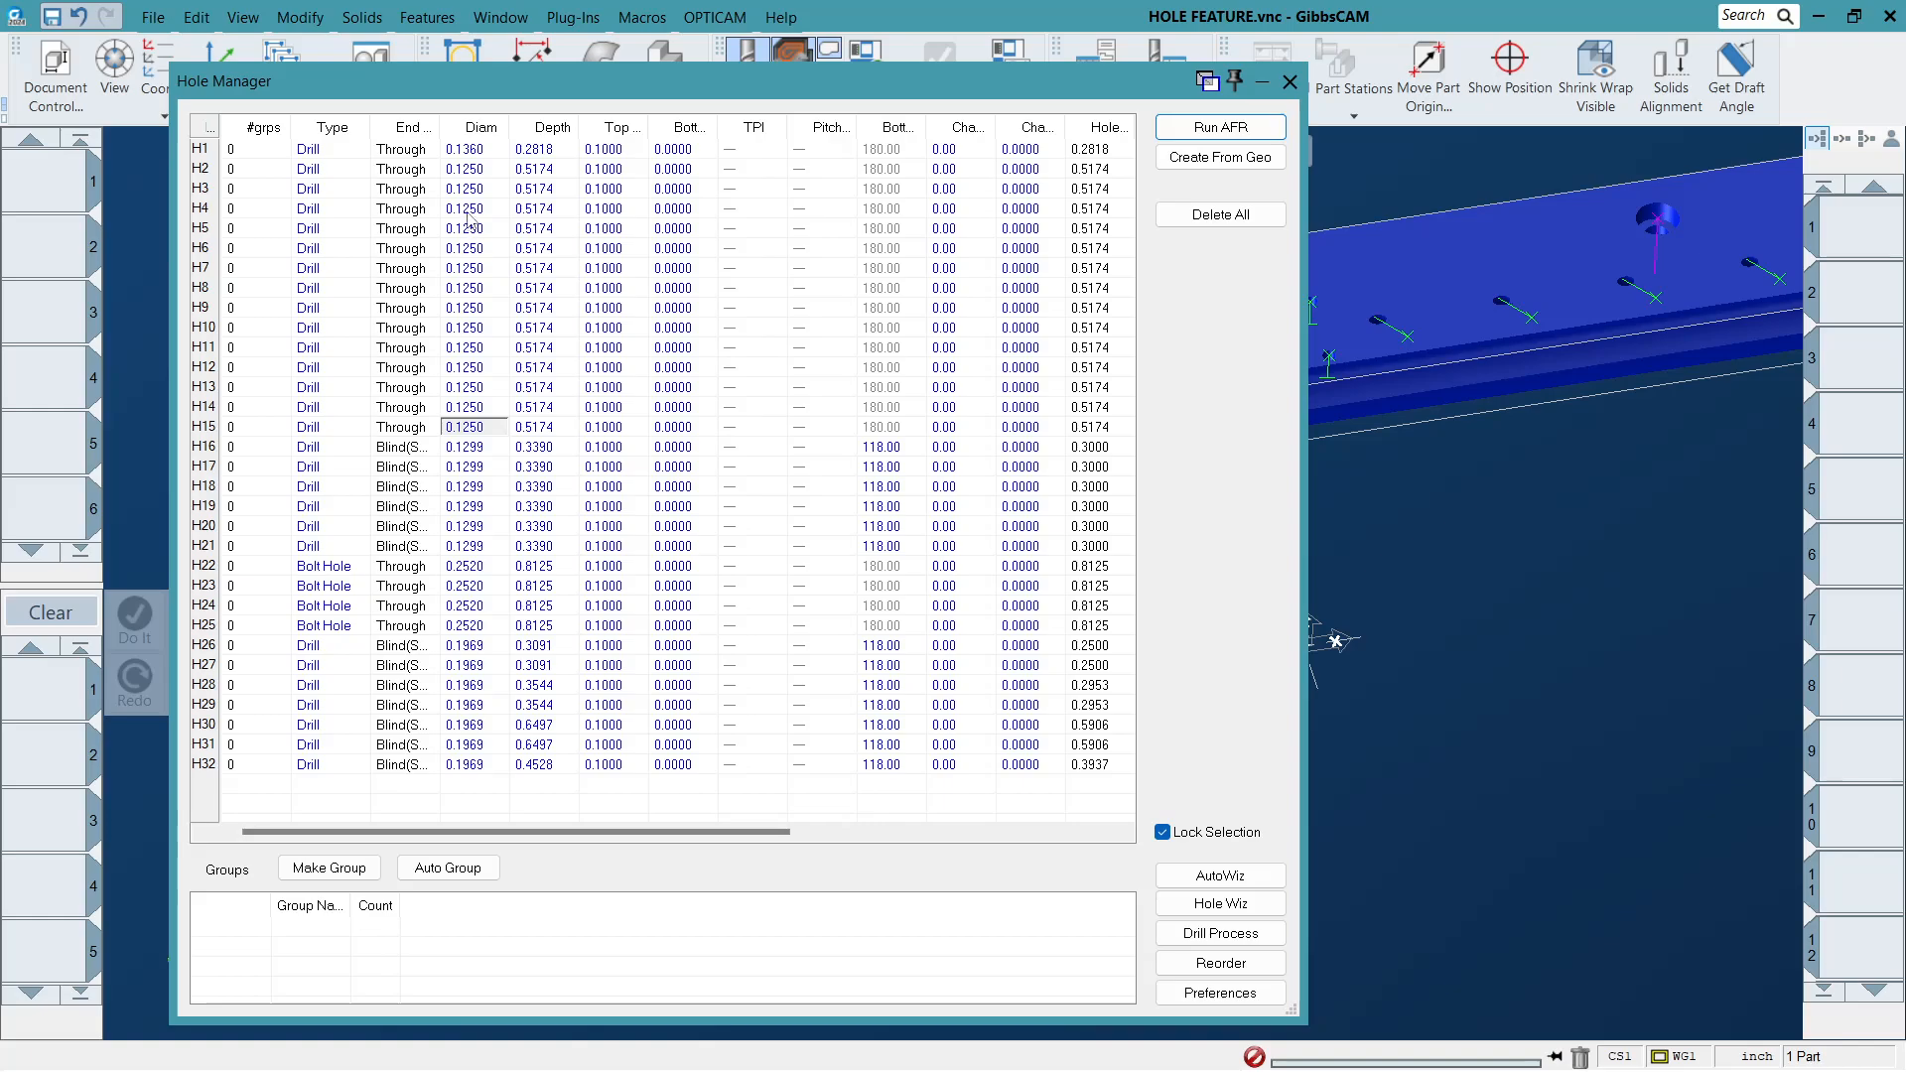
left_click(485, 172)
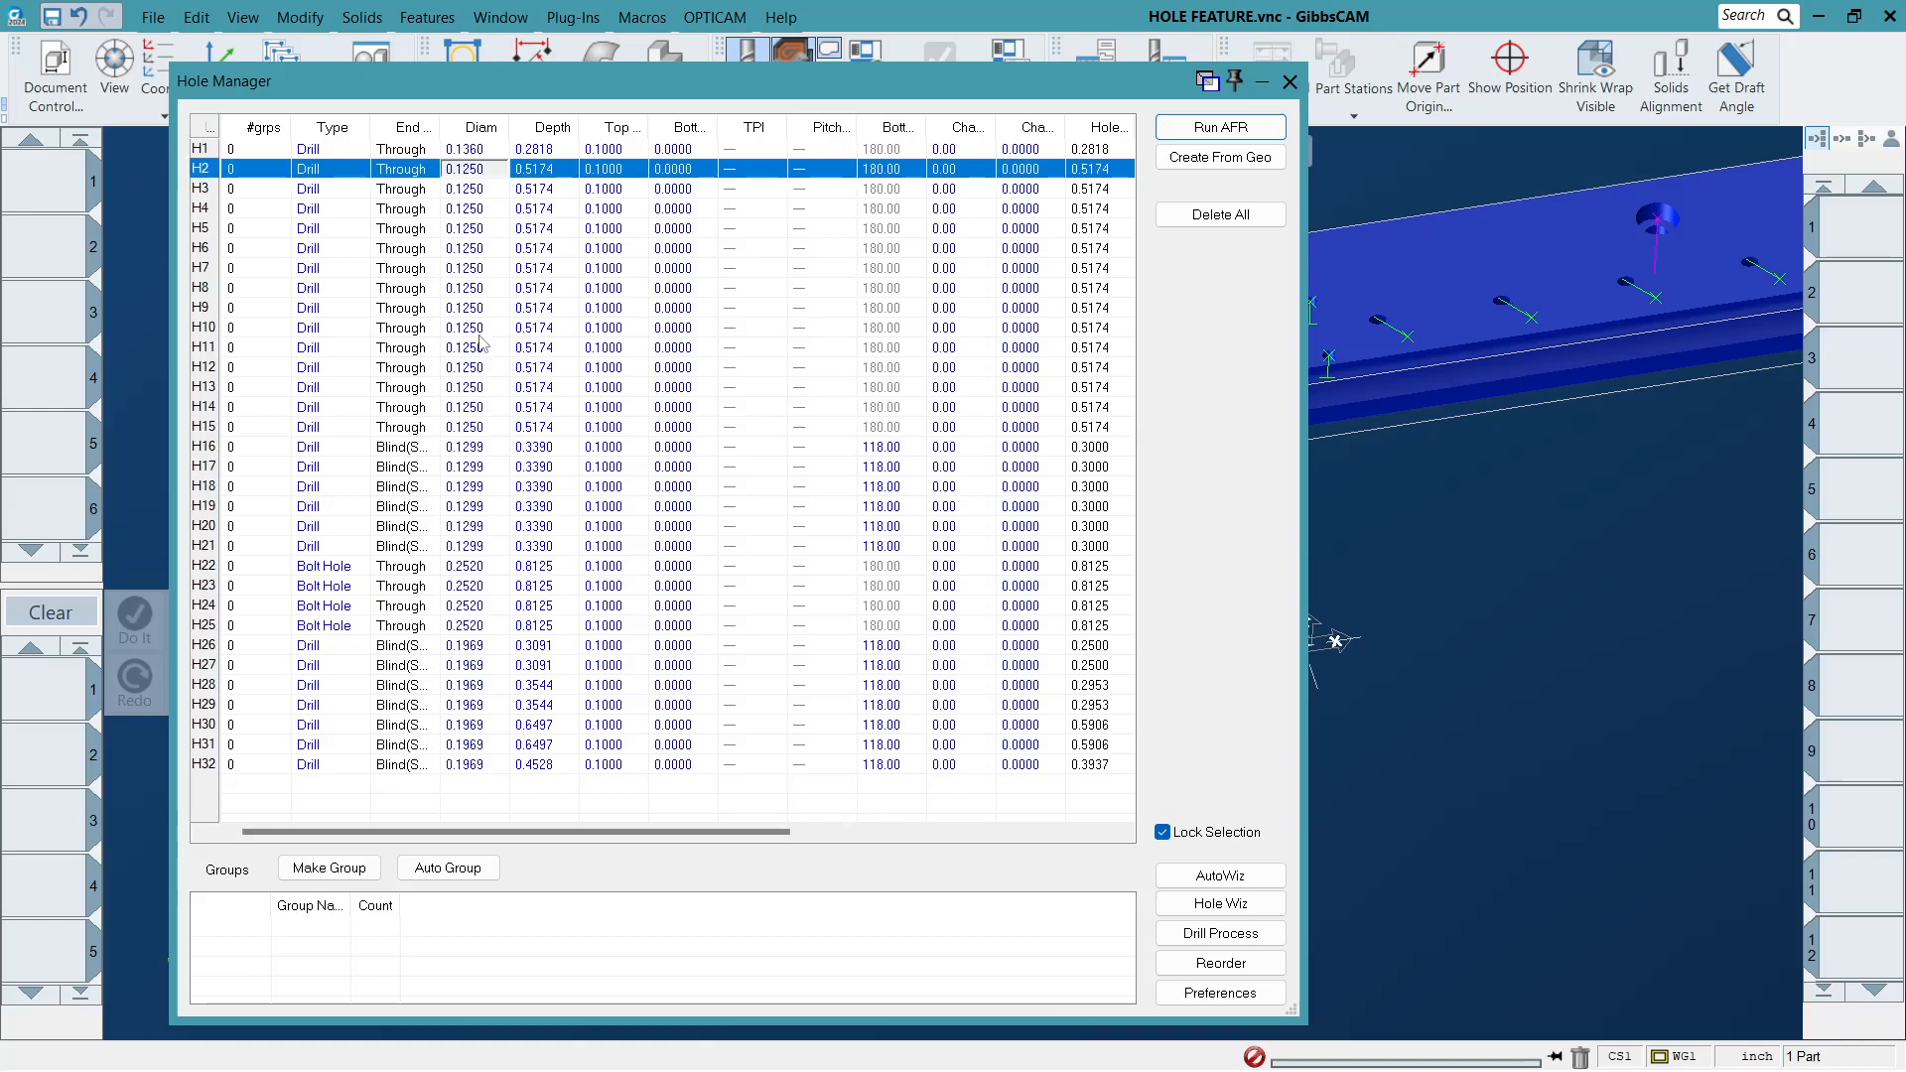
left_click(486, 429, "ctrl")
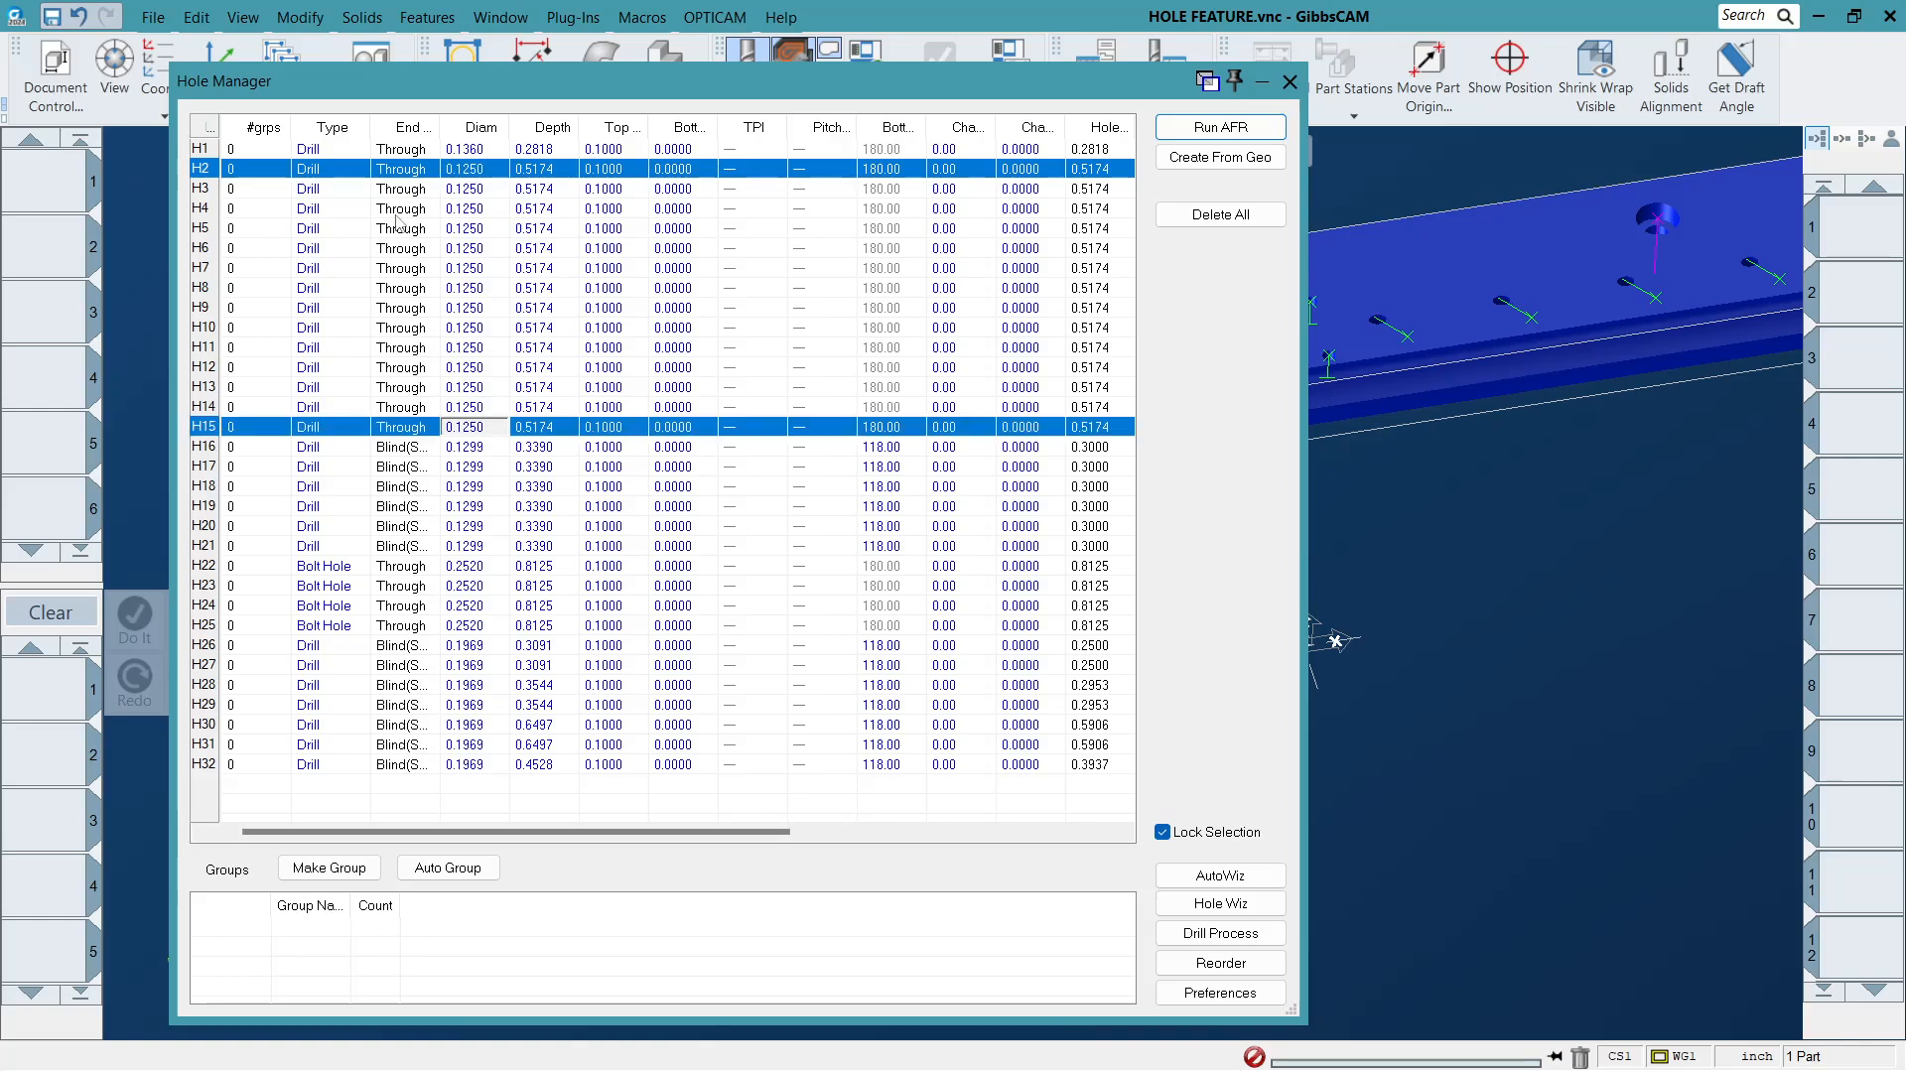
left_click(395, 176)
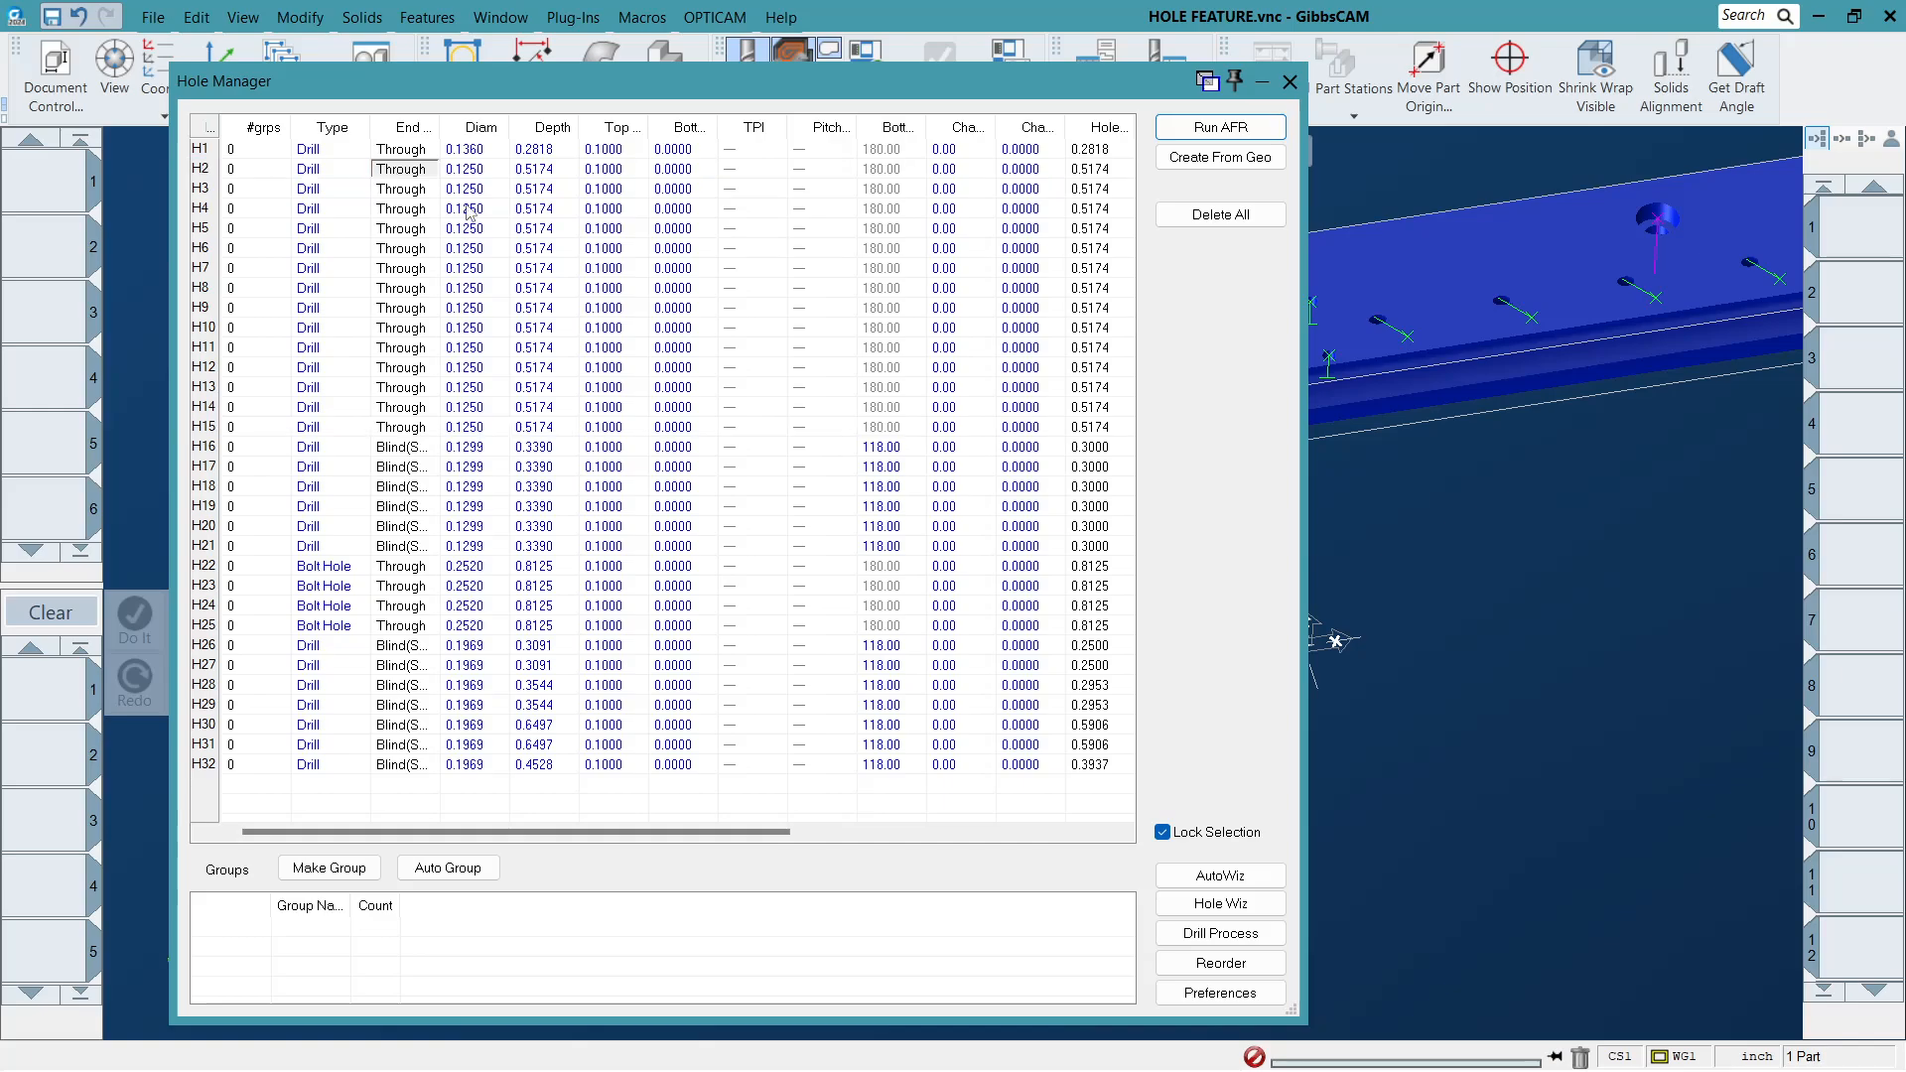
left_click(328, 175)
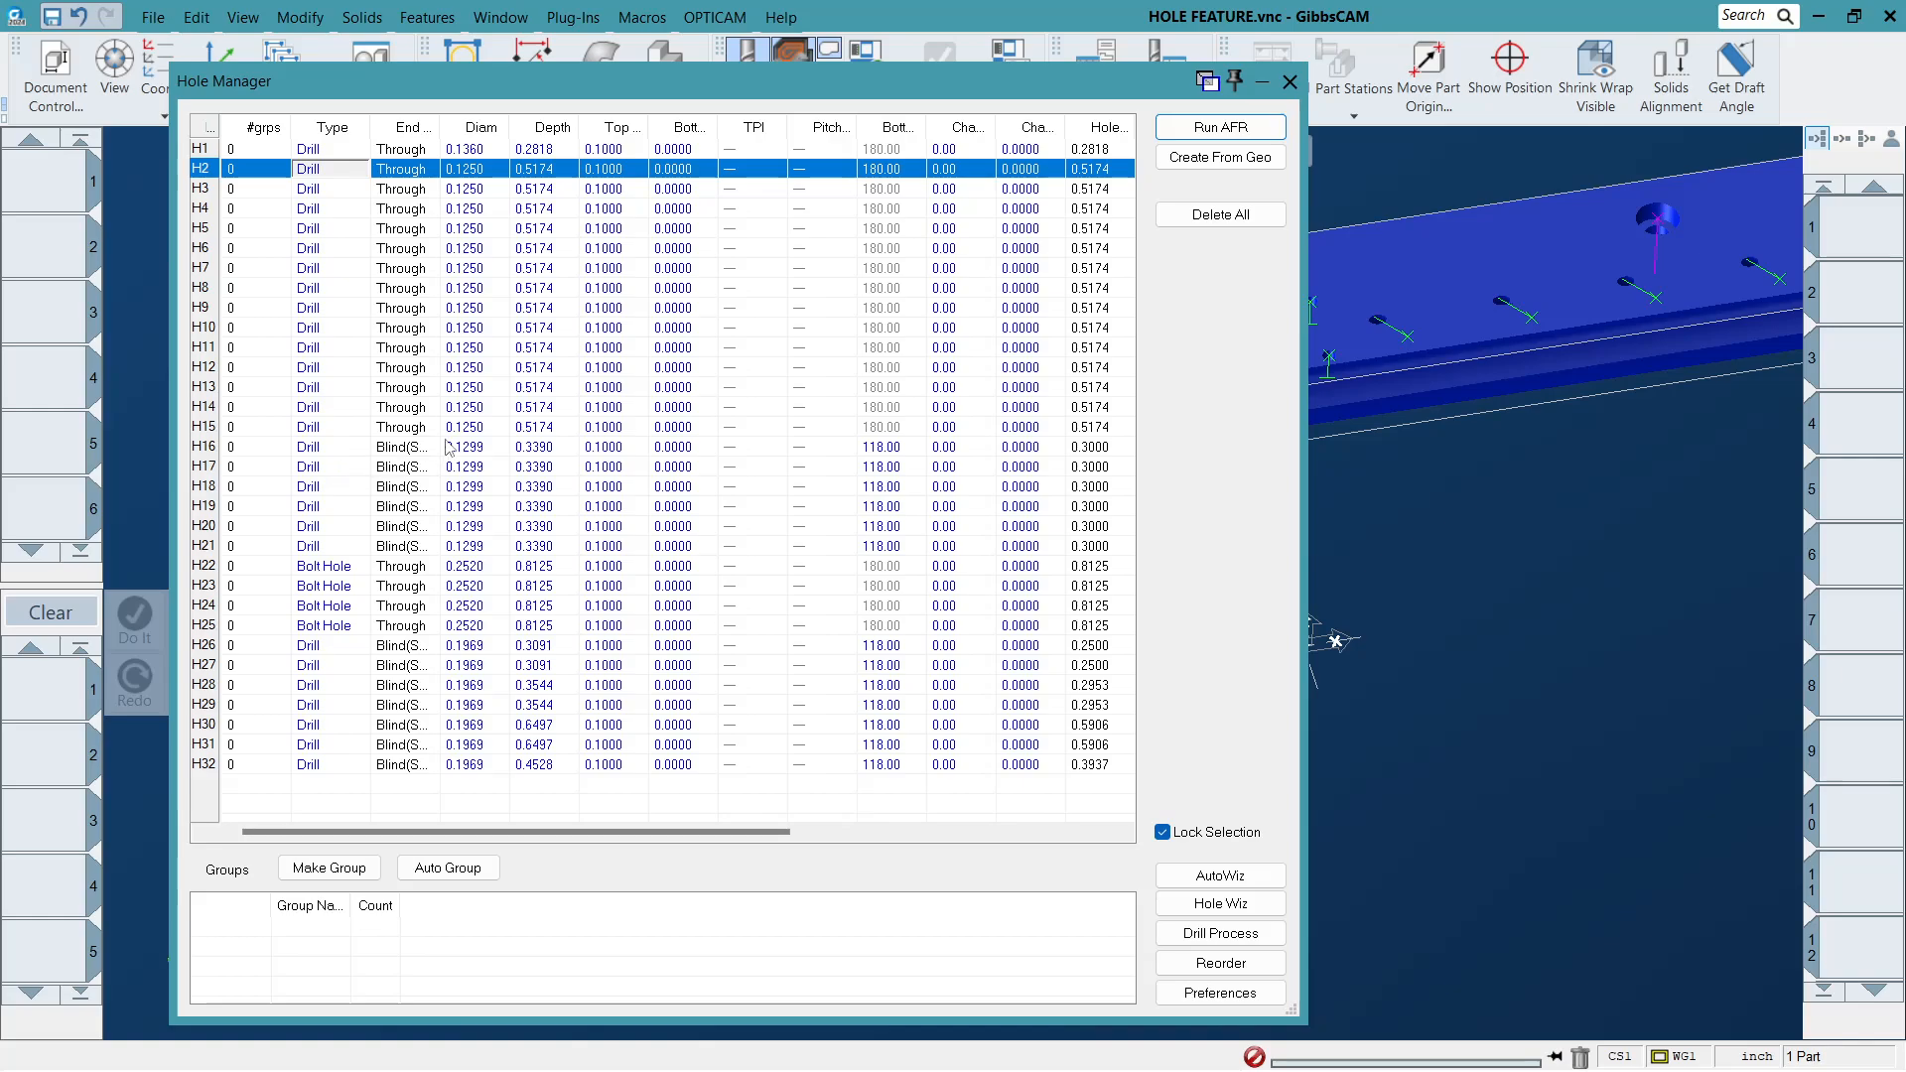
left_click(310, 429)
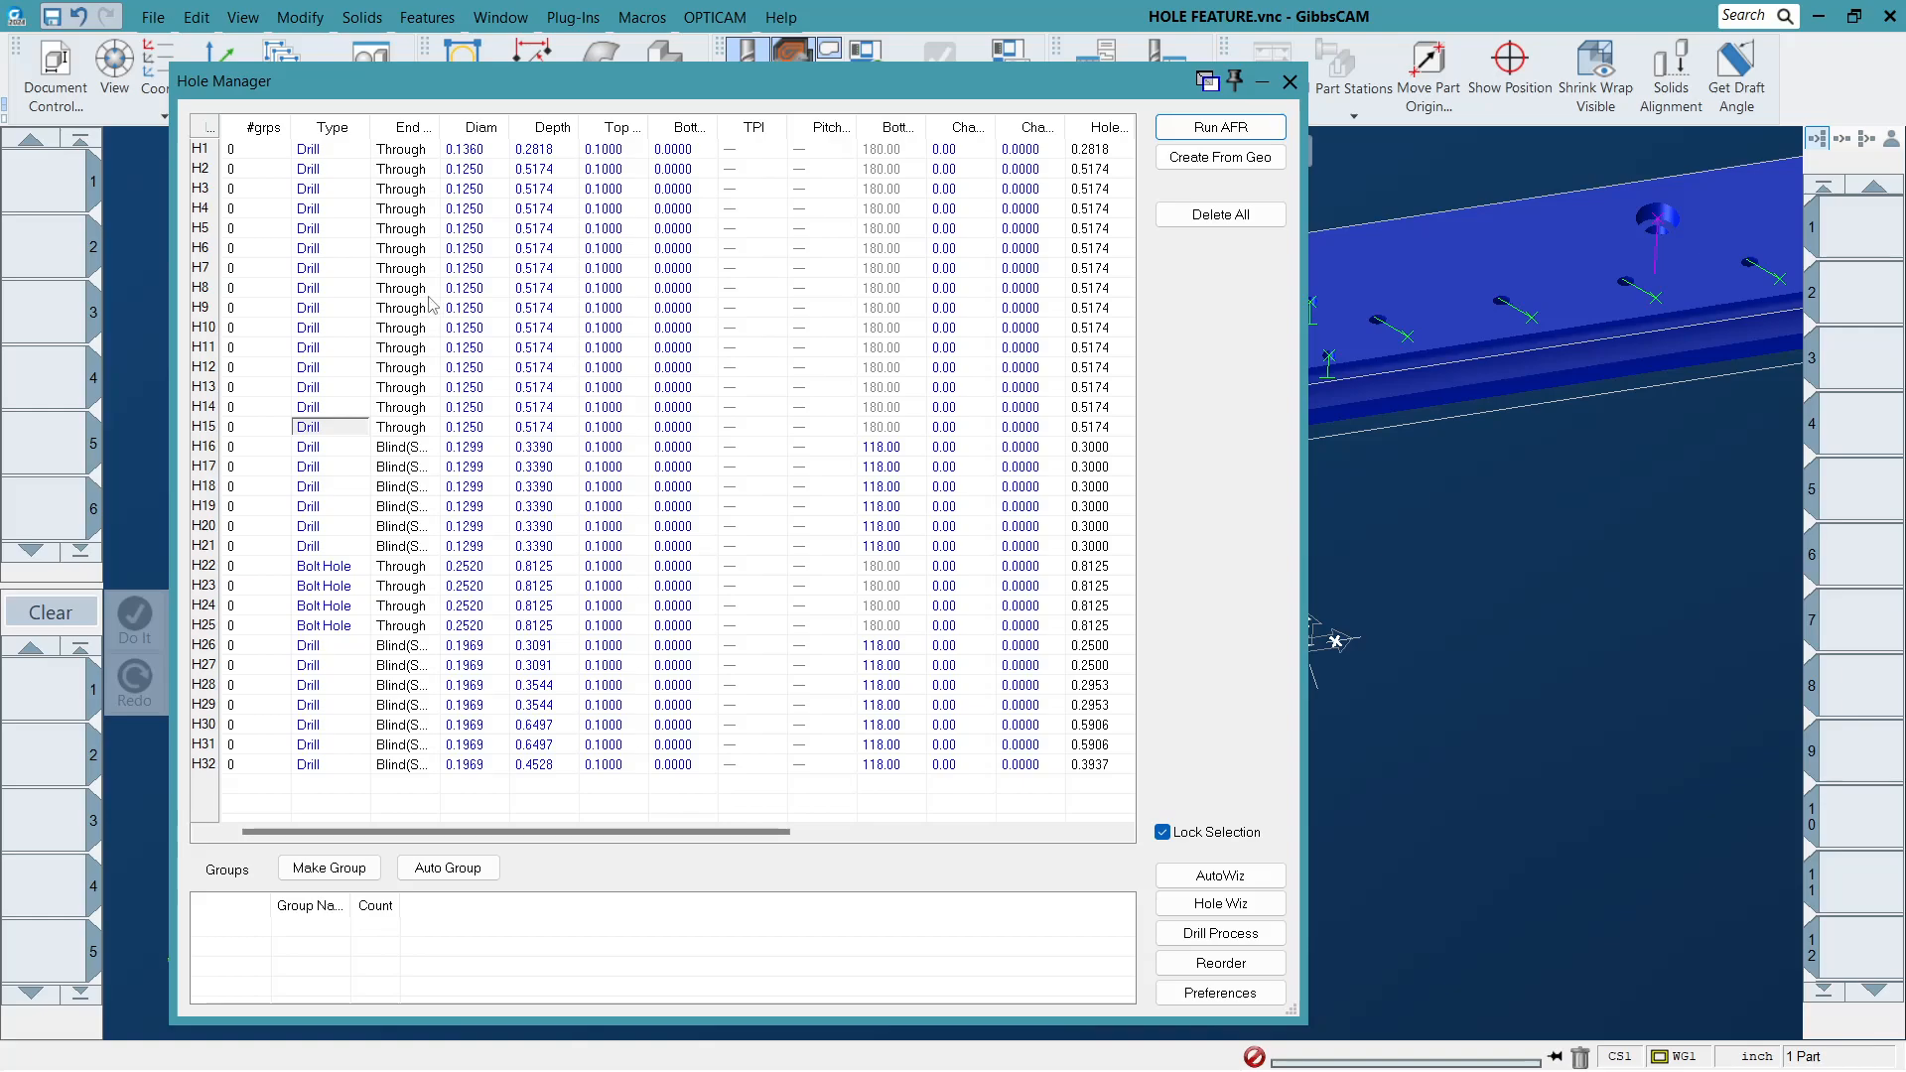
Select through holes H2 to H15 one by one and make a group from them.
left_click(425, 170)
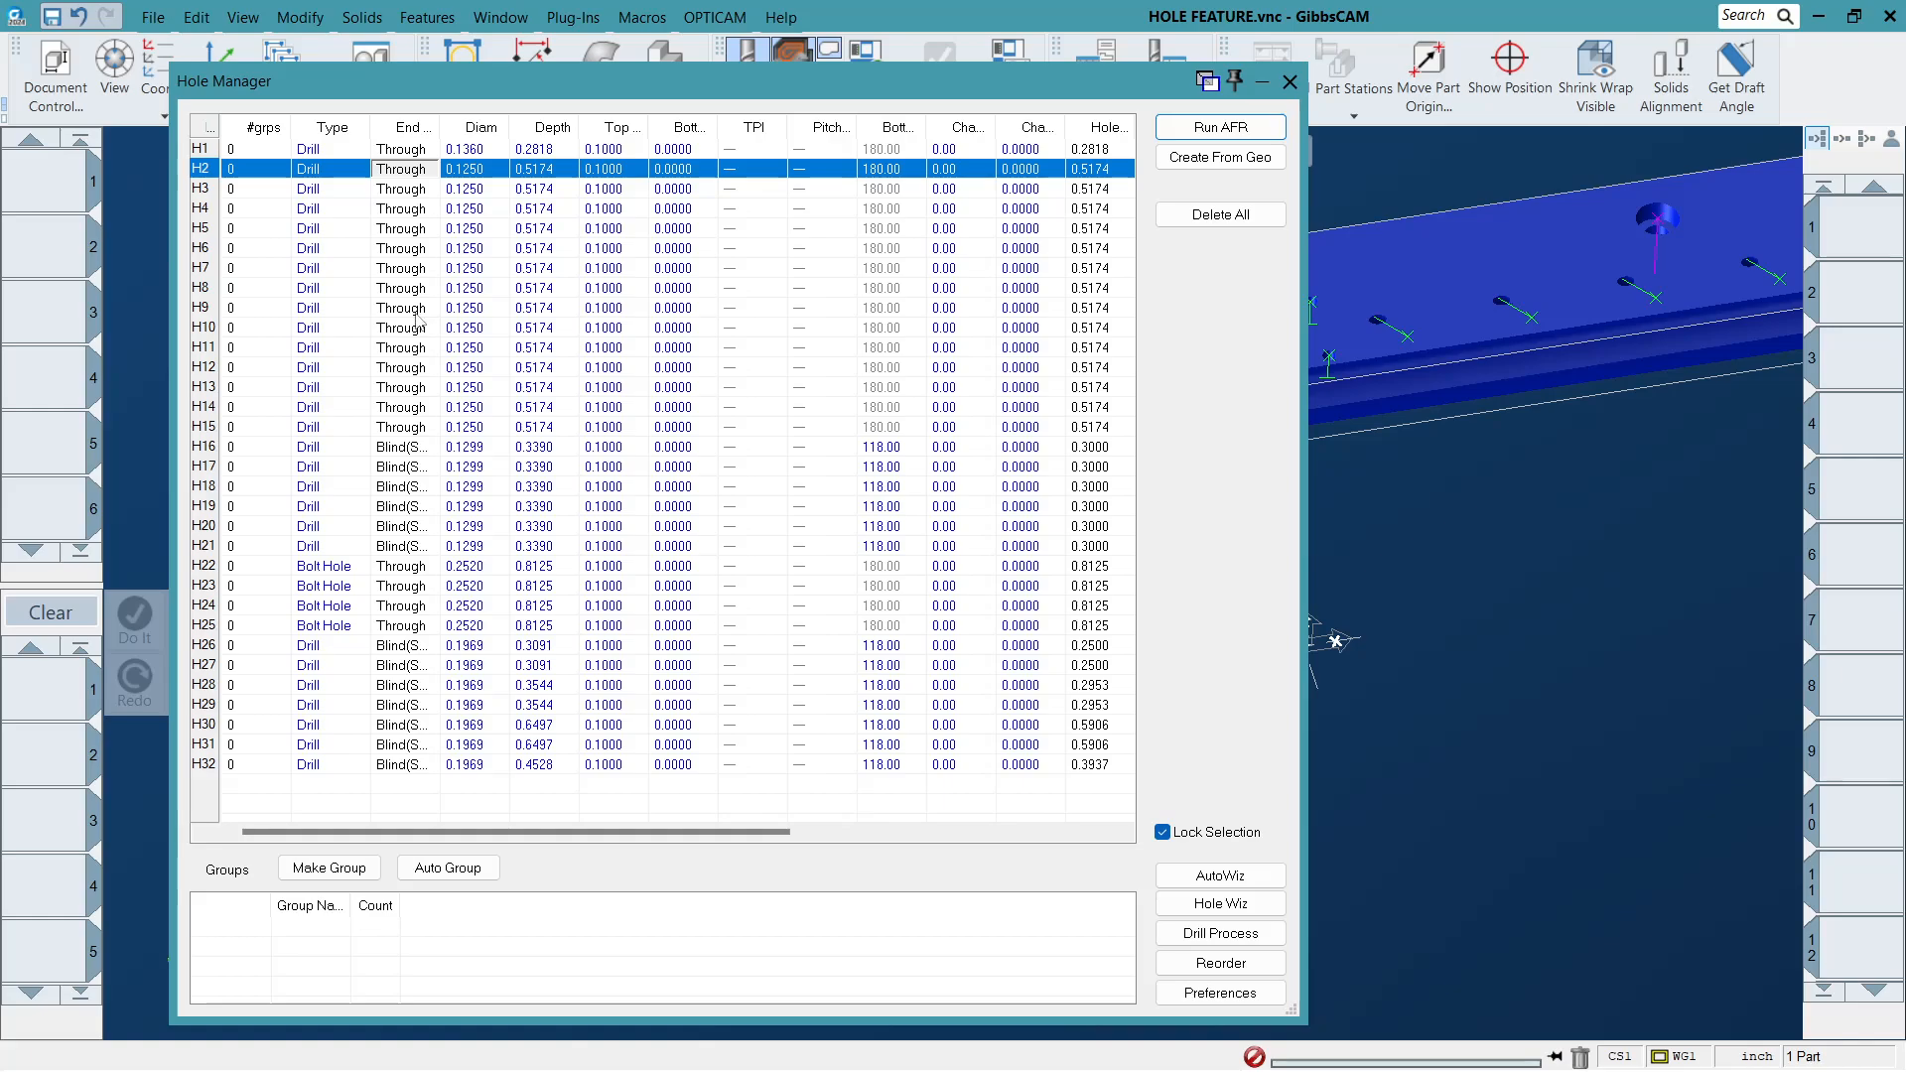
left_click(323, 189, "ctrl")
left_click(321, 216, "ctrl")
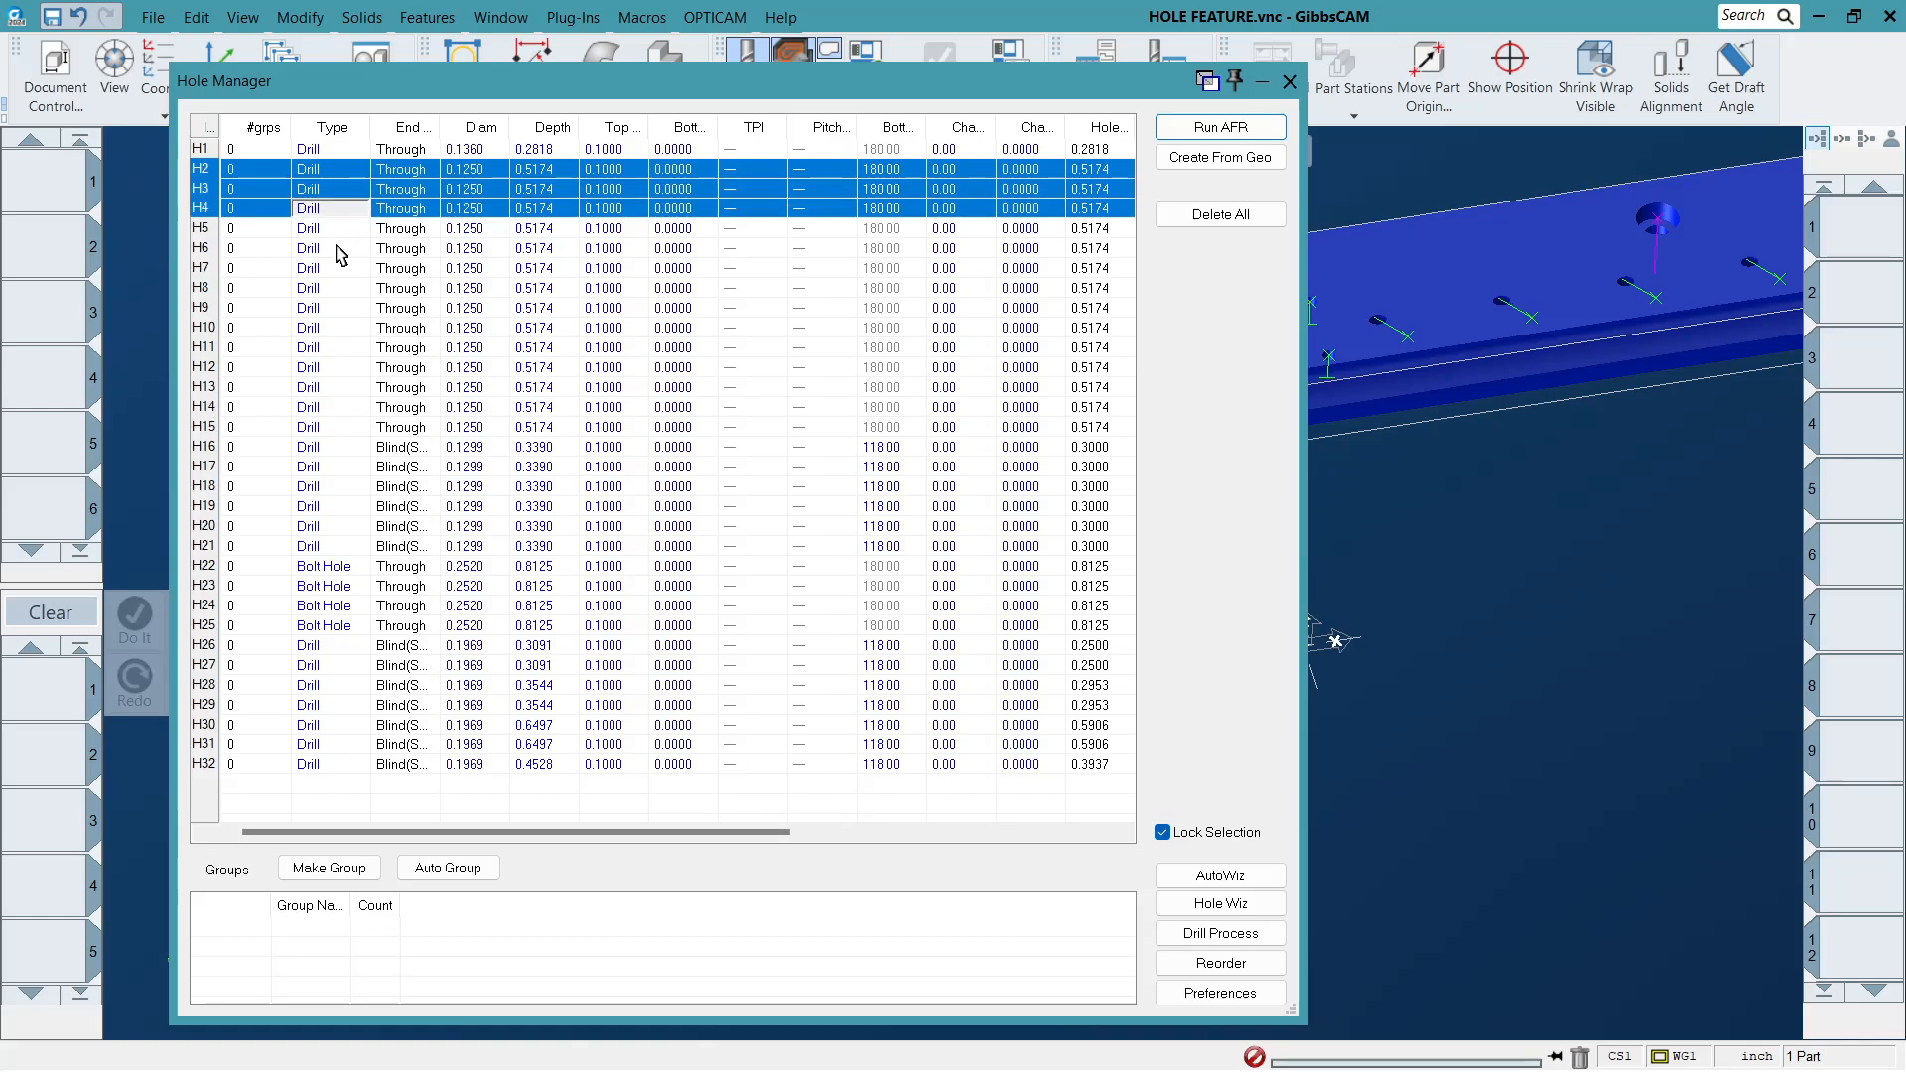
left_click(327, 229, "ctrl")
left_click(329, 248, "ctrl")
left_click(331, 269, "ctrl")
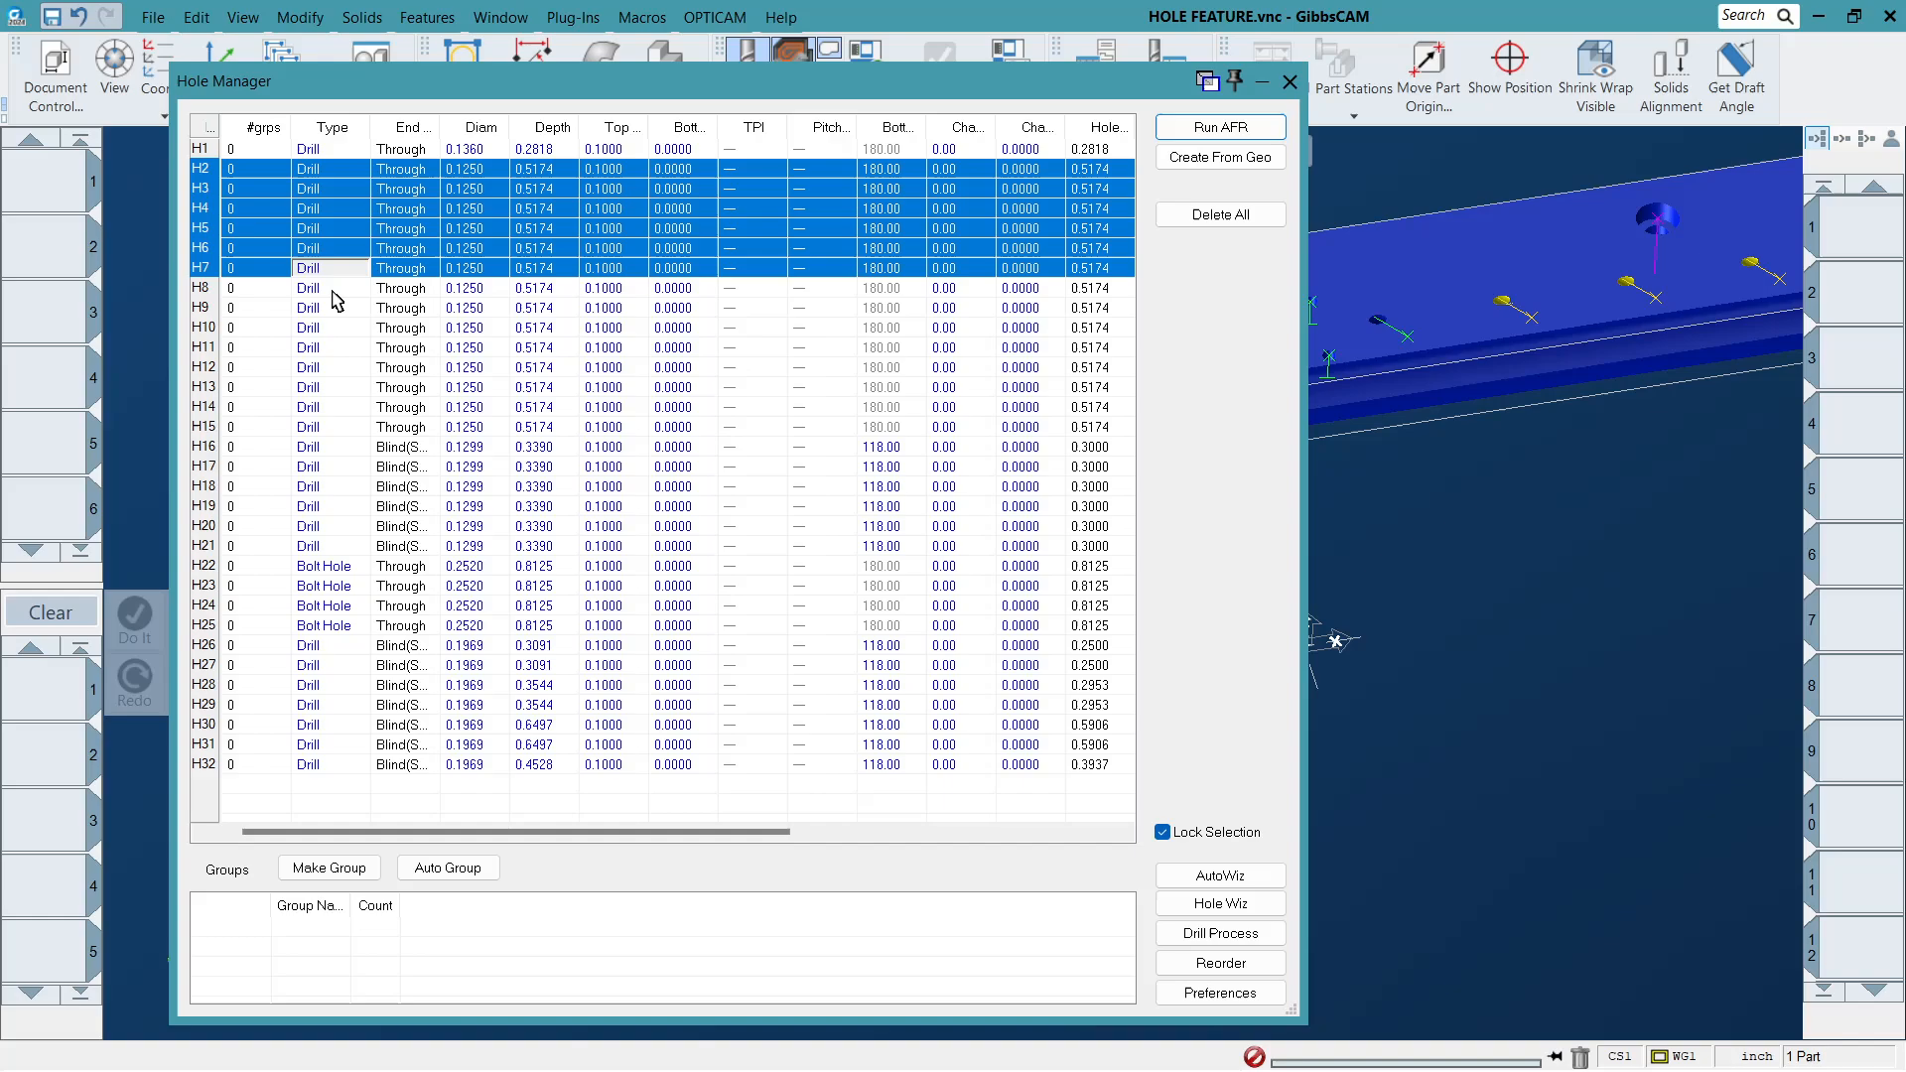
left_click(335, 290, "ctrl")
left_click(333, 309, "ctrl")
left_click(330, 328, "ctrl")
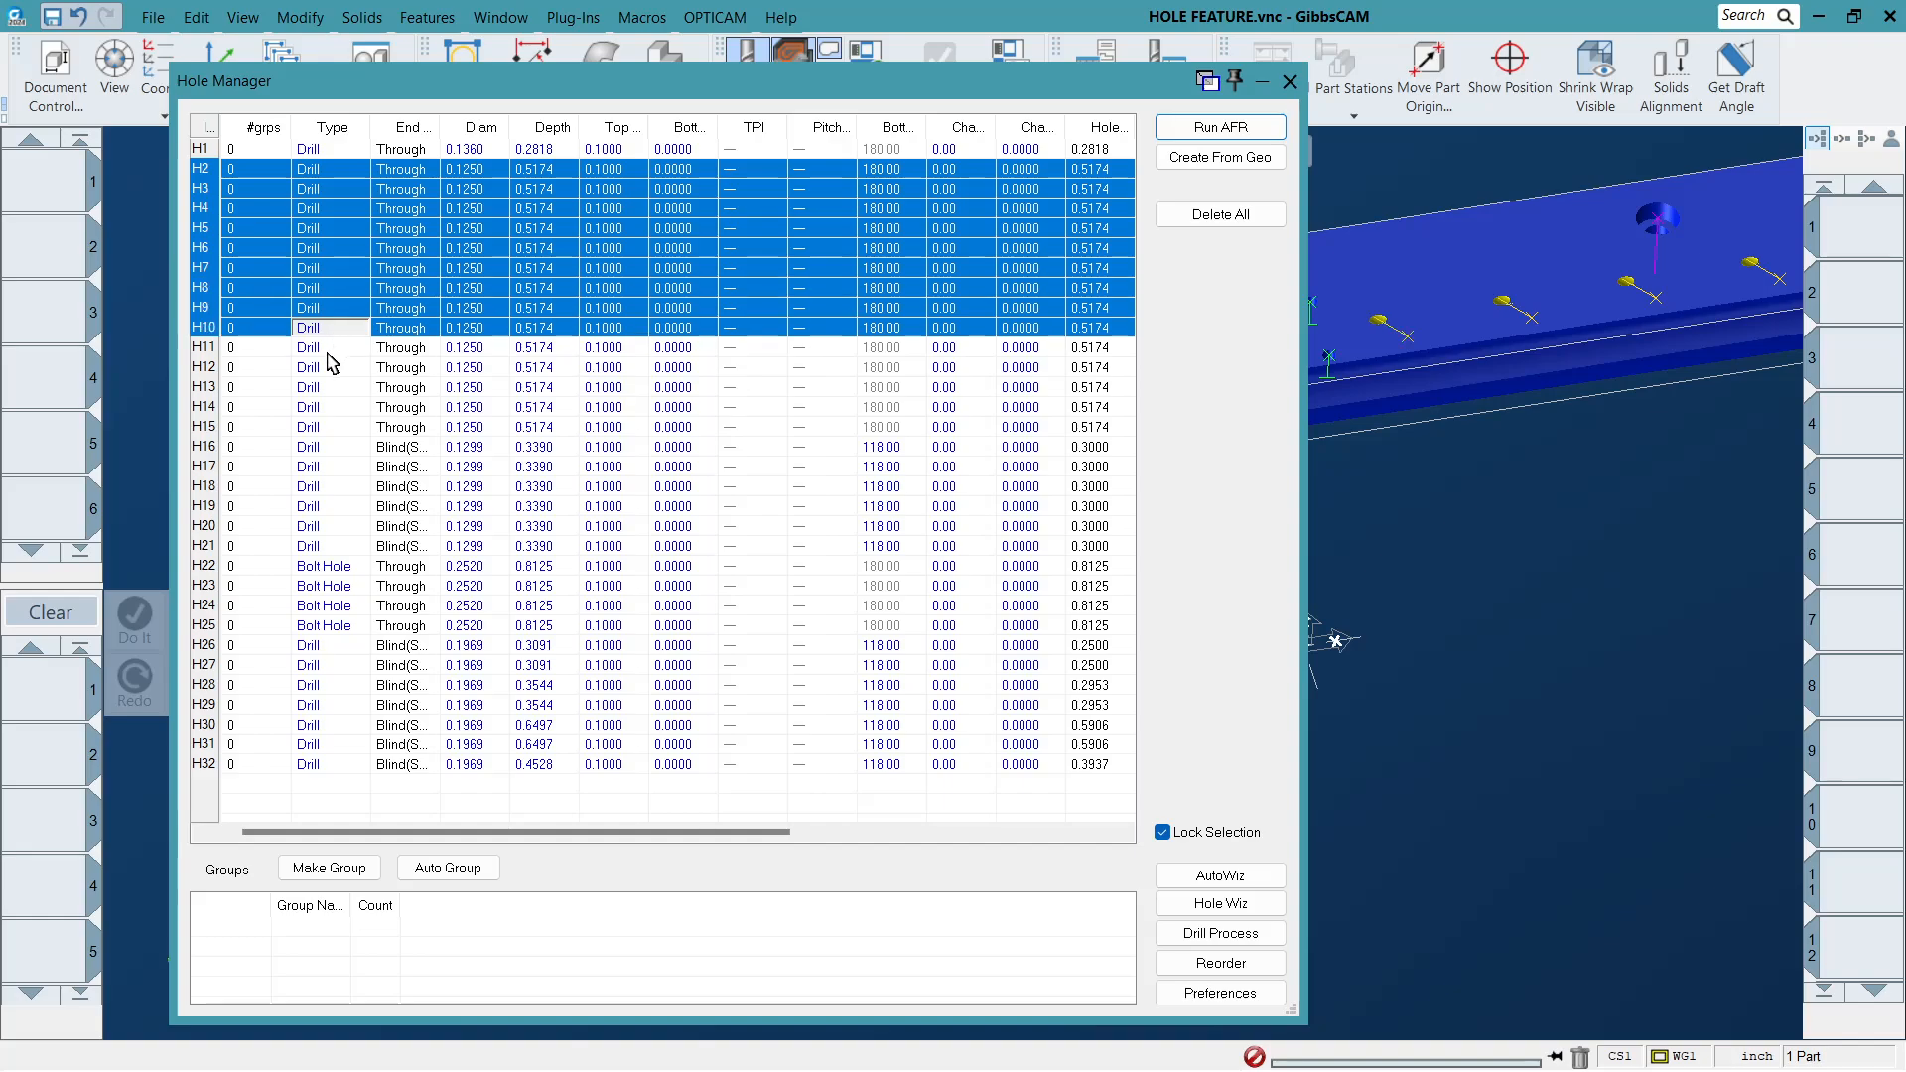
left_click(327, 348, "ctrl")
left_click(320, 389, "ctrl")
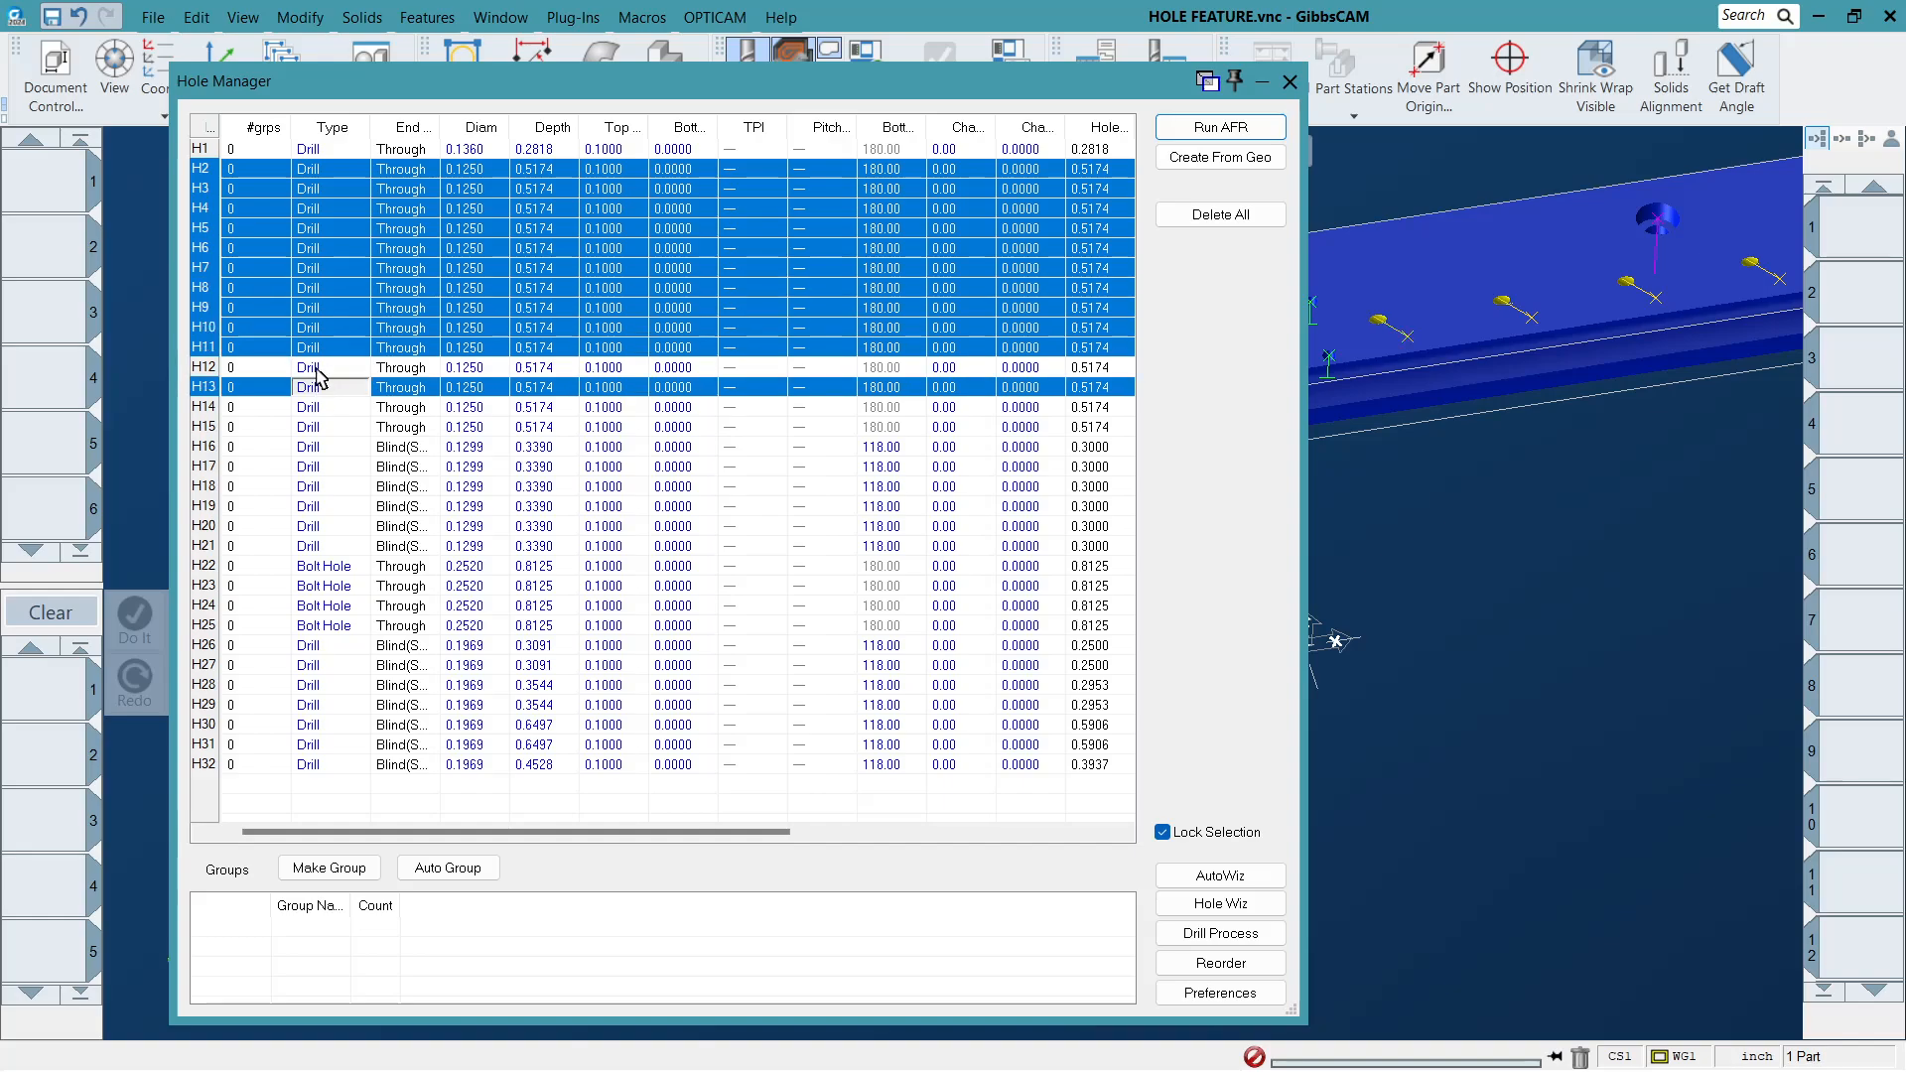
left_click(318, 368, "ctrl")
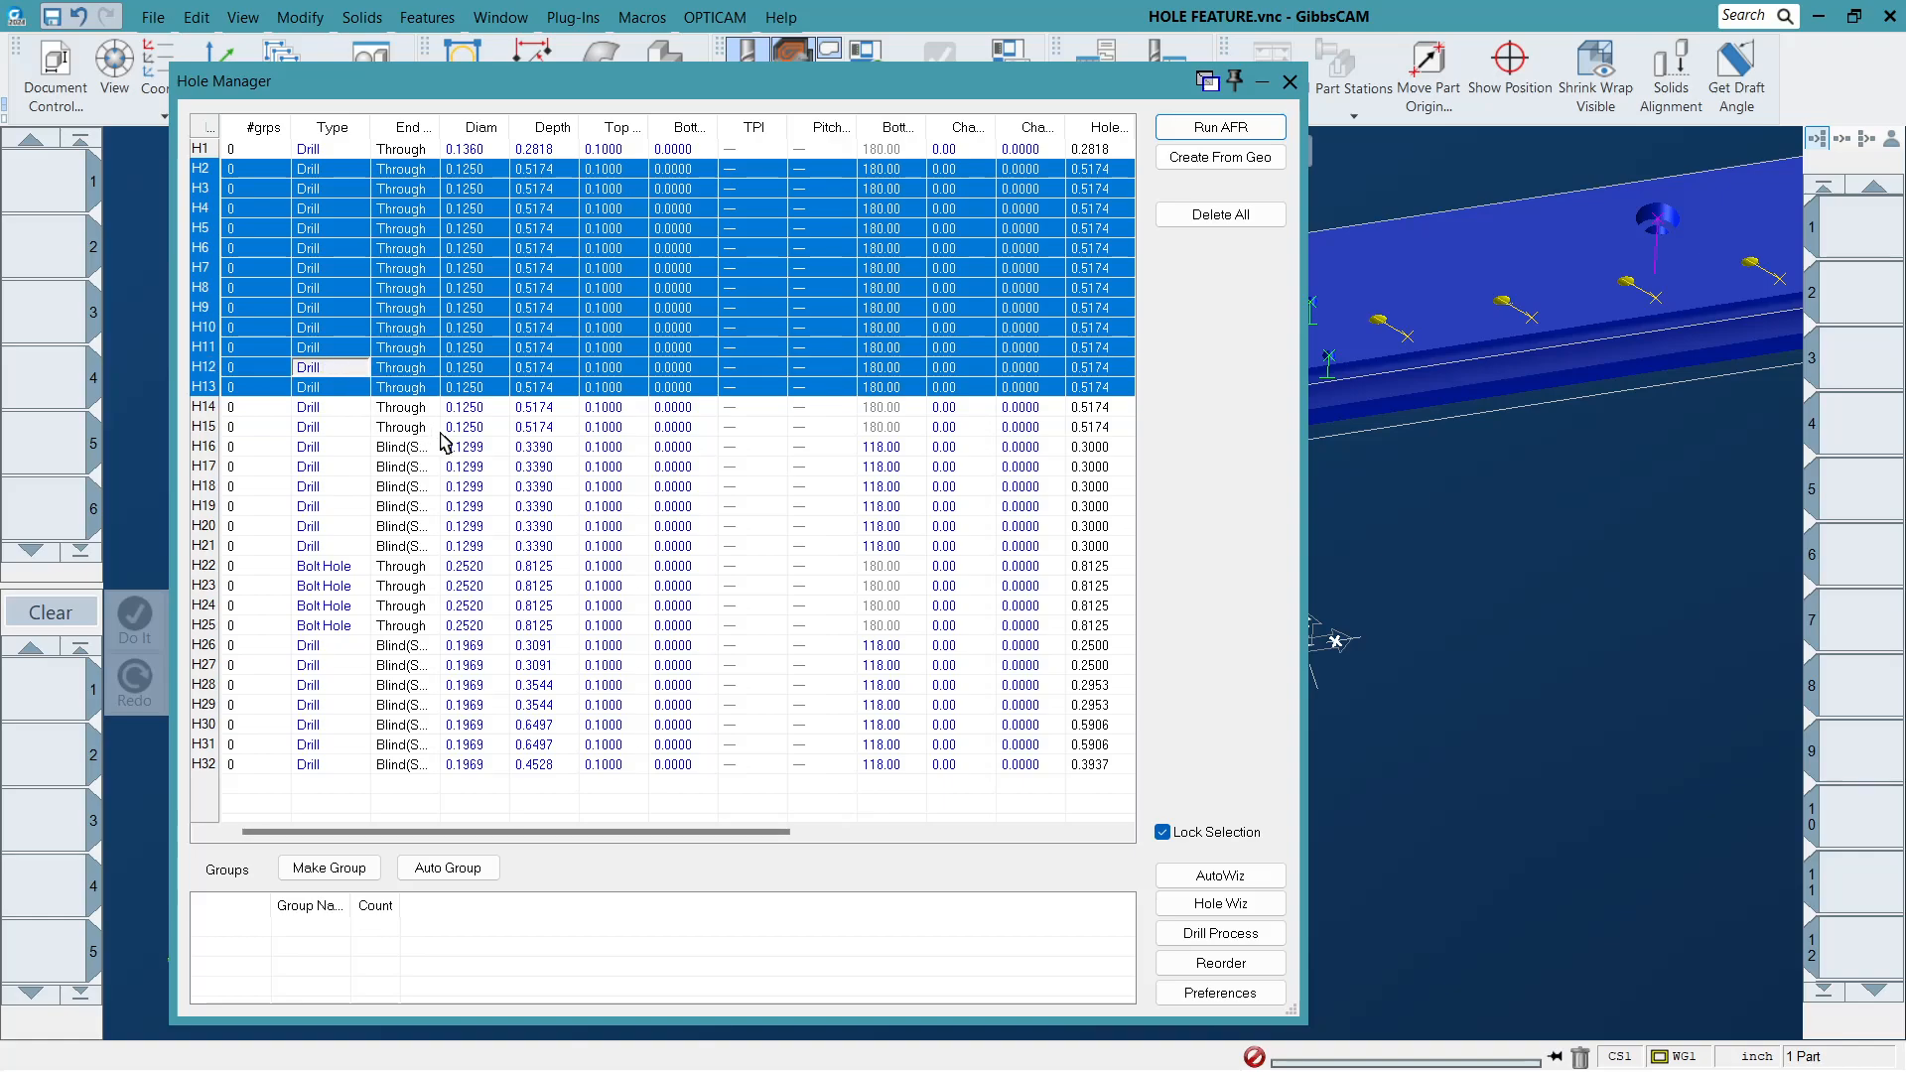
left_click(342, 408, "ctrl")
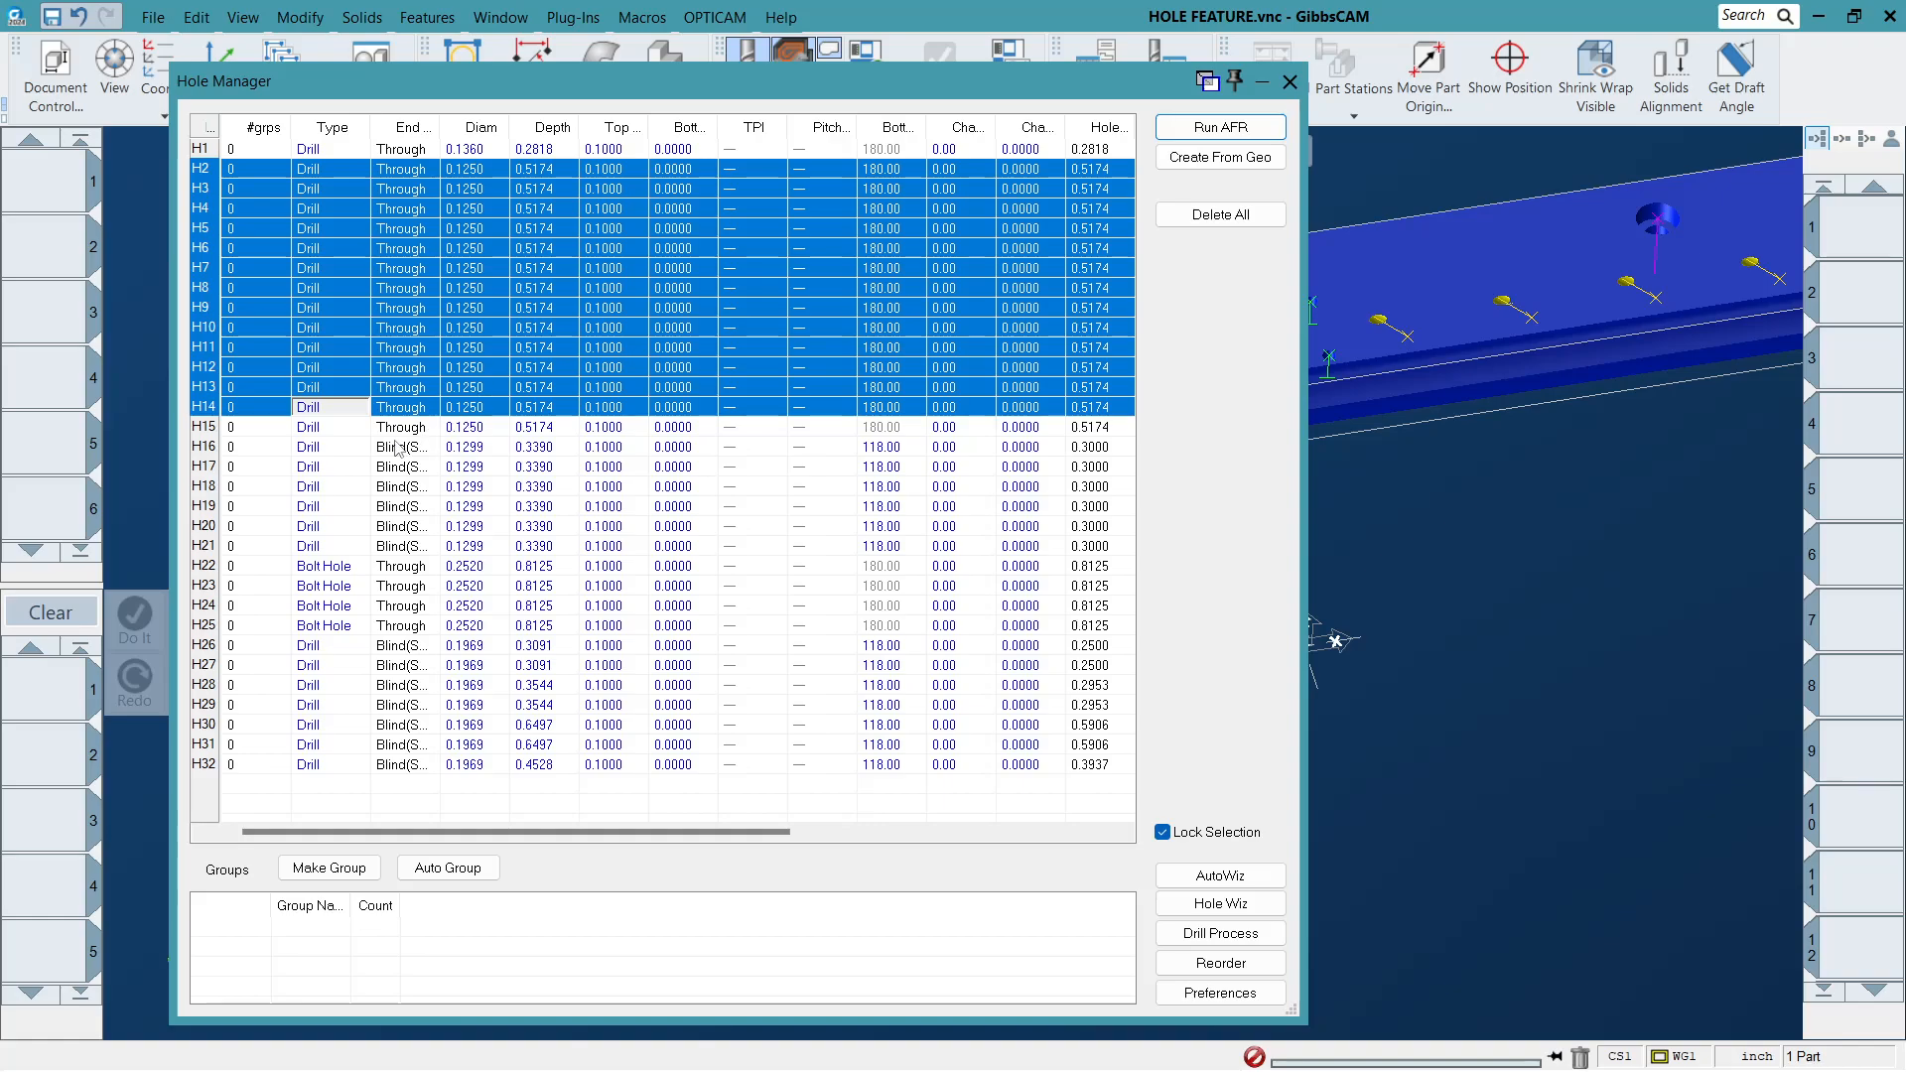
left_click(326, 429, "ctrl")
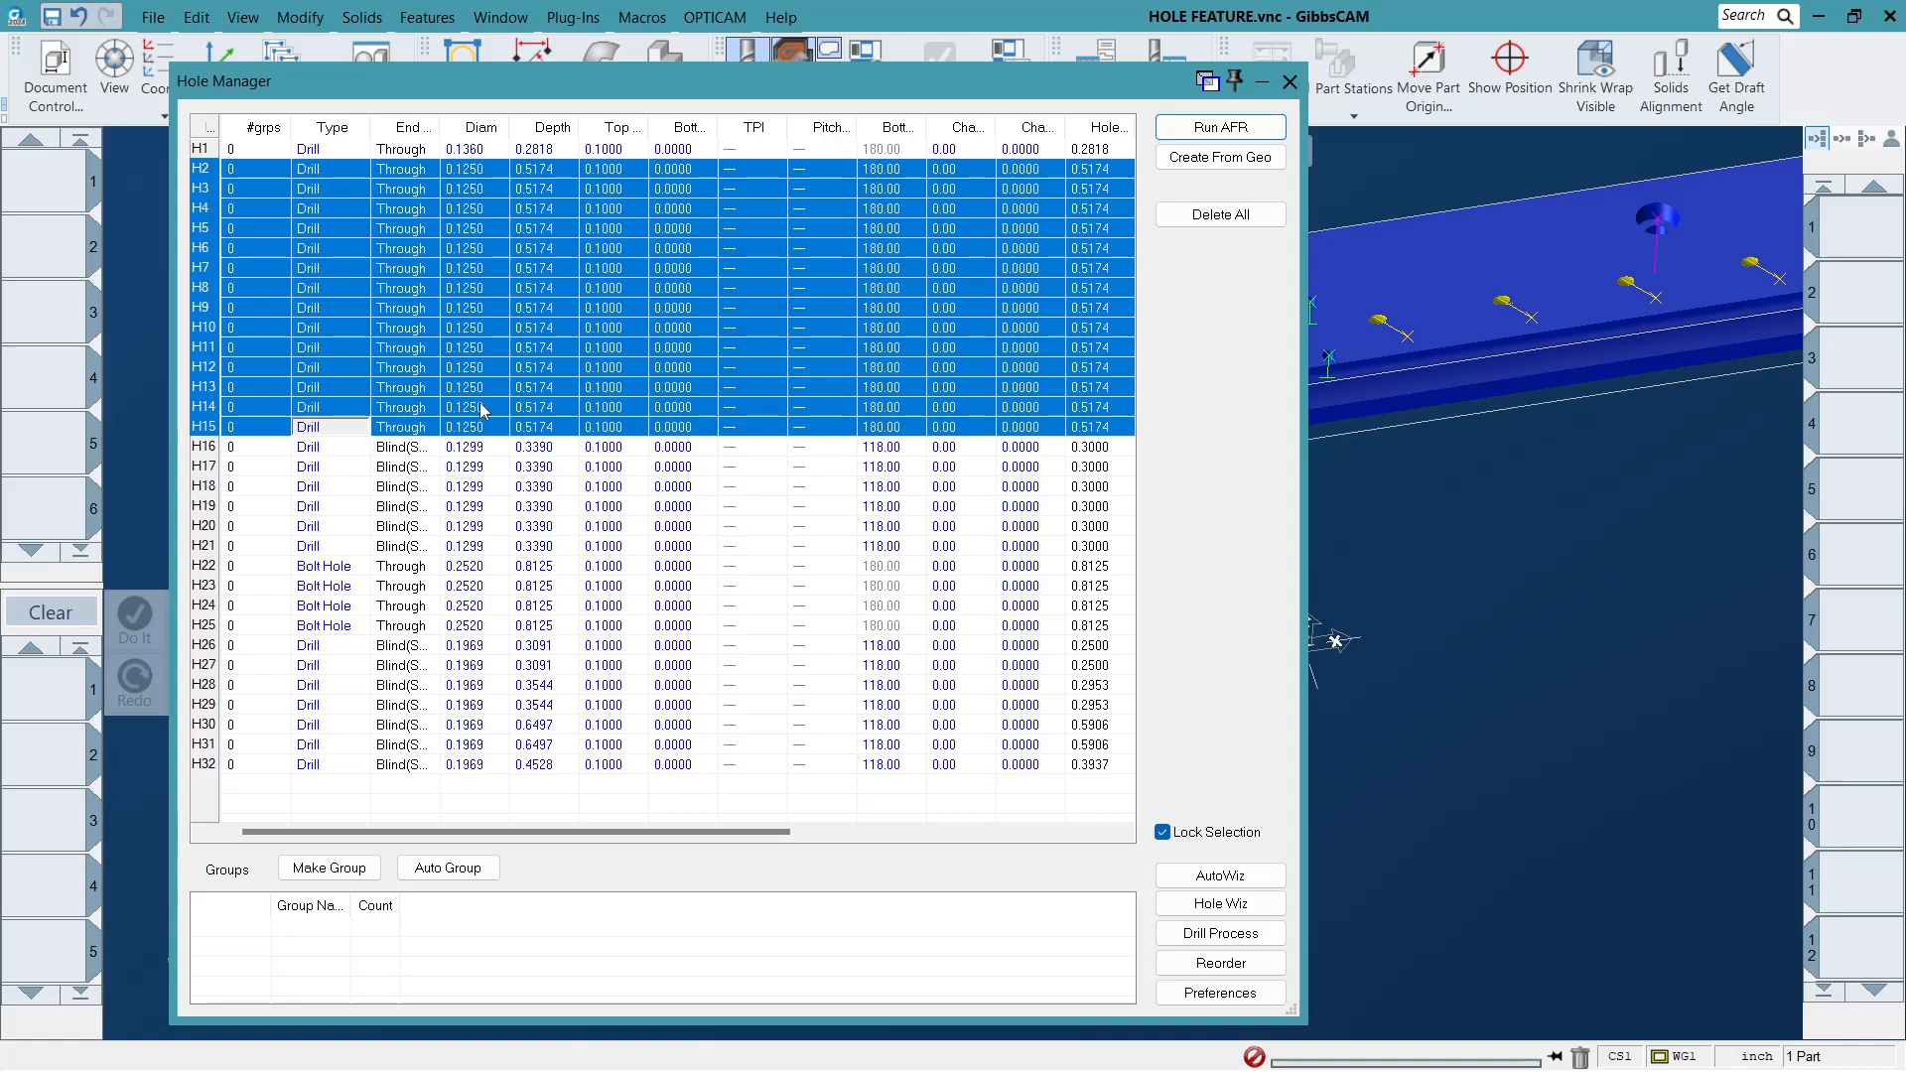
left_click(329, 867)
left_click(325, 927)
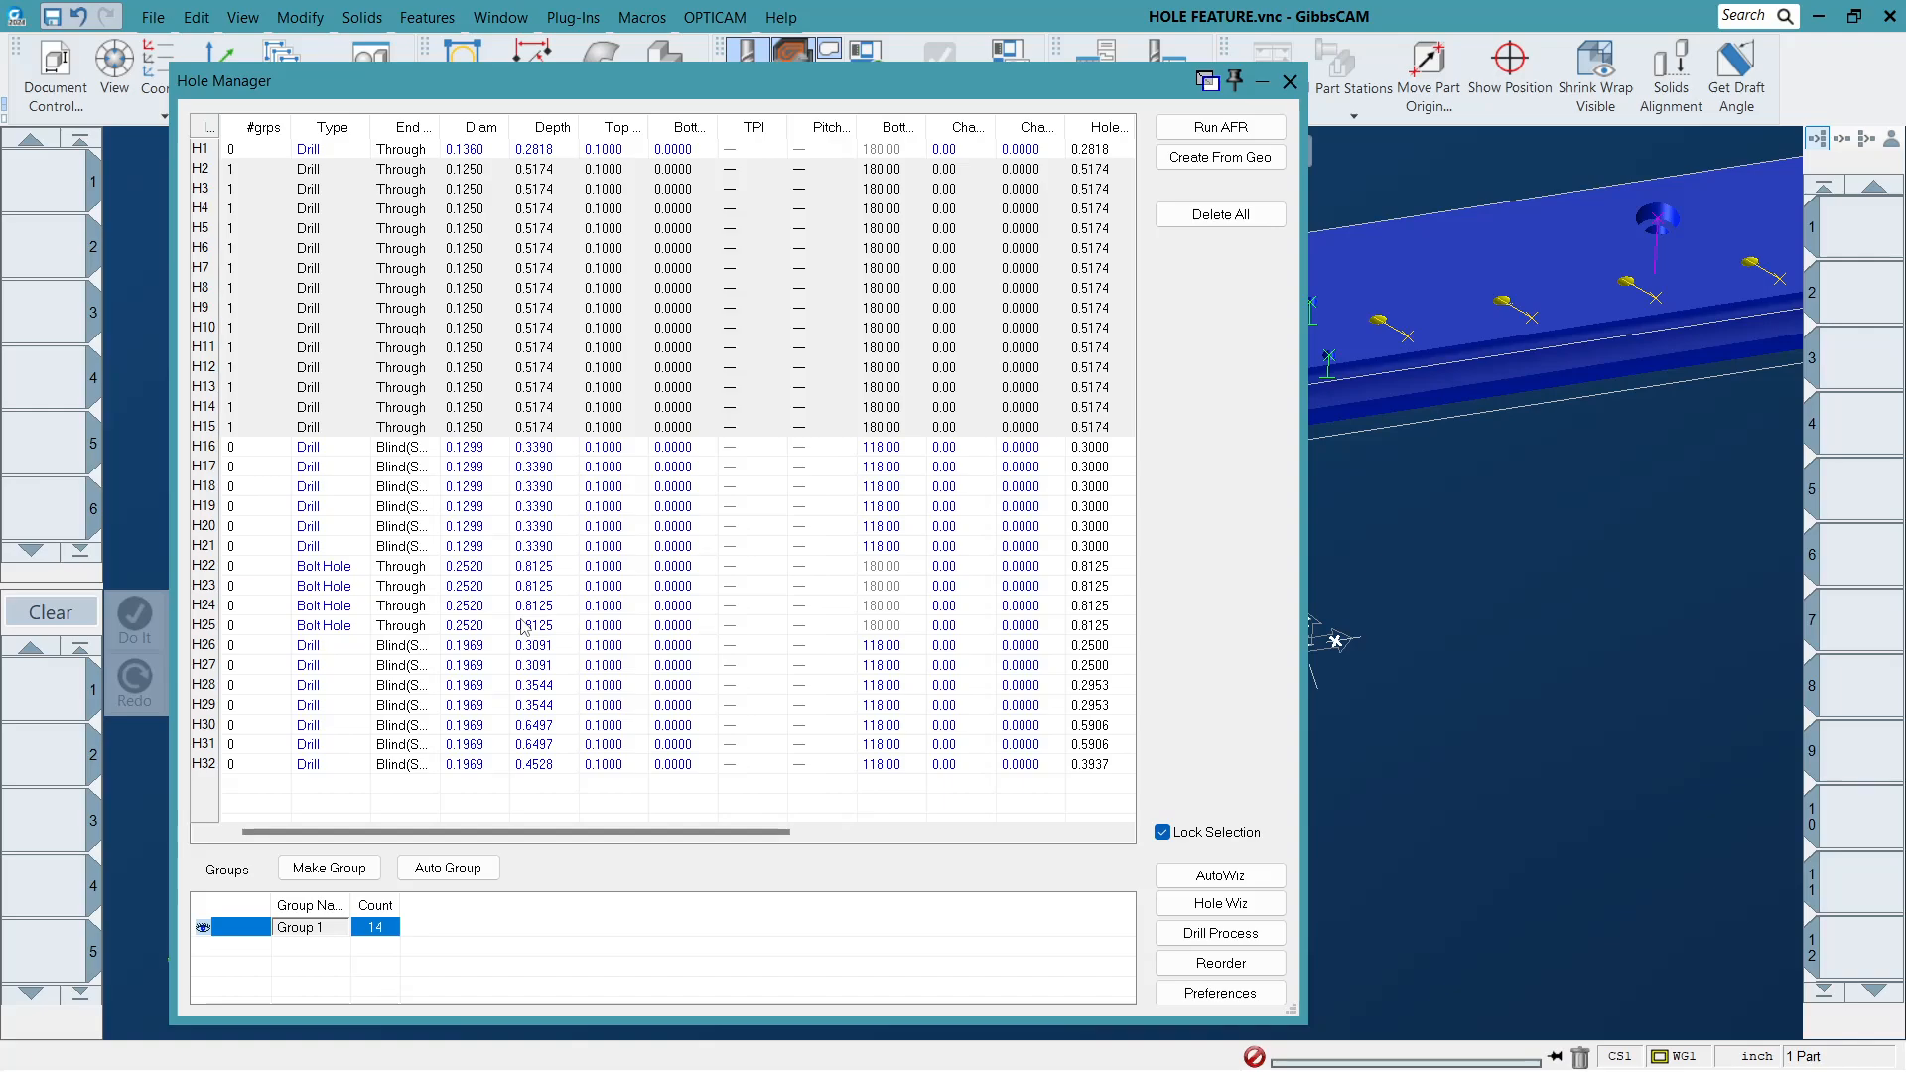
left_click(462, 963)
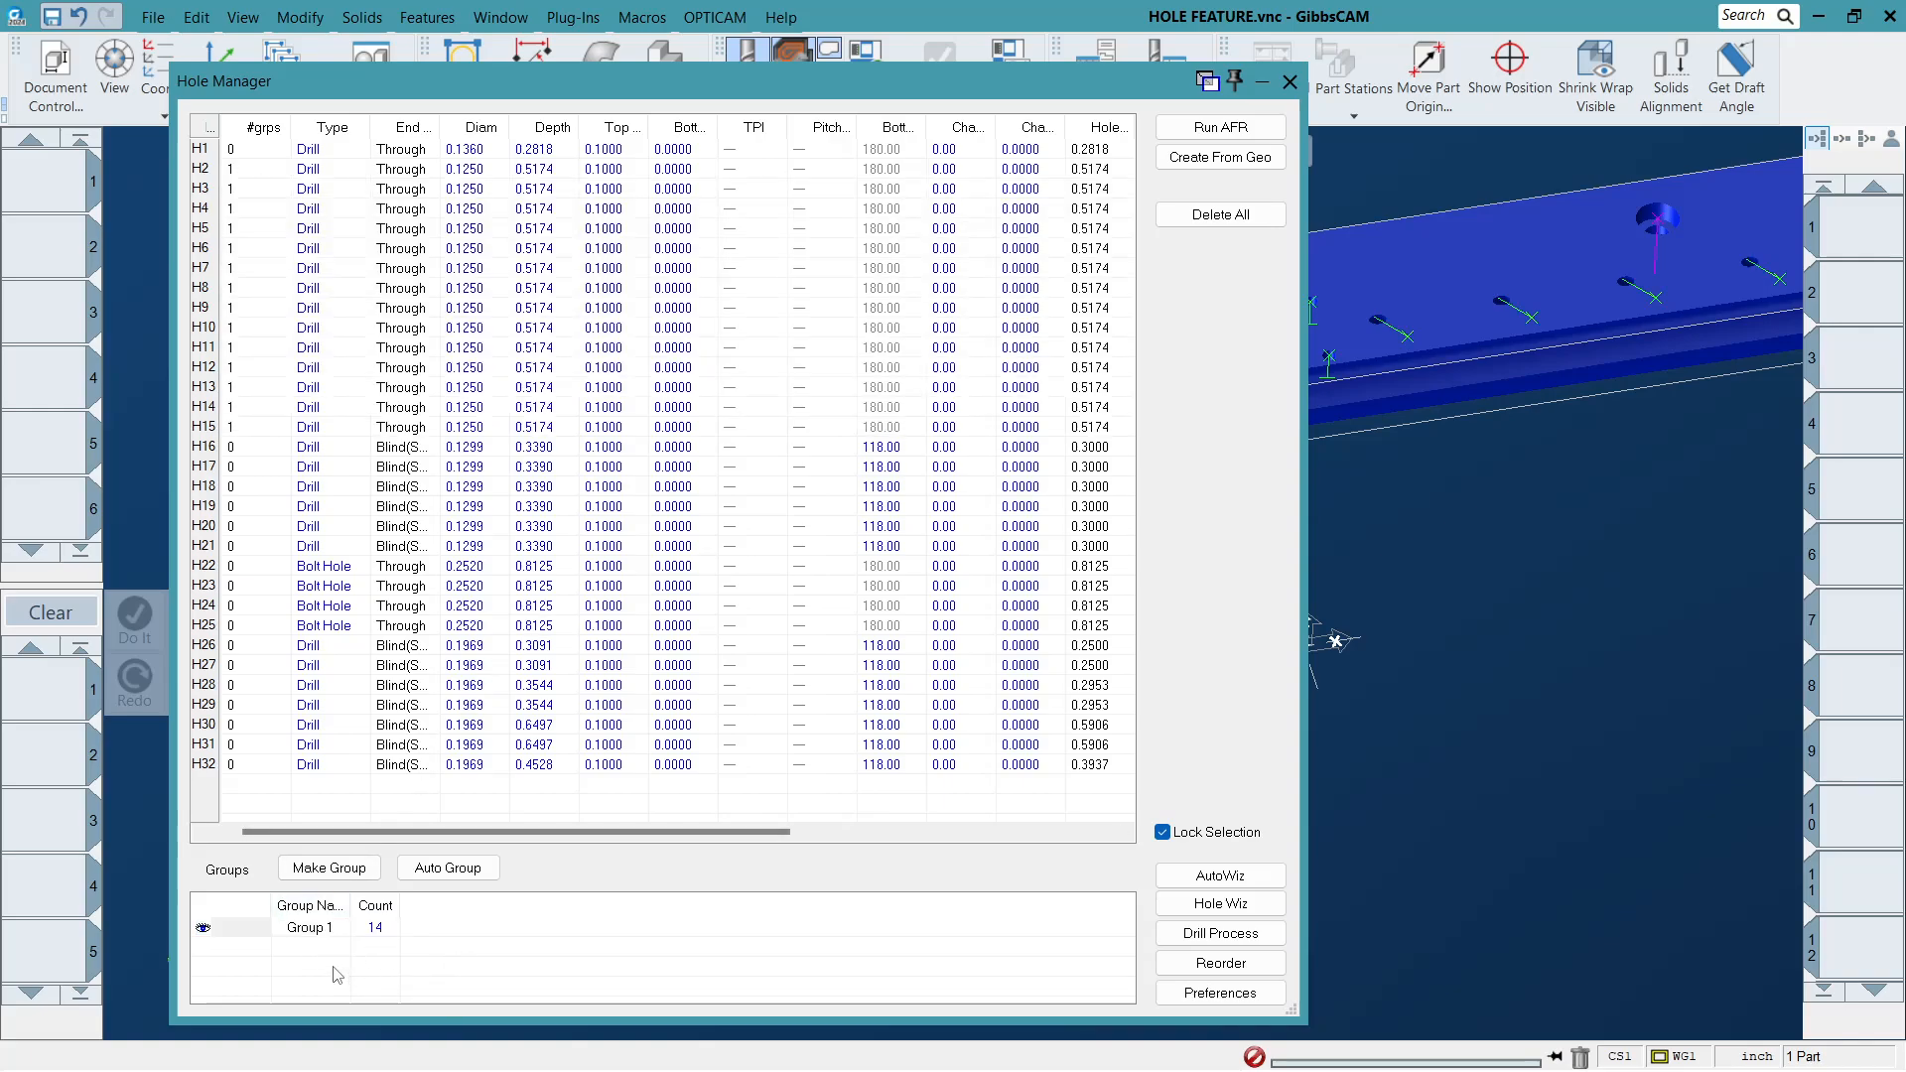
Delete the manually made hole group and group all the recognized holes automatically with Auto Group.
right_click(279, 931)
left_click(279, 972)
left_click(500, 152)
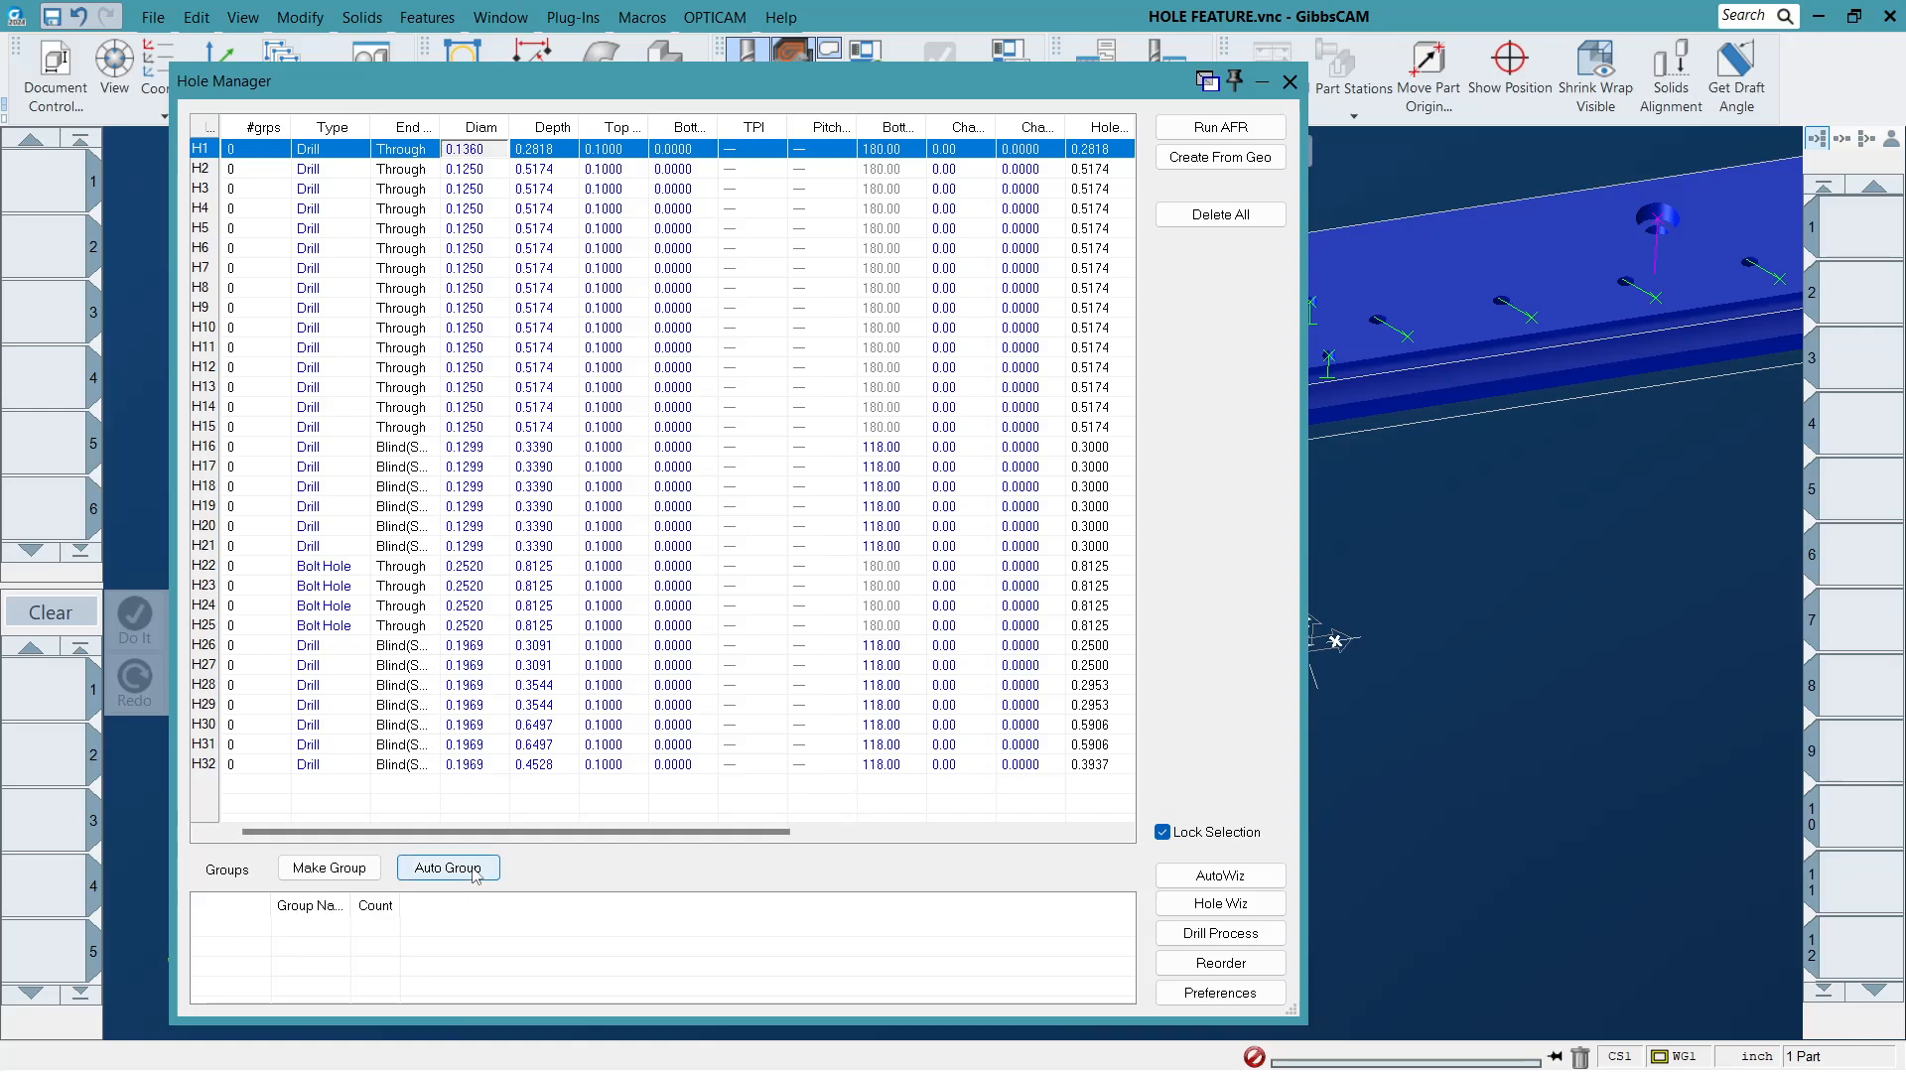
left_click(495, 960)
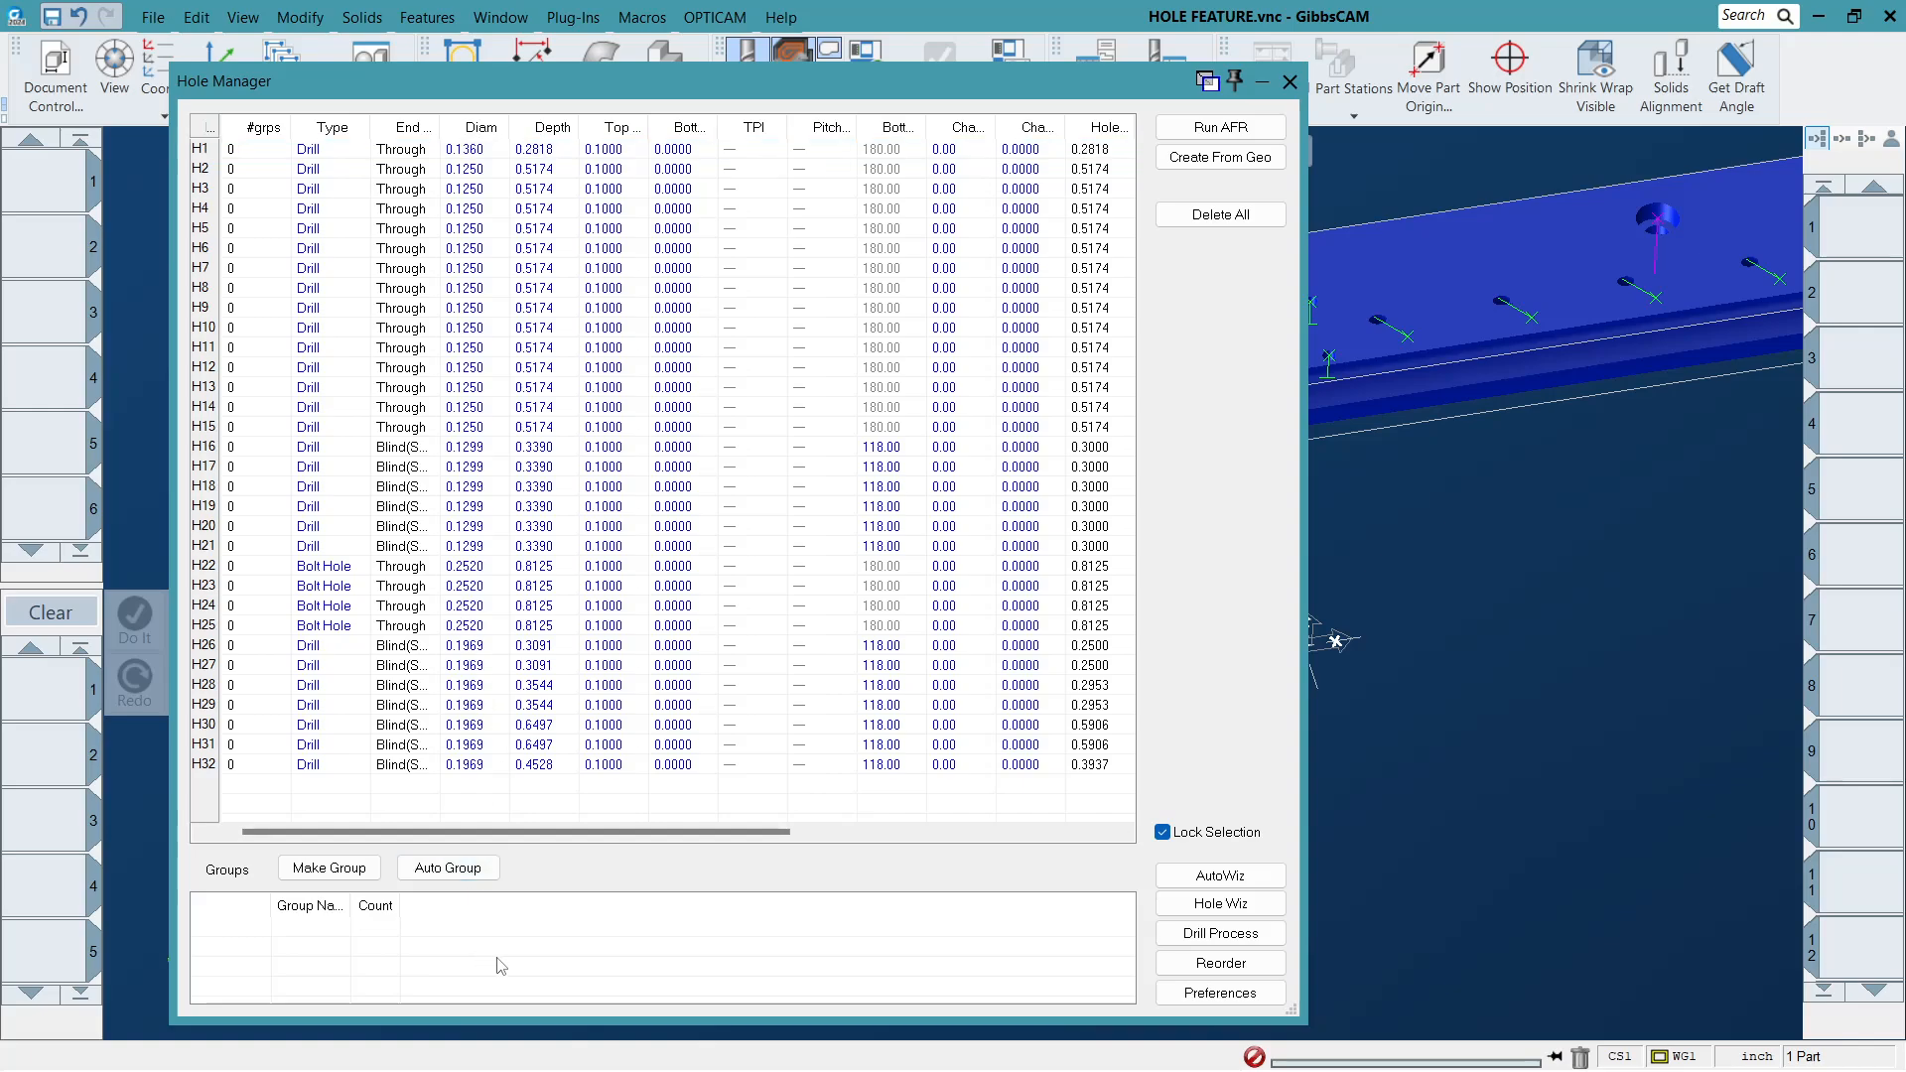
left_click(468, 870)
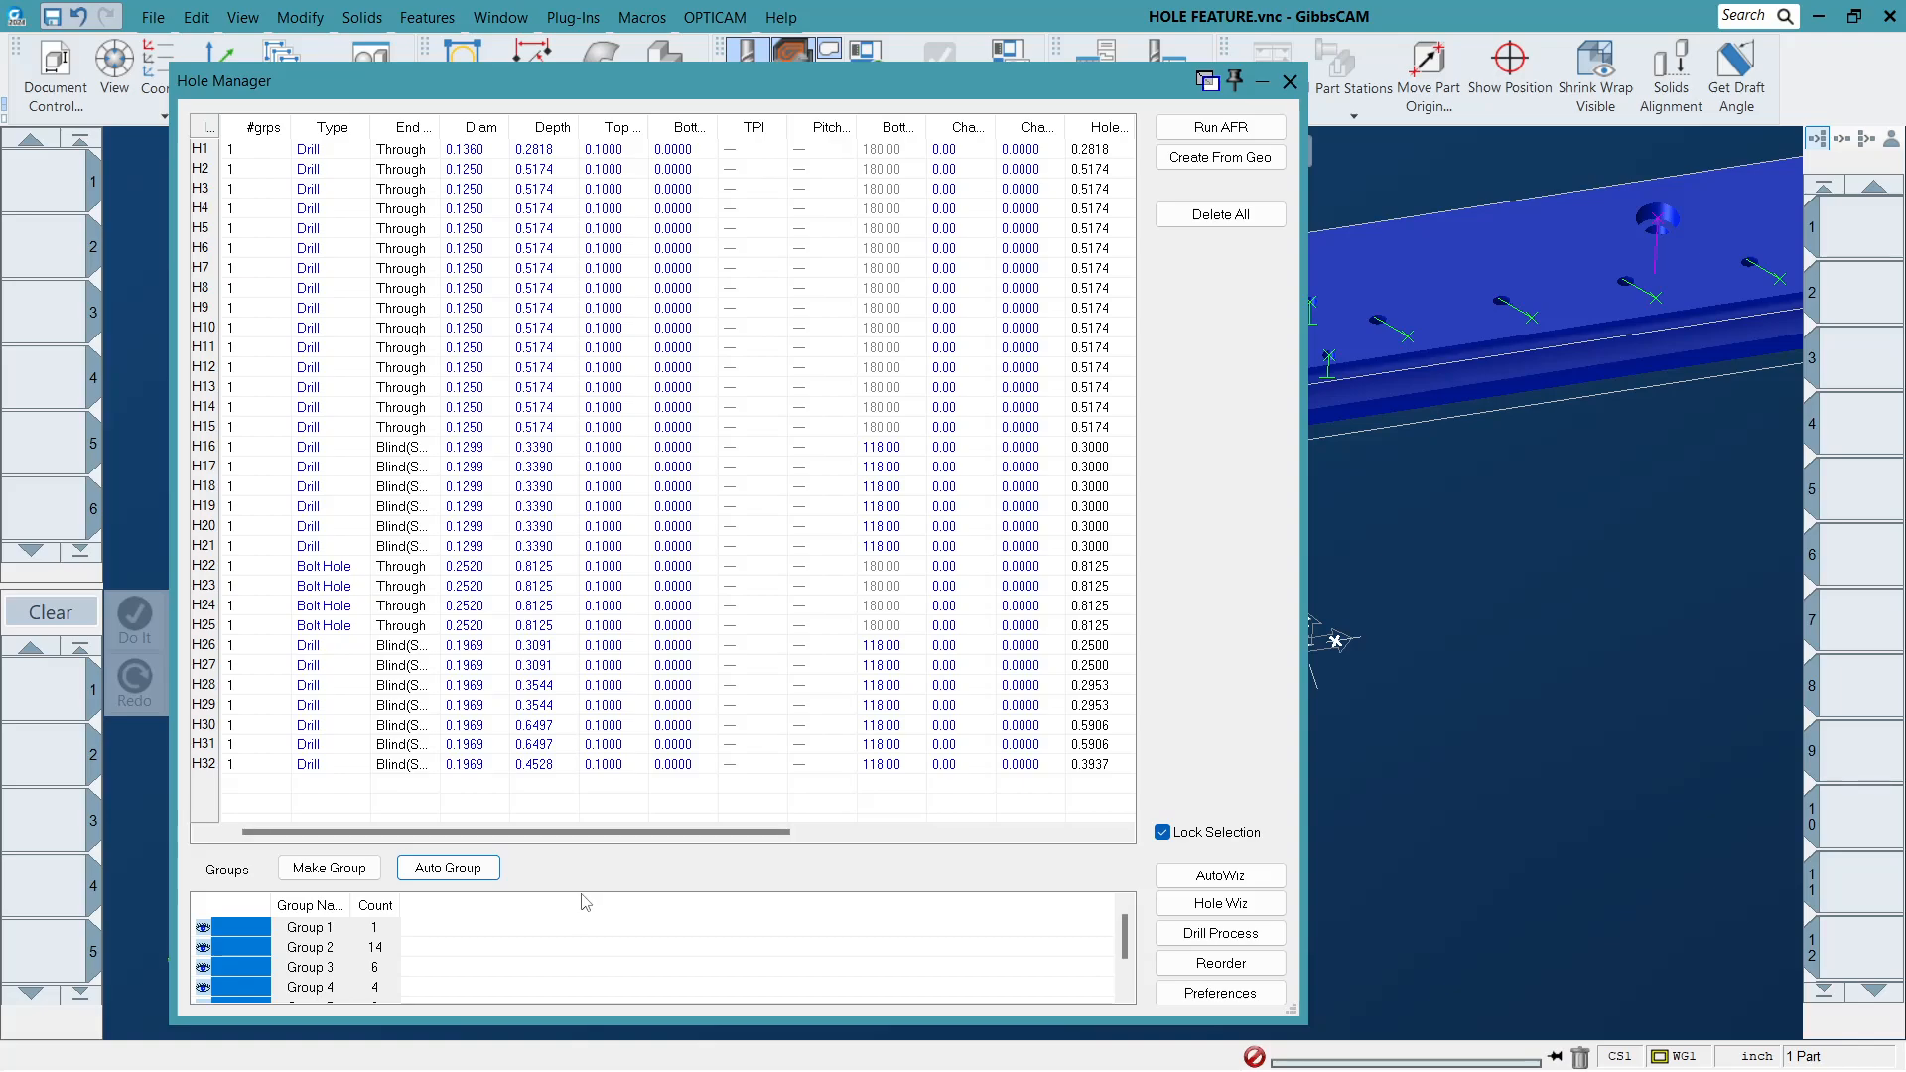
Enlarge the Hole Manager window and inspect which holes belong to Group 2, Group 3 and Group 4.
left_click_drag(585, 1021, 584, 1041)
left_click(334, 948)
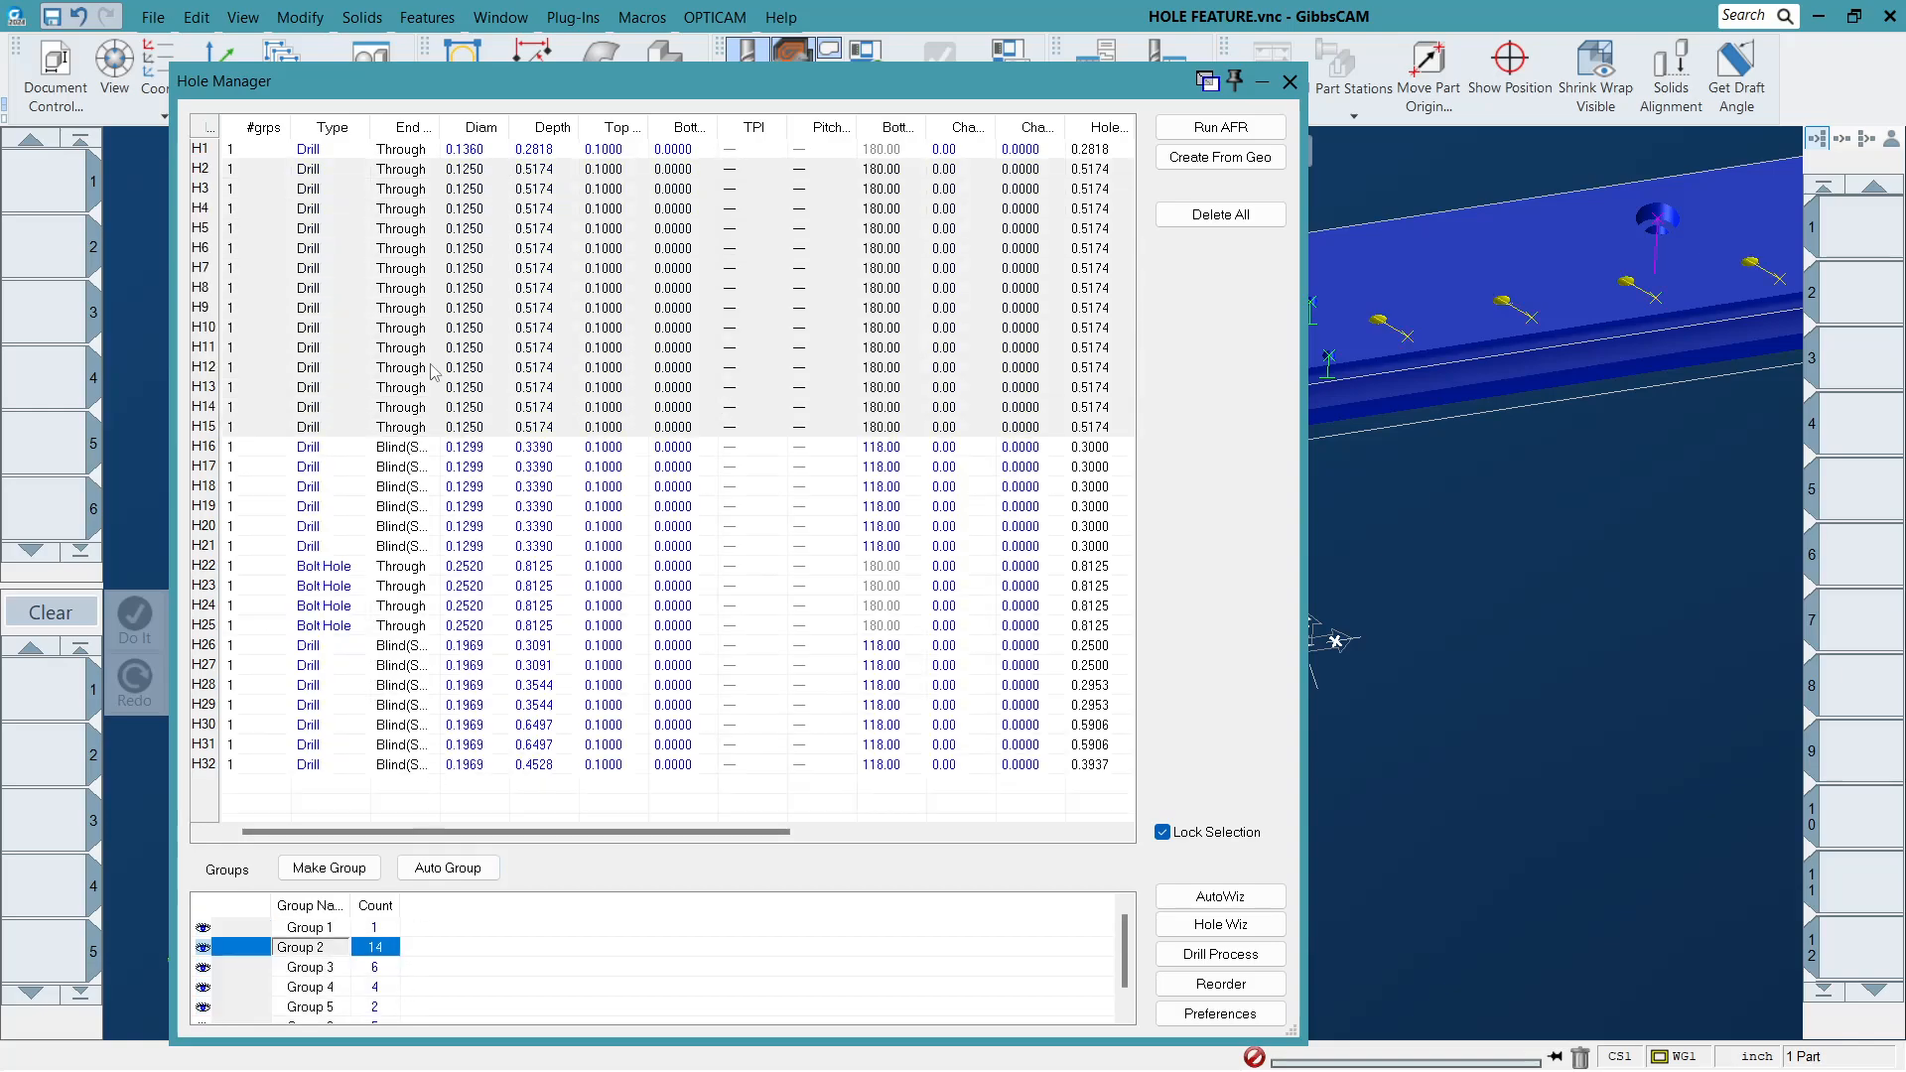
left_click(331, 968)
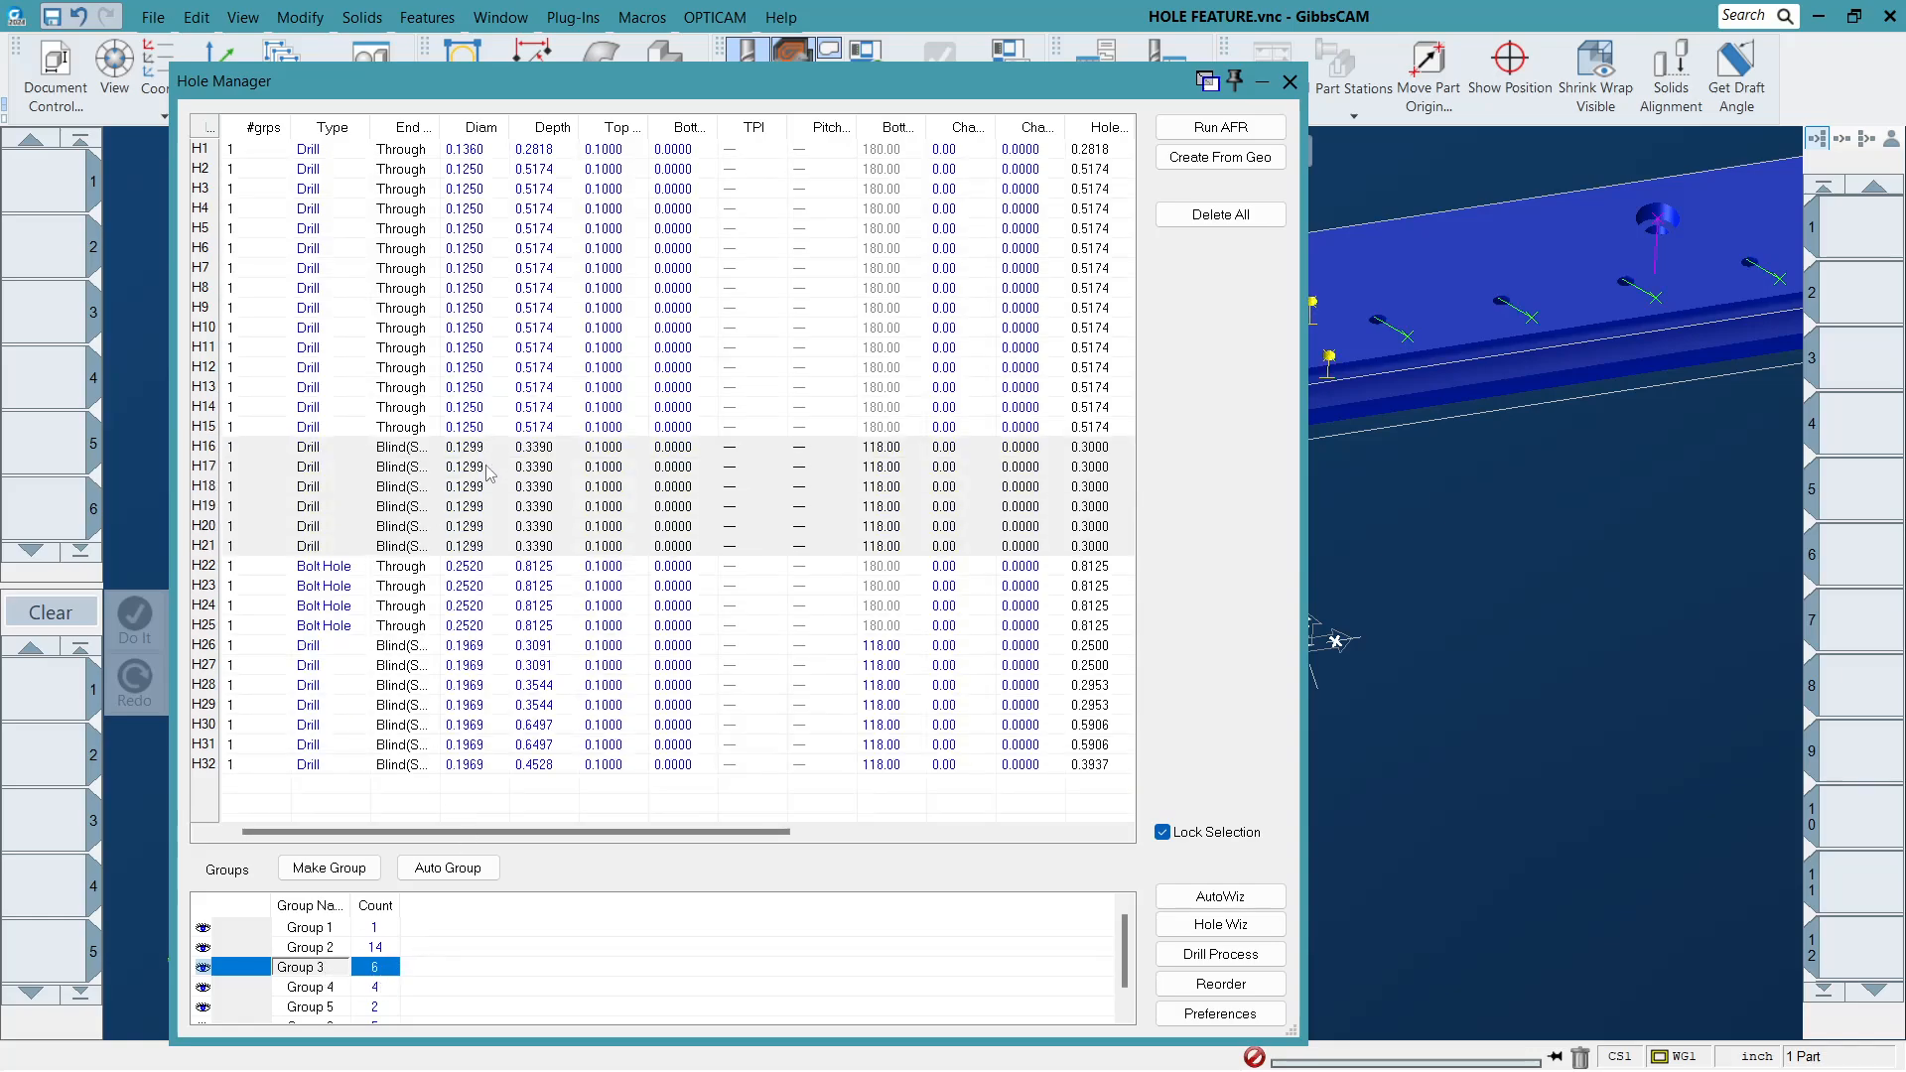
left_click(316, 988)
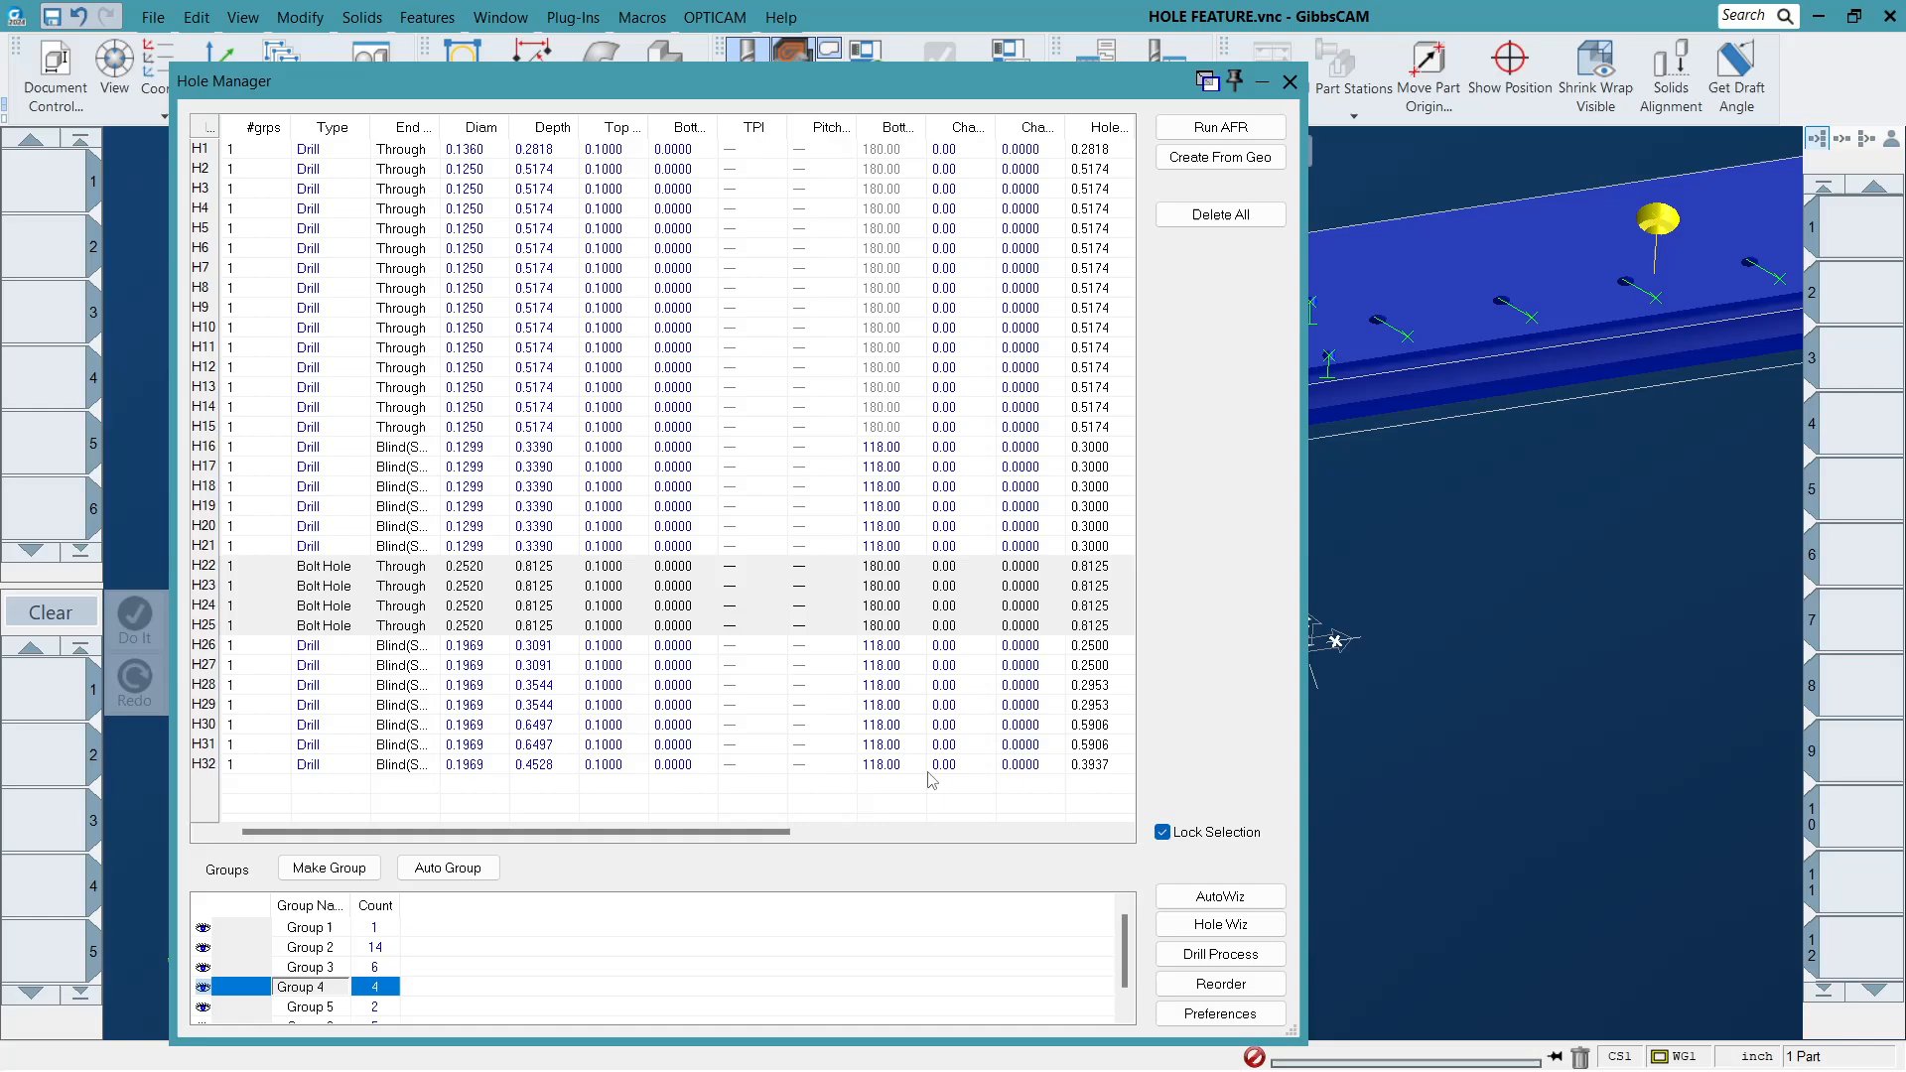
Highlight Group 2 in the Hole Manager, move the window clear of the rail and examine the holes on the model.
left_click(328, 950)
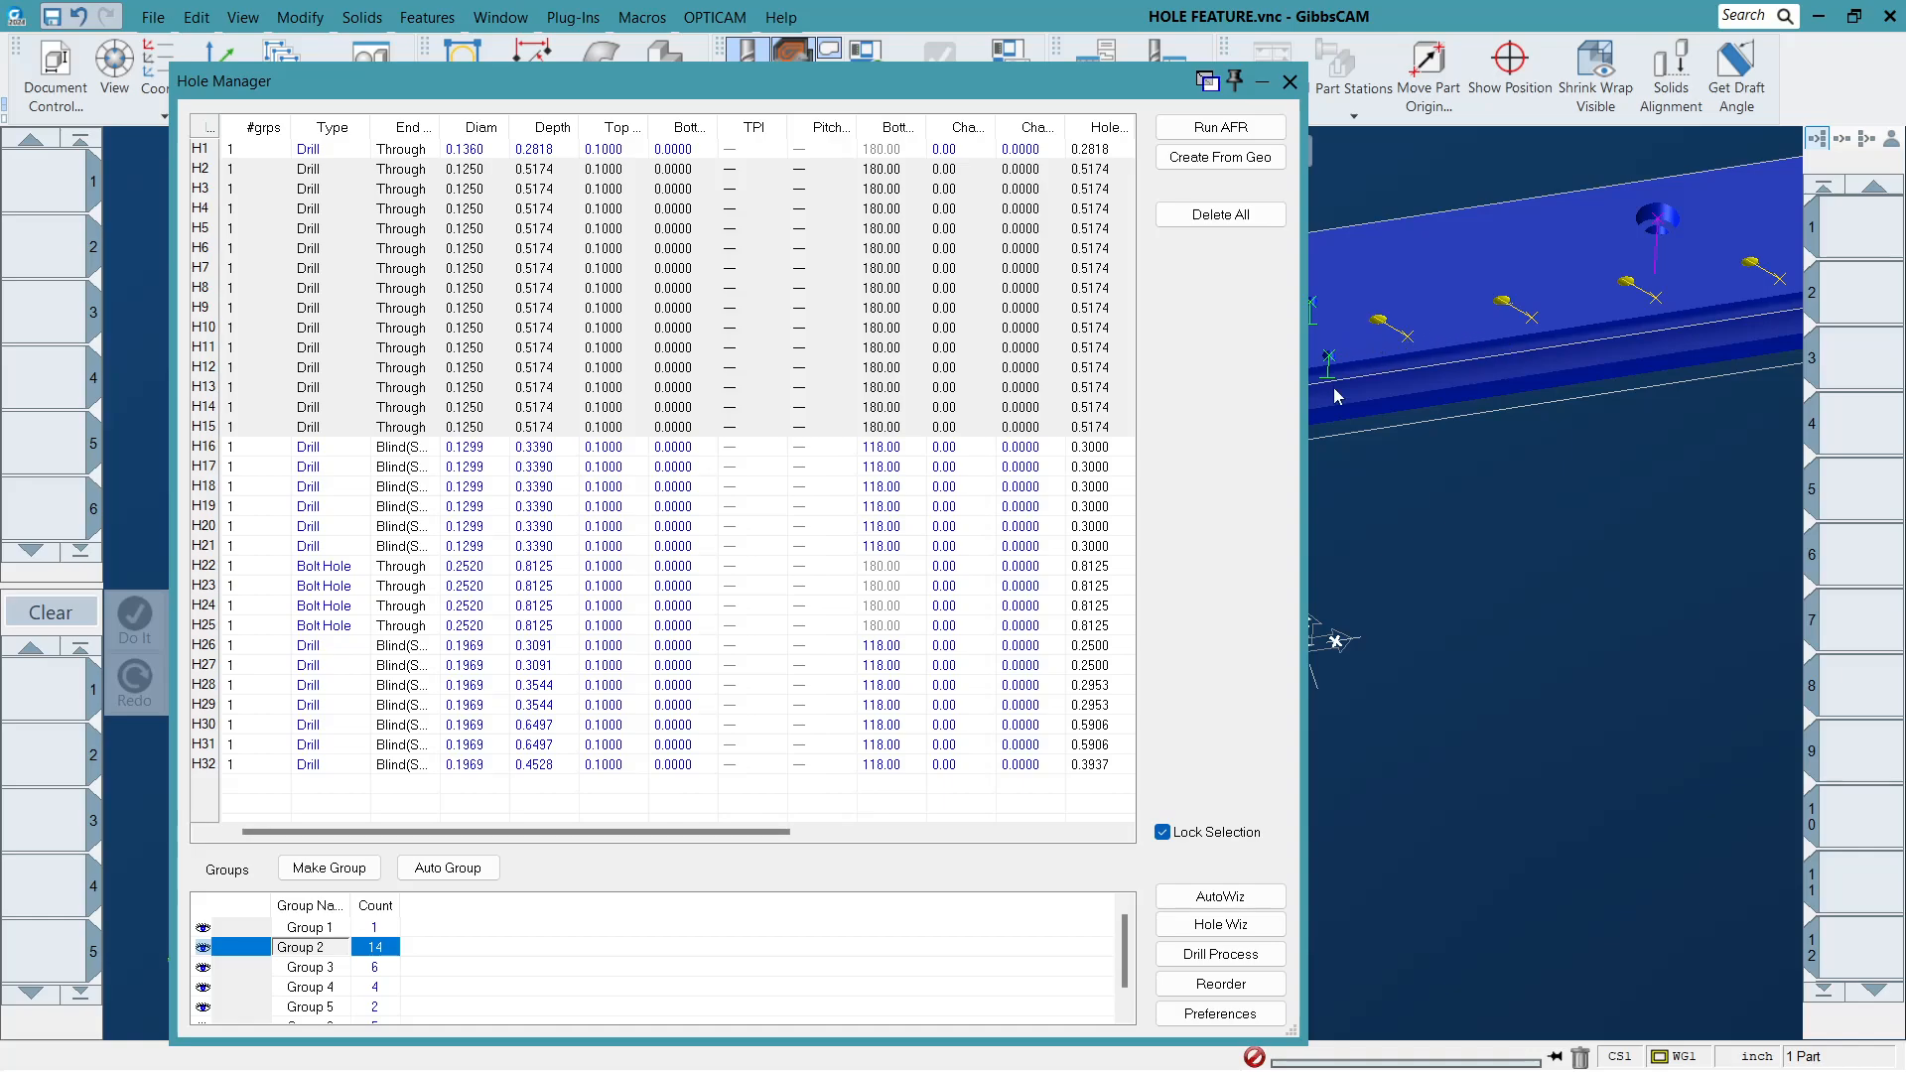
left_click_drag(1149, 90, 976, 749)
left_click(847, 533)
scroll(527, 445, "up", 5)
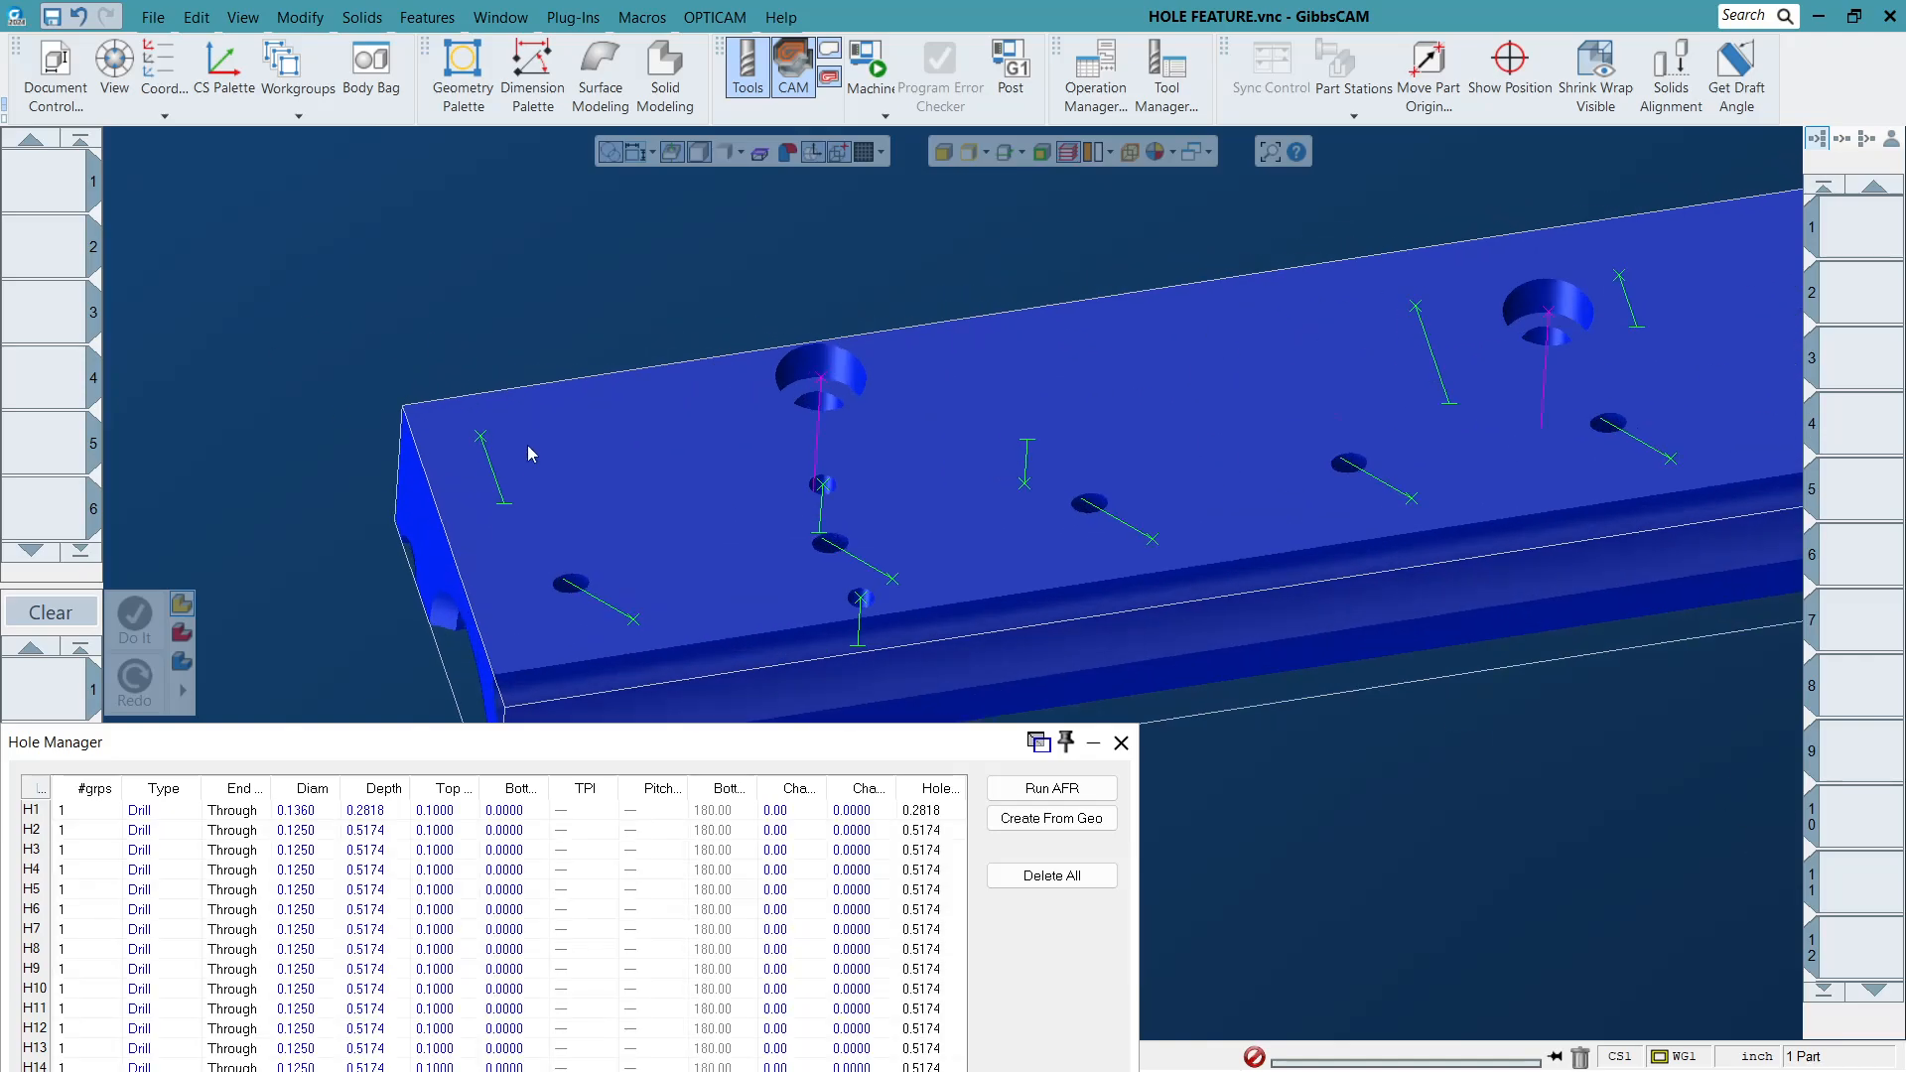
middle_click_drag(887, 510, 1090, 567)
Delete the blind drill hole H26 on the rail's underside from the hole table and close the Hole Manager.
left_click(1014, 456)
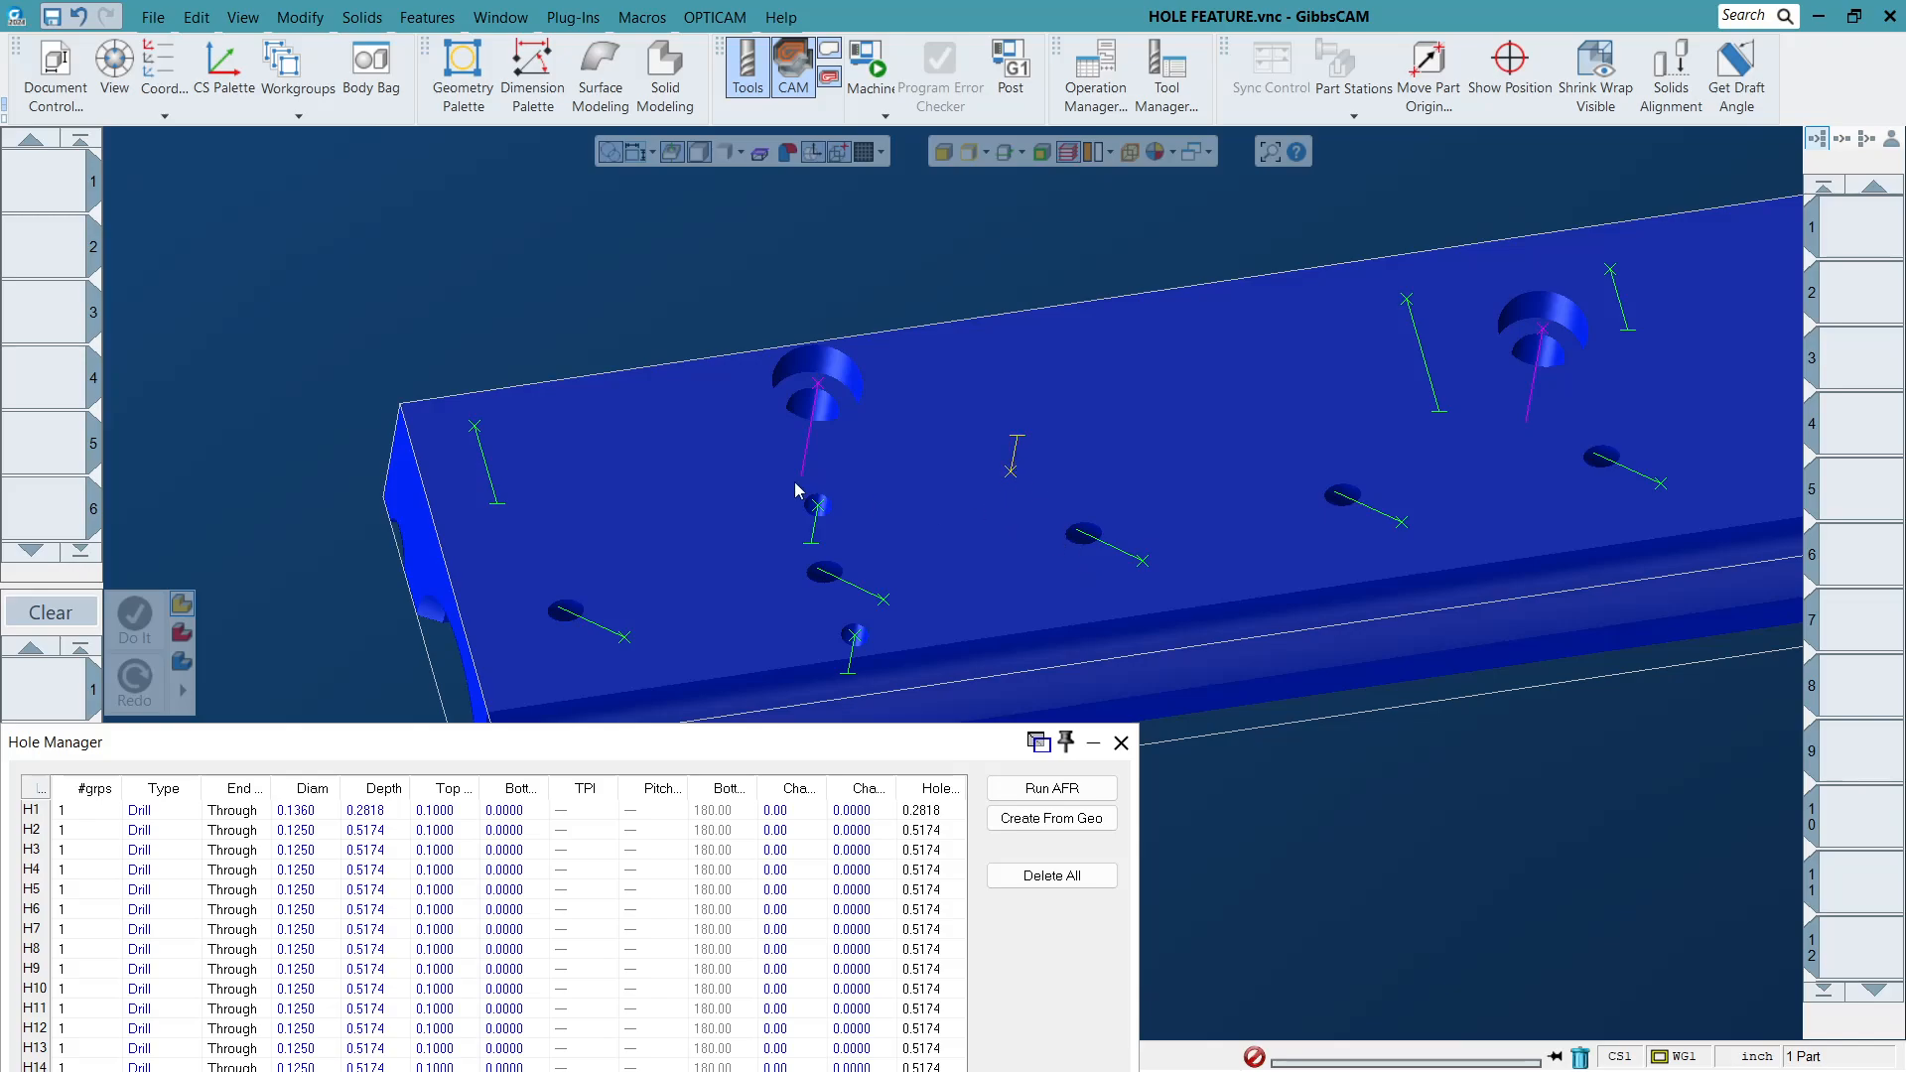
middle_click_drag(796, 485, 1678, 482)
scroll(623, 411, "down", 5)
middle_click_drag(623, 411, 1400, 360)
middle_click_drag(953, 367, 1575, 409)
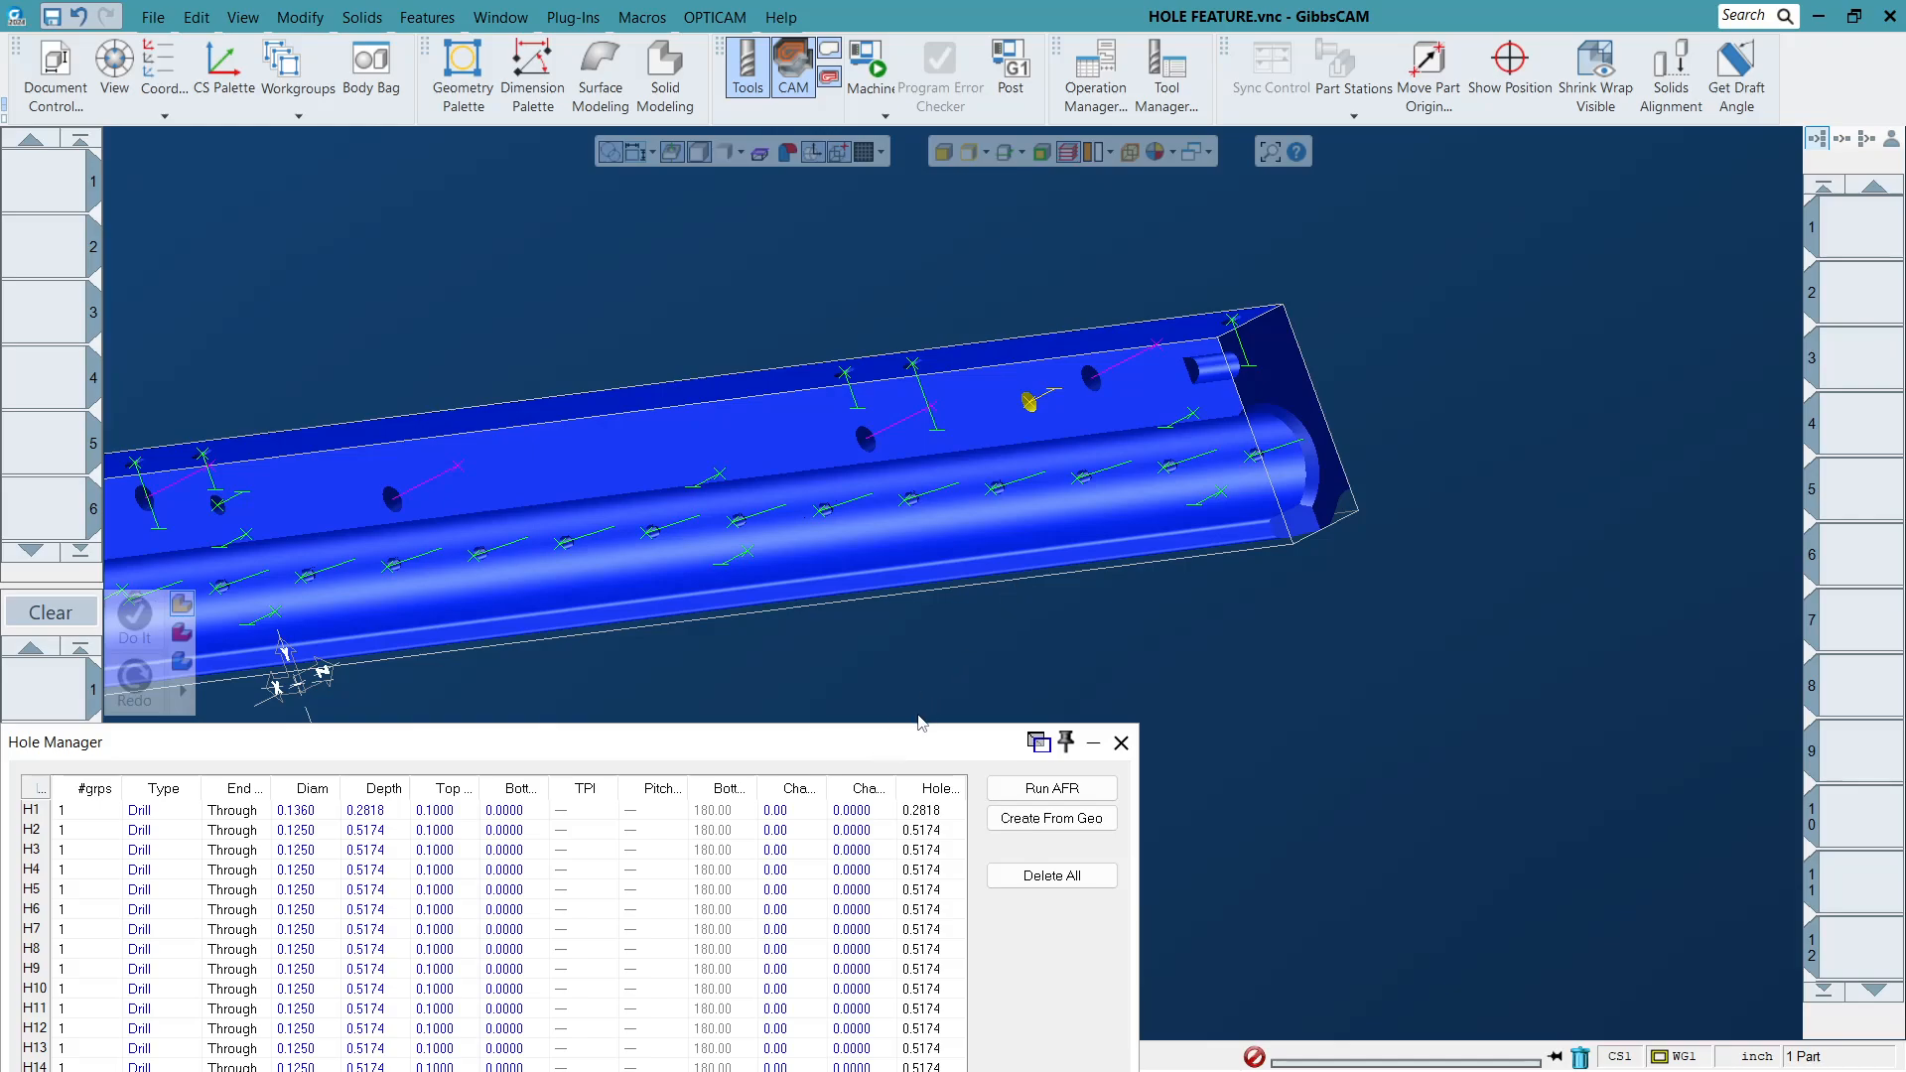
left_click_drag(921, 740, 1430, 481)
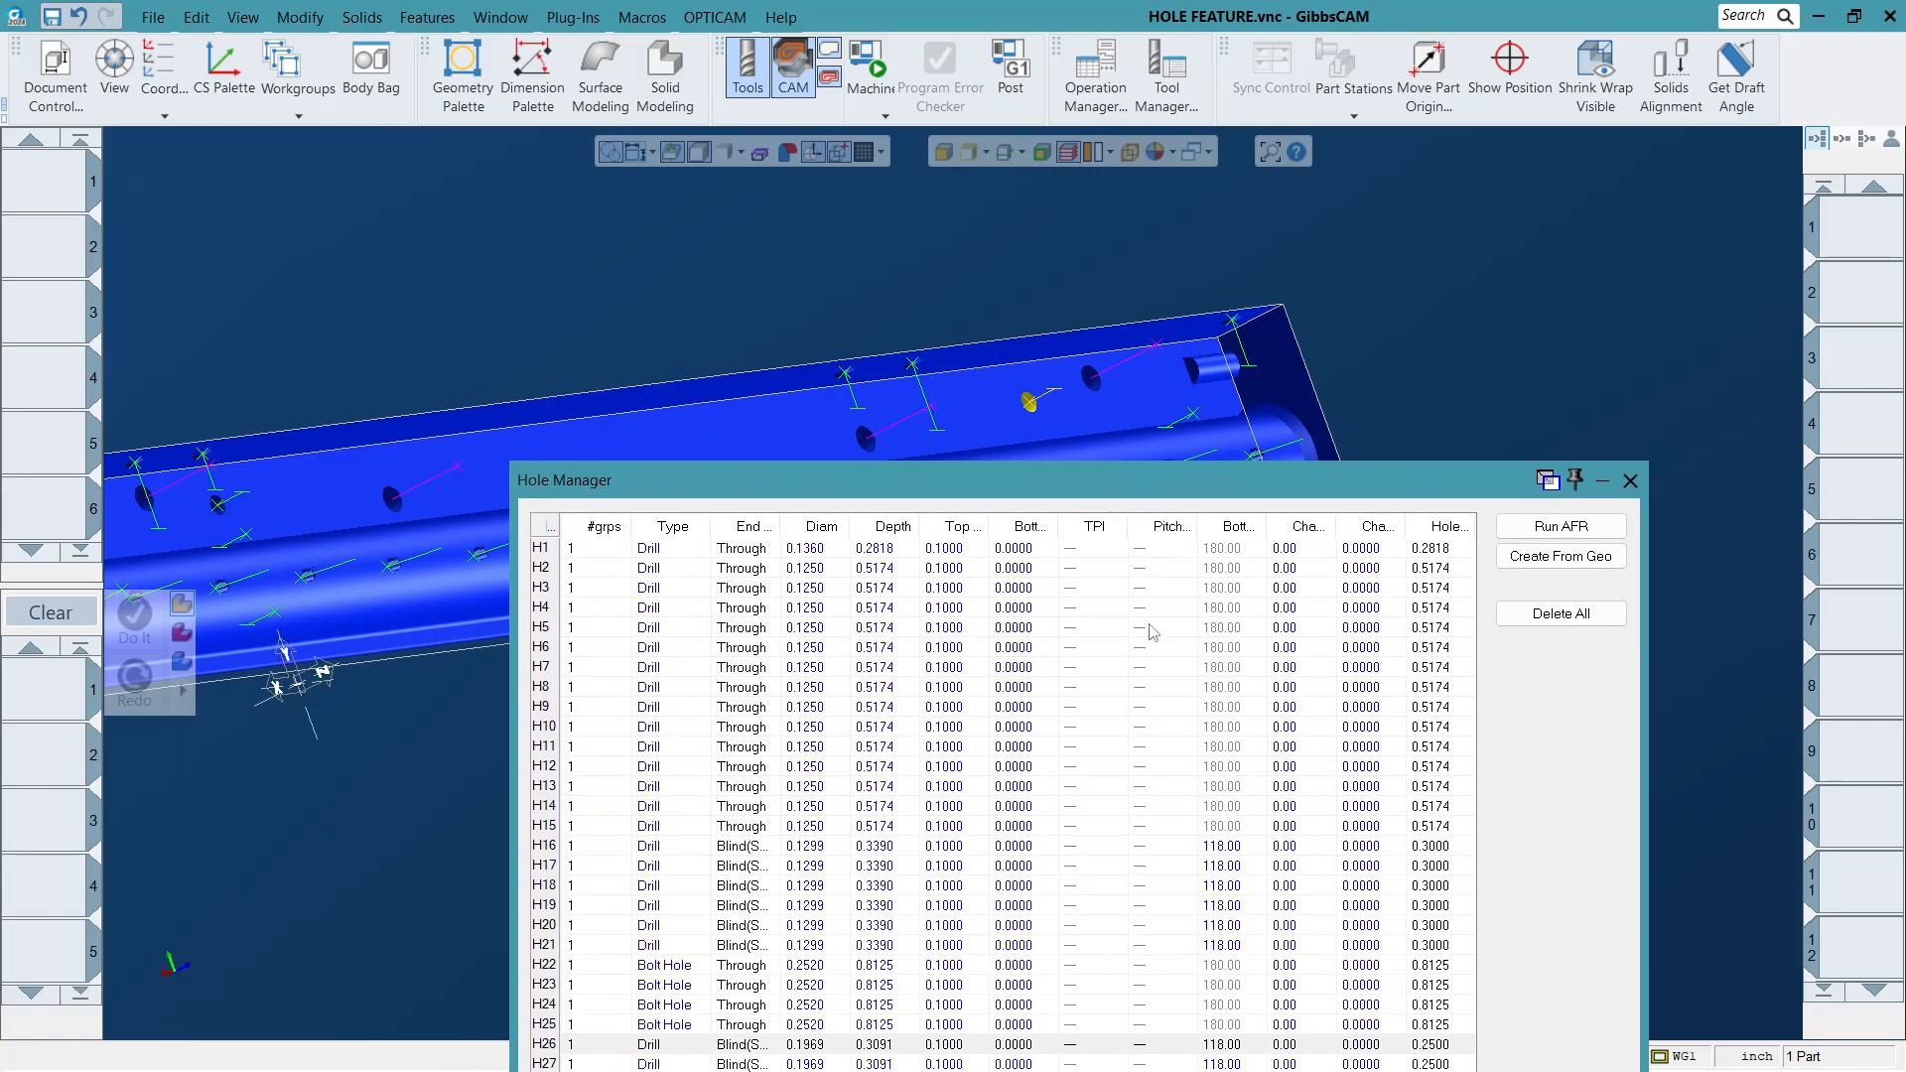
scroll(971, 806, "right", 7)
scroll(866, 868, "left", 6)
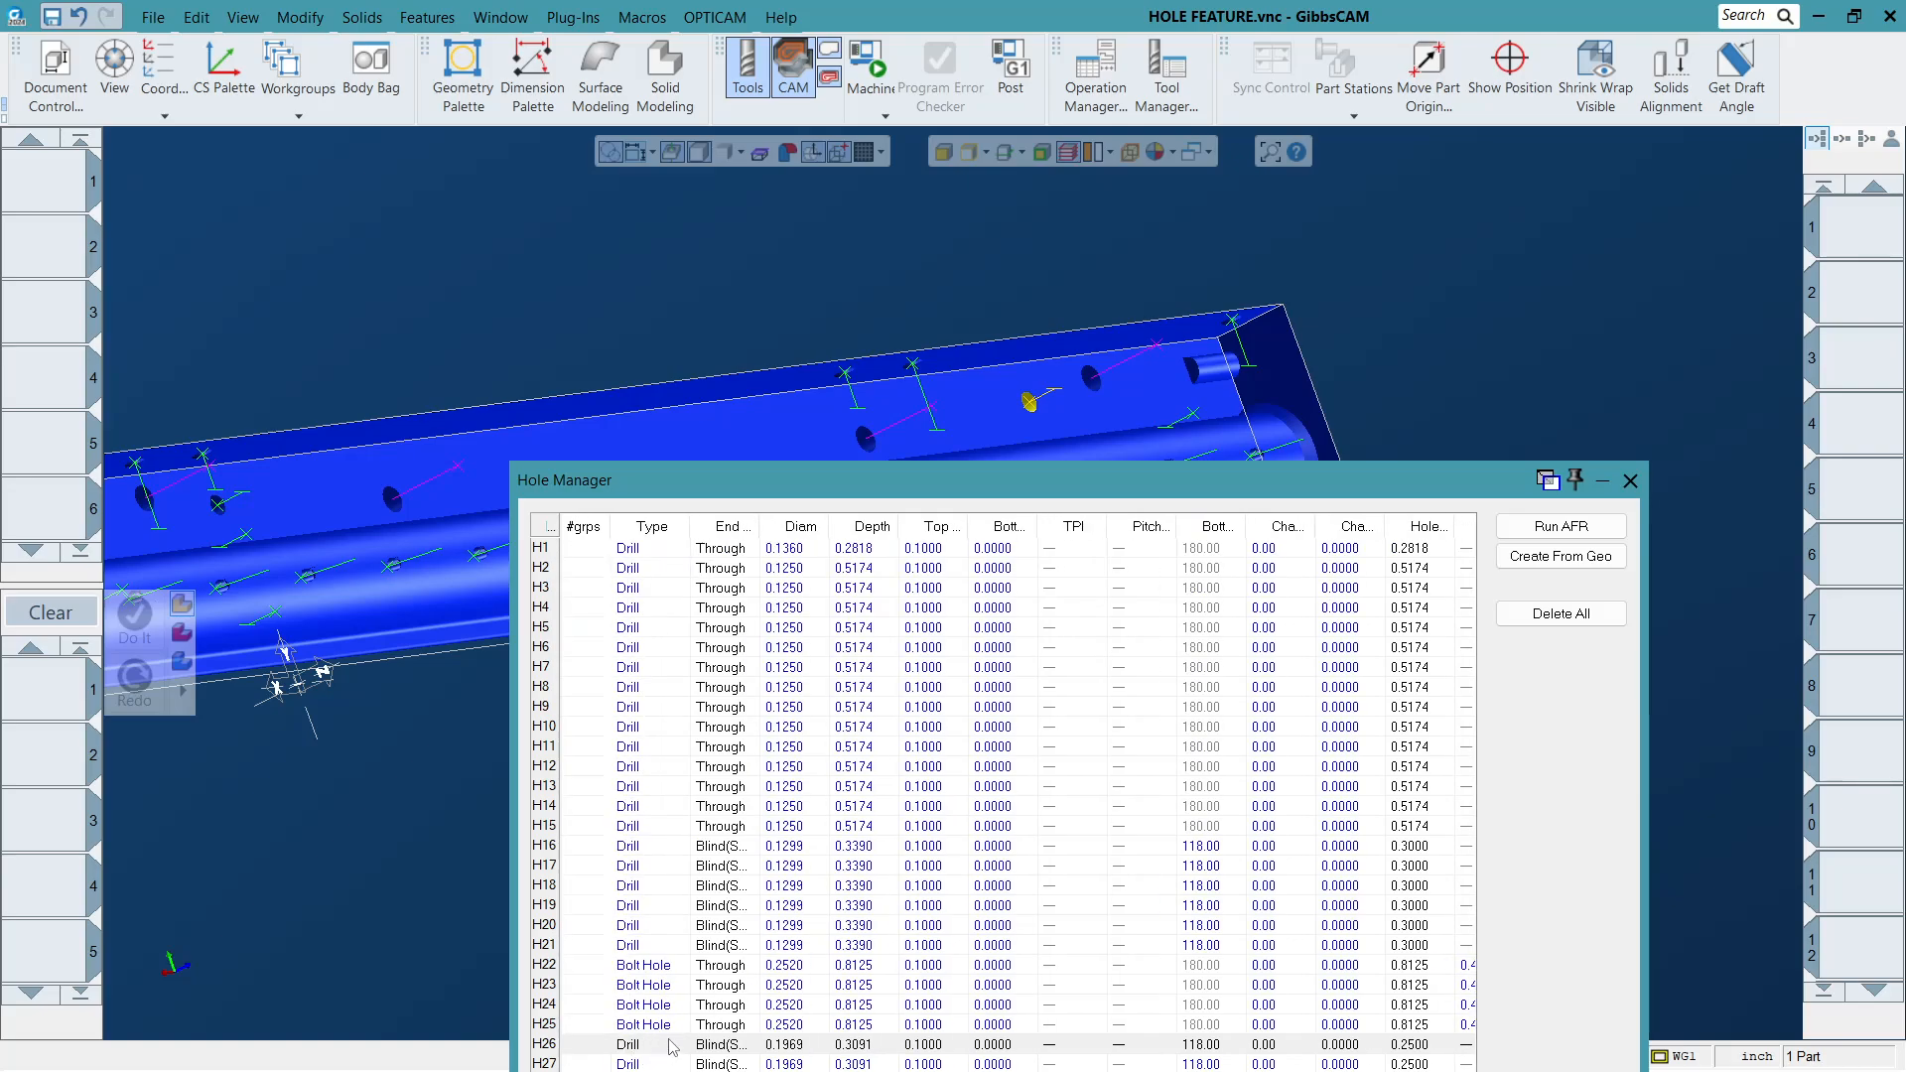
right_click(668, 1050)
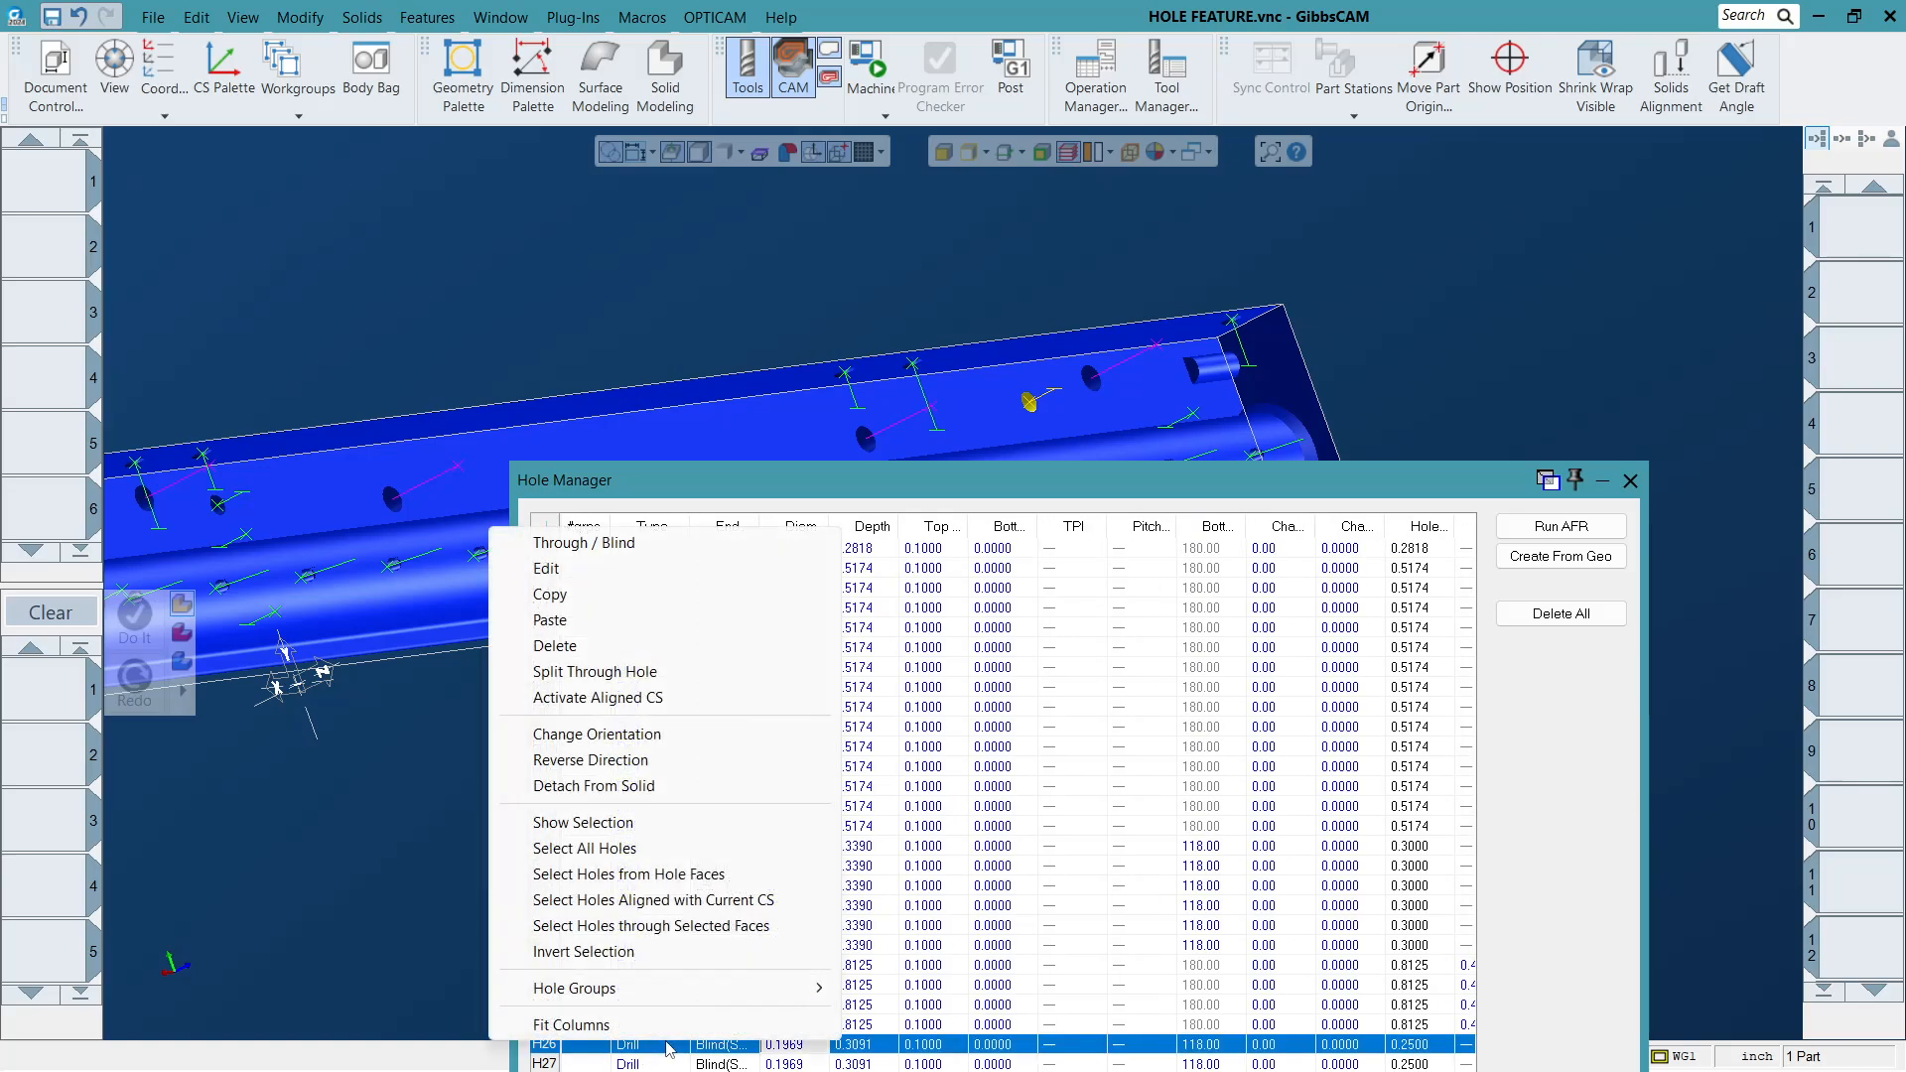
left_click(645, 646)
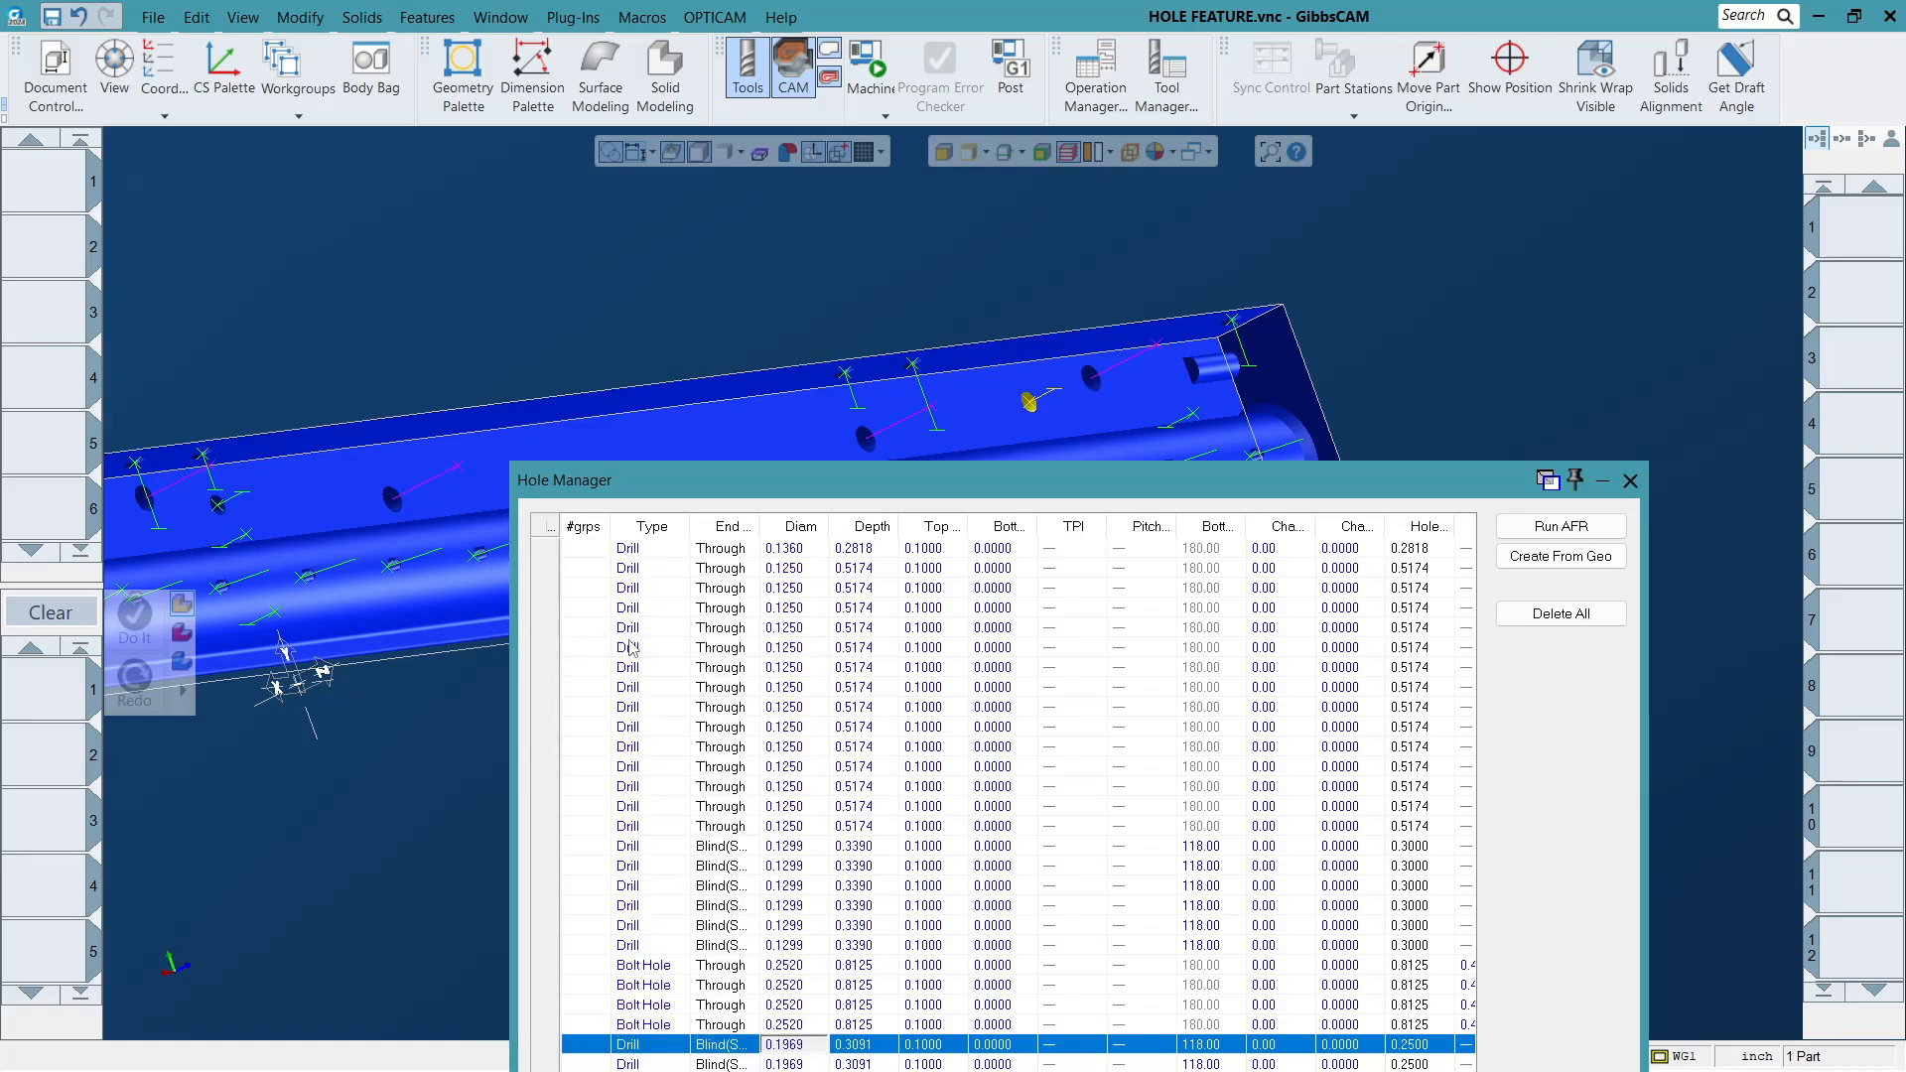
left_click(1630, 480)
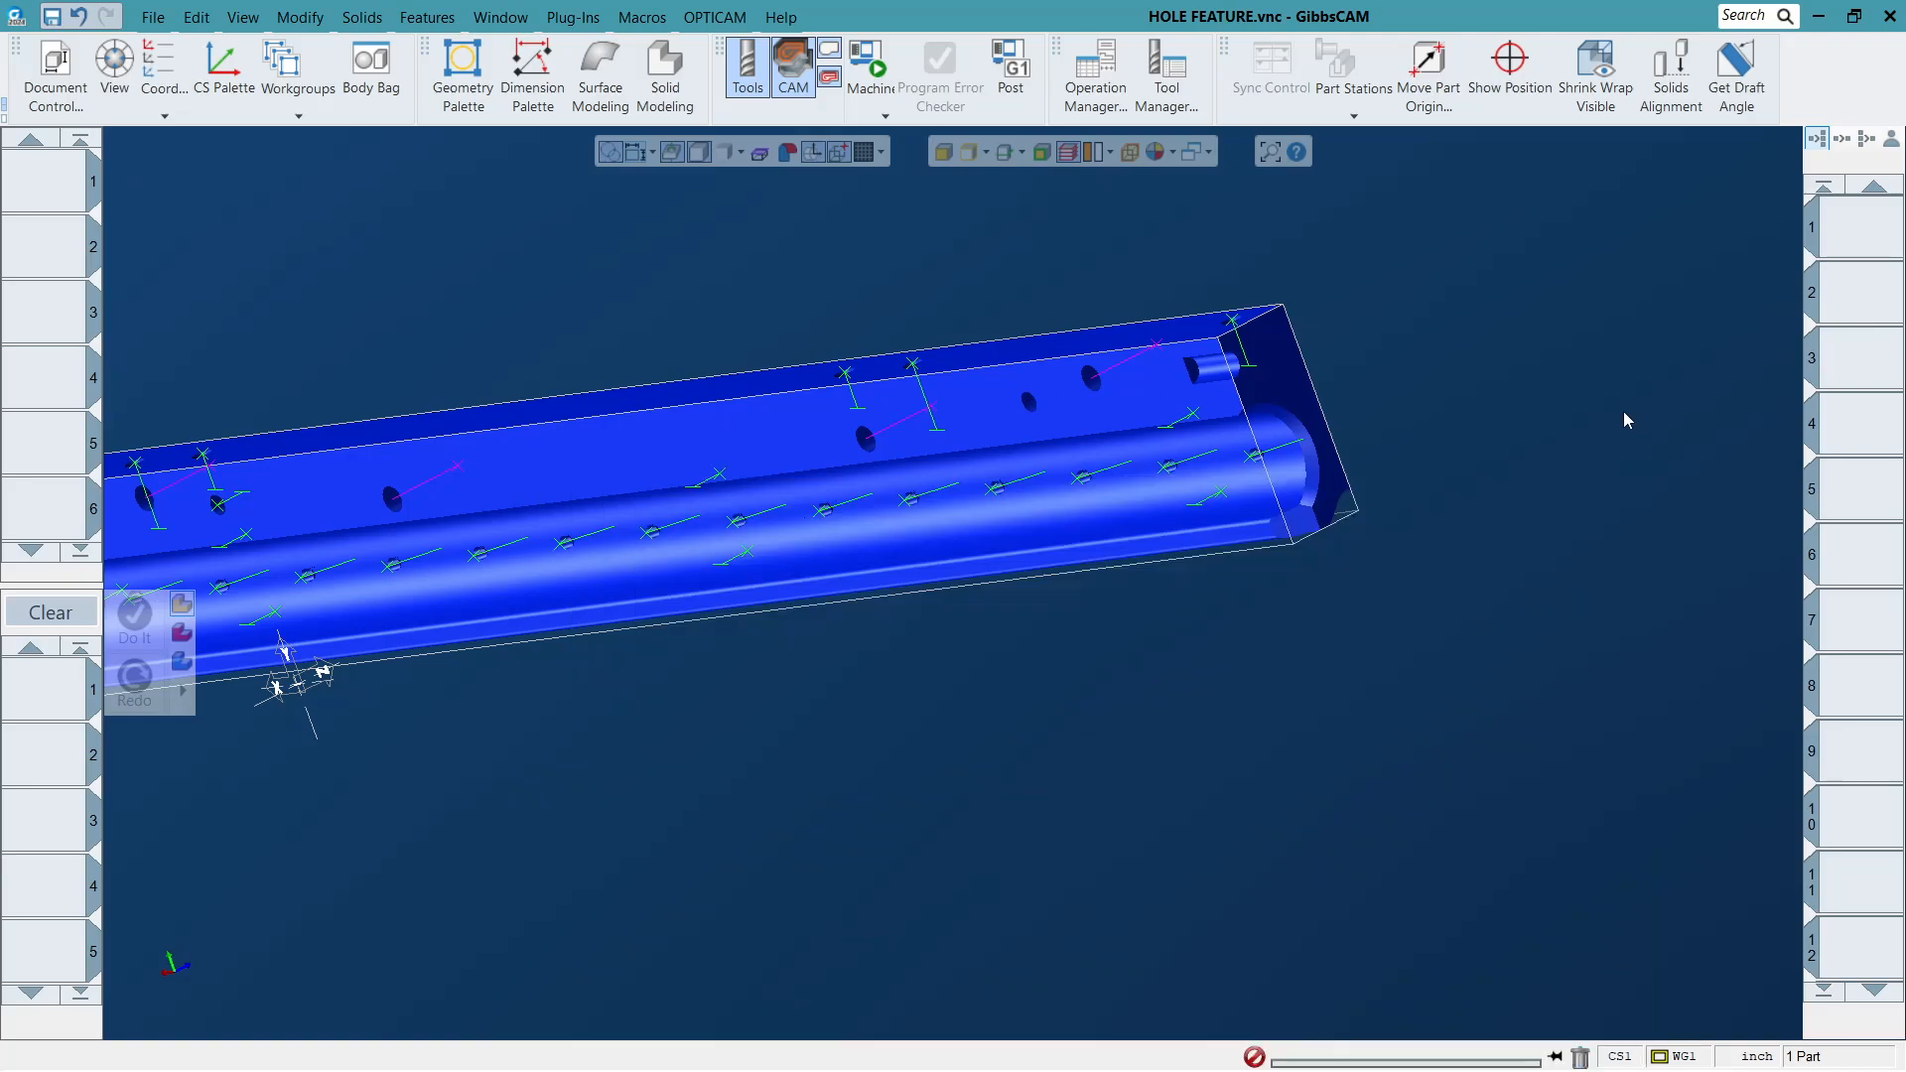
Examine the bolt holes and small vertical holes near the rail's near end one by one, and the hole layout along the rail.
key("ctrl+i")
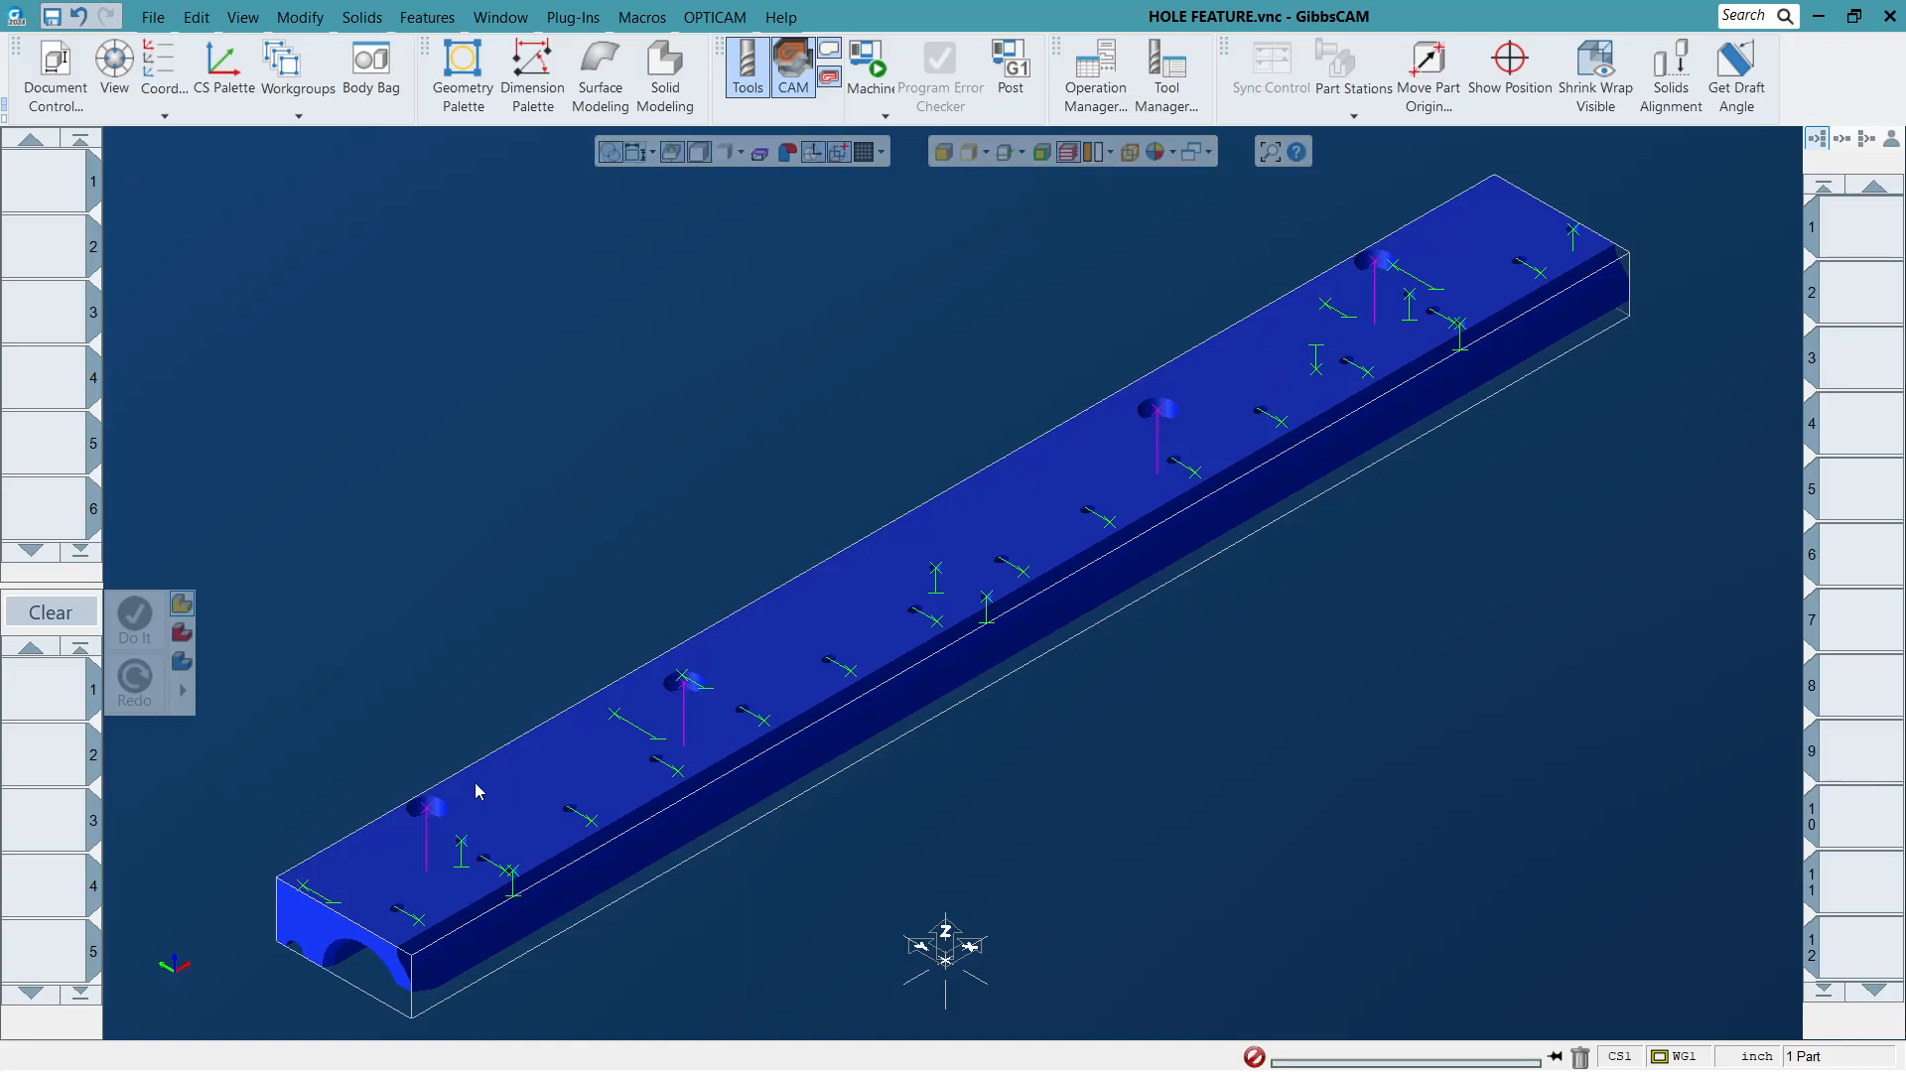
left_click_drag(285, 756, 685, 1003)
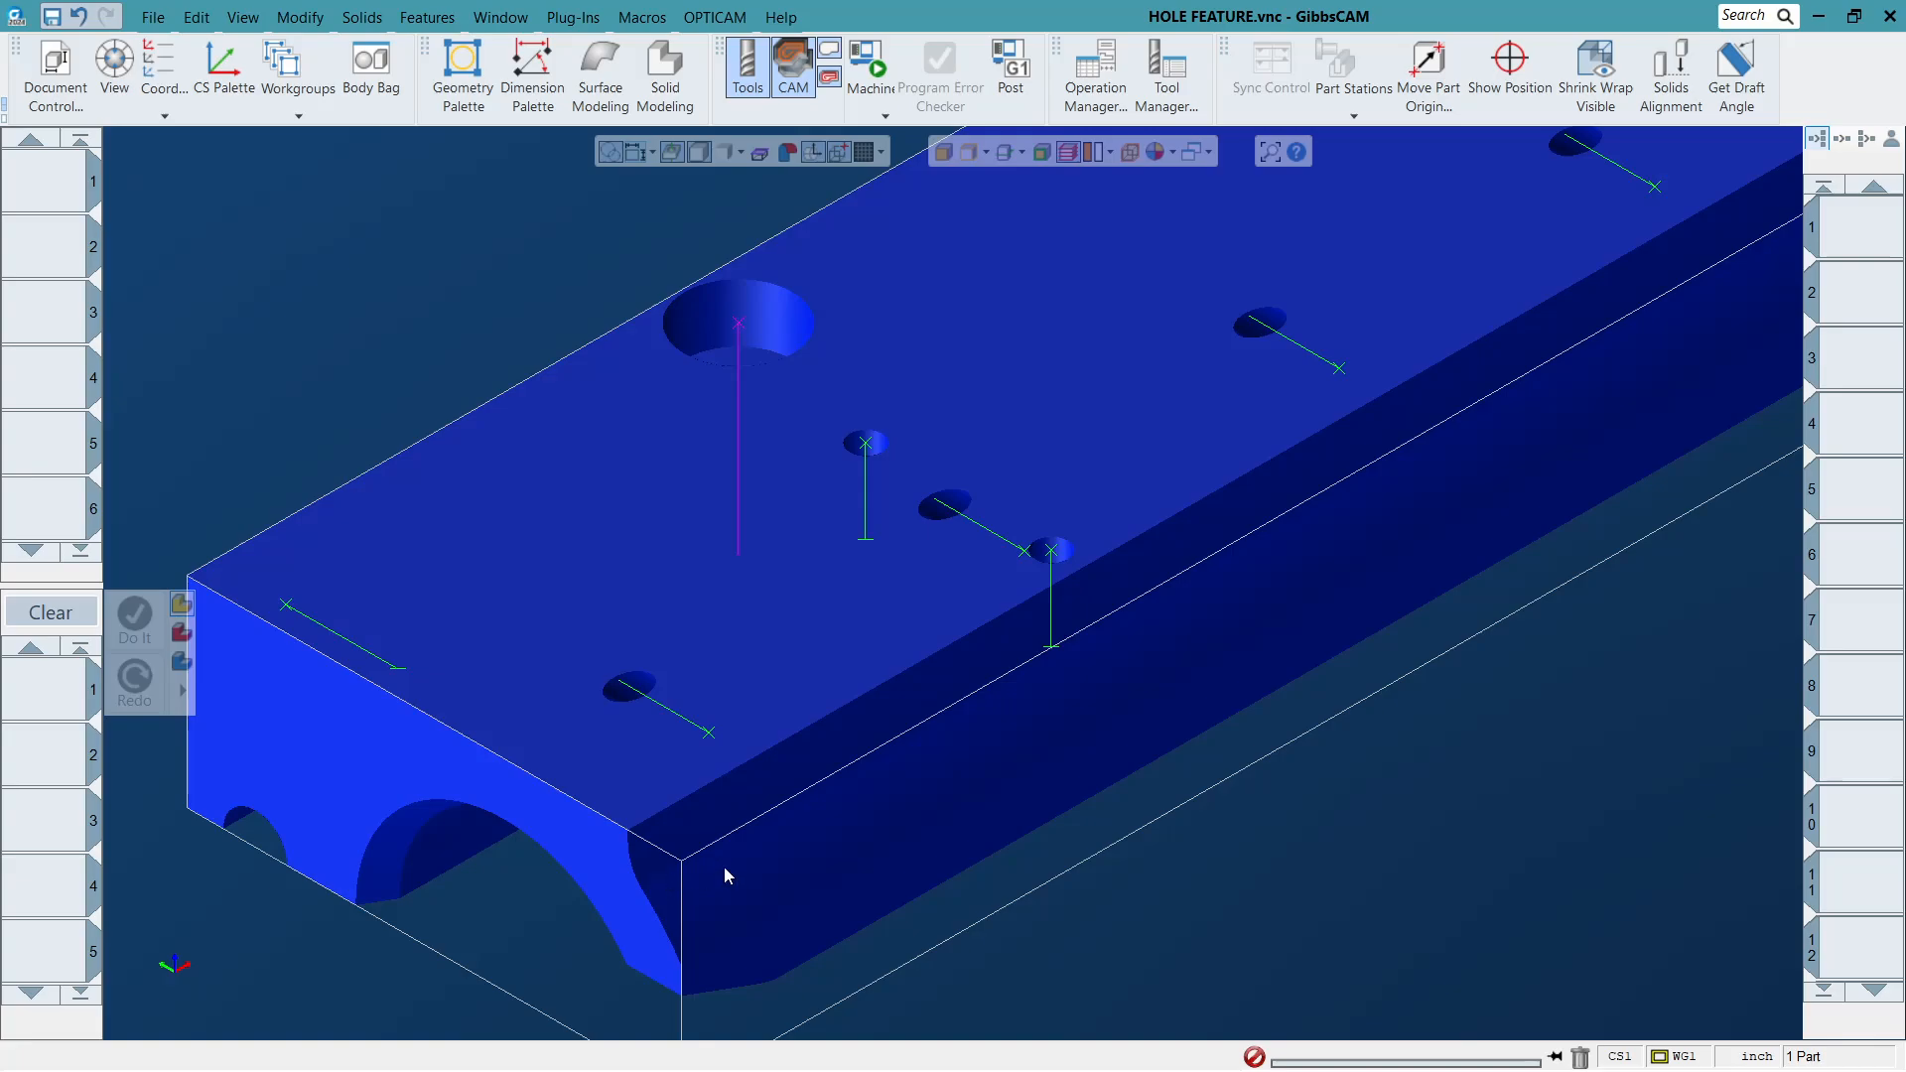
scroll(748, 777, "down", 5)
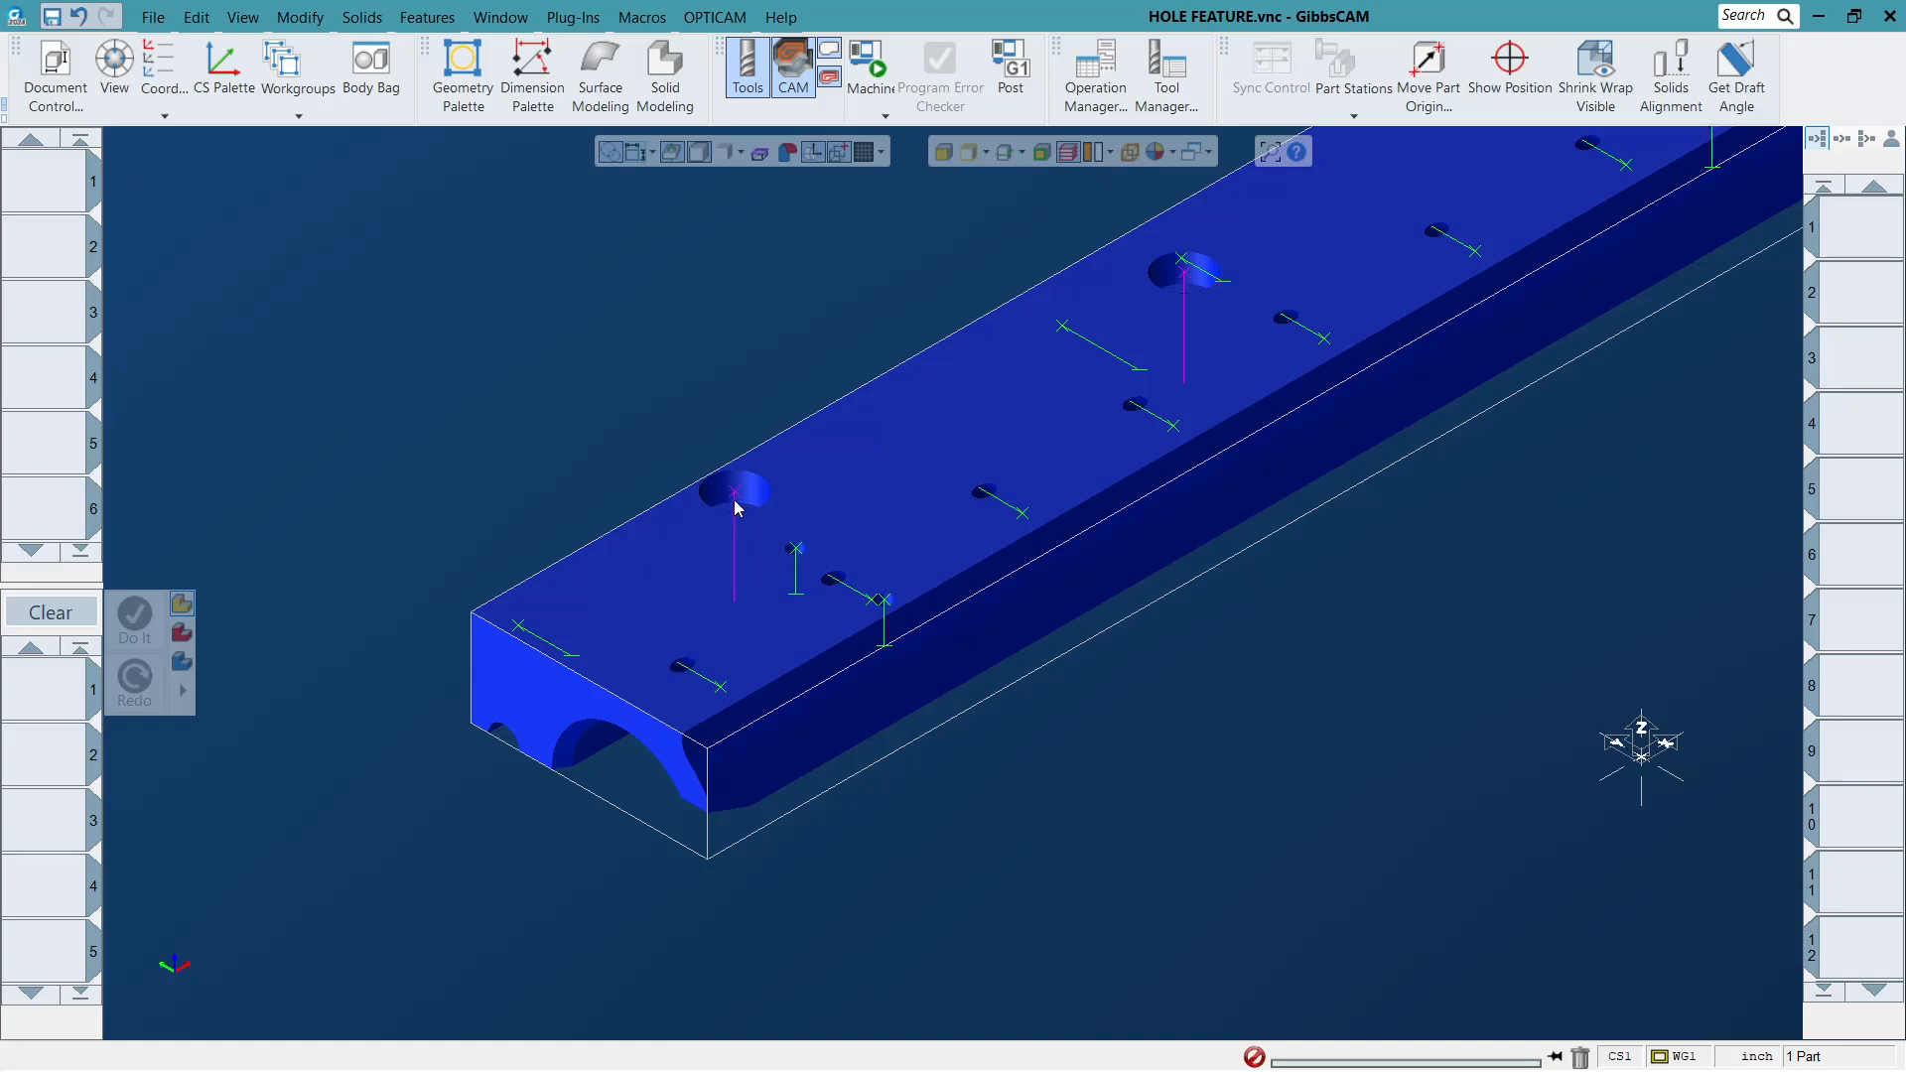
left_click(739, 509)
left_click(1184, 288)
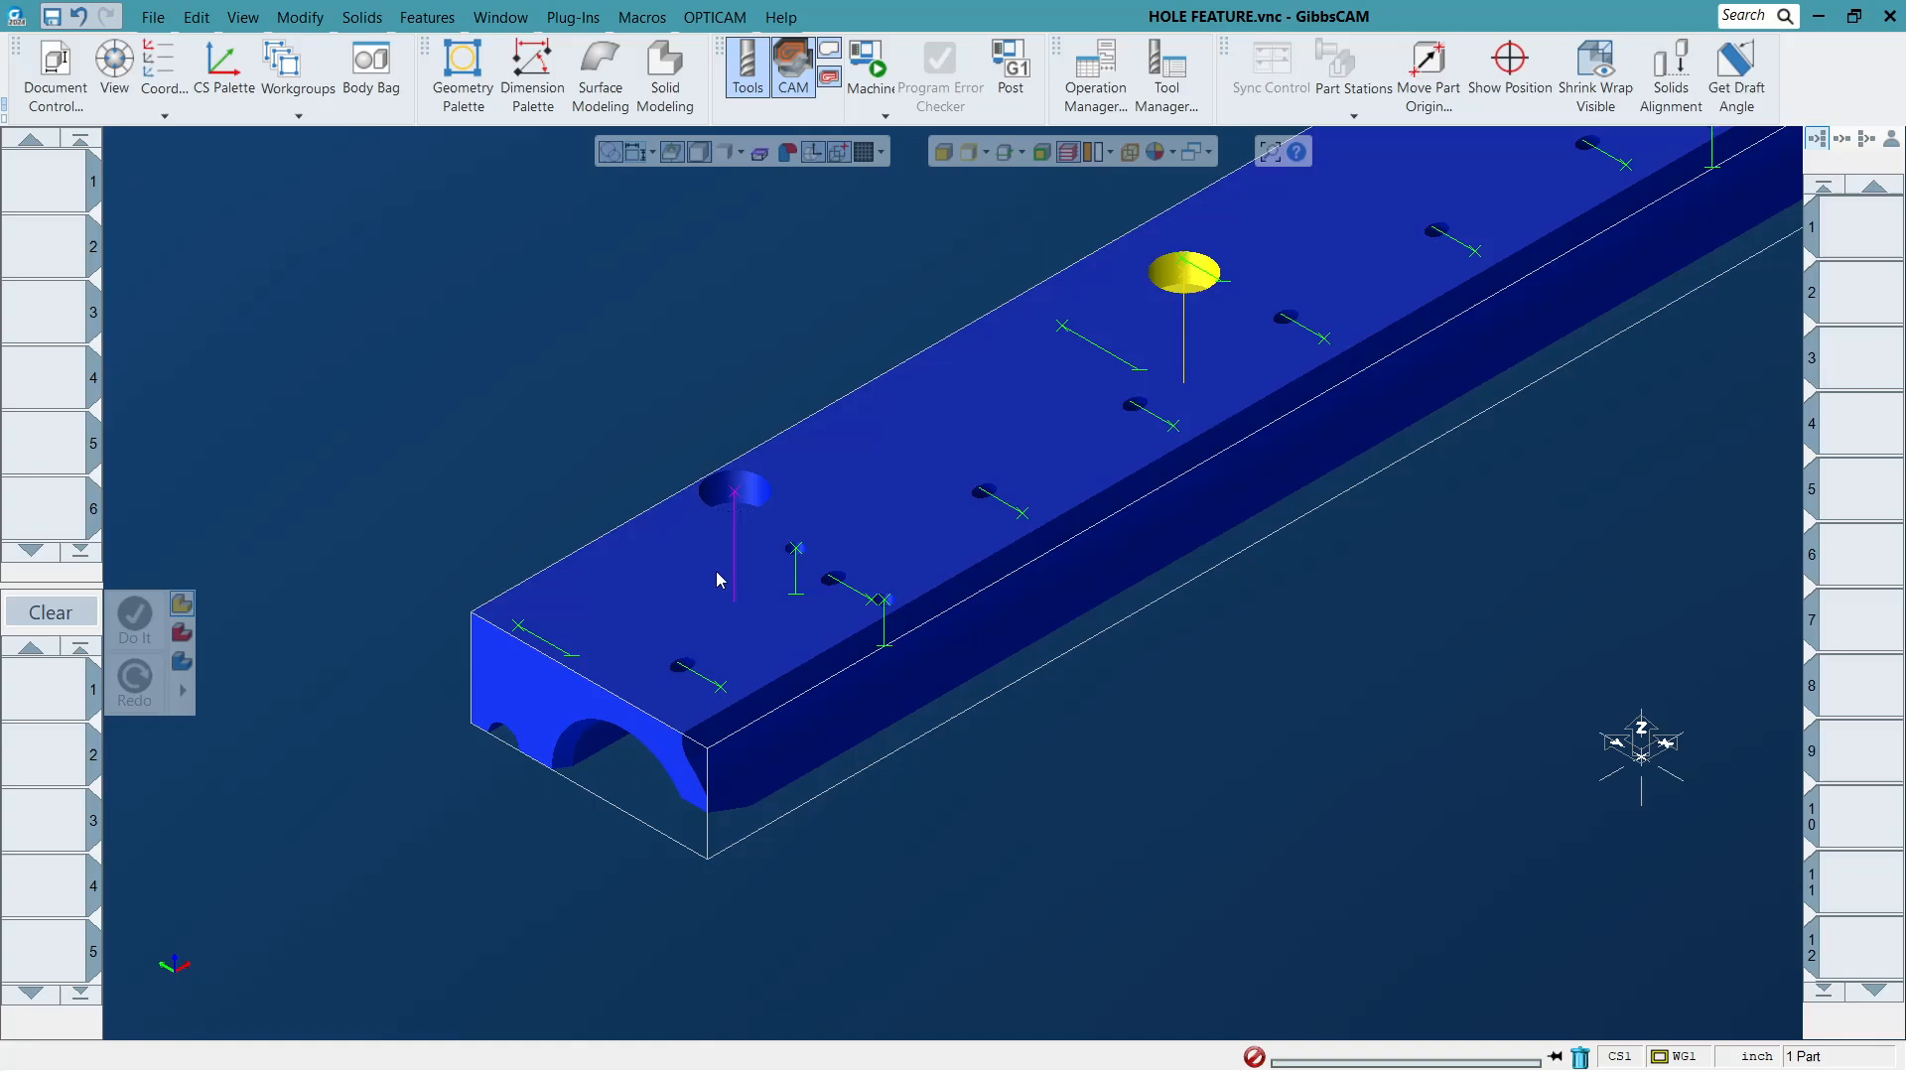
left_click(737, 563)
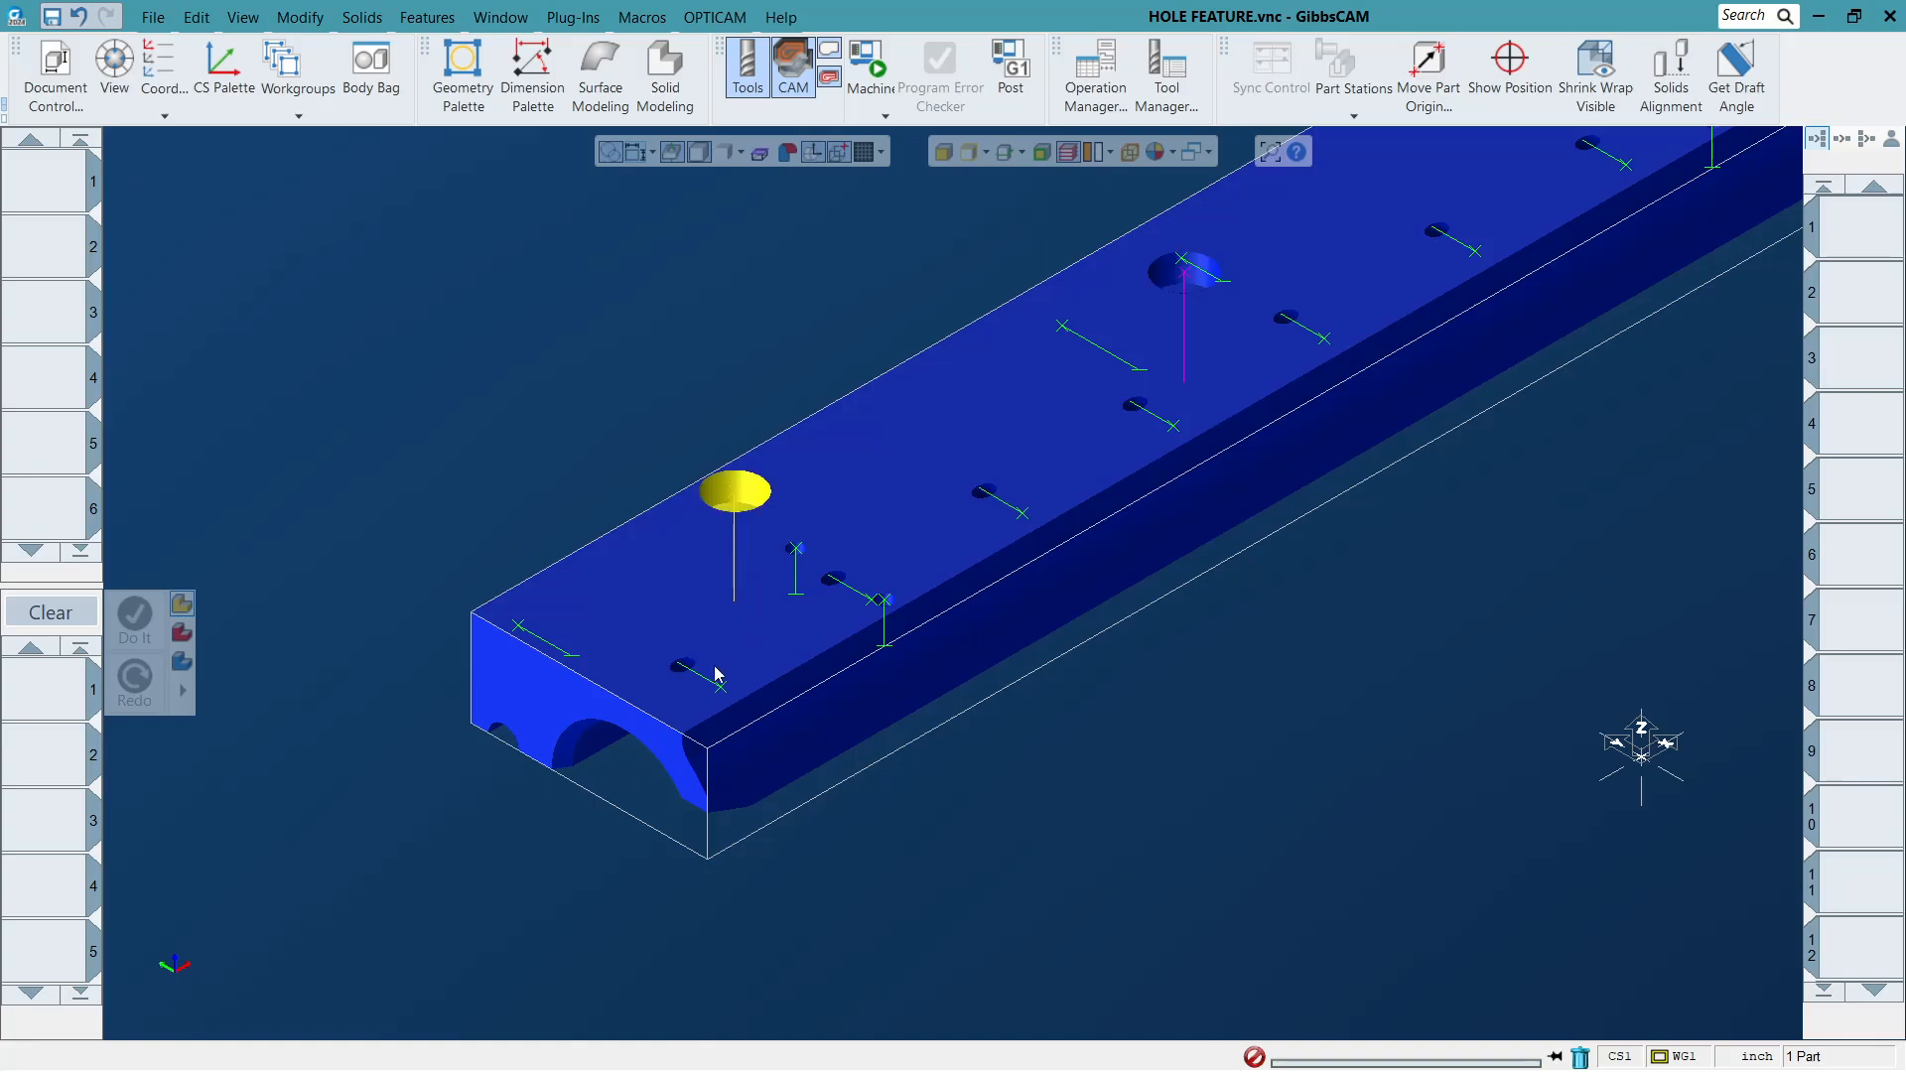
left_click(885, 636)
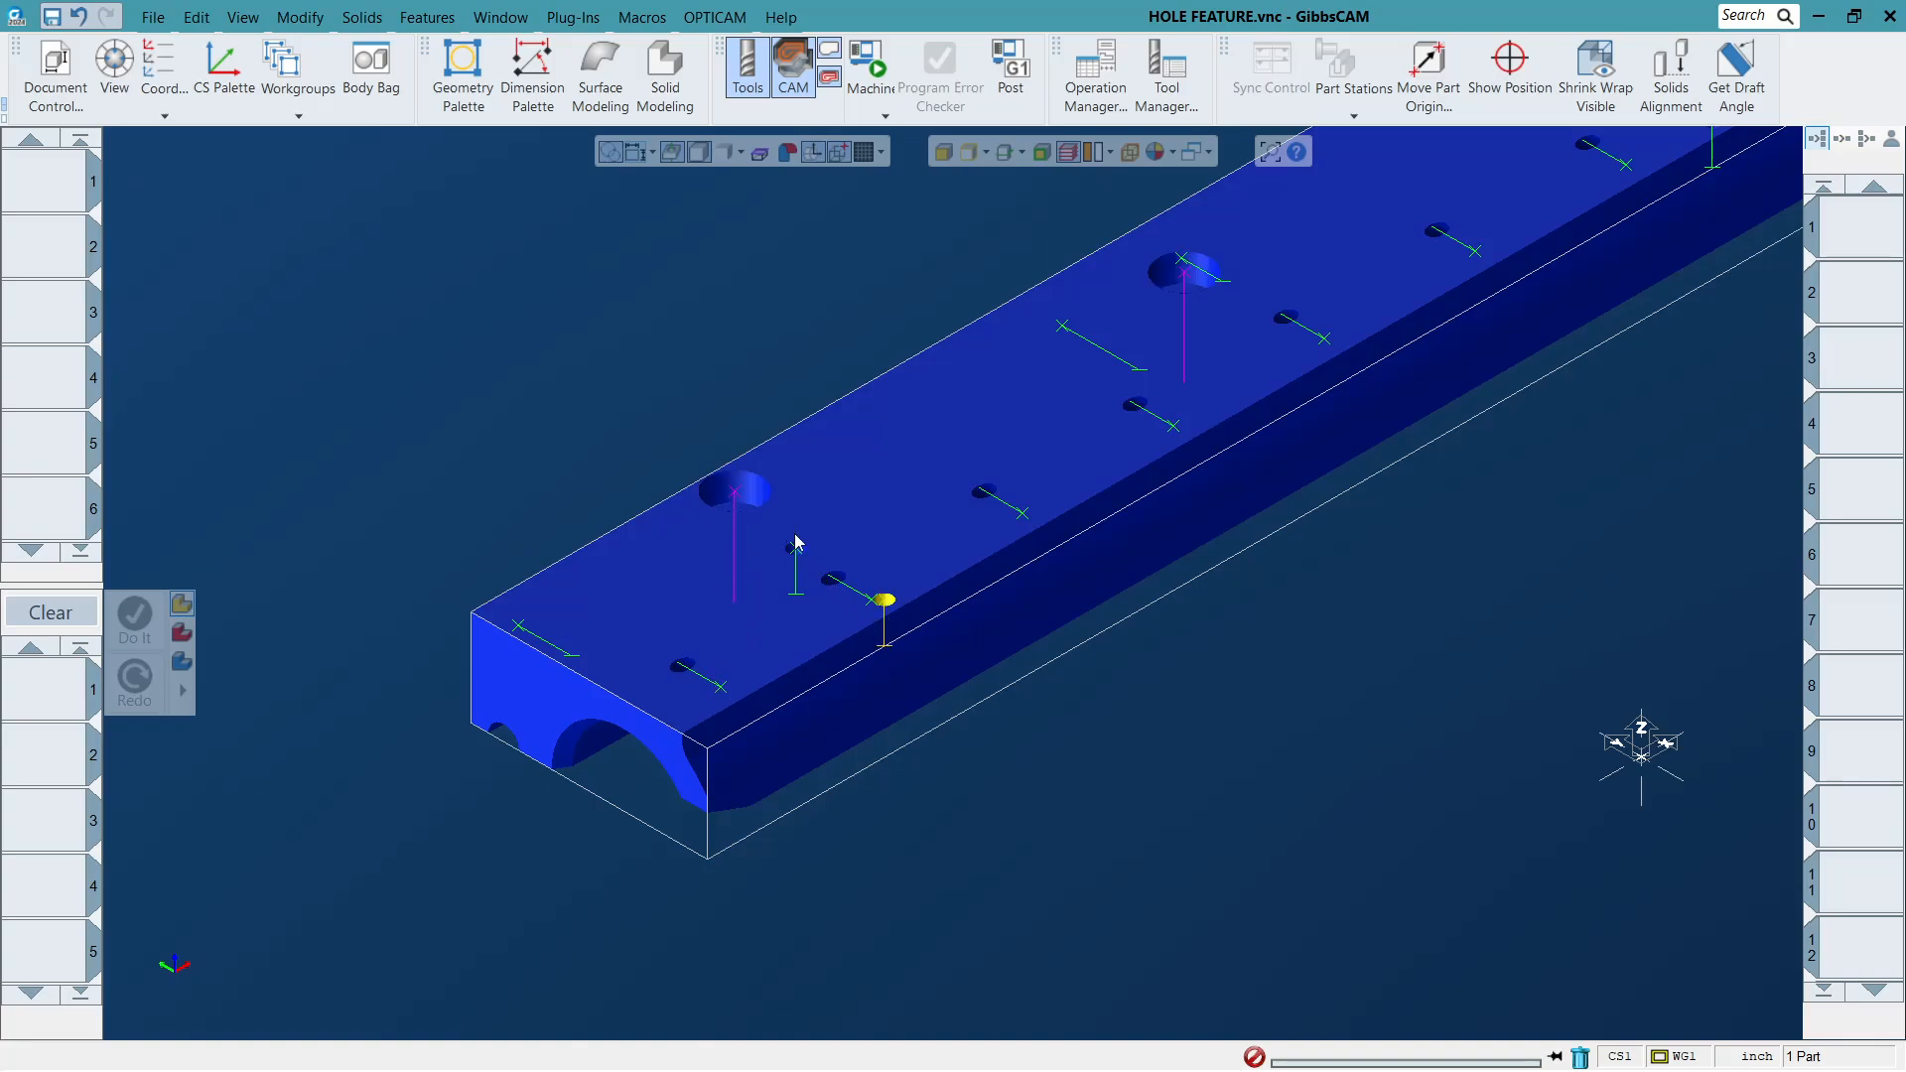
left_click(799, 568)
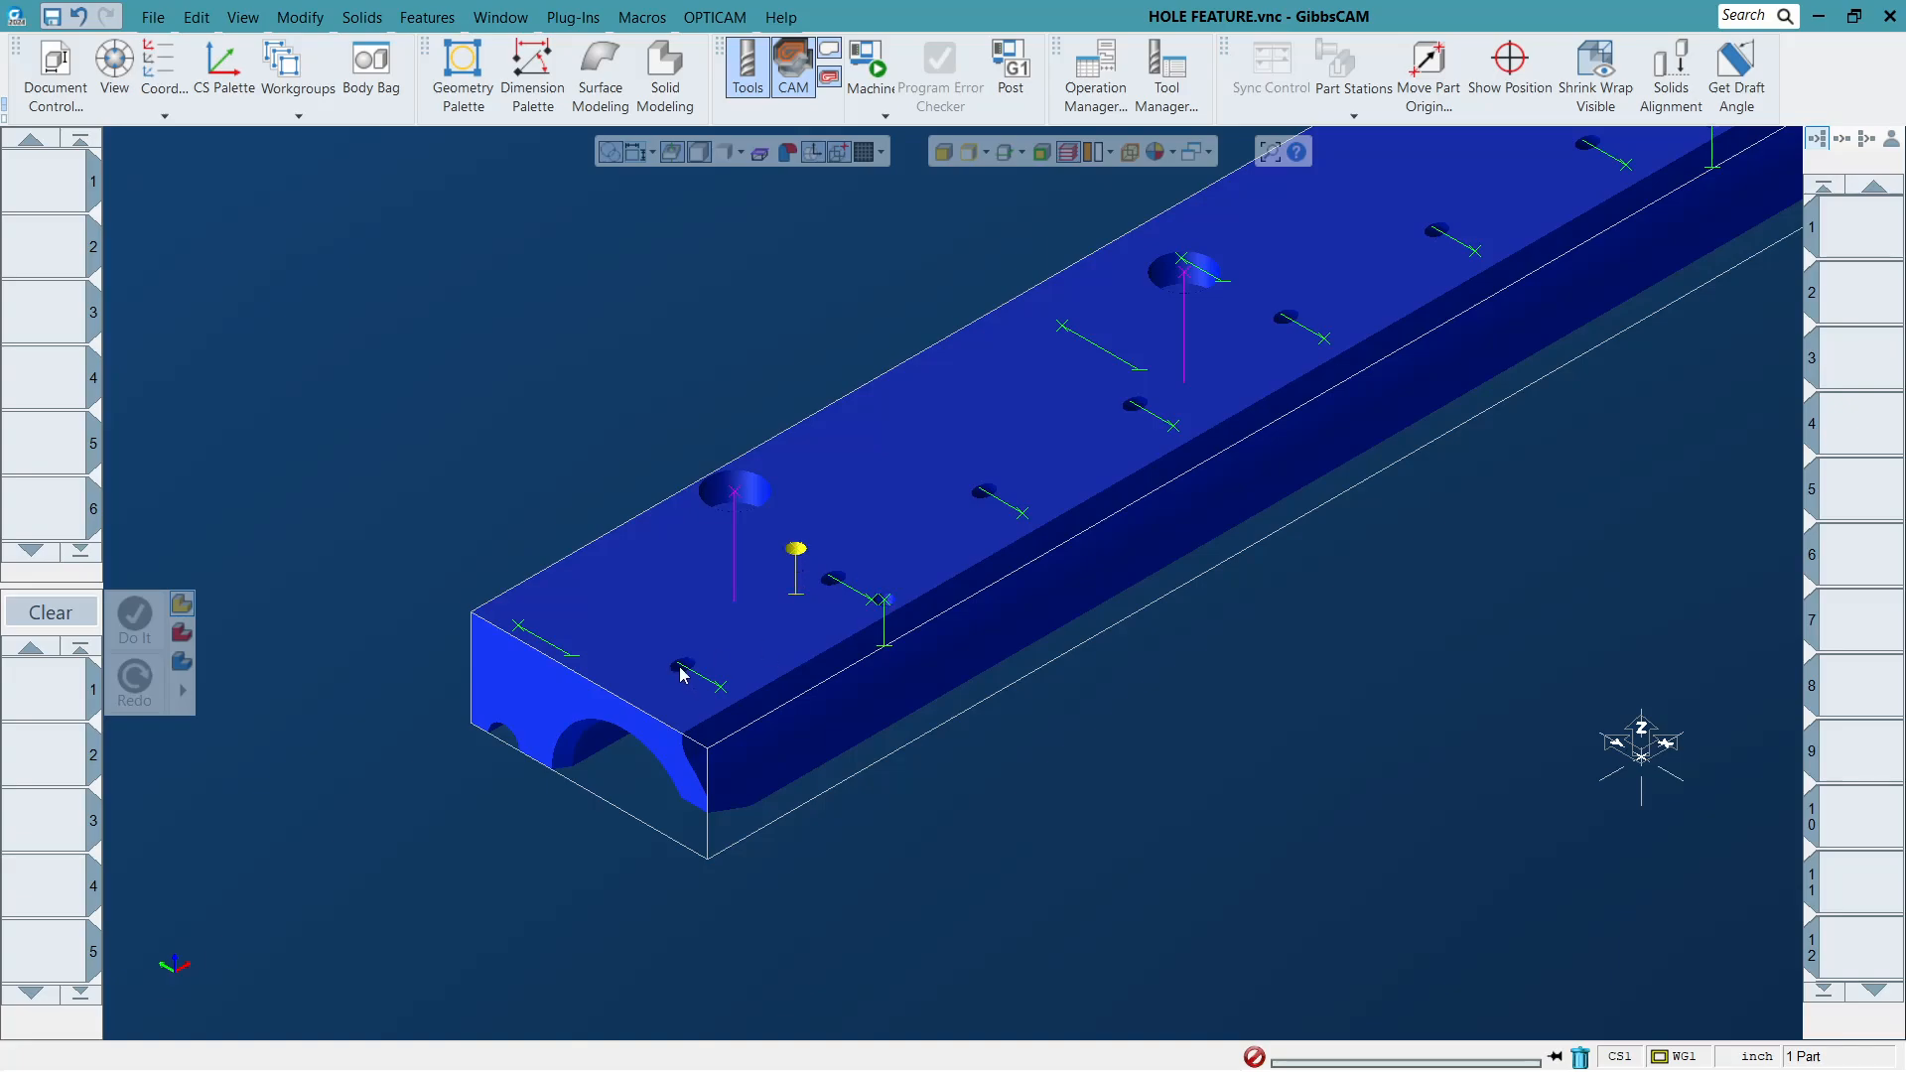
left_click(528, 345)
scroll(438, 459, "down", 3)
scroll(629, 473, "down", 4)
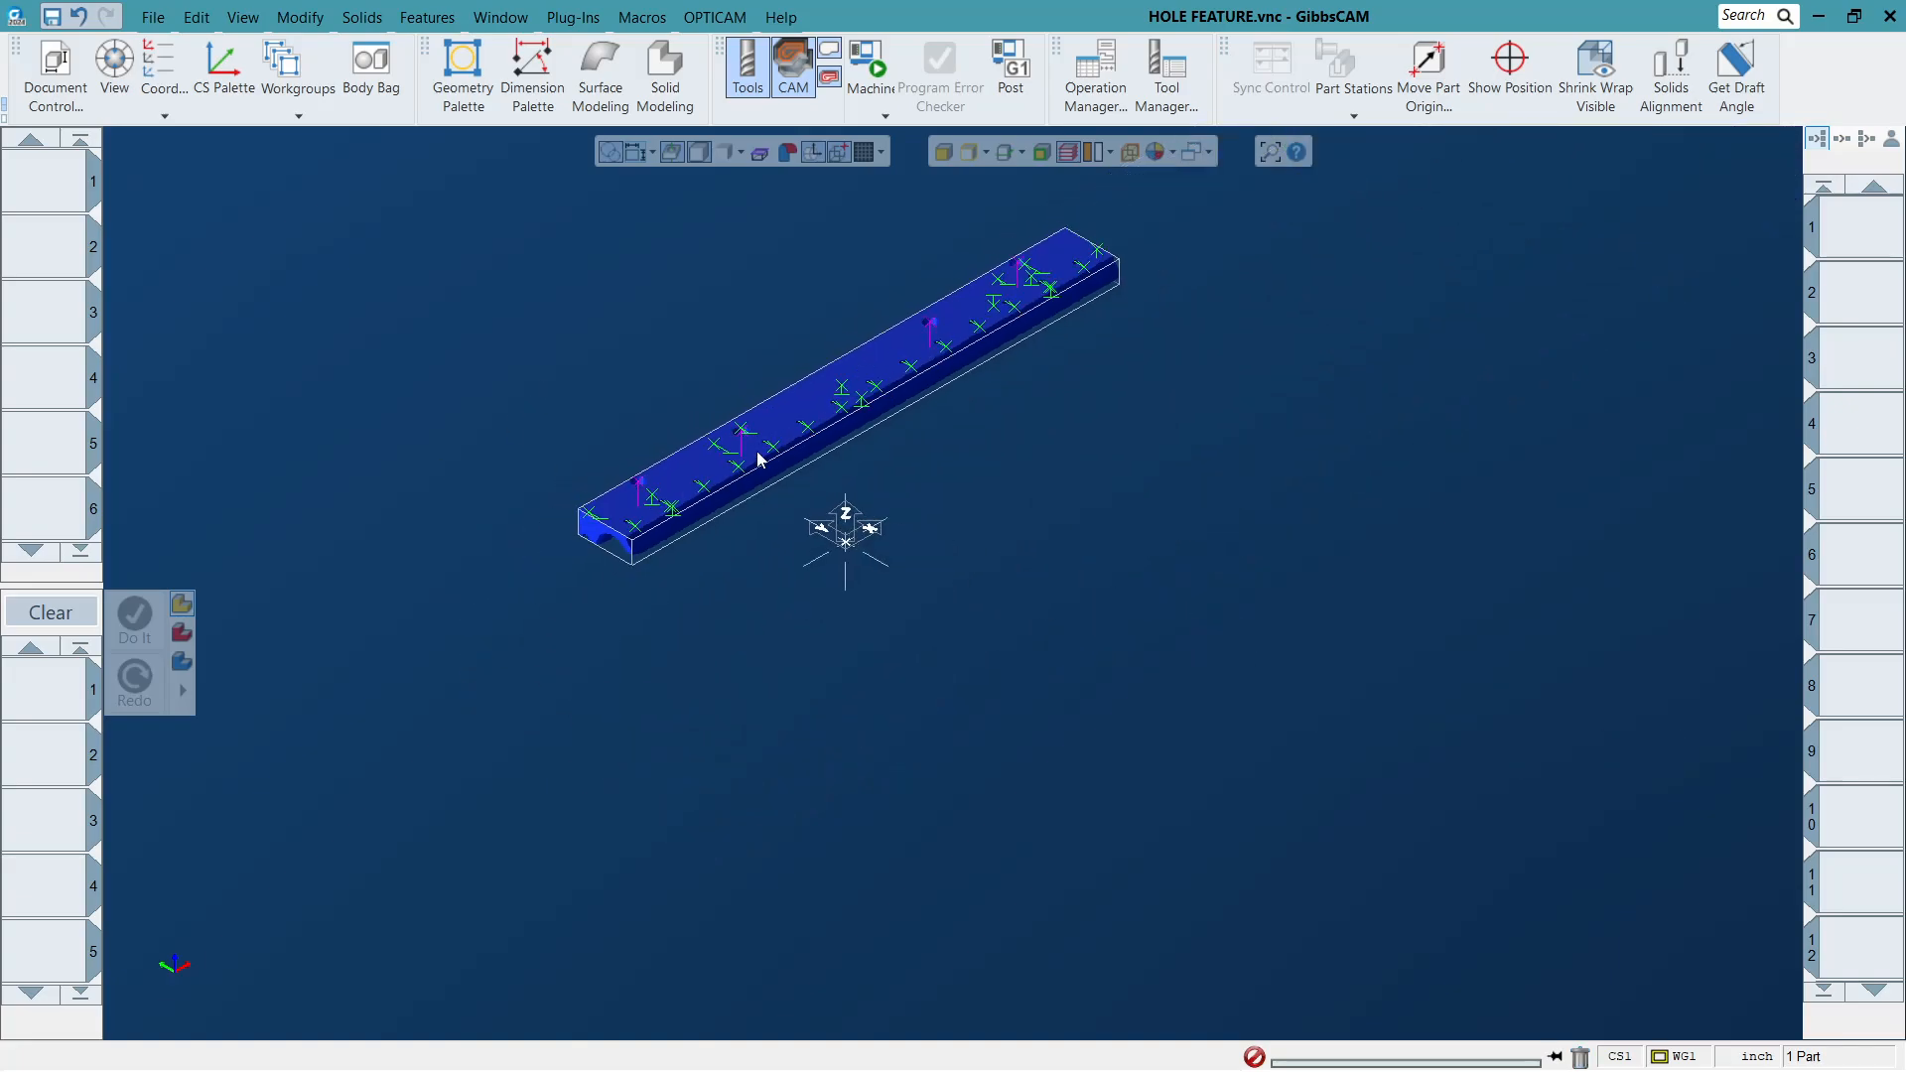
left_click_drag(752, 262, 1104, 373)
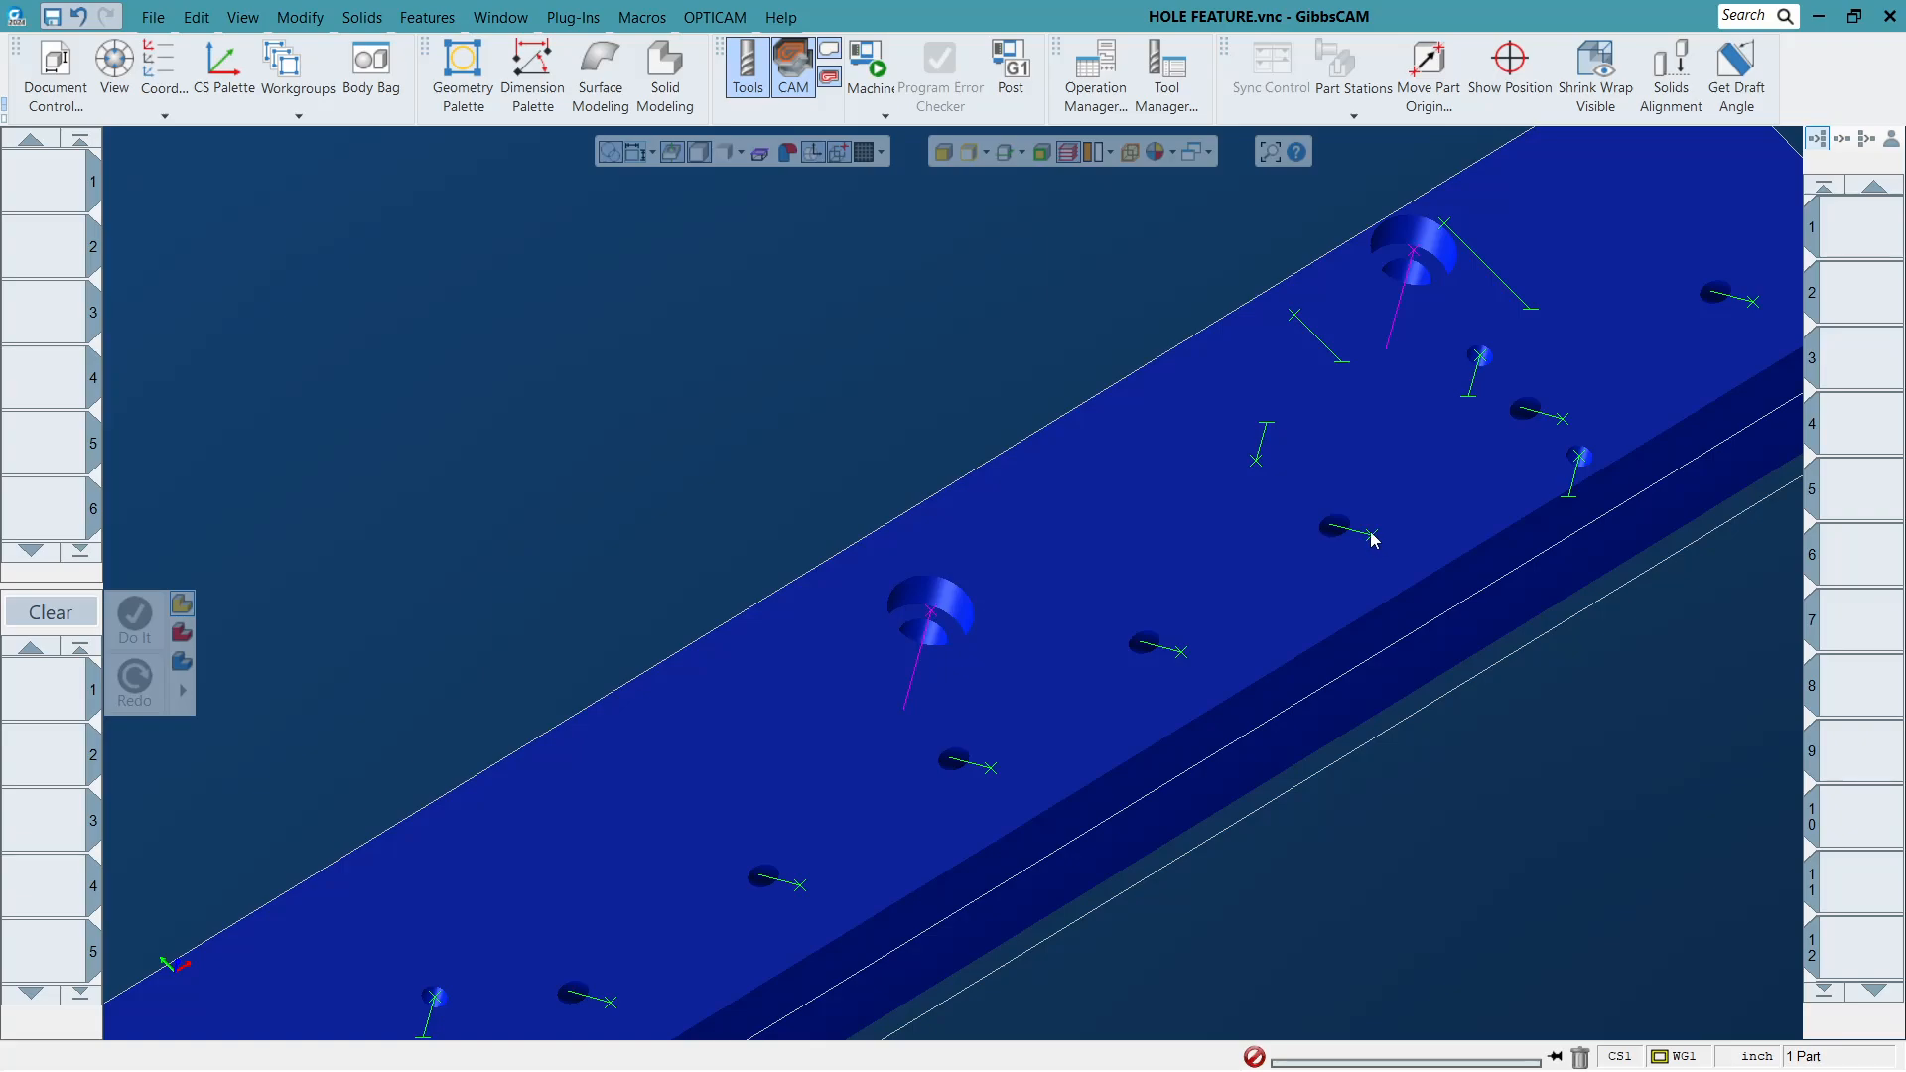
scroll(923, 380, "down", 6)
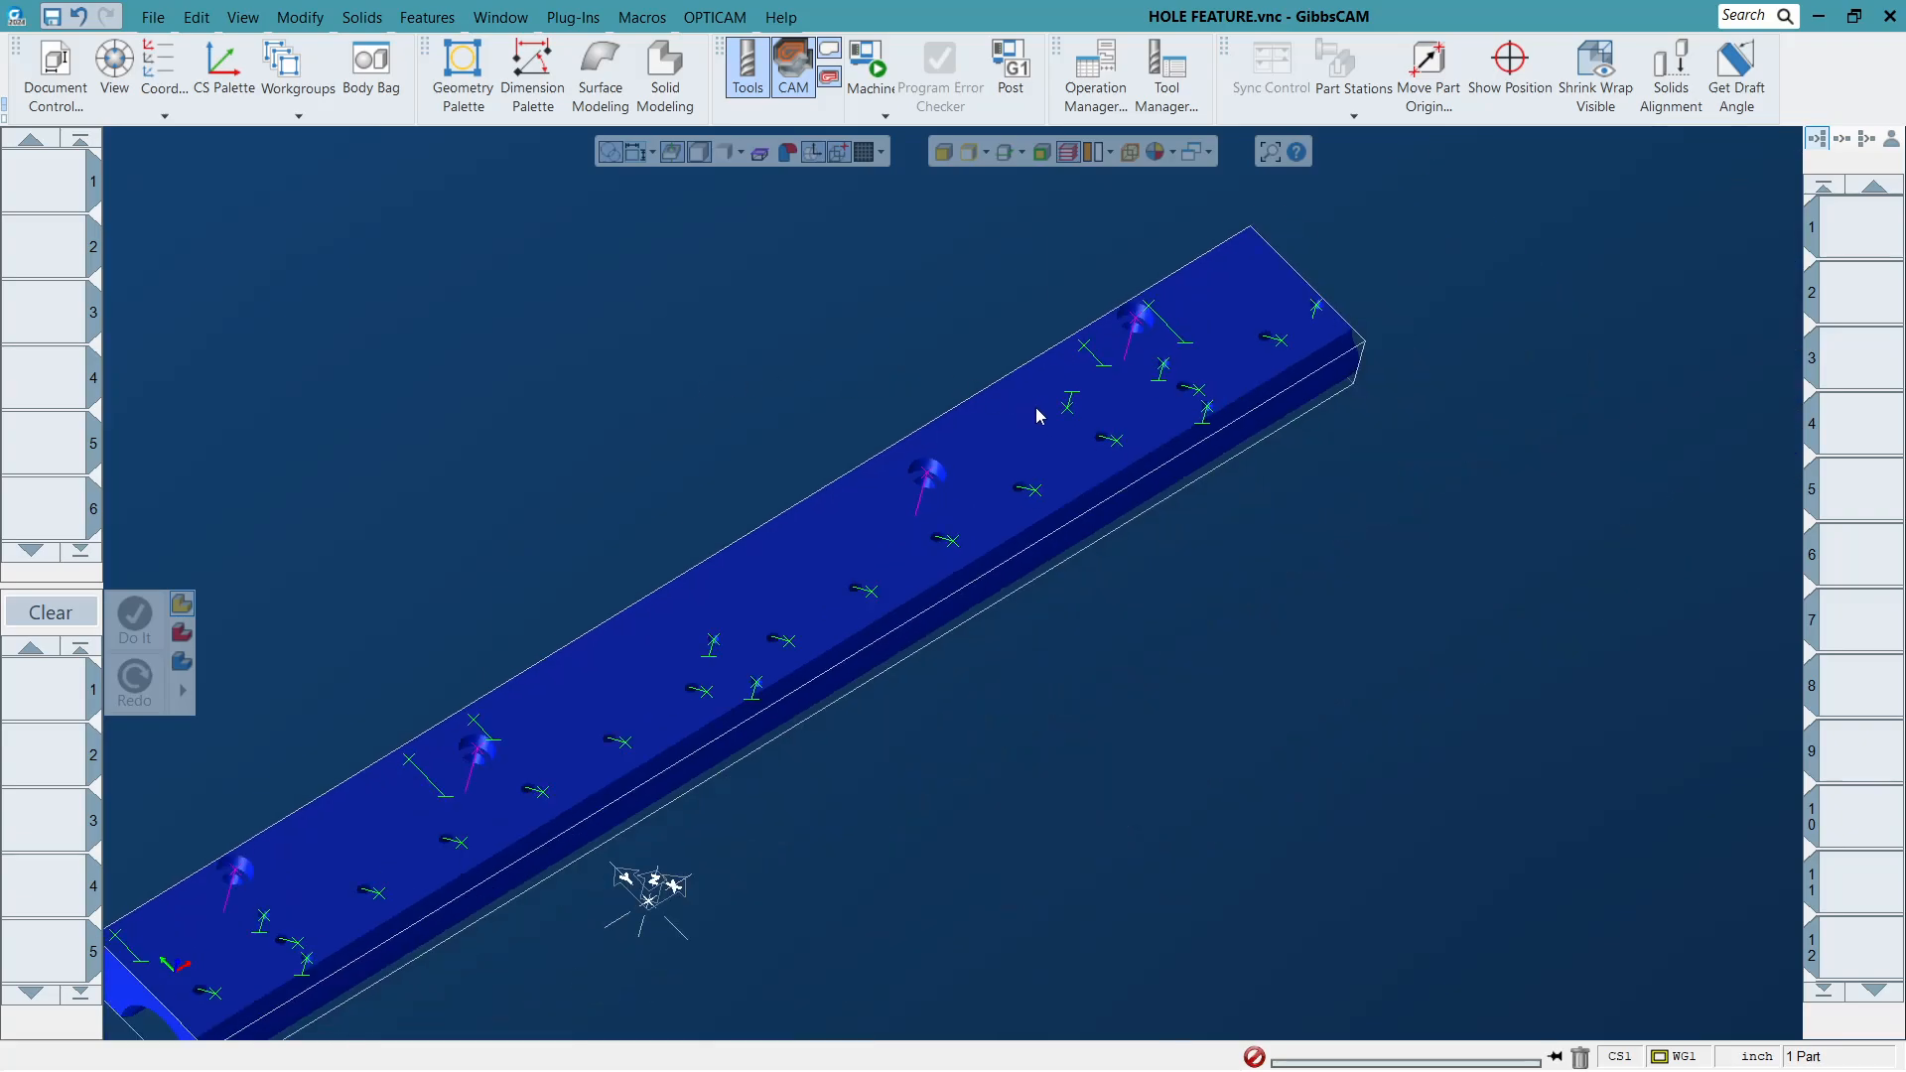
middle_click_drag(407, 670, 362, 325)
left_click_drag(319, 297, 935, 699)
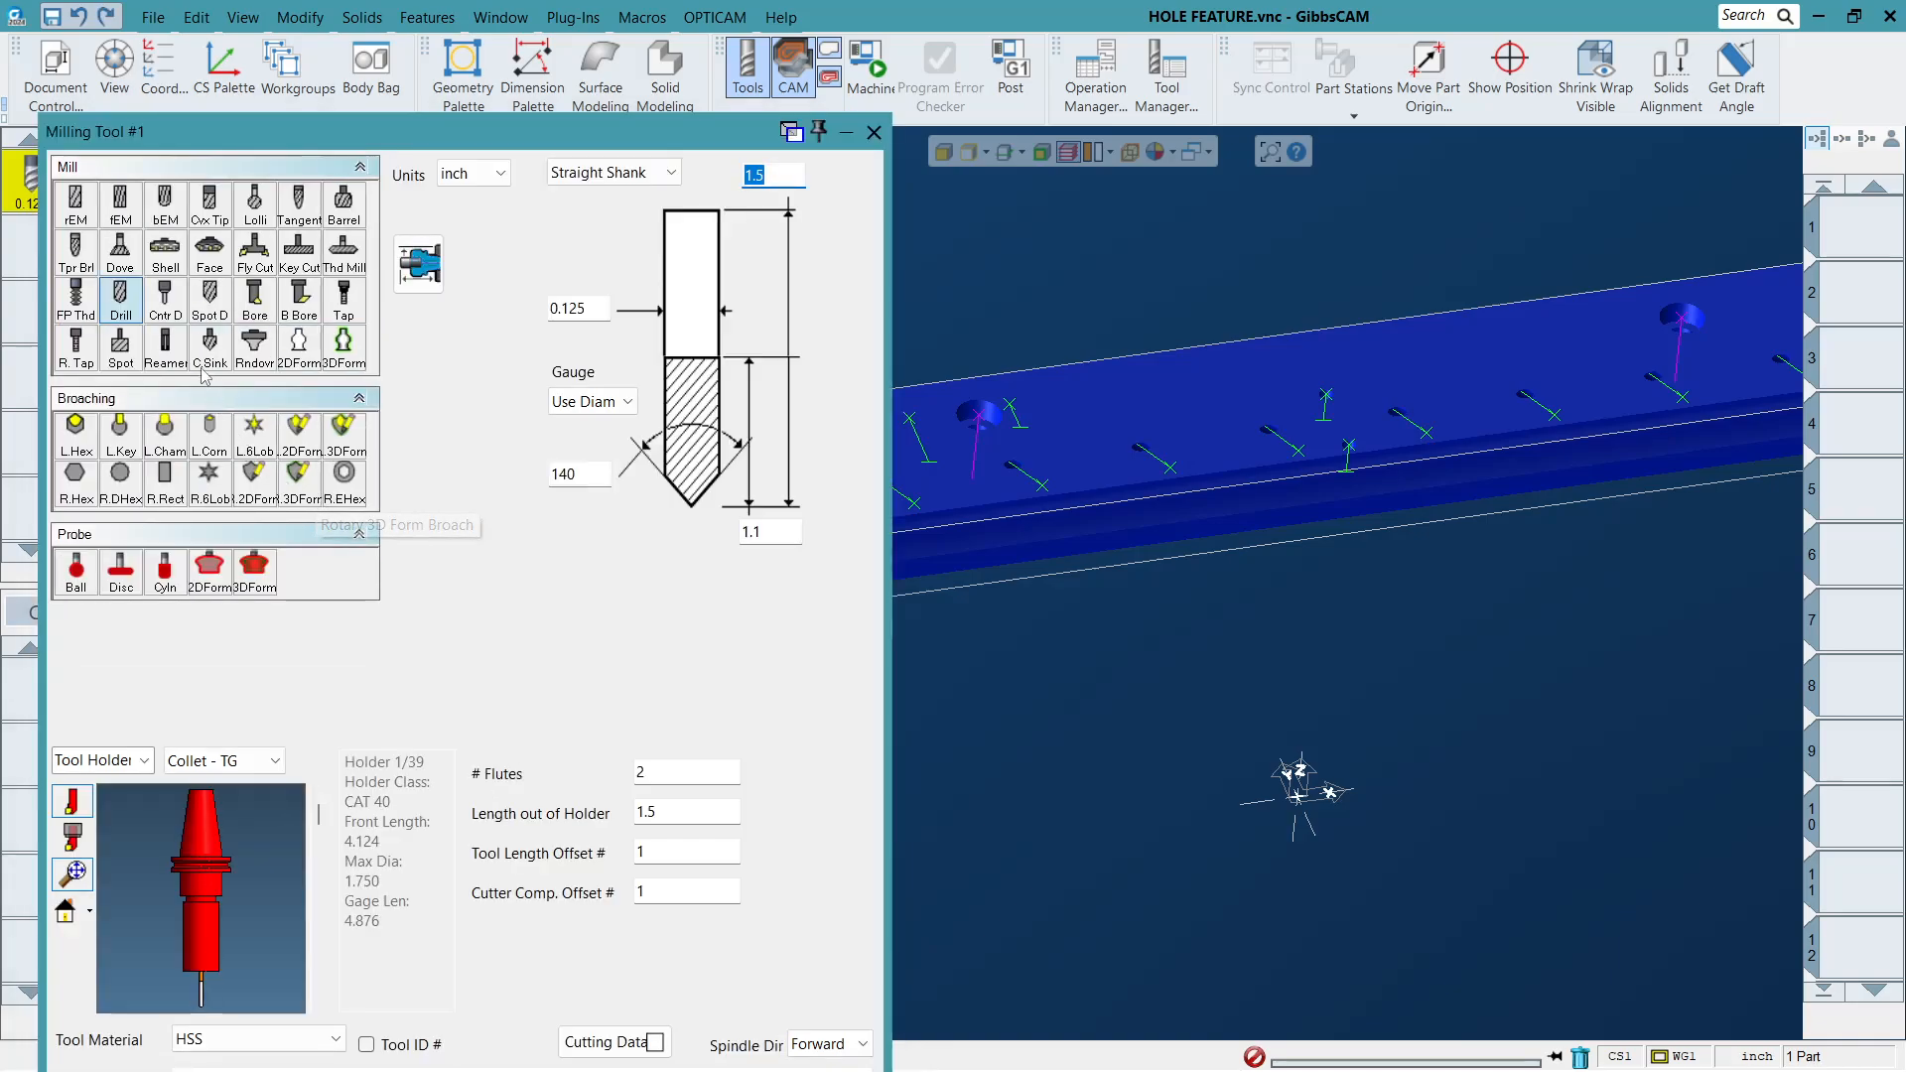
Define milling tool 1 as a 0.125 inch drill with a 140 degree tip and close the tool dialog.
left_click(596, 307)
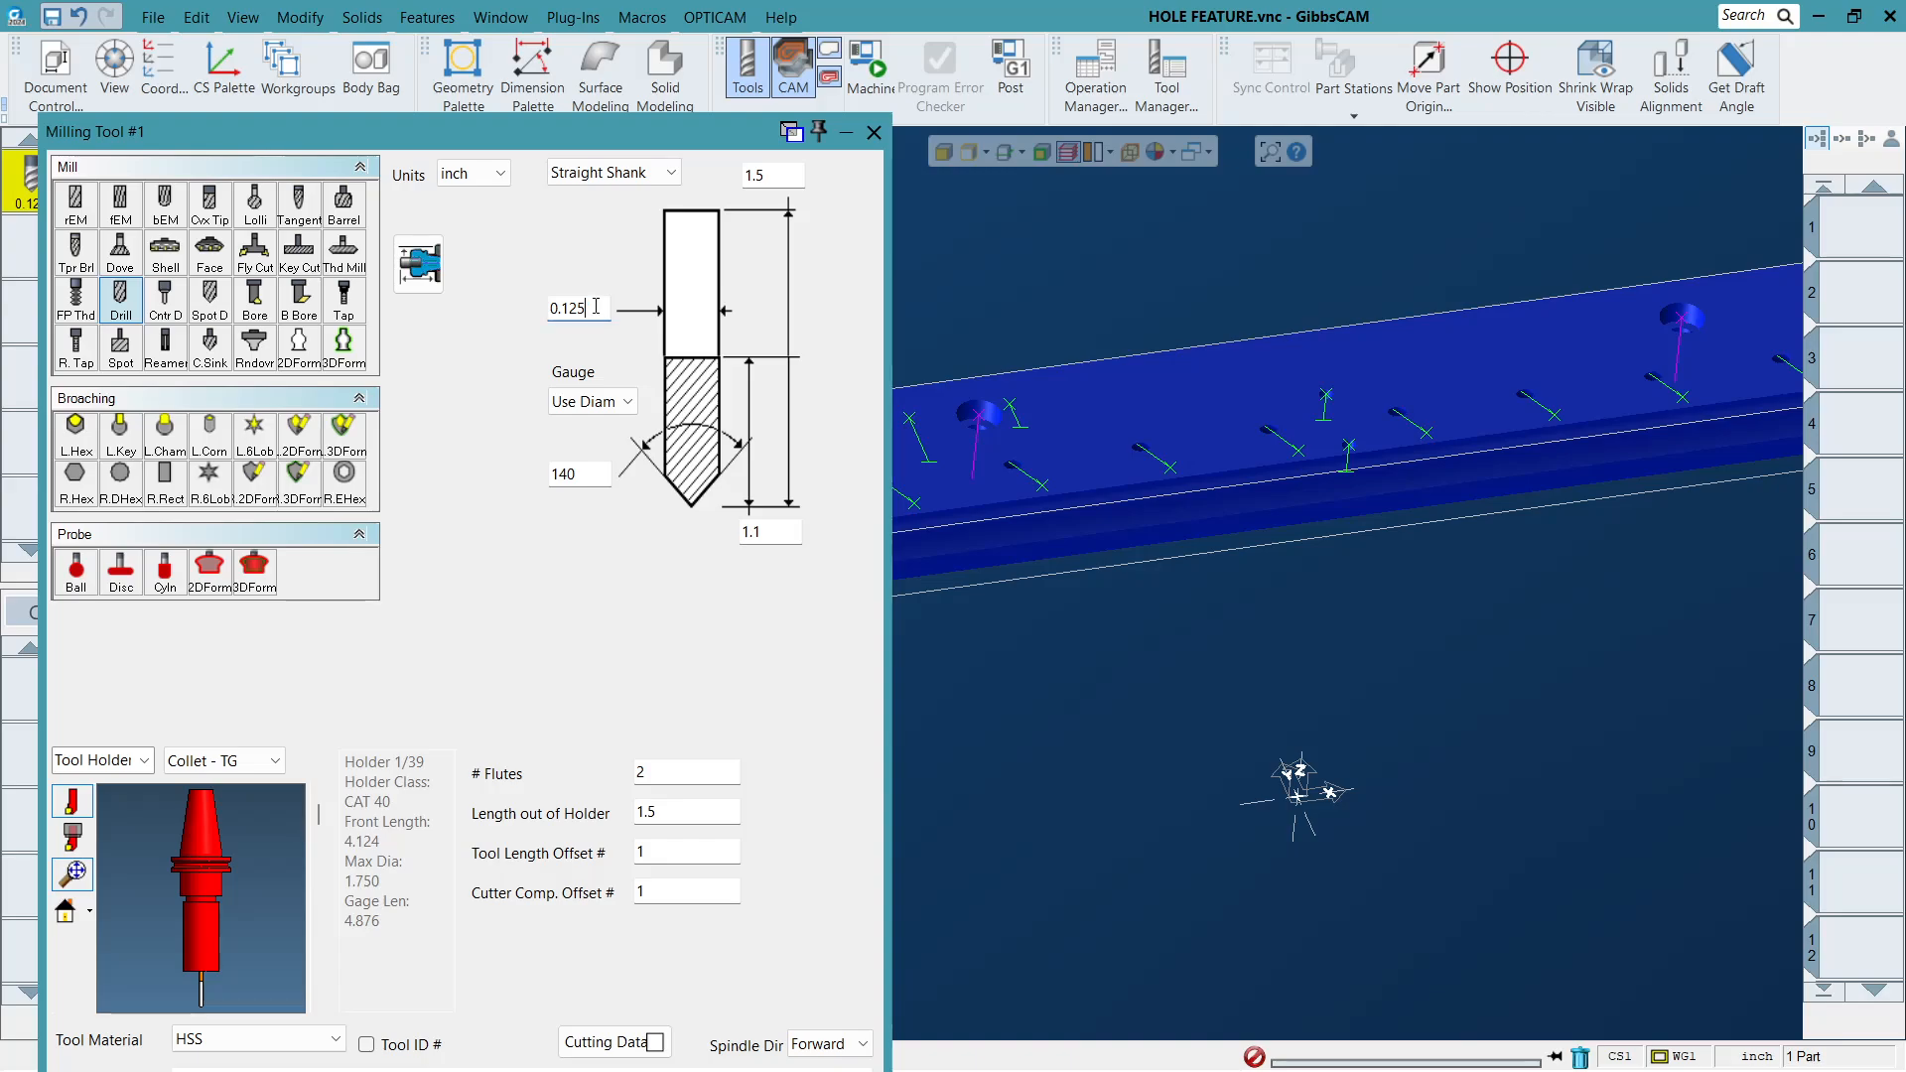
key("Tab")
key("Tab")
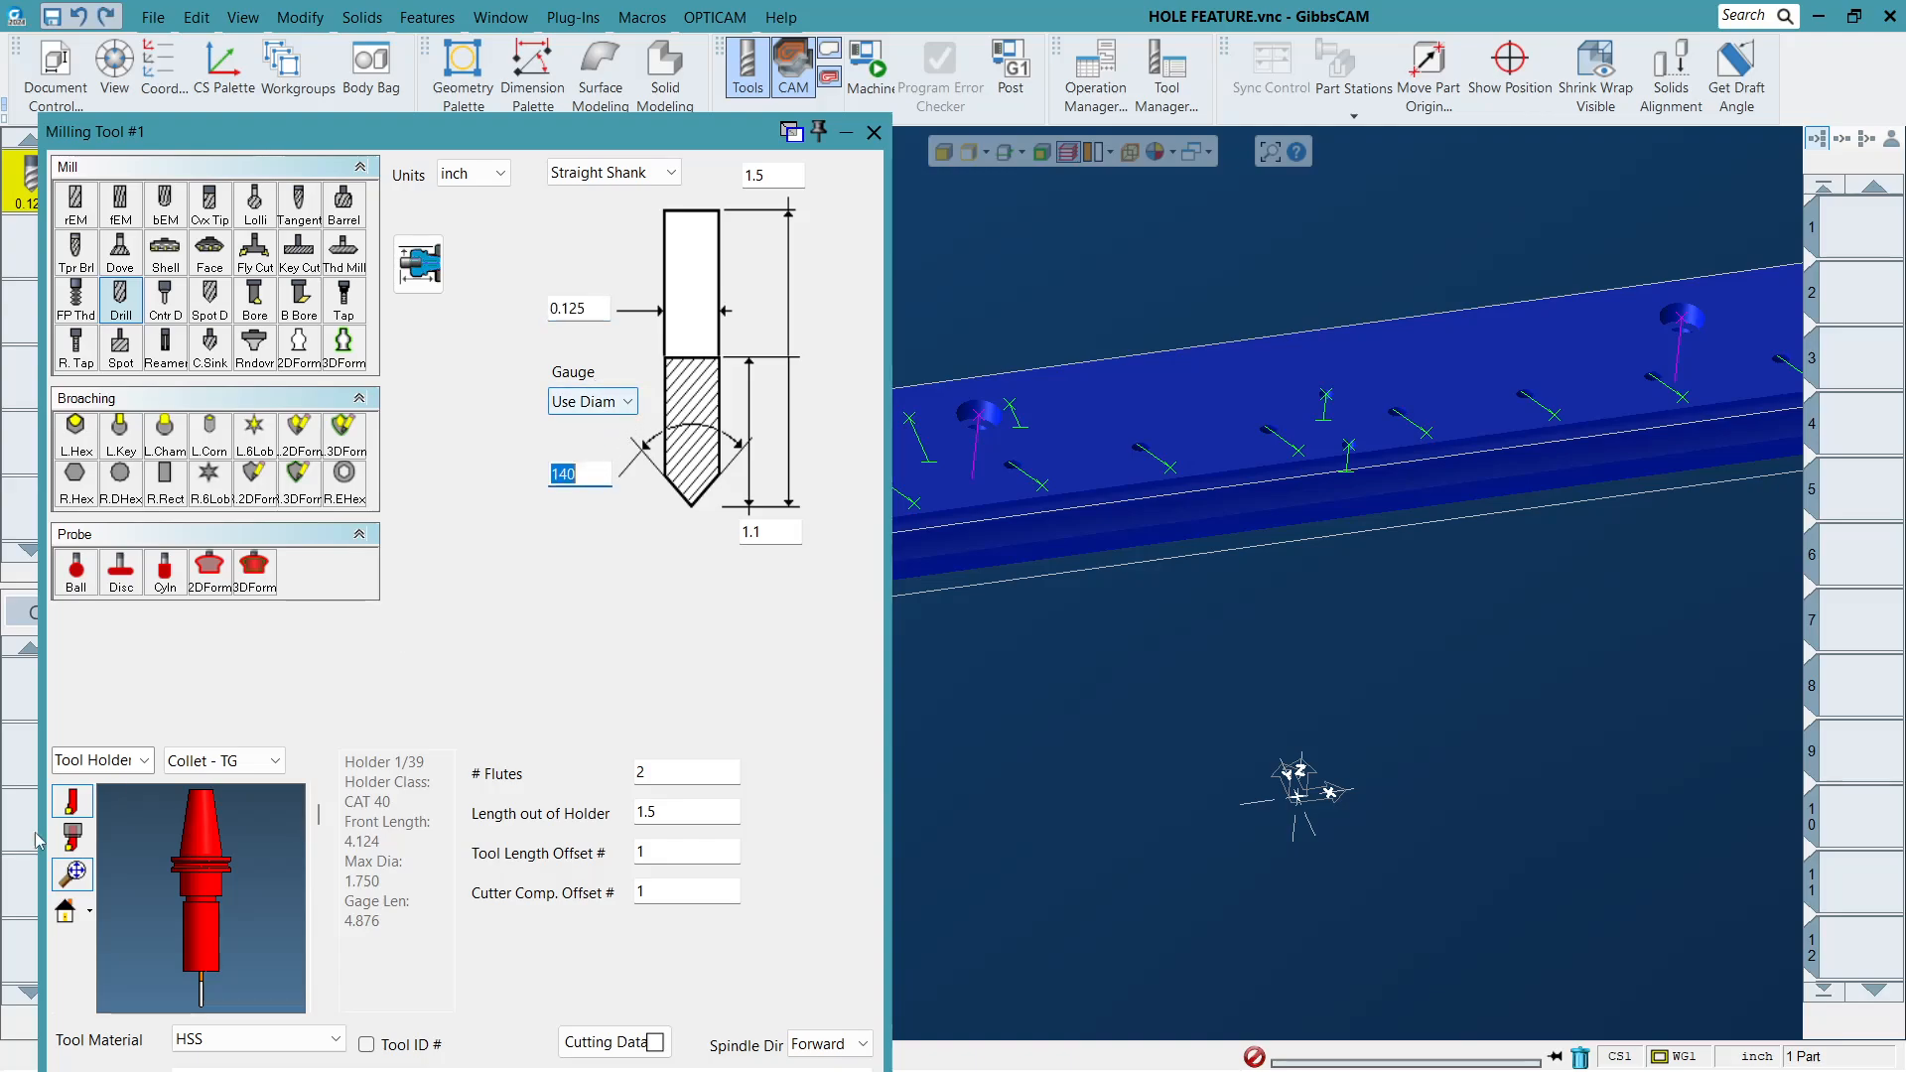
left_click(875, 133)
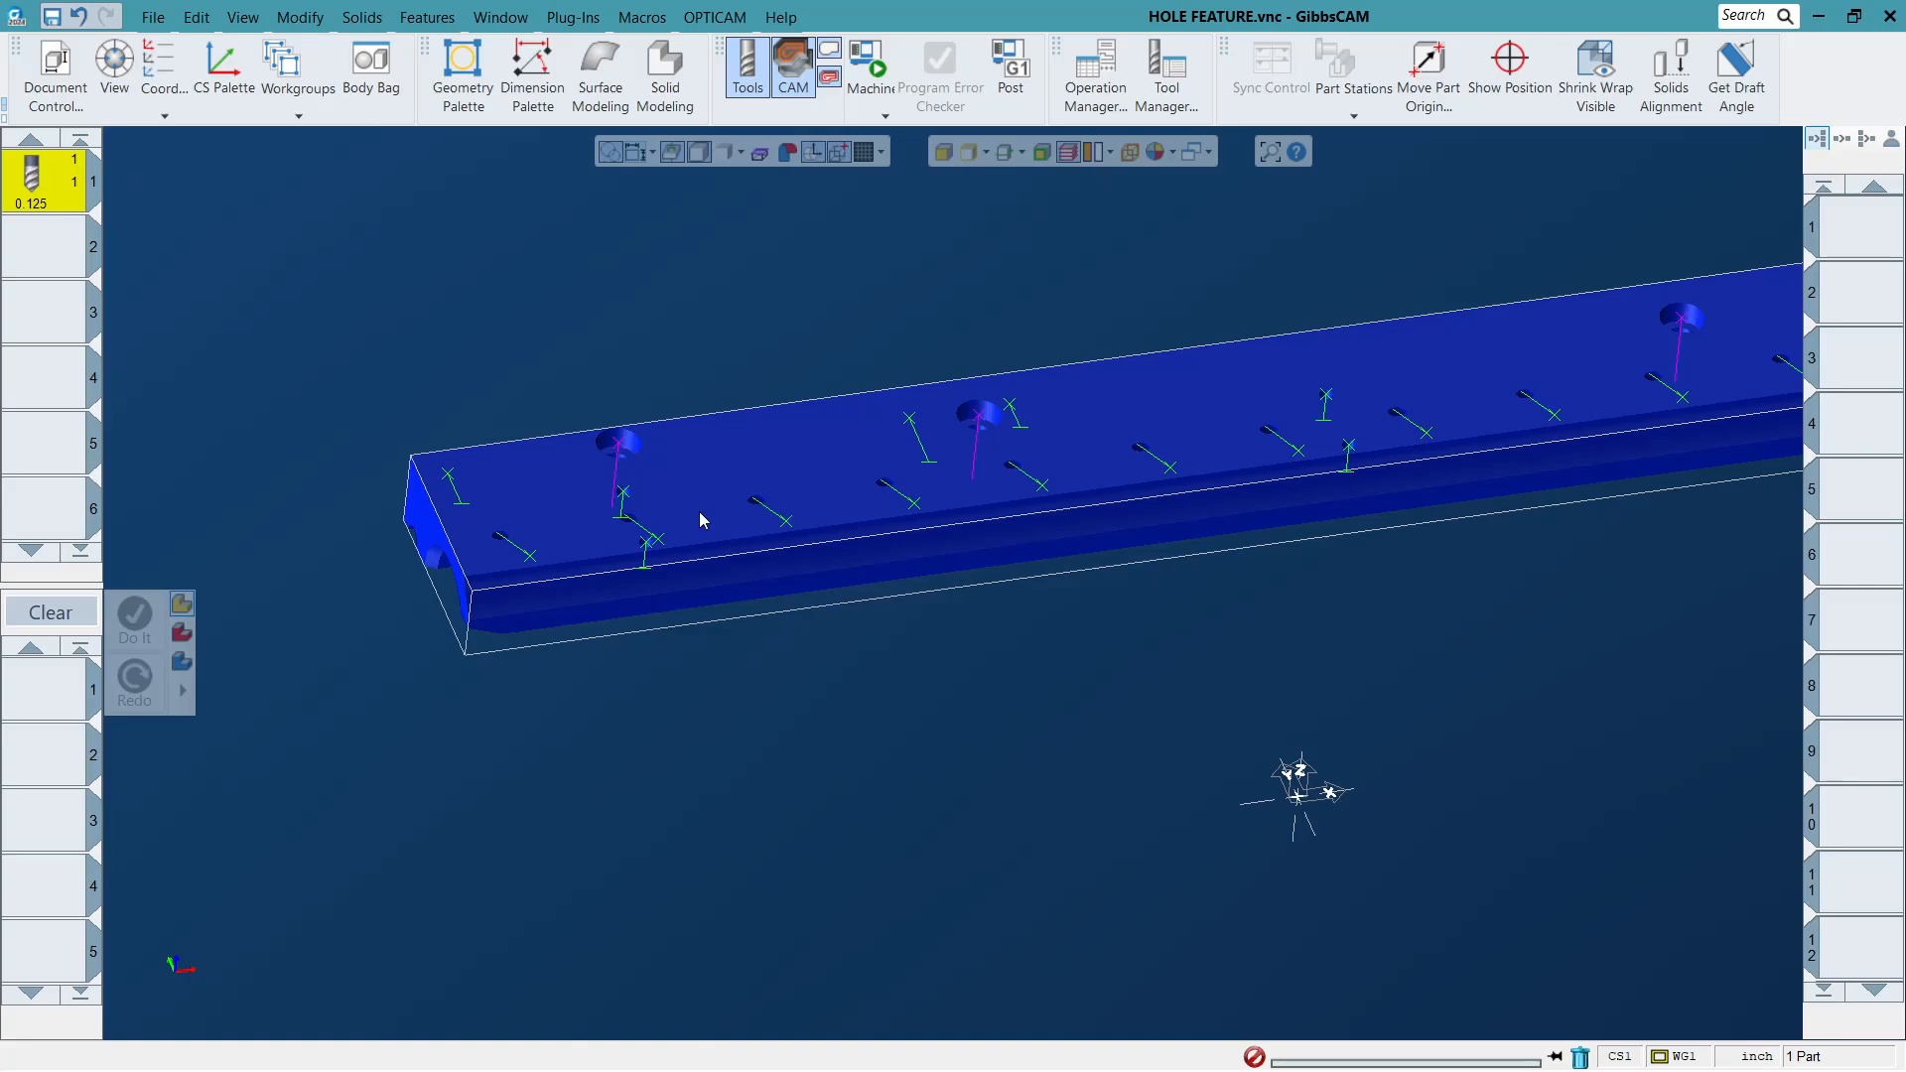
Examine the start side and tilt of the angled through holes, selecting one hole and viewing the rail's end from the side.
scroll(706, 510, "up", 5)
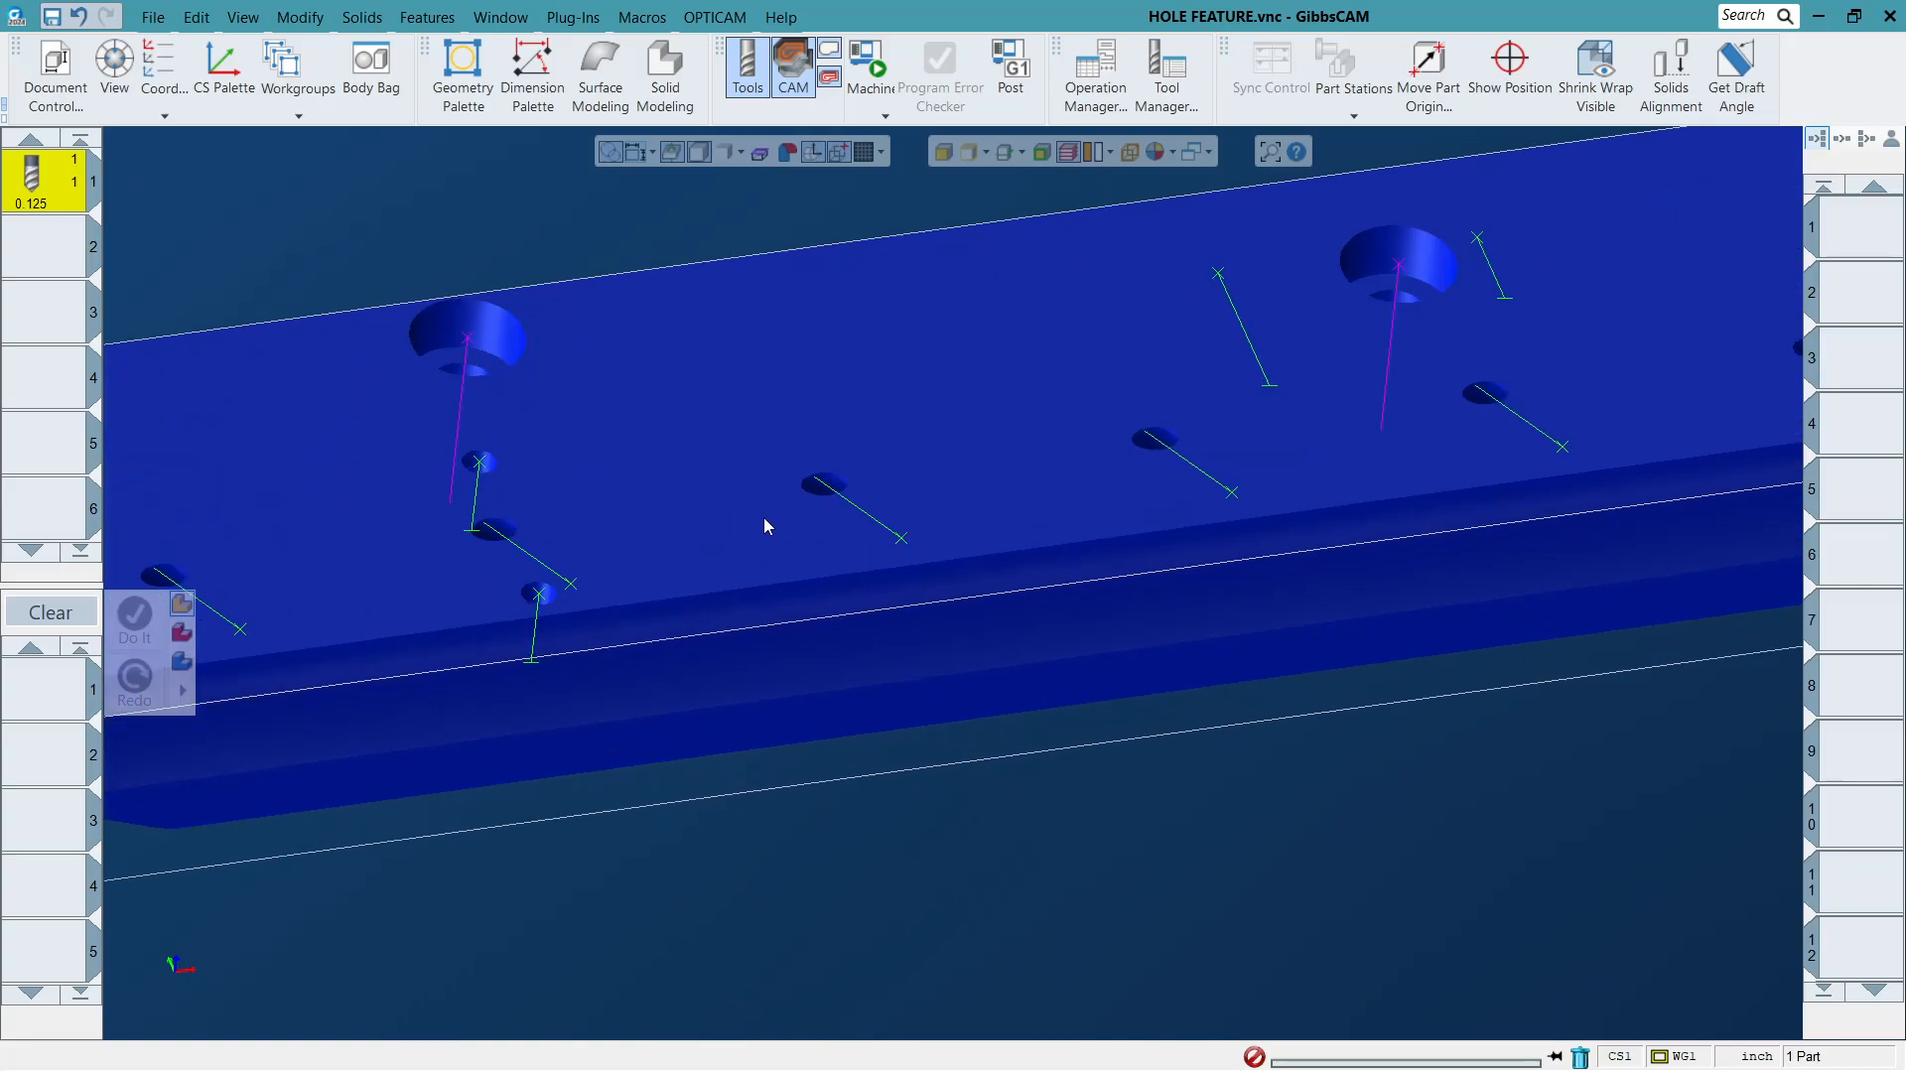
left_click(902, 540)
scroll(933, 573, "down", 3)
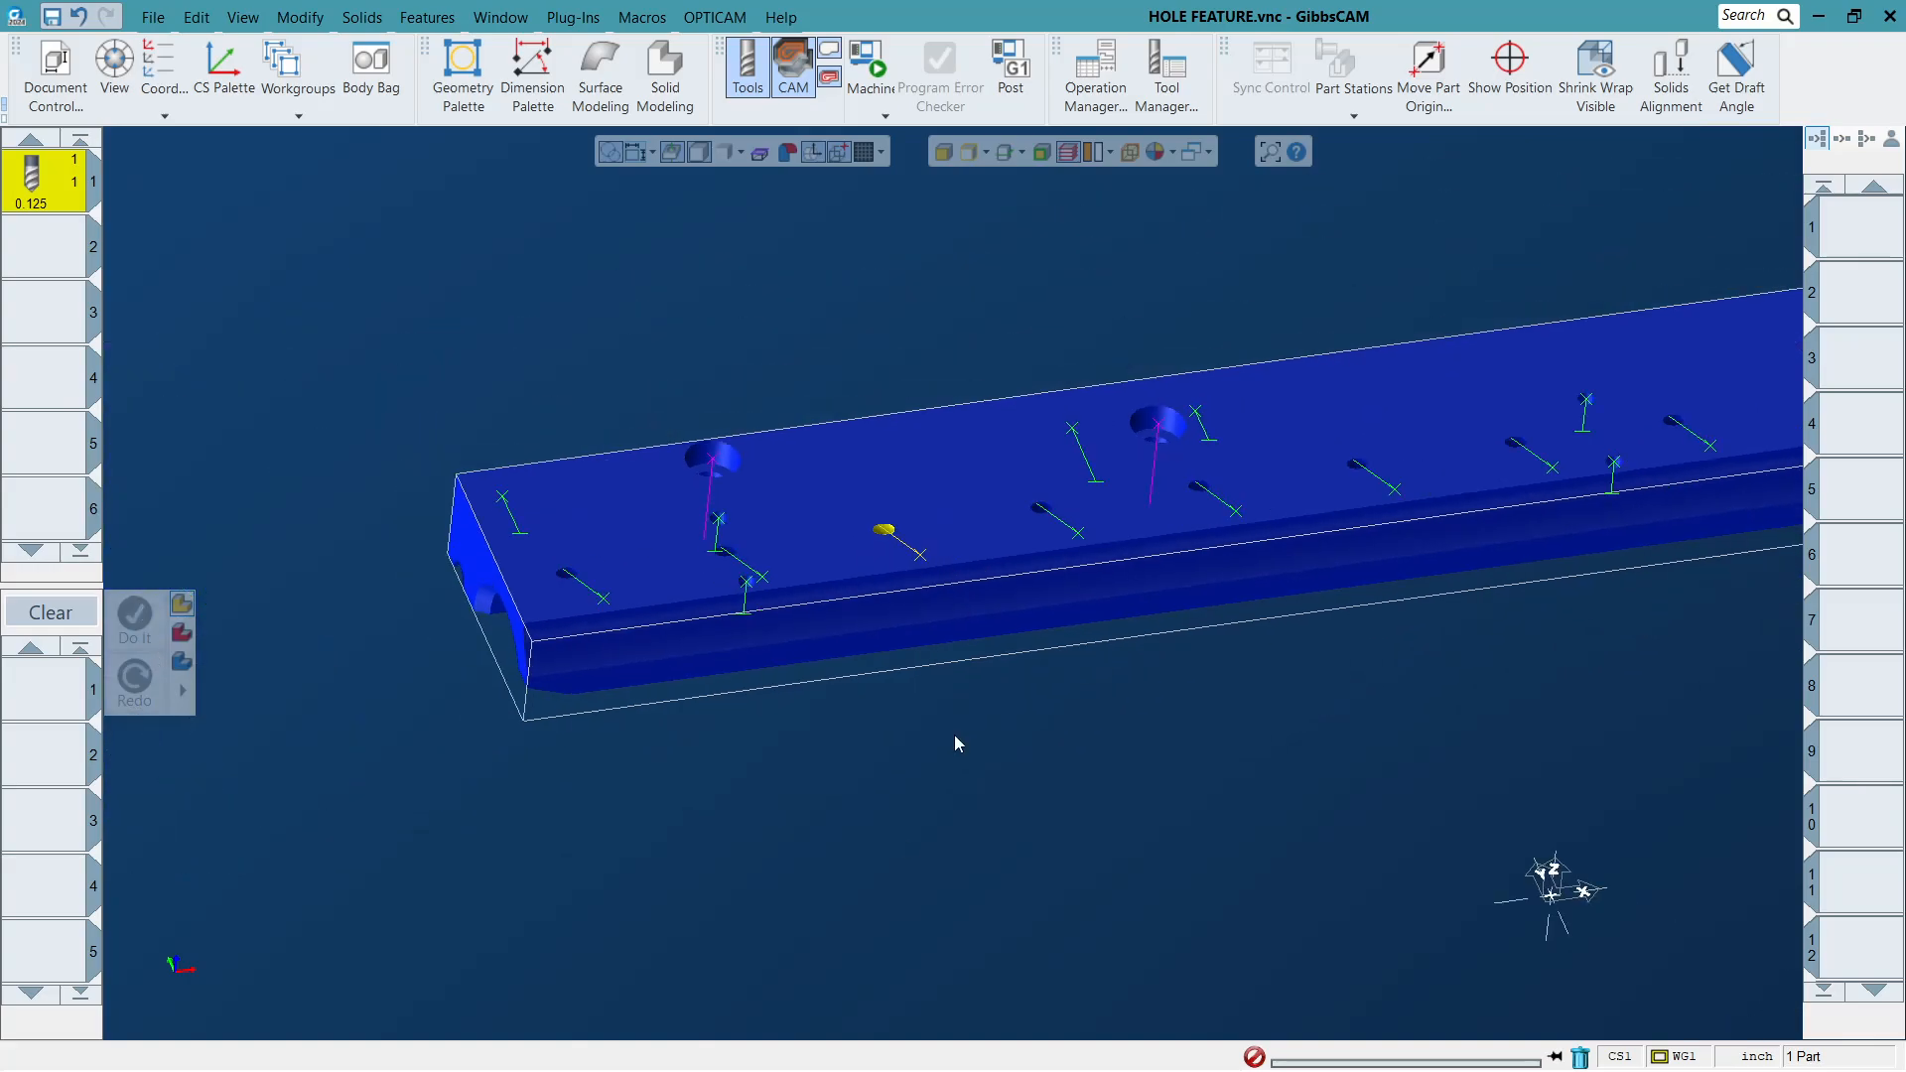
left_click(642, 550)
middle_click_drag(738, 705, 670, 600)
middle_click_drag(603, 398, 668, 528)
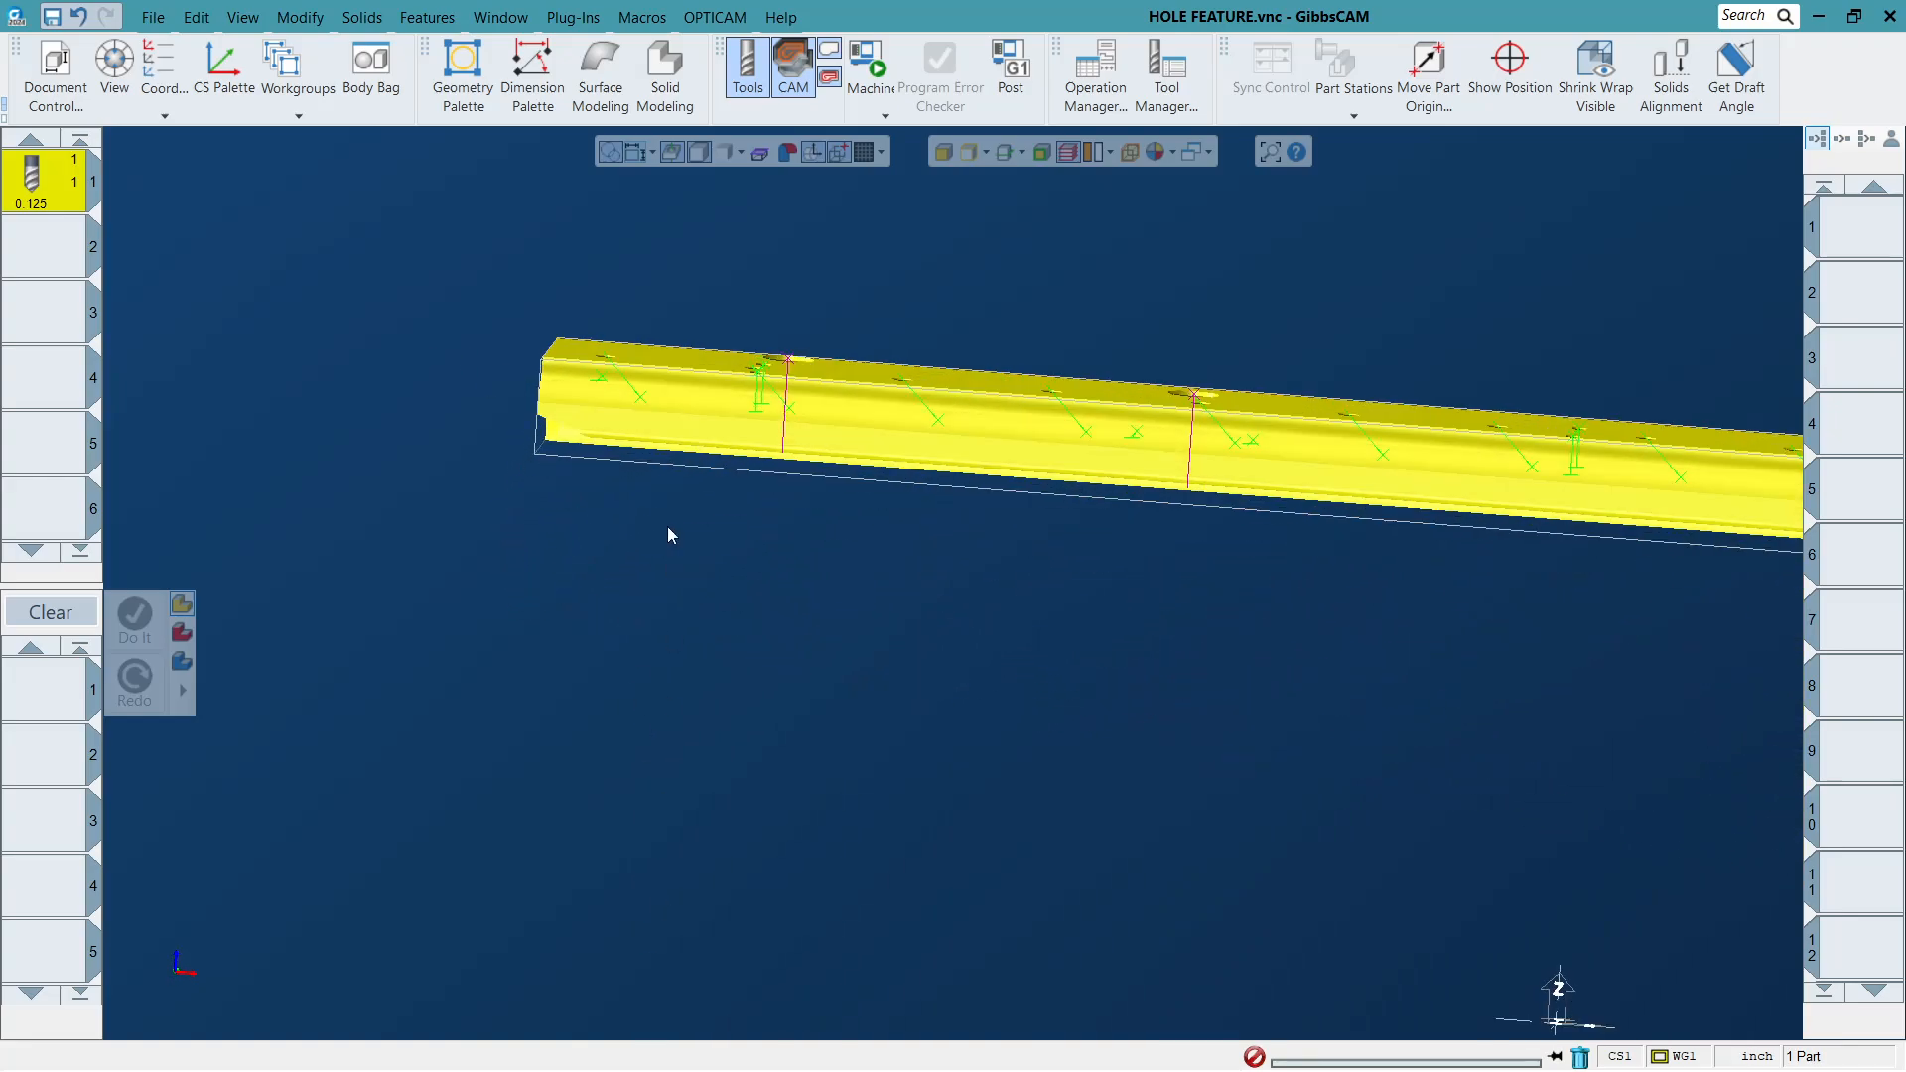
left_click_drag(454, 251, 849, 528)
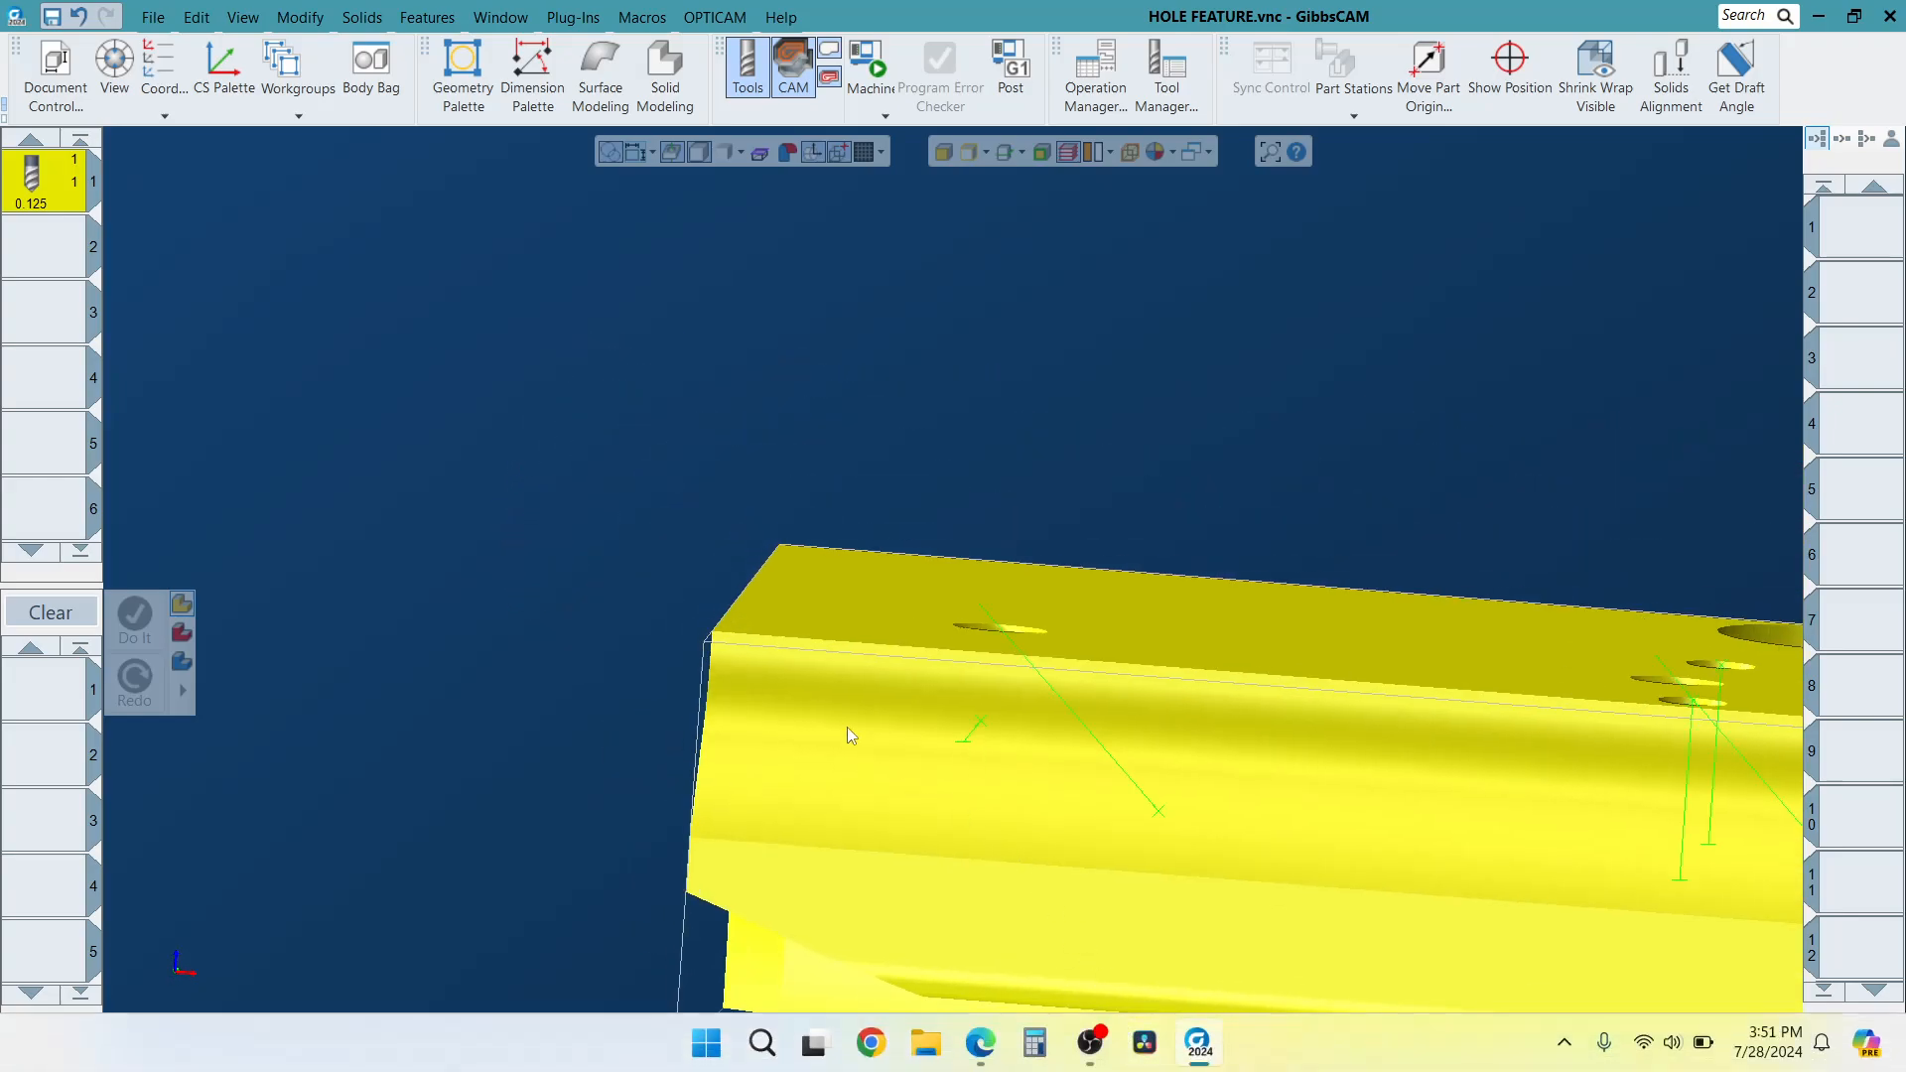
scroll(526, 286, "down", 3)
left_click(526, 286)
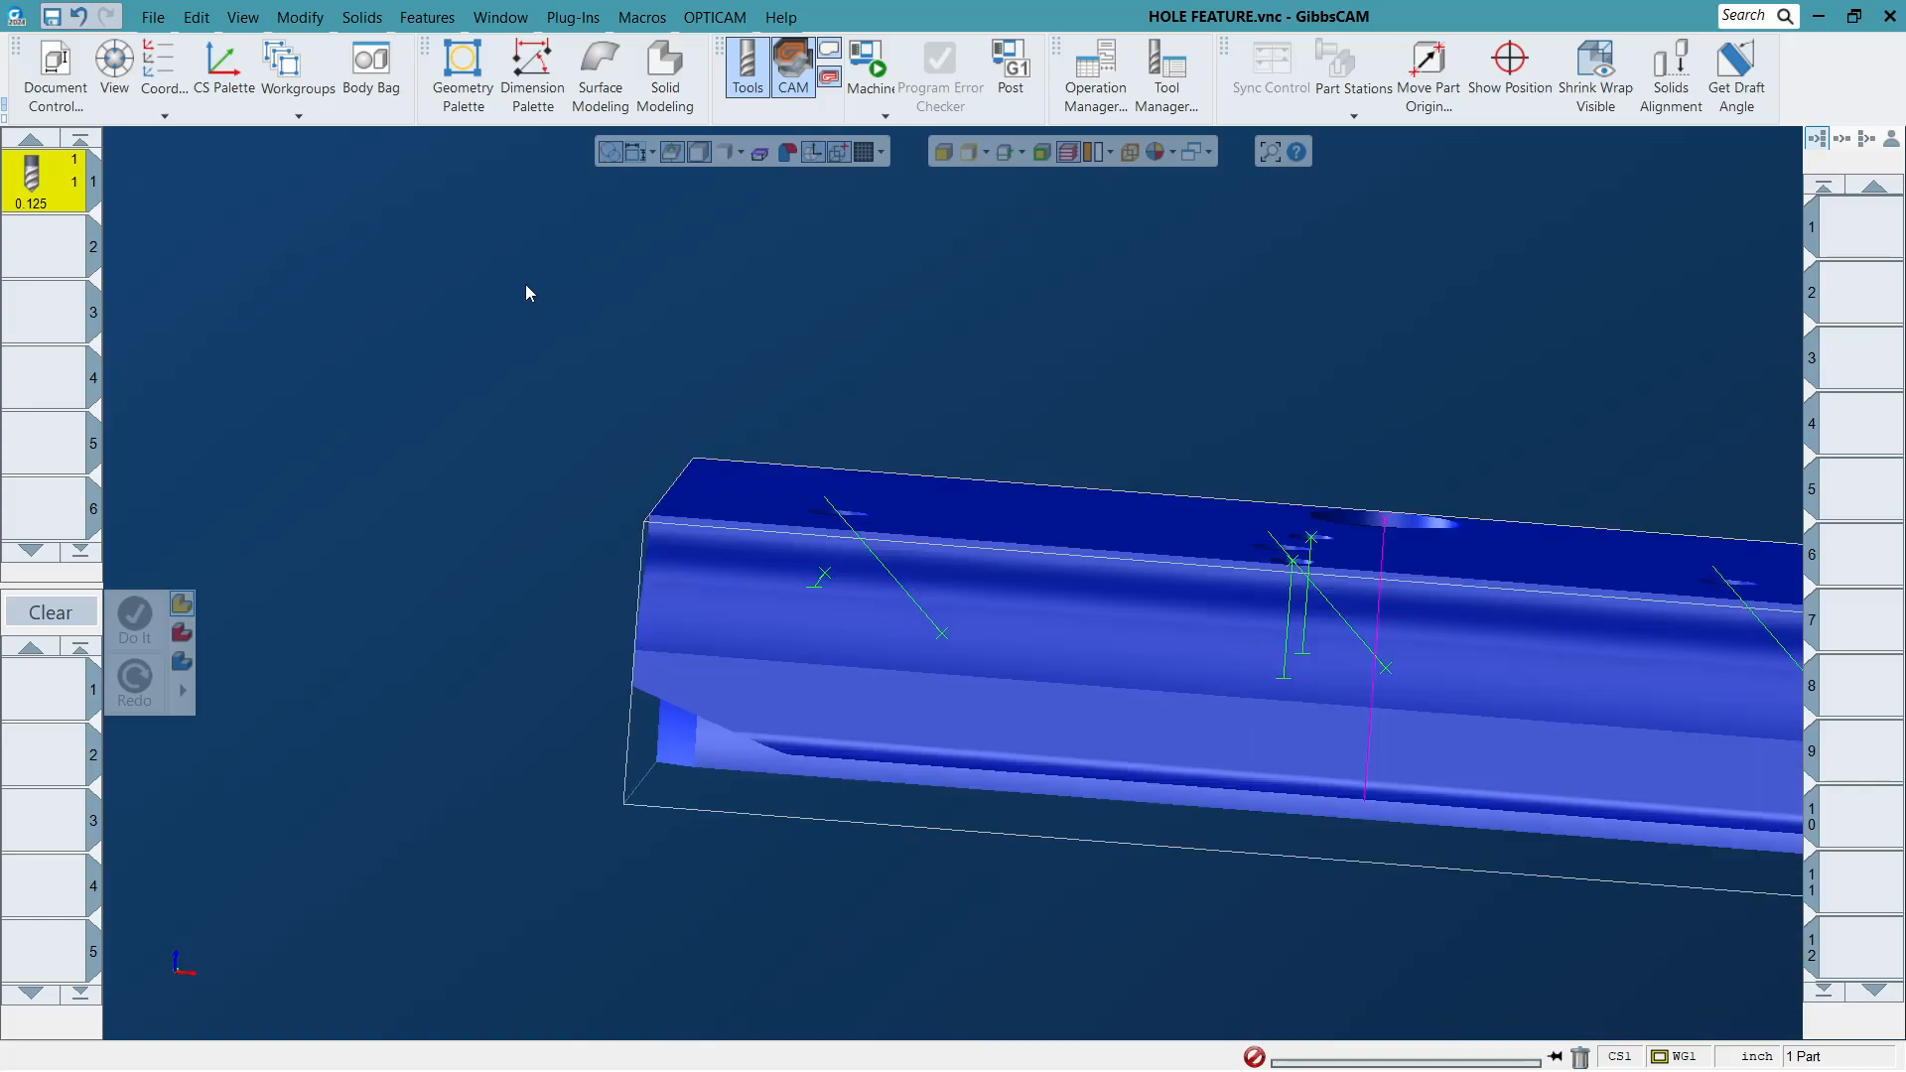
key("ctrl+i")
key("ctrl+u")
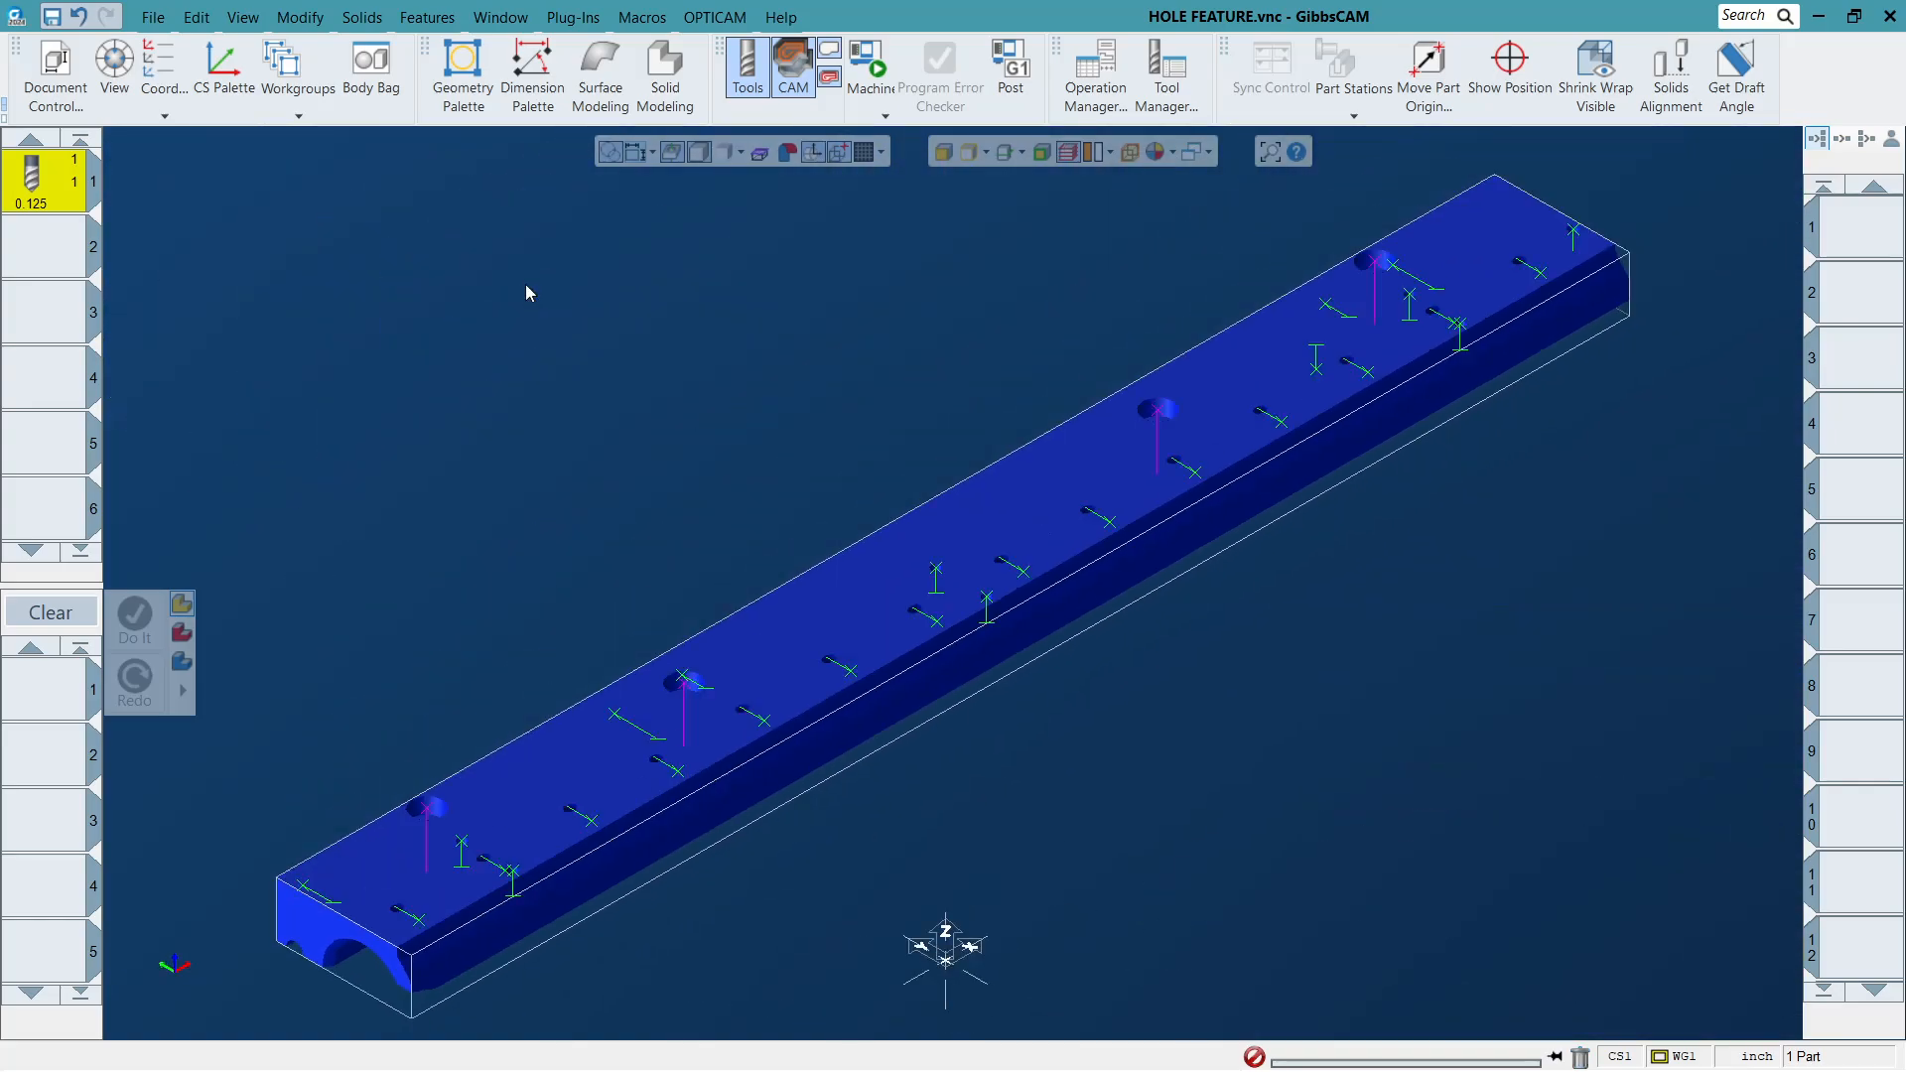
Reverse the hole direction of the second angled through hole from the rail's near end.
left_click_drag(355, 677, 659, 1059)
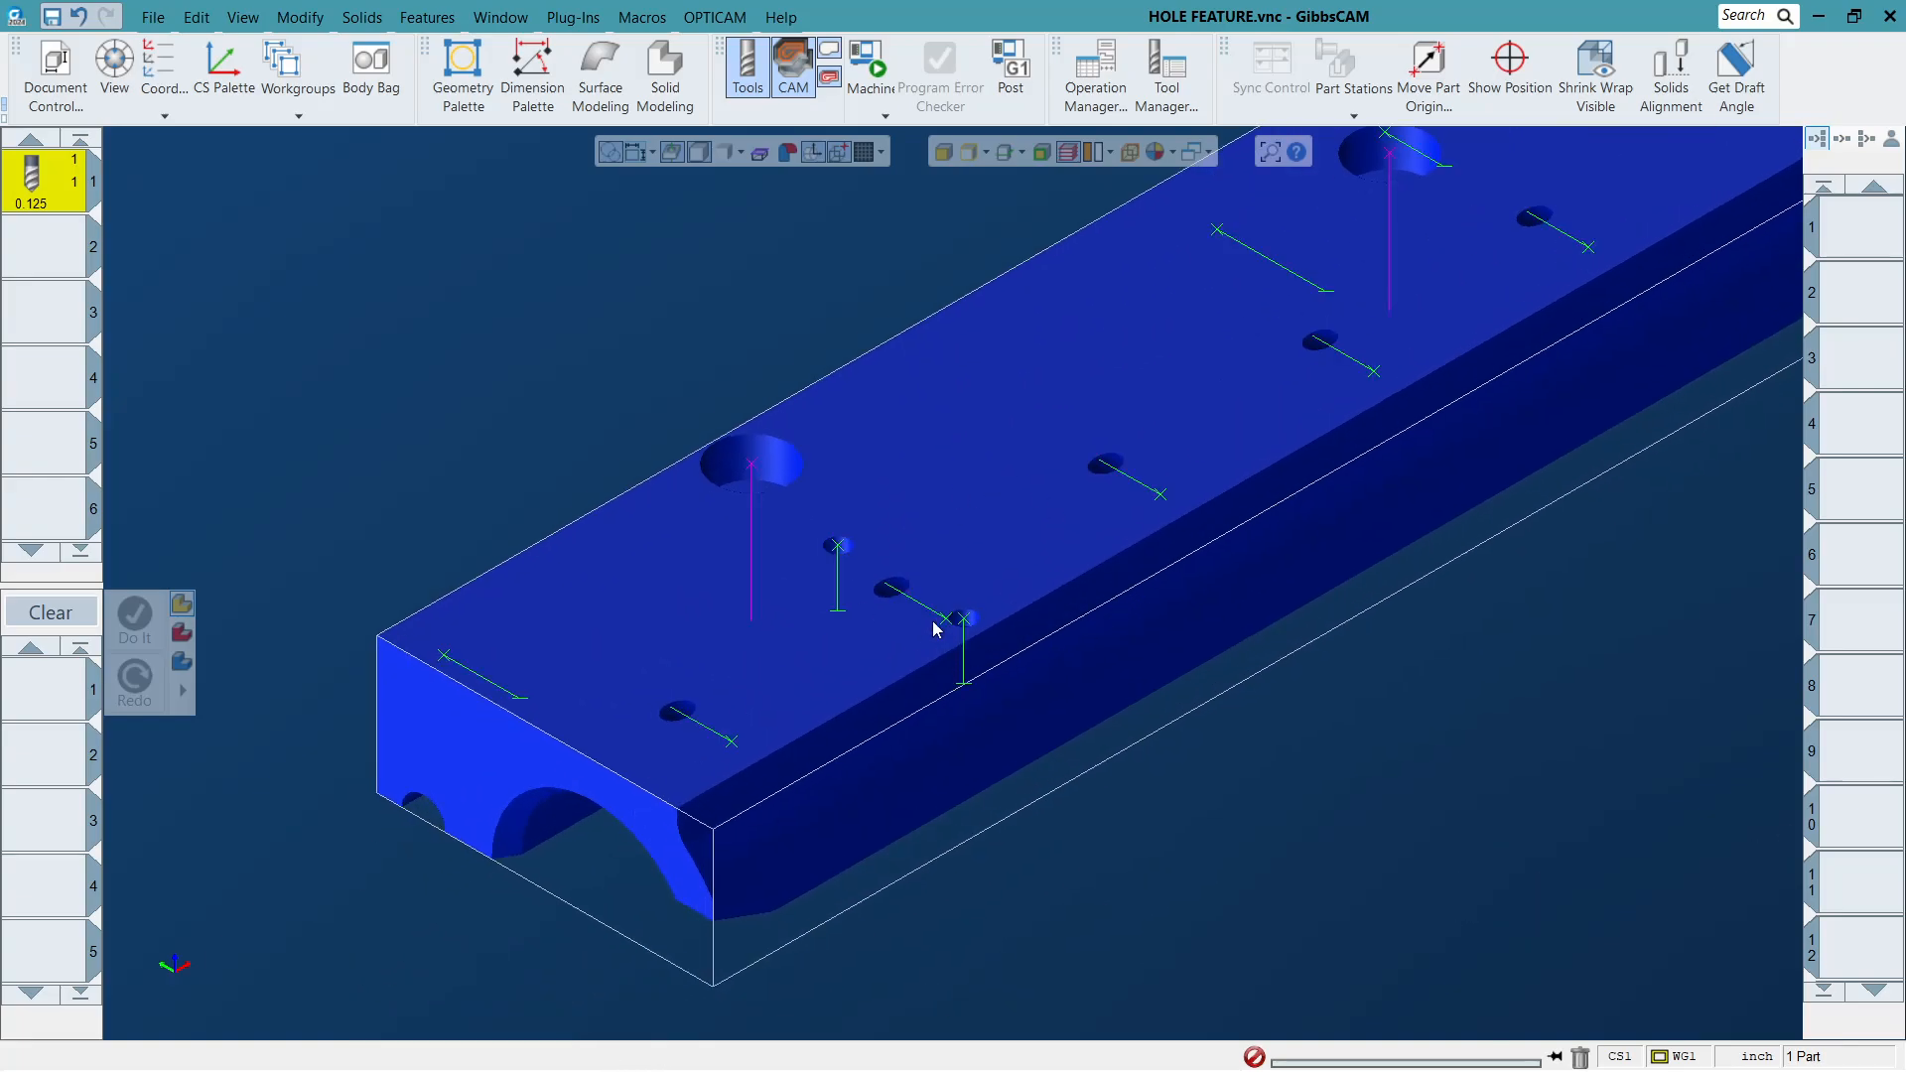
left_click(937, 616)
right_click(939, 620)
left_click(1498, 744)
left_click(728, 740)
left_click(936, 609, "ctrl")
right_click(941, 621)
left_click(1052, 657)
Reverse the hole direction of the first angled through hole at the rail's near end.
left_click(730, 742)
right_click(729, 734)
left_click(747, 753)
left_click(734, 744)
right_click(730, 742)
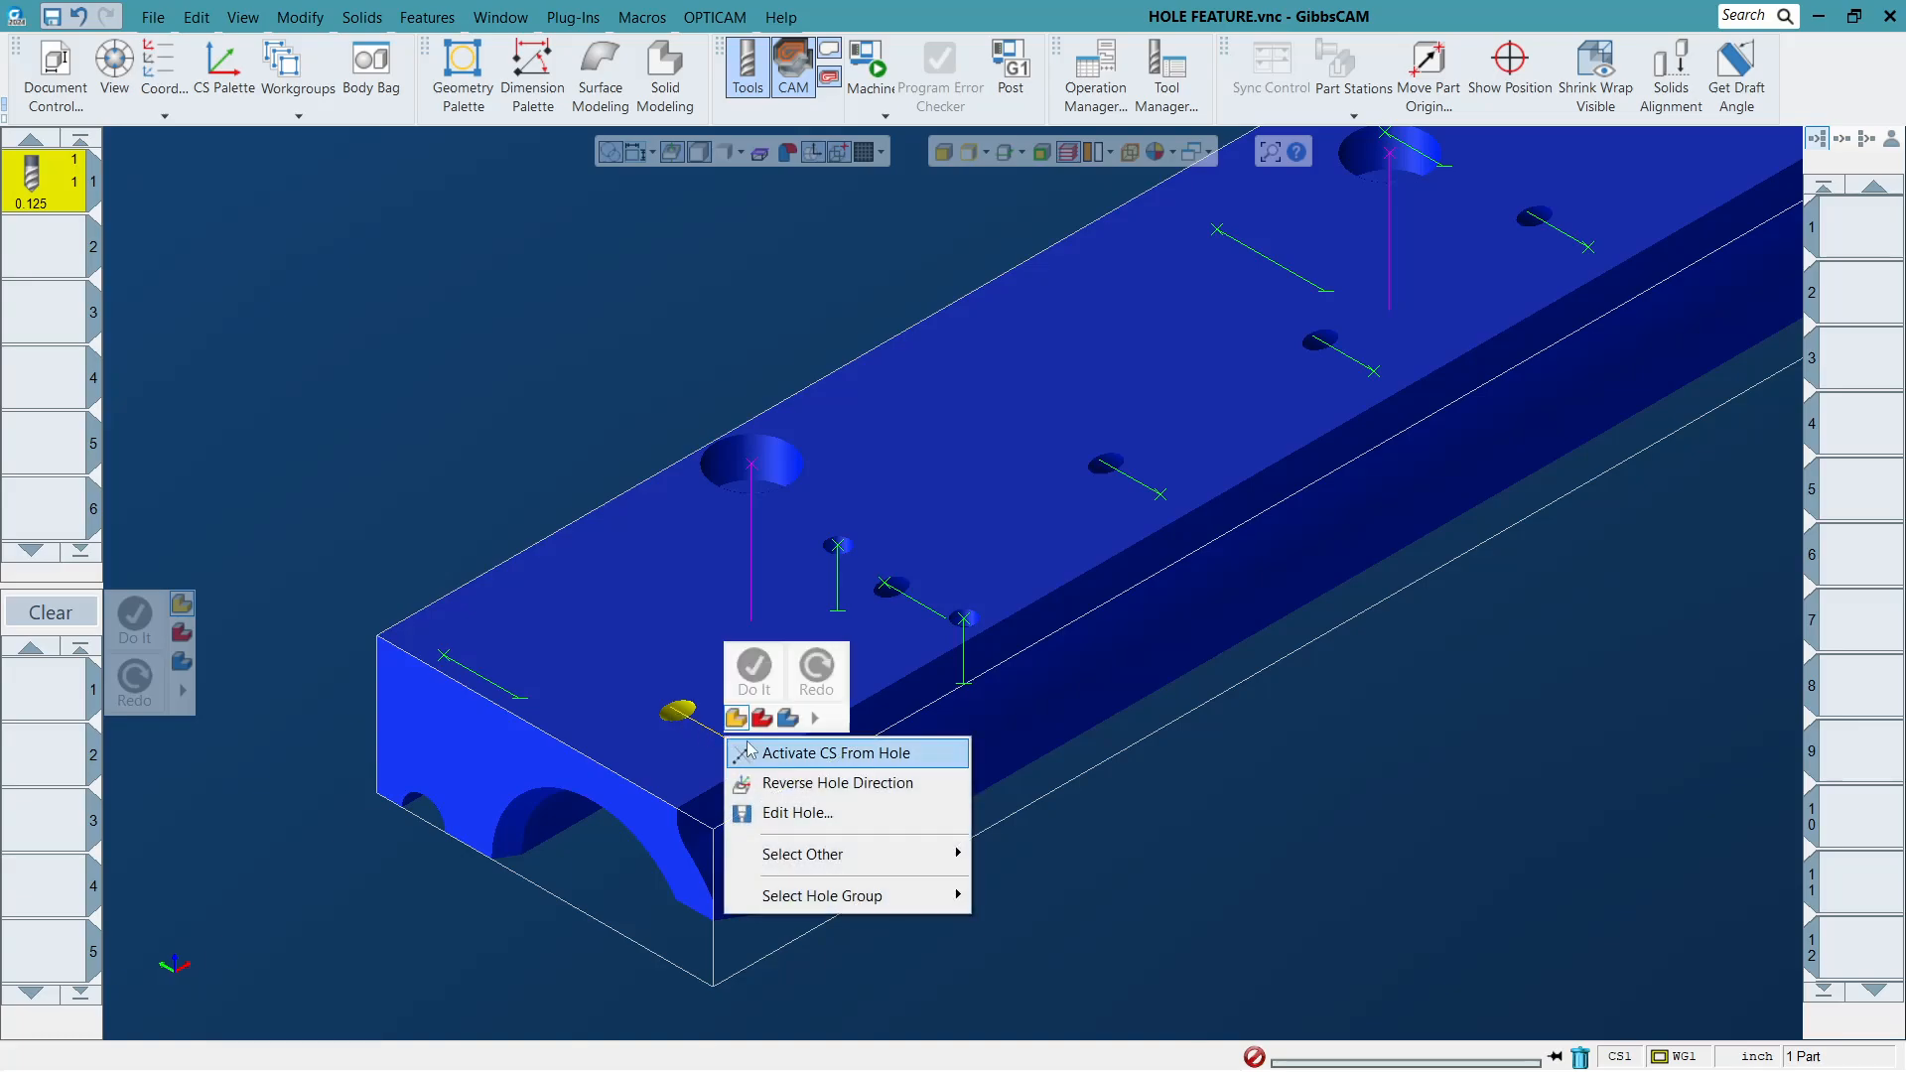
left_click(851, 783)
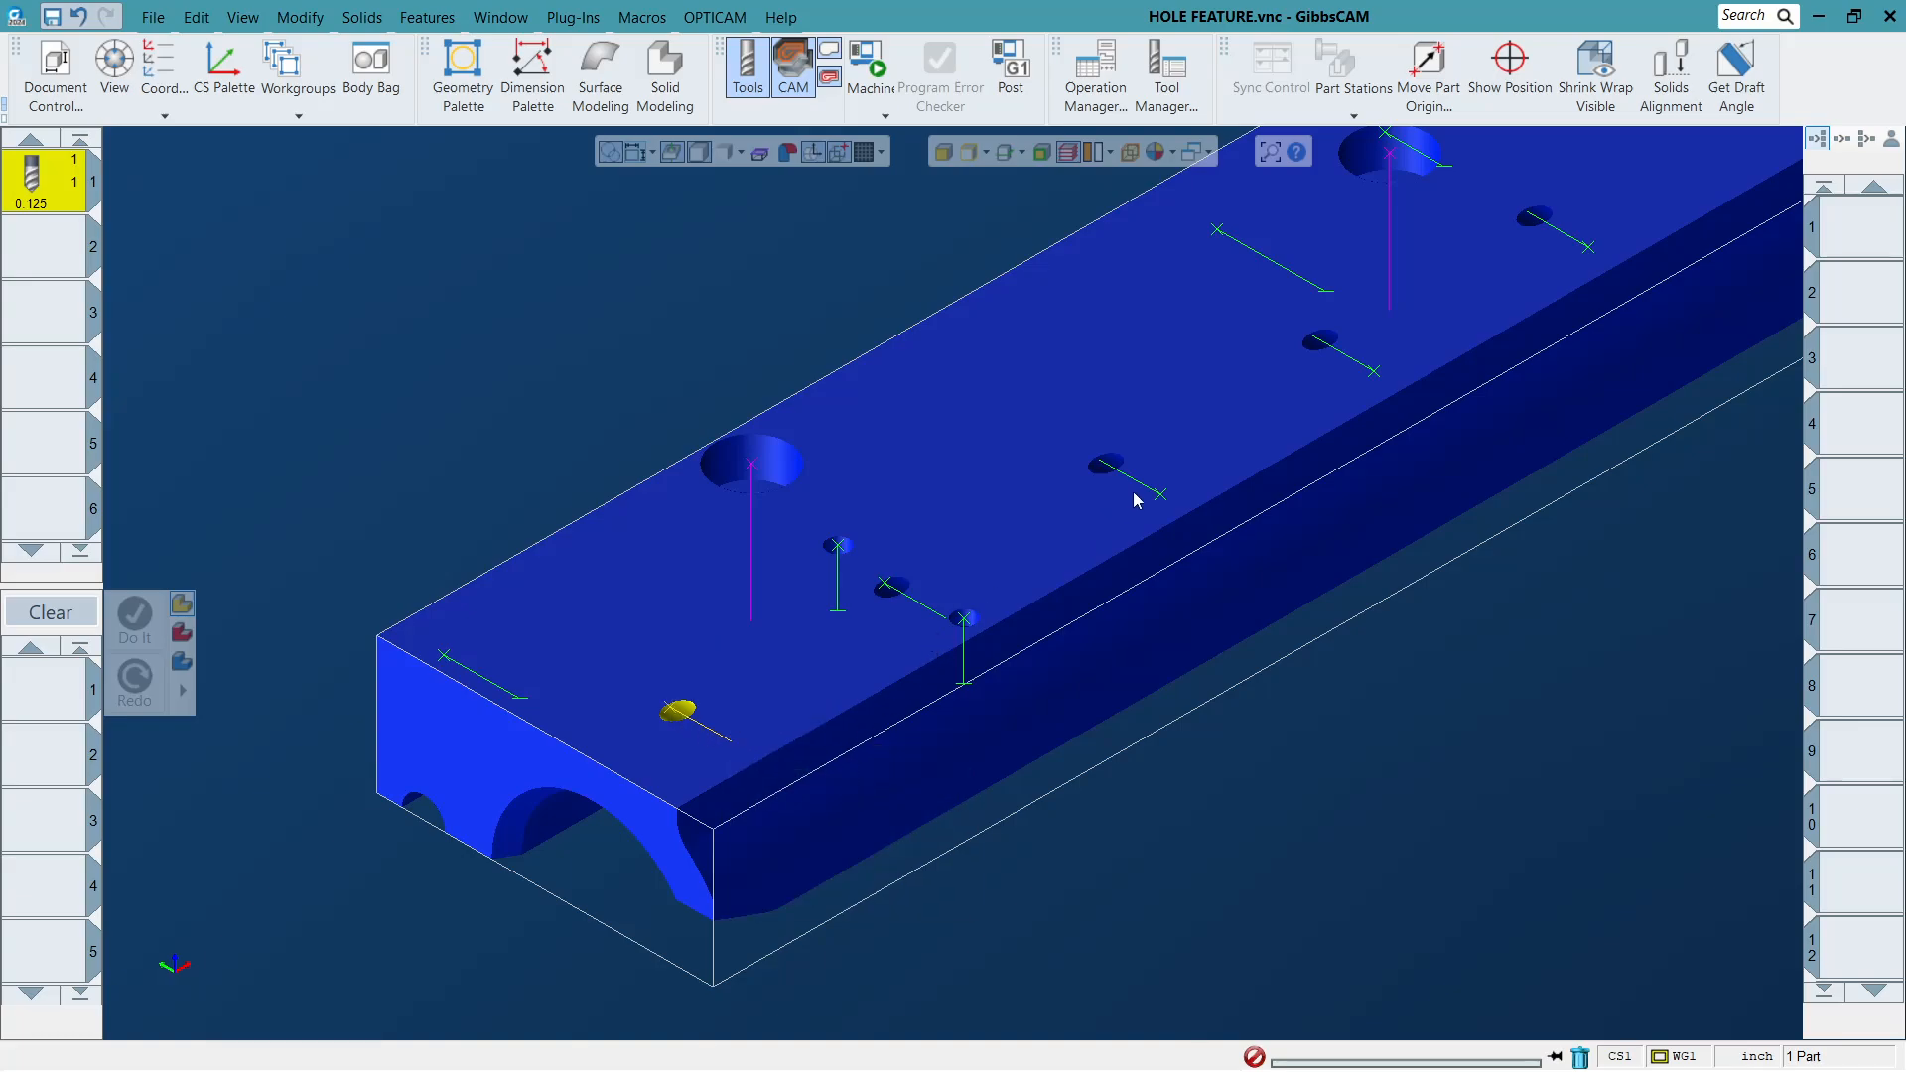
Reverse the hole direction of the third to seventh angled through holes along the rail, one after another.
right_click(1152, 492)
left_click(1253, 533)
right_click(1367, 372)
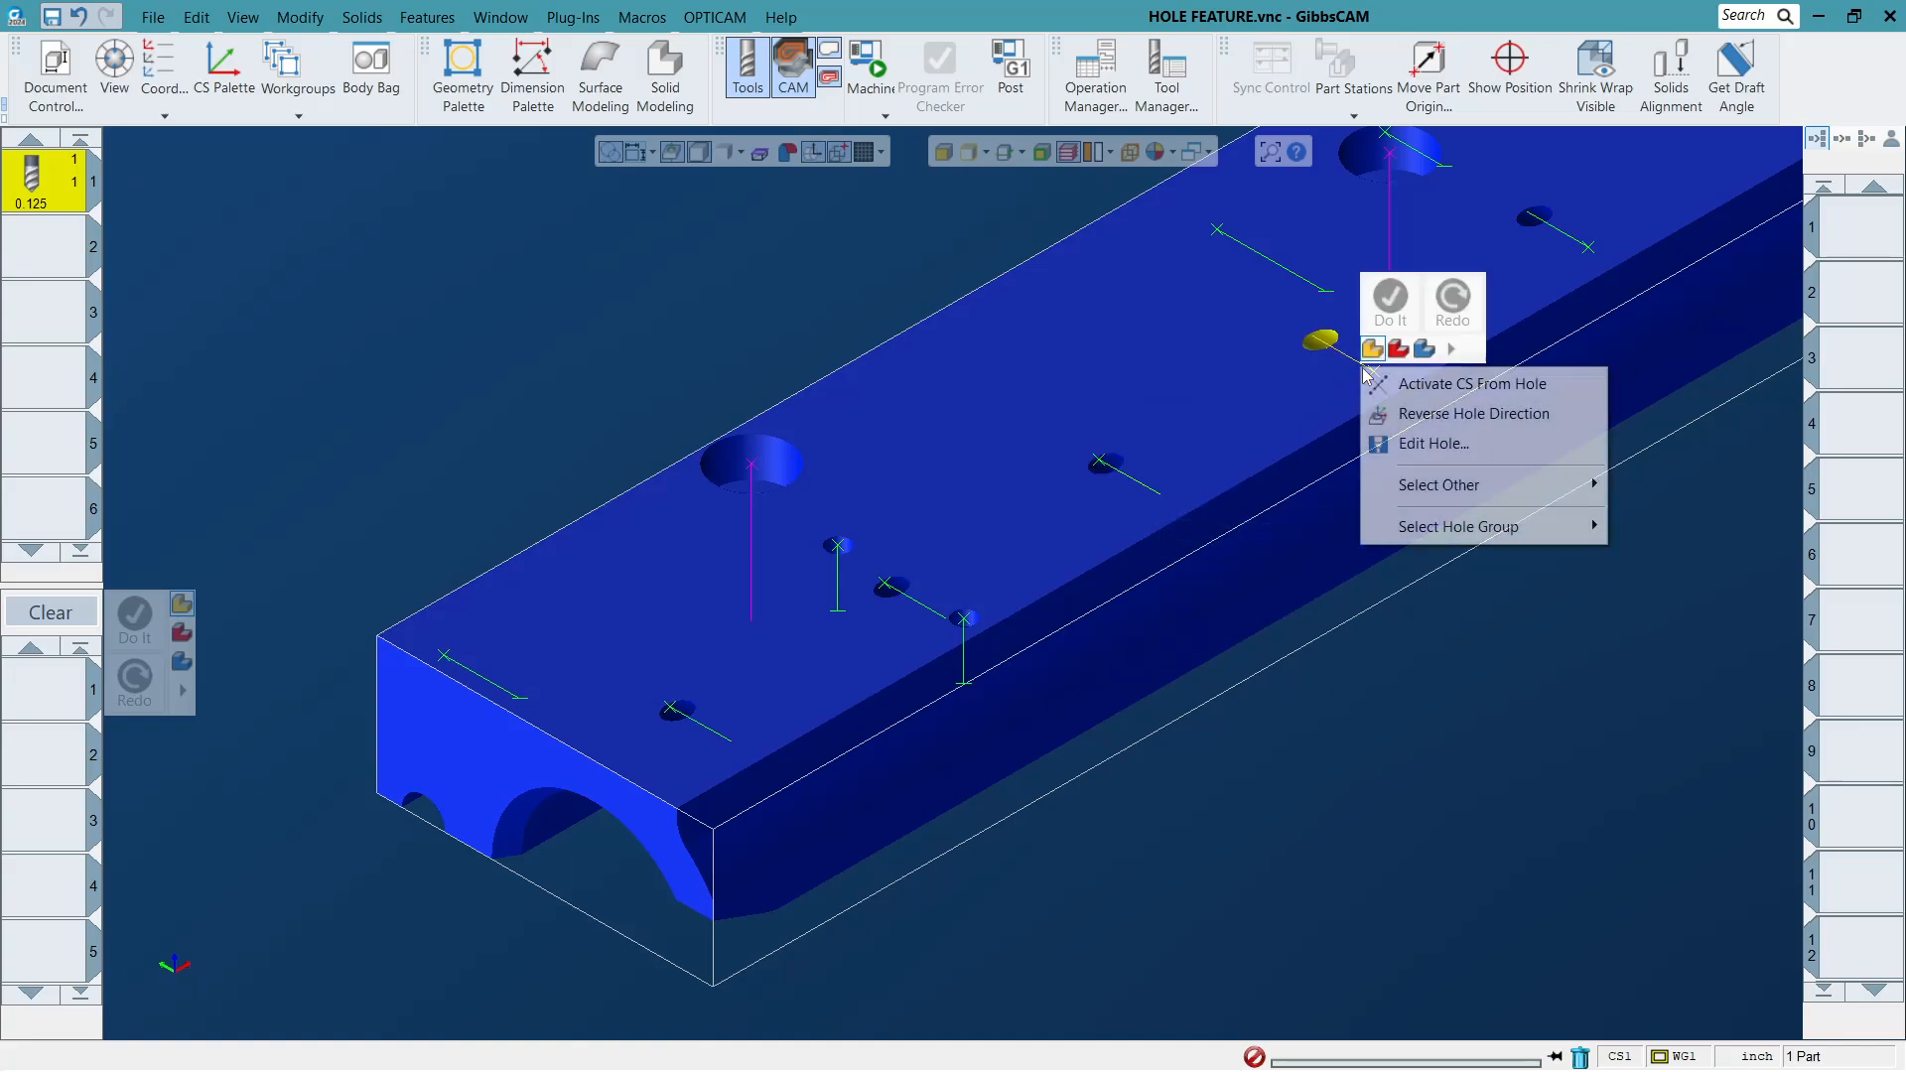
left_click(1474, 413)
scroll(1523, 694, "down", 3)
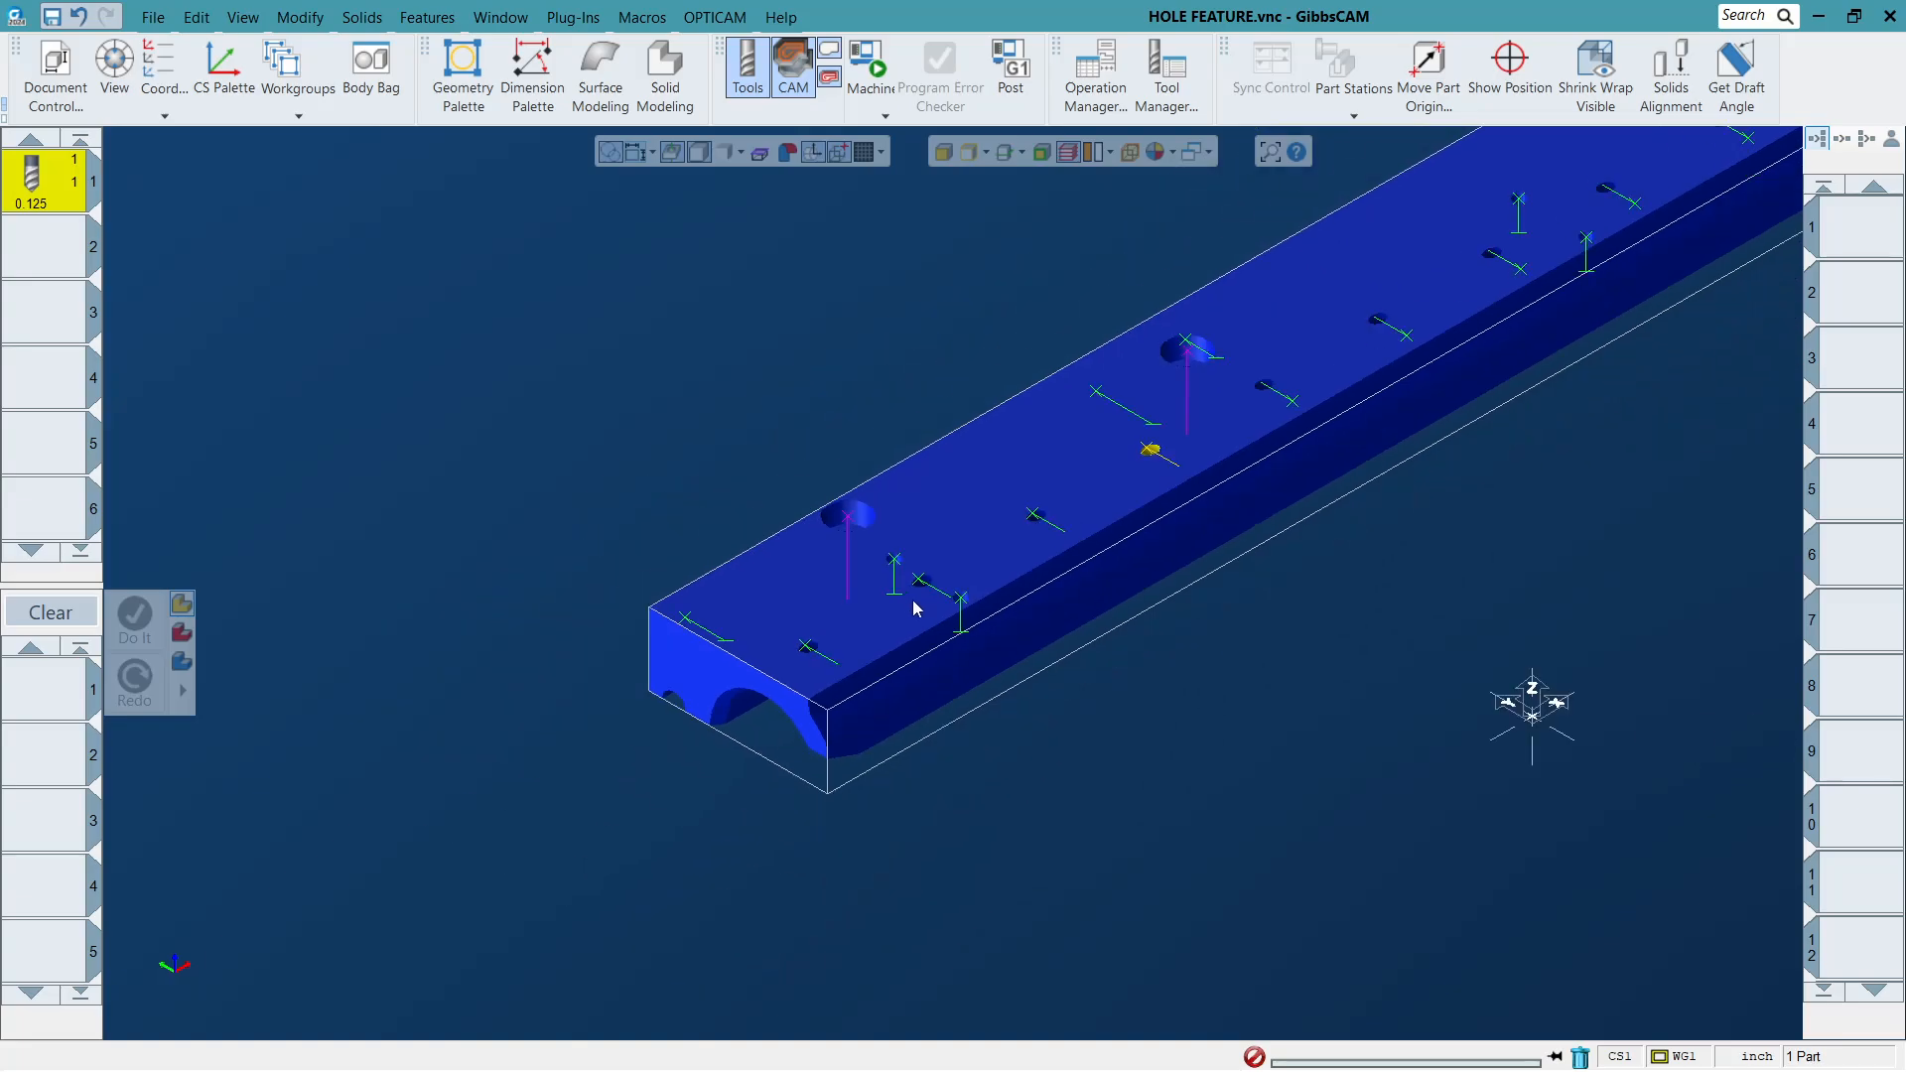
right_click(1296, 408)
left_click(1355, 437)
right_click(1414, 342)
left_click(1487, 380)
right_click(1522, 274)
left_click(1609, 311)
scroll(1251, 625, "down", 3)
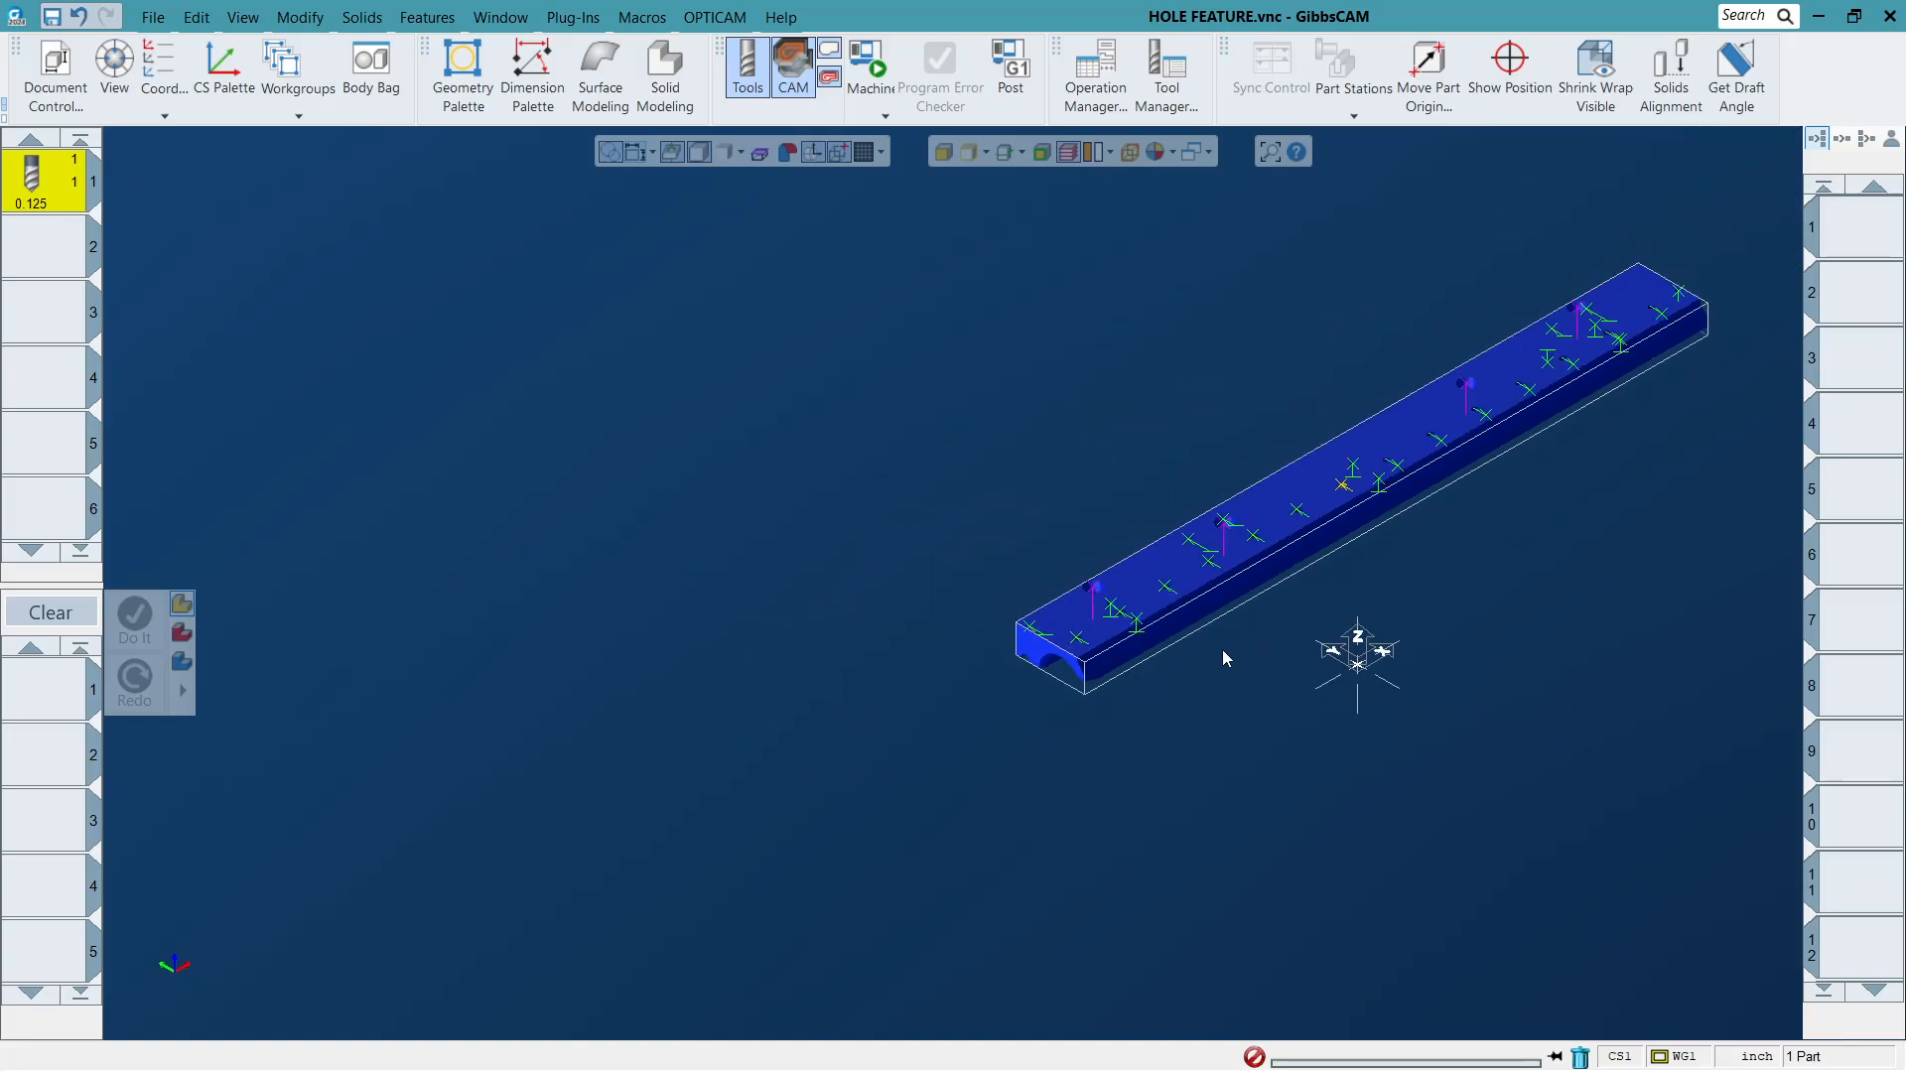
Reverse the hole direction of the eighth to eleventh angled through holes along the rail, one after another.
left_click_drag(1106, 259, 1767, 553)
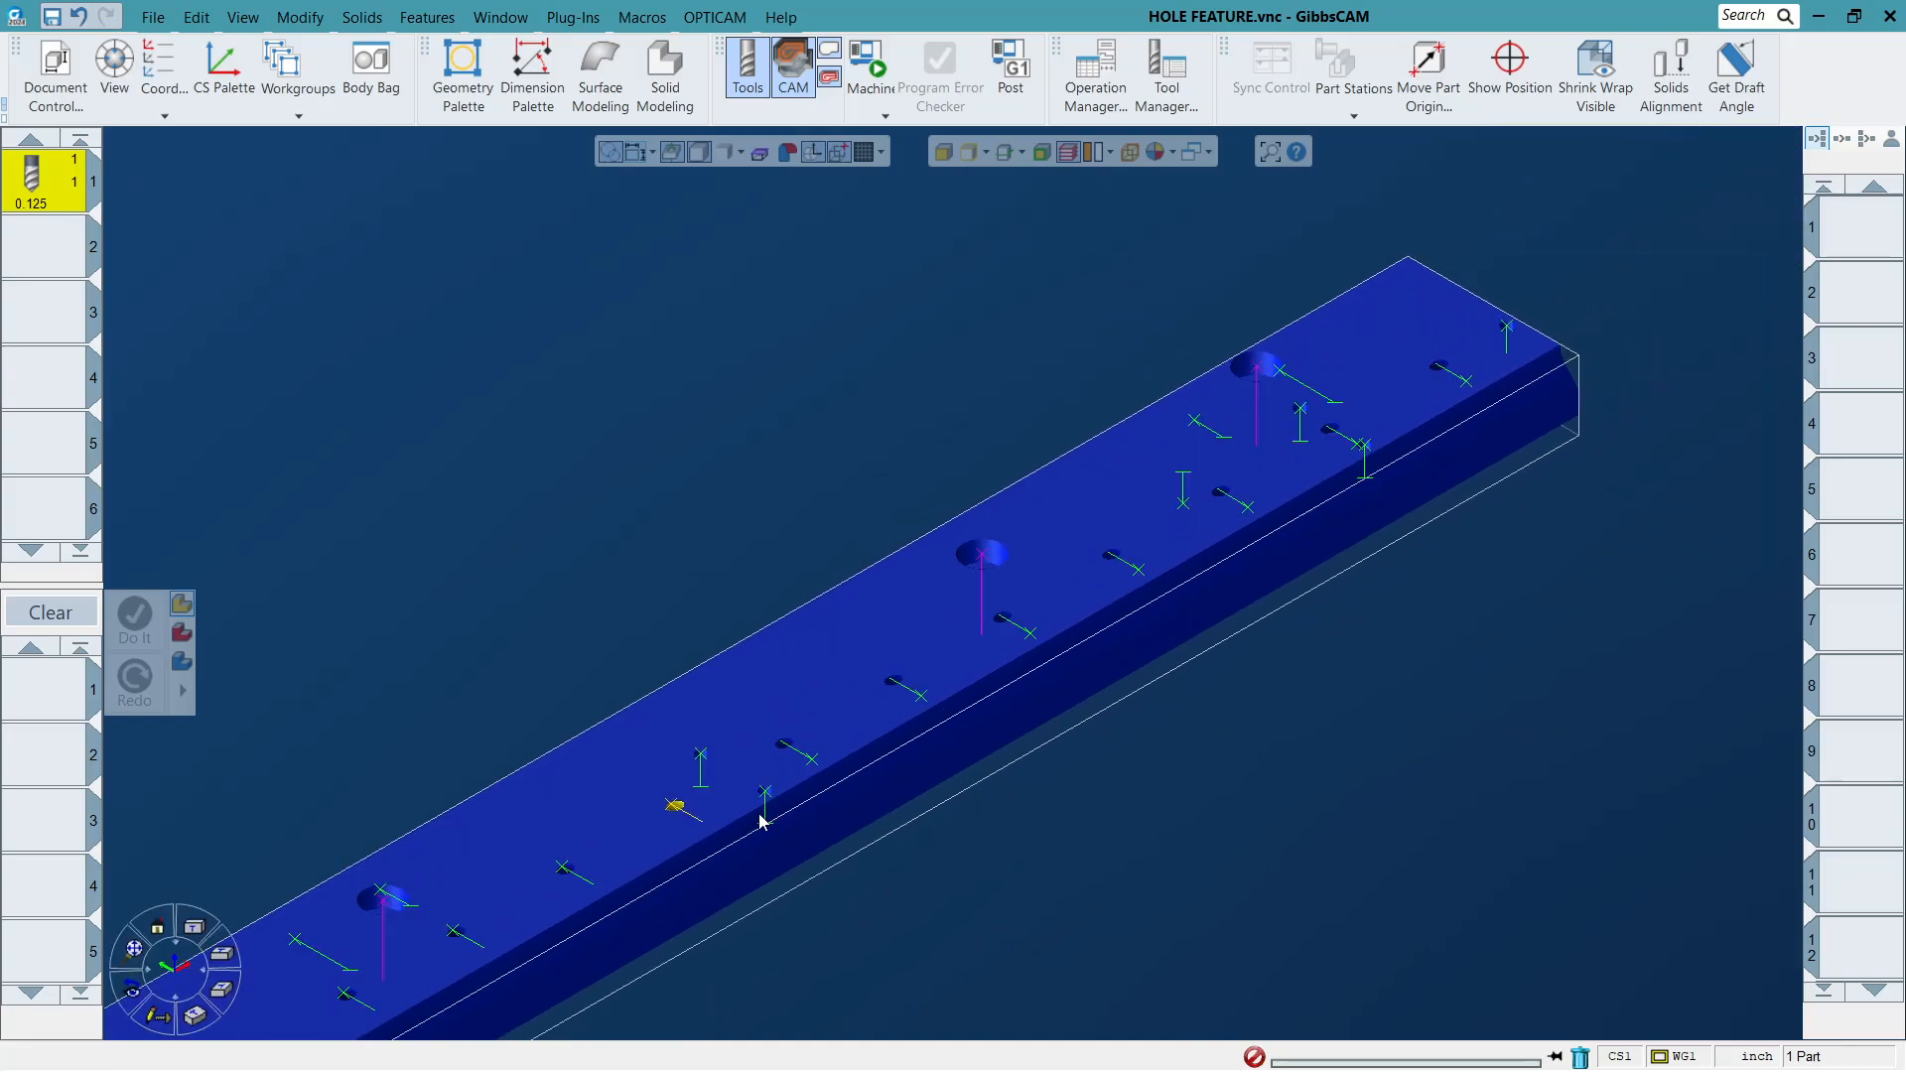
right_click(816, 762)
left_click(888, 805)
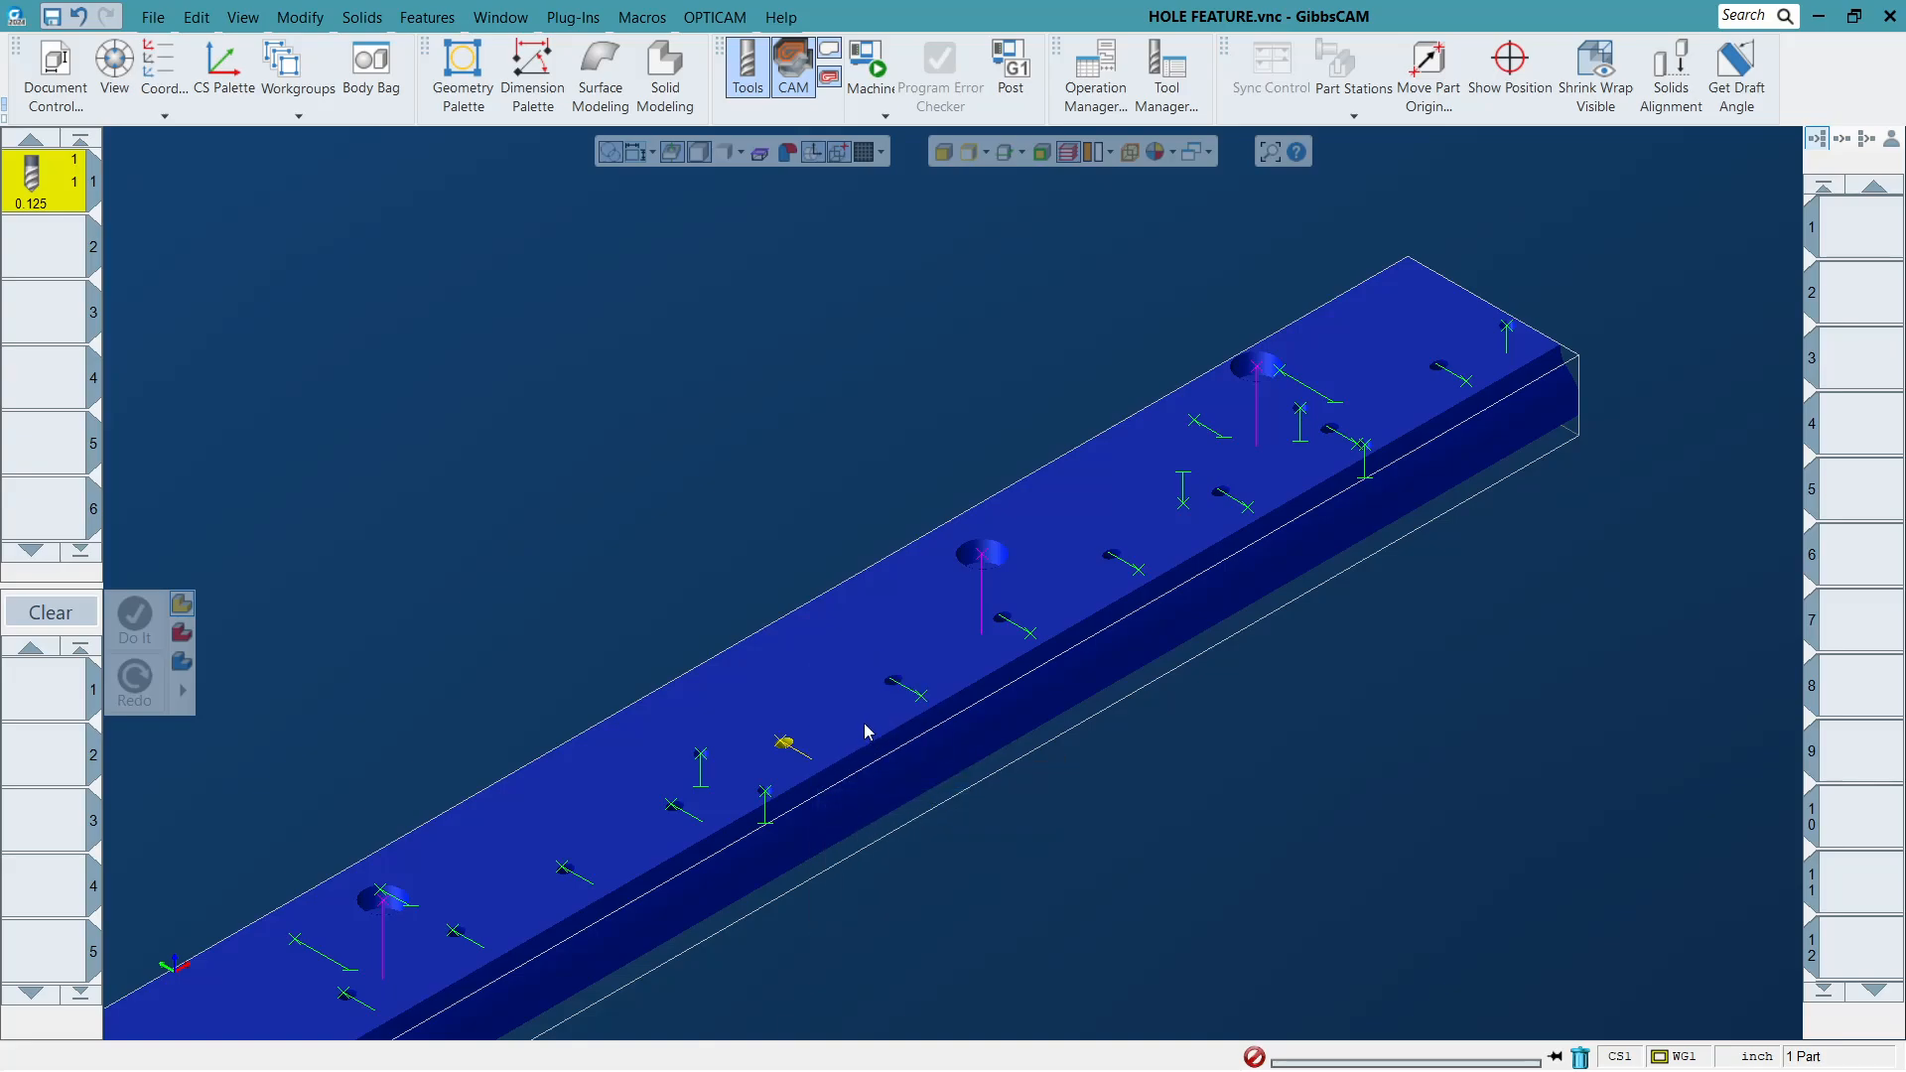
right_click(906, 685)
left_click(1030, 735)
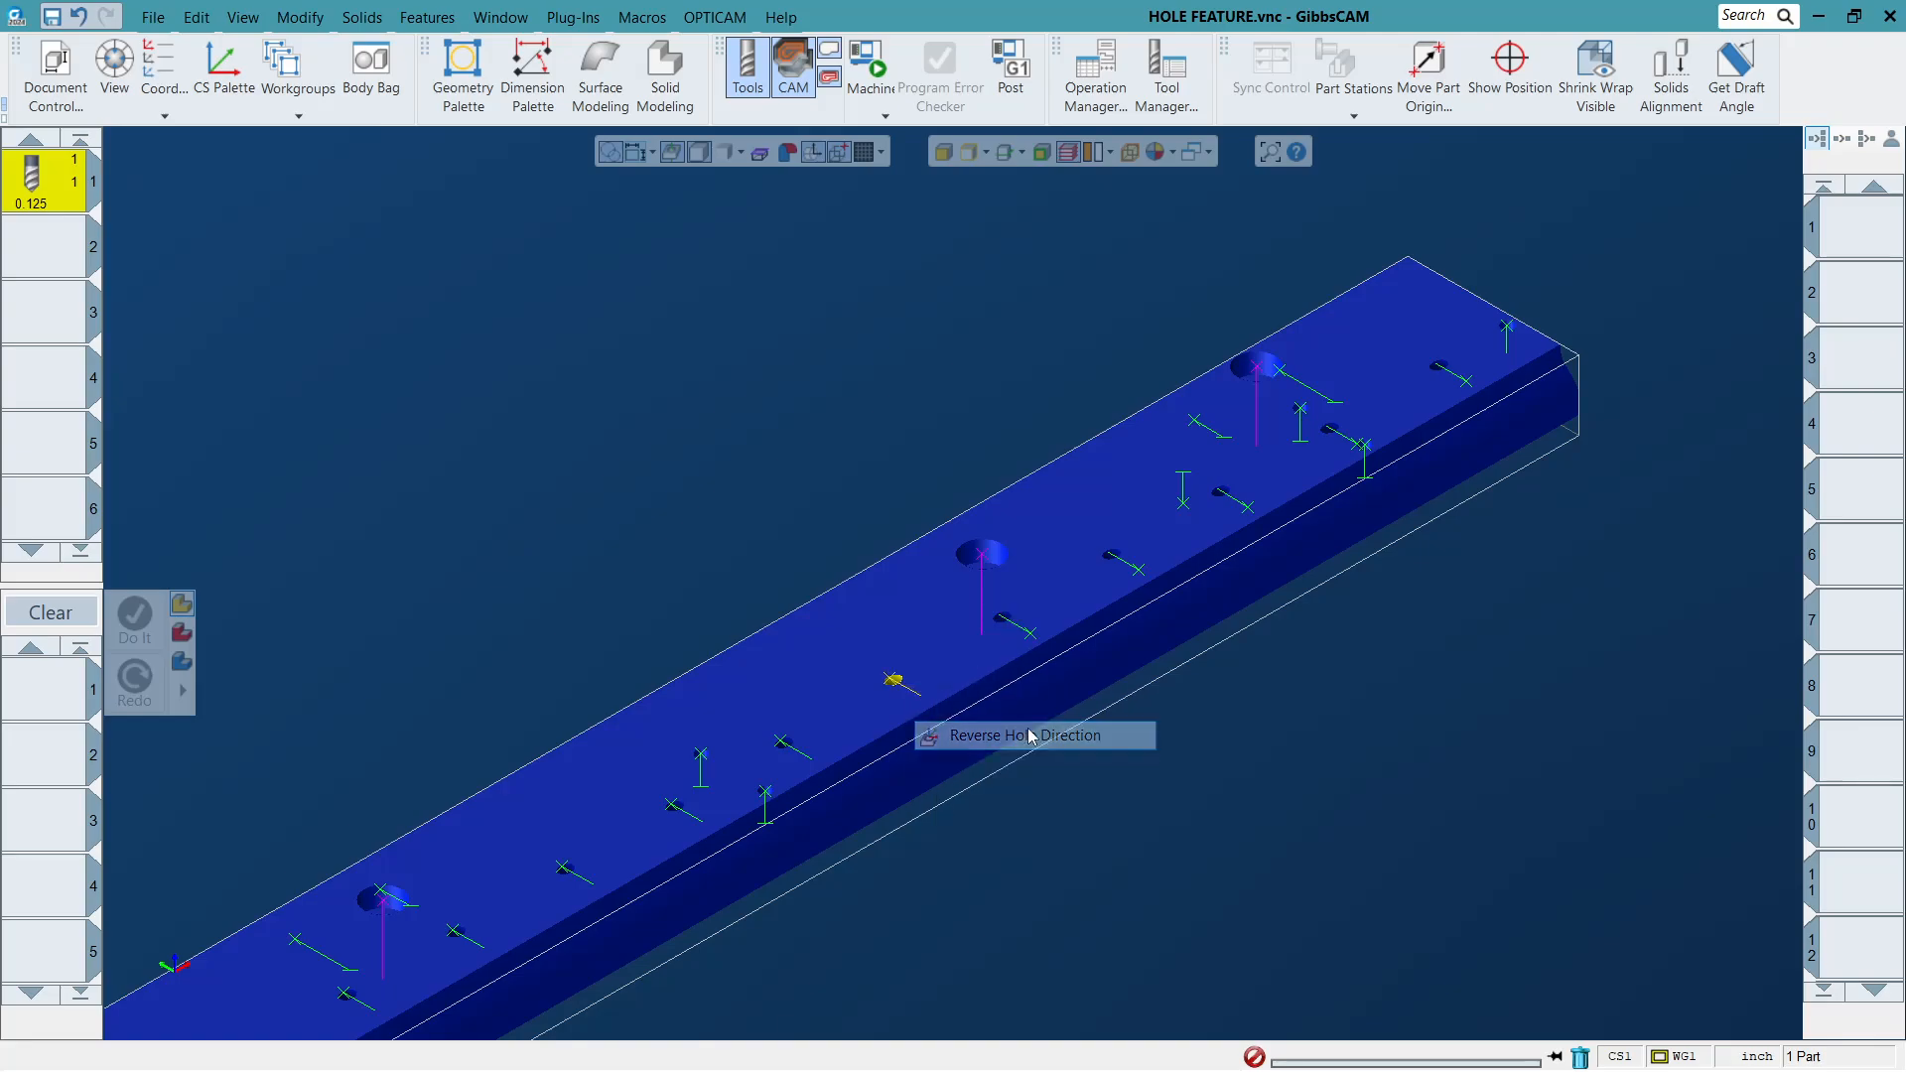
right_click(1034, 643)
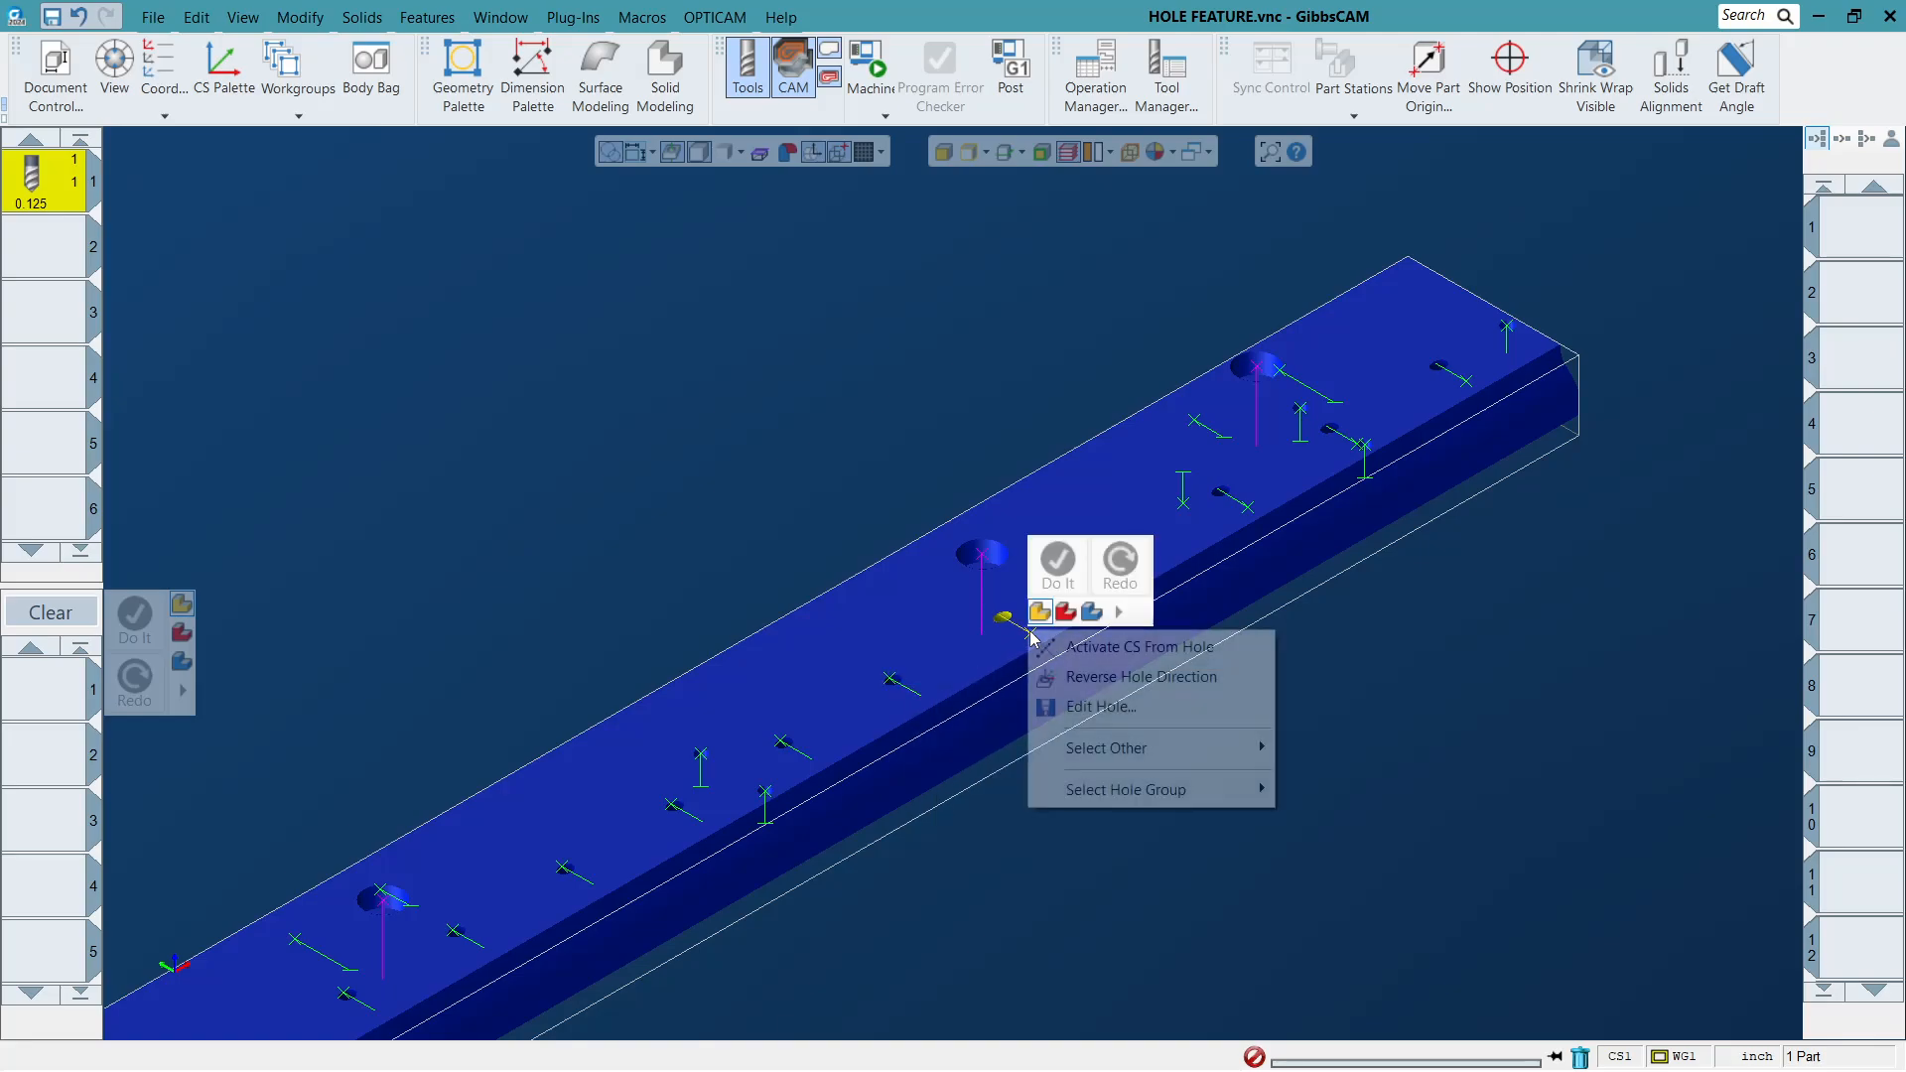
left_click(1144, 678)
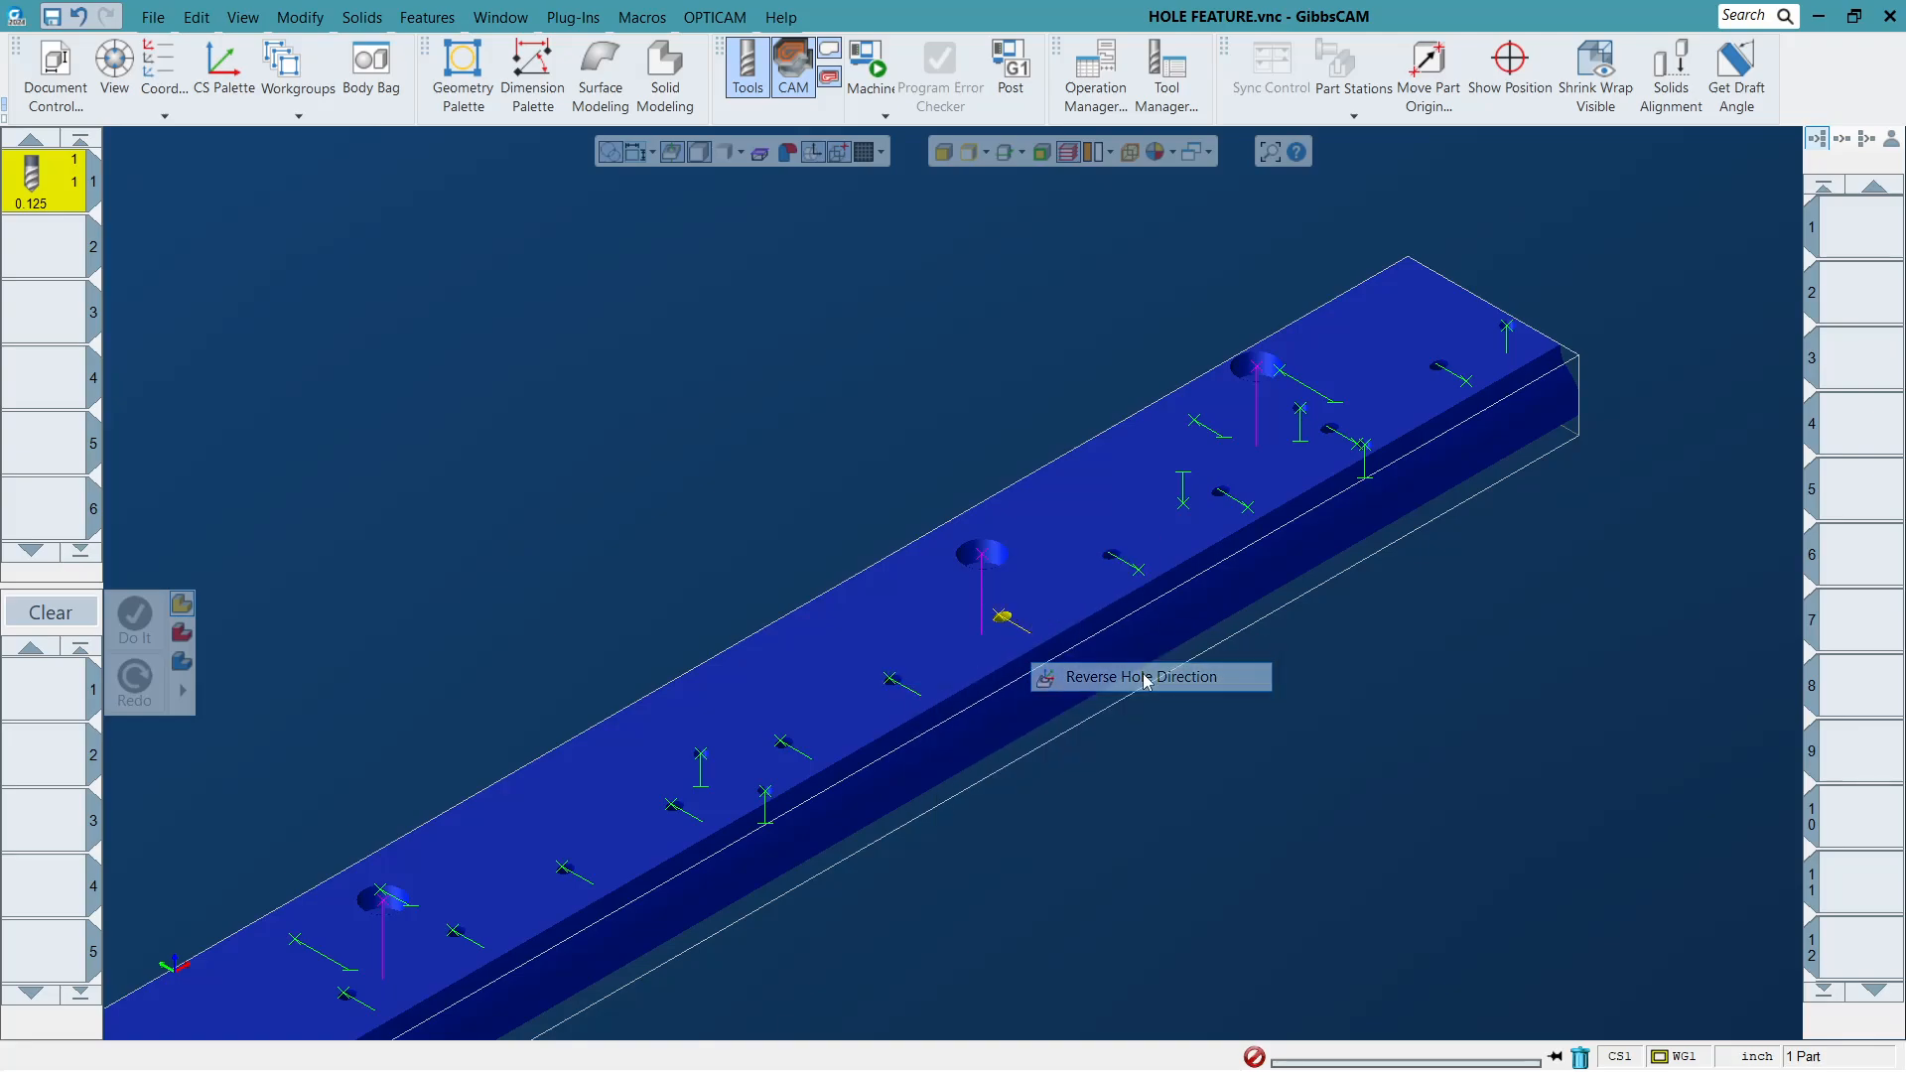
right_click(1146, 573)
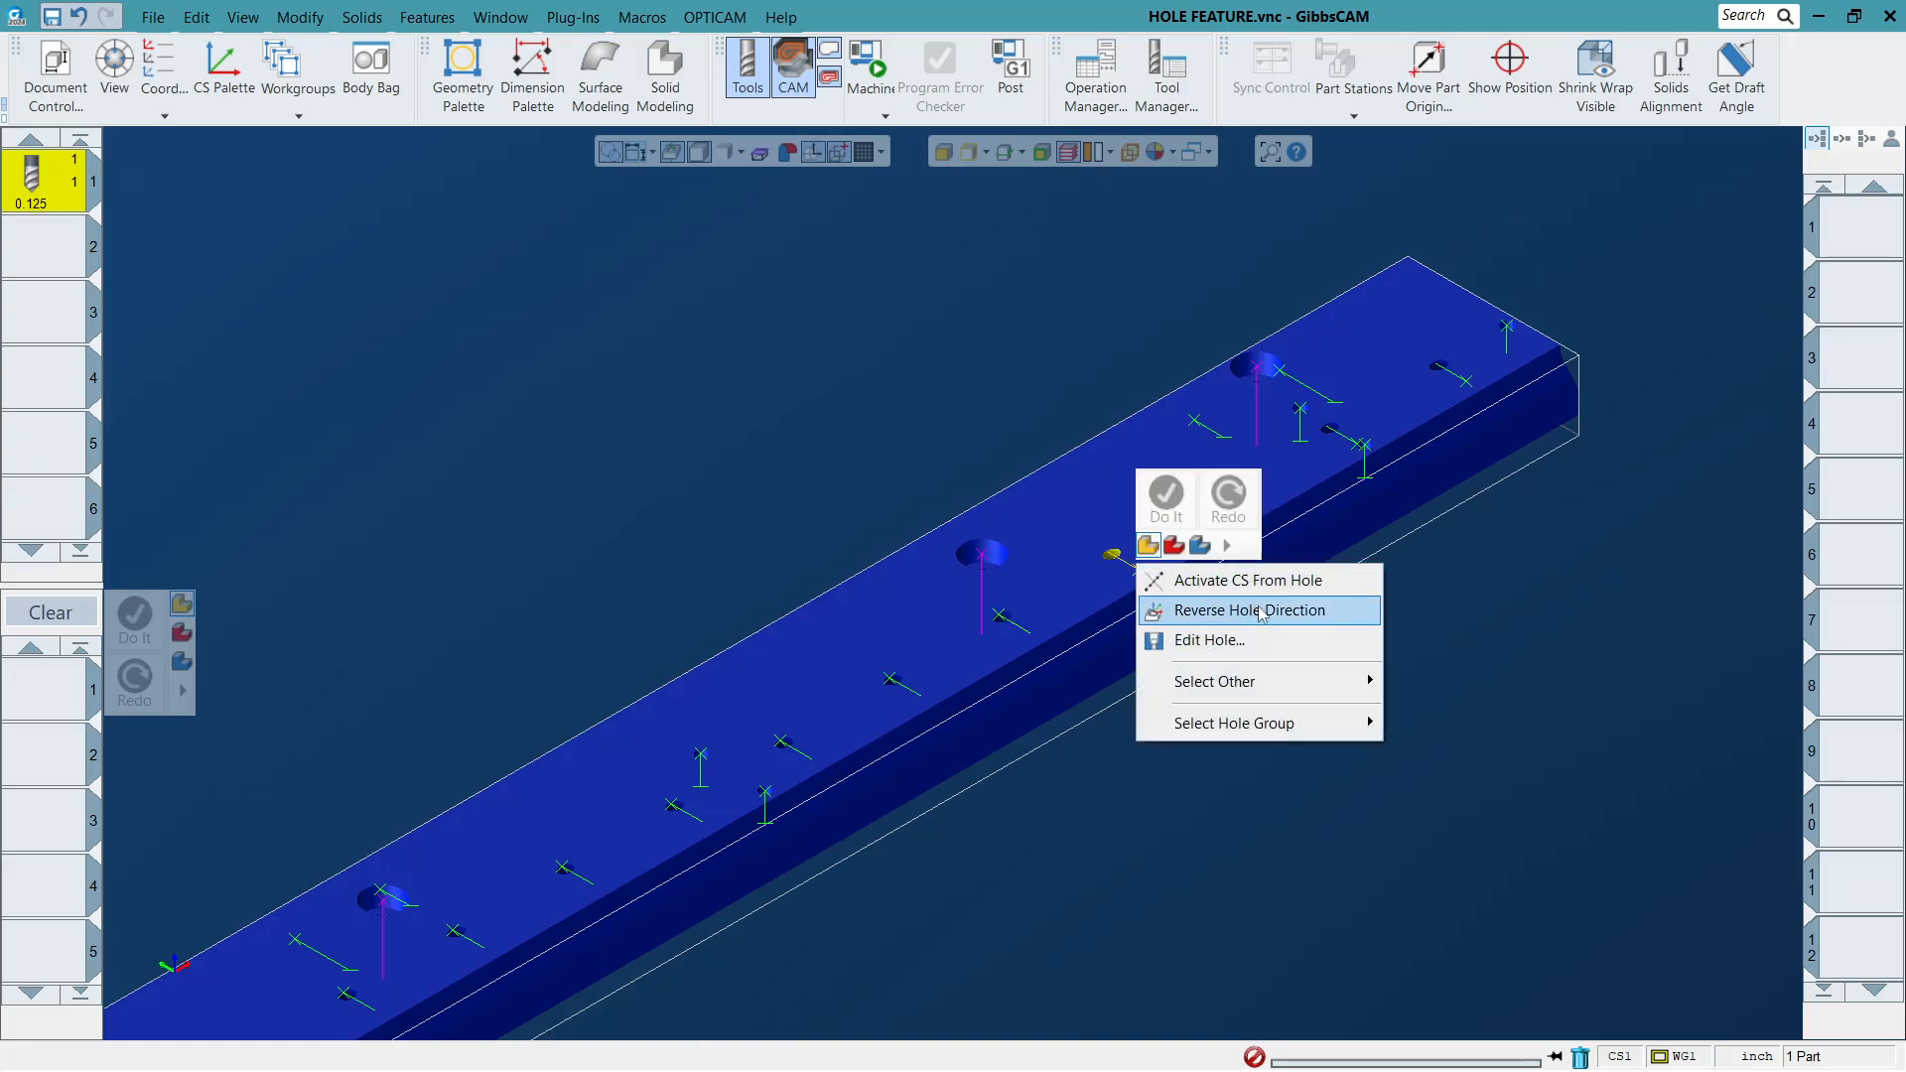
left_click(1260, 611)
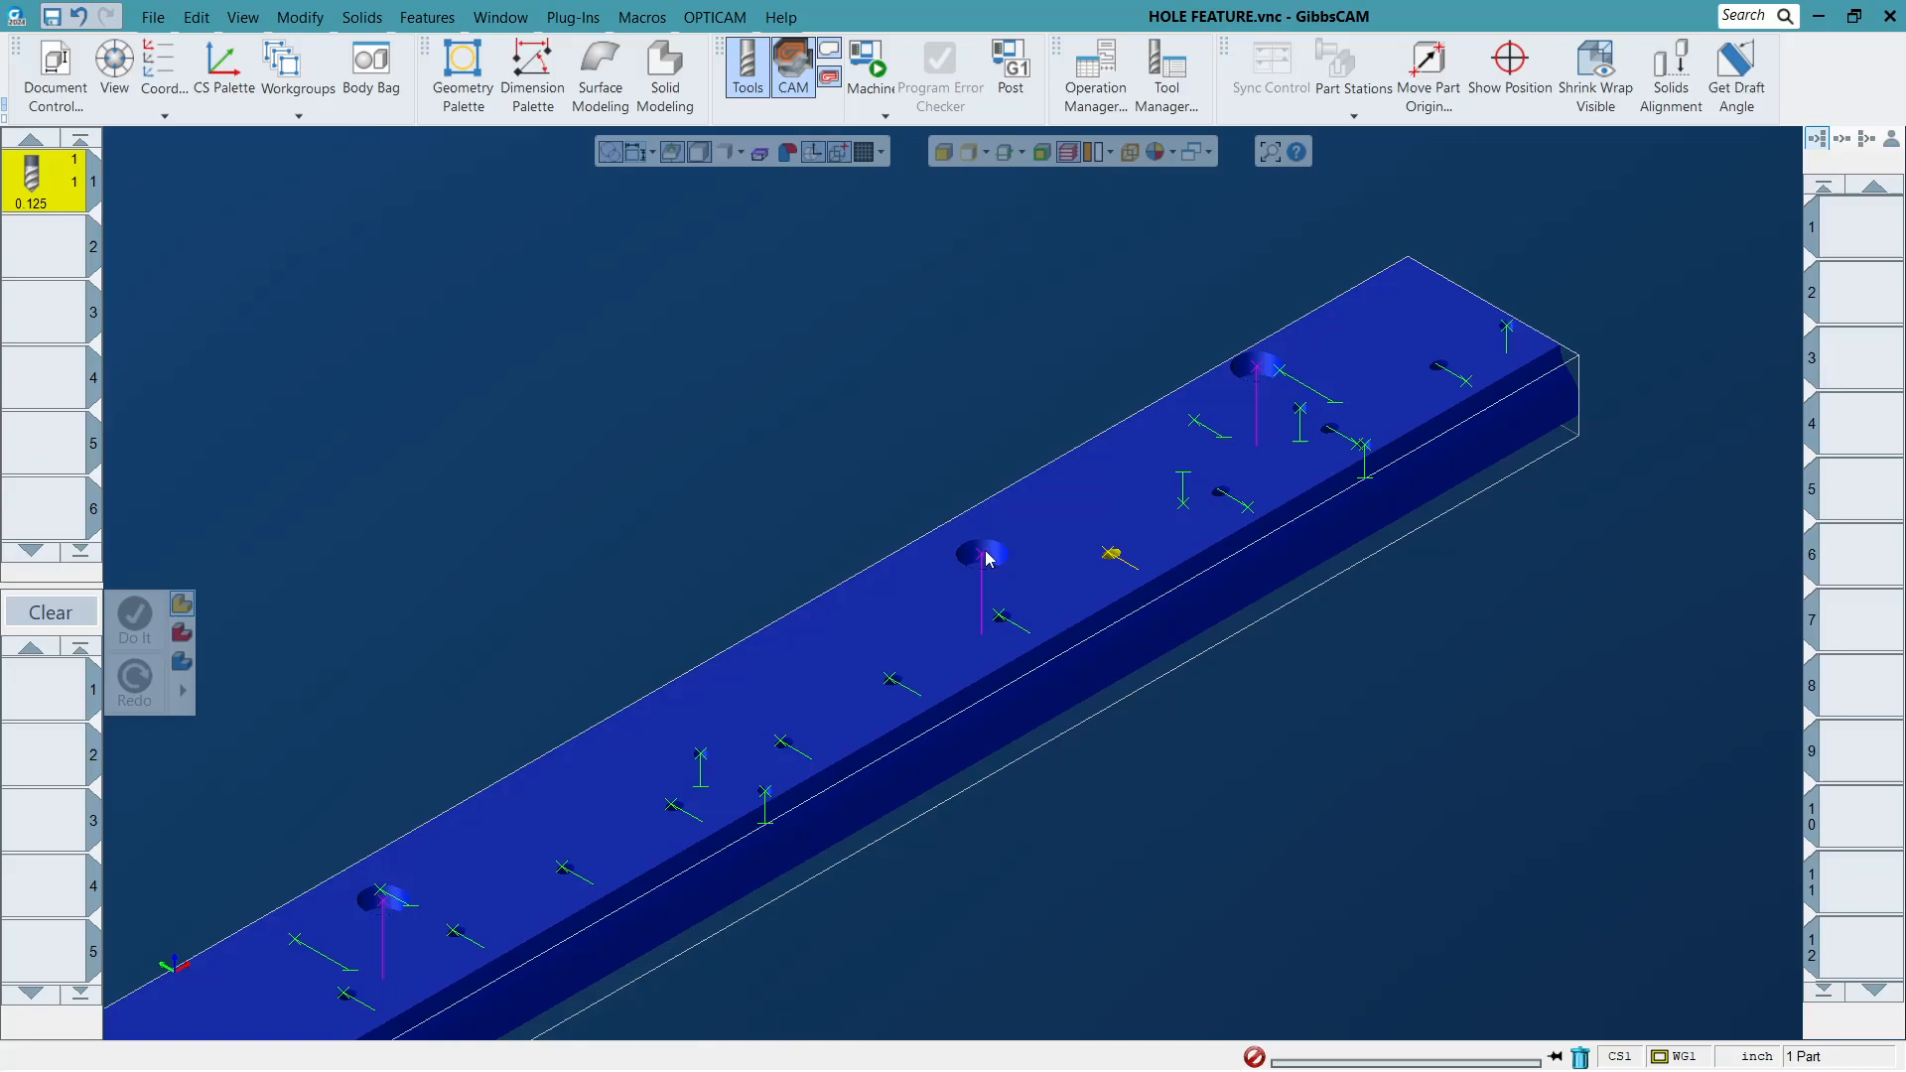
left_click(991, 593)
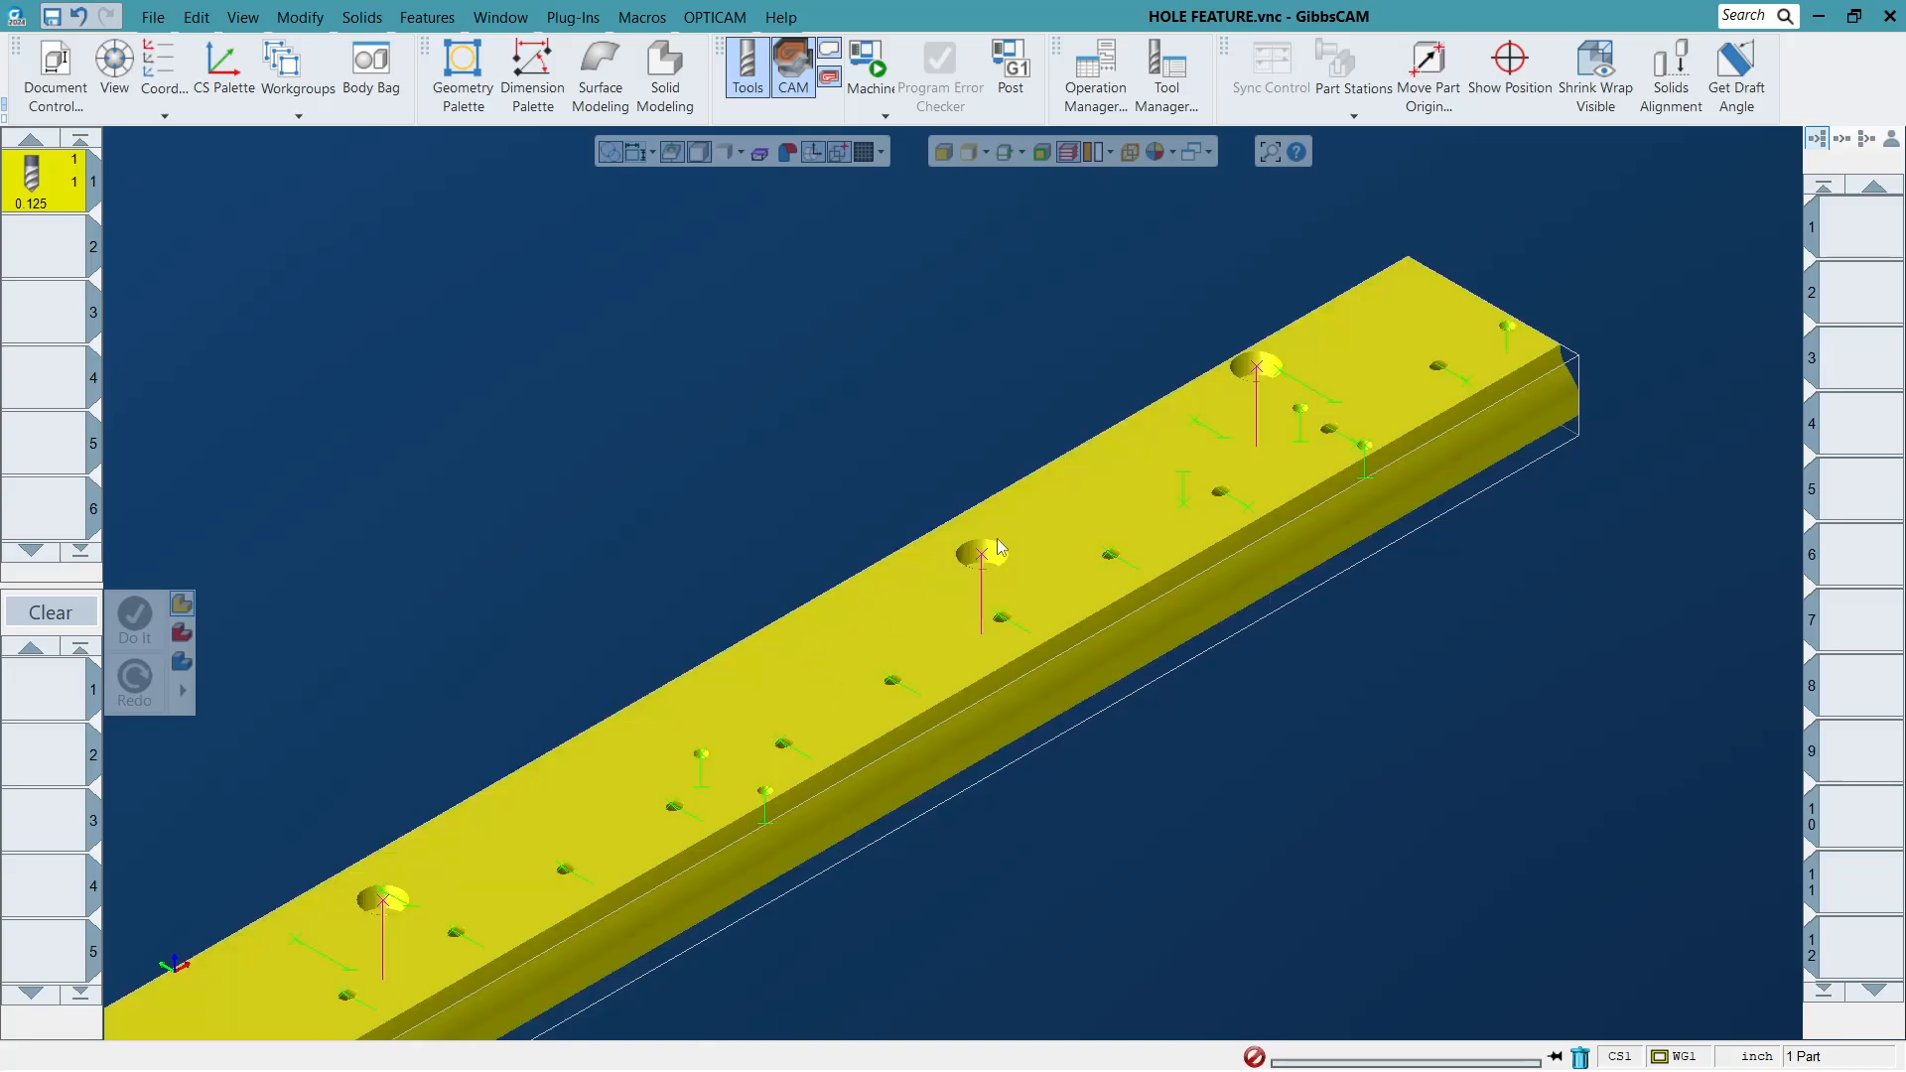
left_click(1102, 497)
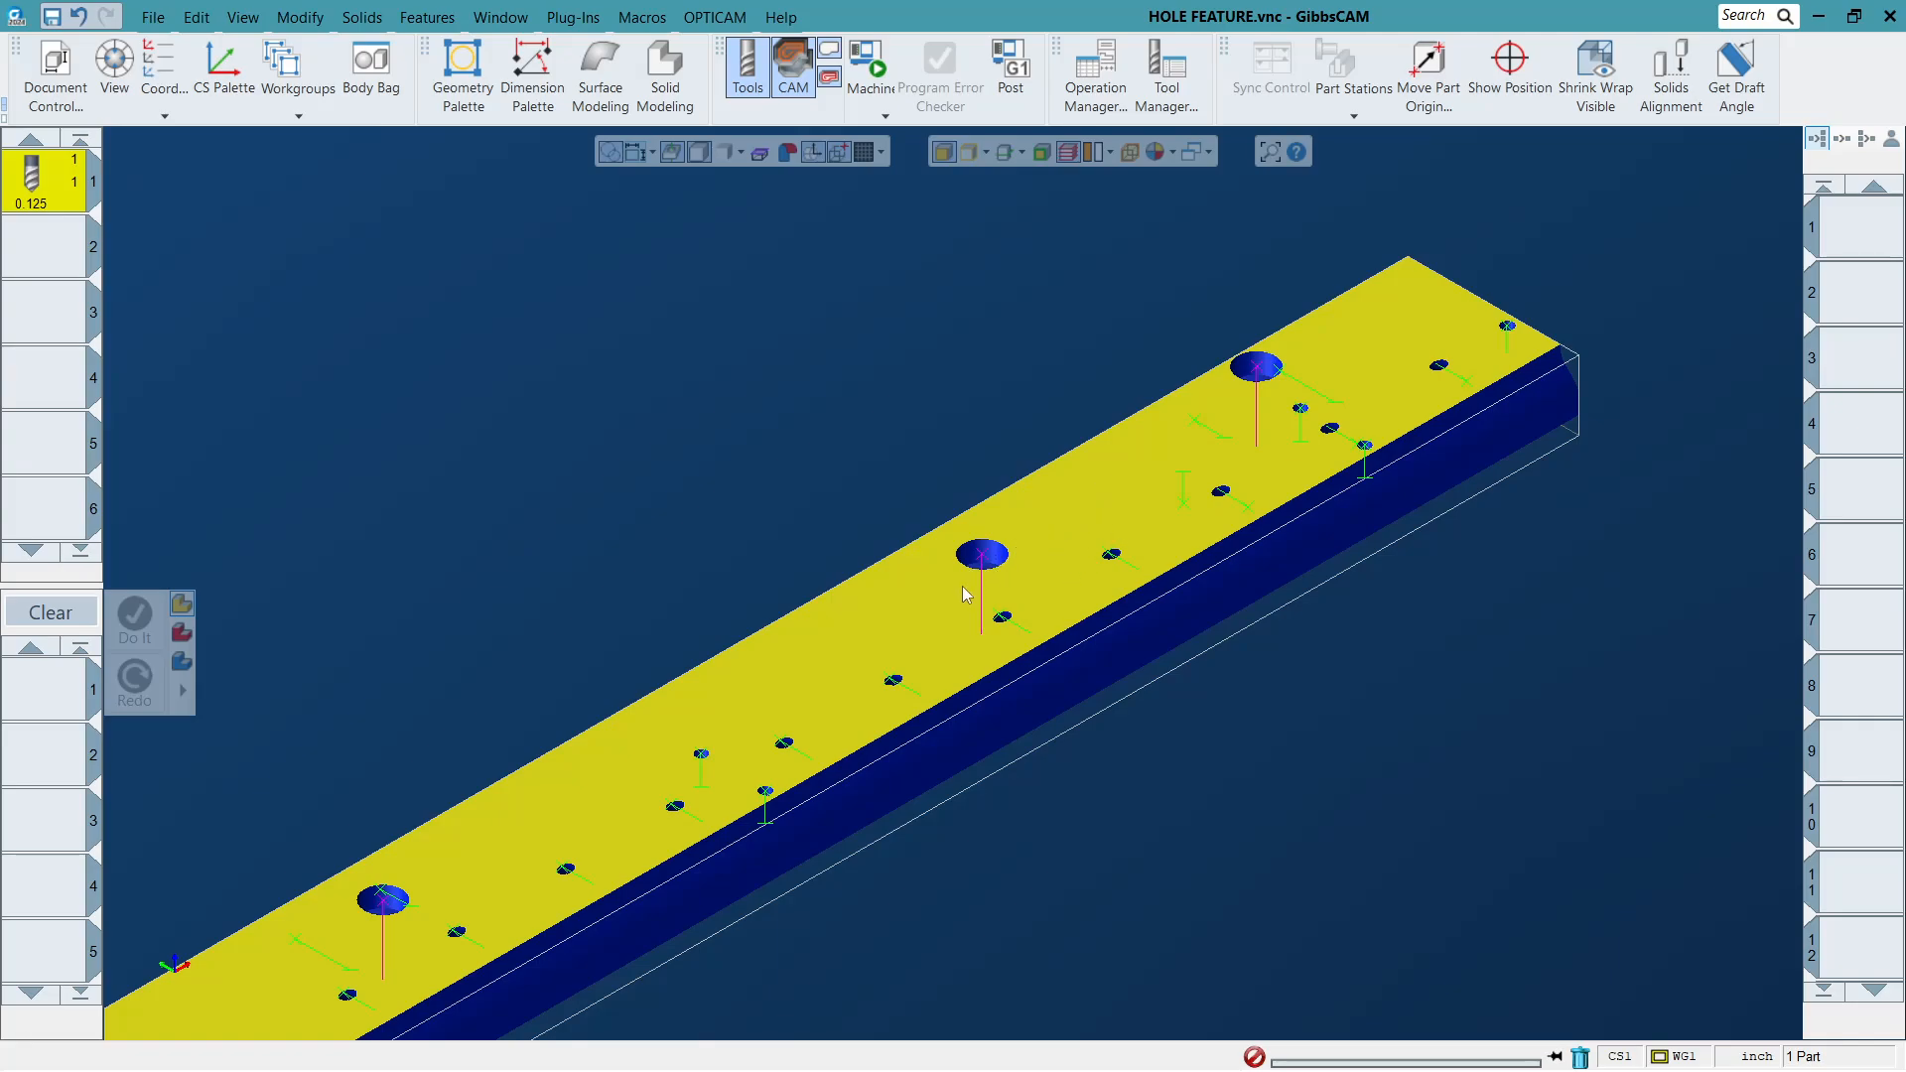
left_click(1271, 626)
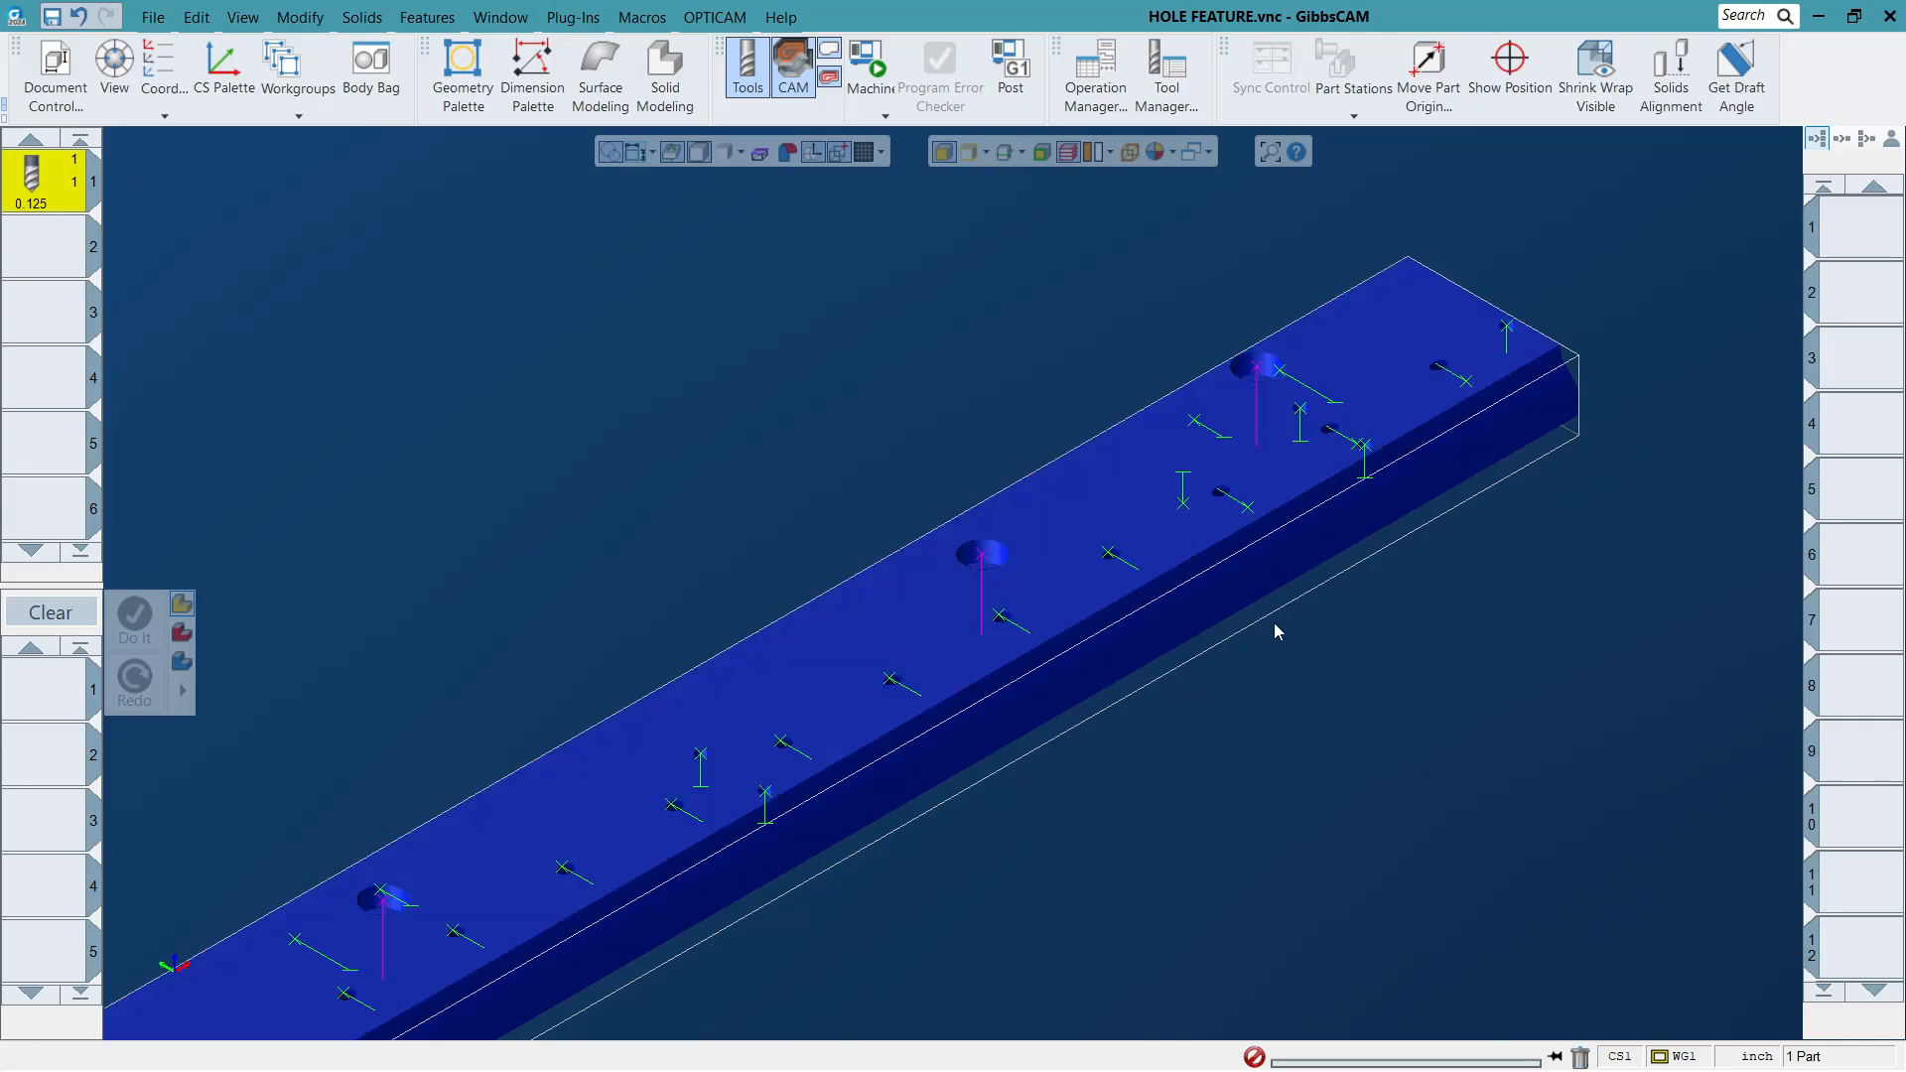
Reverse the hole direction of the last three angled through holes at the rail's far end.
right_click(1238, 501)
left_click(1347, 547)
right_click(1340, 443)
left_click(1409, 479)
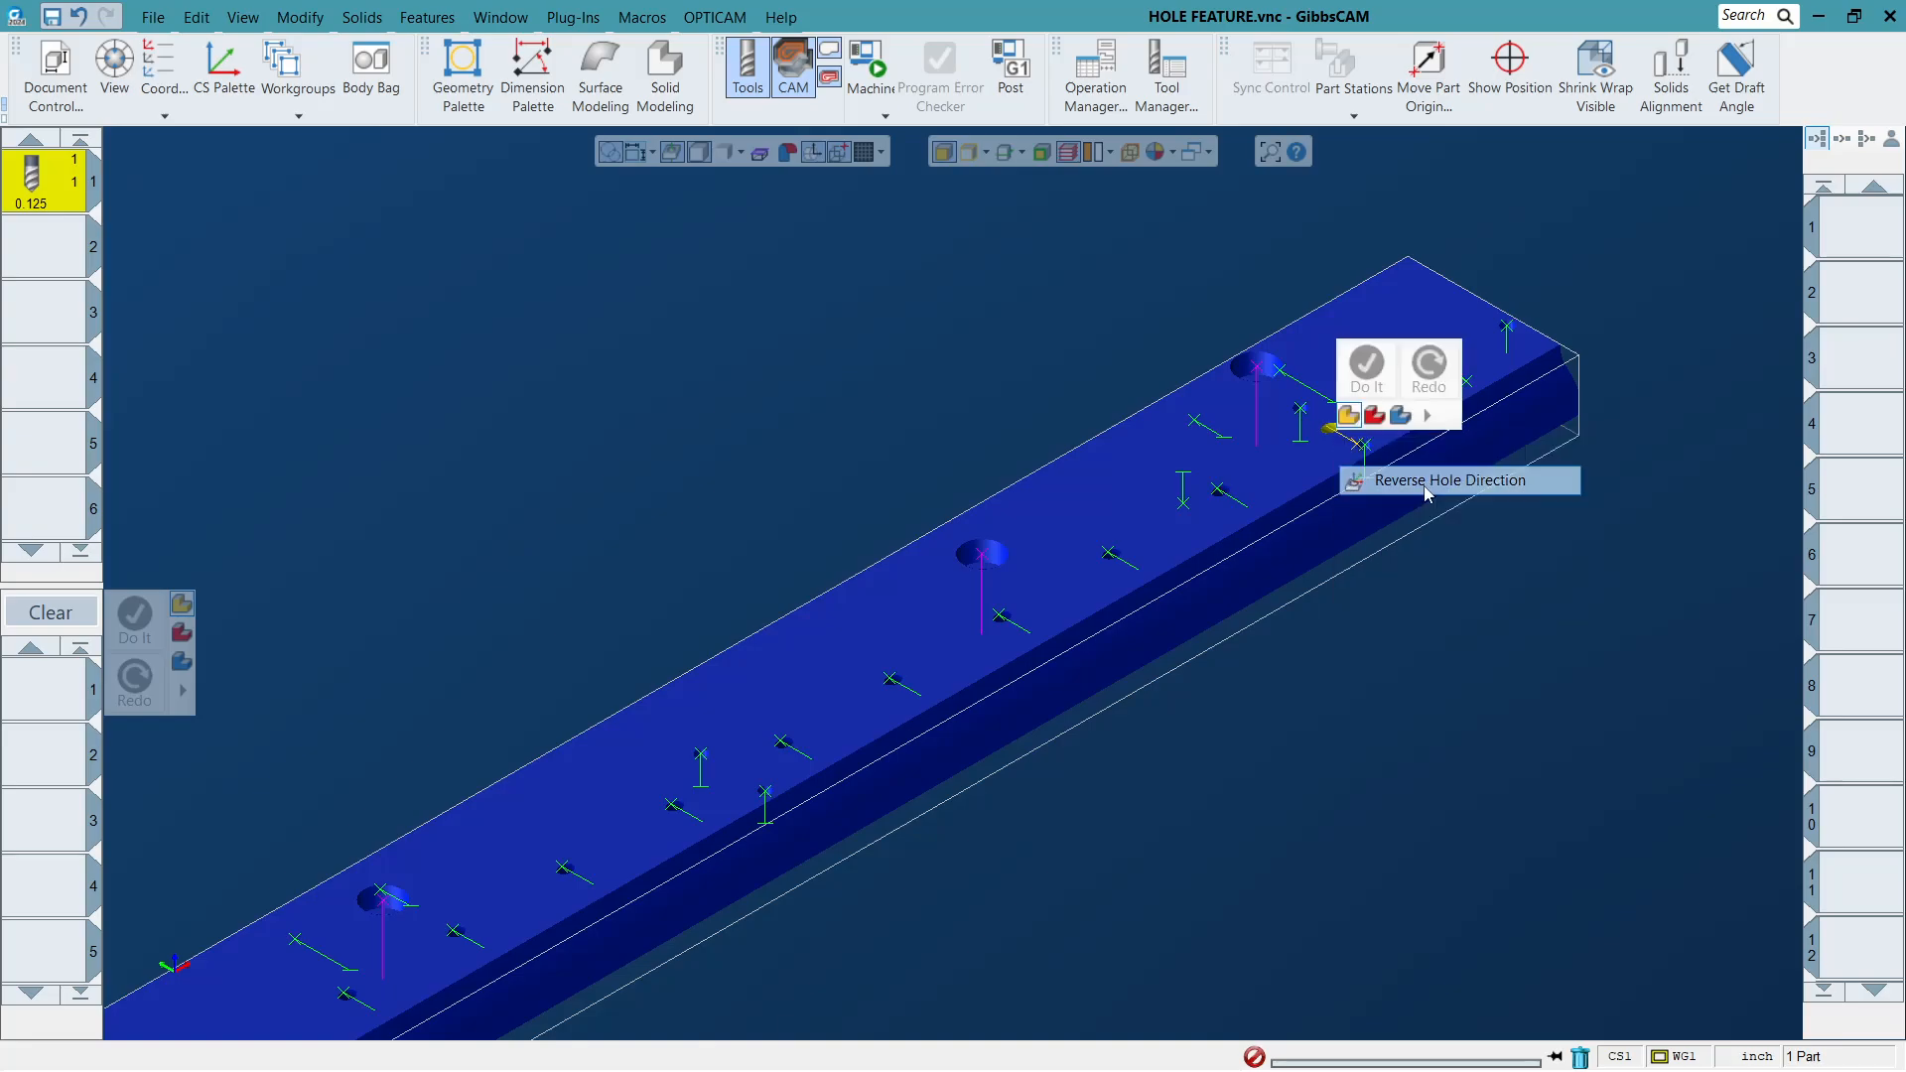
right_click(1463, 380)
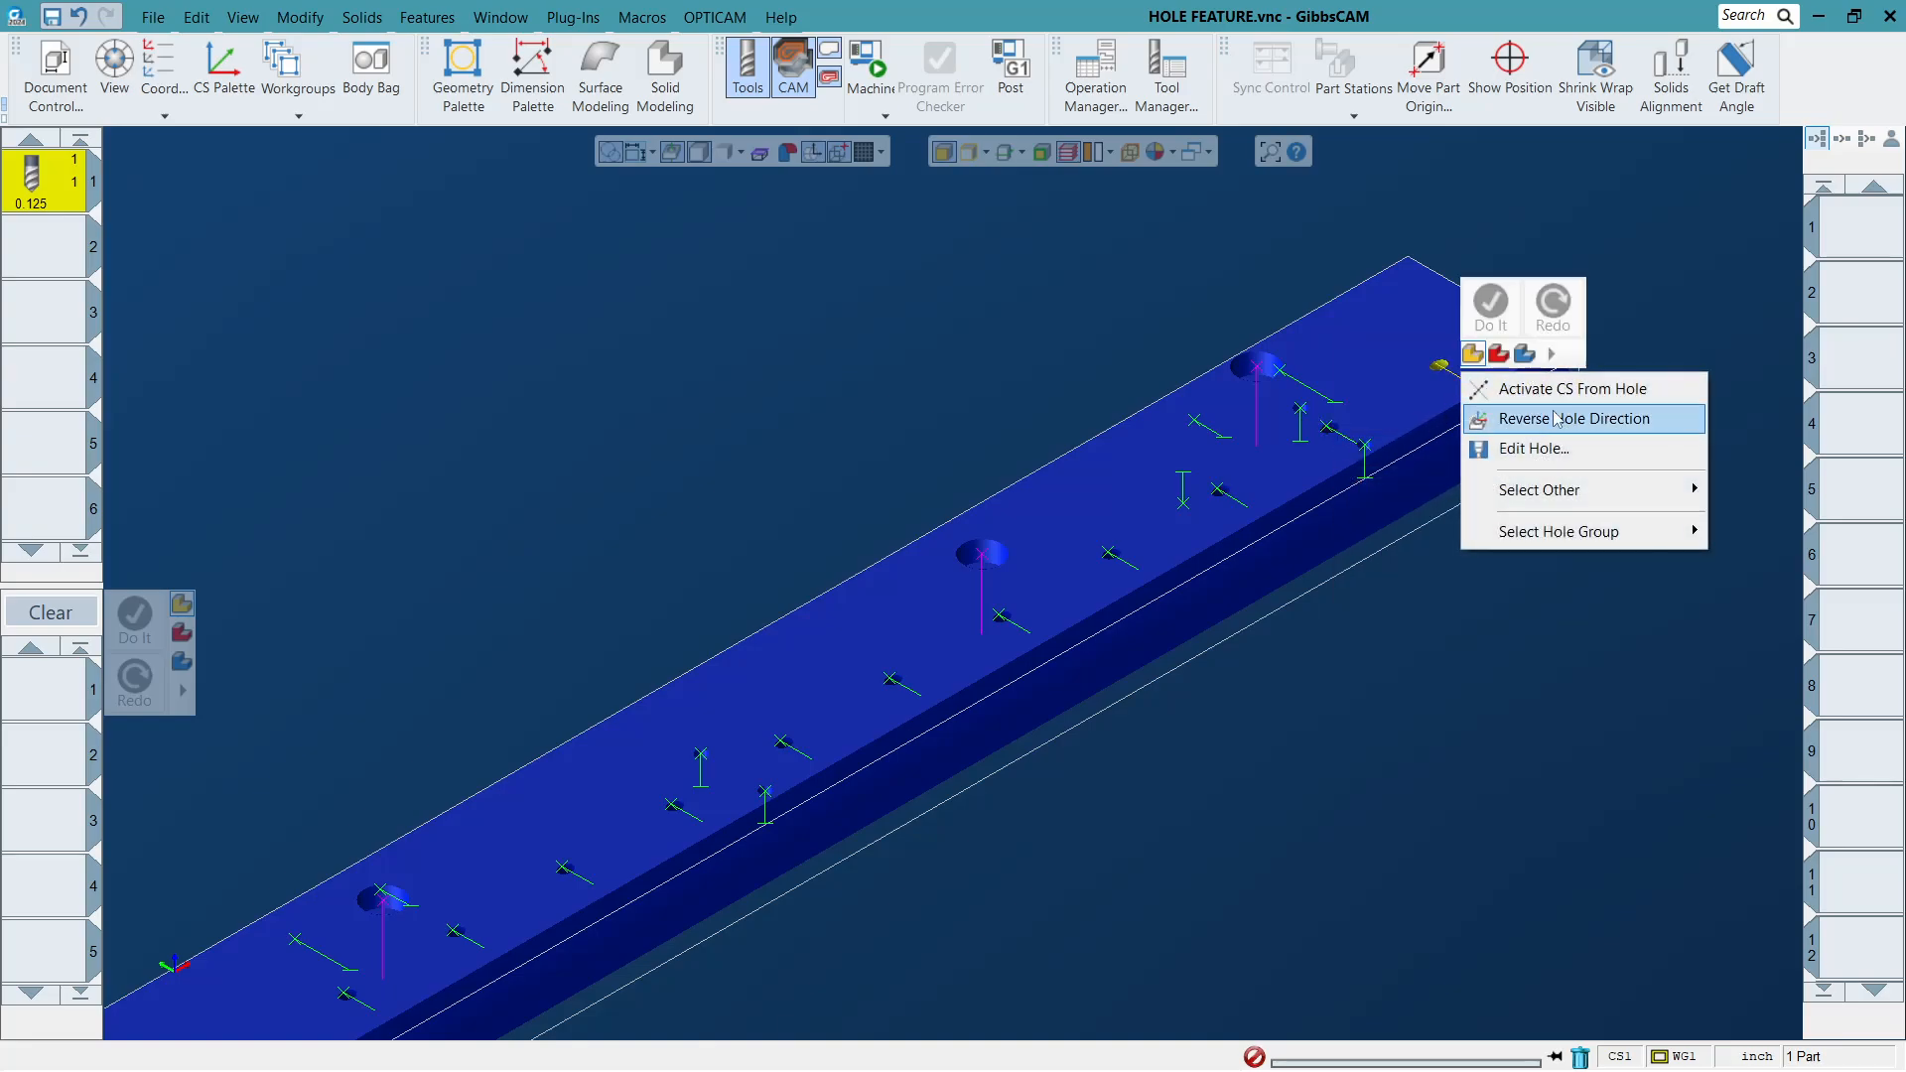
left_click(1583, 422)
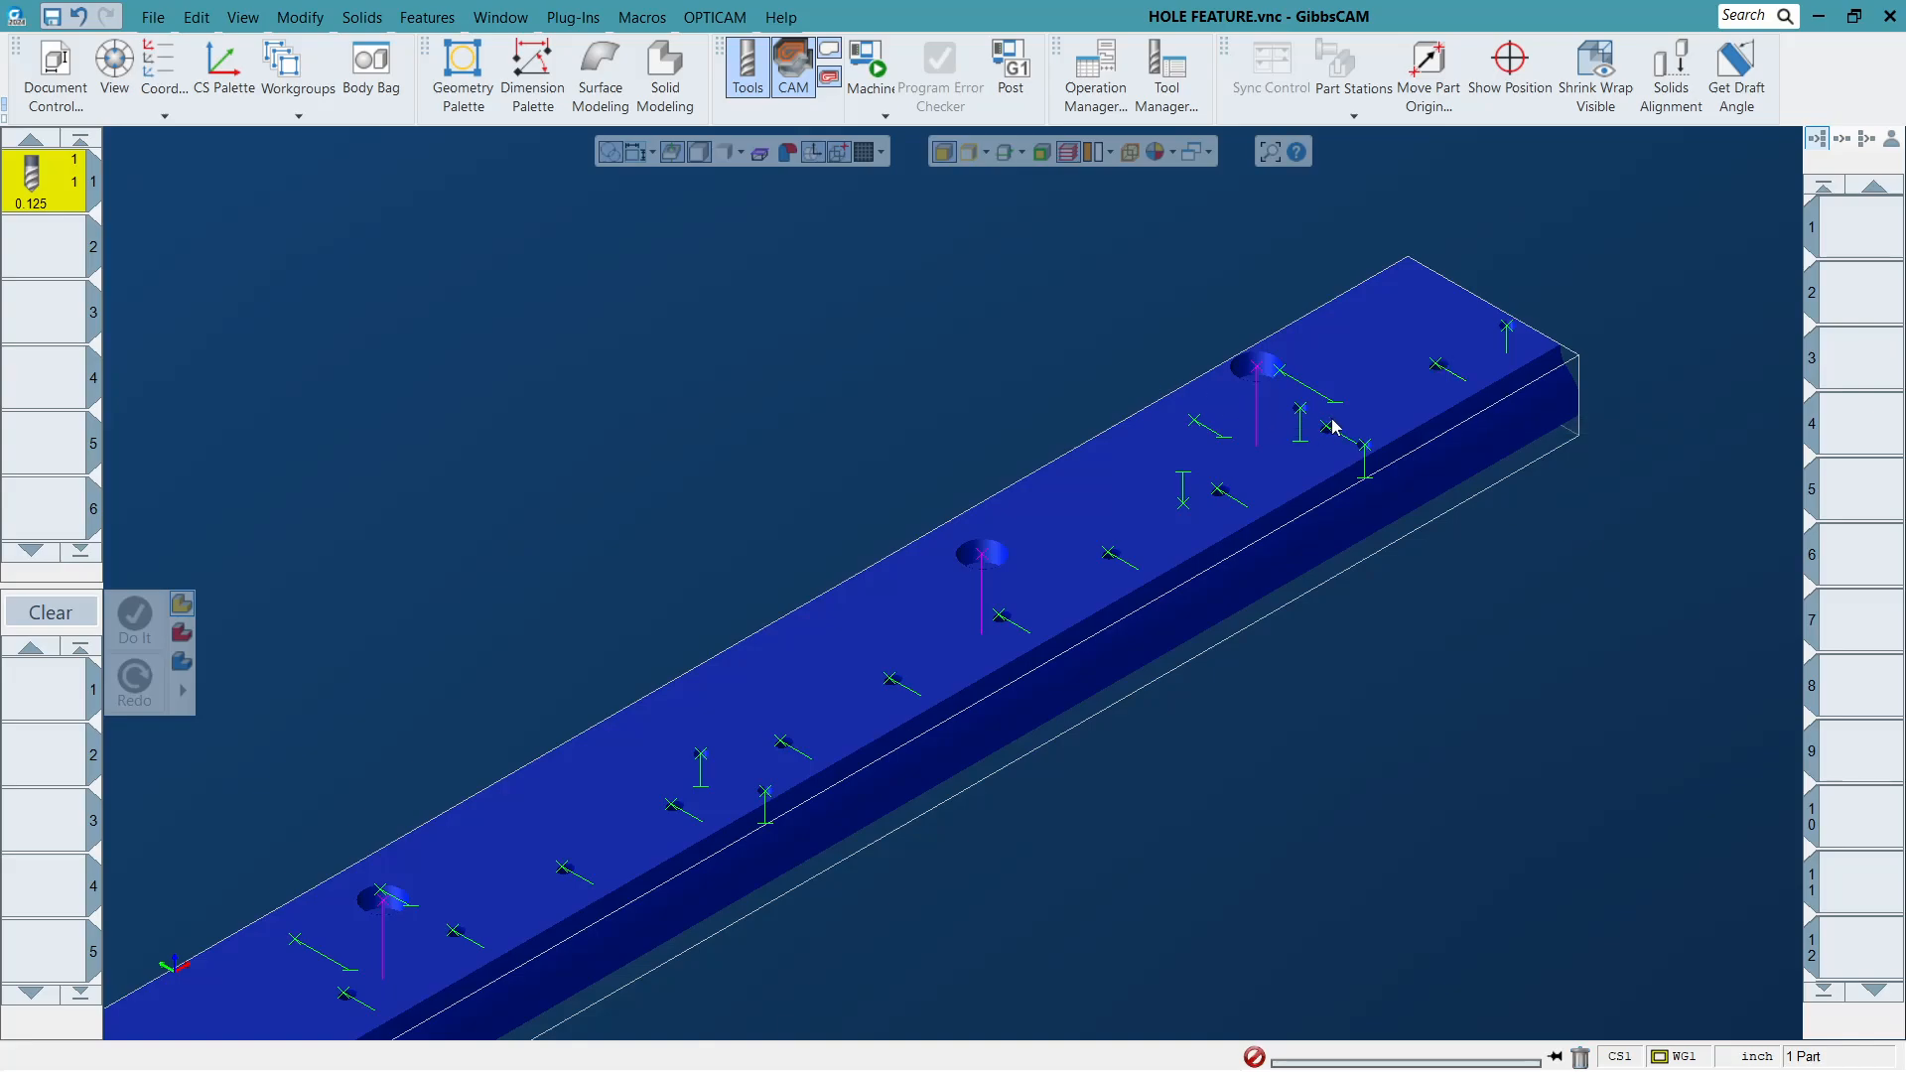
Create a Holes process using the 0.125 drill.
scroll(1336, 425, "down", 3)
scroll(829, 802, "up", 2)
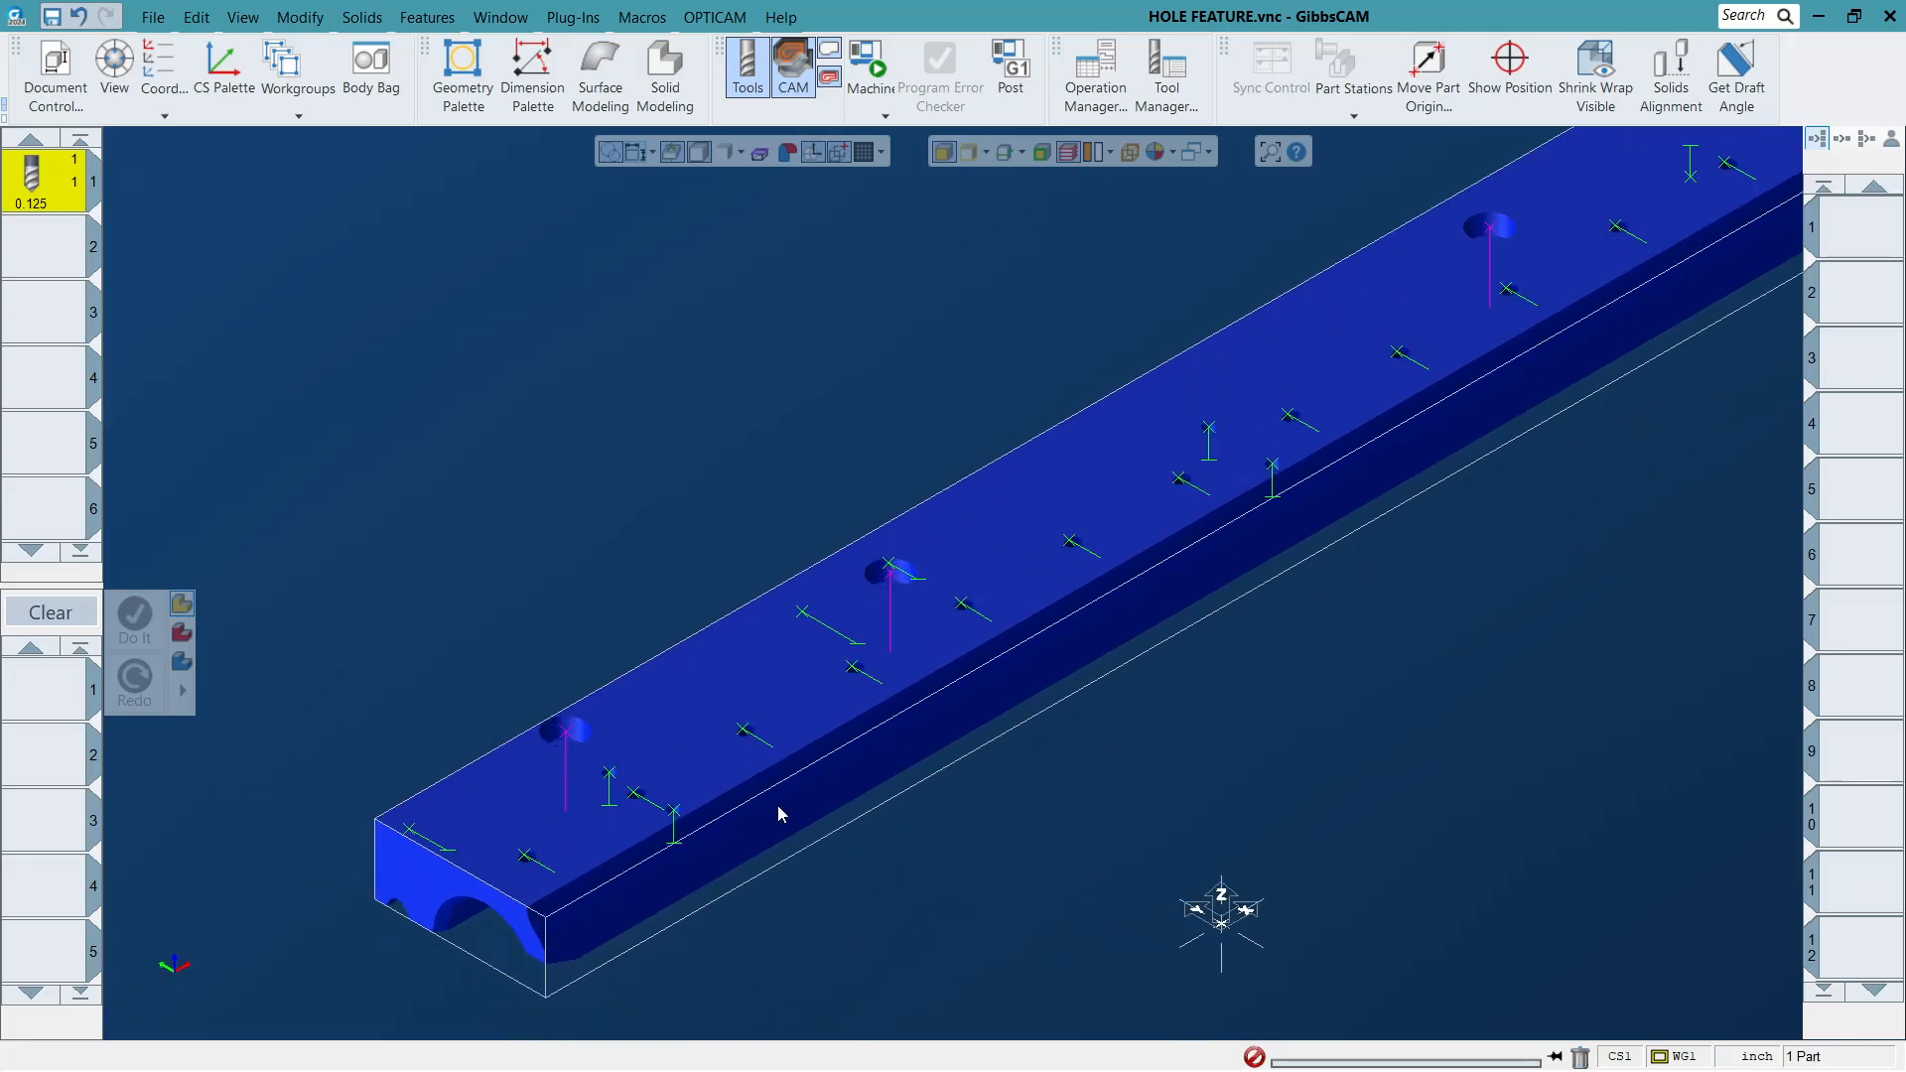
scroll(670, 811, "up", 2)
scroll(625, 842, "down", 4)
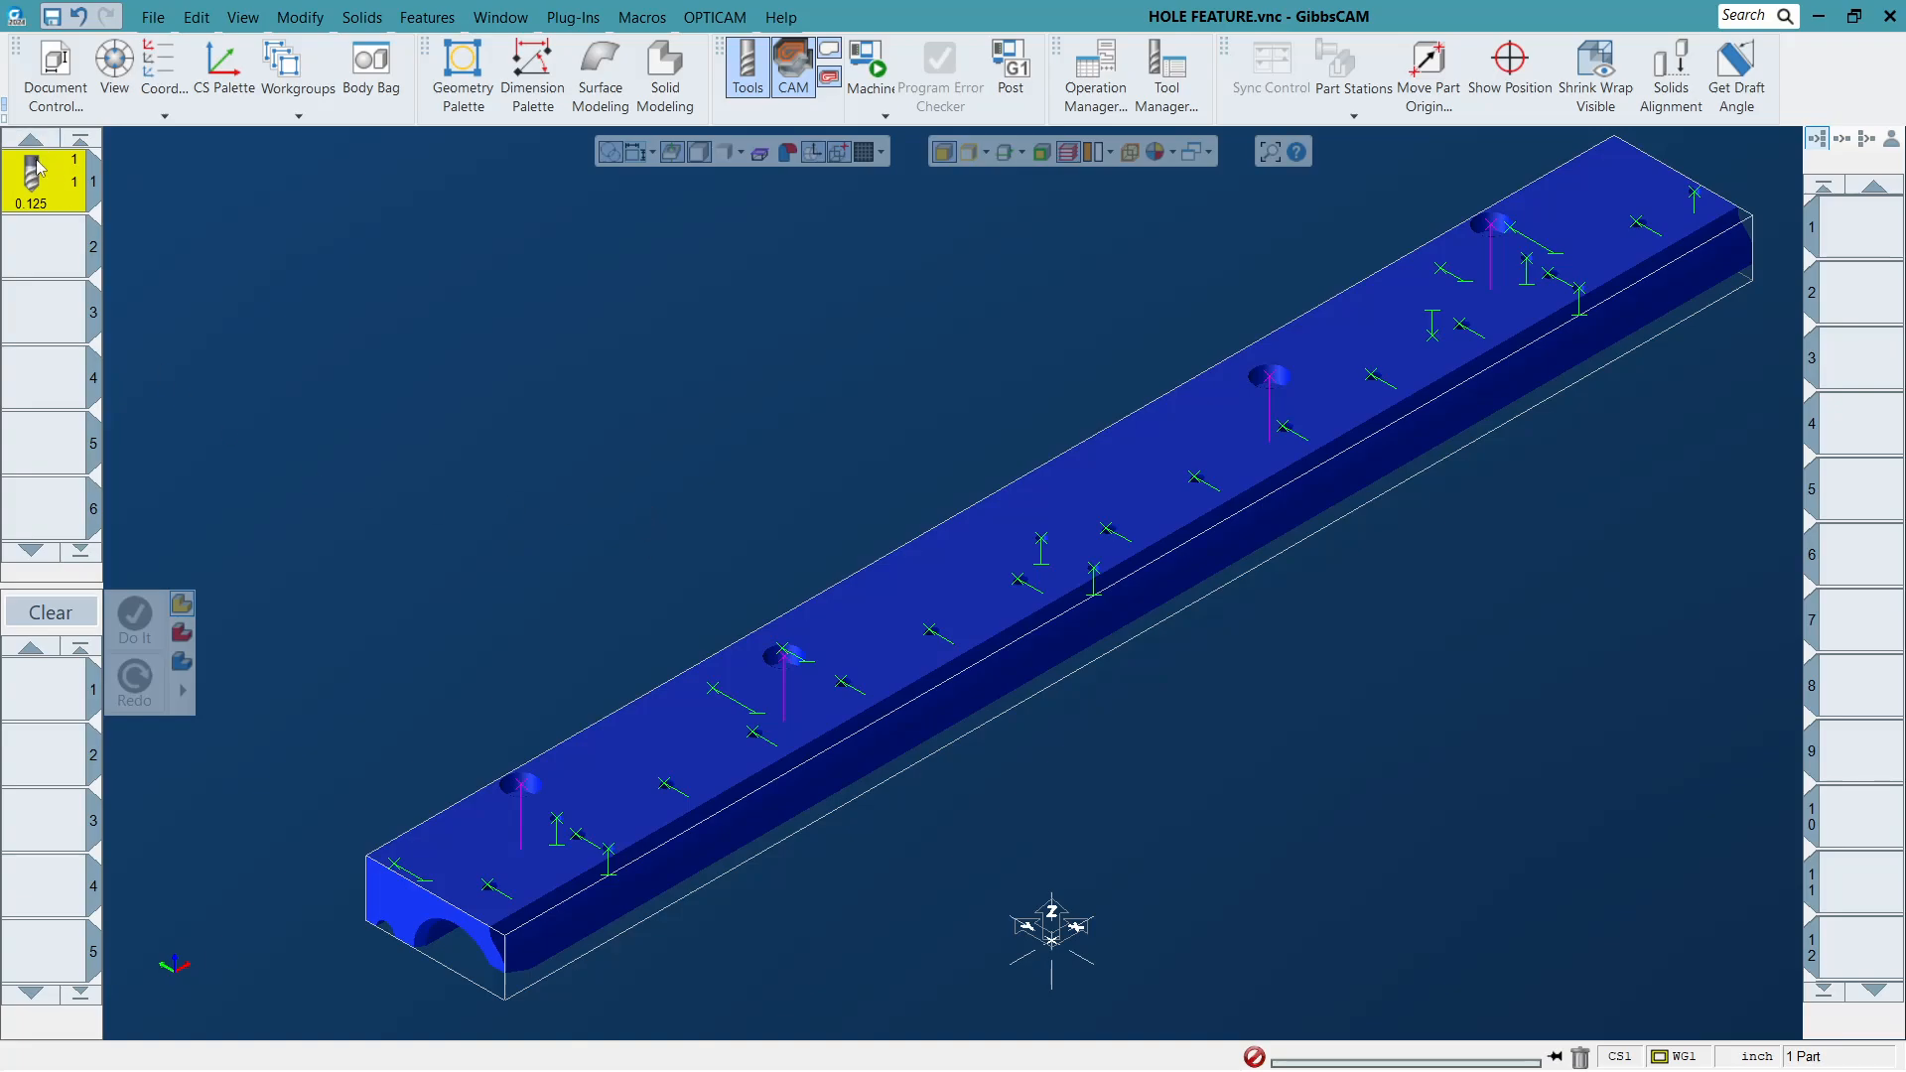
left_click_drag(35, 169, 45, 687)
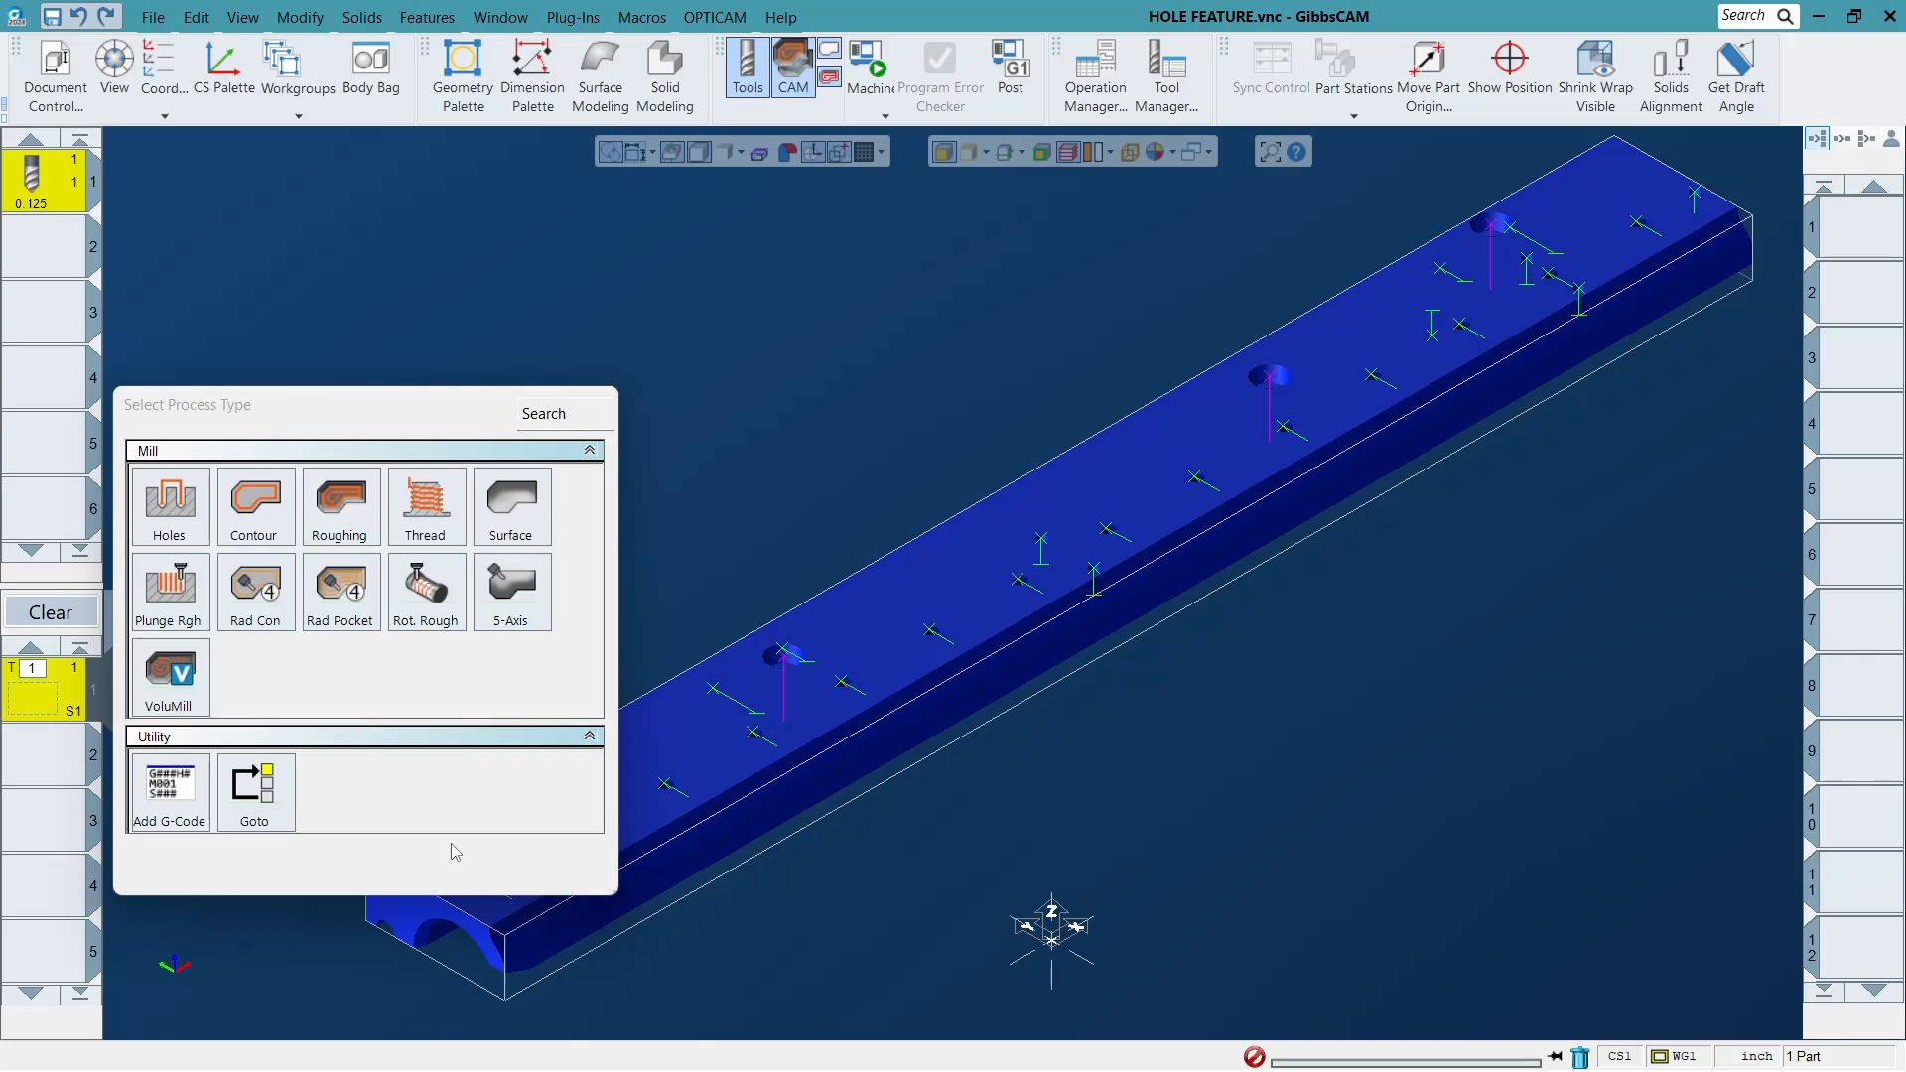
left_click(171, 503)
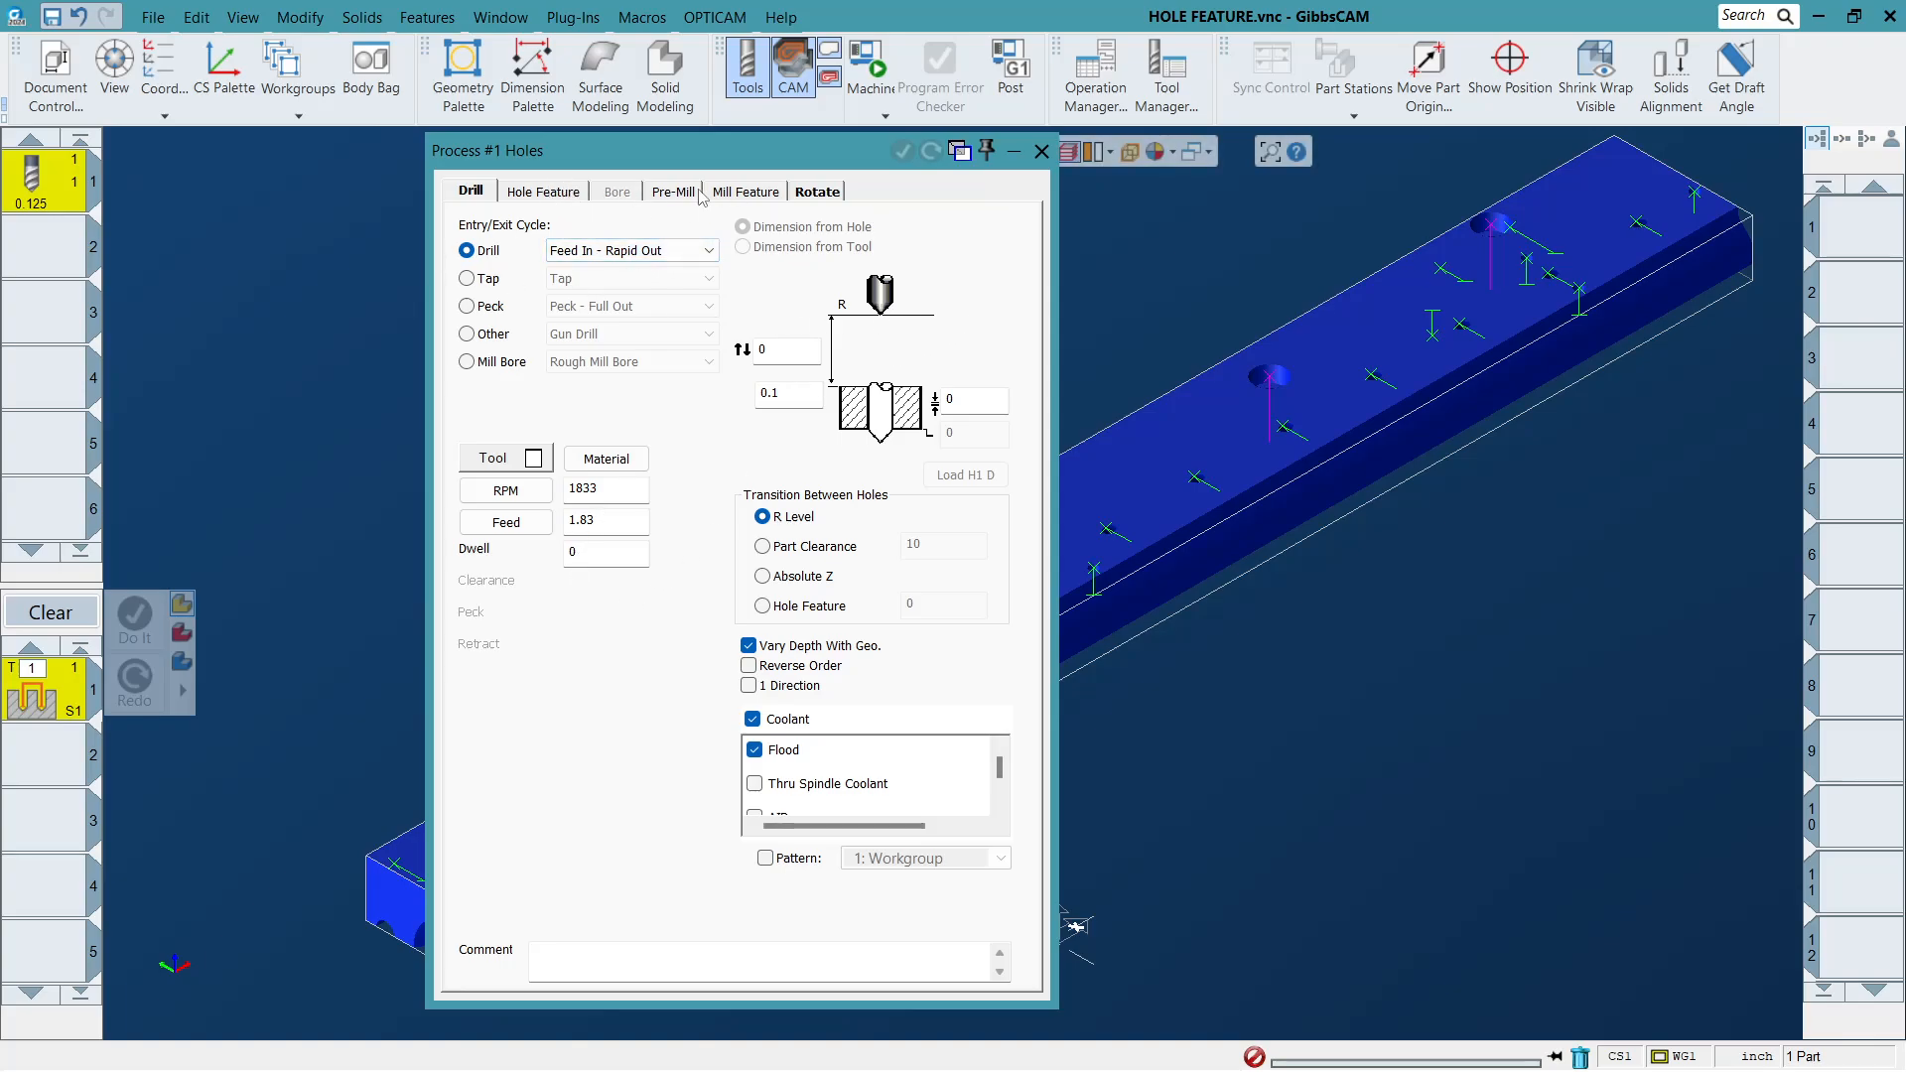
Display the coordinate system and workgroup lists, and open and close the Body Bag.
left_click(169, 61)
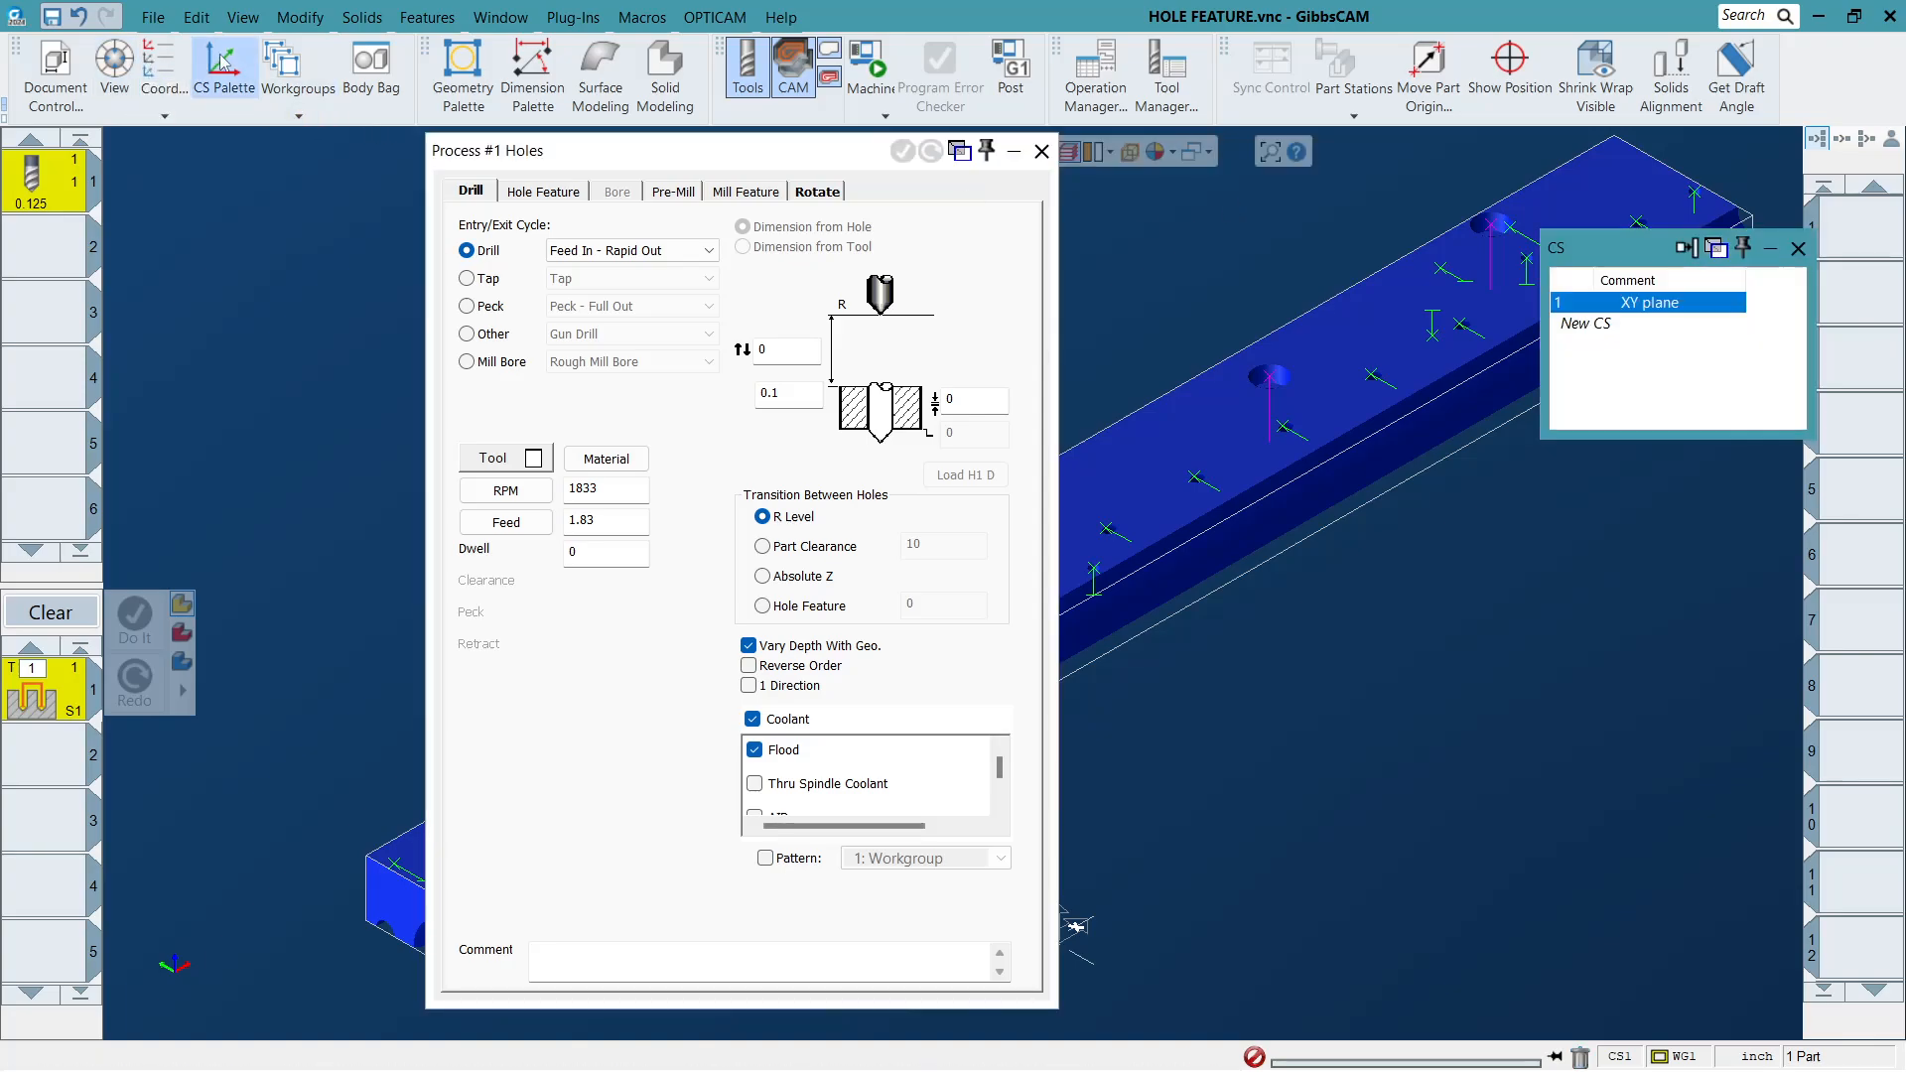
left_click(223, 62)
left_click(285, 58)
left_click(377, 55)
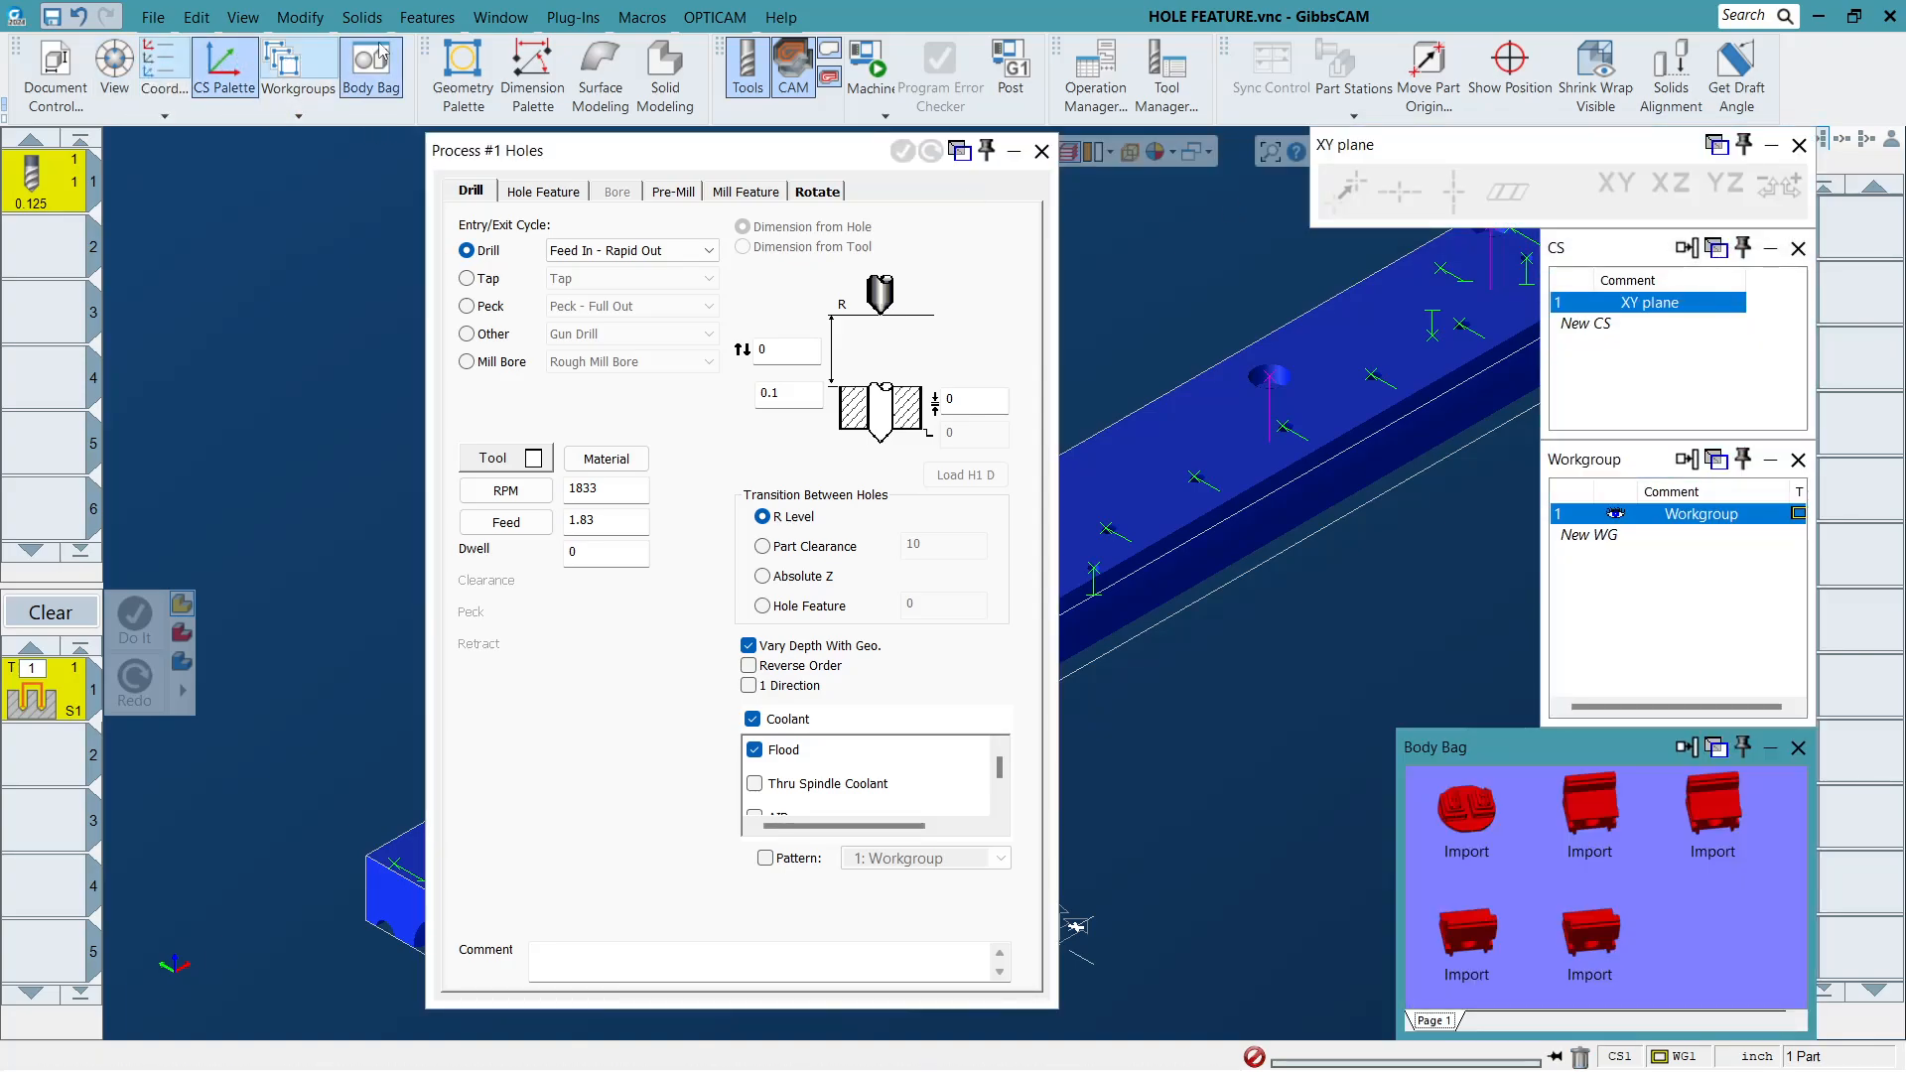
left_click(375, 58)
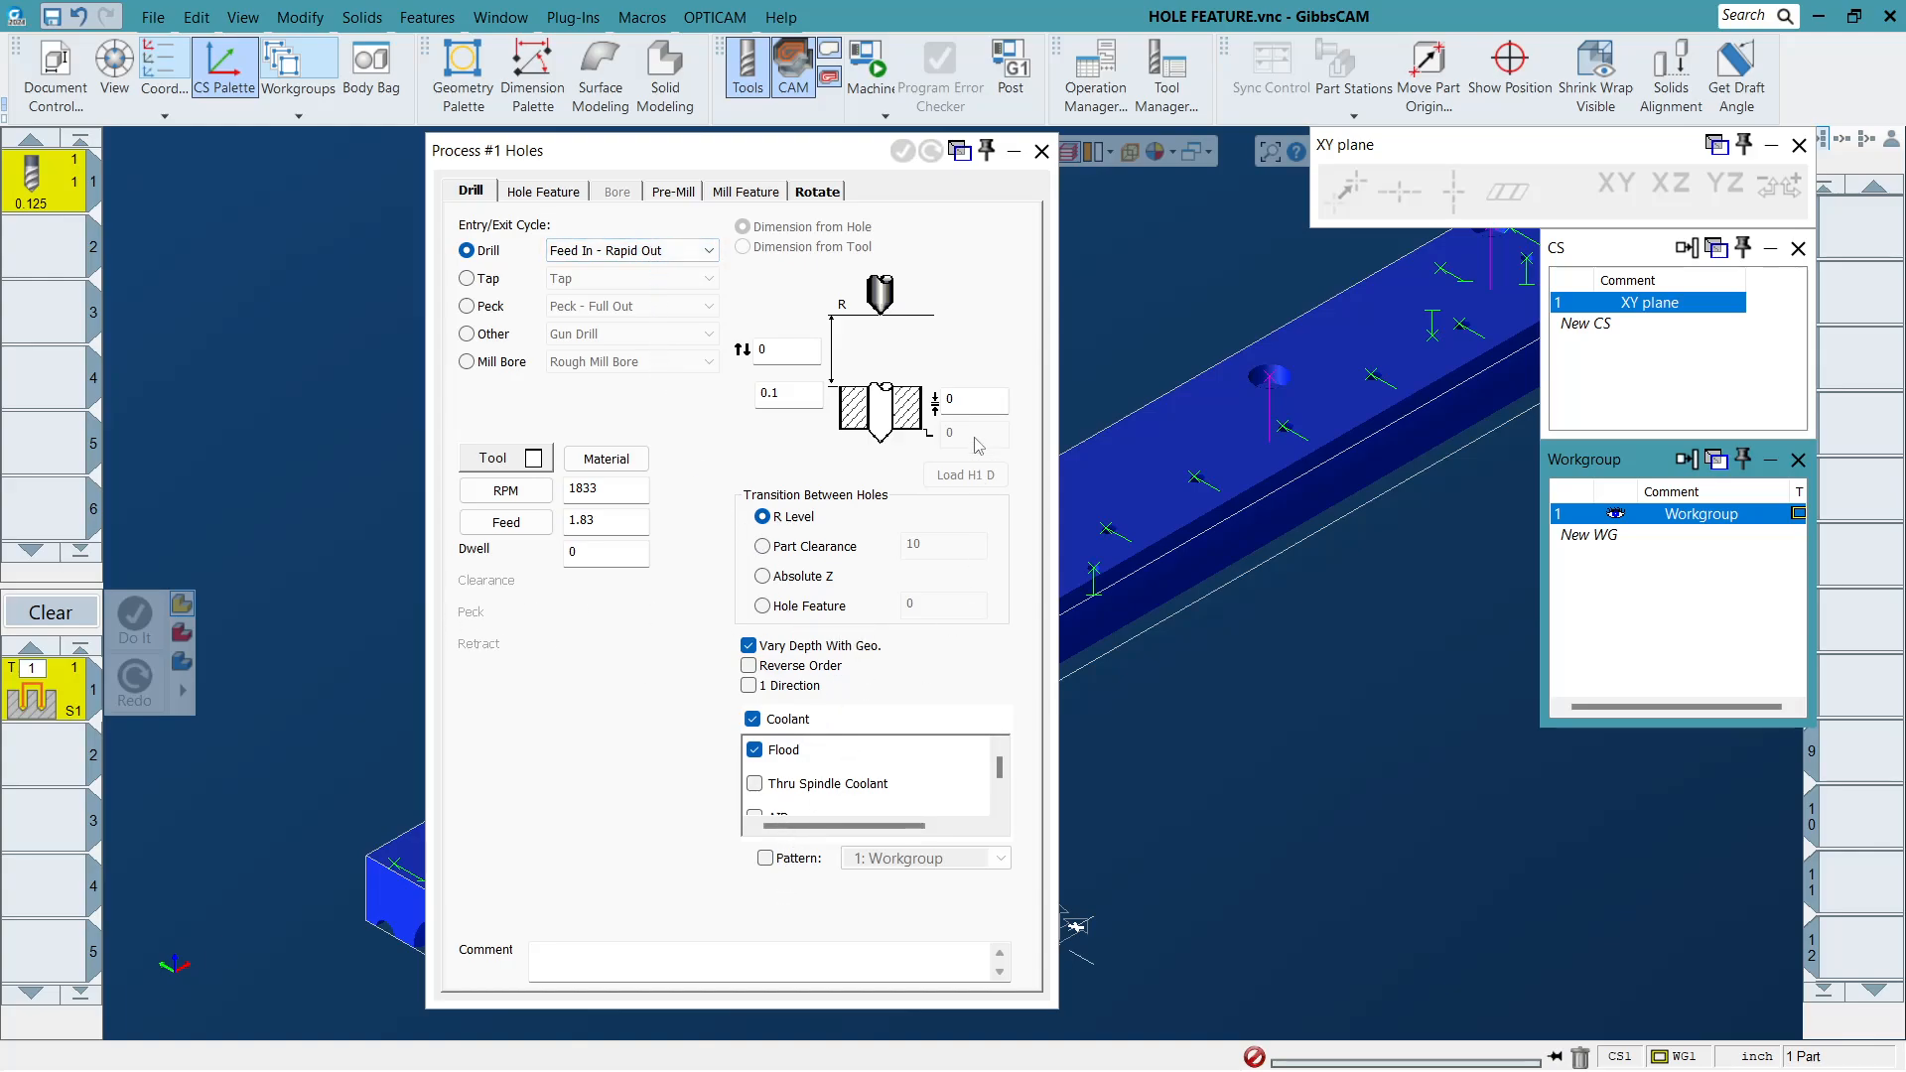
Review the process's rotation settings and set its hole feature R Level to From Hole Feature.
left_click(818, 190)
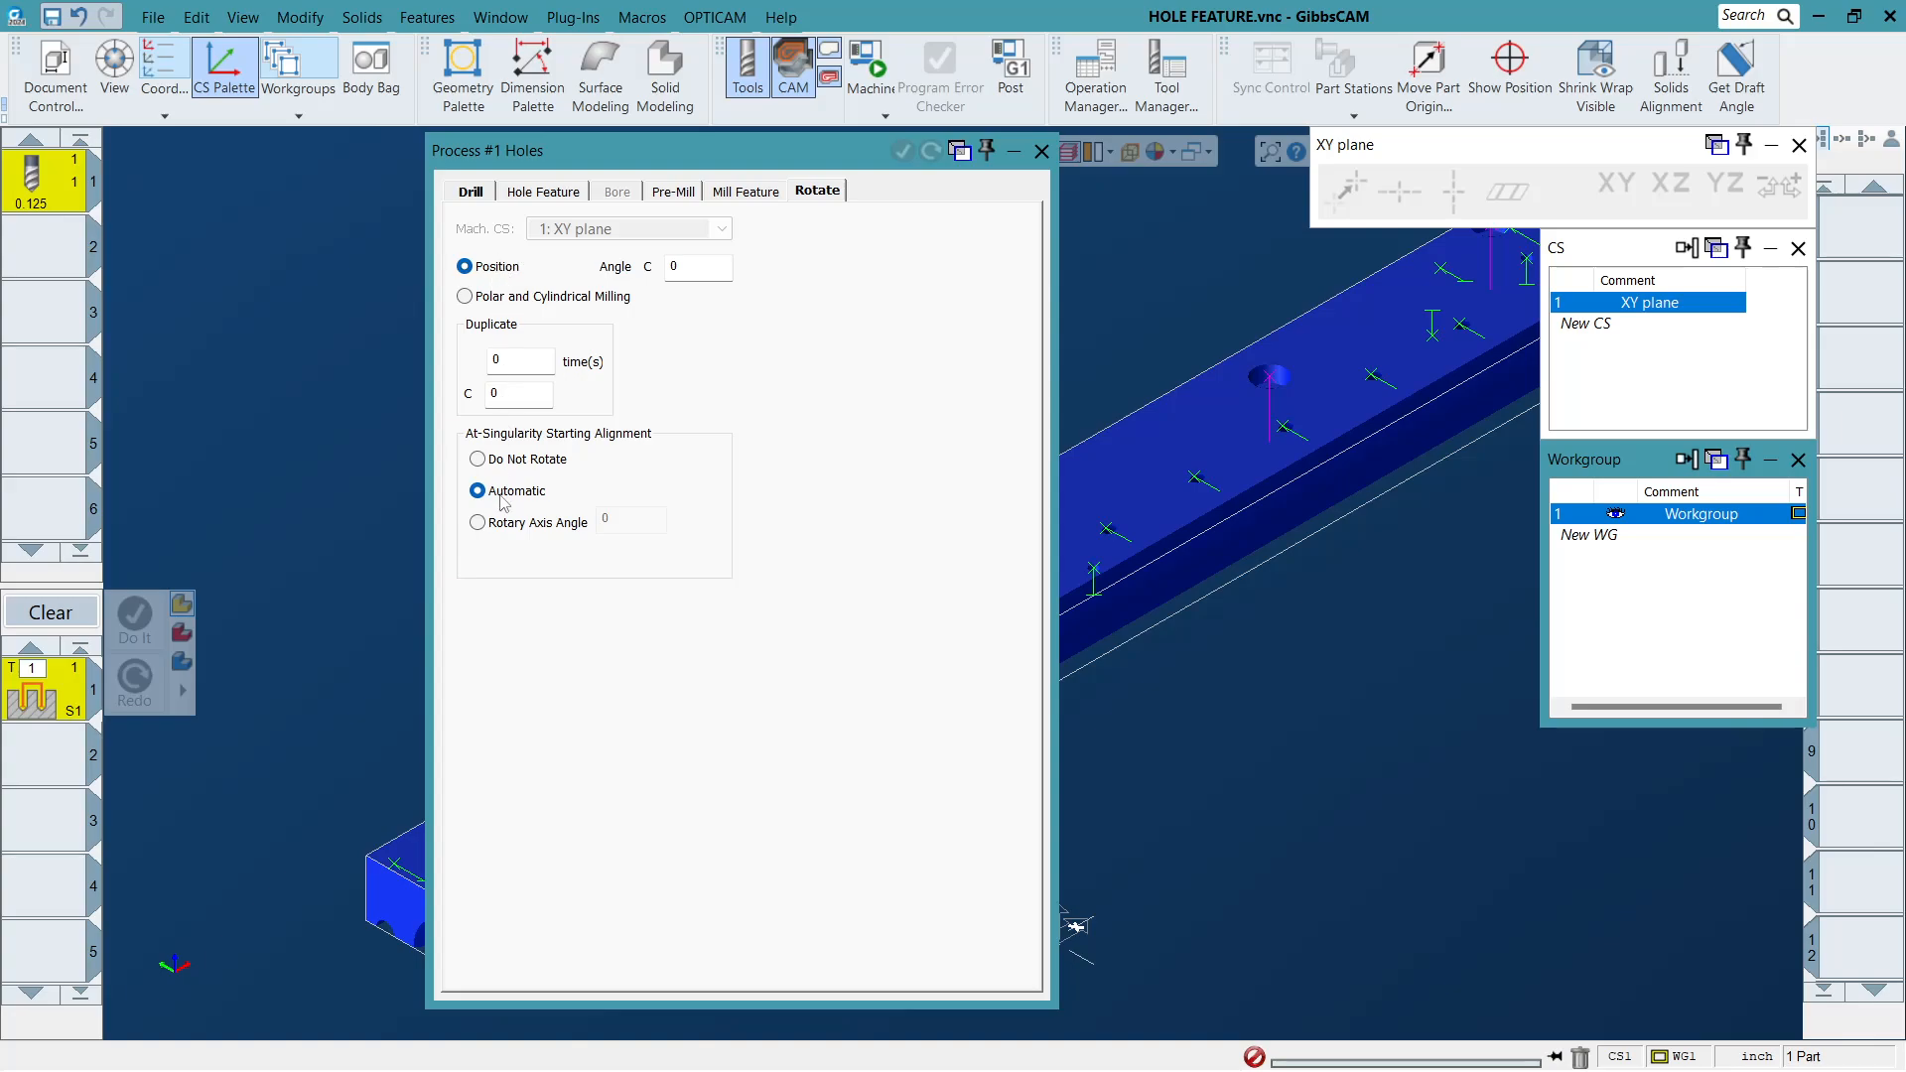
left_click(512, 192)
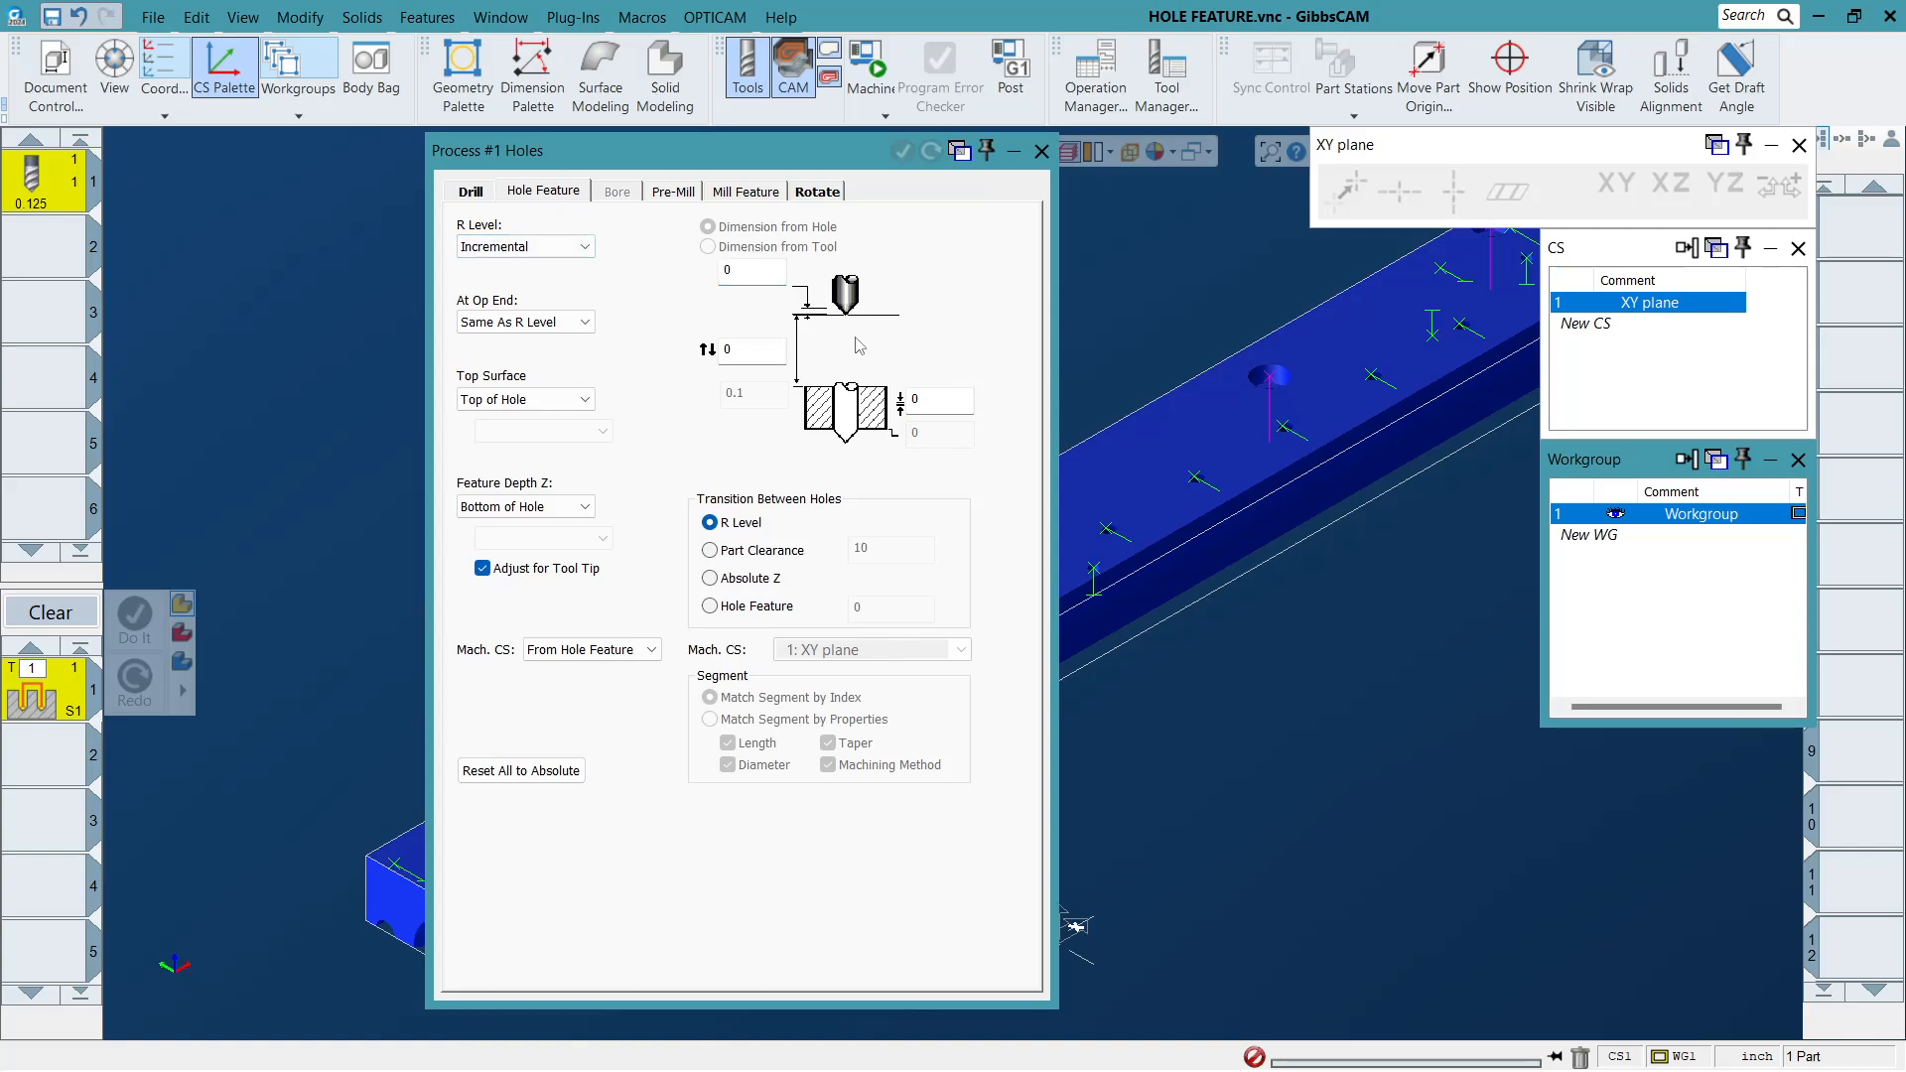
left_click(513, 247)
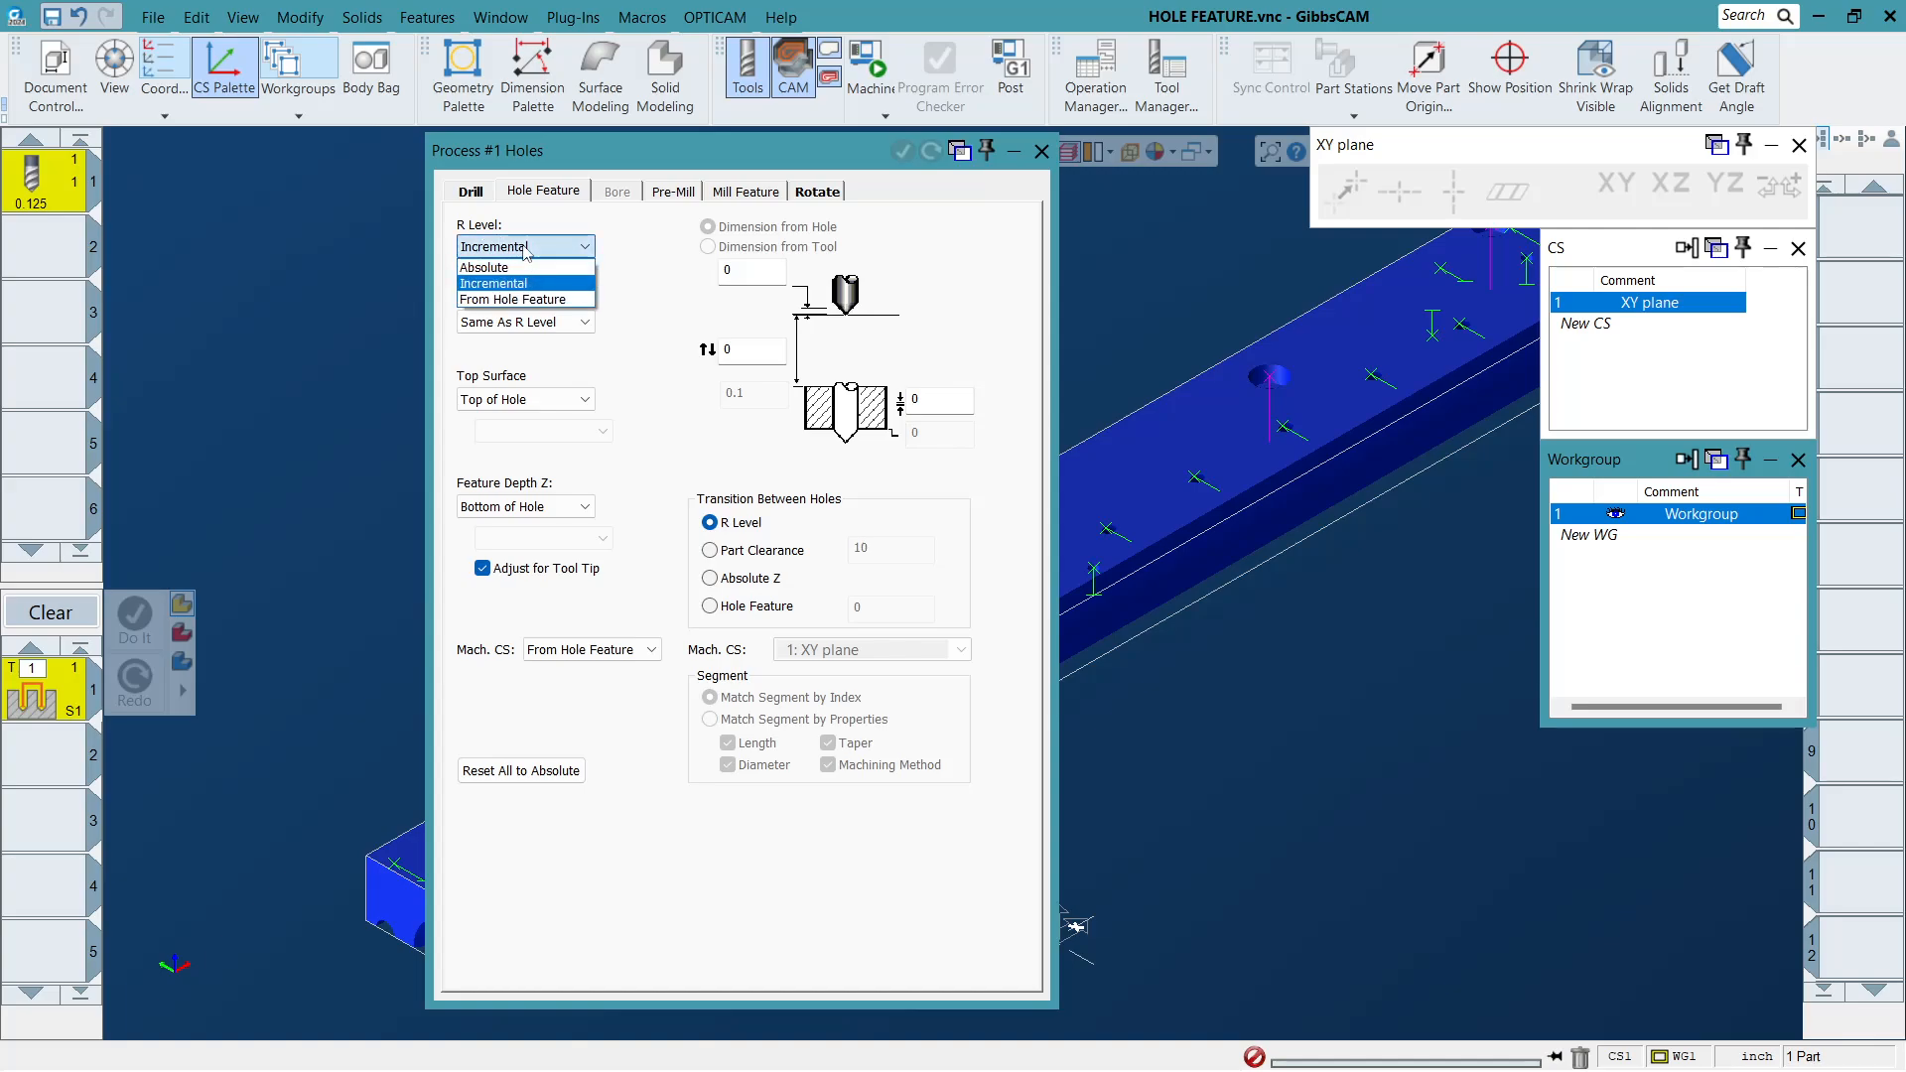
left_click(552, 307)
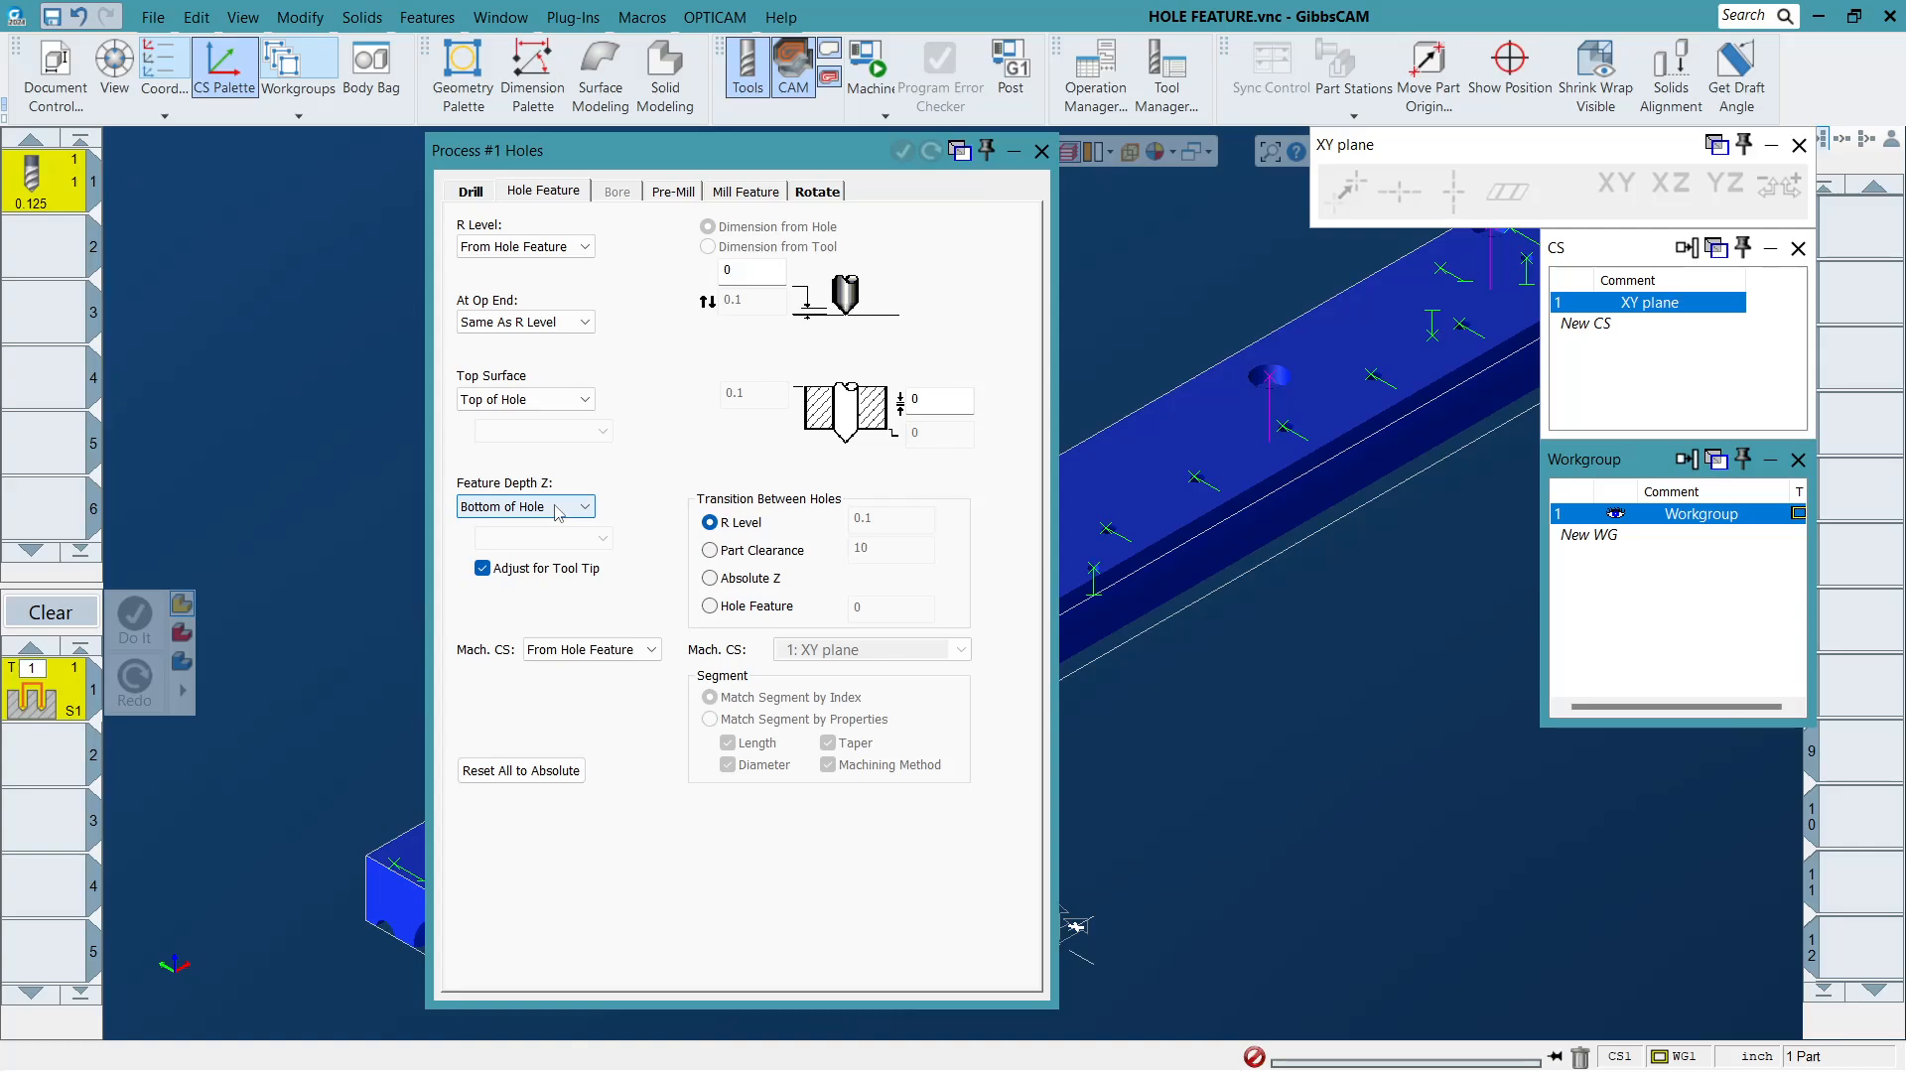
Set the hole feature's bottom depth offset to -0.05, keeping Adjust for Tool Tip on and the machining CS From Hole Feature.
left_click(590, 574)
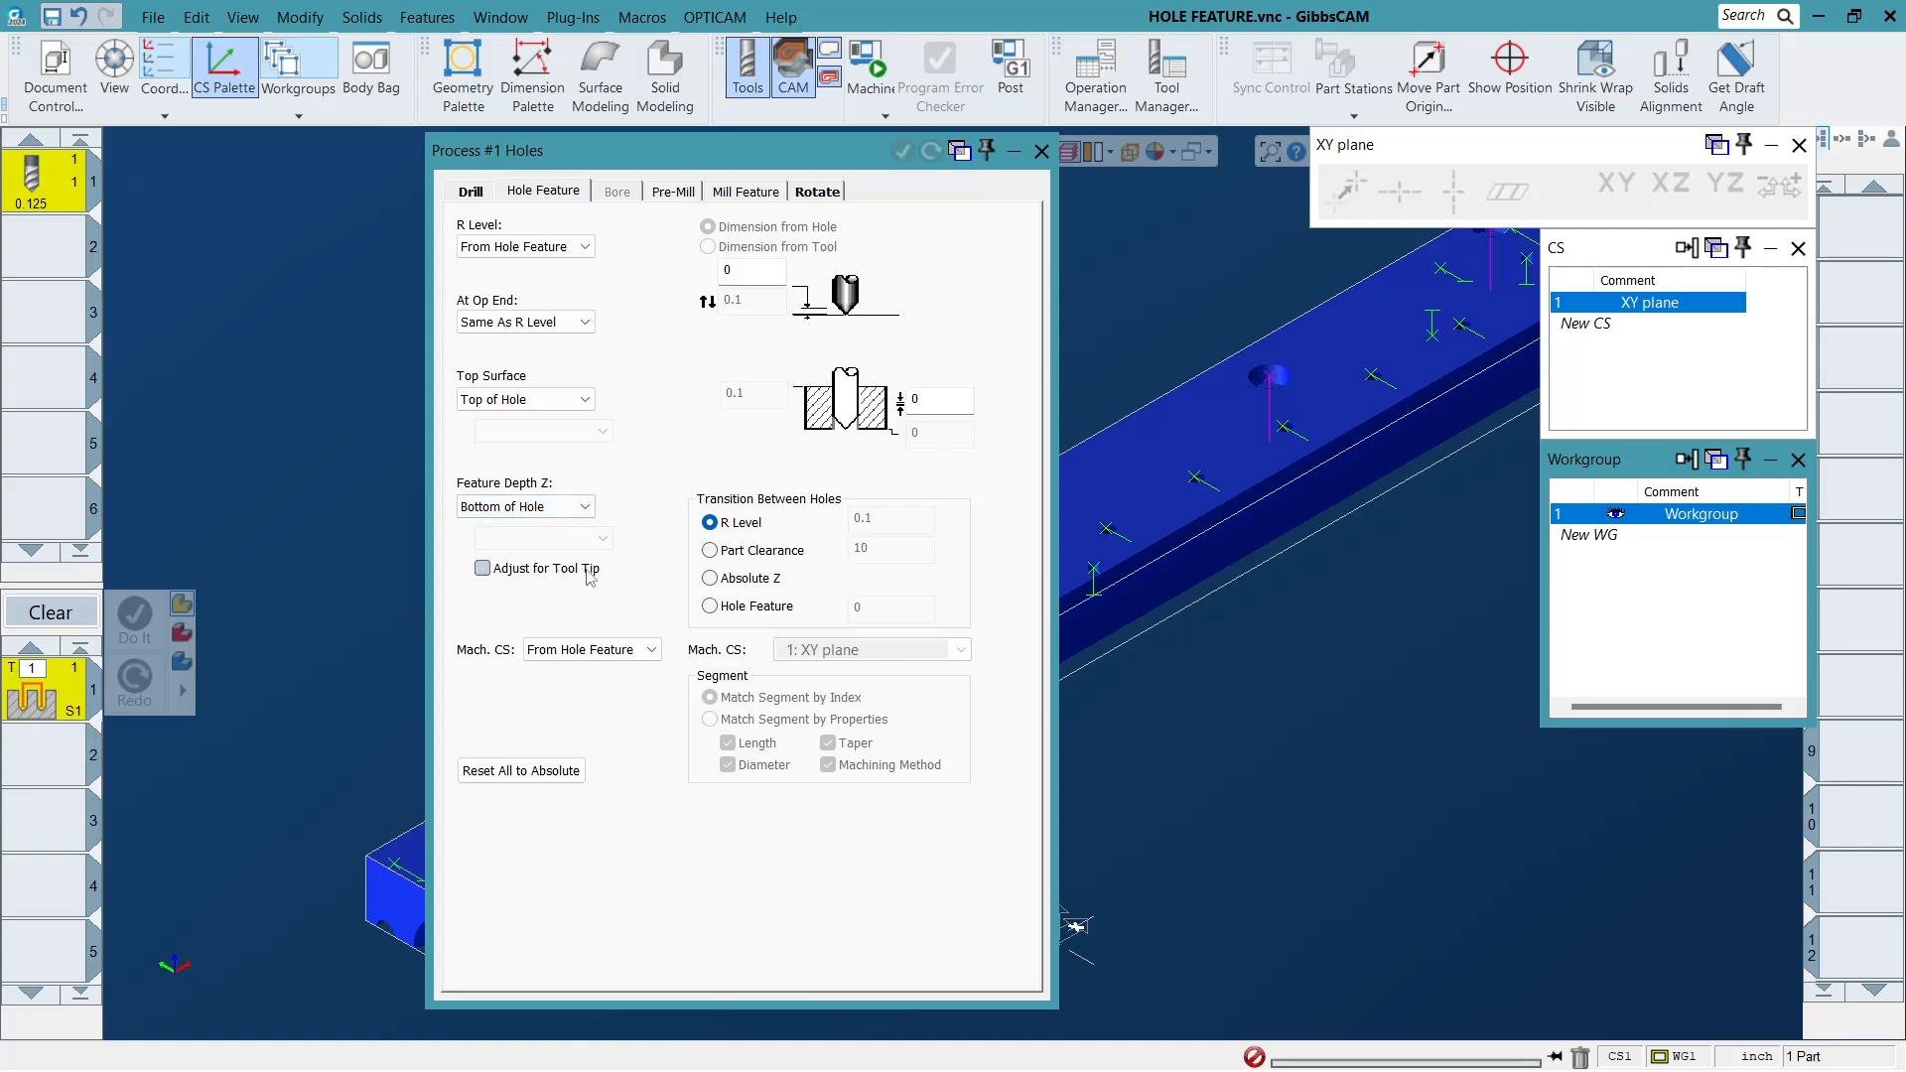
left_click(586, 574)
double_click(915, 397)
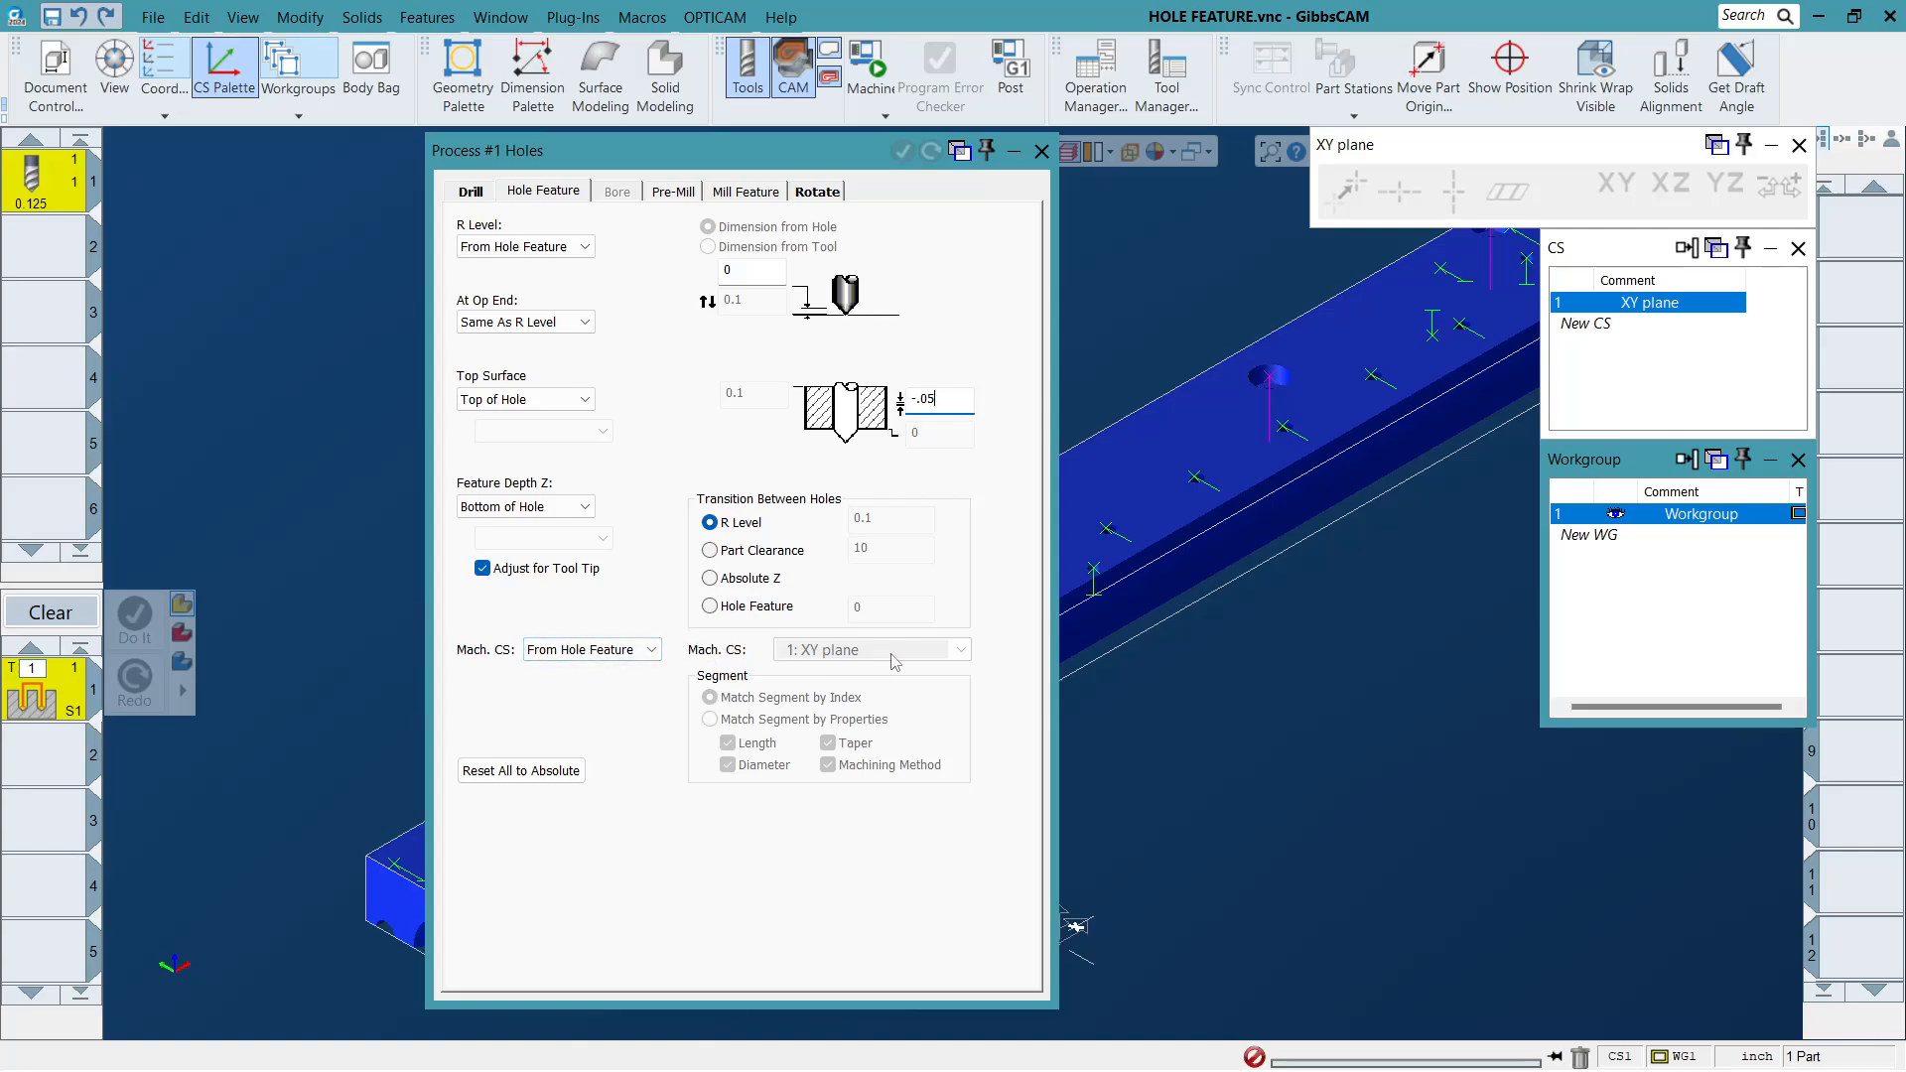
left_click(624, 651)
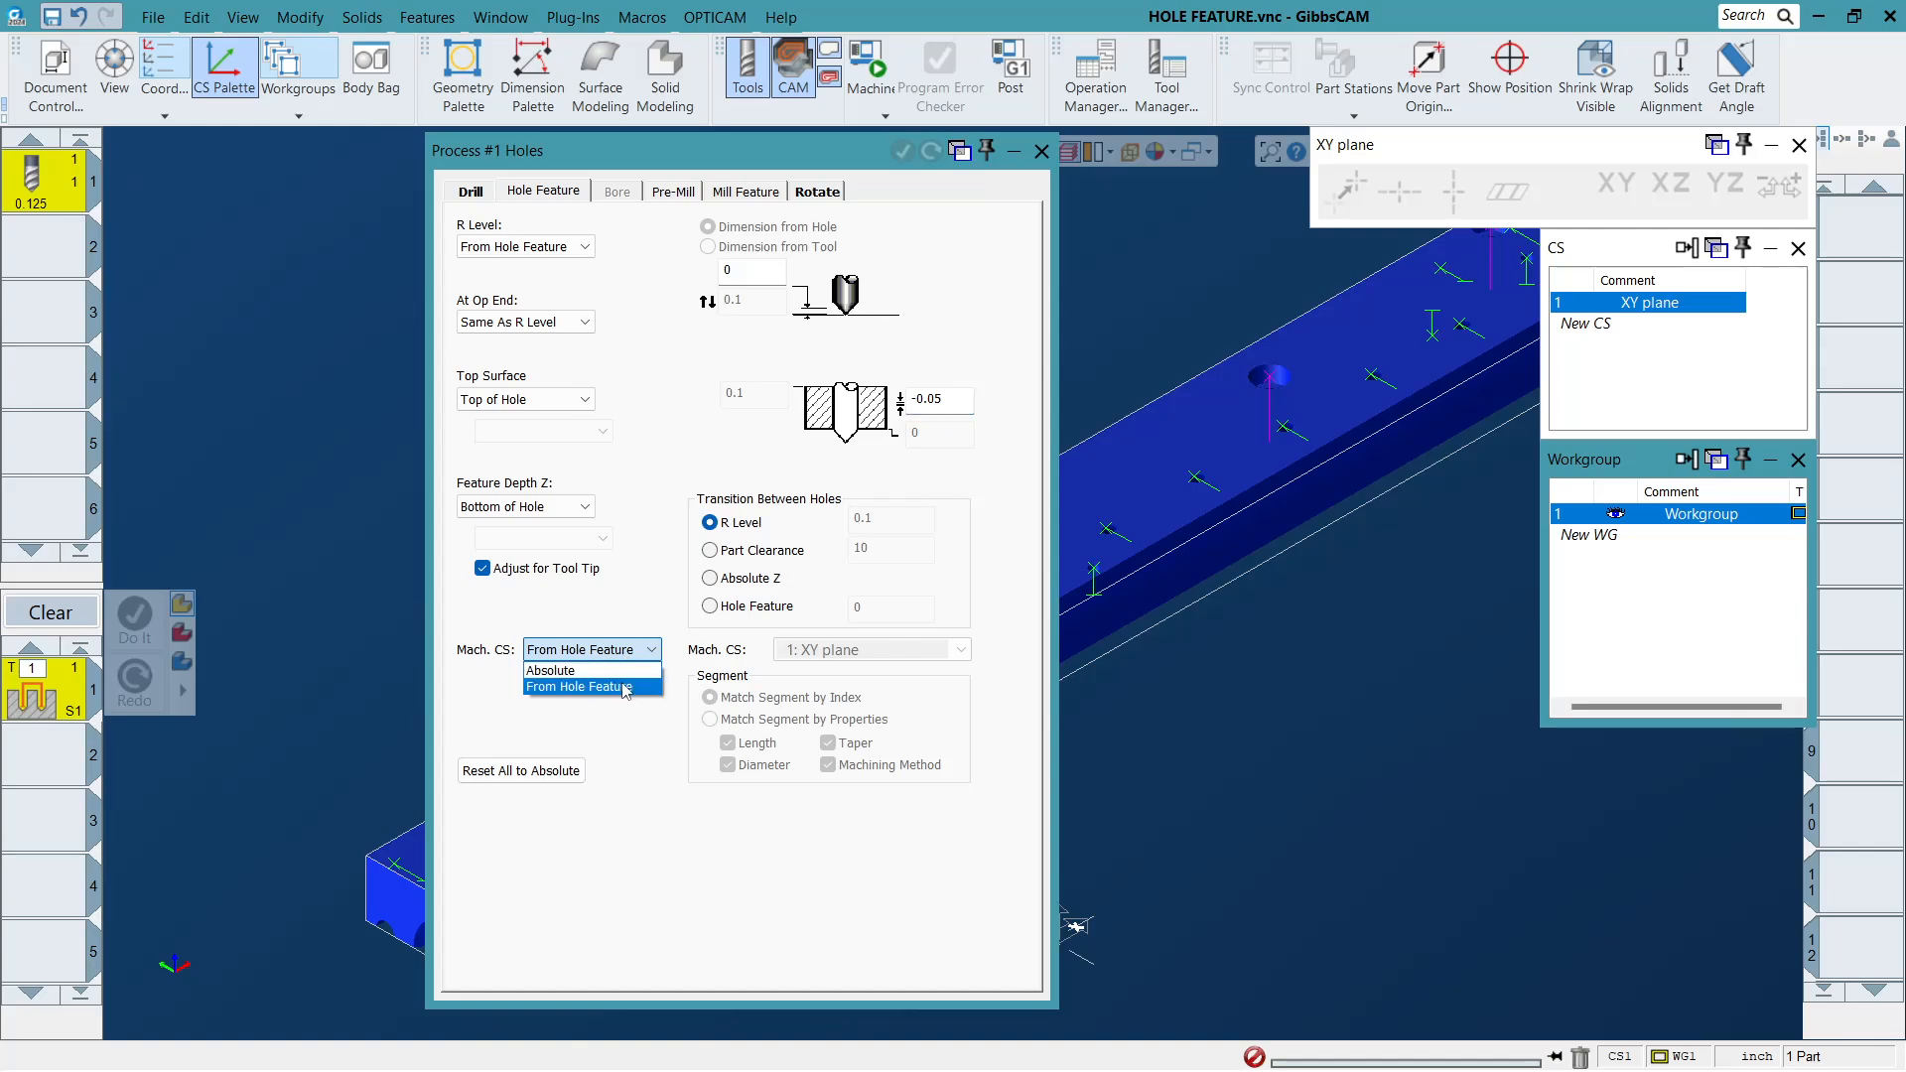
left_click(626, 688)
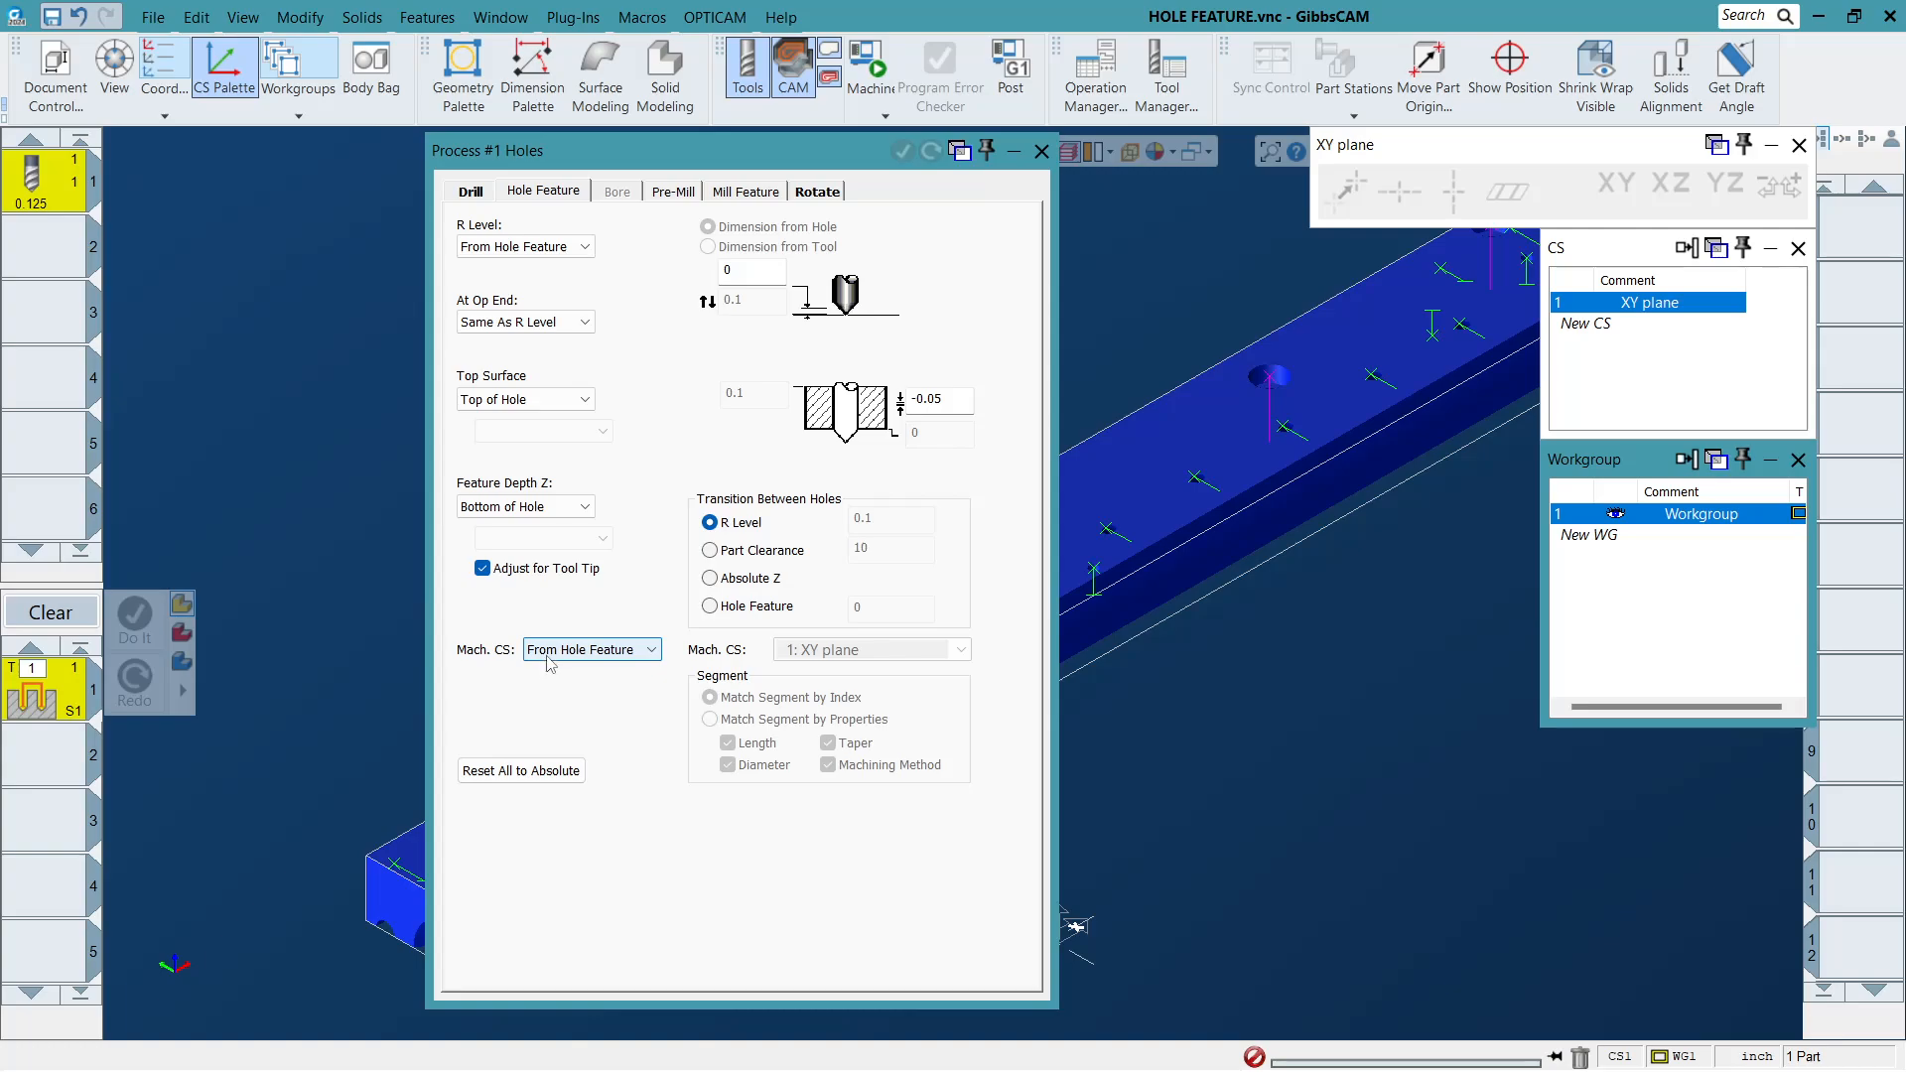
Select the holes of Group 2 in the Hole Manager, generate their drilling operation and close both dialogs.
left_click(673, 191)
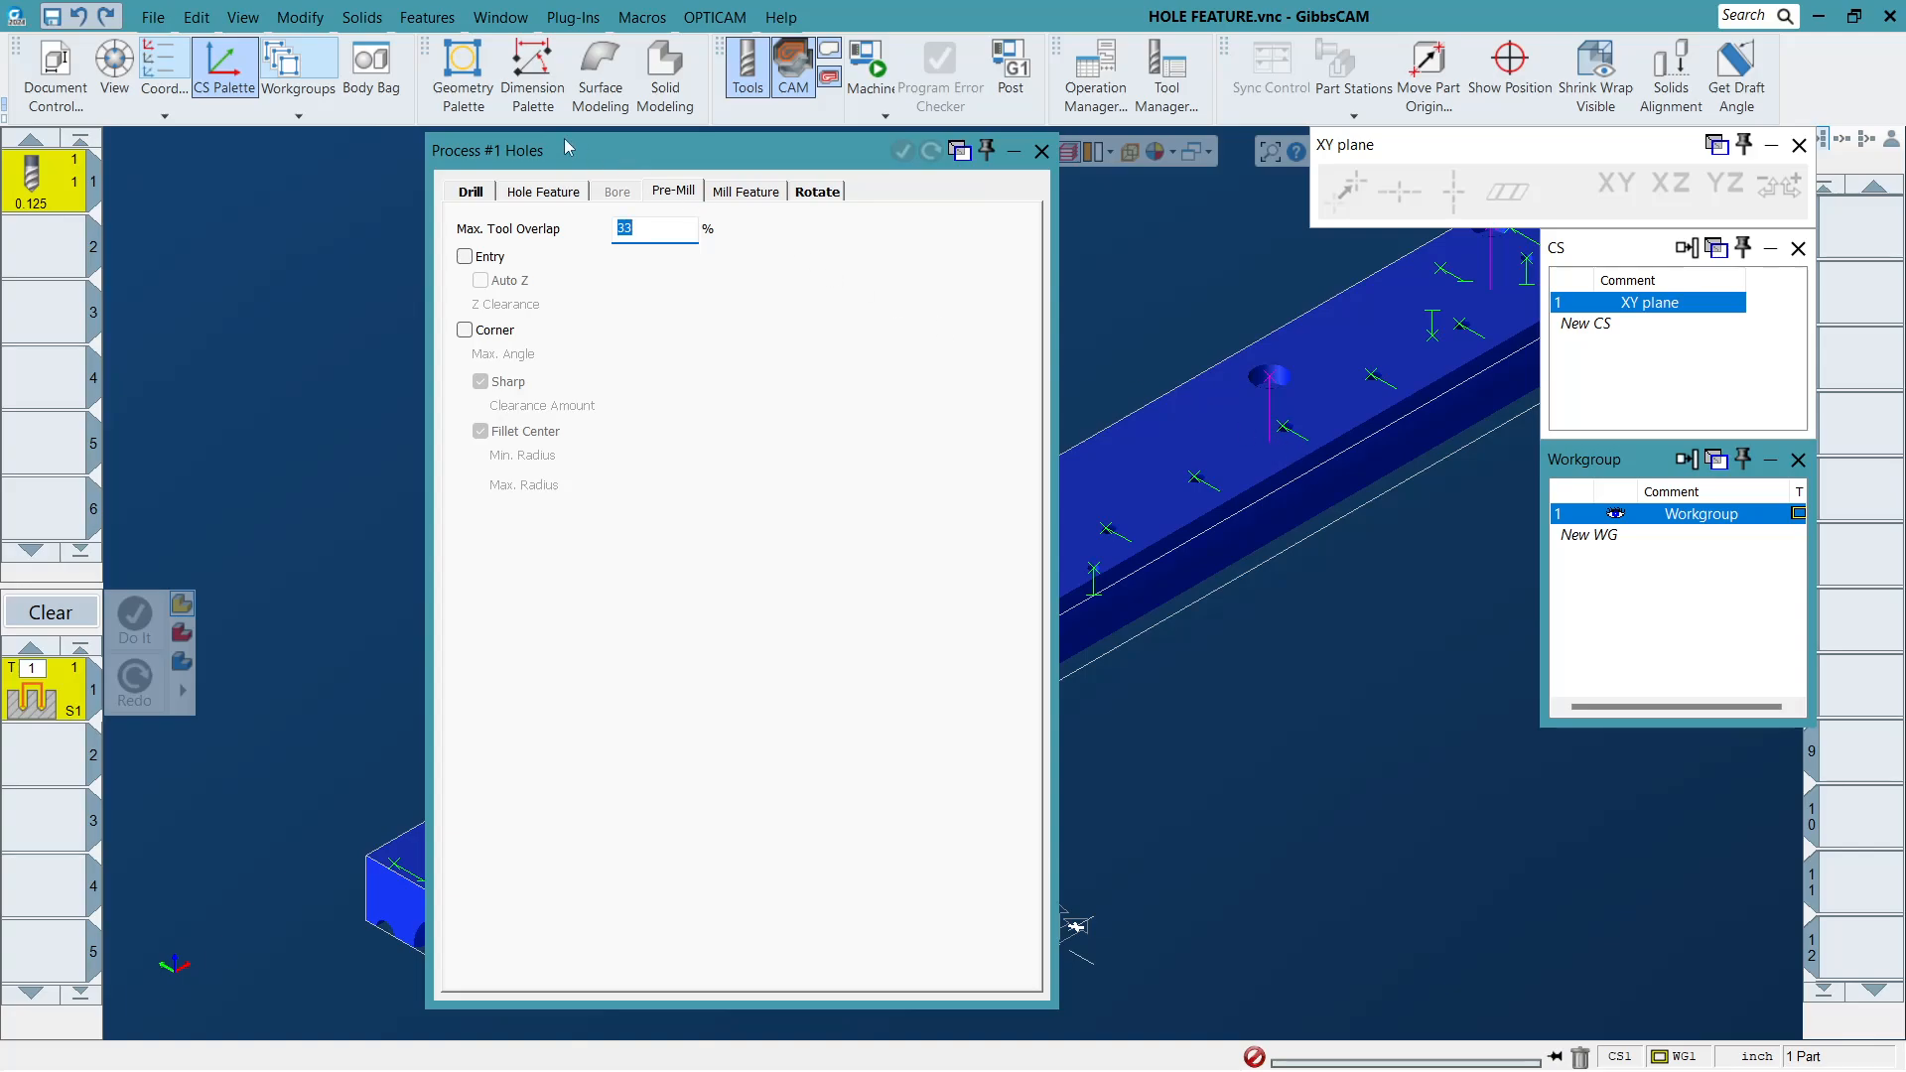
left_click(427, 17)
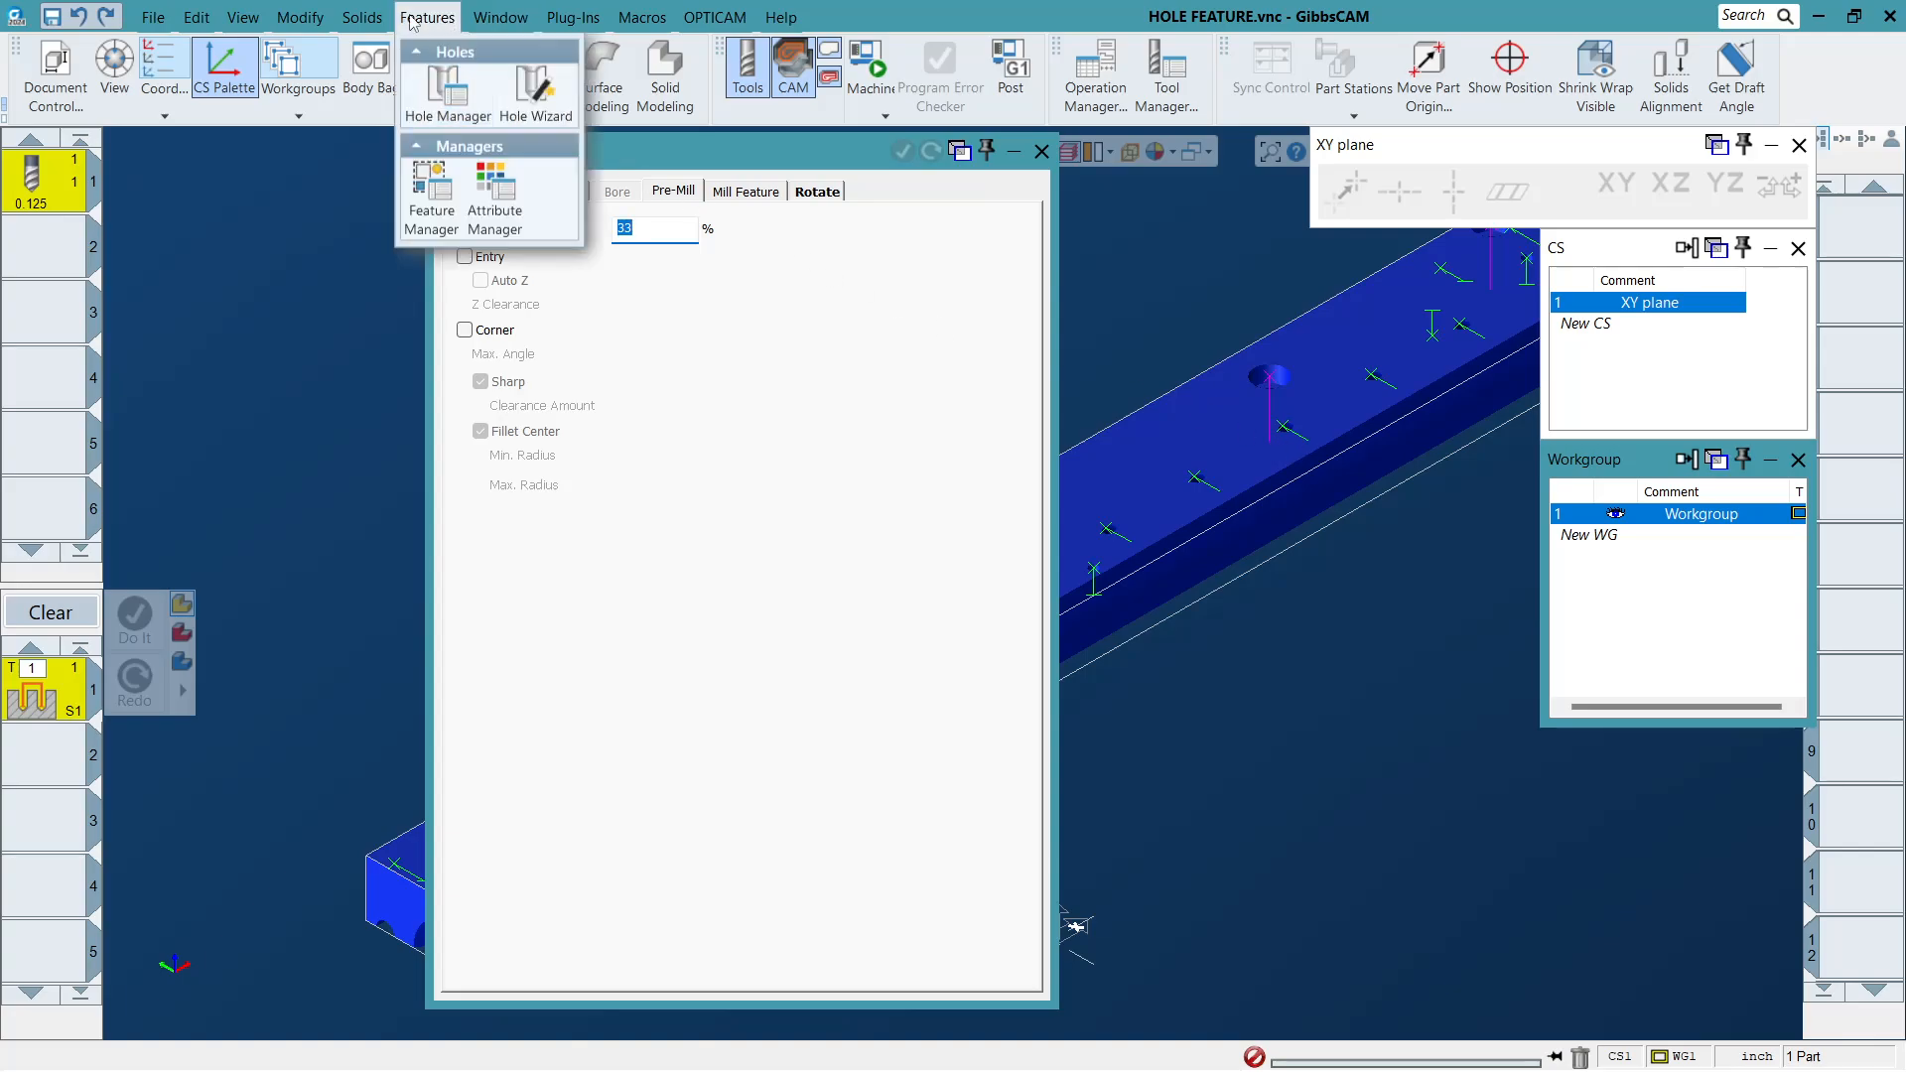
left_click(448, 102)
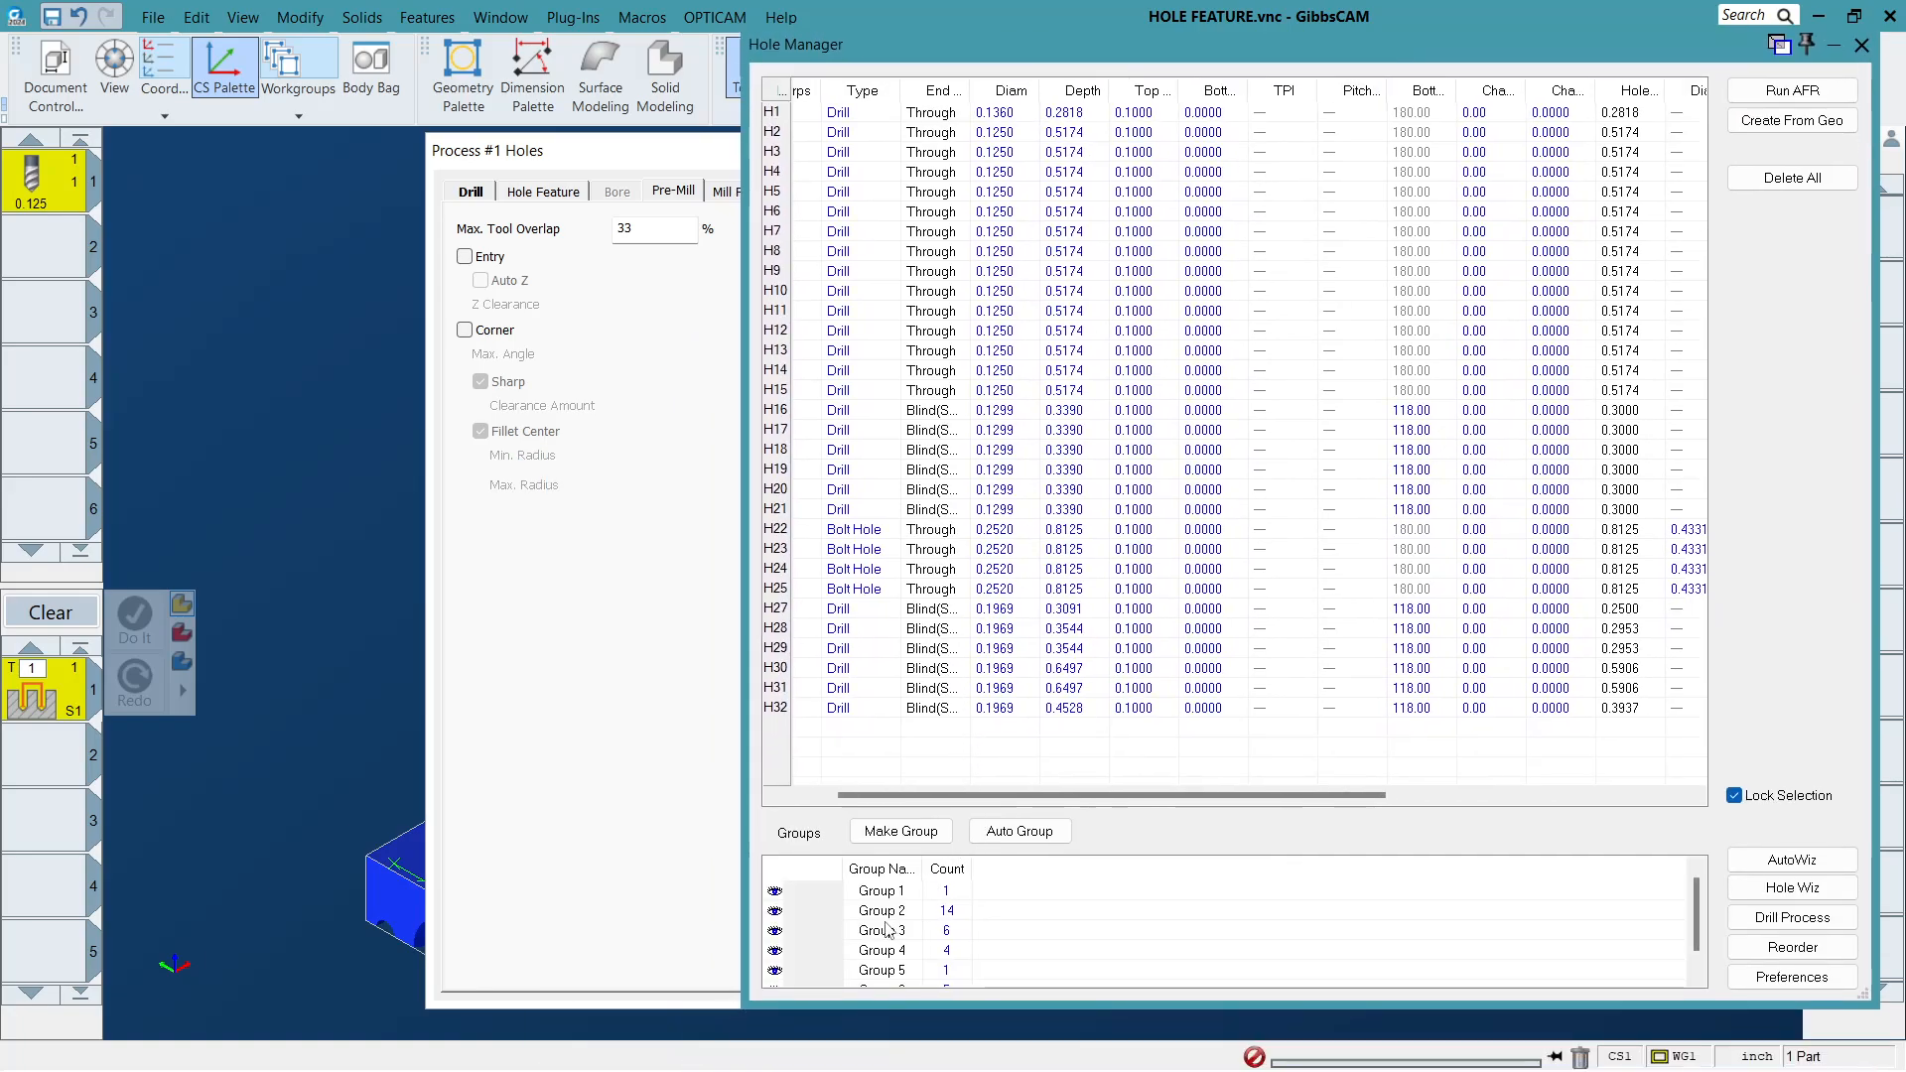
left_click(886, 913)
left_click(685, 151)
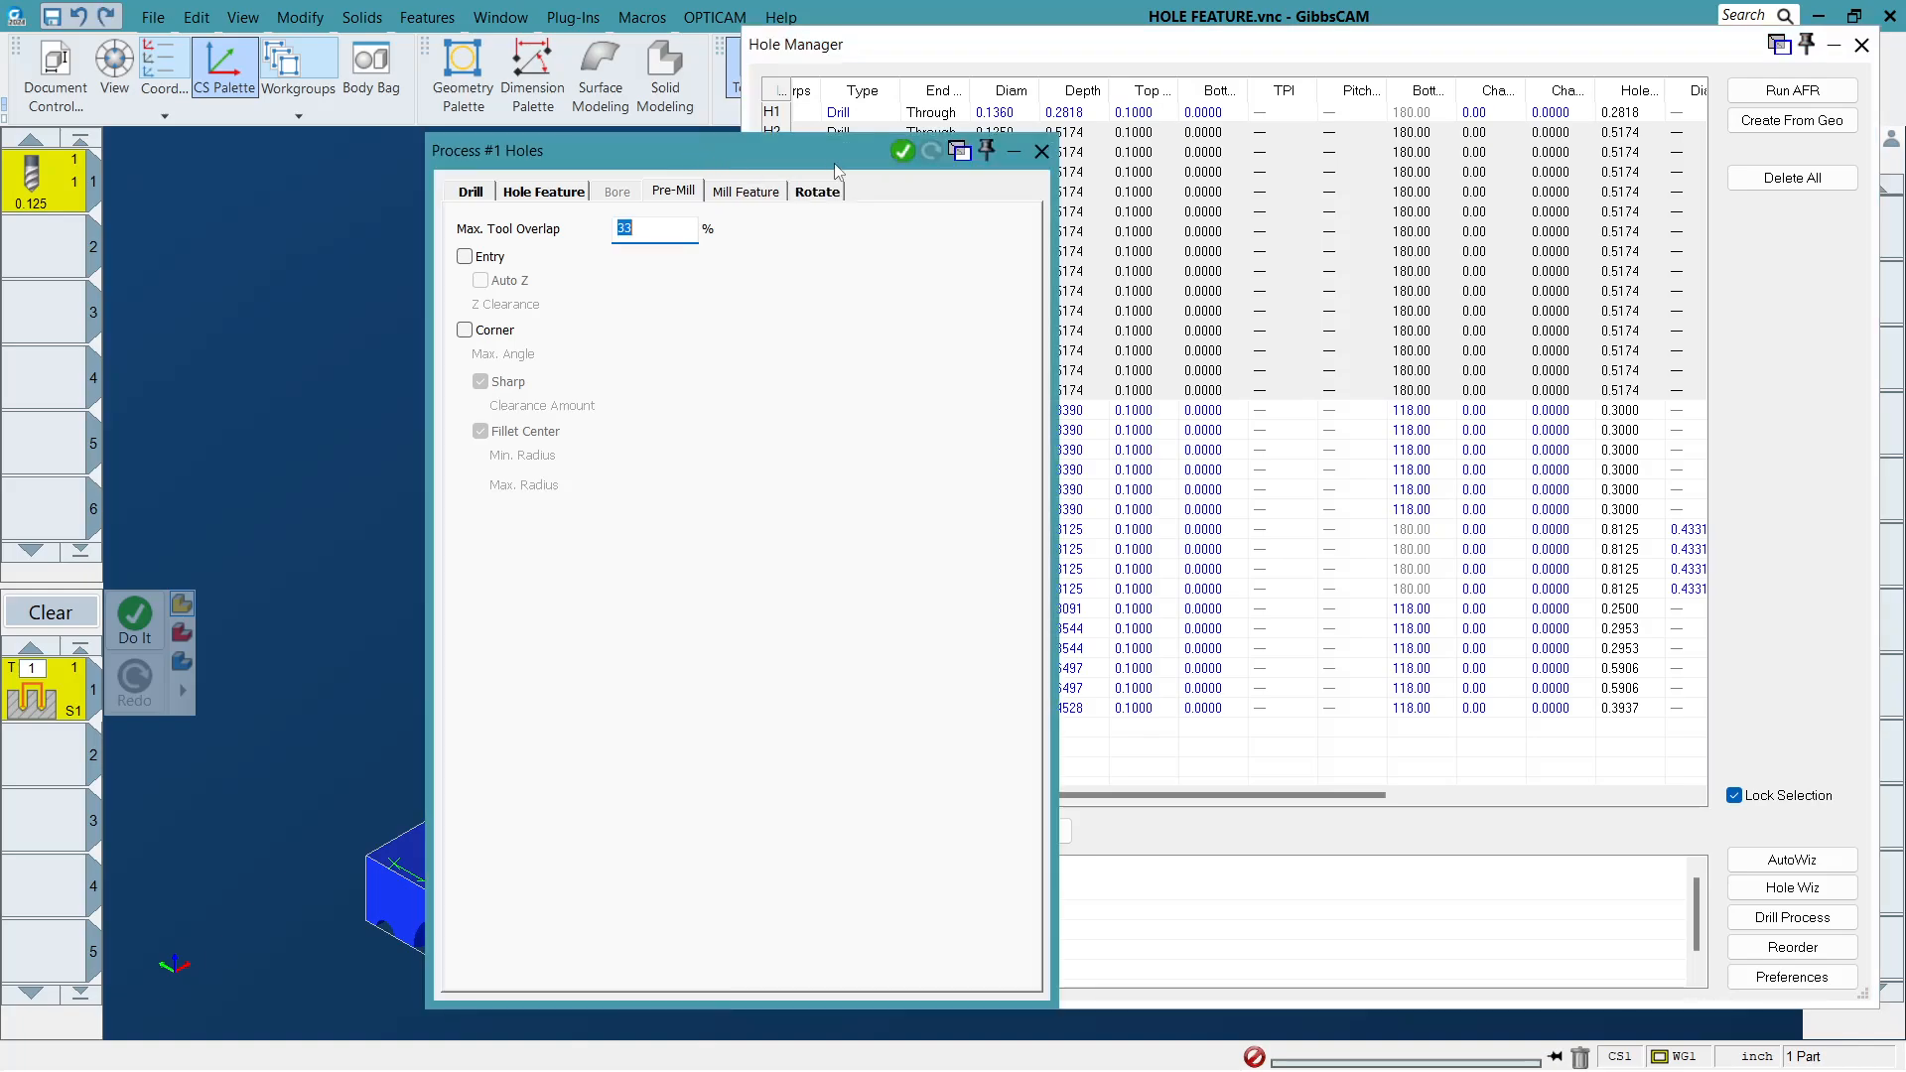
left_click(902, 151)
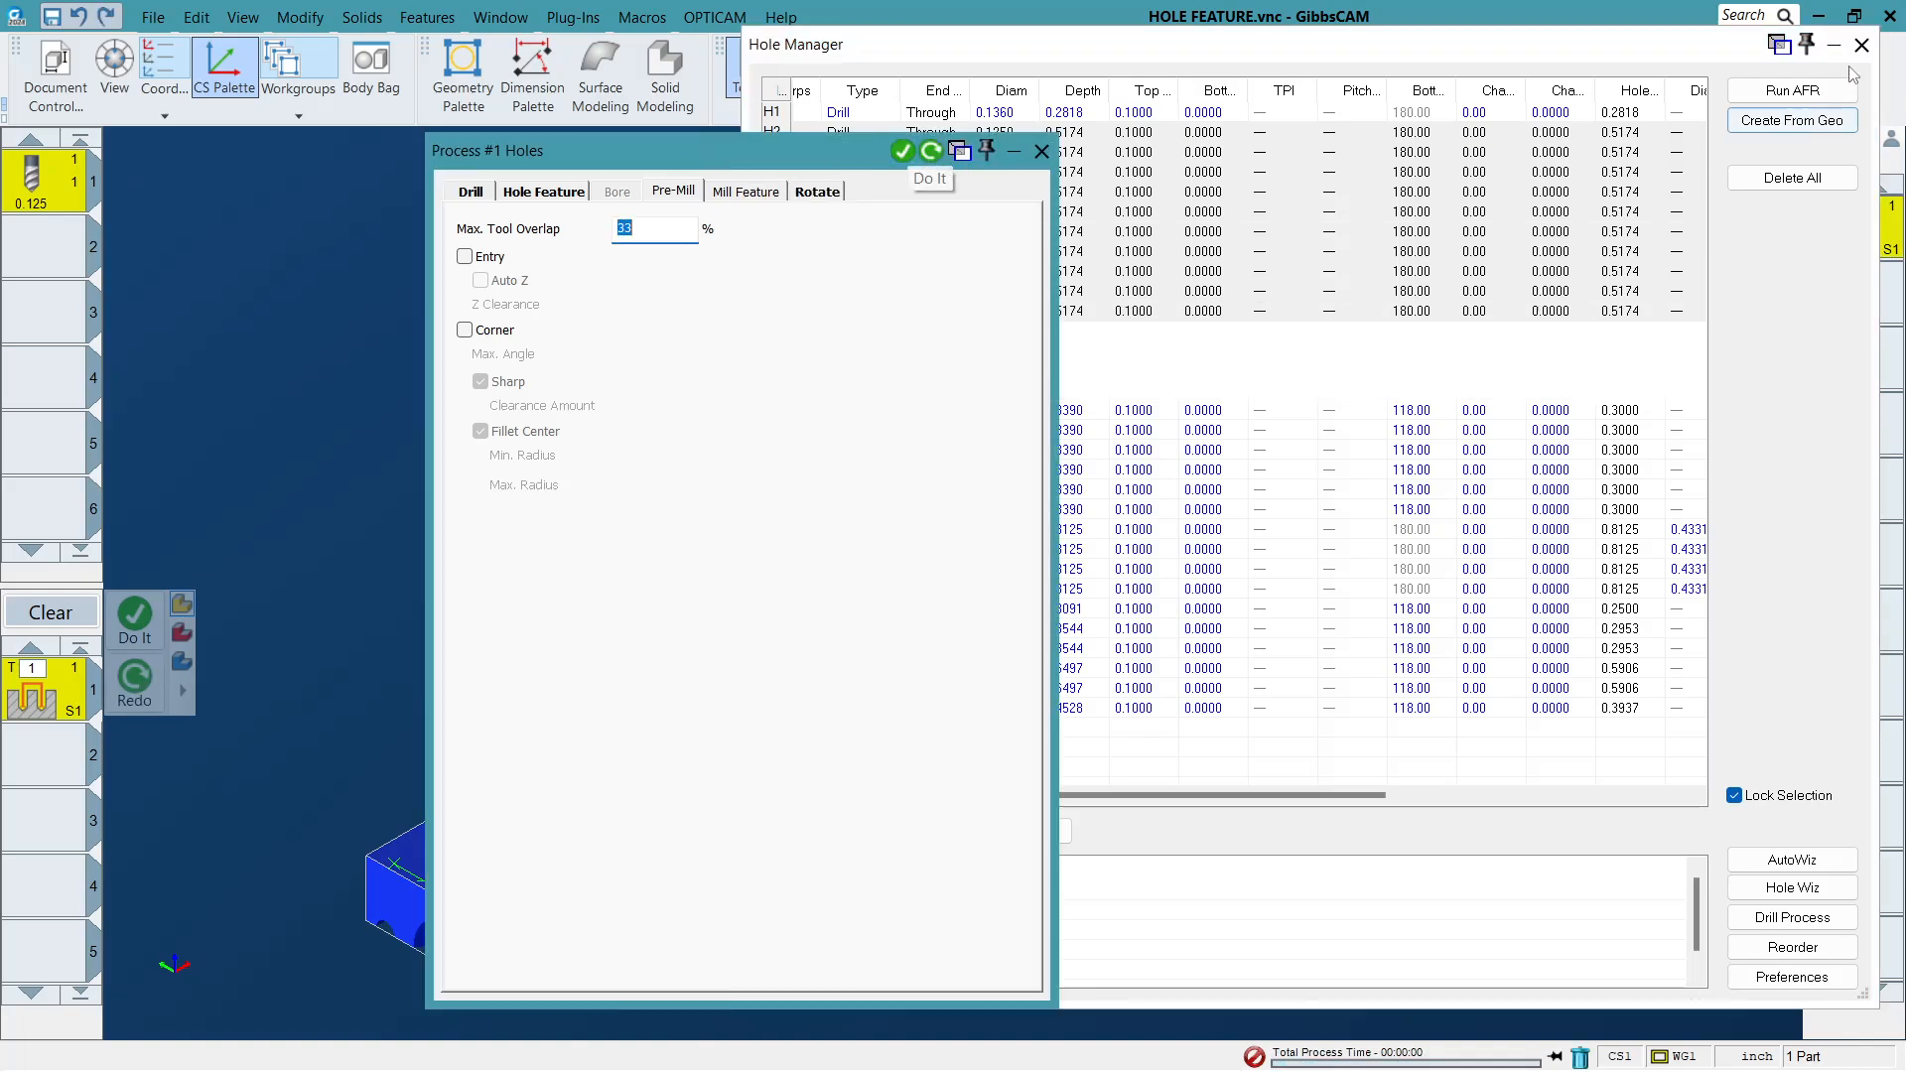
left_click(1863, 44)
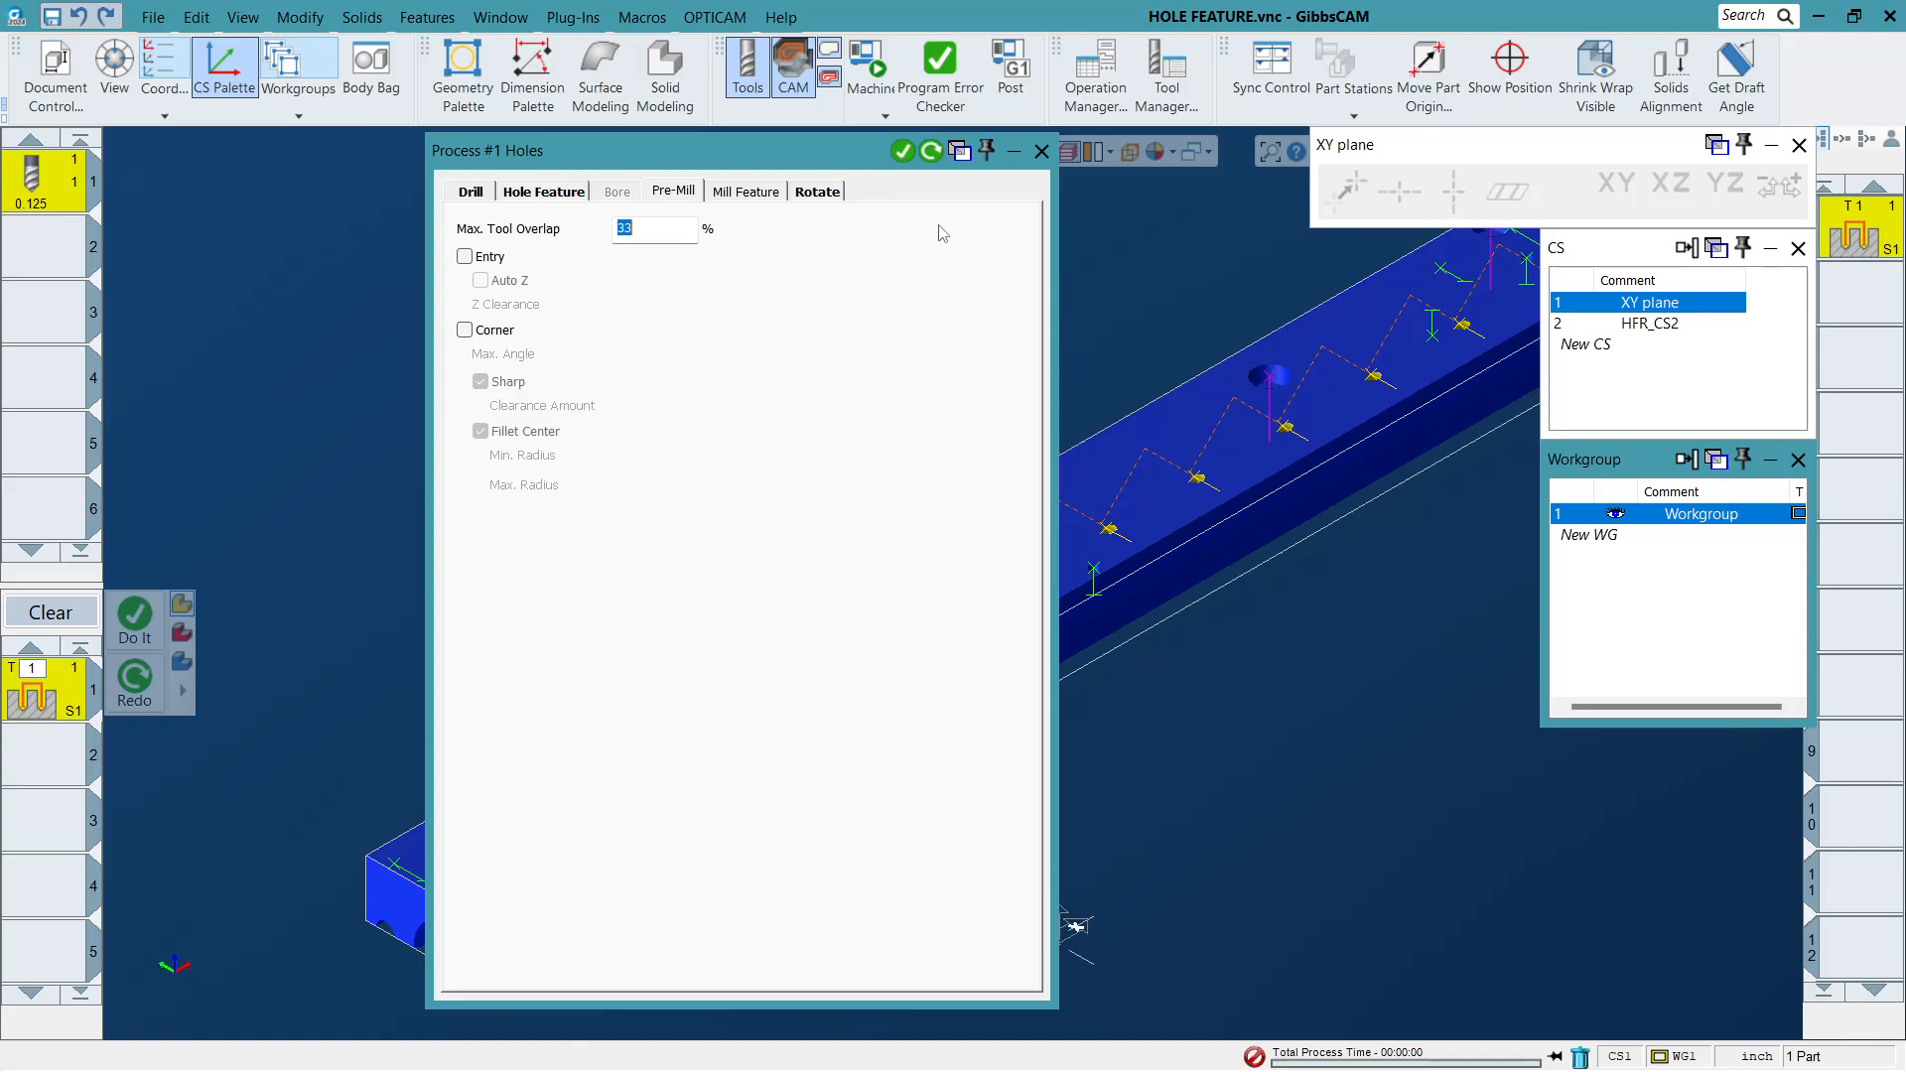
left_click(1042, 151)
Examine the drilling toolpath over the angled holes at the rail's near end from the side.
scroll(715, 585, "down", 3)
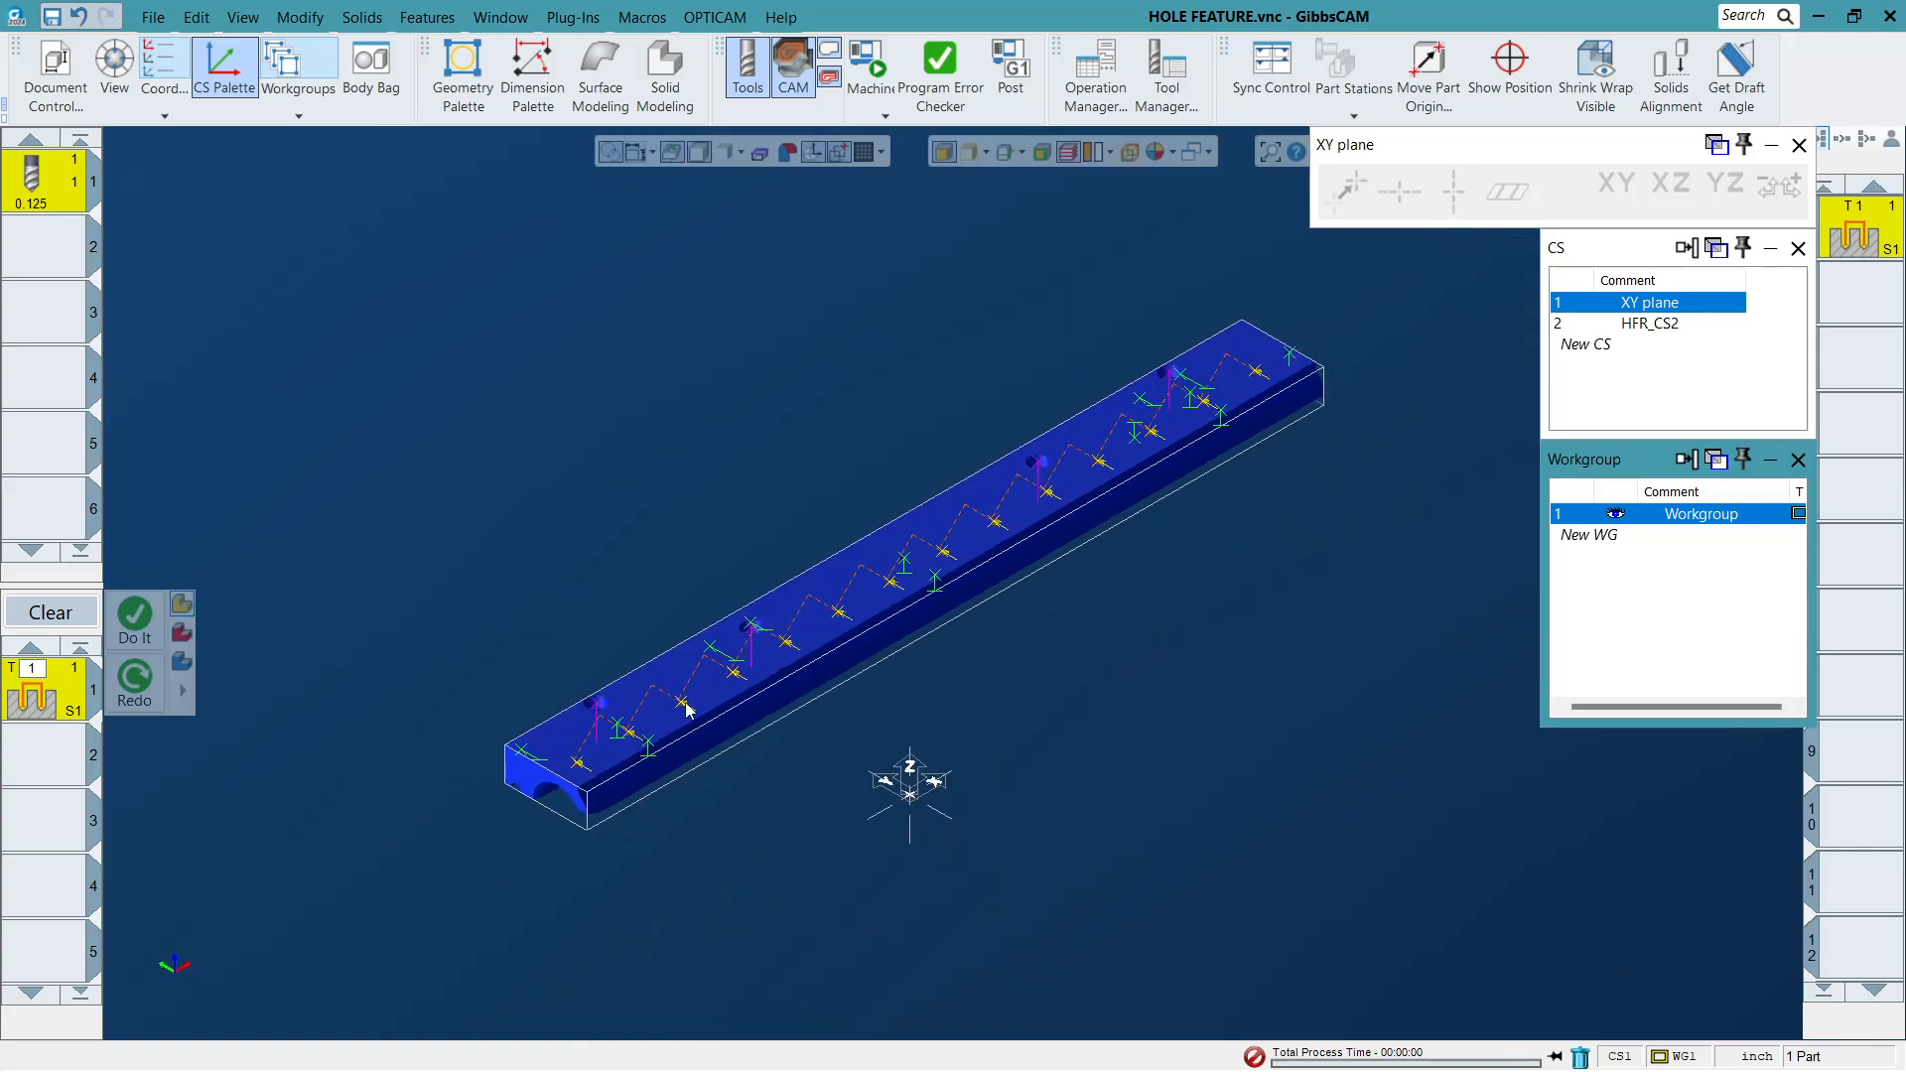
middle_click_drag(685, 705, 674, 276)
left_click_drag(369, 519, 709, 714)
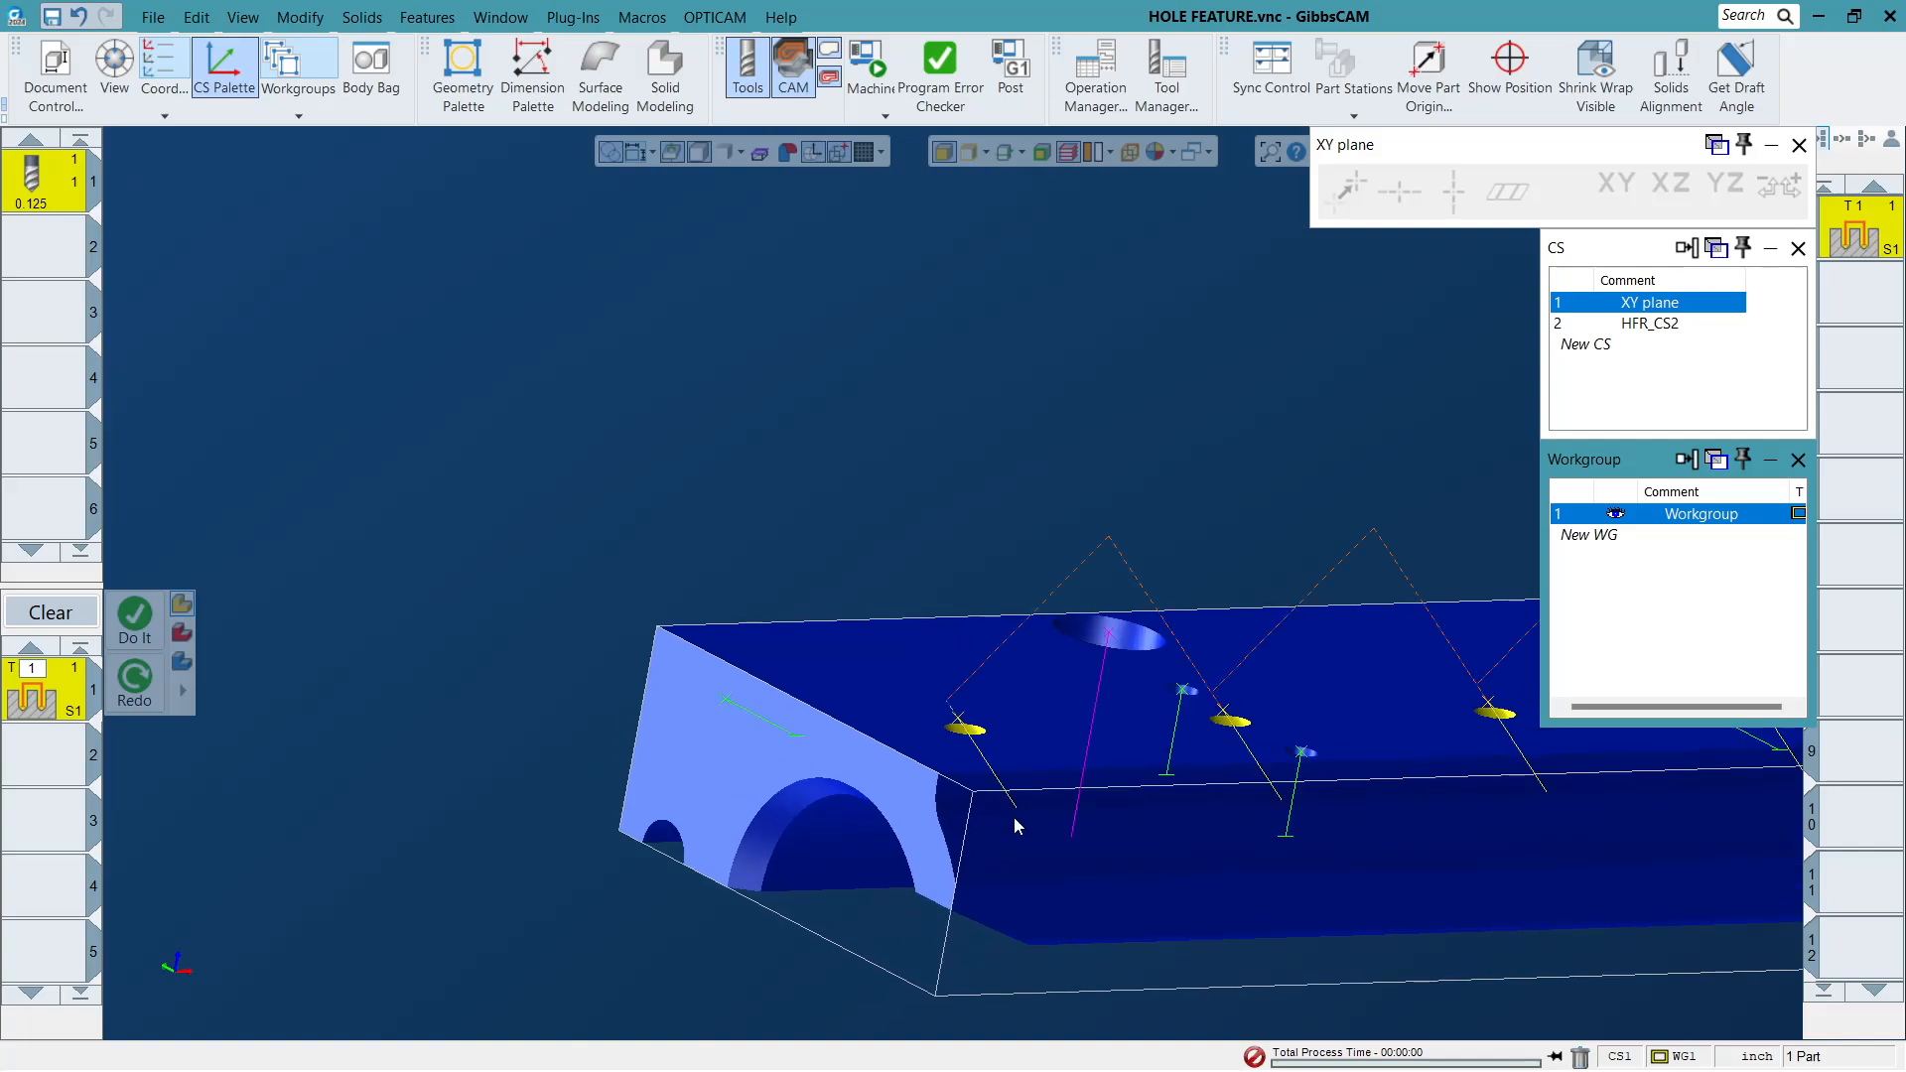
middle_click_drag(1014, 819, 628, 541)
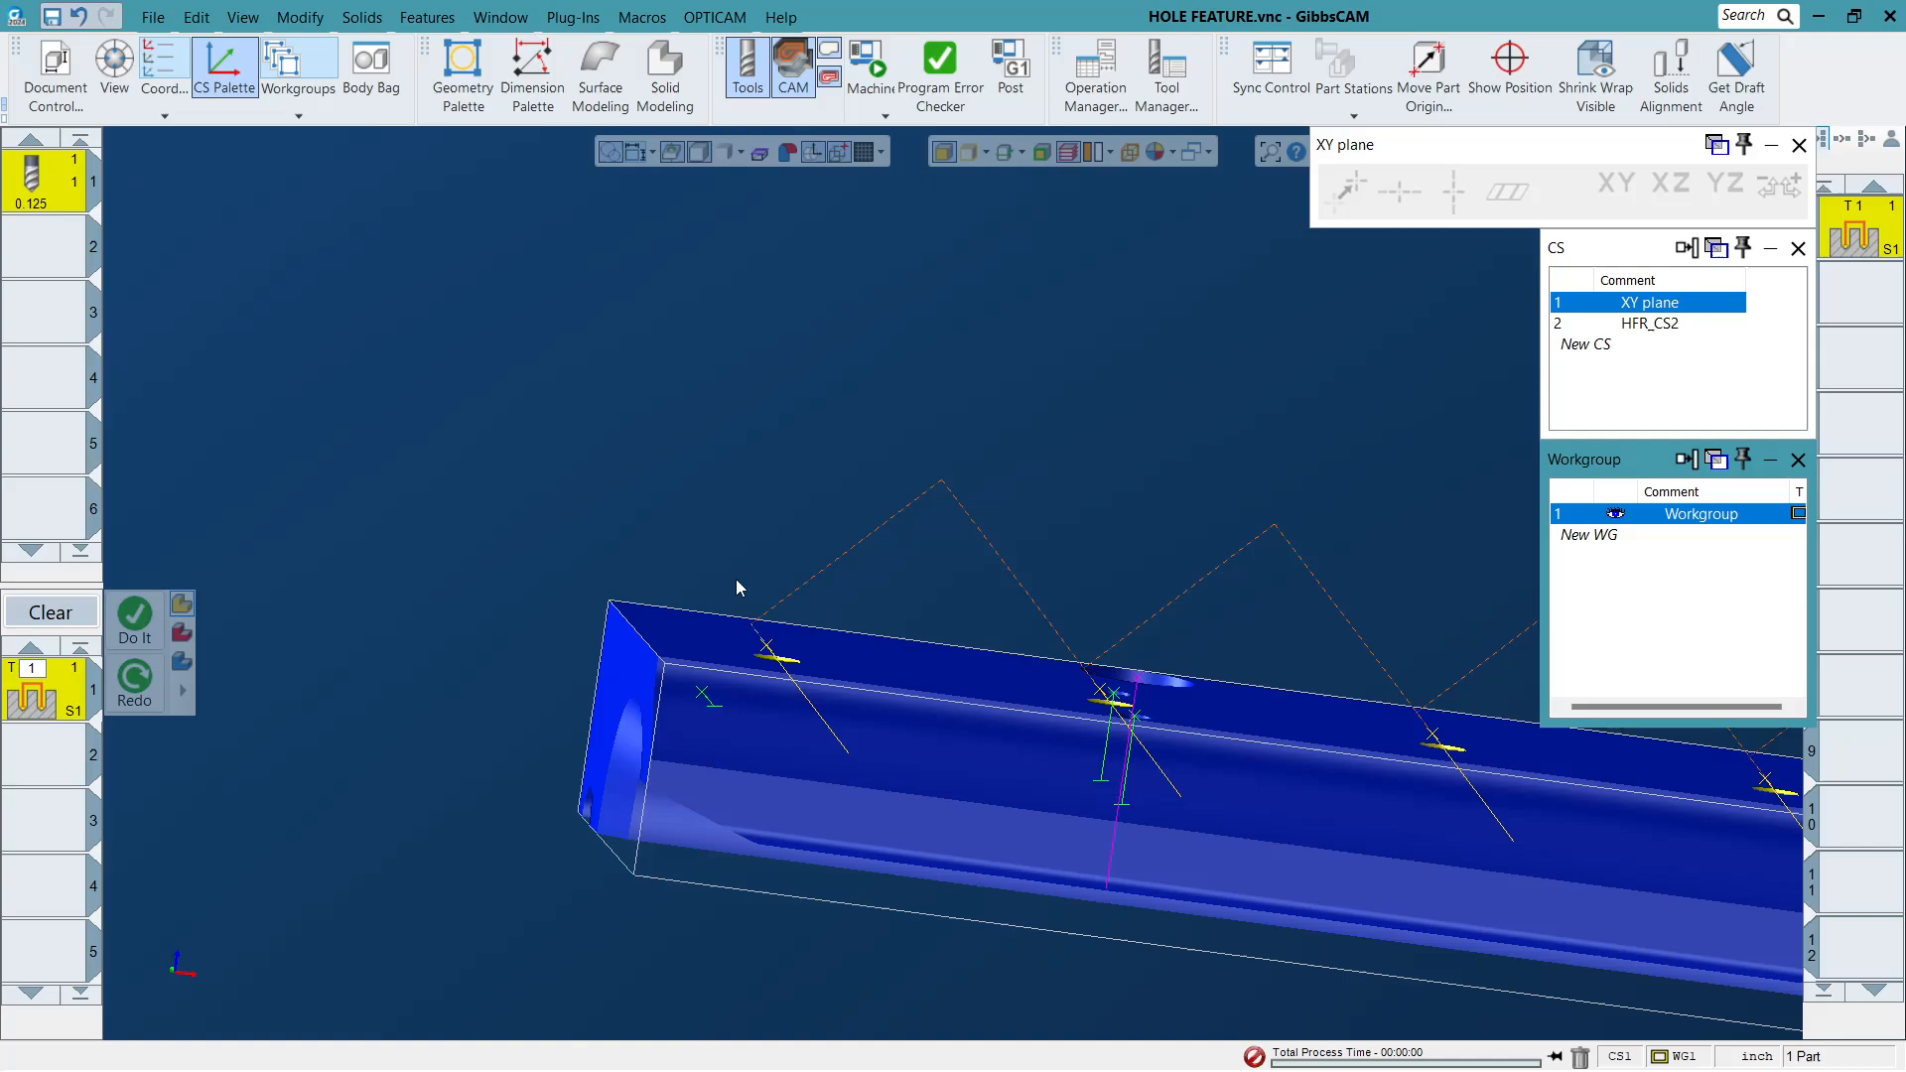
Examine the drill's rapid moves between the holes along the full length of the bar.
scroll(739, 584, "down", 3)
scroll(820, 637, "down", 3)
left_click_drag(659, 488, 1799, 968)
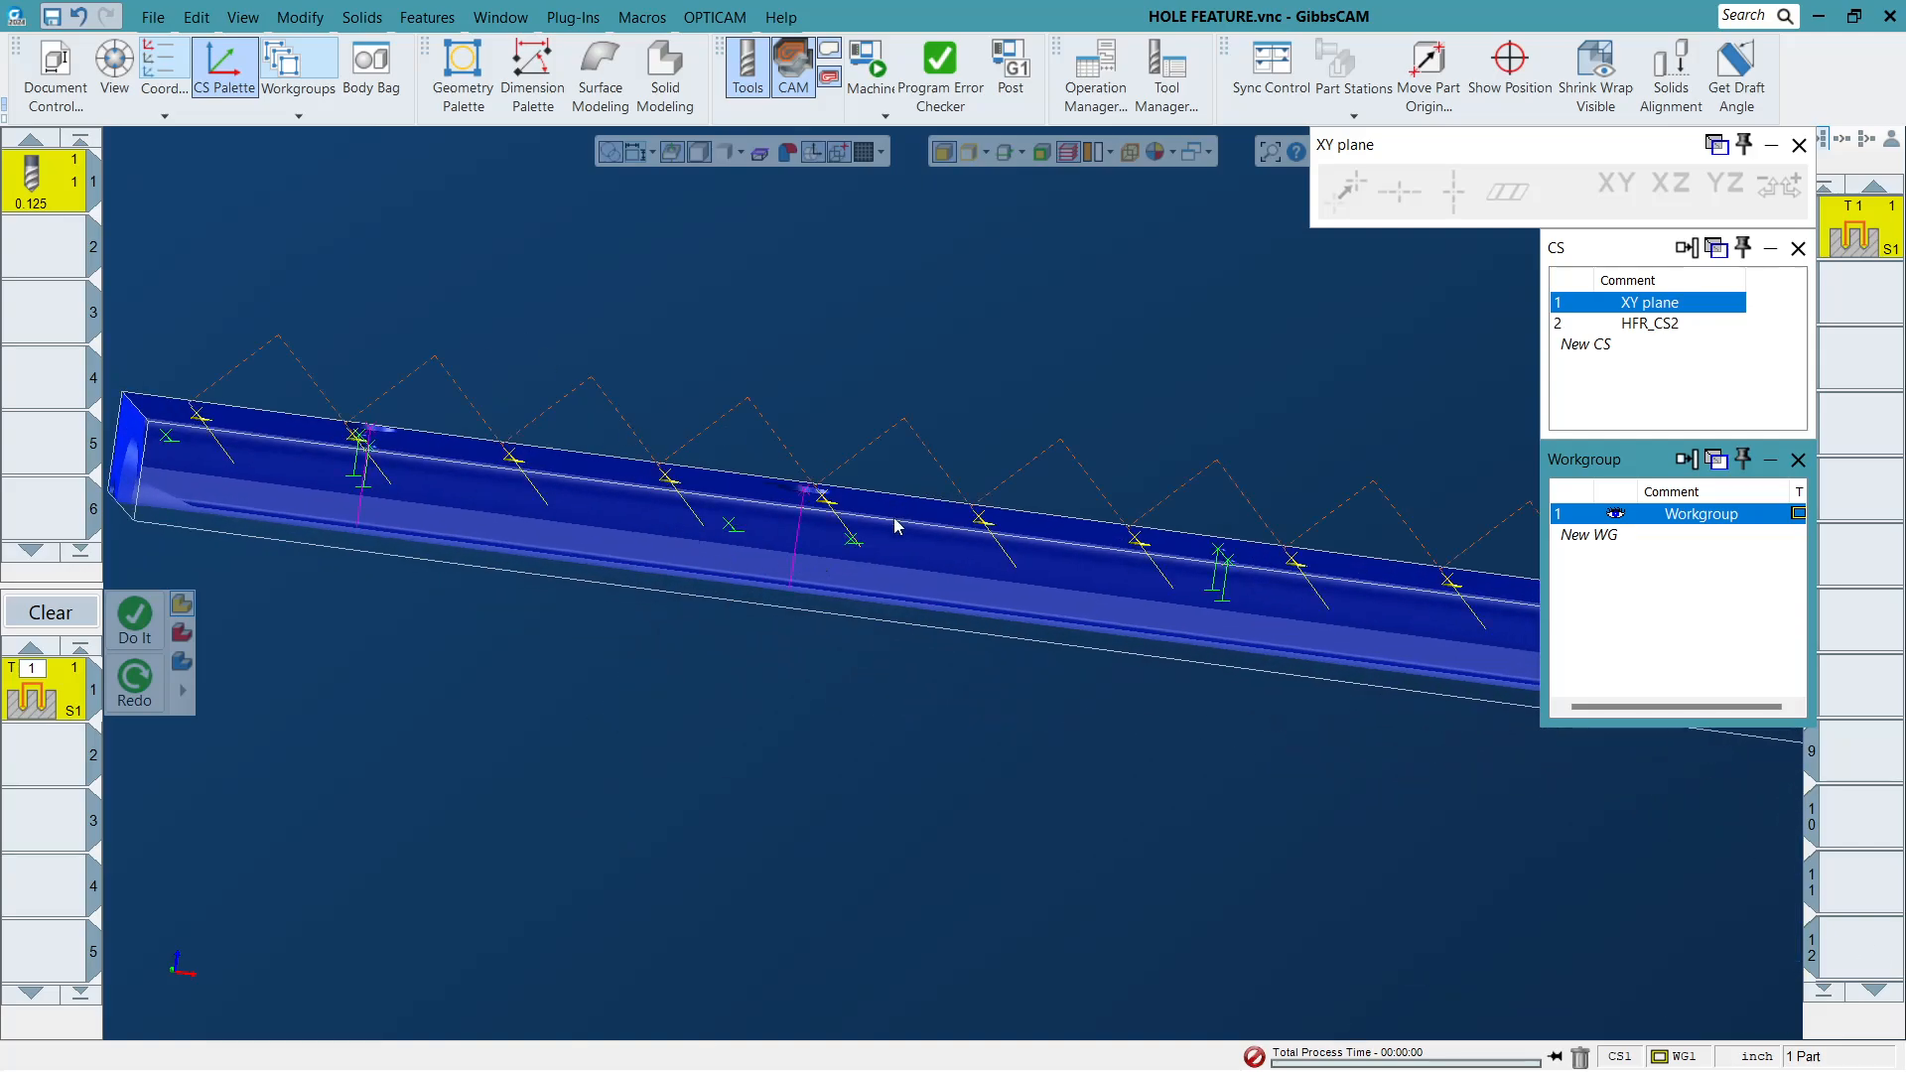
scroll(978, 563, "down", 2)
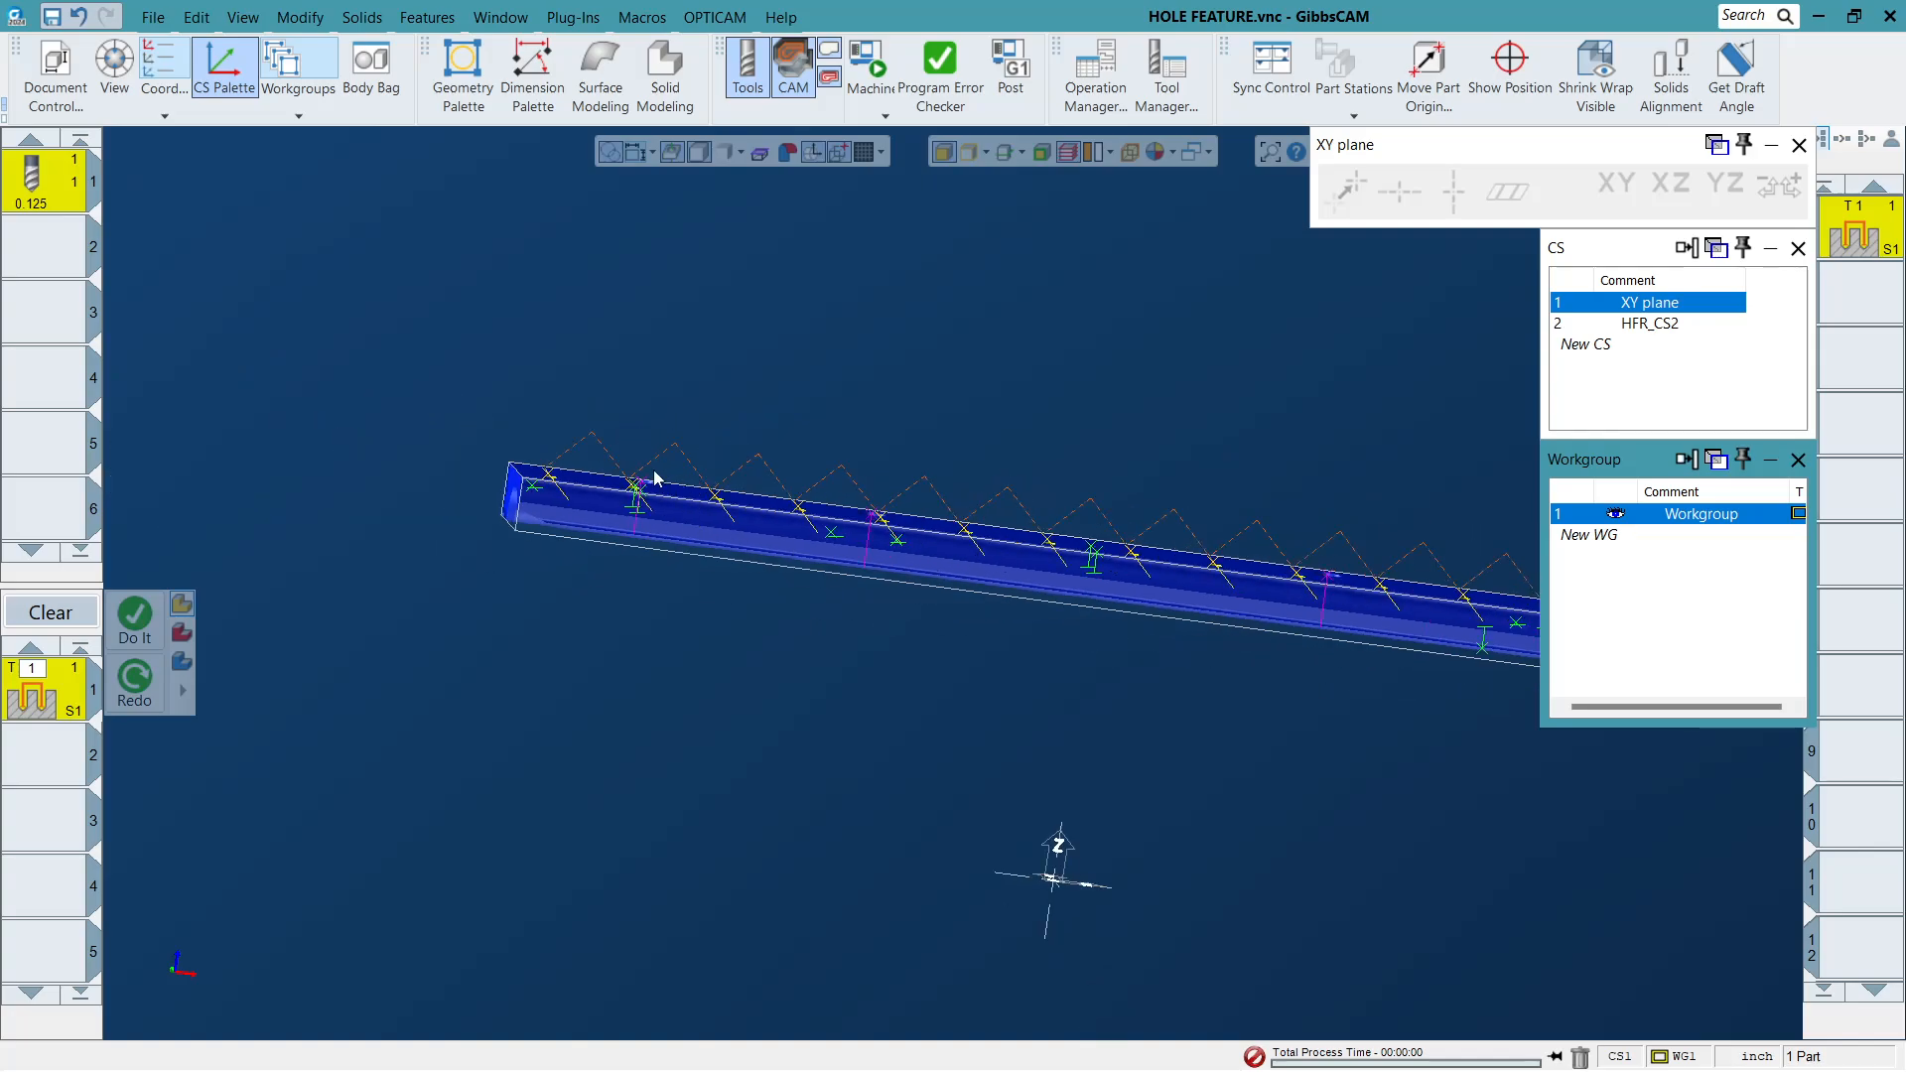
scroll(646, 478, "down", 2)
scroll(993, 526, "up", 3)
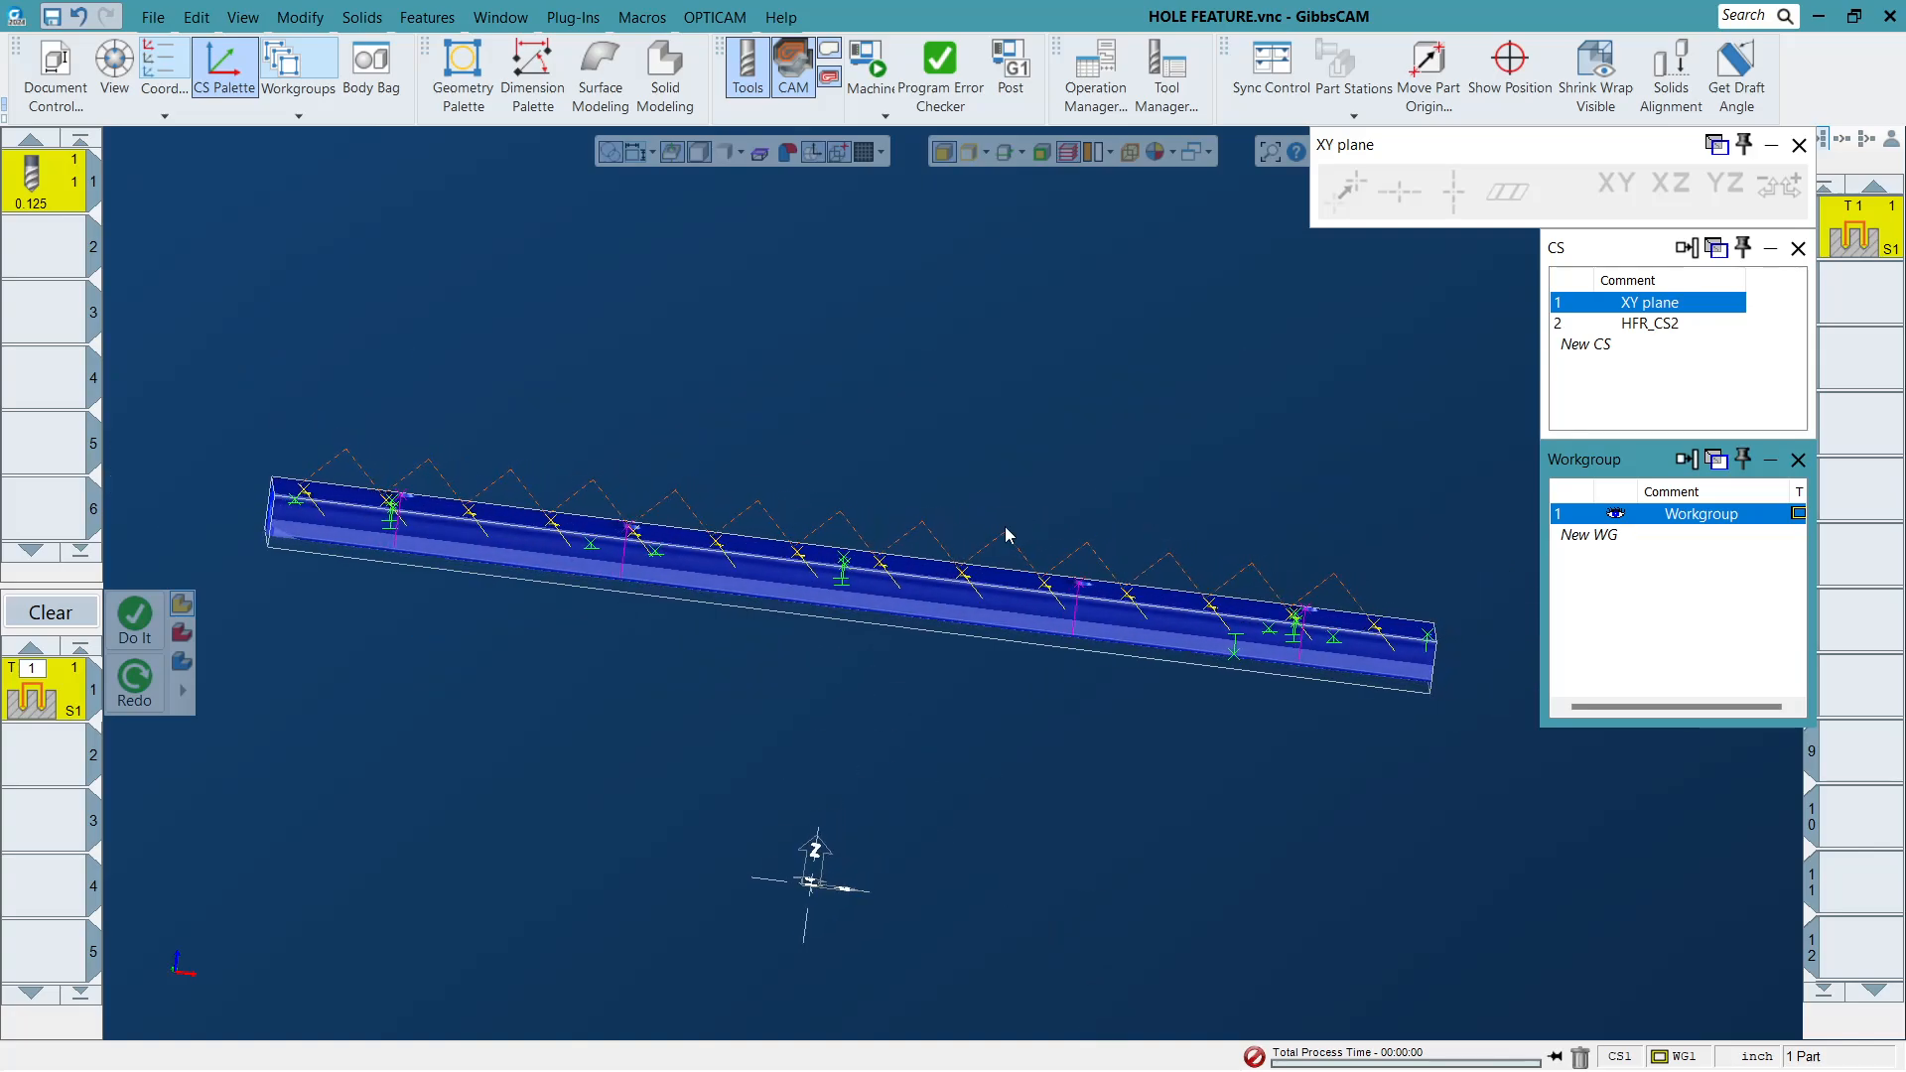
middle_click_drag(1006, 527, 892, 629)
scroll(1161, 624, "down", 2)
left_click_drag(402, 433, 790, 599)
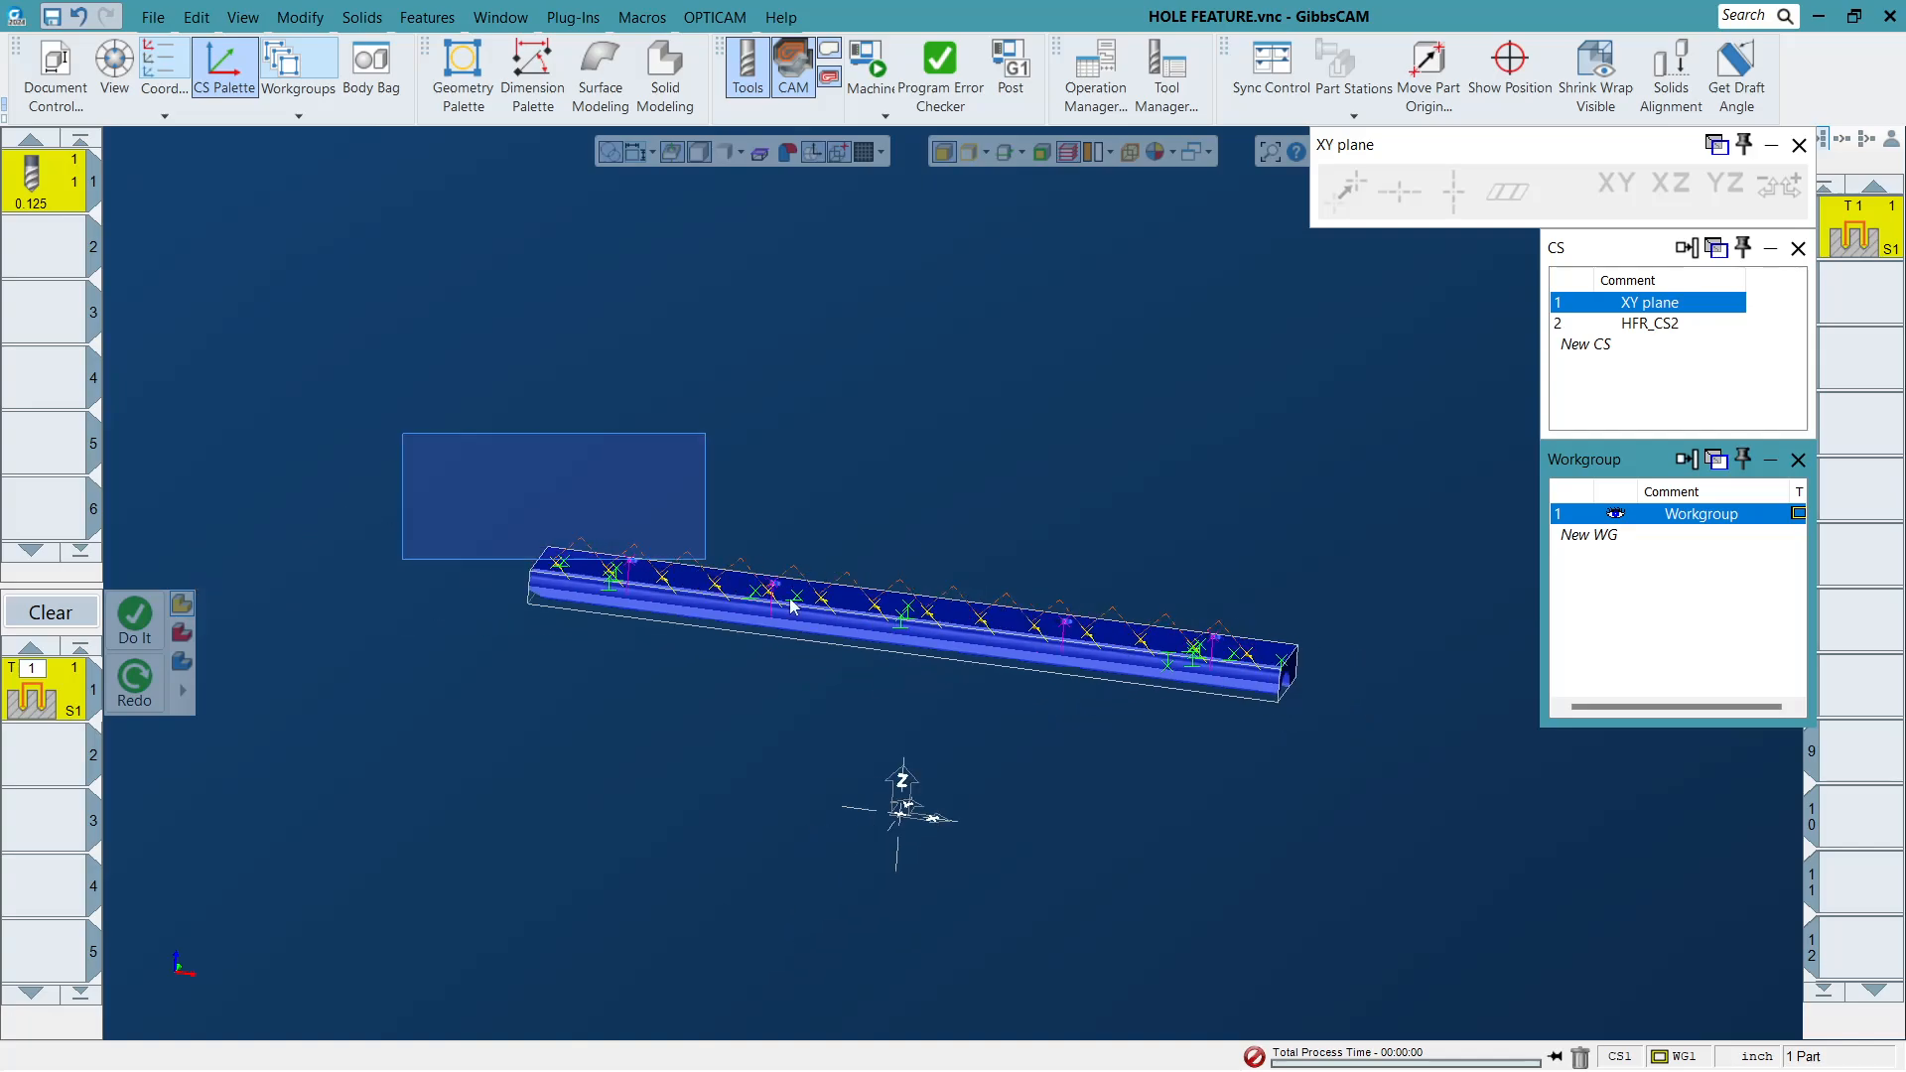
scroll(814, 636, "up", 3)
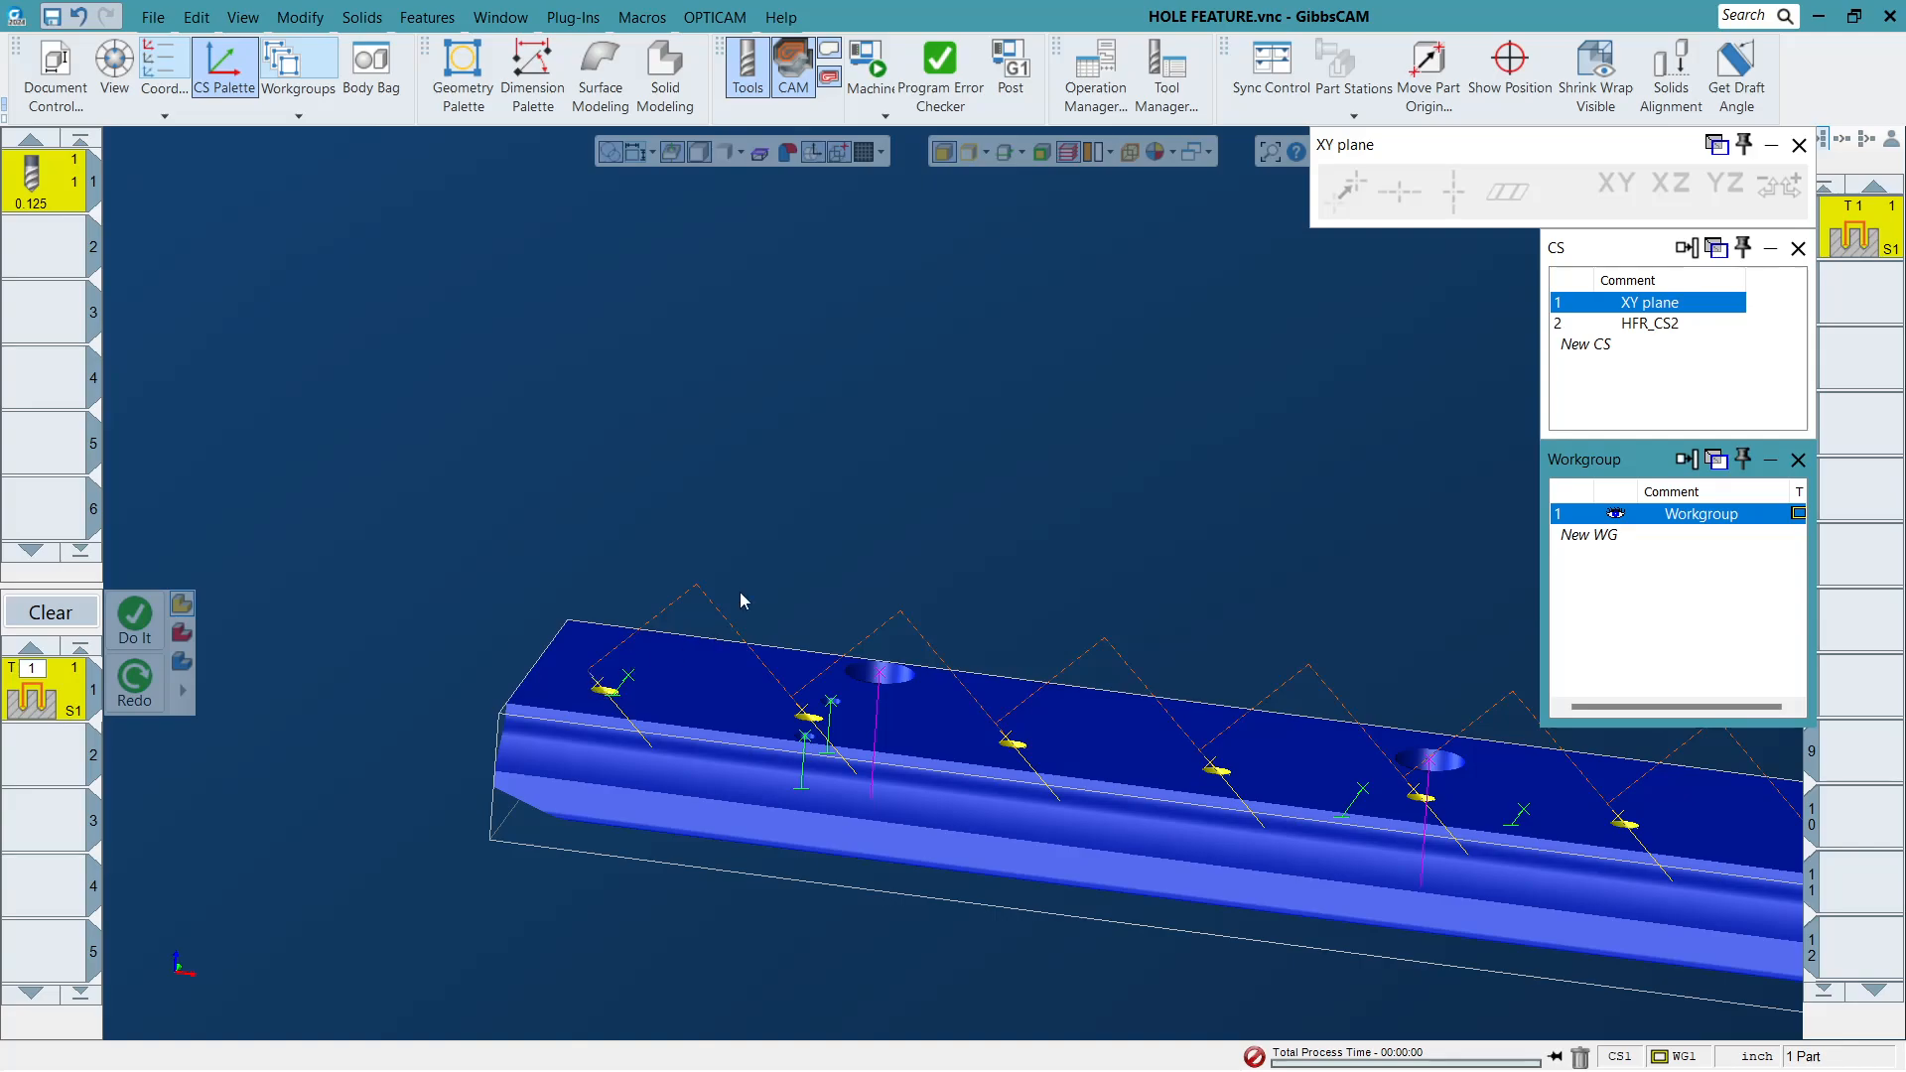
scroll(521, 576, "down", 4)
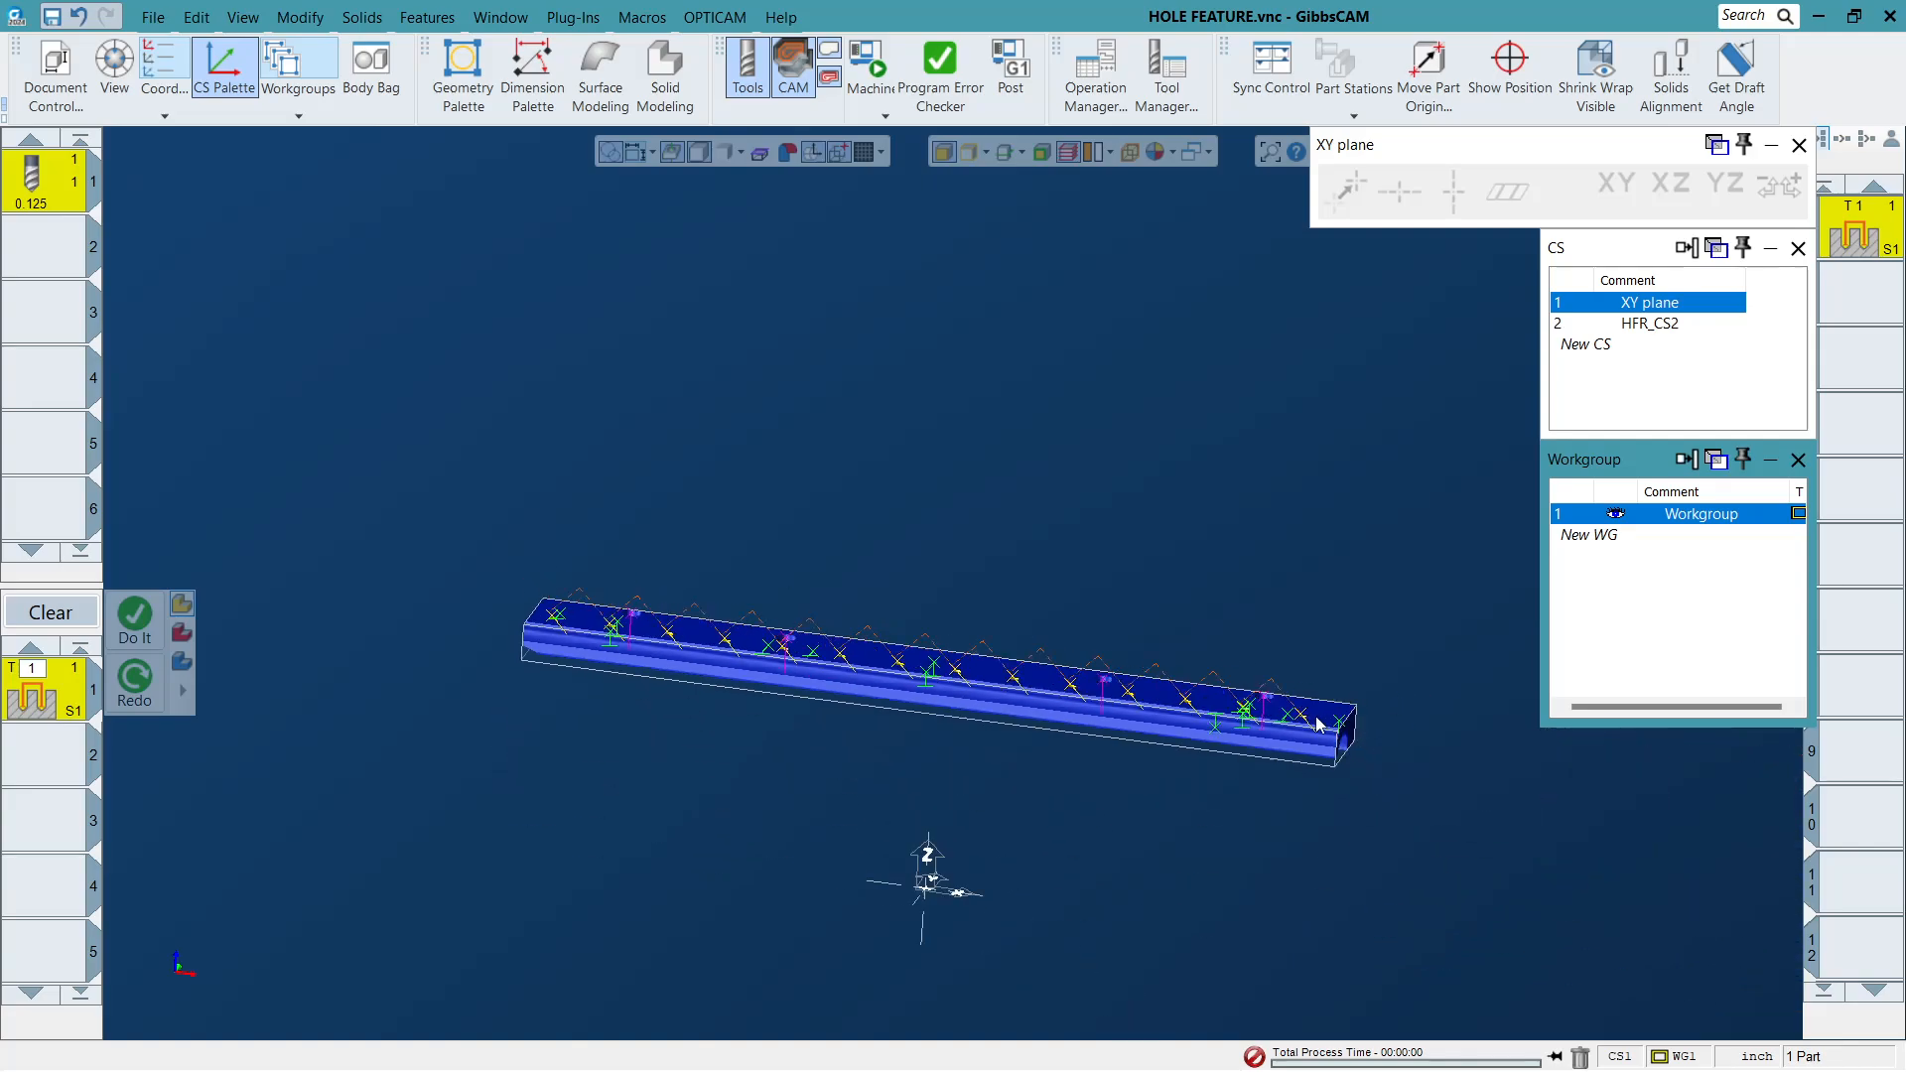
scroll(1251, 713, "up", 2)
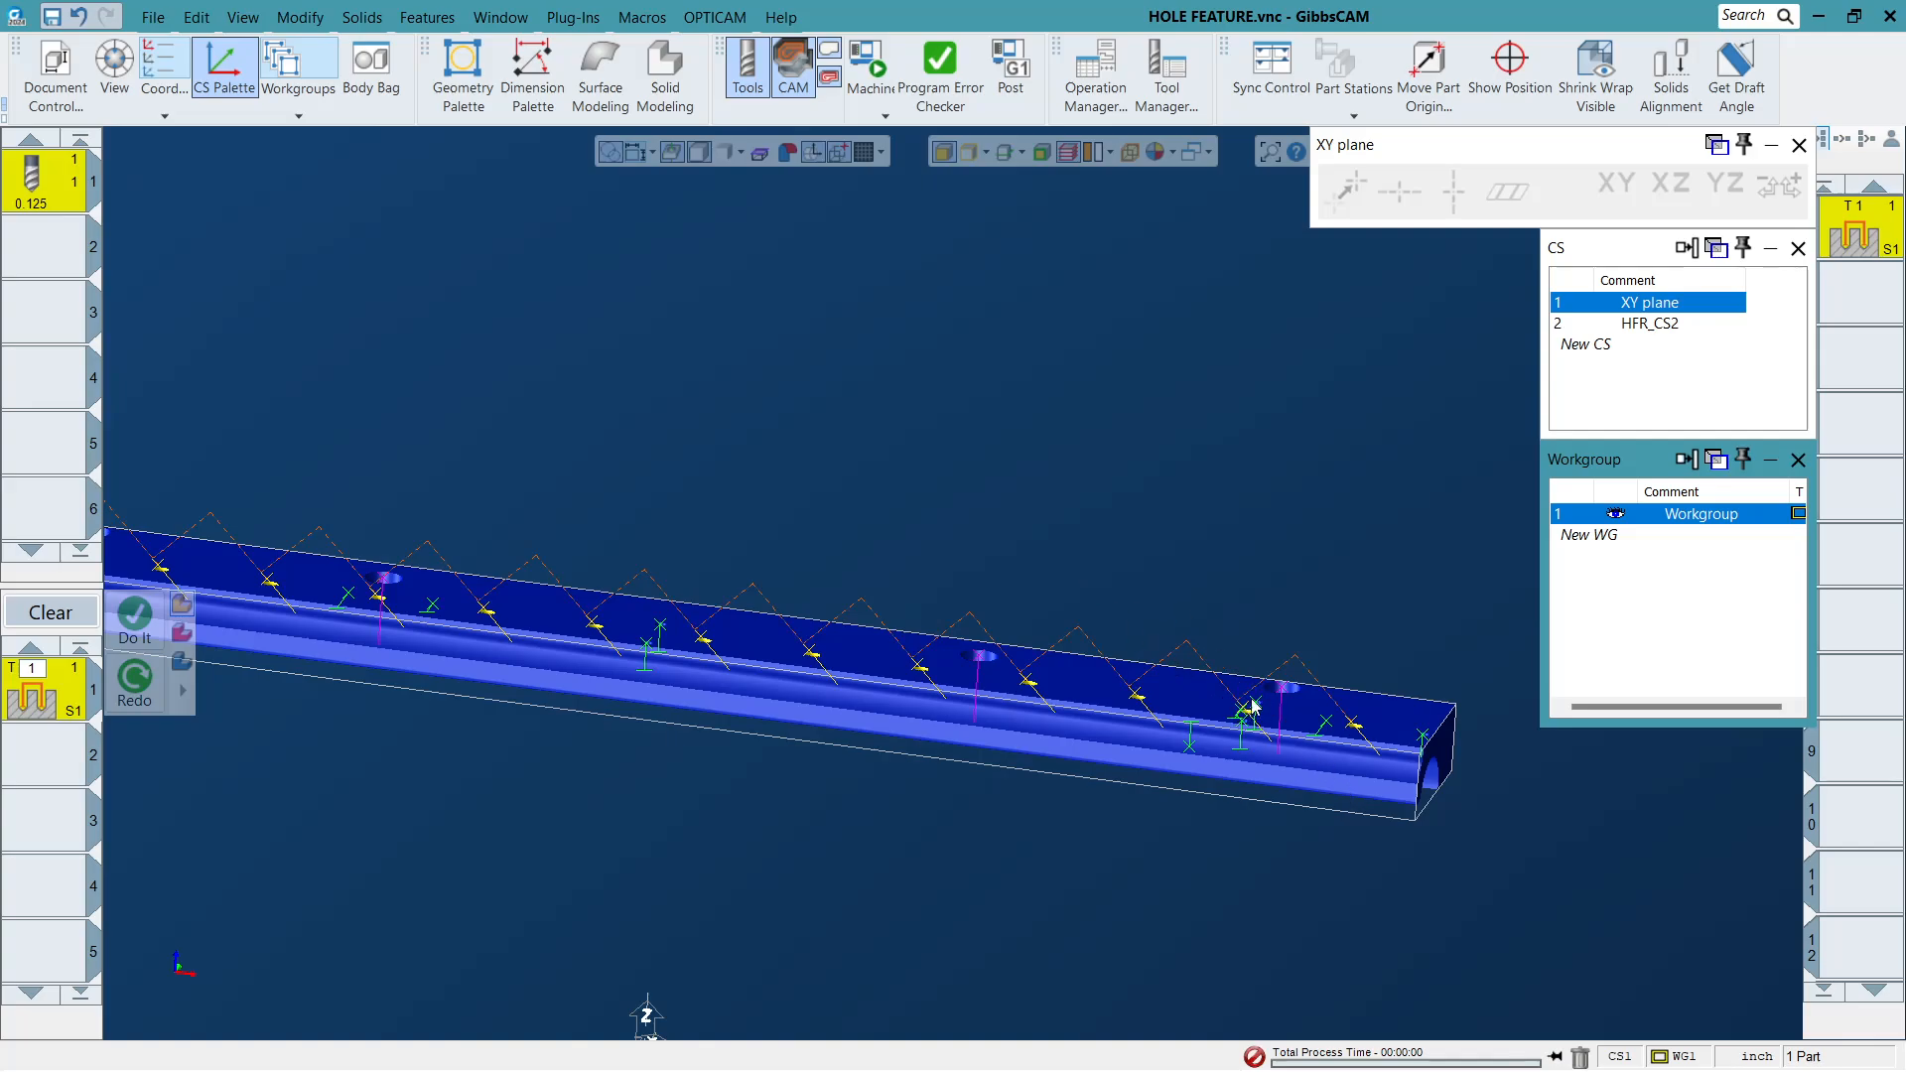
scroll(1231, 700, "down", 3)
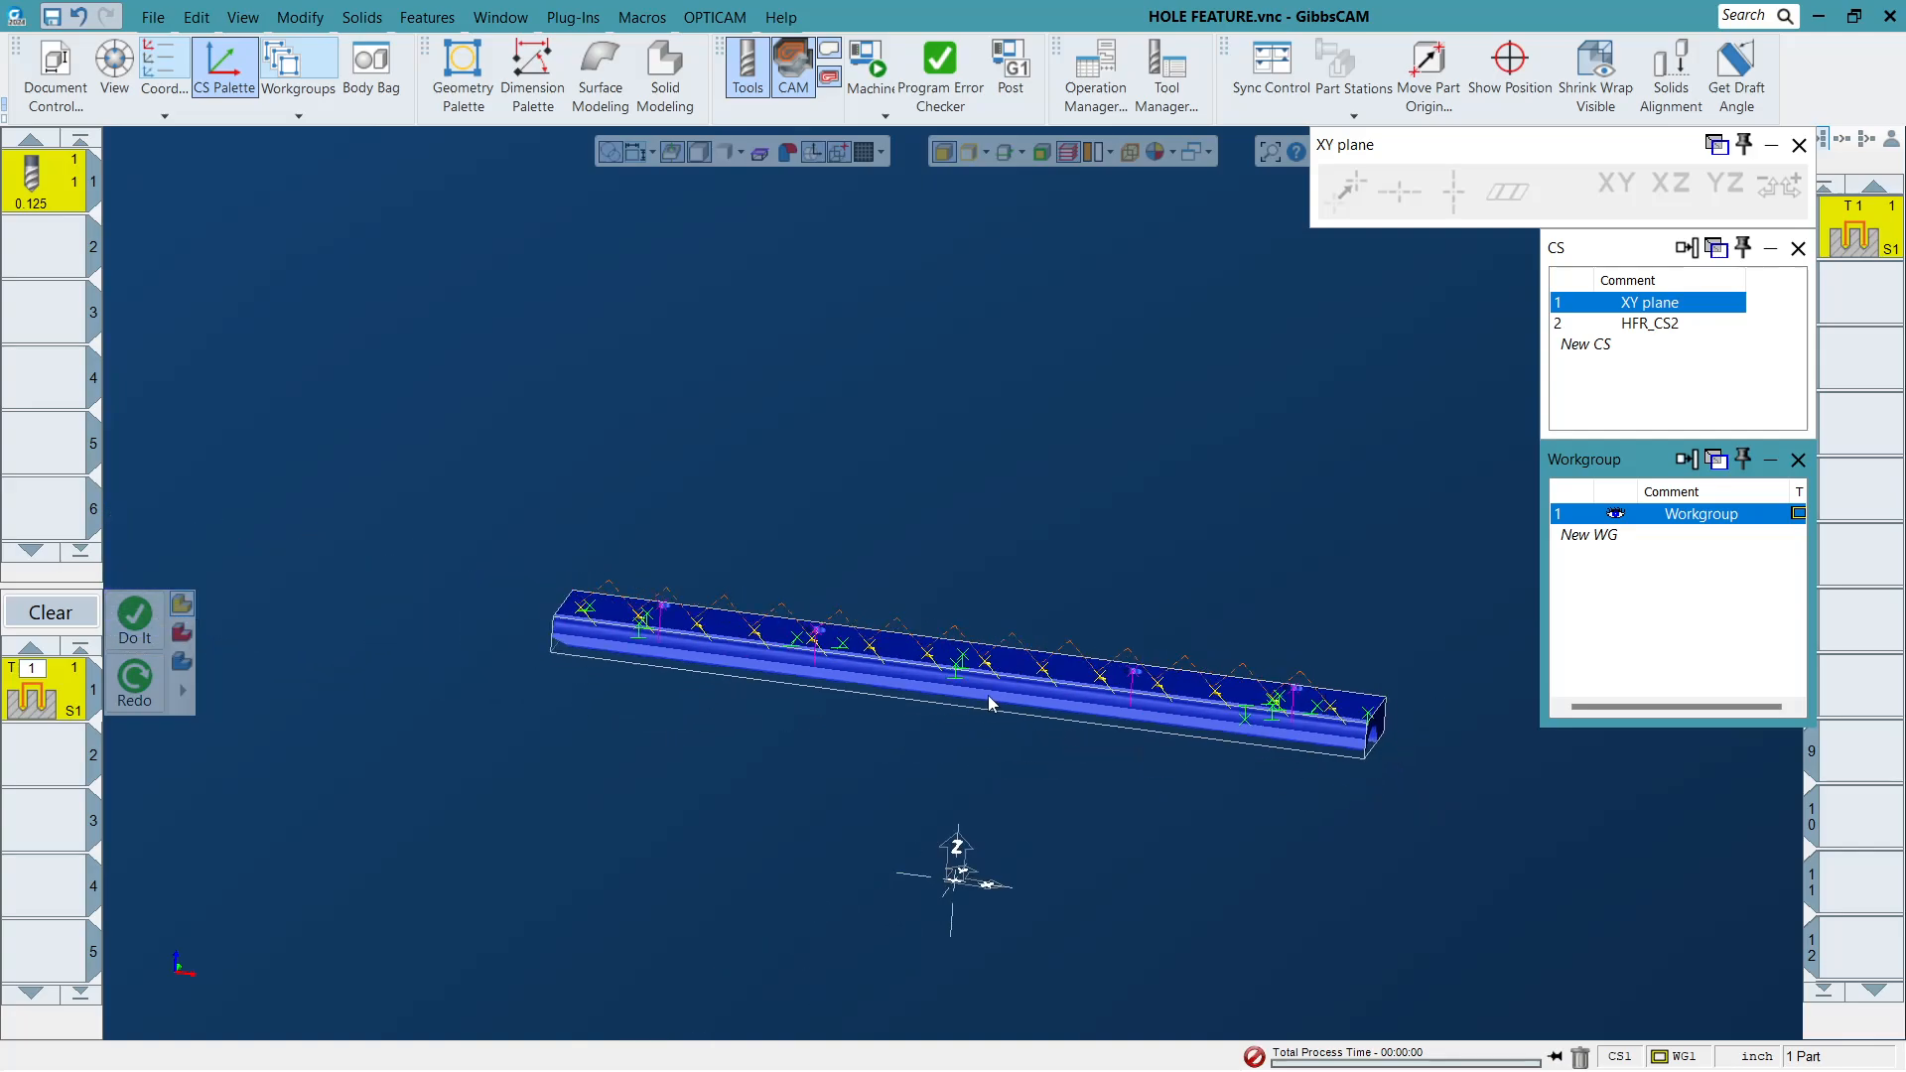
left_click_drag(464, 480, 1566, 776)
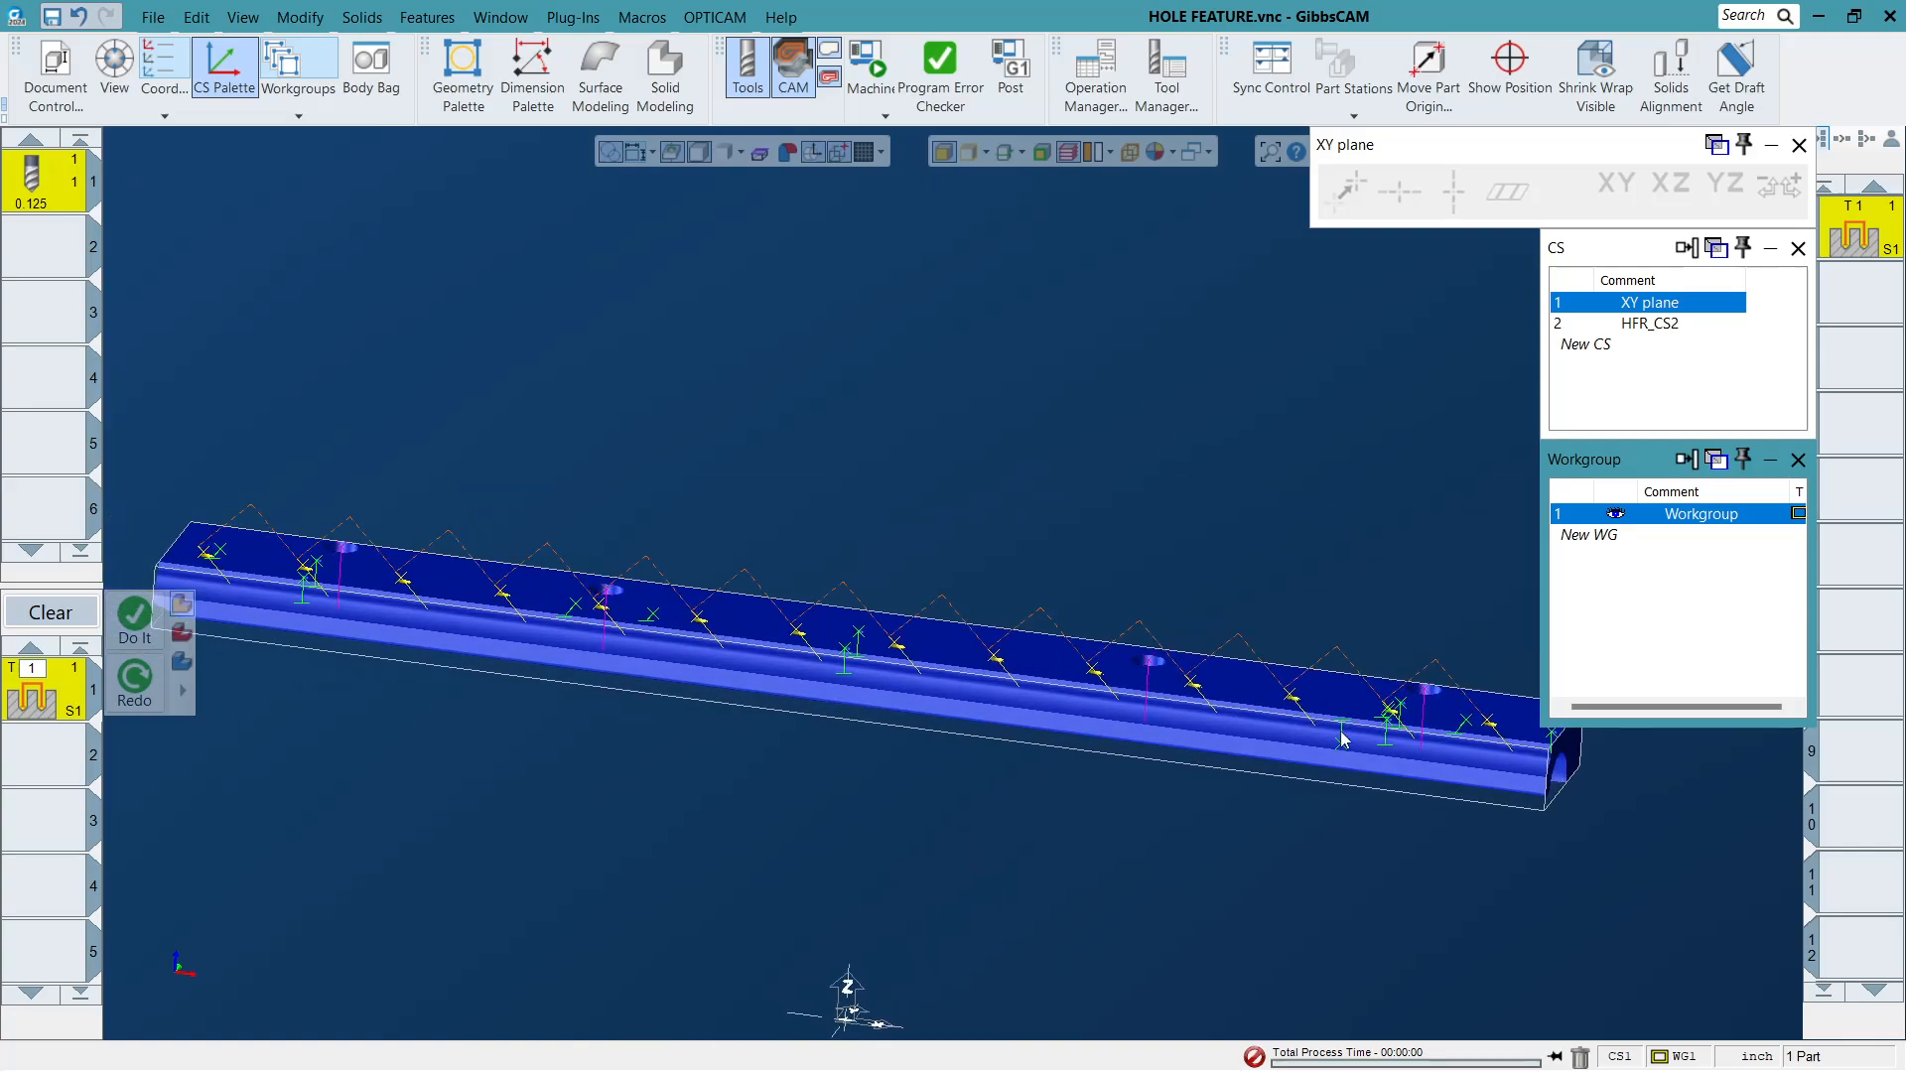
middle_click_drag(1340, 737, 1308, 884)
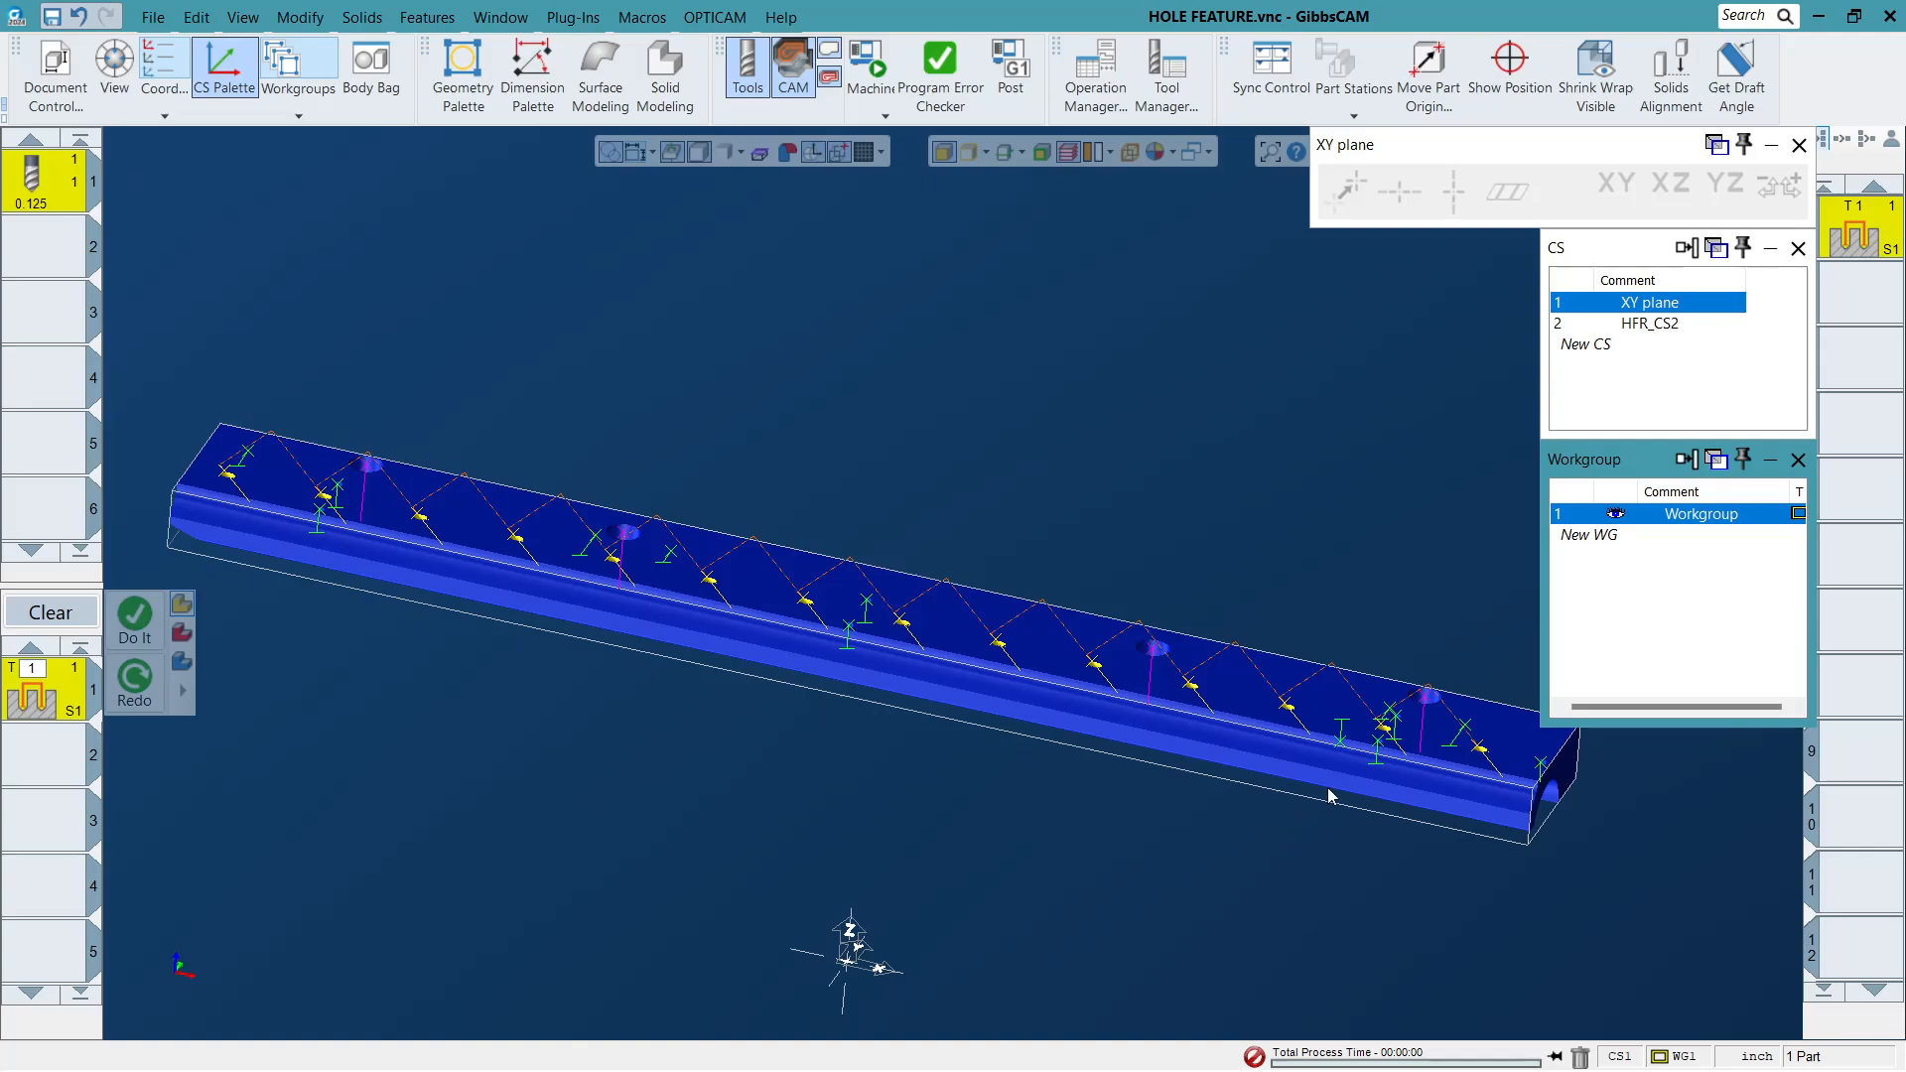
Set the hole process's transition between holes to Part Clearance, check the document's clearance value, and regenerate the drilling toolpath.
left_click(1234, 611)
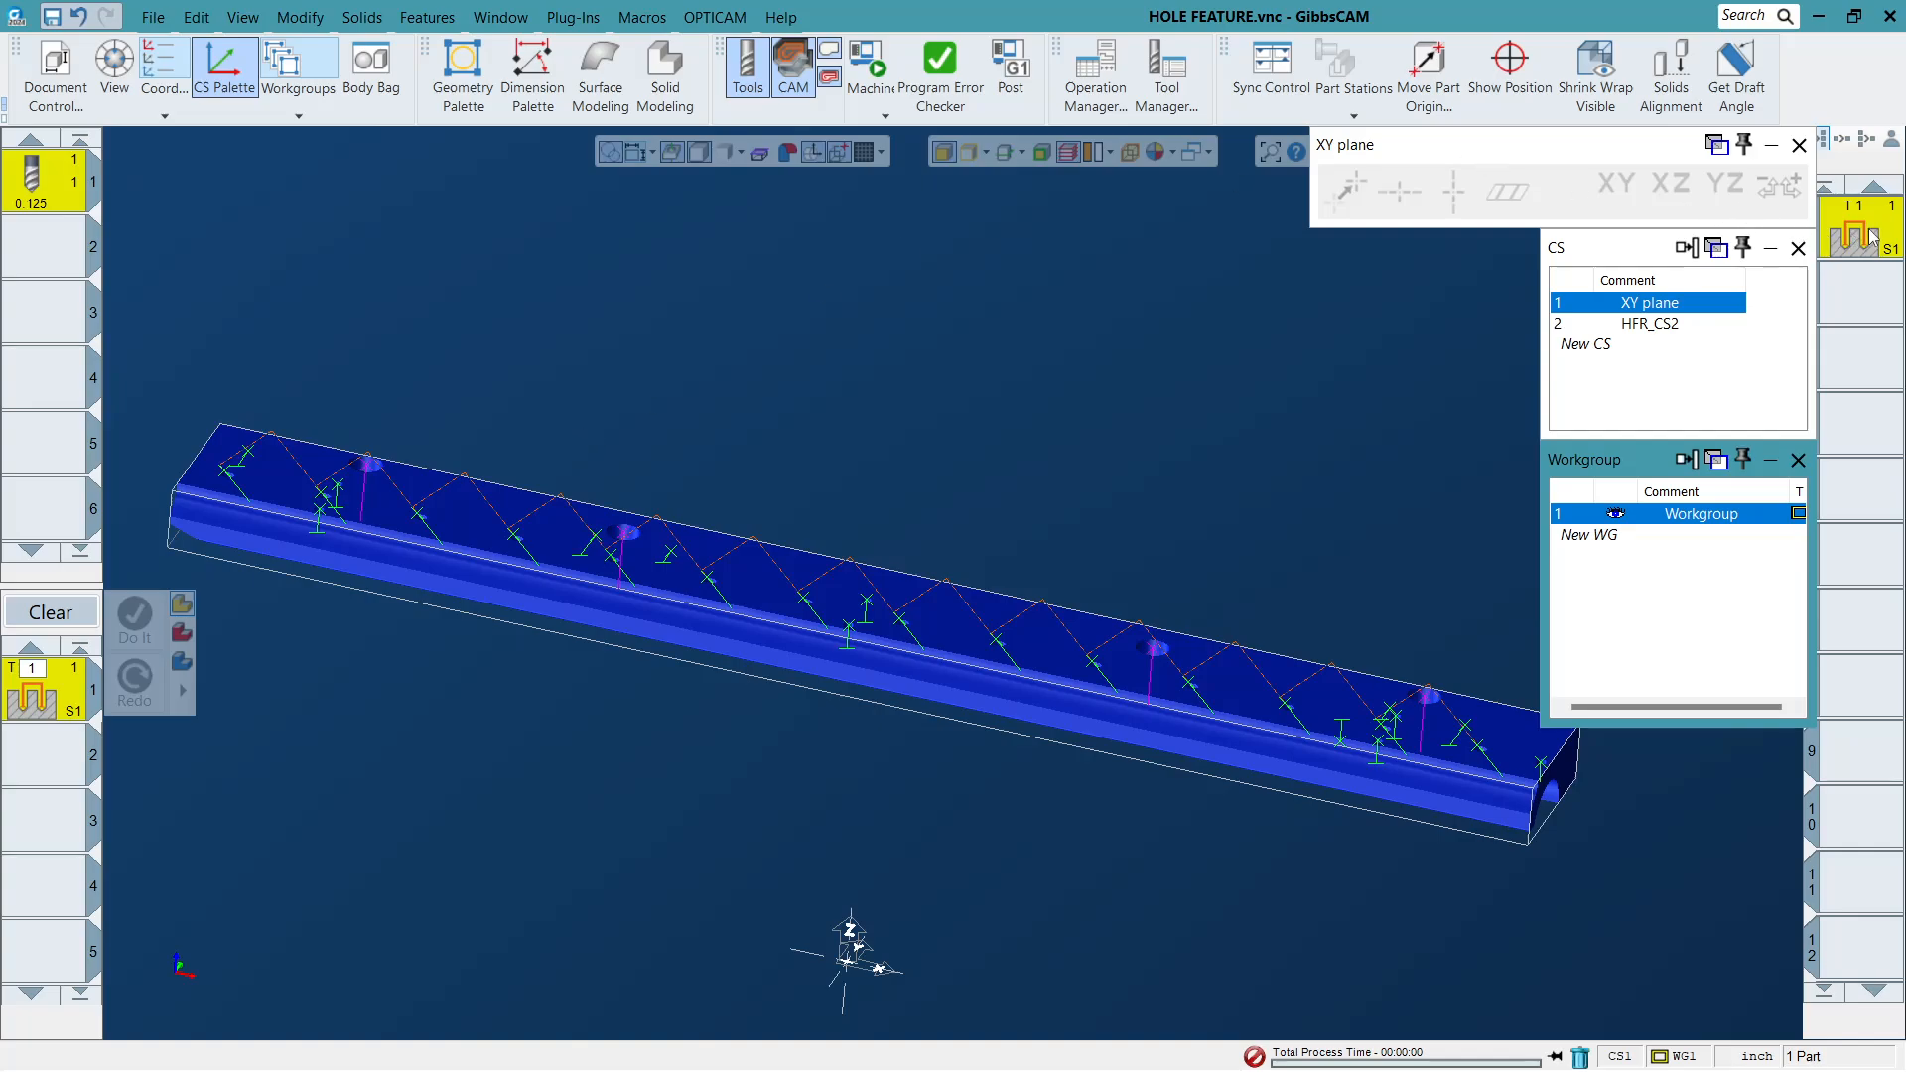
left_click(45, 692)
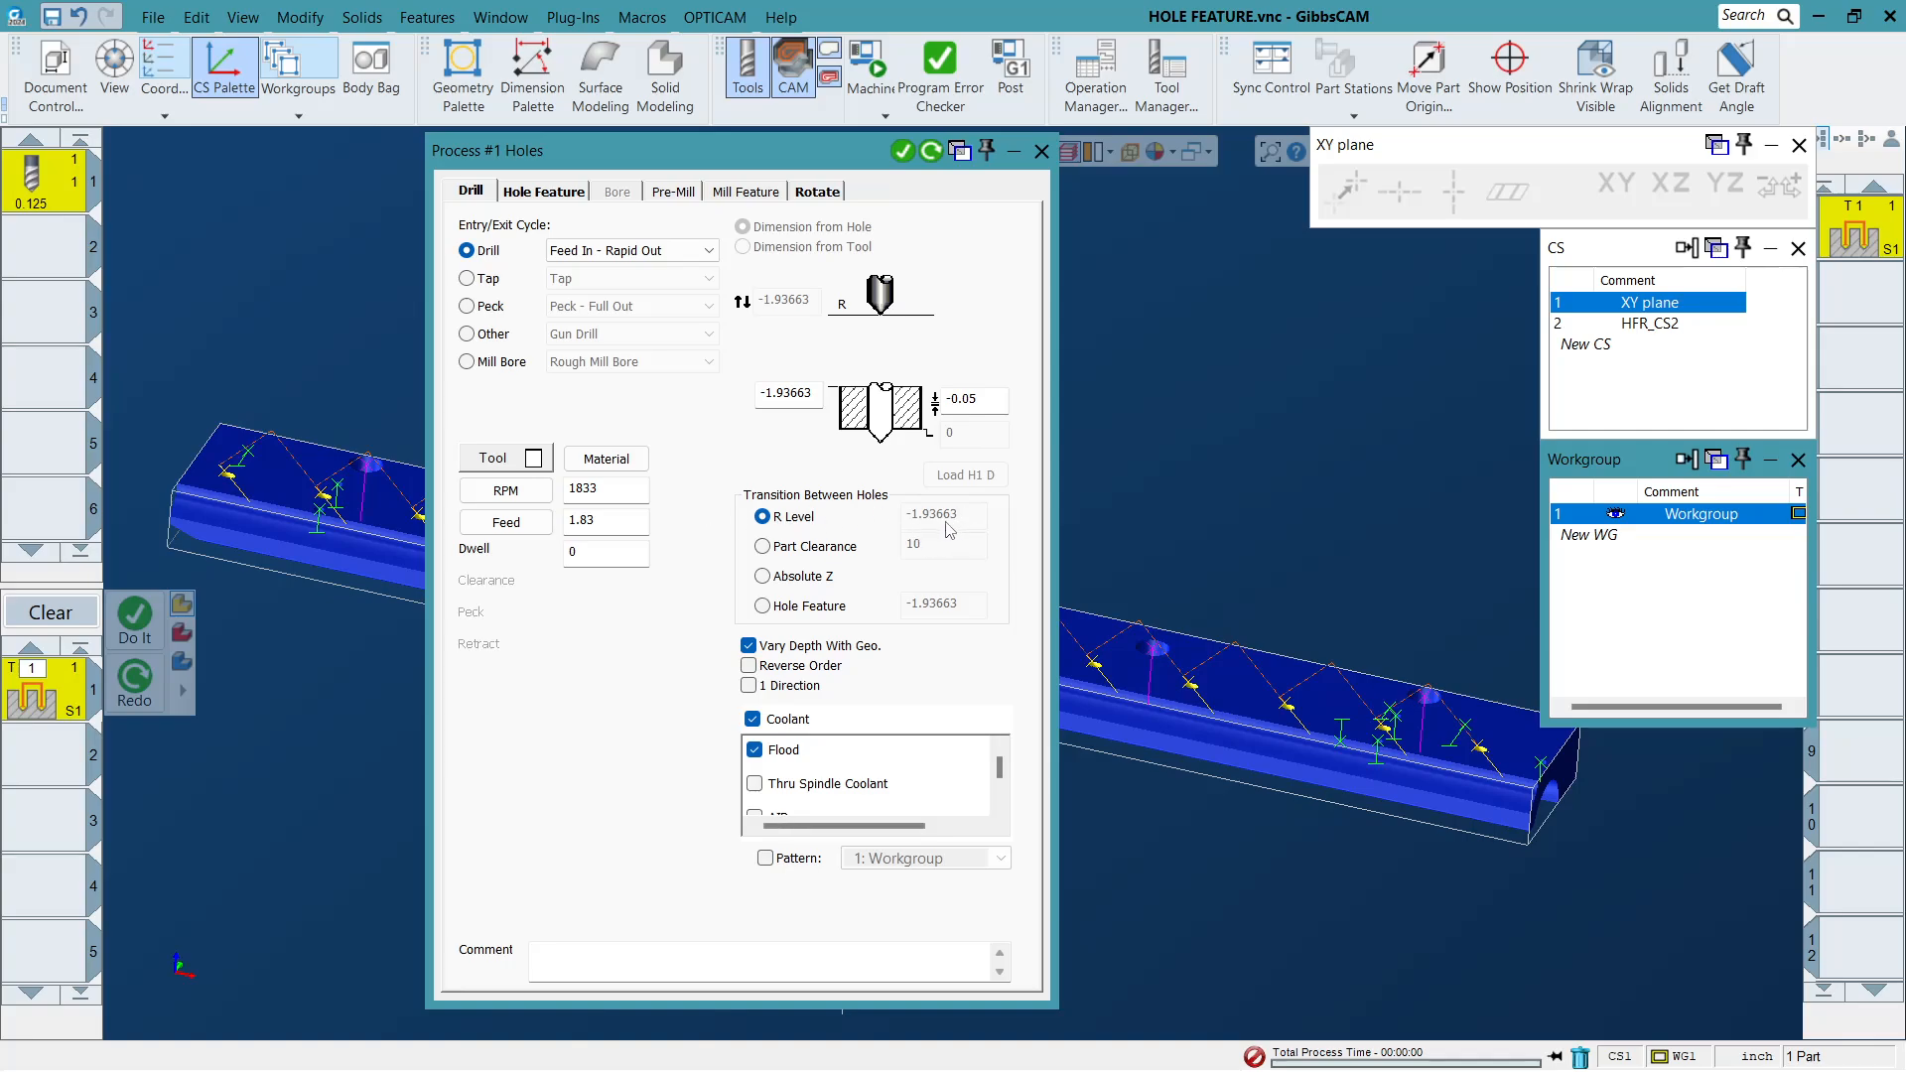
left_click(839, 549)
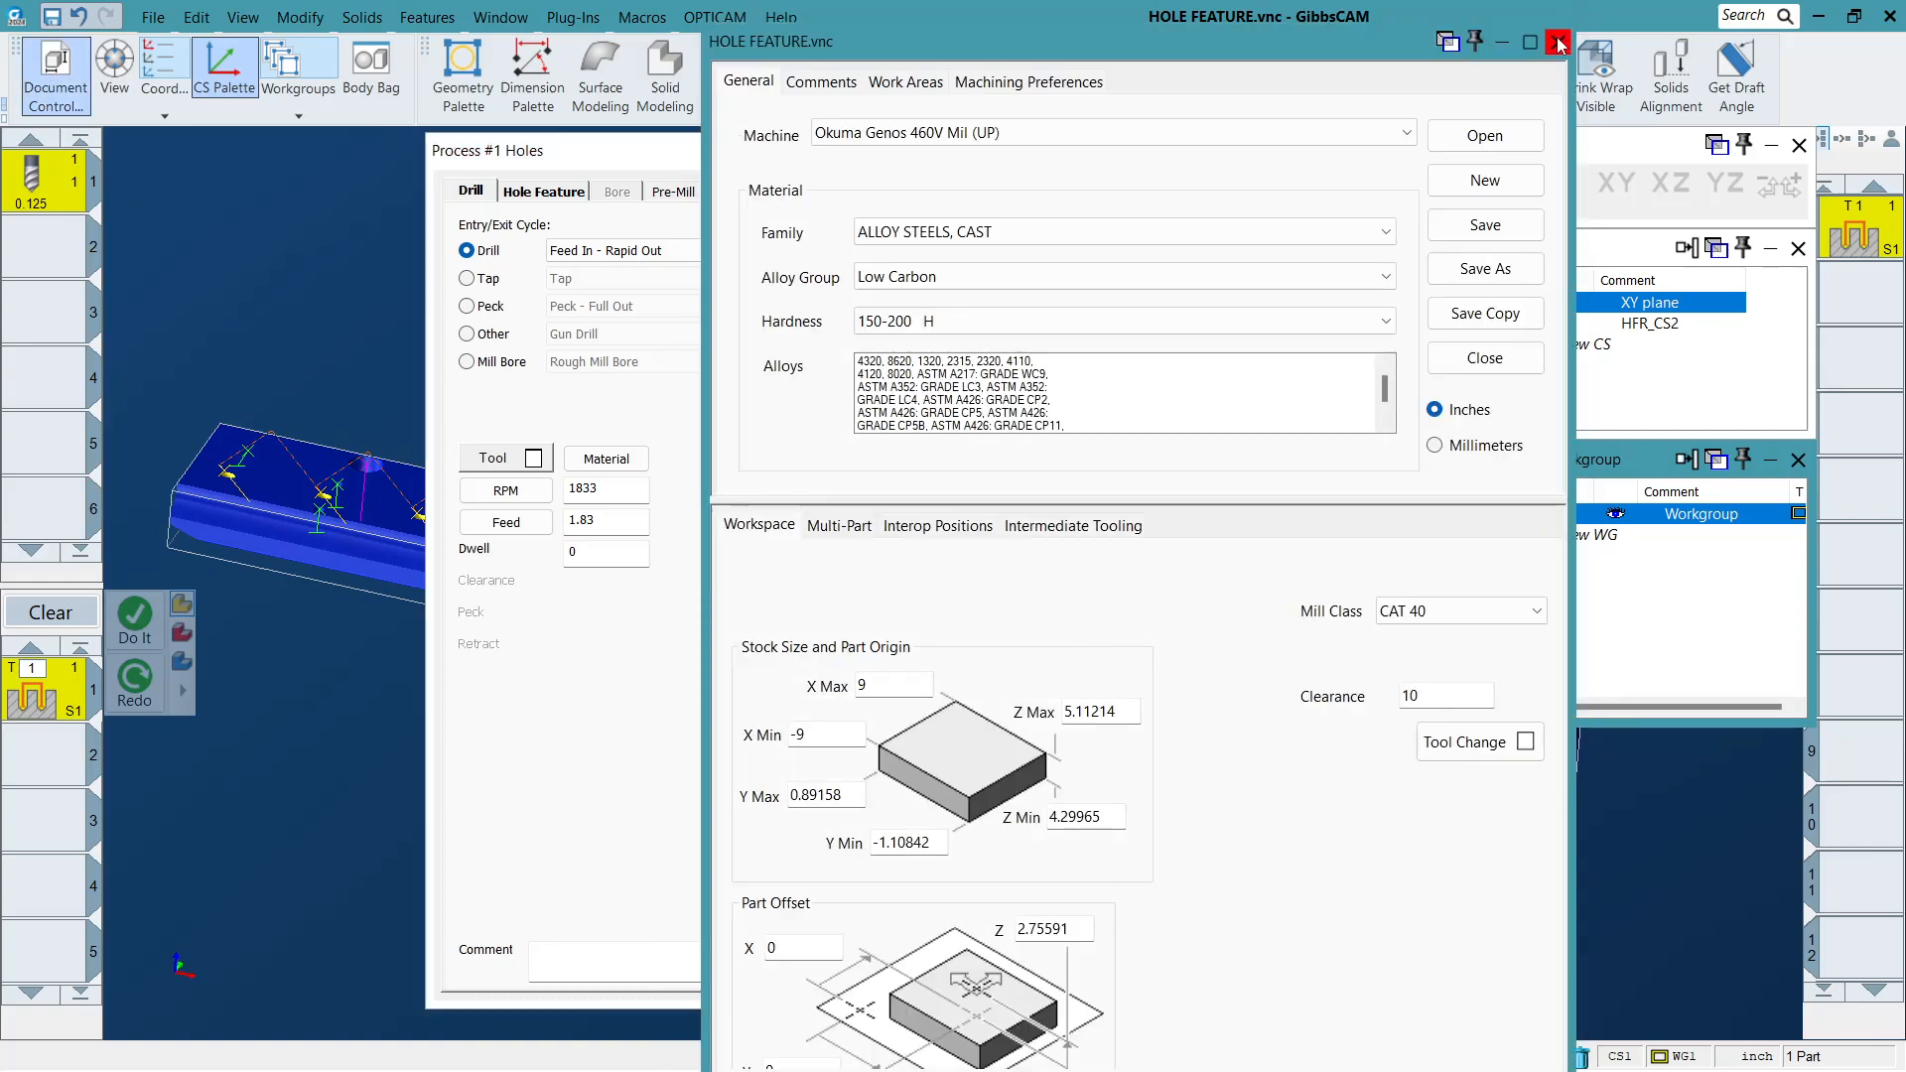
left_click(1558, 42)
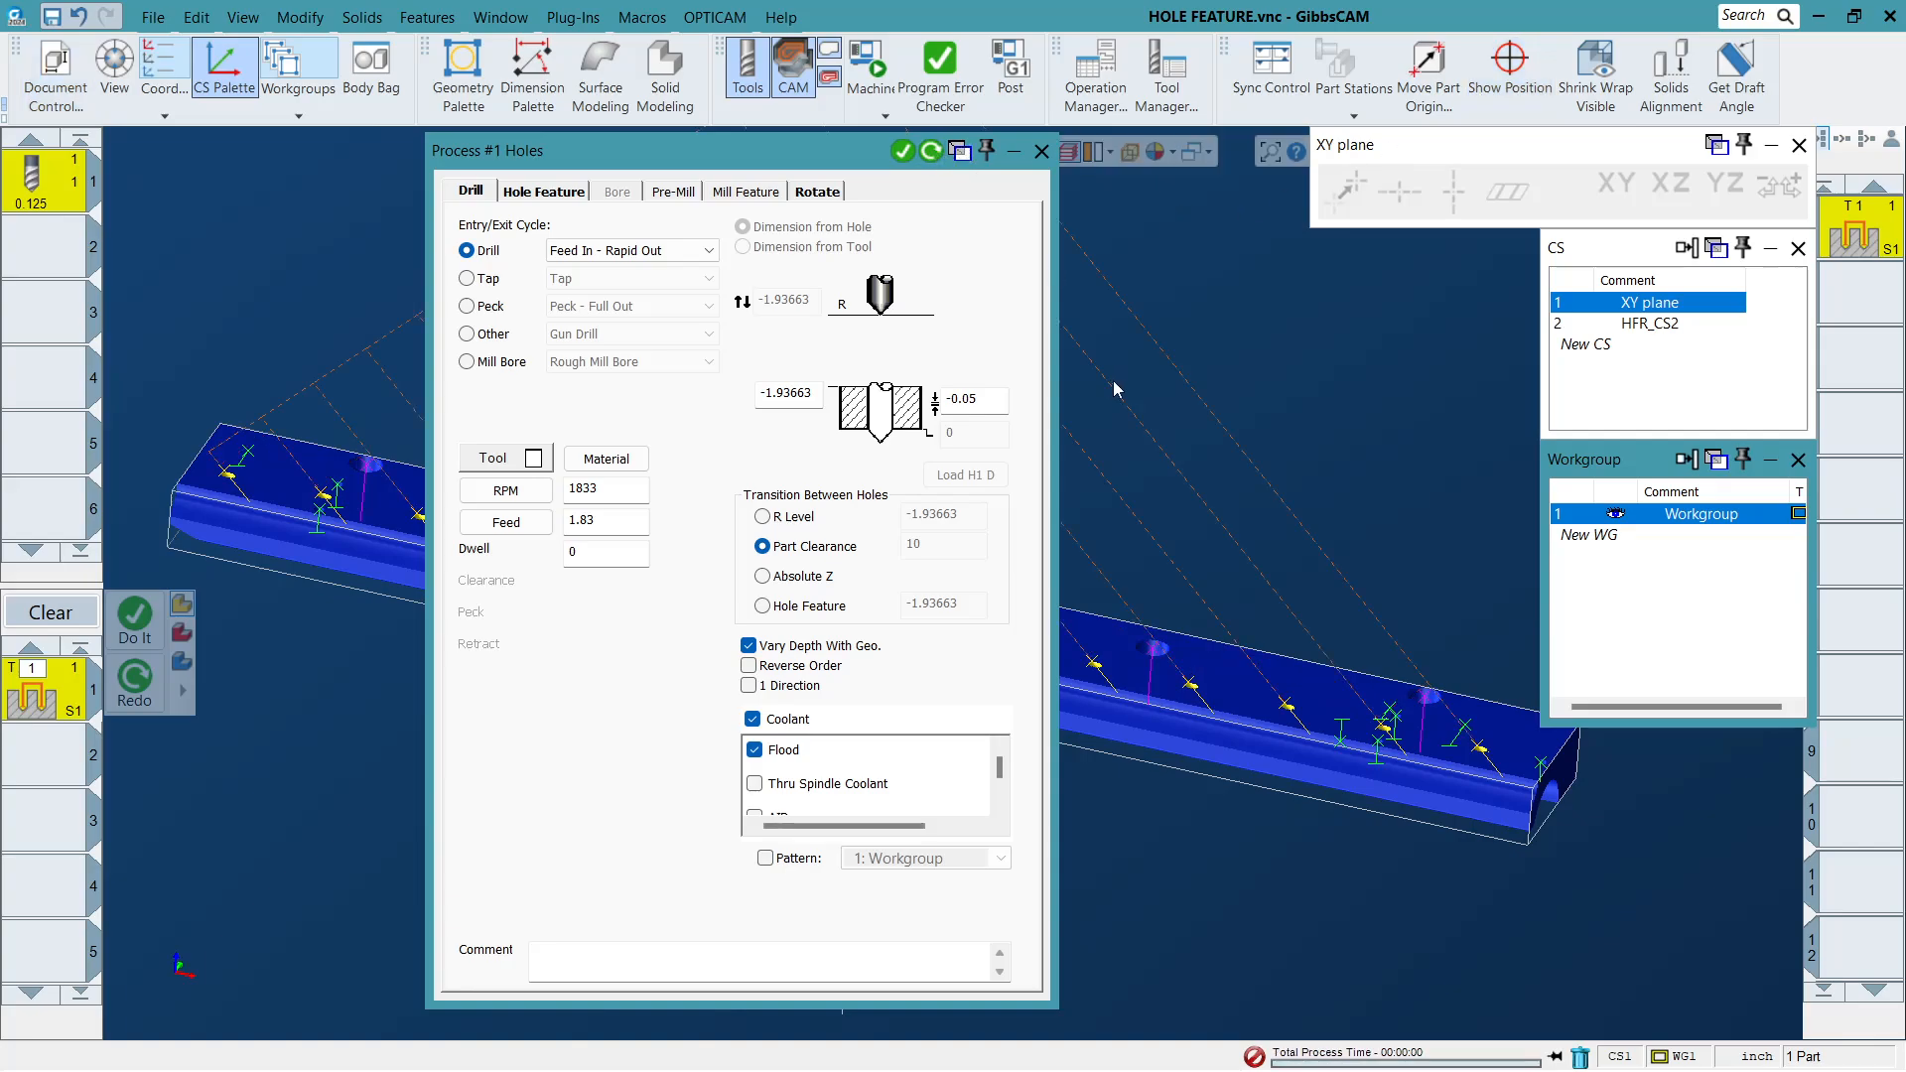
left_click(1042, 153)
Examine the Part Clearance retract moves of the drilling toolpath above the bar.
scroll(994, 555, "down", 1)
middle_click_drag(994, 555, 1349, 497)
scroll(1047, 598, "down", 2)
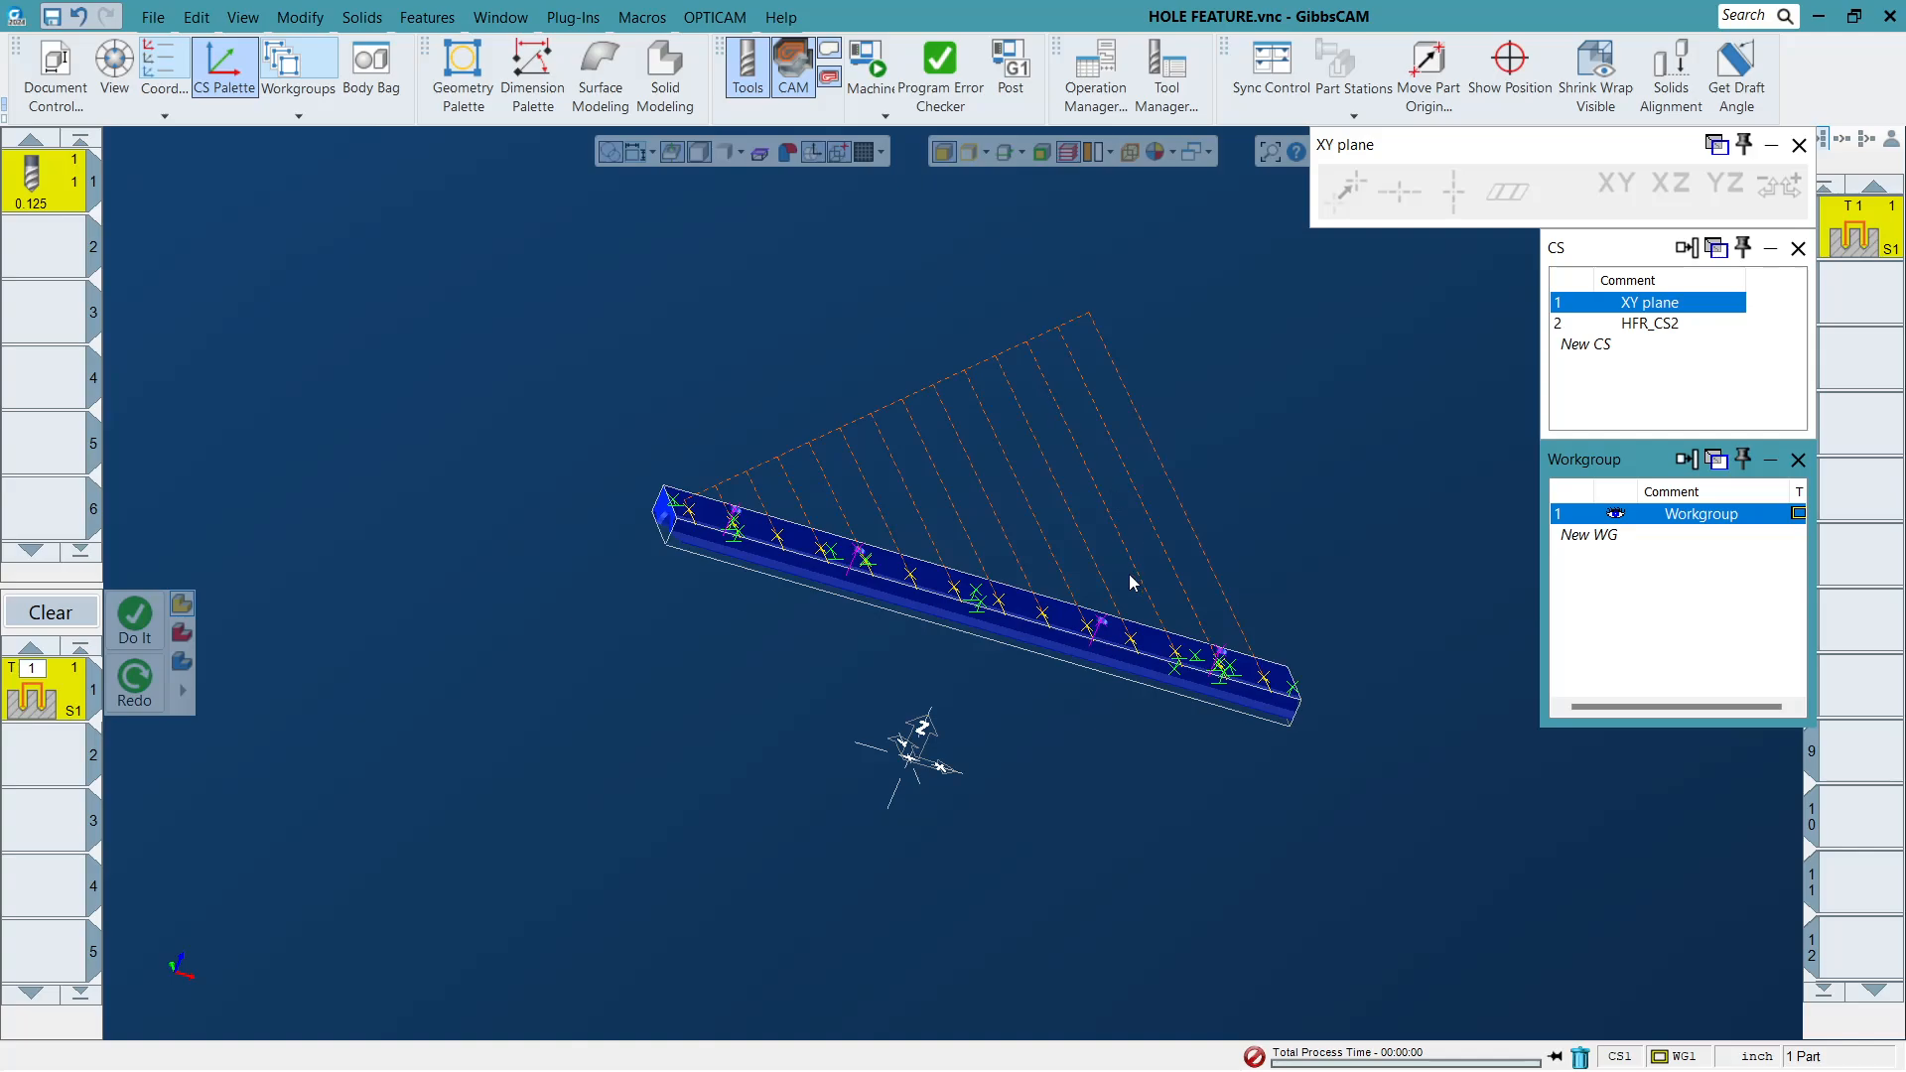
left_click(779, 562)
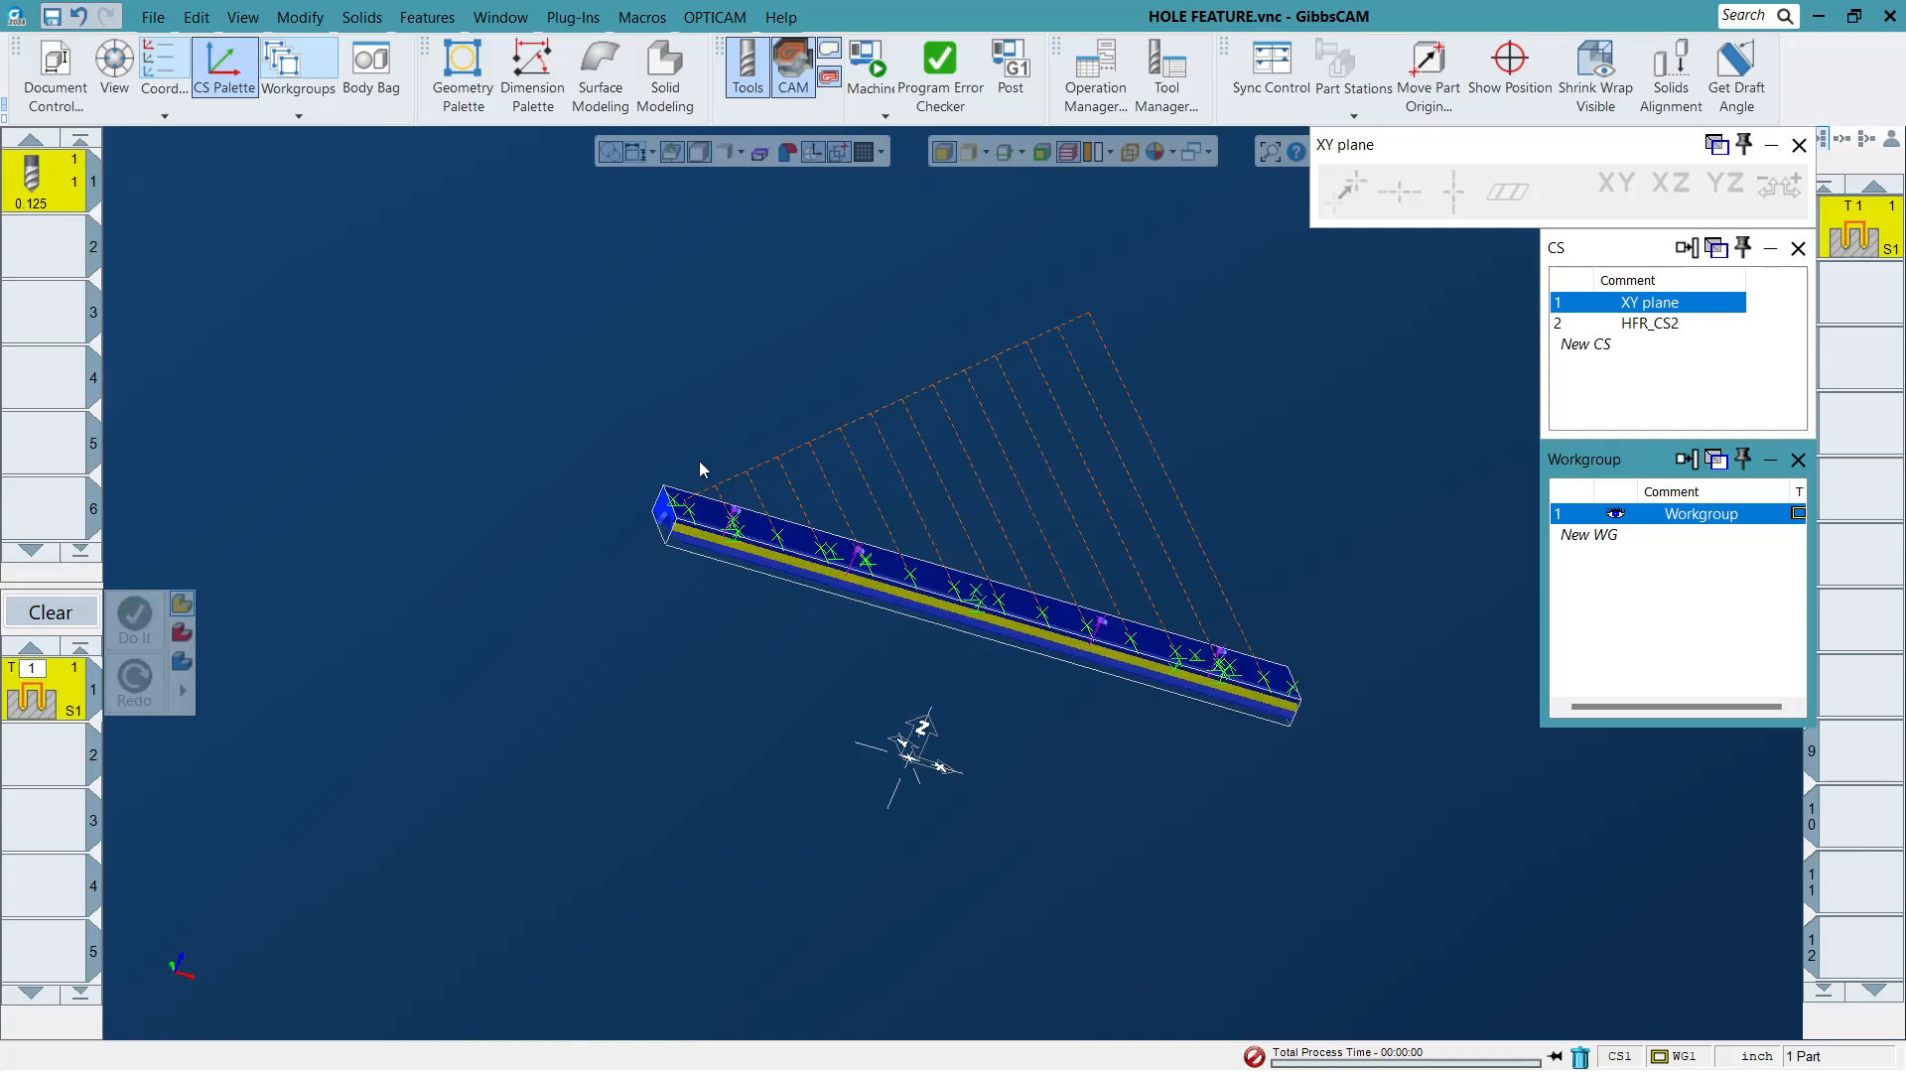
scroll(714, 491, "up", 3)
scroll(695, 548, "down", 1)
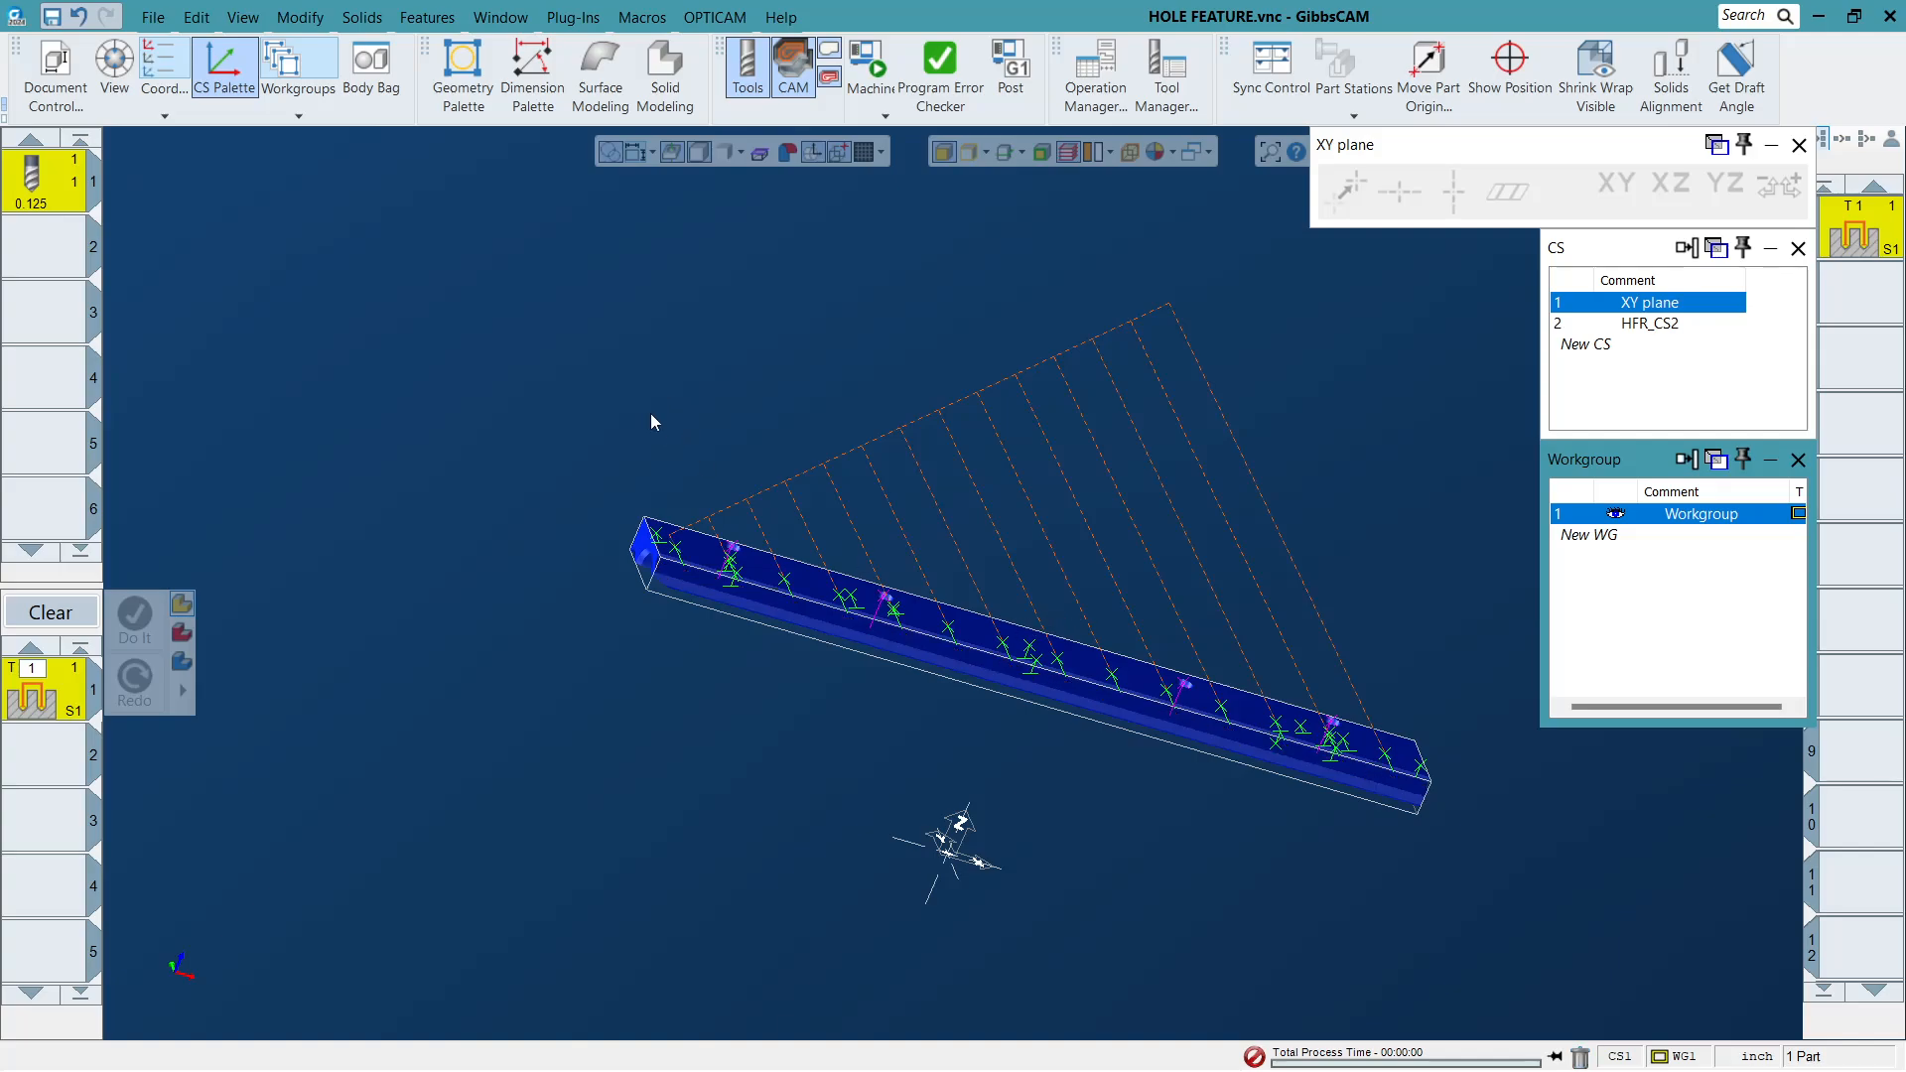
left_click_drag(420, 346, 1102, 785)
scroll(678, 623, "down", 2)
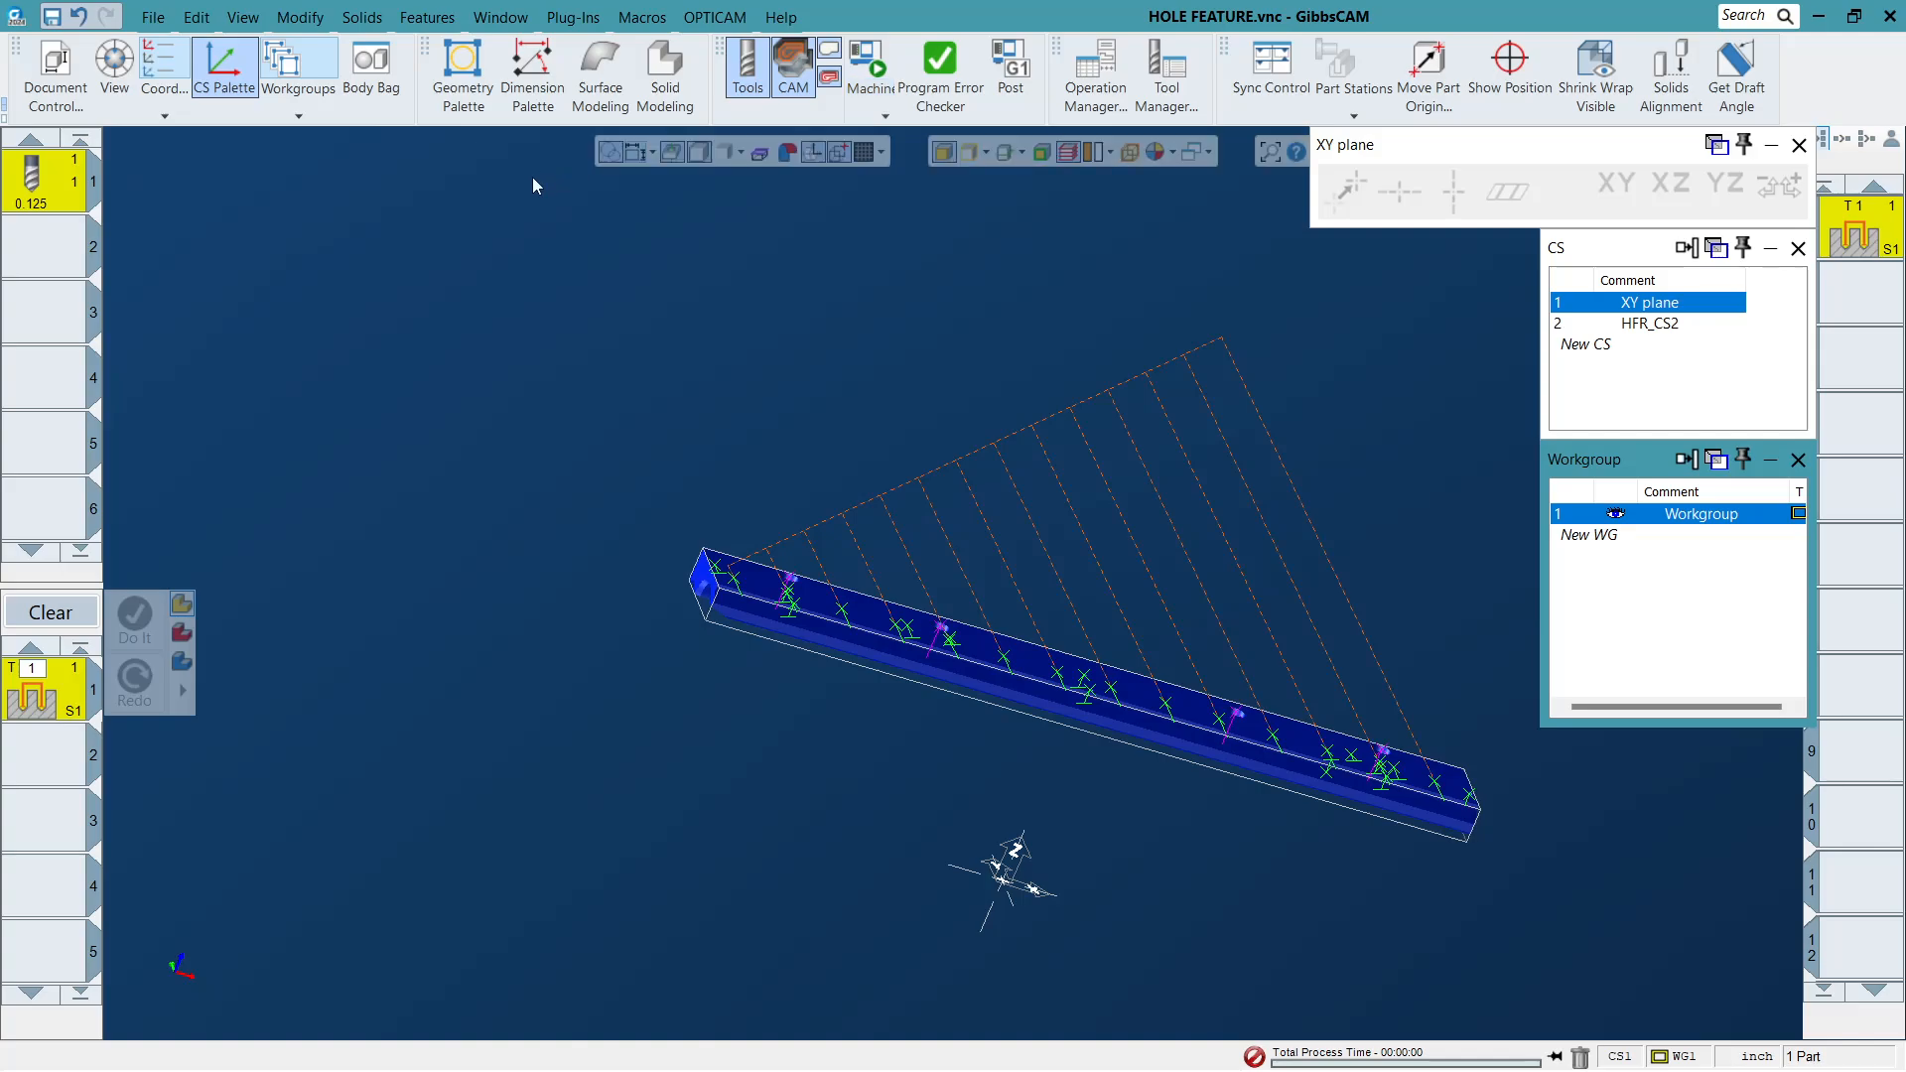
Set the hole process's transition between holes to R Level and regenerate the drilling toolpath.
left_click(1871, 260)
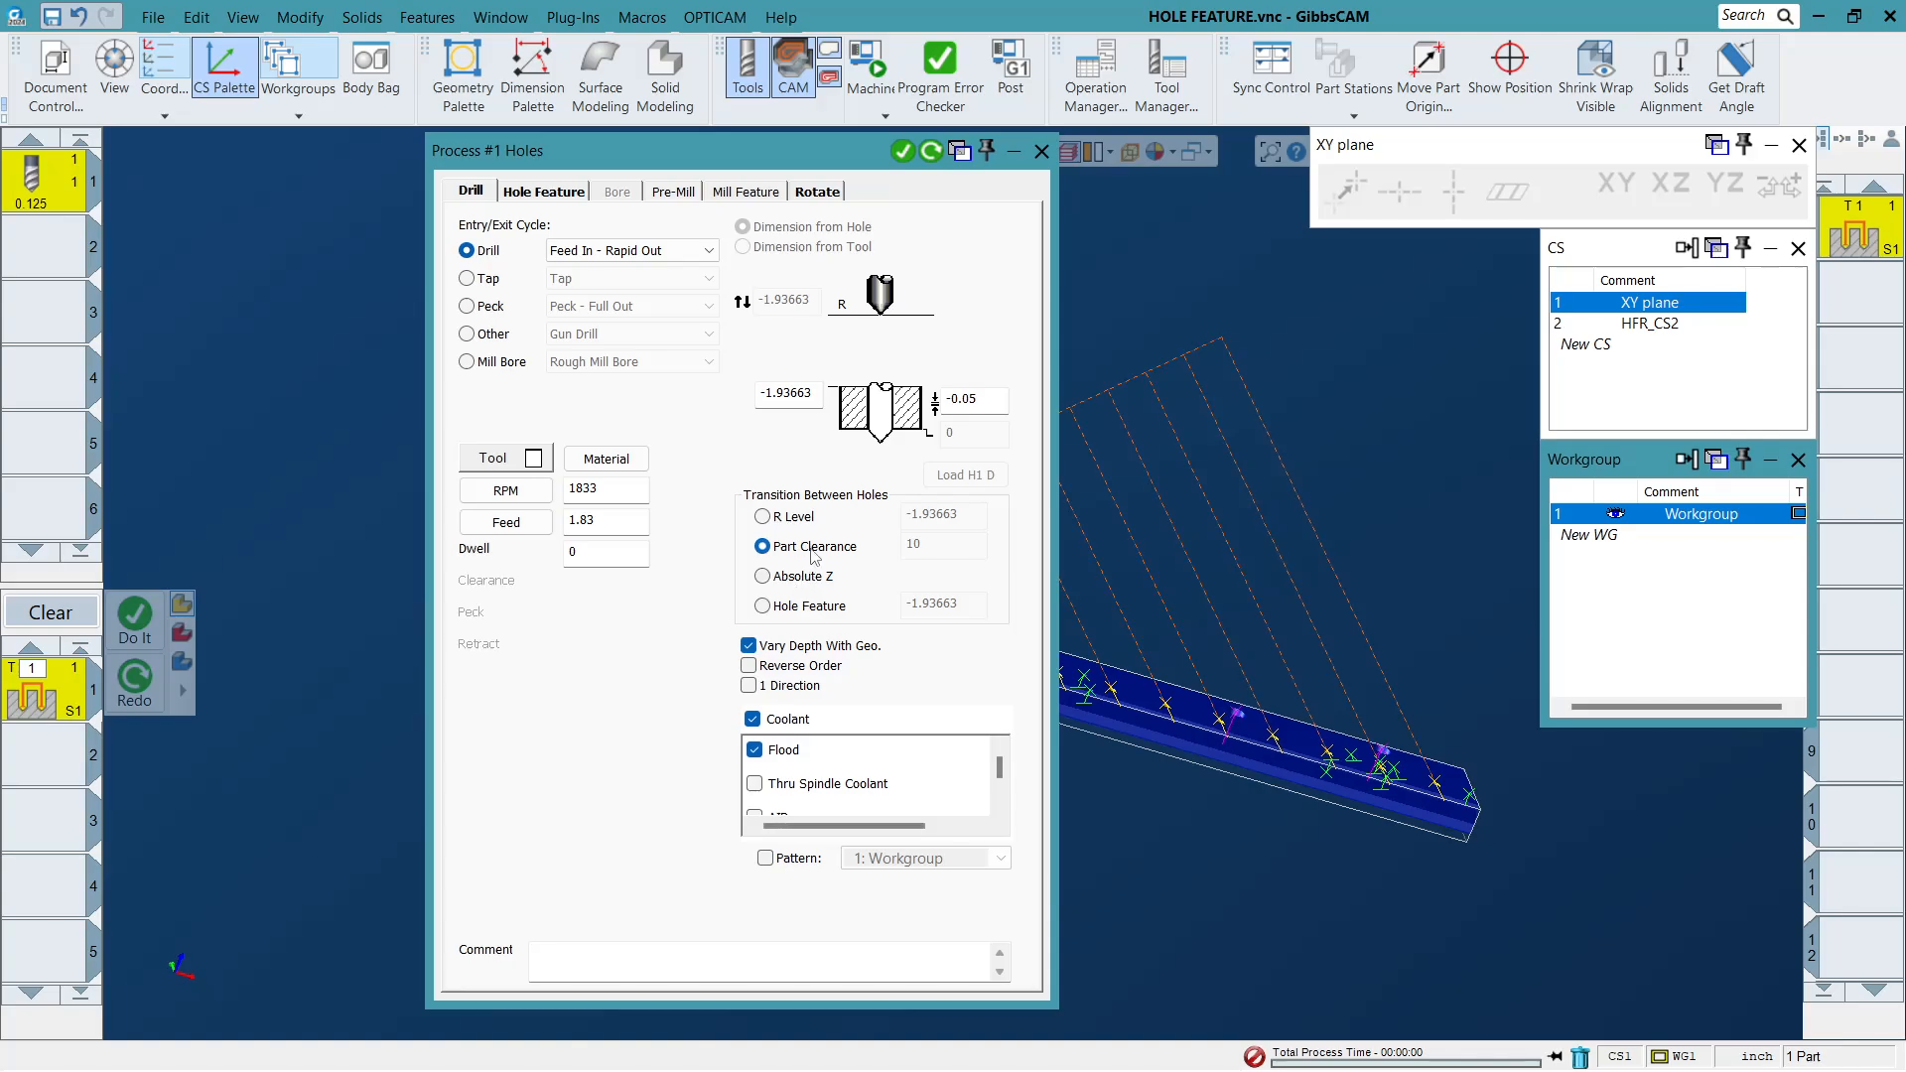
left_click(809, 517)
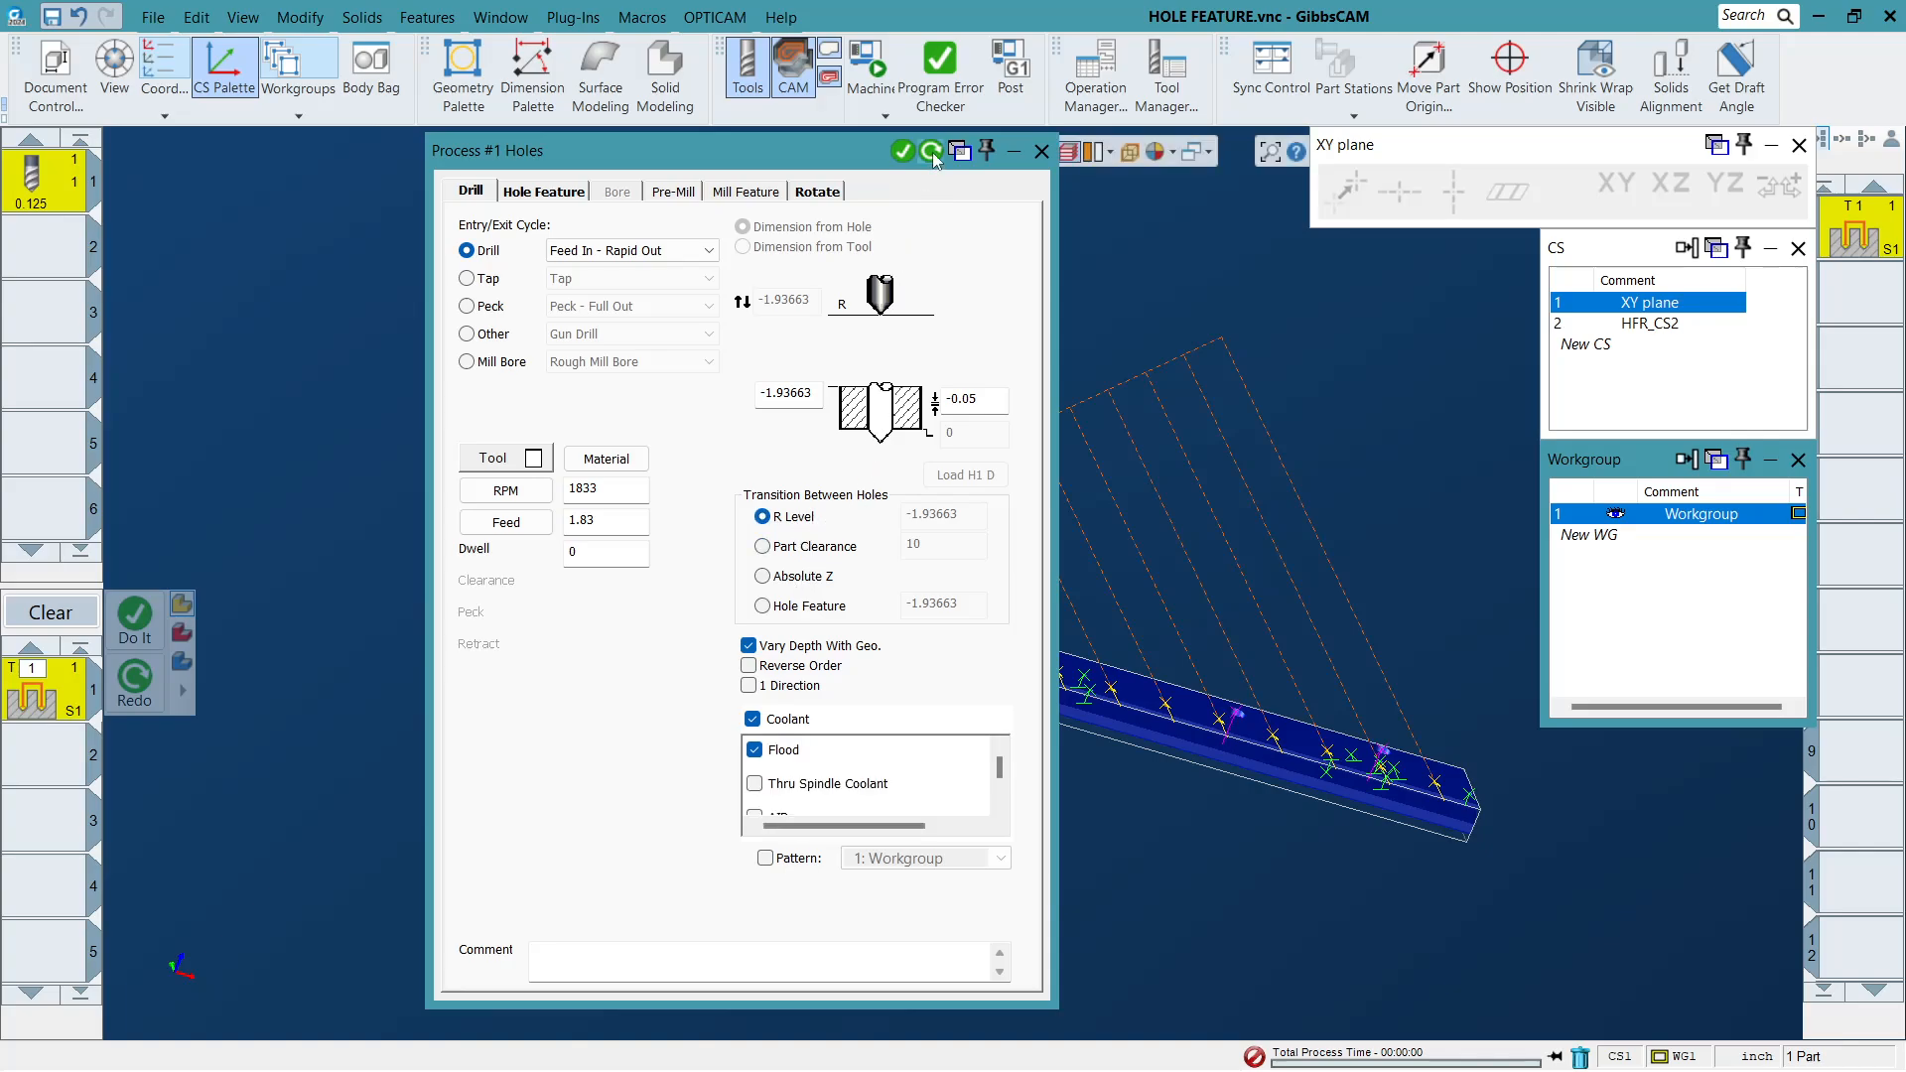
left_click(1042, 151)
Run the machine simulation of the drilling operation and stop it with the drill close to the bar.
left_click(882, 111)
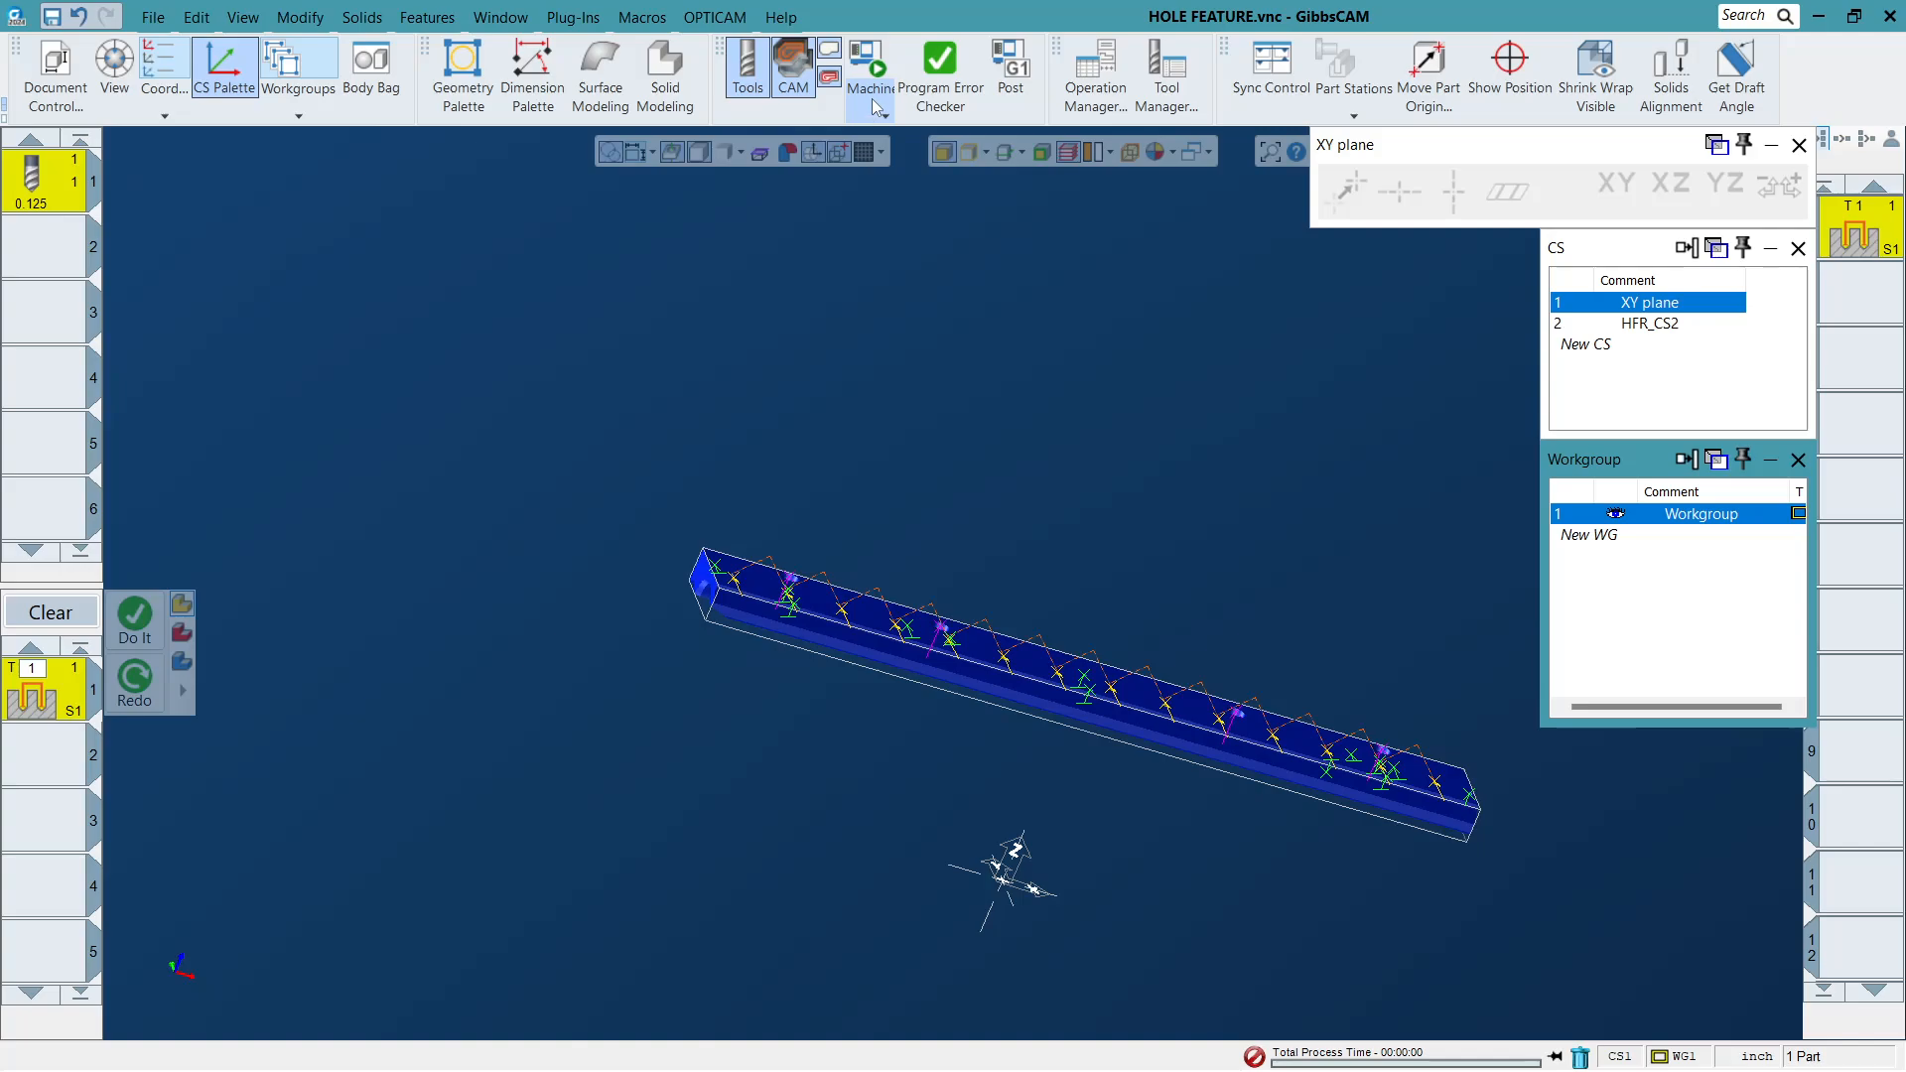
left_click(933, 191)
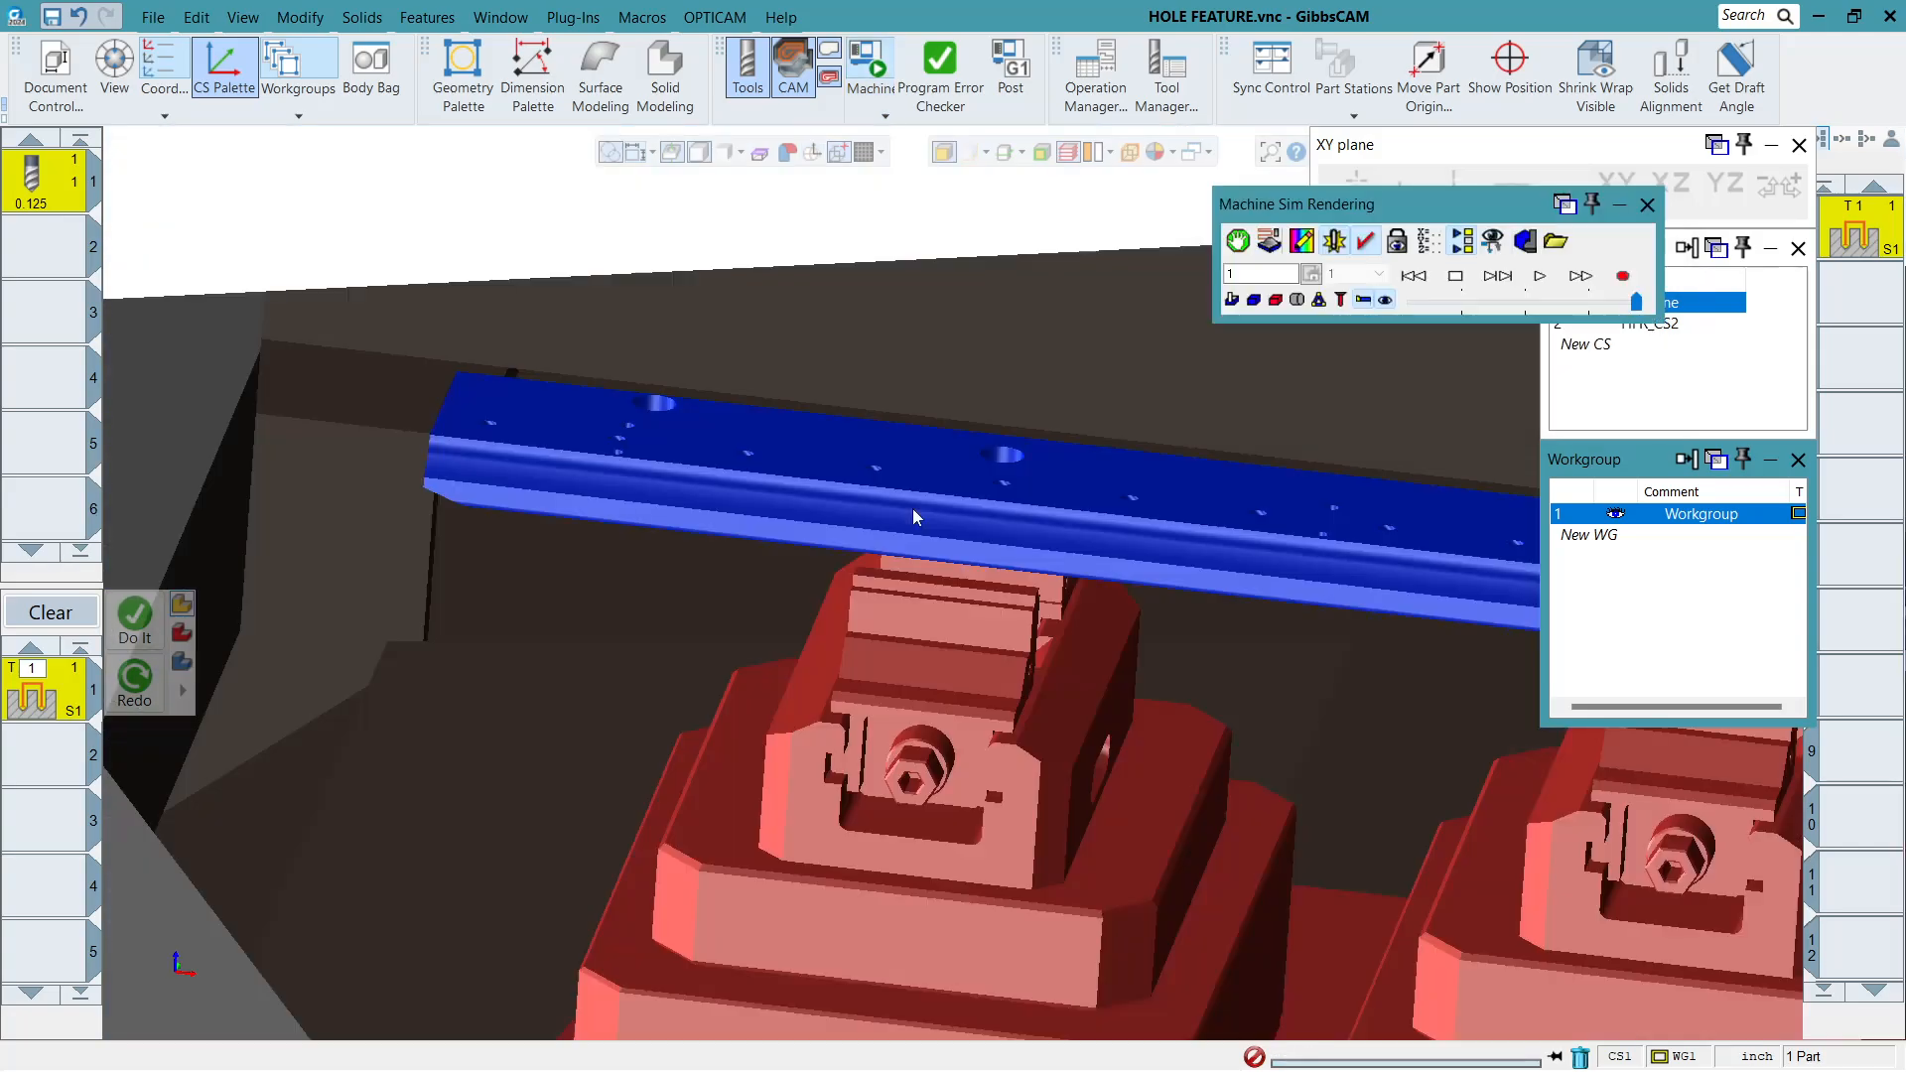
scroll(1017, 454, "down", 3)
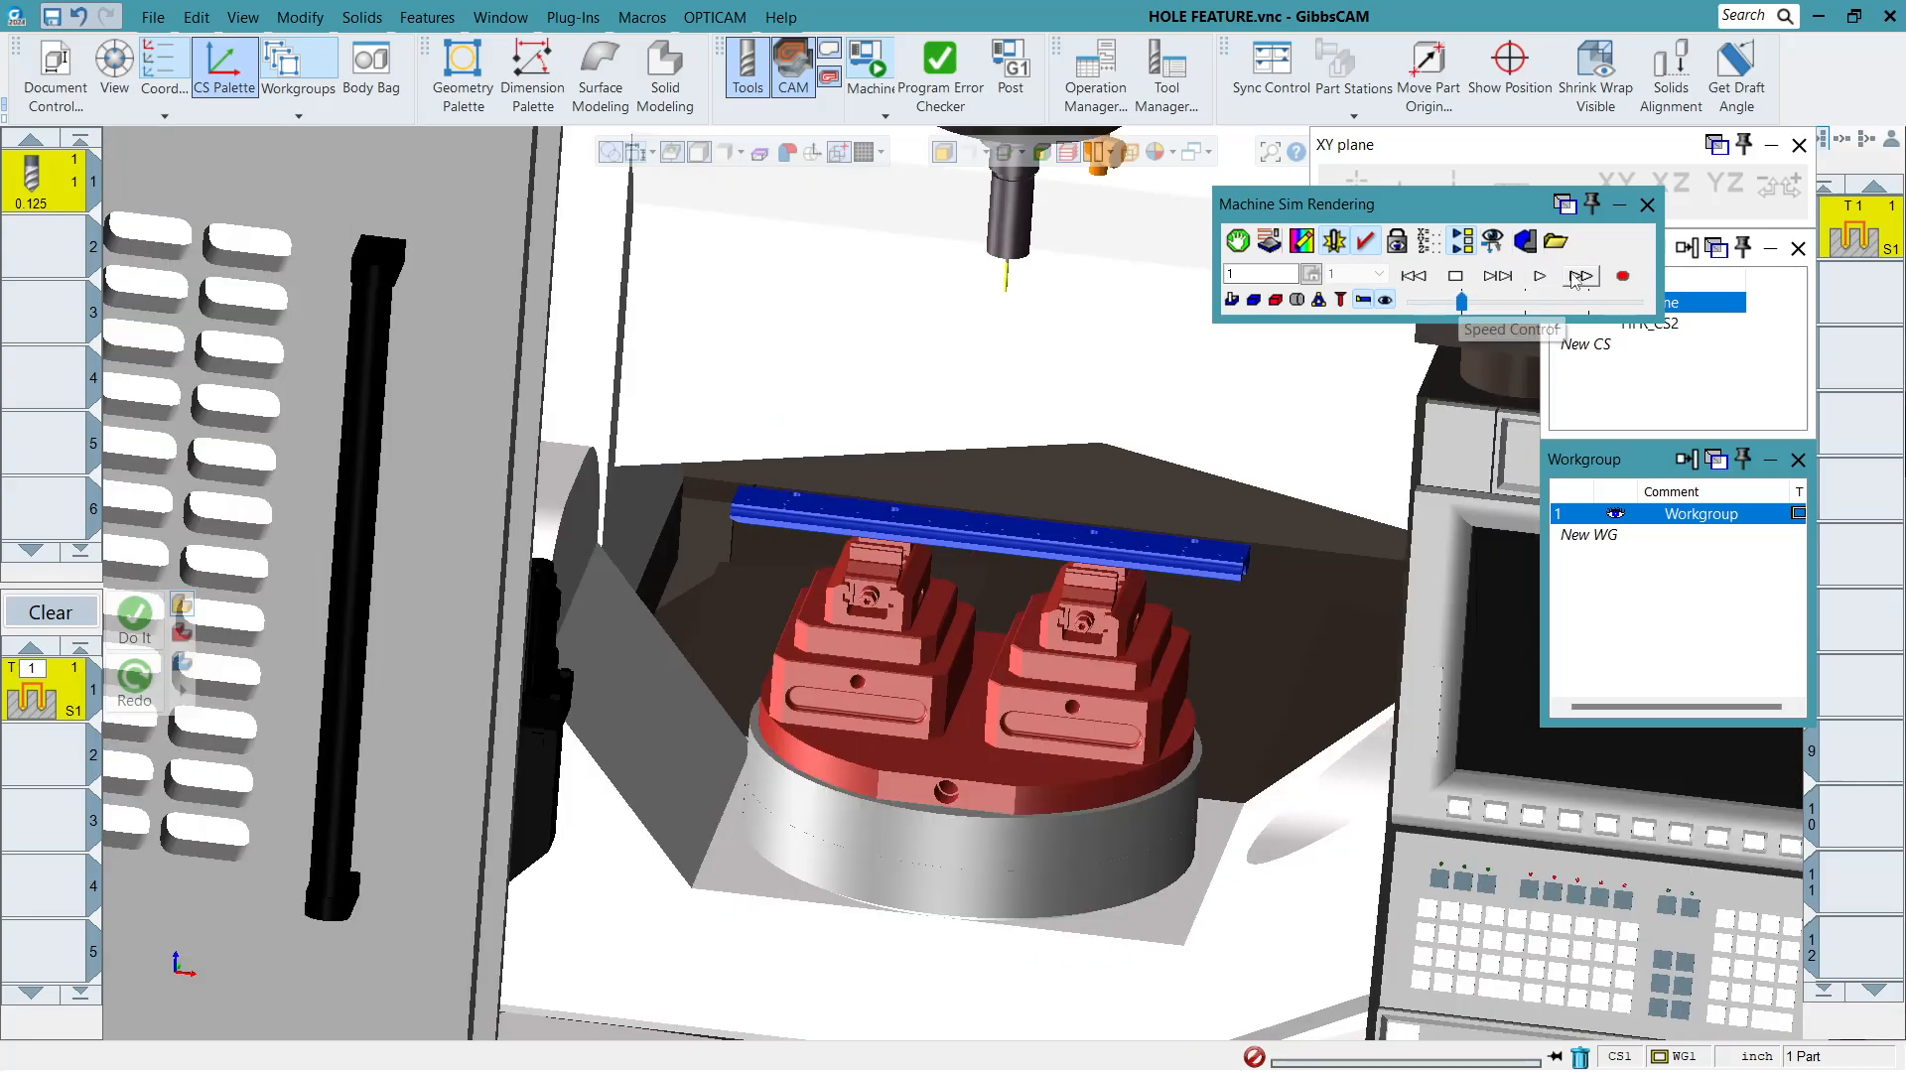
left_click(1540, 276)
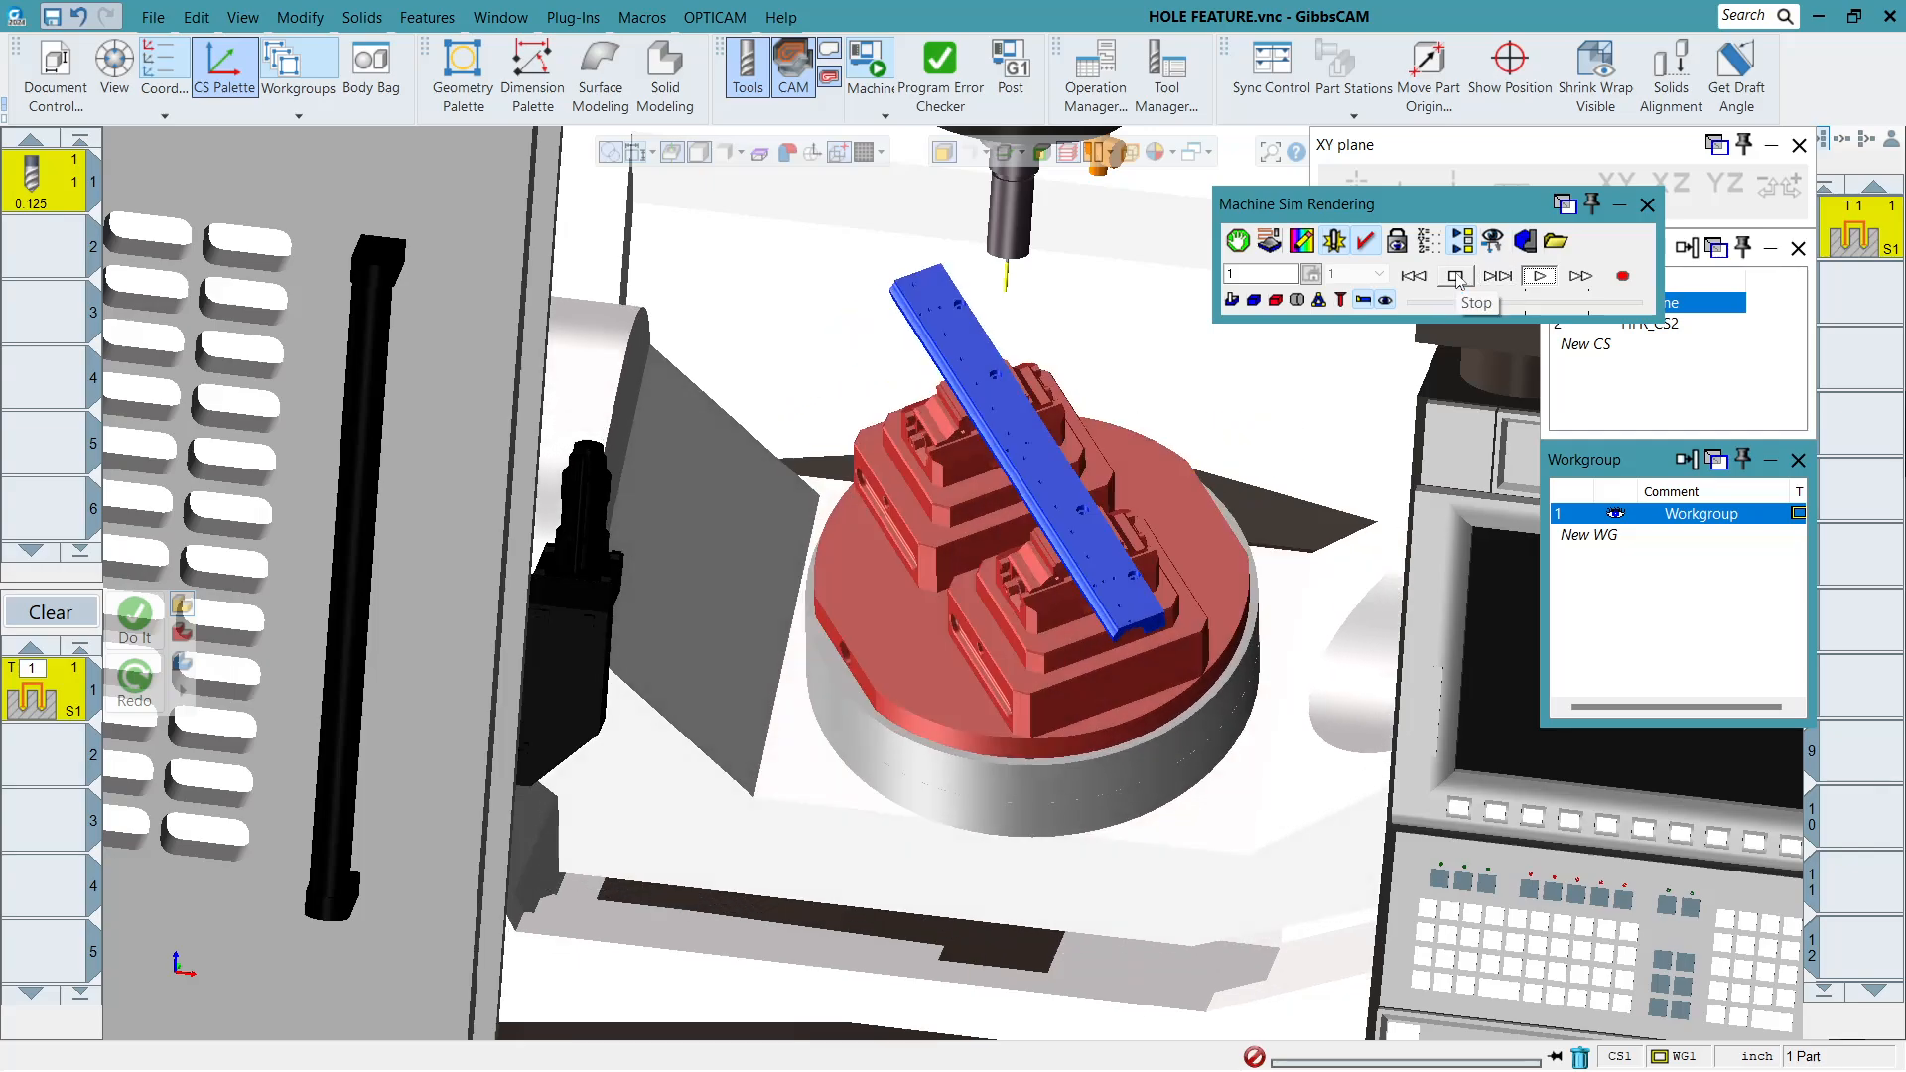
left_click(1457, 277)
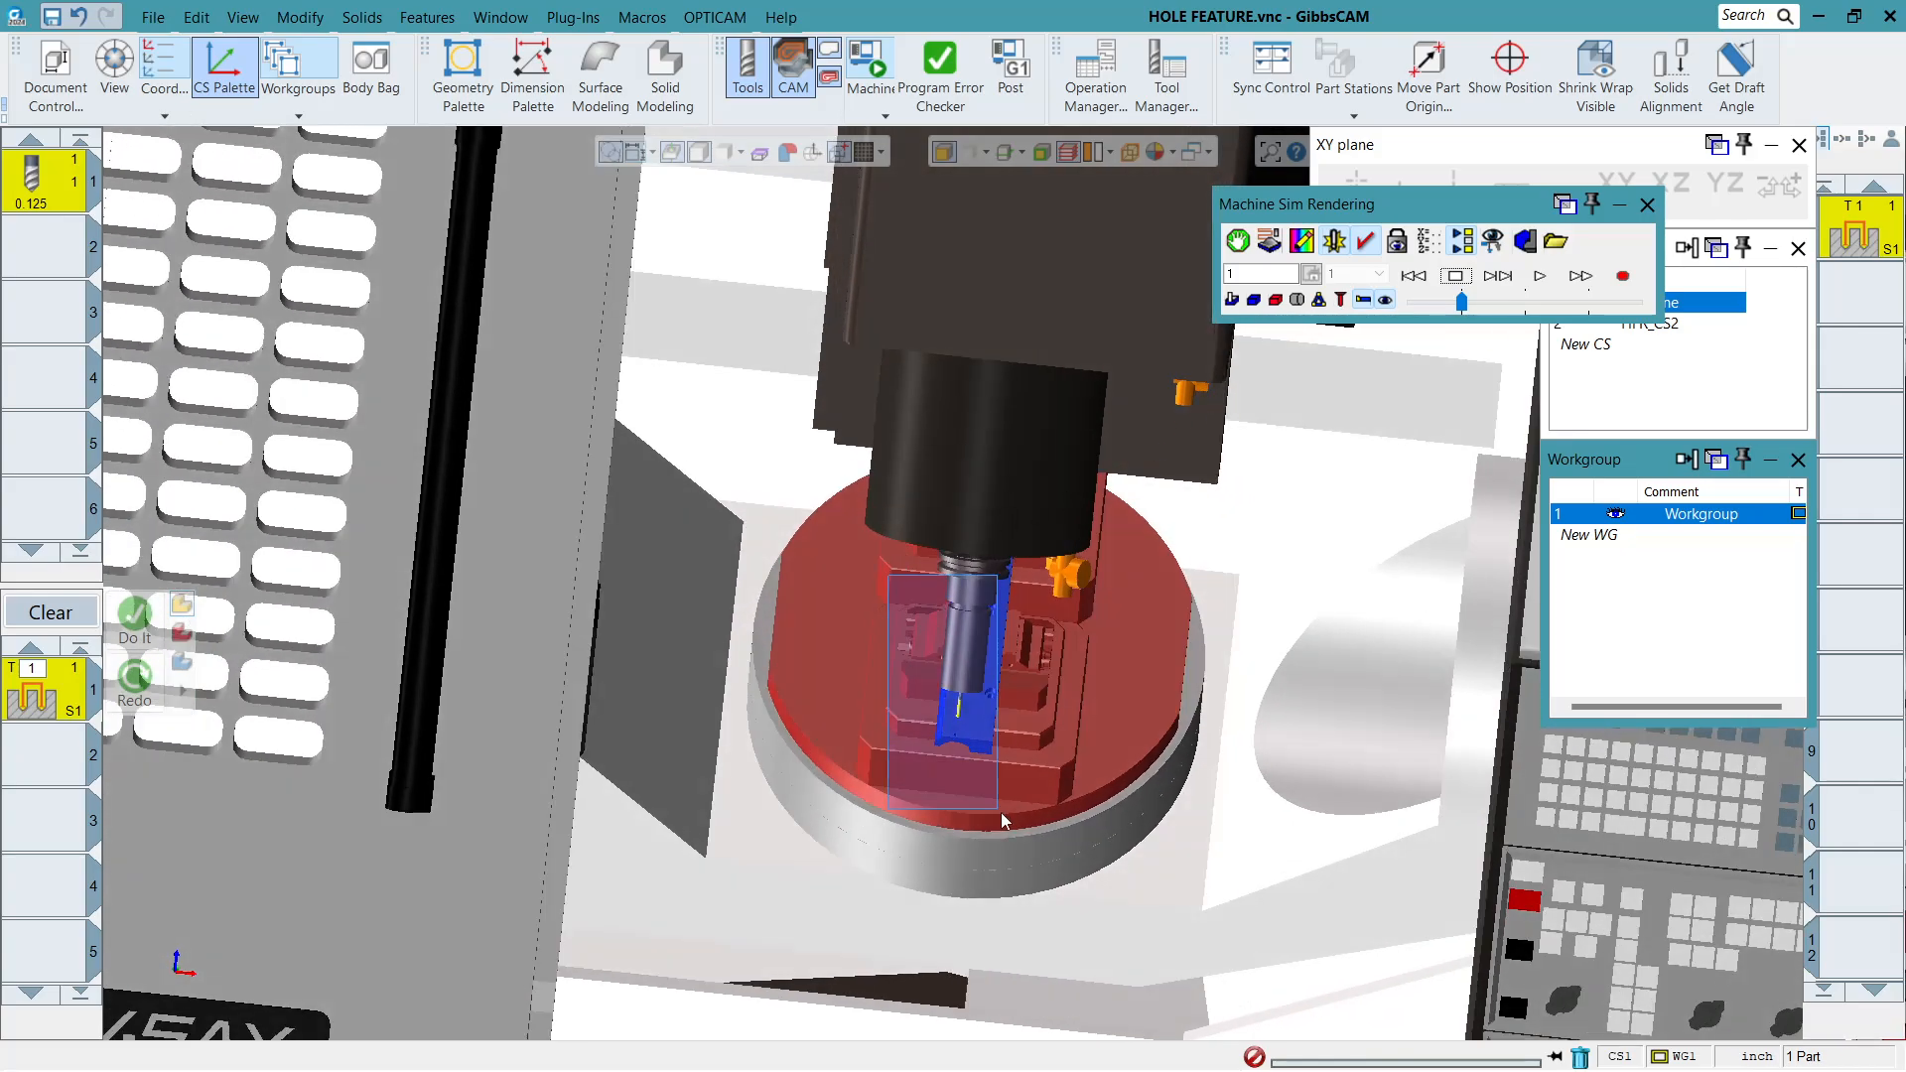
Inspect the drill close to the bar, resume the simulation through several holes, and stop it again.
scroll(948, 700, "up", 5)
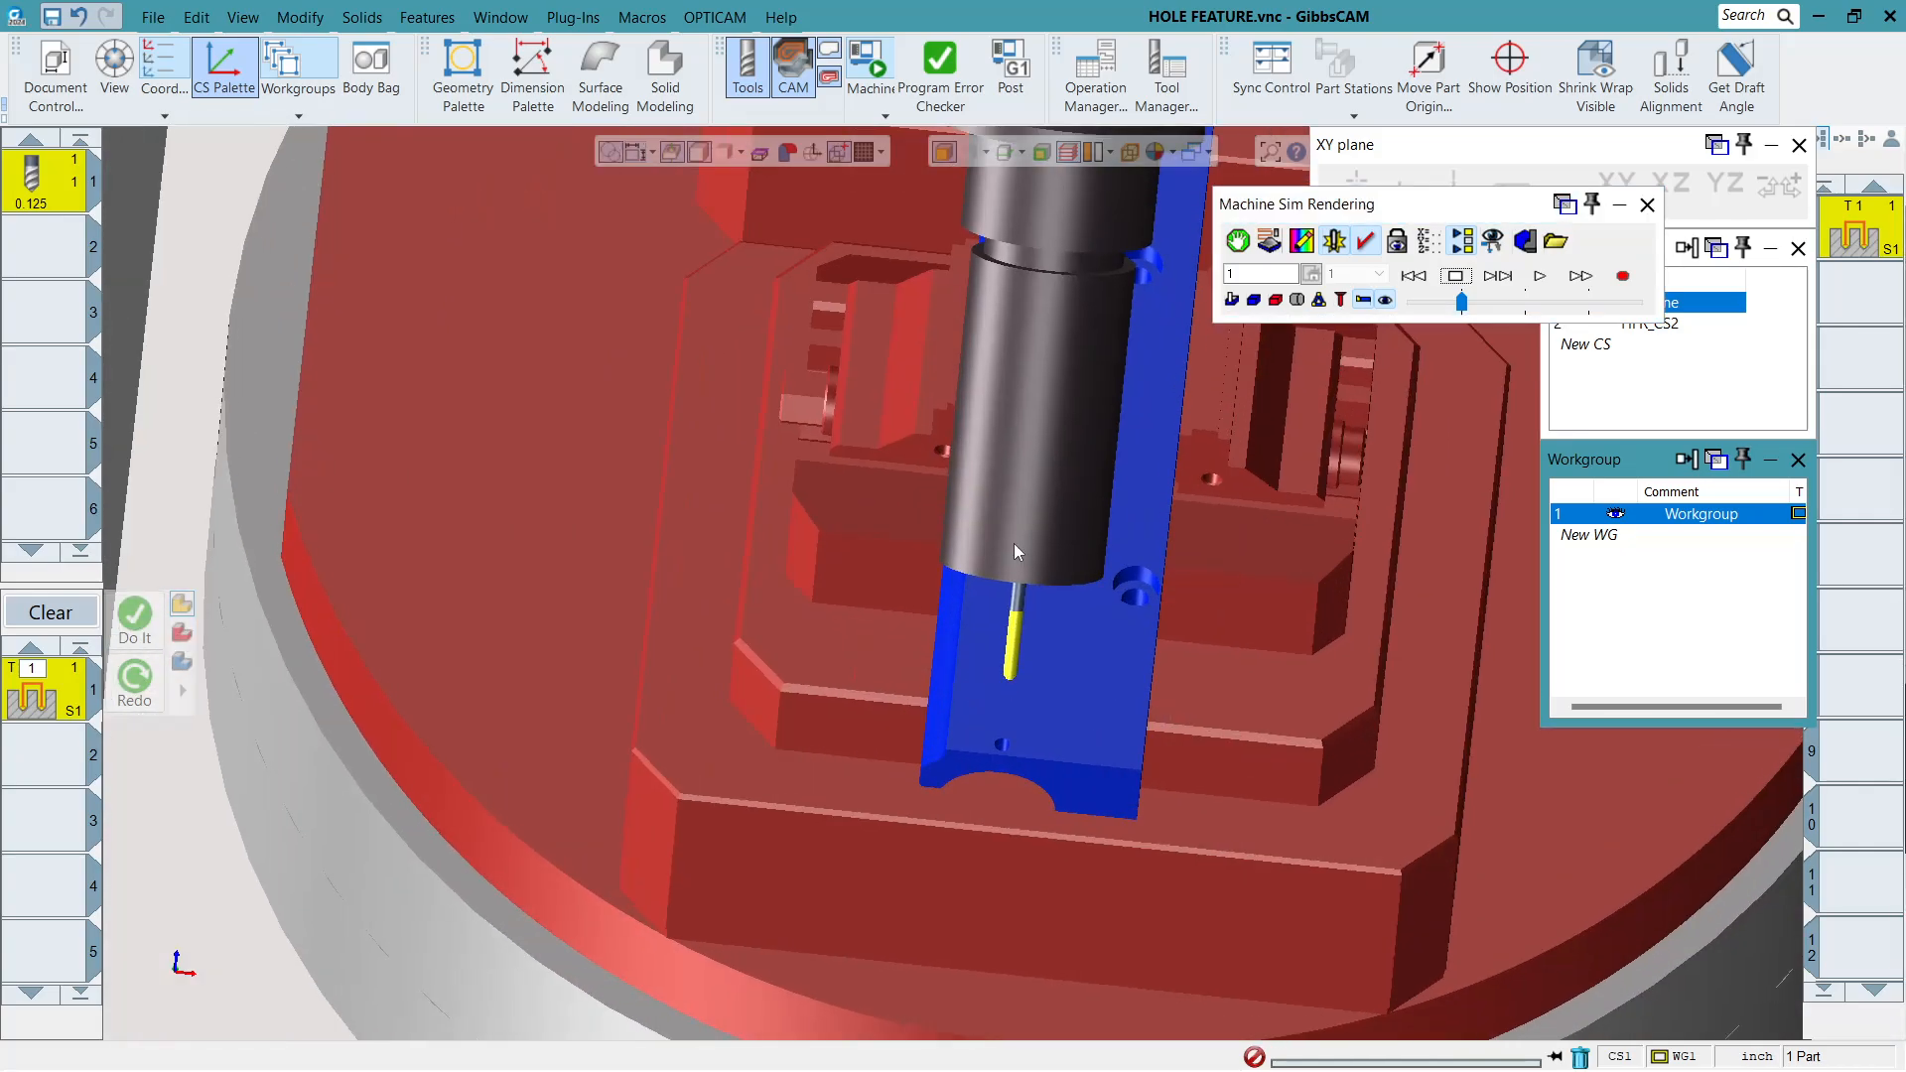
scroll(1016, 653, "down", 5)
middle_click_drag(1016, 653, 1135, 569)
scroll(1136, 569, "up", 3)
middle_click_drag(914, 651, 1028, 562)
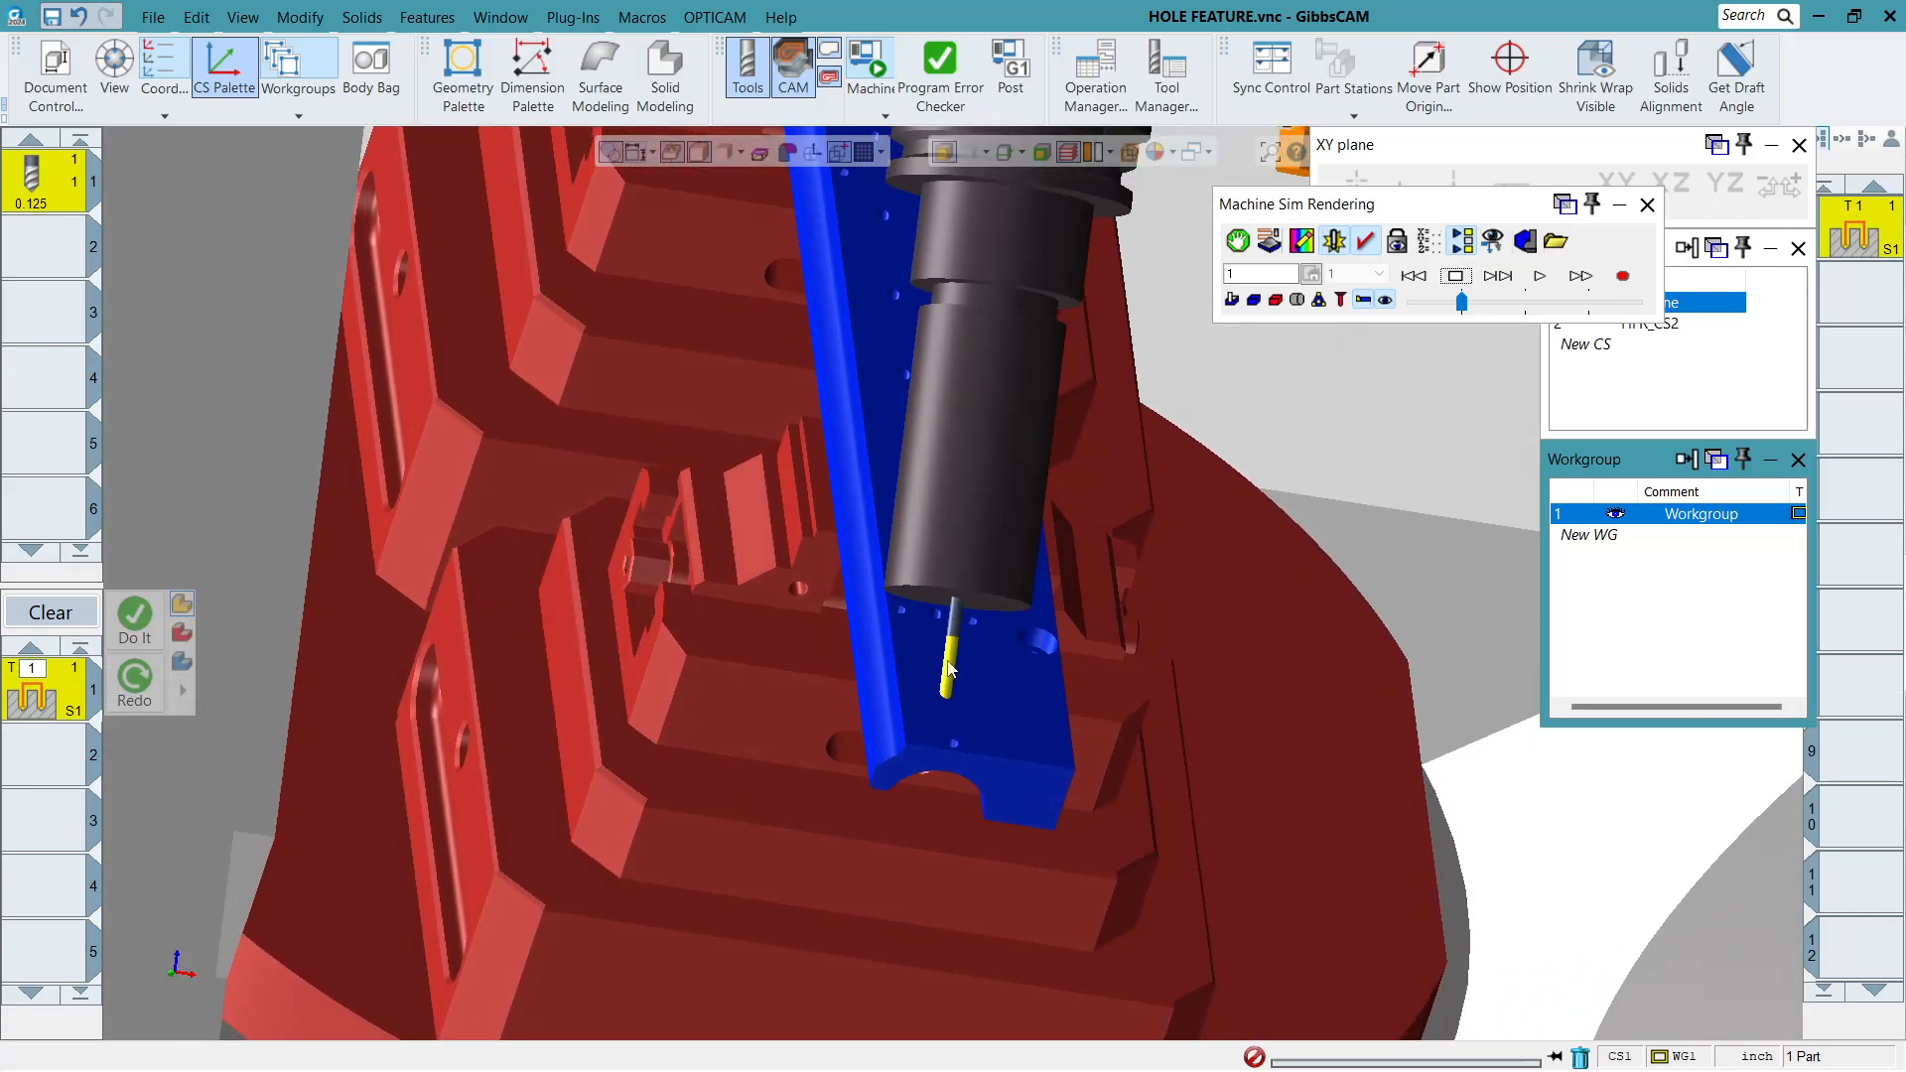
left_click(1541, 277)
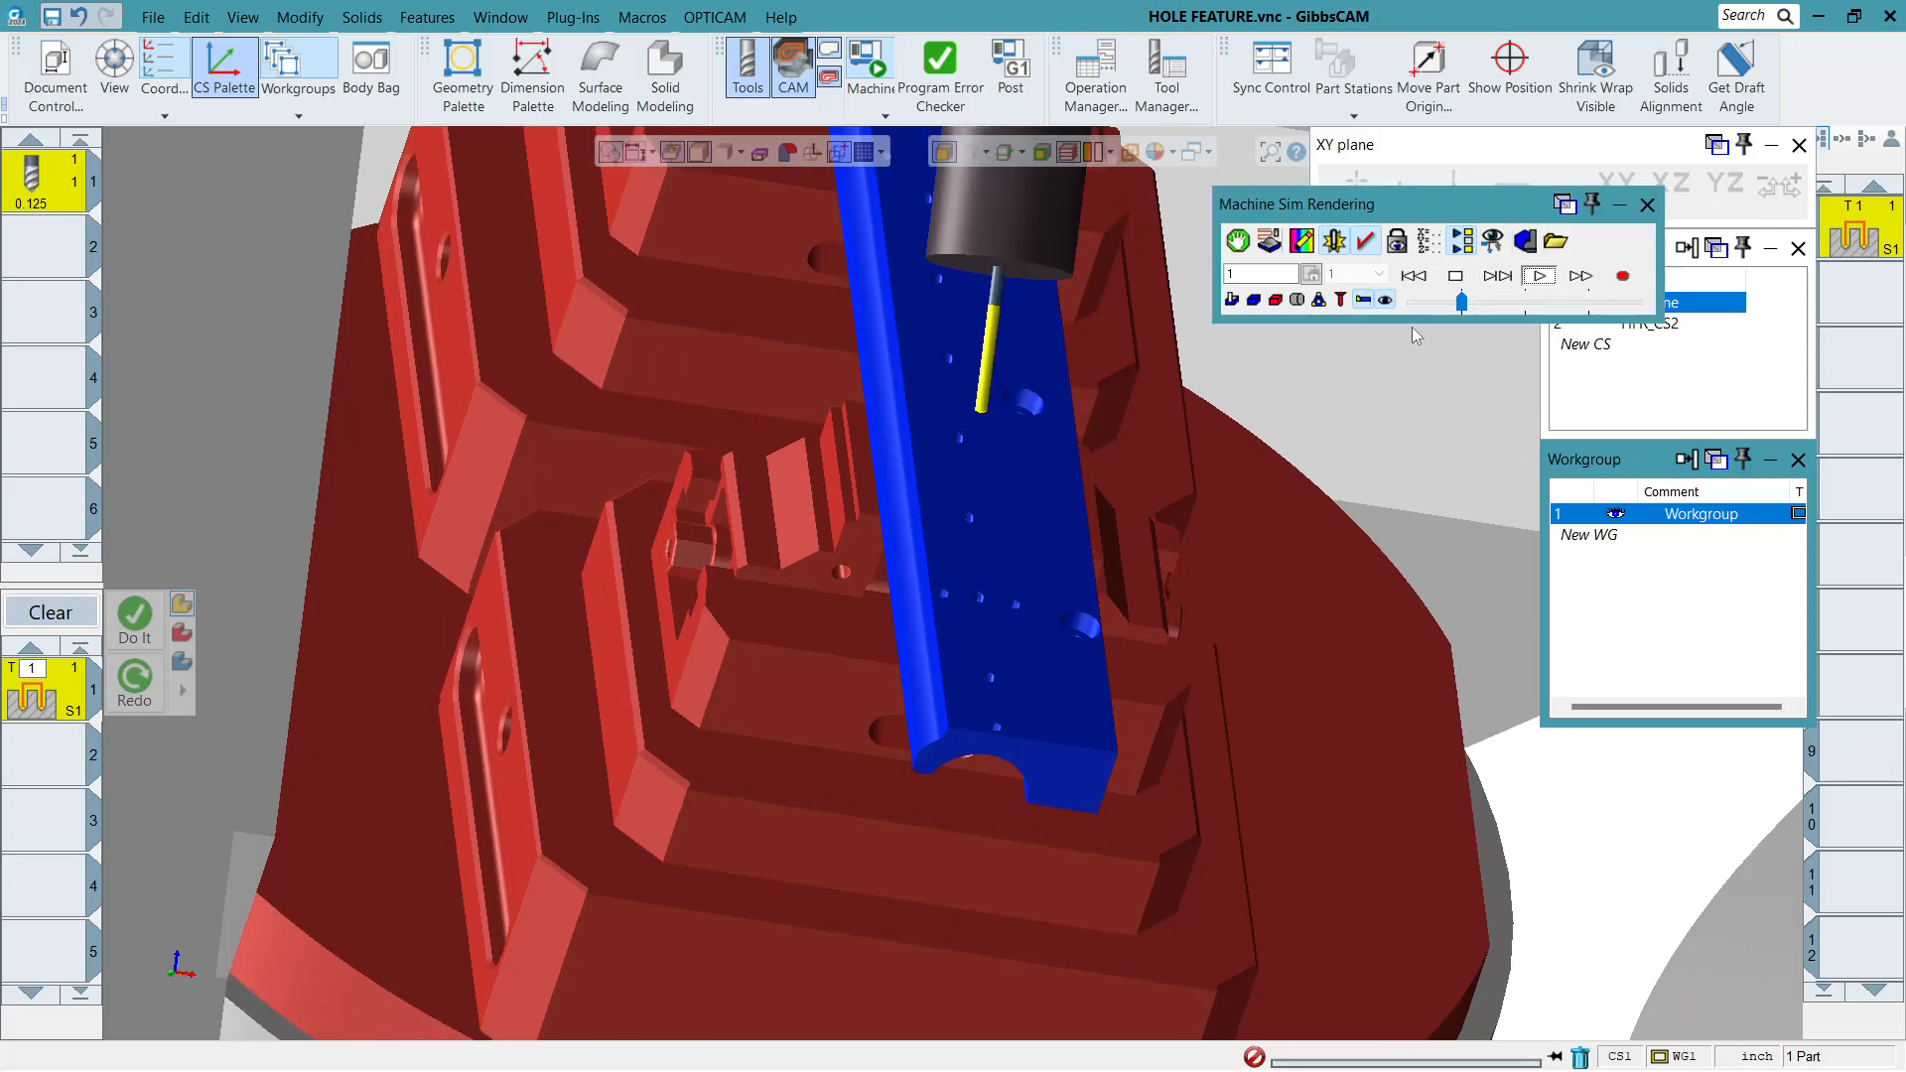
left_click(1455, 276)
Slow down the simulation and resume playback to examine the drill's moves from hole to hole.
scroll(996, 518, "down", 5)
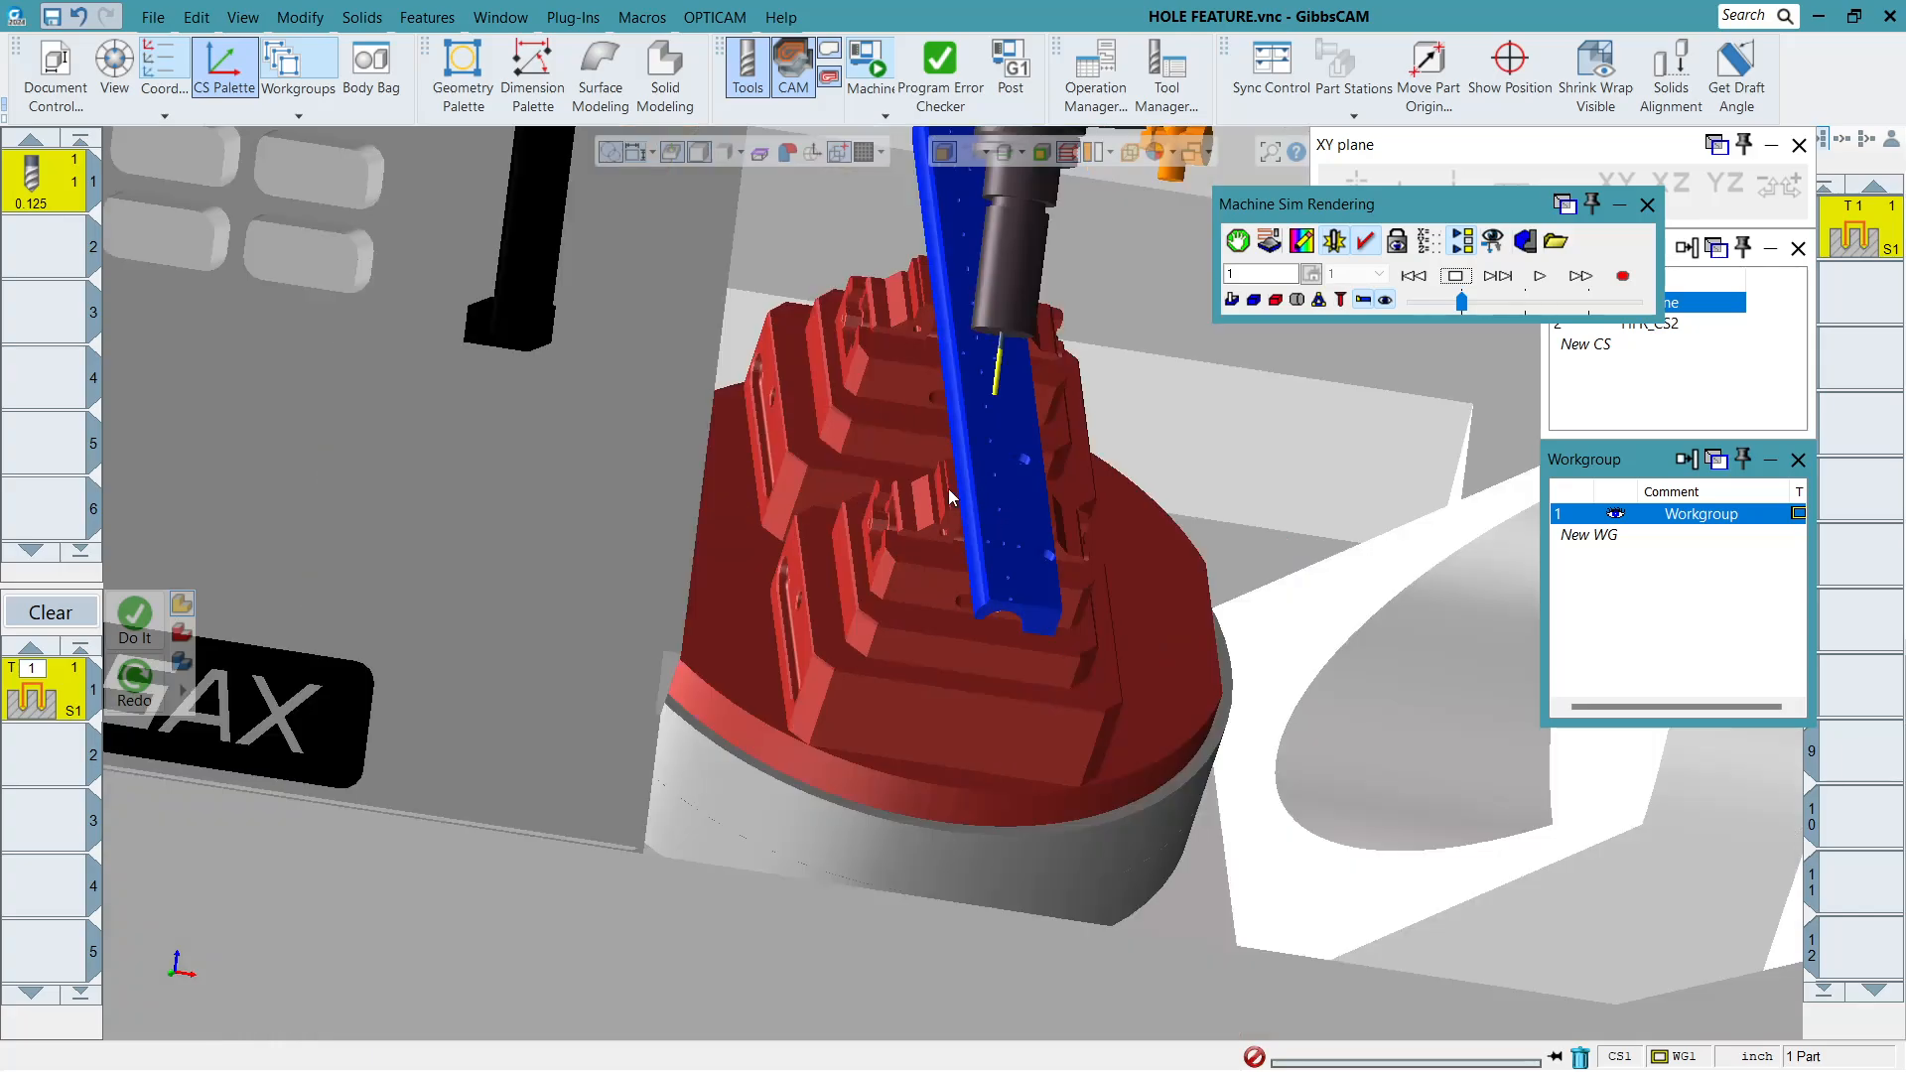
scroll(894, 262, "down", 1)
scroll(973, 283, "up", 9)
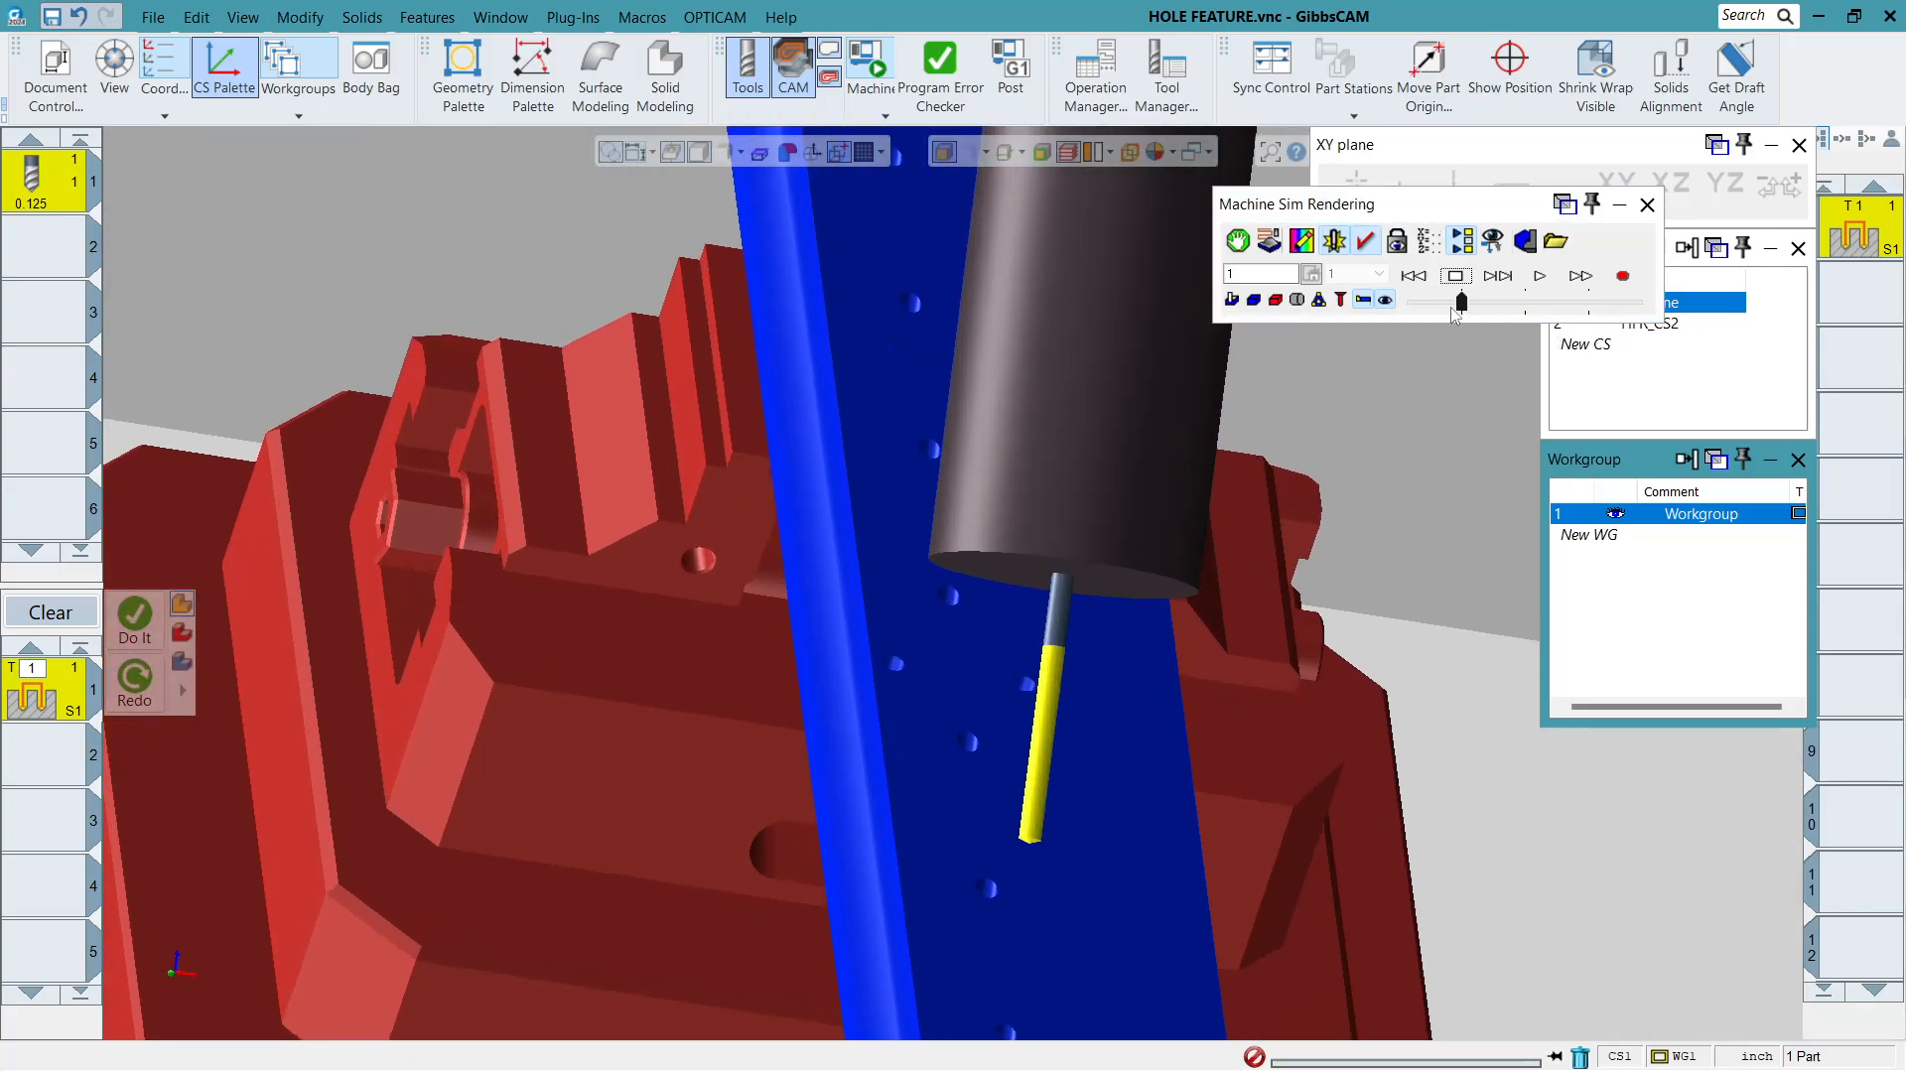
left_click_drag(1462, 300, 1435, 300)
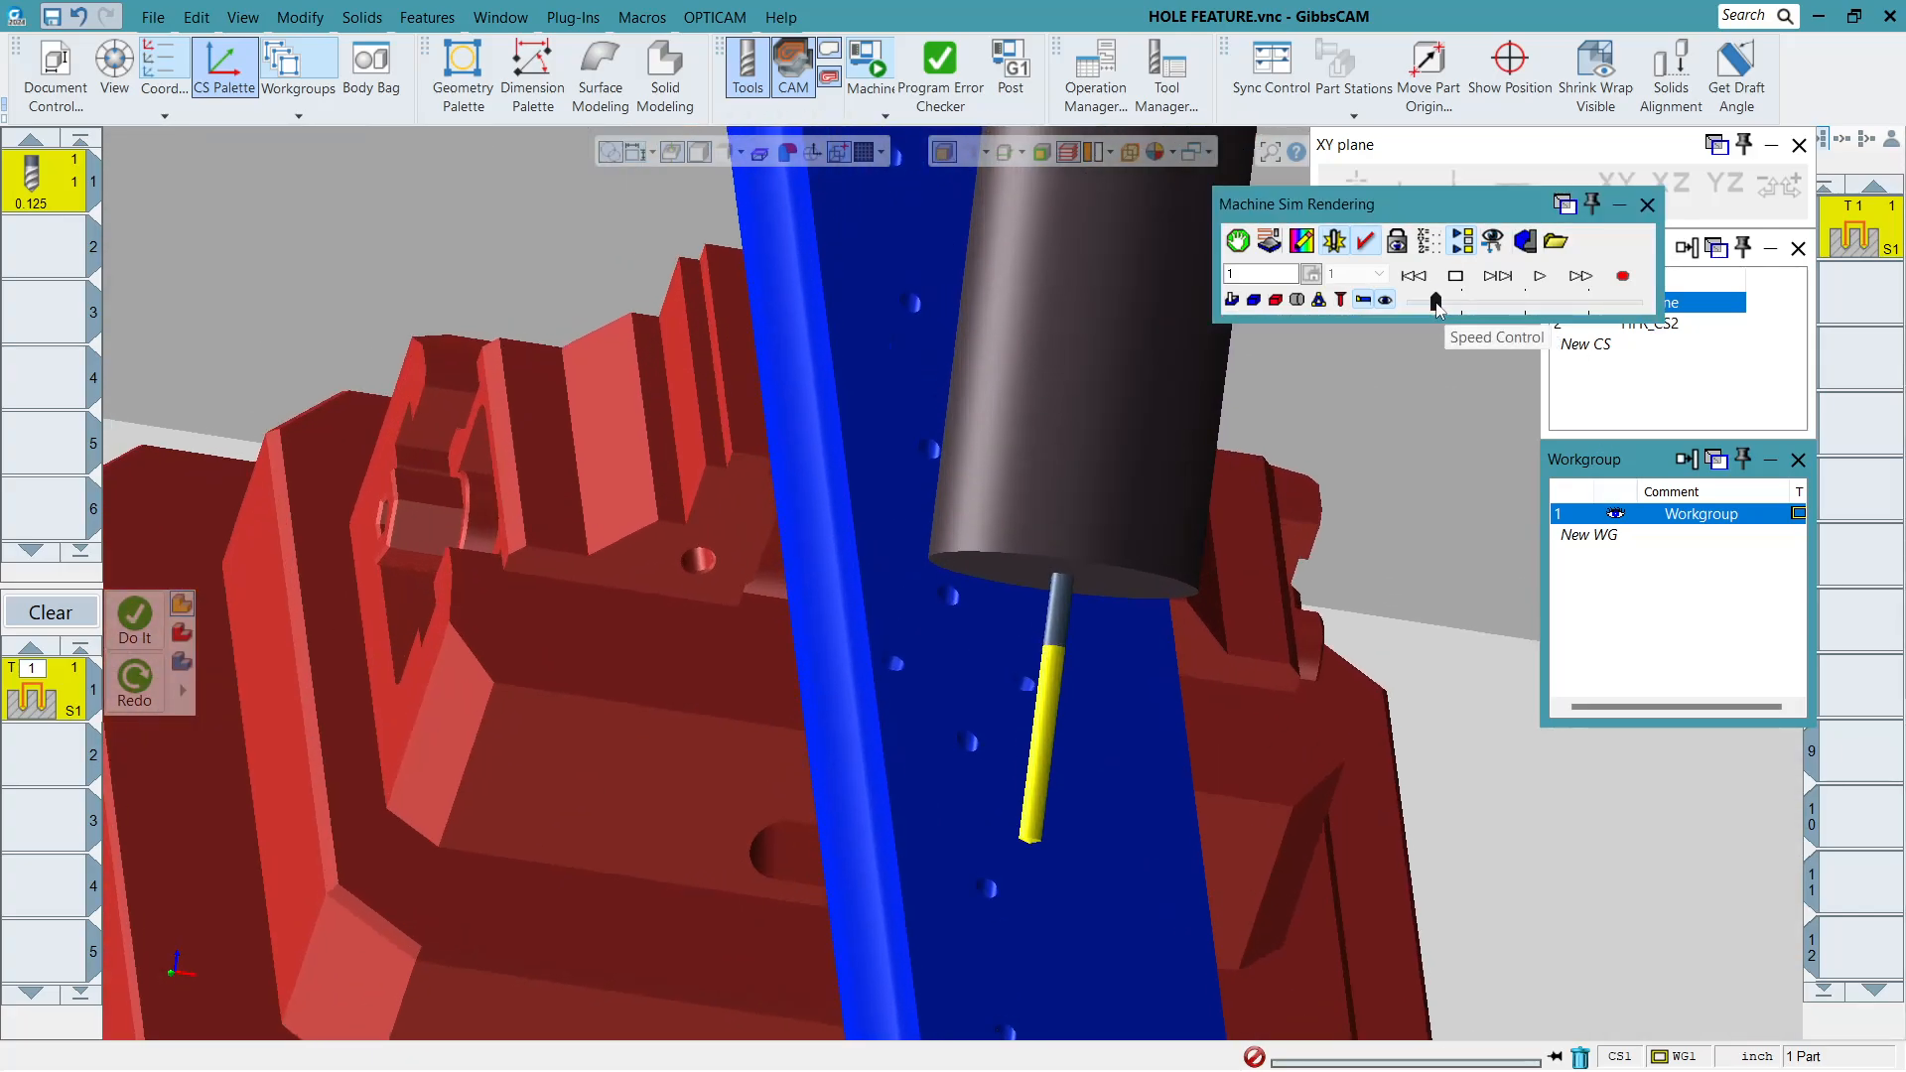
left_click(1540, 277)
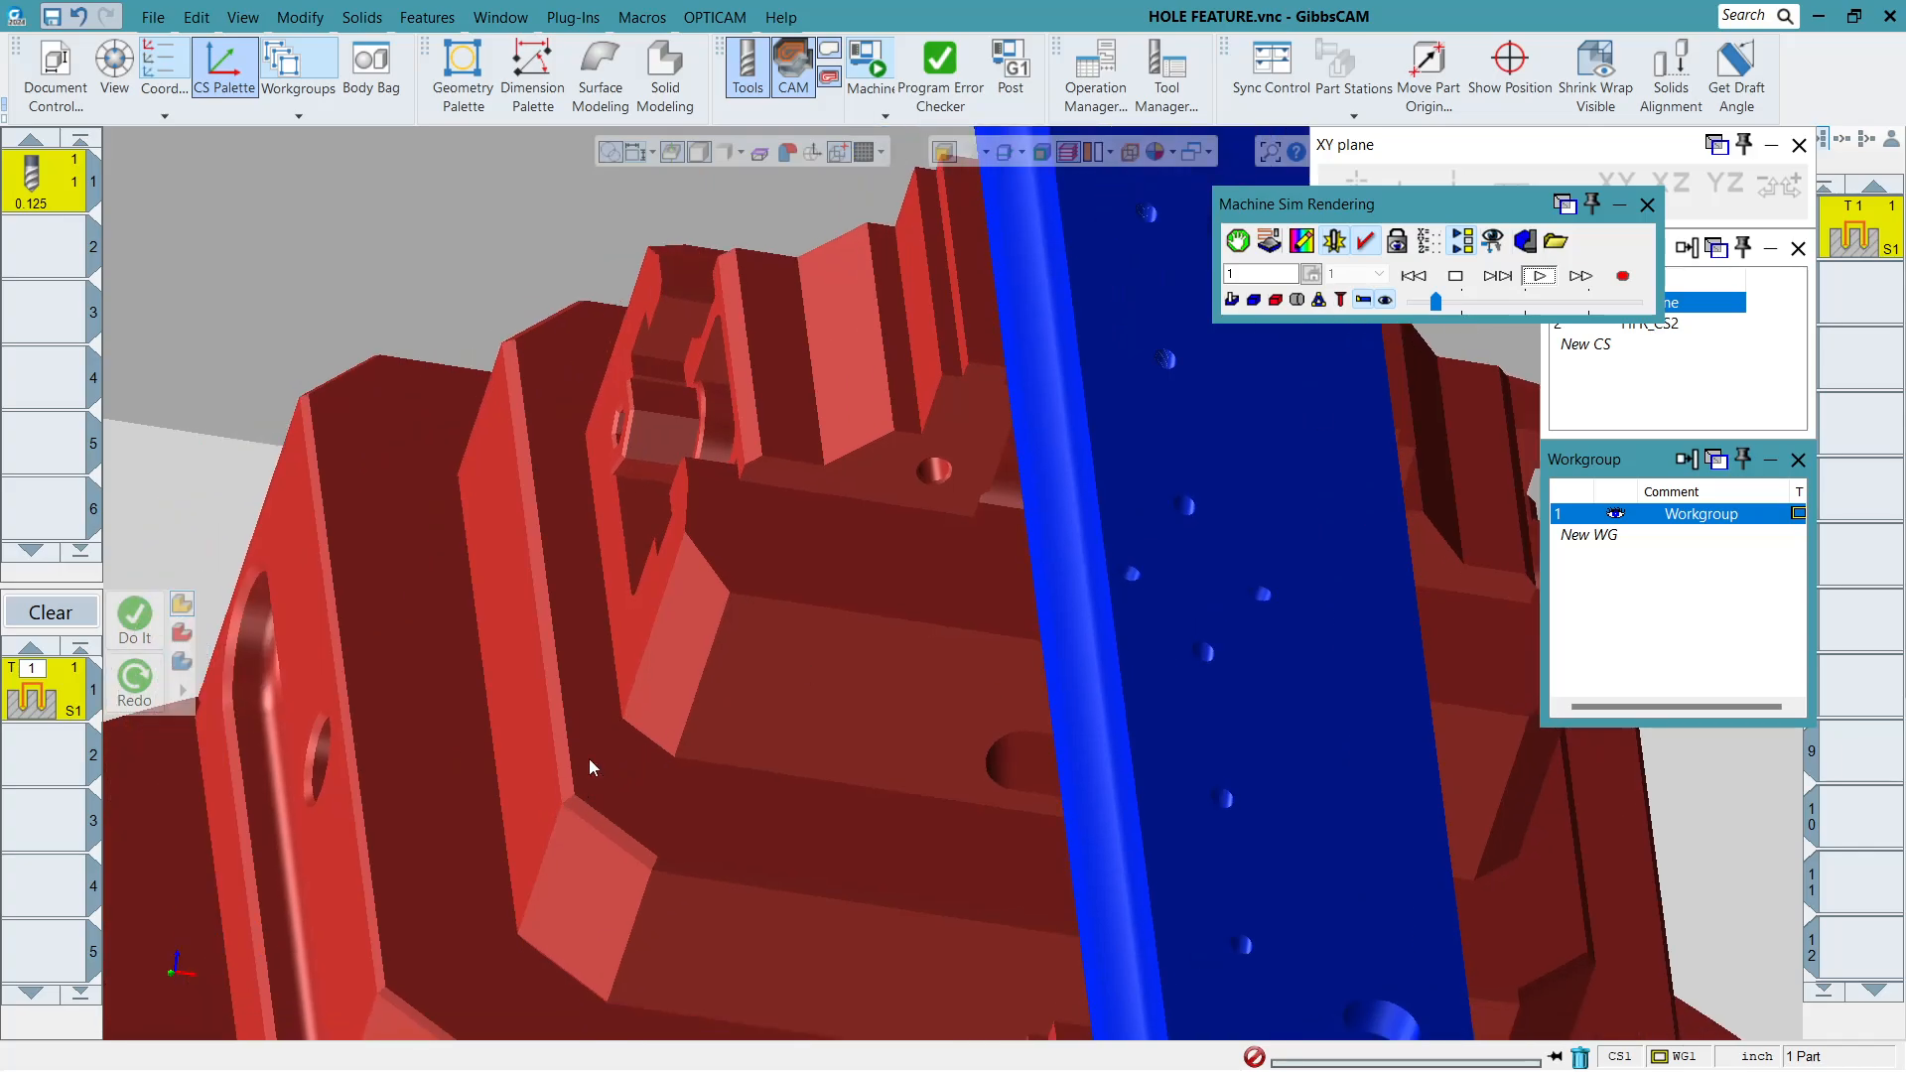
scroll(588, 758, "down", 5)
scroll(635, 705, "down", 3)
scroll(611, 608, "up", 6)
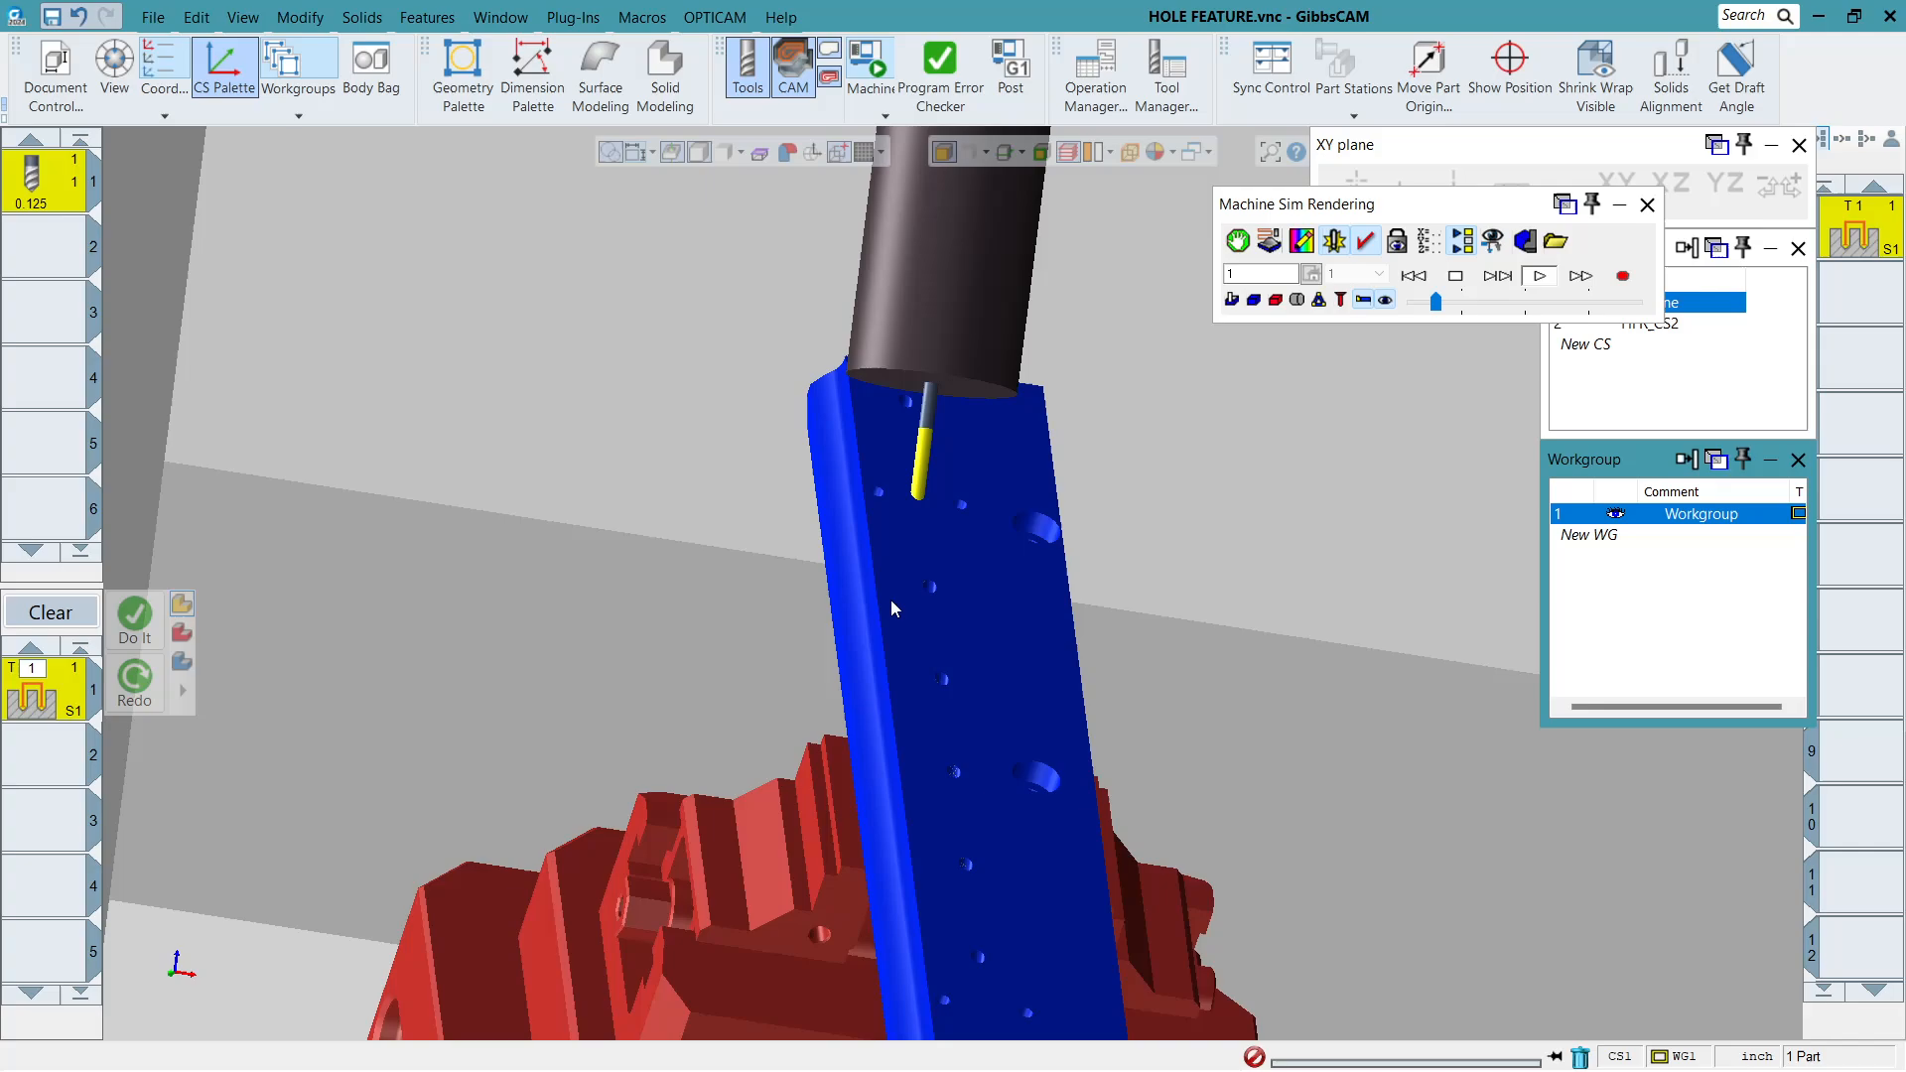
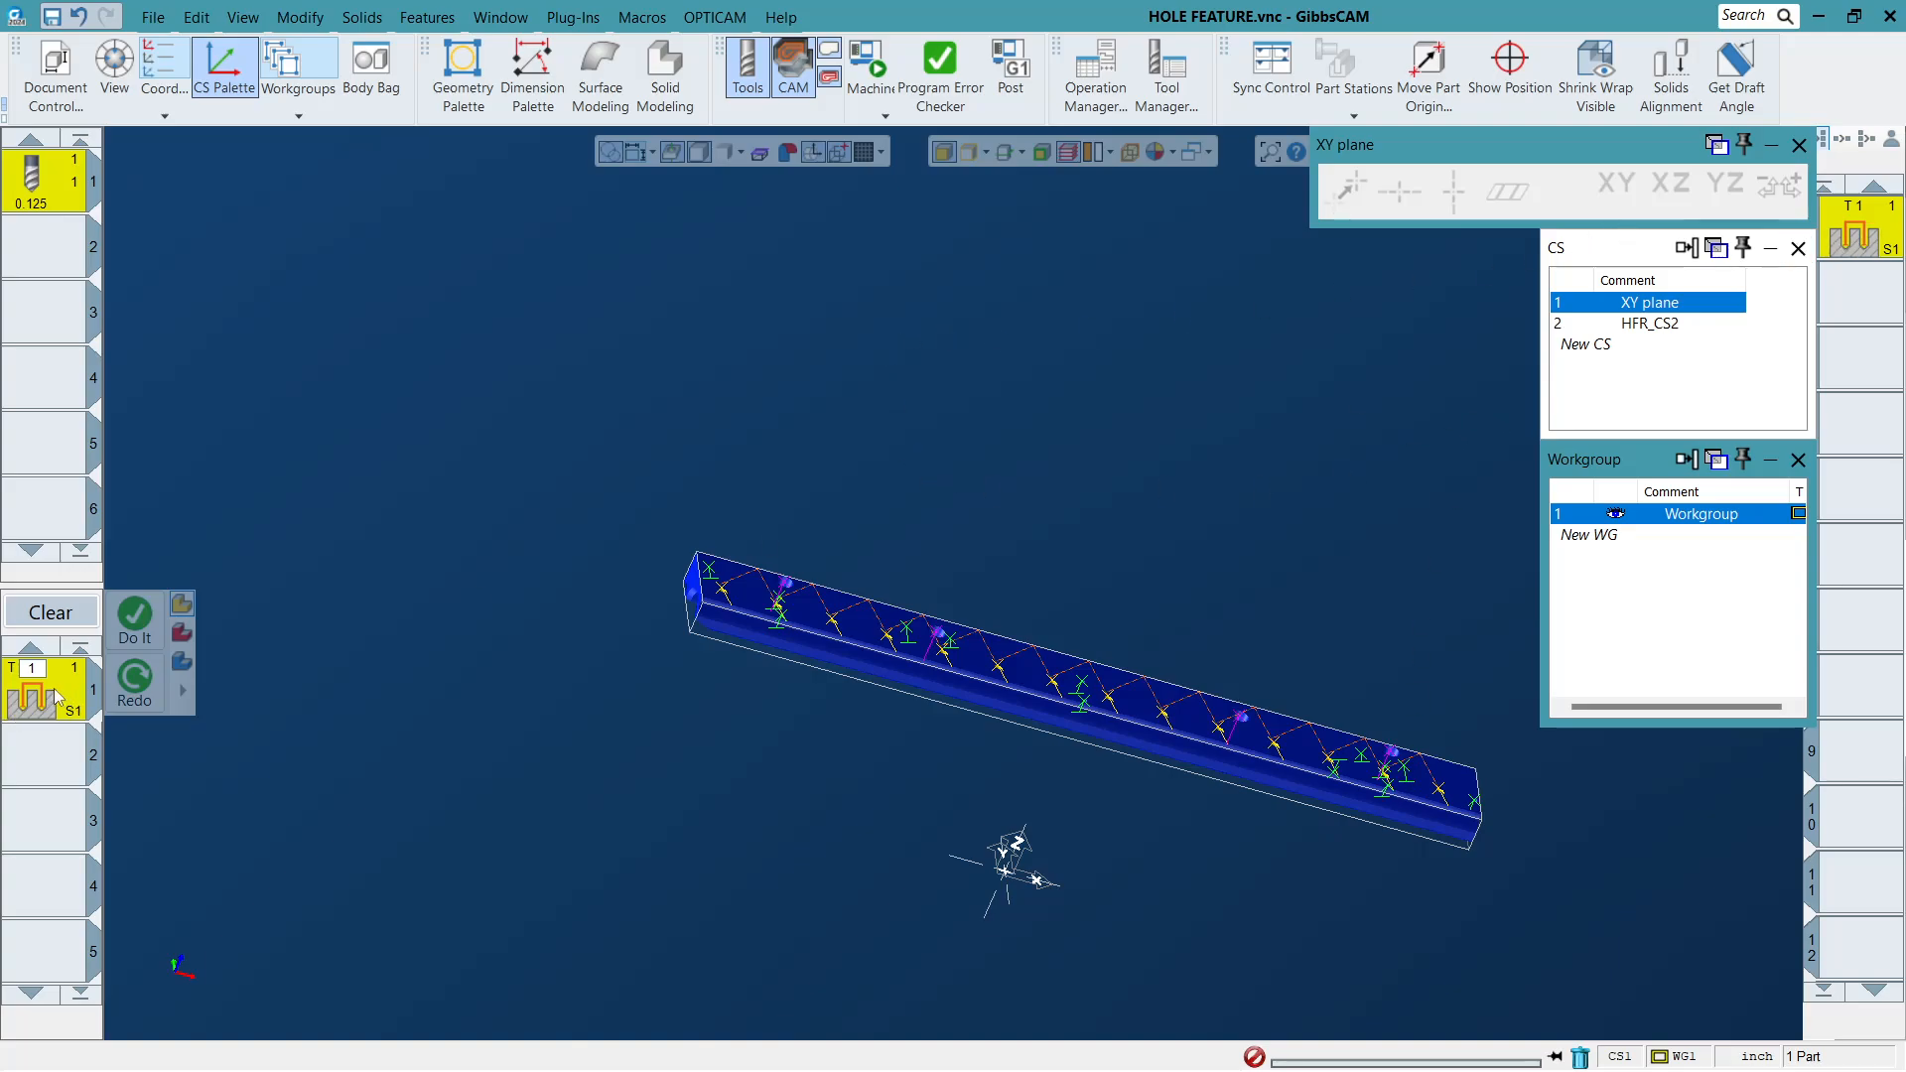
Set the hole process's transition between holes to Part Clearance and regenerate the drilling toolpath.
double_click(84, 681)
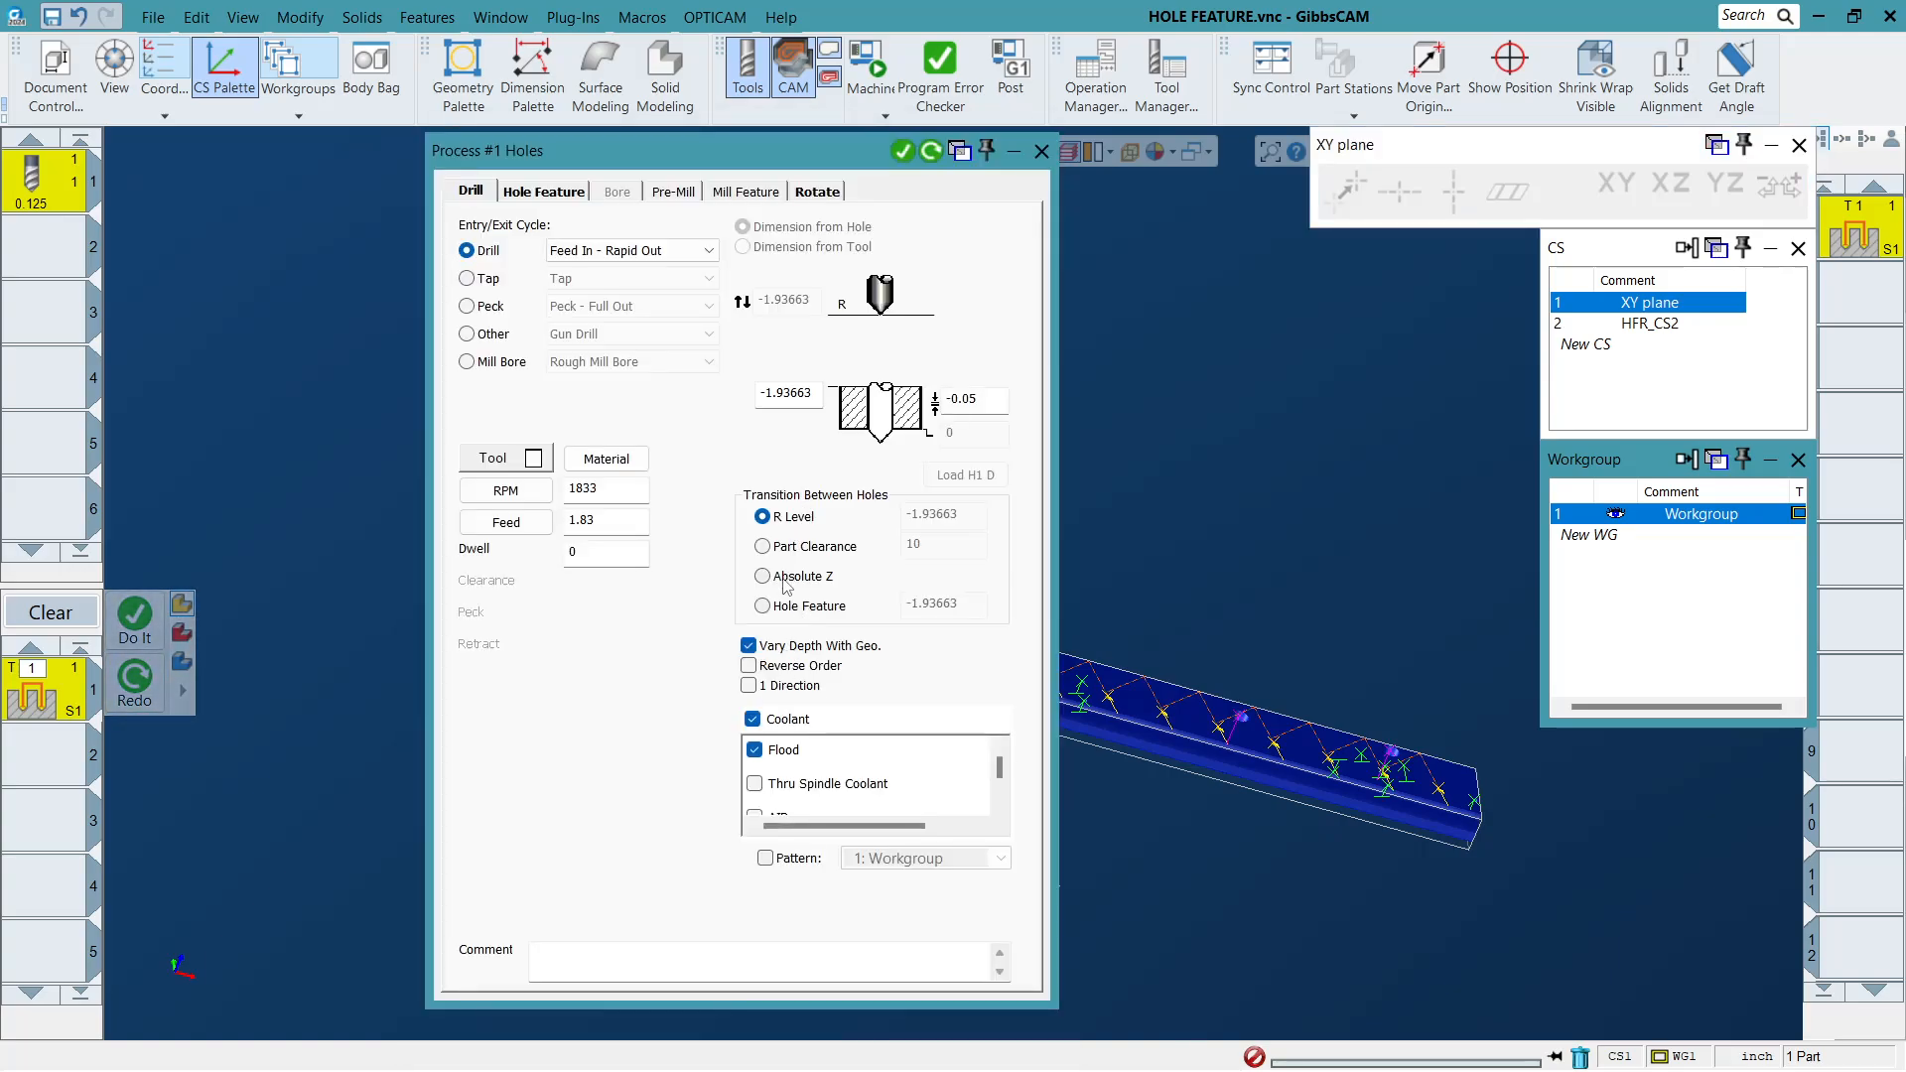
left_click(795, 546)
left_click(931, 152)
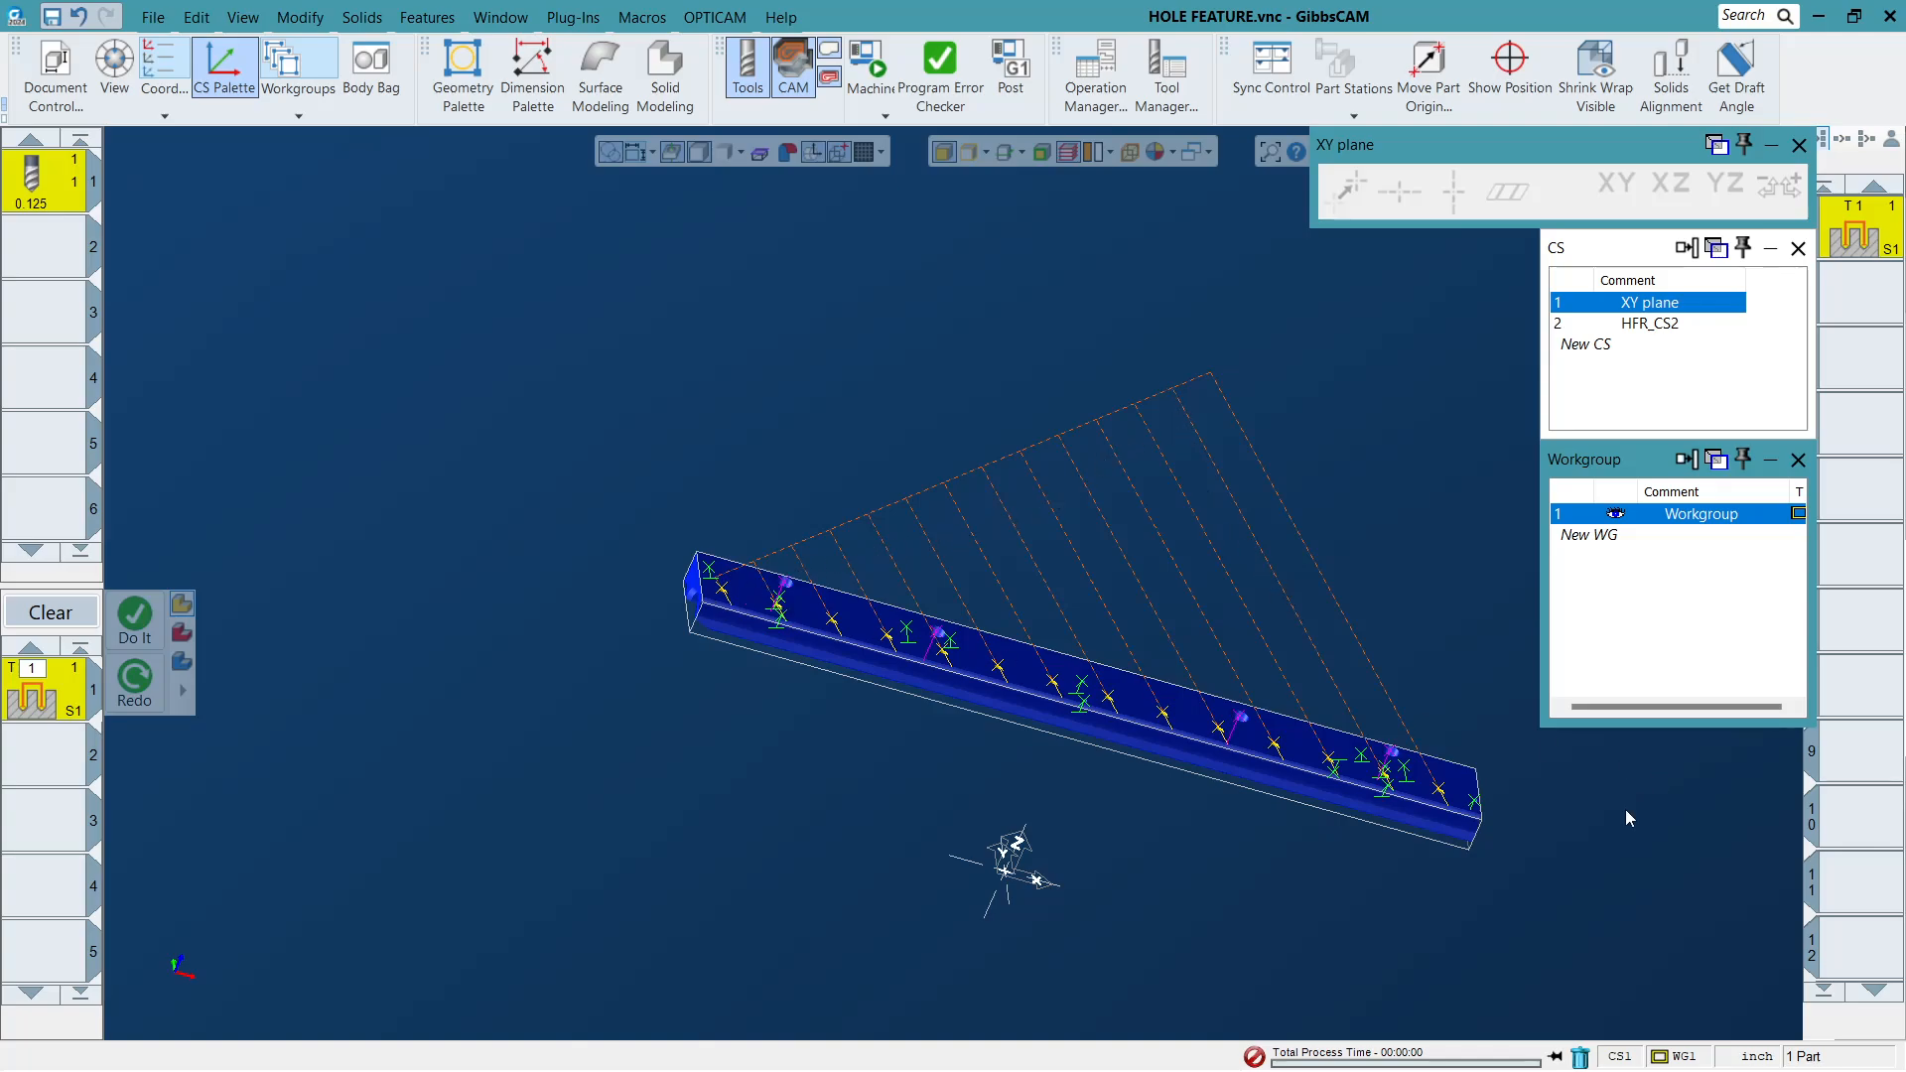
Deselect the drilling operation and examine its rapid moves above the angled holes along the bar.
scroll(1390, 755, "up", 6)
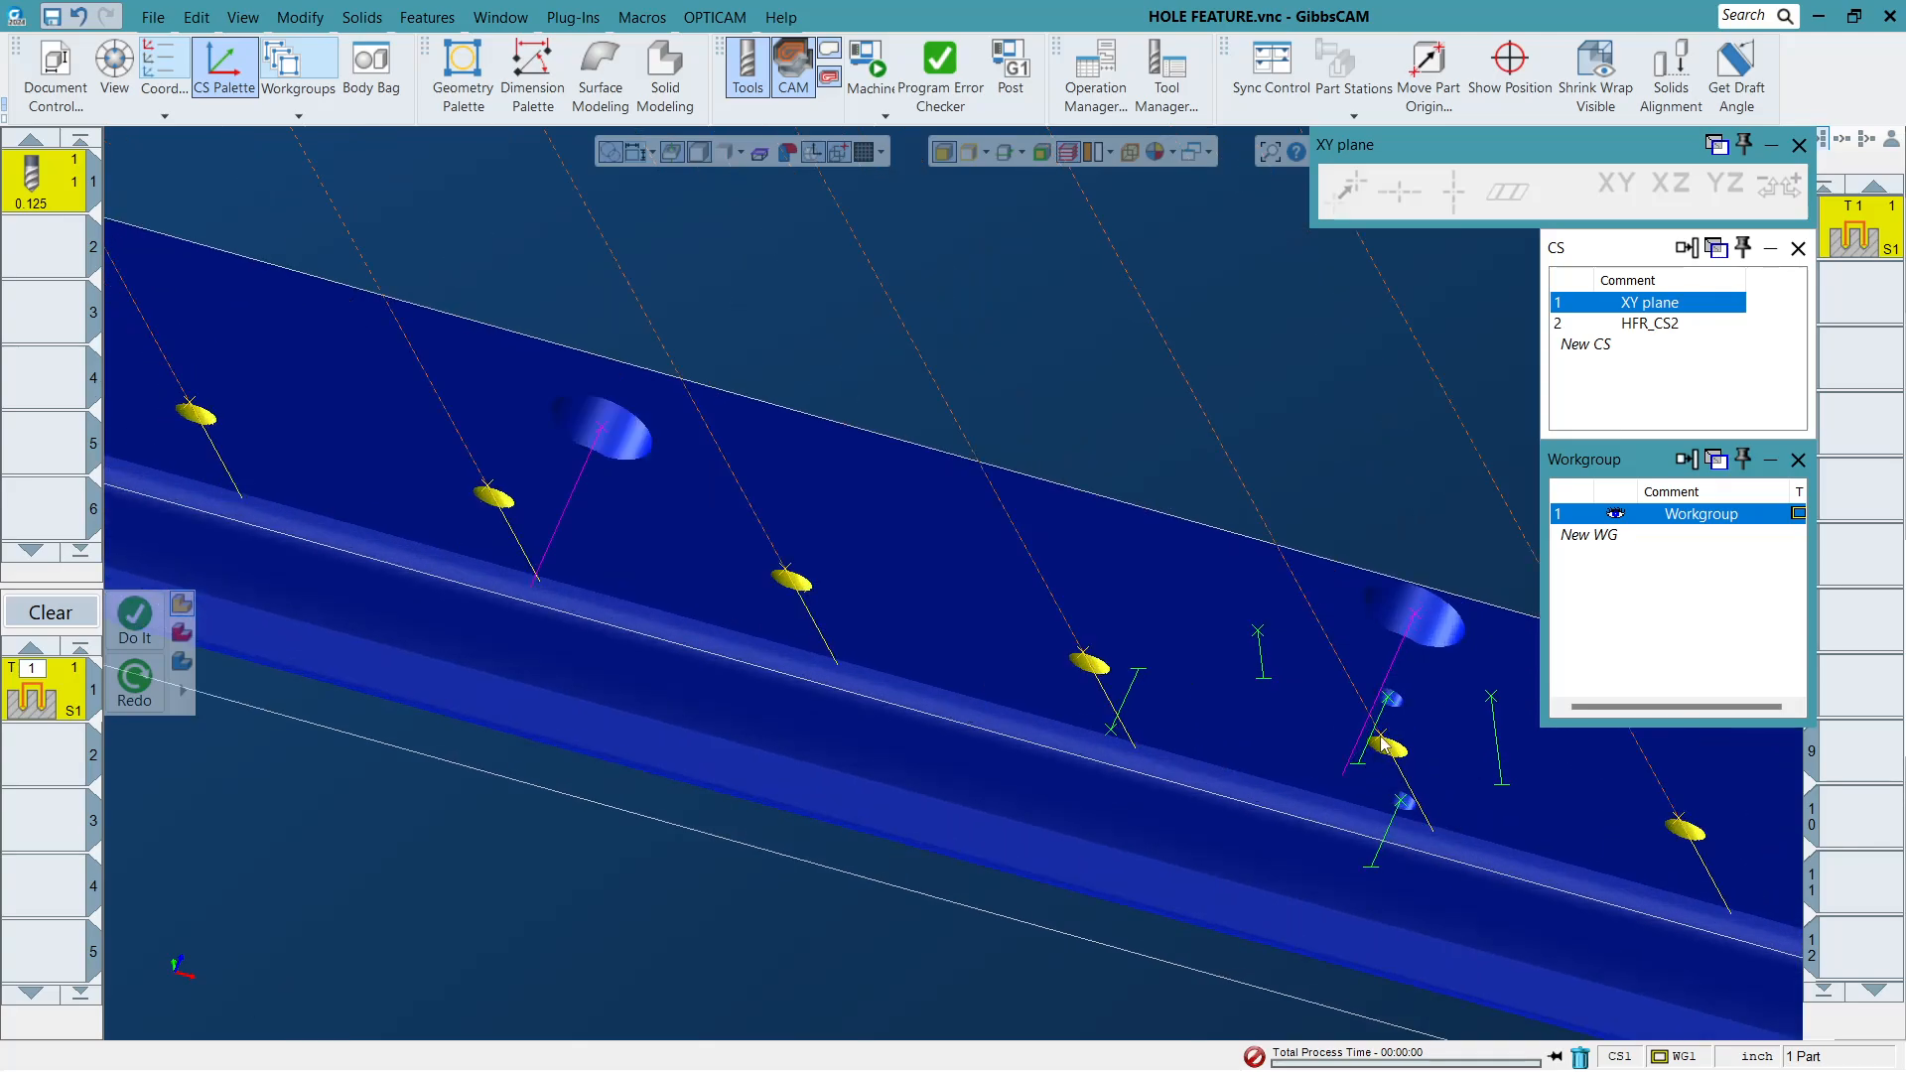
scroll(1085, 663, "down", 5)
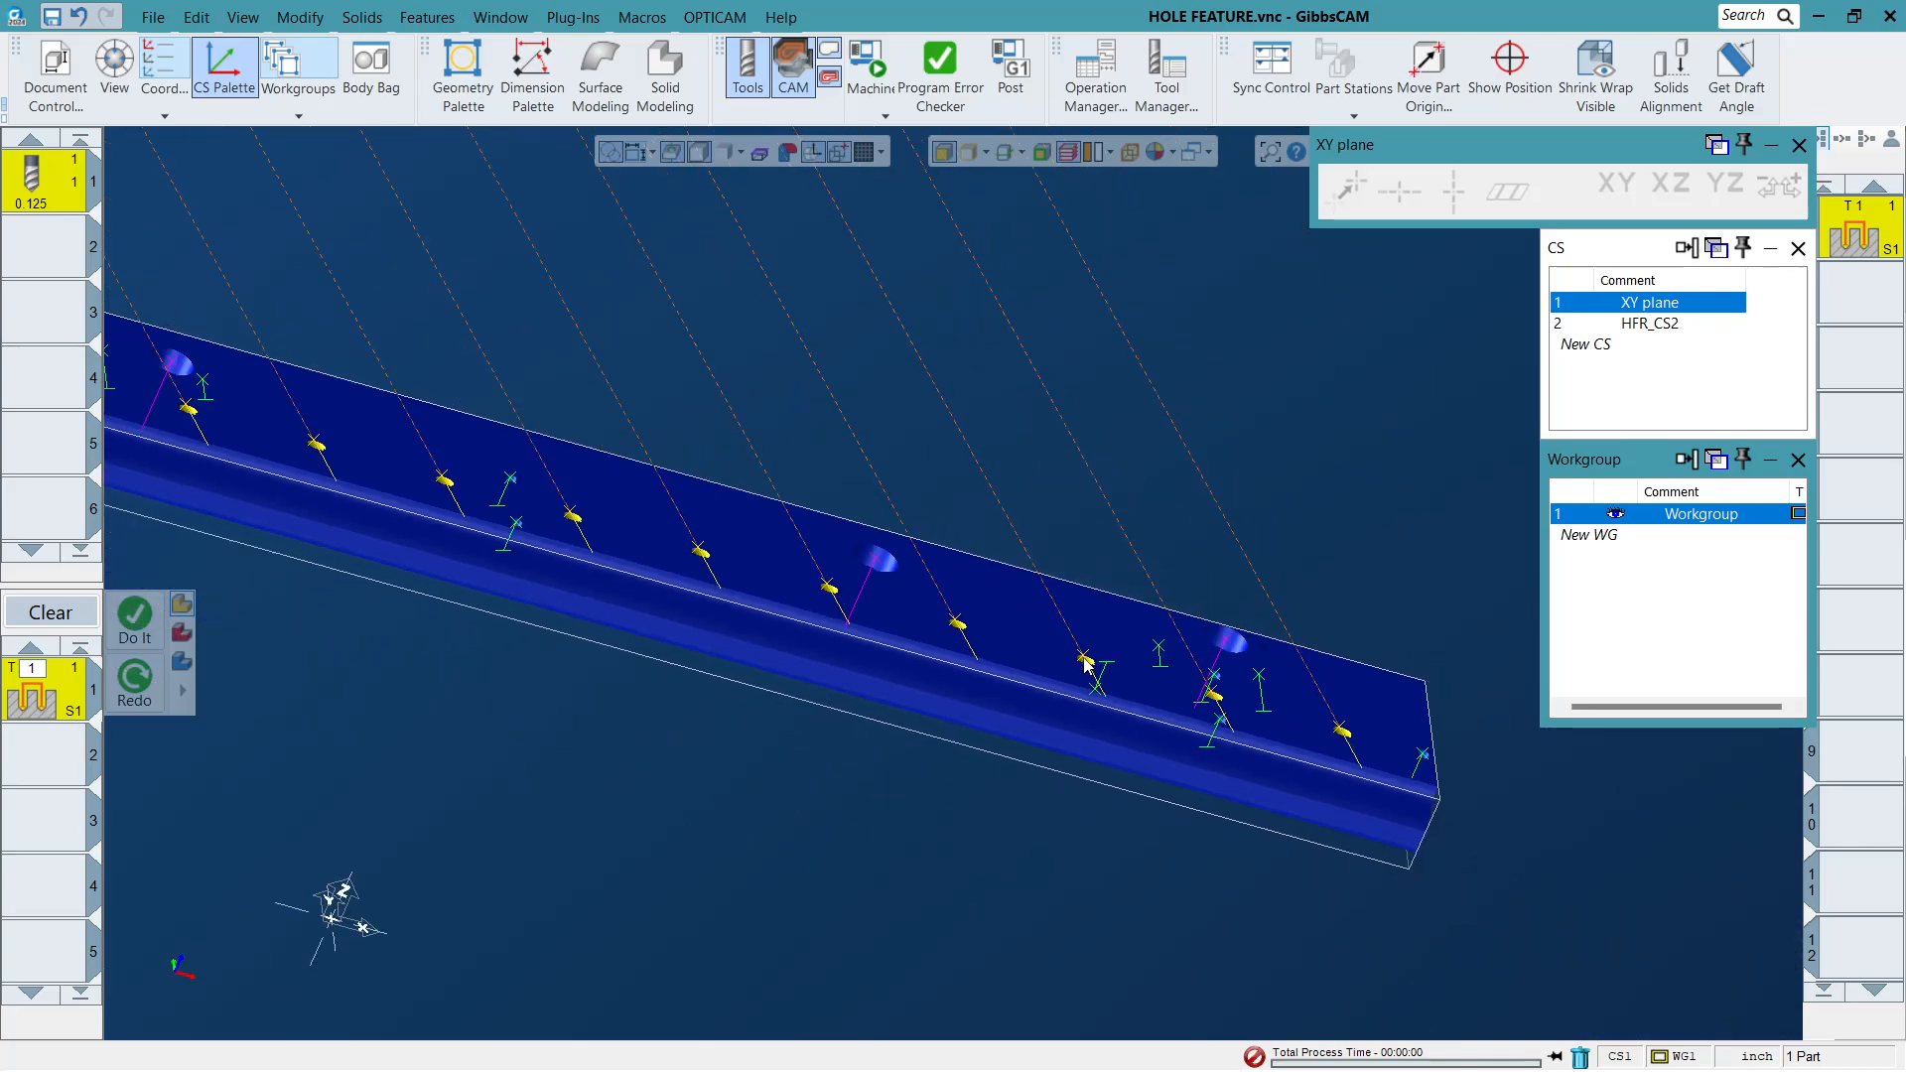
left_click(1256, 368)
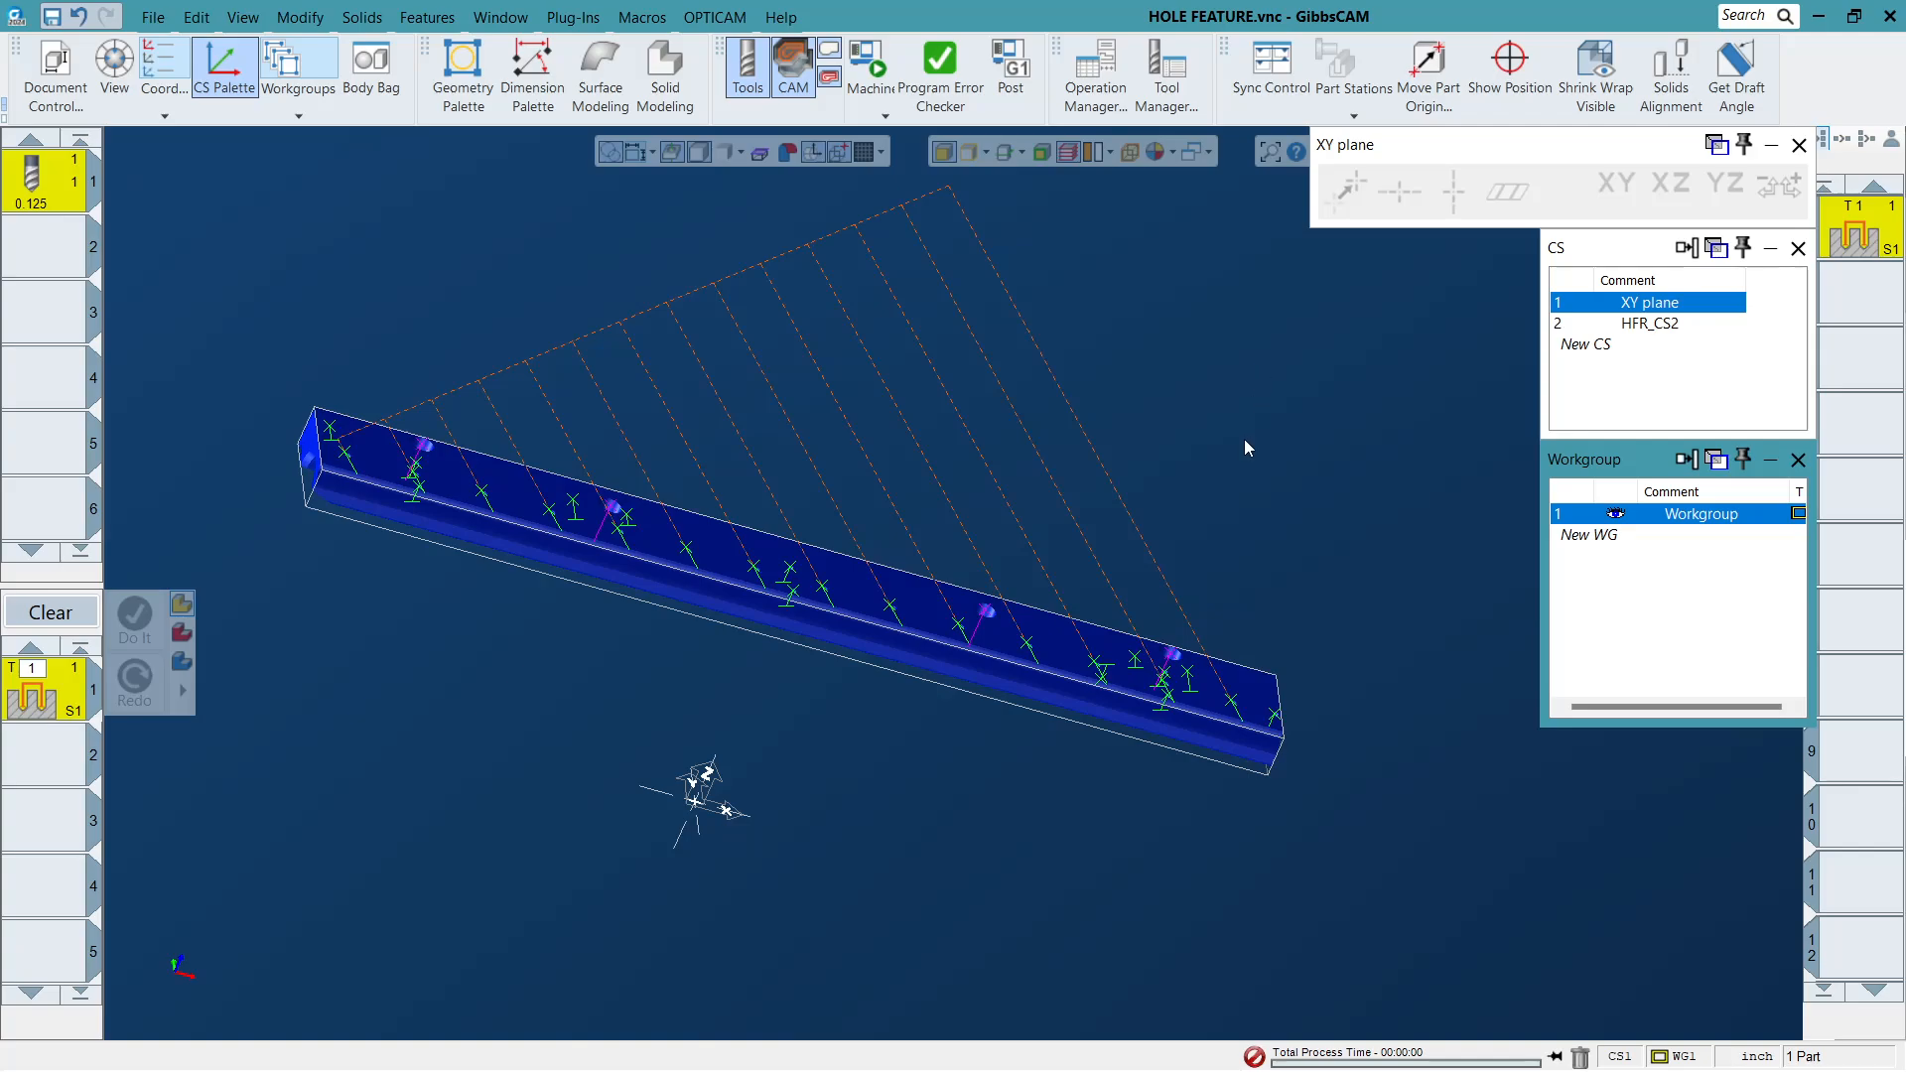
scroll(1246, 444, "down", 3)
scroll(1450, 778, "up", 4)
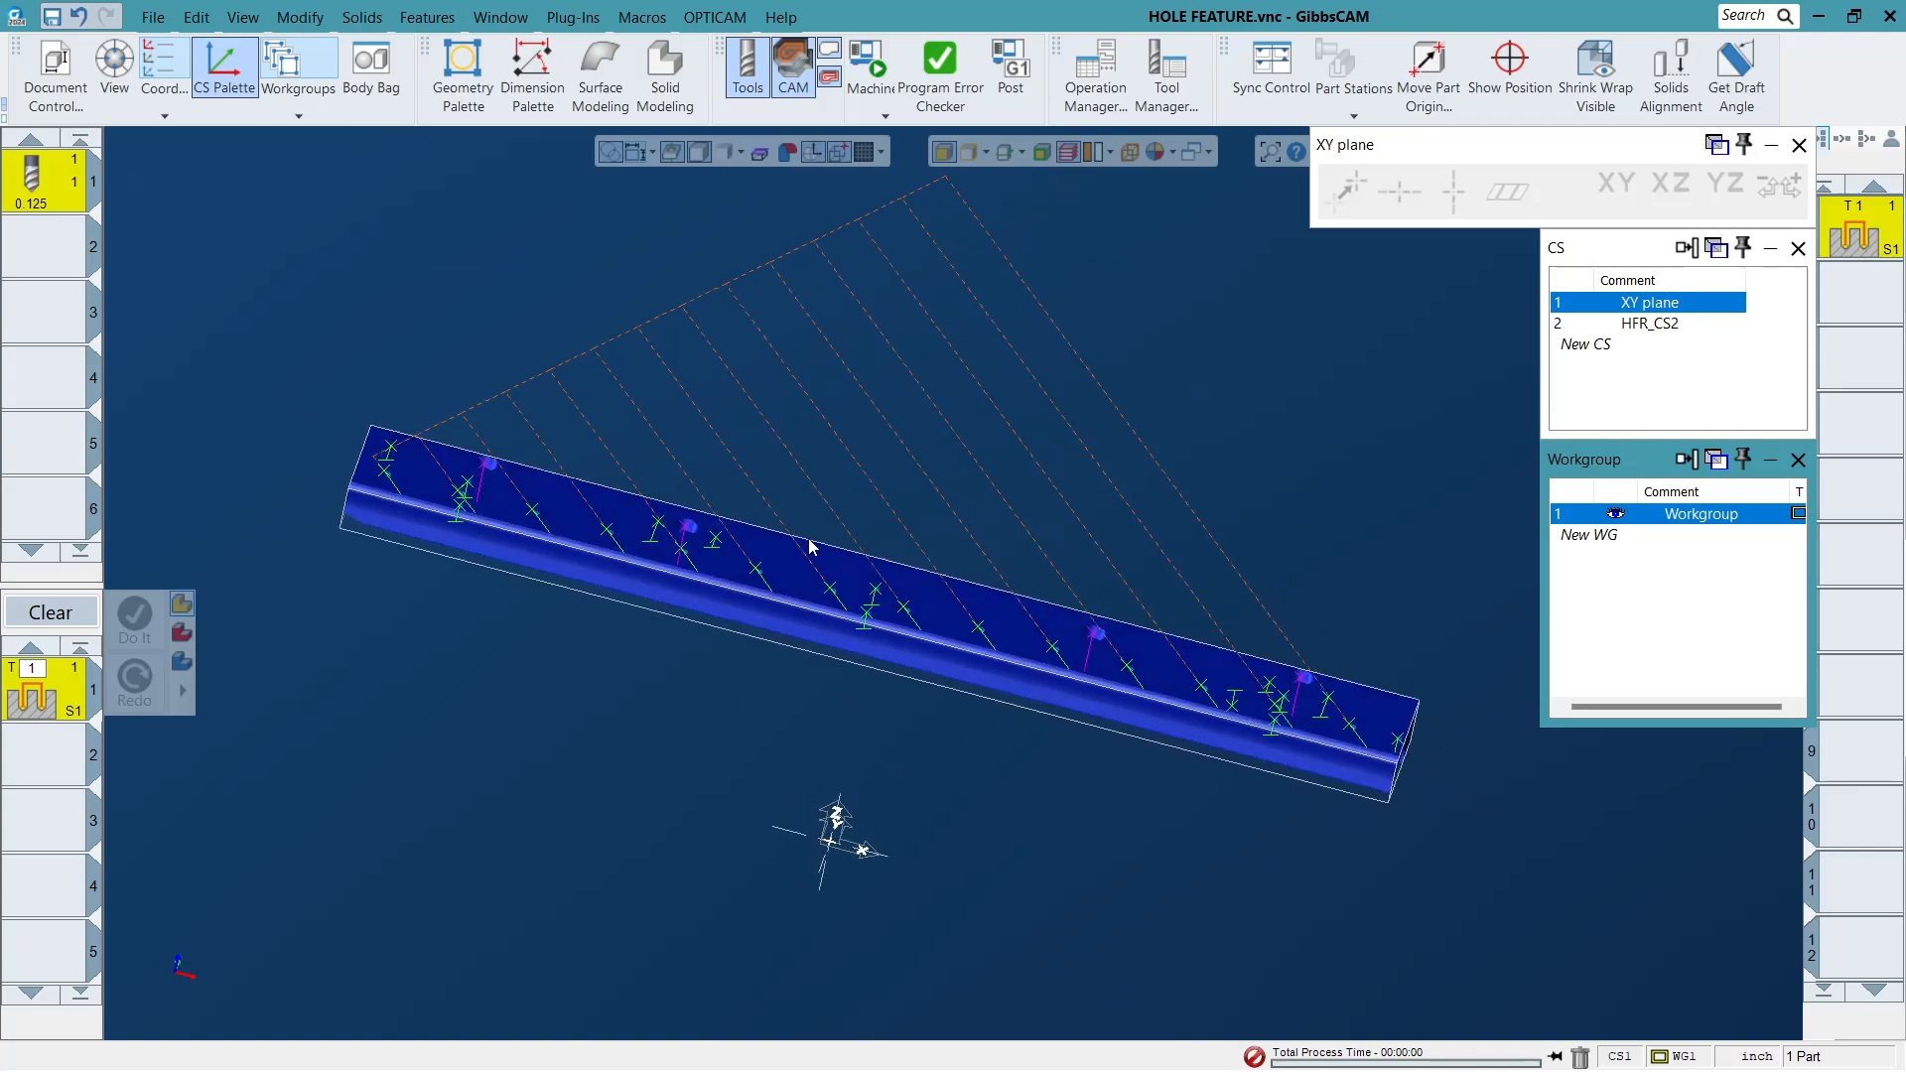
left_click_drag(307, 343, 840, 669)
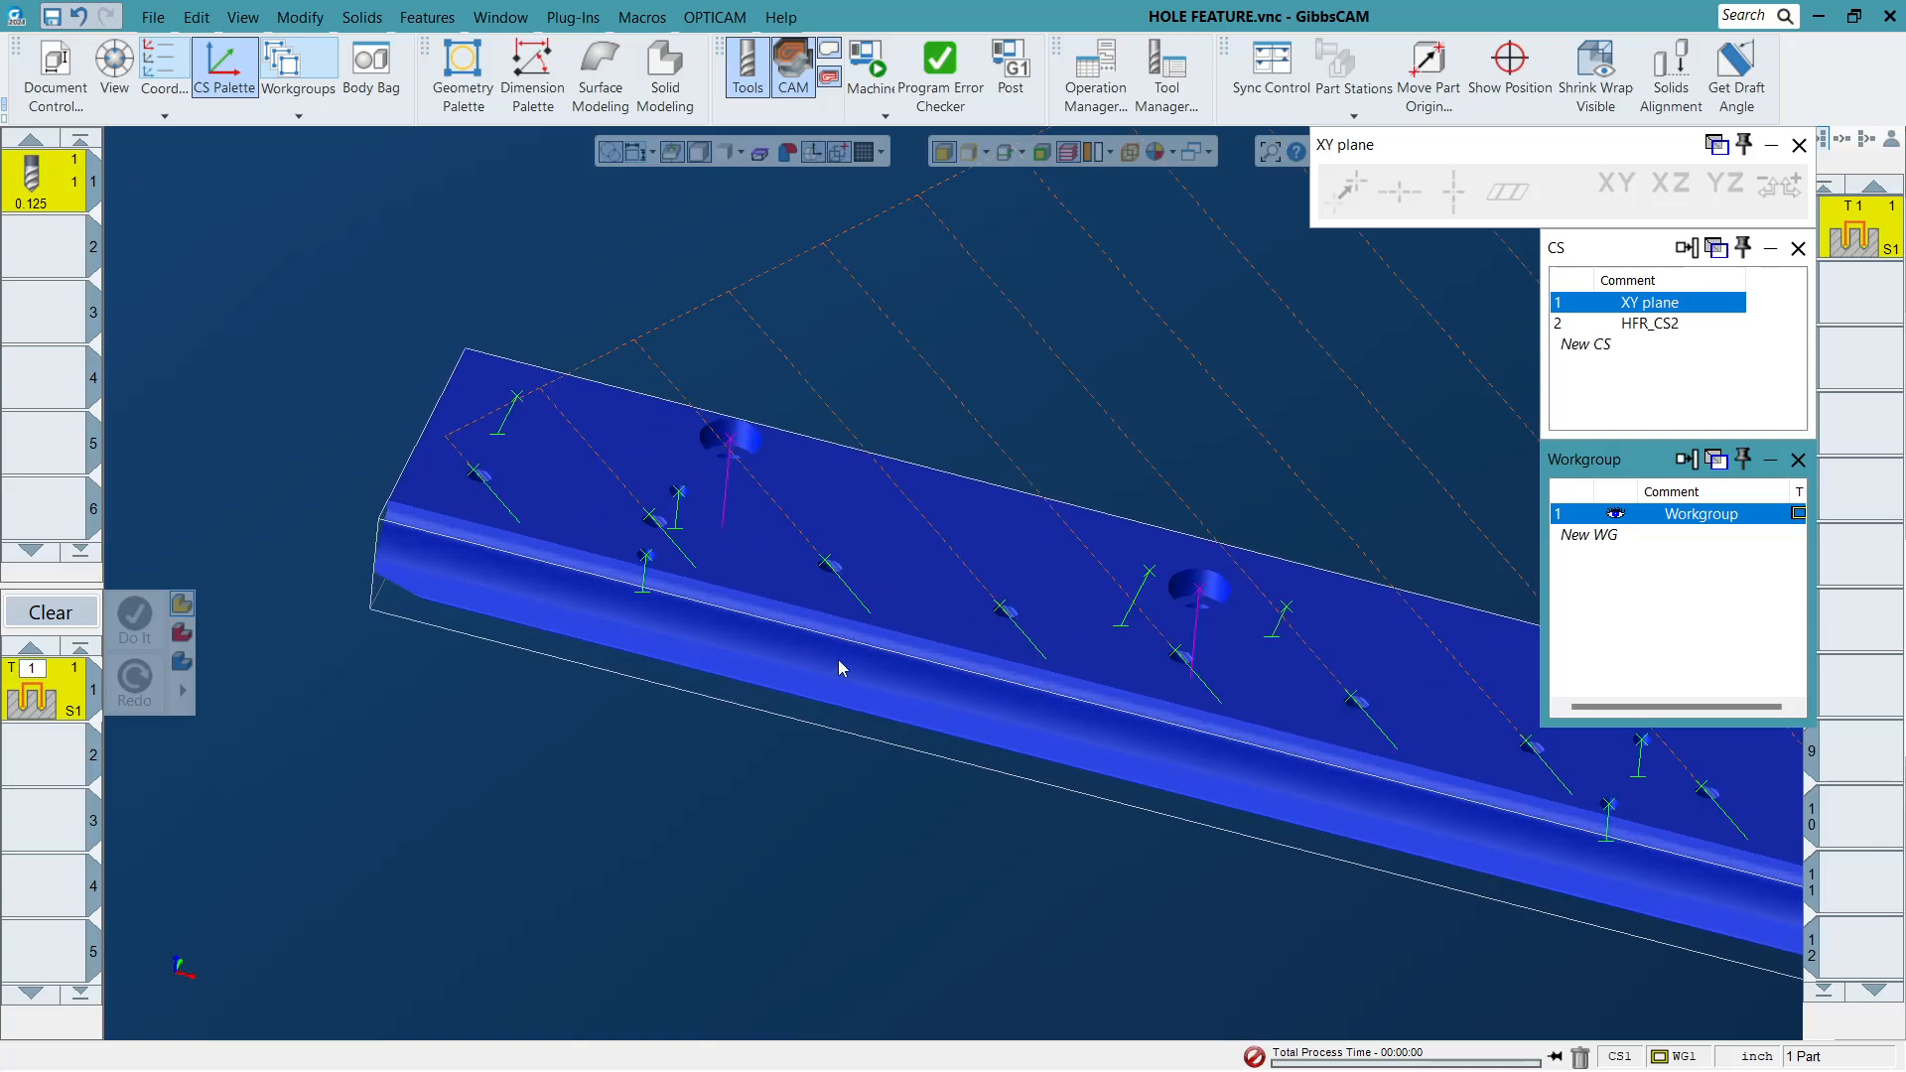
scroll(655, 671, "down", 2)
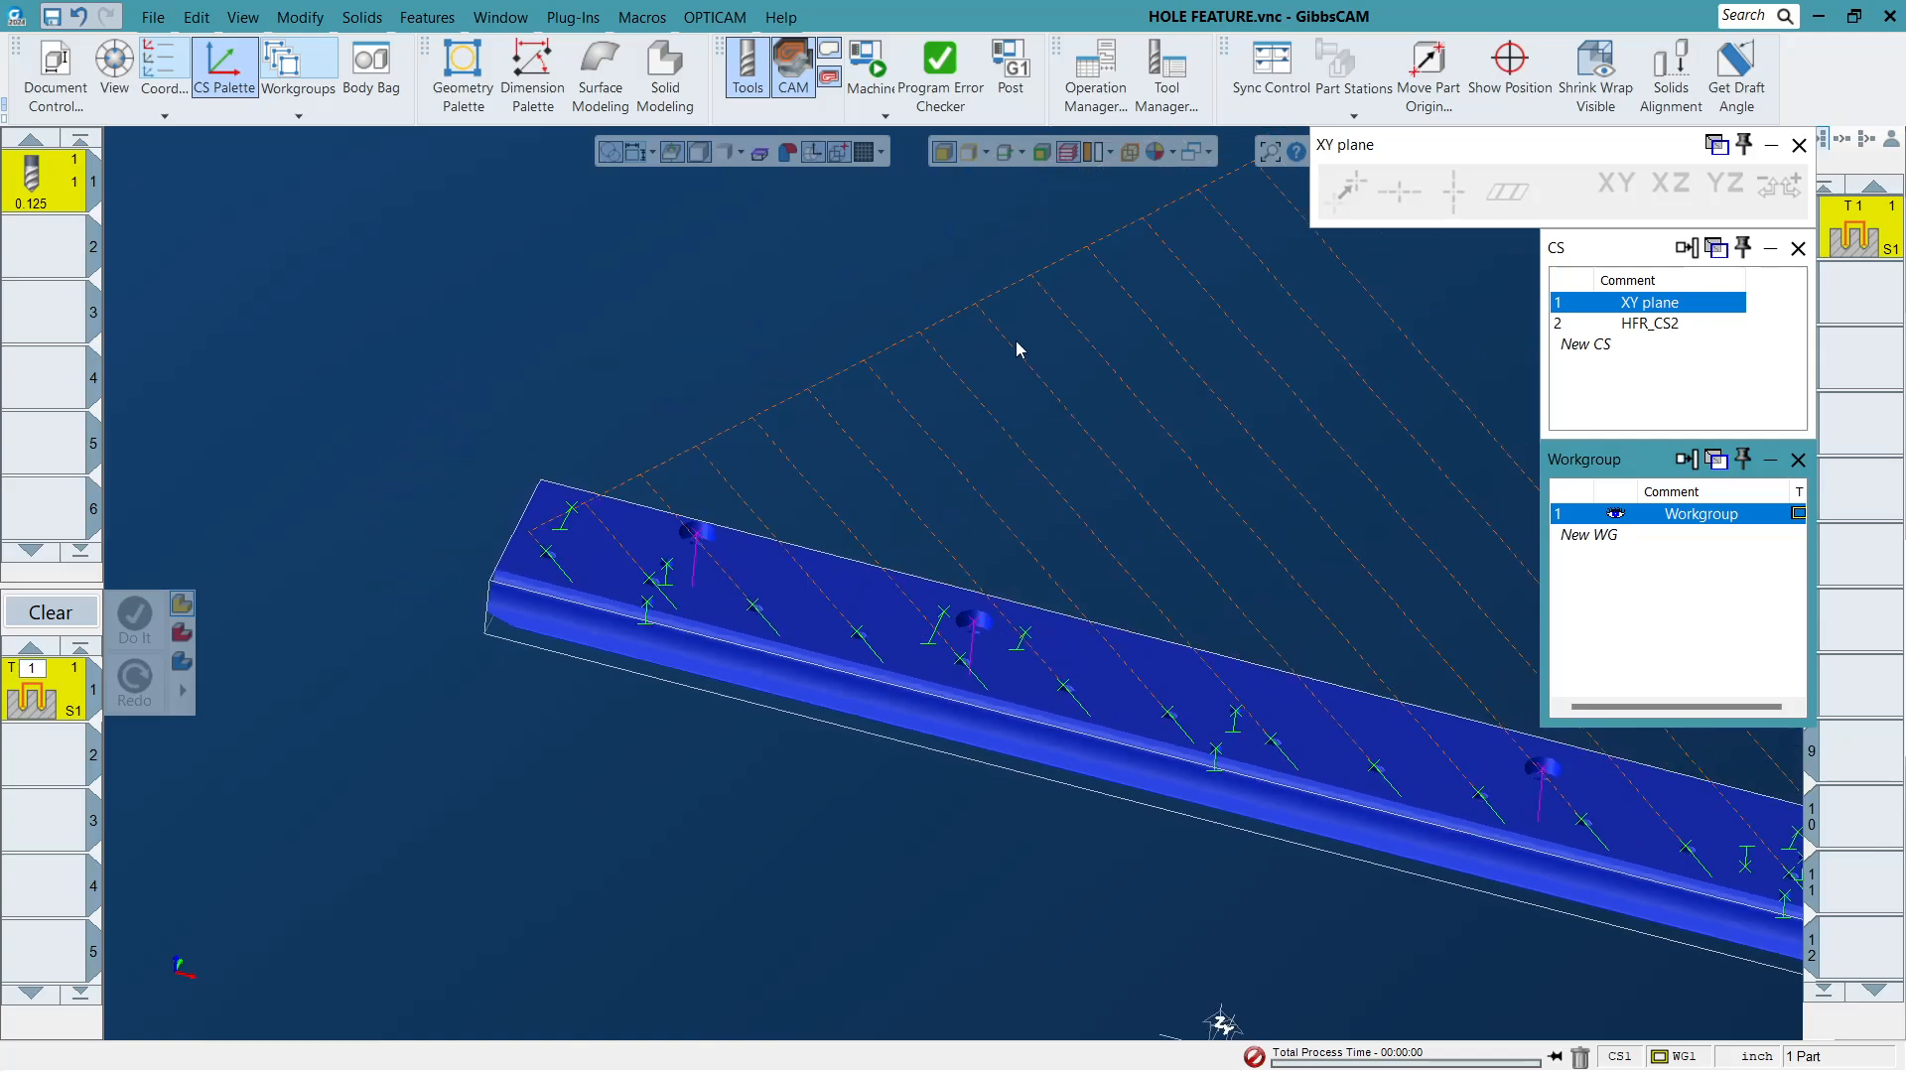
Make HFR_CS2 the active coordinate system and remove the hole process together with its drilling operation.
left_click(1670, 324)
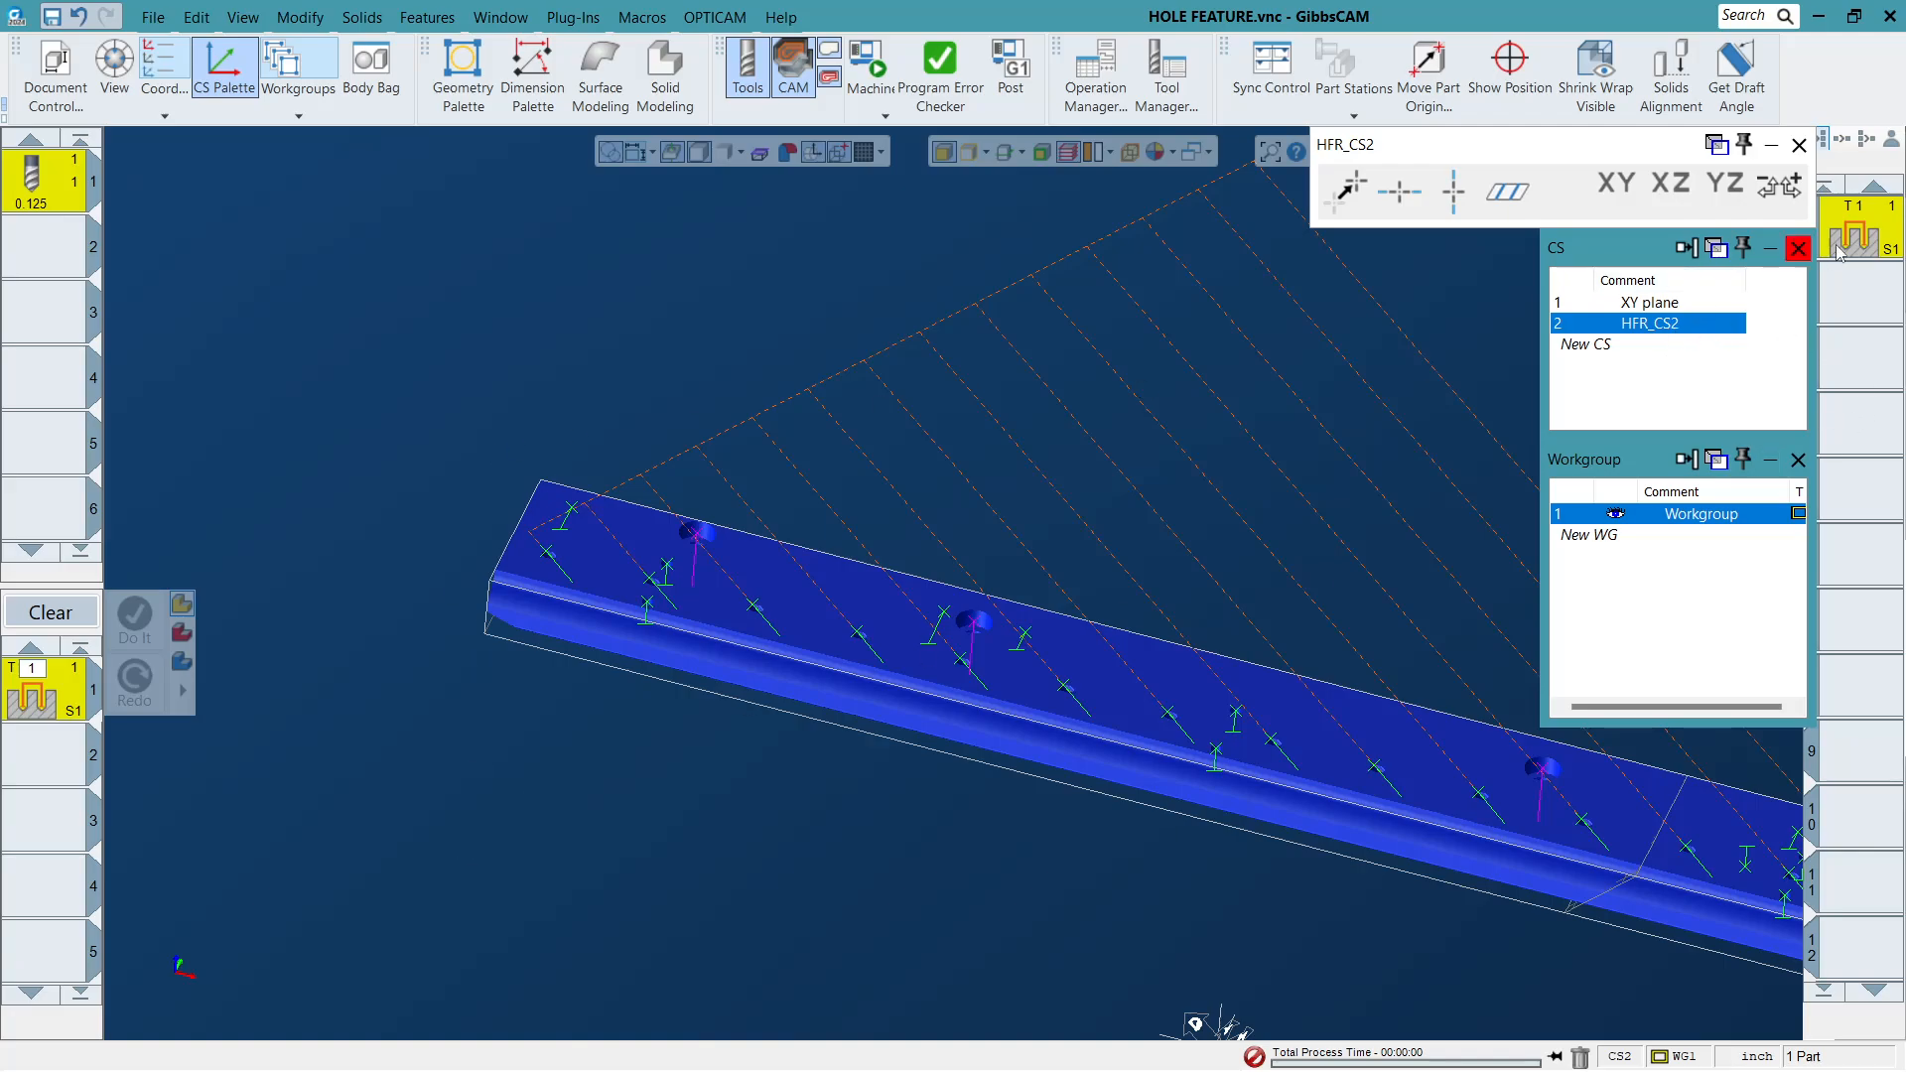
left_click(36, 611)
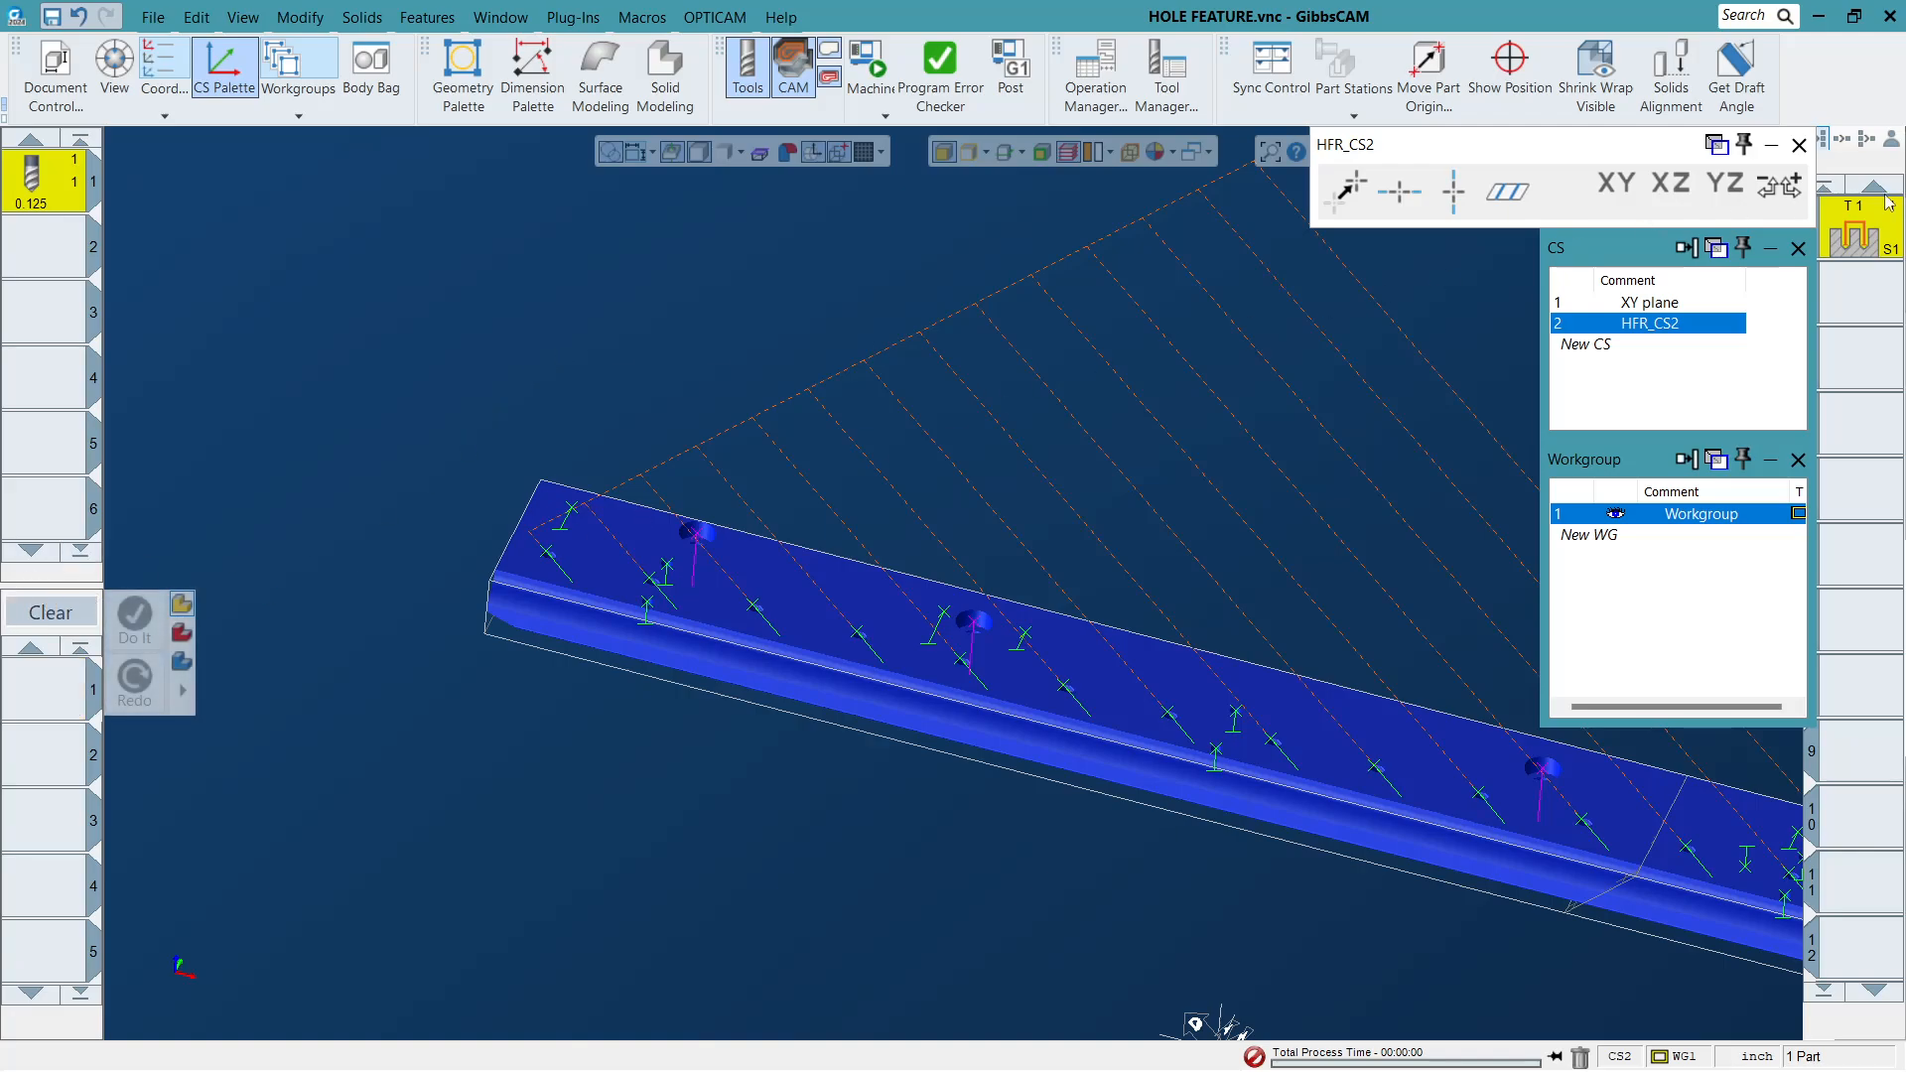
key("Delete")
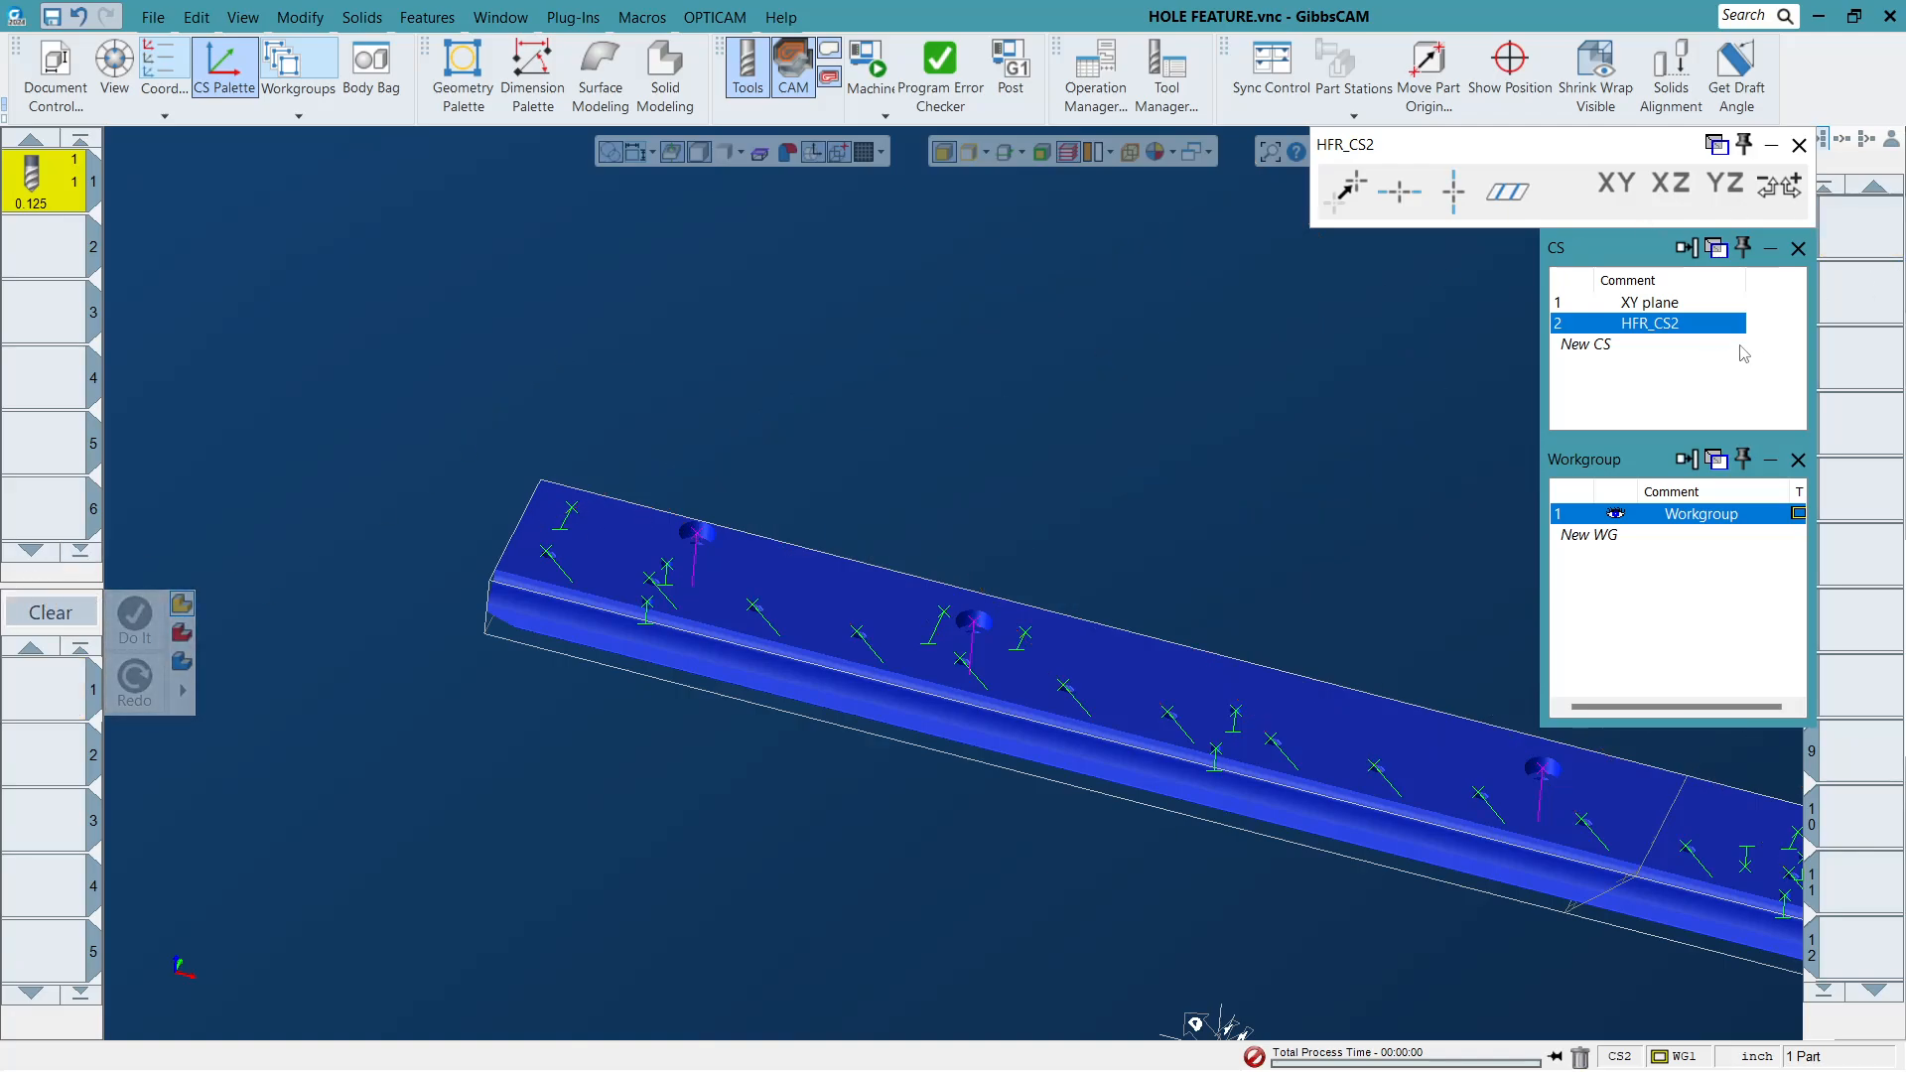
left_click(348, 227)
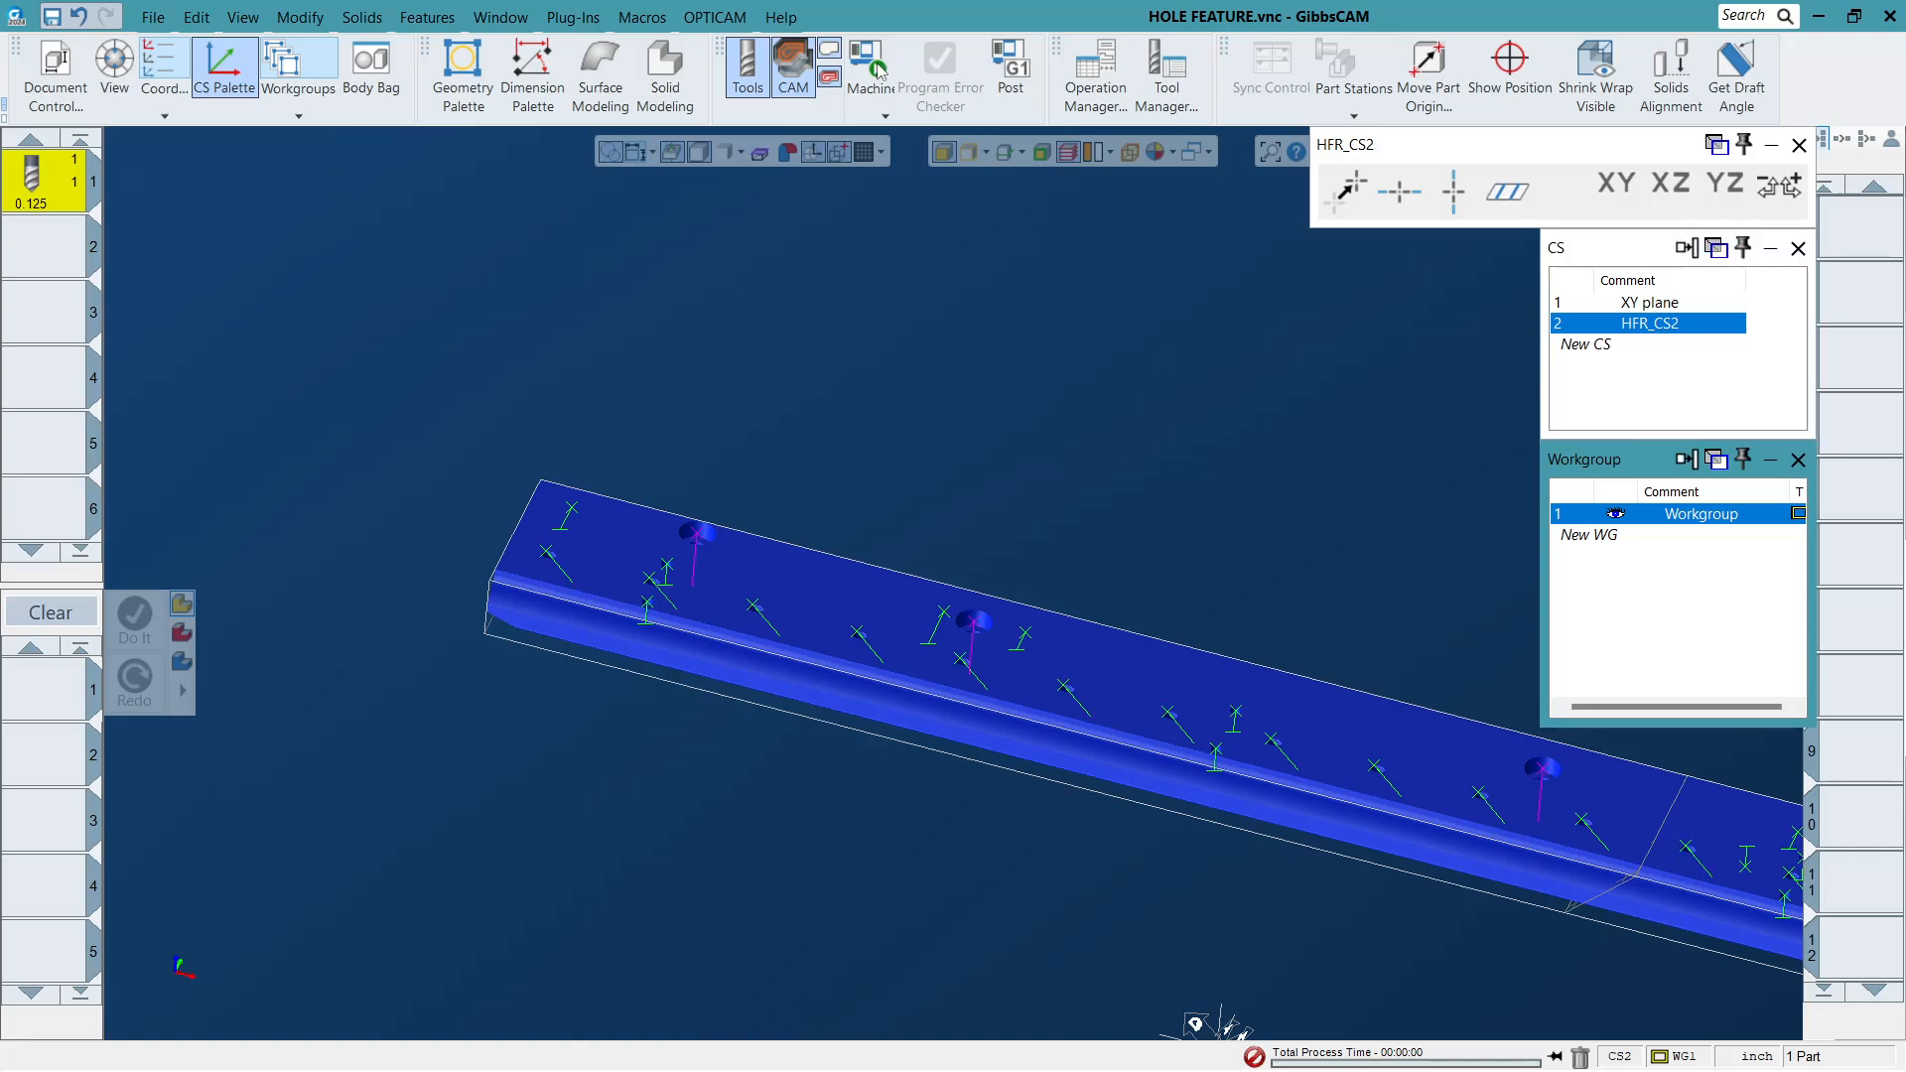
Open the Hole Manager and try to create a drill process without a hole group selected.
left_click(427, 17)
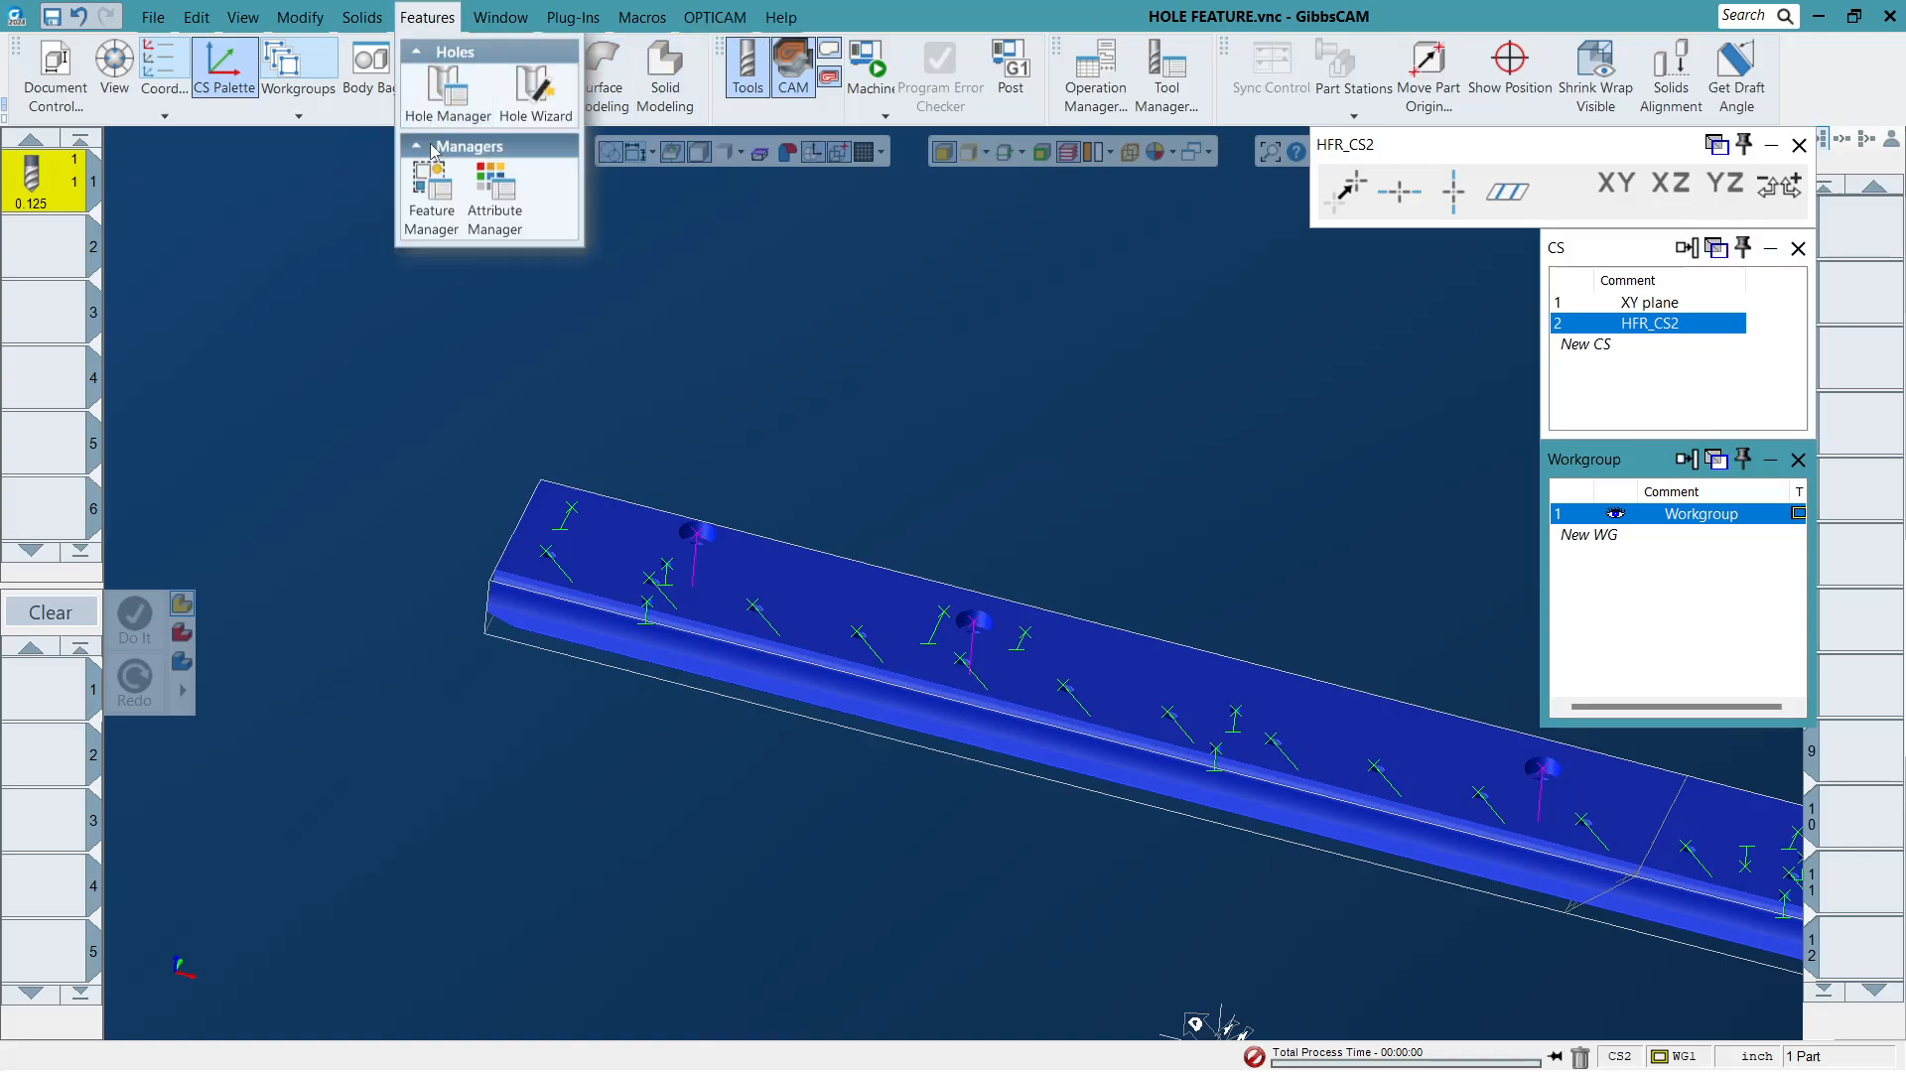
left_click(448, 89)
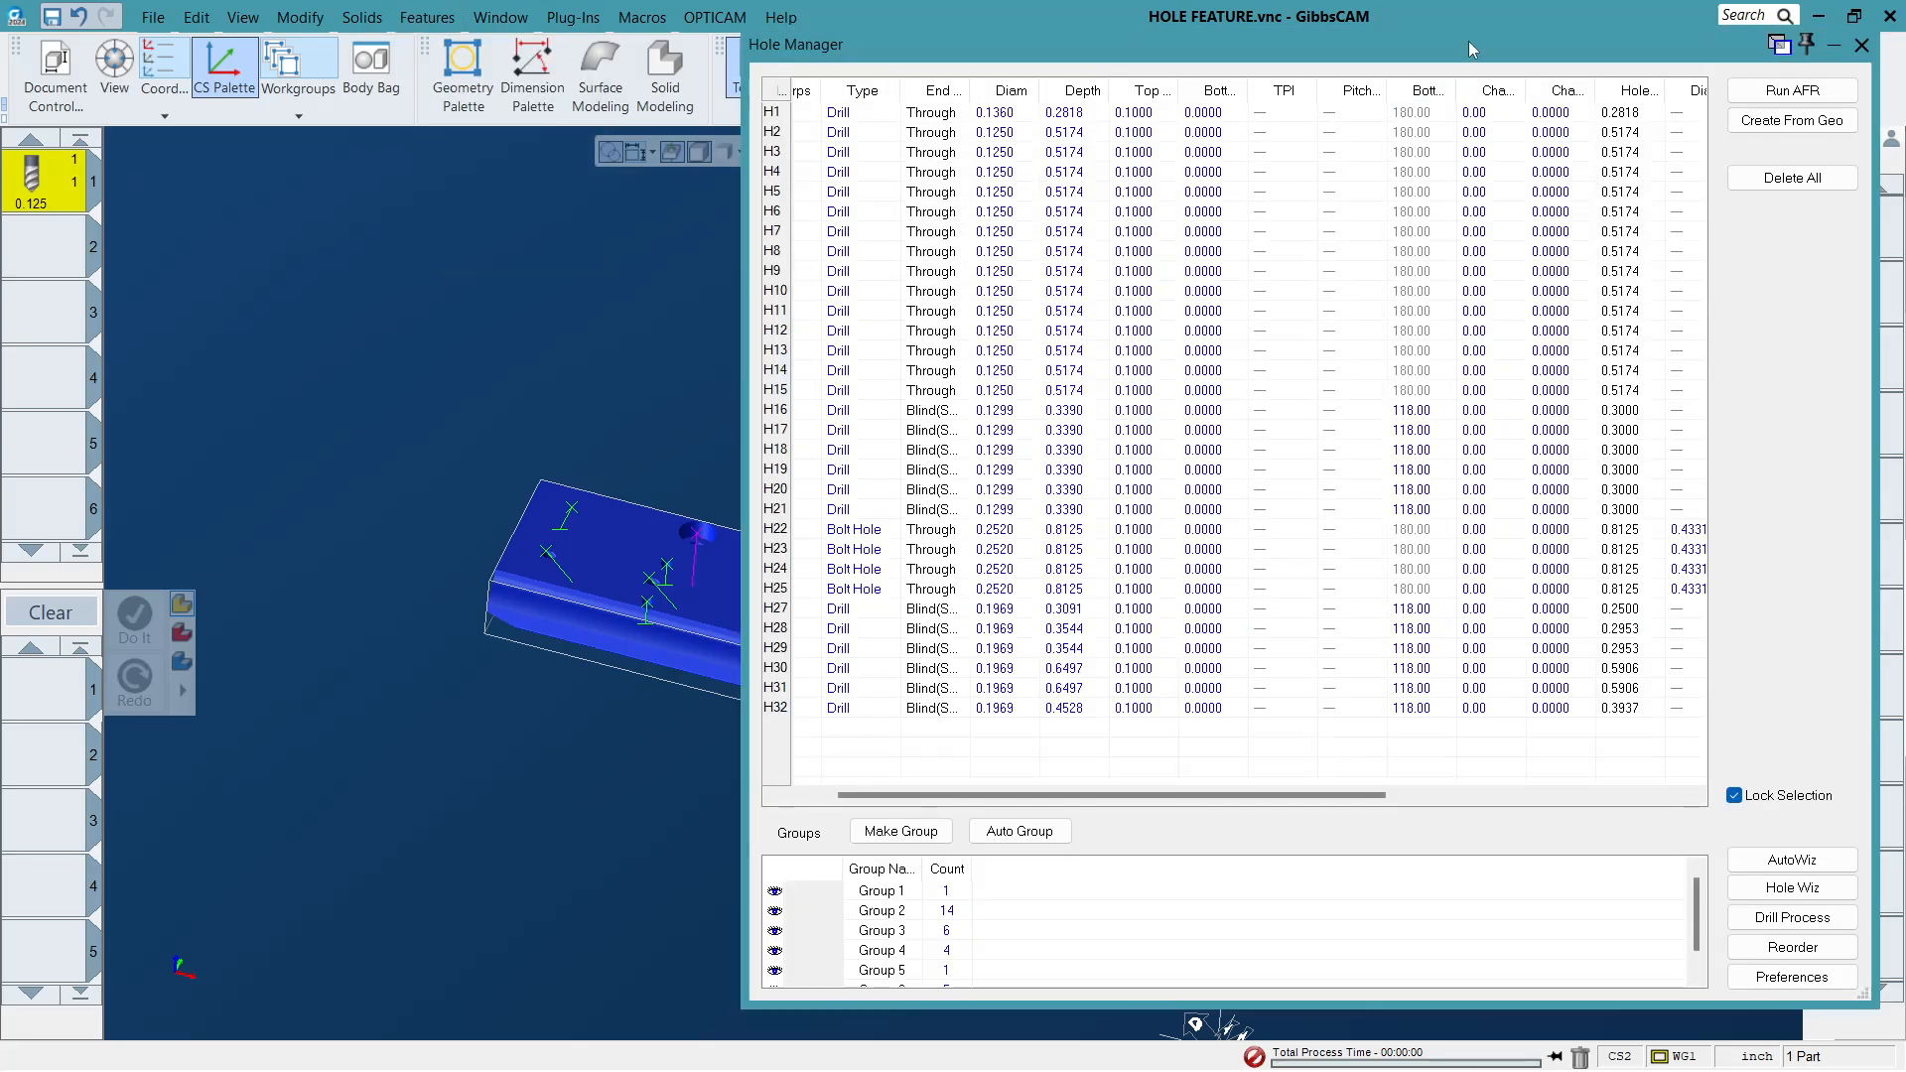
left_click_drag(1472, 49, 751, 32)
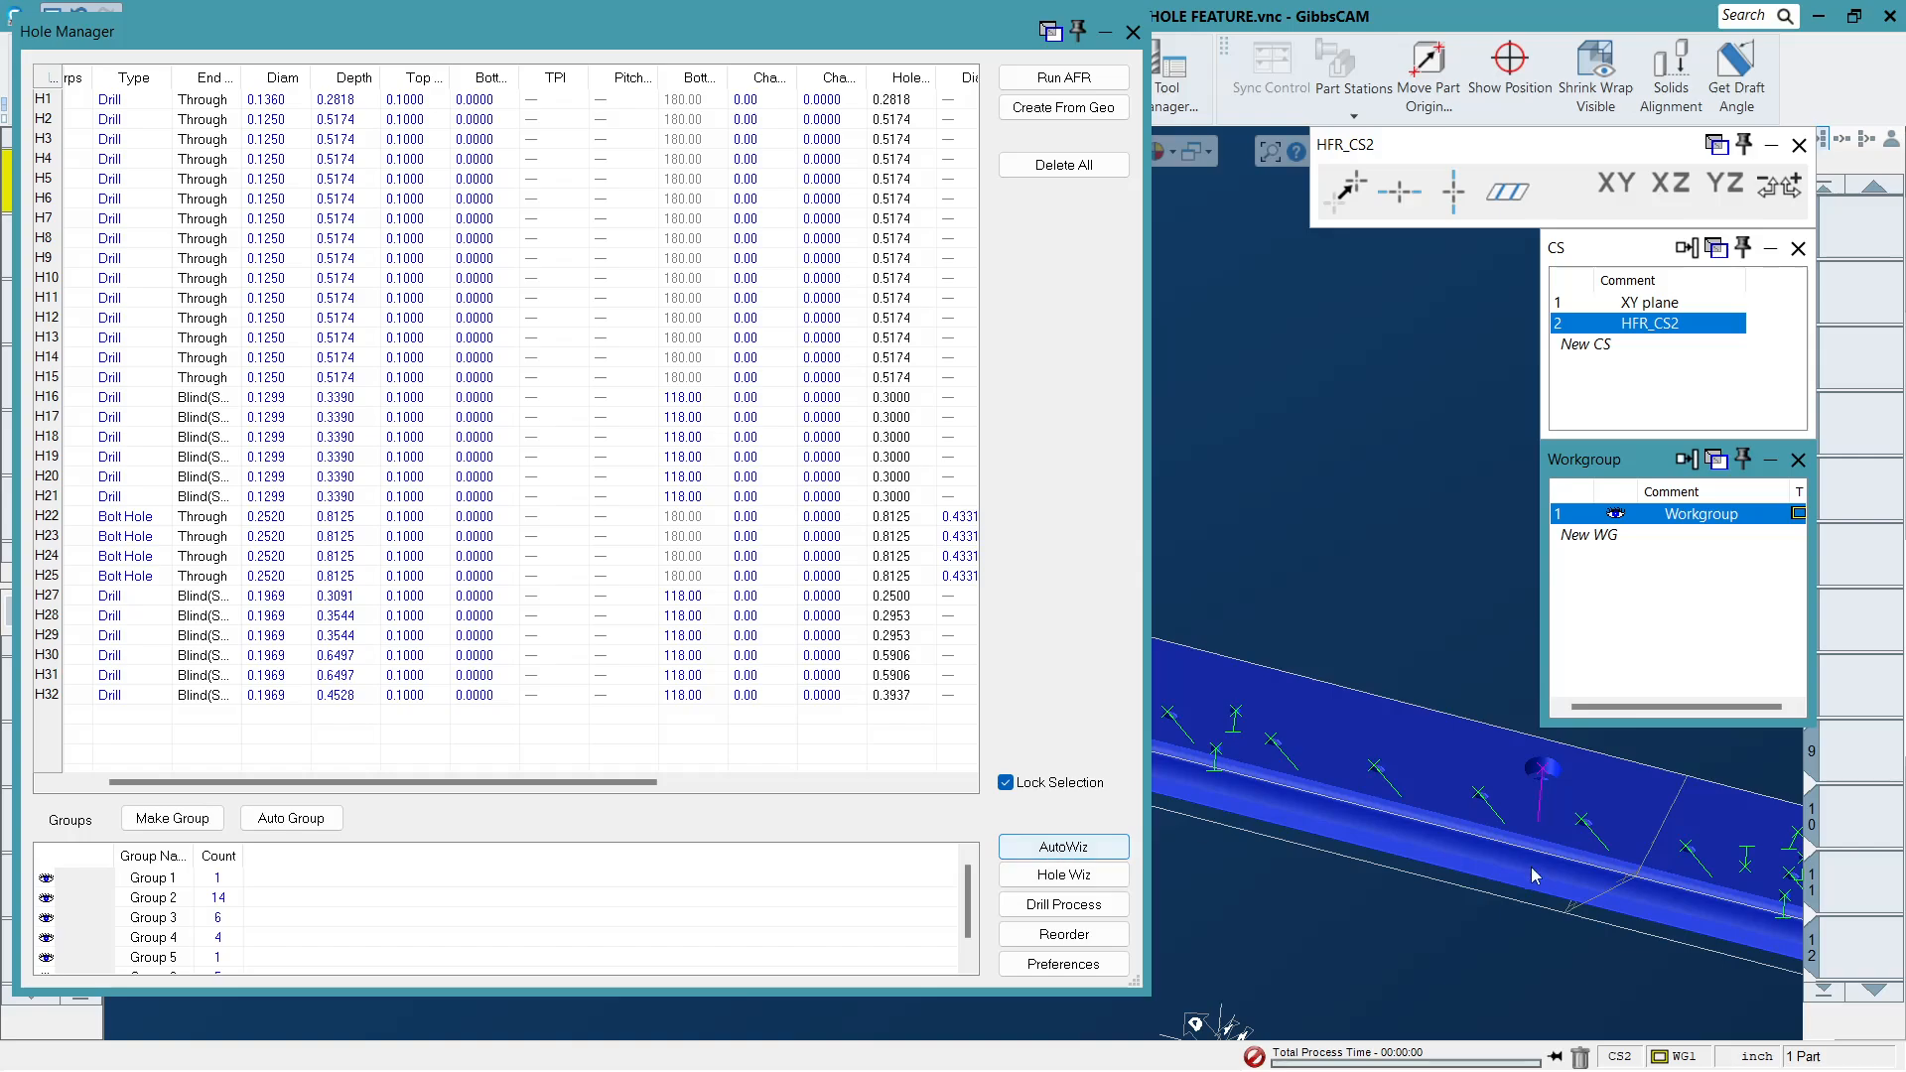
left_click(1081, 908)
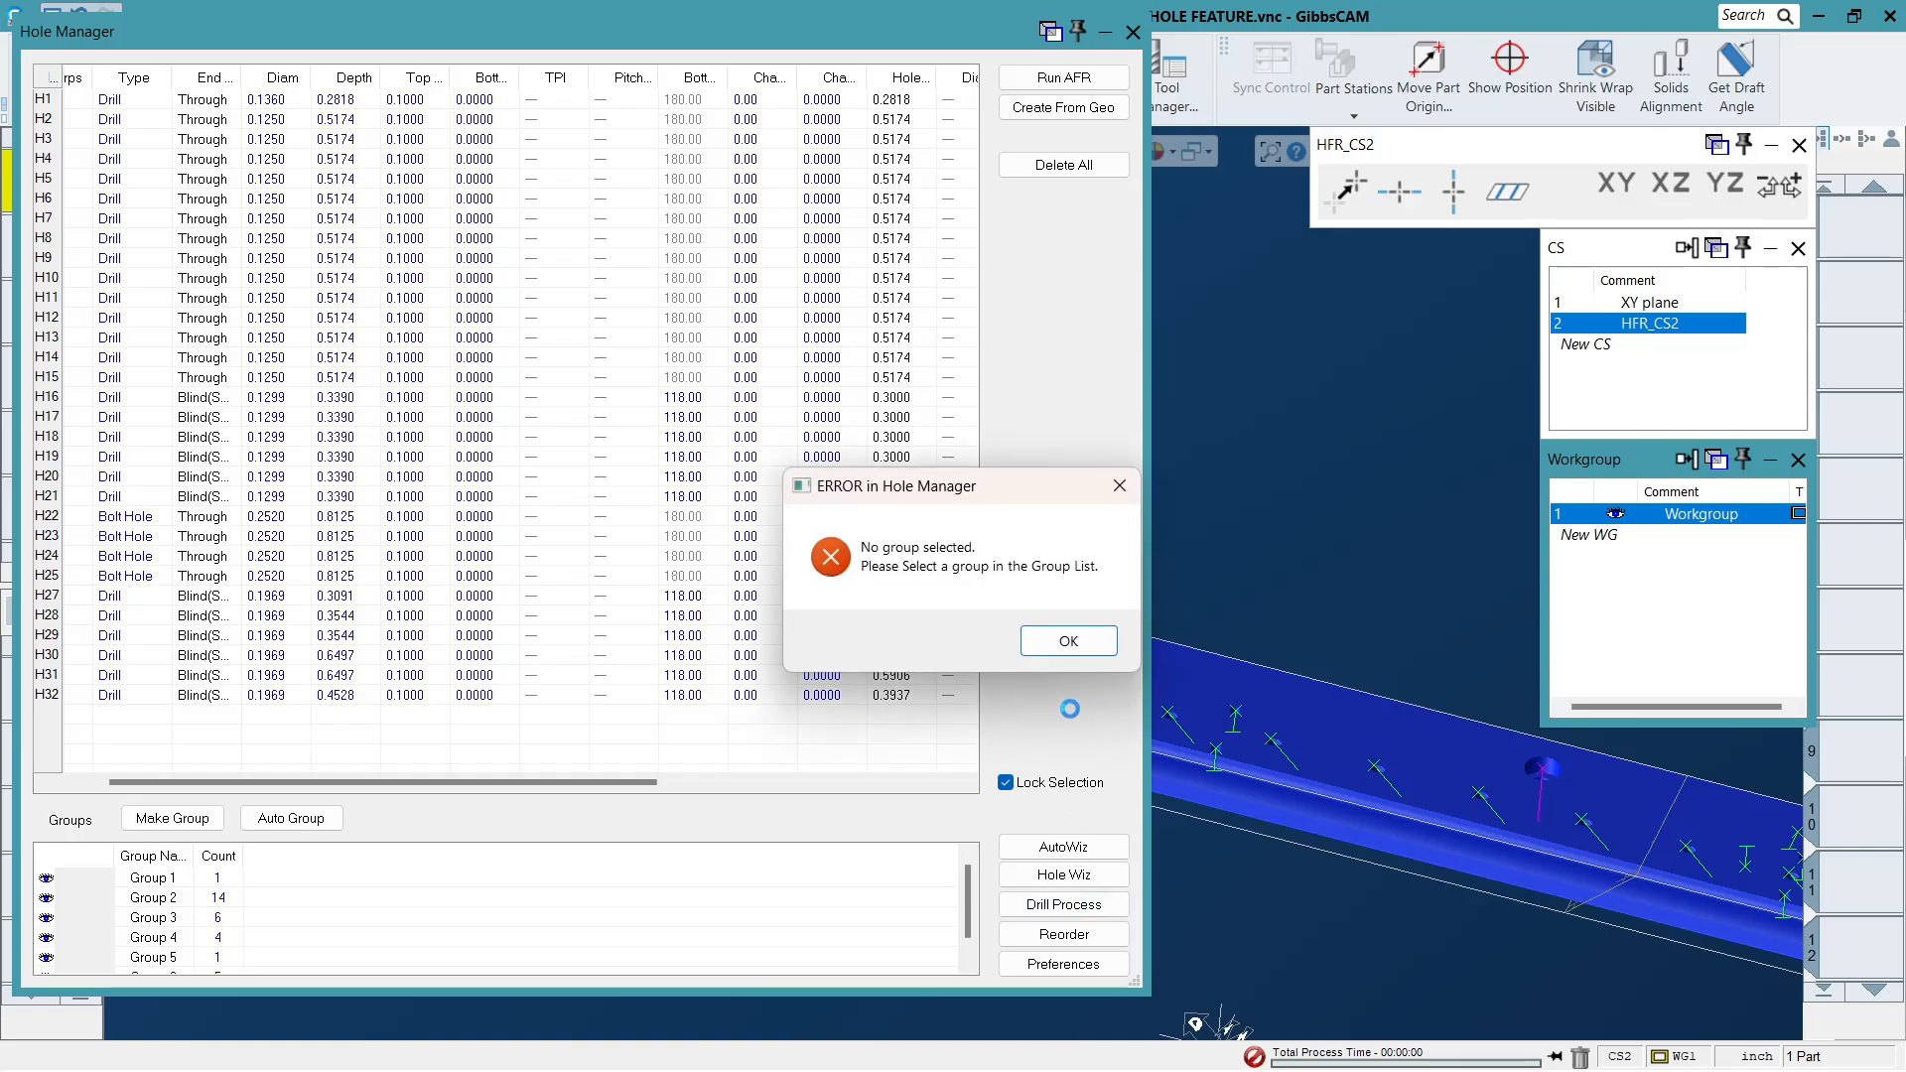
left_click(1082, 641)
Select Group 2 in the Hole Manager and try to create its drill process with no tool selected.
left_click_drag(898, 30, 1651, 37)
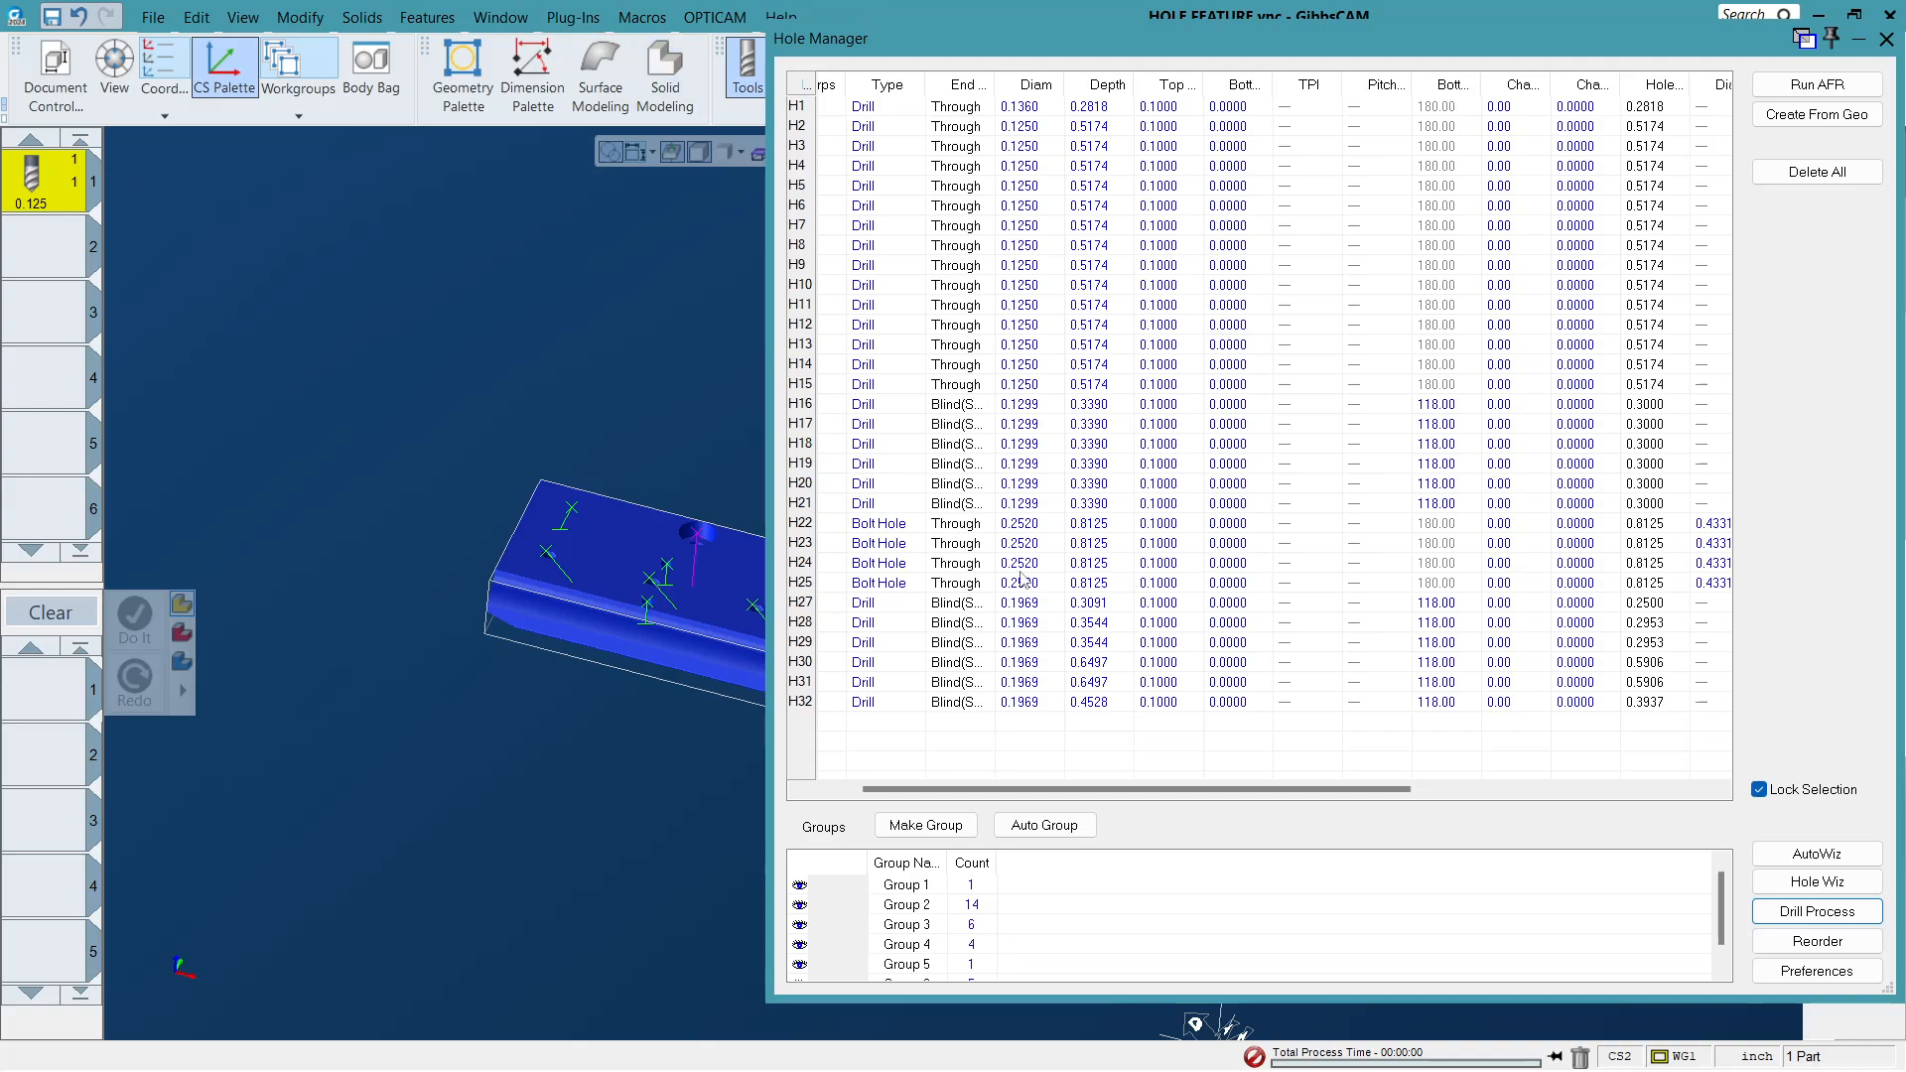
left_click(892, 911)
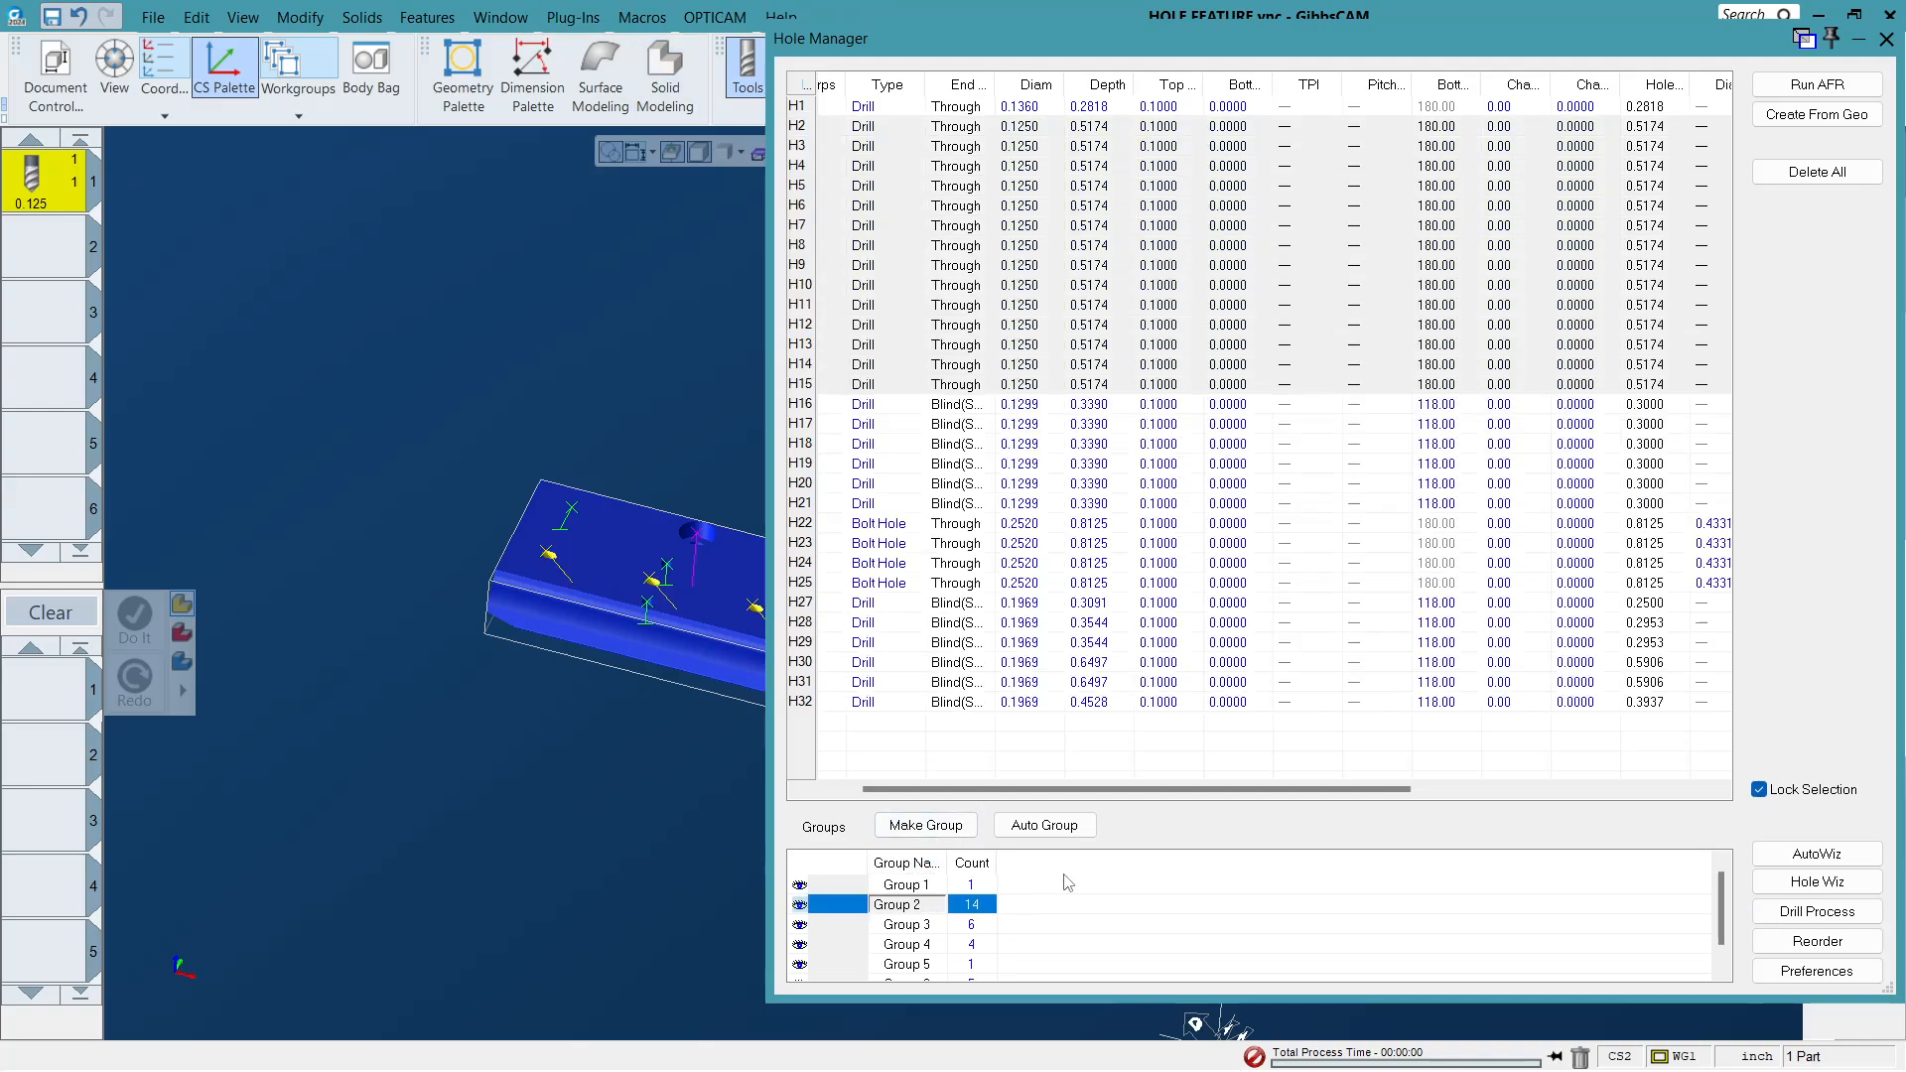
left_click(39, 227)
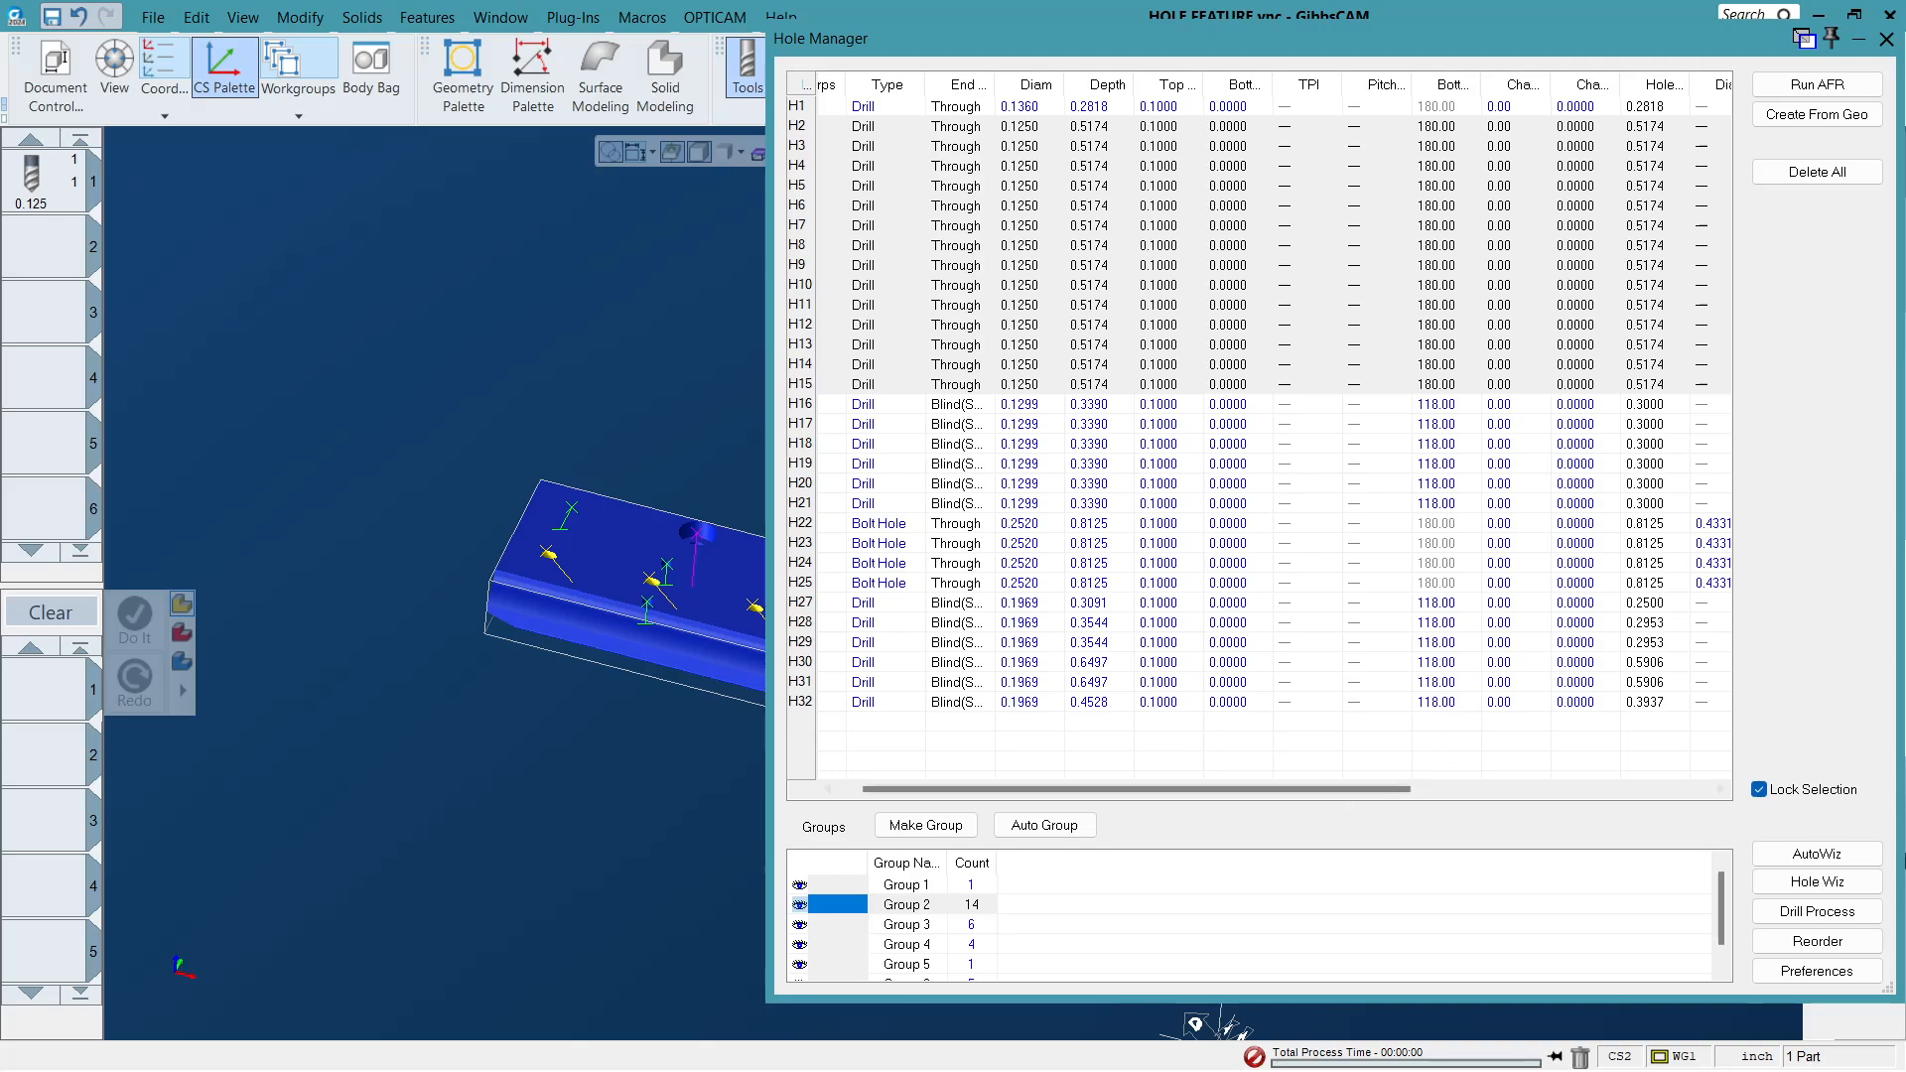
left_click(1815, 910)
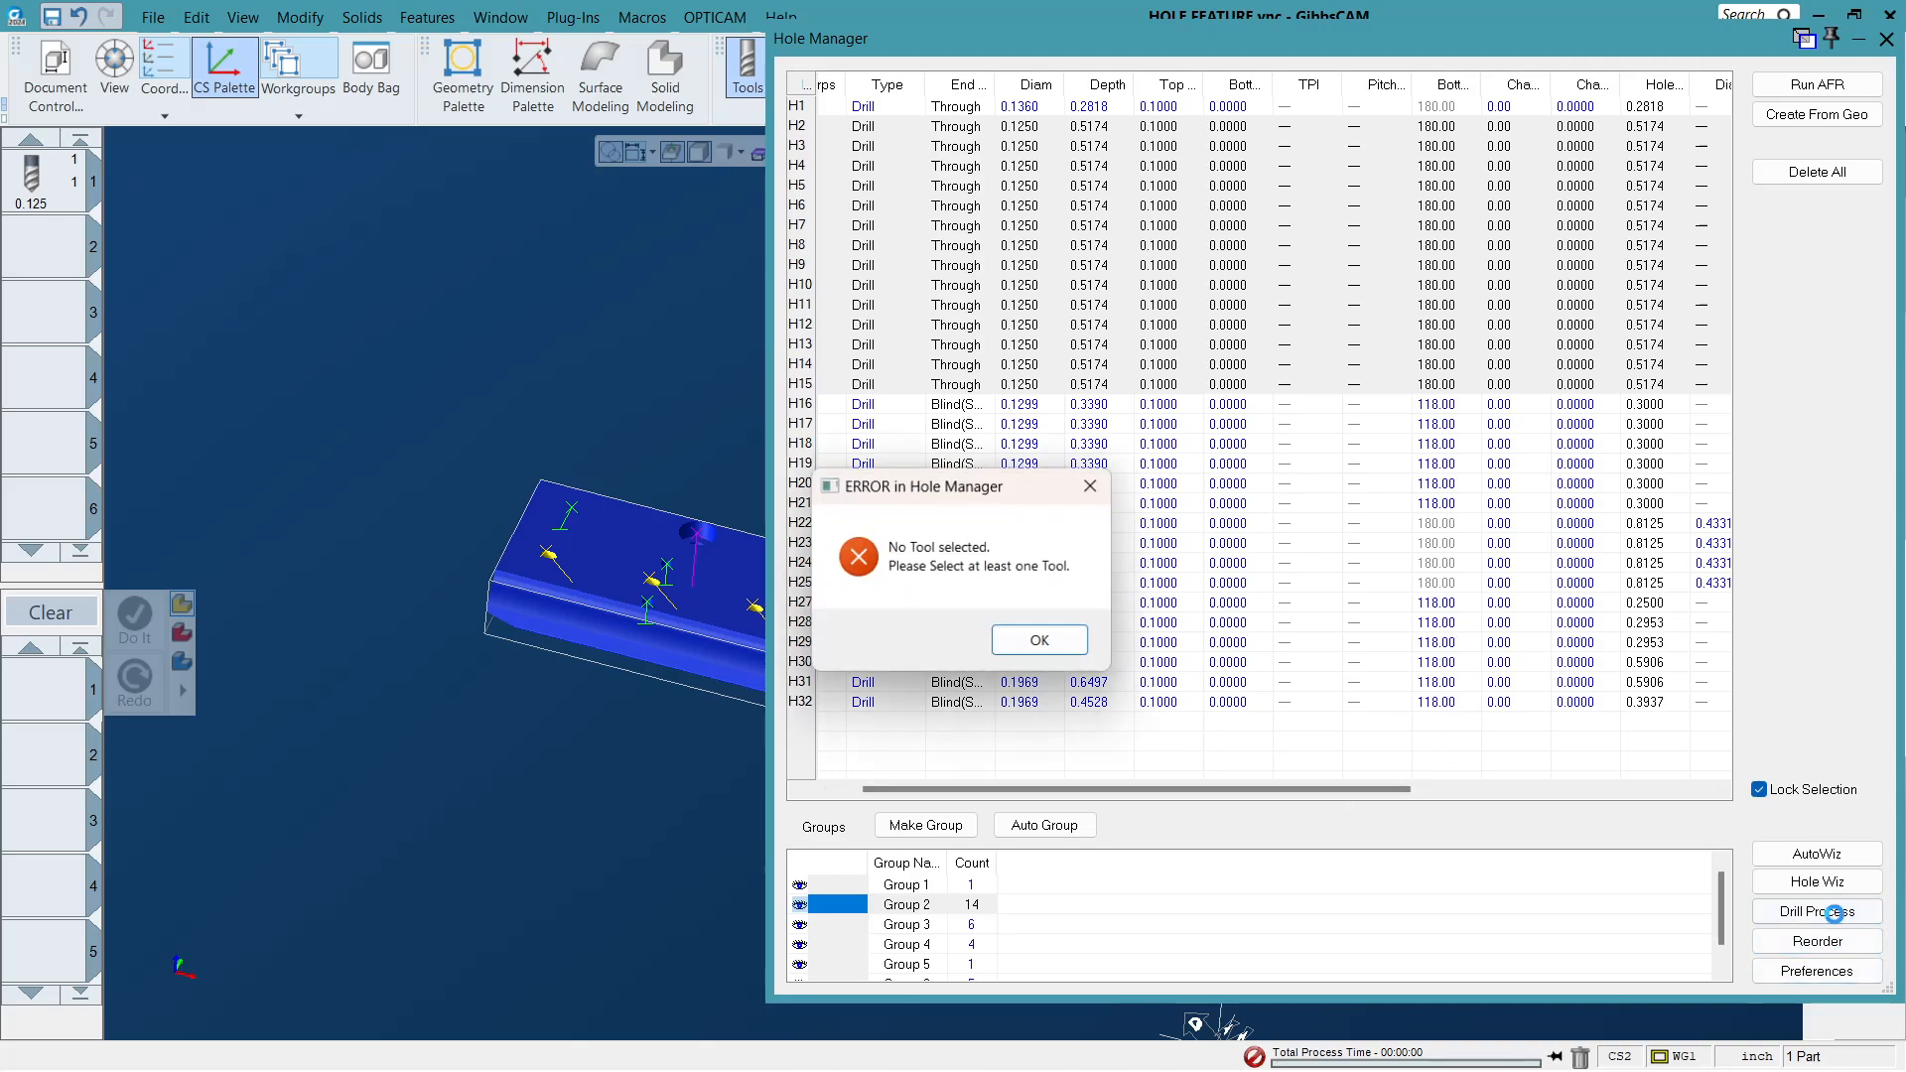
left_click(1038, 641)
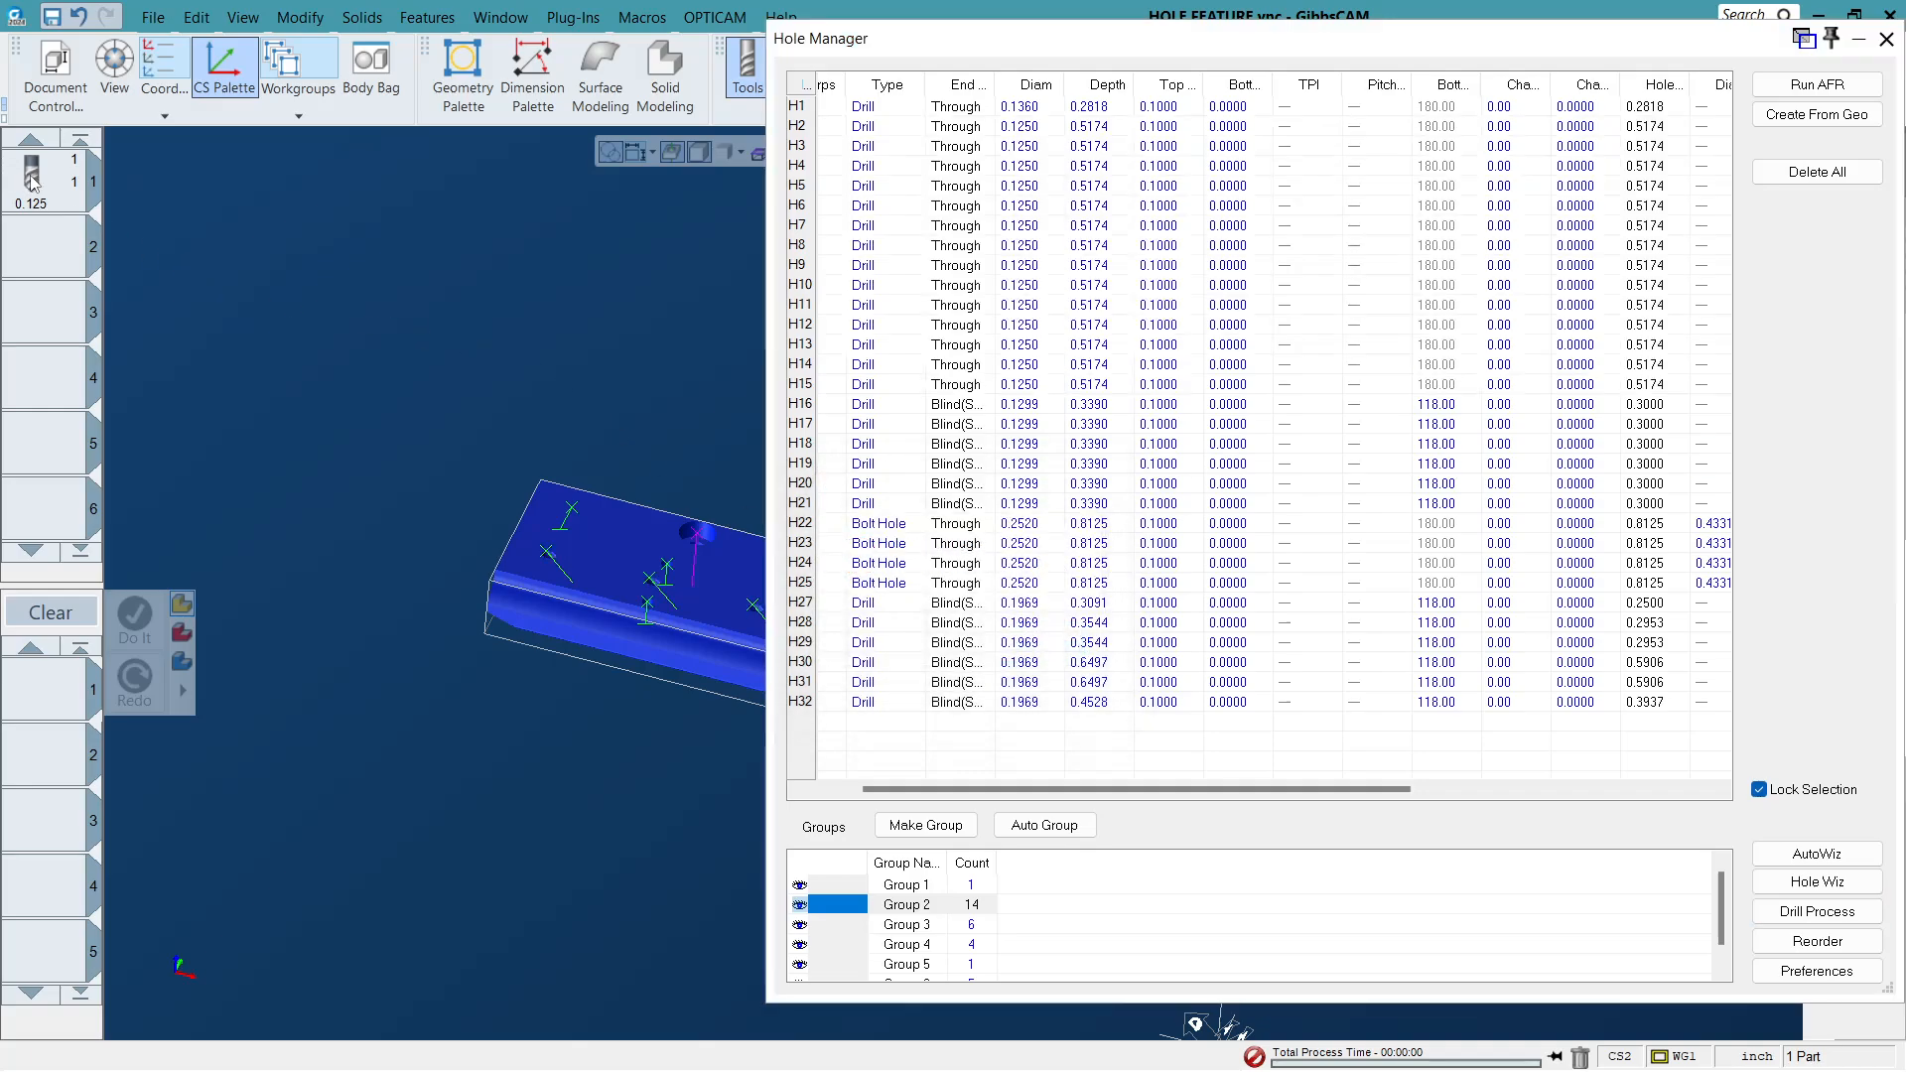
Create a drill process for Group 2 from the Hole Manager using the 0.125 drill.
left_click(32, 183)
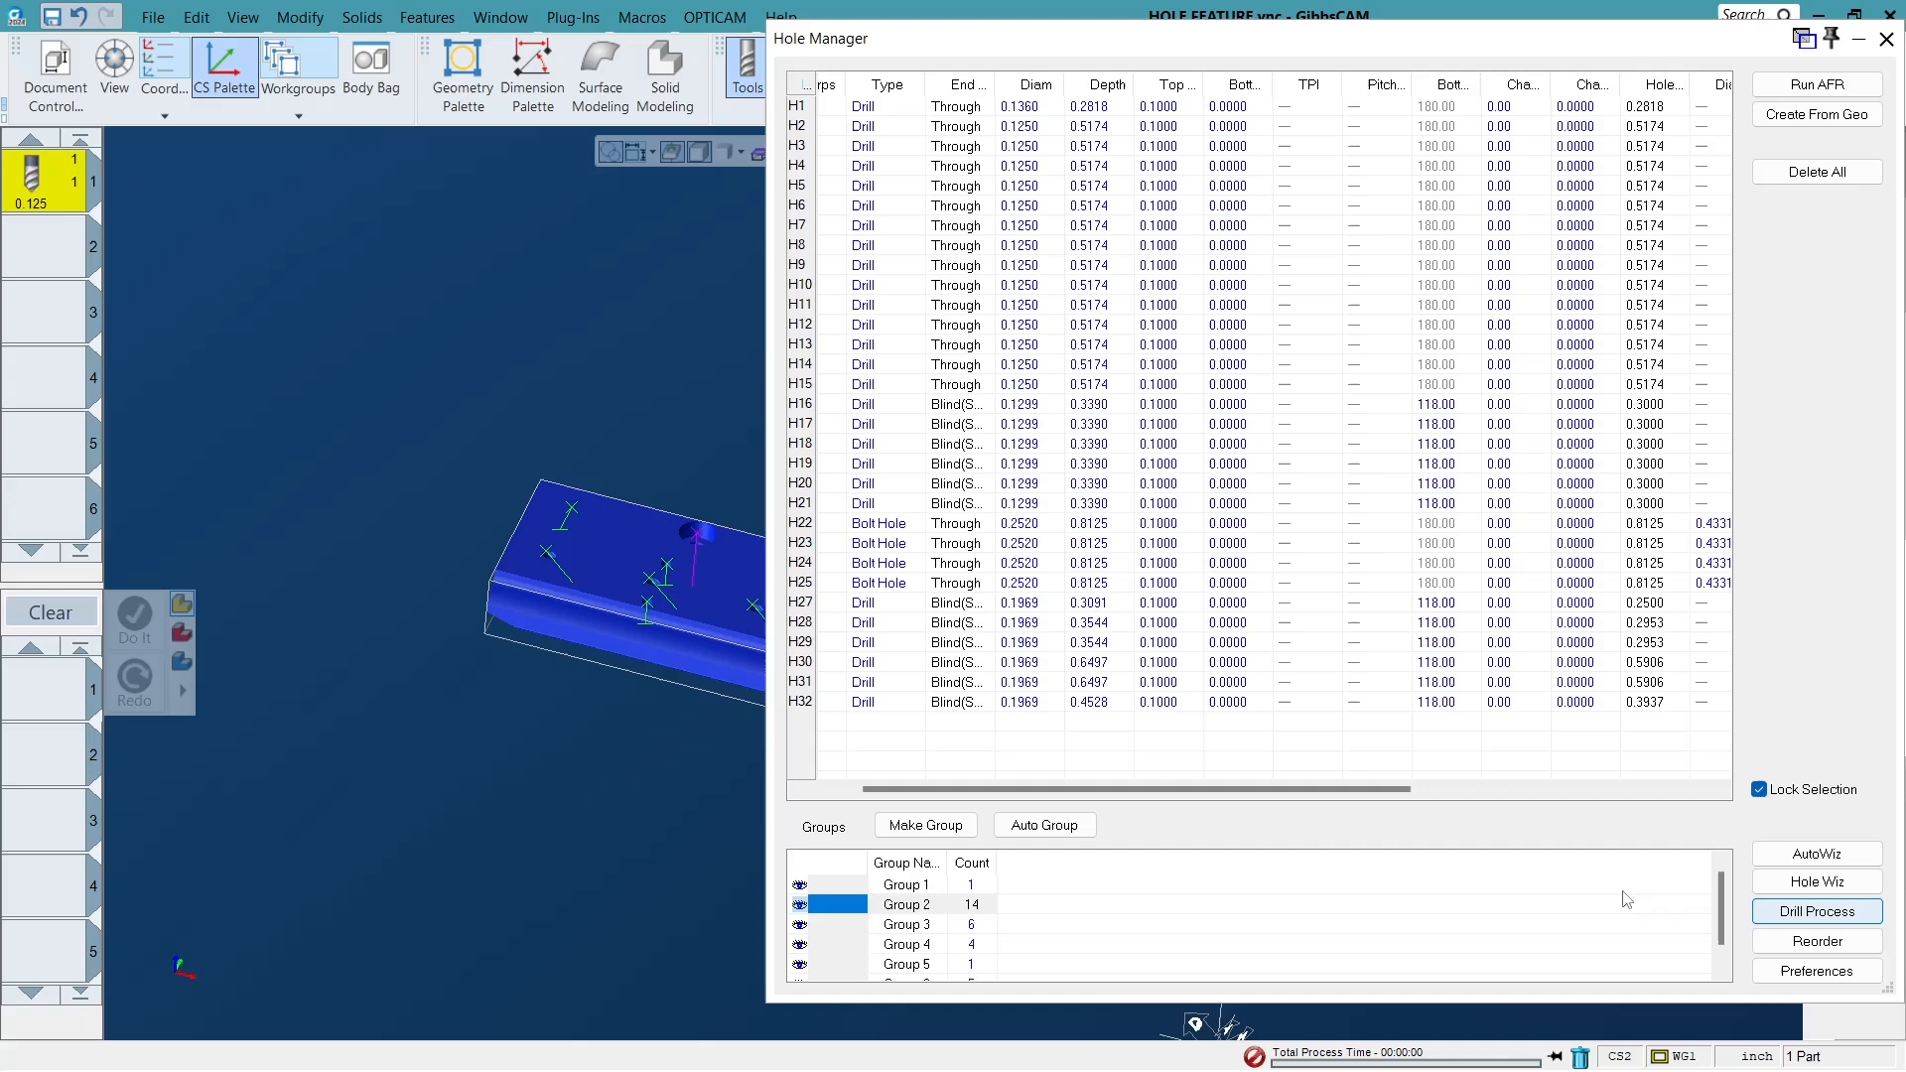
left_click(1817, 912)
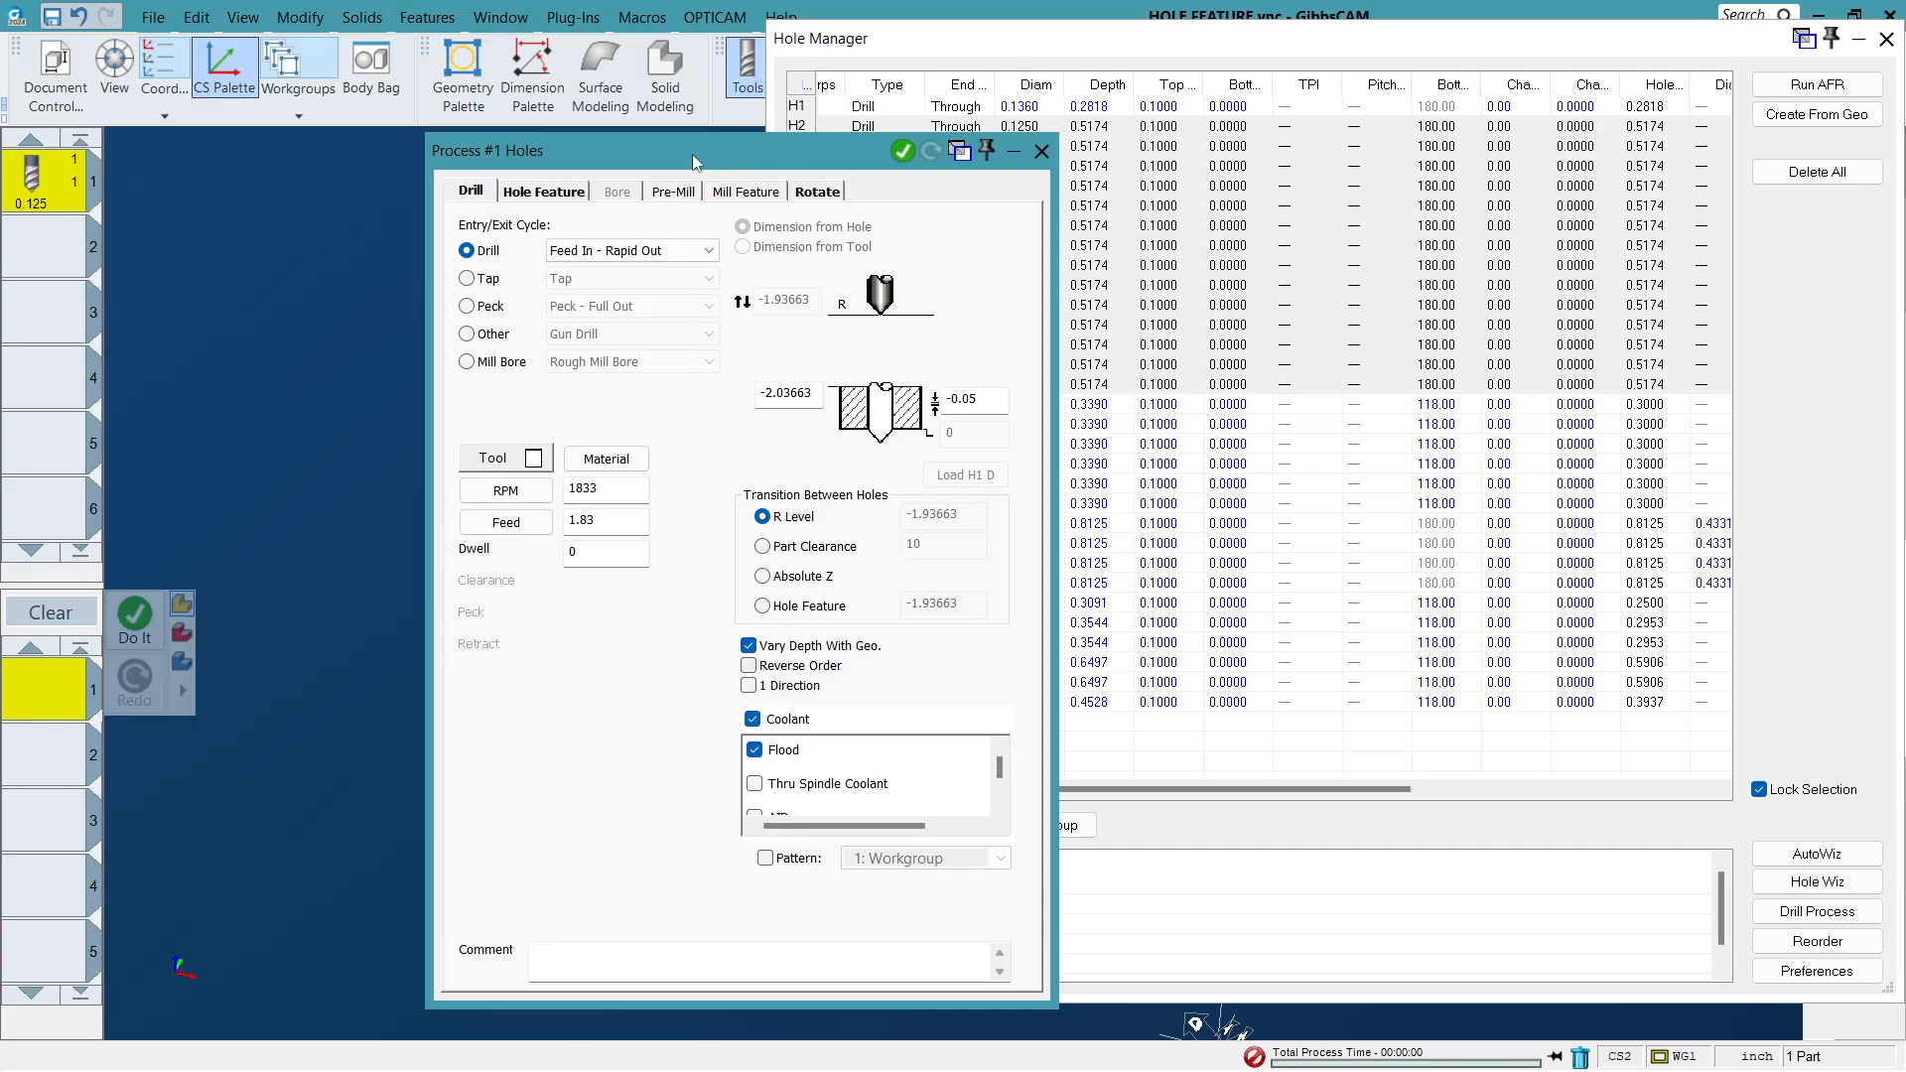
left_click_drag(693, 161, 527, 61)
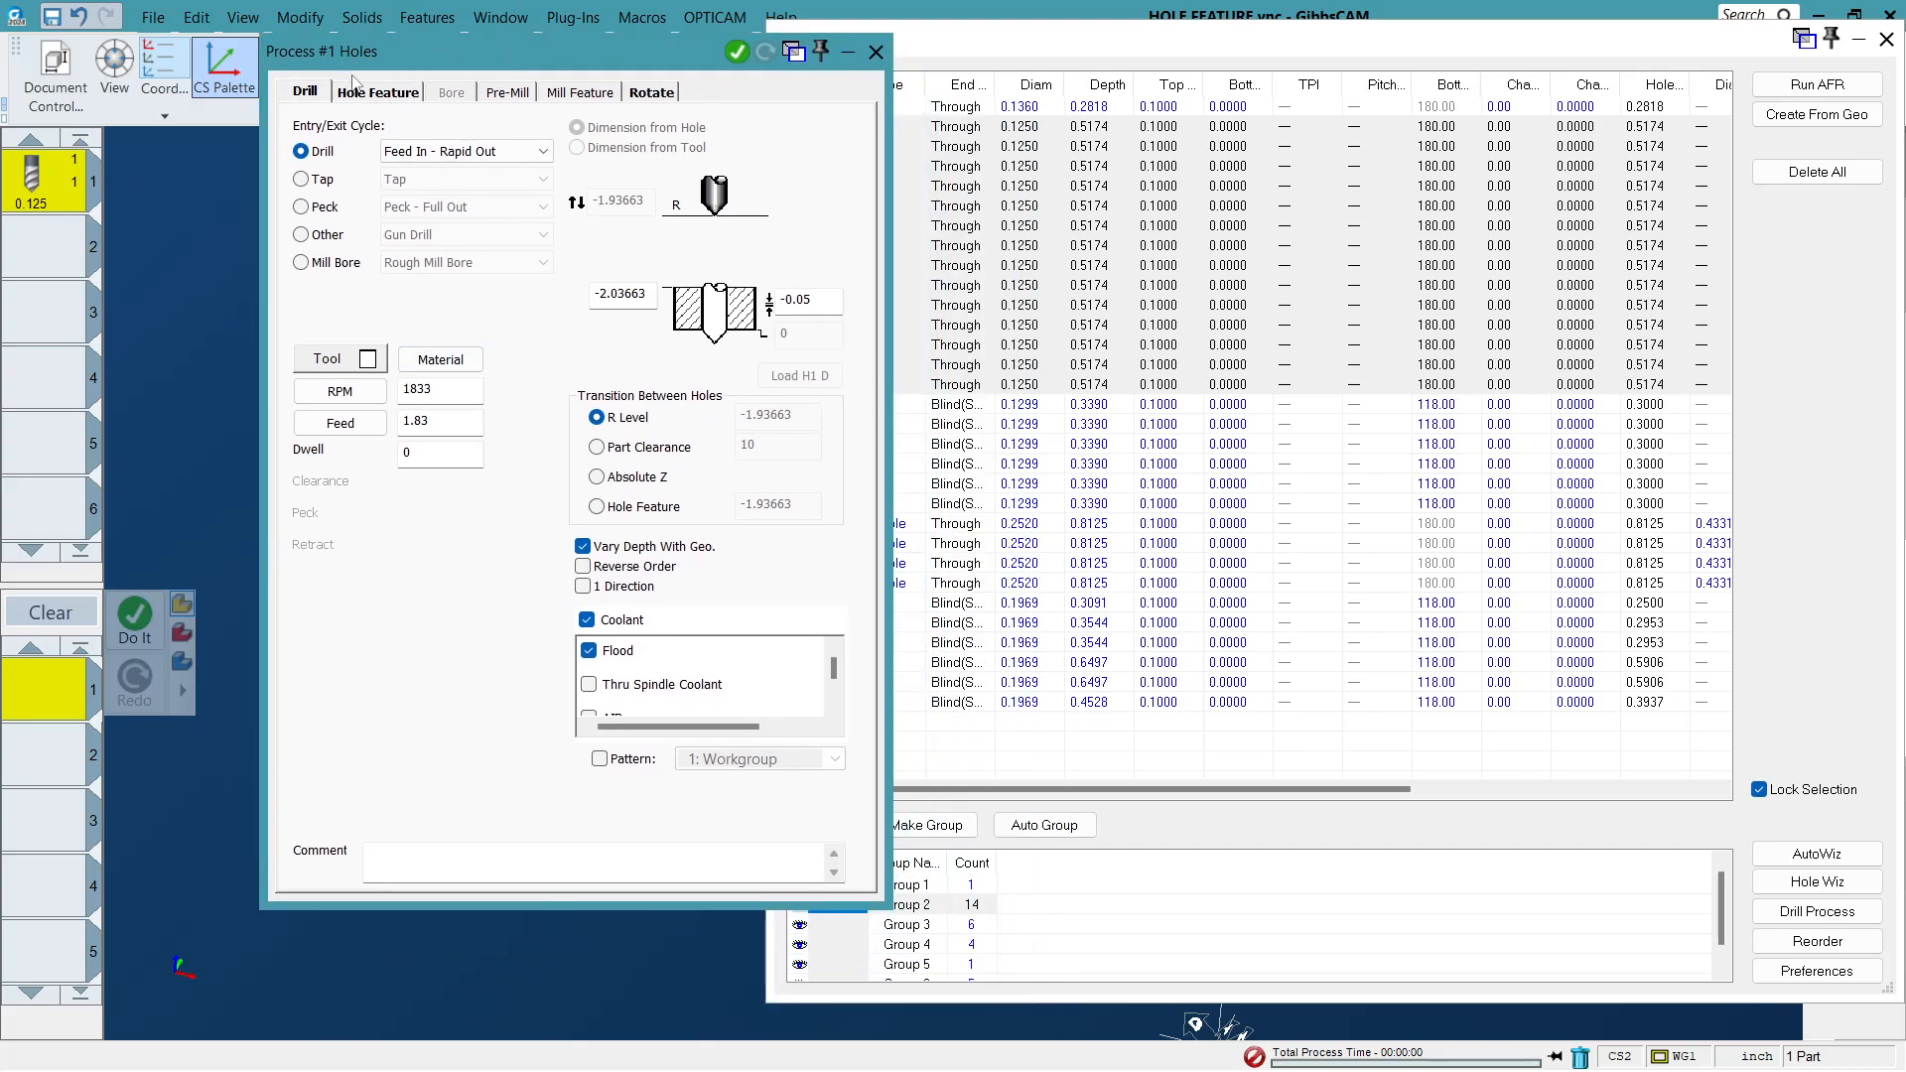
Review the drill process's Hole Feature settings and the available R Level options.
left_click(382, 92)
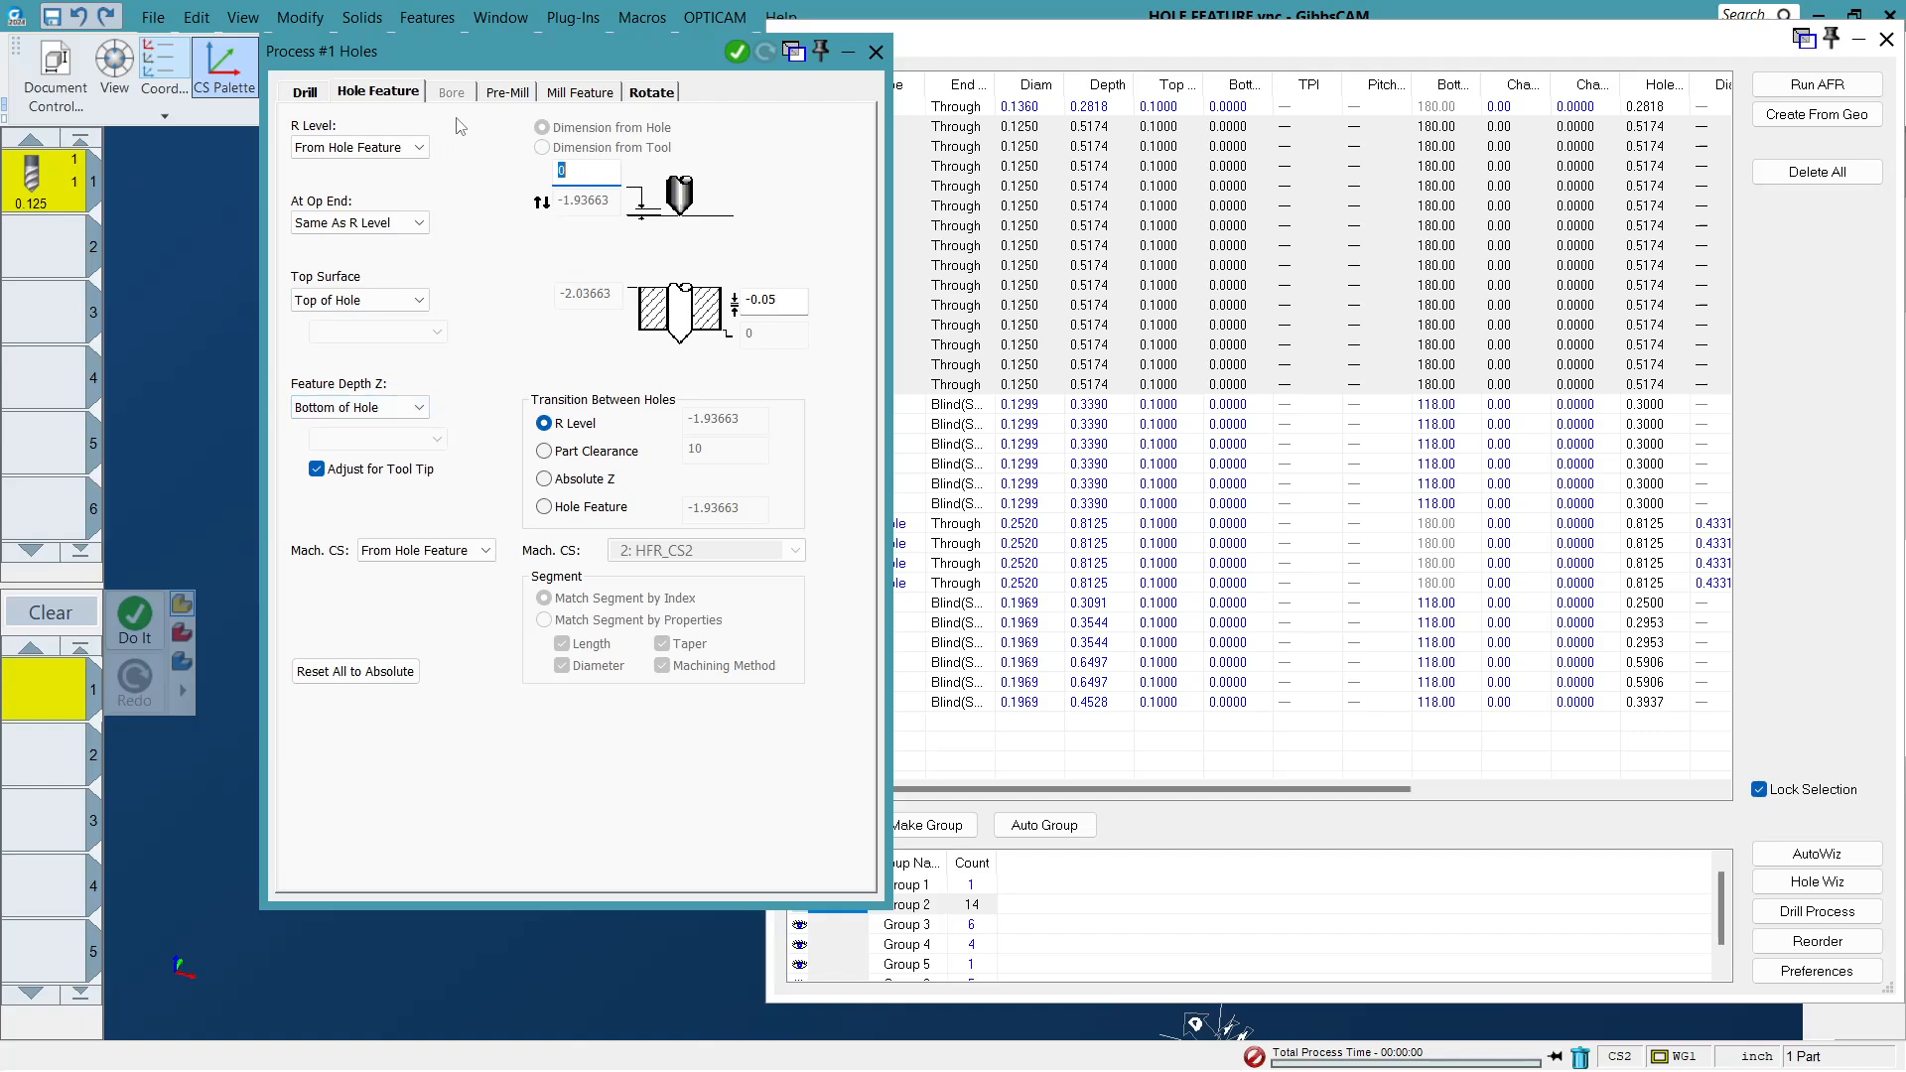
left_click_drag(553, 62, 548, 133)
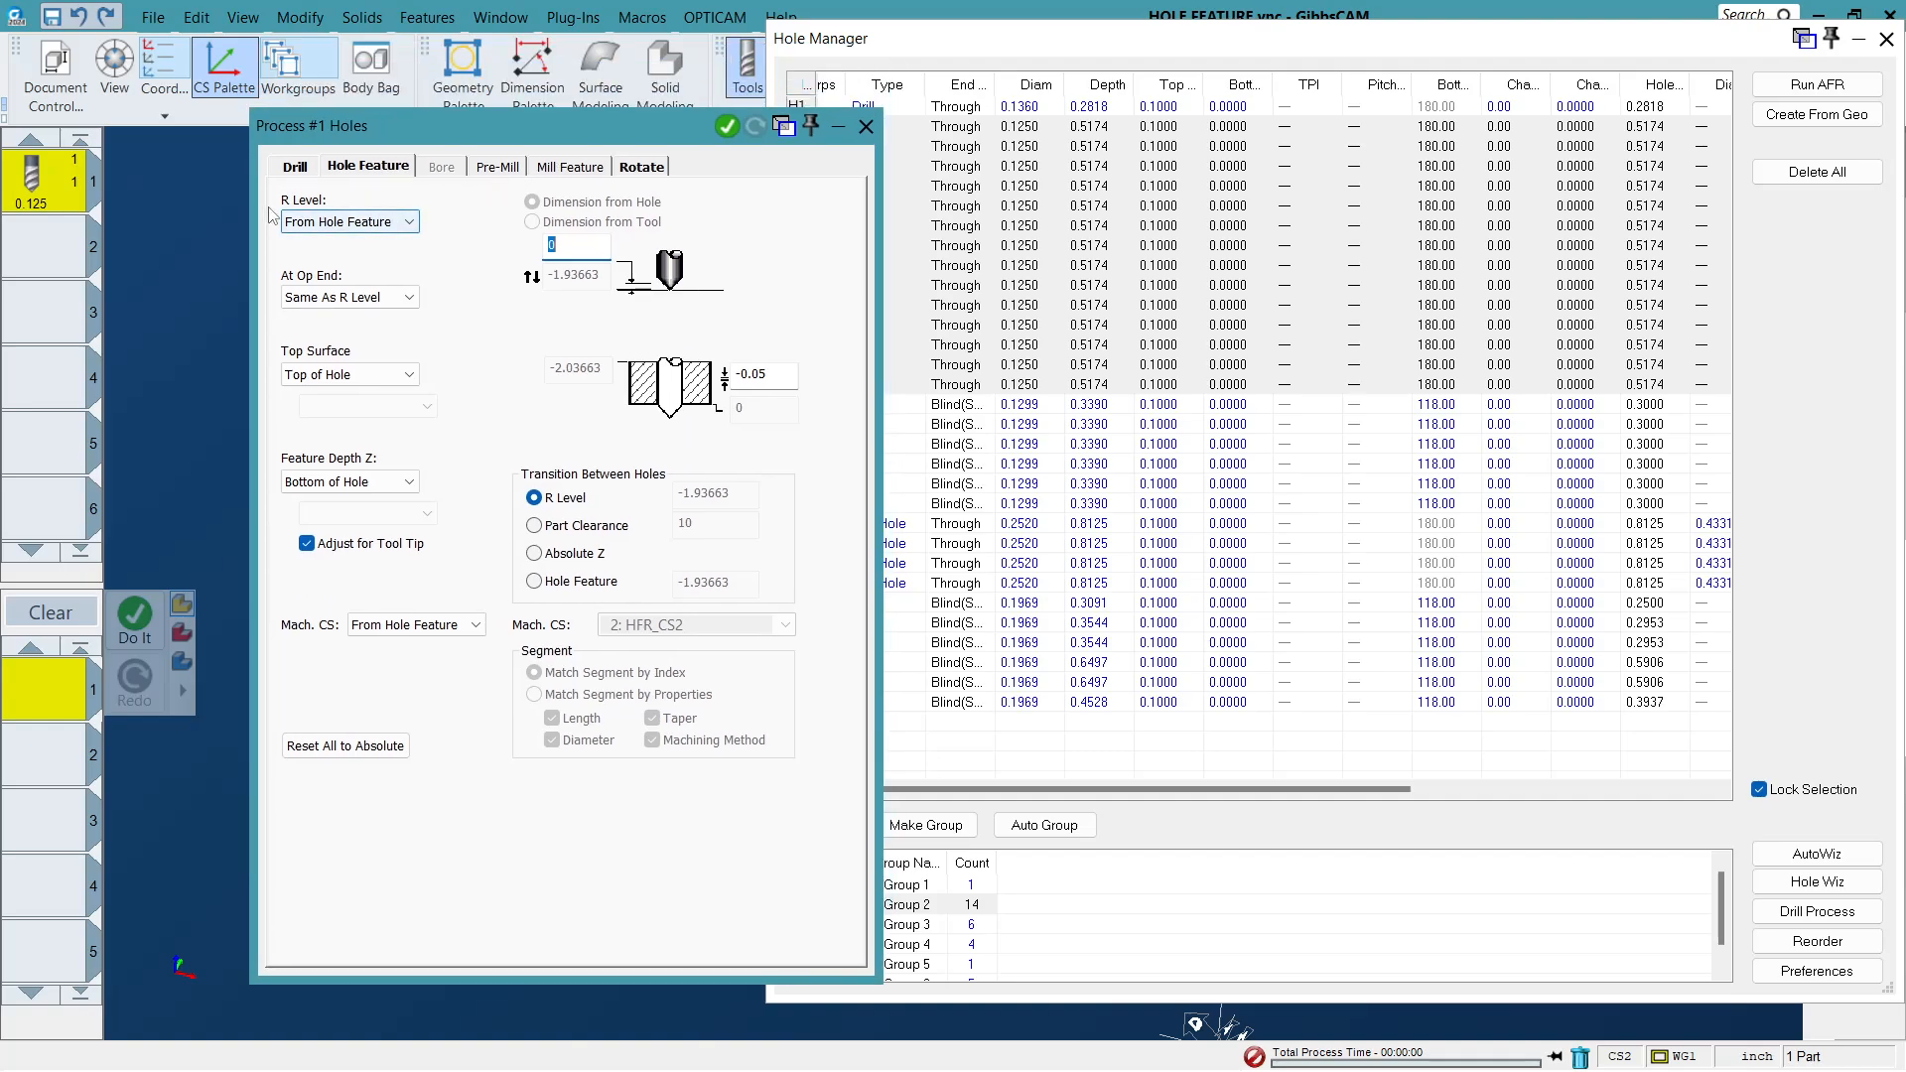
left_click(401, 229)
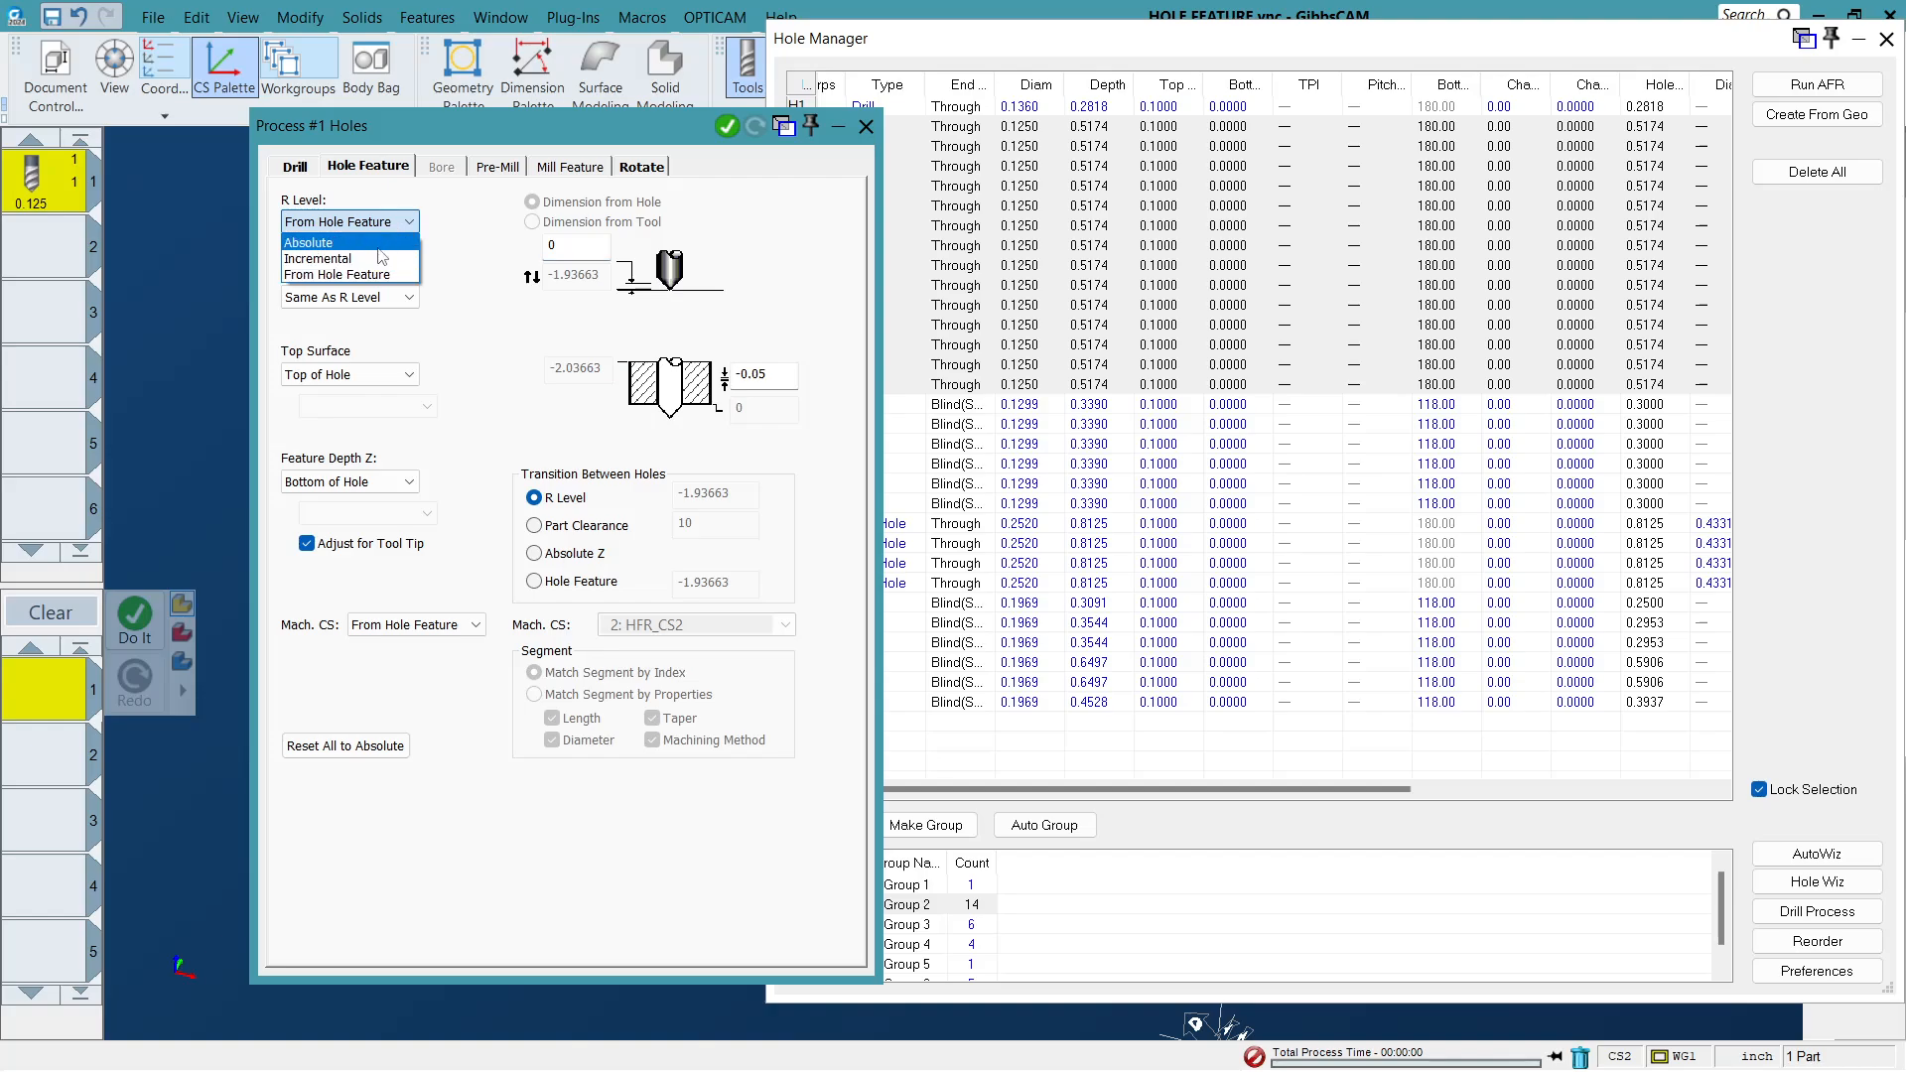
left_click(437, 225)
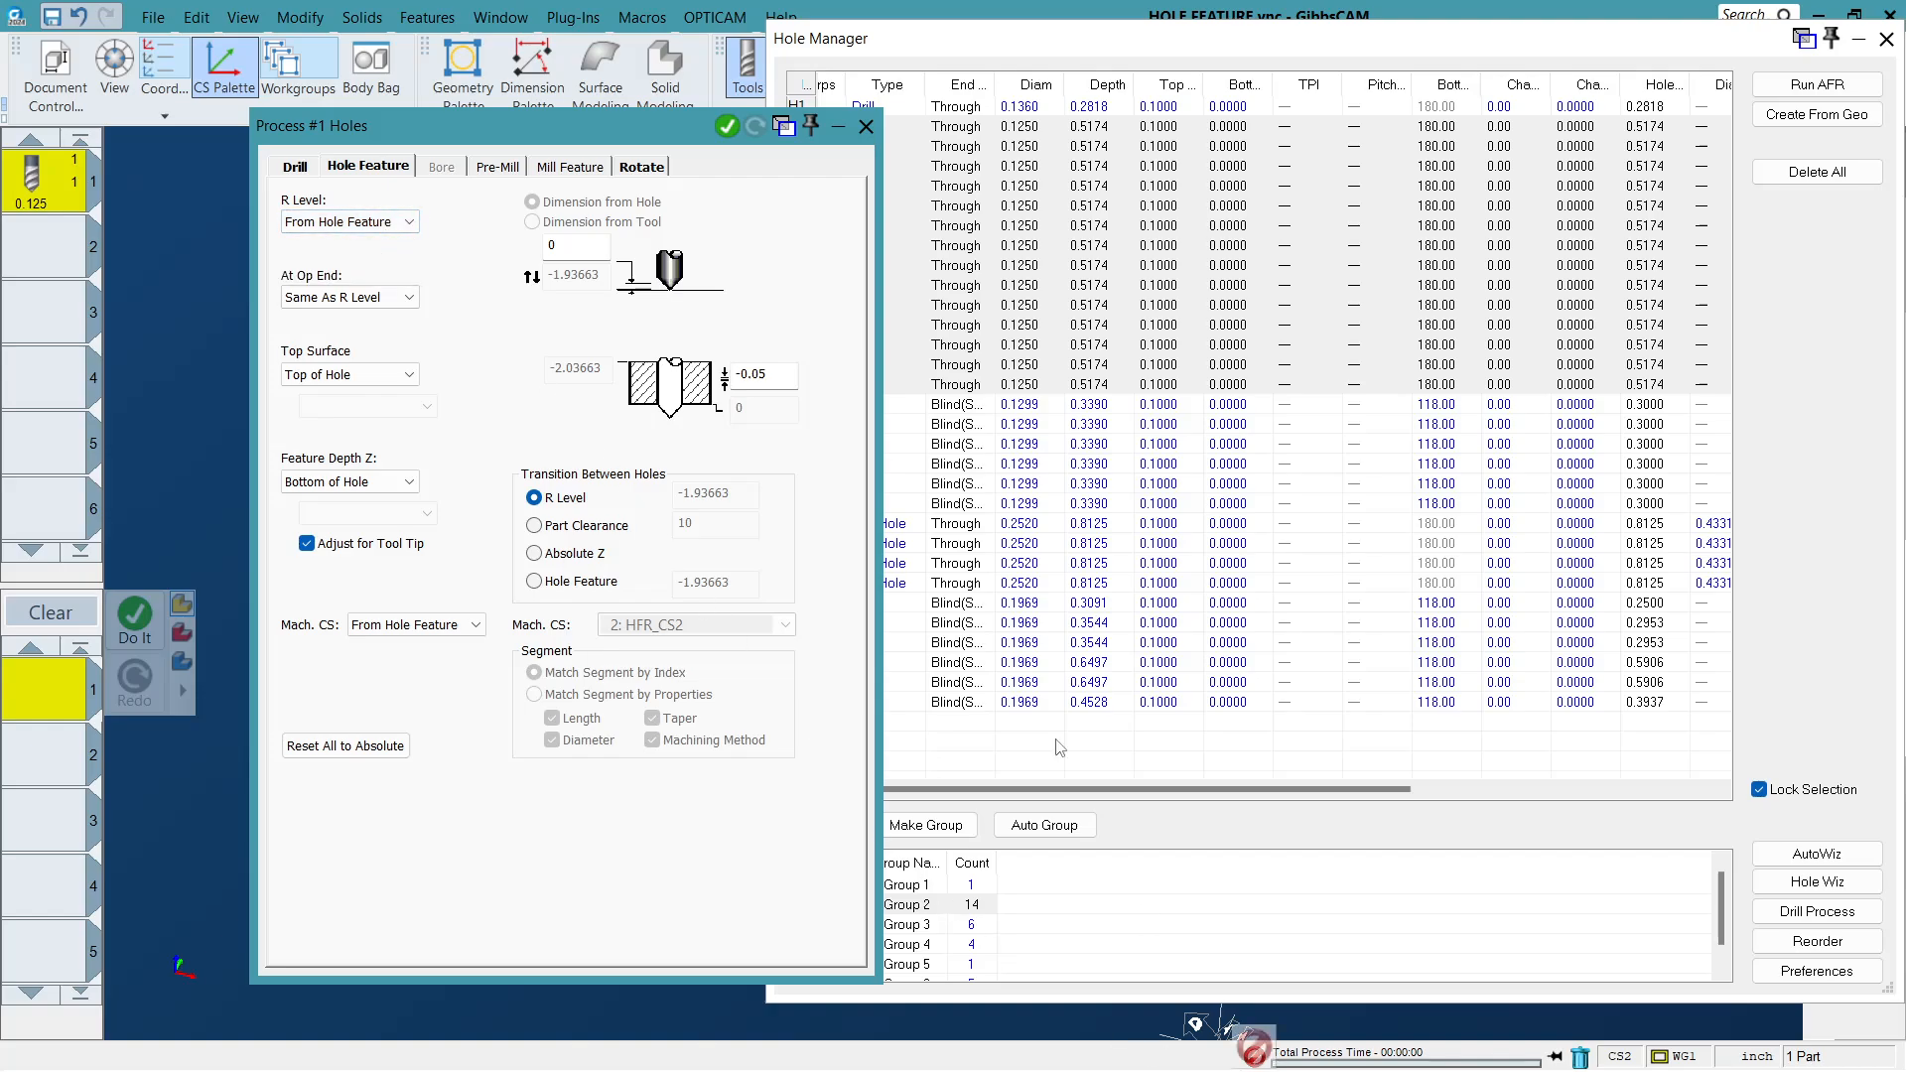
Set the transition between holes to Part Clearance, generate the drilling toolpath, and close the process and the Hole Manager.
left_click(606, 533)
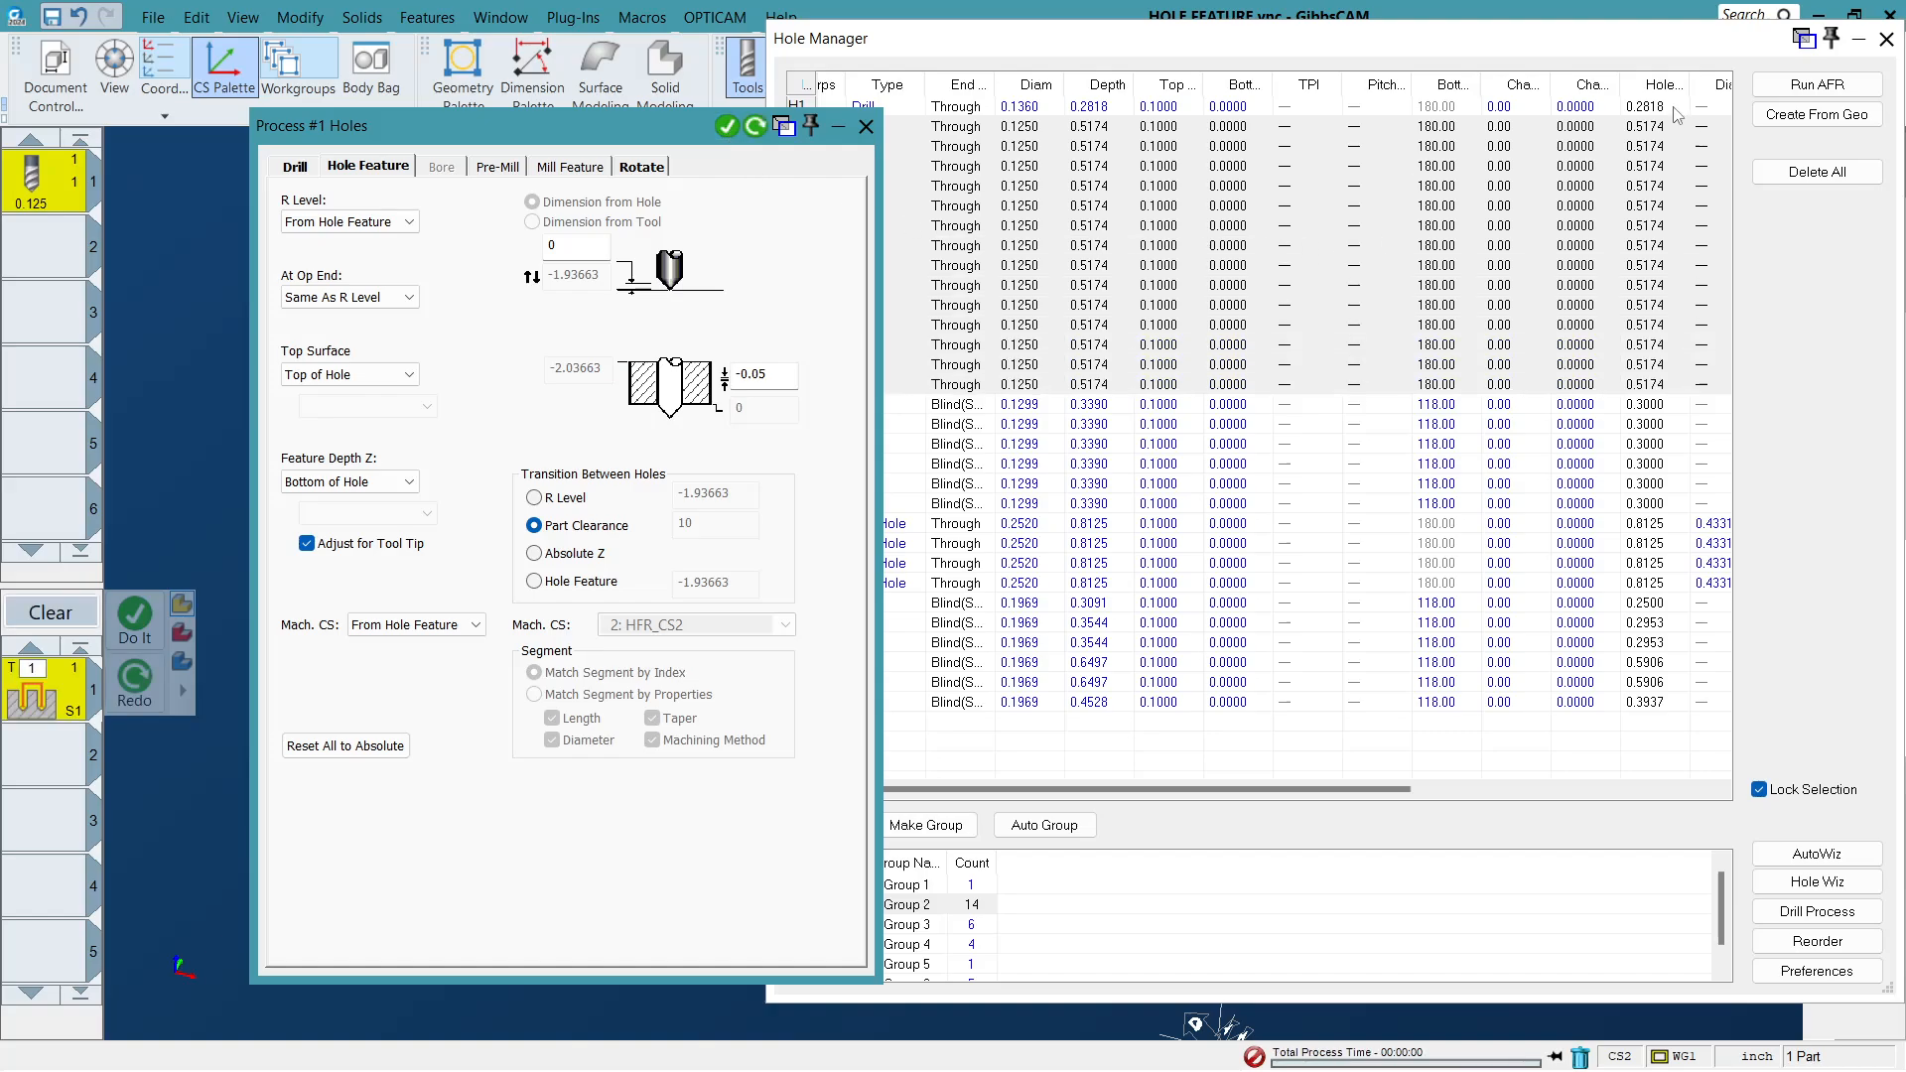
left_click(1885, 40)
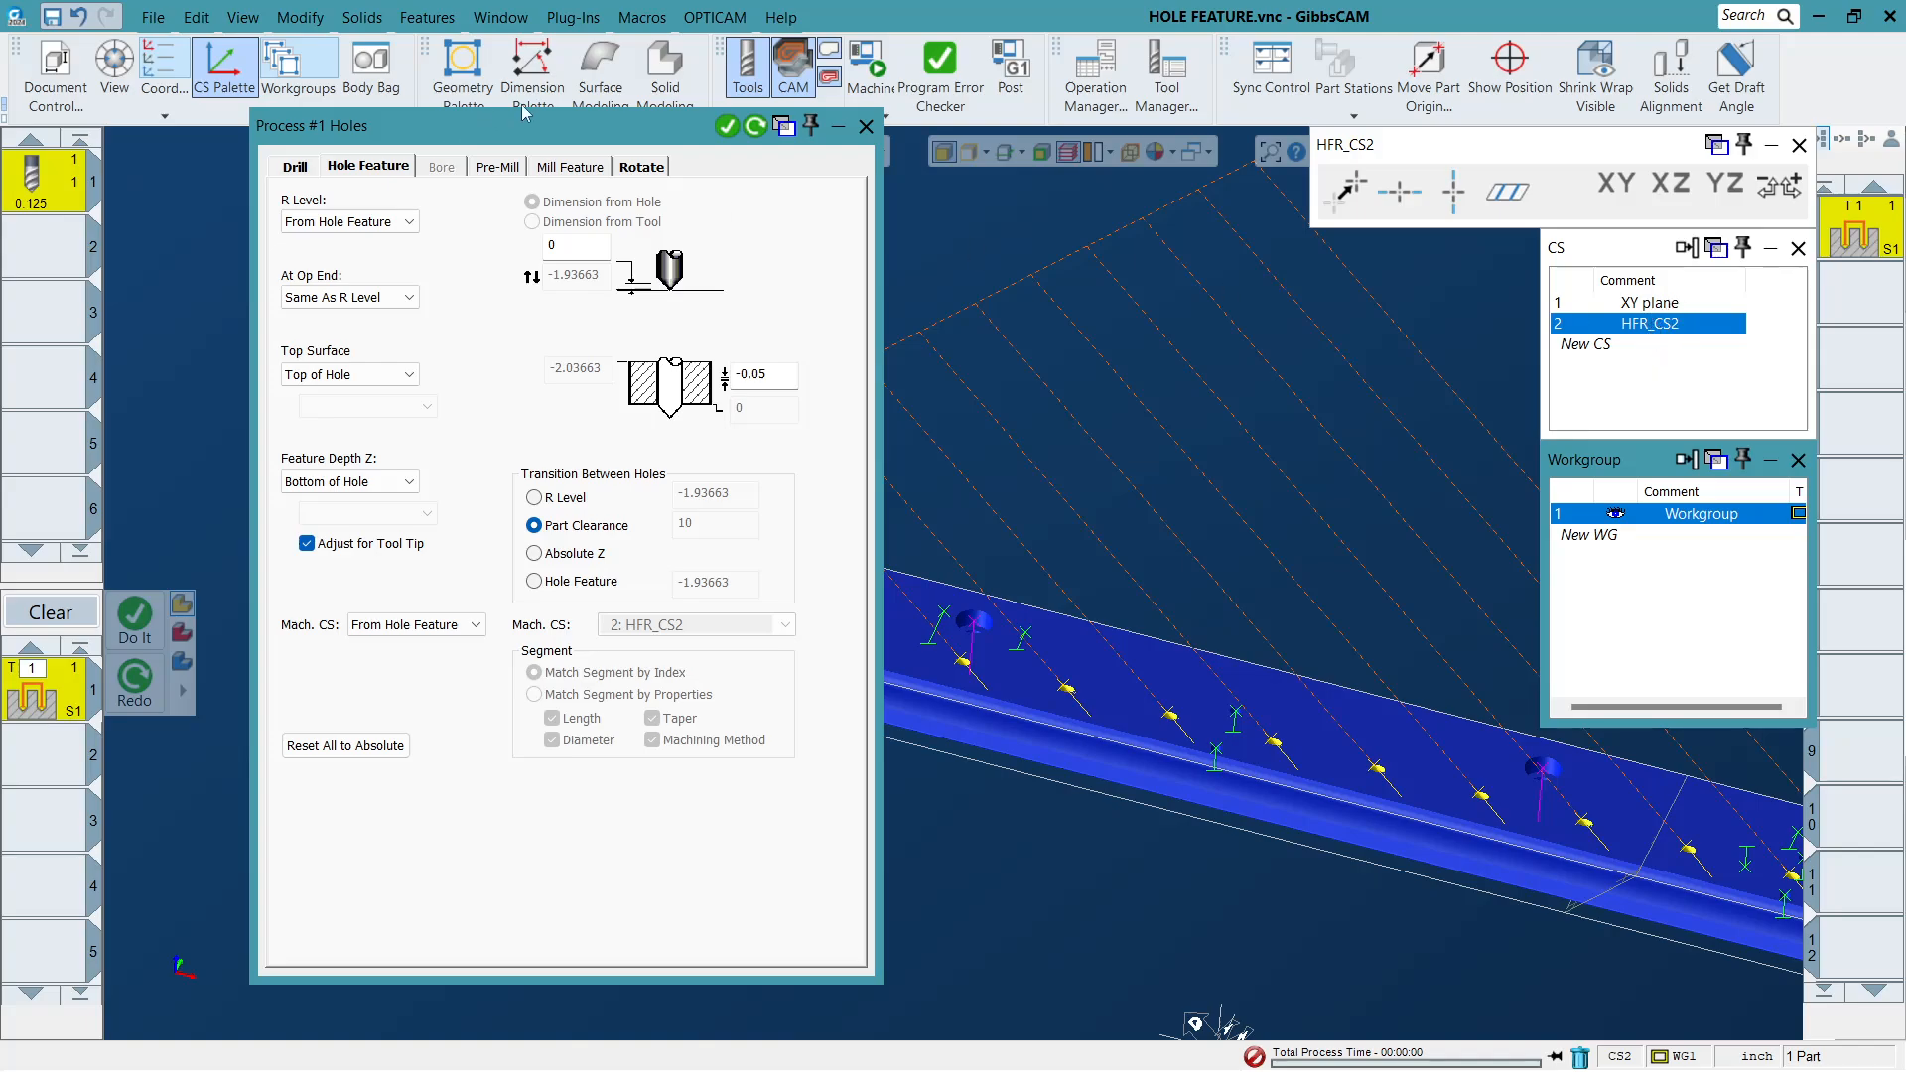
left_click(866, 126)
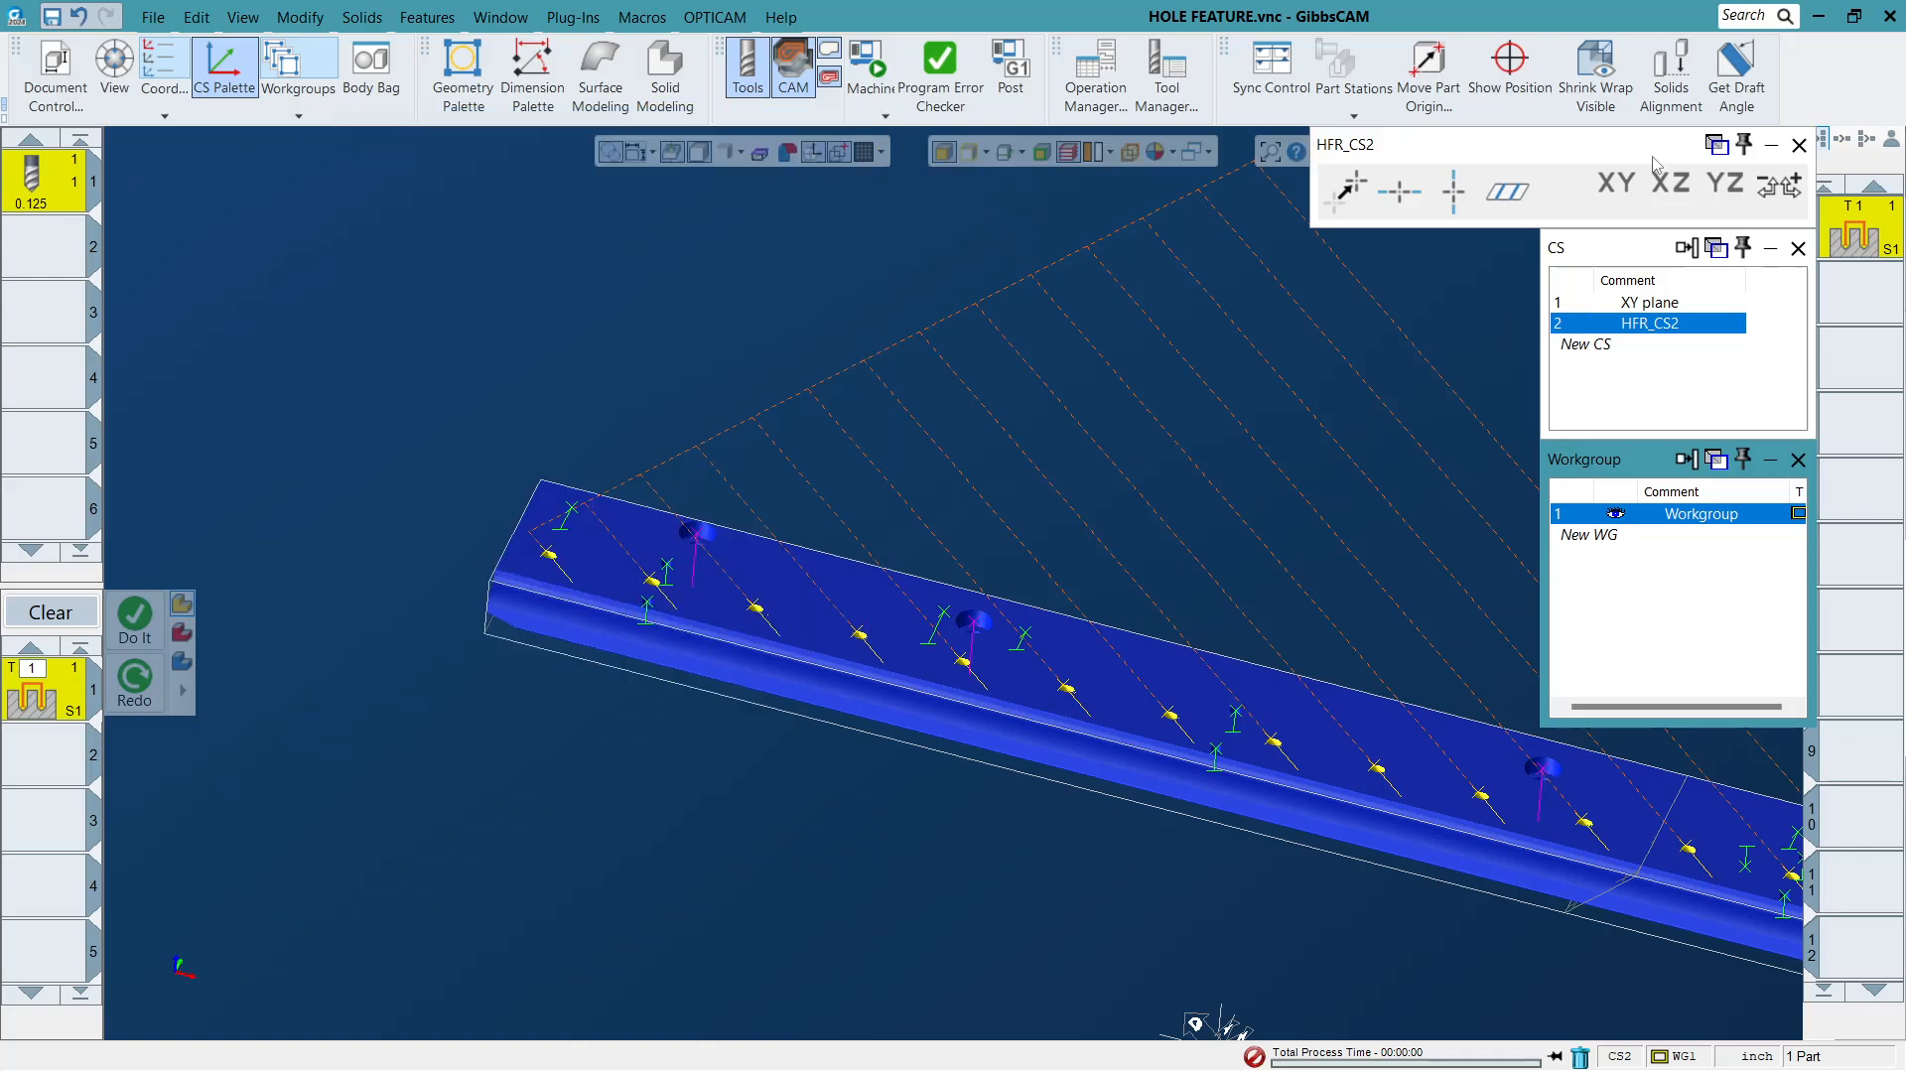
Delete the drilling operation with its process, and remove the HFR_CS2 coordinate system.
key("Delete")
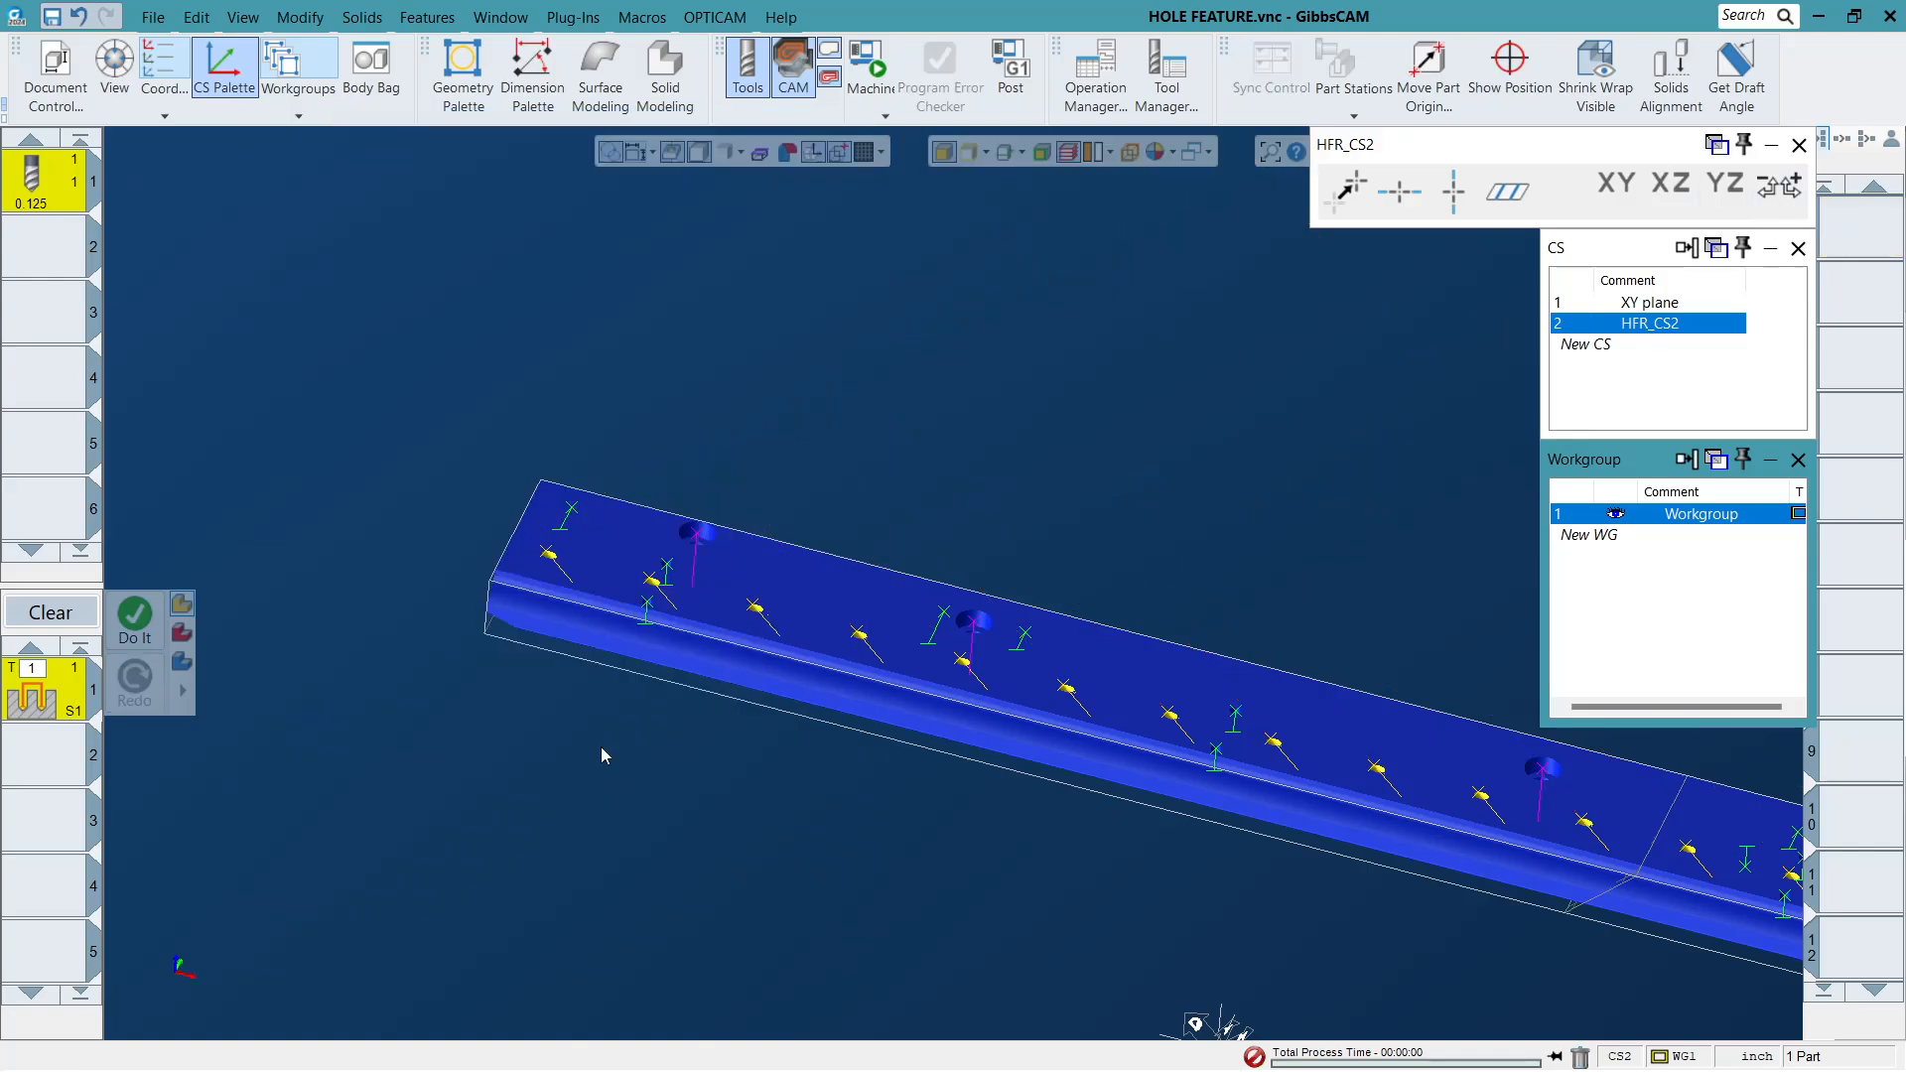
key("Delete")
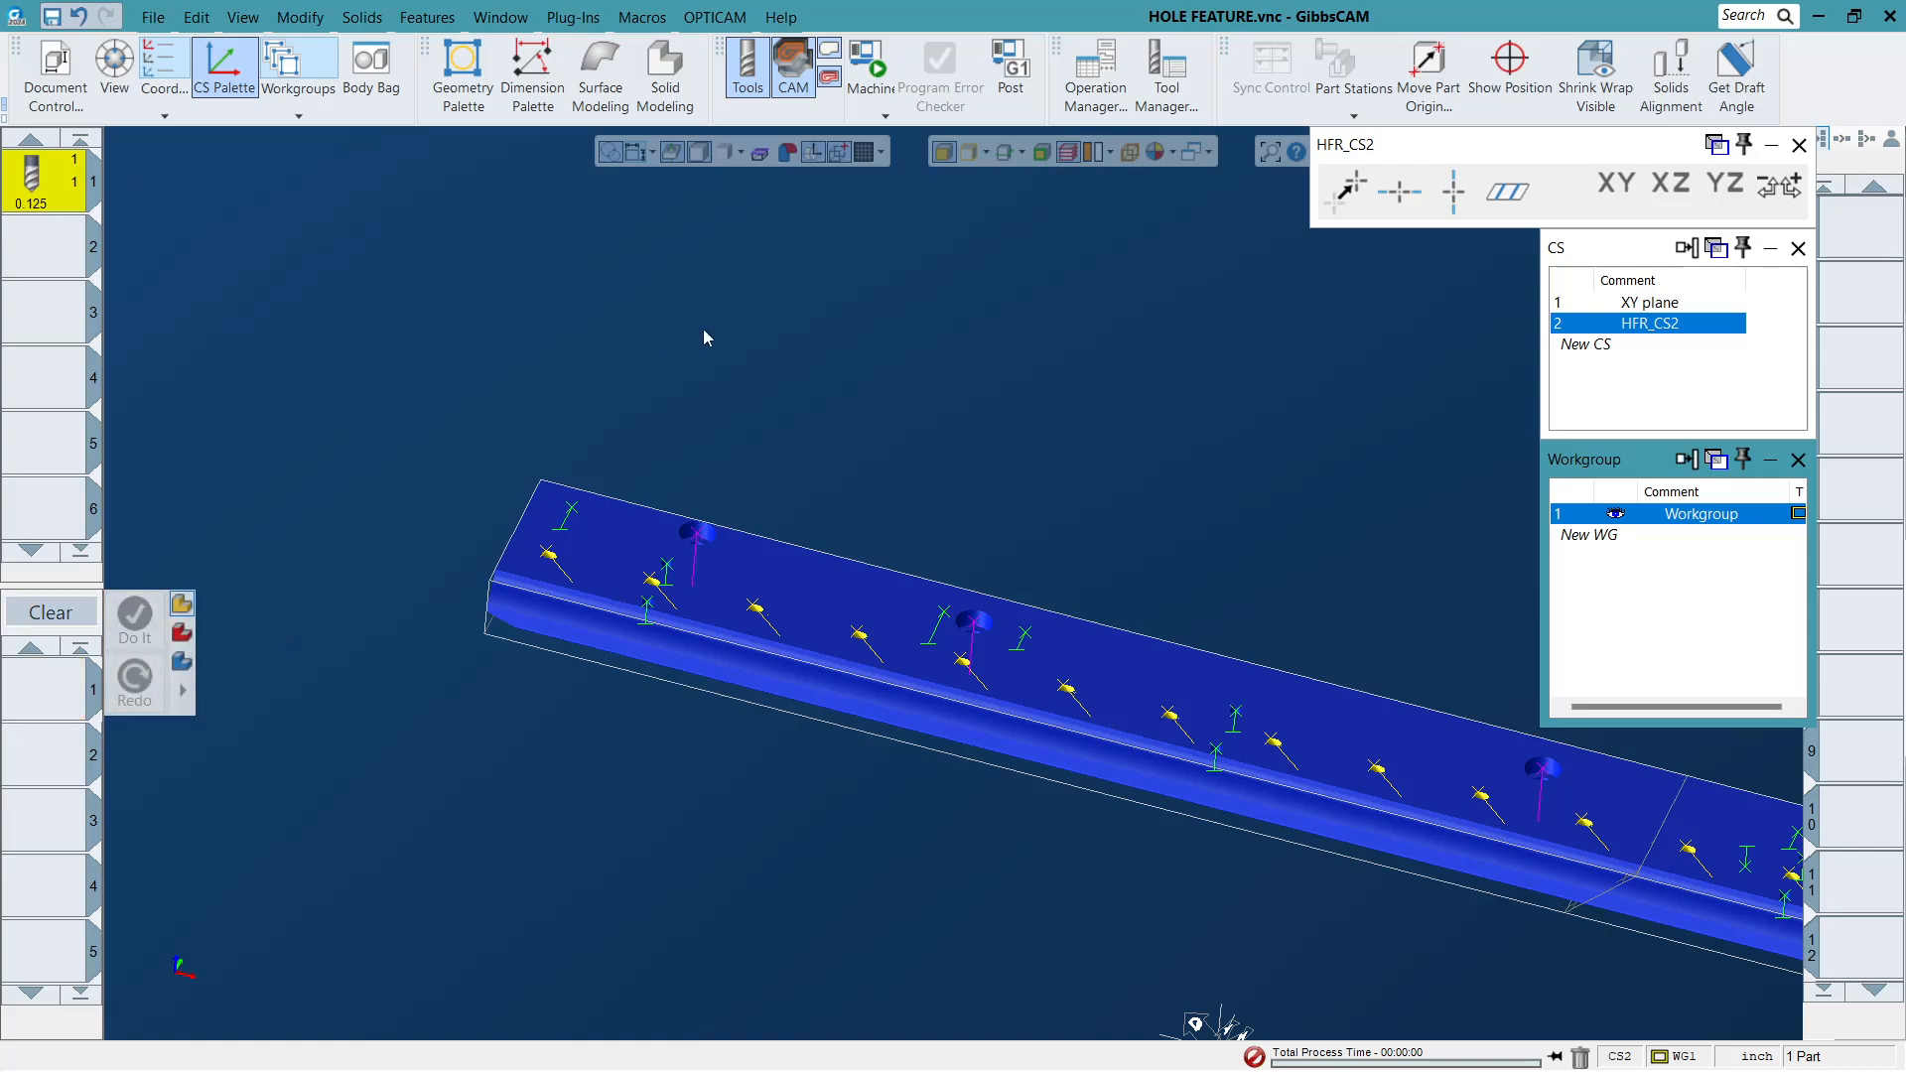
left_click(1653, 316)
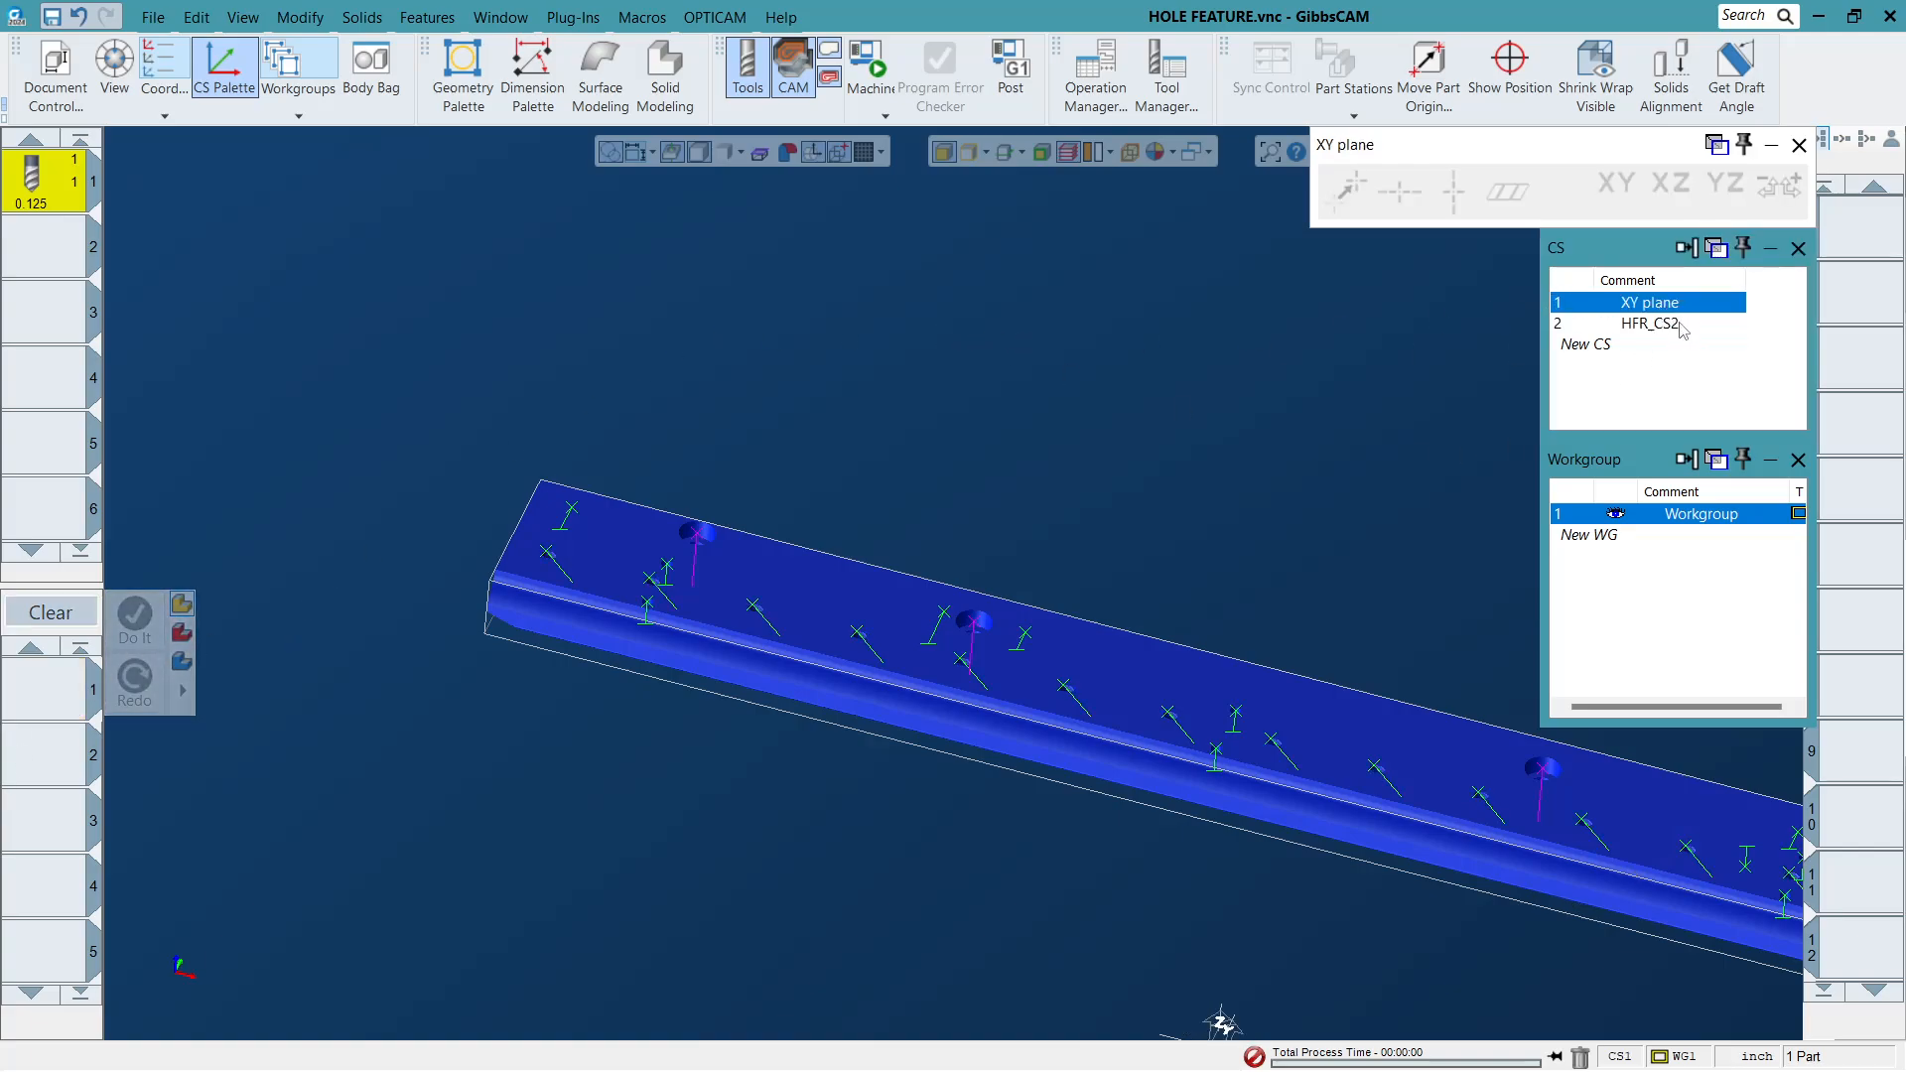
key("Delete")
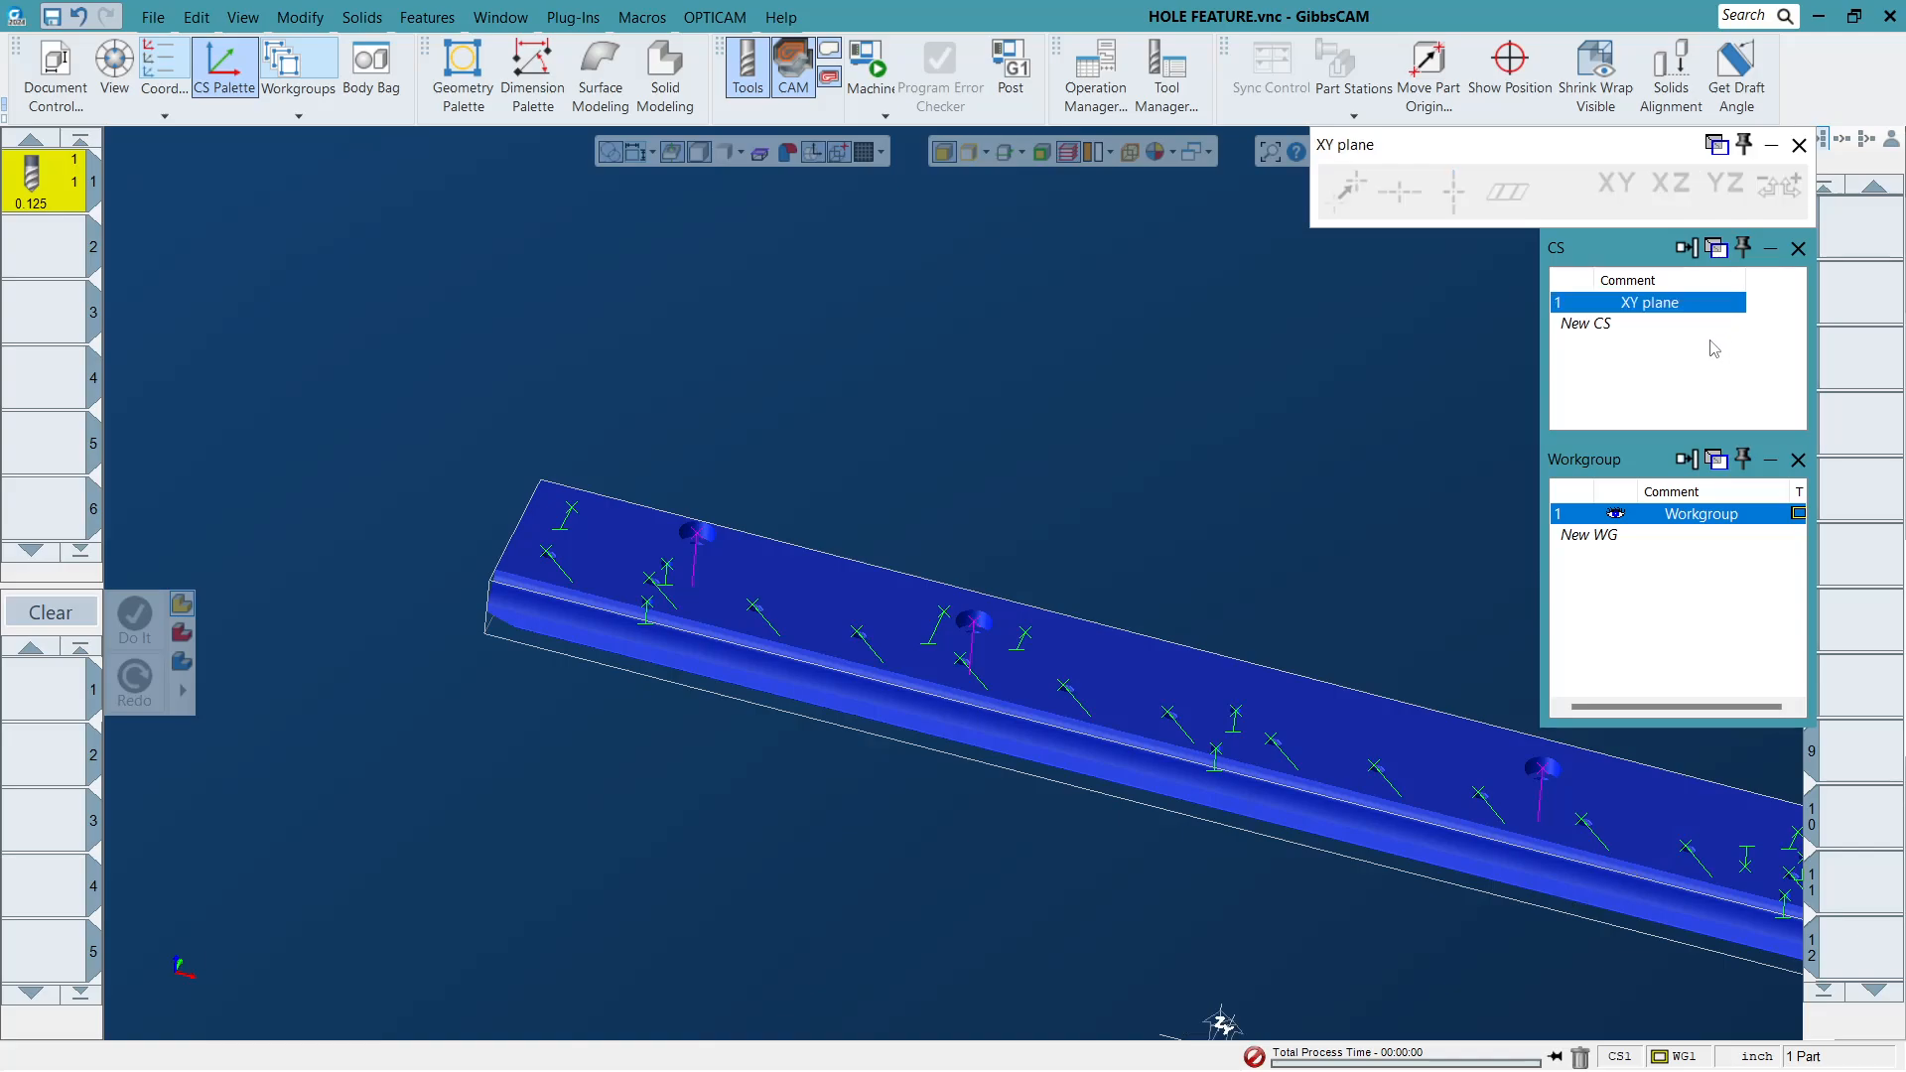
Open the Hole Manager and create a drill process for Group 2.
left_click(967, 466)
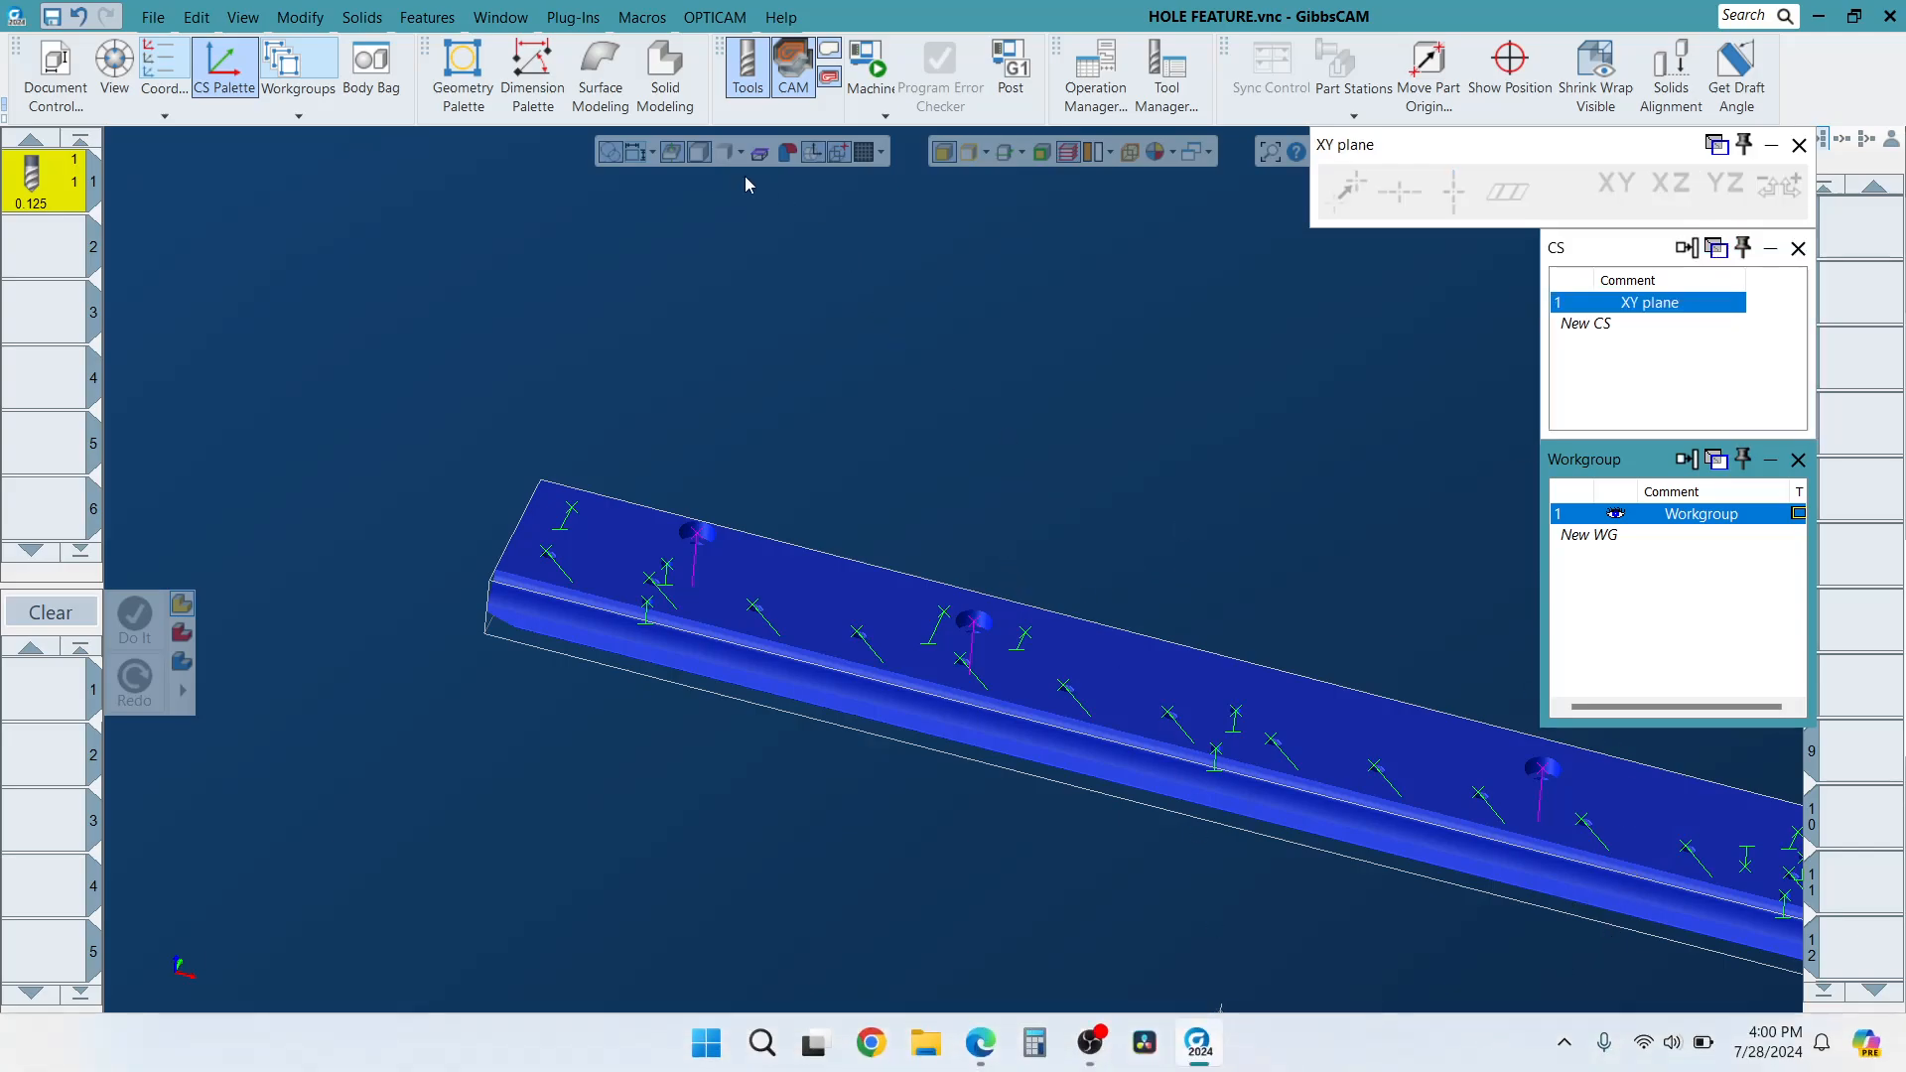
left_click(446, 24)
left_click(447, 91)
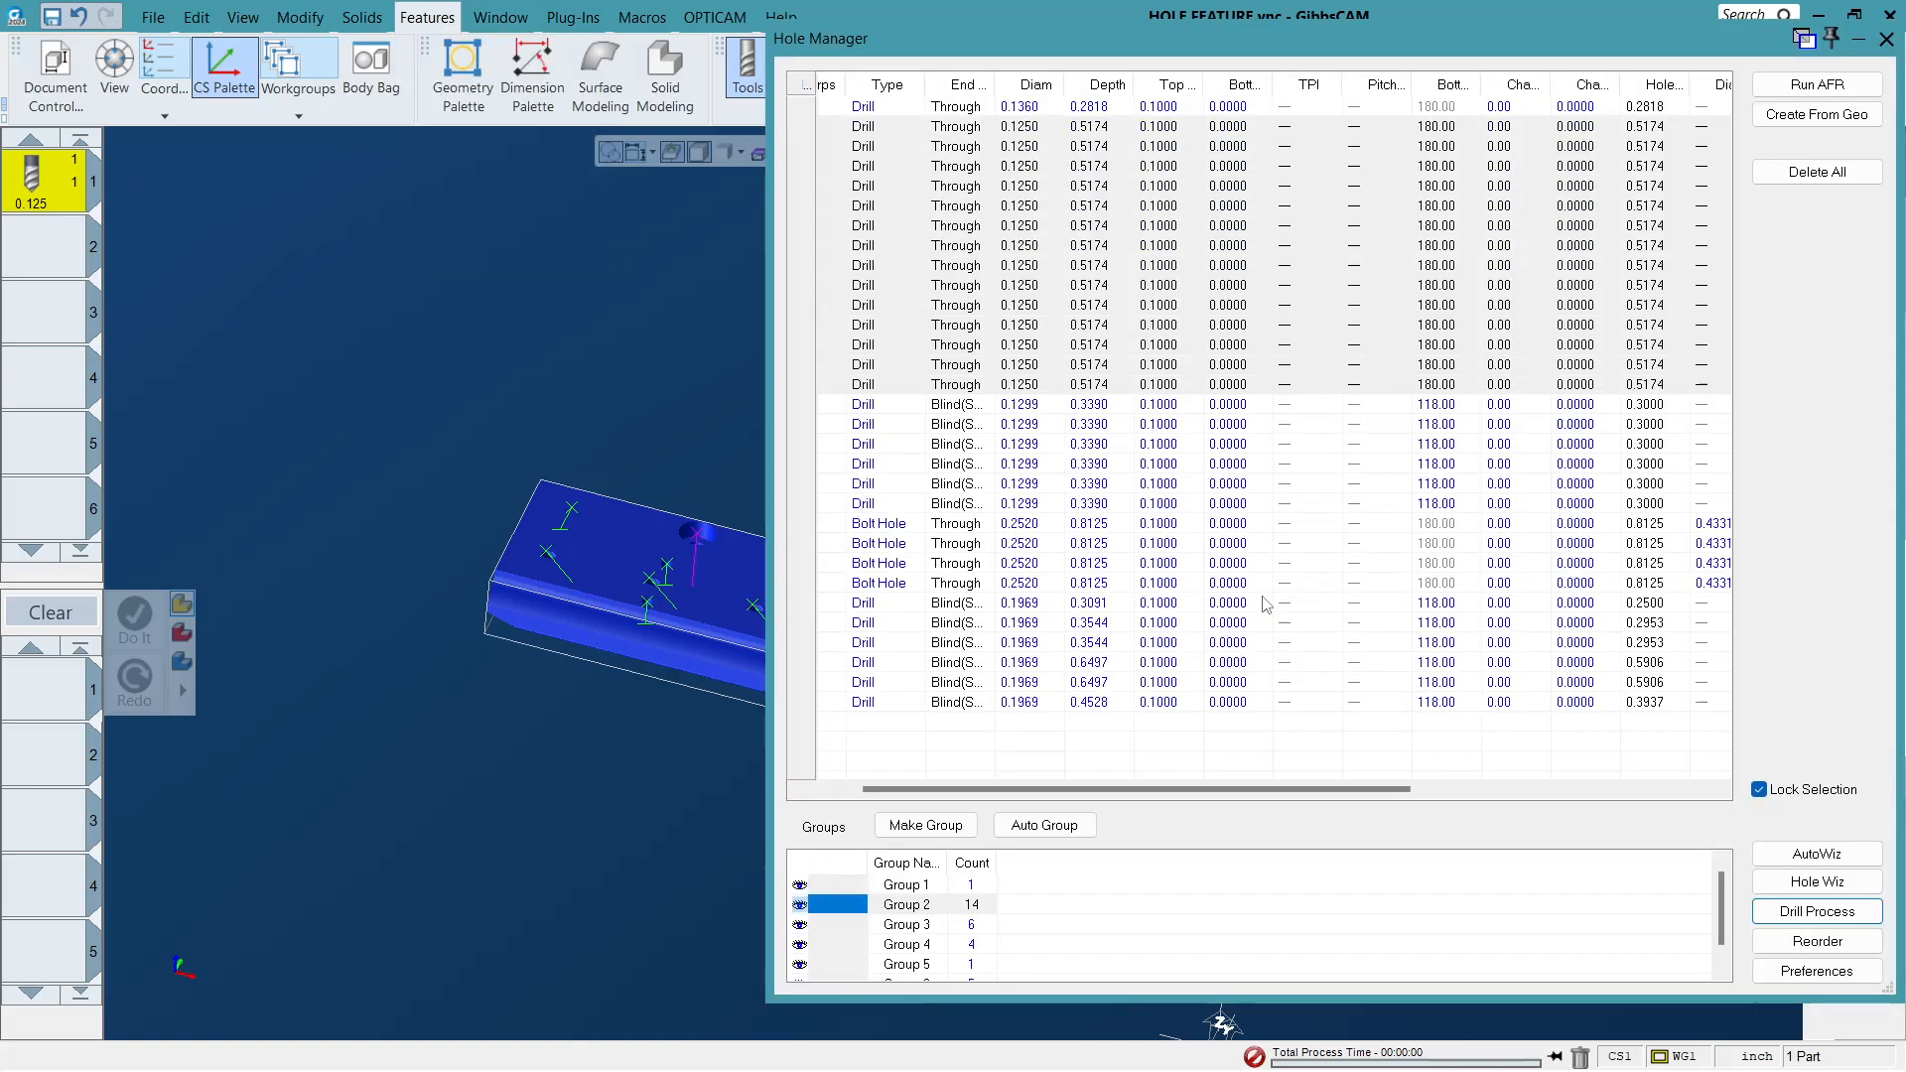
left_click(1837, 909)
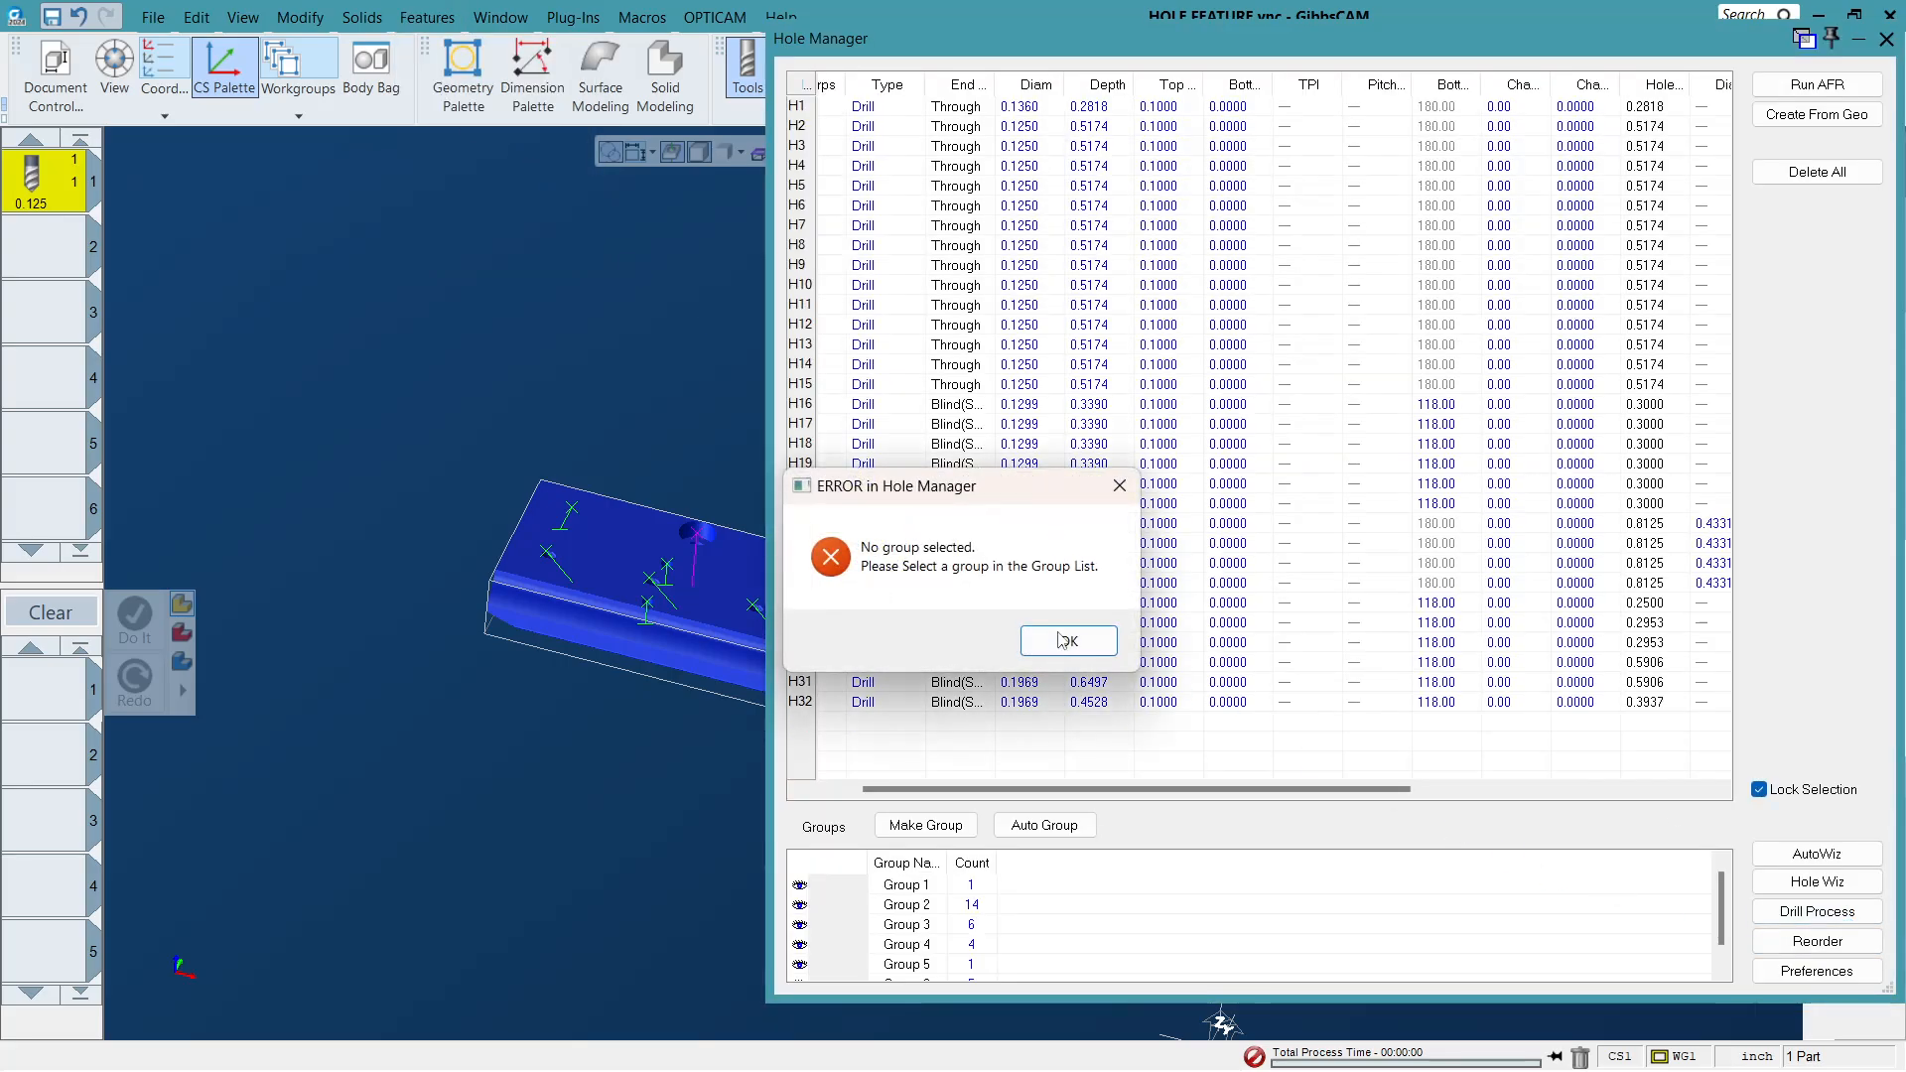
left_click(1067, 641)
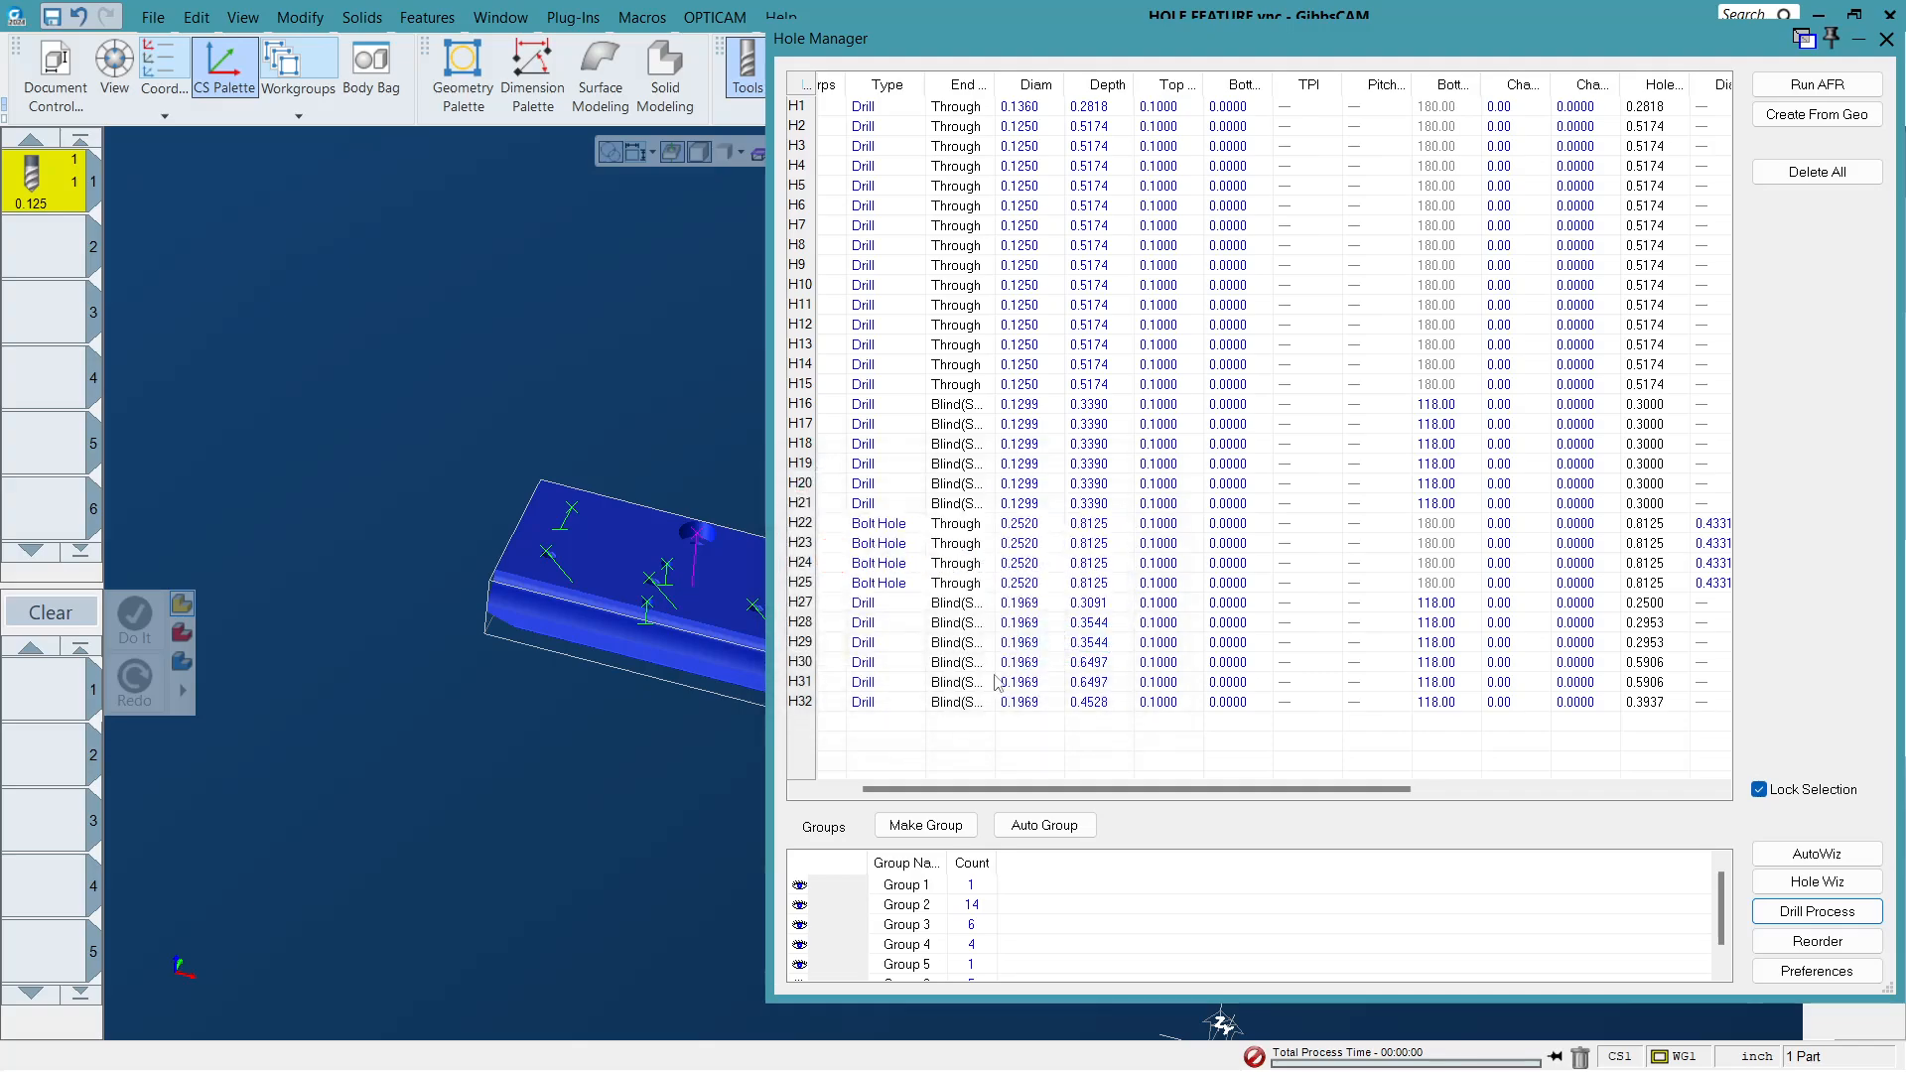
left_click(901, 905)
left_click(1836, 914)
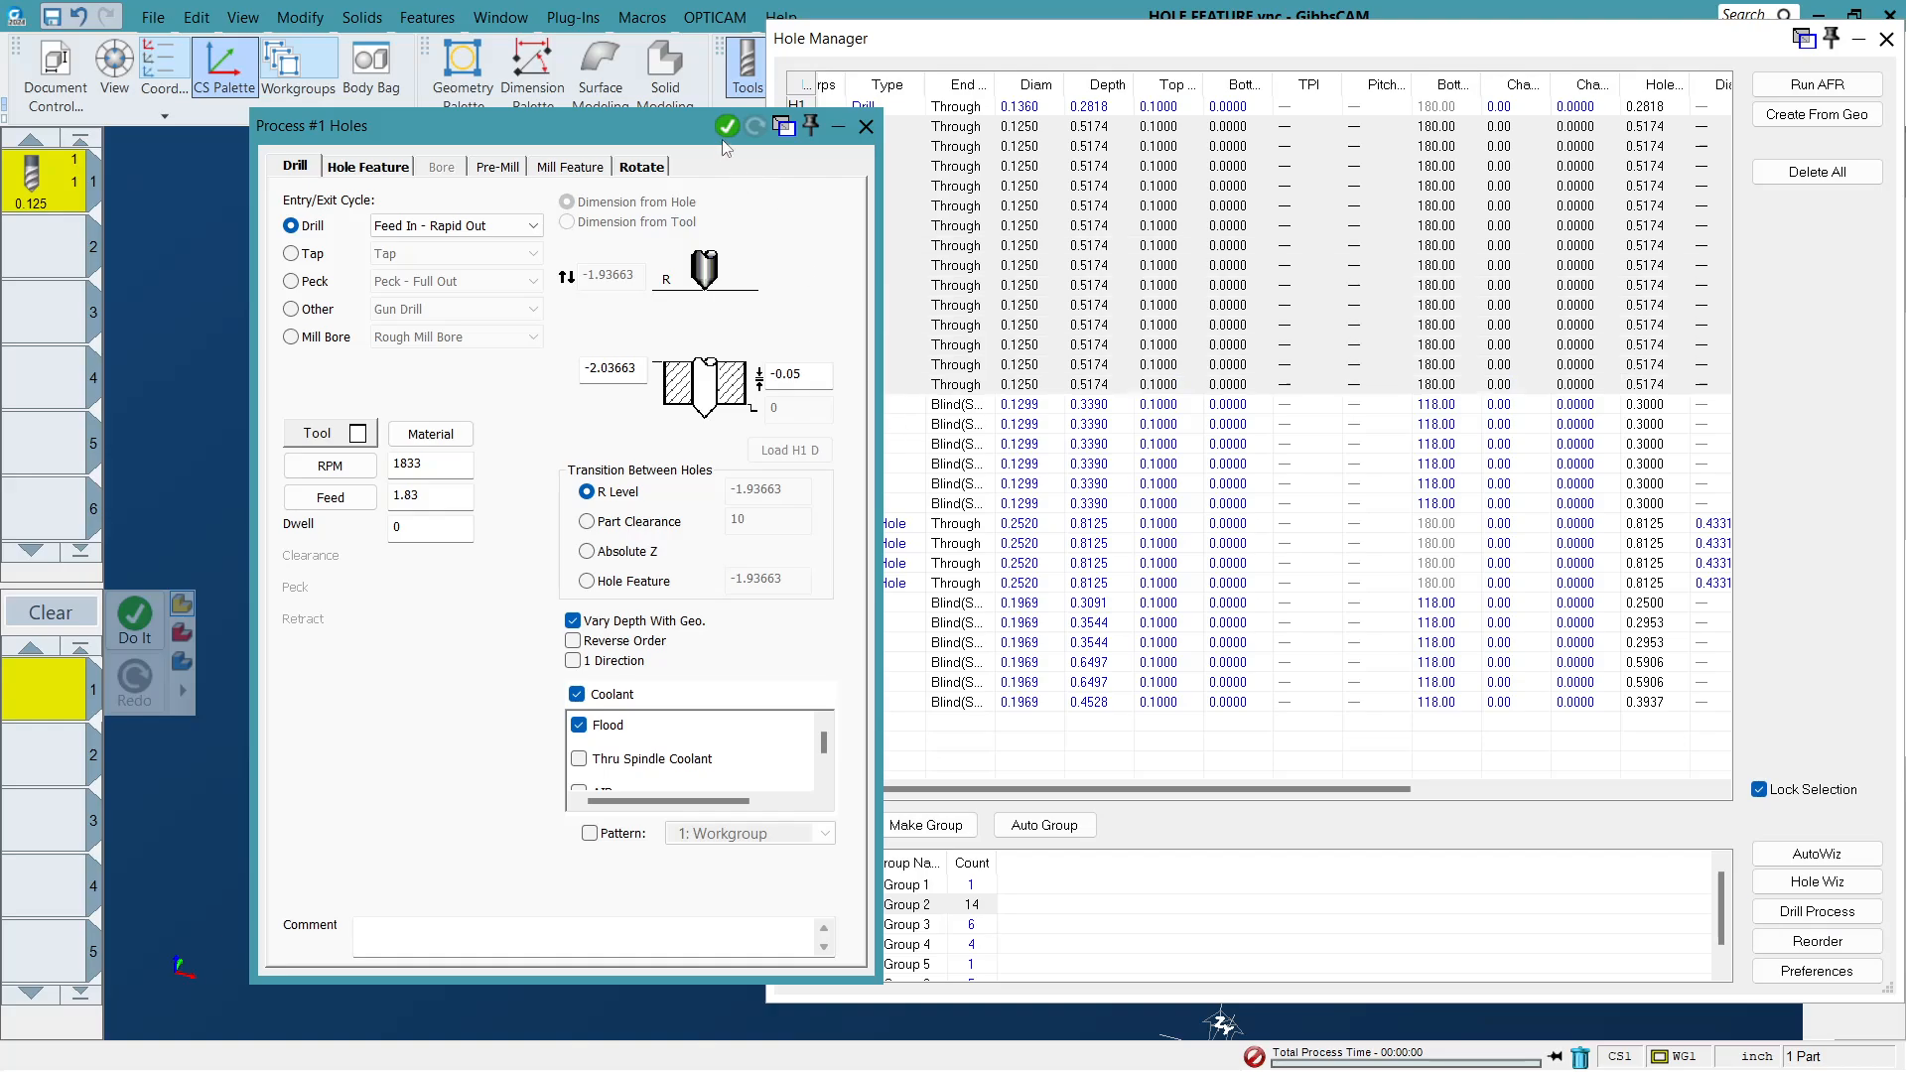
Generate the drilling toolpath with the R Level transition, and close the Hole Manager and the process.
left_click(727, 127)
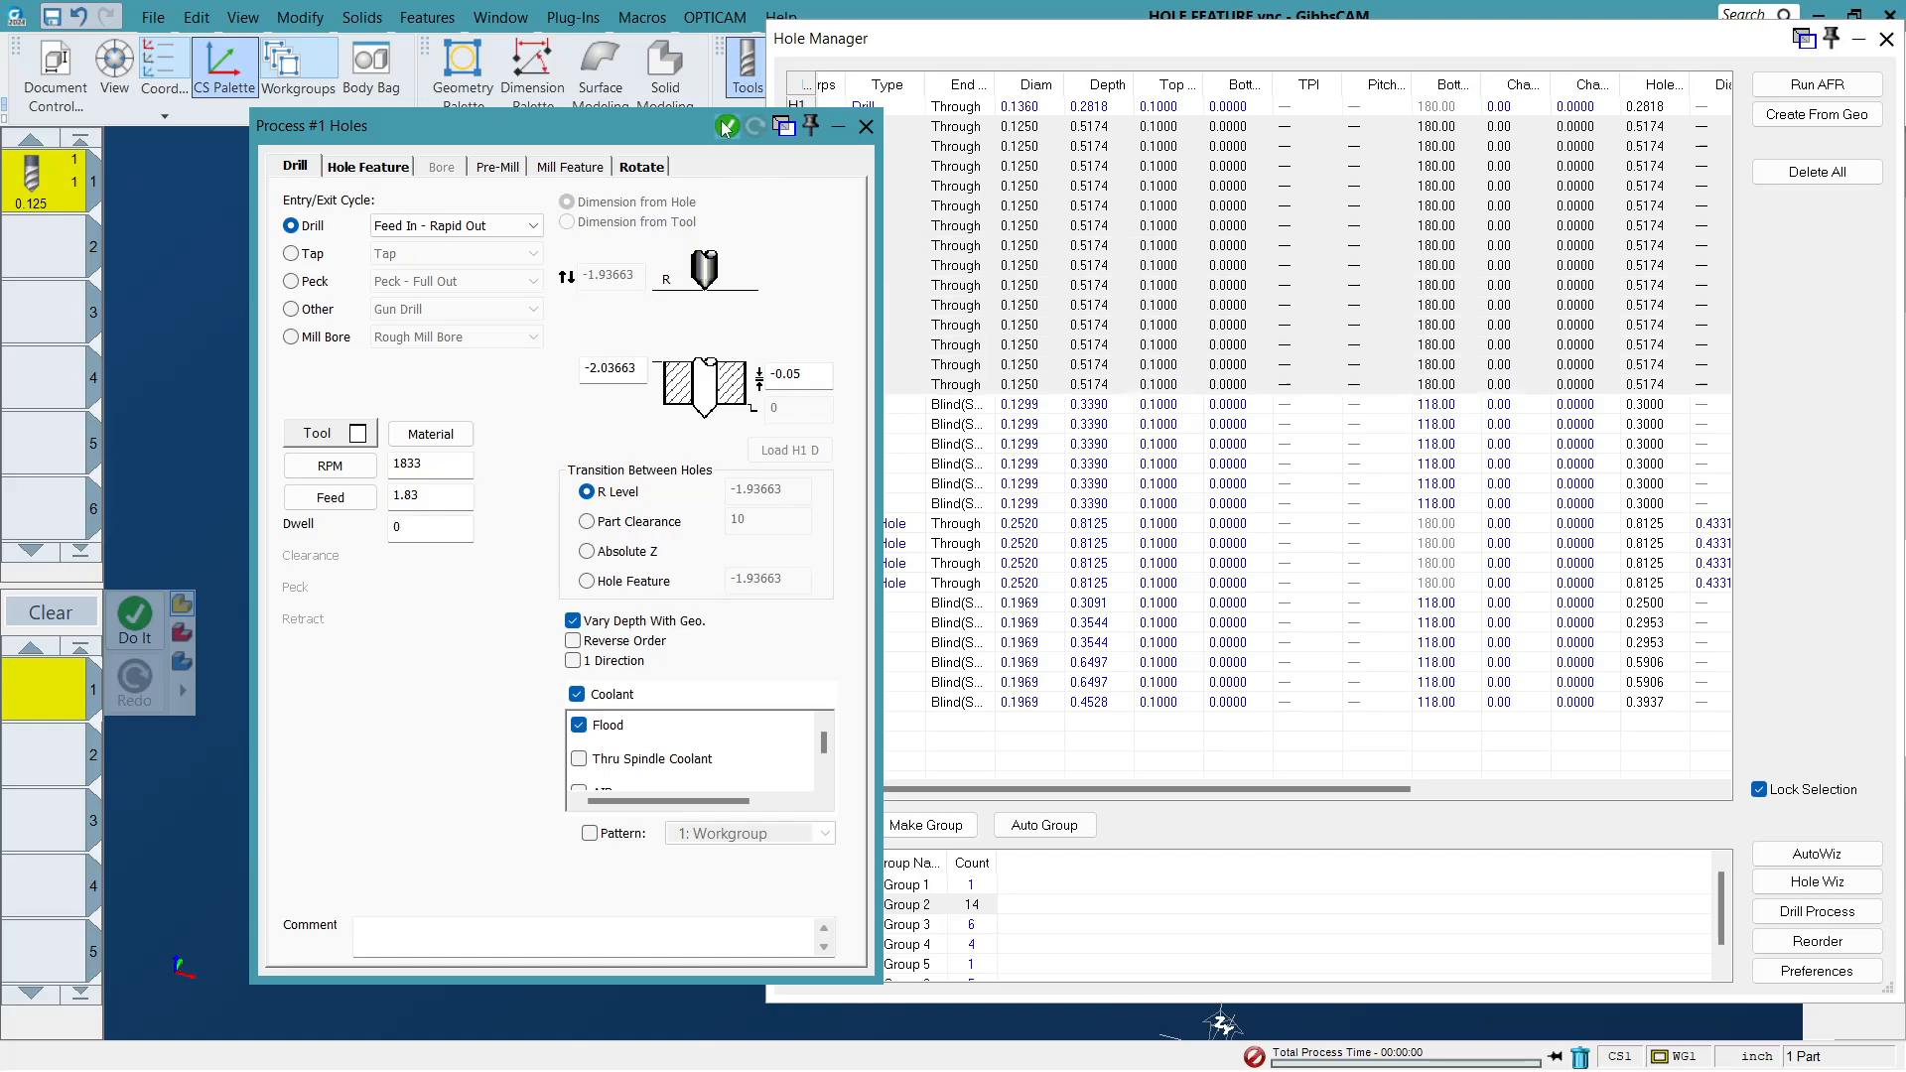
left_click(1886, 39)
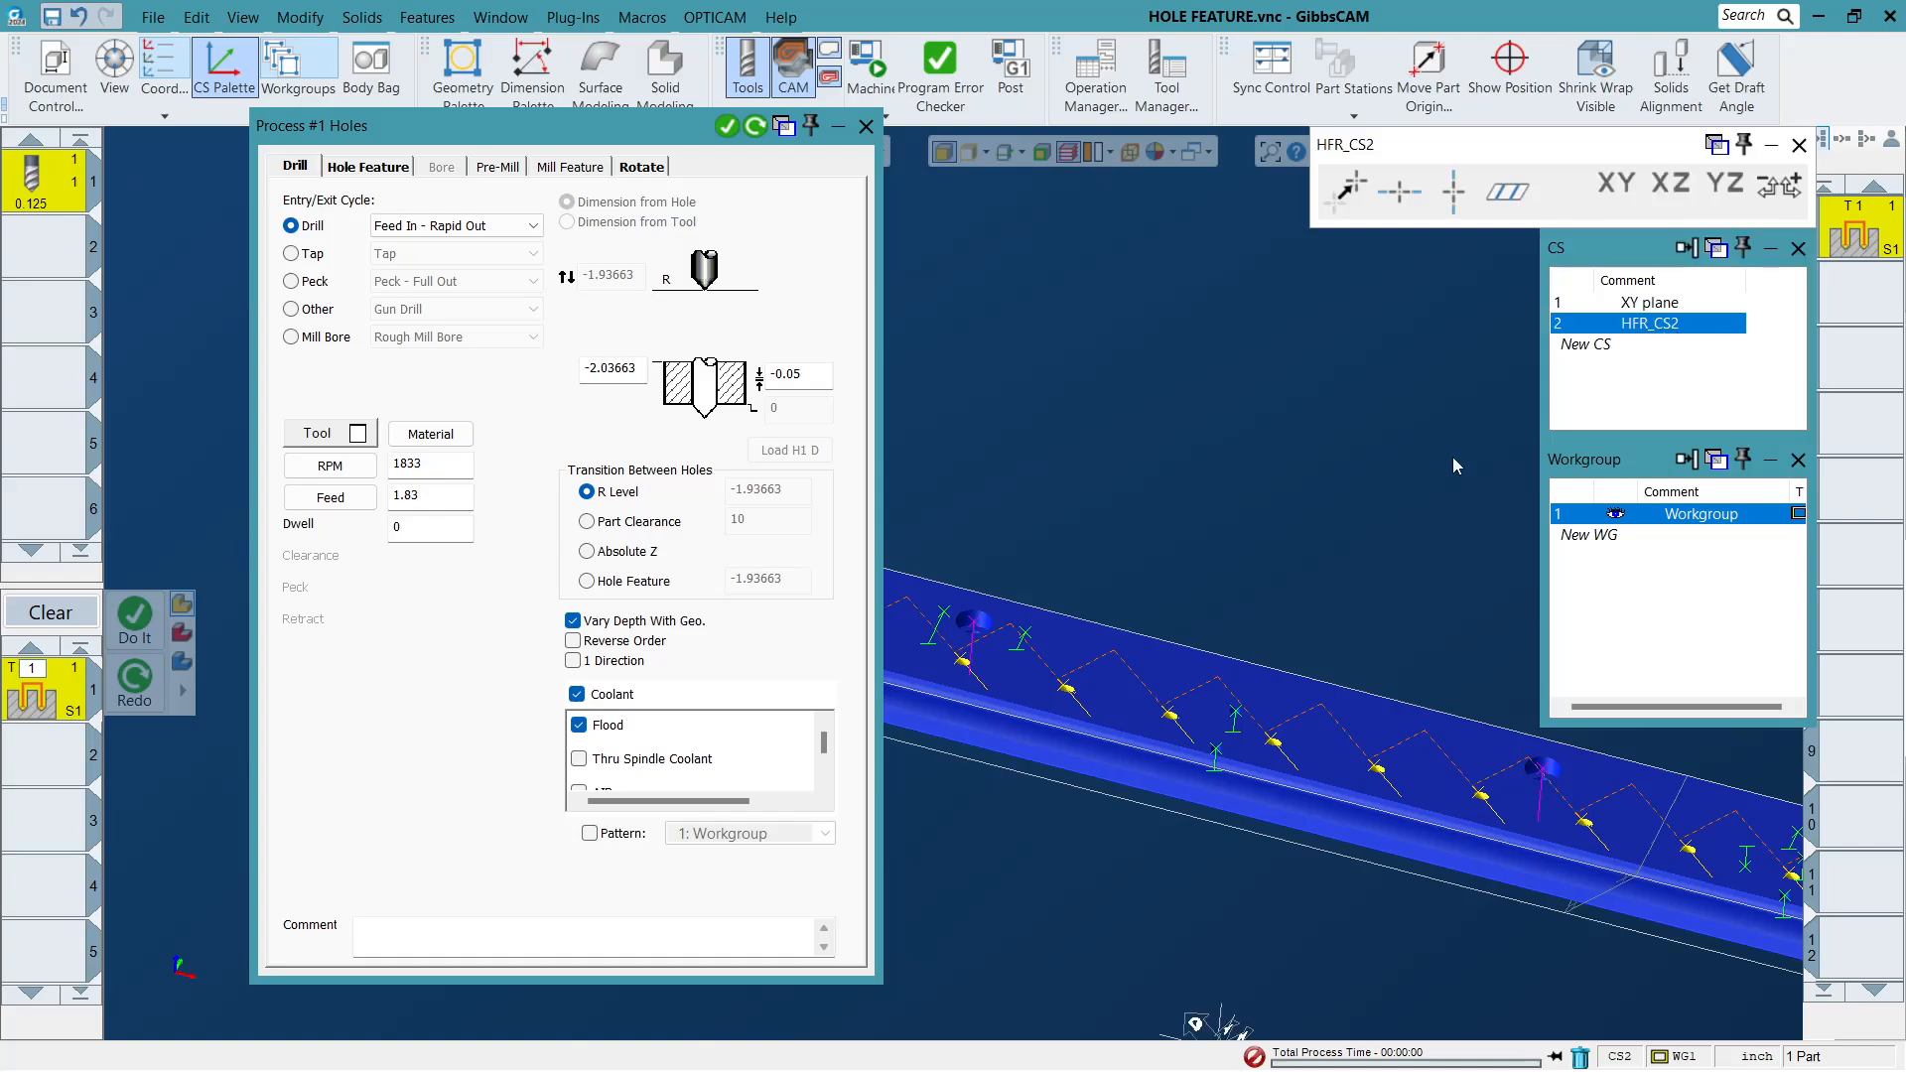
left_click(866, 126)
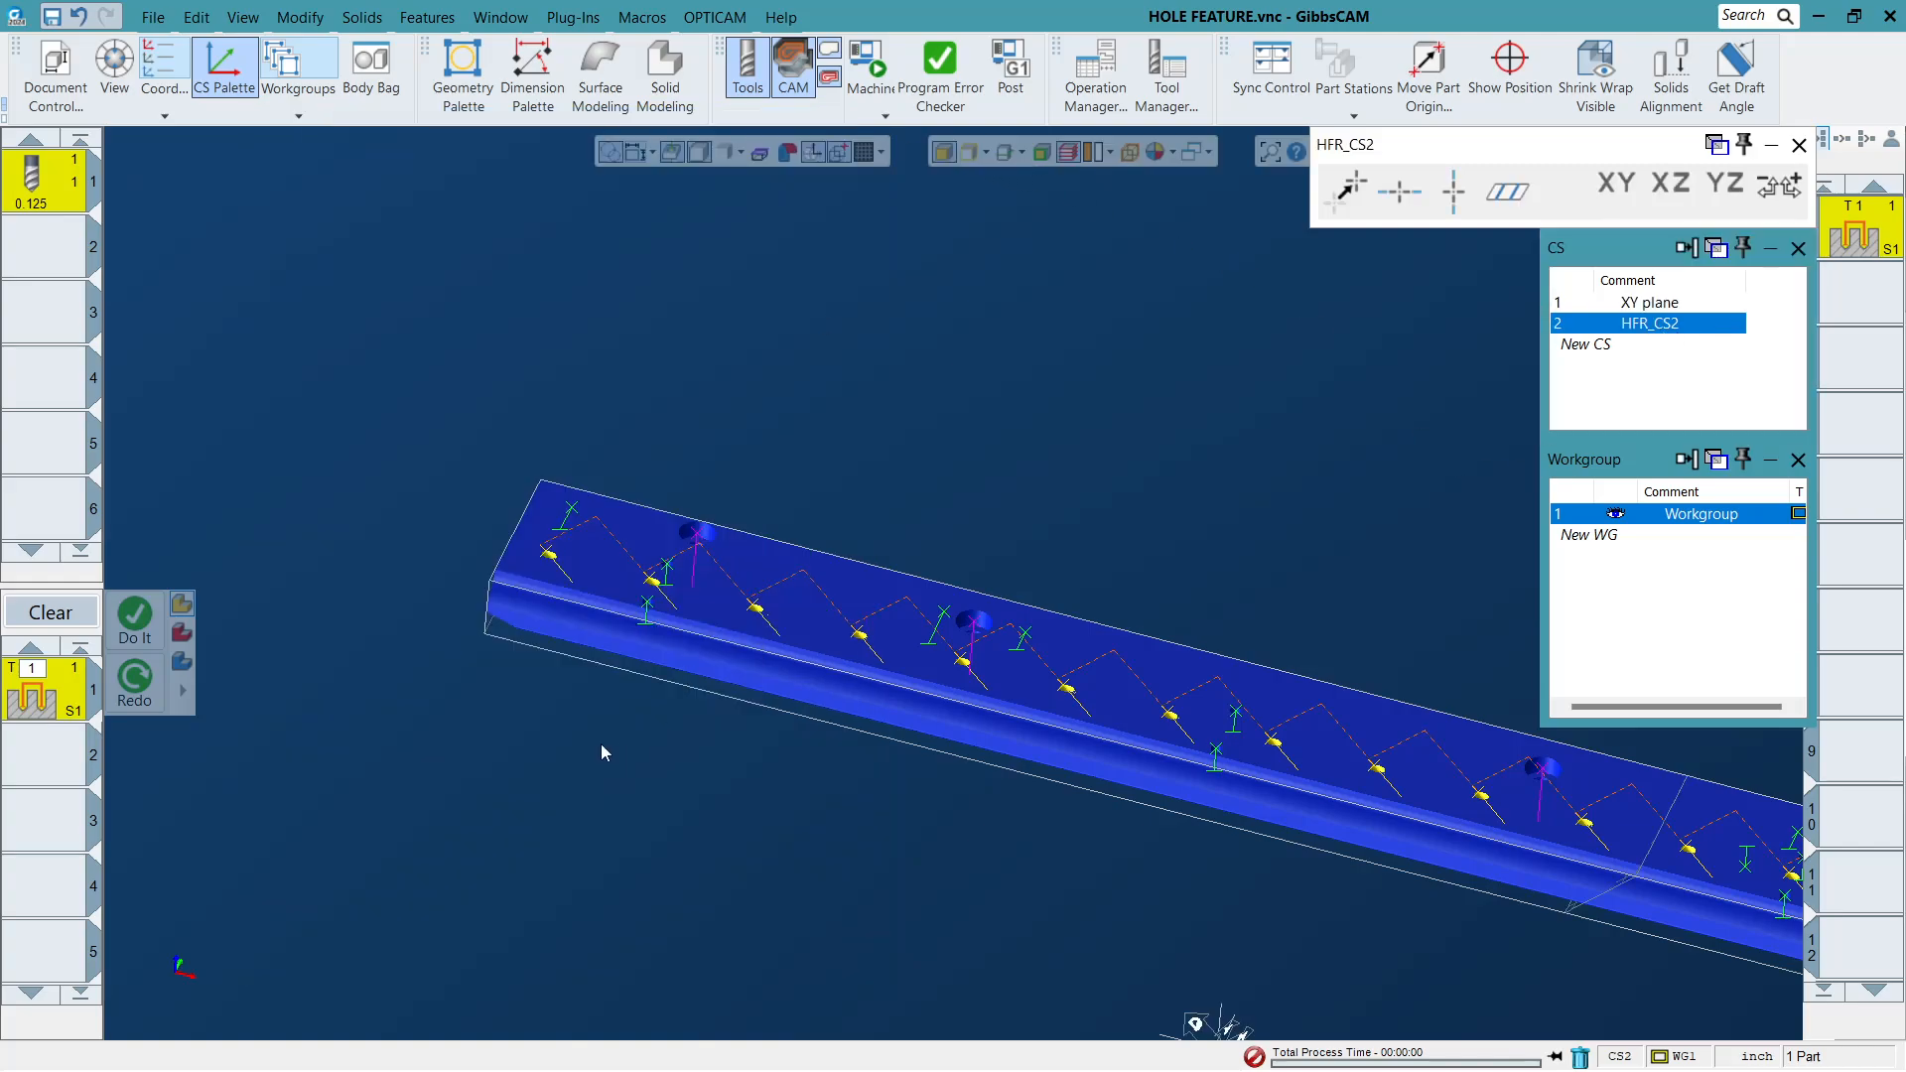
Change the drill process's transition between holes to Part Clearance, regenerate the toolpath, and close the process.
scroll(595, 746, "down", 2)
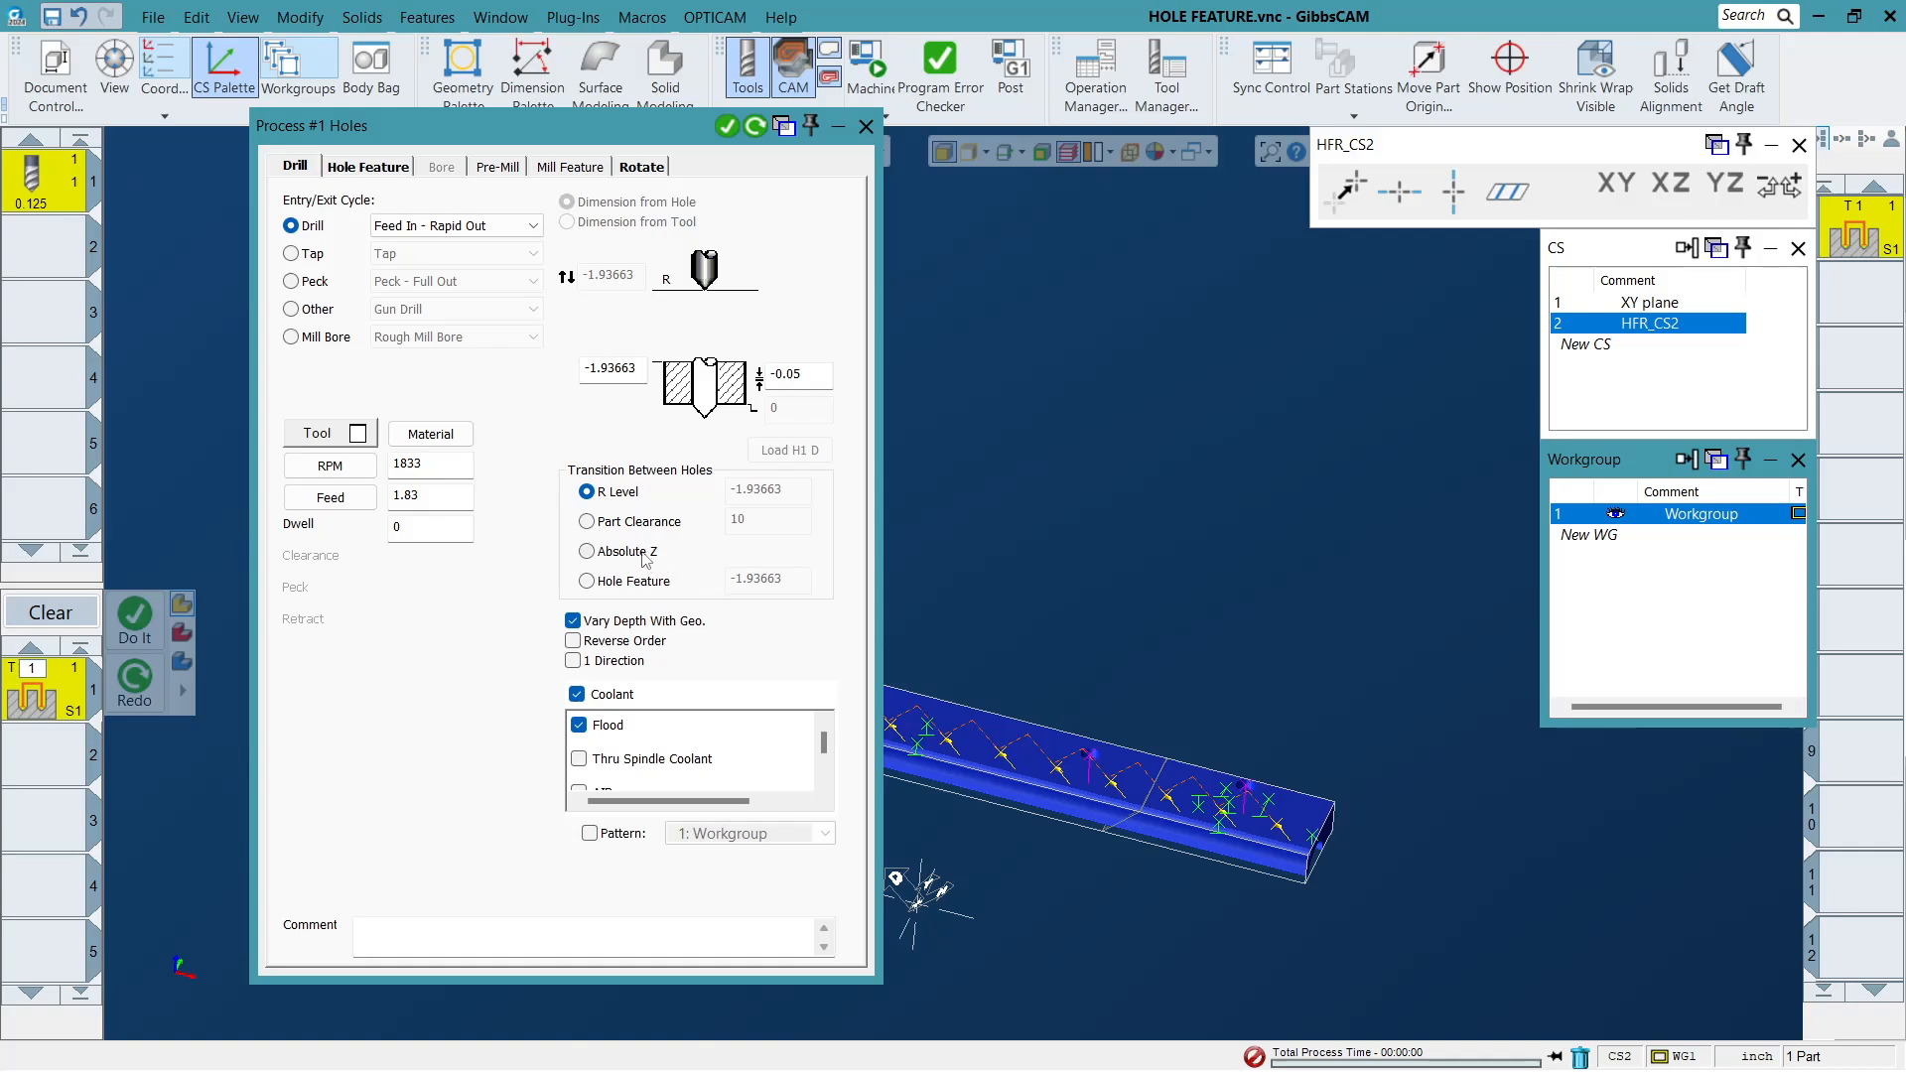
left_click(645, 524)
left_click(866, 127)
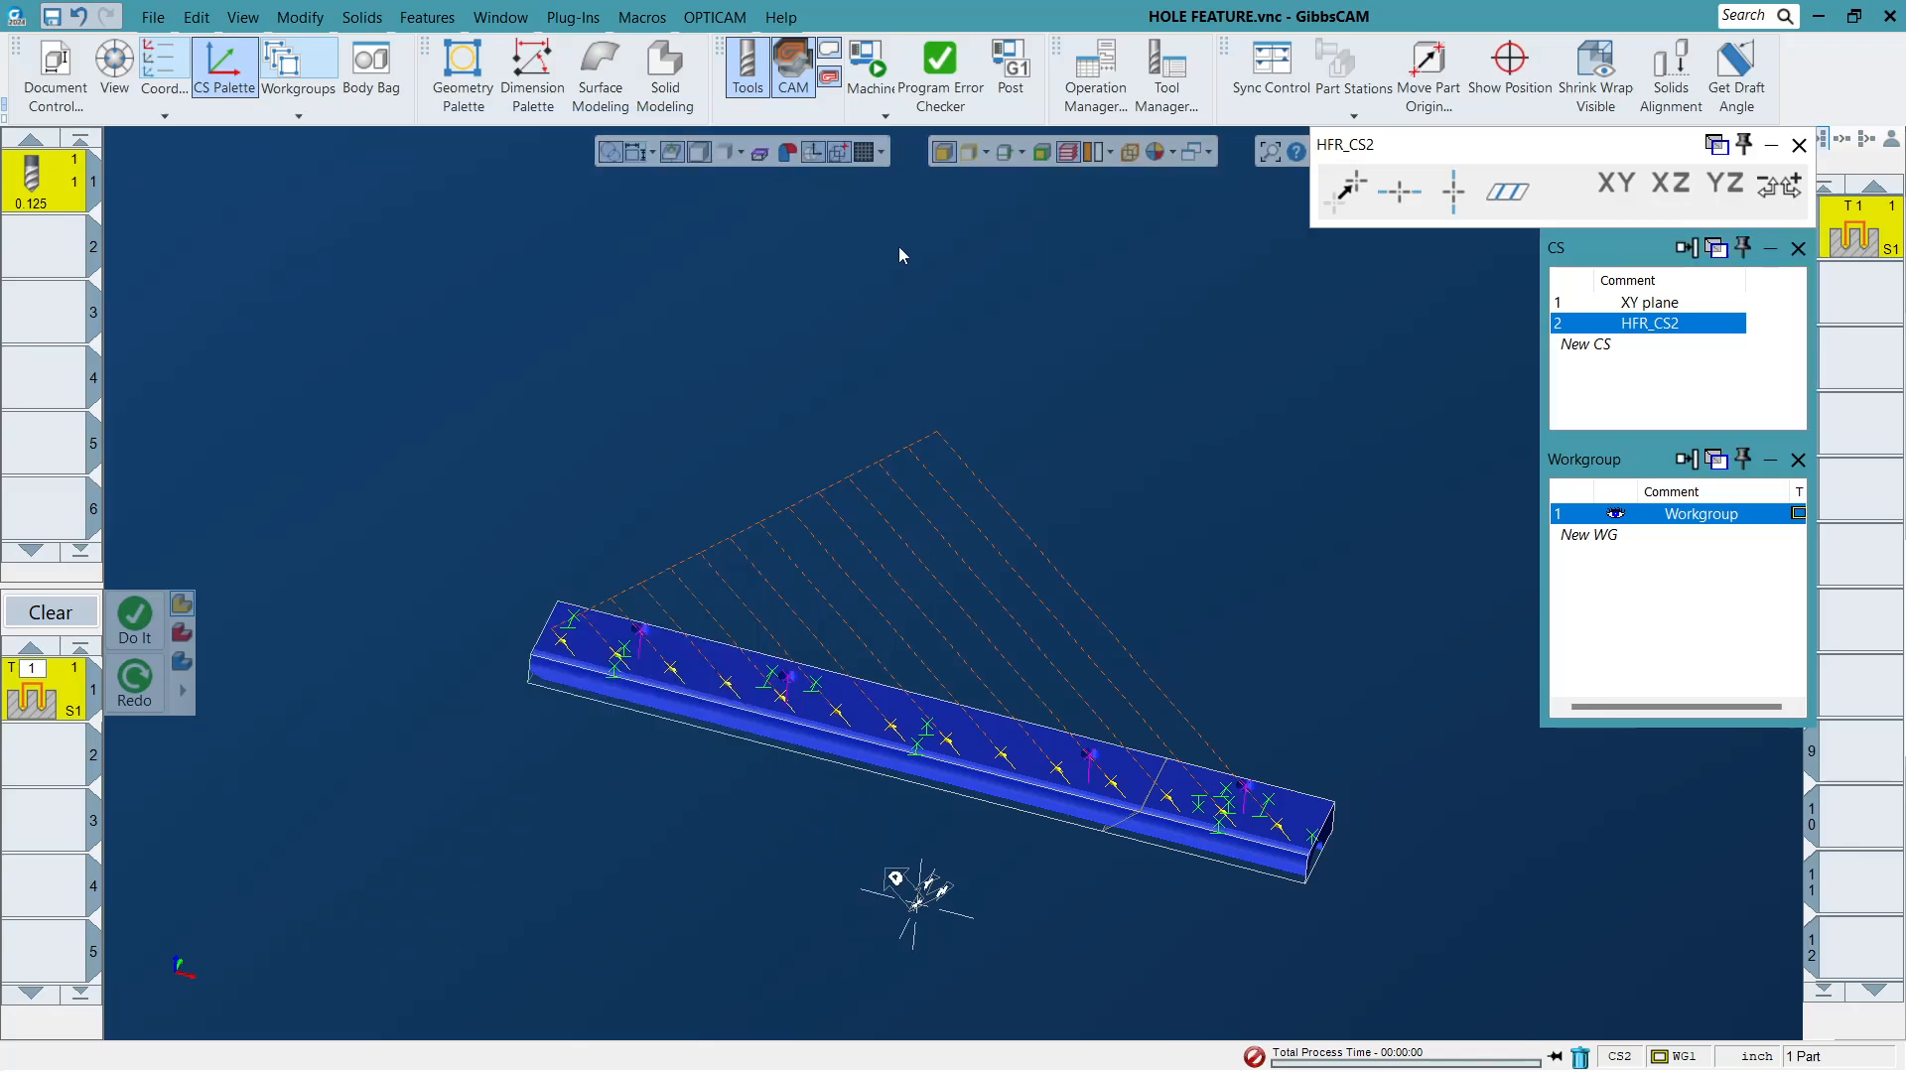
Examine the Part Clearance toolpath's retract and transition moves along the full length of the part.
scroll(558, 611, "up", 5)
scroll(701, 395, "down", 5)
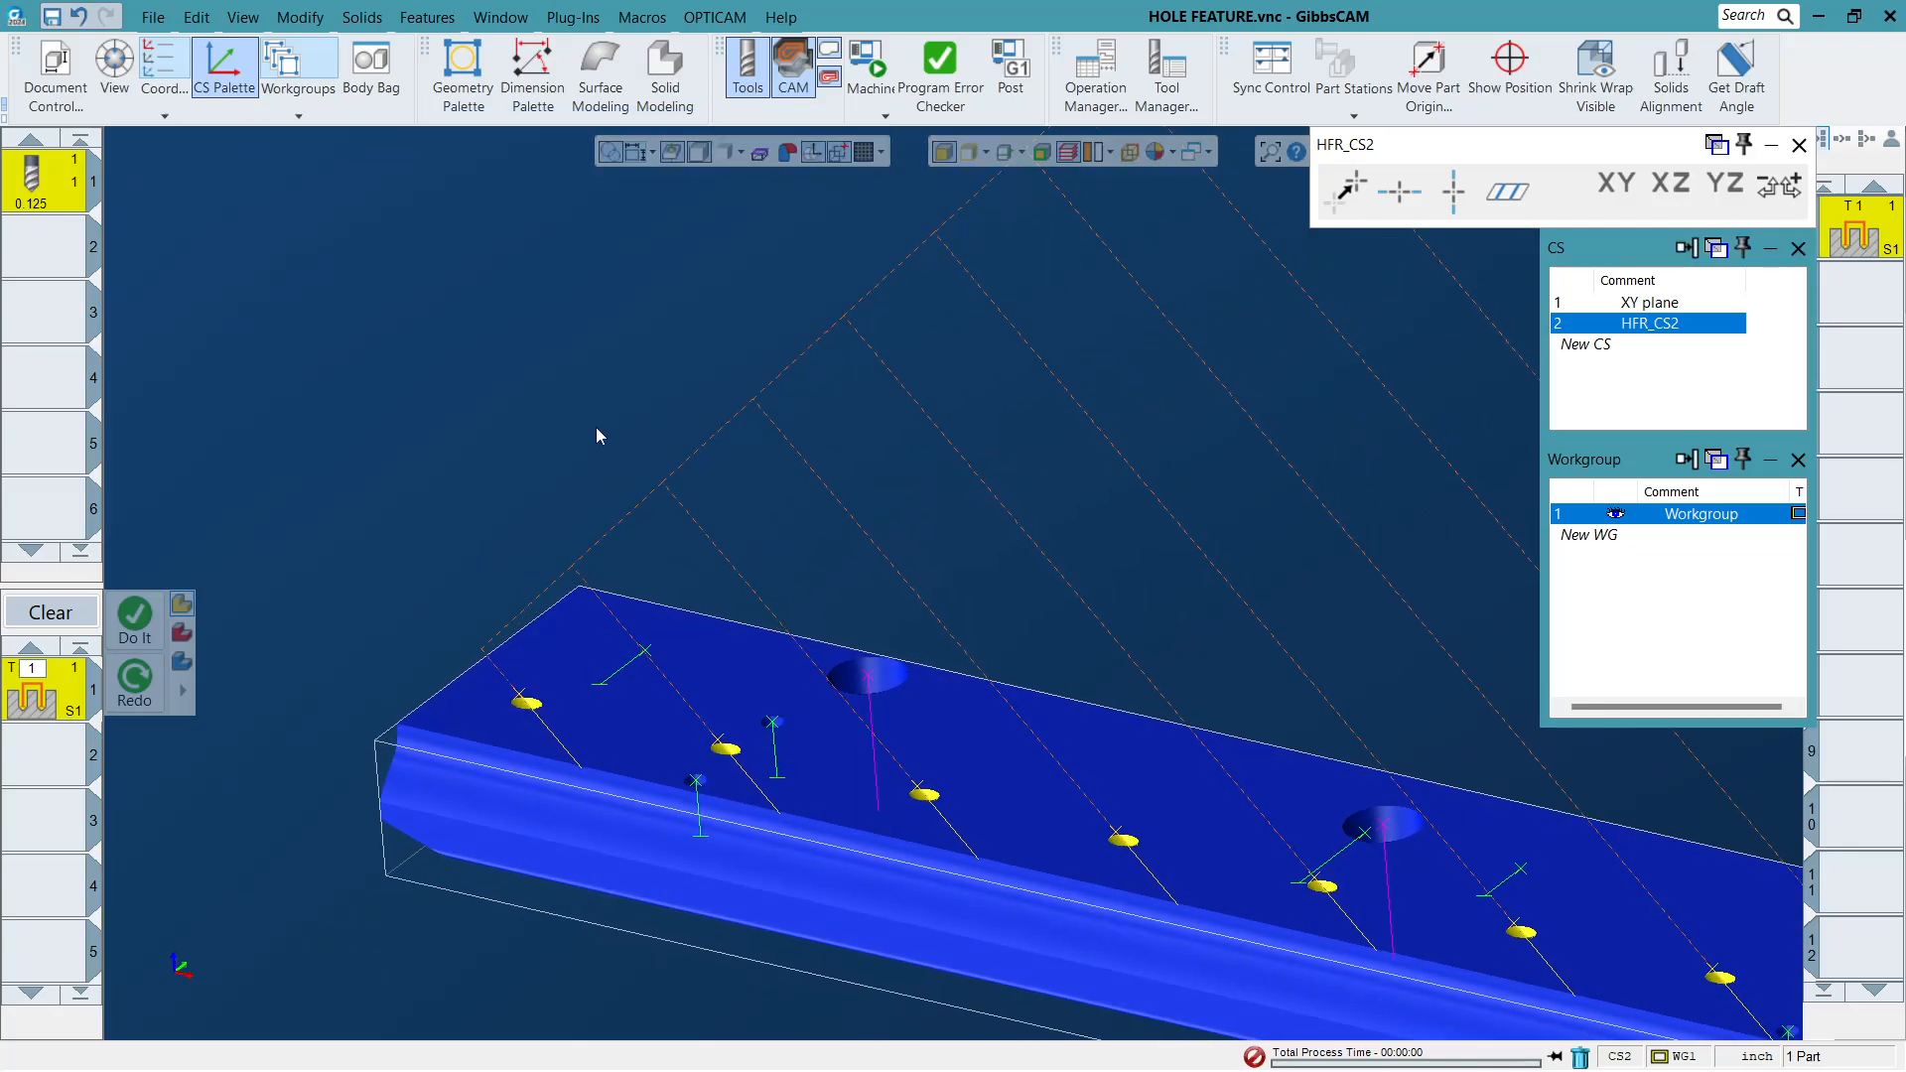
scroll(864, 477, "down", 4)
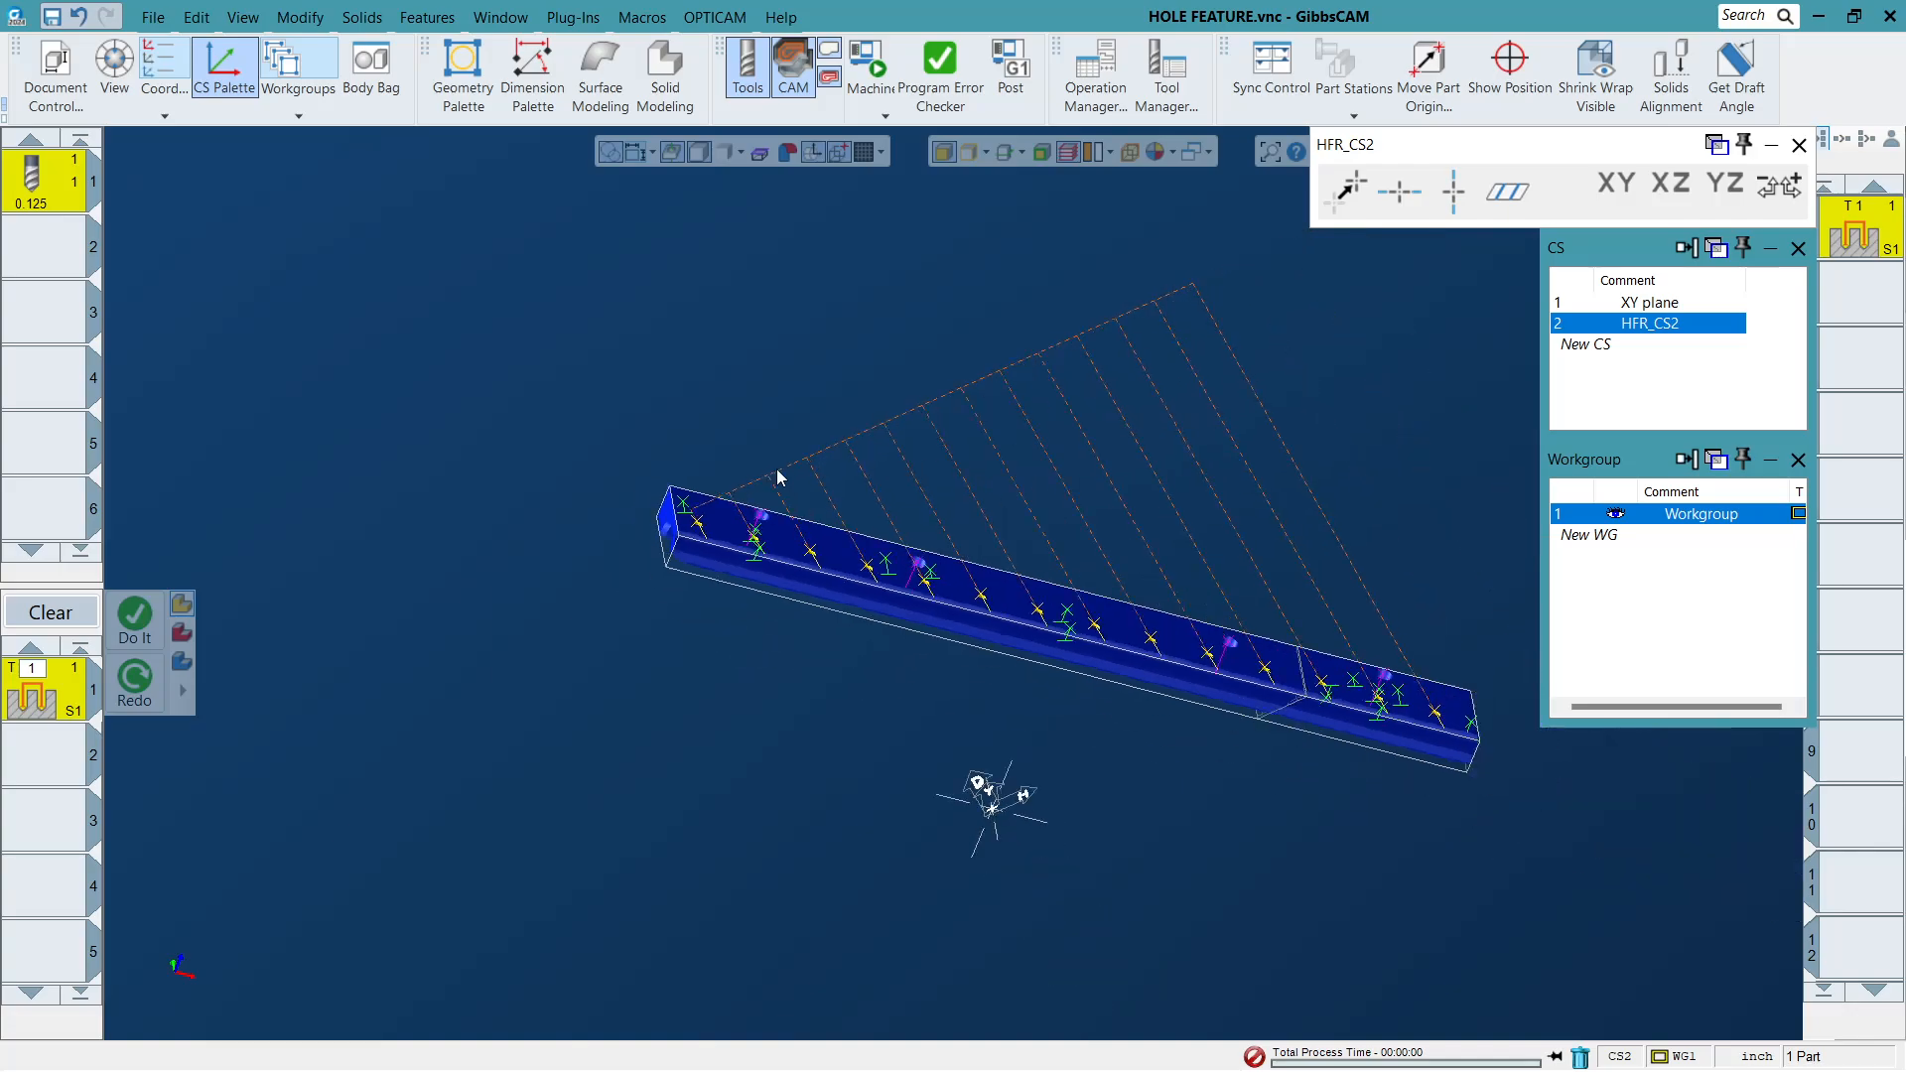
left_click_drag(576, 332, 1588, 844)
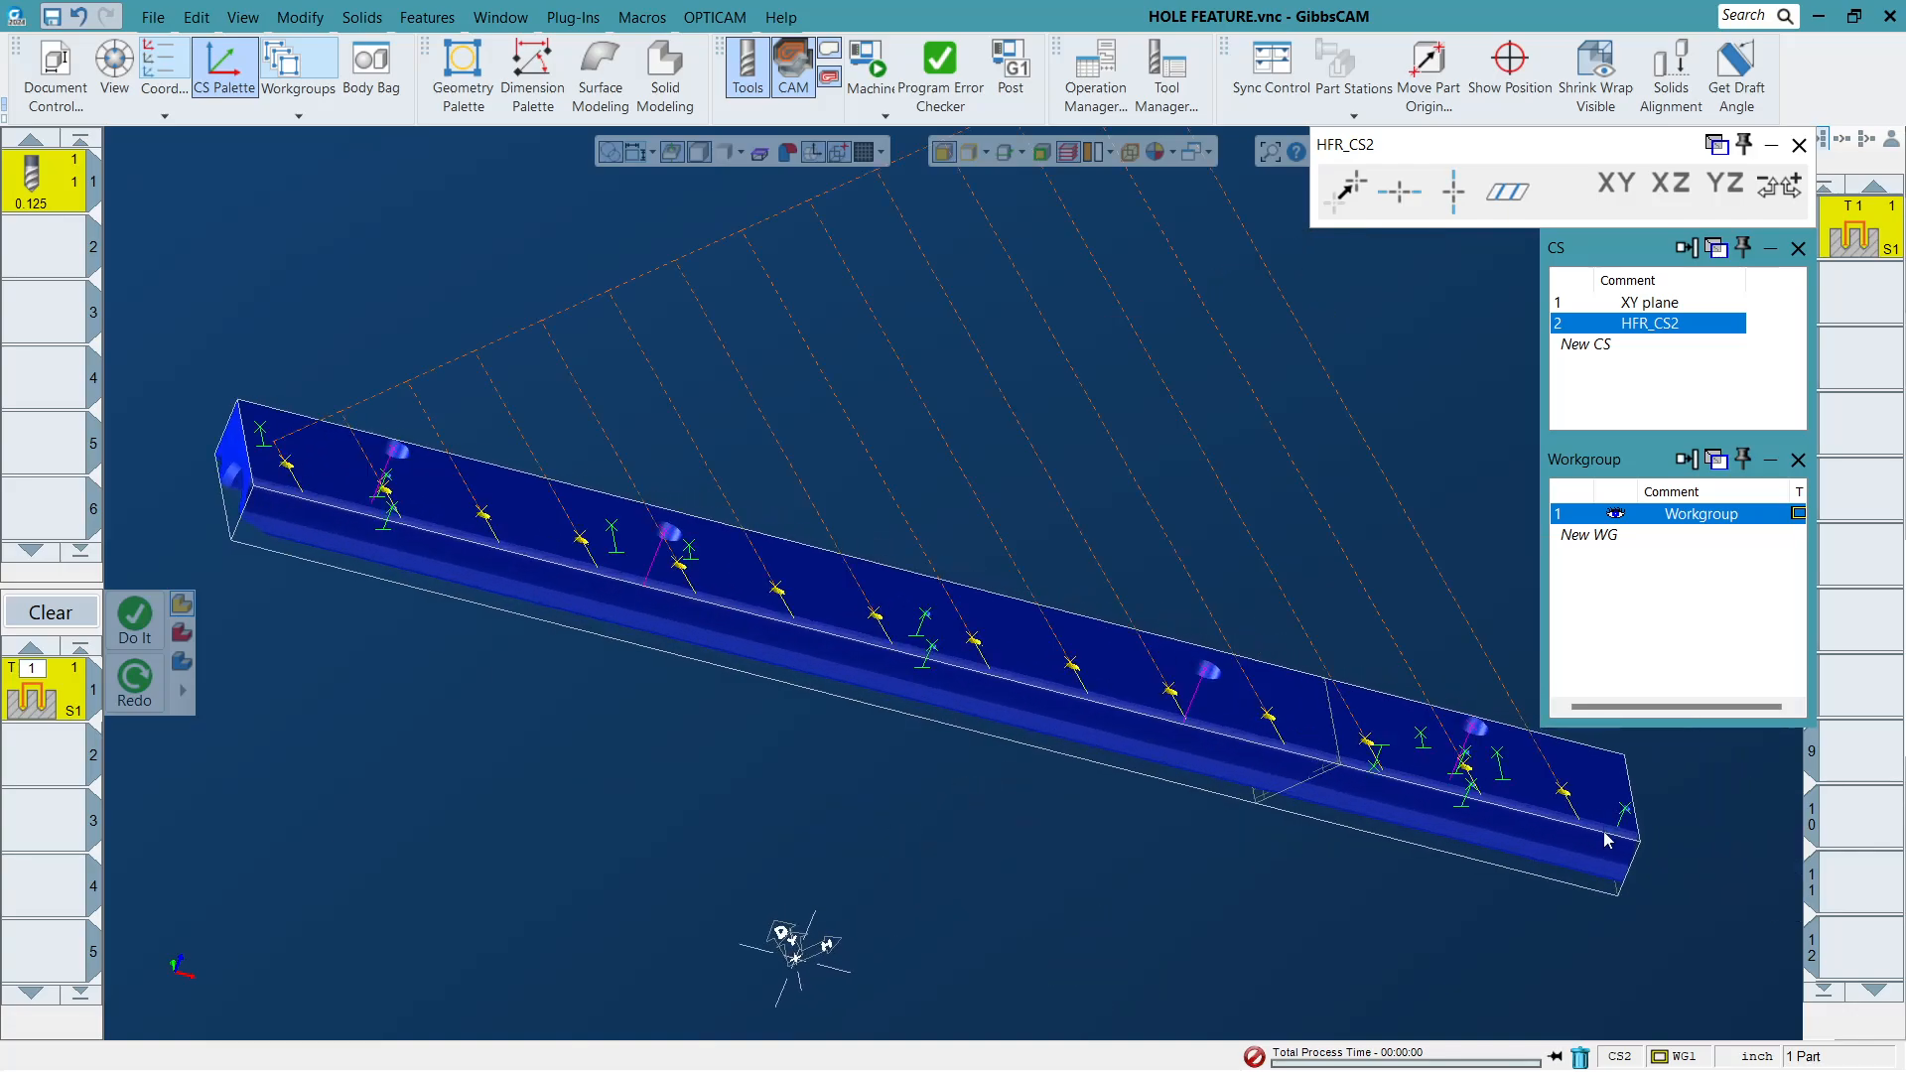
left_click(1022, 421)
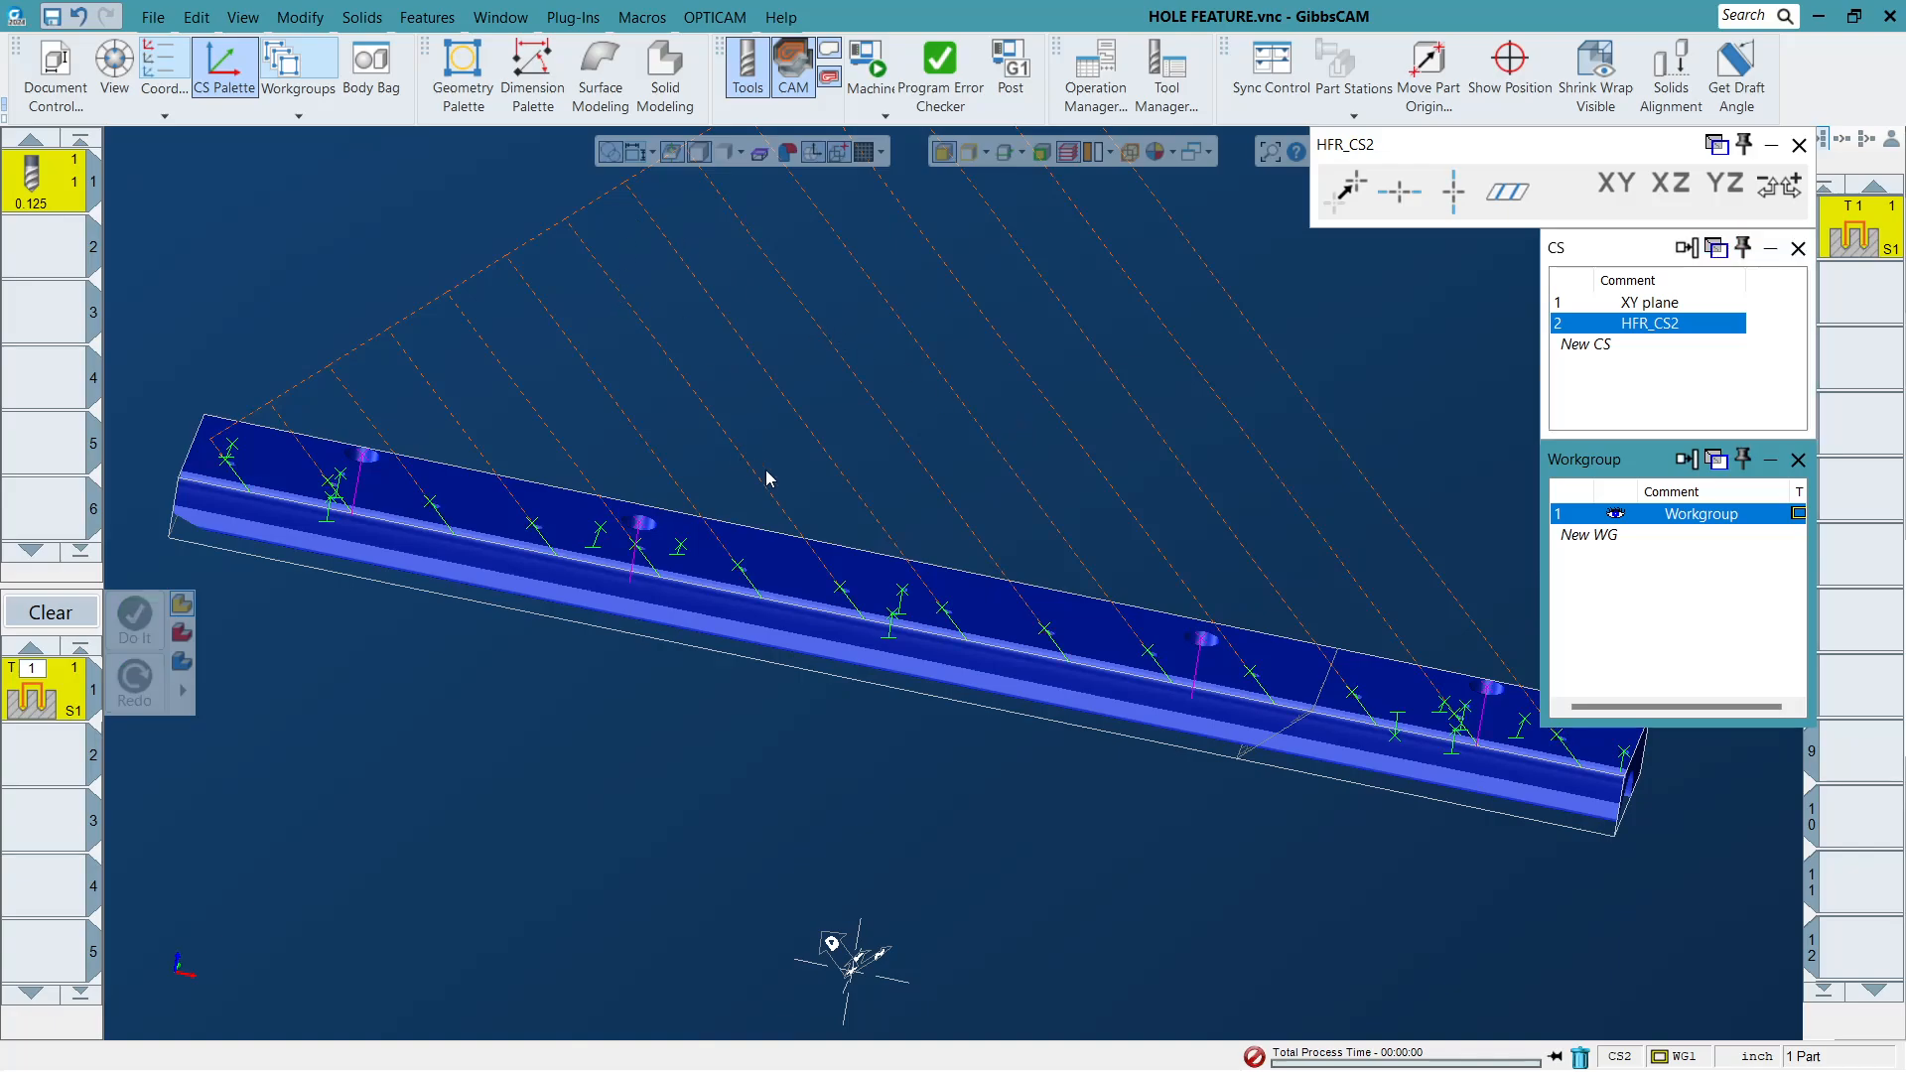
scroll(848, 539, "down", 2)
scroll(482, 396, "up", 3)
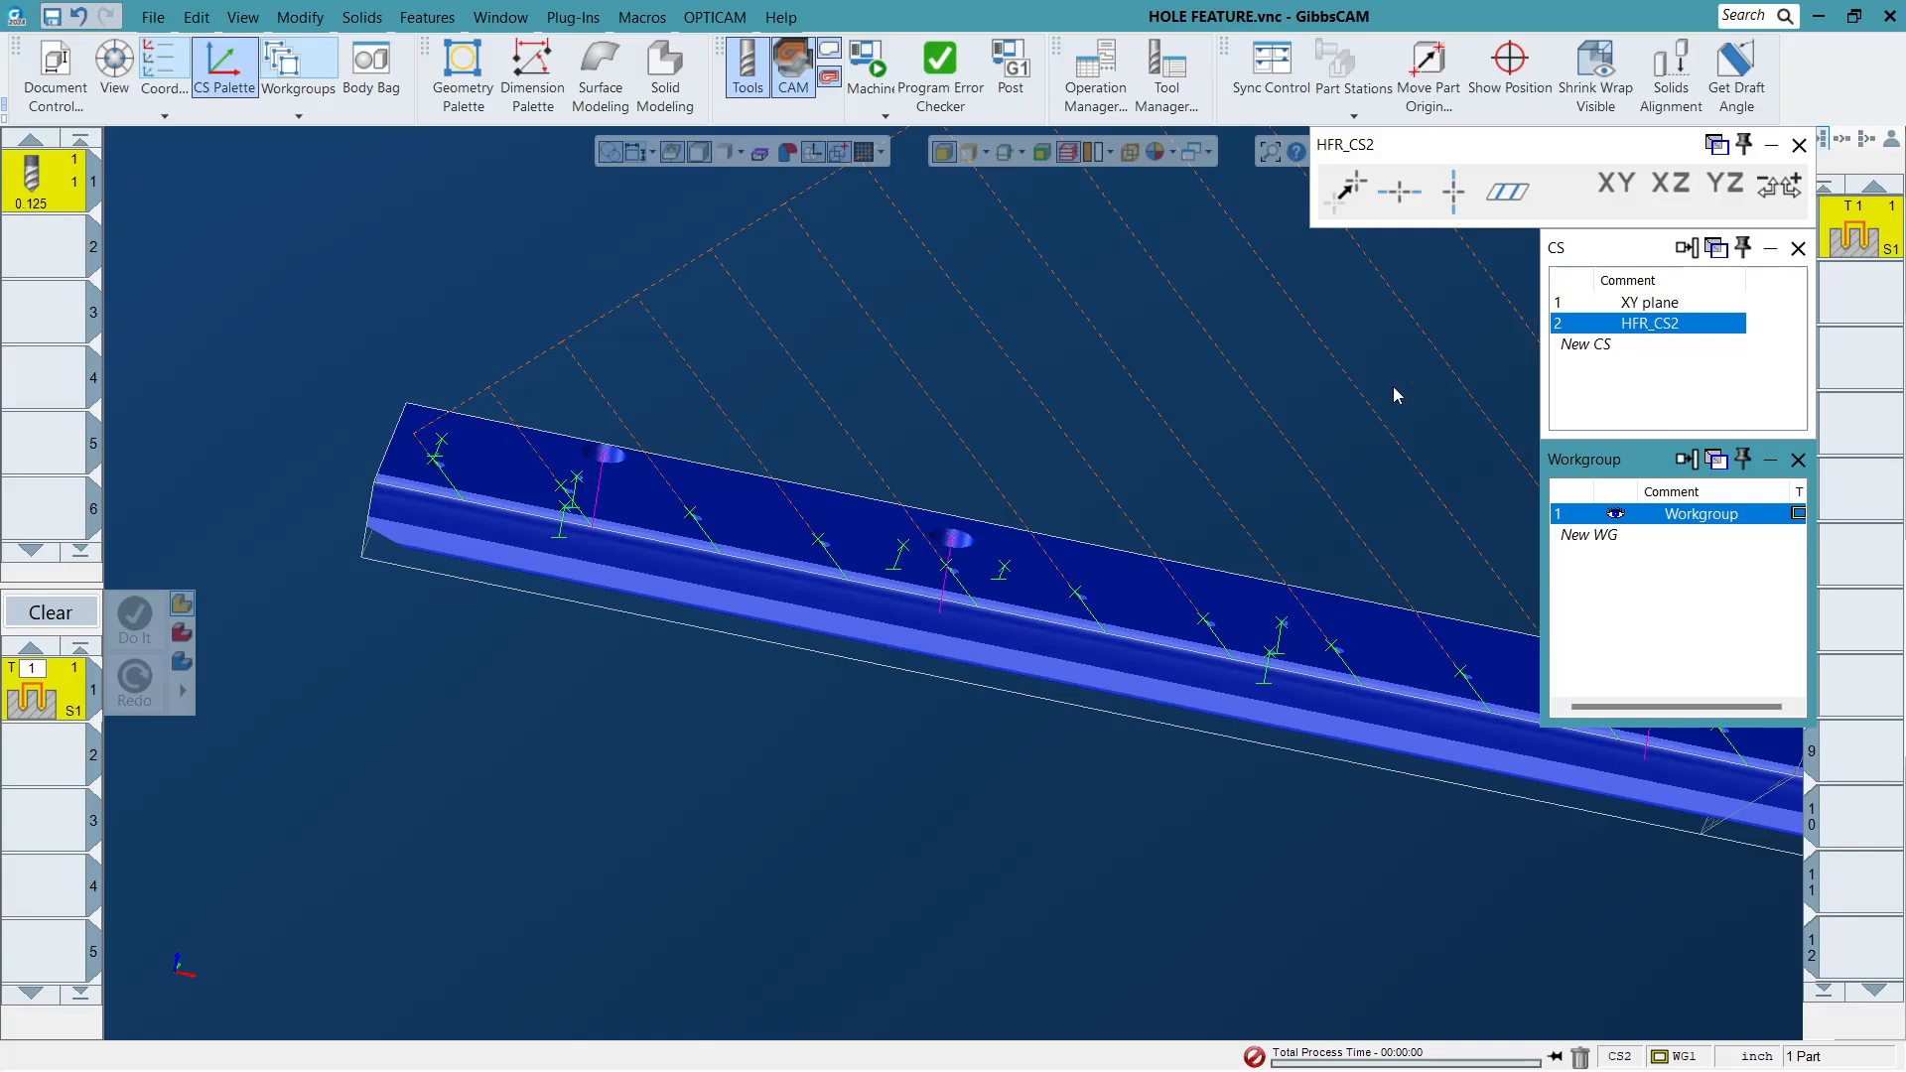
scroll(933, 460, "down", 3)
scroll(876, 469, "down", 1)
left_click_drag(643, 348, 1450, 683)
middle_click_drag(1276, 604, 1055, 582)
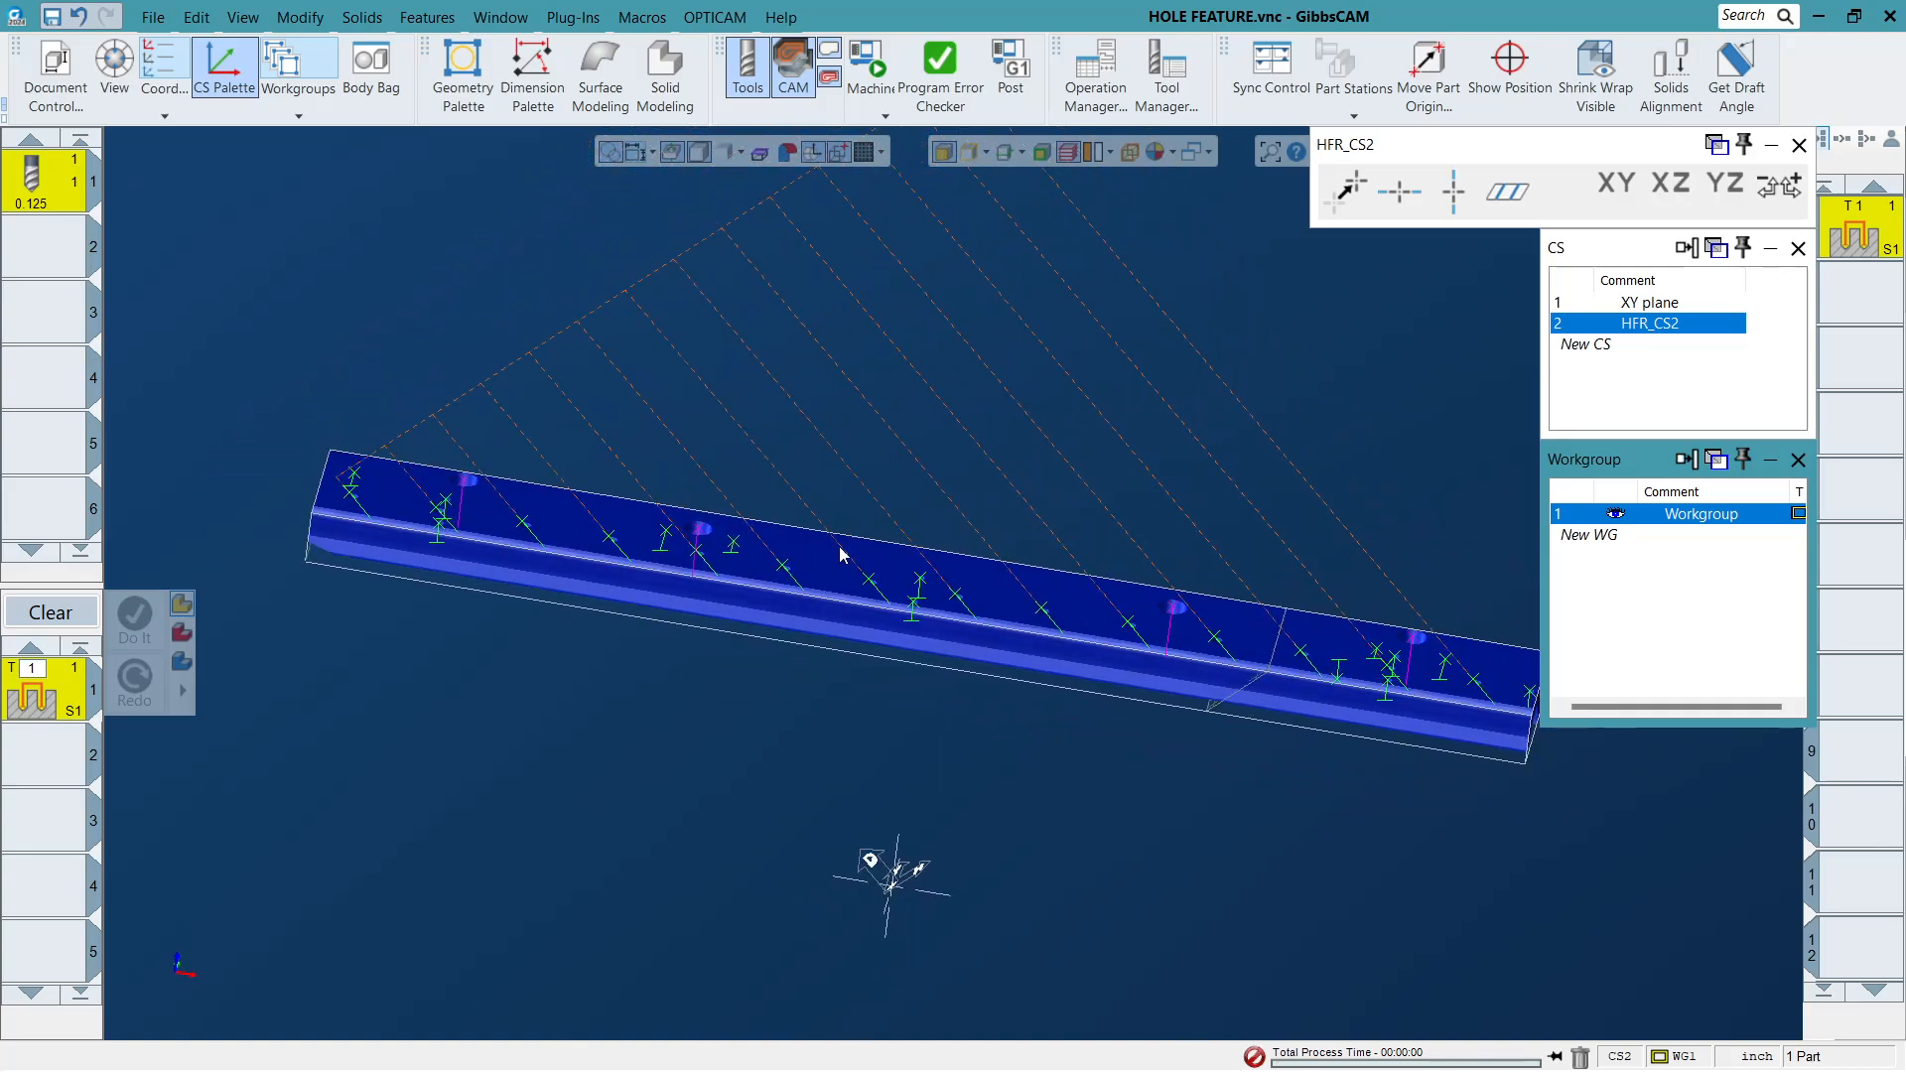
Activate the XY plane coordinate system and inspect the part's upper face and the clearance moves between the angled holes.
left_click(1703, 303)
scroll(645, 537, "up", 2)
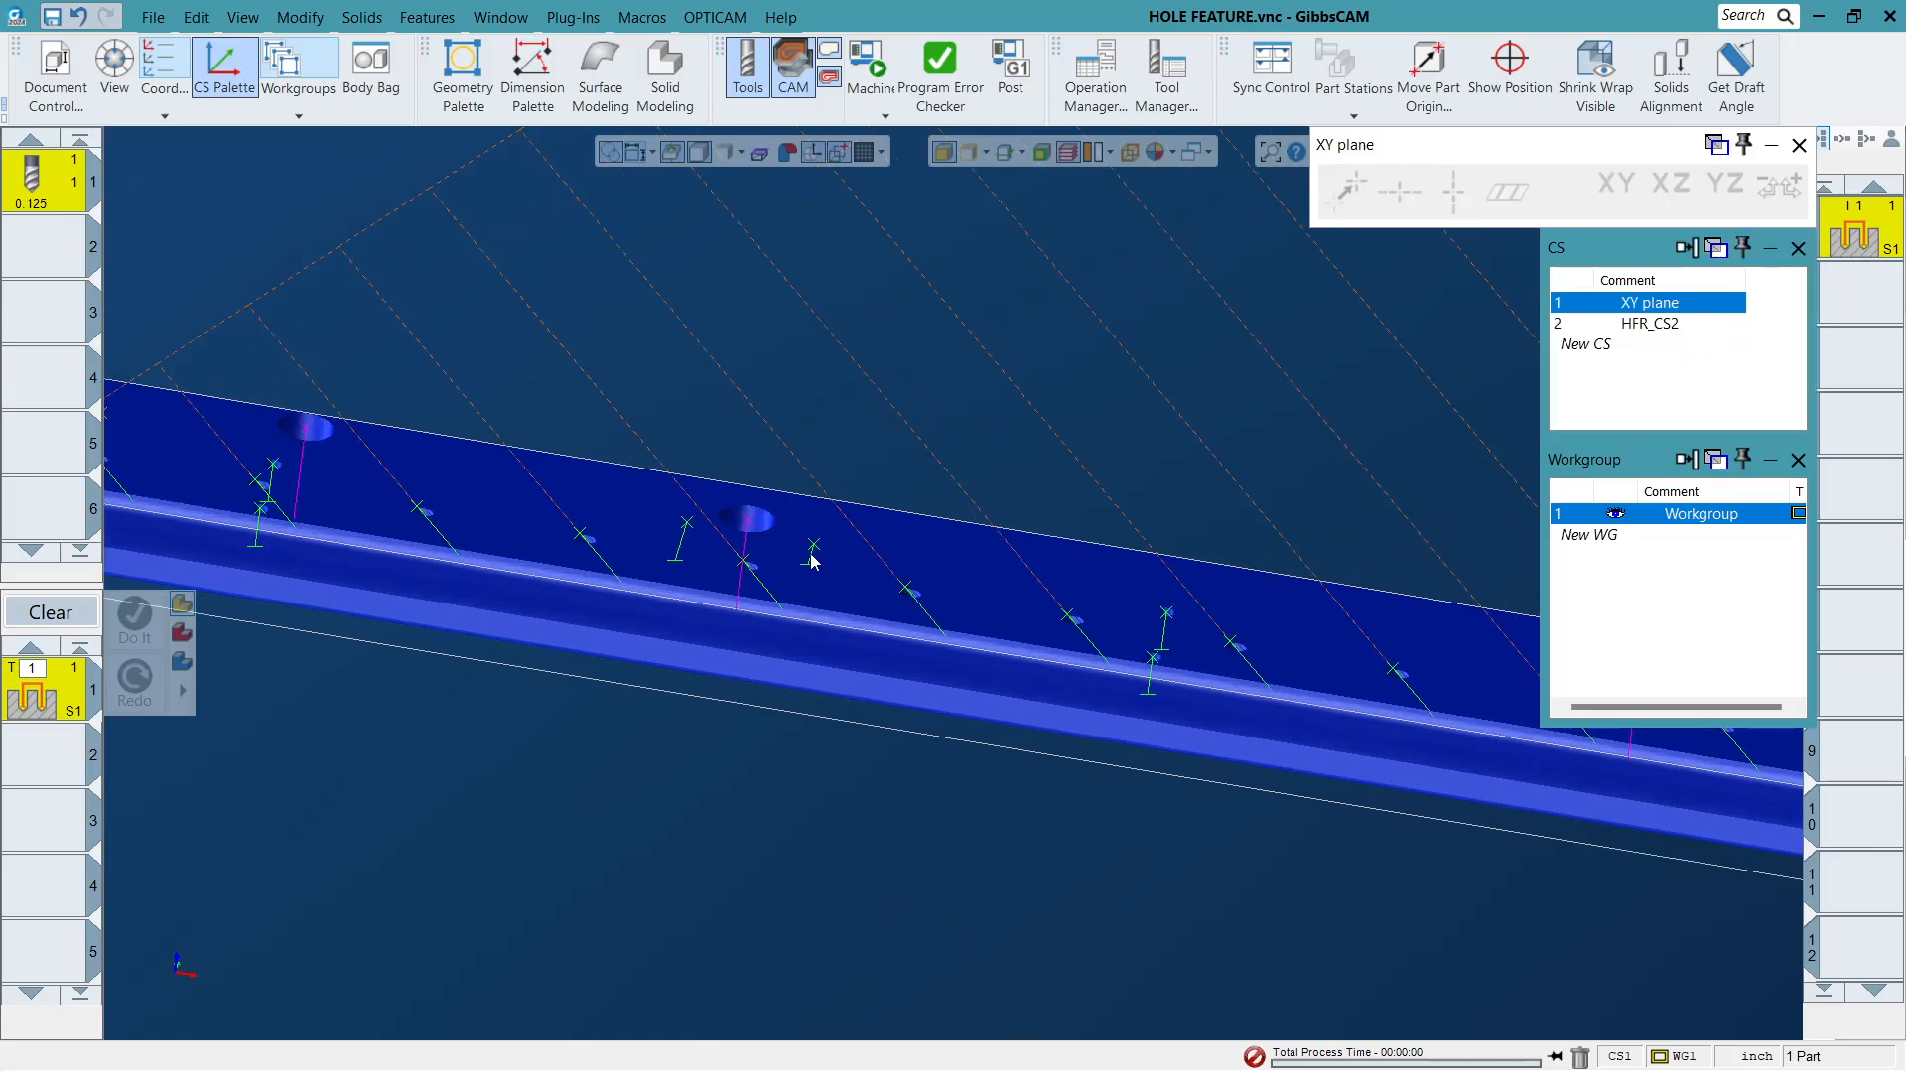
left_click(387, 498)
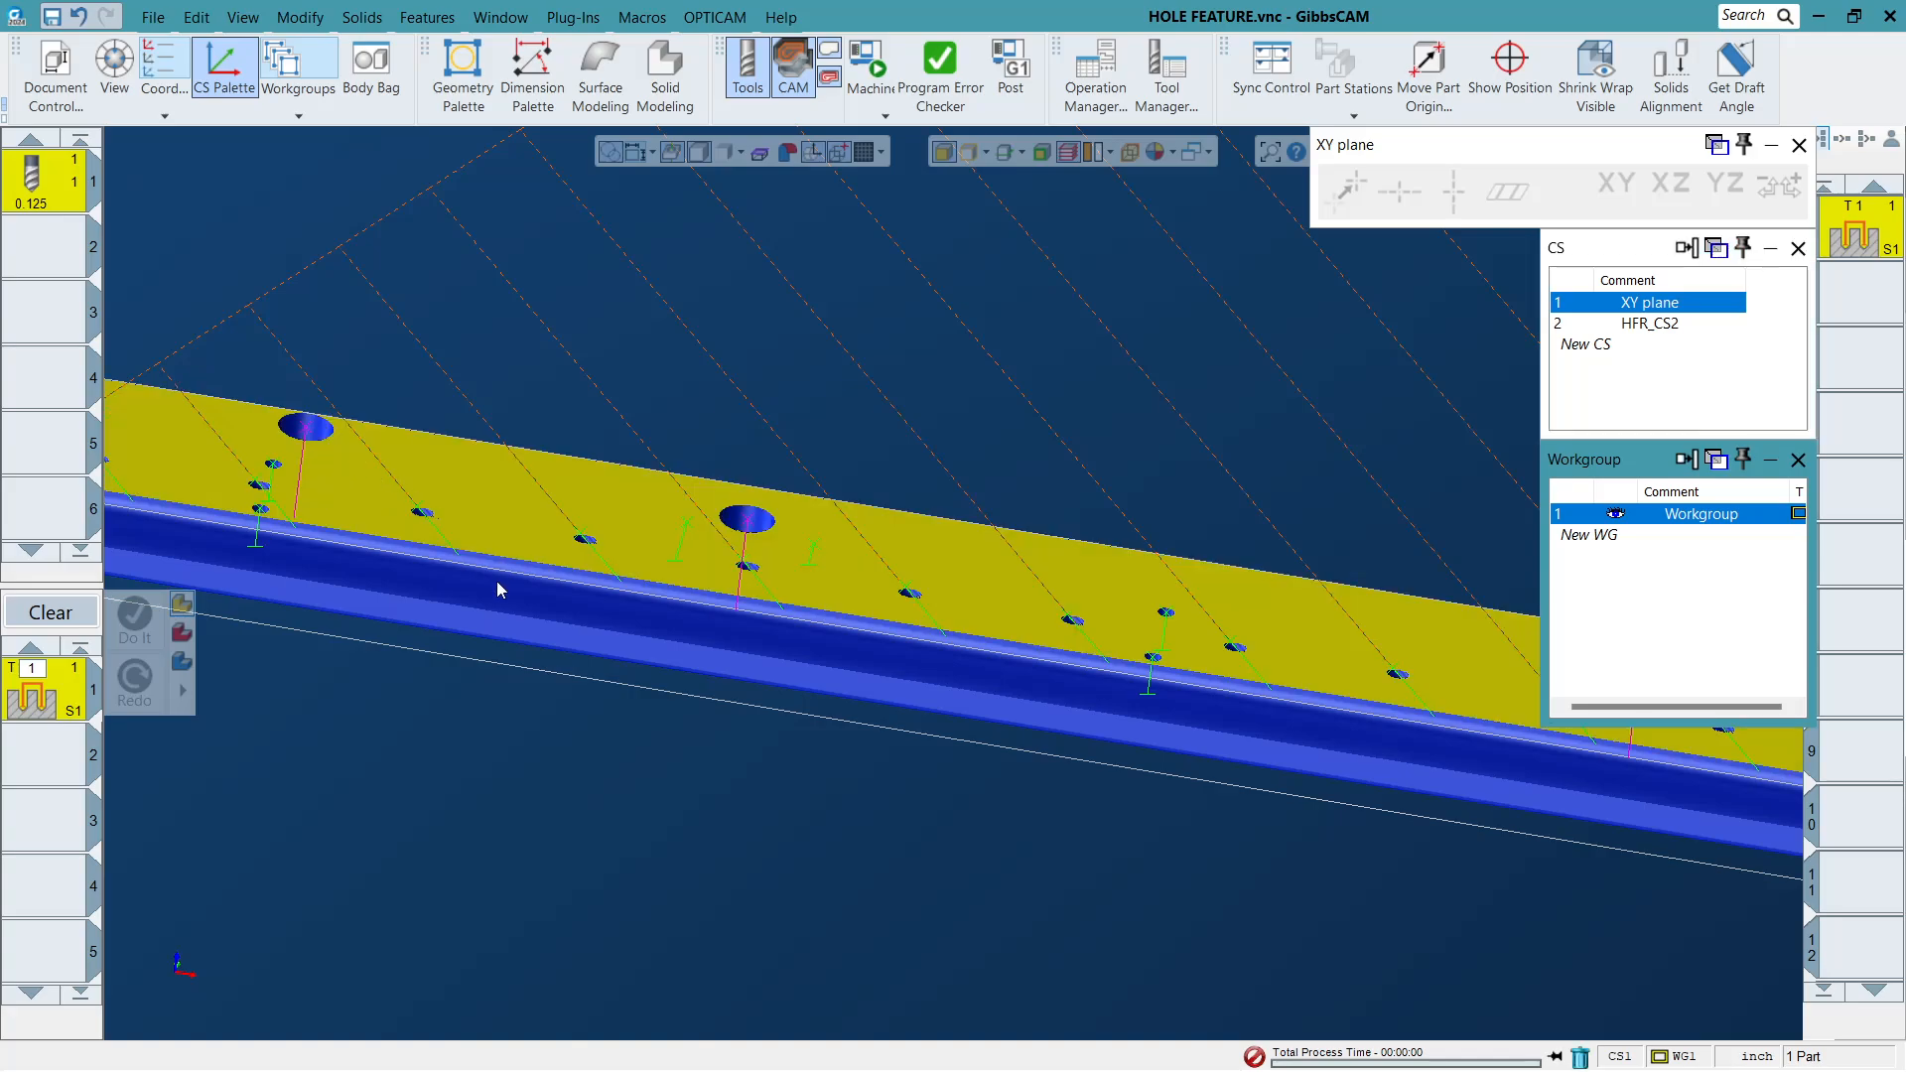
left_click(696, 404)
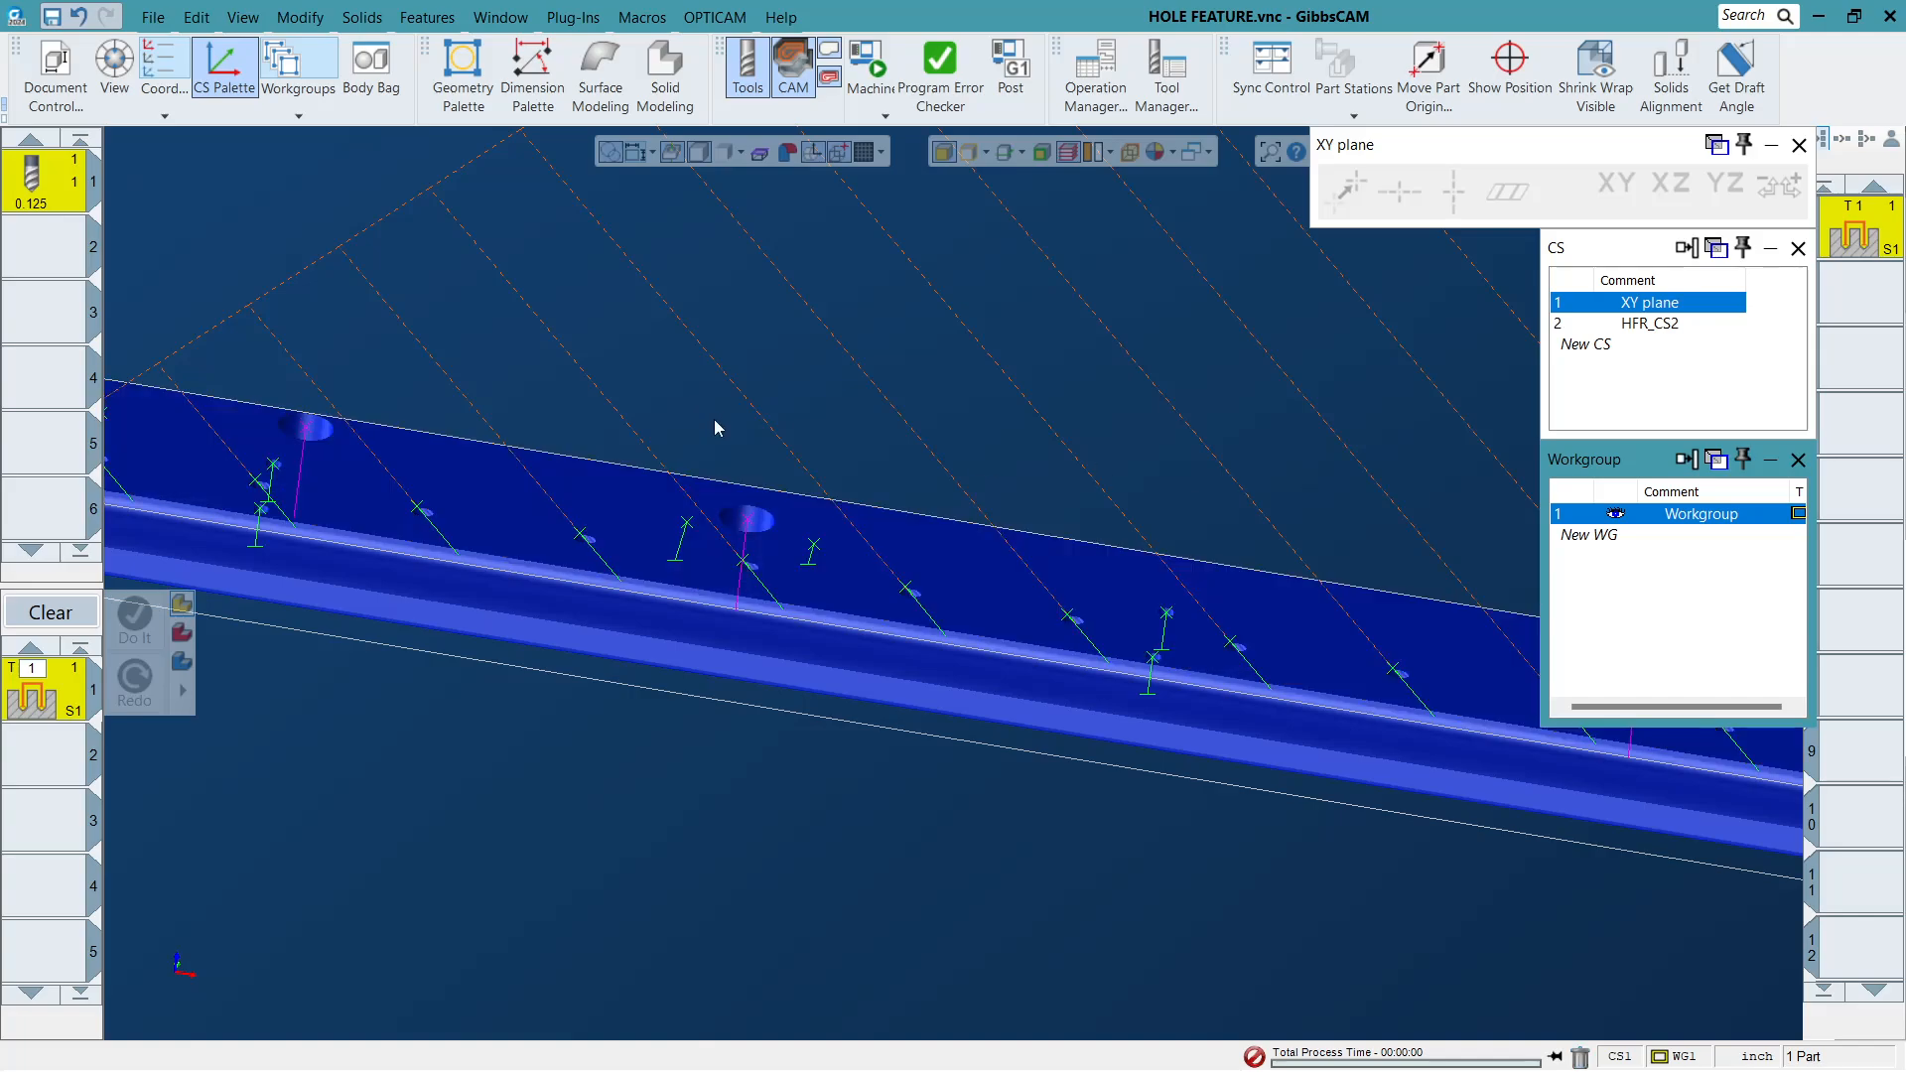
scroll(716, 427, "down", 3)
middle_click_drag(791, 481, 1201, 486)
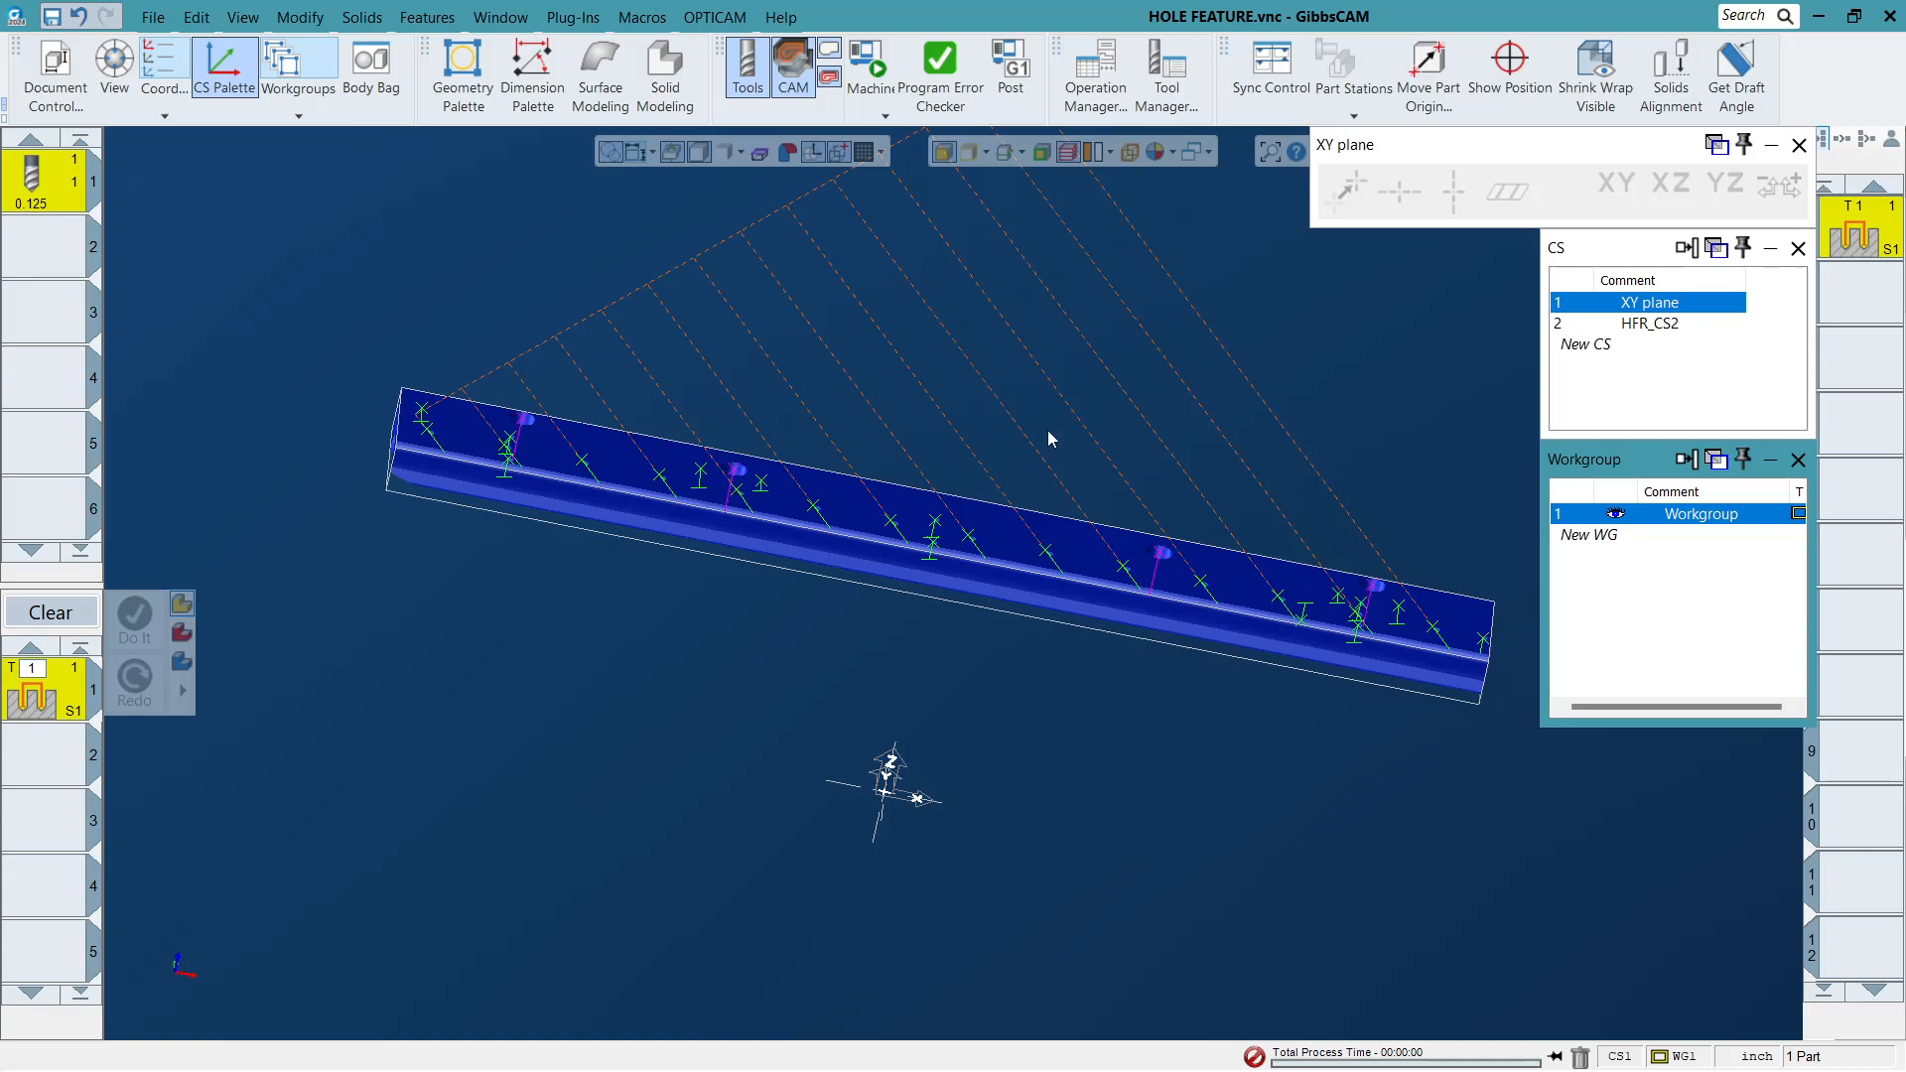
left_click_drag(333, 327, 673, 546)
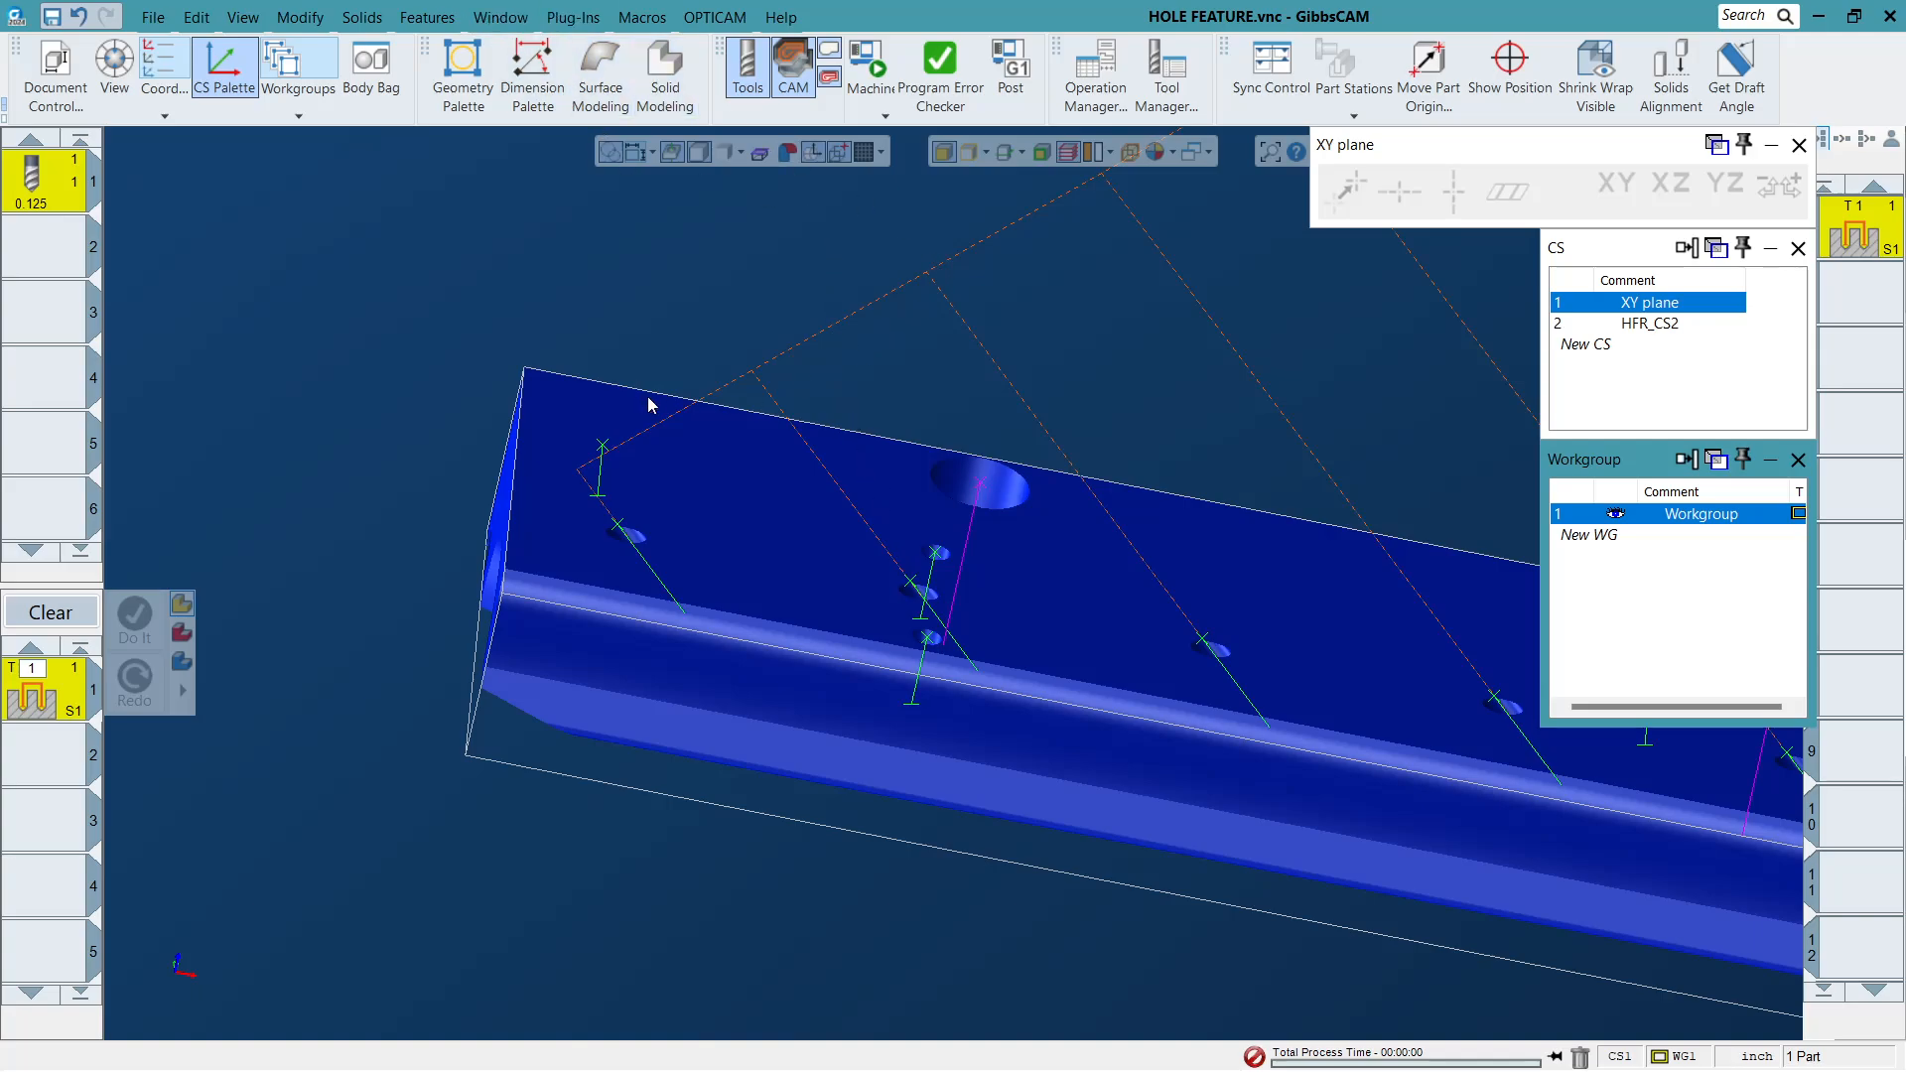
scroll(472, 347, "down", 5)
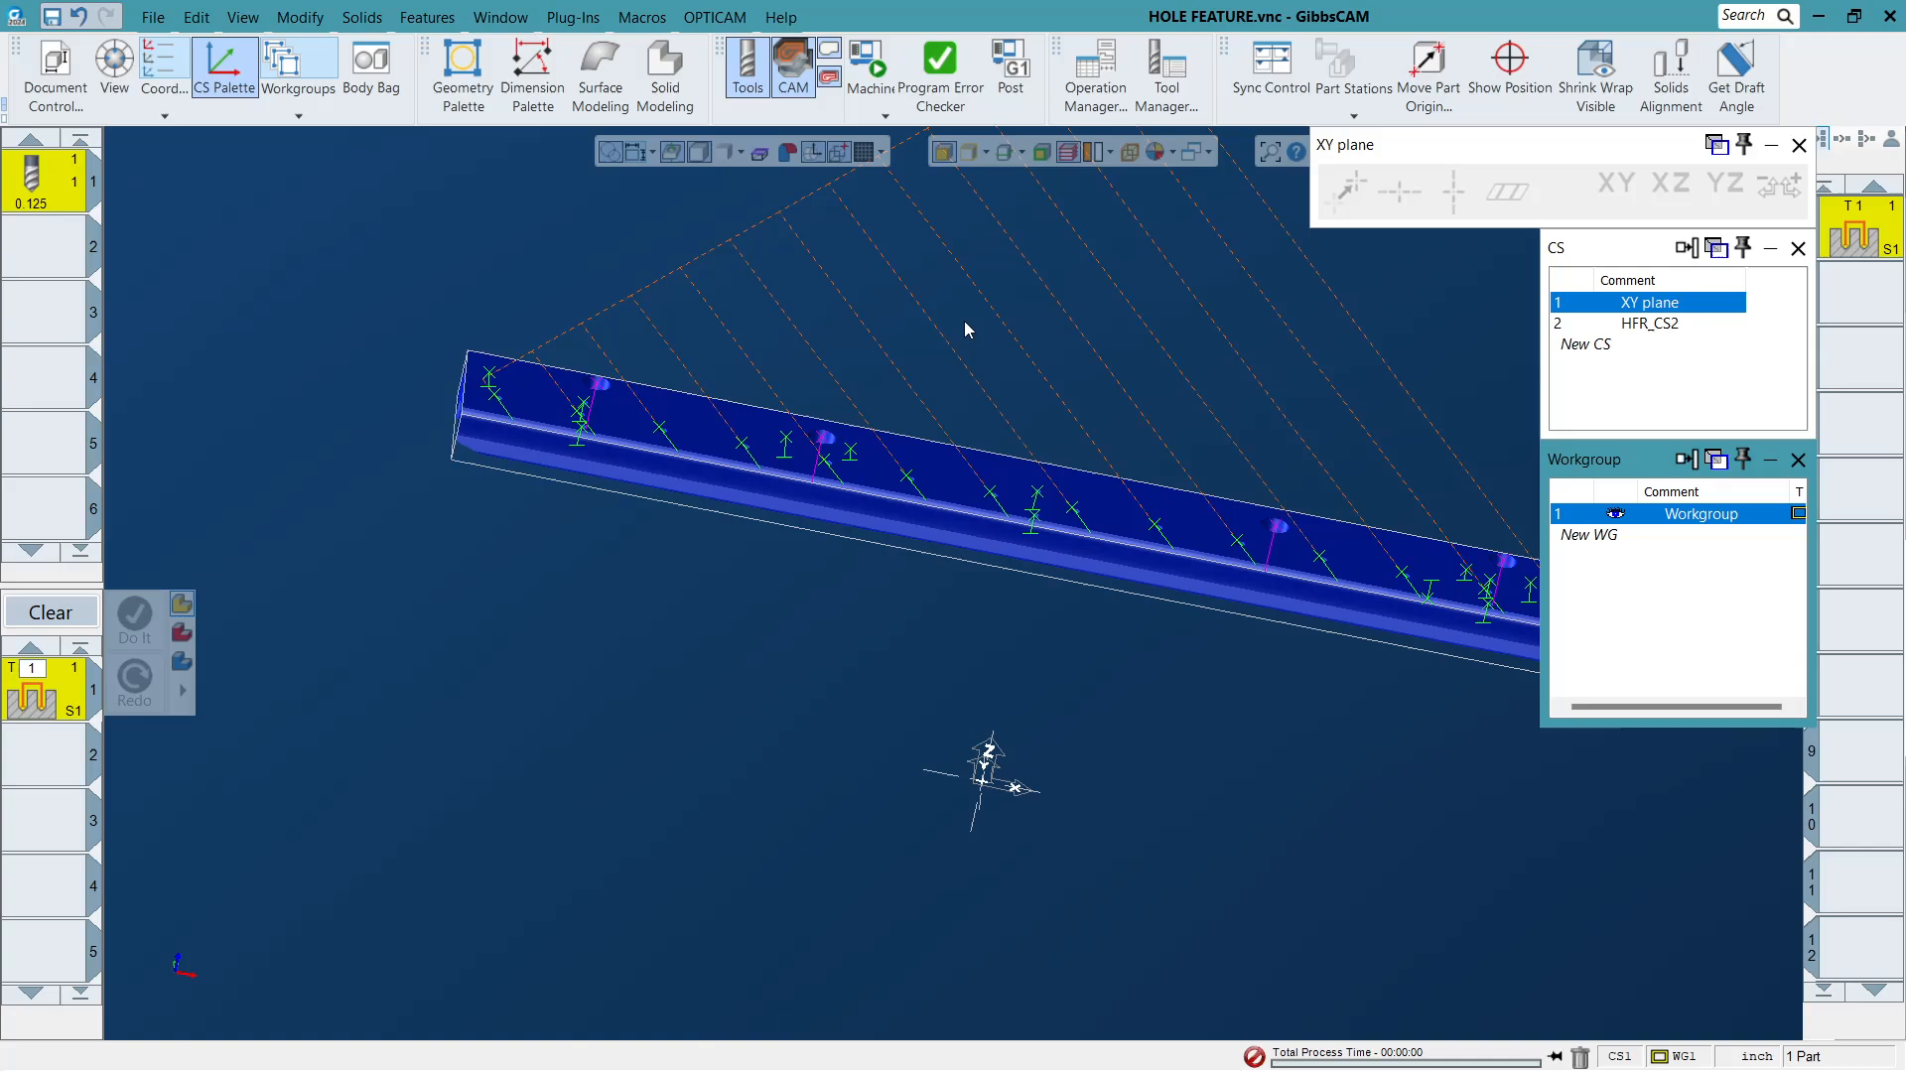
scroll(976, 333, "down", 2)
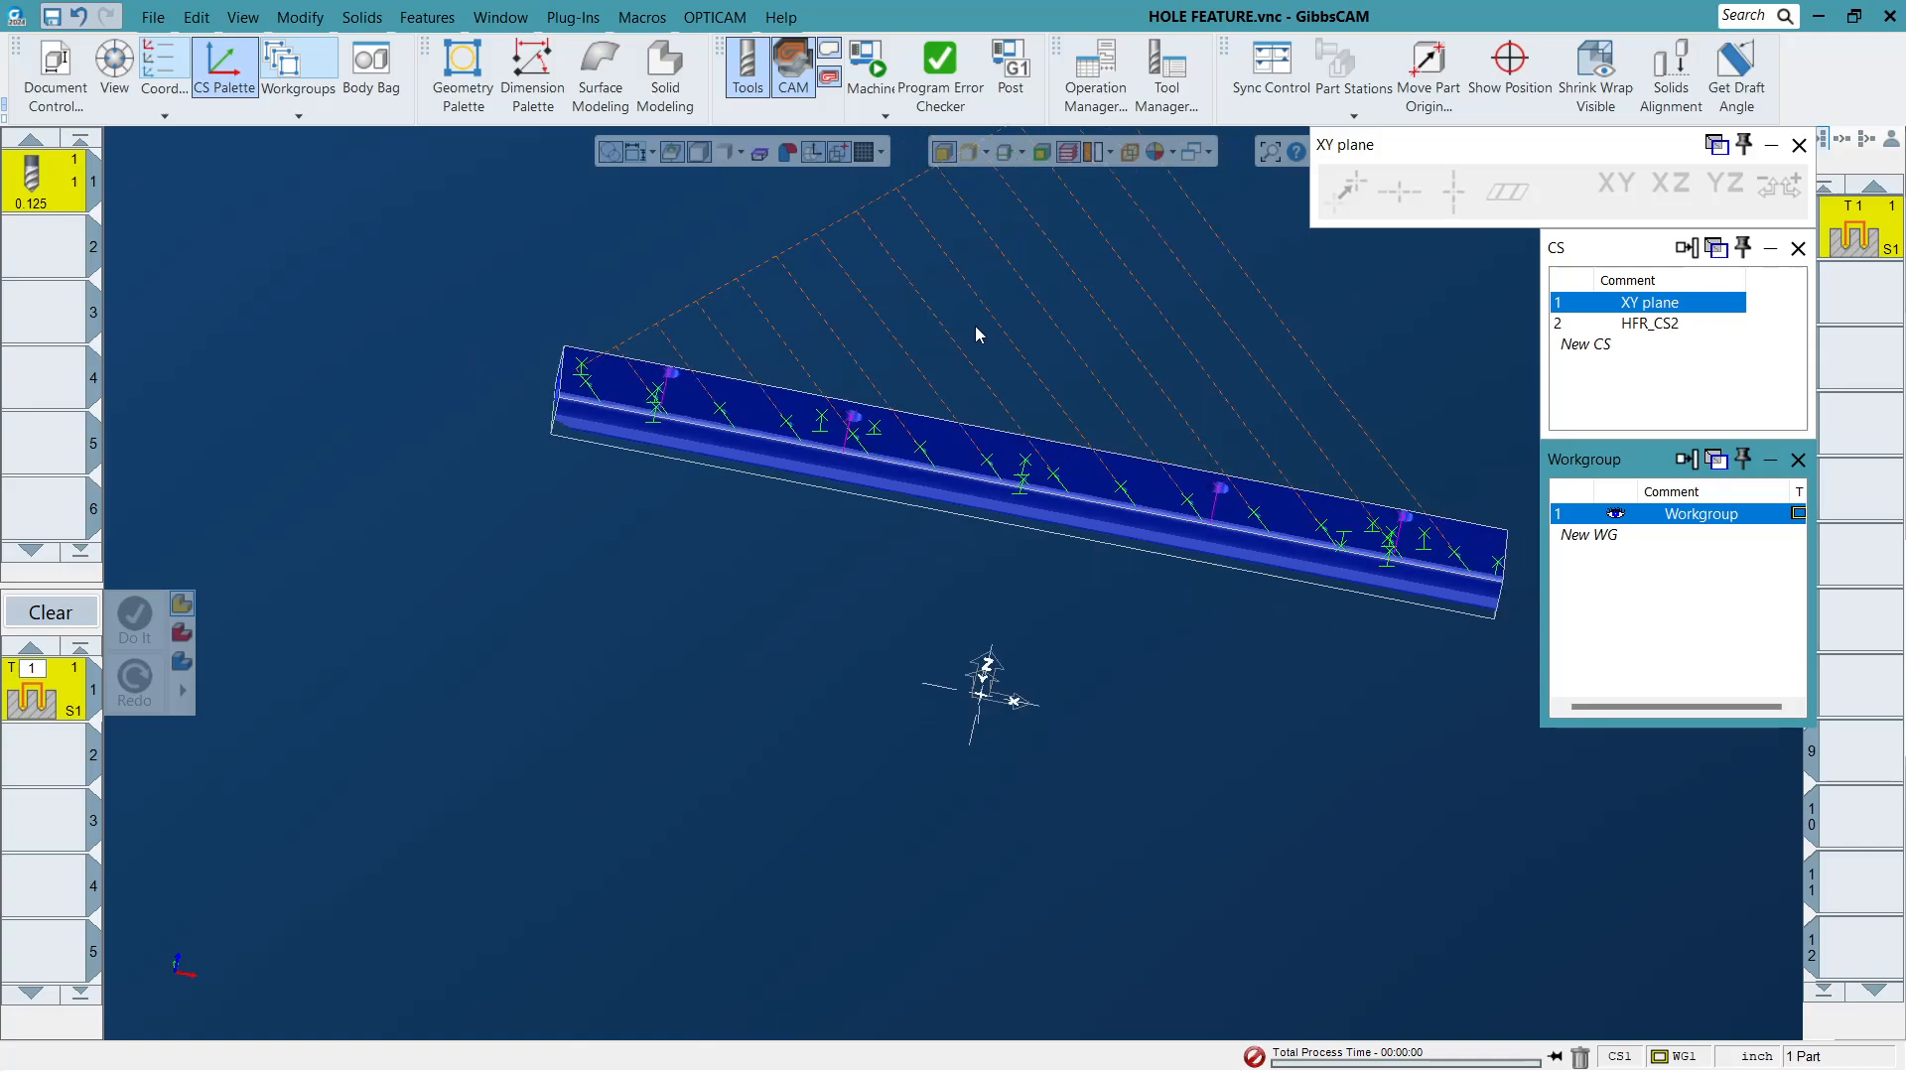
scroll(1362, 433, "up", 2)
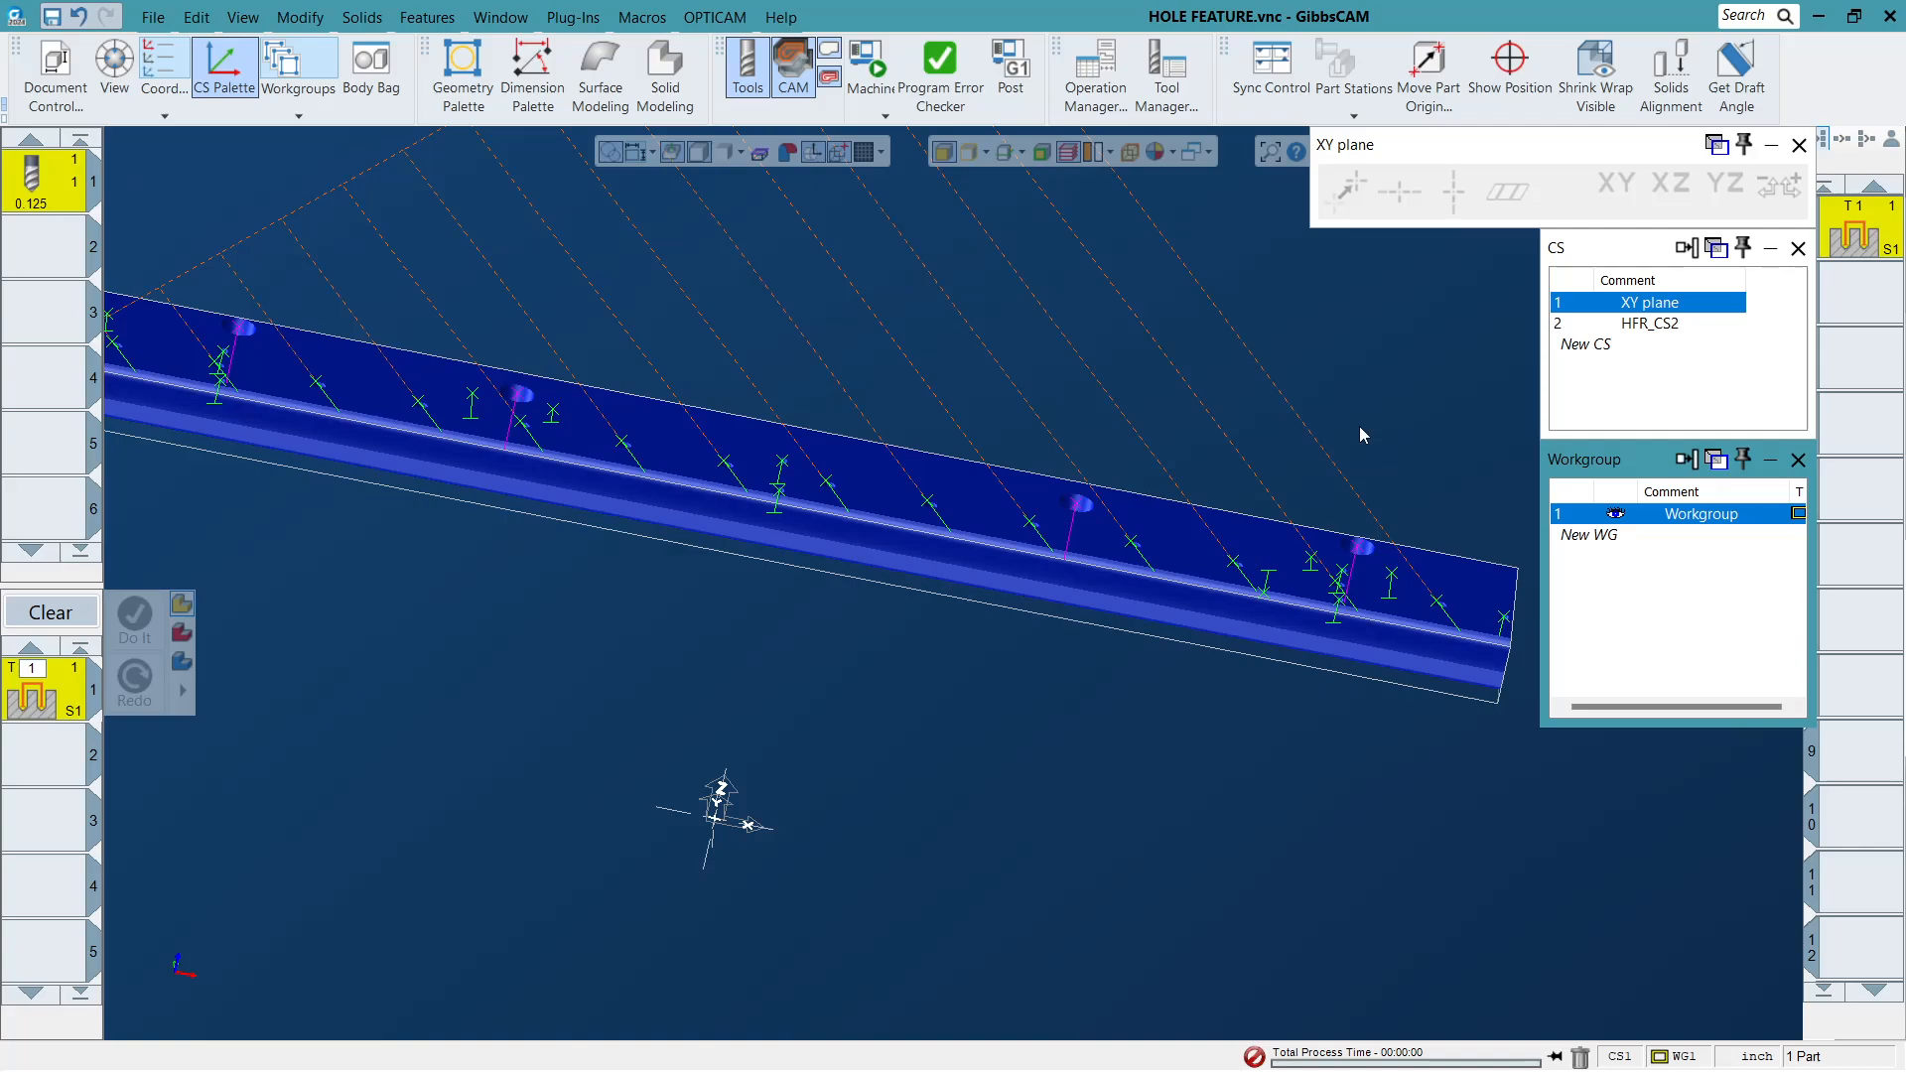
scroll(1360, 435, "down", 2)
Play the drilling operation in Machine Sim, adjust the playback speed, and watch the tool and rotary table motion.
left_click(886, 117)
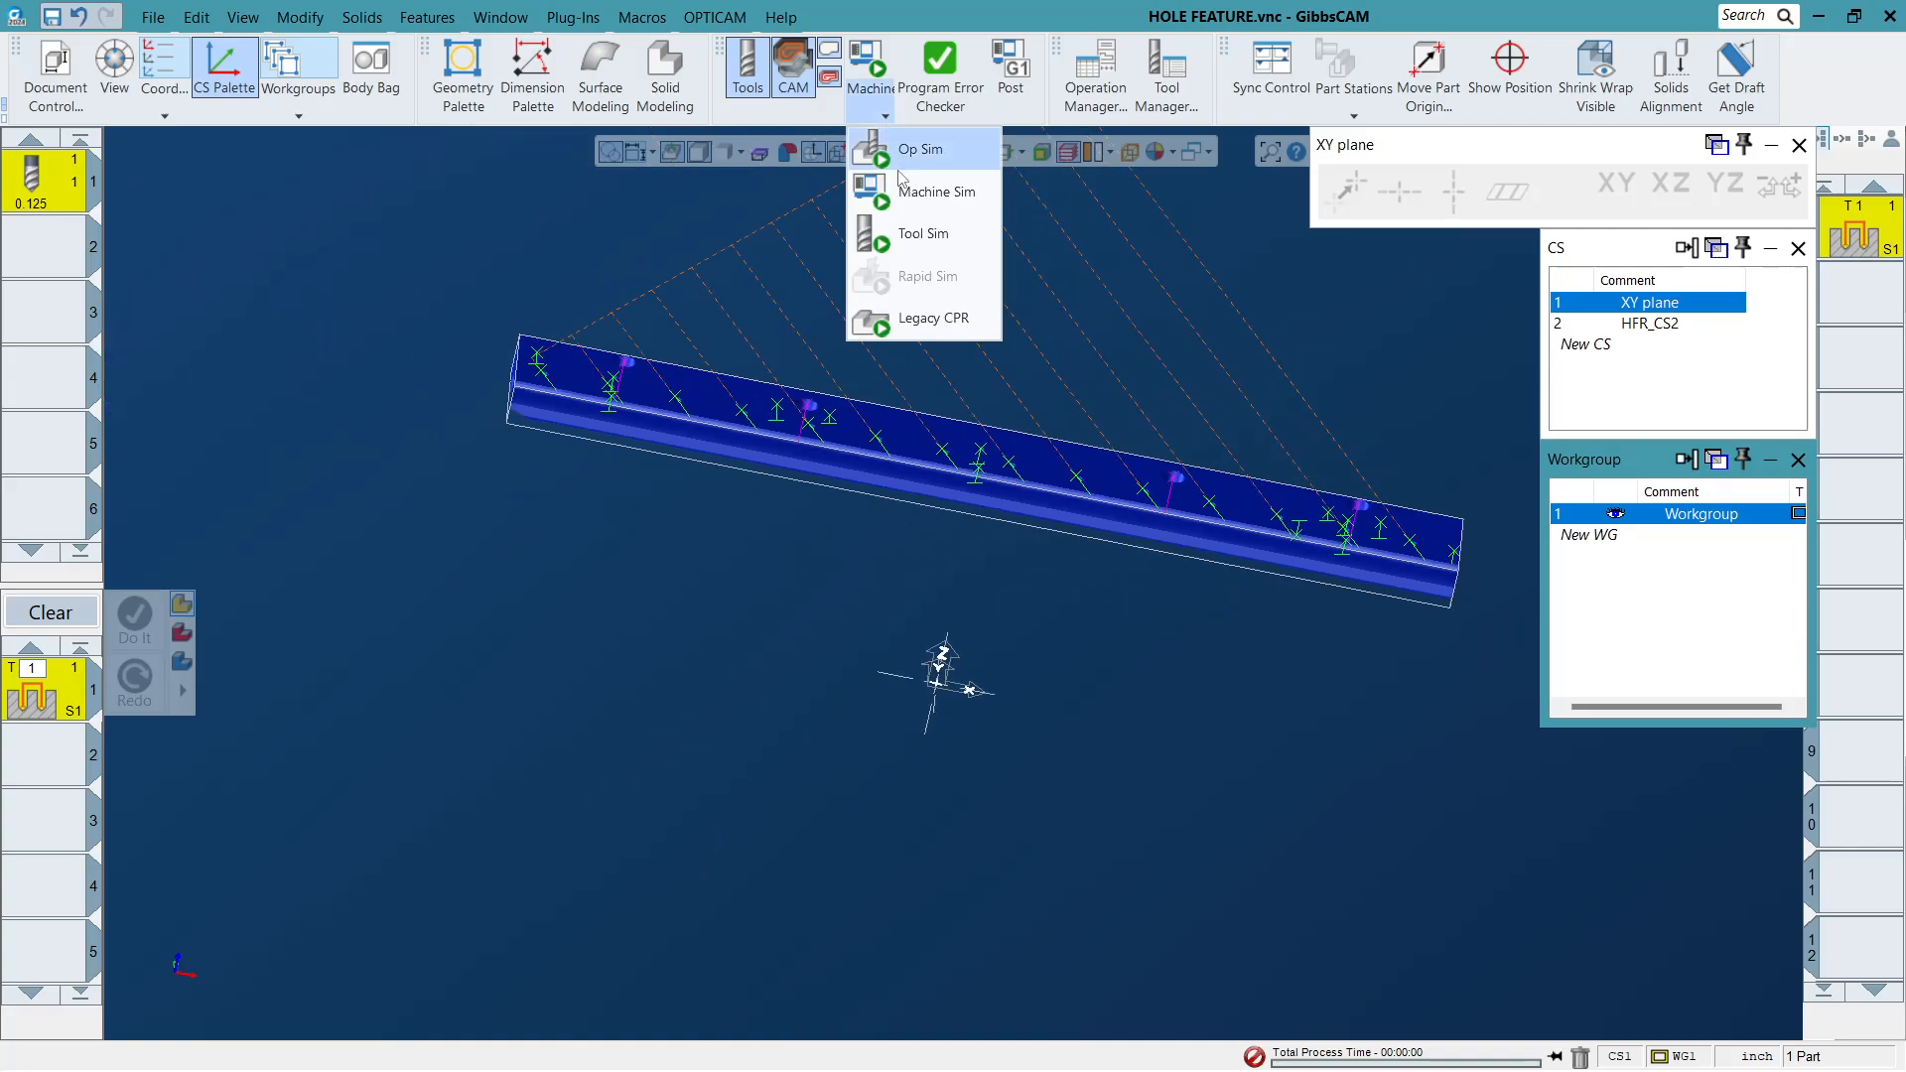
left_click(923, 187)
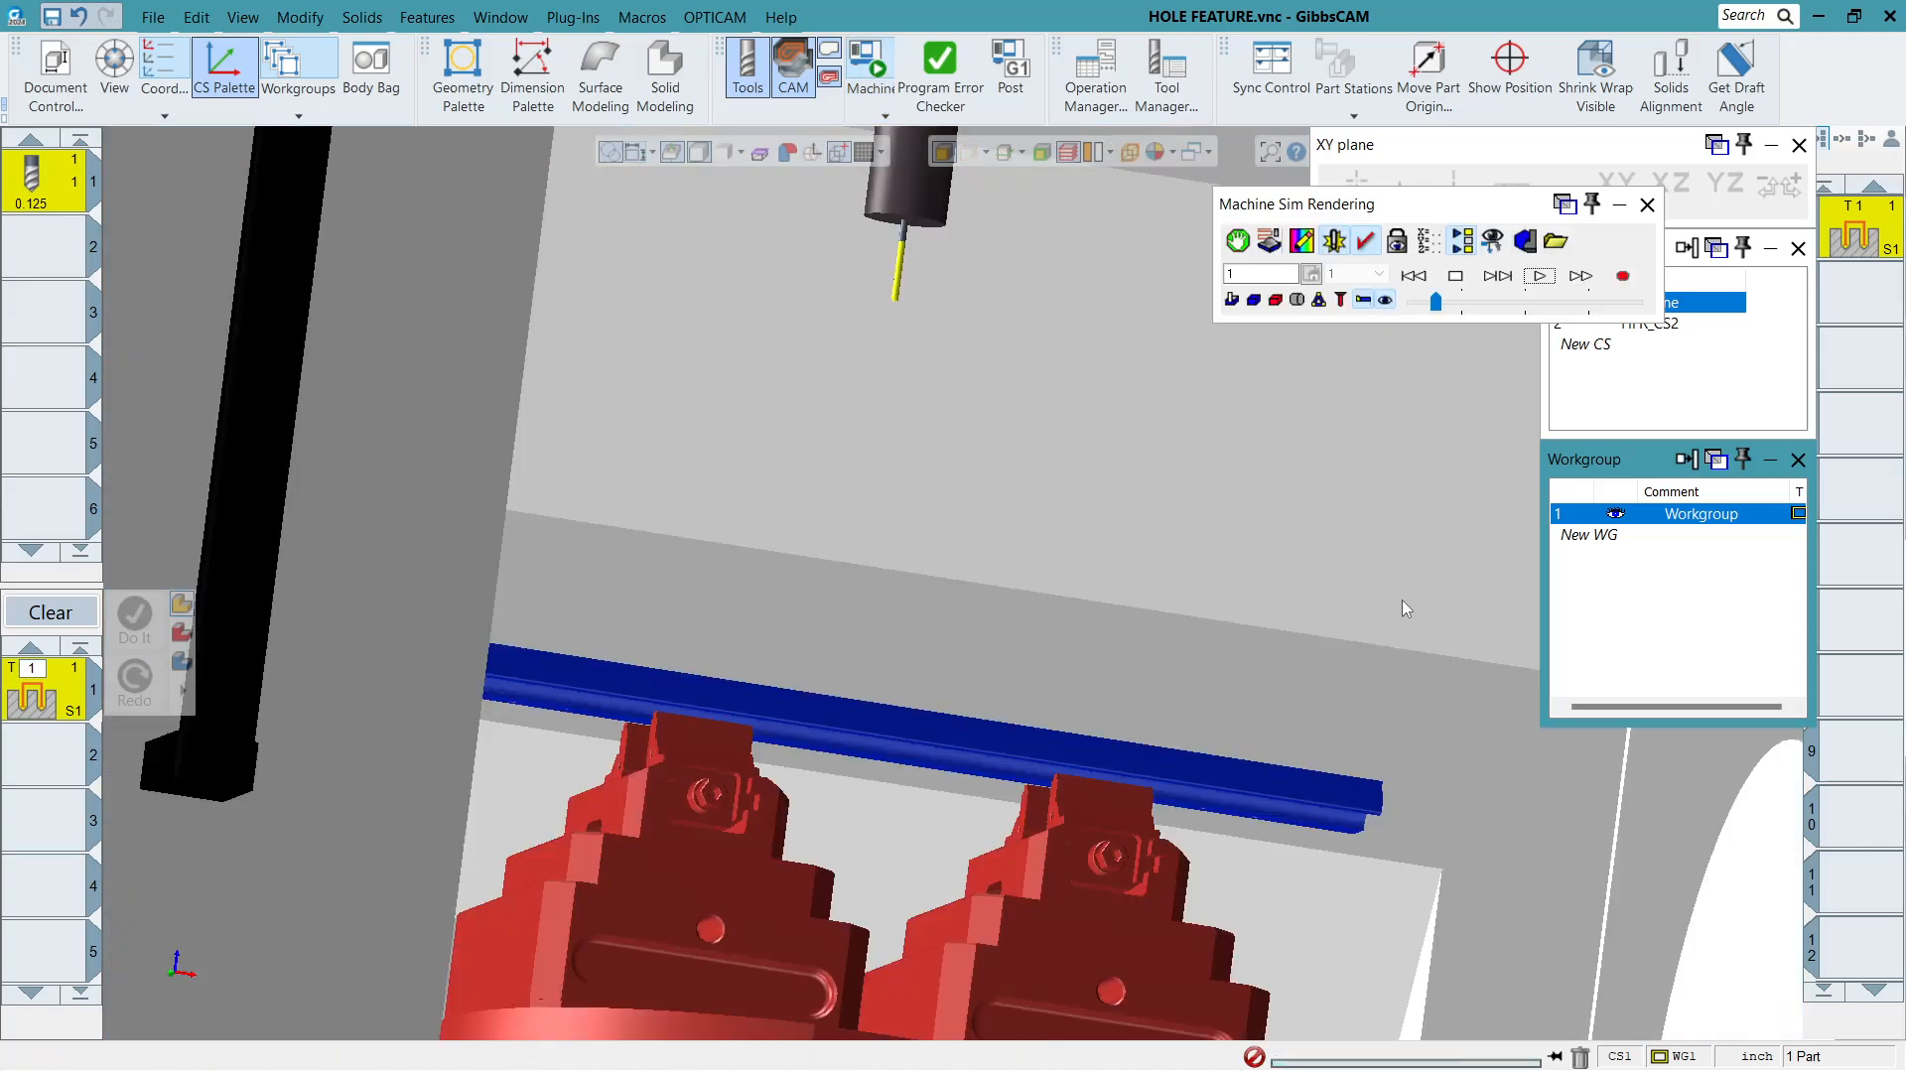
left_click(1540, 276)
scroll(872, 655, "down", 8)
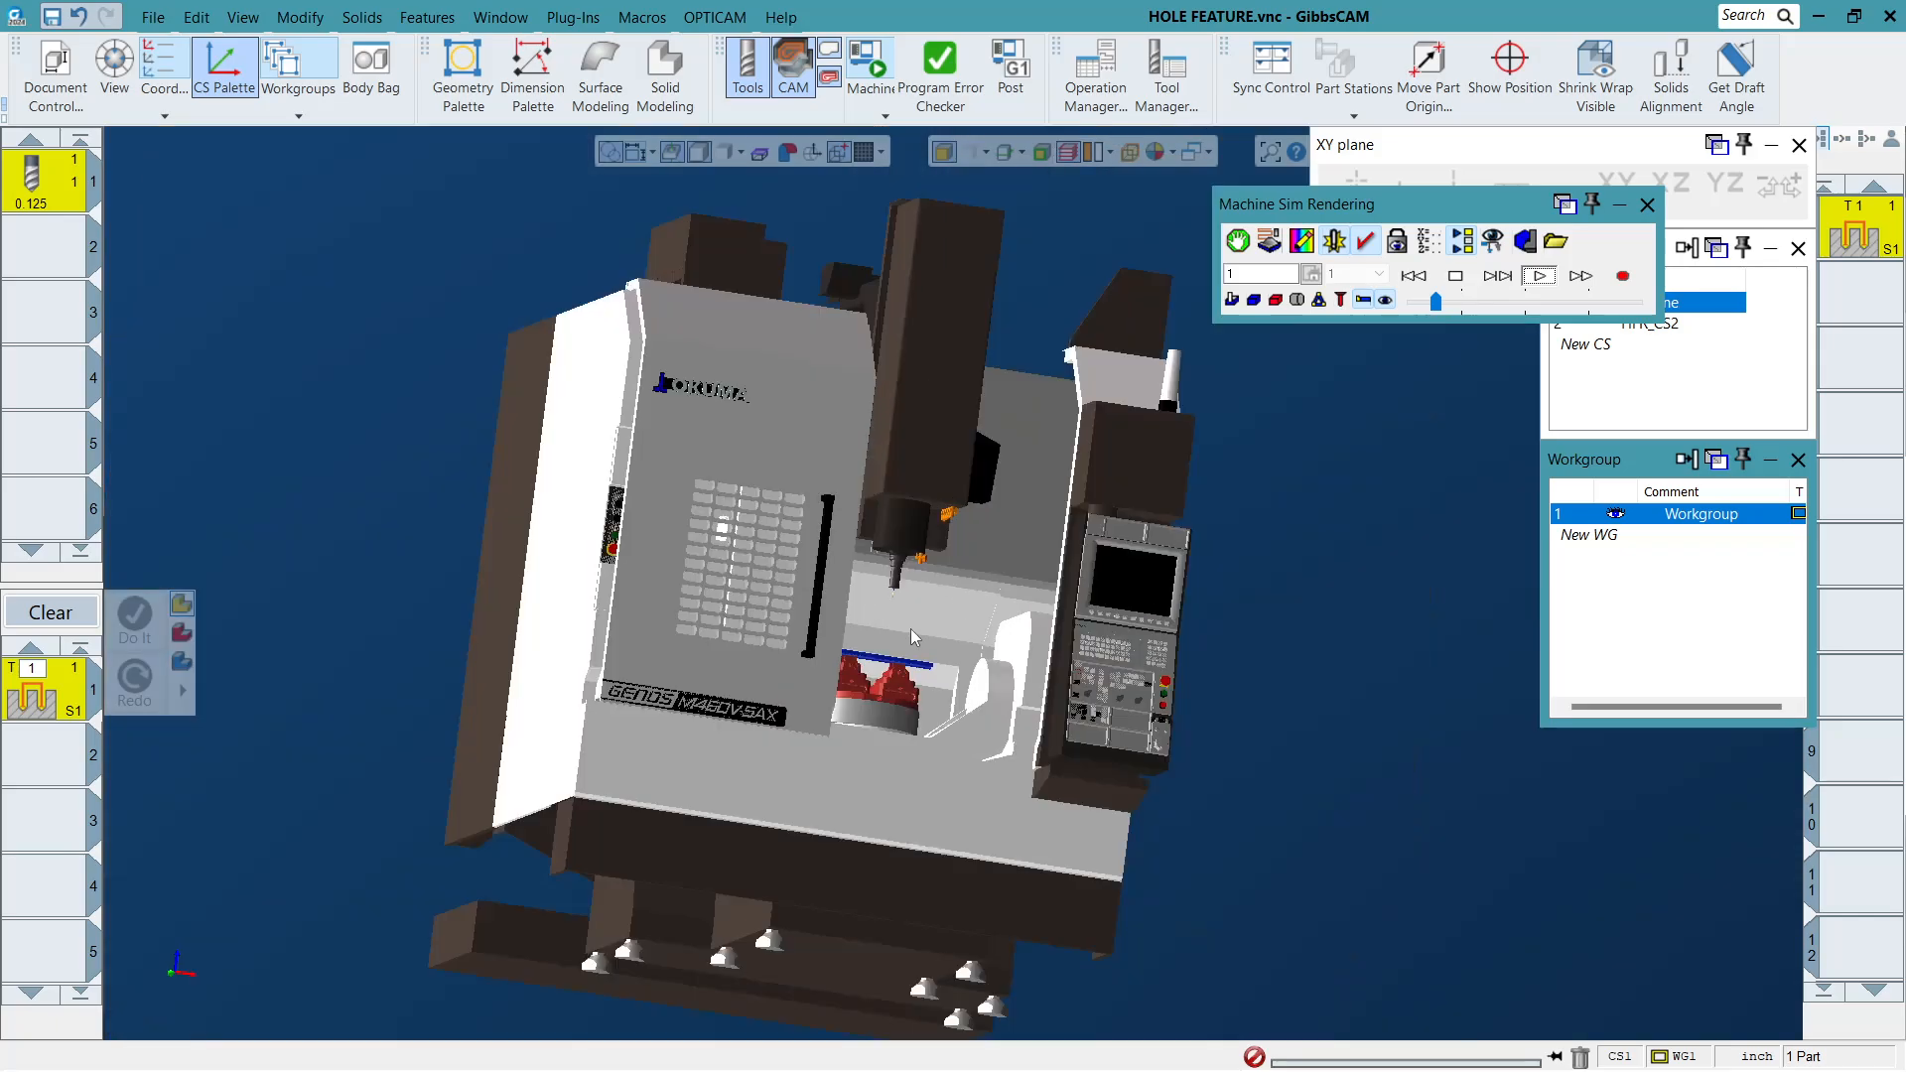
middle_click_drag(872, 655, 476, 452)
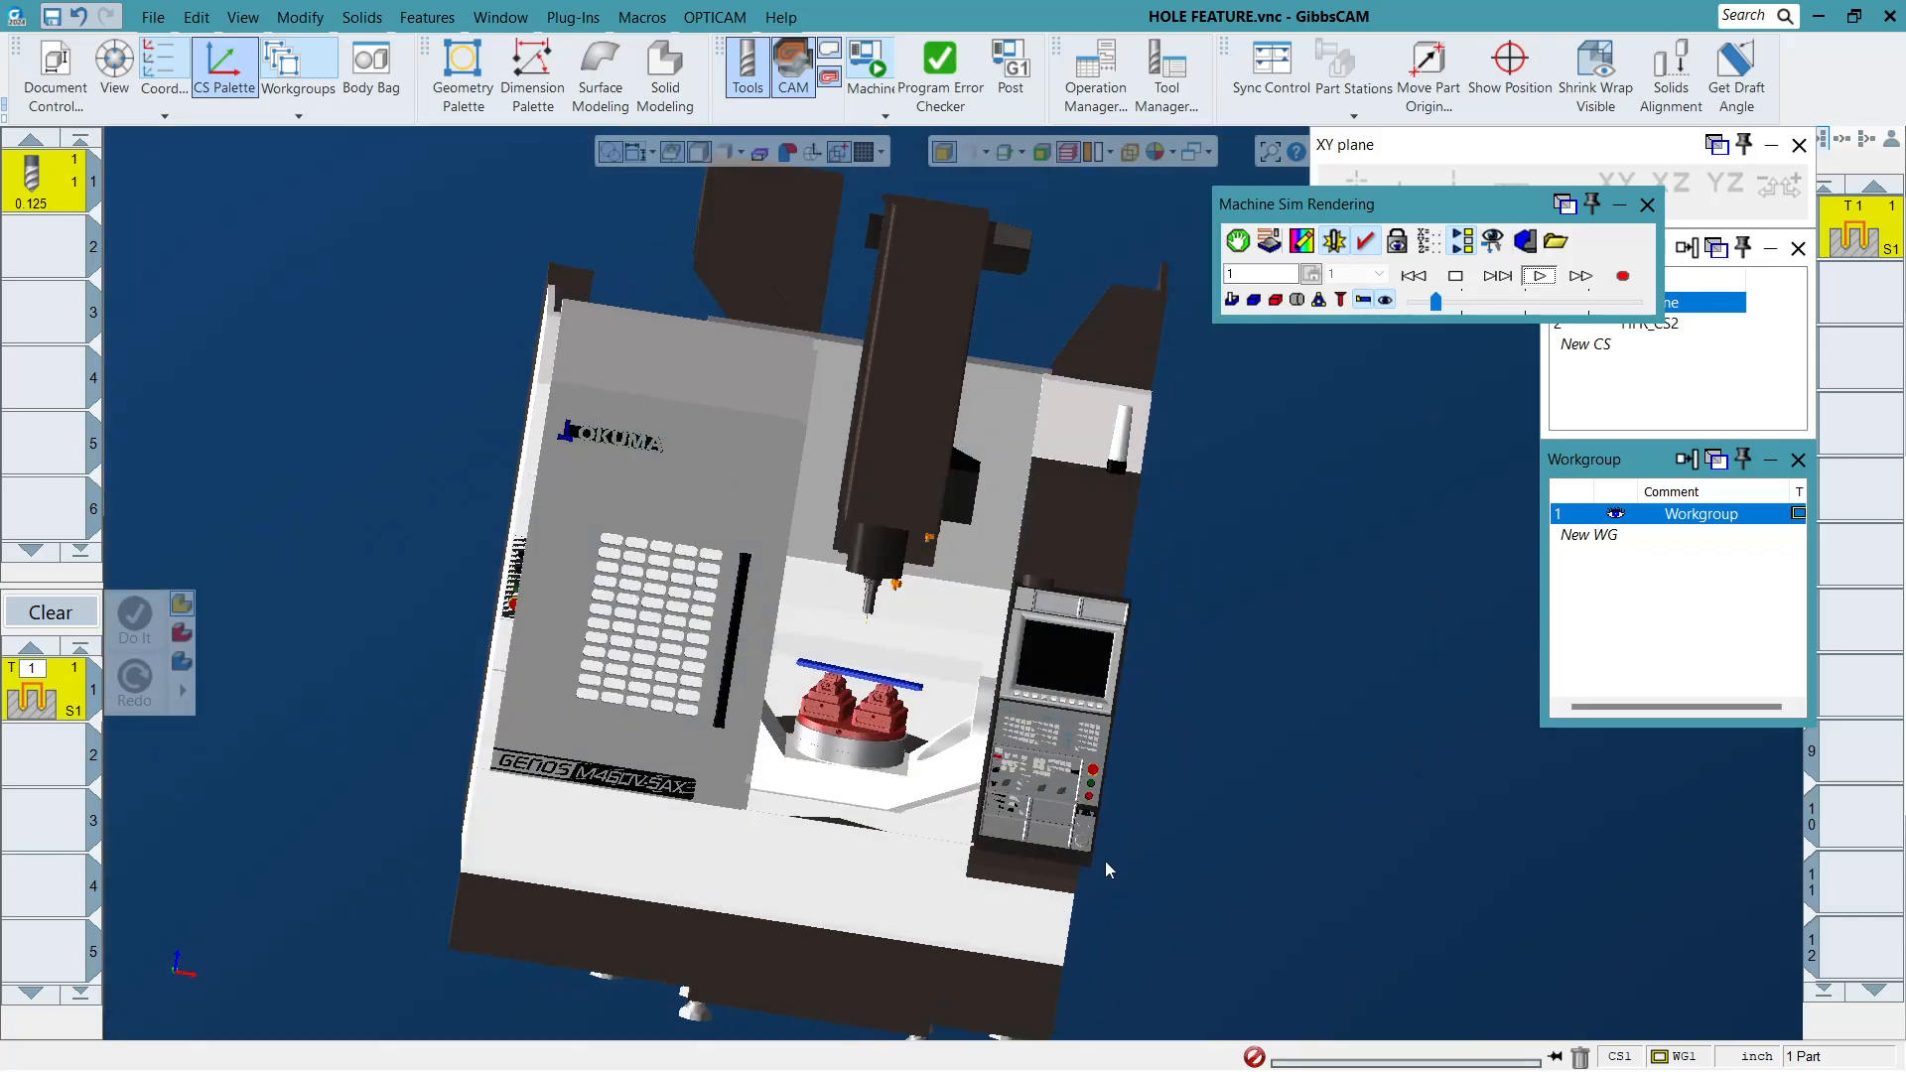
scroll(1073, 730, "up", 5)
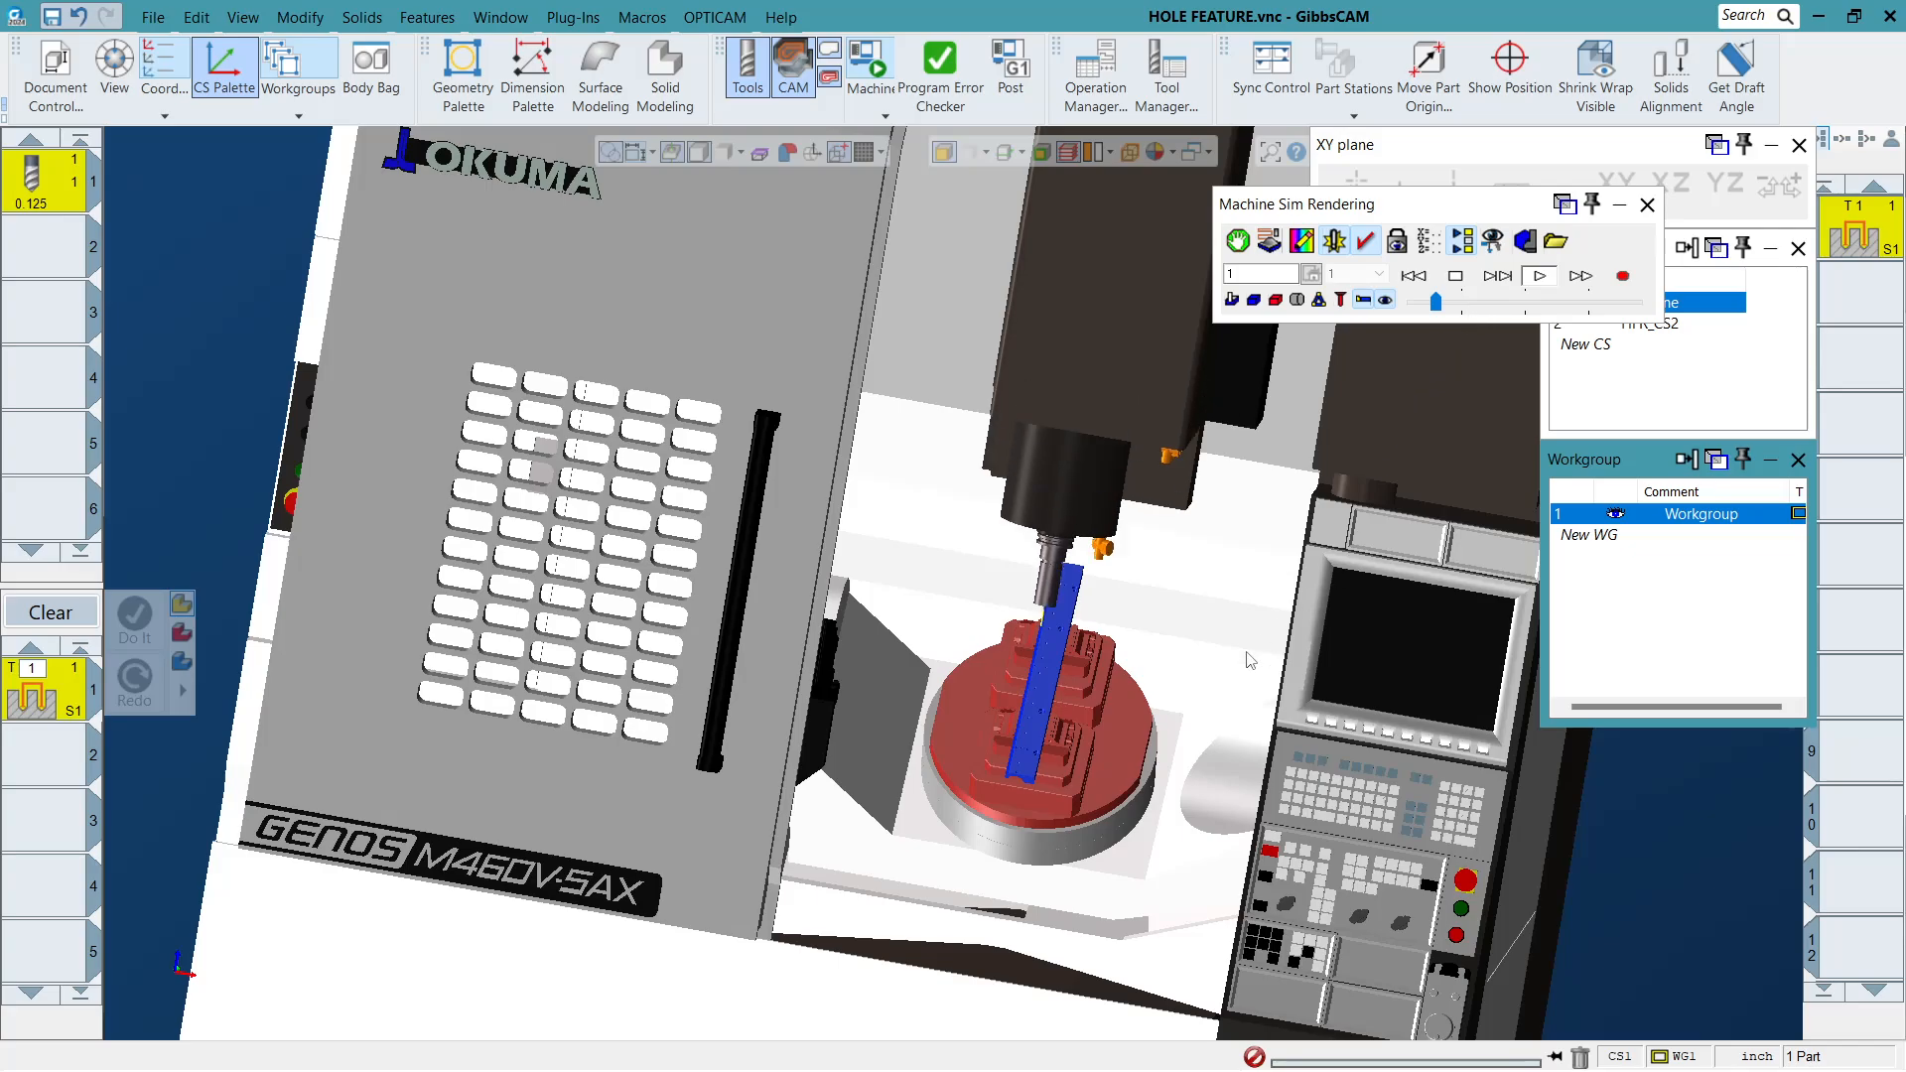
middle_click_drag(1206, 759, 1150, 744)
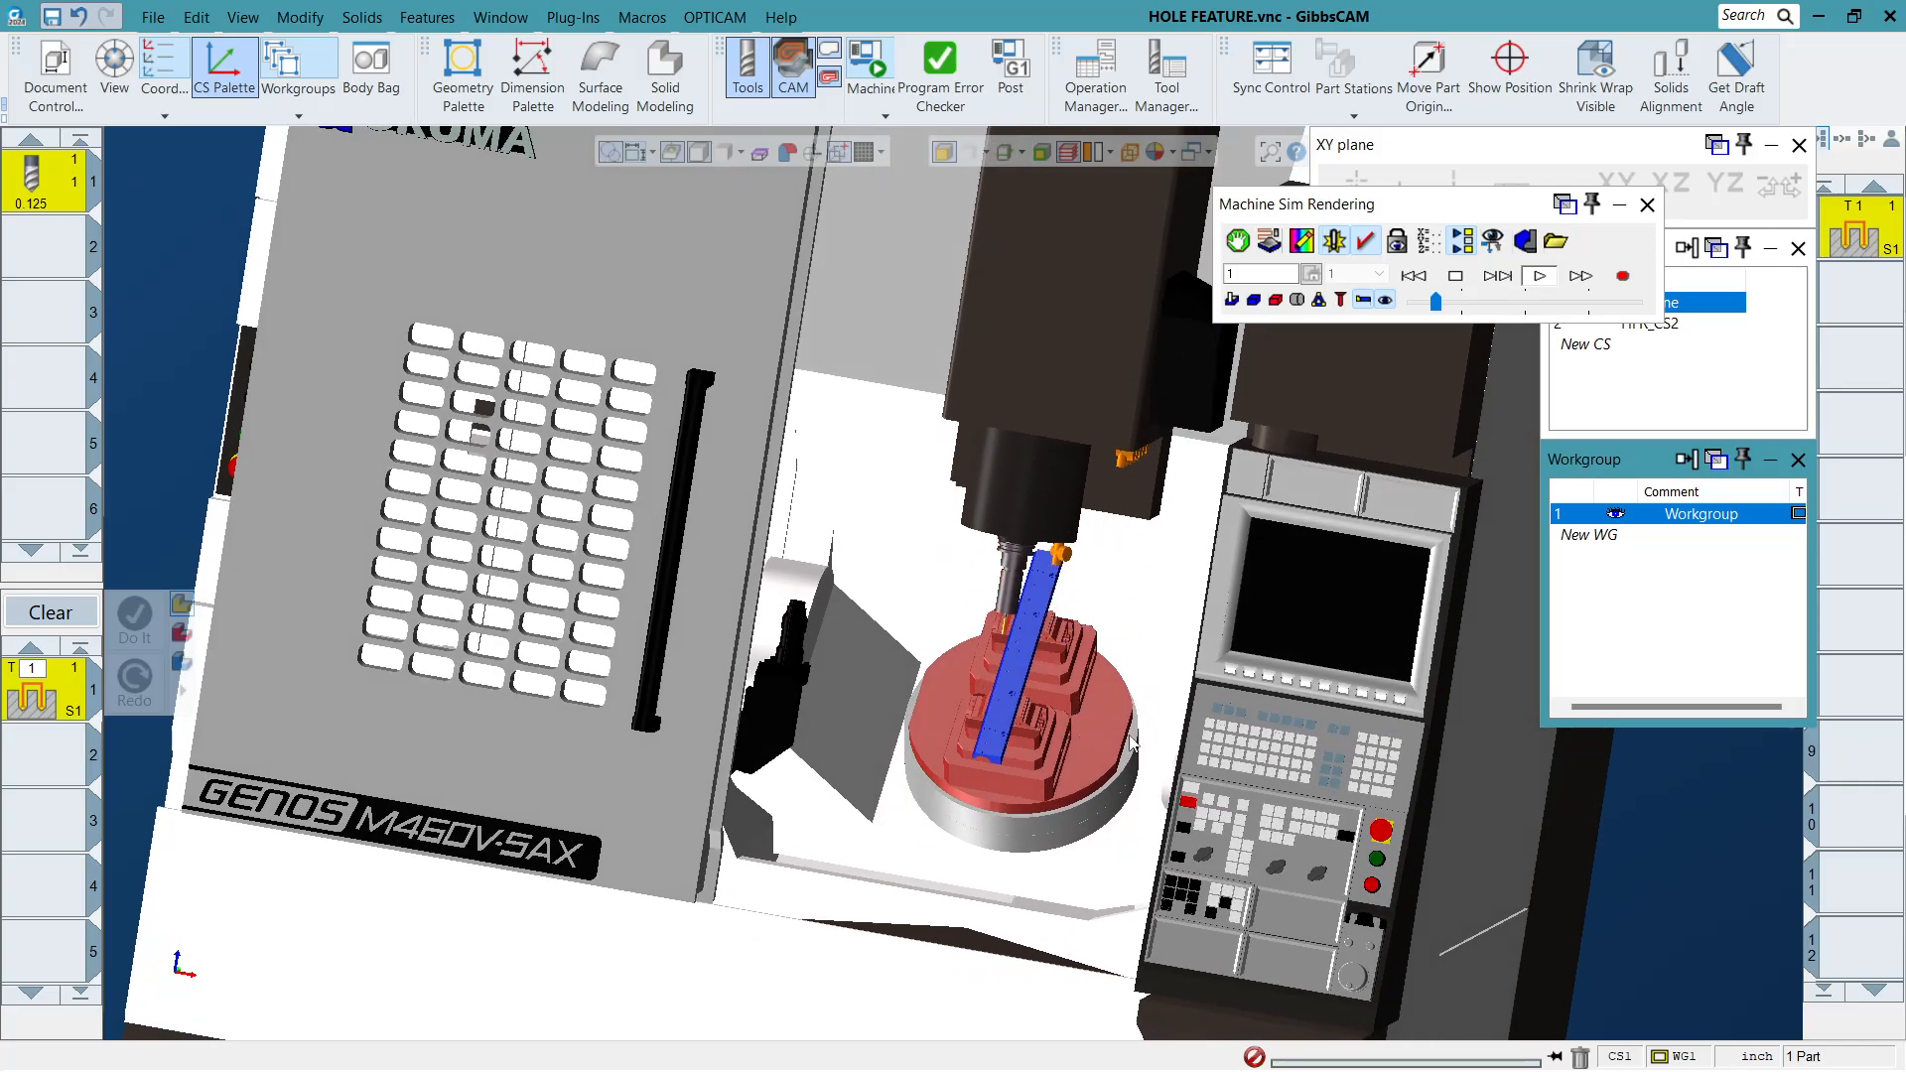
middle_click_drag(1139, 706, 1286, 503)
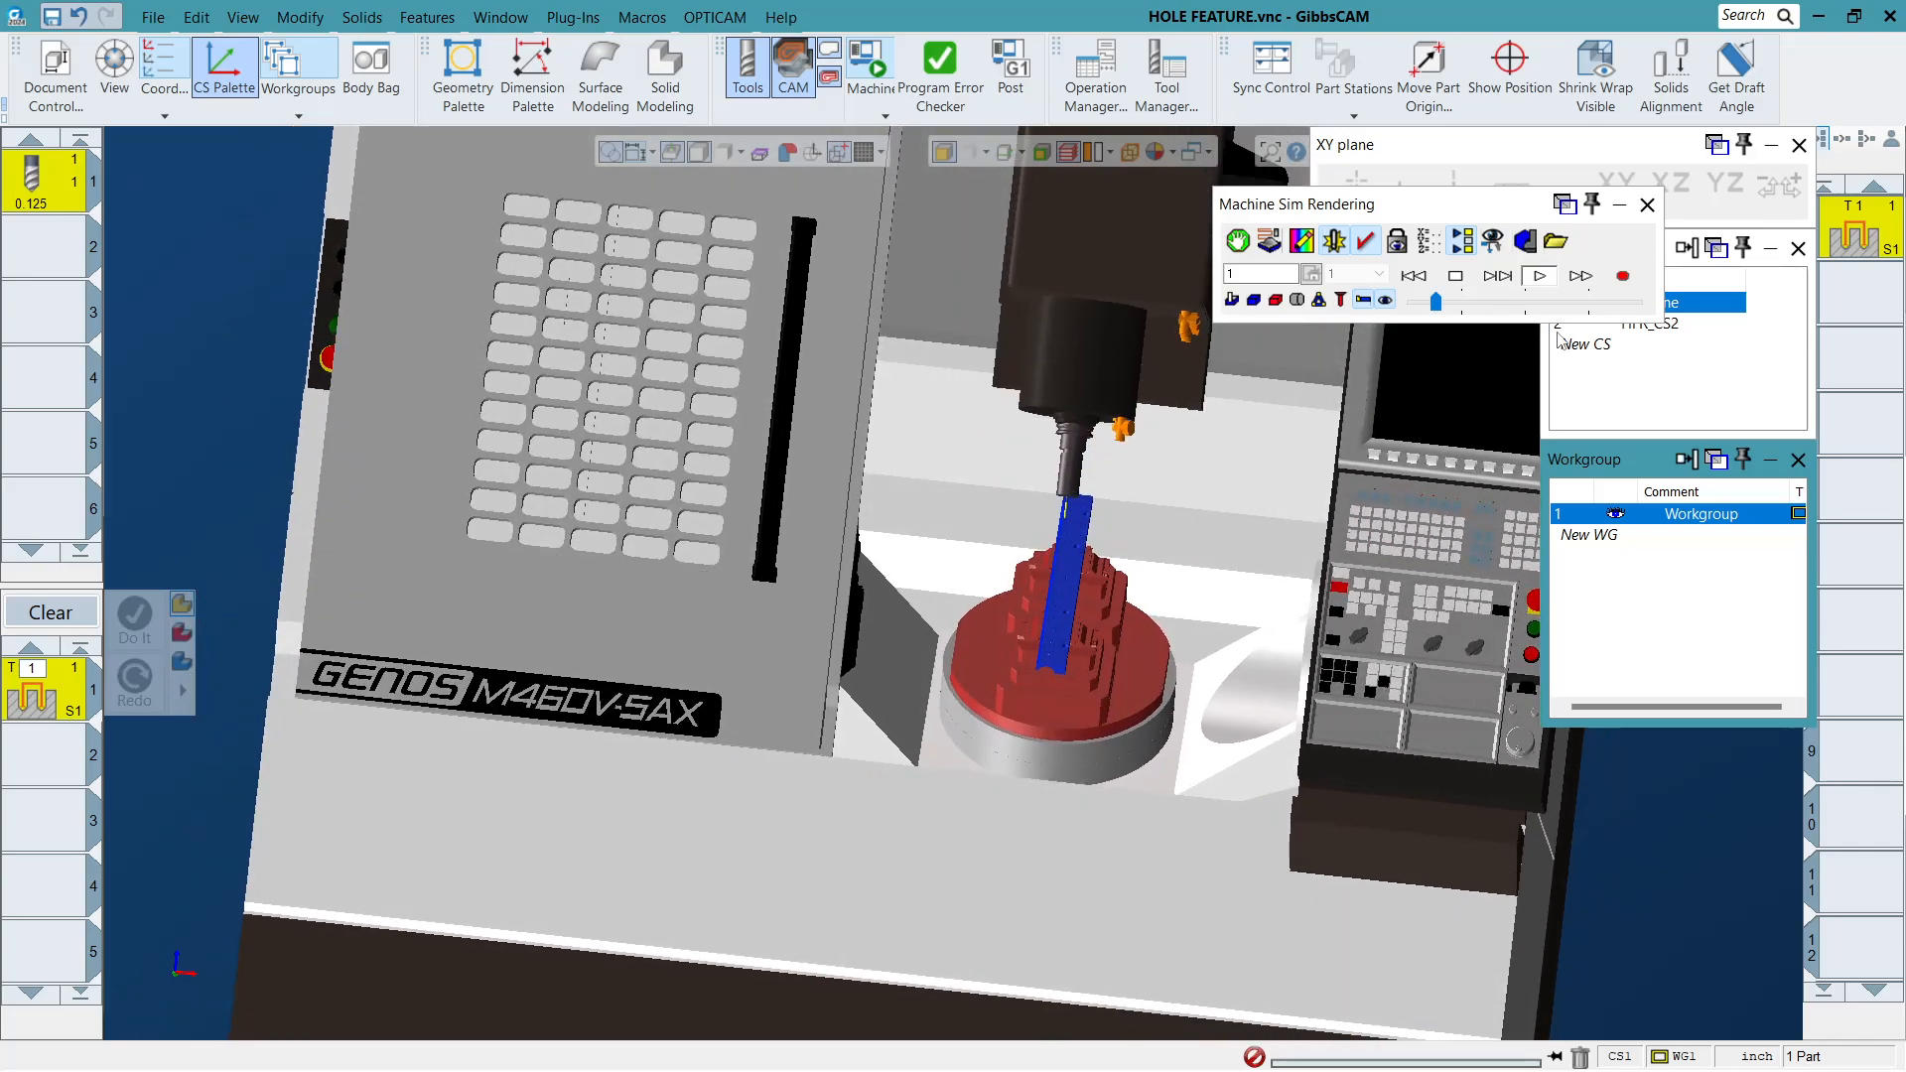
left_click(1460, 303)
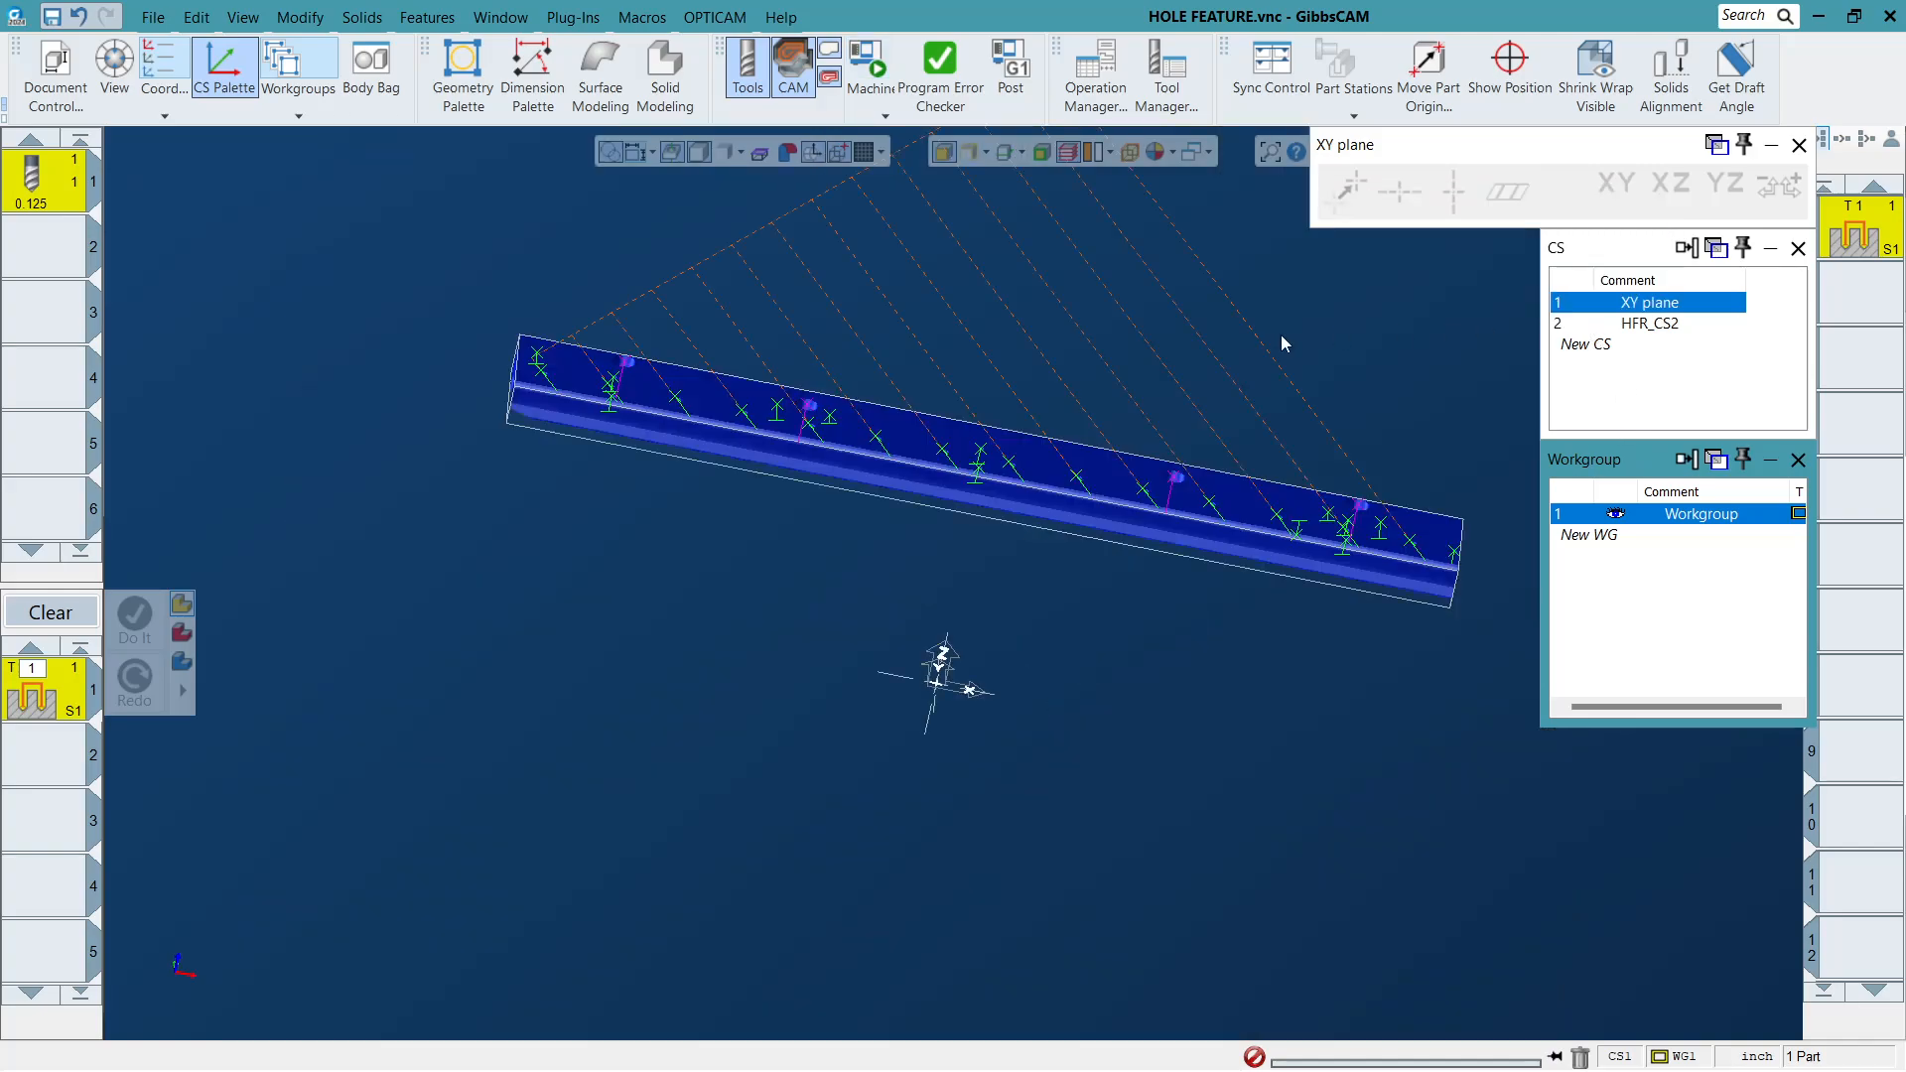
Inspect the rapid moves from the first angled hole to the last above the part.
middle_click_drag(1056, 363, 1106, 425)
scroll(1106, 425, "down", 2)
left_click_drag(554, 294, 917, 441)
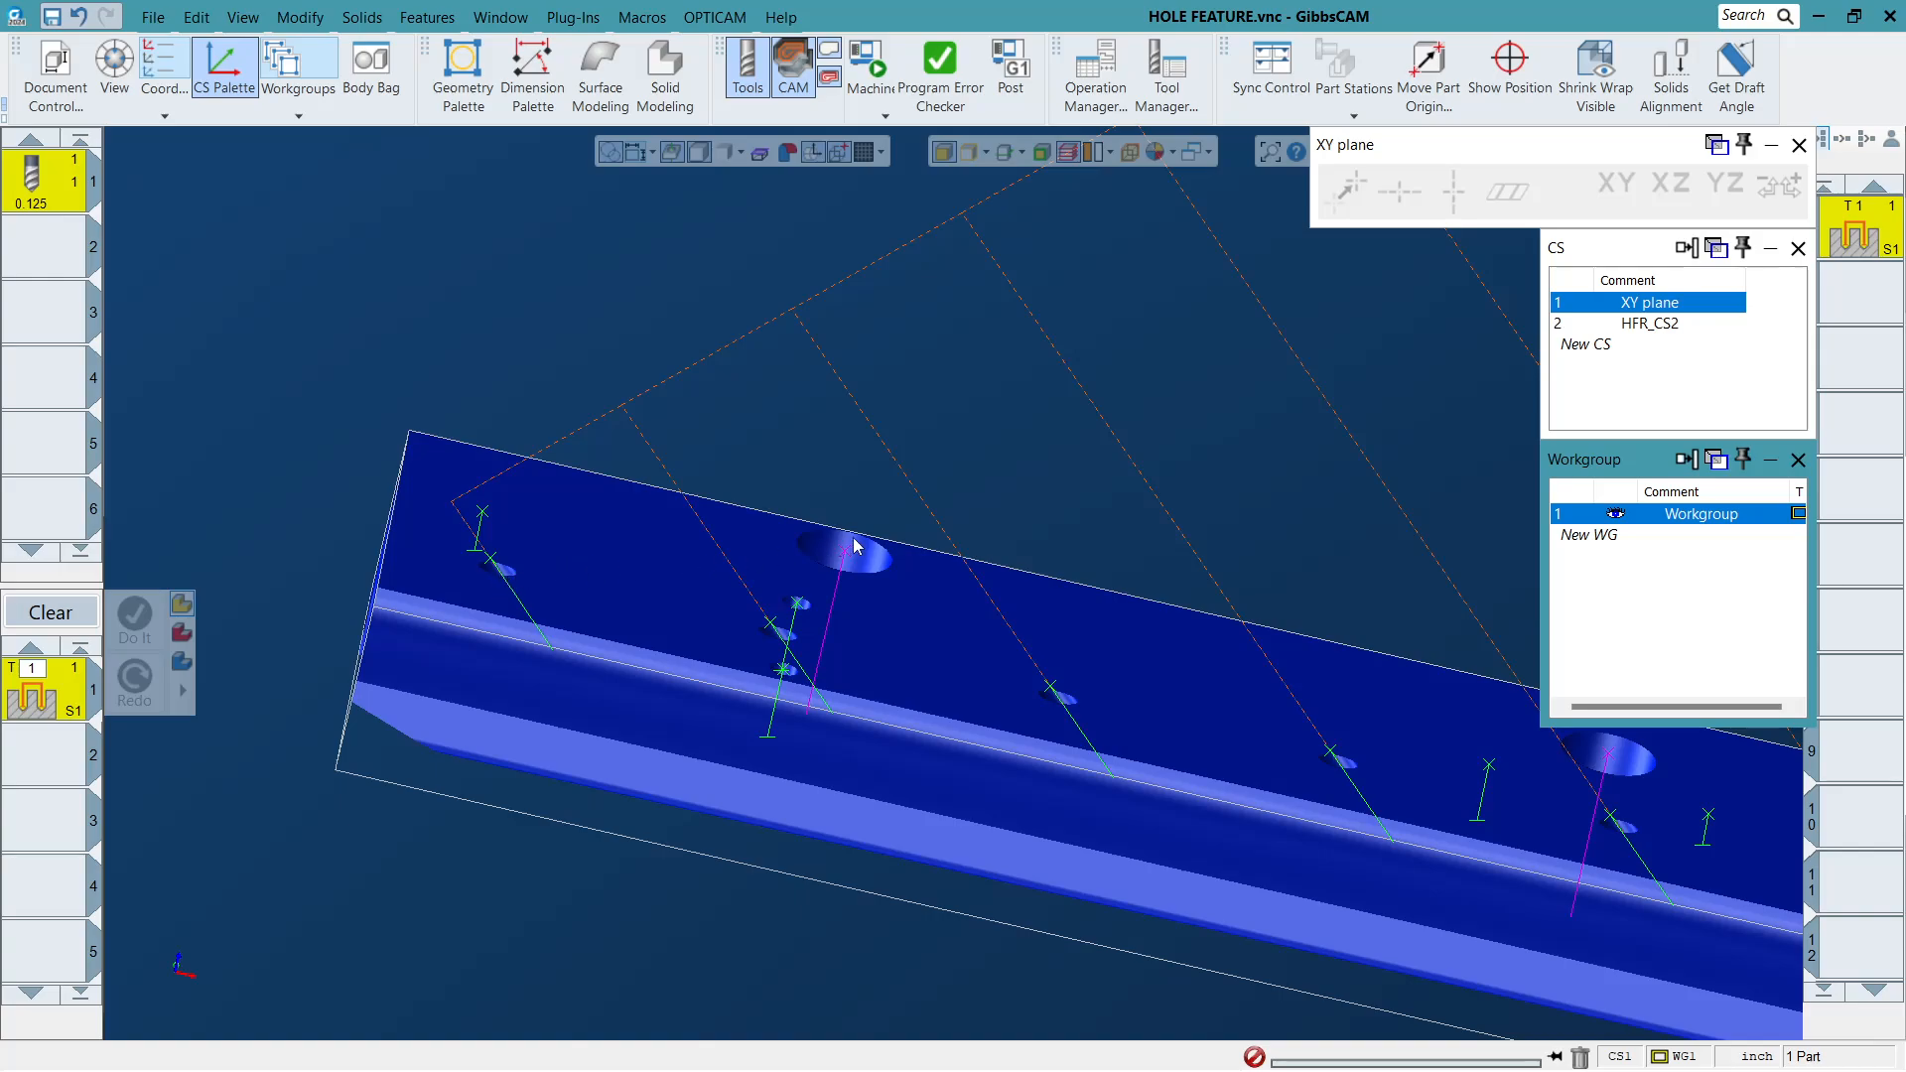
scroll(826, 486, "down", 4)
scroll(812, 500, "down", 3)
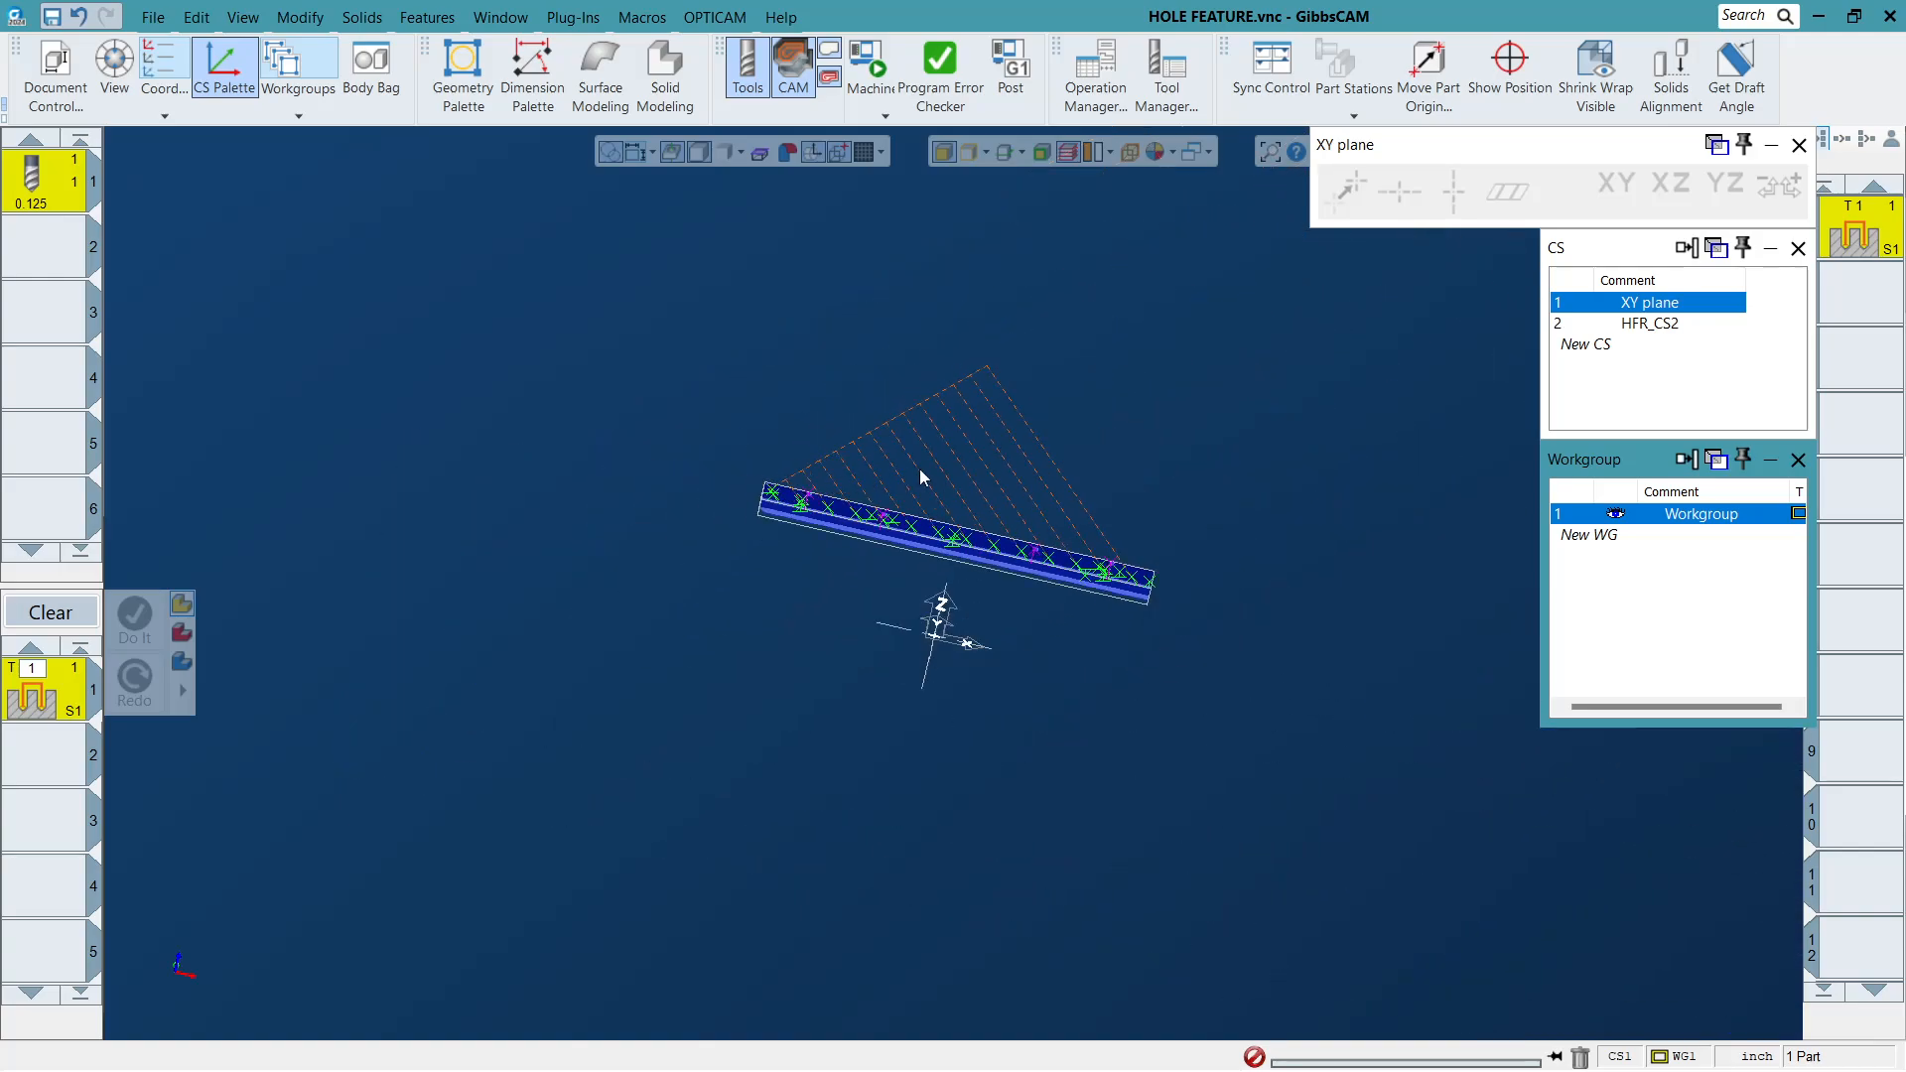
scroll(918, 479, "up", 4)
middle_click_drag(737, 534, 627, 816)
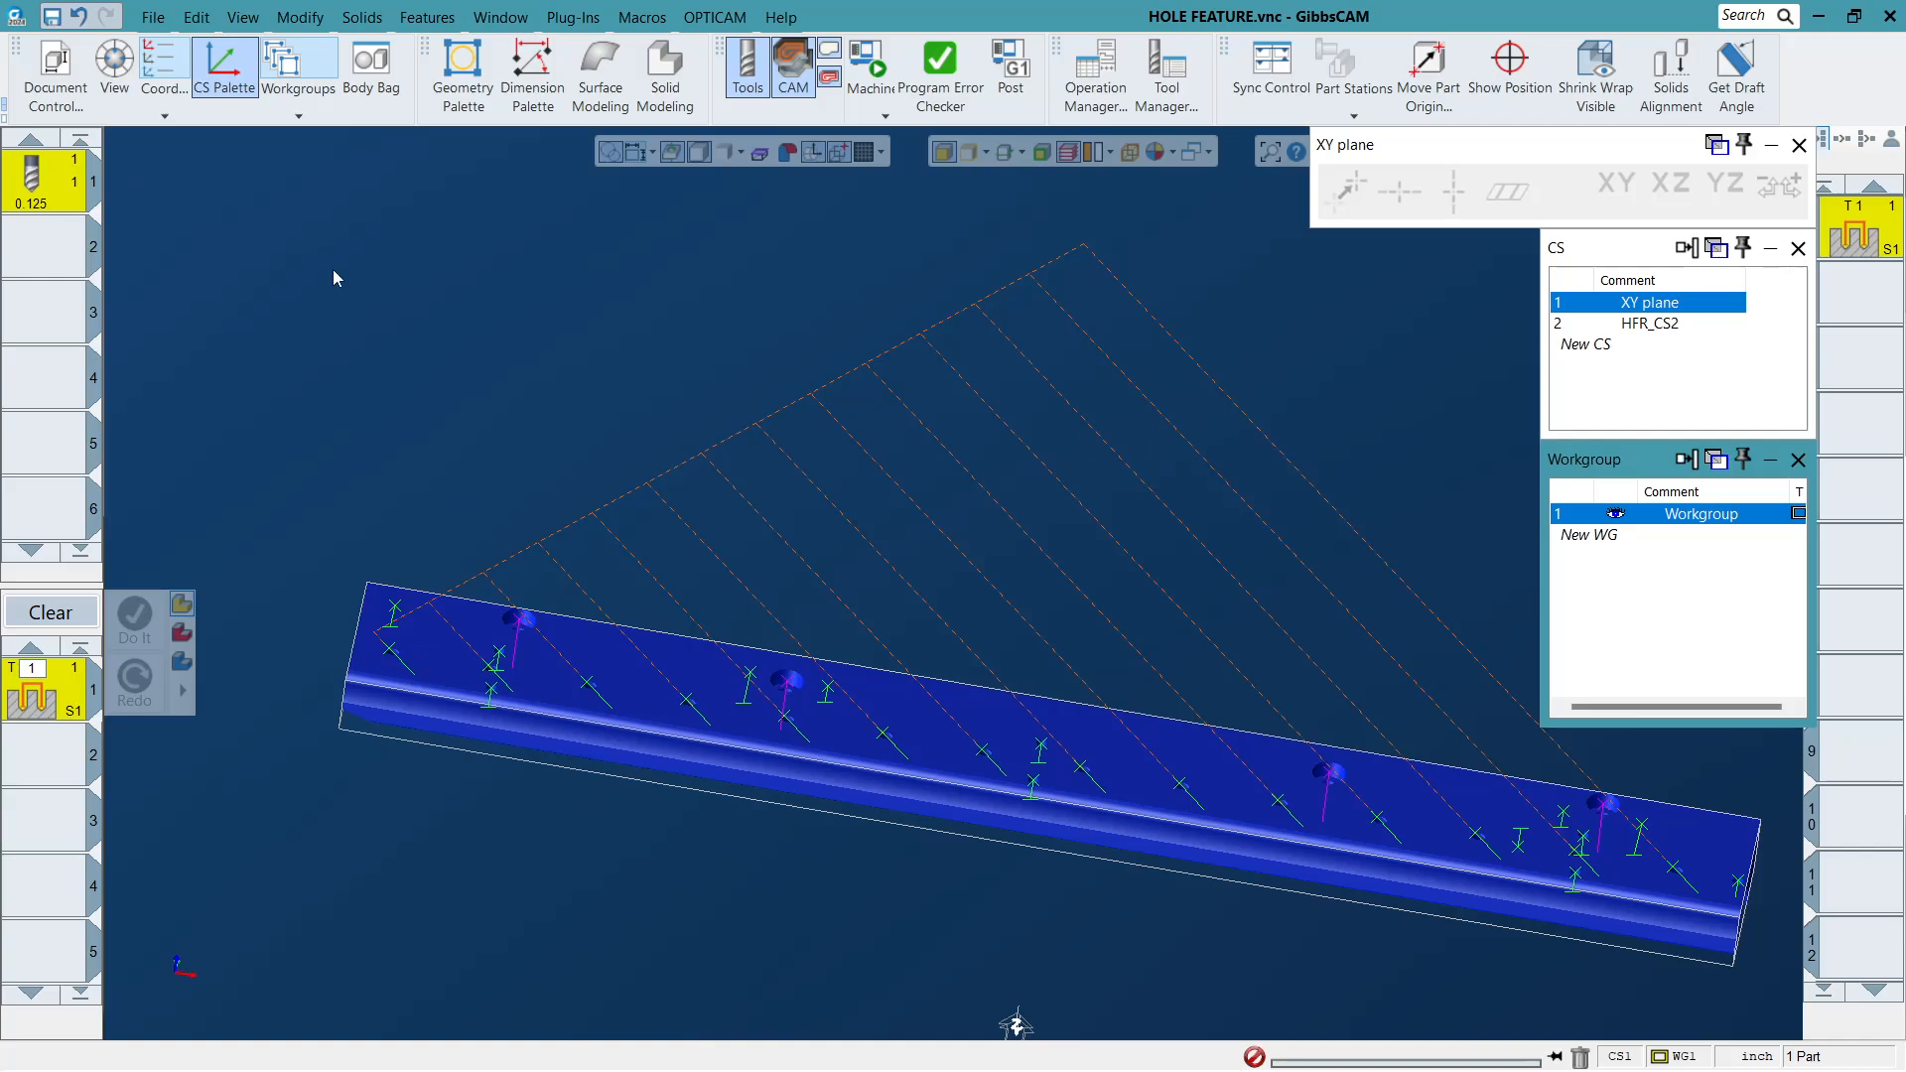
Define tool 2 as an fEM end mill with a 0.093 inch diameter.
double_click(55, 267)
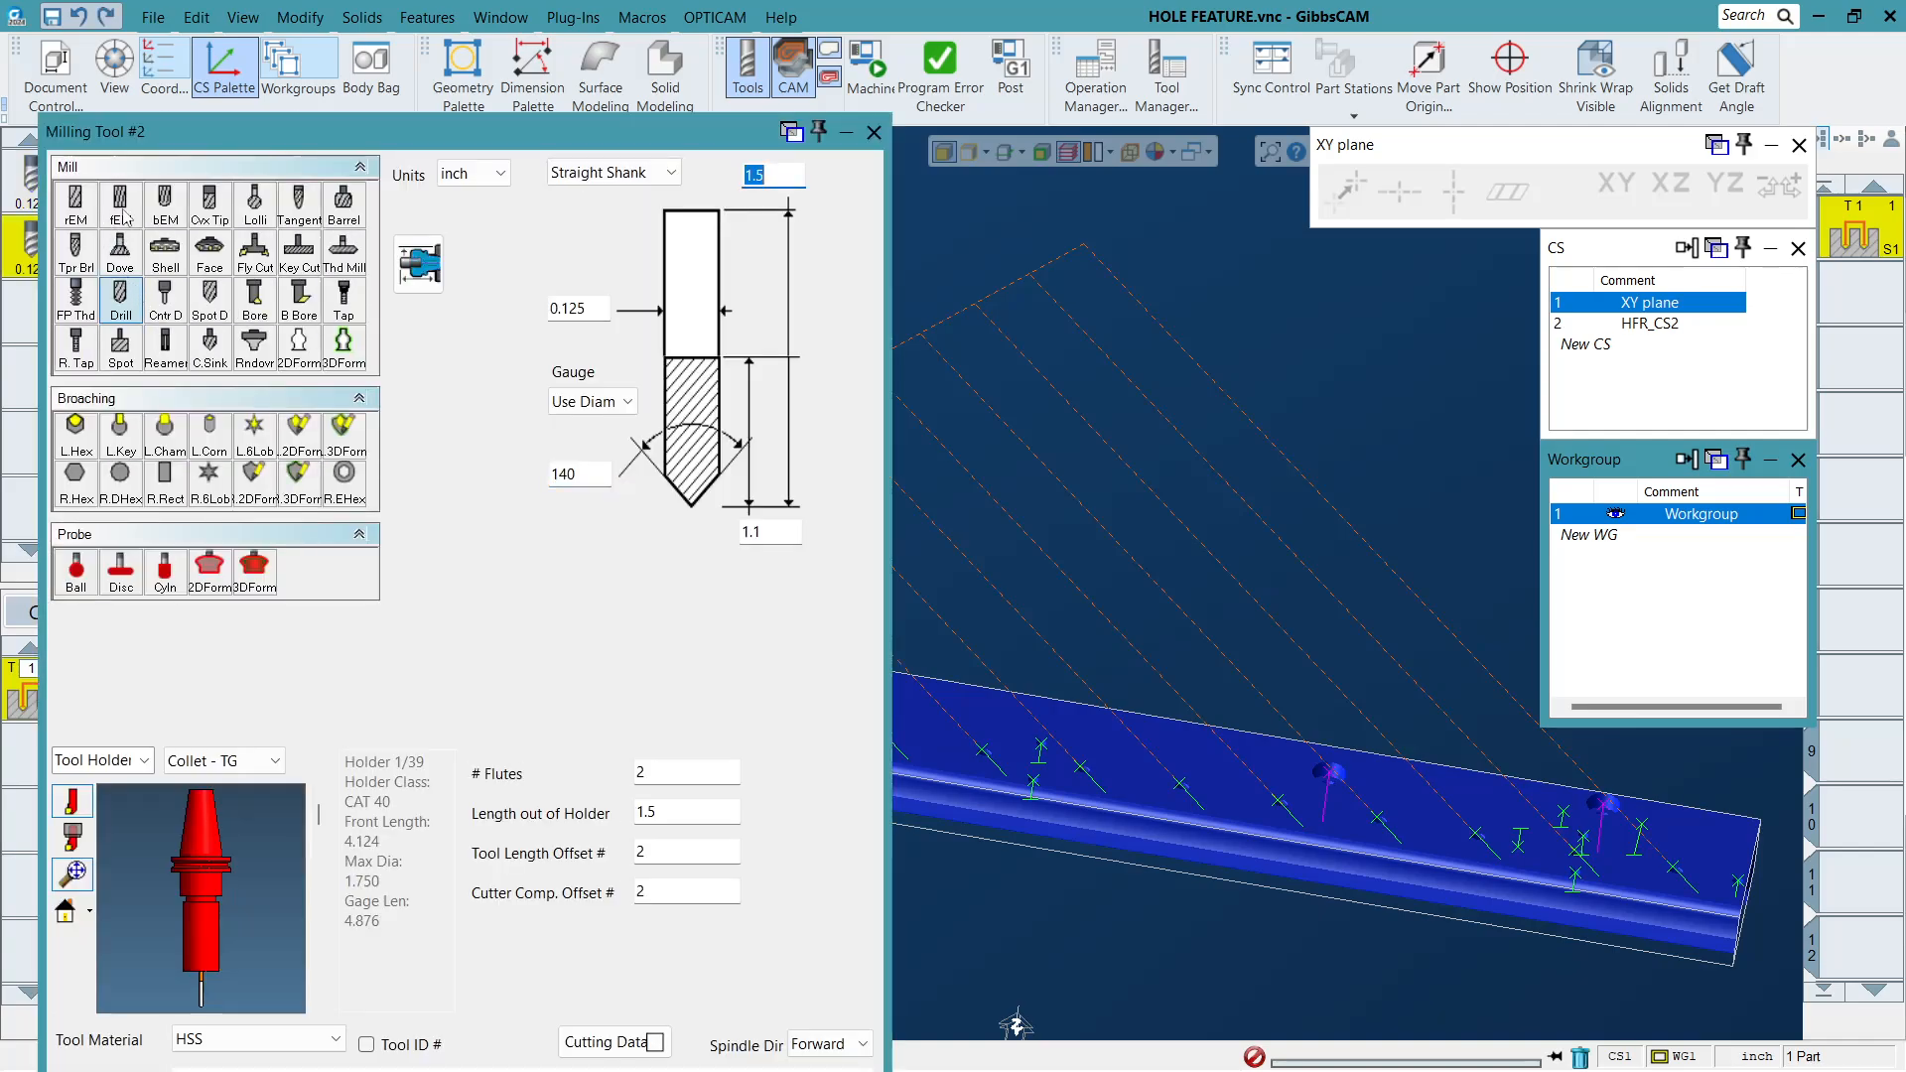
left_click(120, 203)
double_click(606, 309)
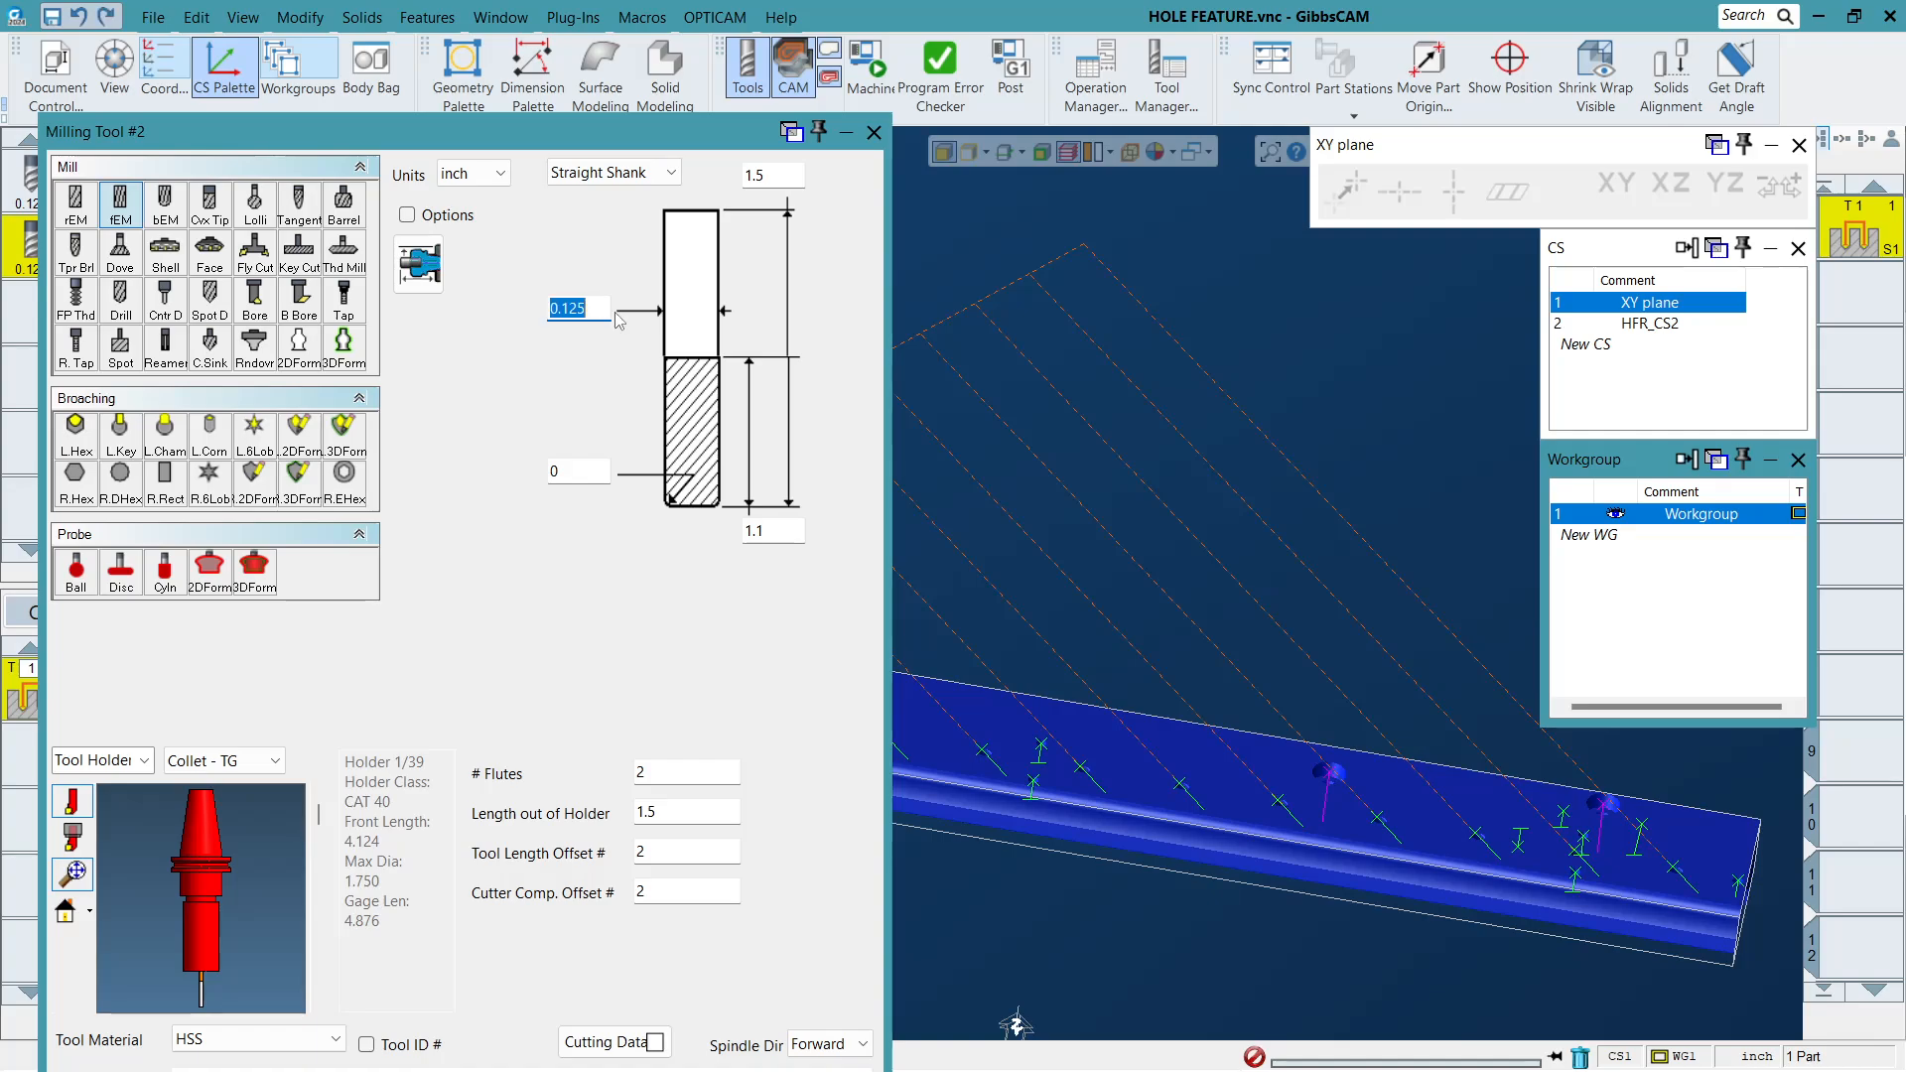
type(".06")
left_click(874, 133)
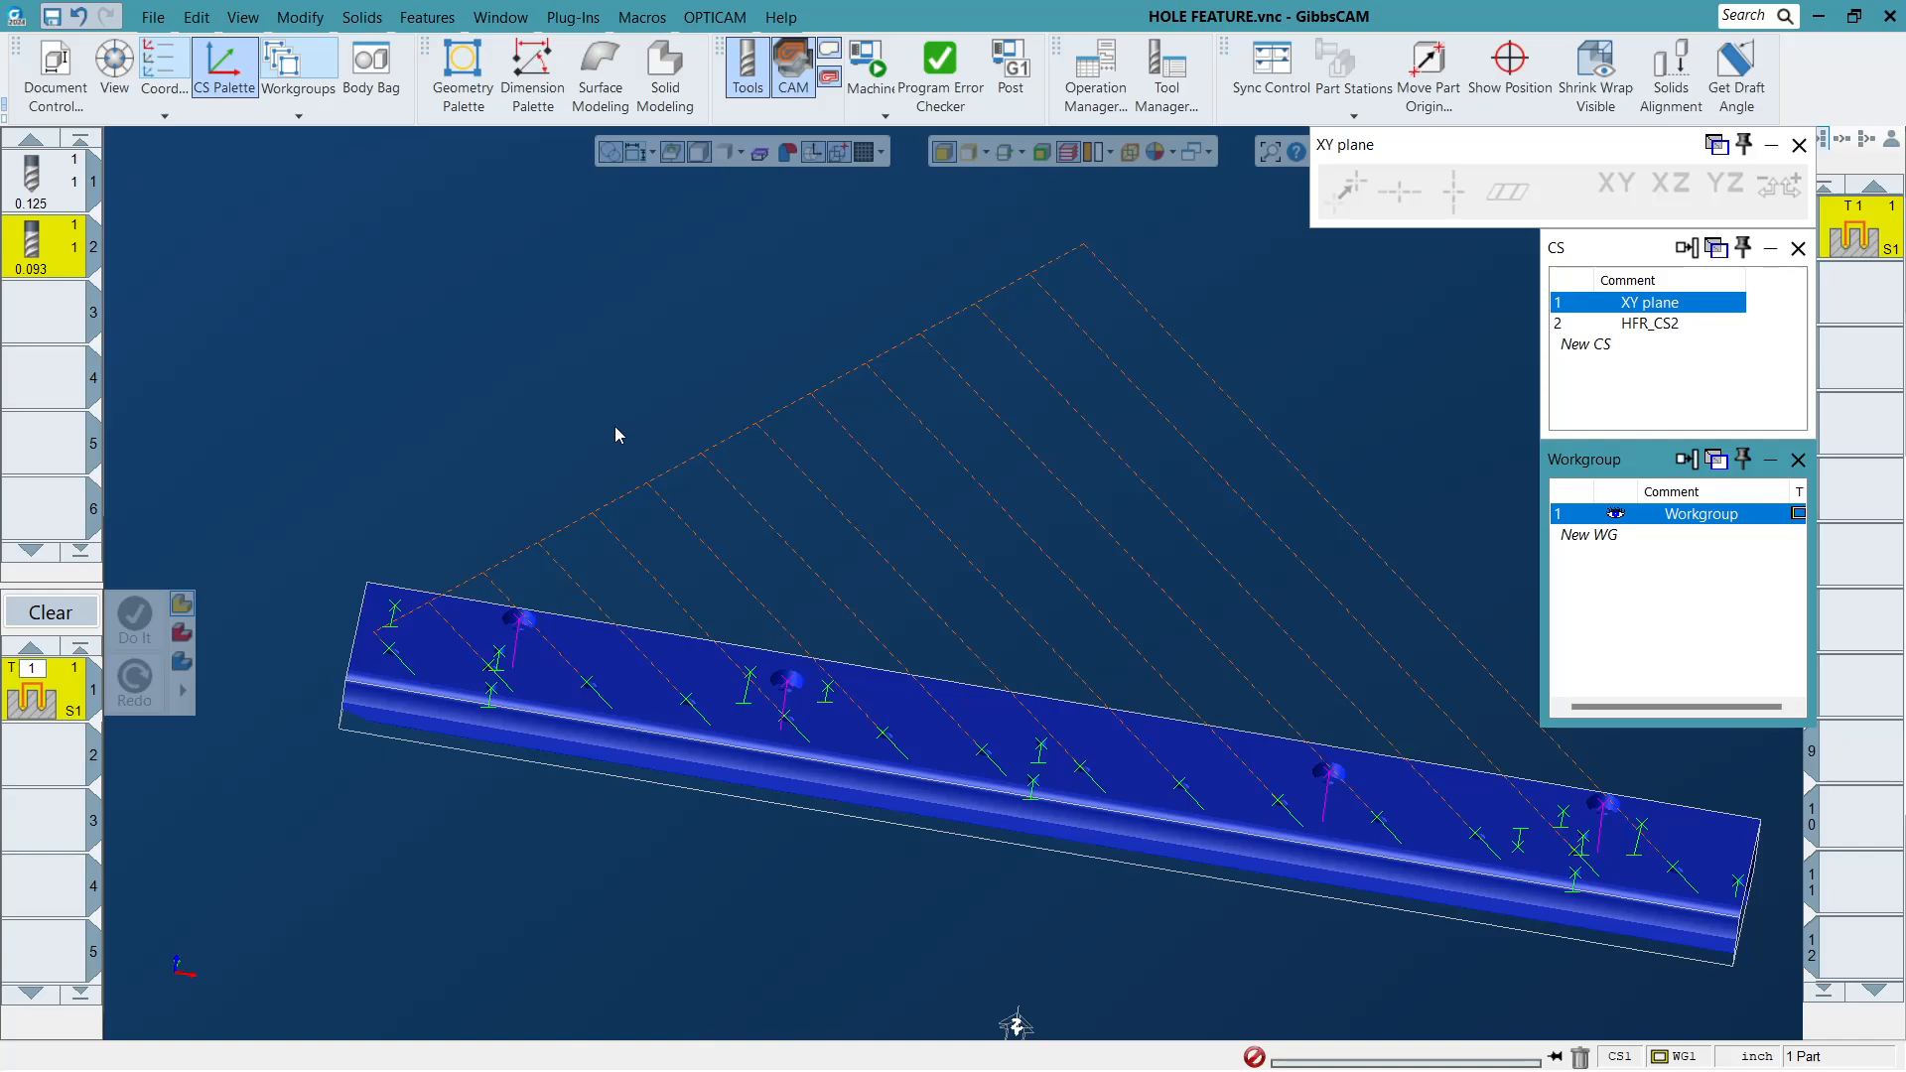
Clear the existing drilling process and select the holes of Group 2 in the Hole Manager.
left_click(50, 613)
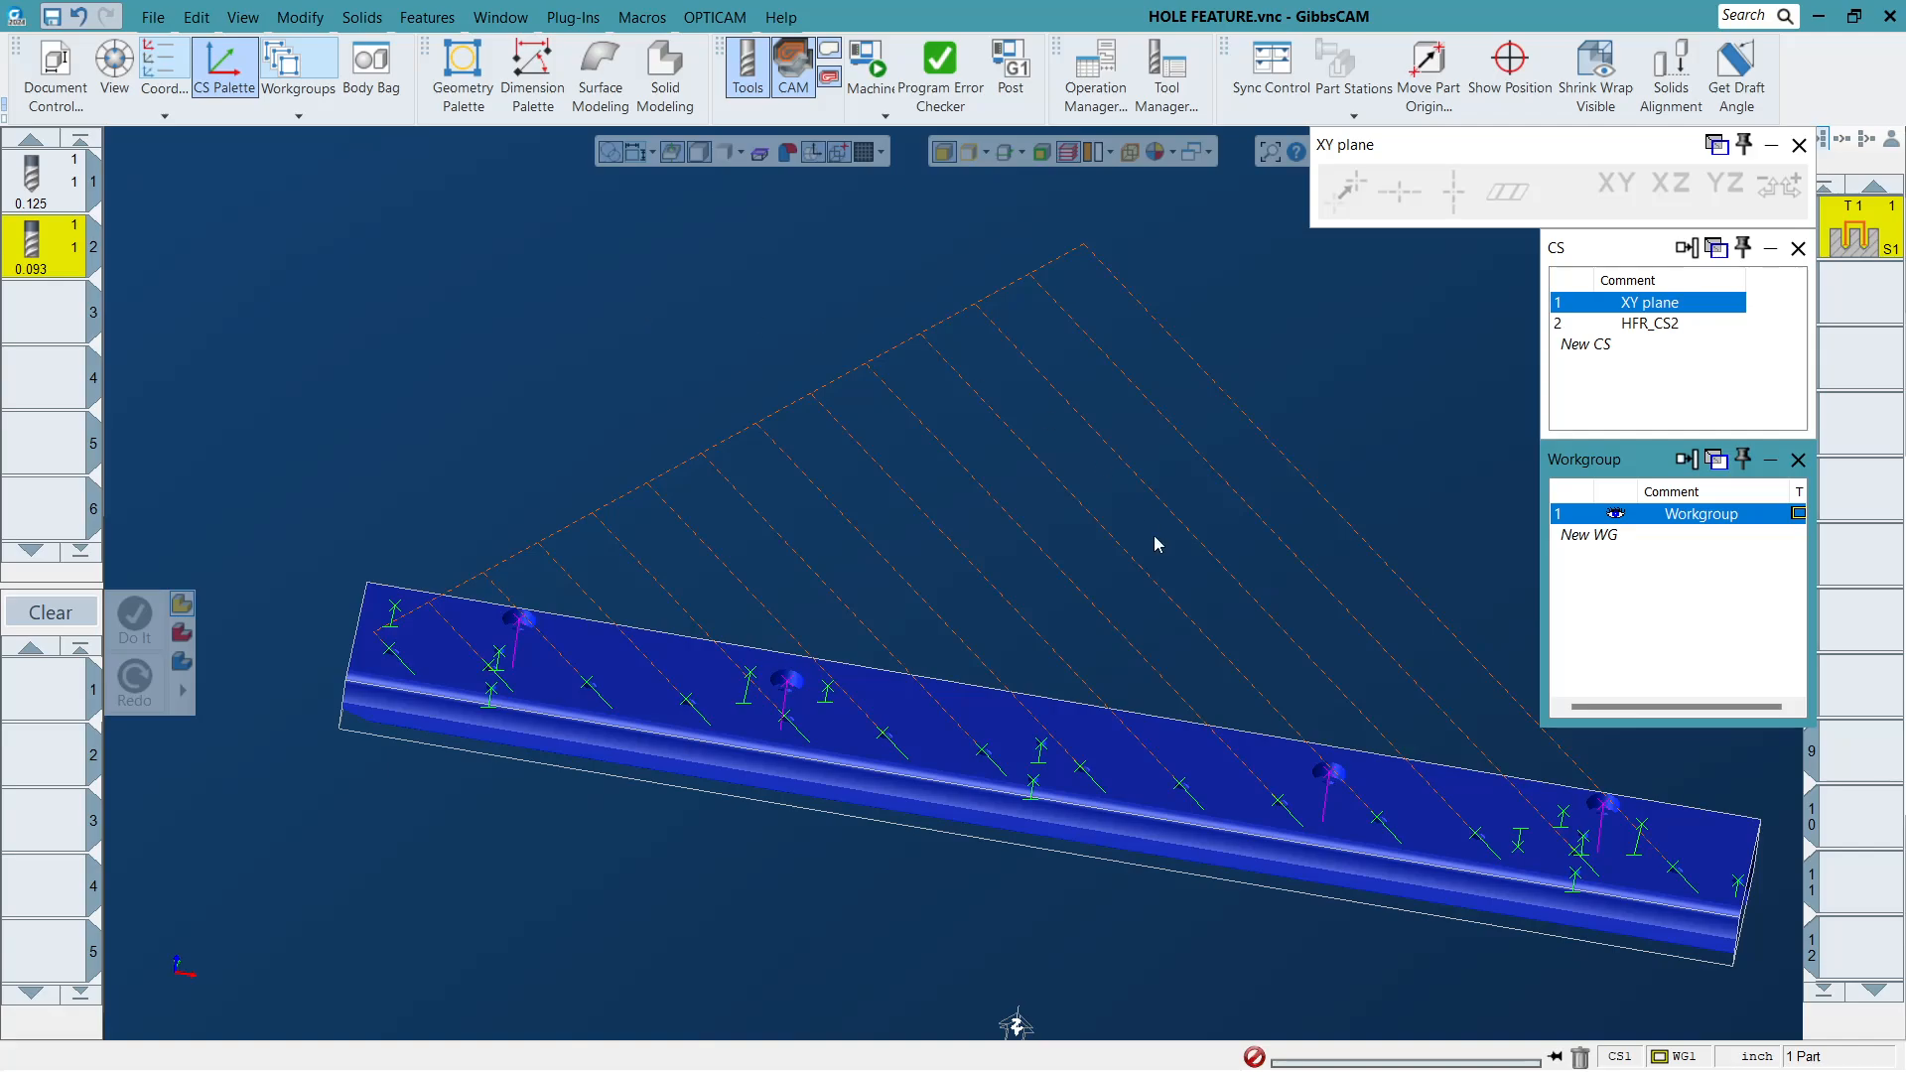
left_click(427, 17)
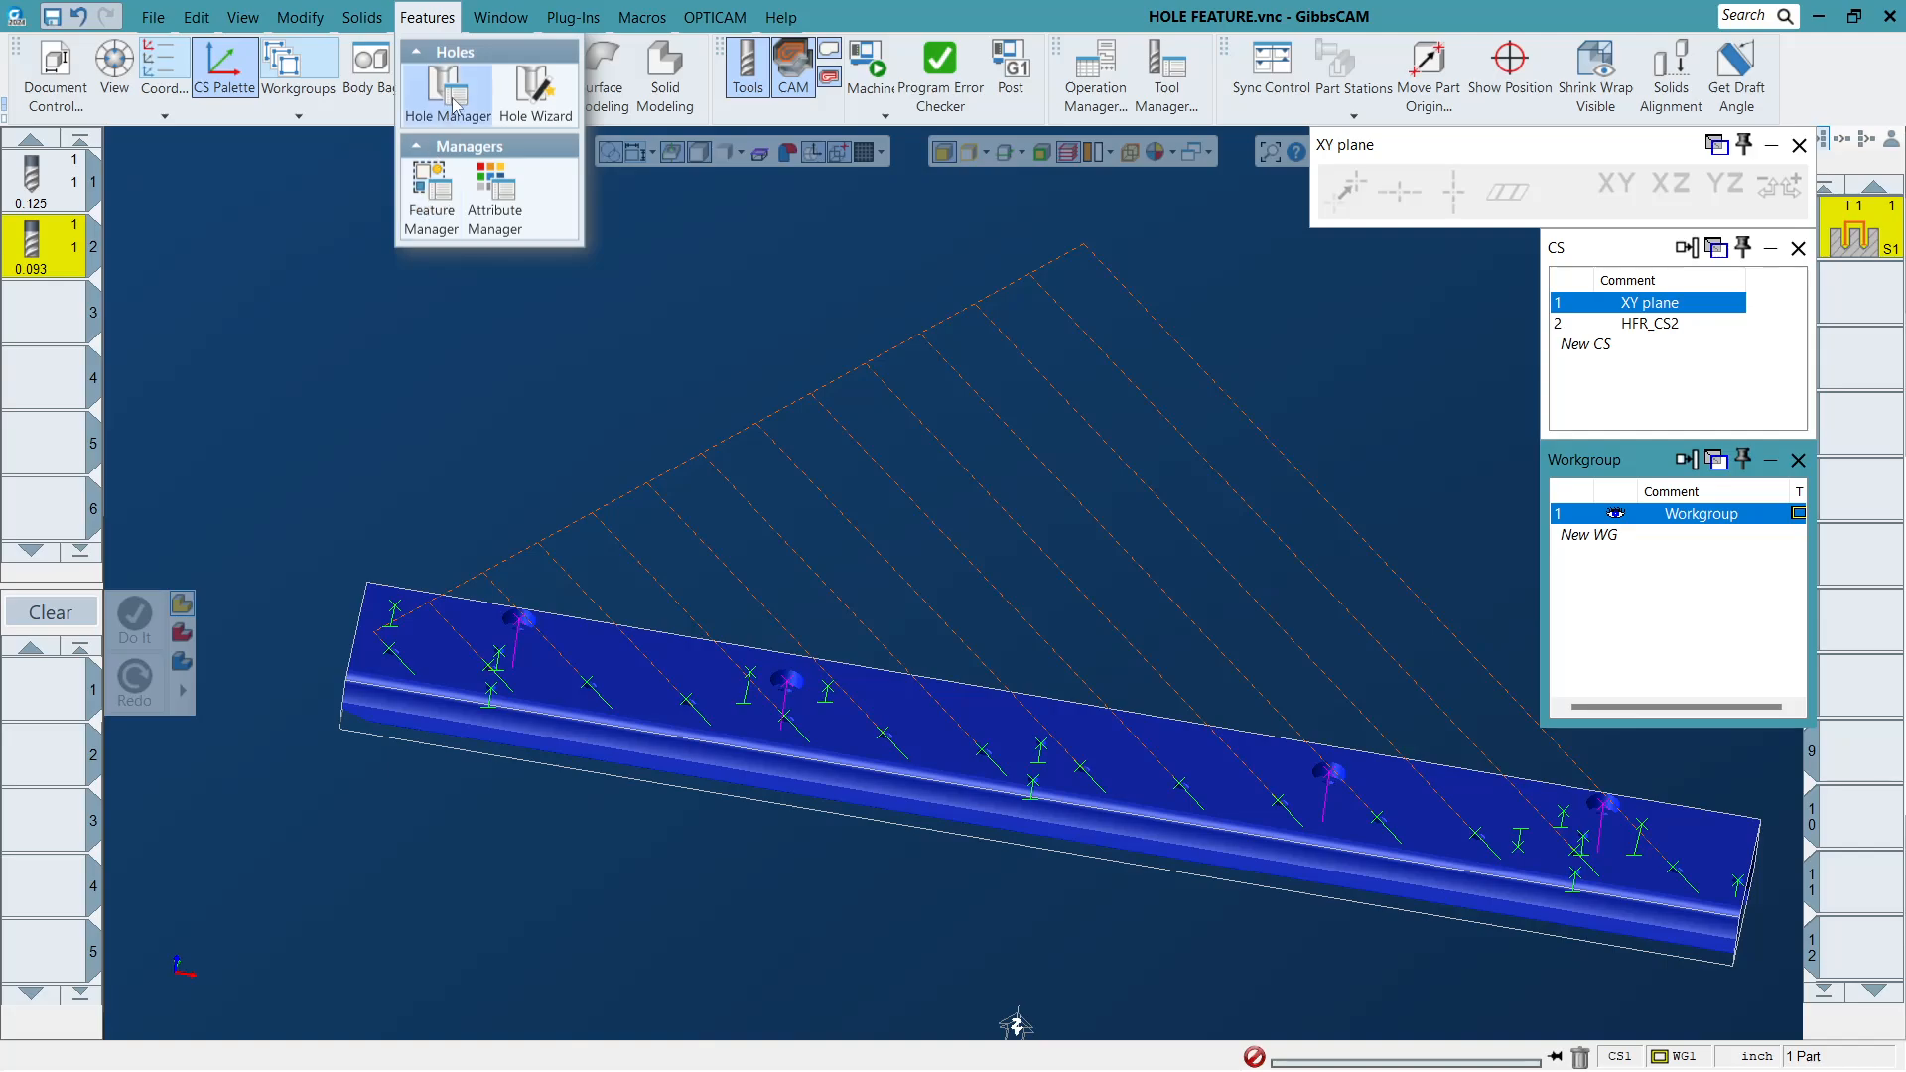
left_click(448, 89)
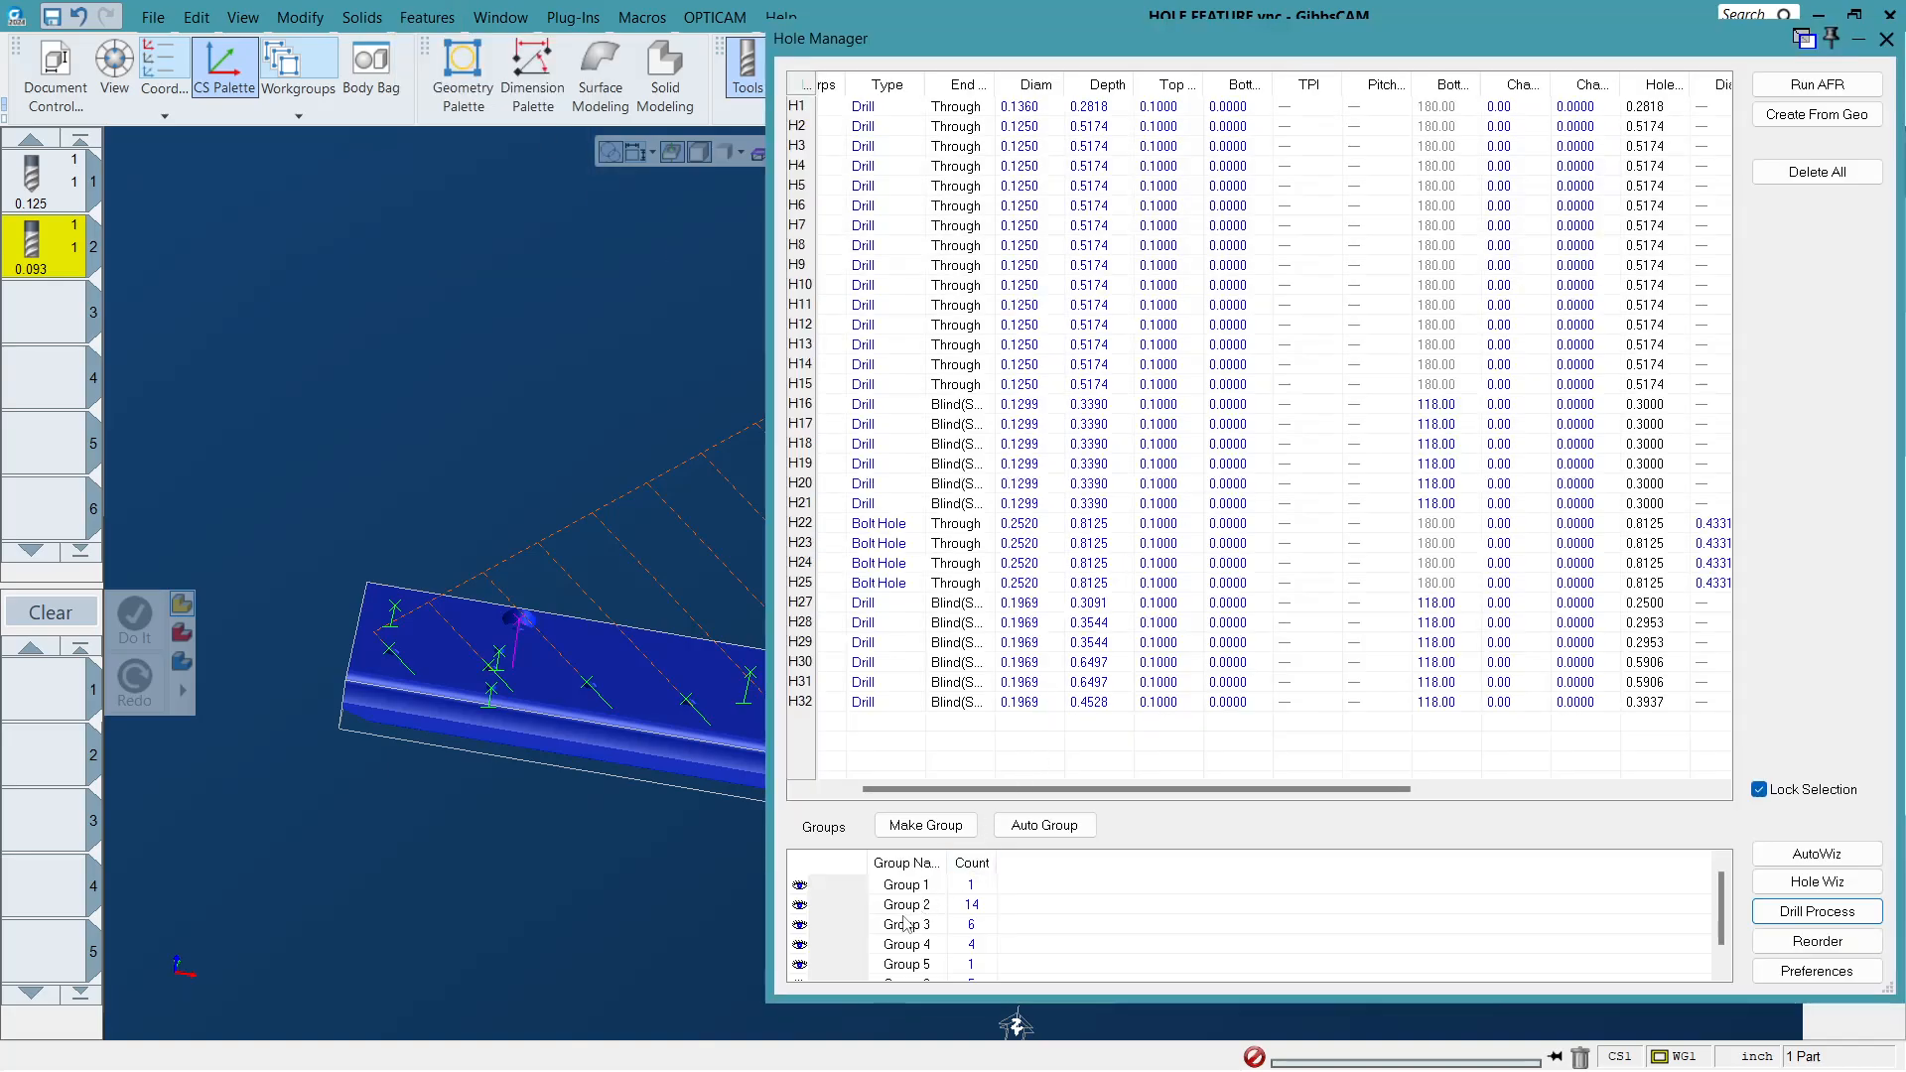
left_click(904, 906)
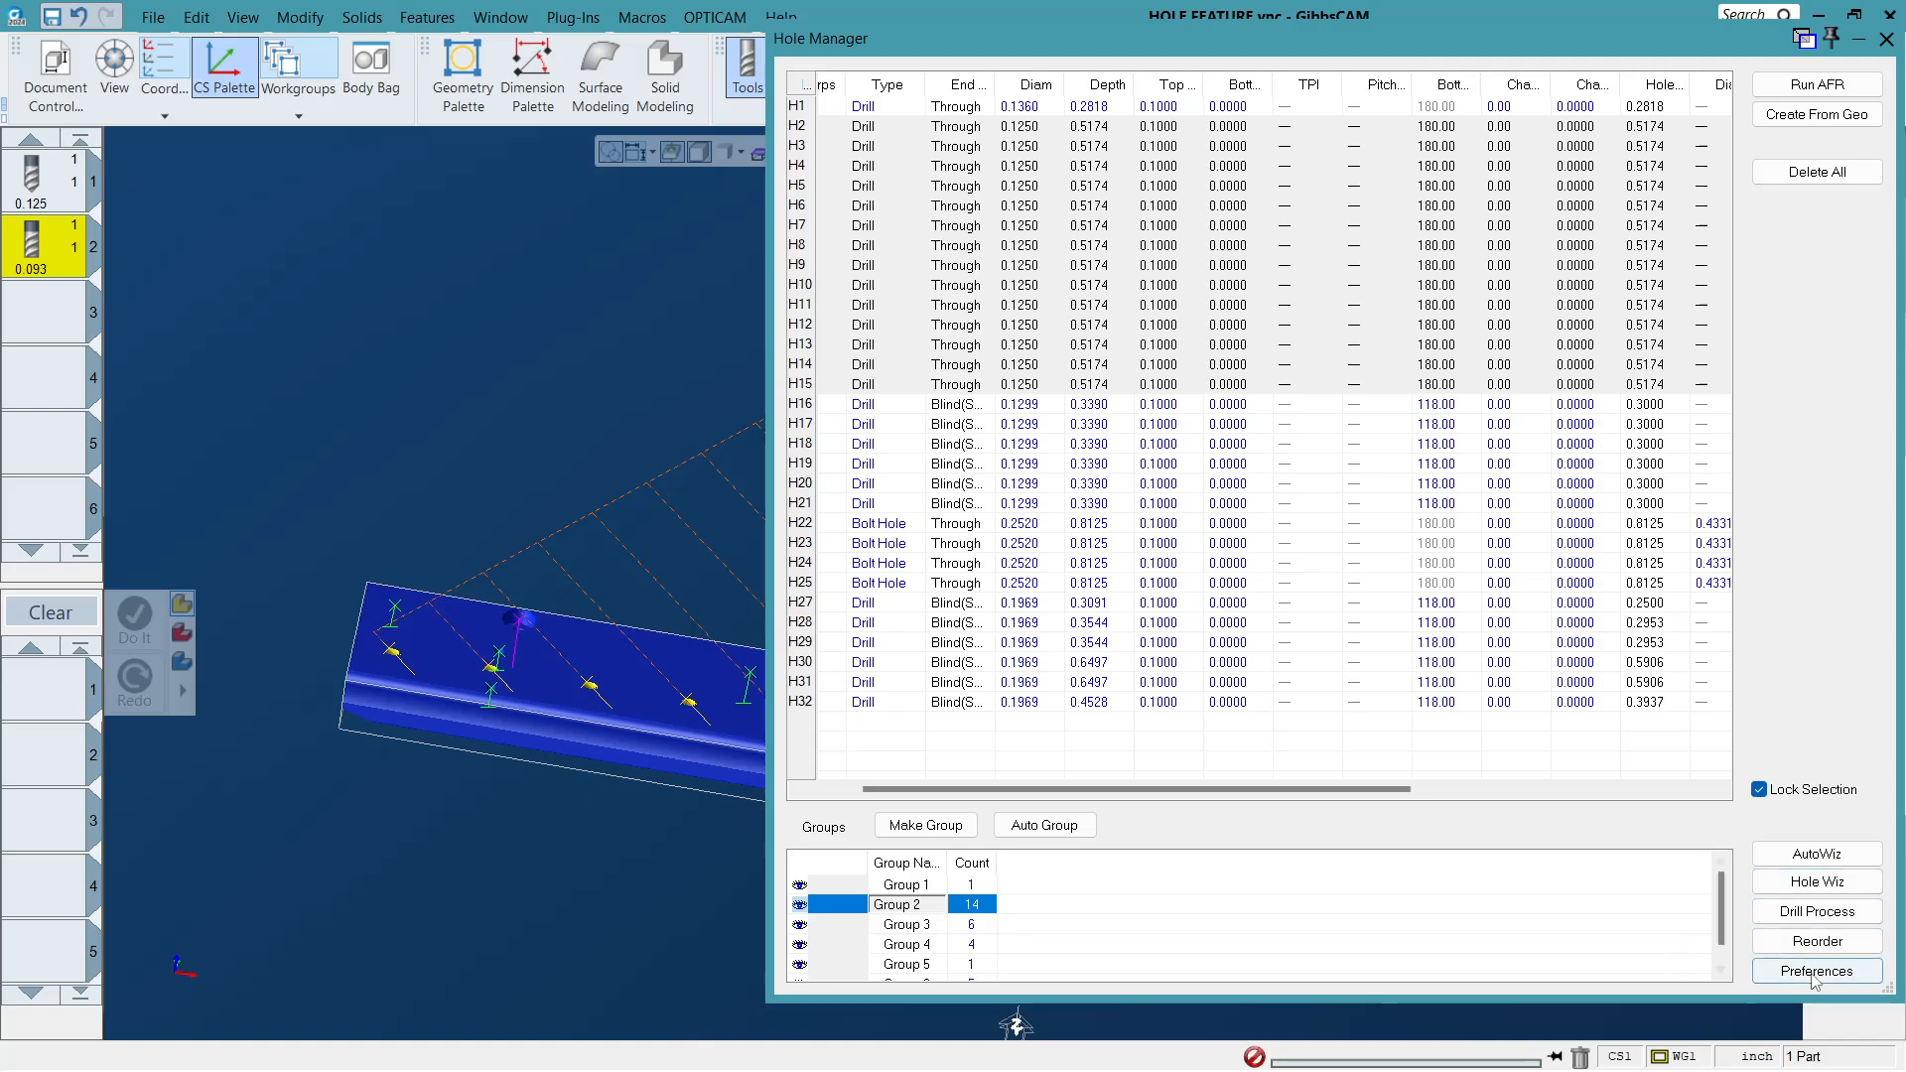
left_click(1817, 911)
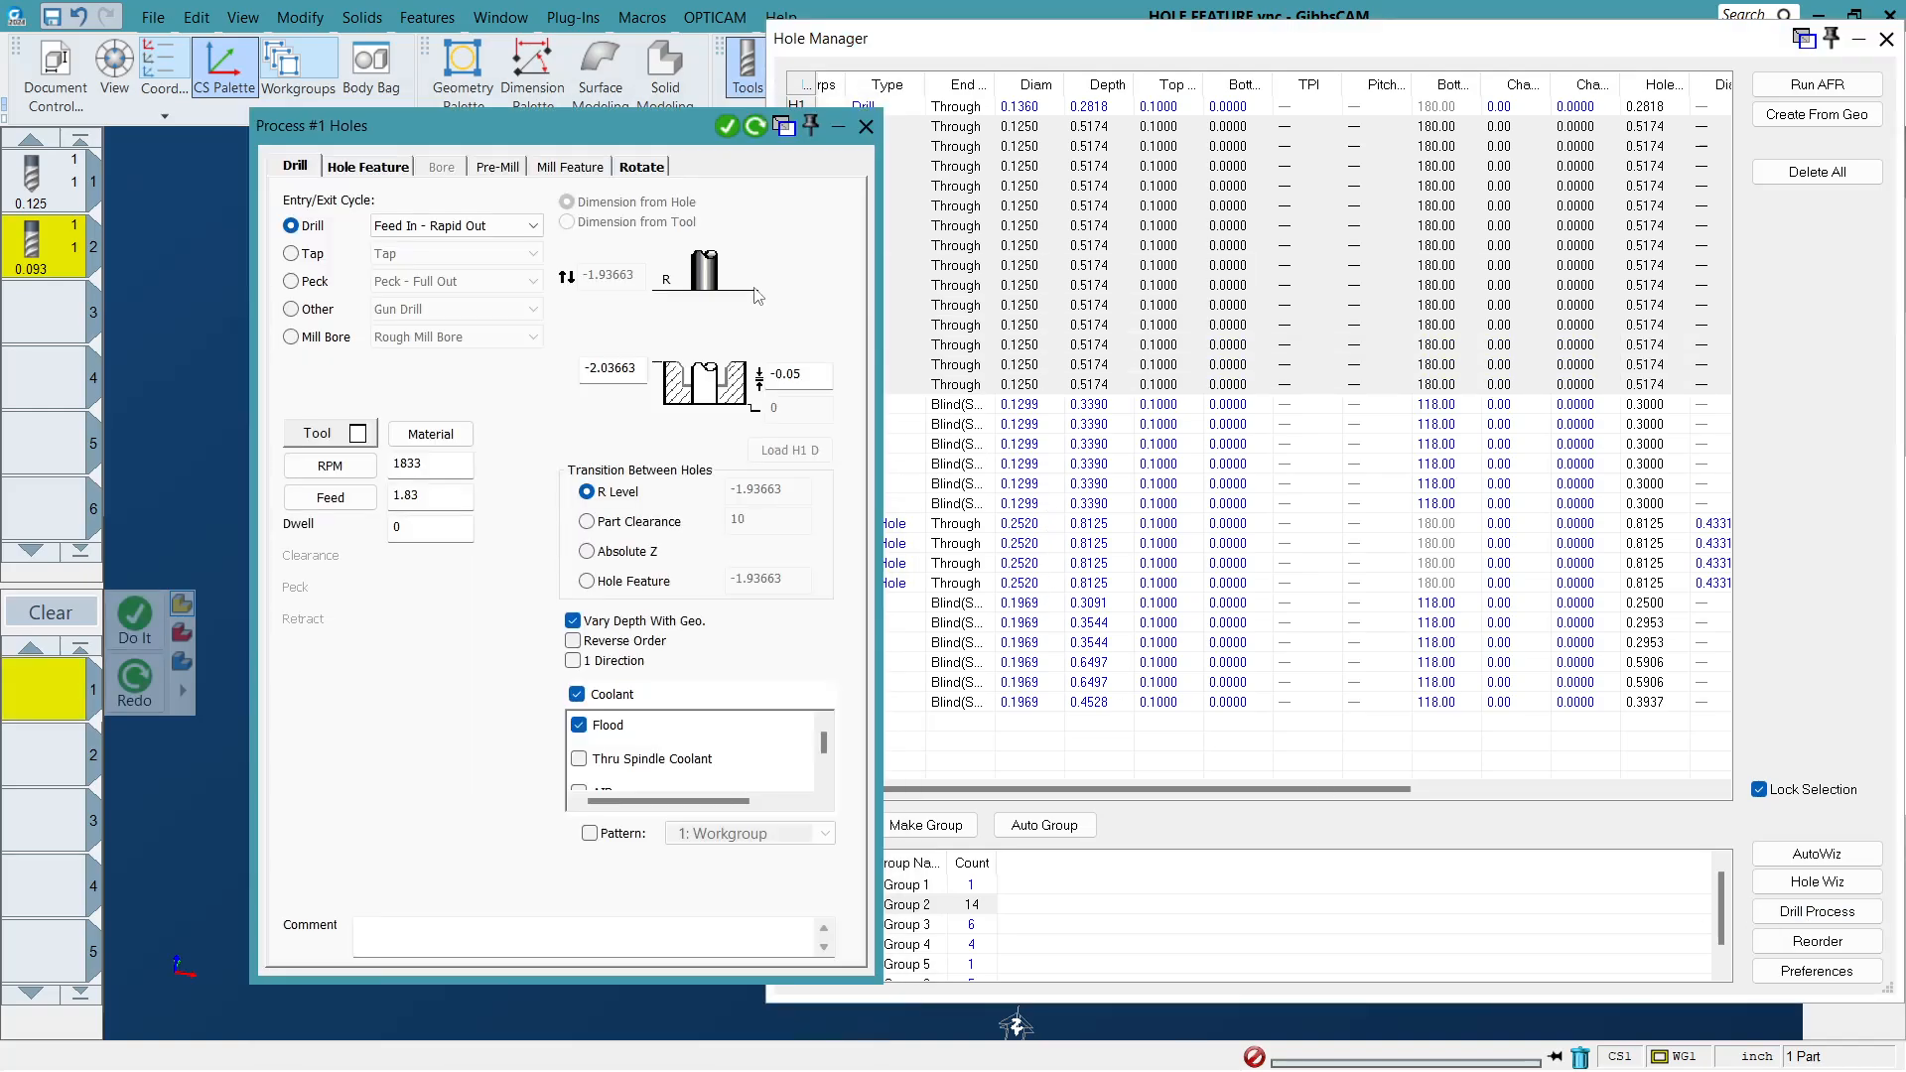
left_click(370, 166)
left_click(497, 166)
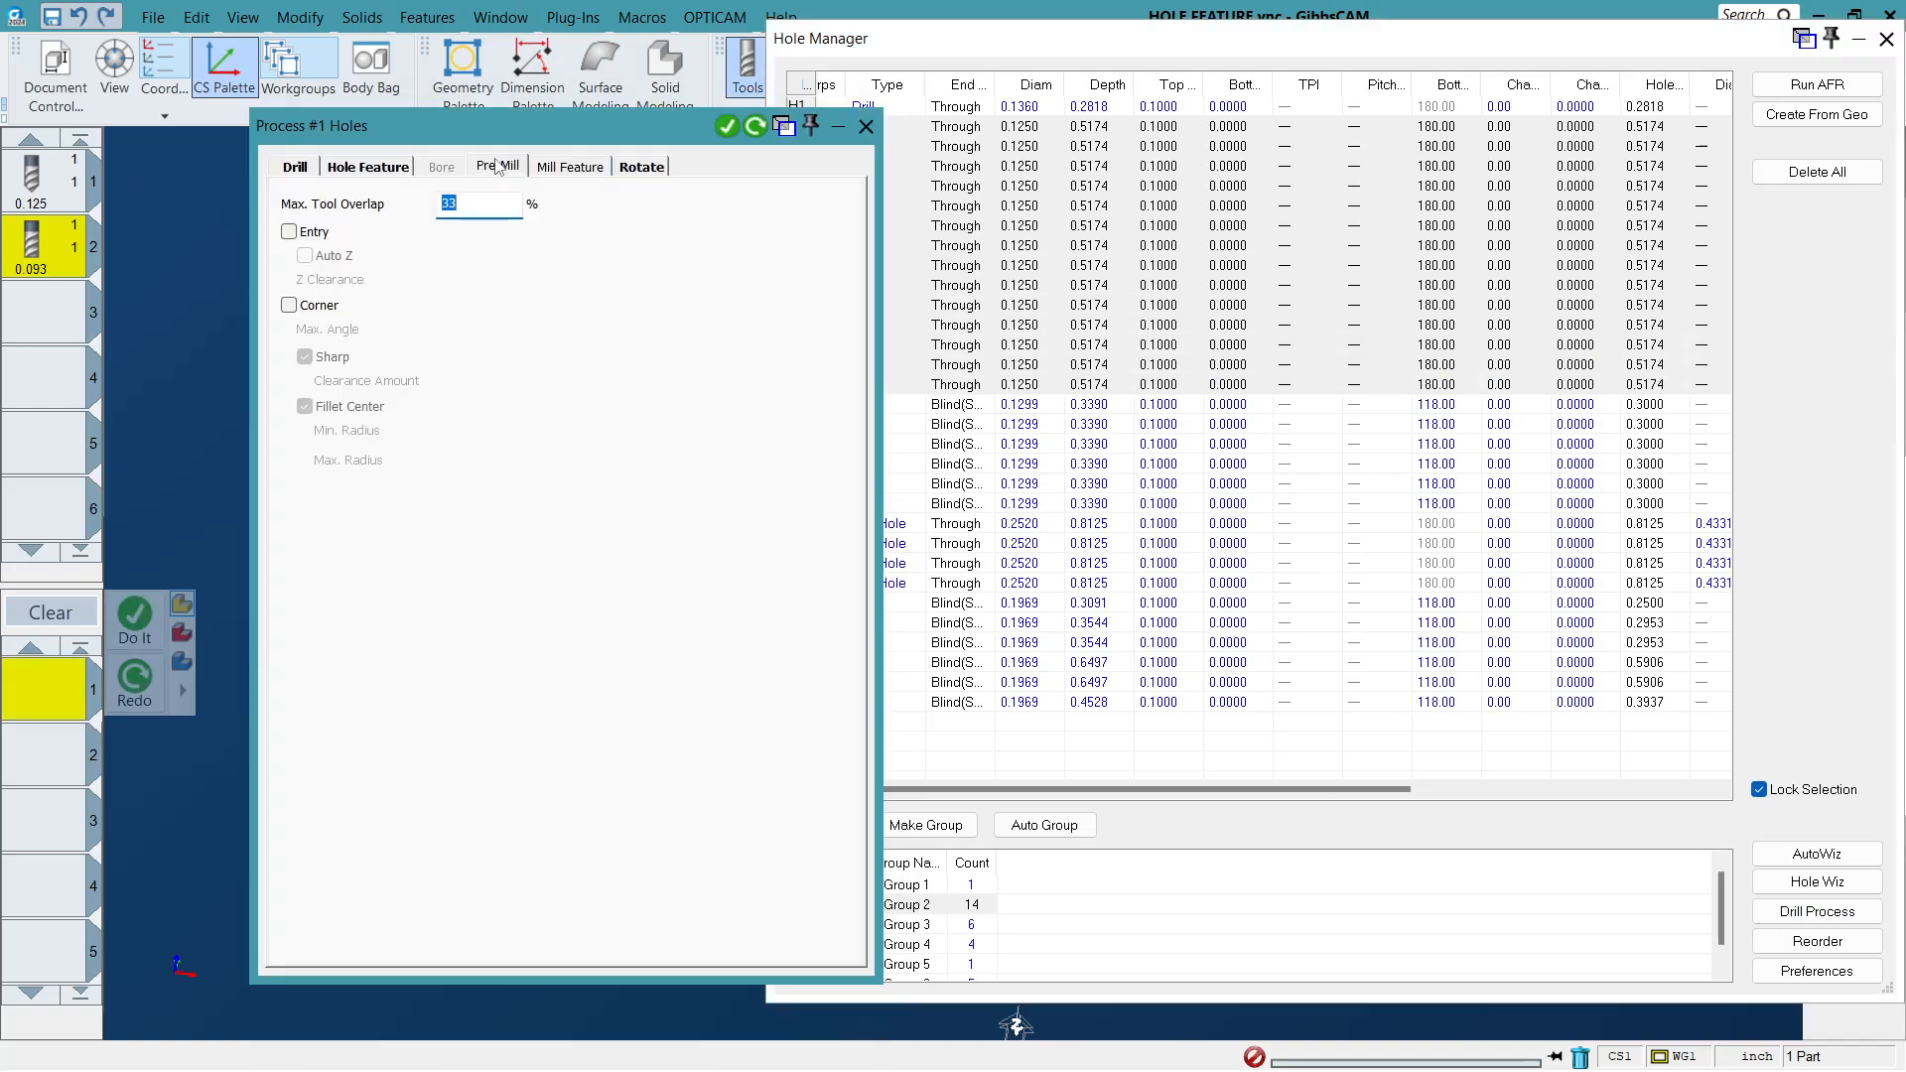
left_click(865, 127)
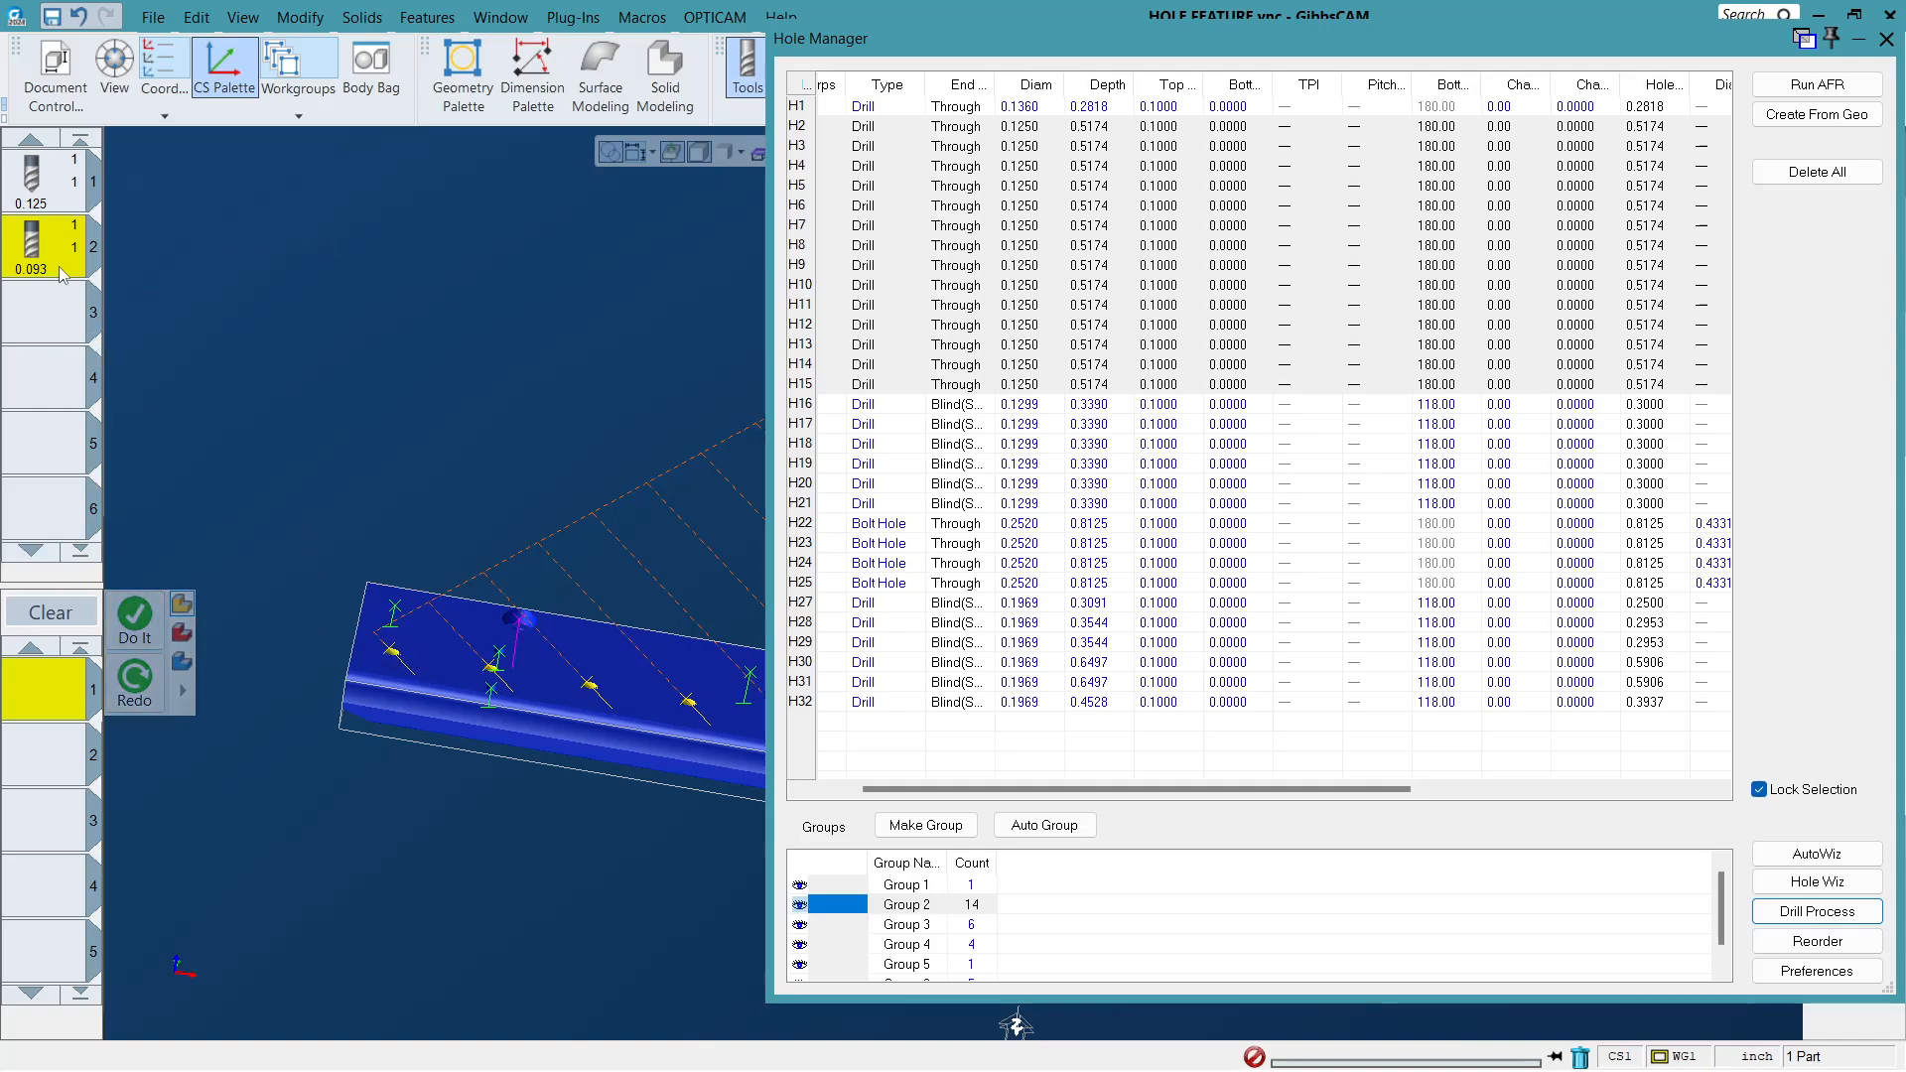
left_click_drag(44, 256, 35, 690)
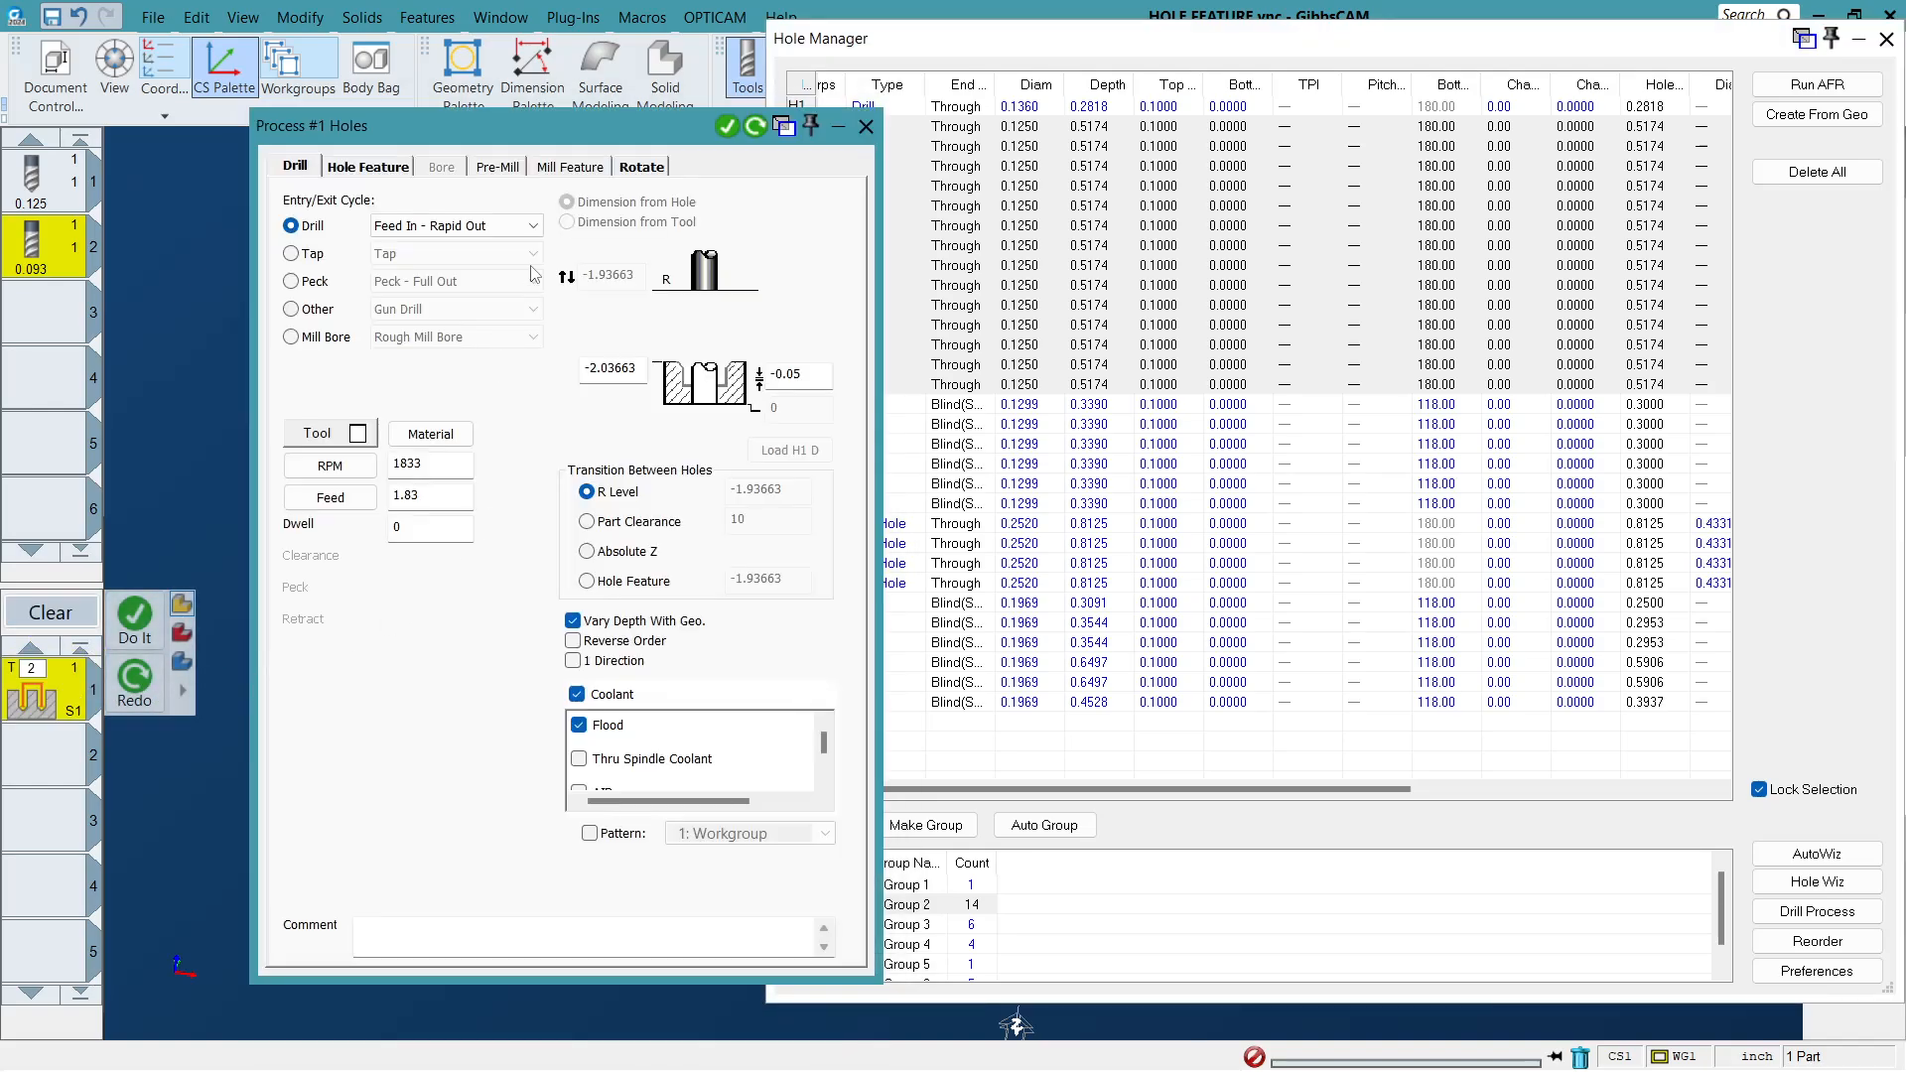
left_click(71, 618)
Create a 5-Axis process with the 0.093 end mill for the selected holes.
left_click_drag(55, 264, 31, 680)
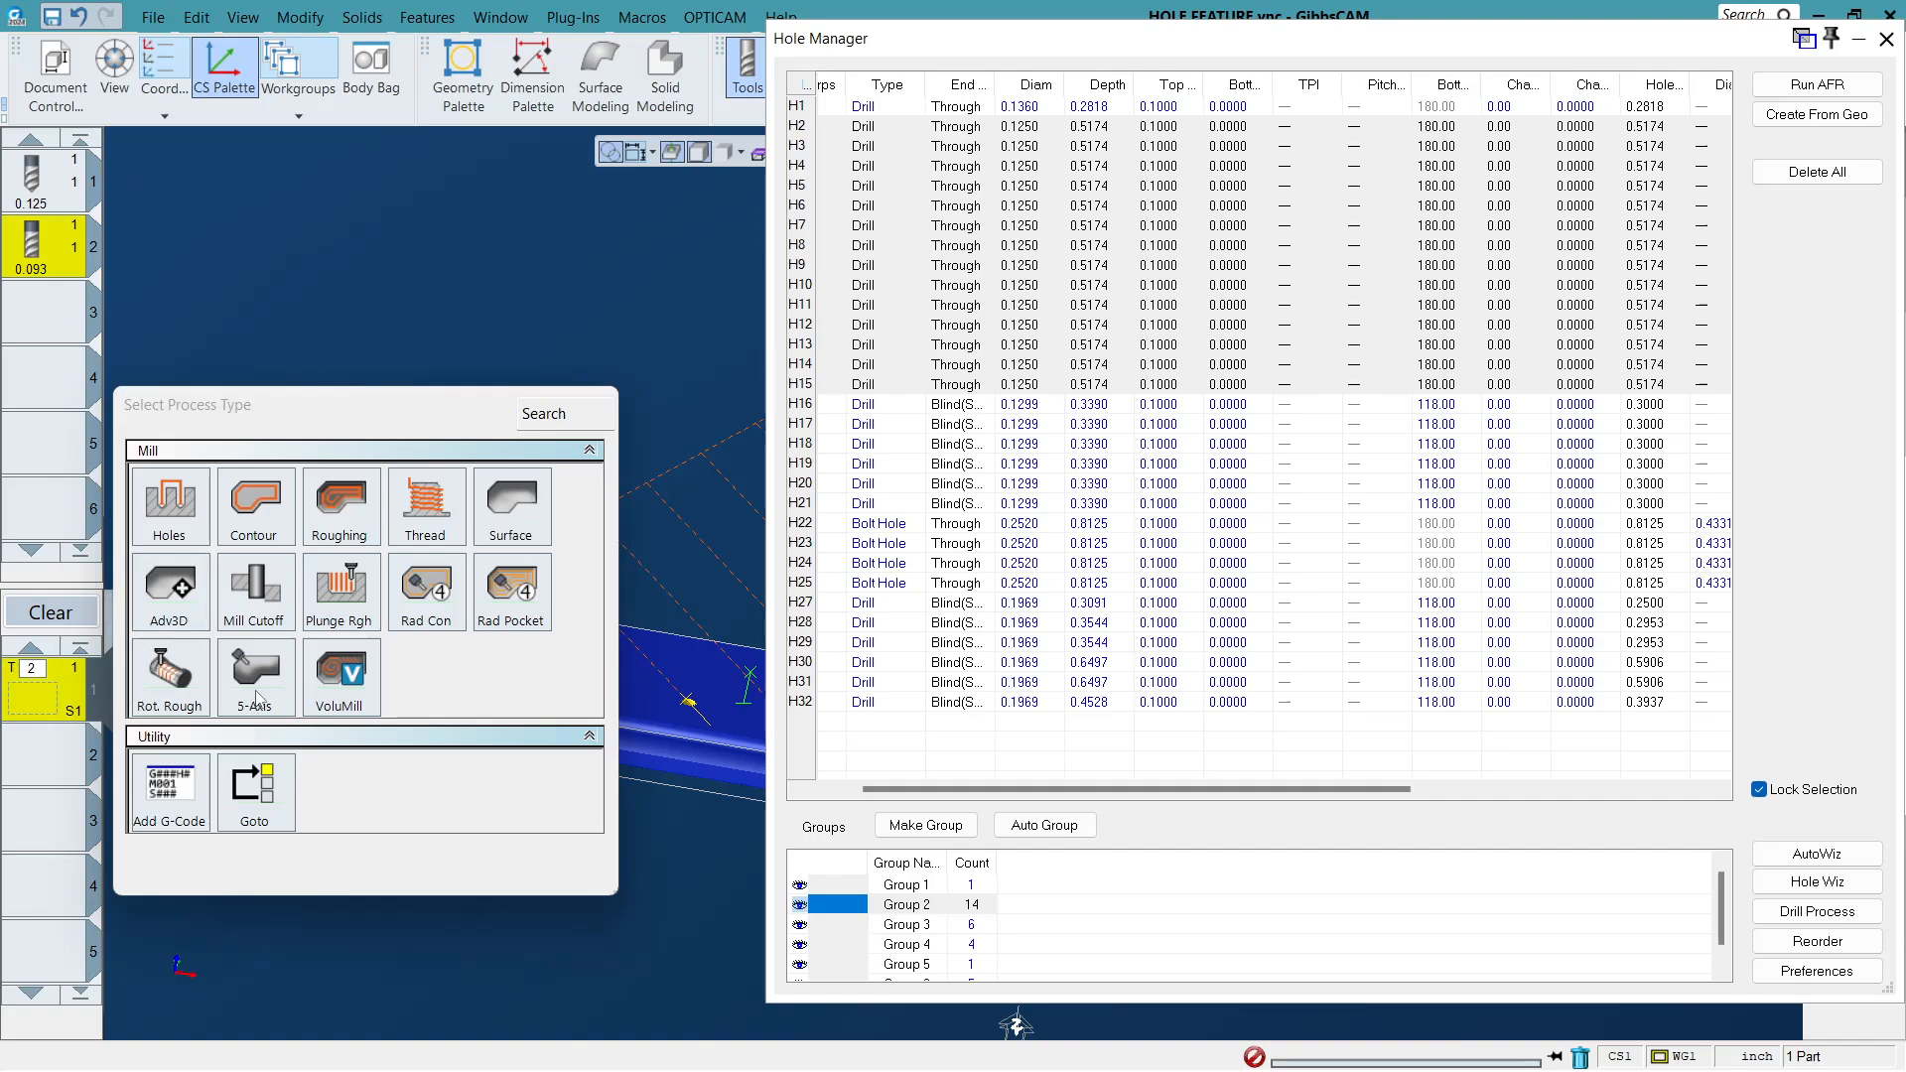
left_click(256, 695)
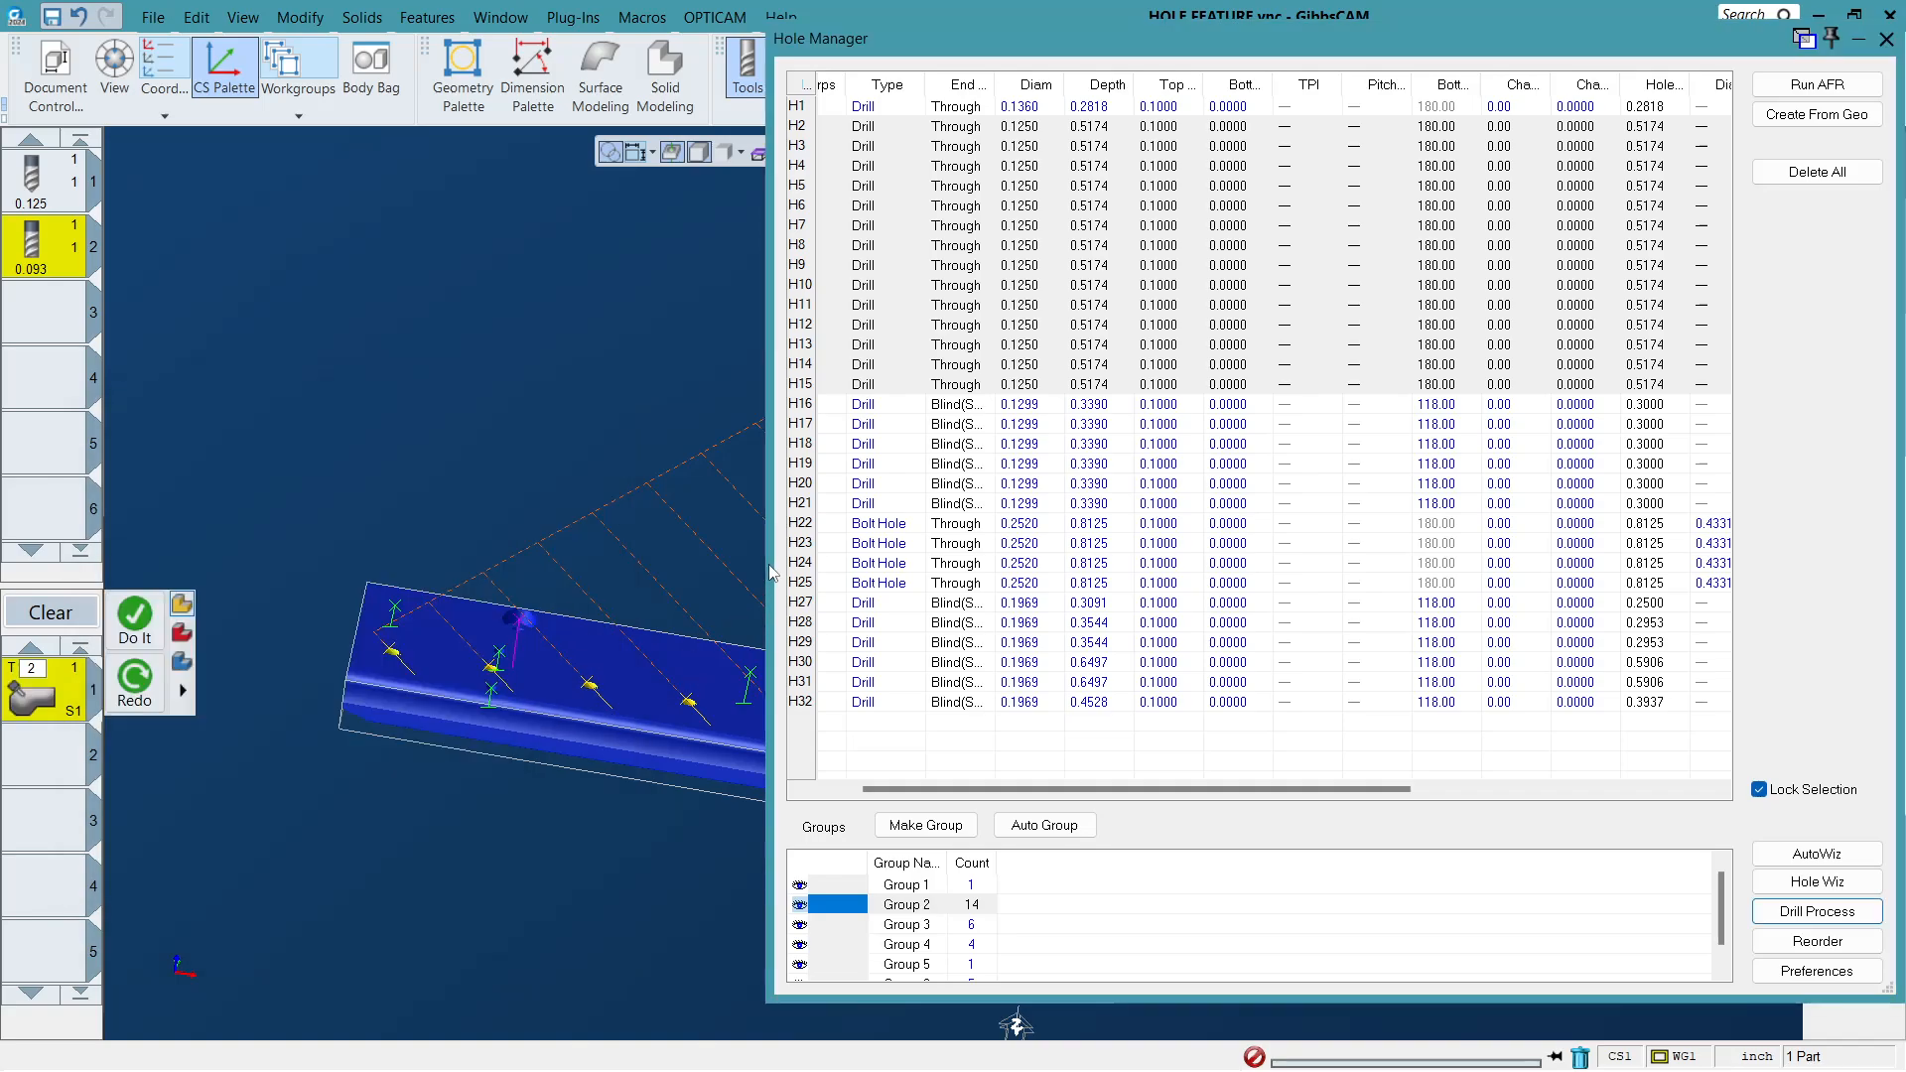
left_click_drag(1104, 293, 1346, 96)
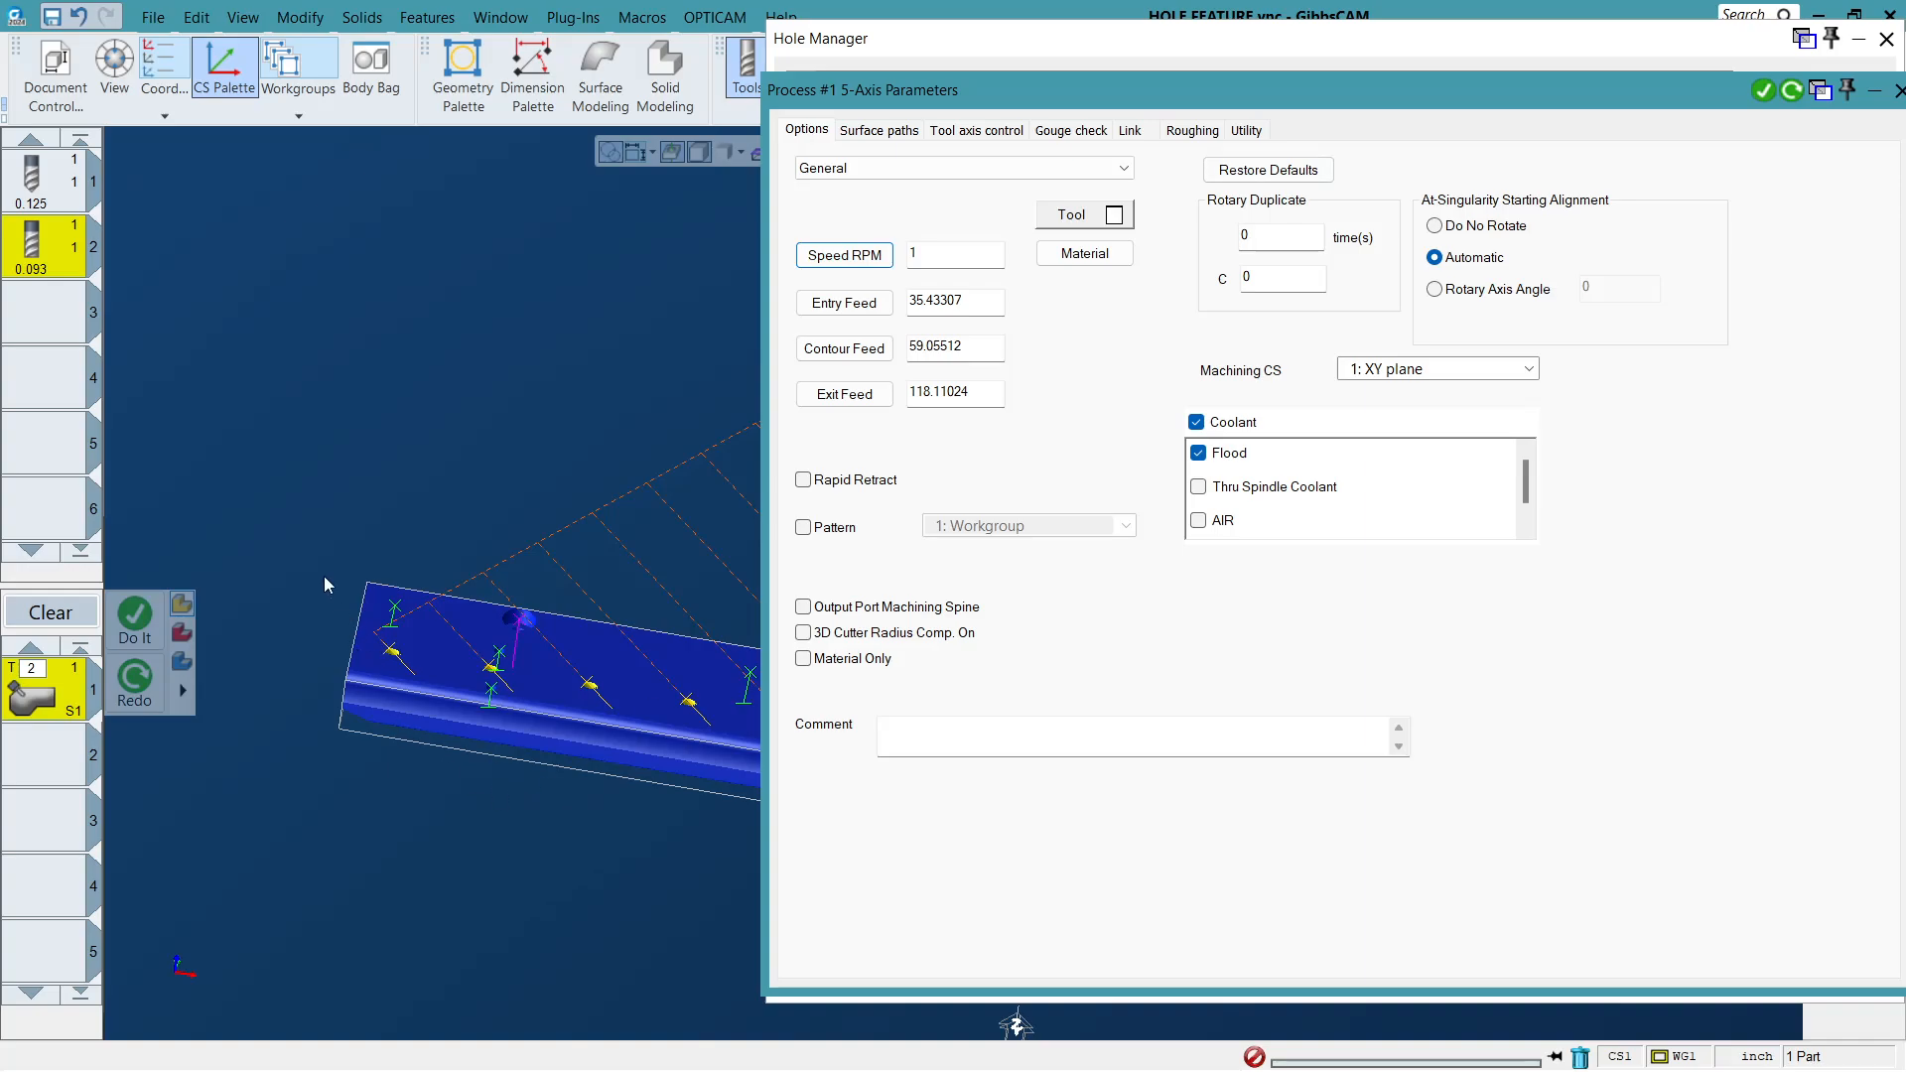
Change the 5-Axis process type to Drilling and accept the parameter reset.
left_click_drag(325, 578, 502, 731)
scroll(216, 556, "down", 5)
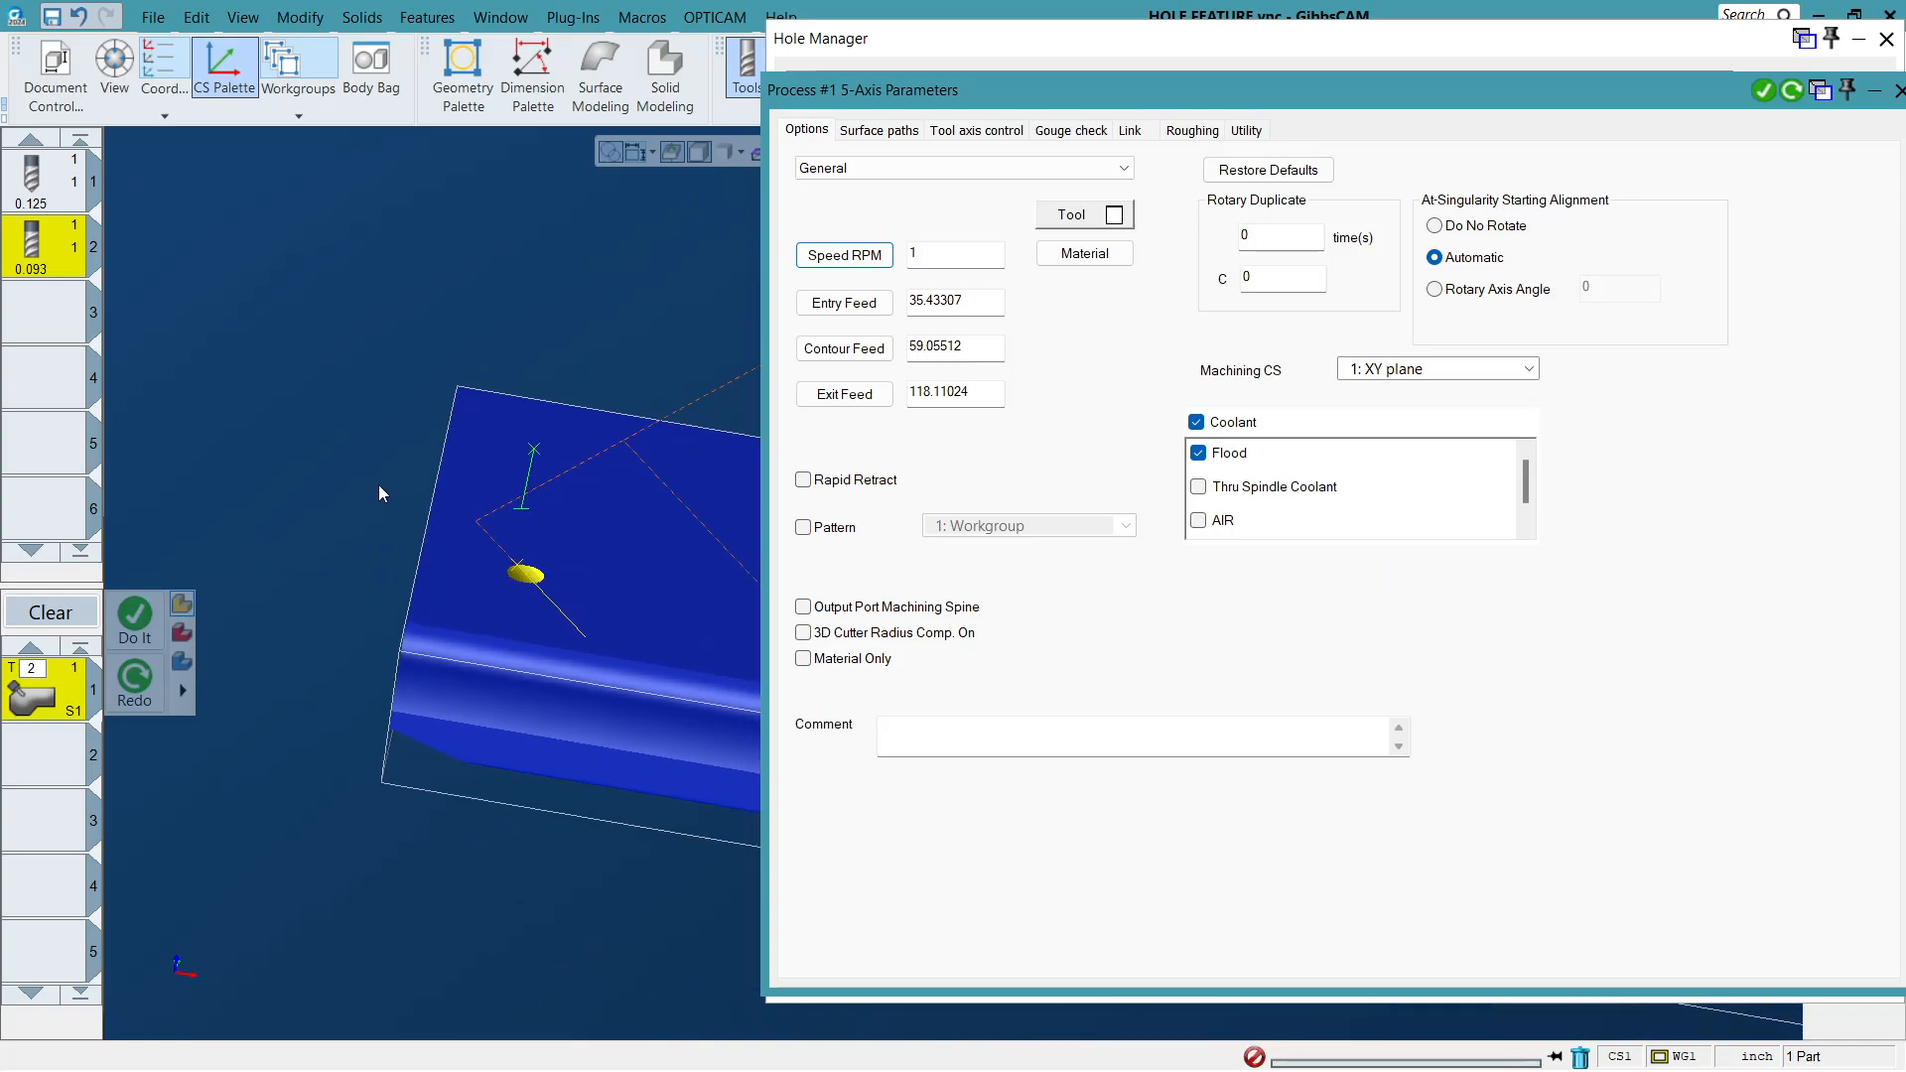
left_click_drag(380, 485, 856, 694)
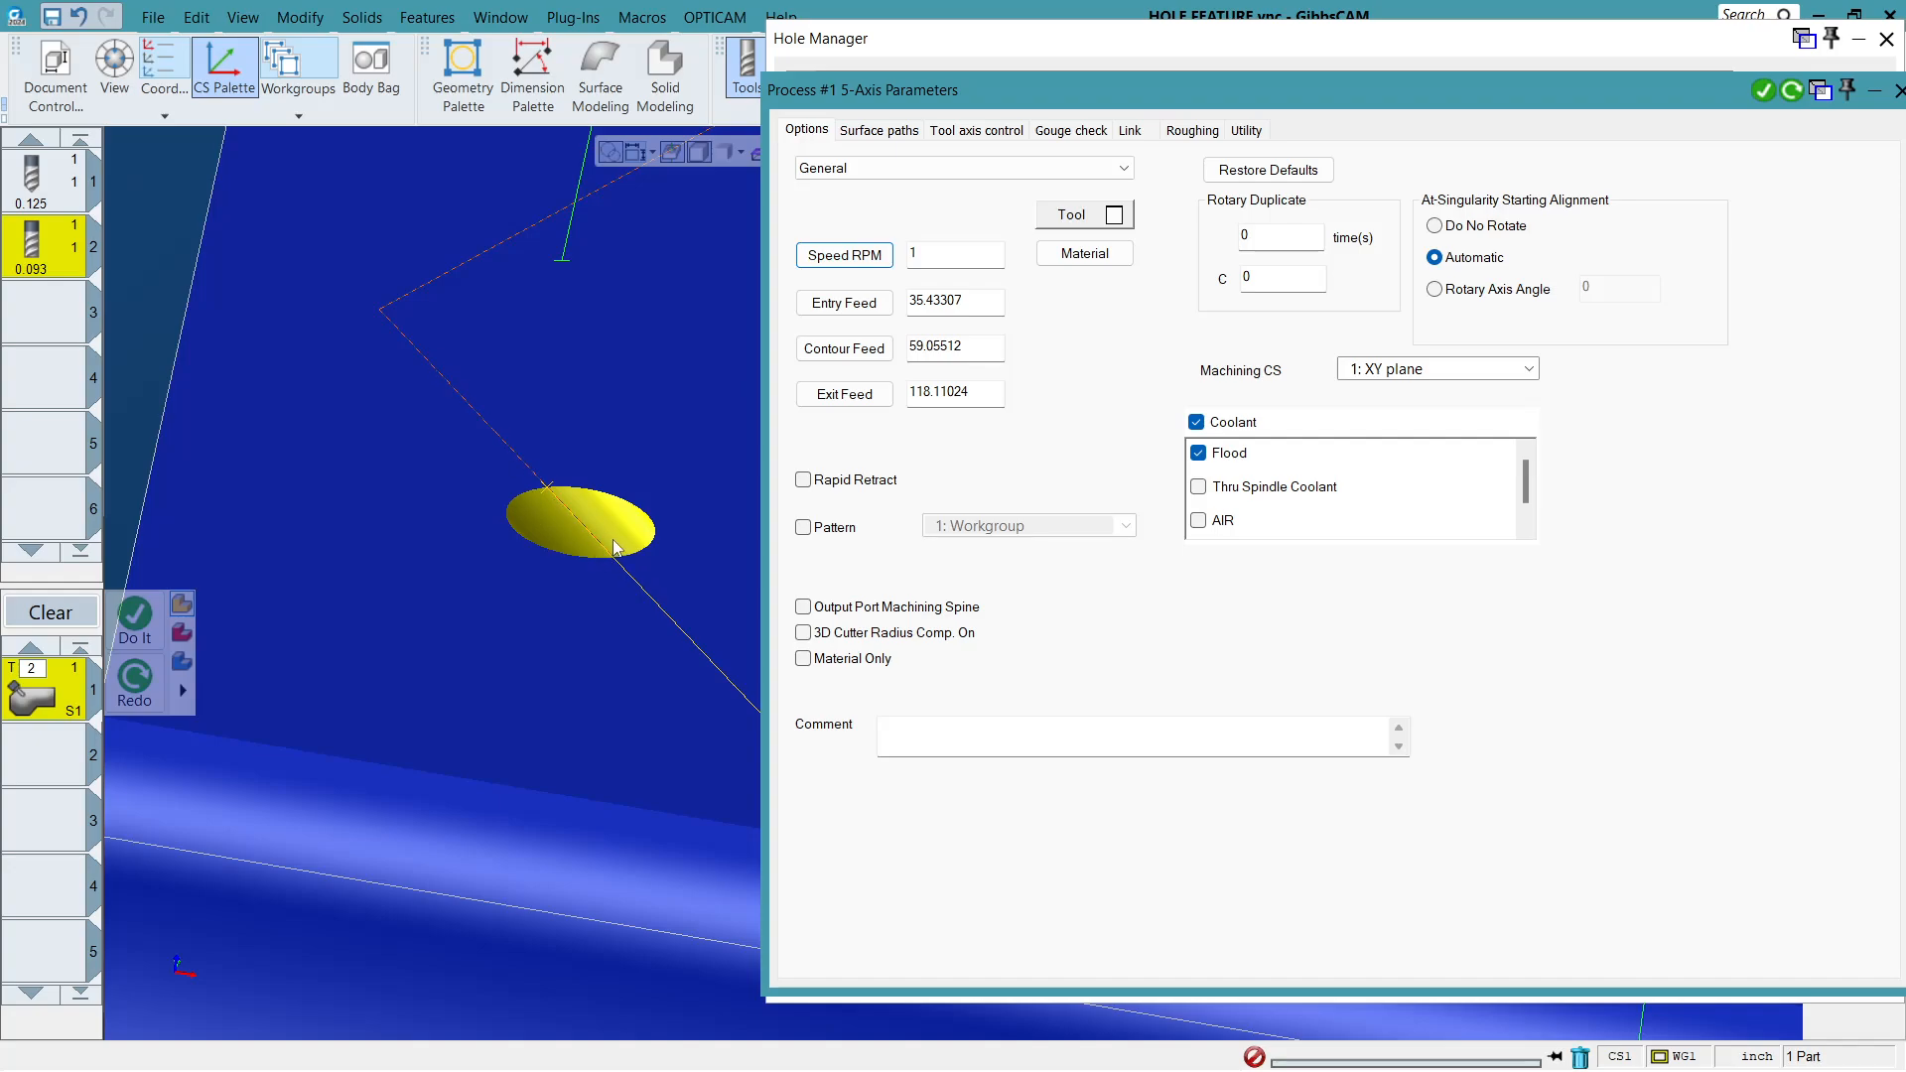
left_click(1077, 169)
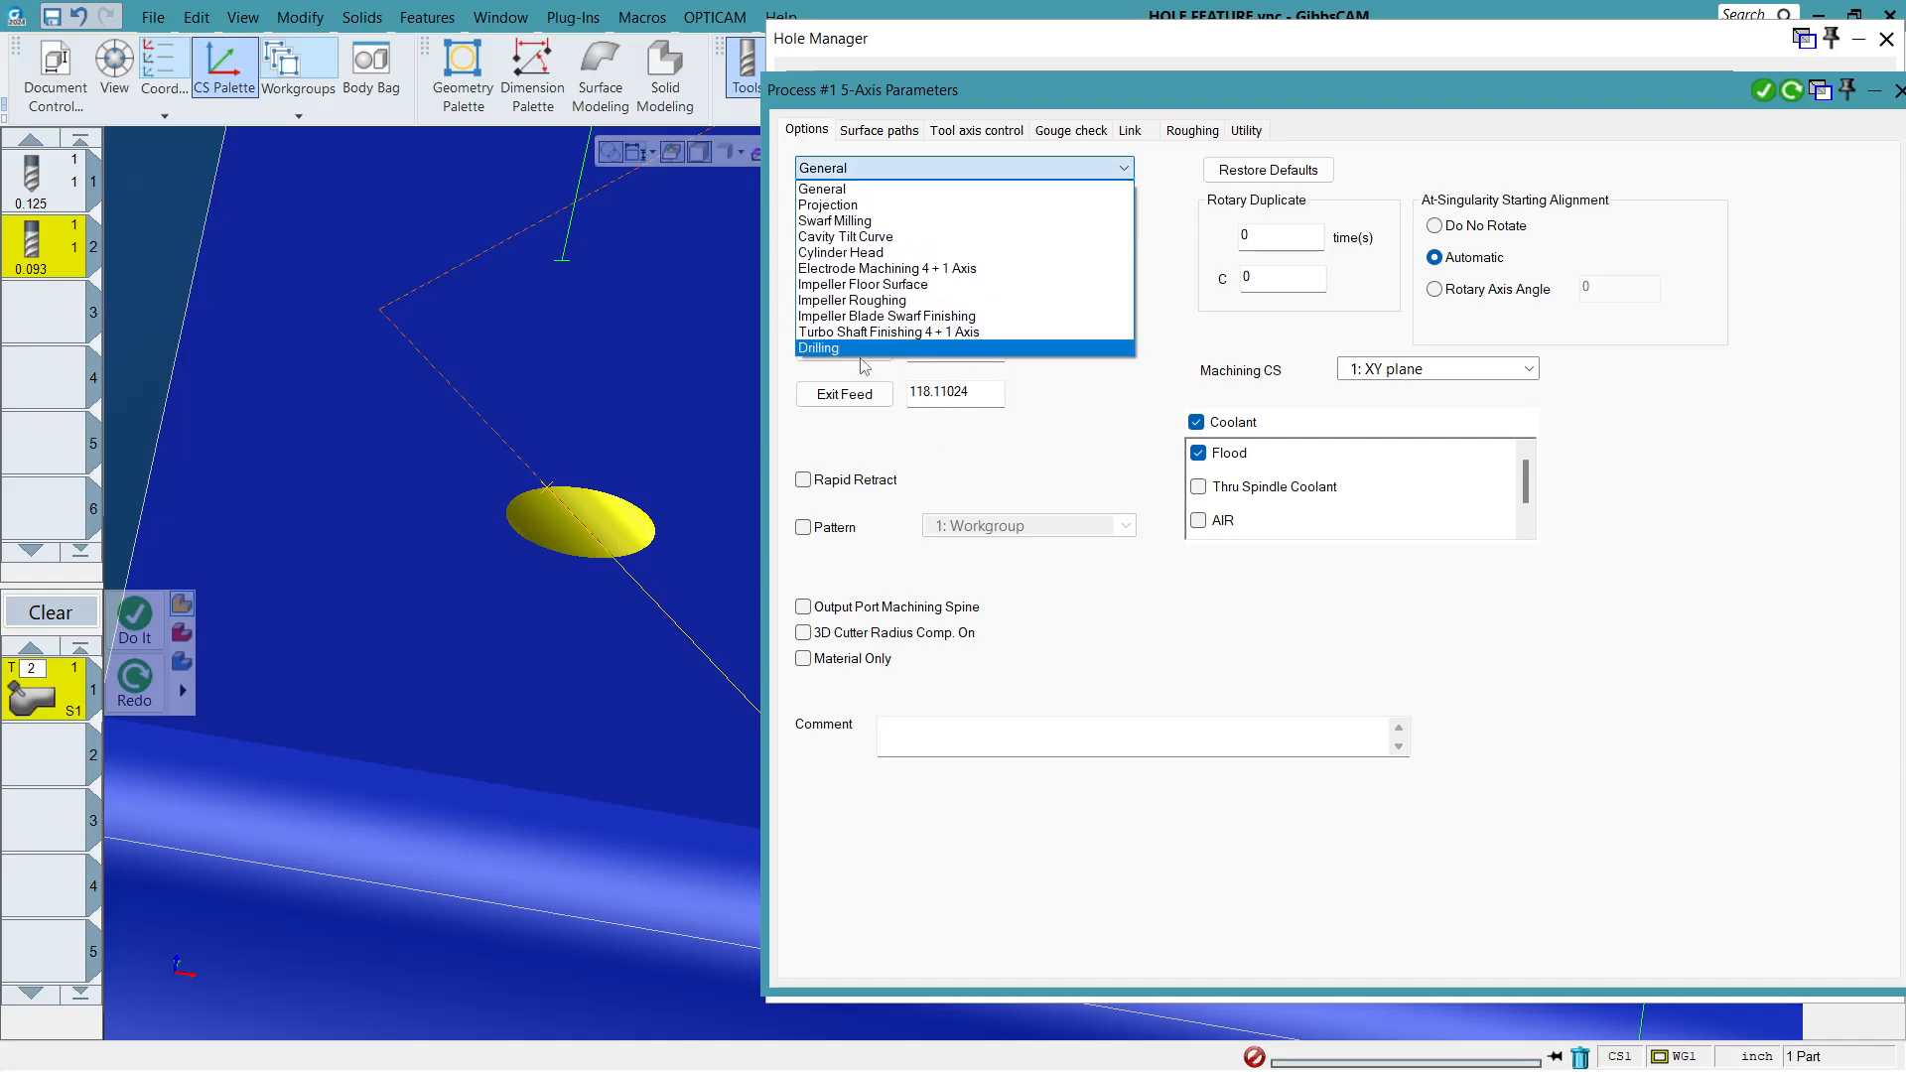
left_click(862, 348)
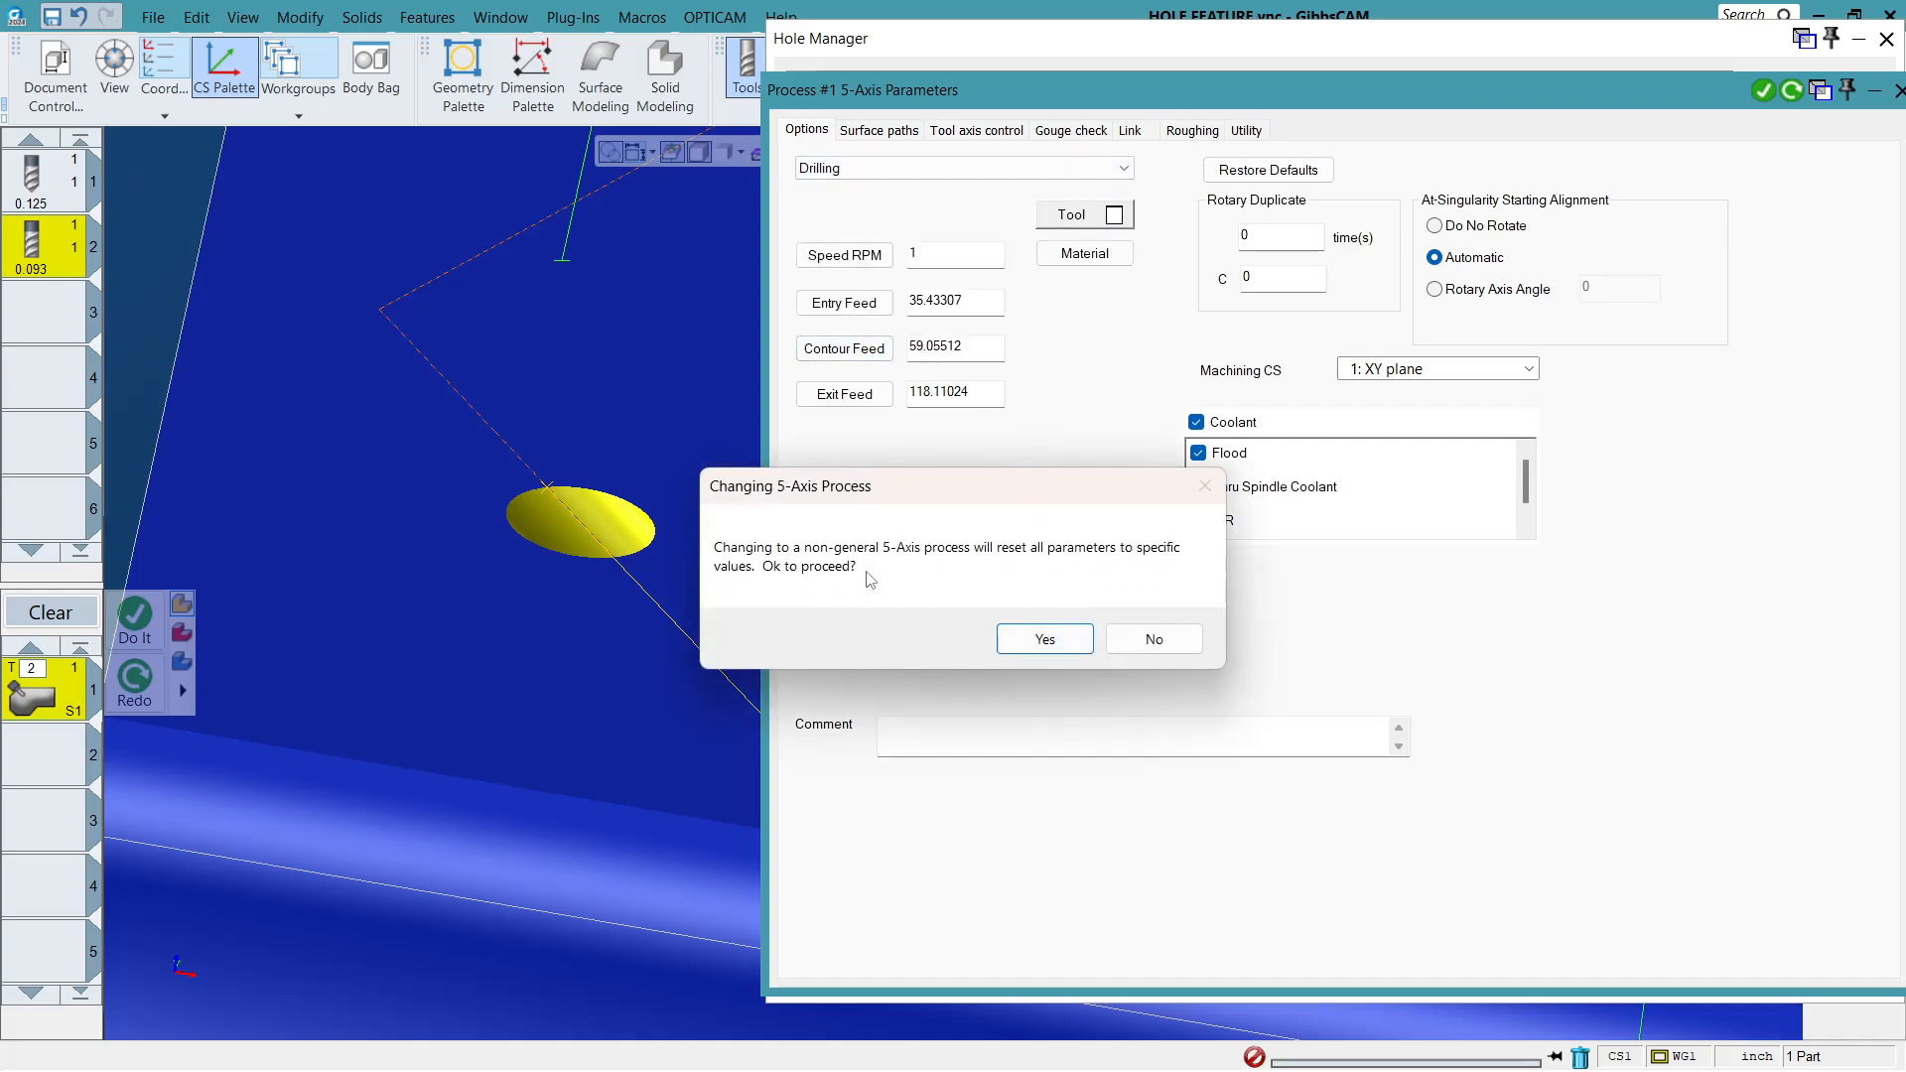
left_click(1060, 642)
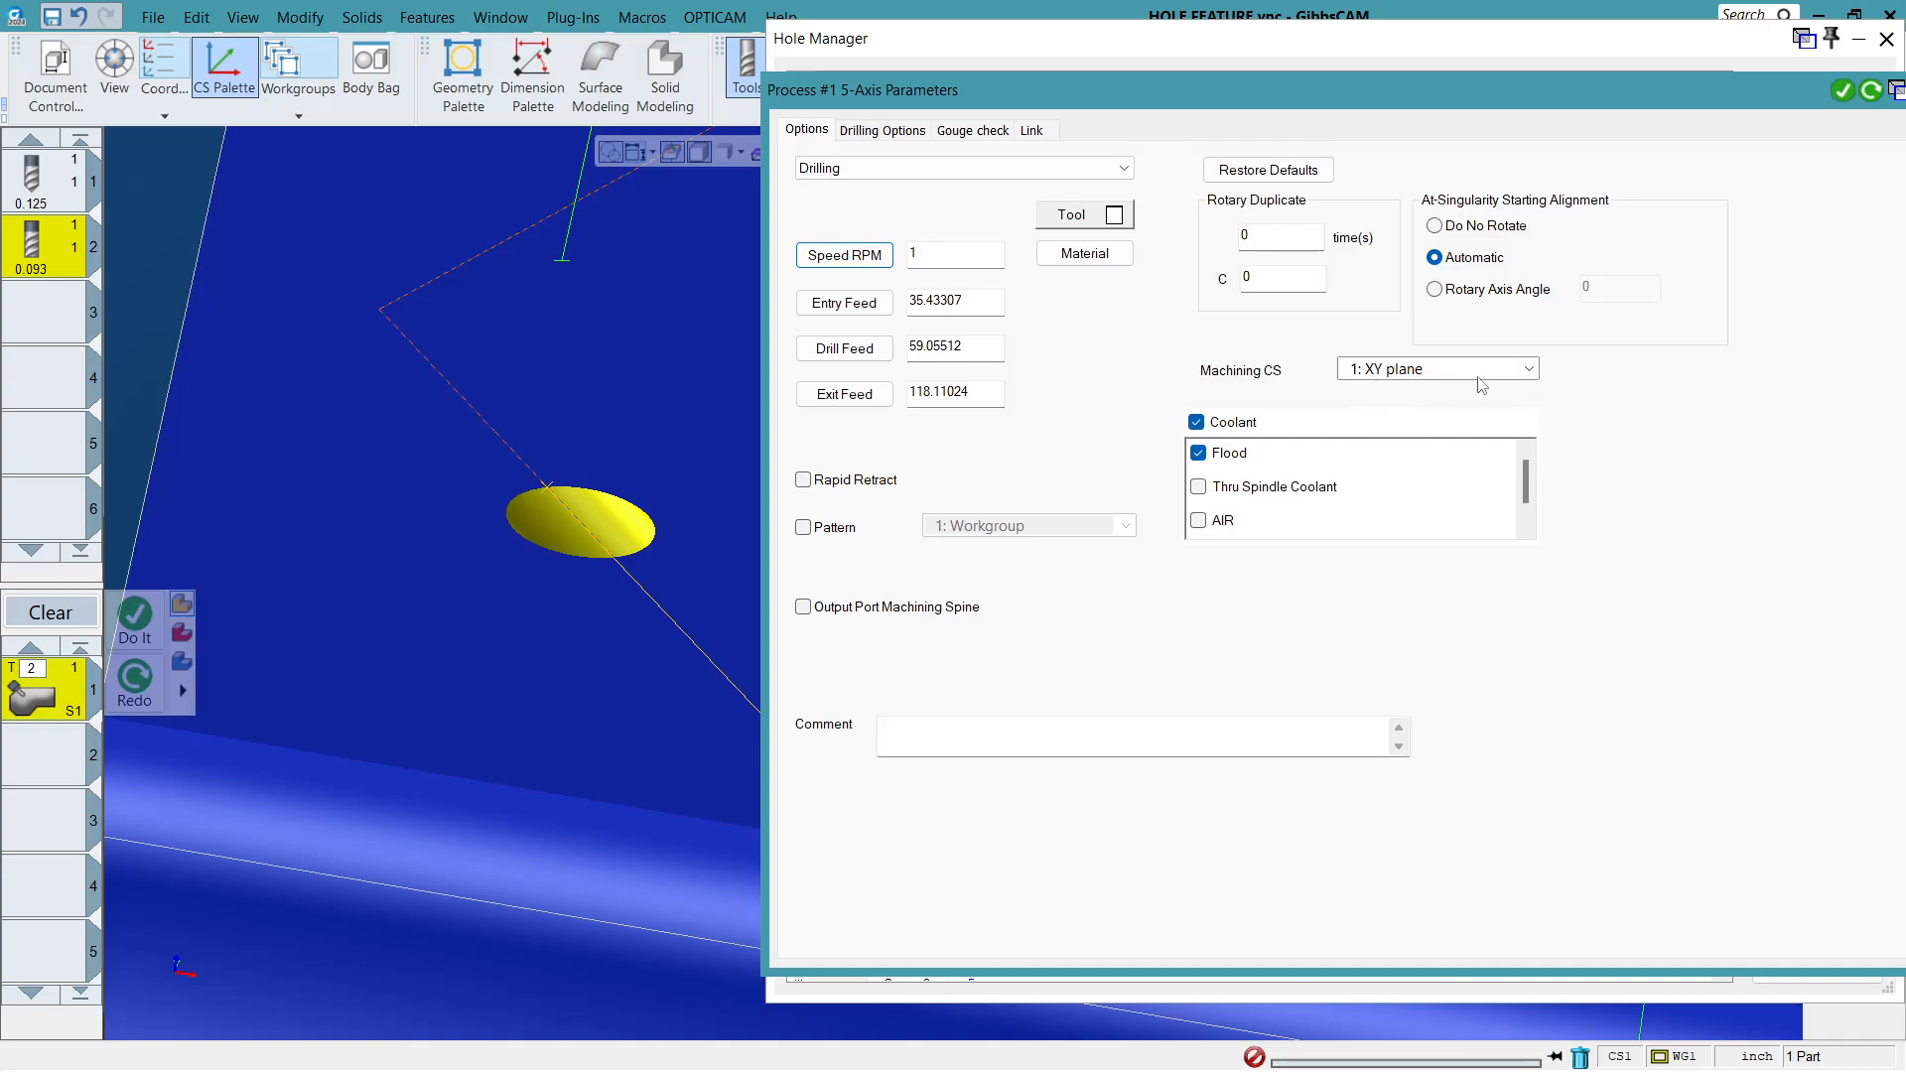
Set the drilling cycle type to Mill Bore with the Helix Bore option.
left_click(906, 130)
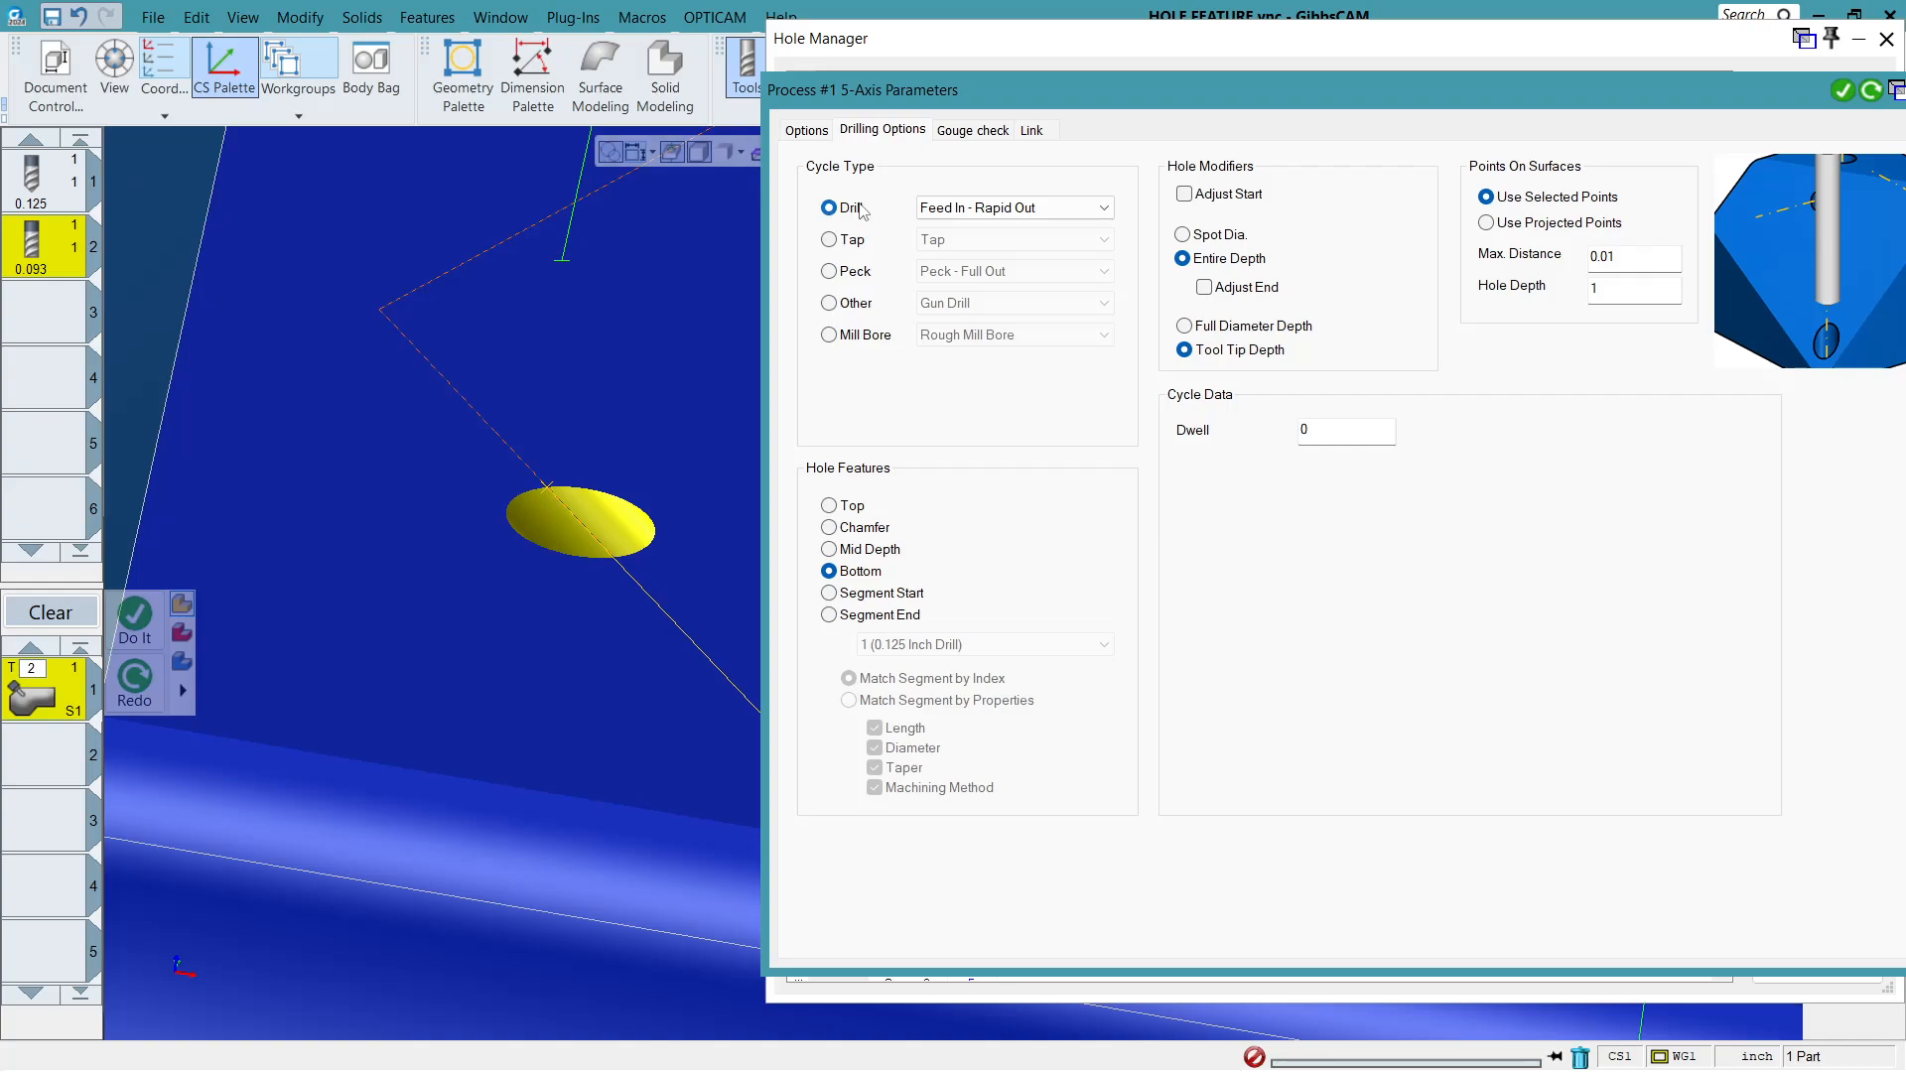
left_click(878, 340)
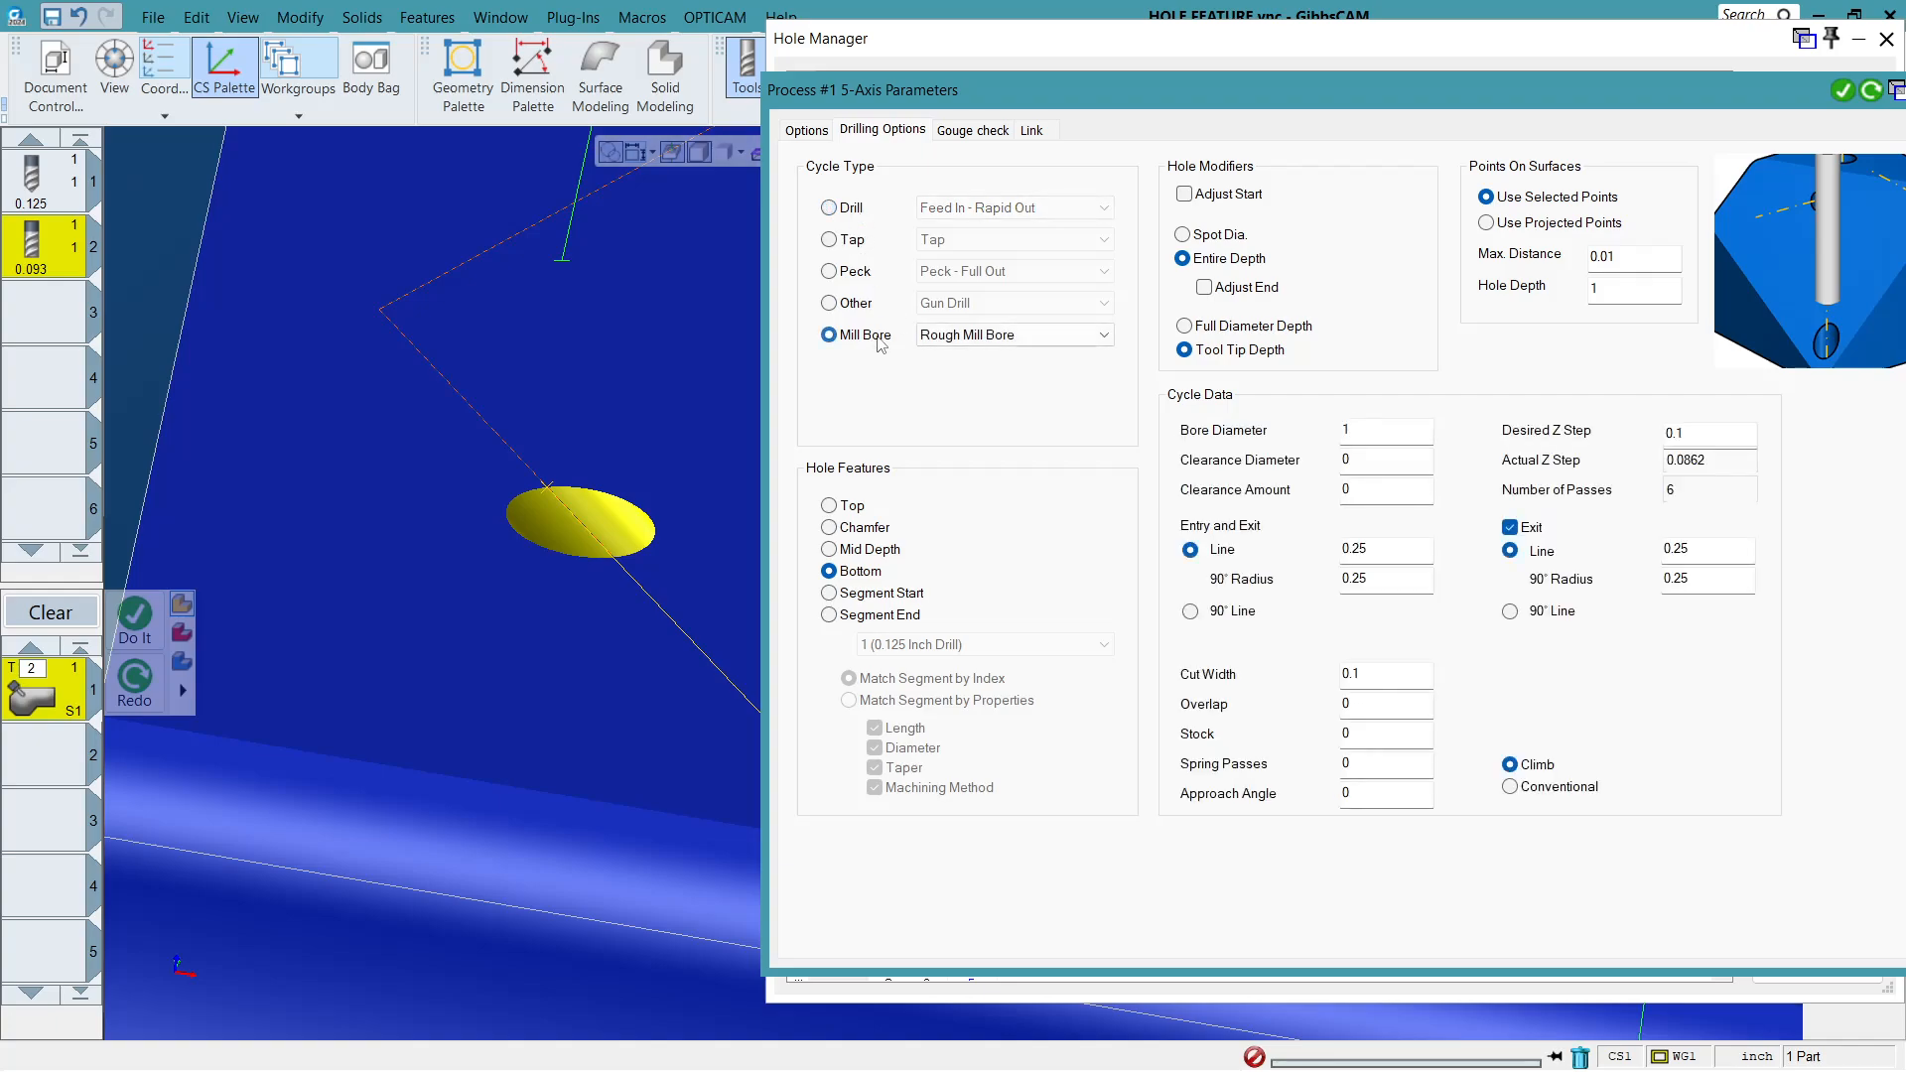
left_click(993, 335)
left_click(1007, 392)
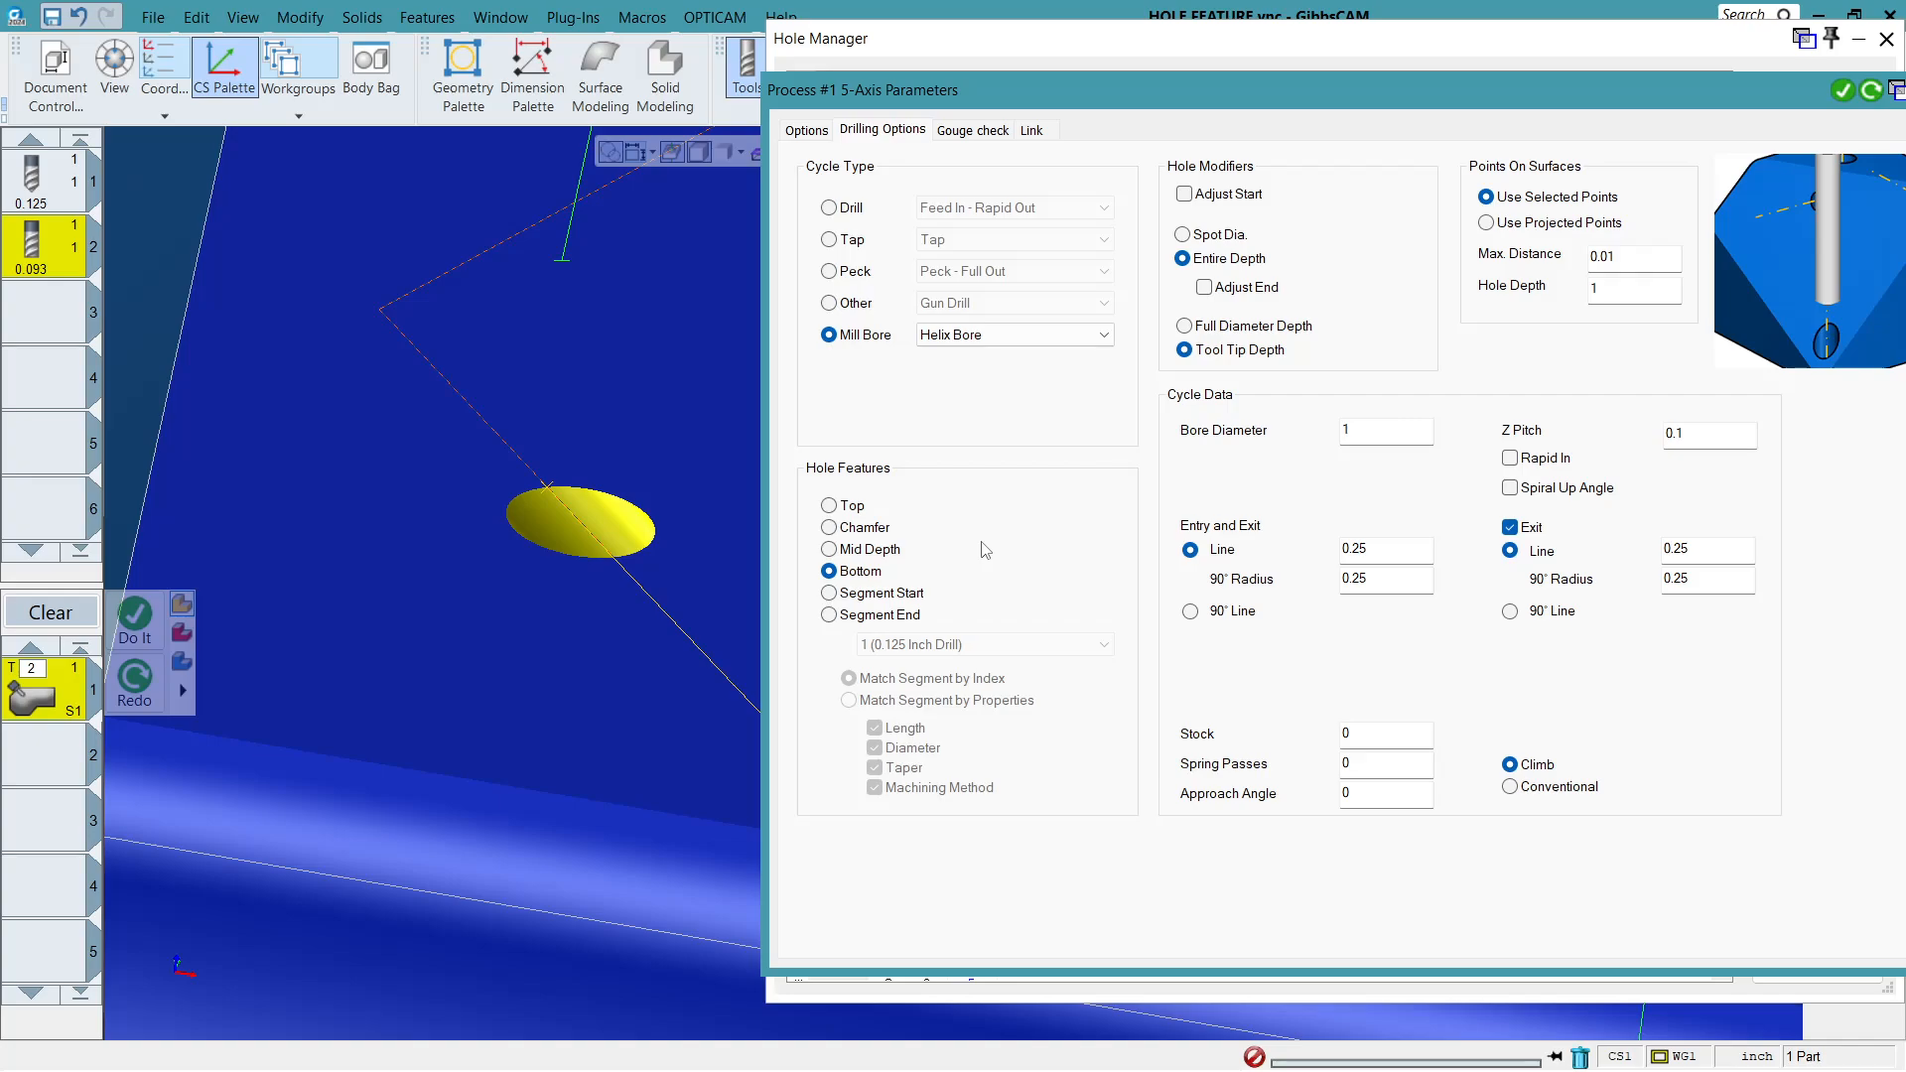
Use the Top hole feature and enable Adjust Start with a value of 0.05.
left_click(852, 509)
left_click(1229, 194)
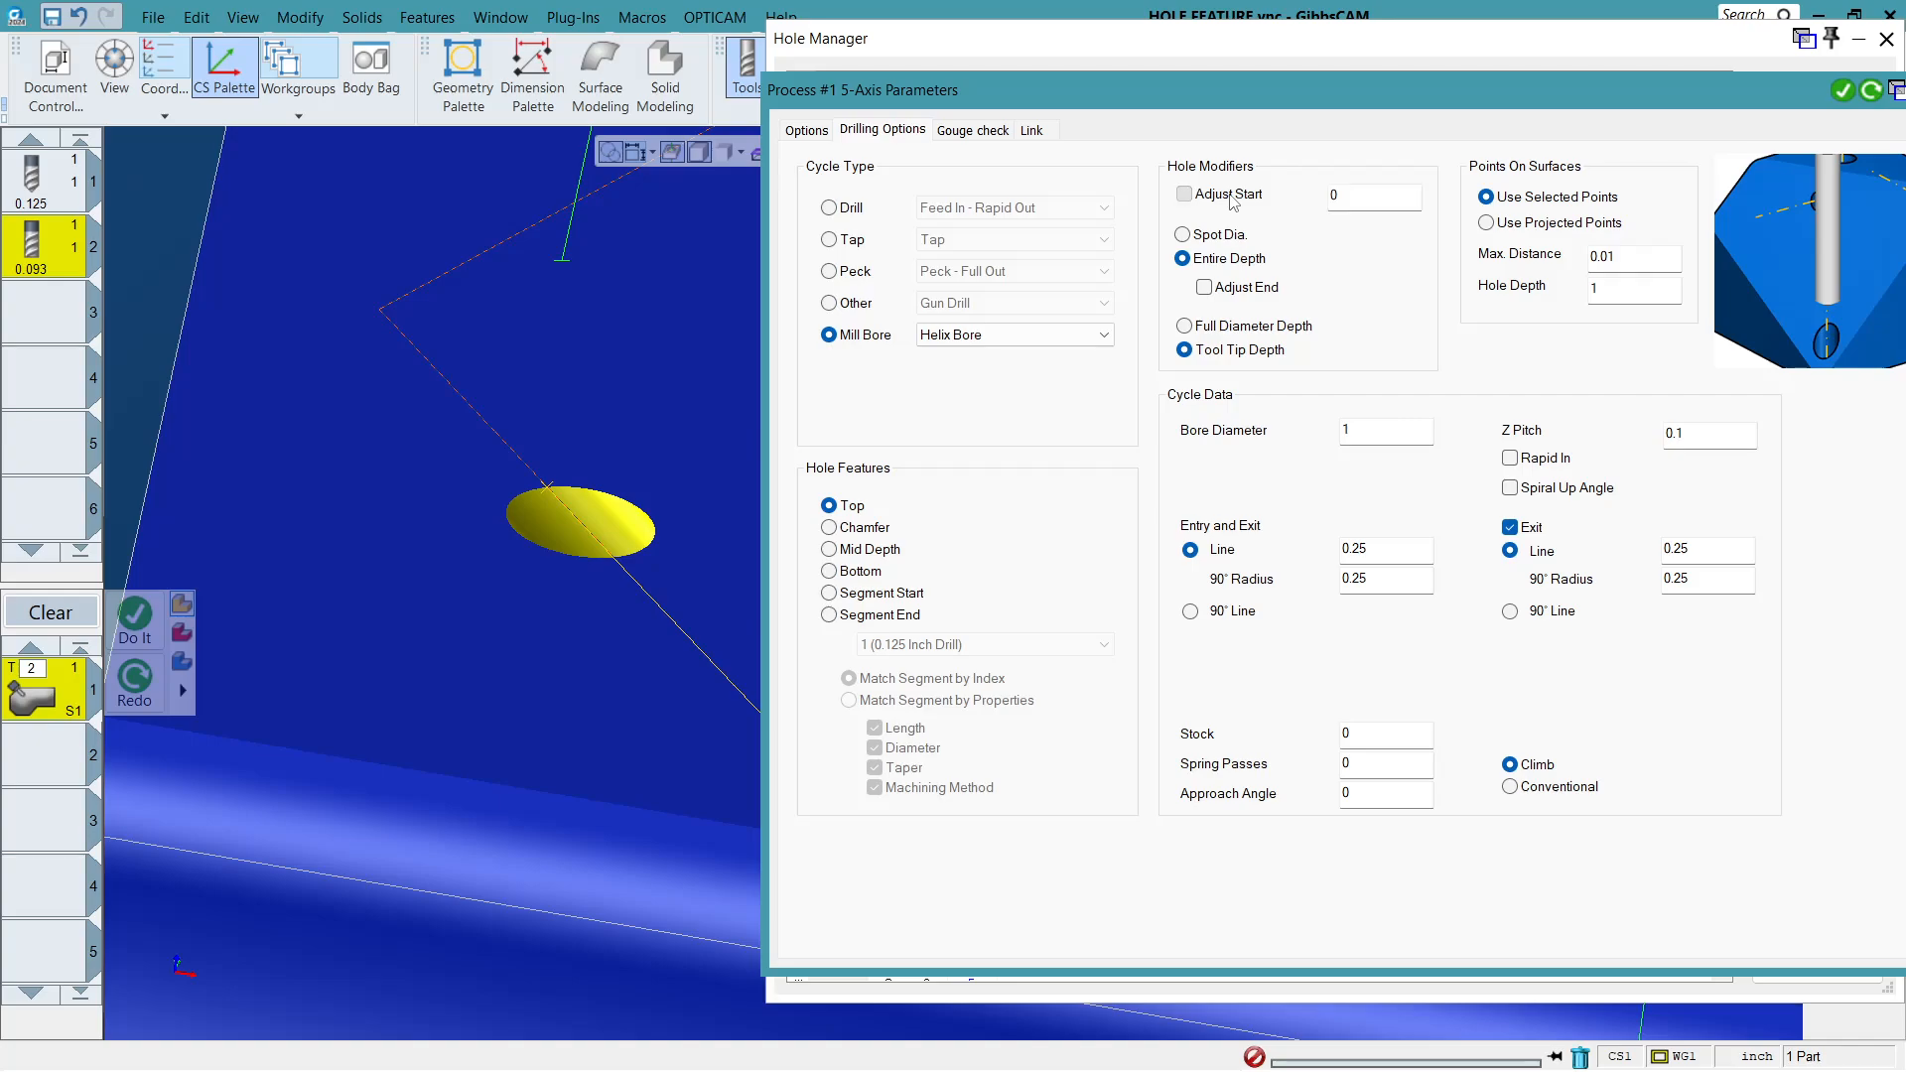
double_click(1373, 210)
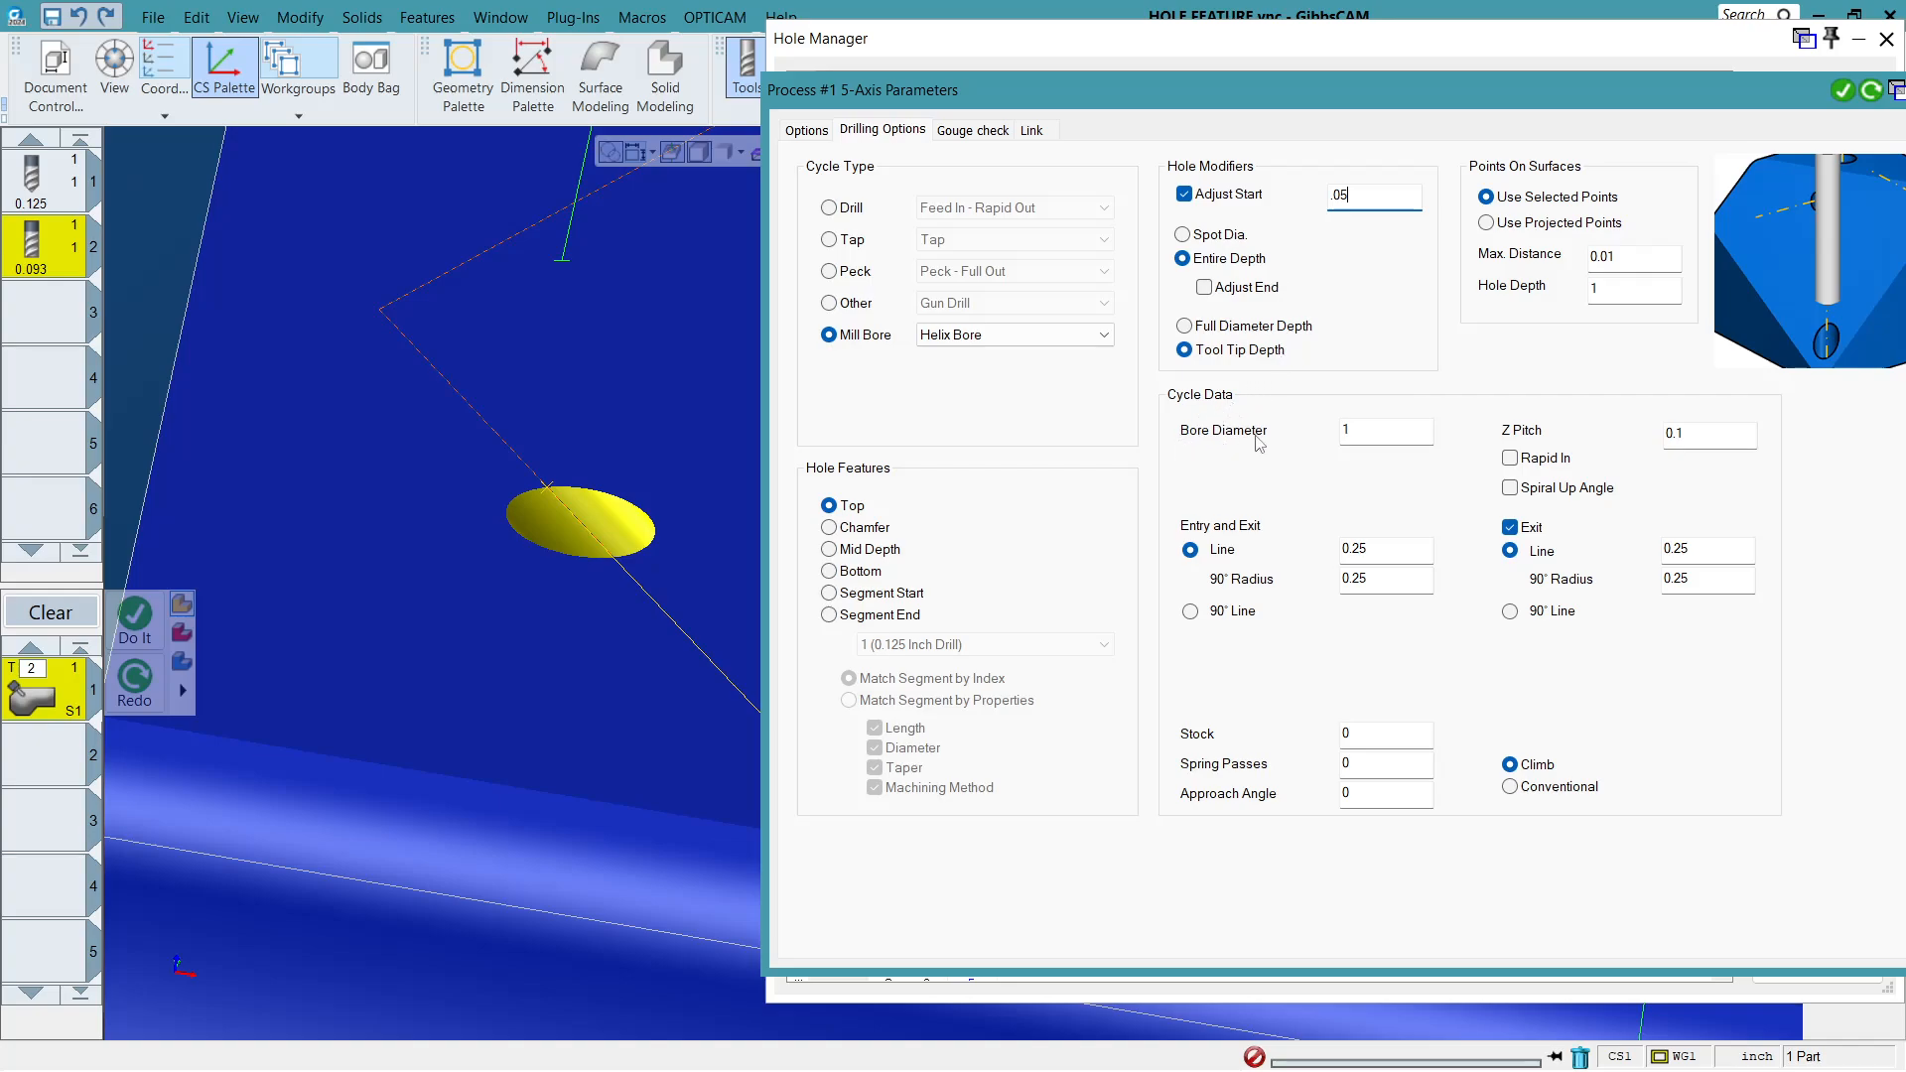
Set the line and 90° radius values to 0.001 for both the entry and the exit moves.
left_click(1401, 437)
left_click(1382, 552)
double_click(1385, 553)
type(".001")
key("Tab")
type("0.001")
key("Tab")
left_click(1724, 443)
left_click(1700, 552)
type(".")
key("Tab")
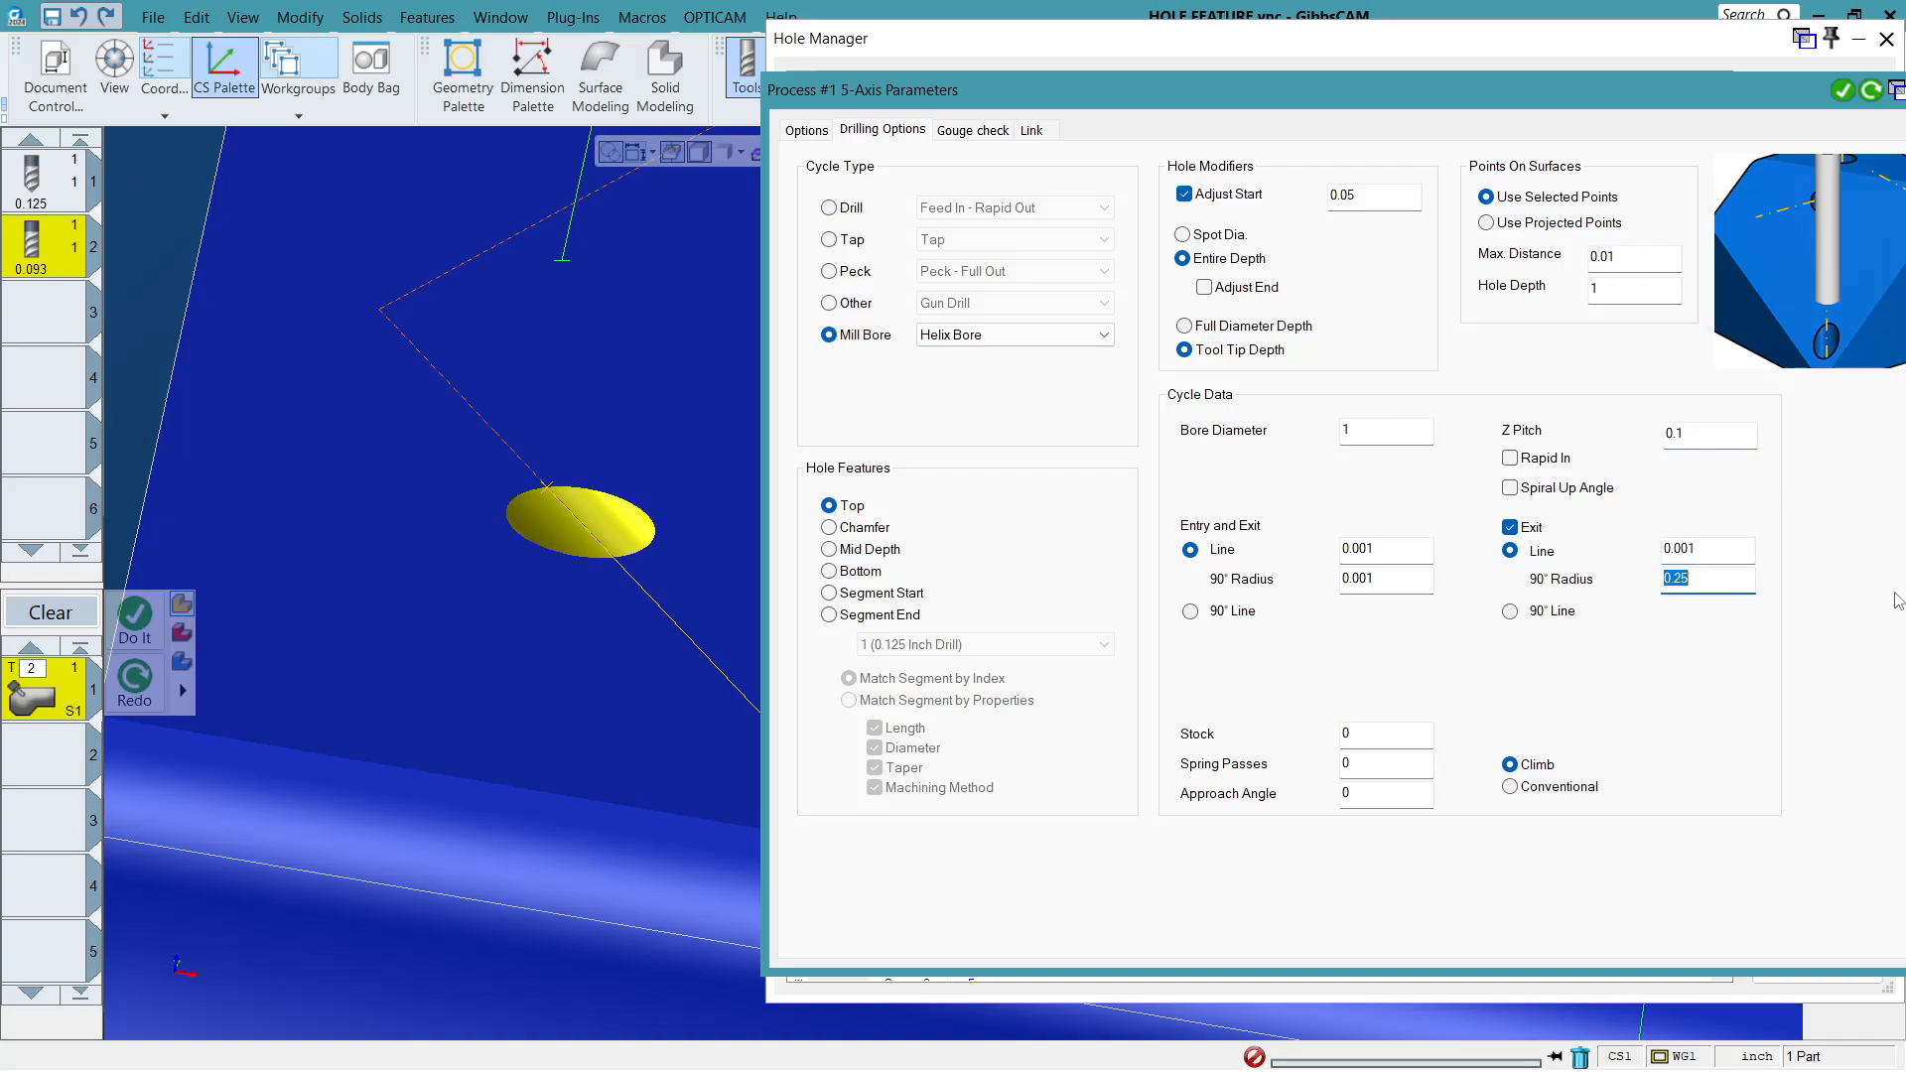
type(".001")
key("Tab")
Set the hole depth to 0.125 and the Z pitch to 0.005, and try to generate the toolpath.
left_click(1722, 447)
left_click(1630, 294)
left_click(1698, 434)
type(".")
left_click(1841, 91)
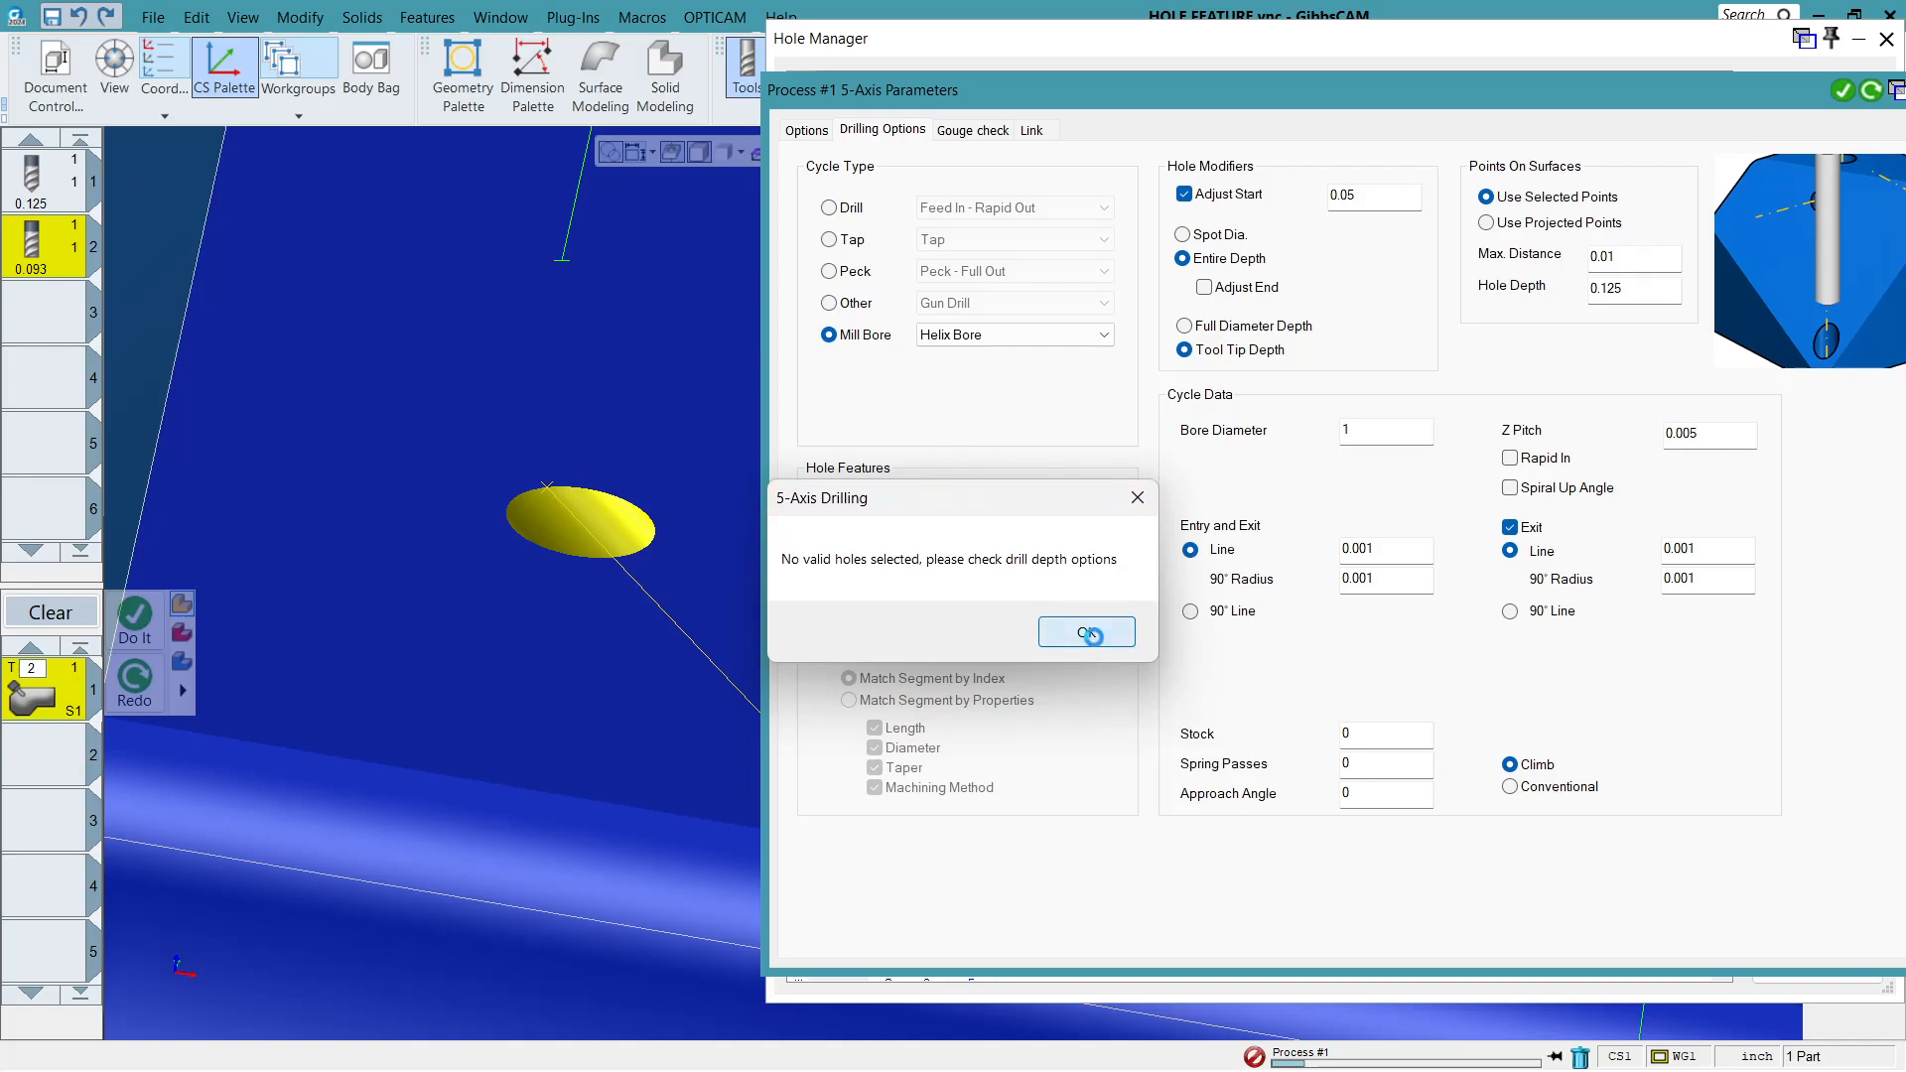
left_click(1090, 636)
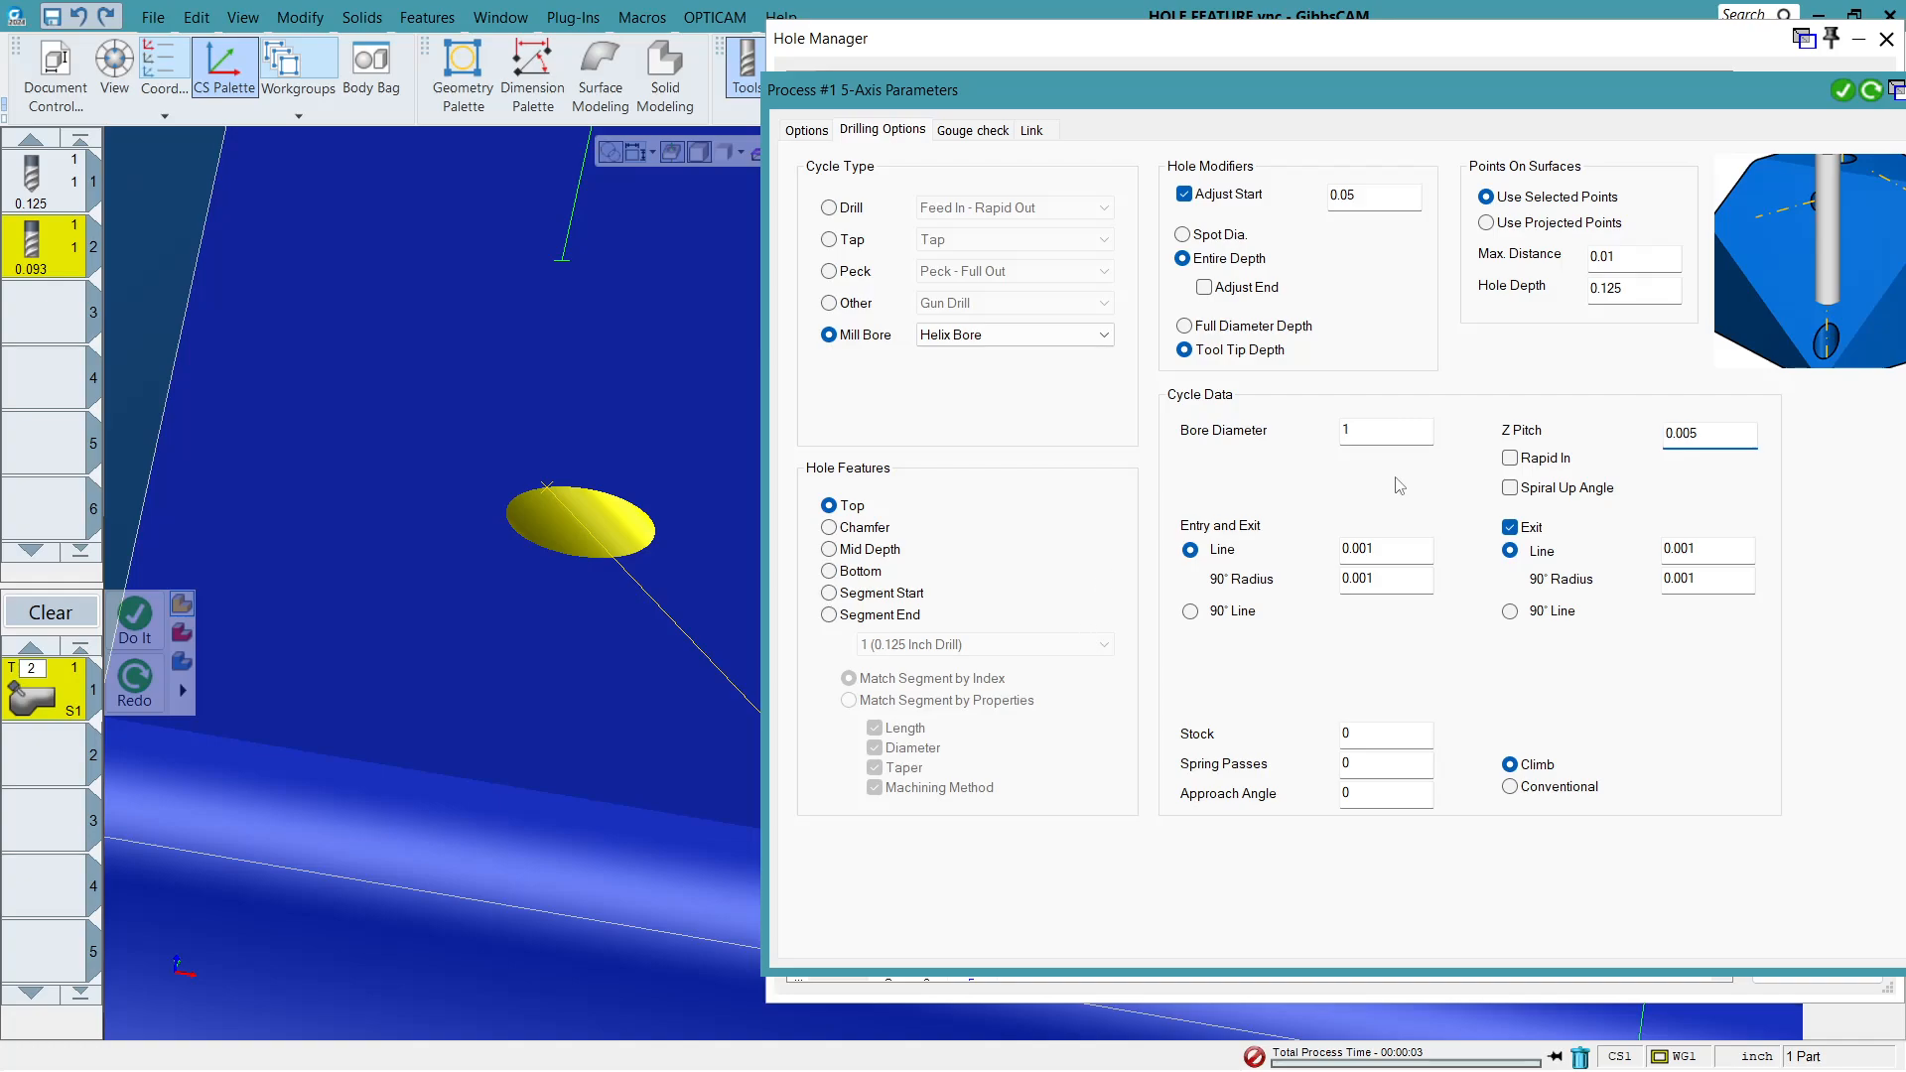
Set the bore diameter to 0.125 and try to regenerate the toolpath.
double_click(1377, 437)
left_click(1870, 91)
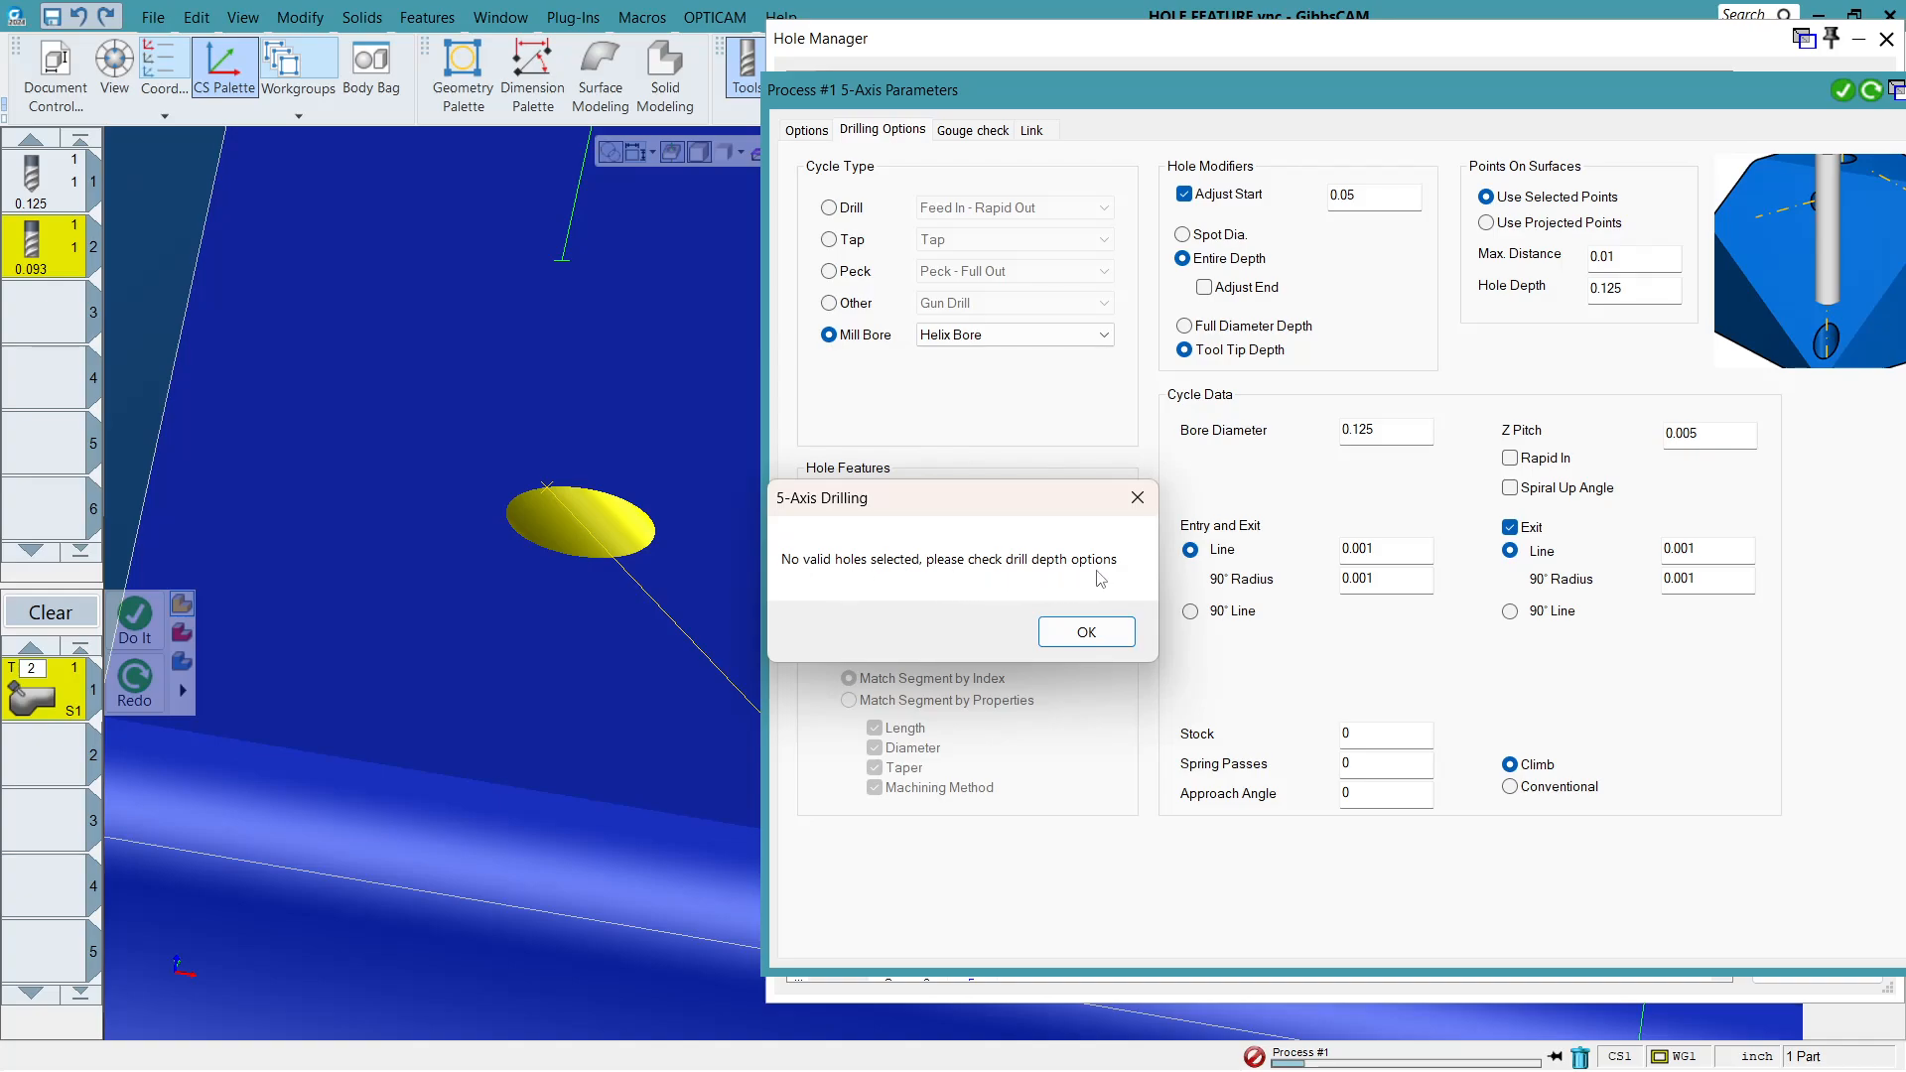
left_click(1110, 635)
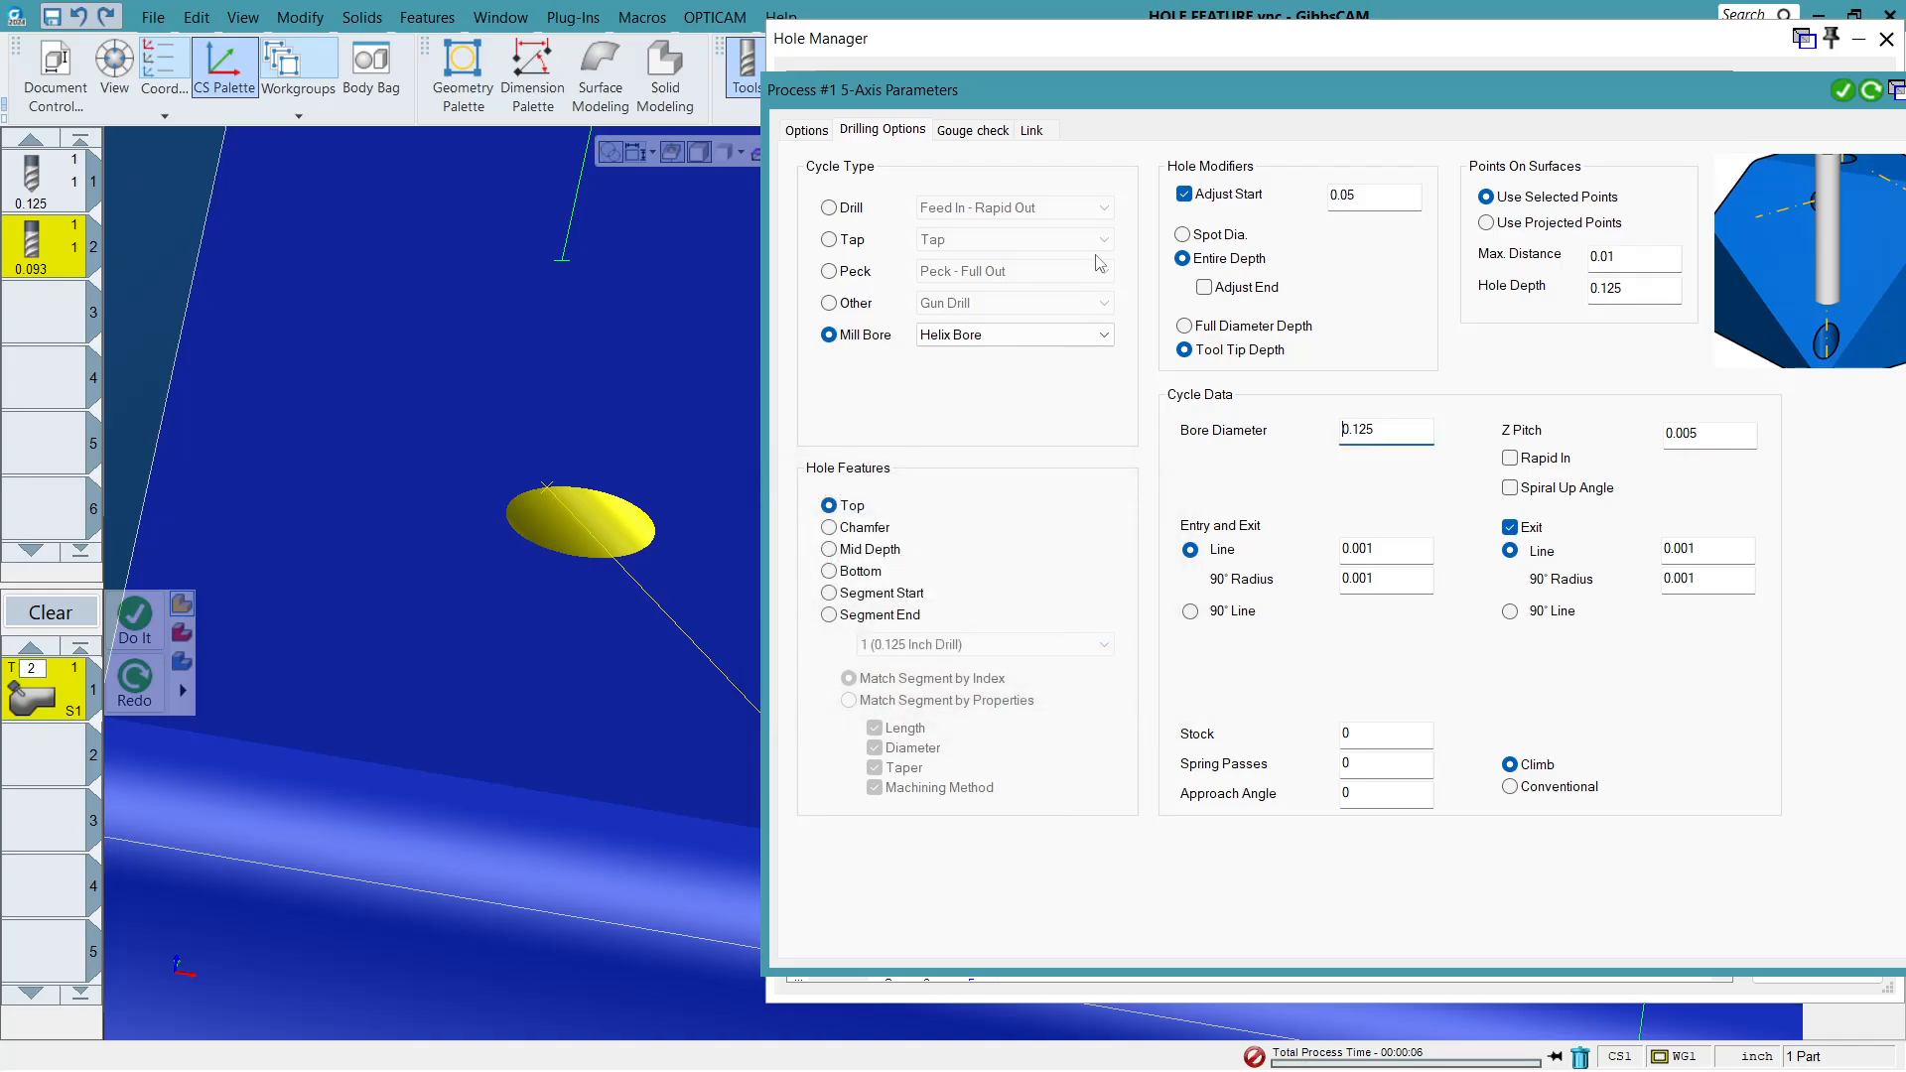
Review the gouge check and link settings of the 5-axis drilling process.
left_click(599, 553)
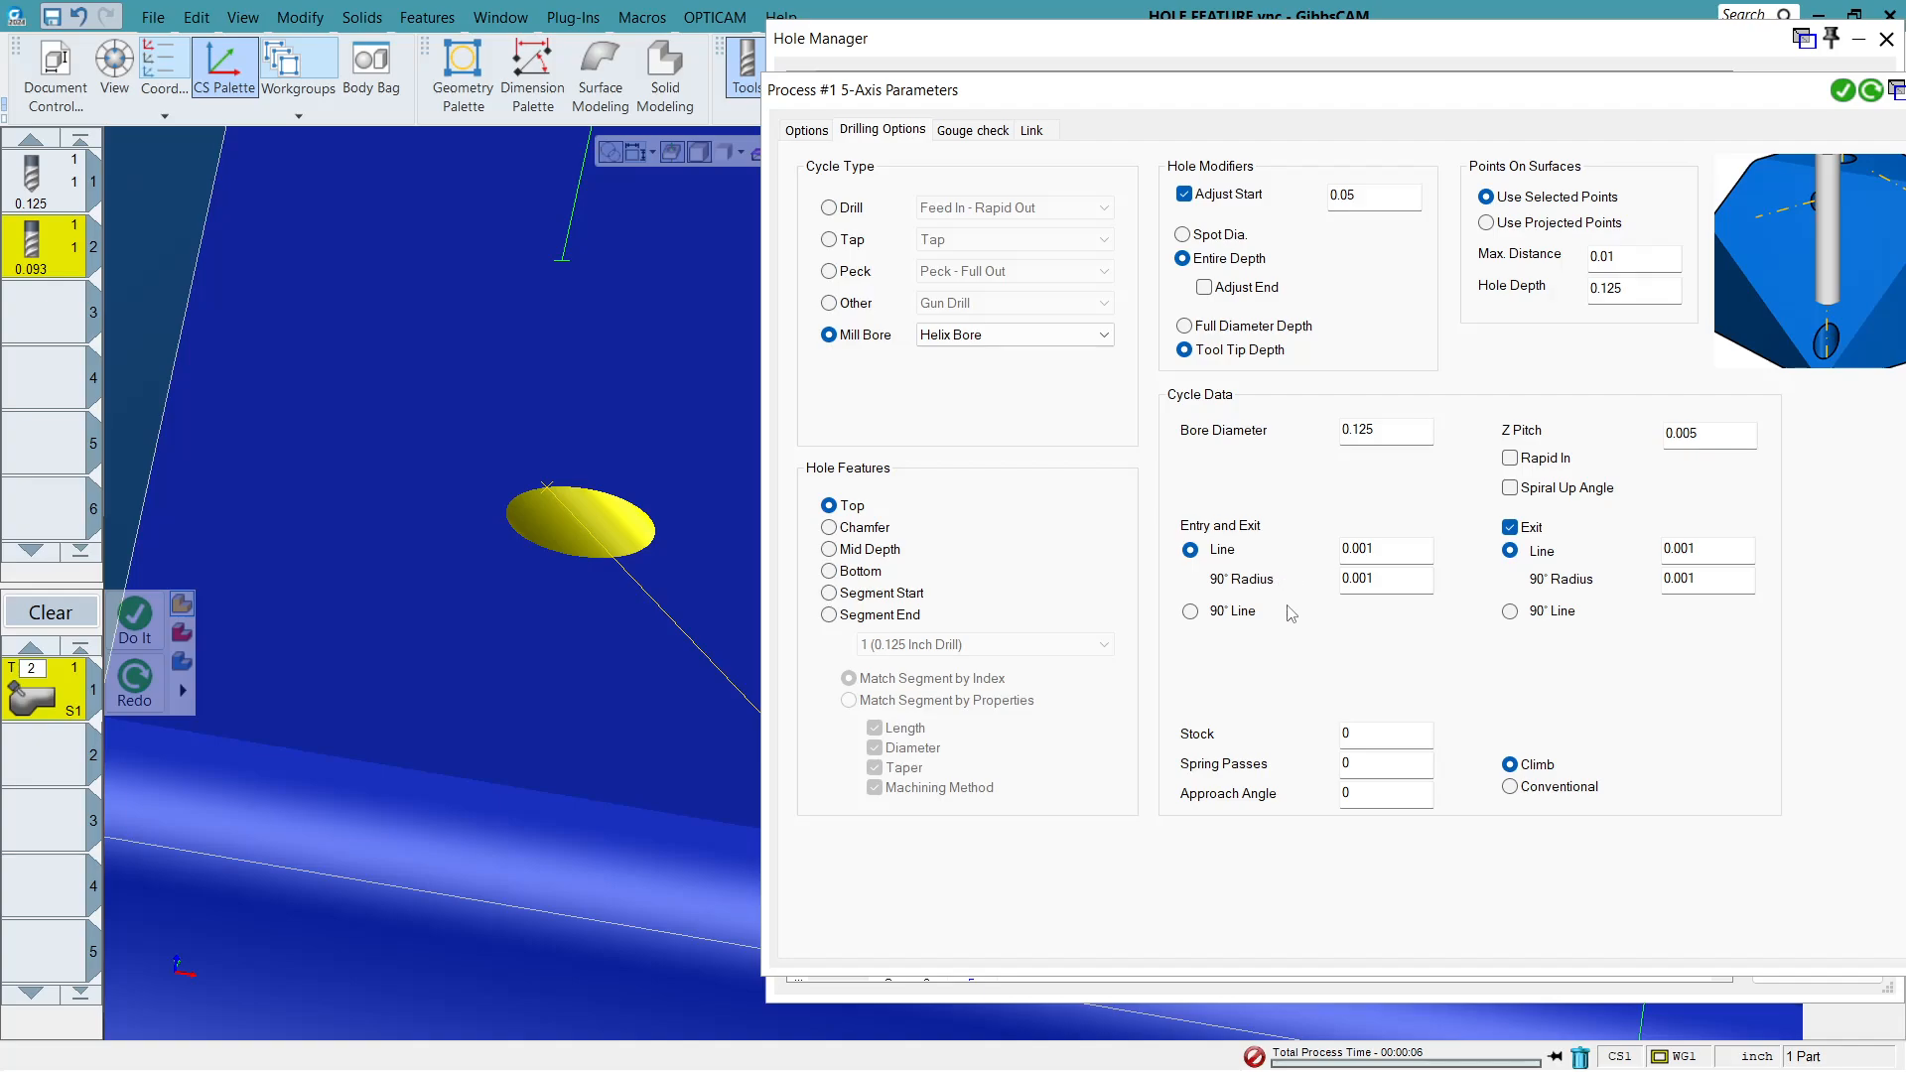
left_click(969, 130)
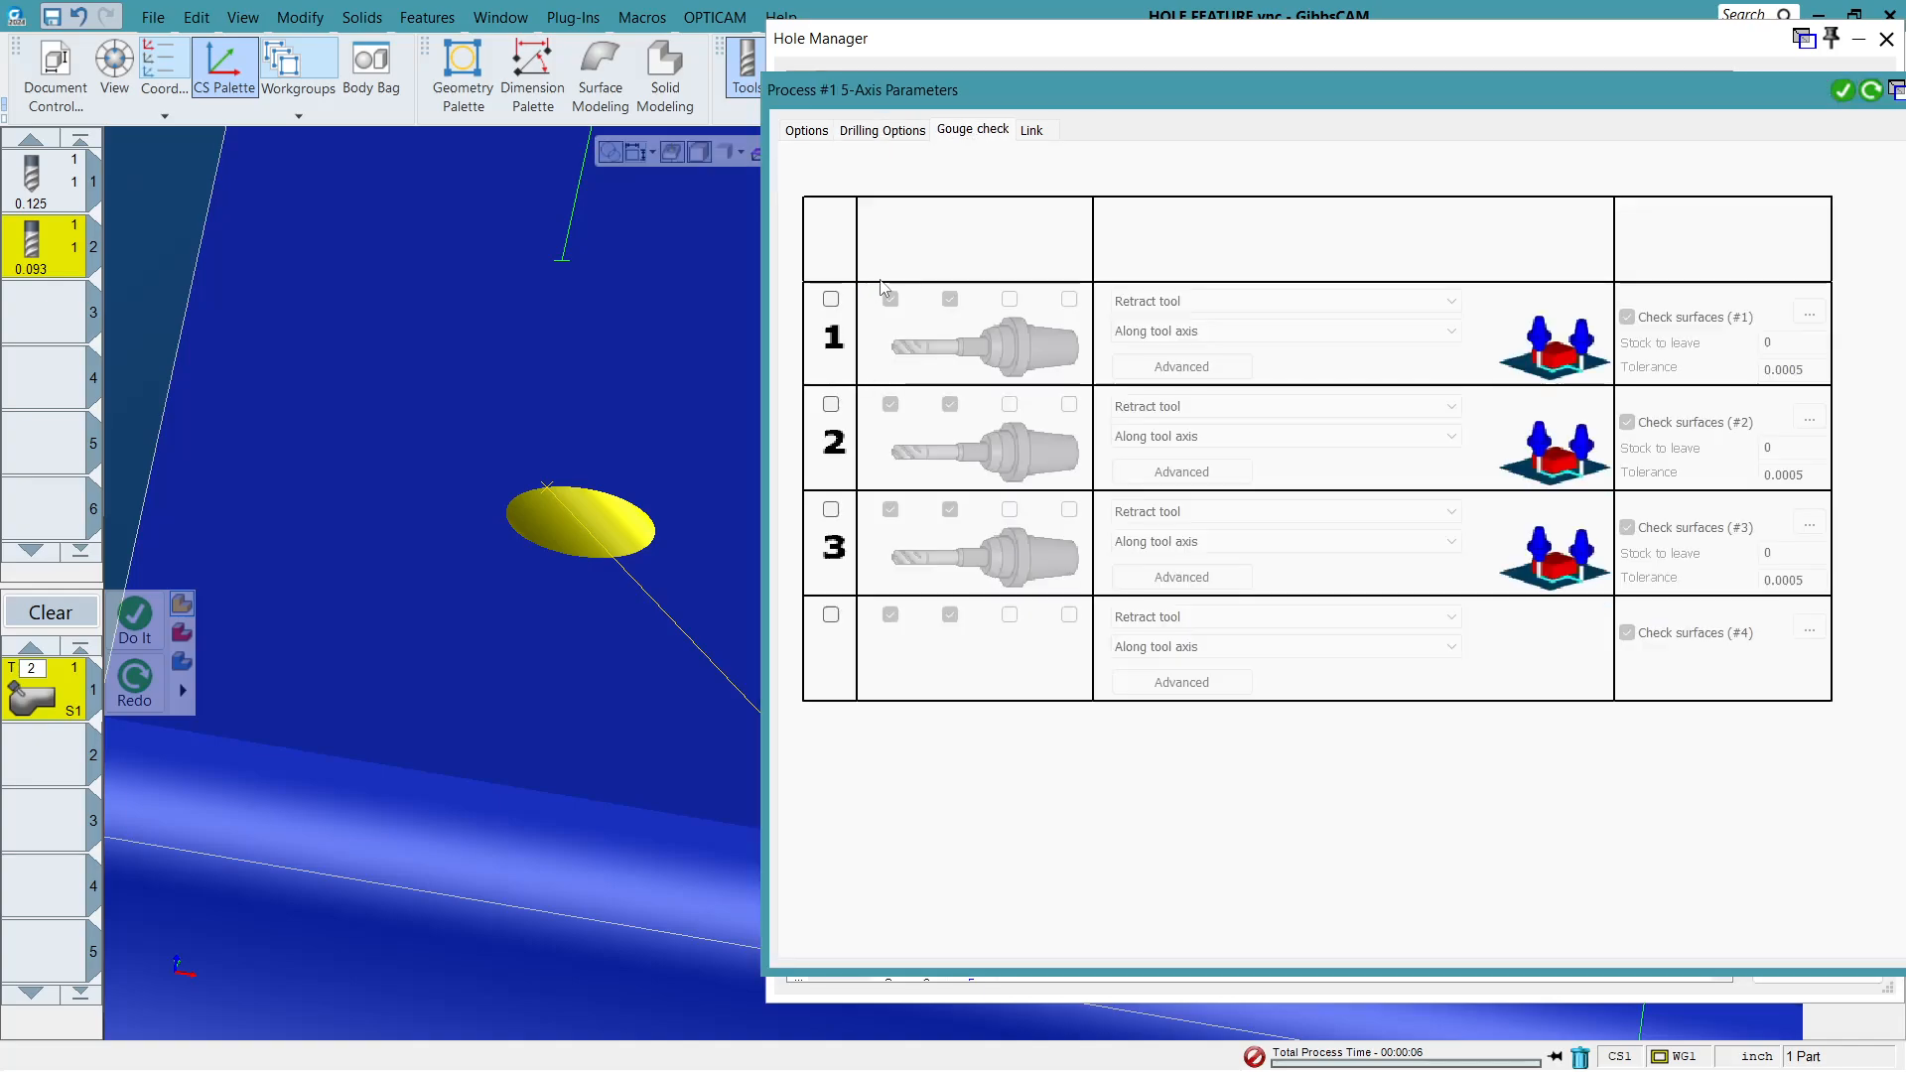
left_click(1032, 130)
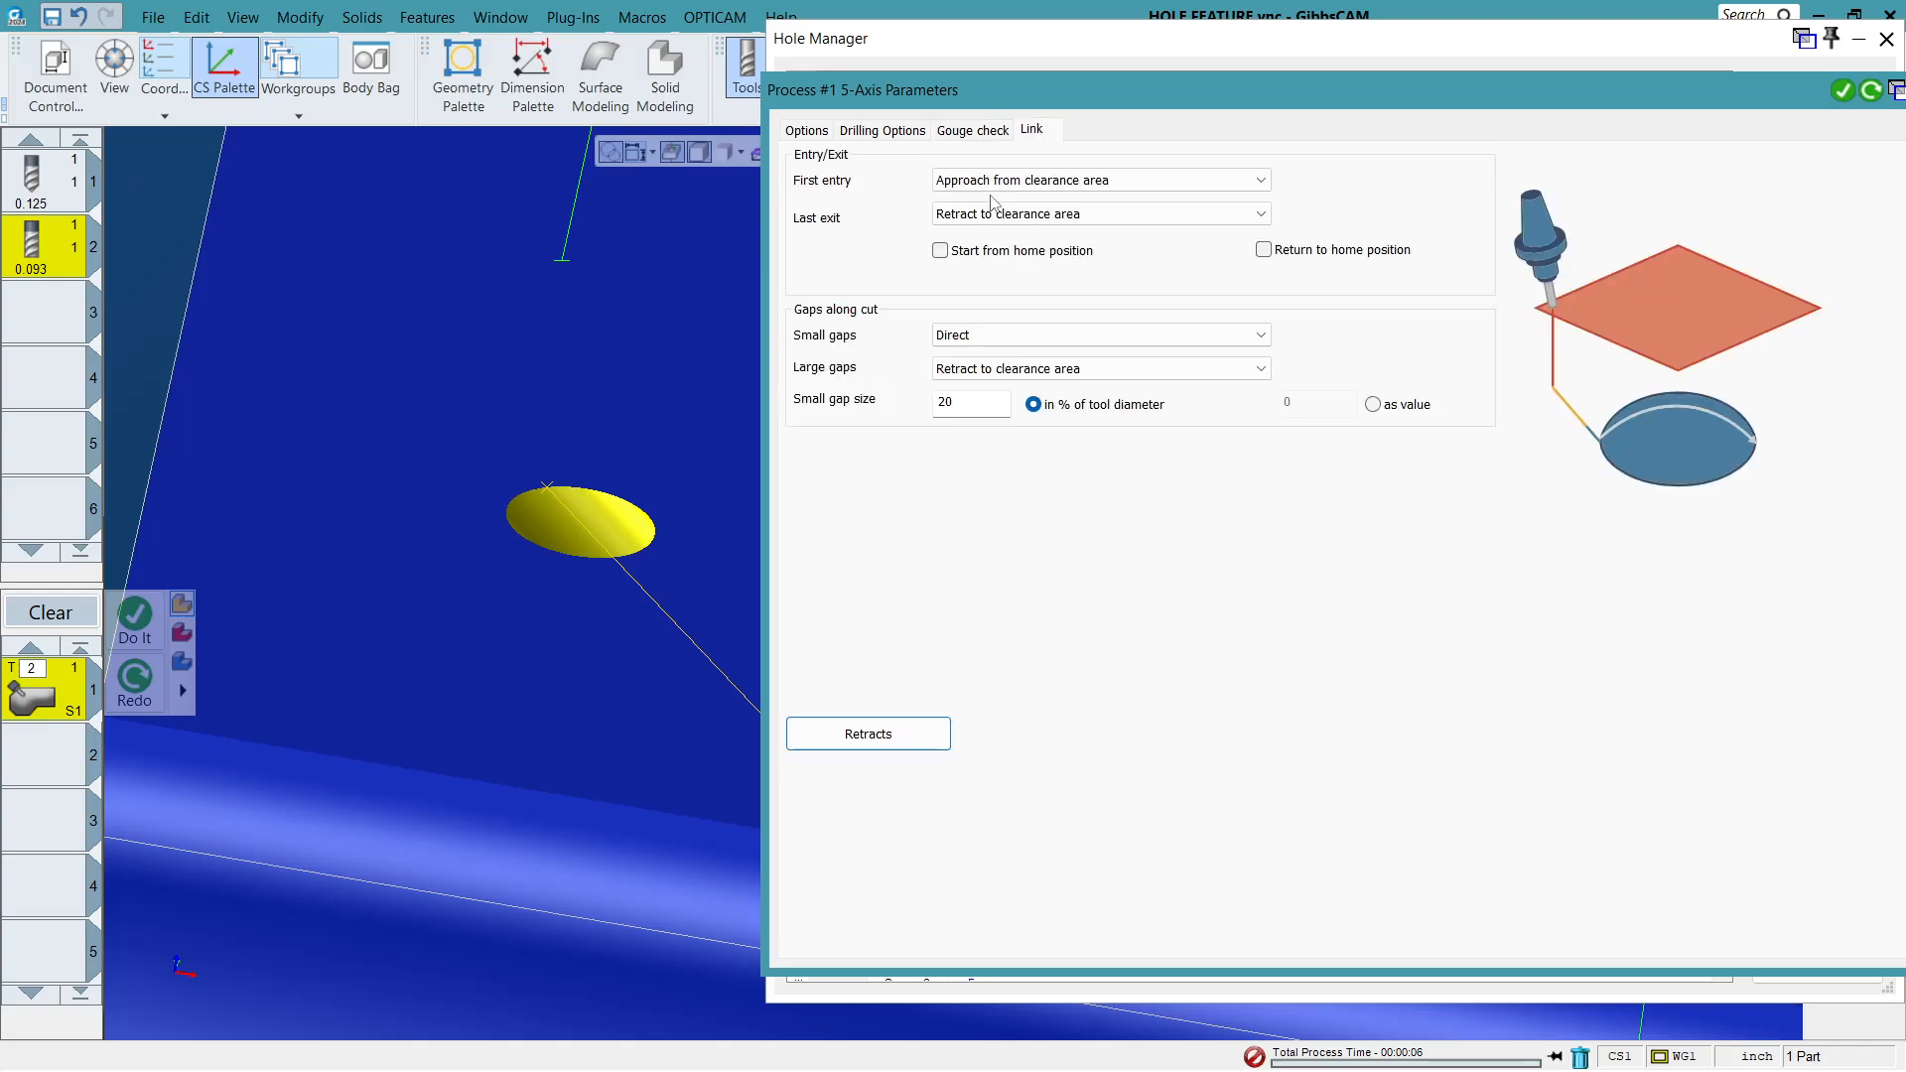
Try the Spot Dia. depth modifier in the drilling options and switch back to Entire Depth.
left_click(878, 132)
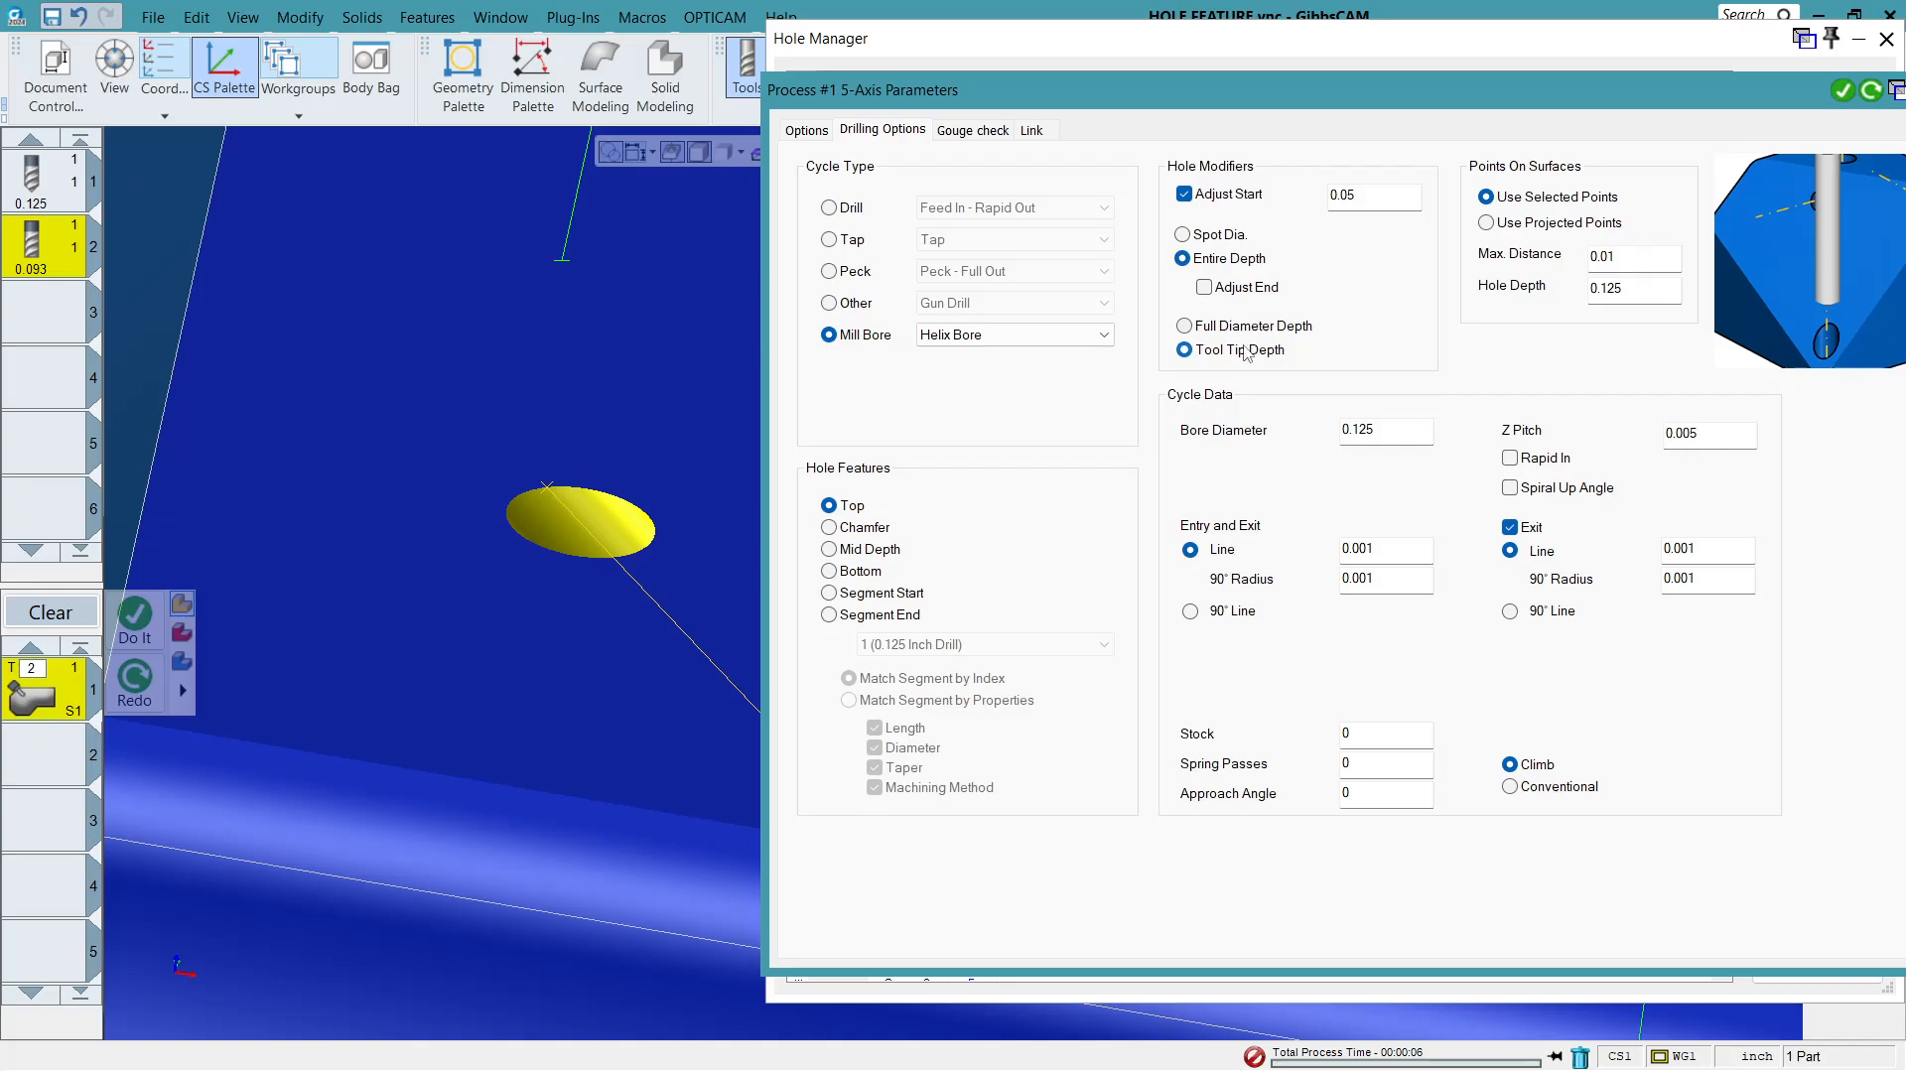
left_click(1234, 239)
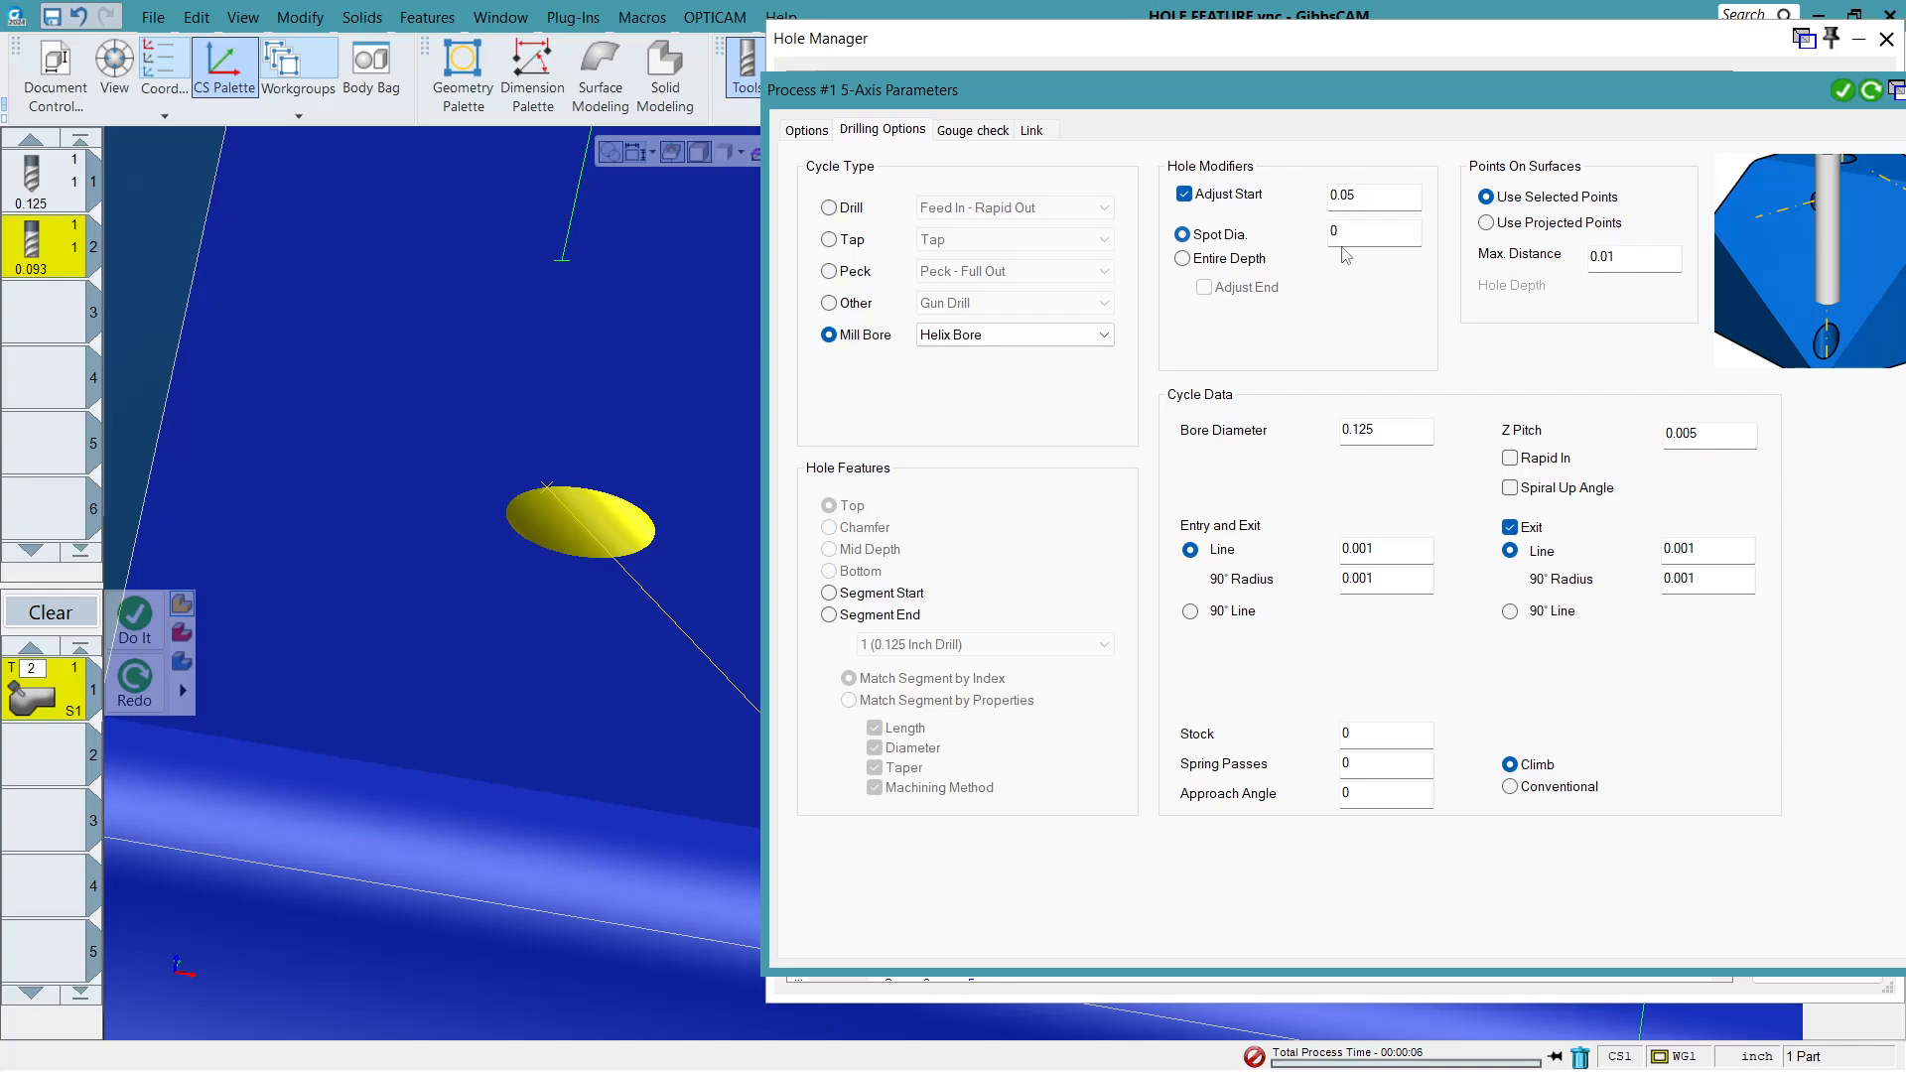
left_click(1211, 261)
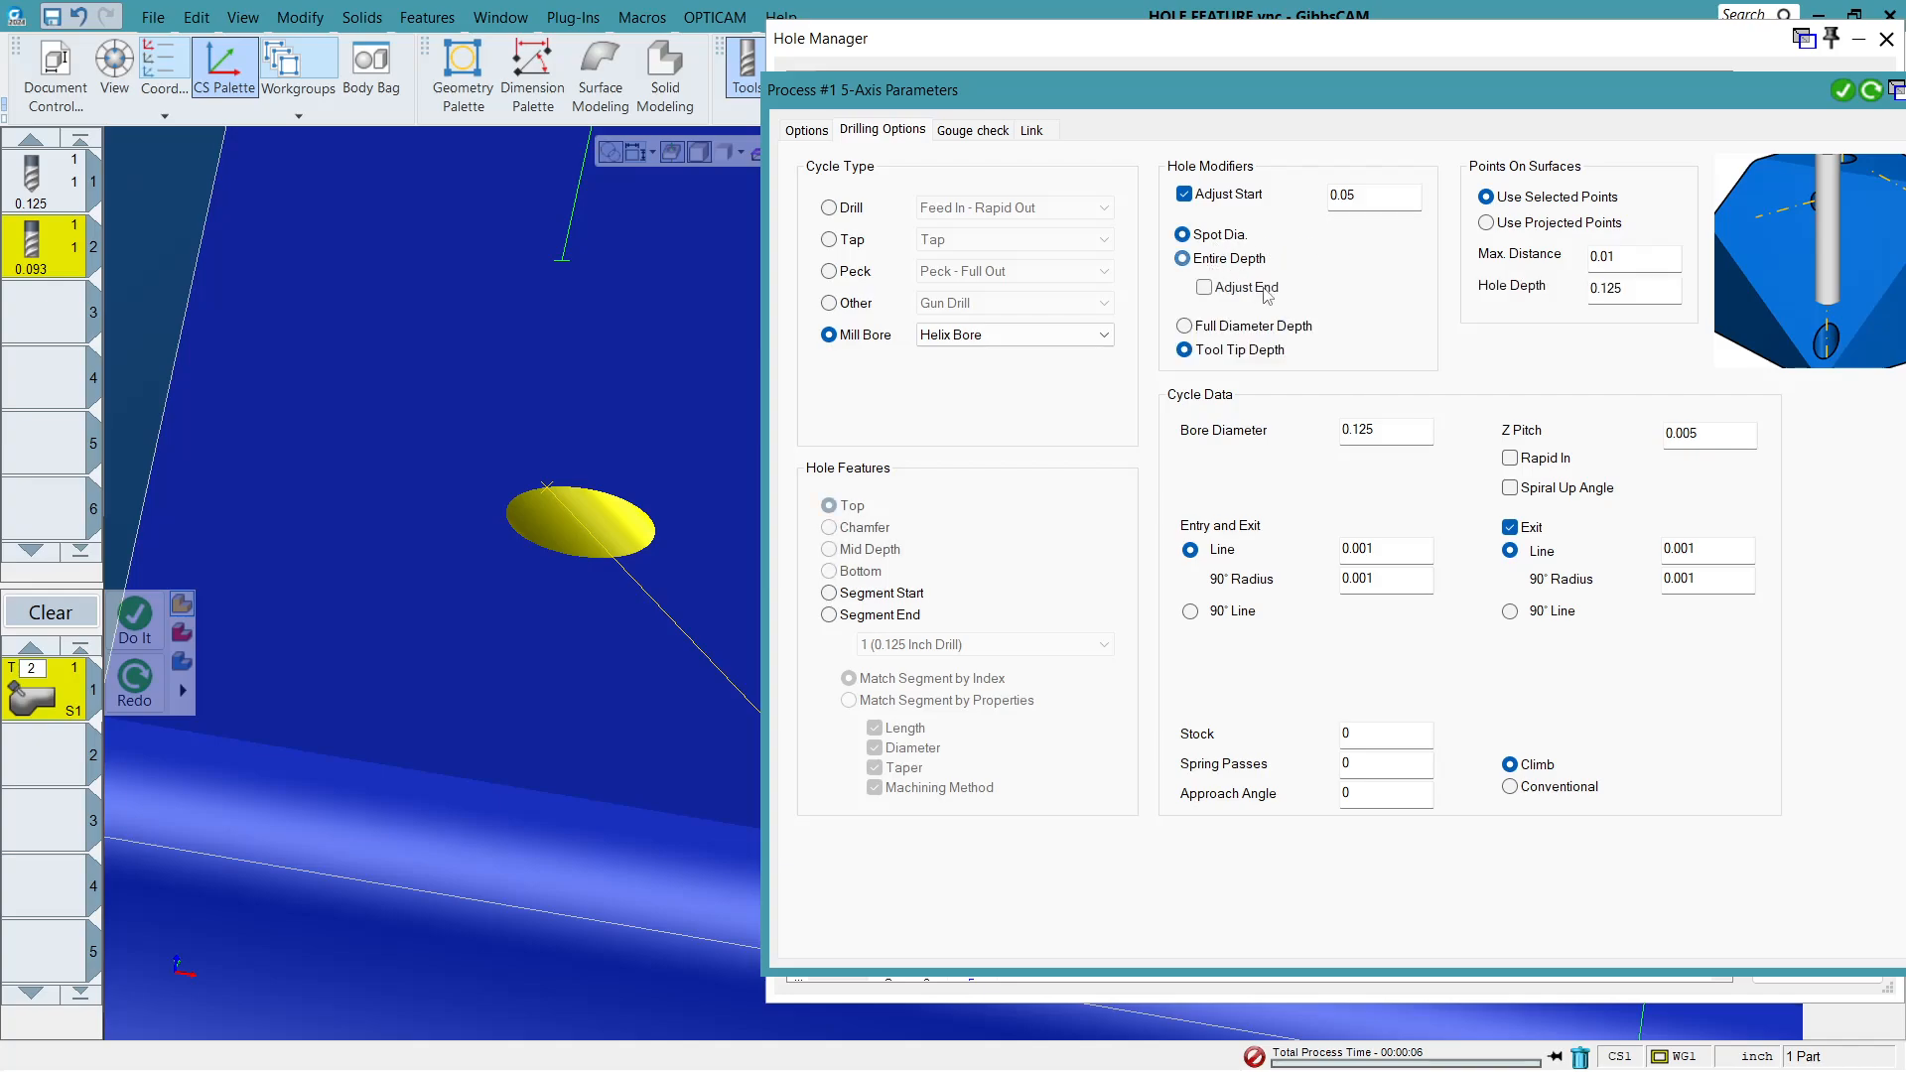
Enable Adjust End with 0.125, set the bore diameter to 1, and try to generate the toolpath.
left_click(1273, 290)
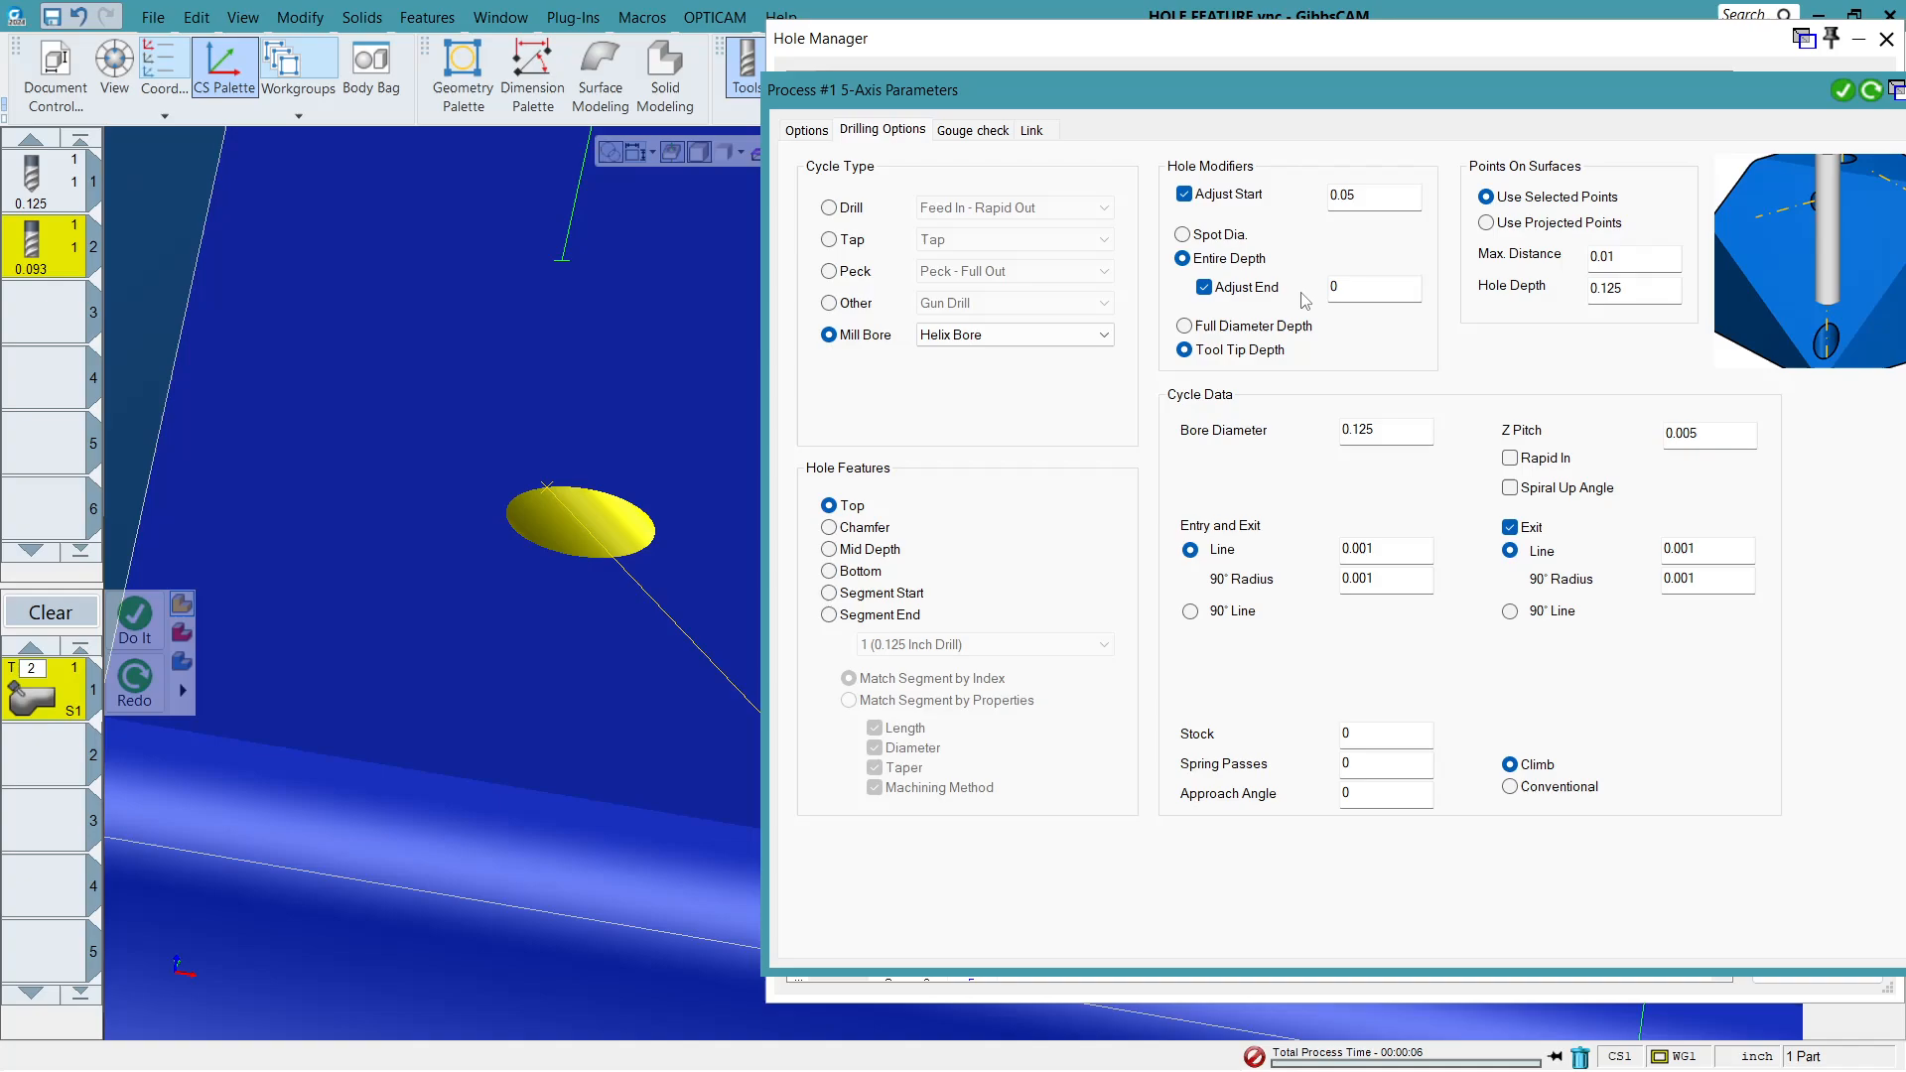
double_click(1398, 294)
double_click(1394, 434)
type("1")
left_click(1842, 91)
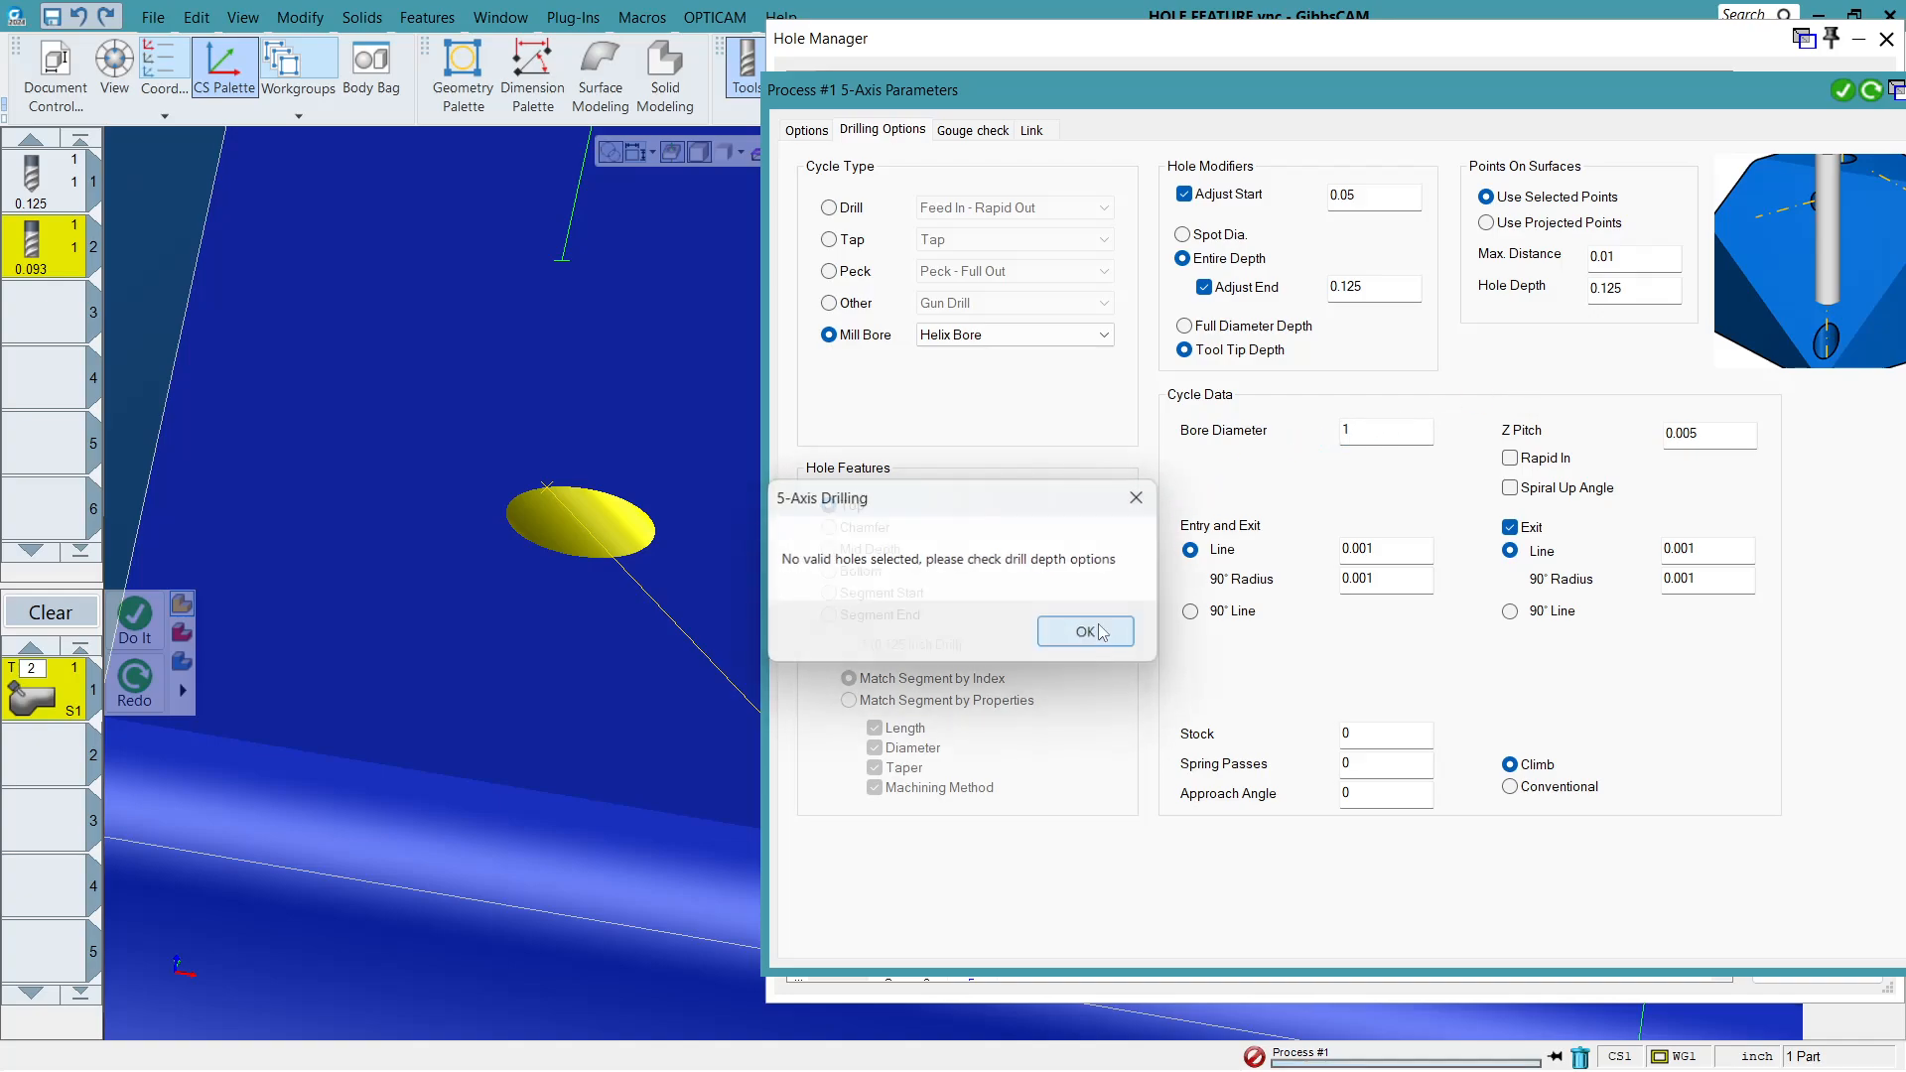
left_click(1080, 640)
Close the Hole Manager and retry generating the helix bore toolpath on the selected angled hole near the part's end.
left_click_drag(1706, 86, 1003, 245)
left_click(1886, 39)
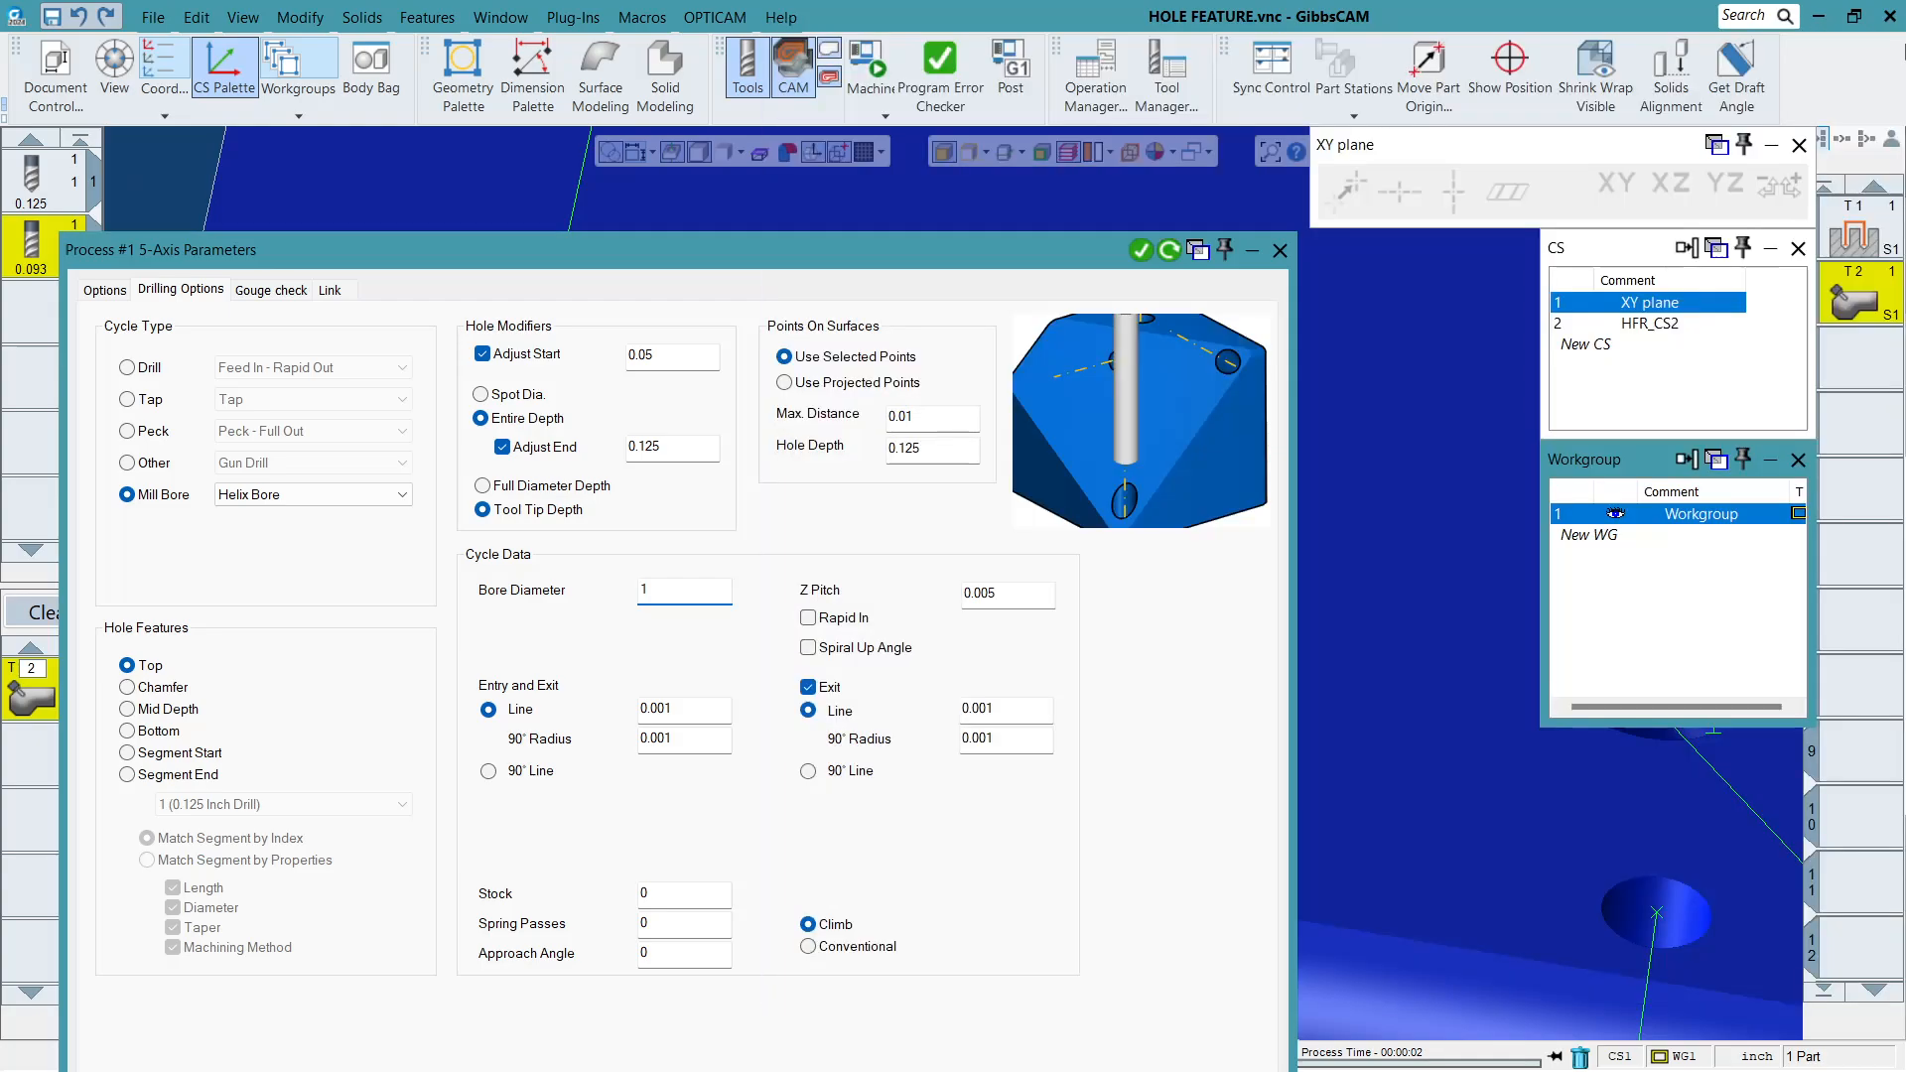
left_click_drag(1032, 254, 1339, 567)
scroll(663, 214, "down", 5)
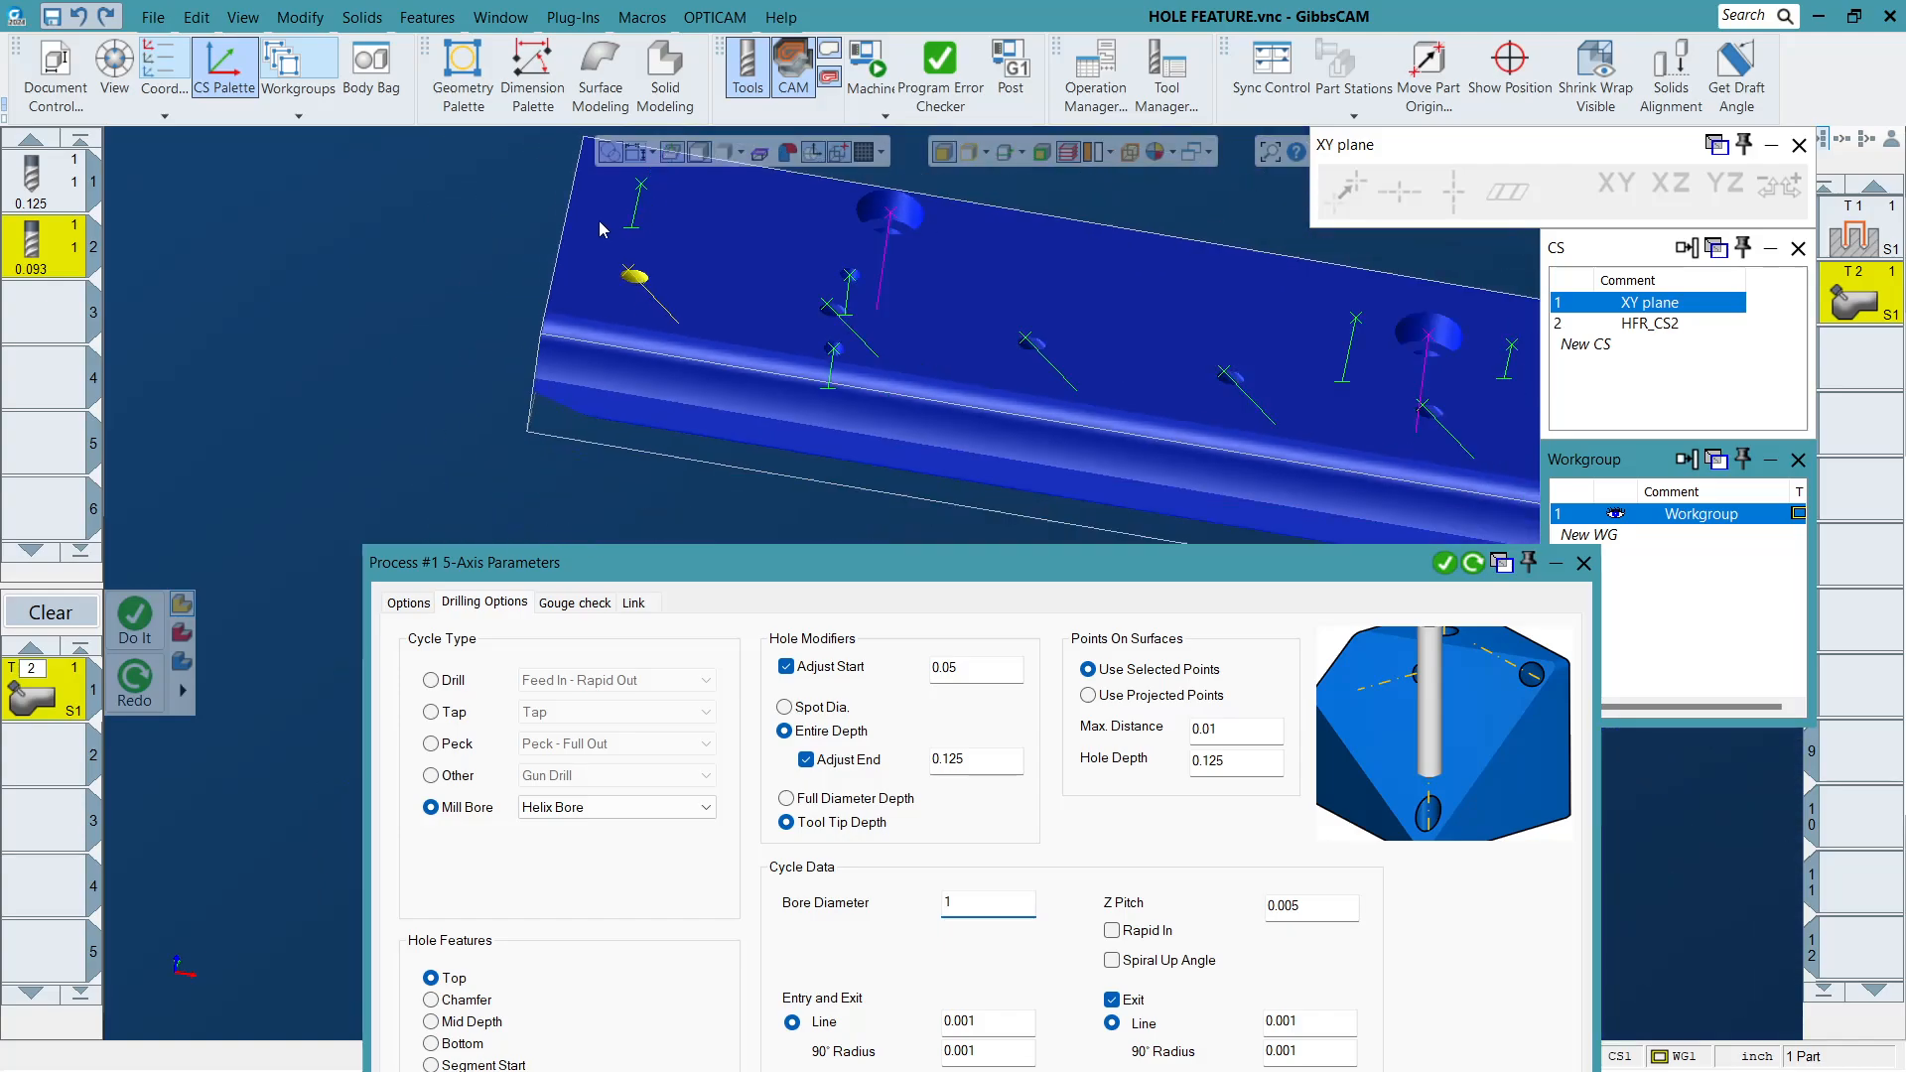
left_click(504, 238)
scroll(635, 270, "up", 4)
left_click(691, 311)
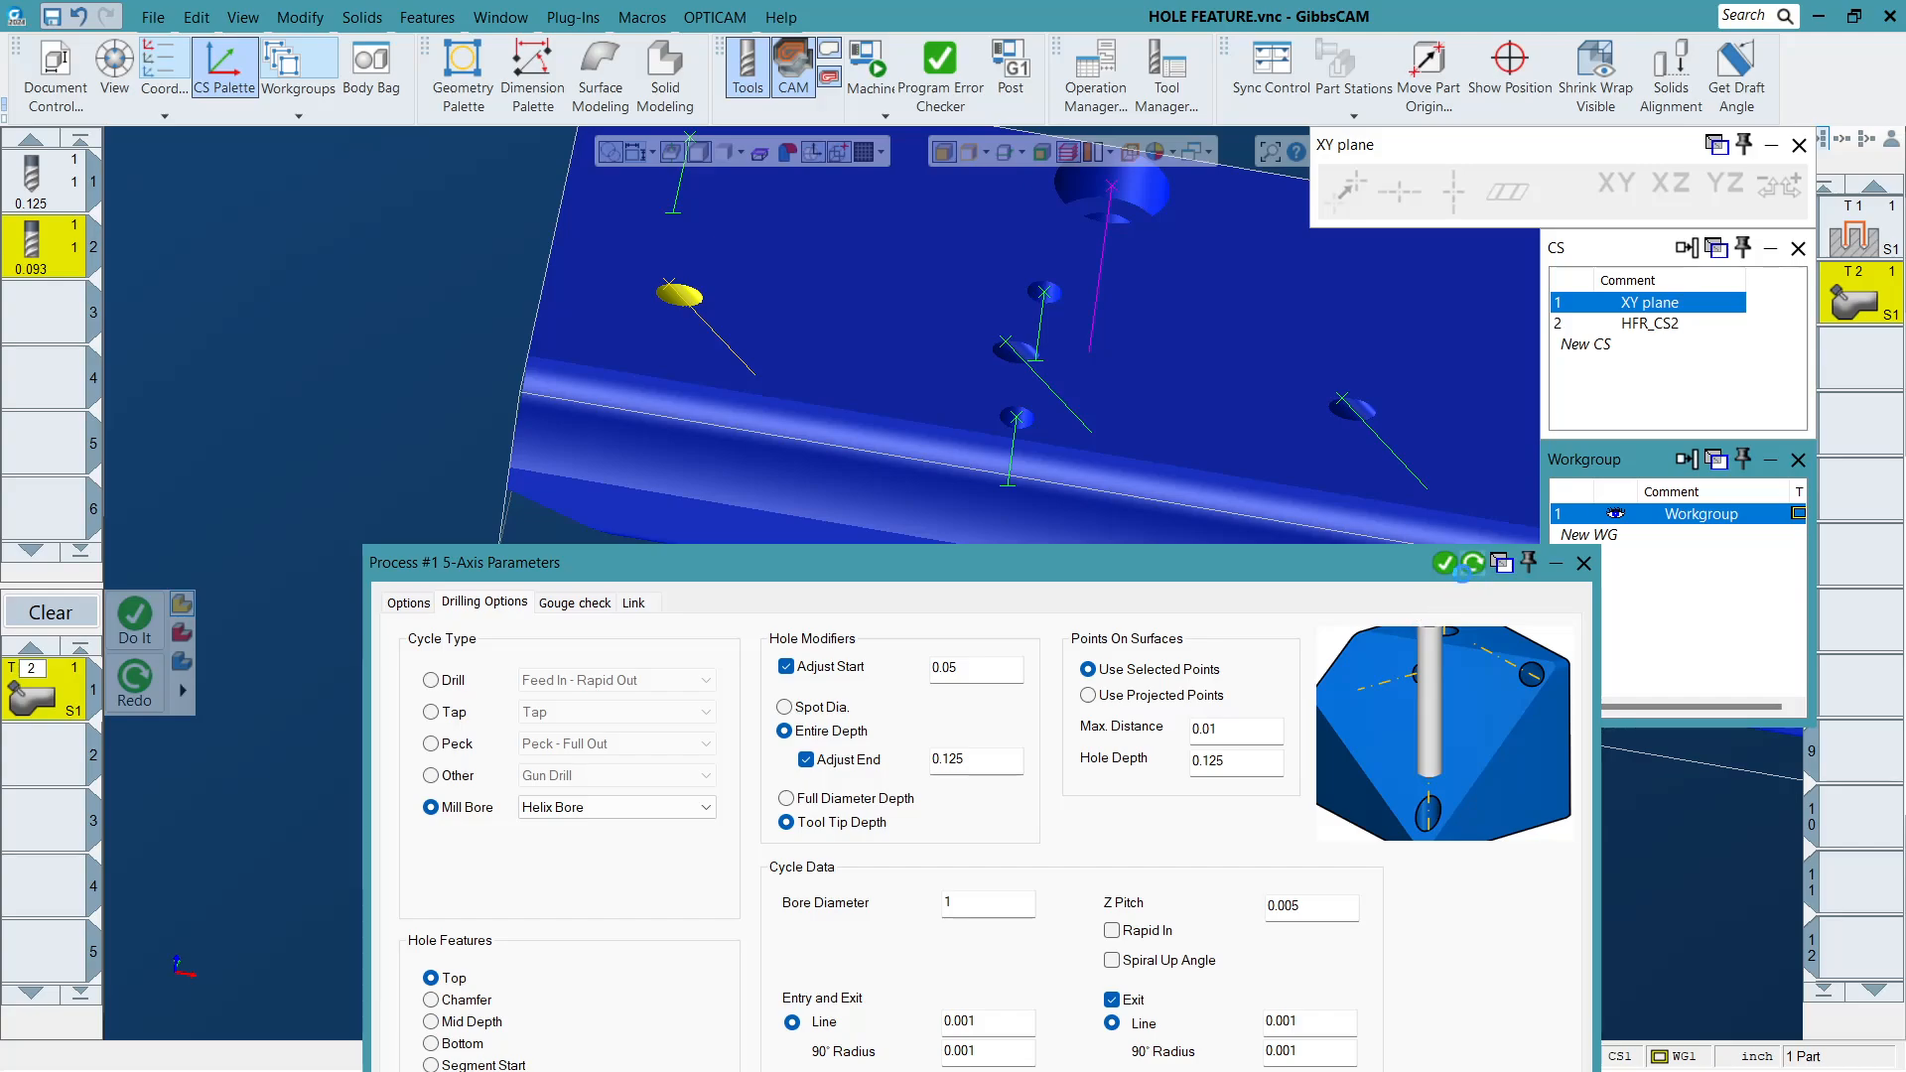
left_click(1465, 567)
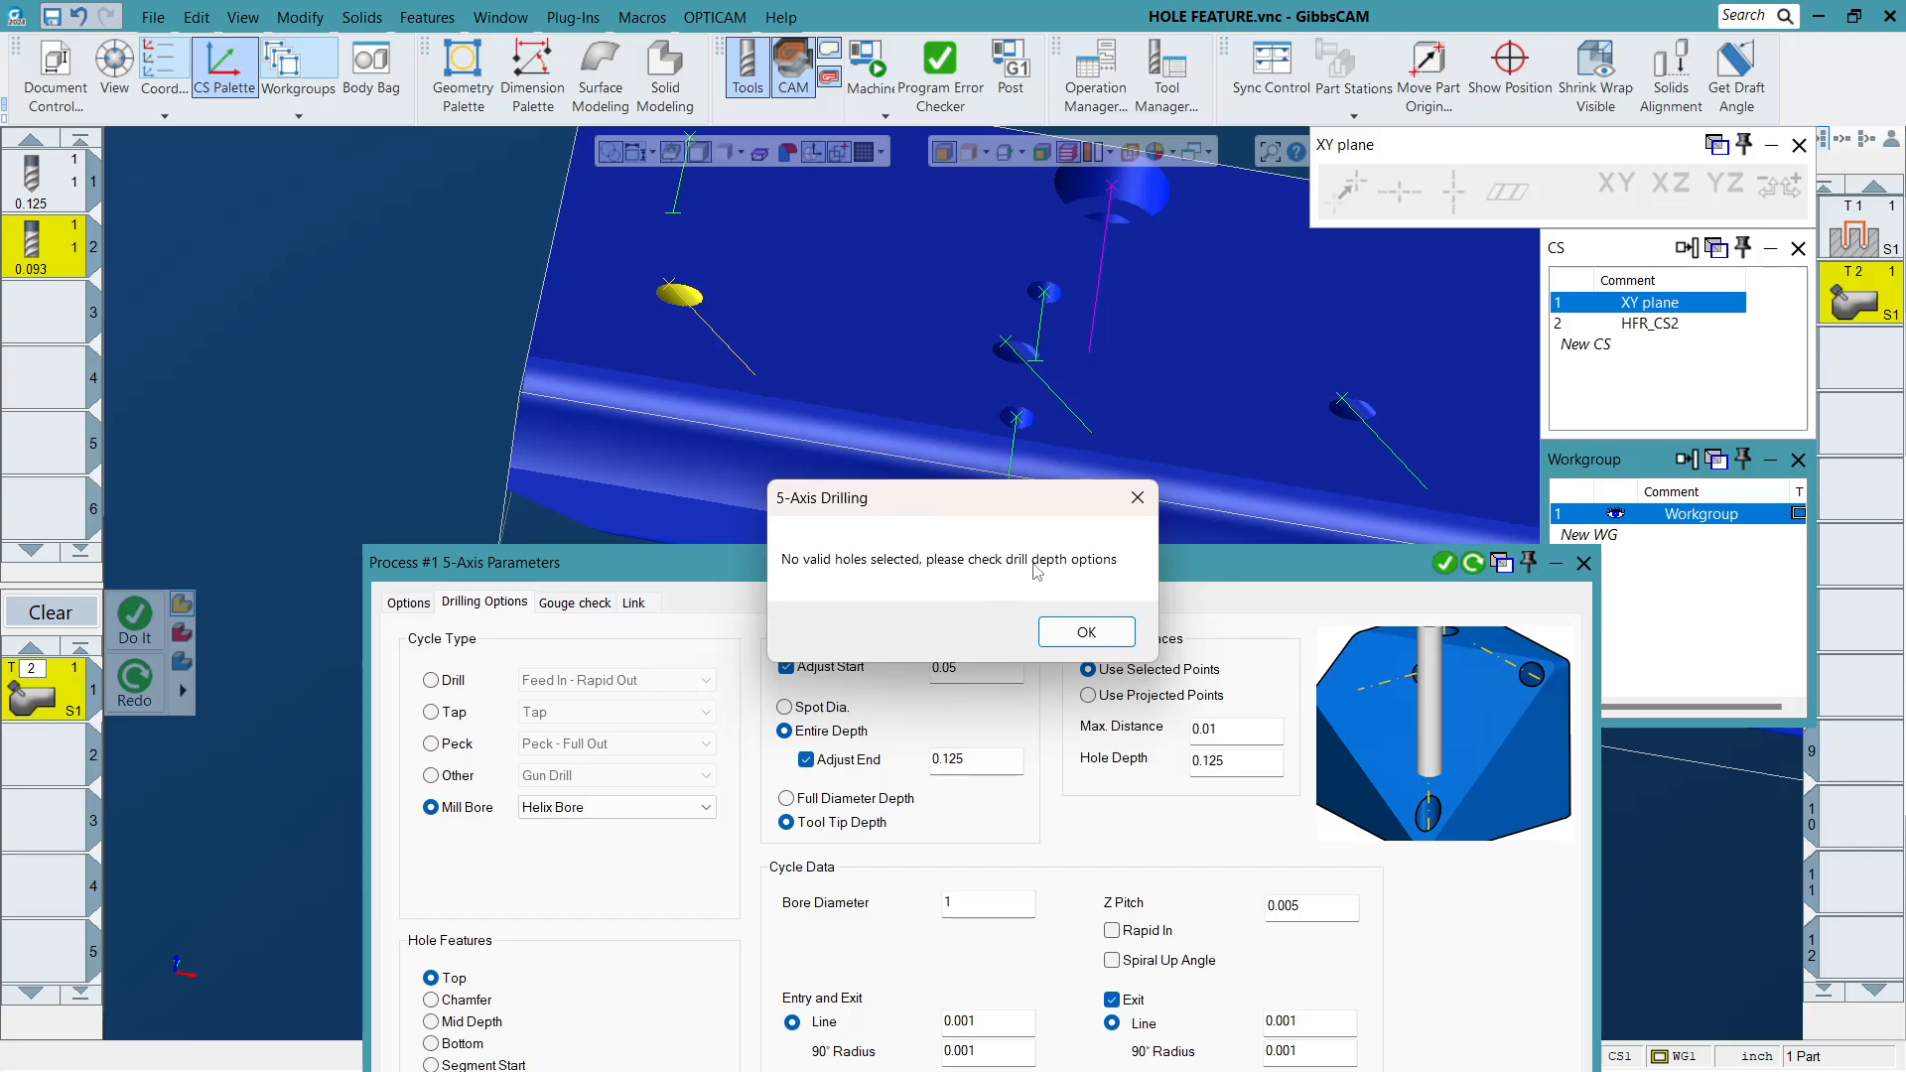
left_click(1084, 632)
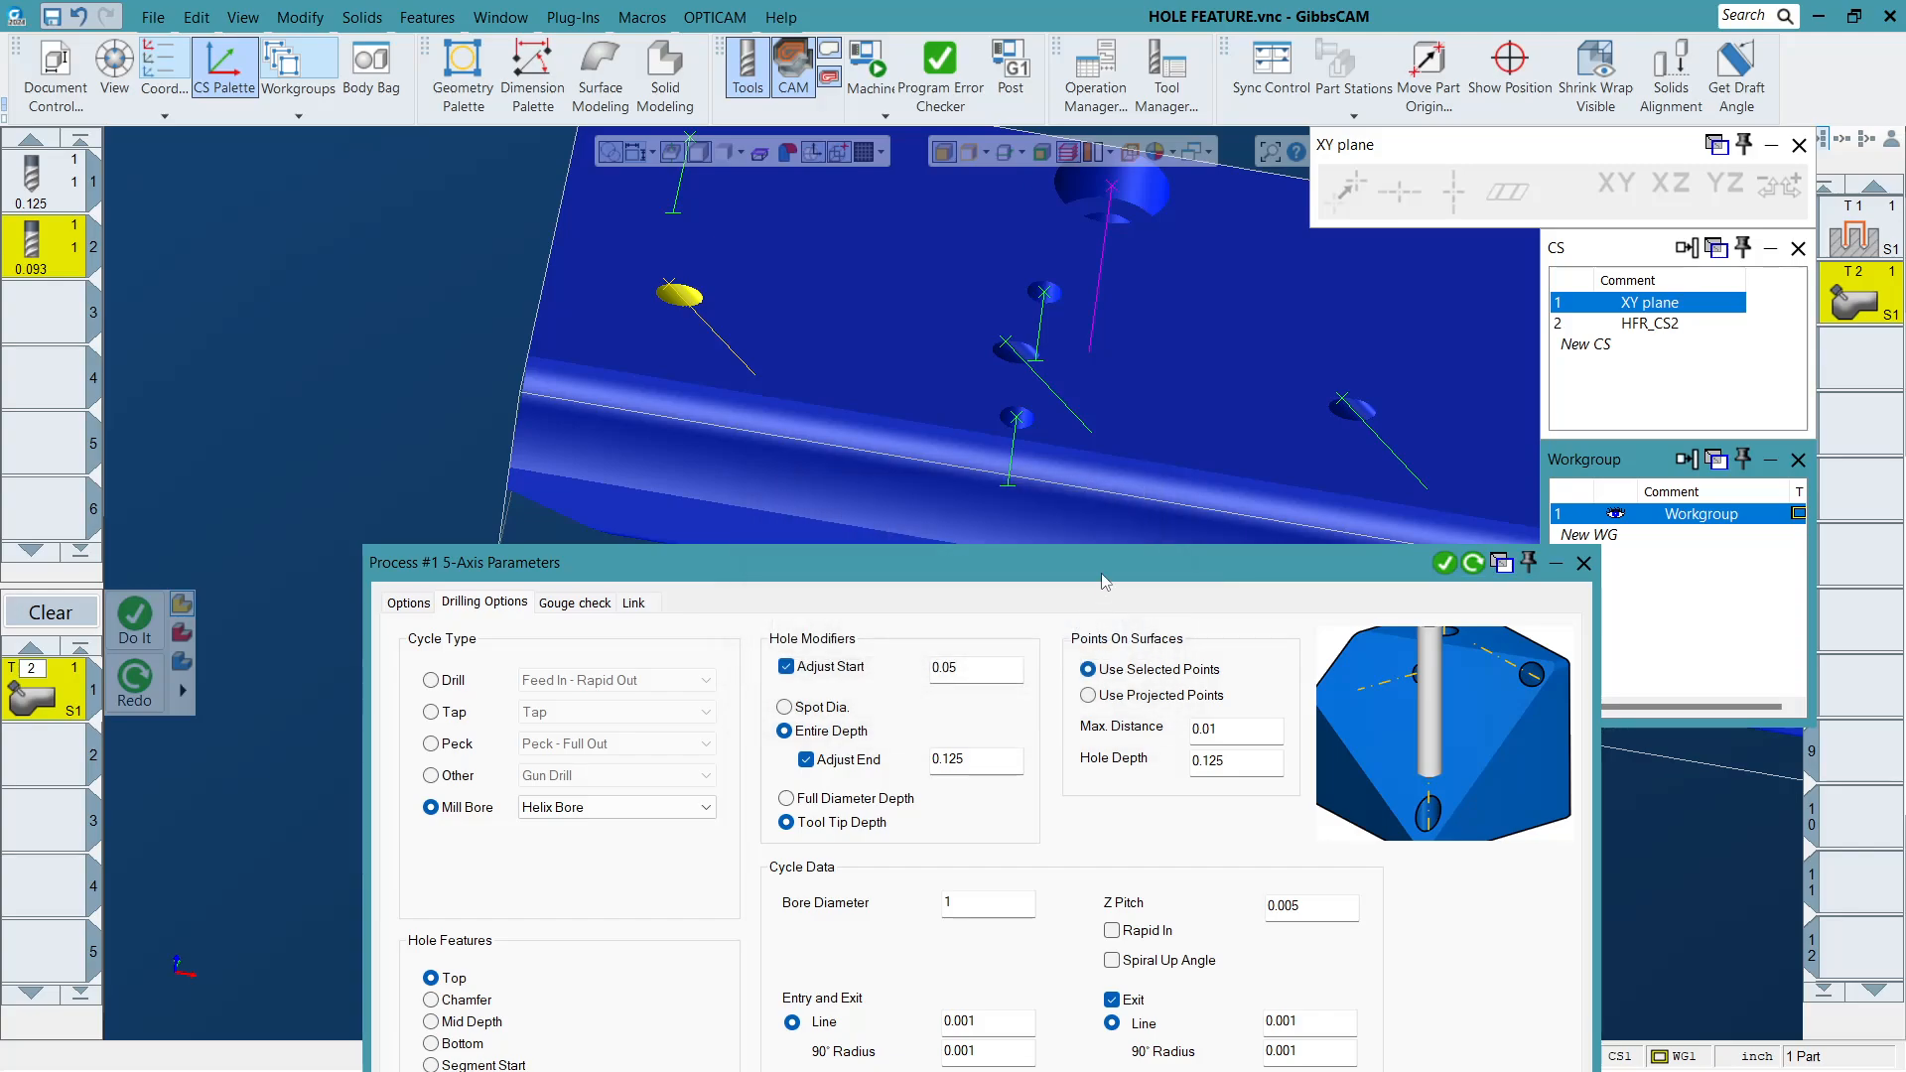
Set both the Adjust End value and the hole depth to -0.125.
scroll(1084, 225, "up", 5)
left_click_drag(1049, 558, 1026, 14)
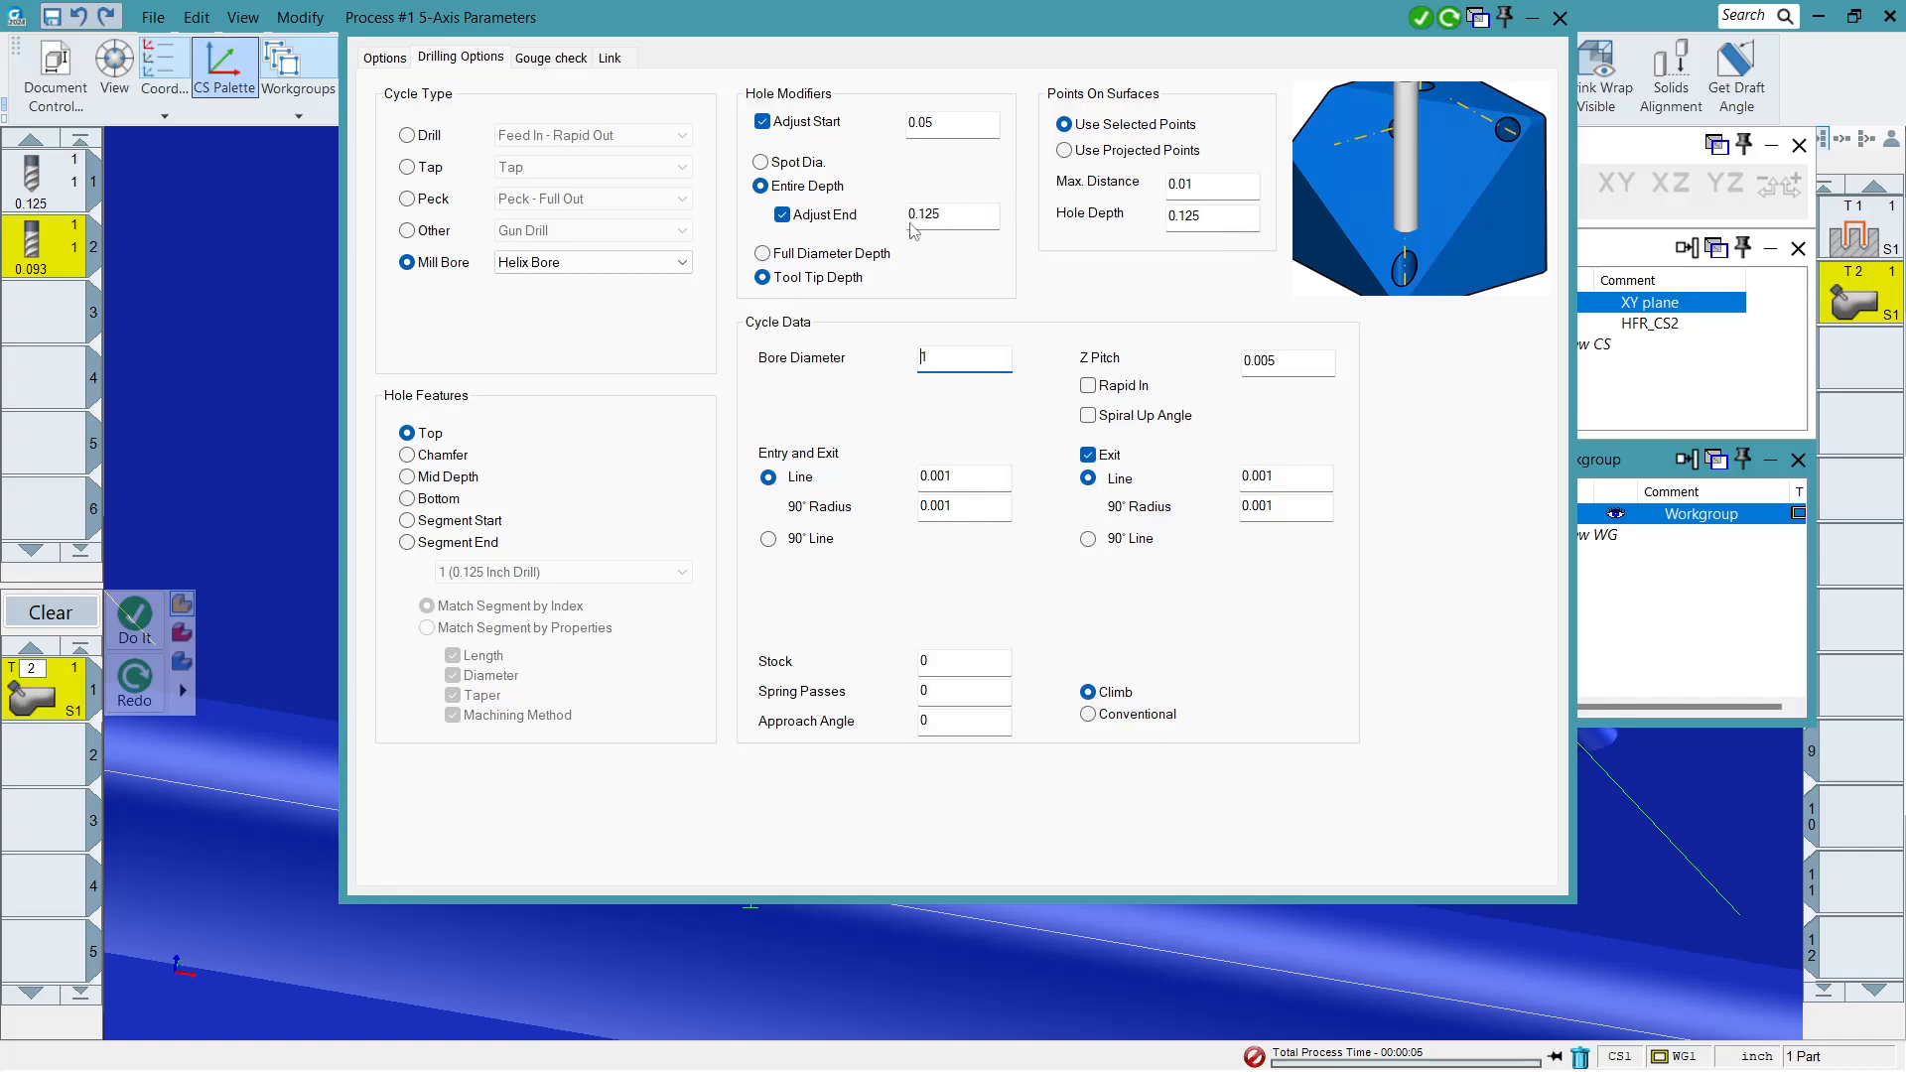
left_click(983, 219)
type("-0")
type(".125")
key("Tab")
type("-0.125")
Try to regenerate the toolpath without the Adjust End modifier.
left_click(828, 221)
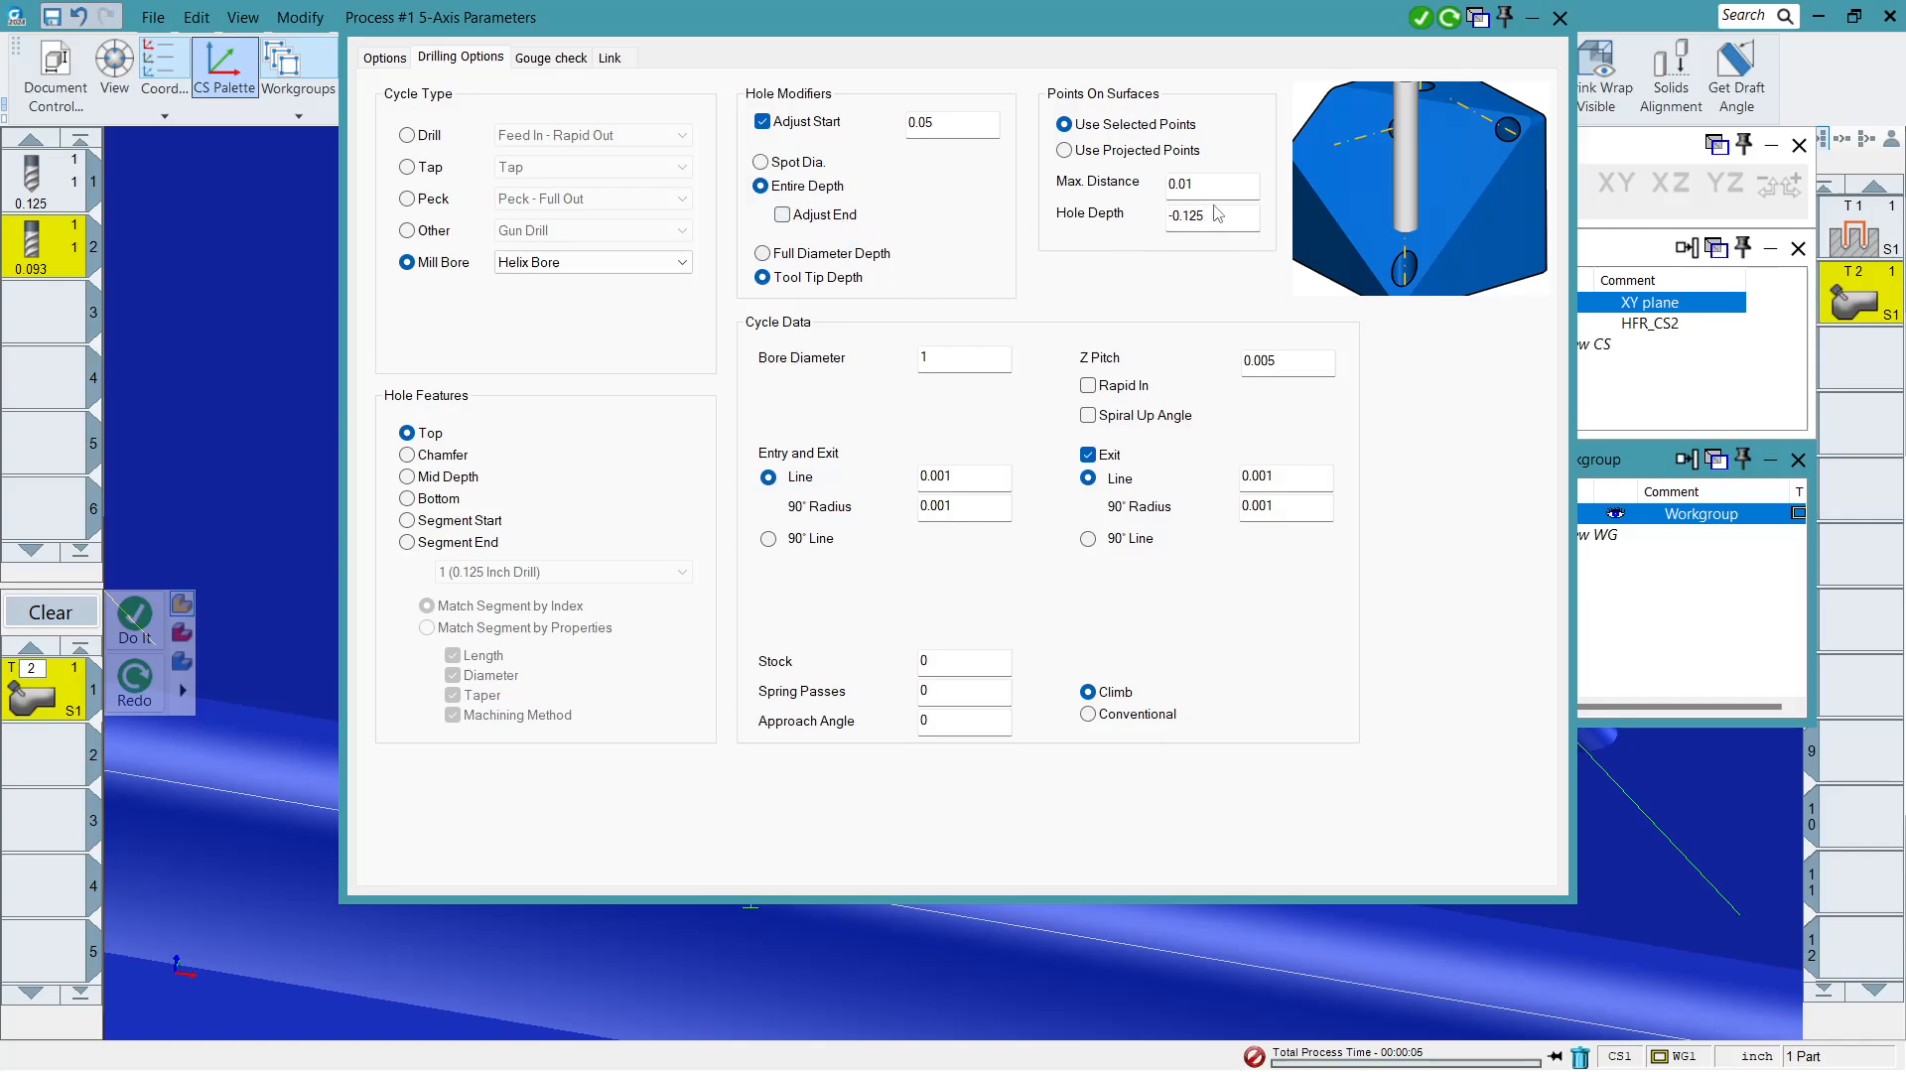
left_click(1450, 18)
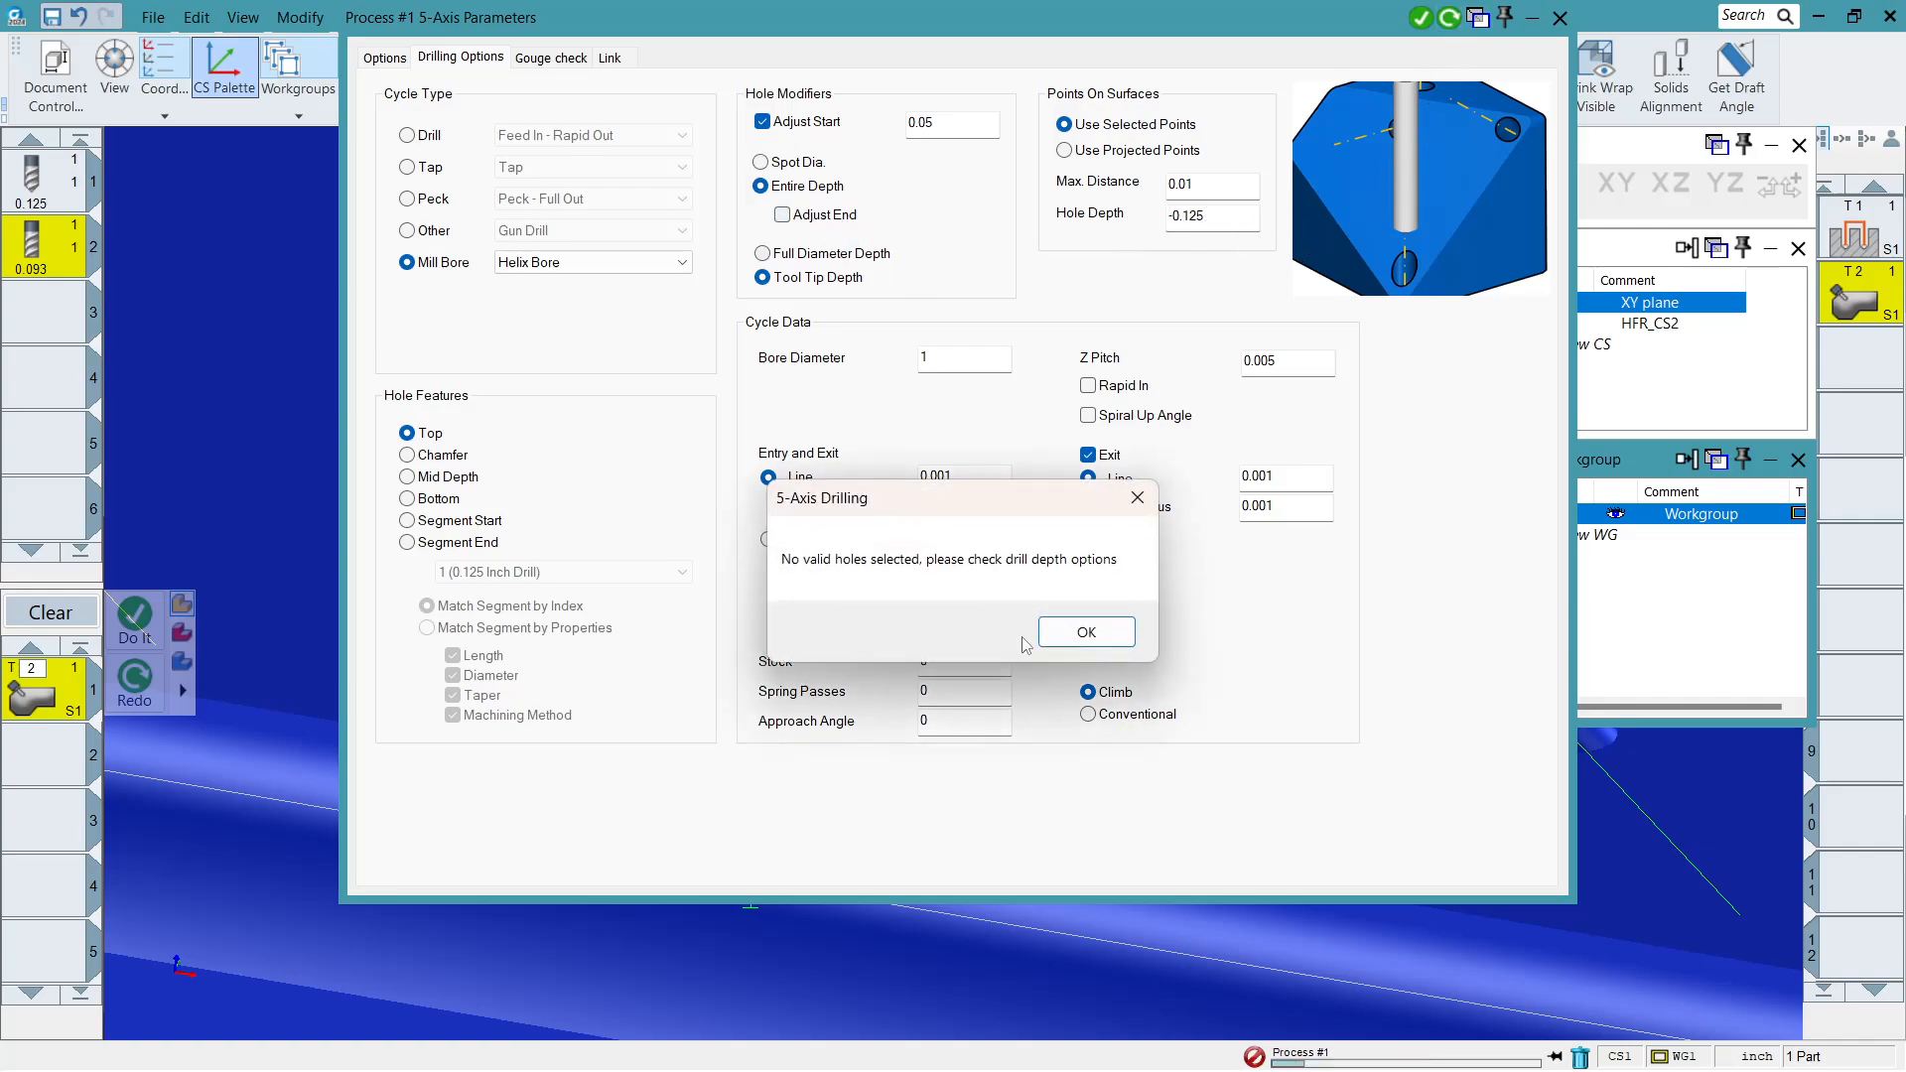
left_click(1079, 643)
Re-enable Adjust End at -0.125, regenerate the helix bore toolpath, and close the process parameters.
left_click(846, 217)
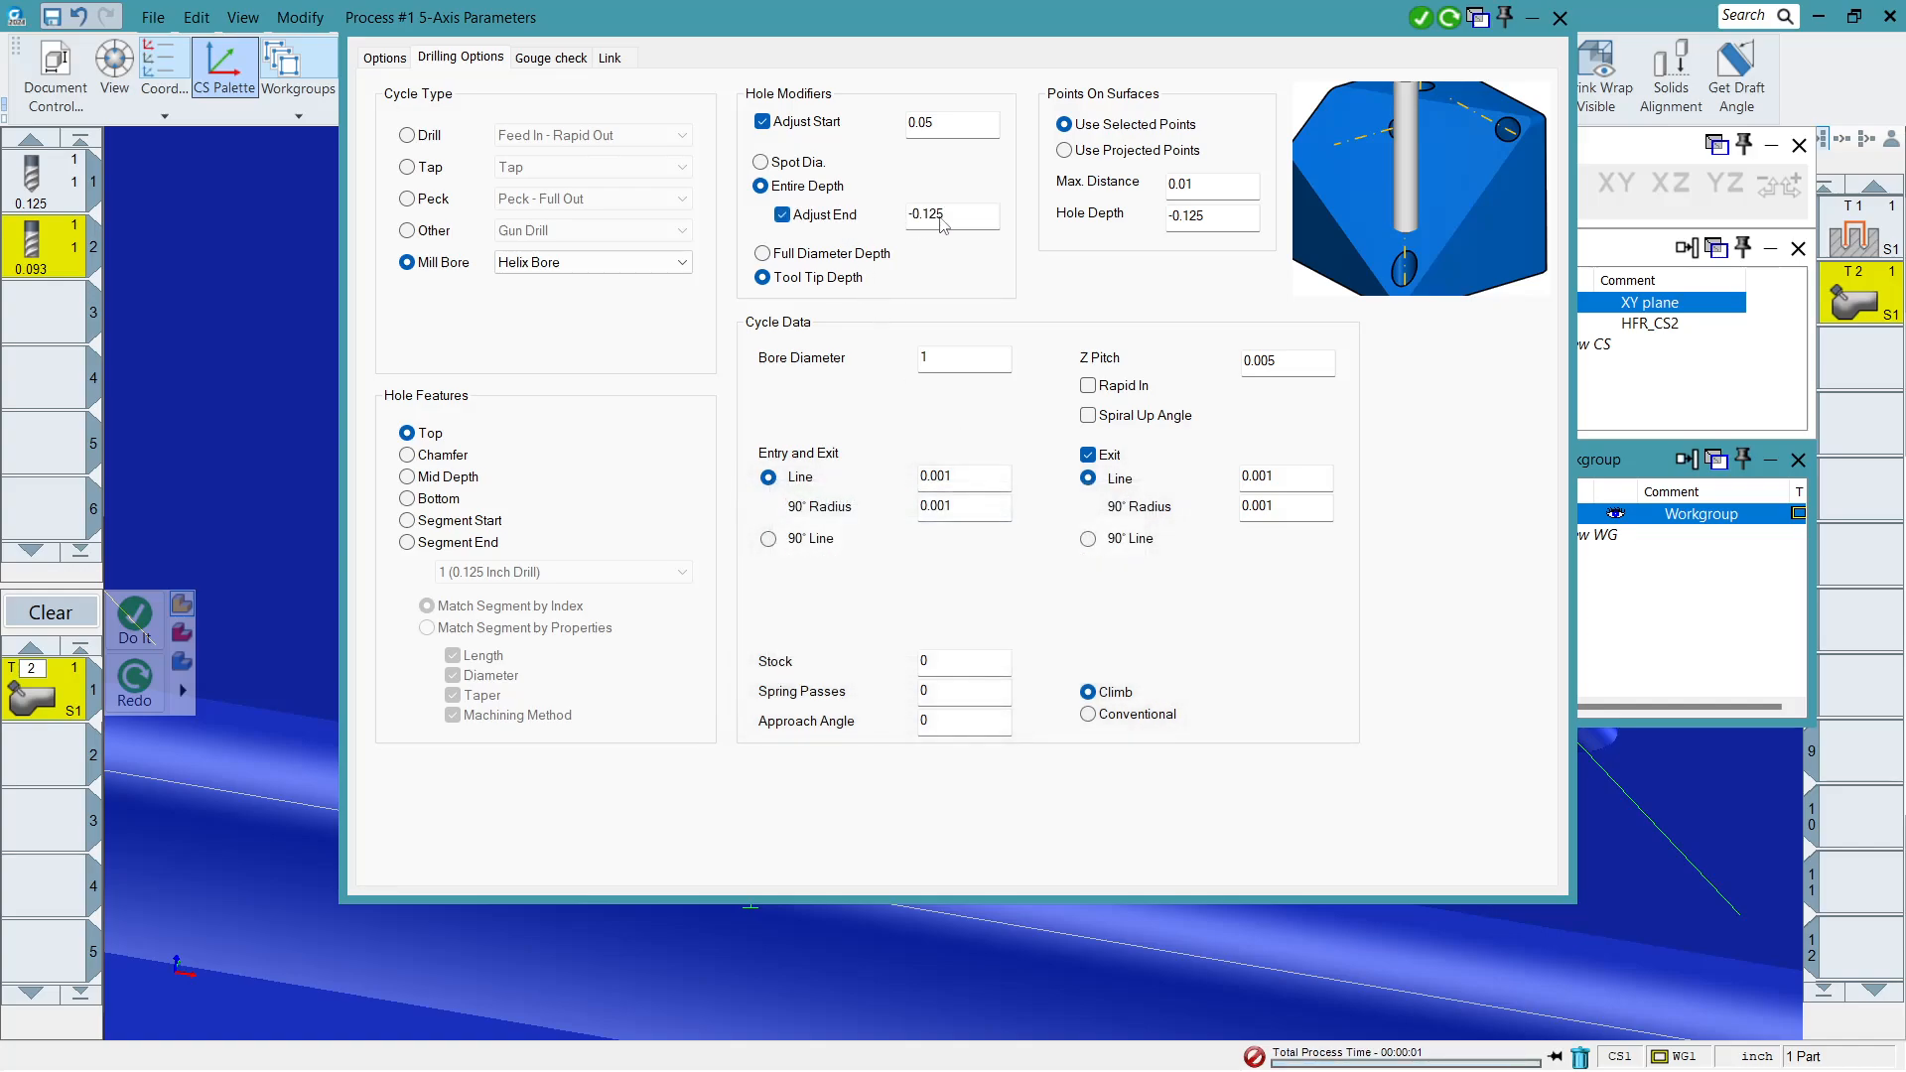
left_click(1449, 18)
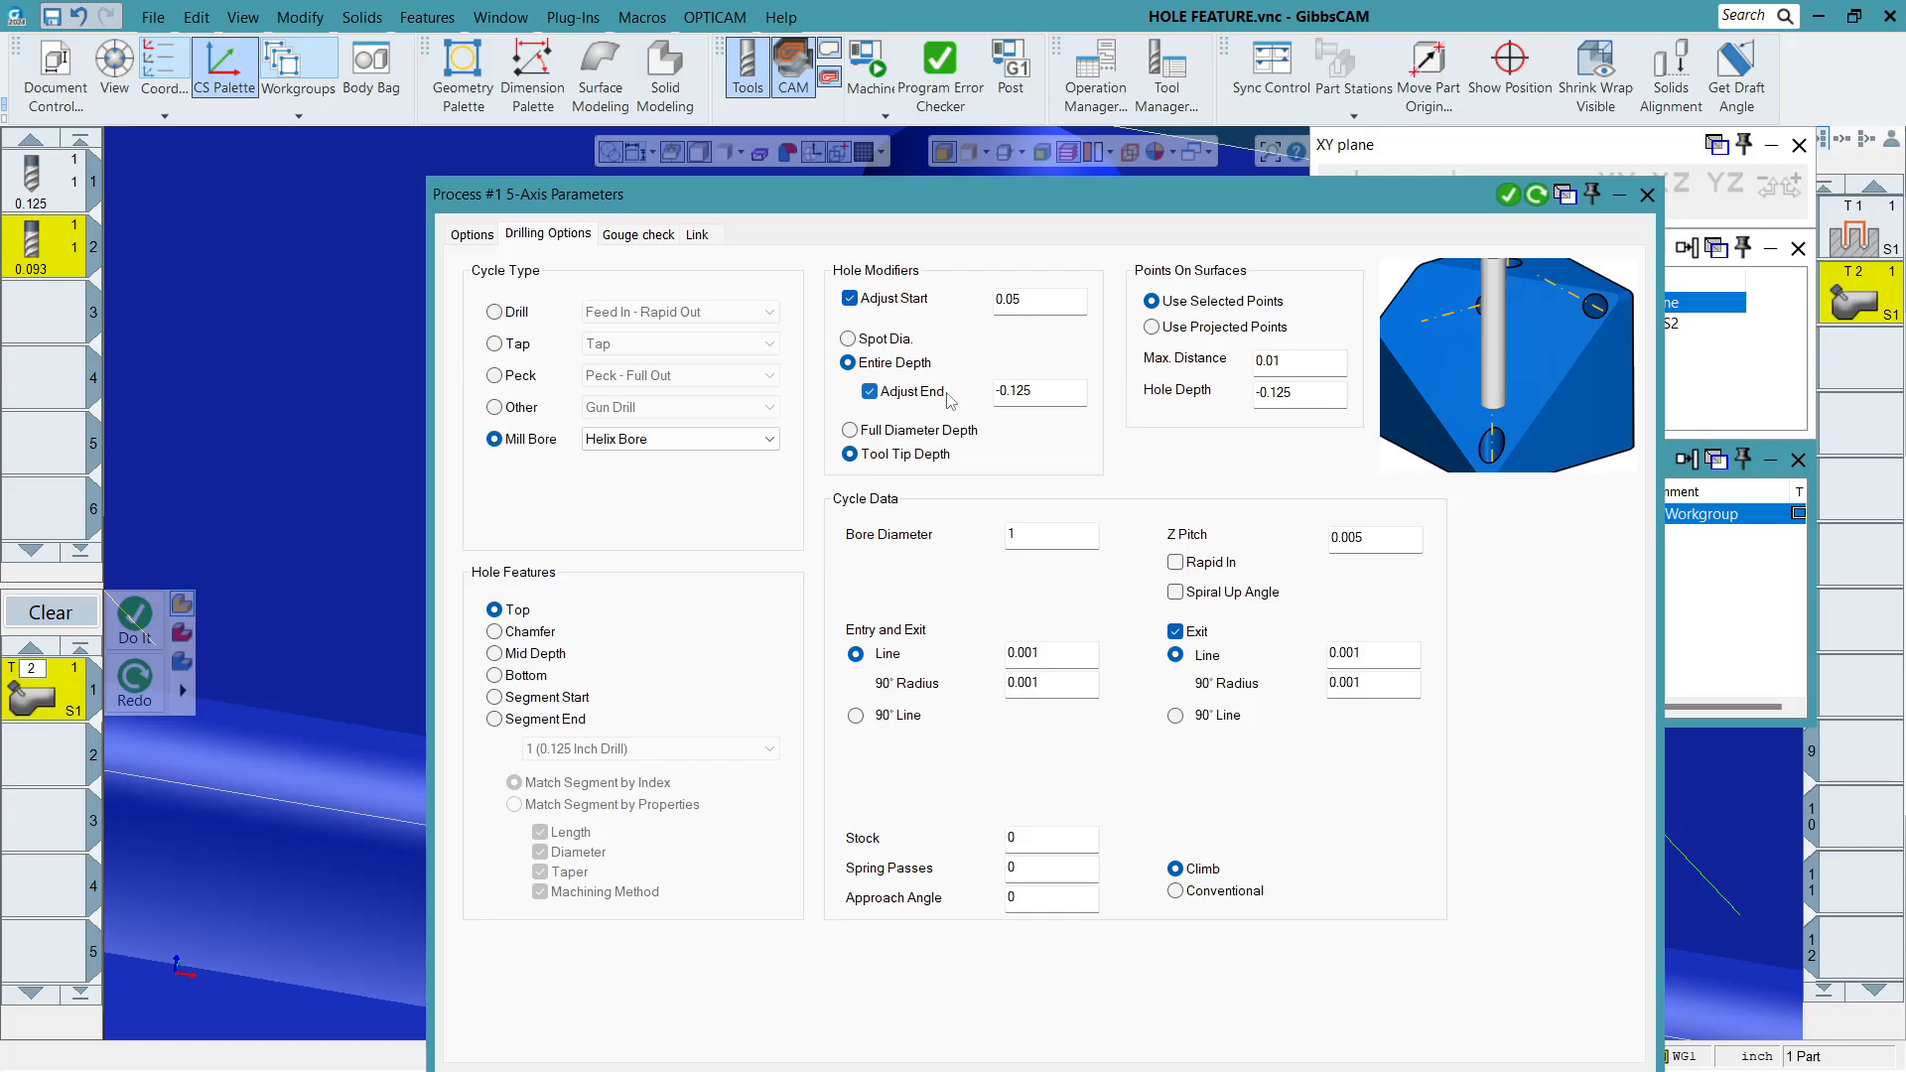
left_click(1647, 195)
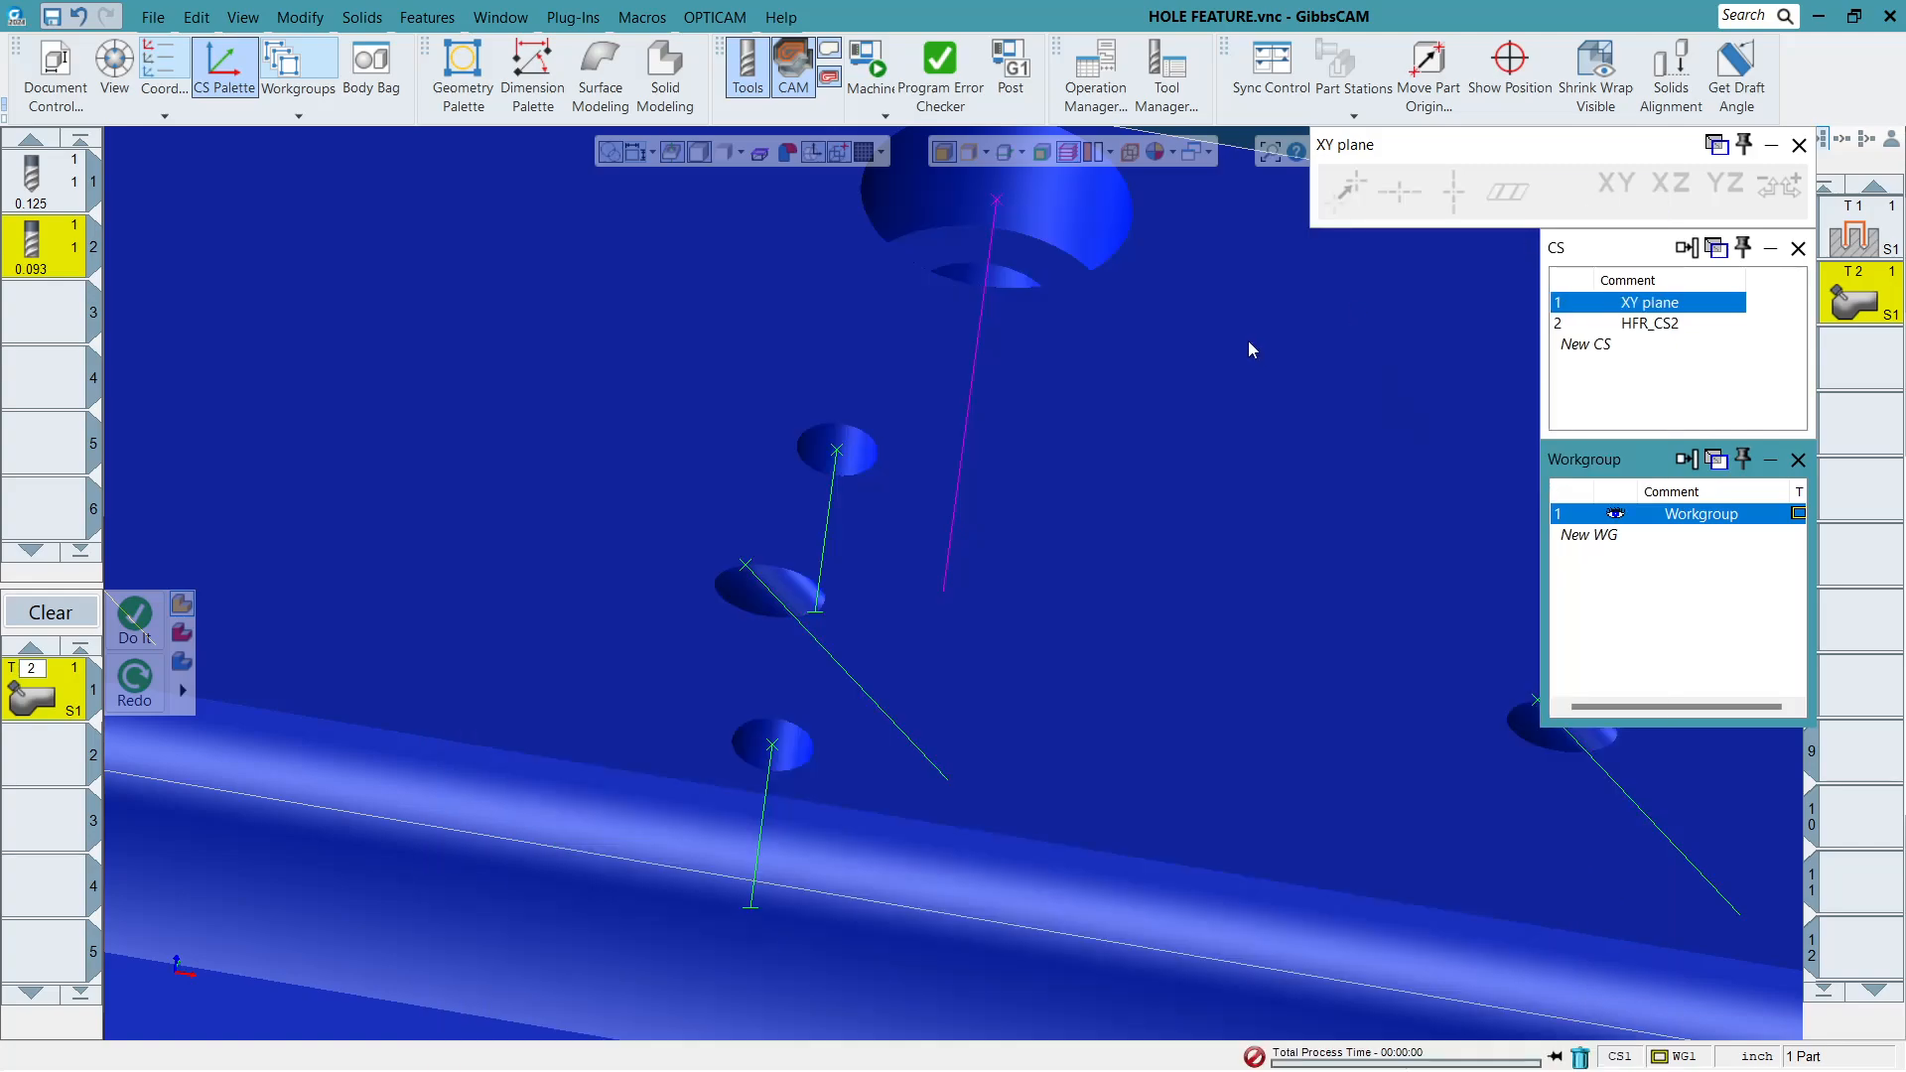
Examine the helix bore toolpath at the selected angled hole alongside the process's drilling options.
scroll(1248, 342, "down", 3)
scroll(616, 338, "up", 5)
middle_click_drag(896, 451, 1000, 147)
scroll(606, 412, "down", 2)
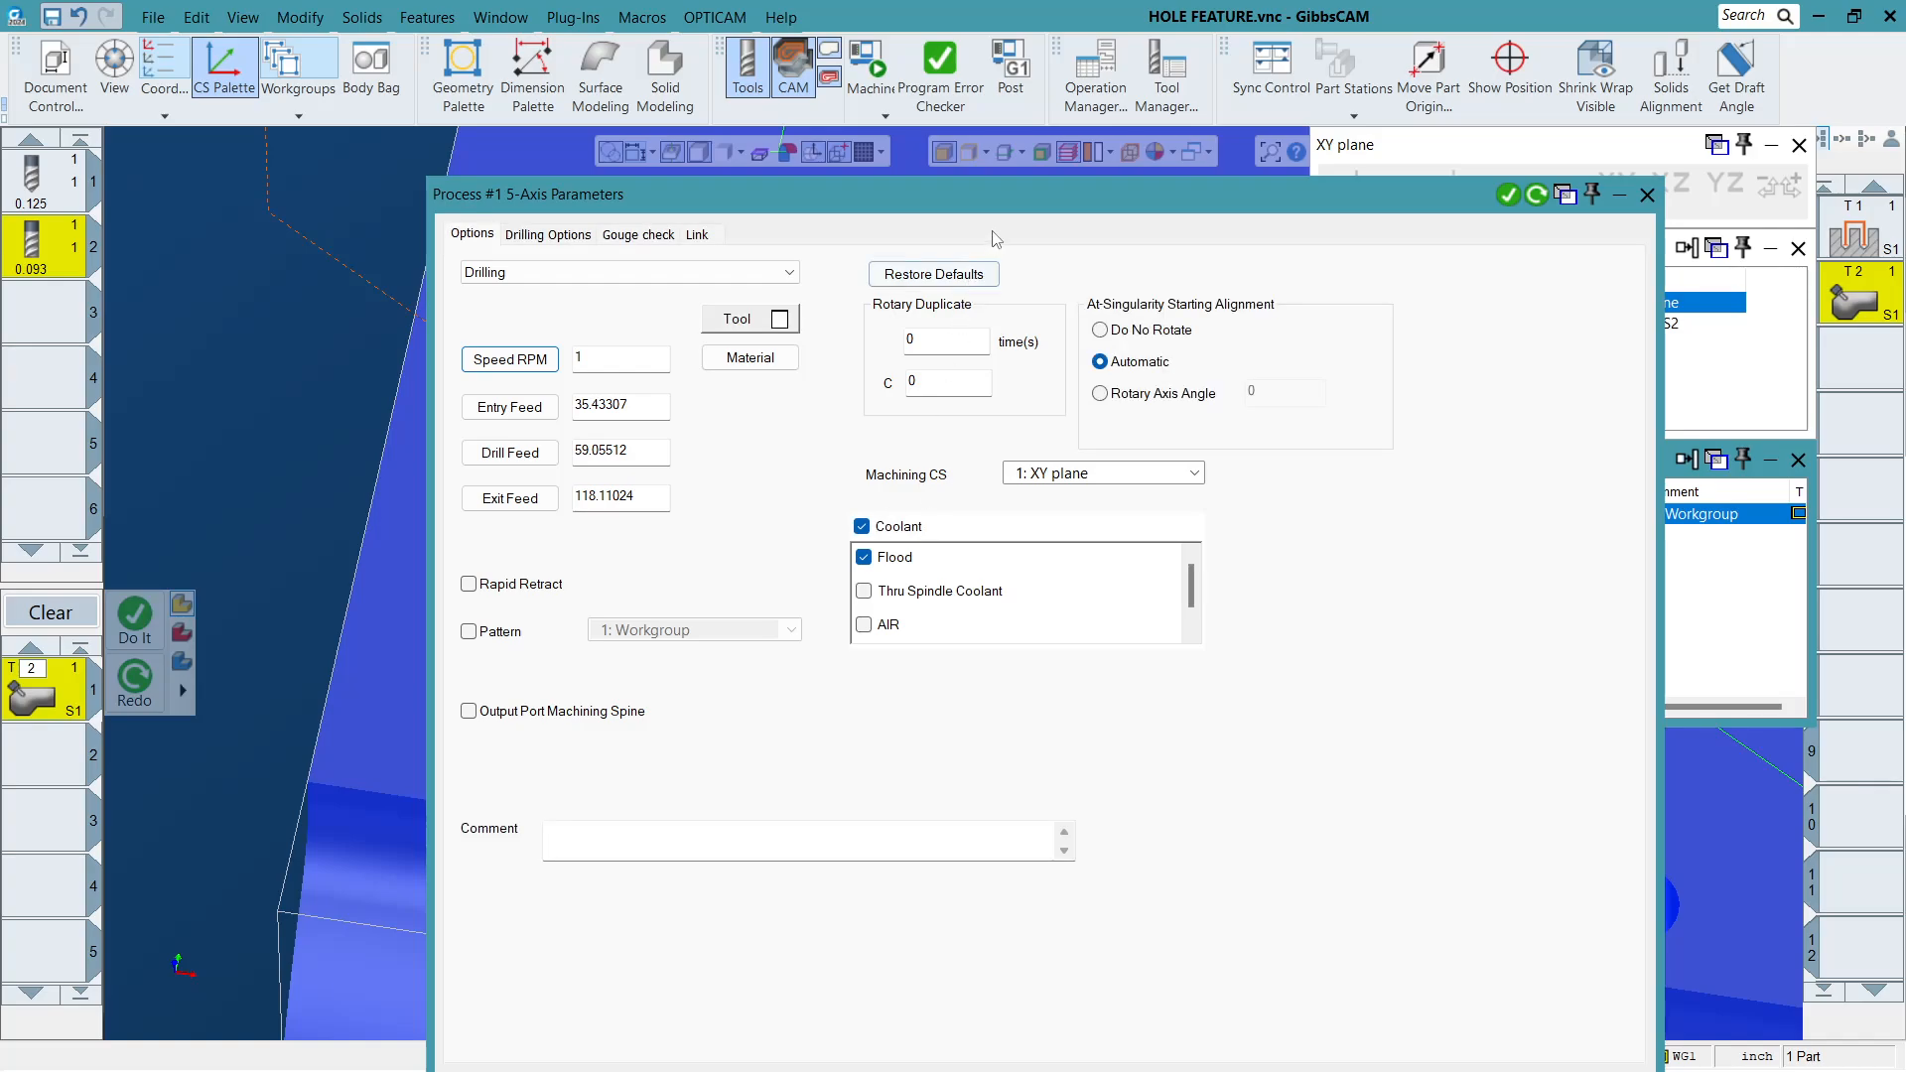
left_click_drag(1043, 190, 1051, 52)
left_click(554, 97)
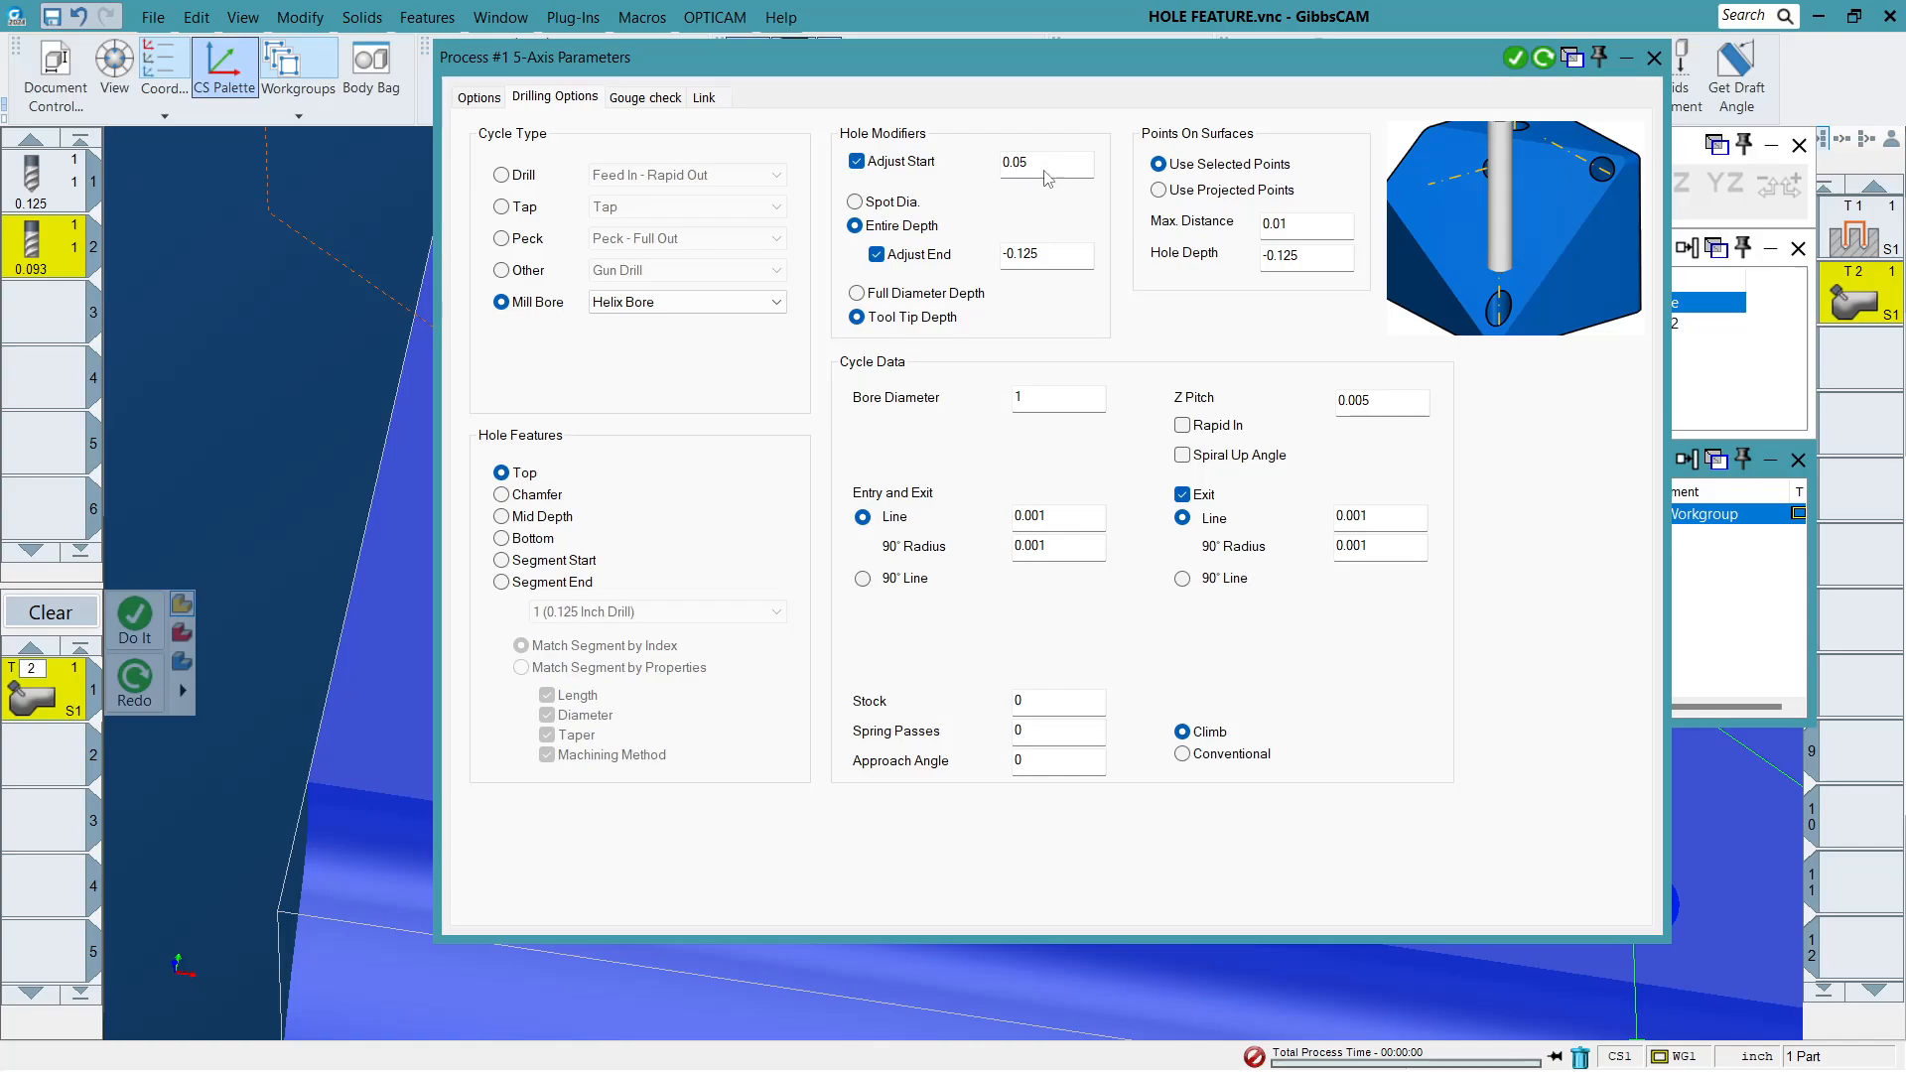
left_click_drag(1041, 62, 1044, 592)
left_click_drag(1042, 667, 788, 633)
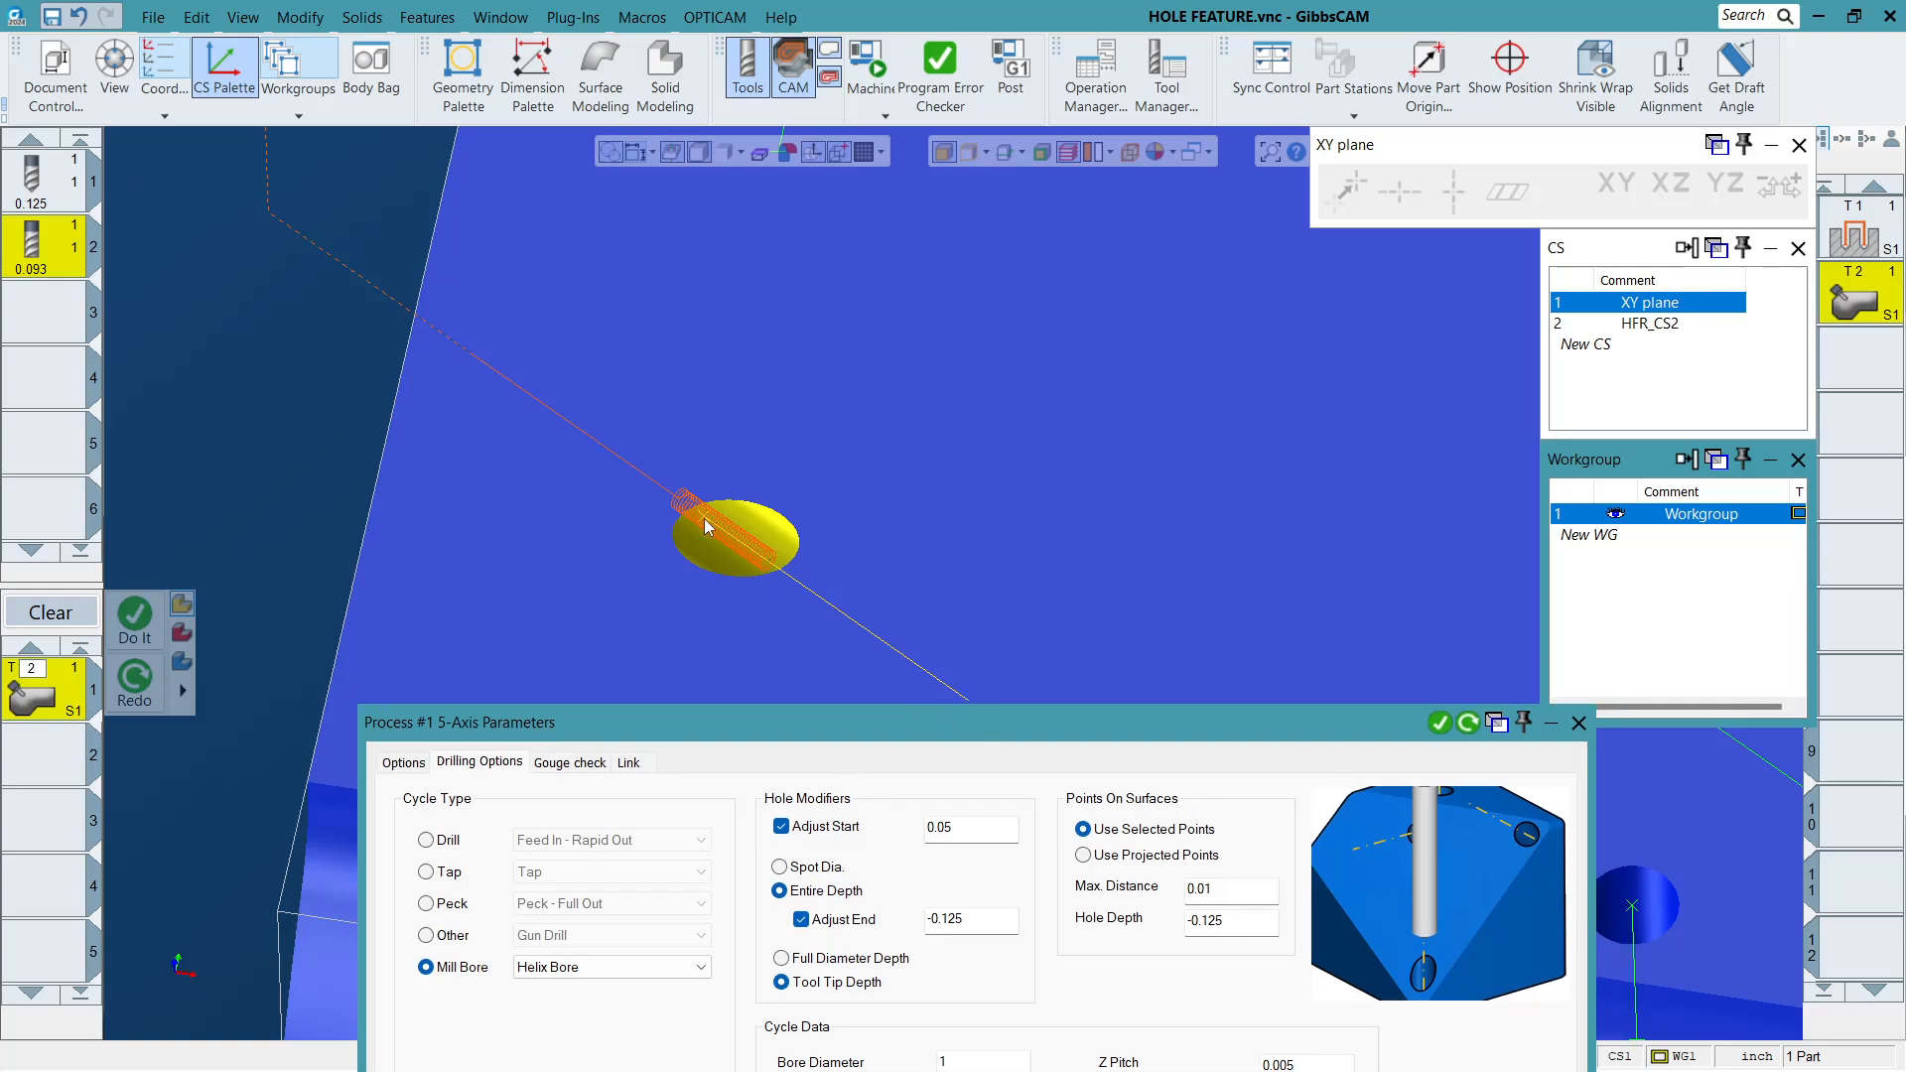
middle_click_drag(842, 485, 922, 251)
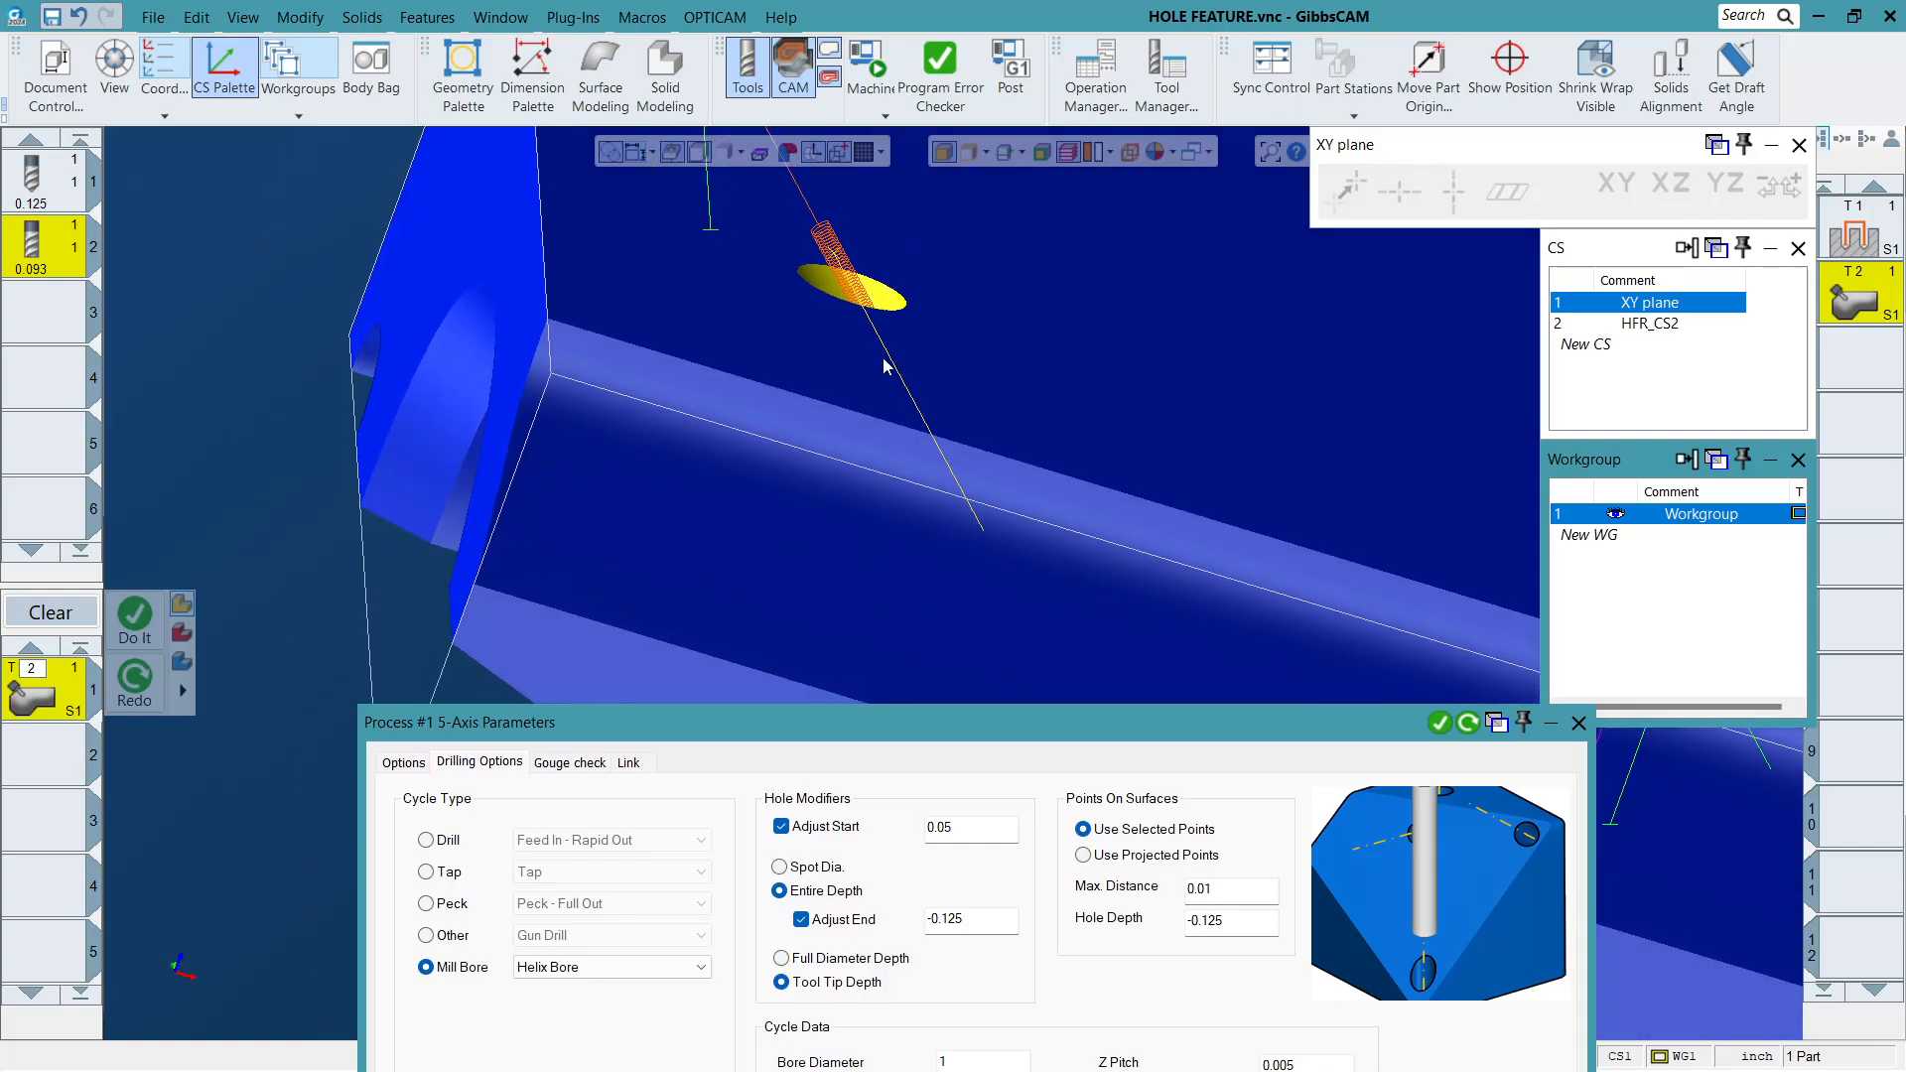
Turn off Adjust Start and regenerate the helix bore toolpath.
left_click(830, 827)
left_click(135, 680)
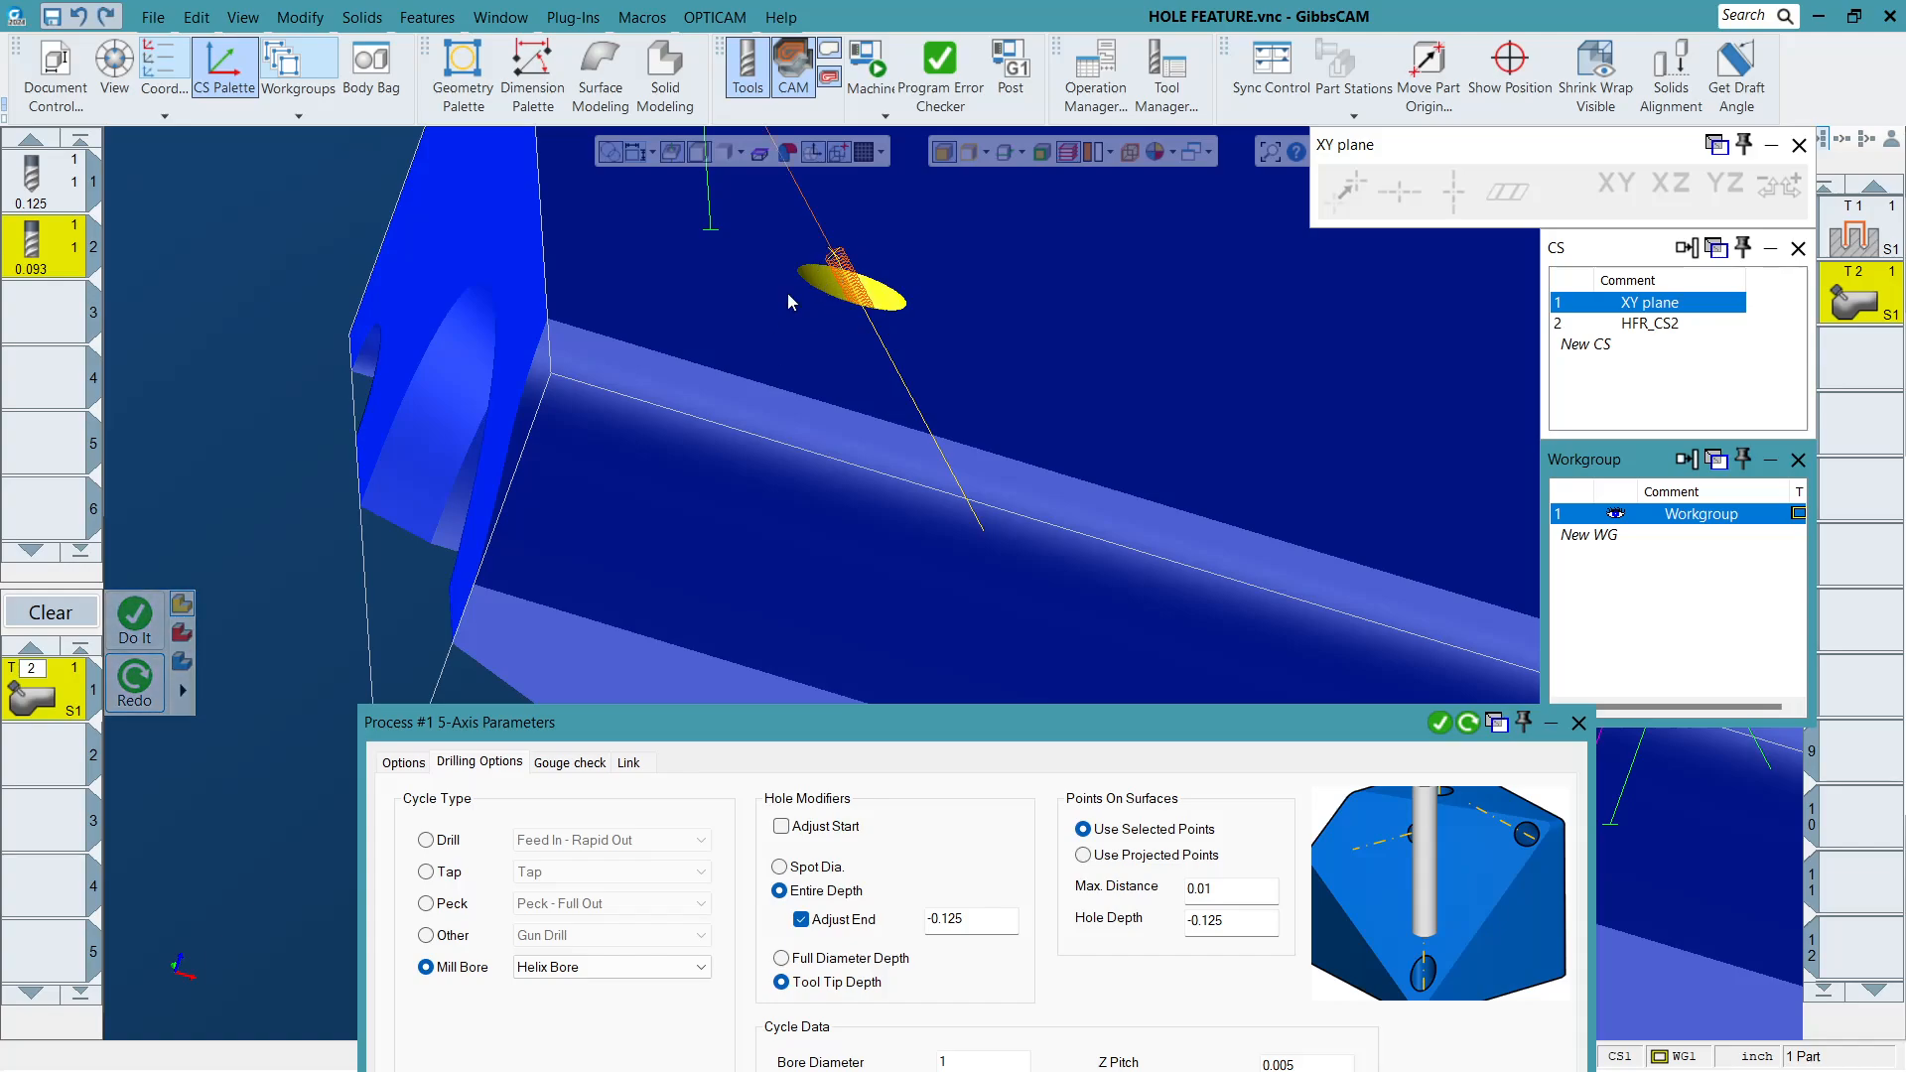
left_click_drag(1017, 718, 943, 286)
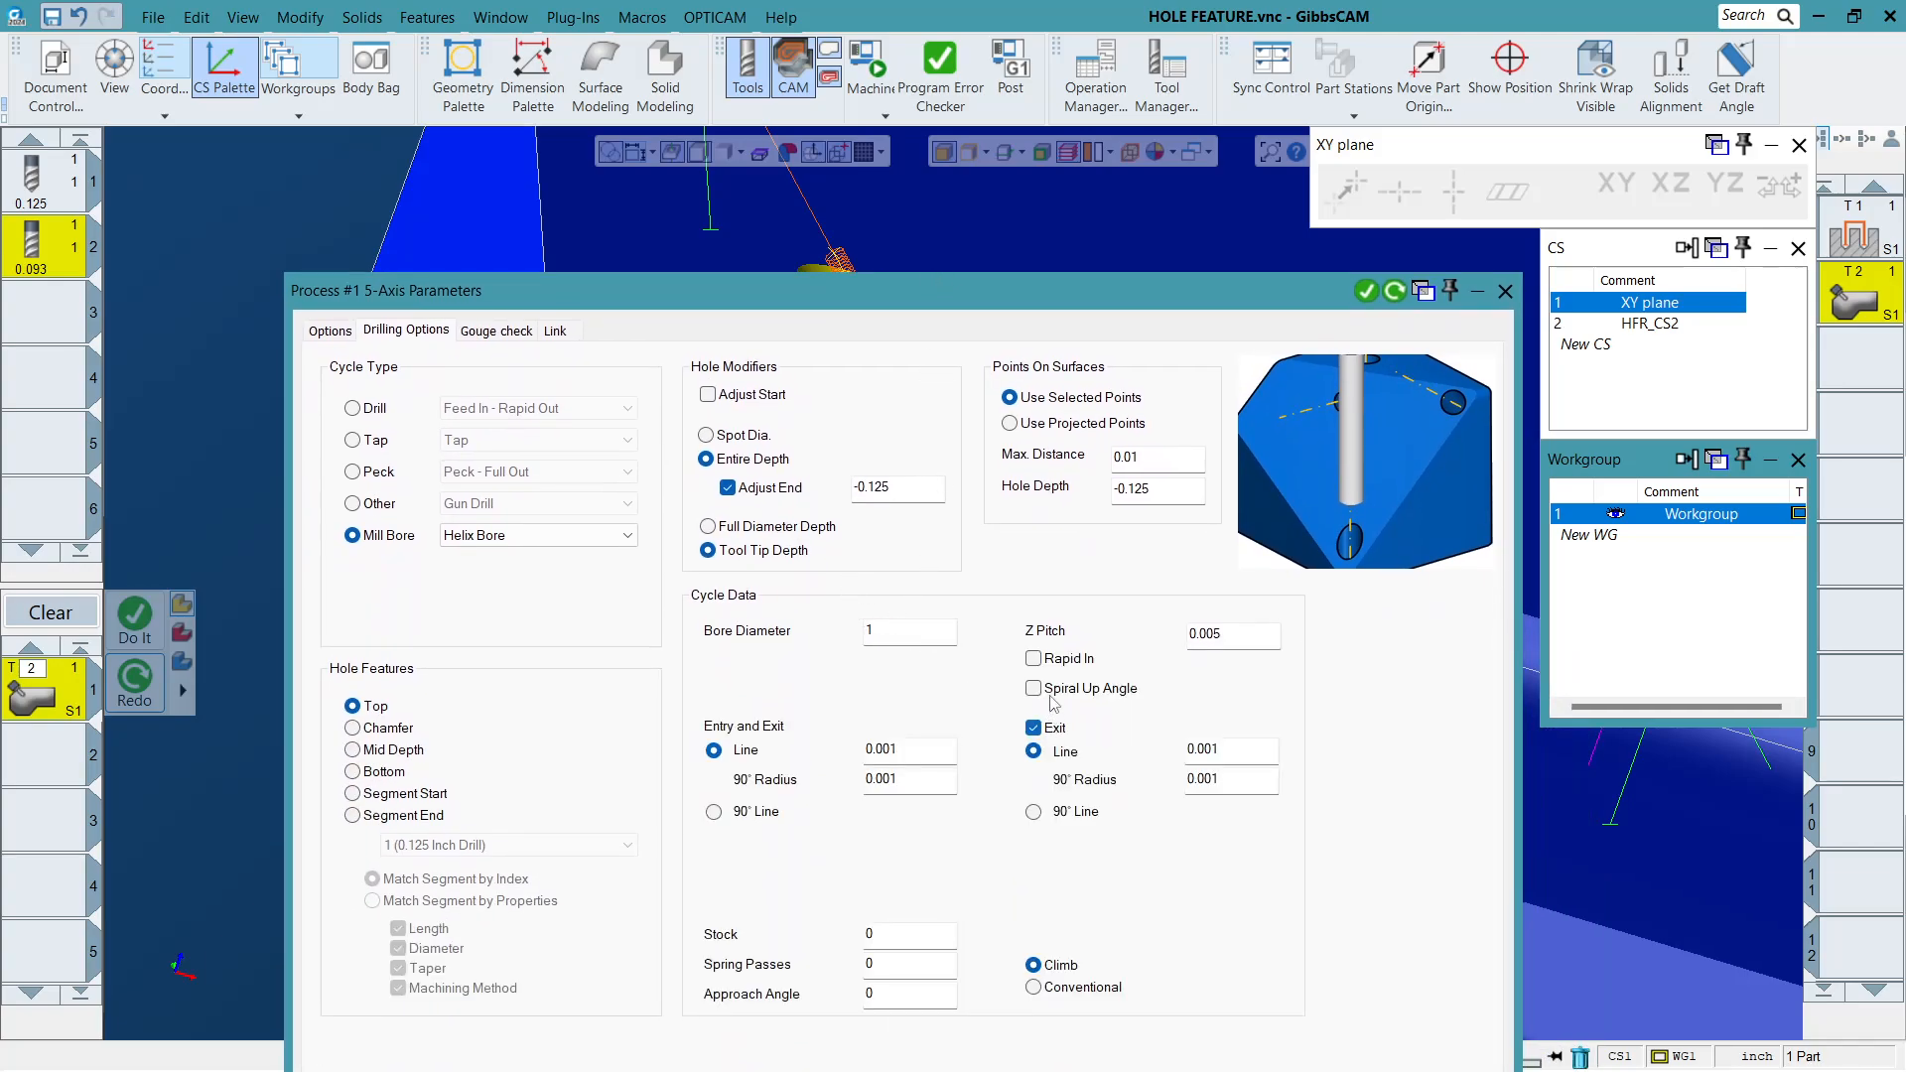
Try regenerating the toolpath with Adjust End turned off, and switch Adjust End back on.
double_click(1240, 642)
left_click(780, 487)
left_click(1395, 290)
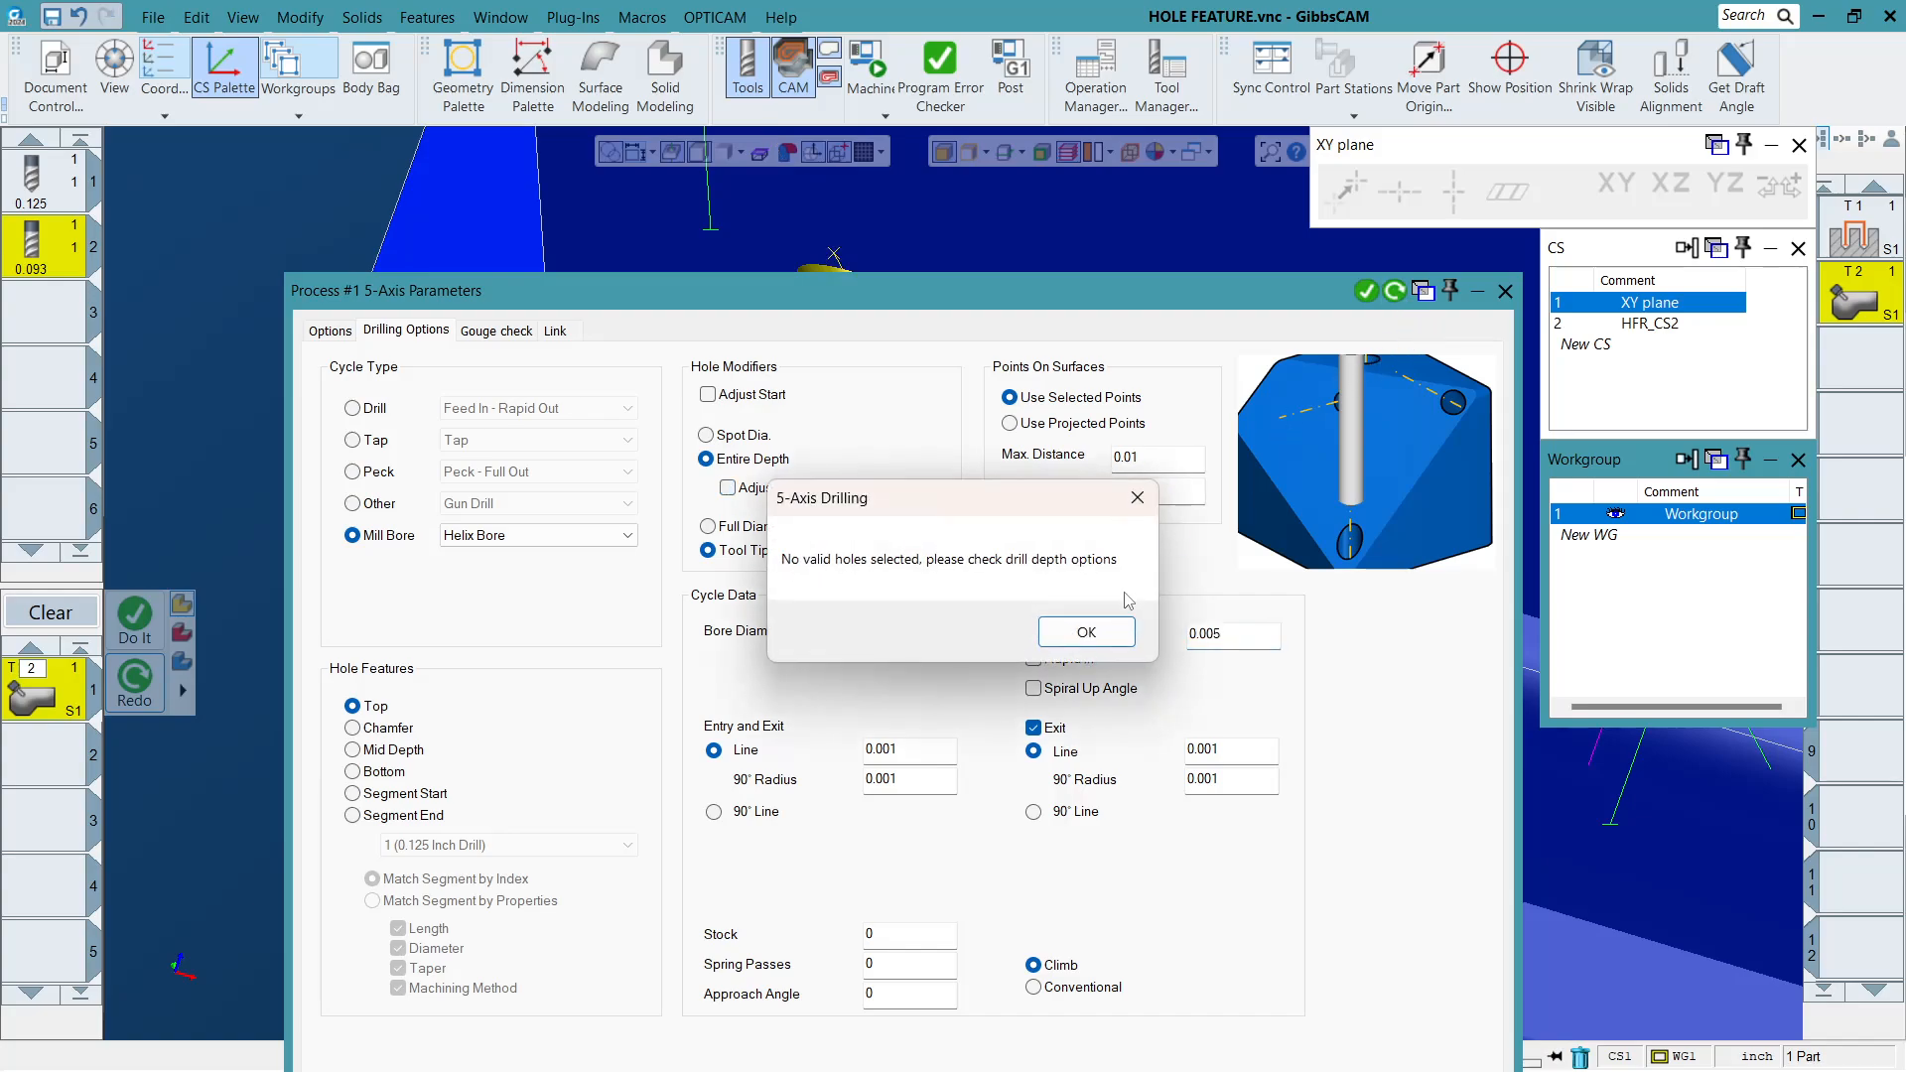
left_click(1086, 633)
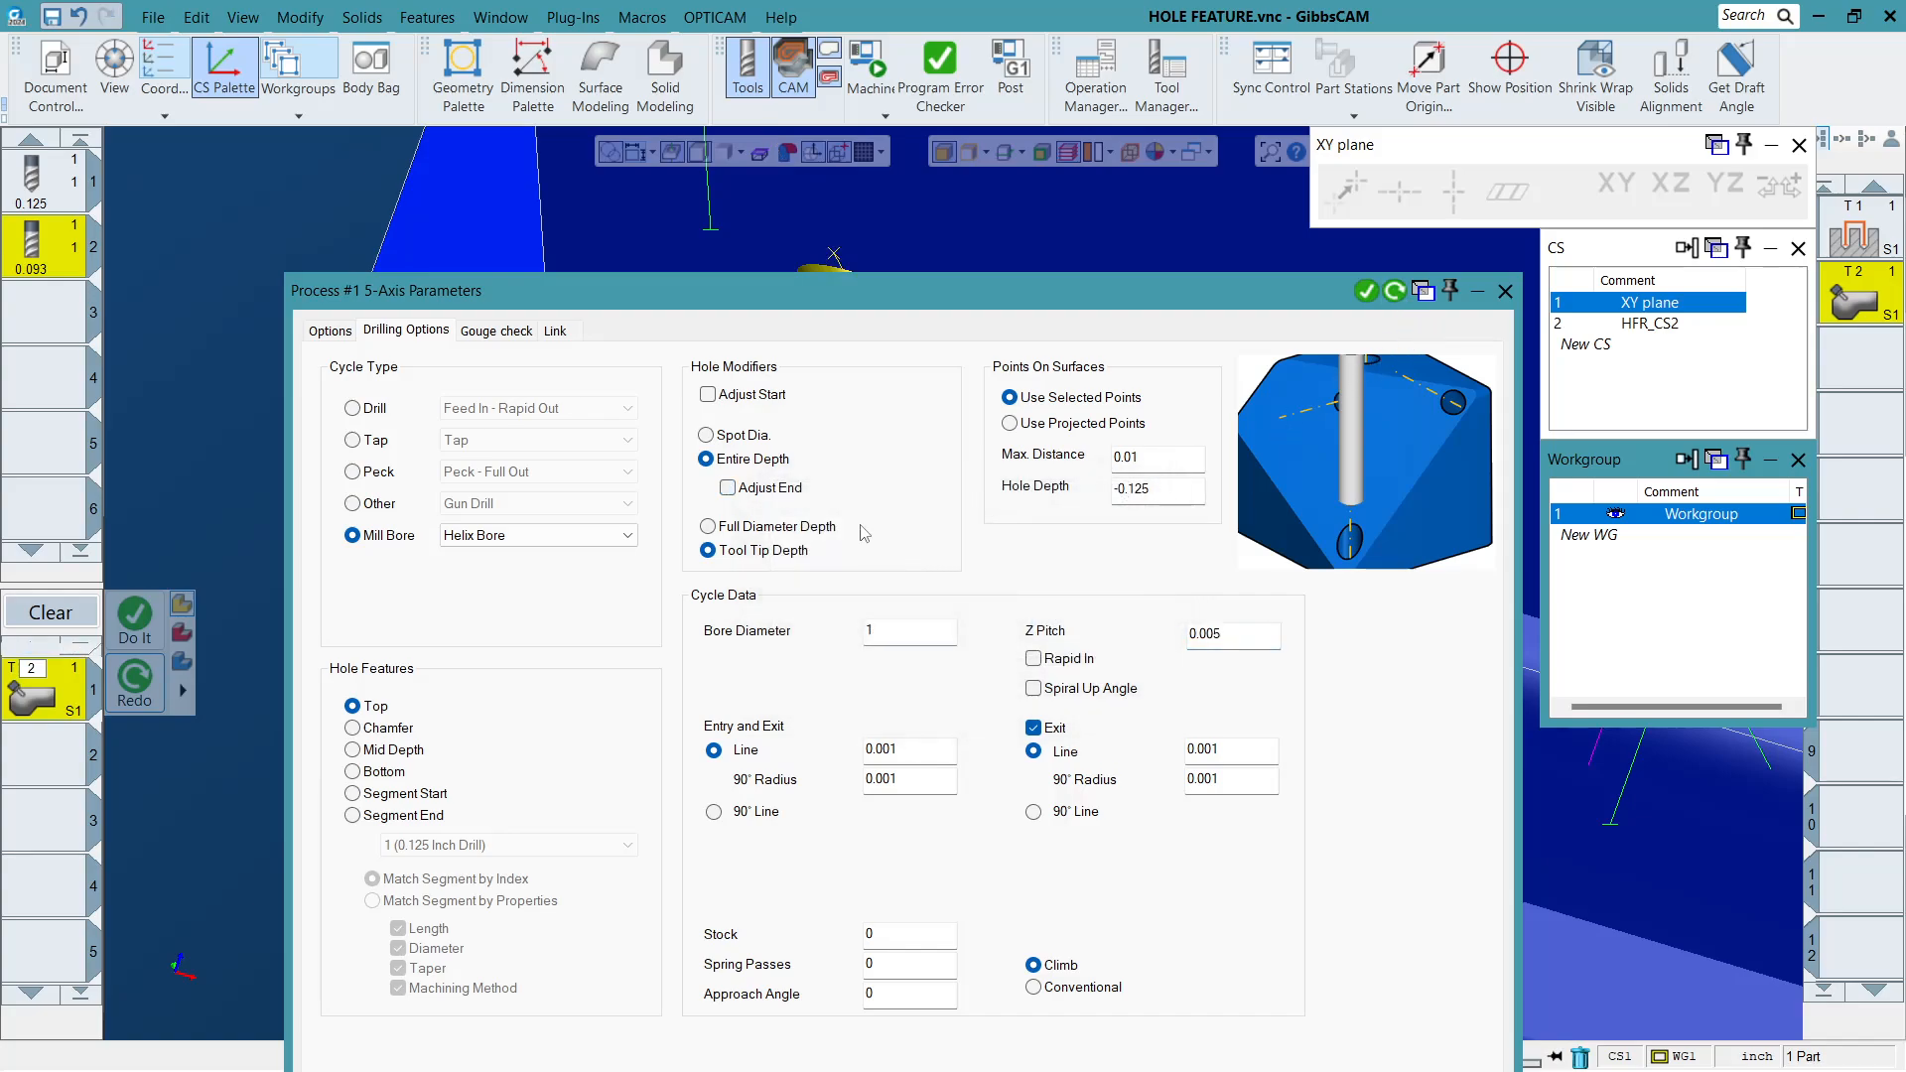
left_click(789, 488)
Set the hole depth to 0.1 and Adjust End to -0.15, regenerate the toolpath, and close the process parameters.
double_click(1175, 496)
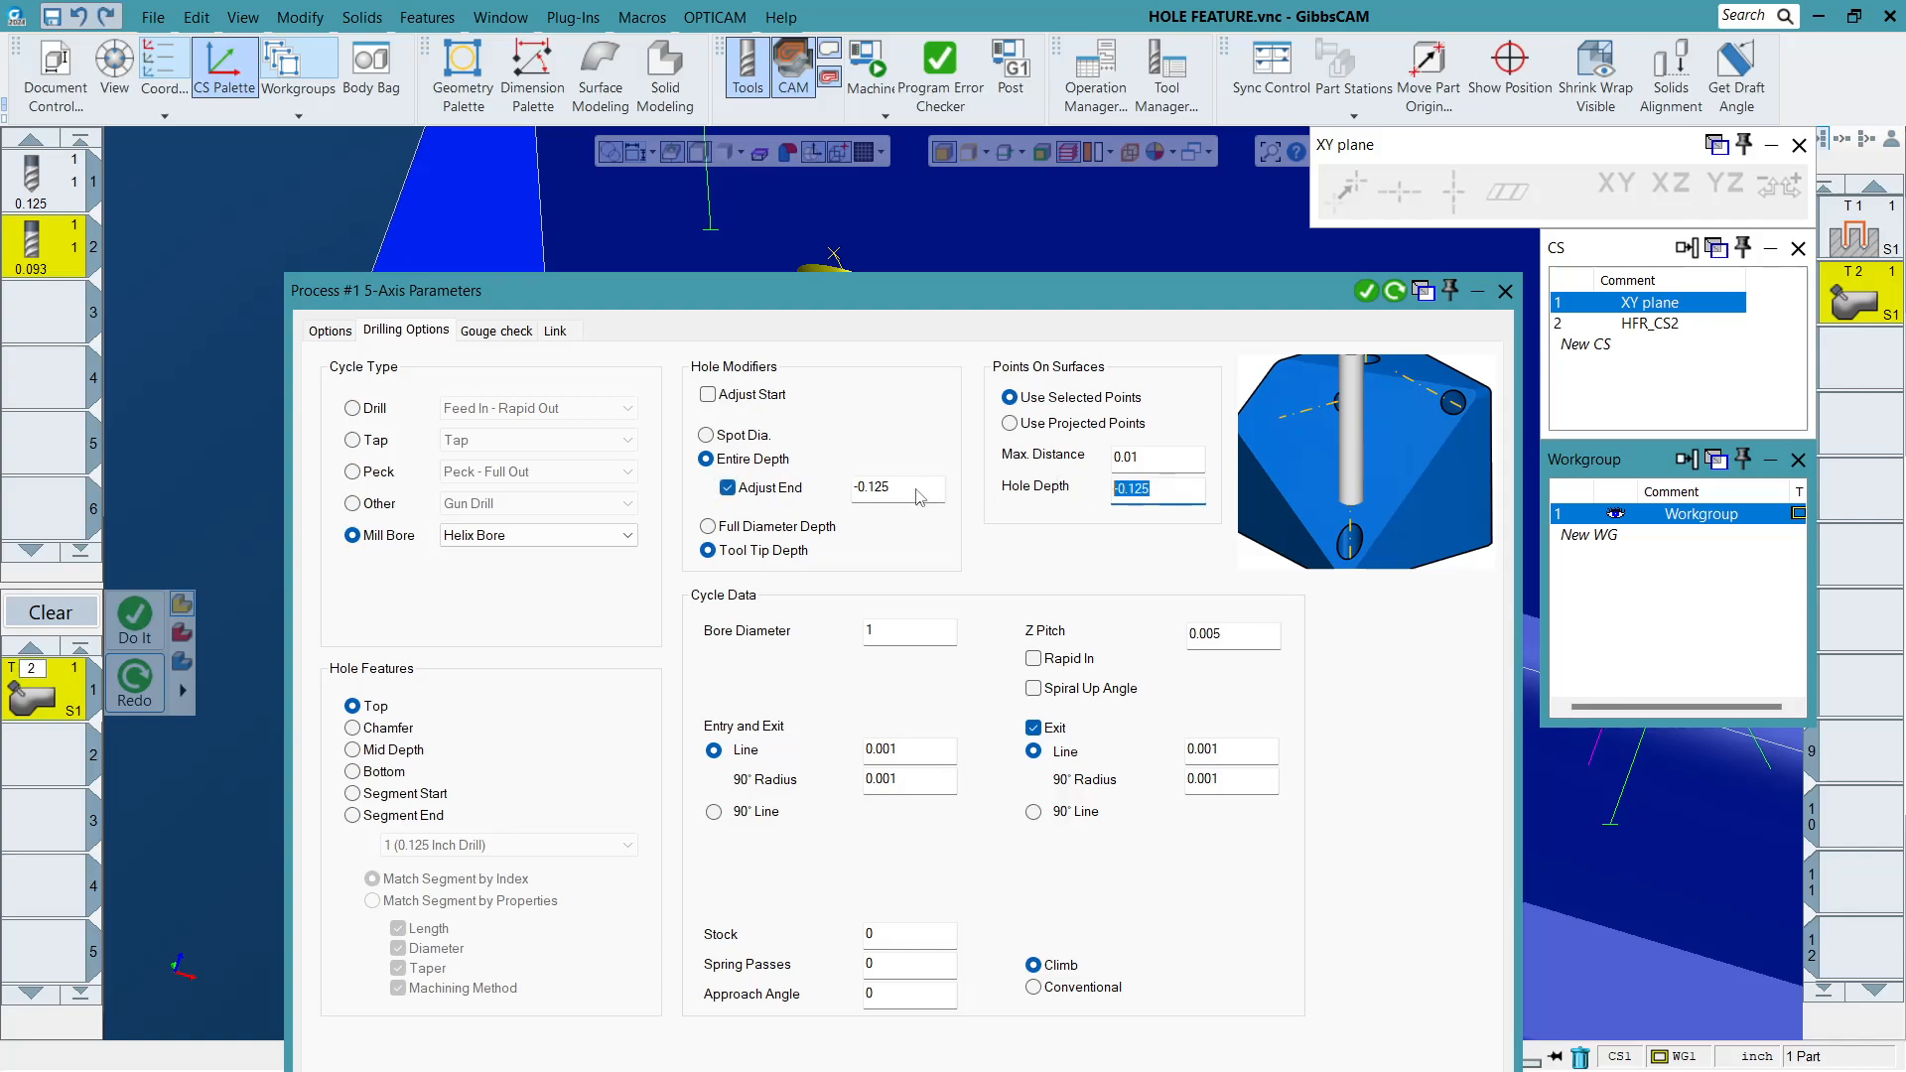
key("BackSpace")
left_click_drag(1158, 499, 1091, 496)
left_click_drag(900, 502, 846, 488)
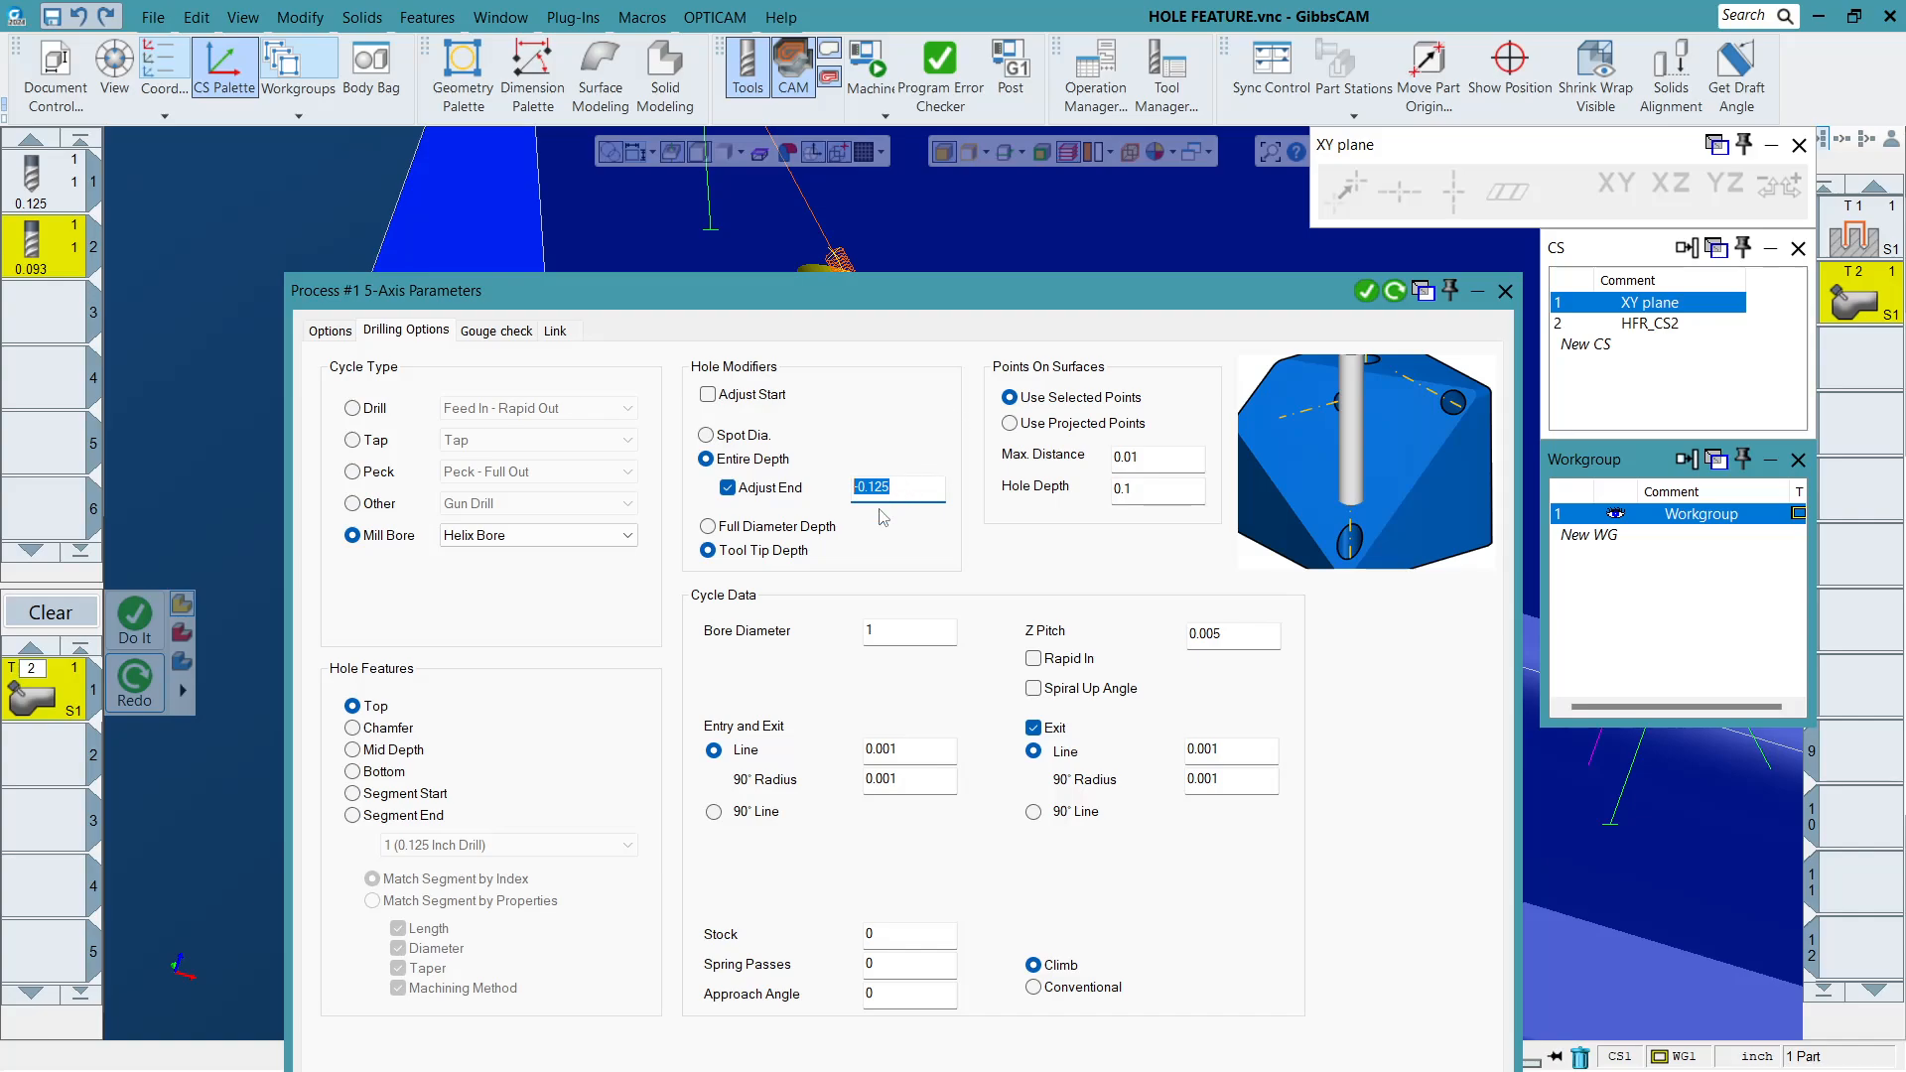
type("-")
left_click_drag(1144, 282, 1100, 414)
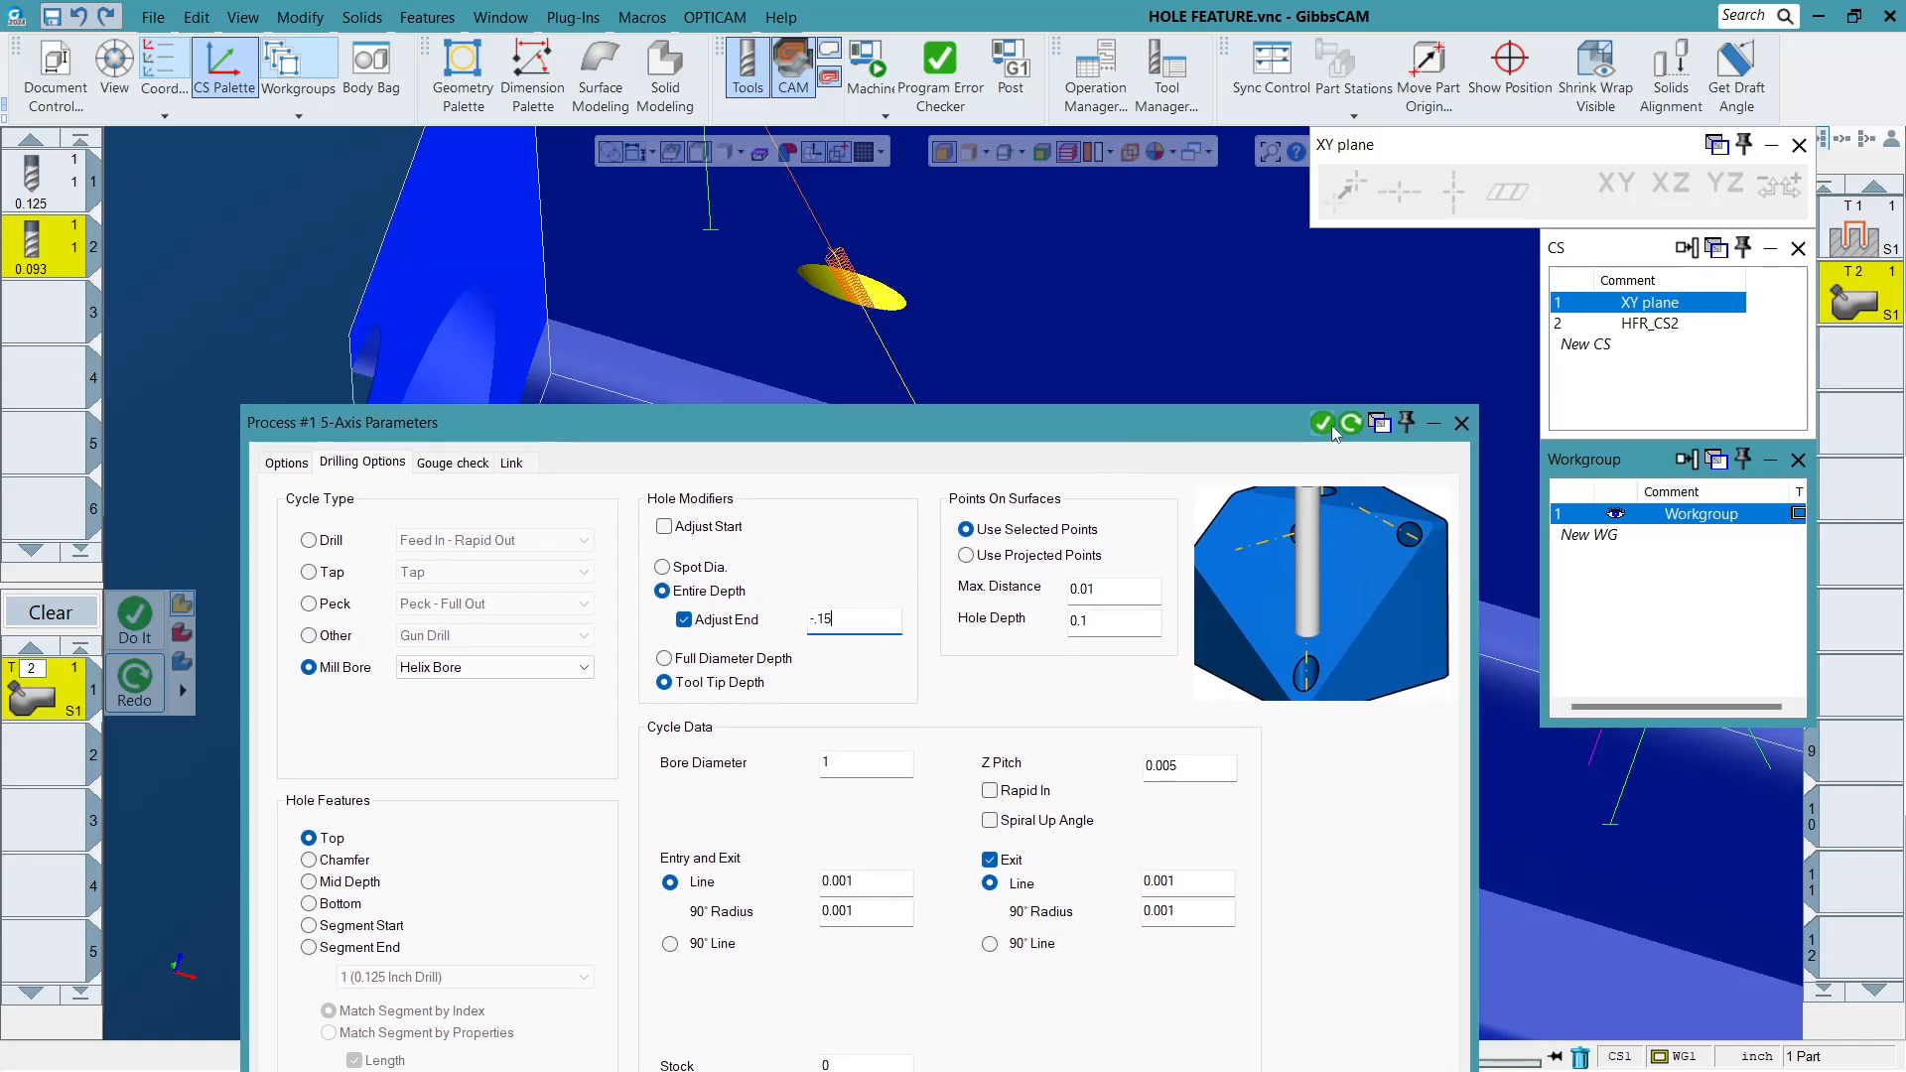
type(".15")
left_click(1357, 423)
left_click(1460, 424)
Select all Group 2 holes in the Hole Manager and regenerate the 5-axis helix bore operation for them.
scroll(820, 427, "down", 6)
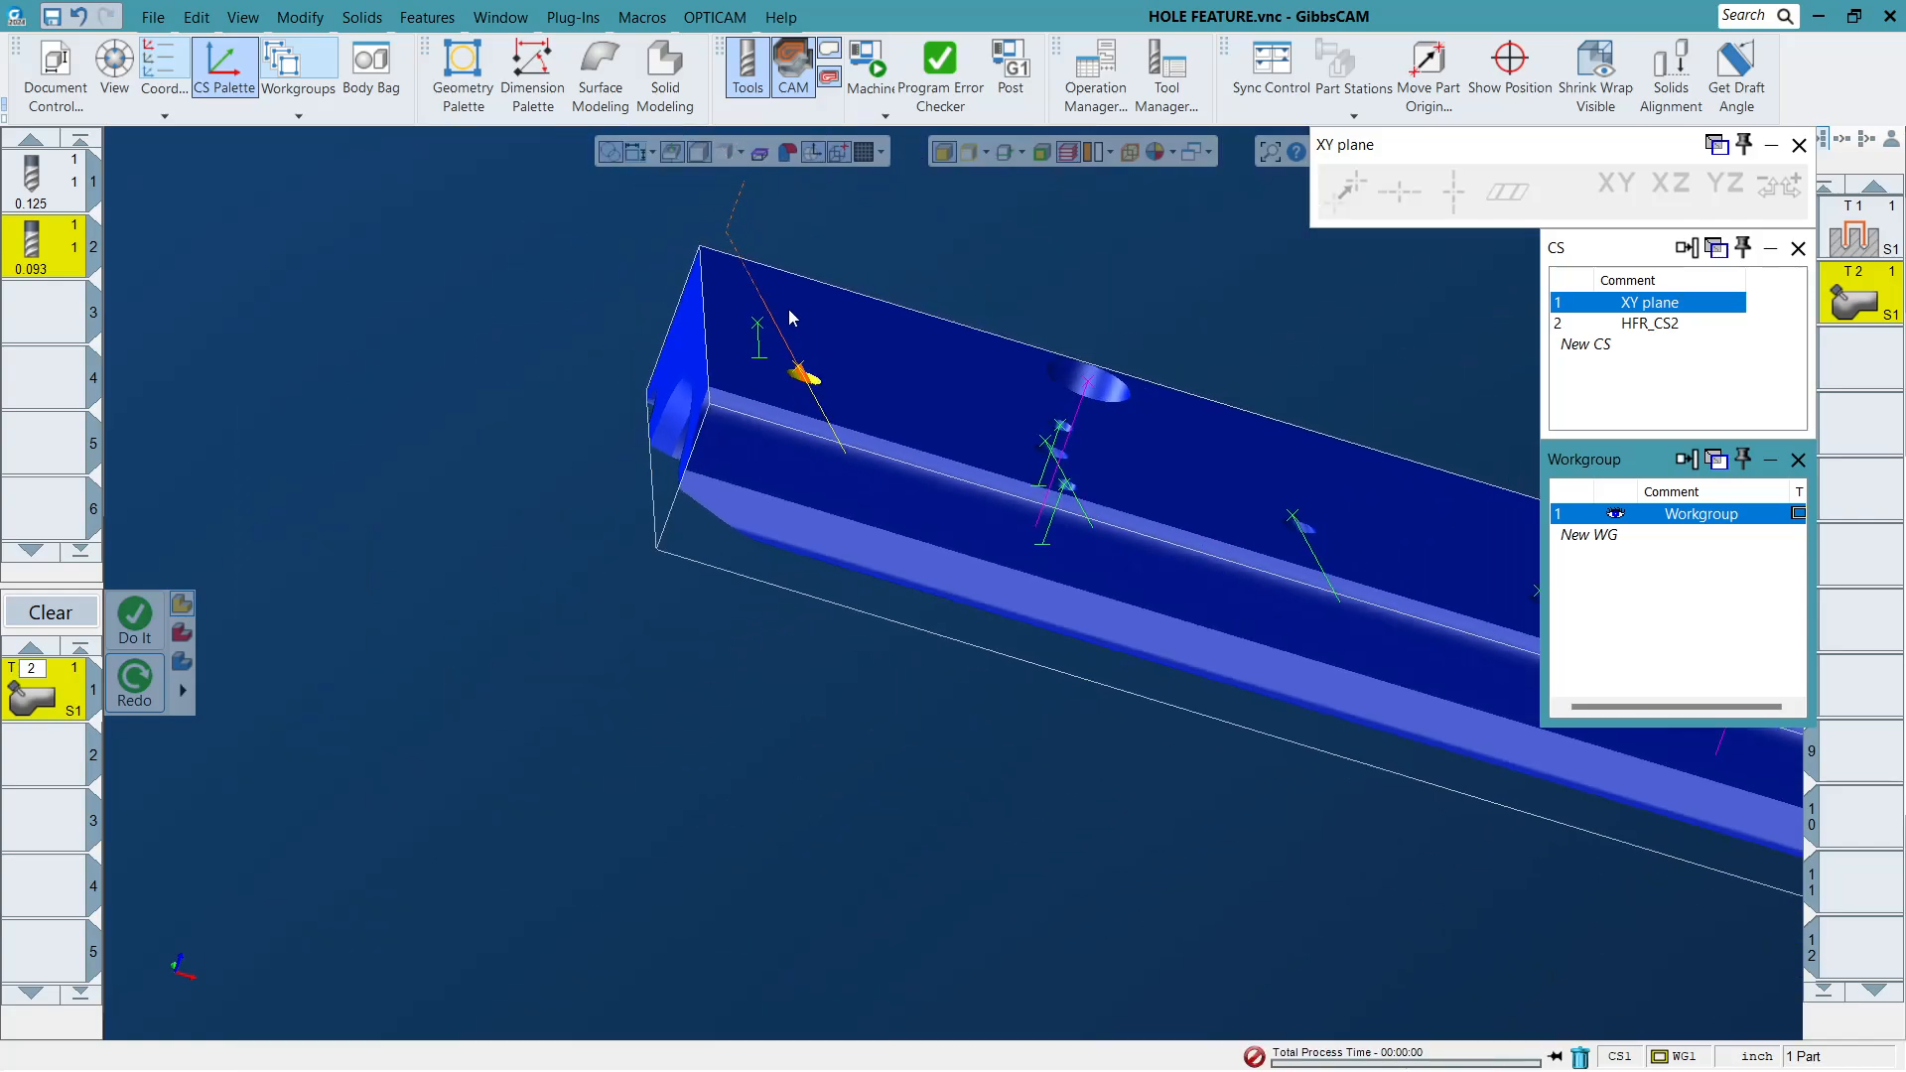
middle_click_drag(791, 317, 694, 596)
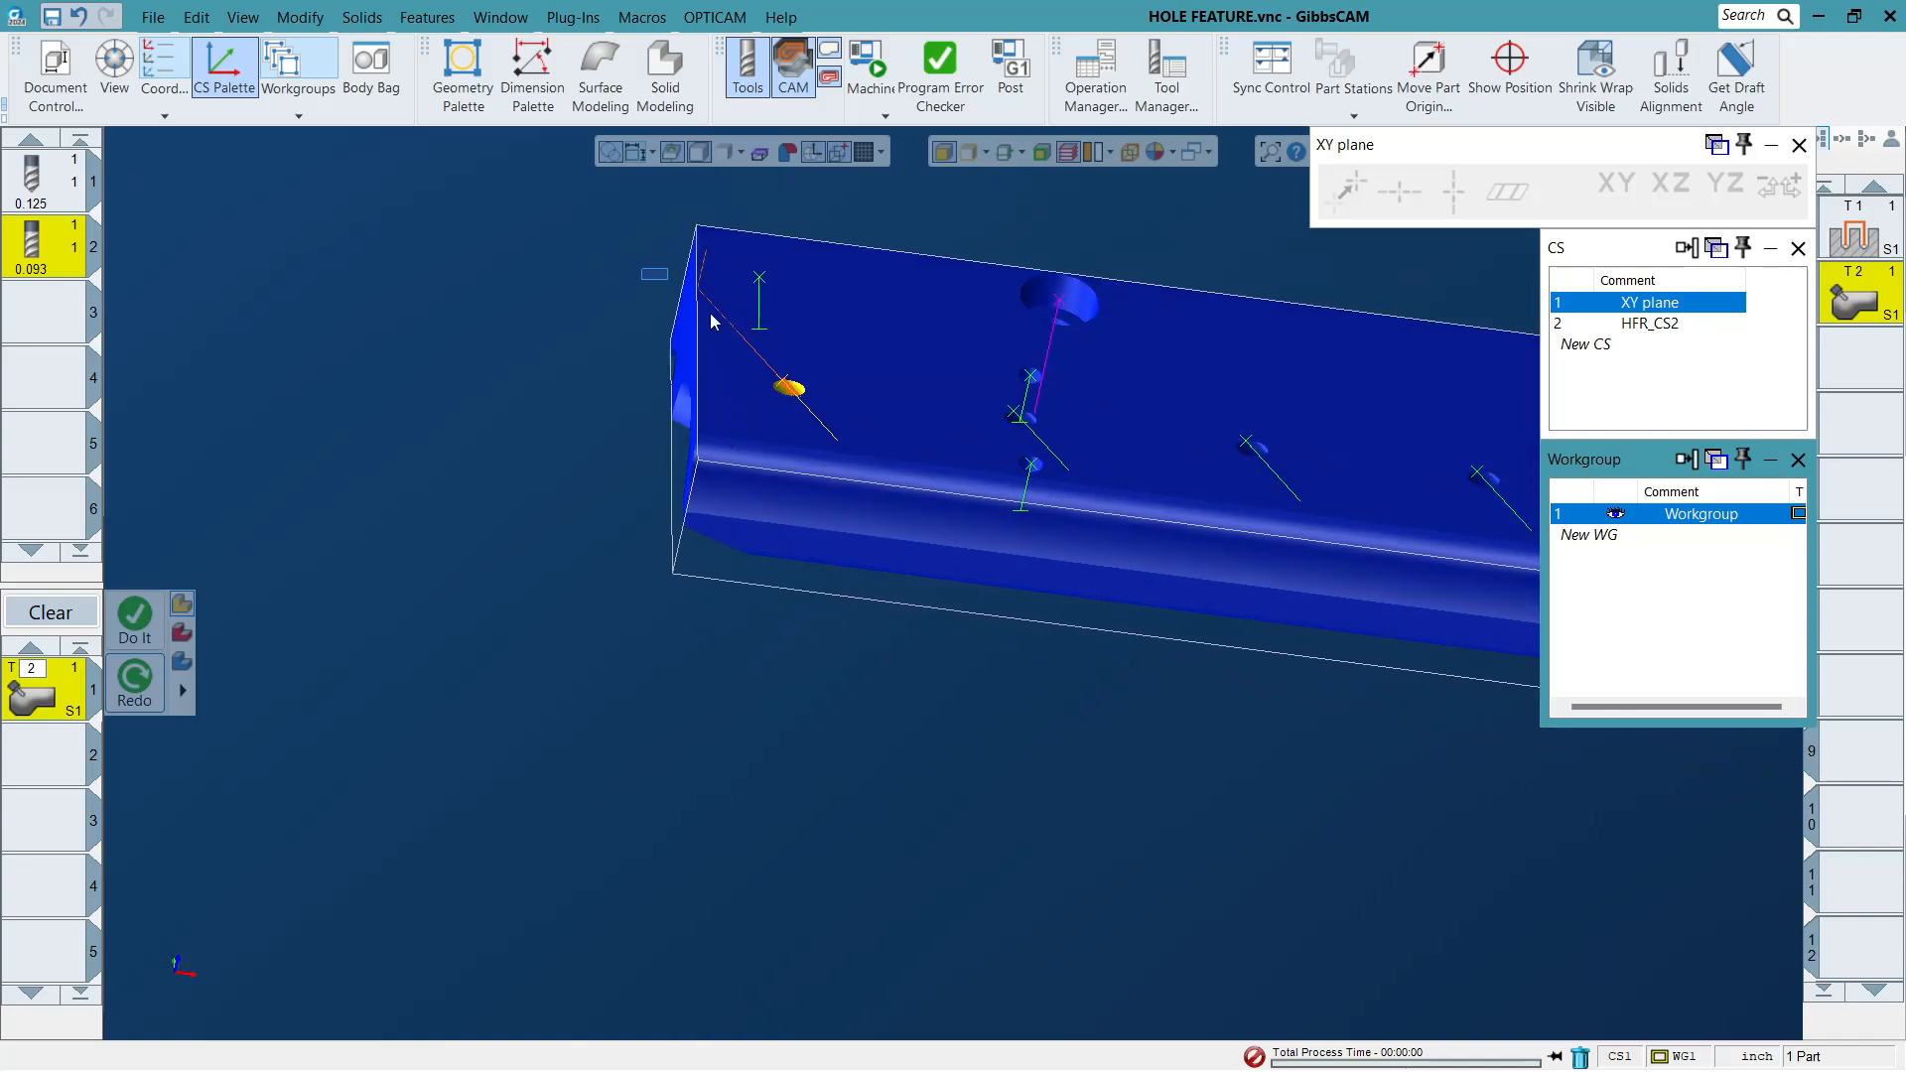
scroll(711, 321, "up", 4)
scroll(887, 561, "down", 10)
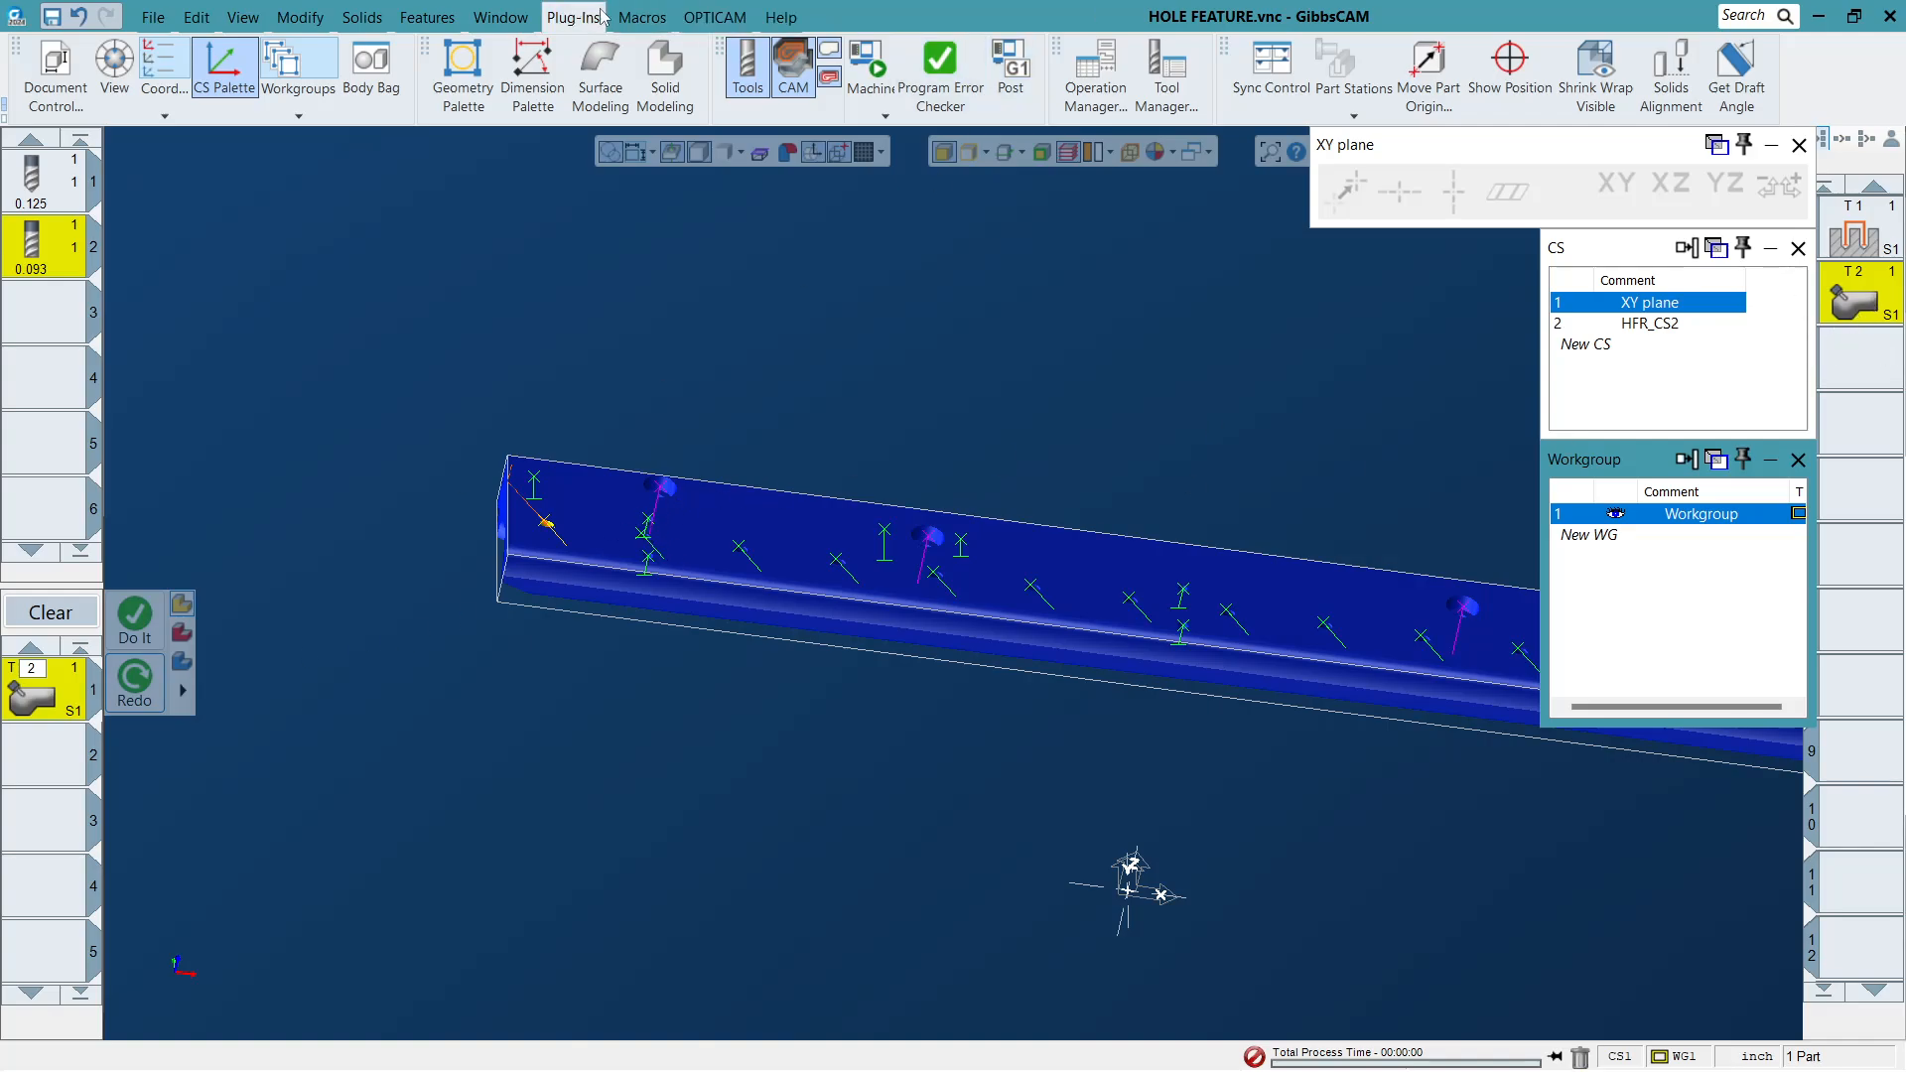
left_click(471, 19)
mouse_move(444, 20)
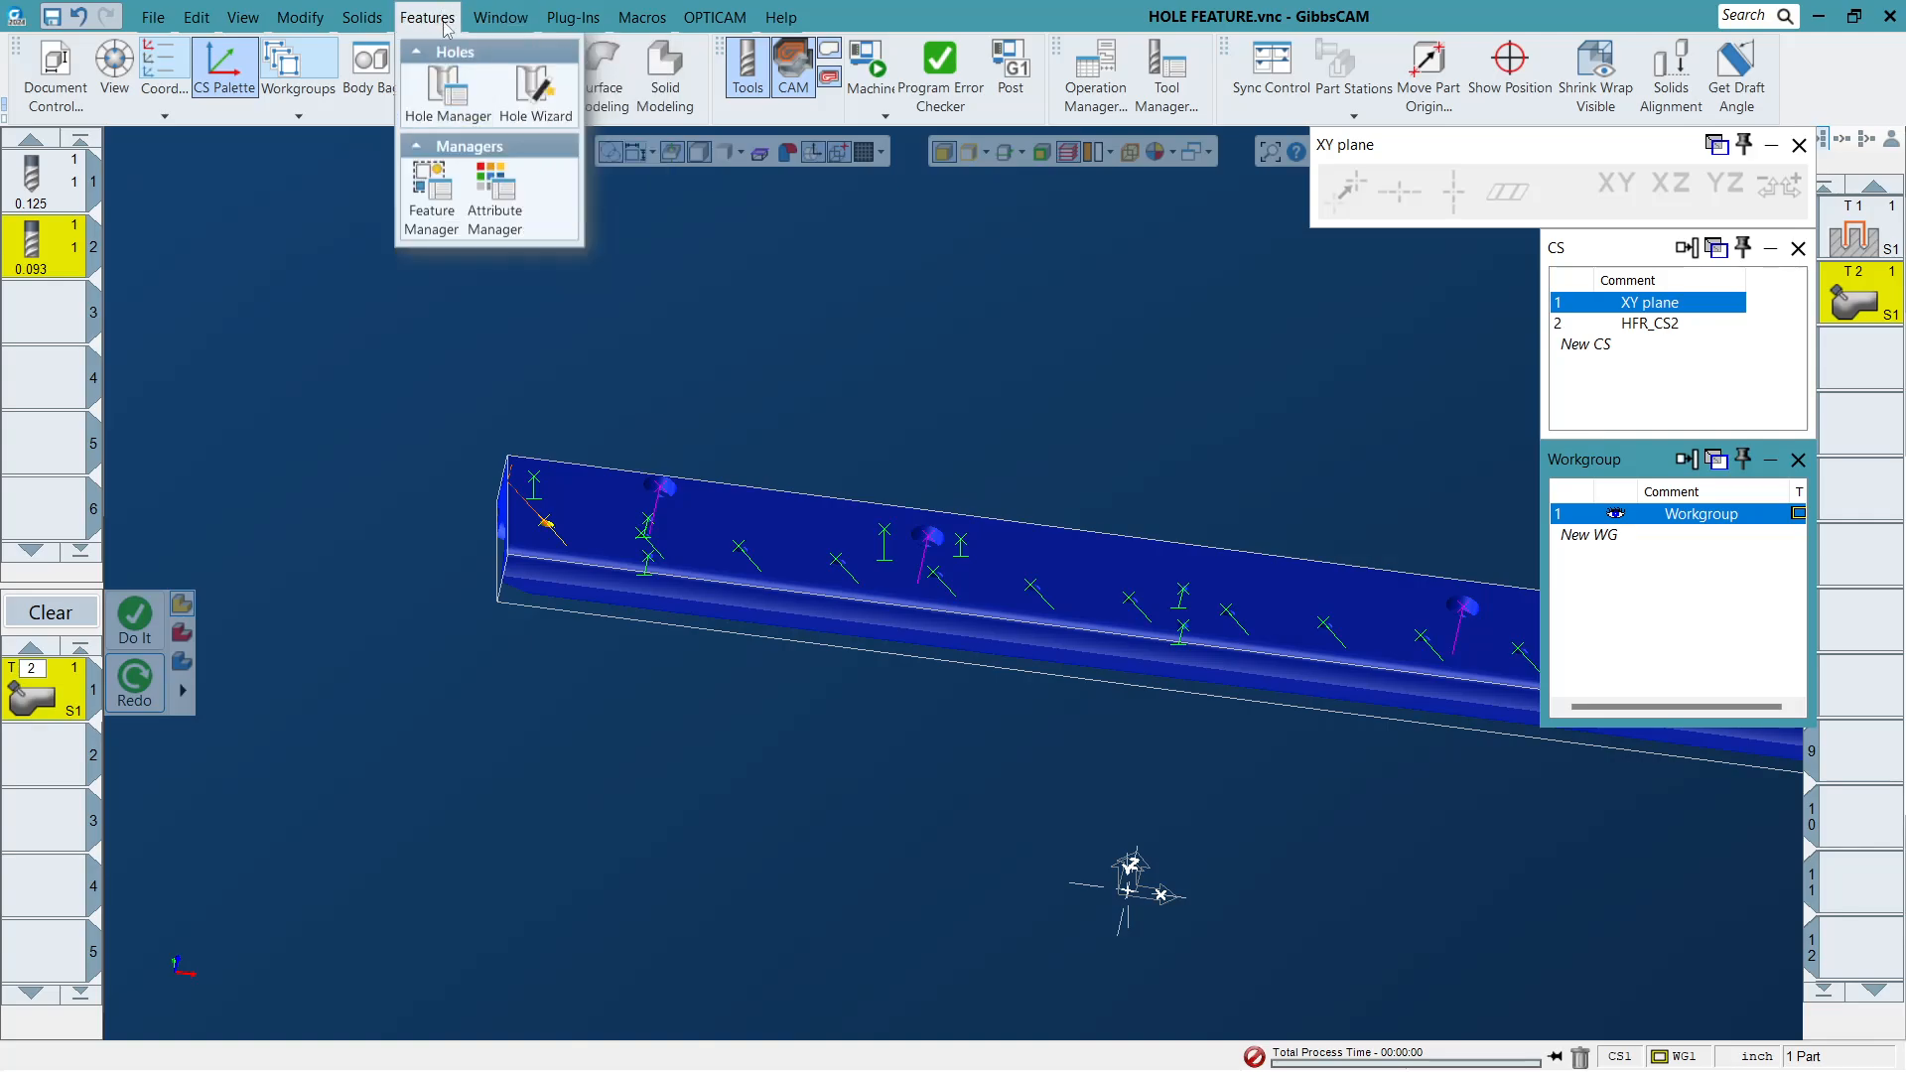
left_click(447, 92)
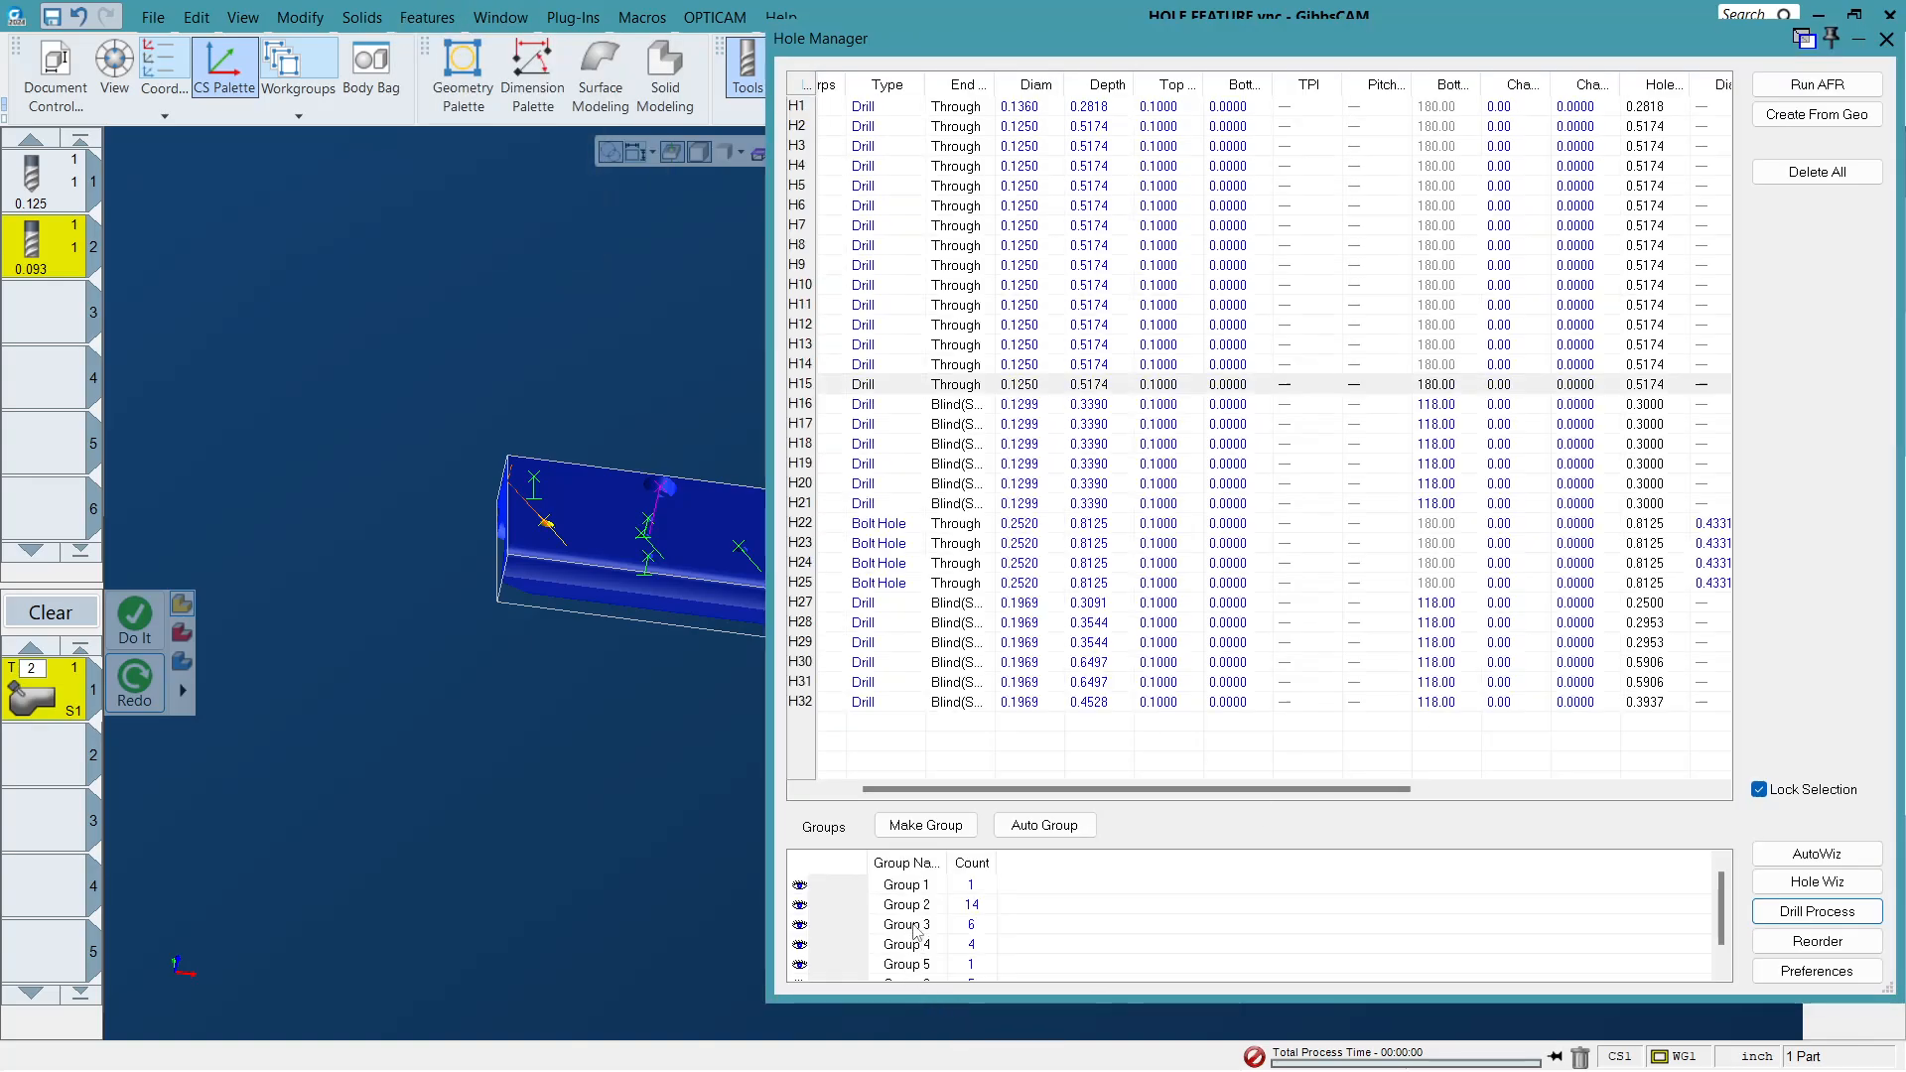
left_click(902, 904)
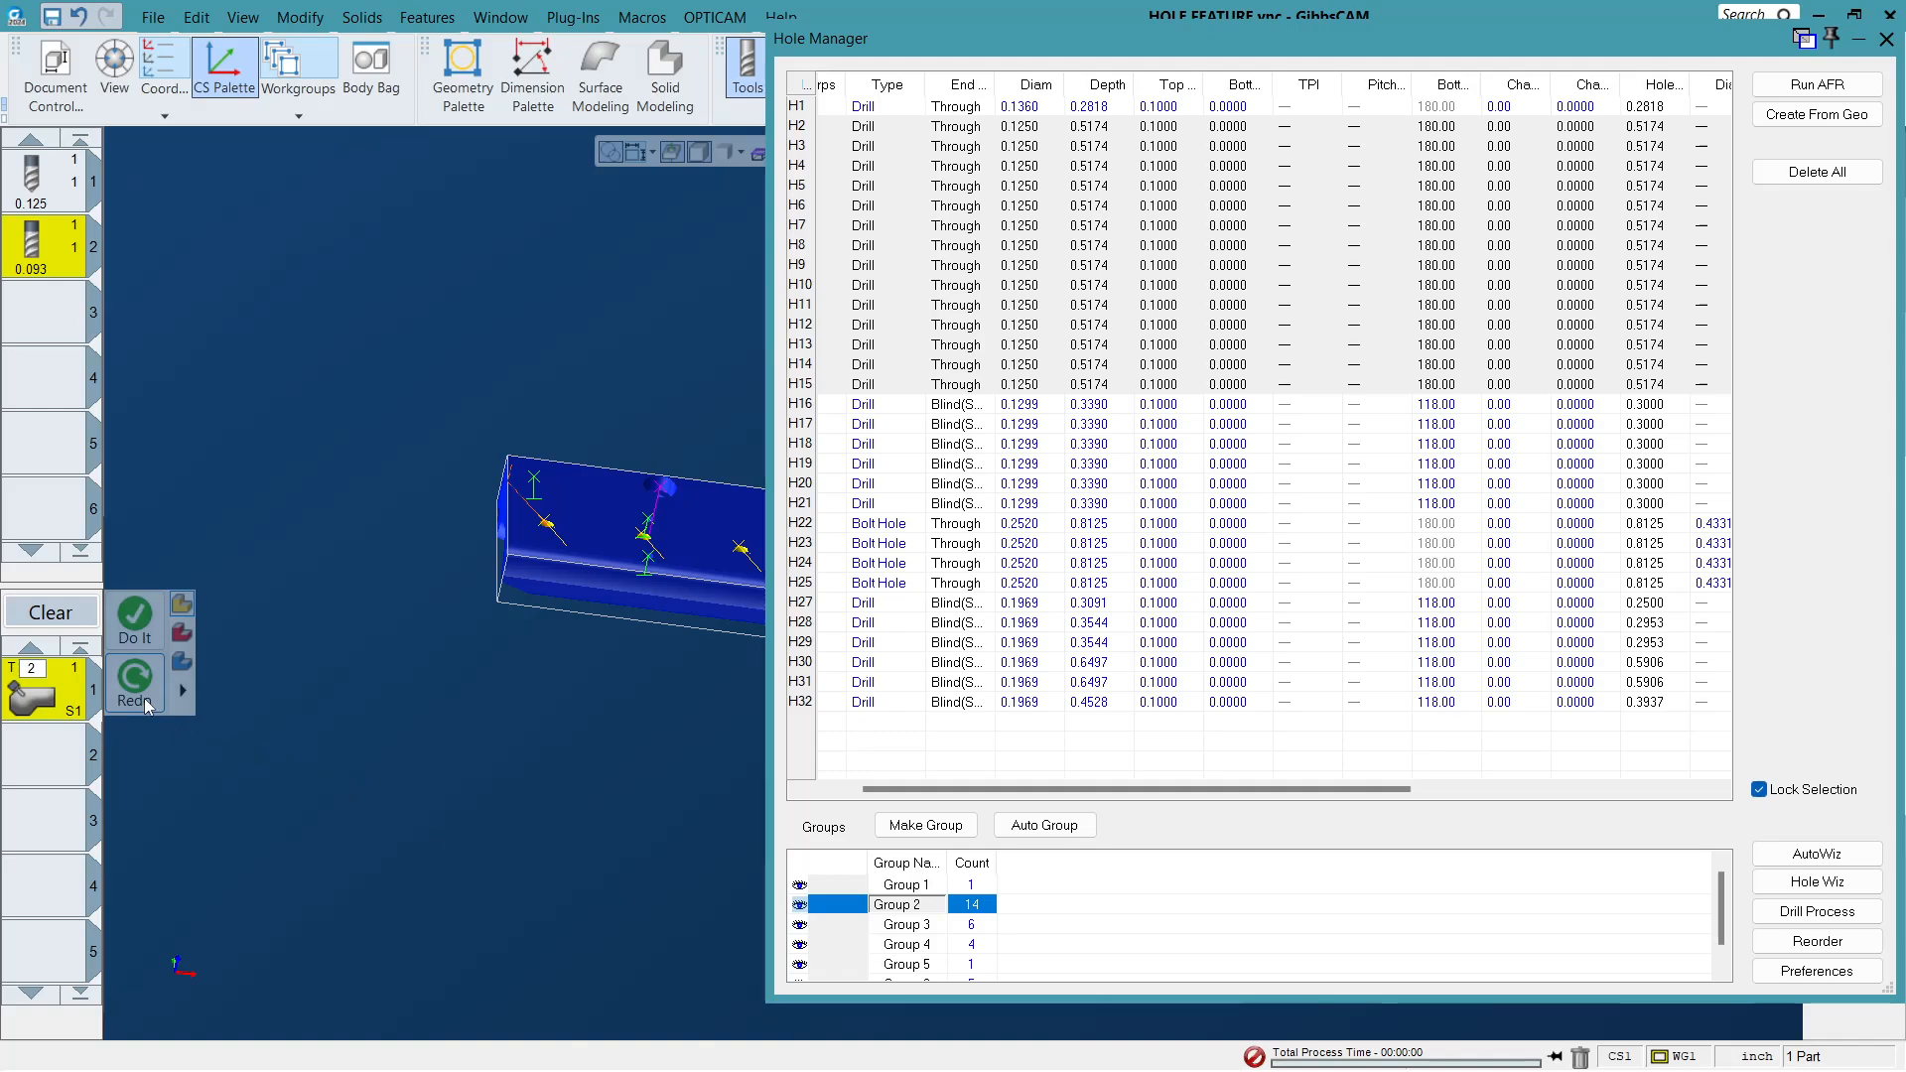
left_click(144, 703)
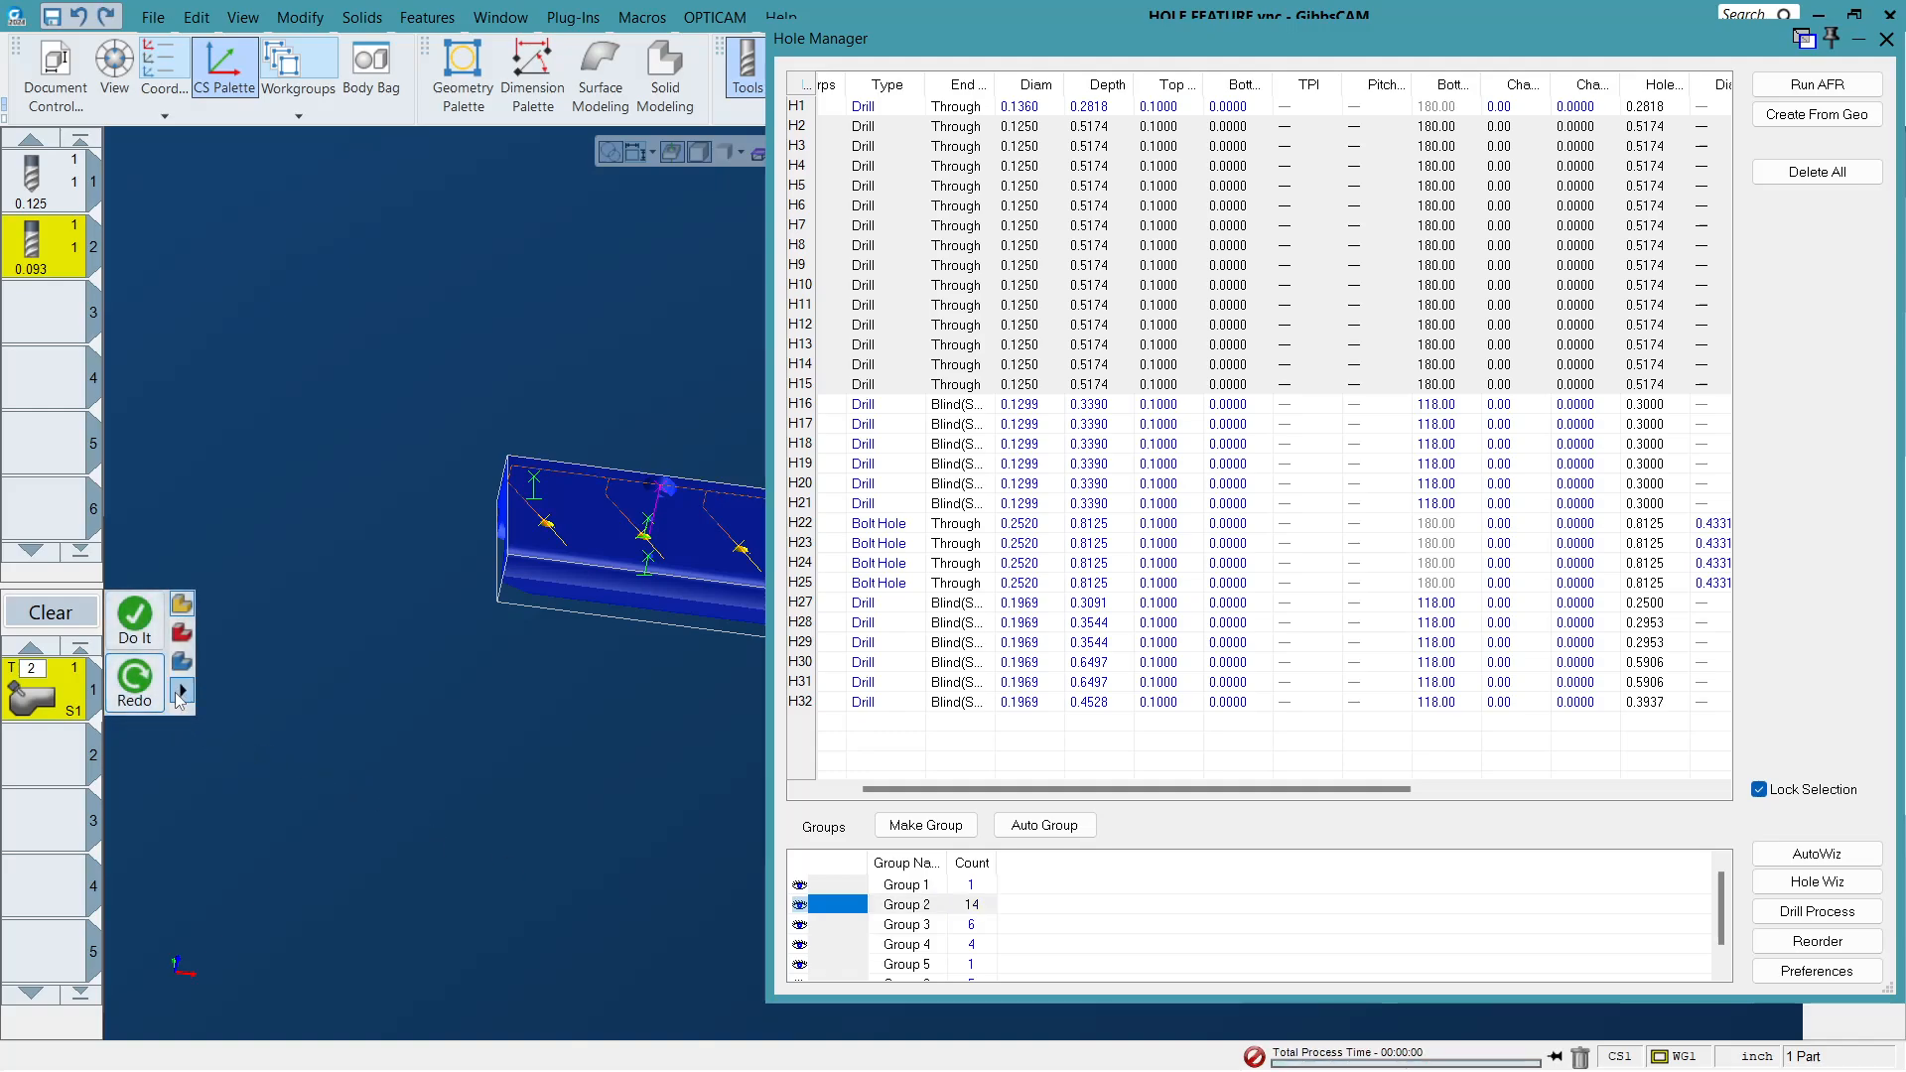
left_click(1886, 39)
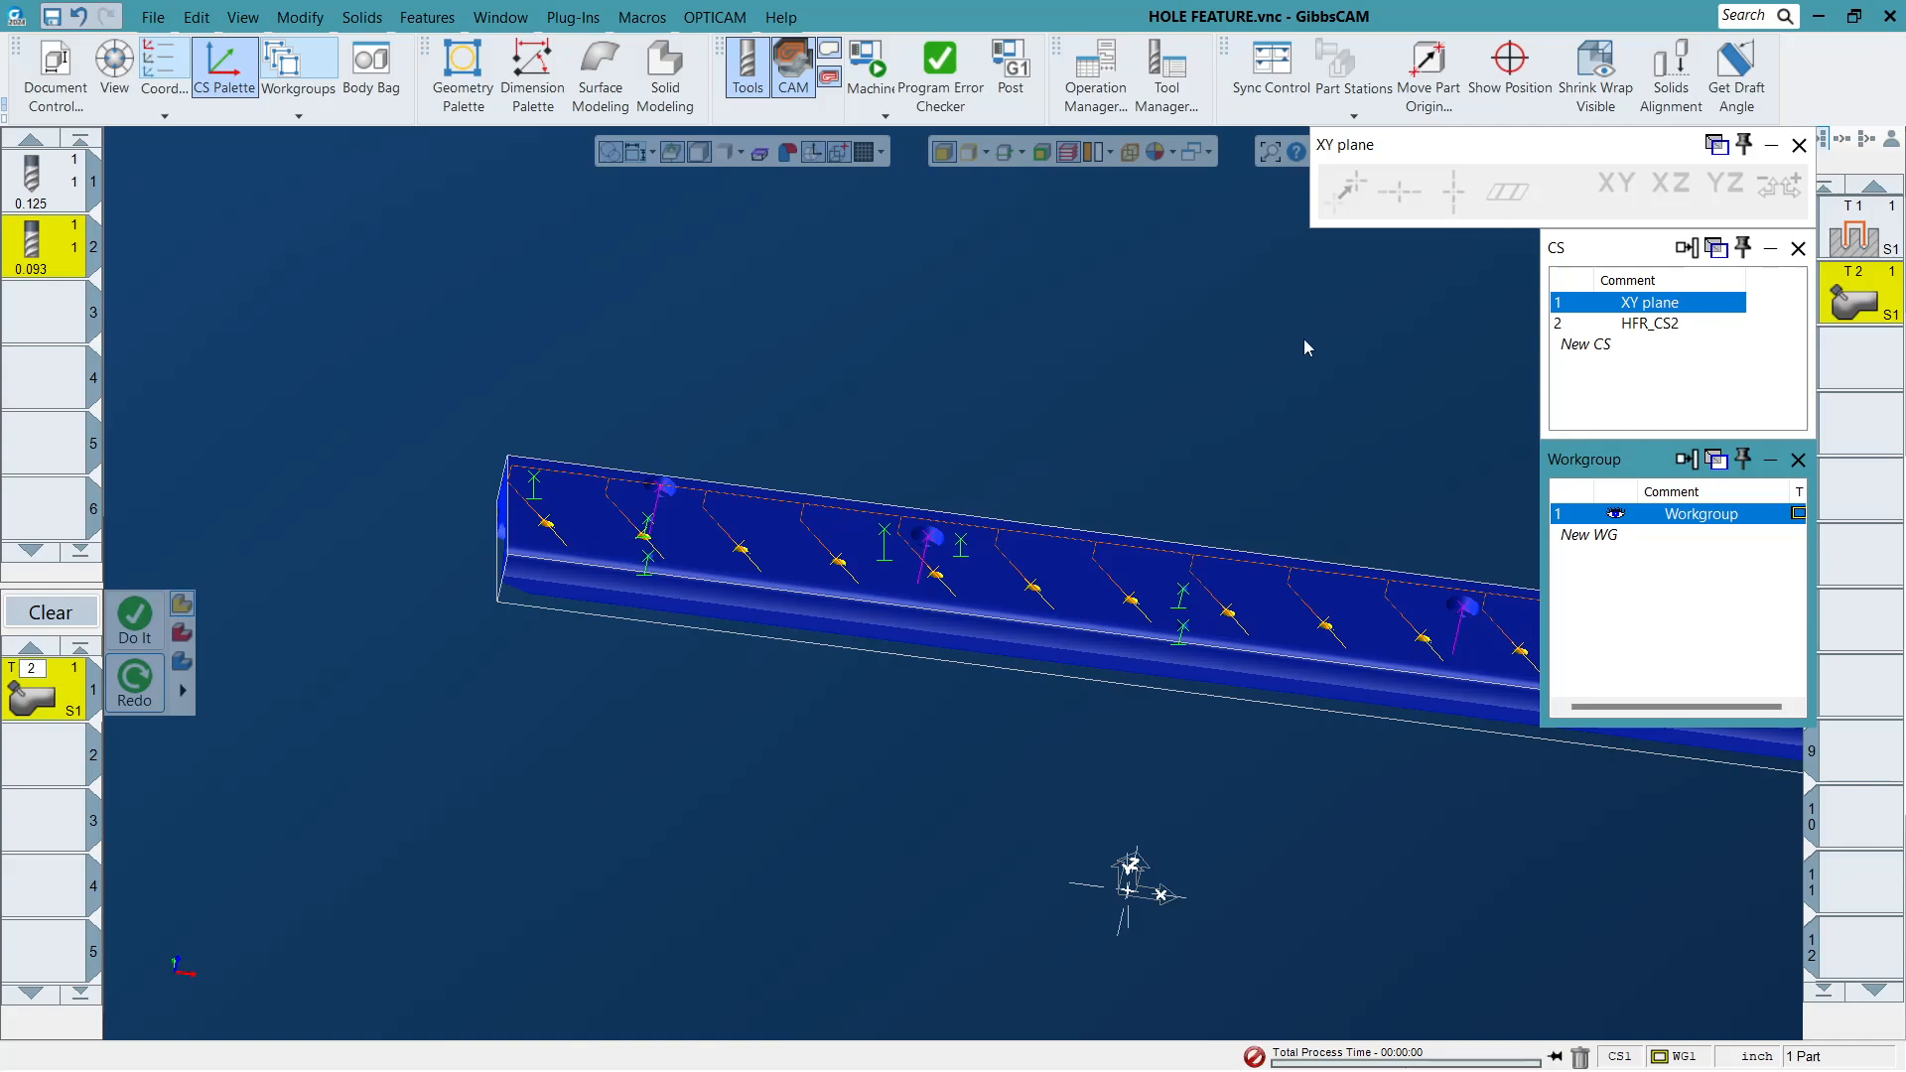
Move the T1 drilling operation below the T2 helix bore operation, remove the empty first slot, and select the T2 operation.
middle_click_drag(1117, 452, 604, 119)
scroll(544, 343, "down", 3)
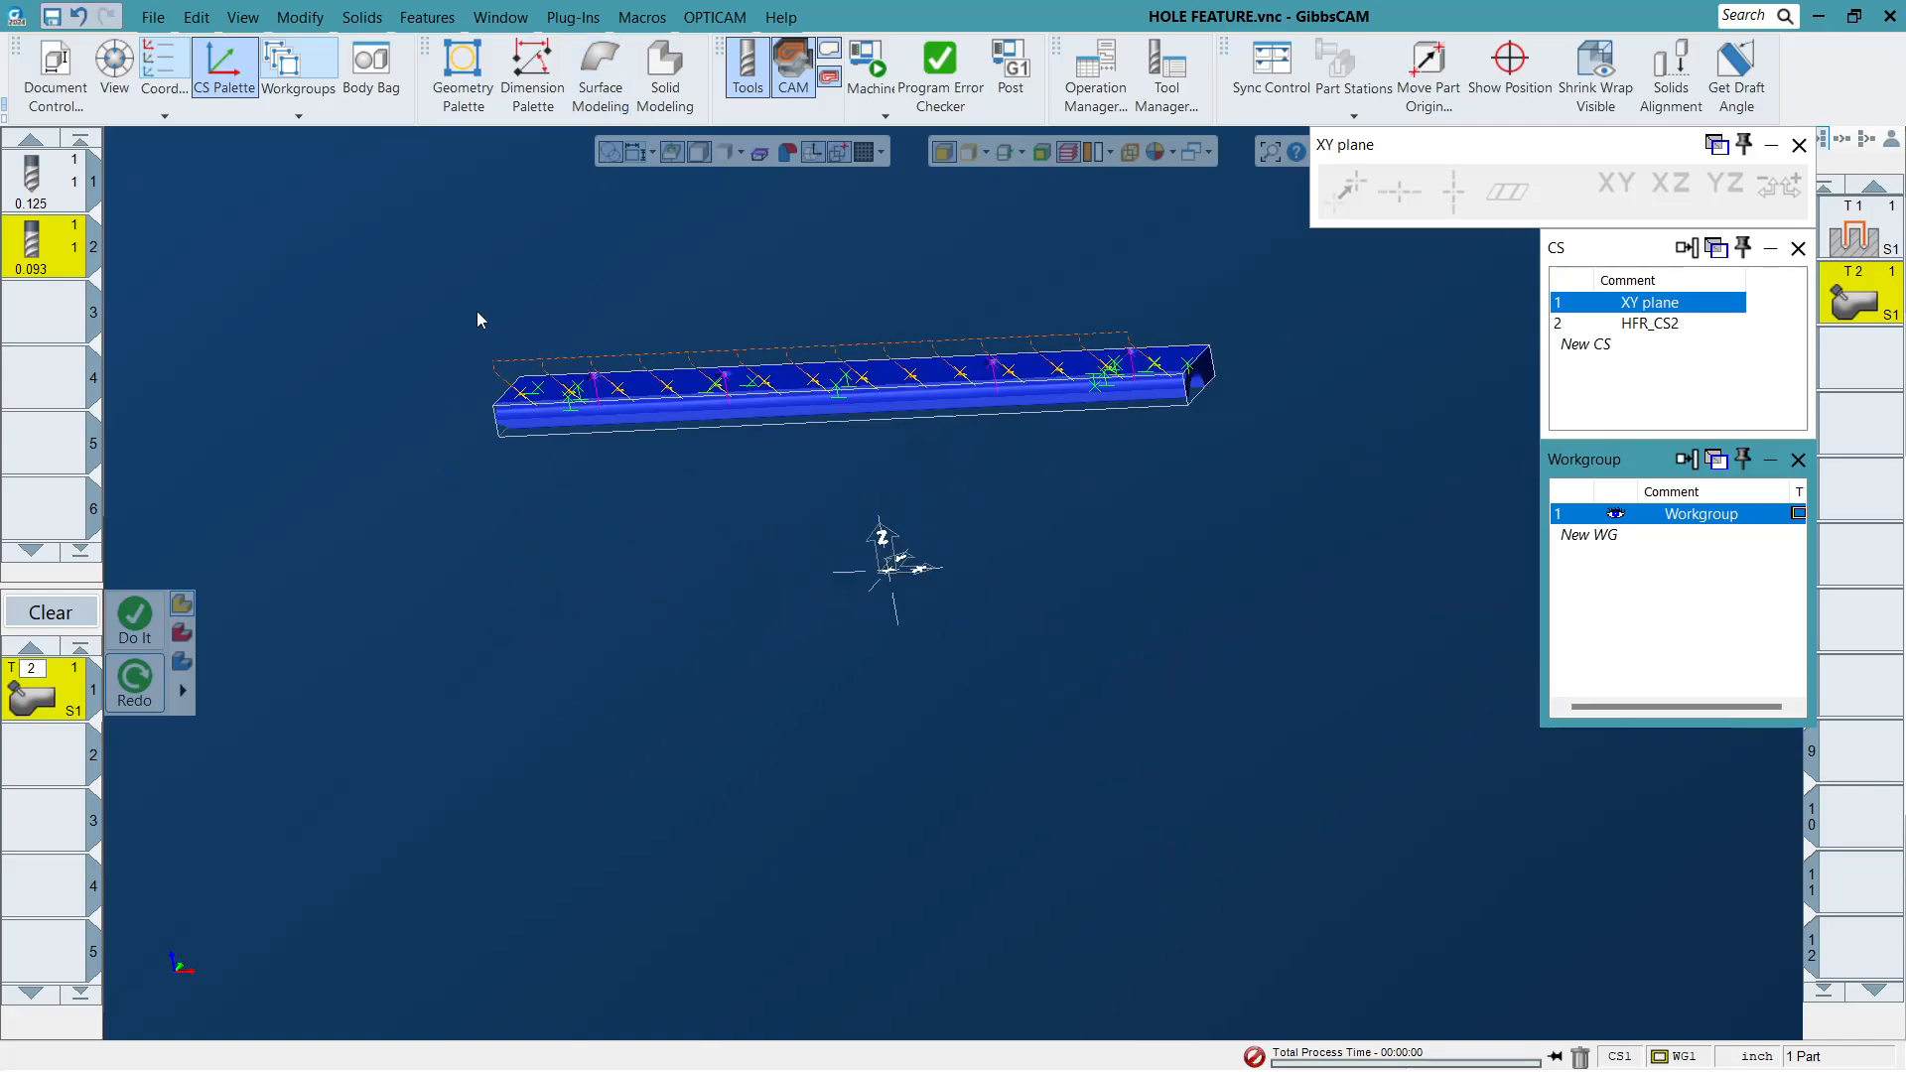
left_click_drag(480, 319, 1236, 516)
left_click_drag(1852, 238, 1854, 348)
left_click(1879, 247)
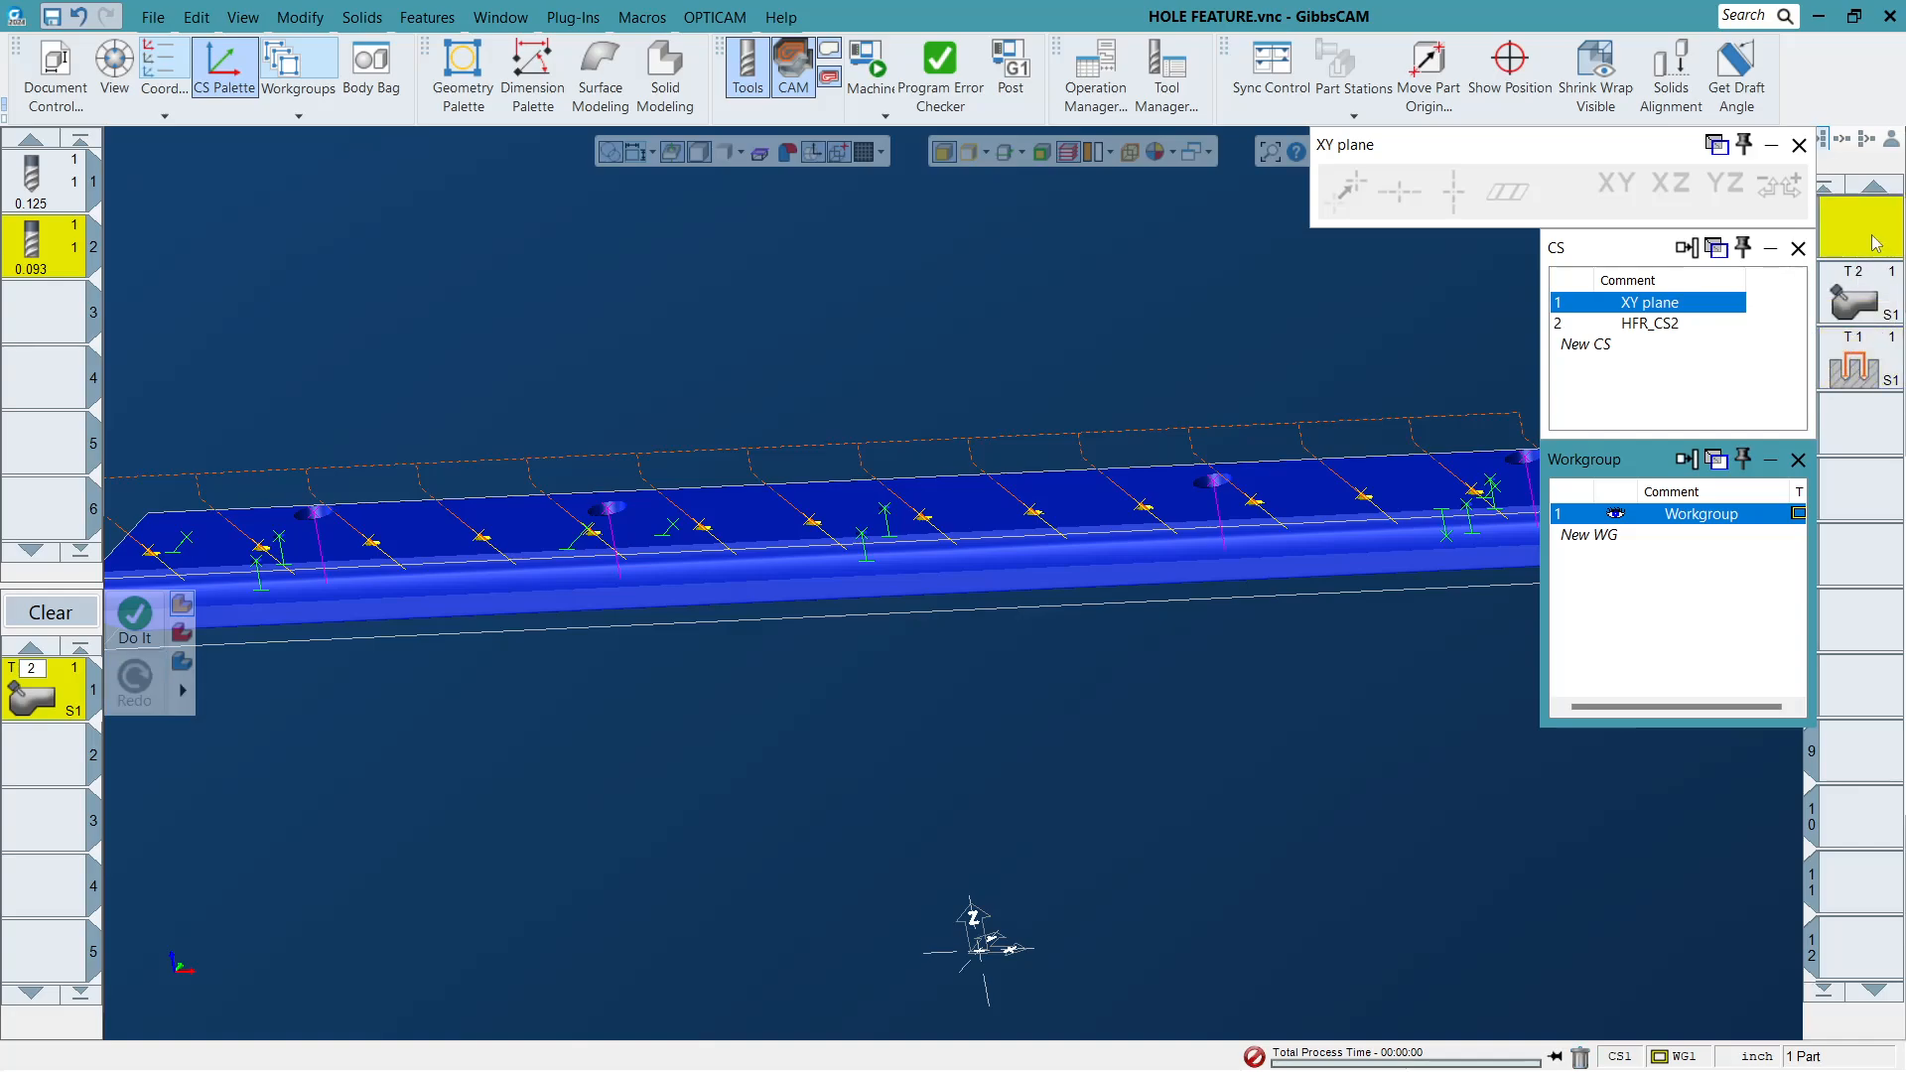
key("Delete")
left_click(1876, 243)
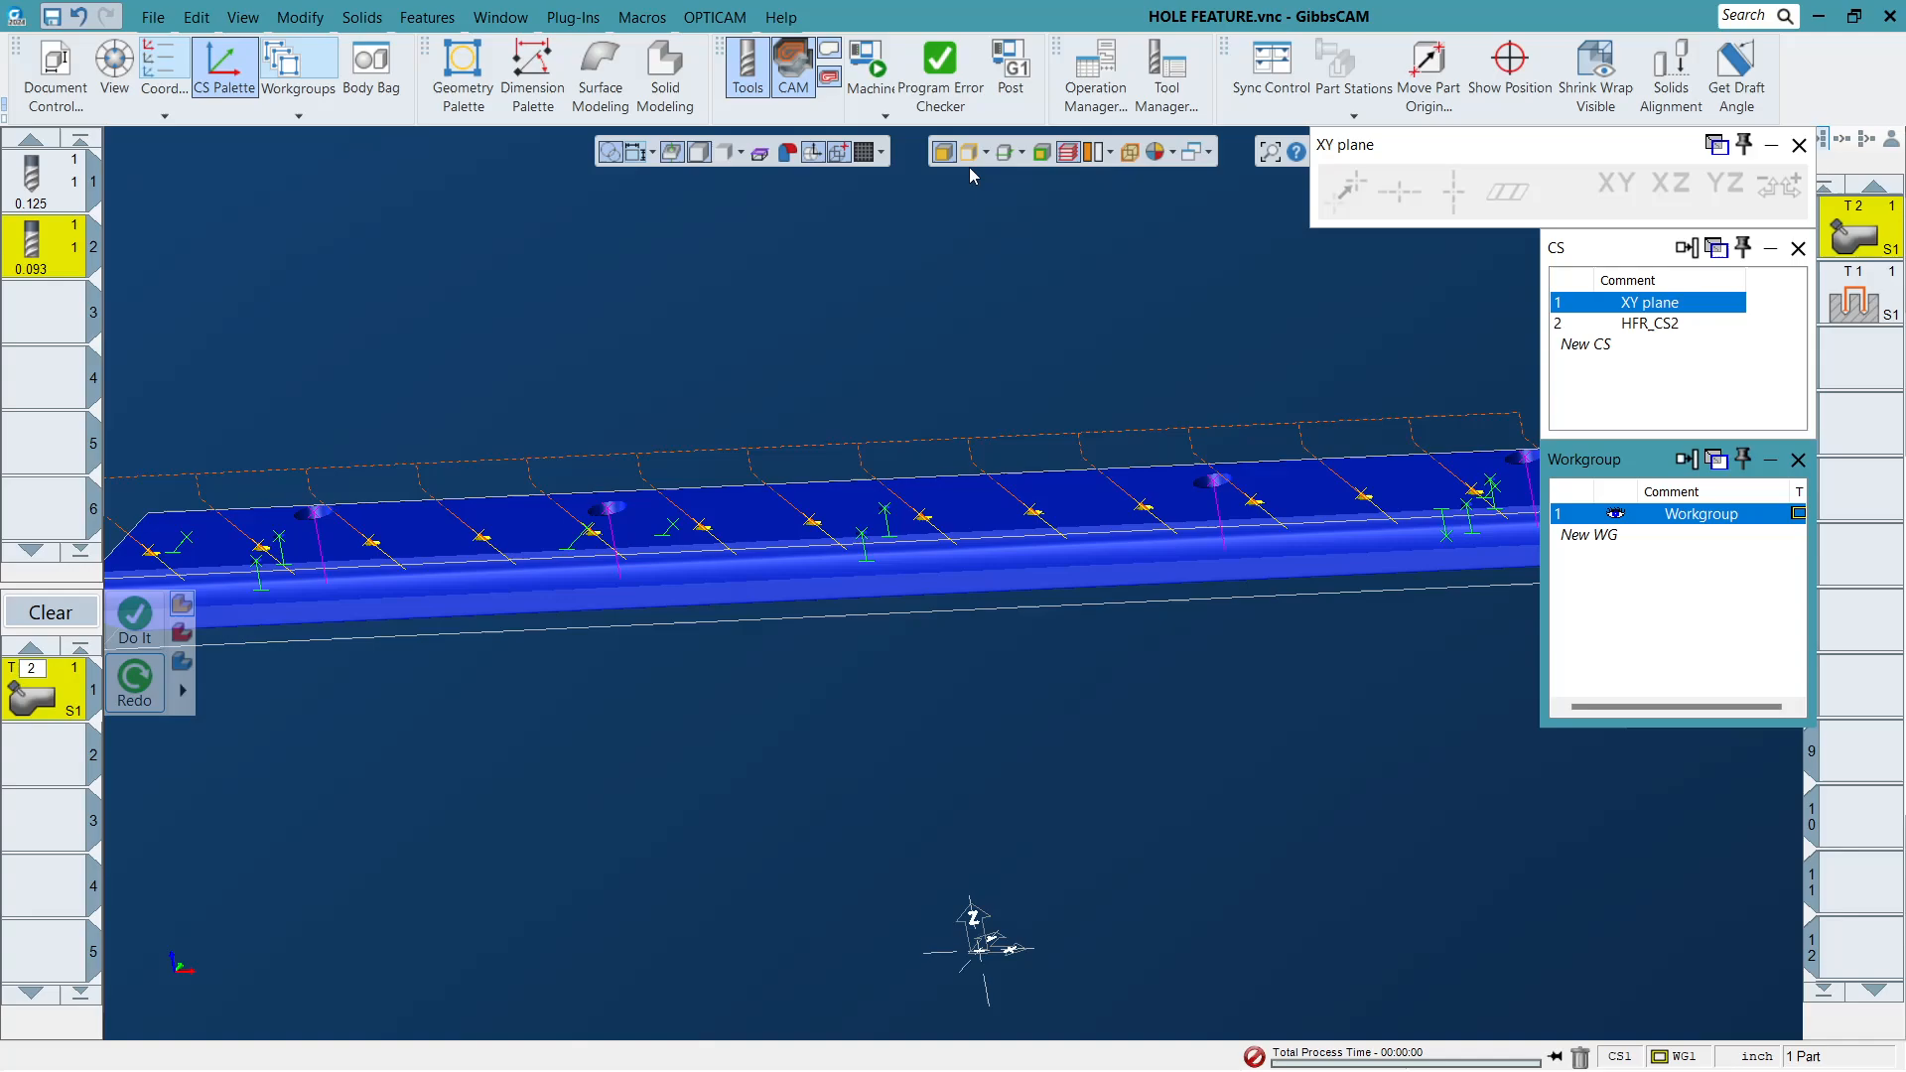
Open the machine simulation and play the T2 helix bore operation through to its end.
left_click(885, 116)
left_click(935, 189)
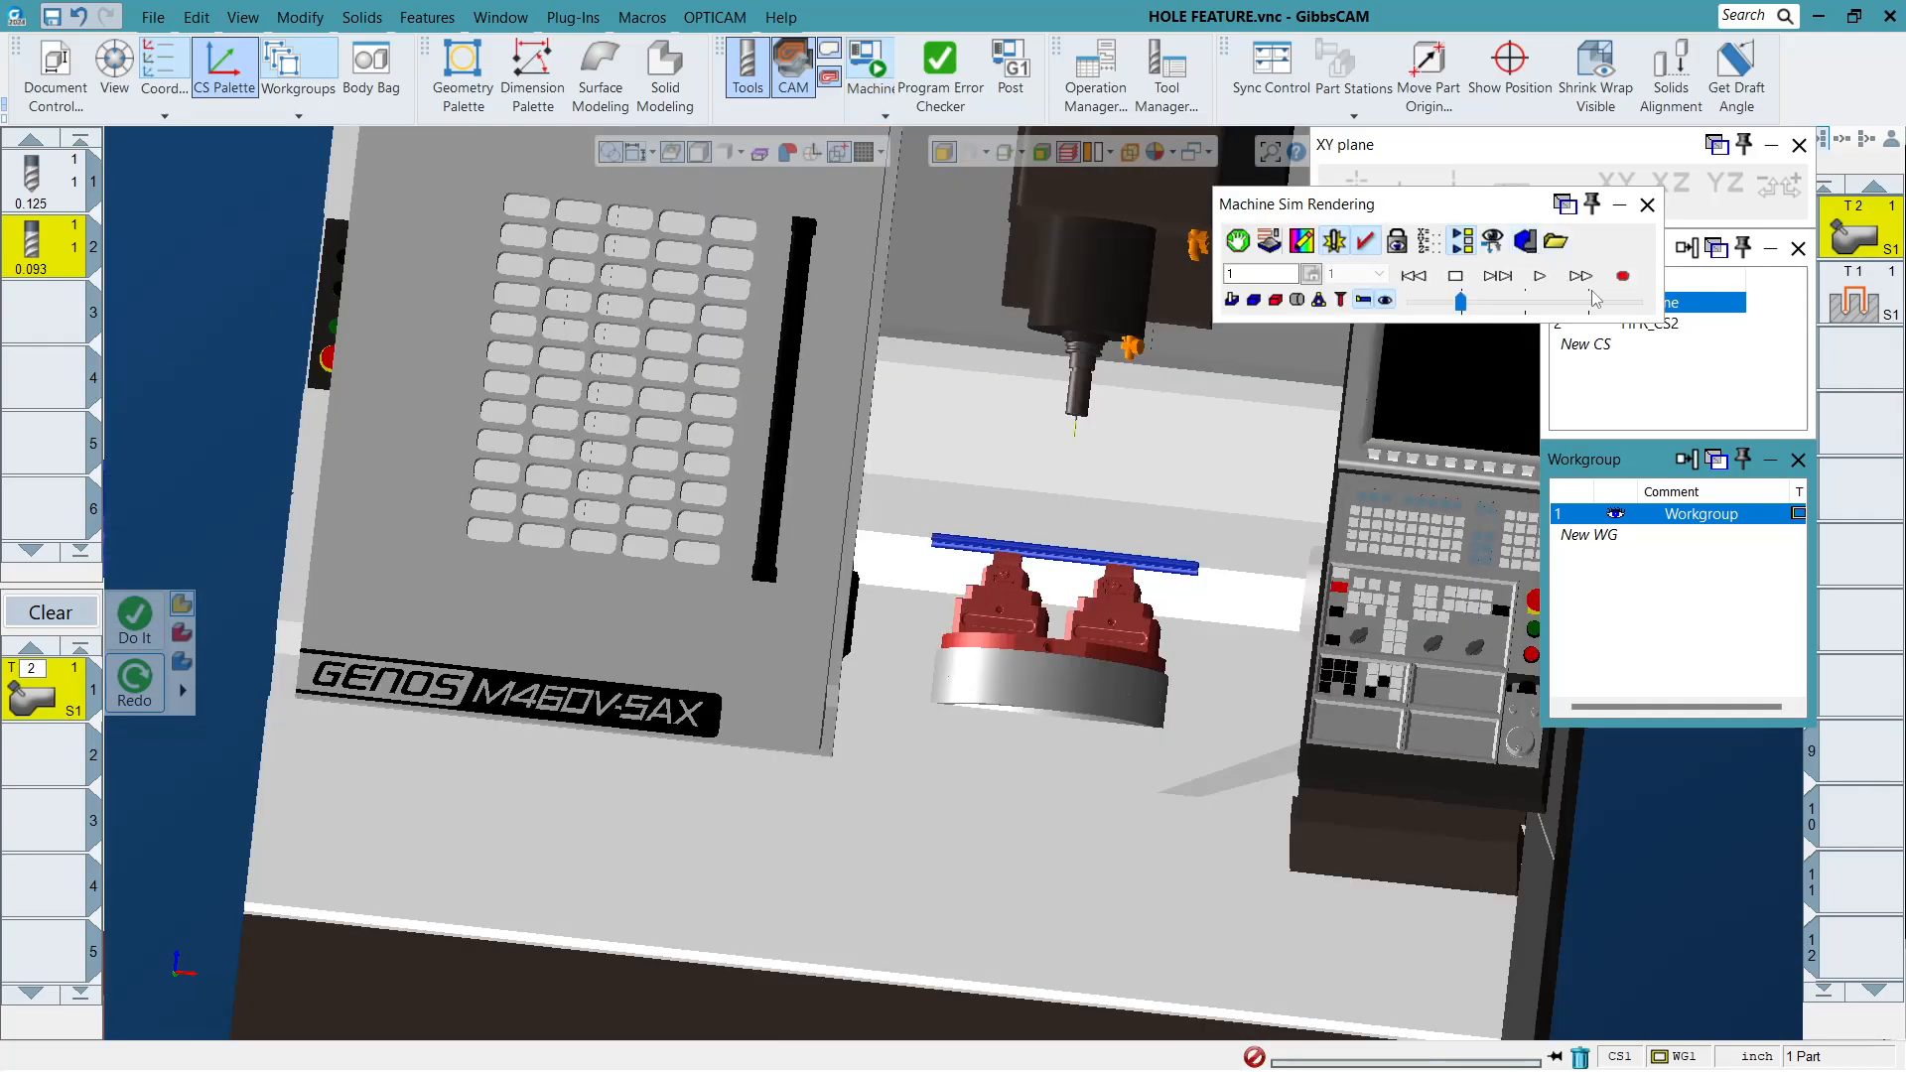
left_click(1540, 278)
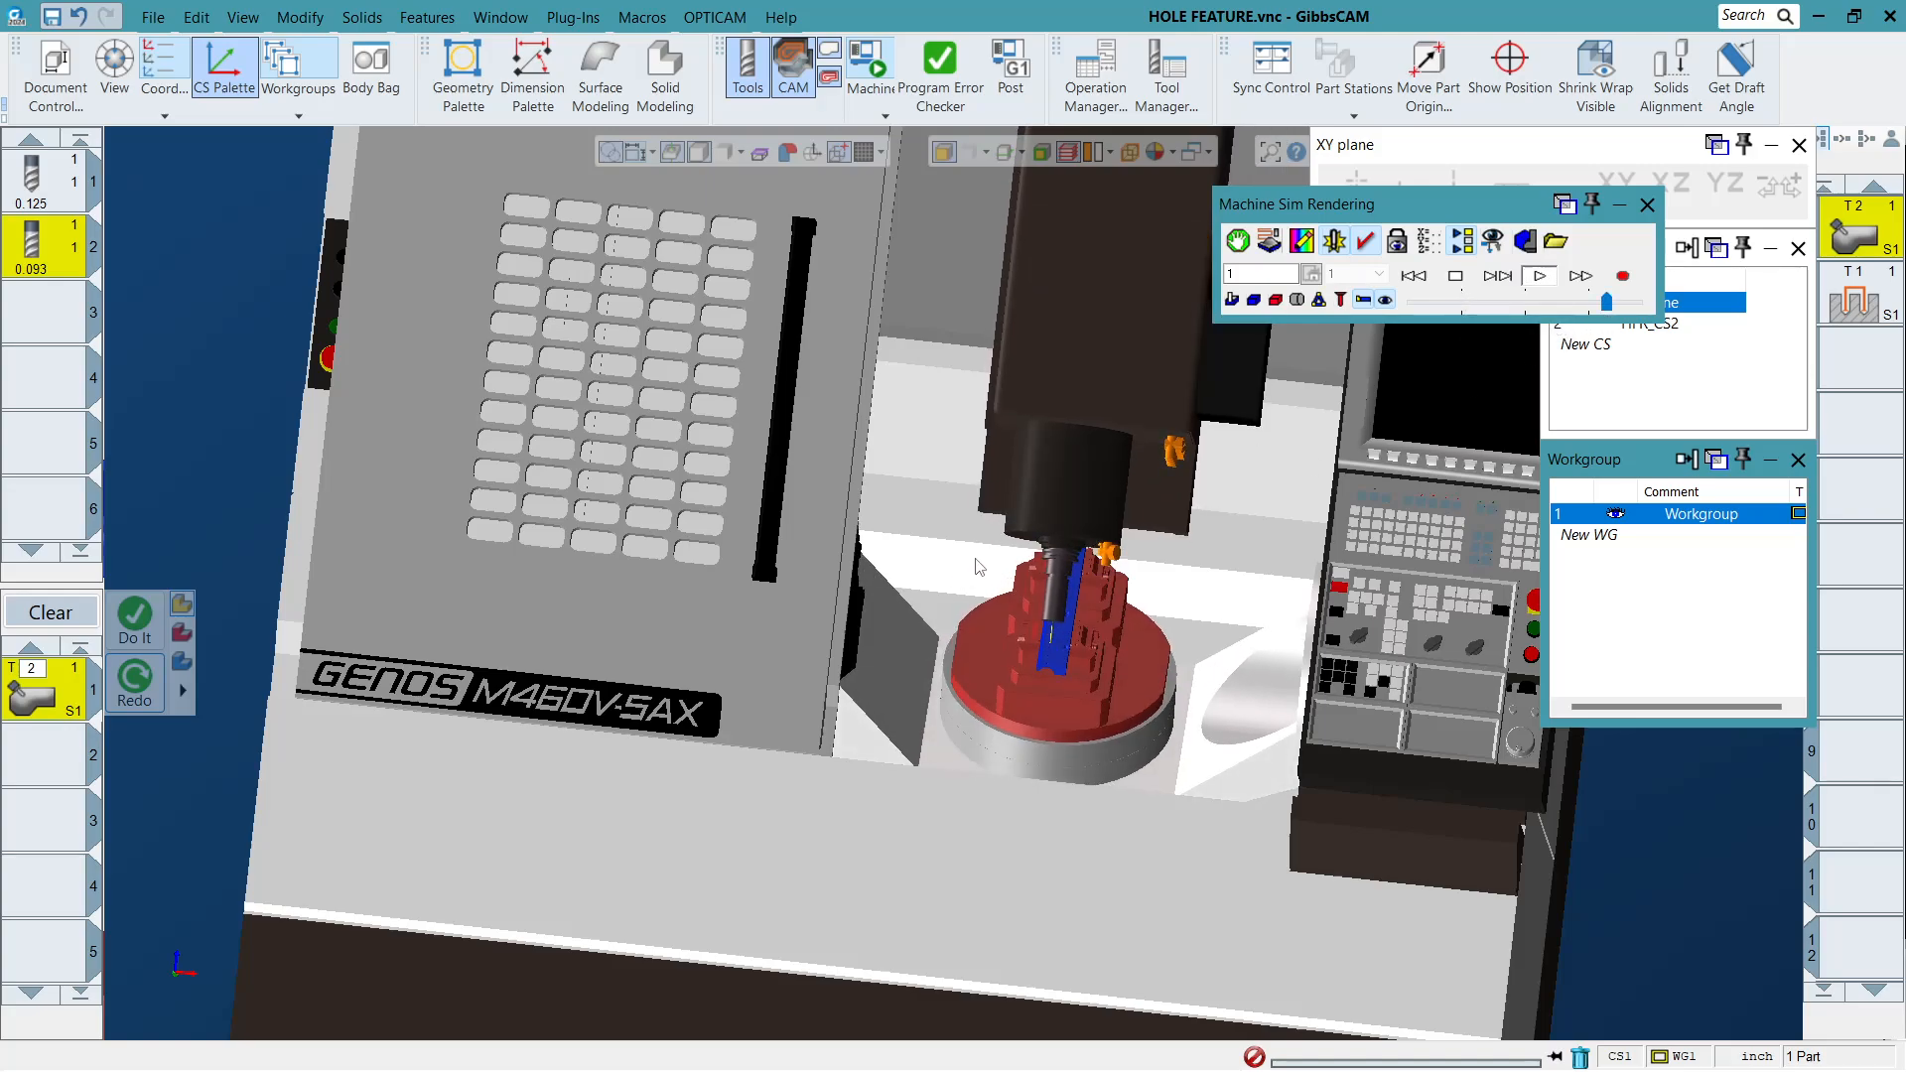
scroll(1104, 643, "up", 5)
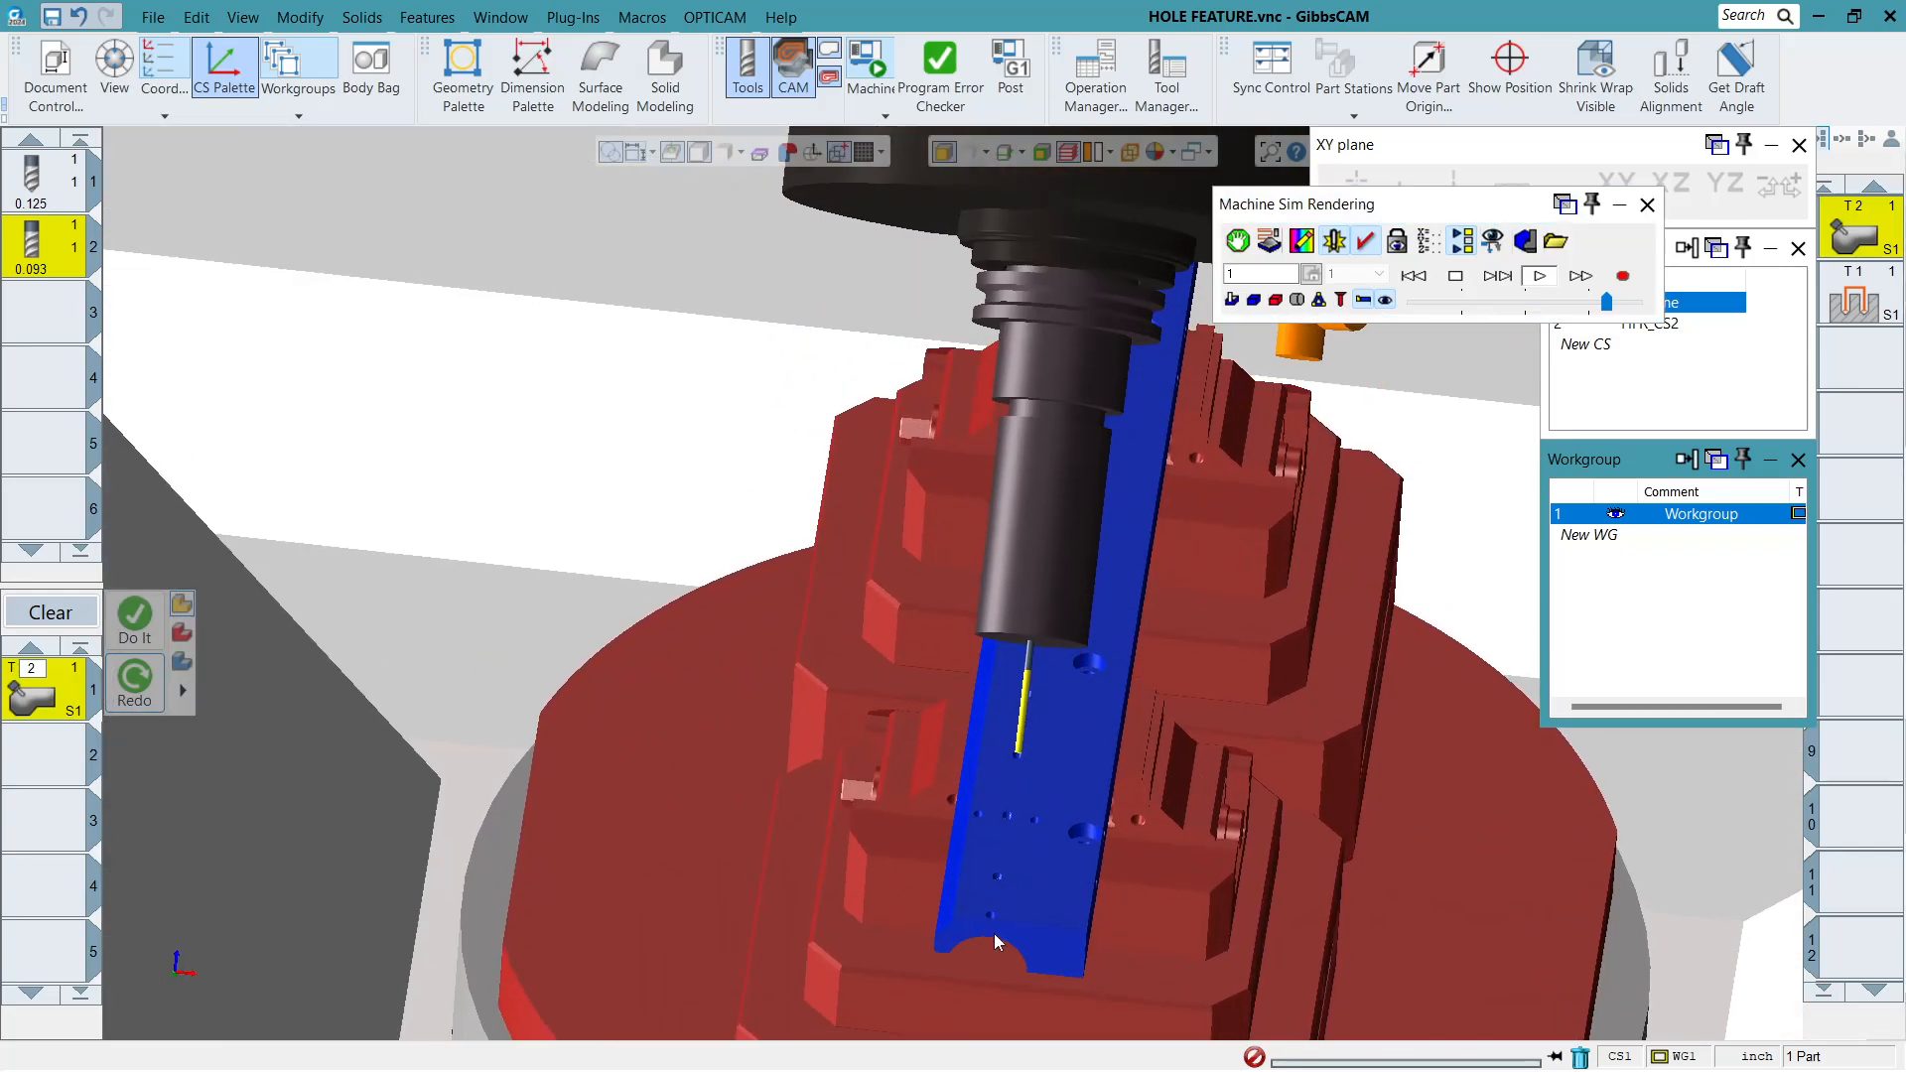
scroll(1042, 665, "down", 5)
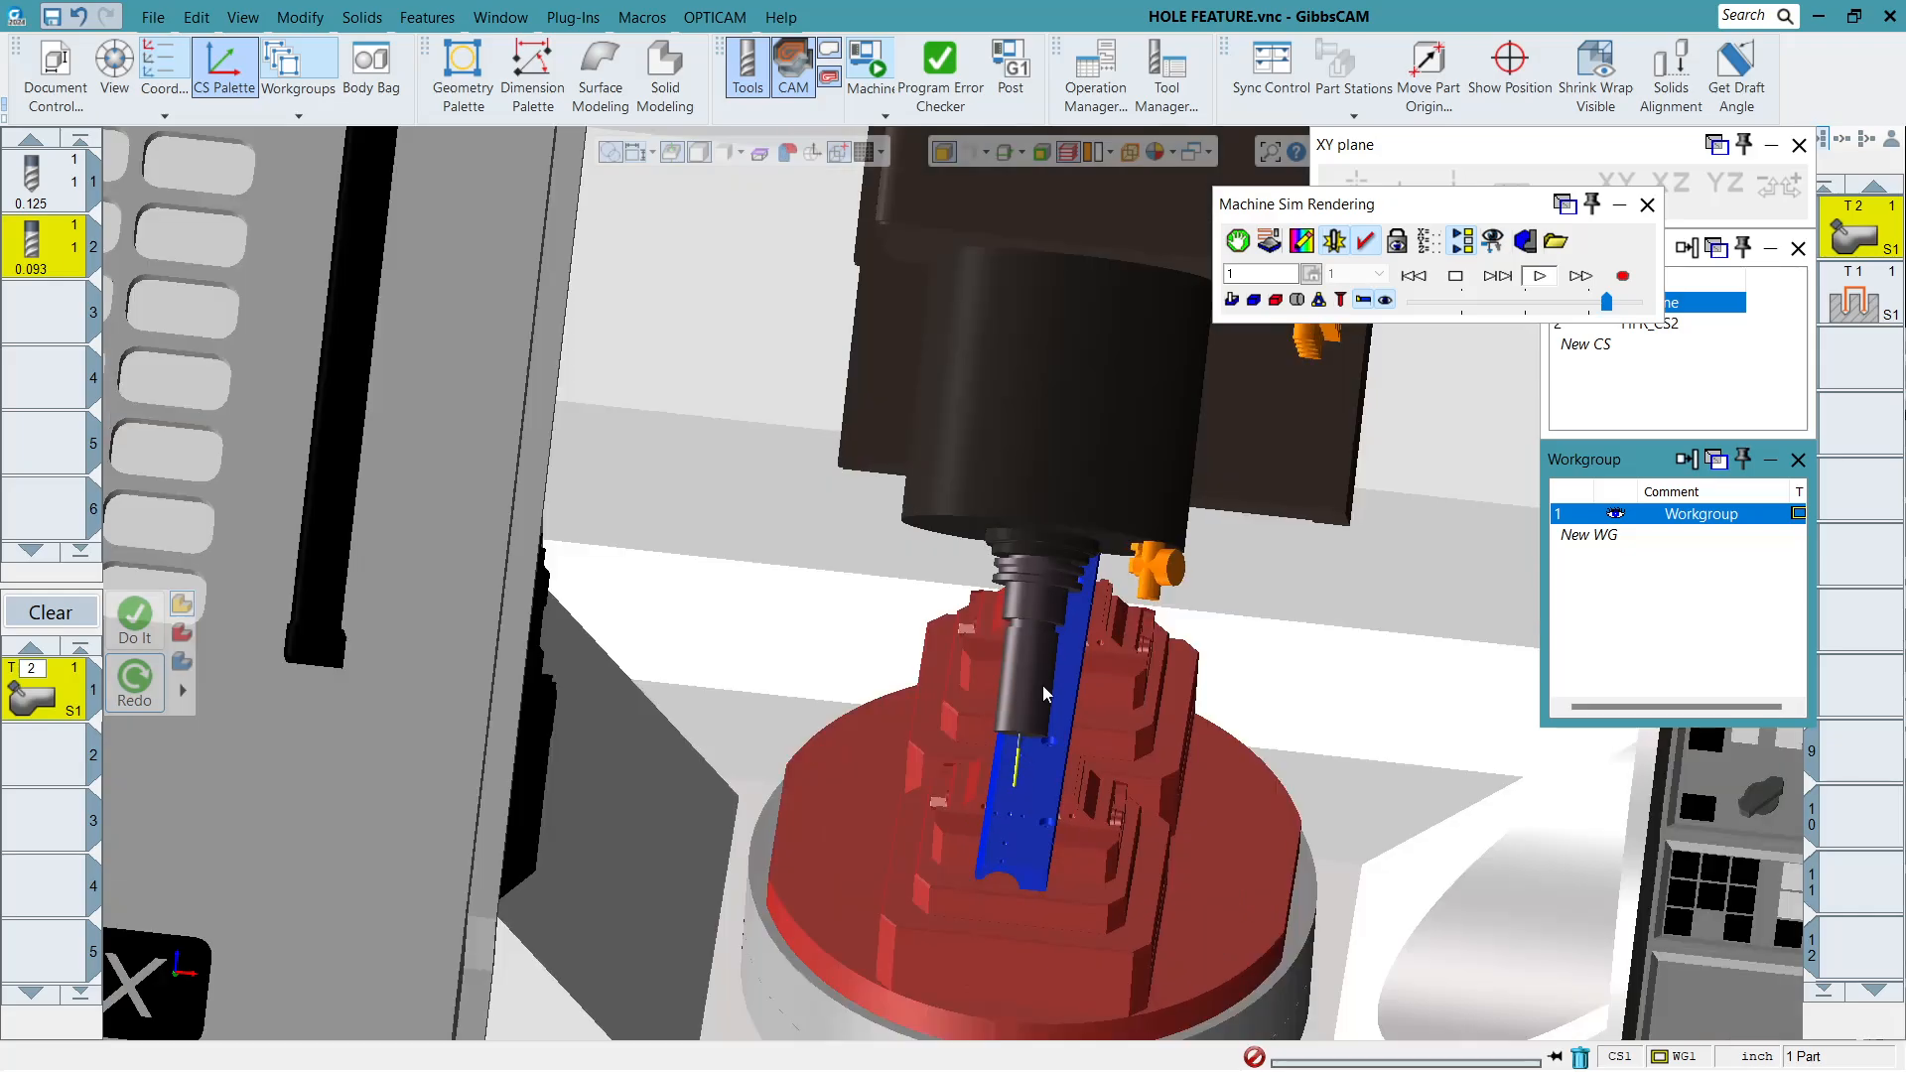
mouse_move(1045, 697)
middle_mouse_down()
mouse_move(881, 652)
mouse_move(1108, 706)
mouse_move(1030, 671)
middle_mouse_up()
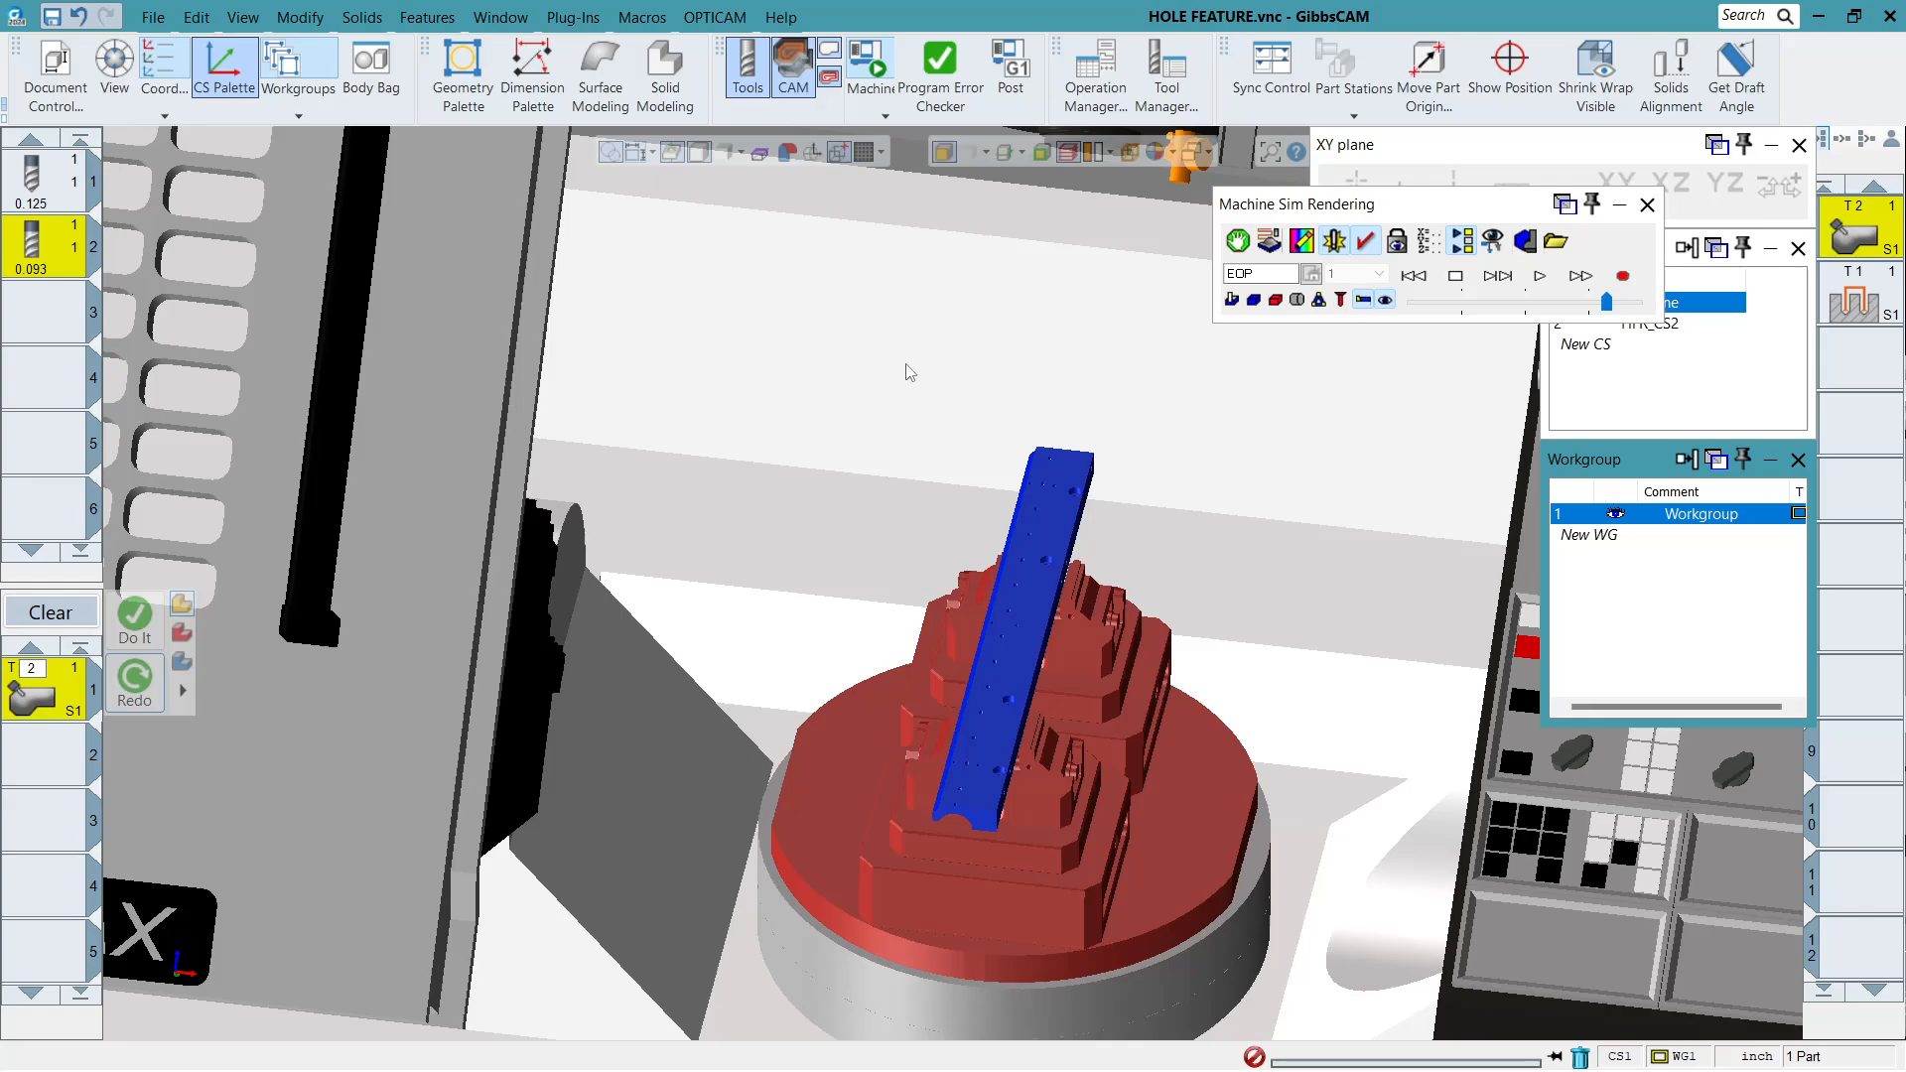
Examine the helix-bored angled holes near the end of the part, and close the simulation.
scroll(991, 479, "up", 5)
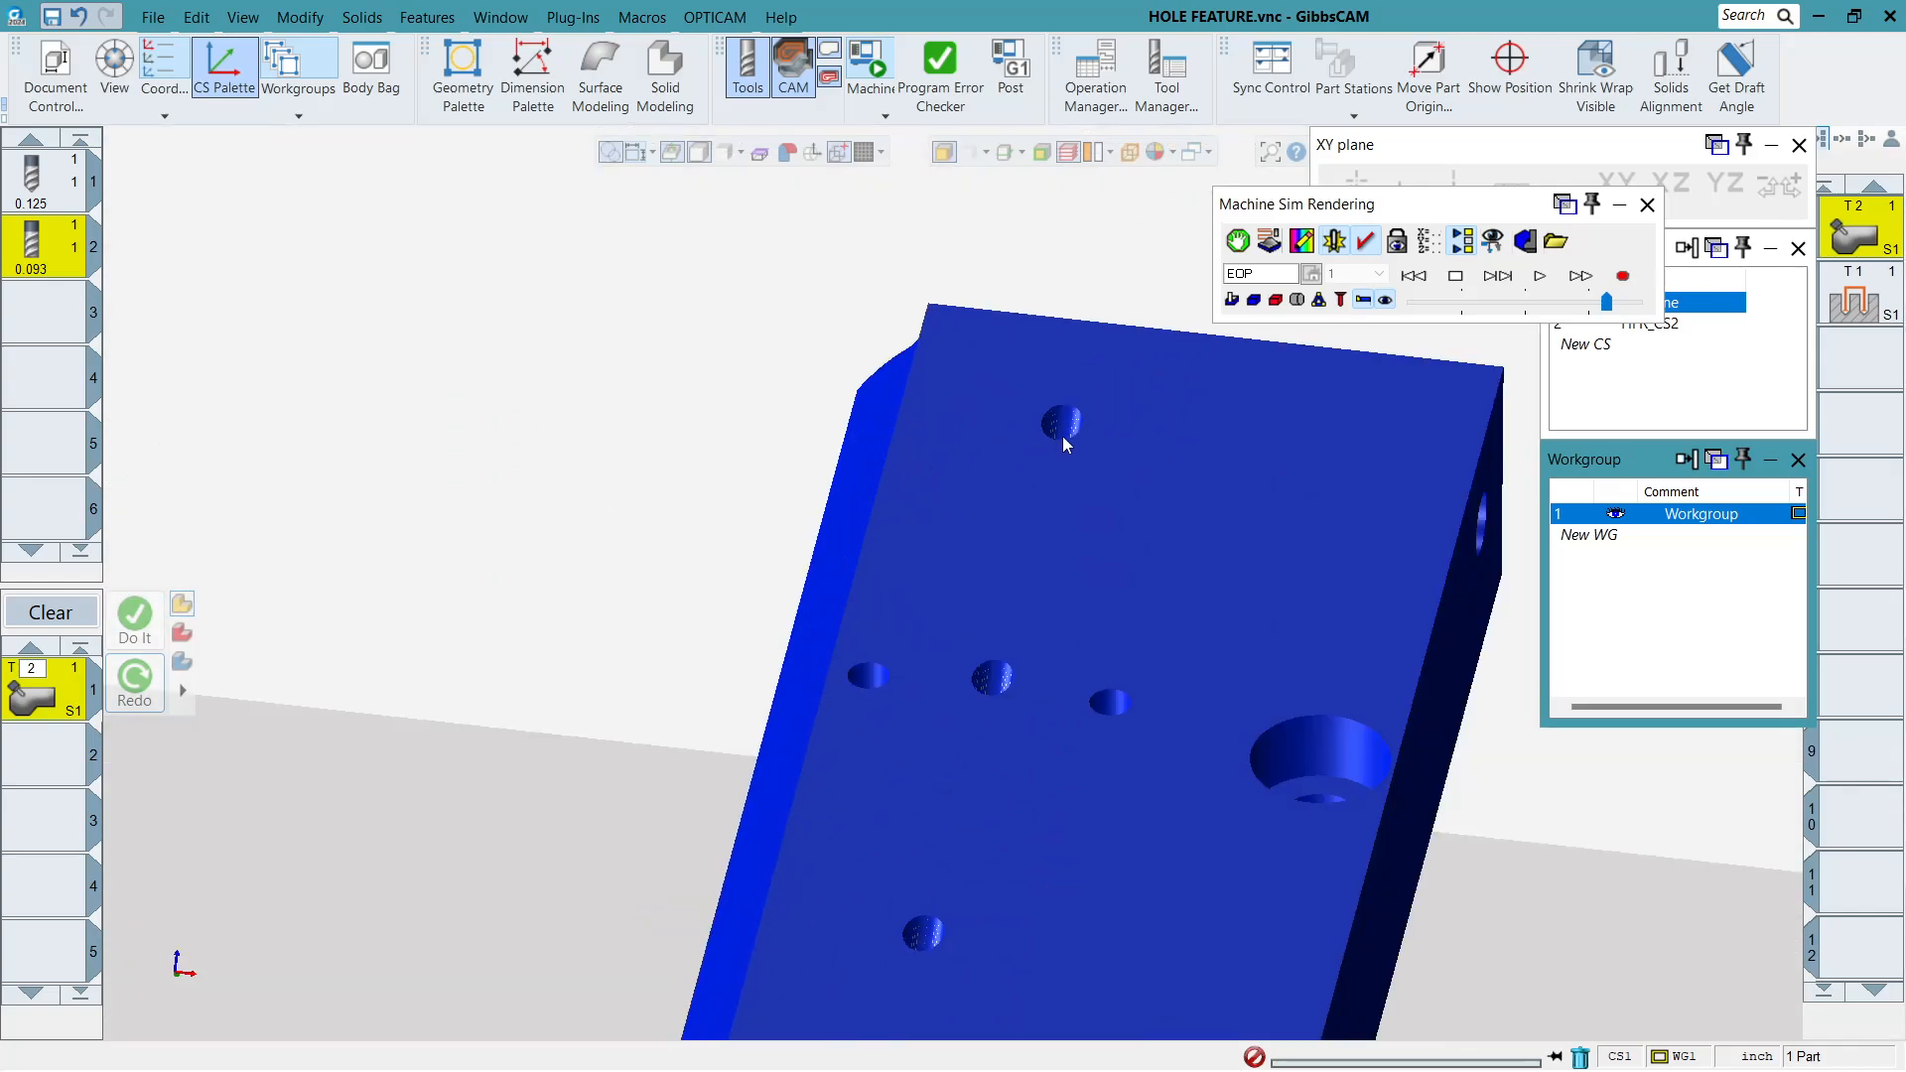
scroll(1065, 442, "up", 2)
scroll(1075, 409, "down", 2)
middle_click_drag(1076, 401, 930, 874)
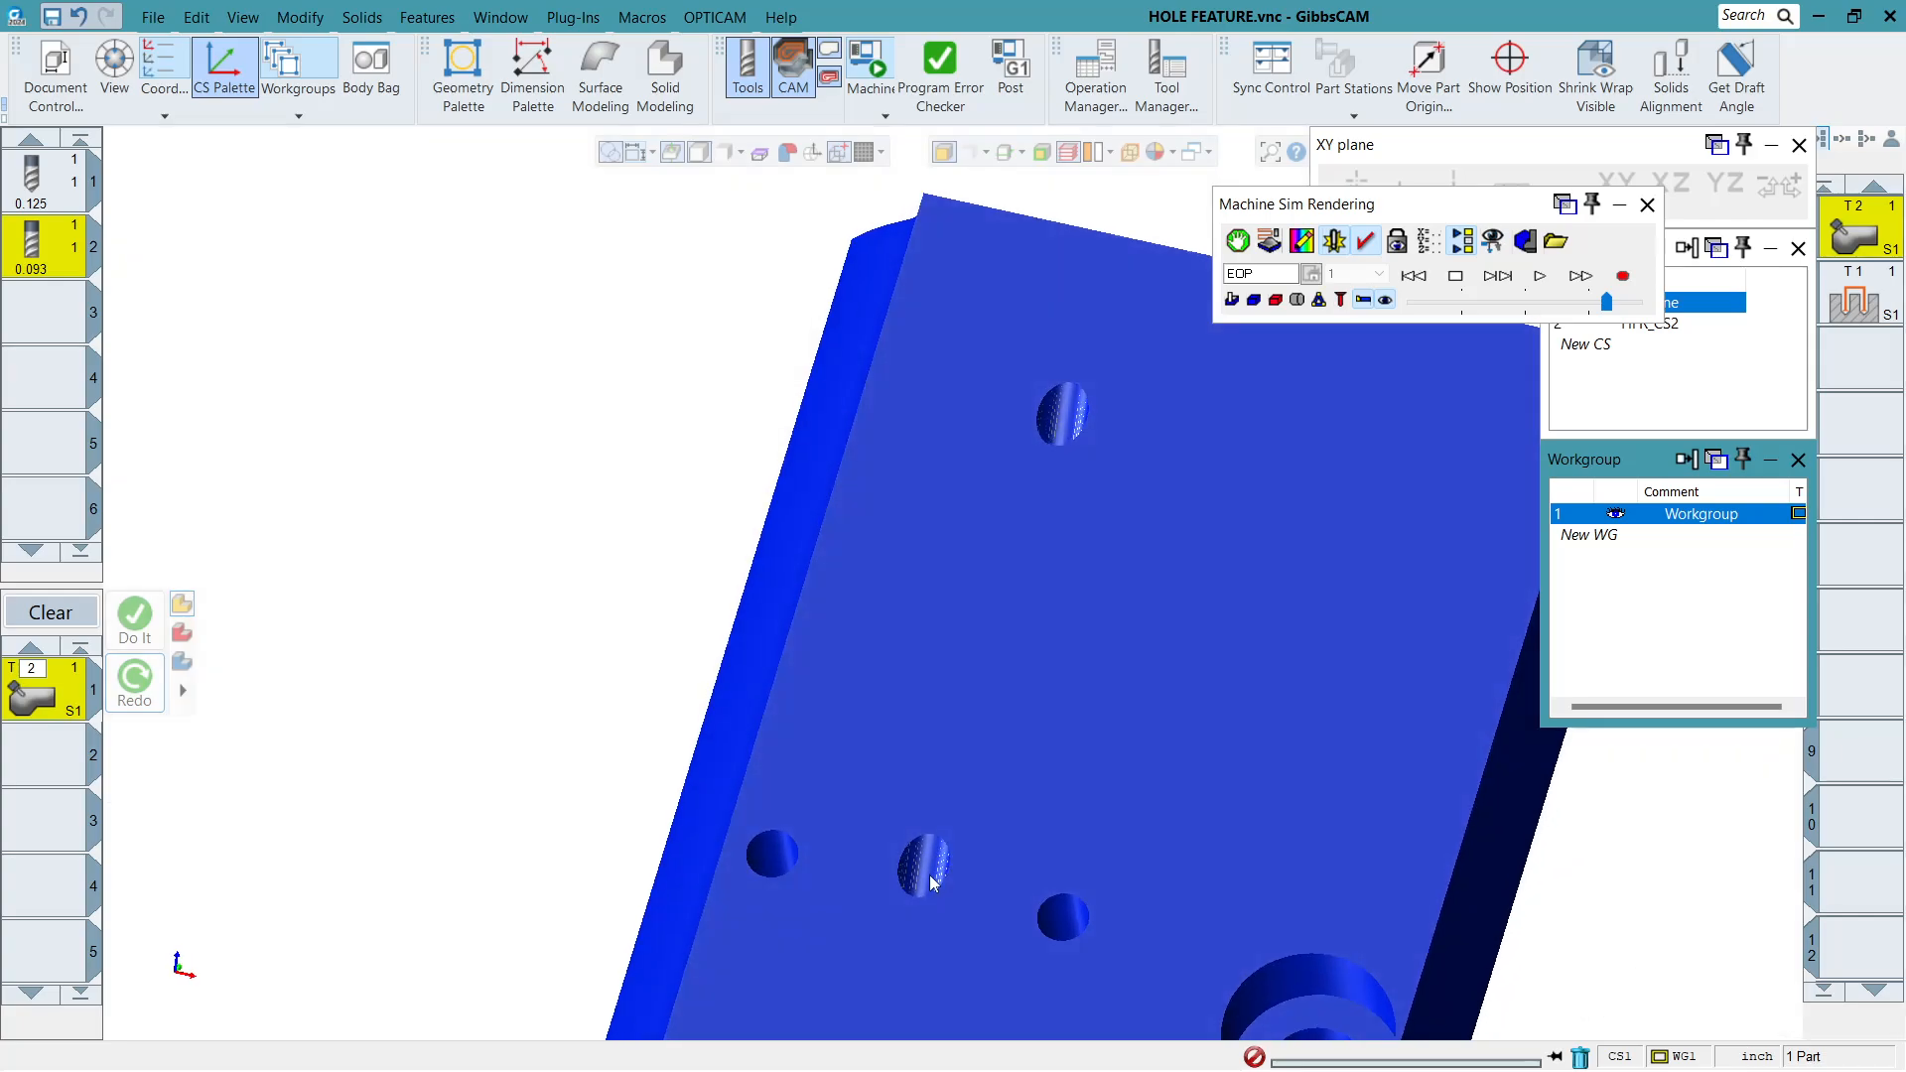
middle_click_drag(1076, 379, 966, 677)
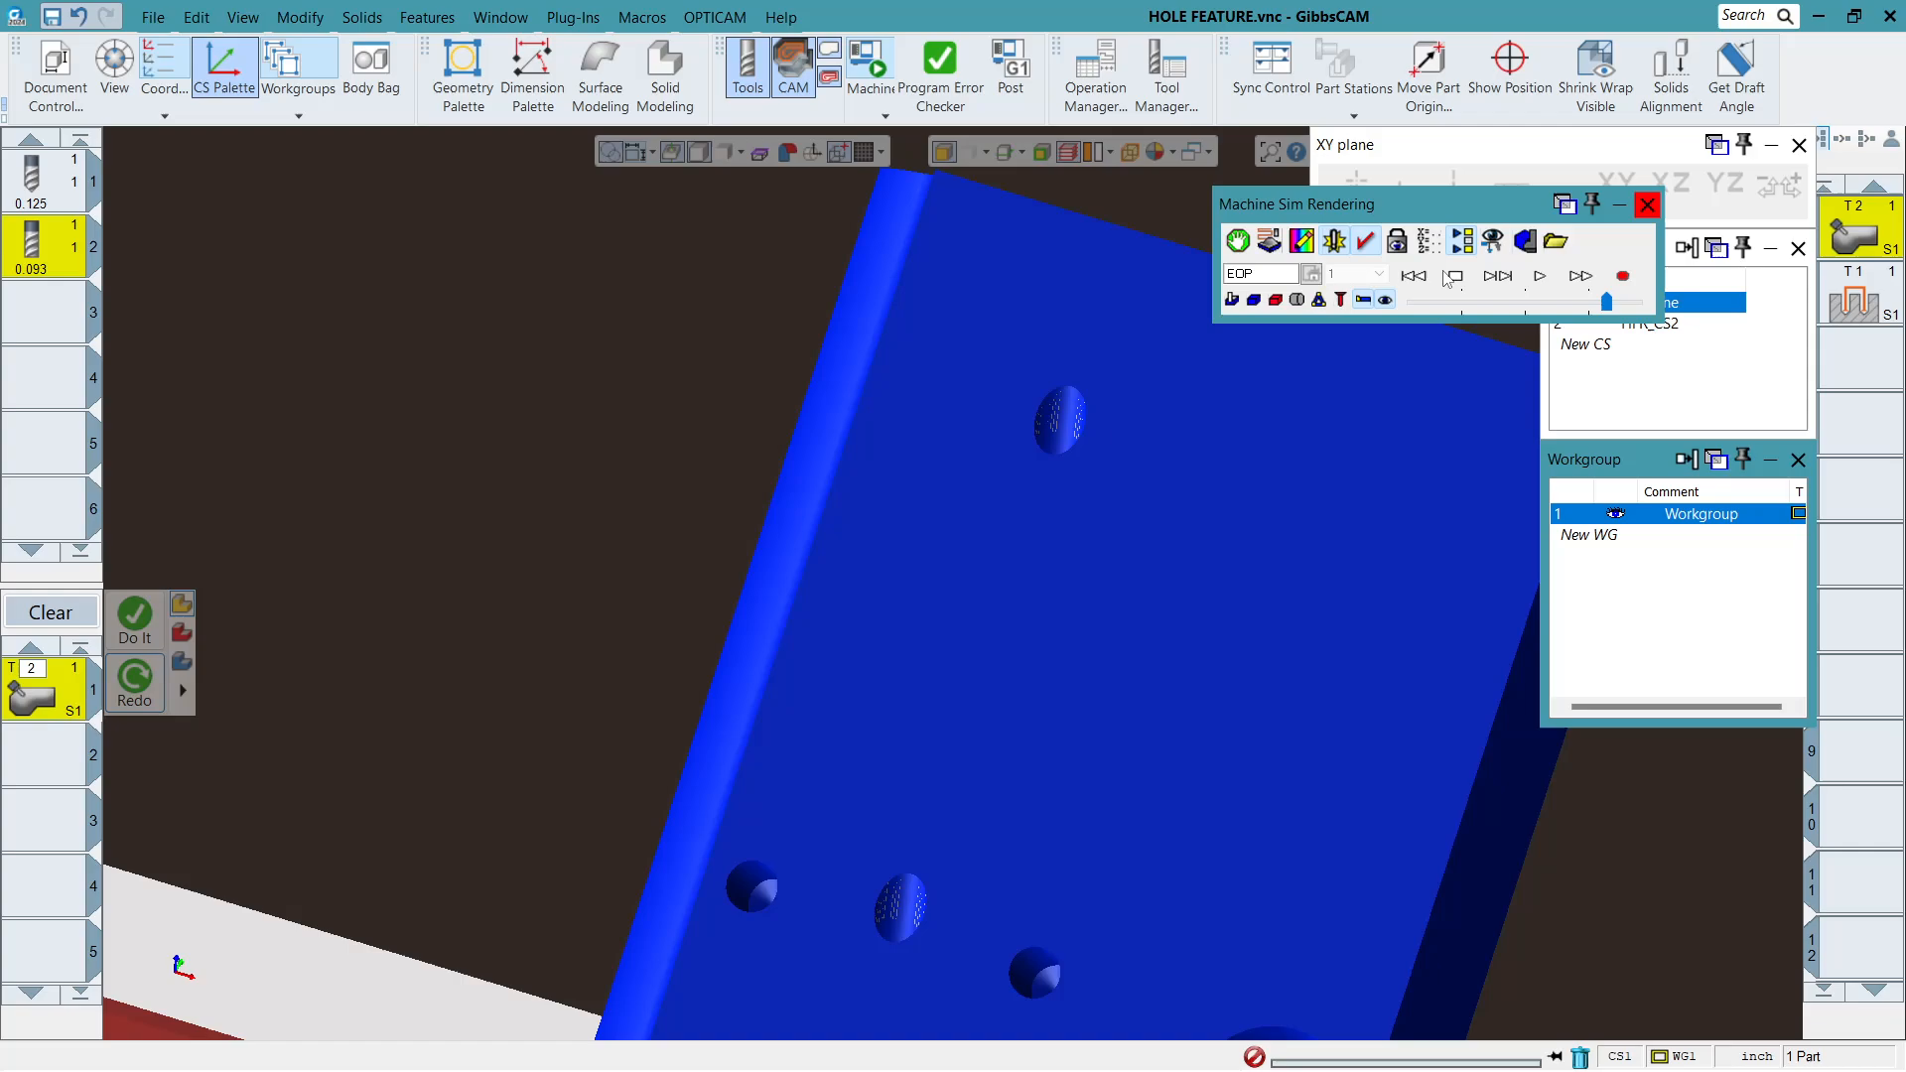
Change the body type of the long bar solid.
scroll(1184, 347, "down", 4)
scroll(858, 461, "up", 5)
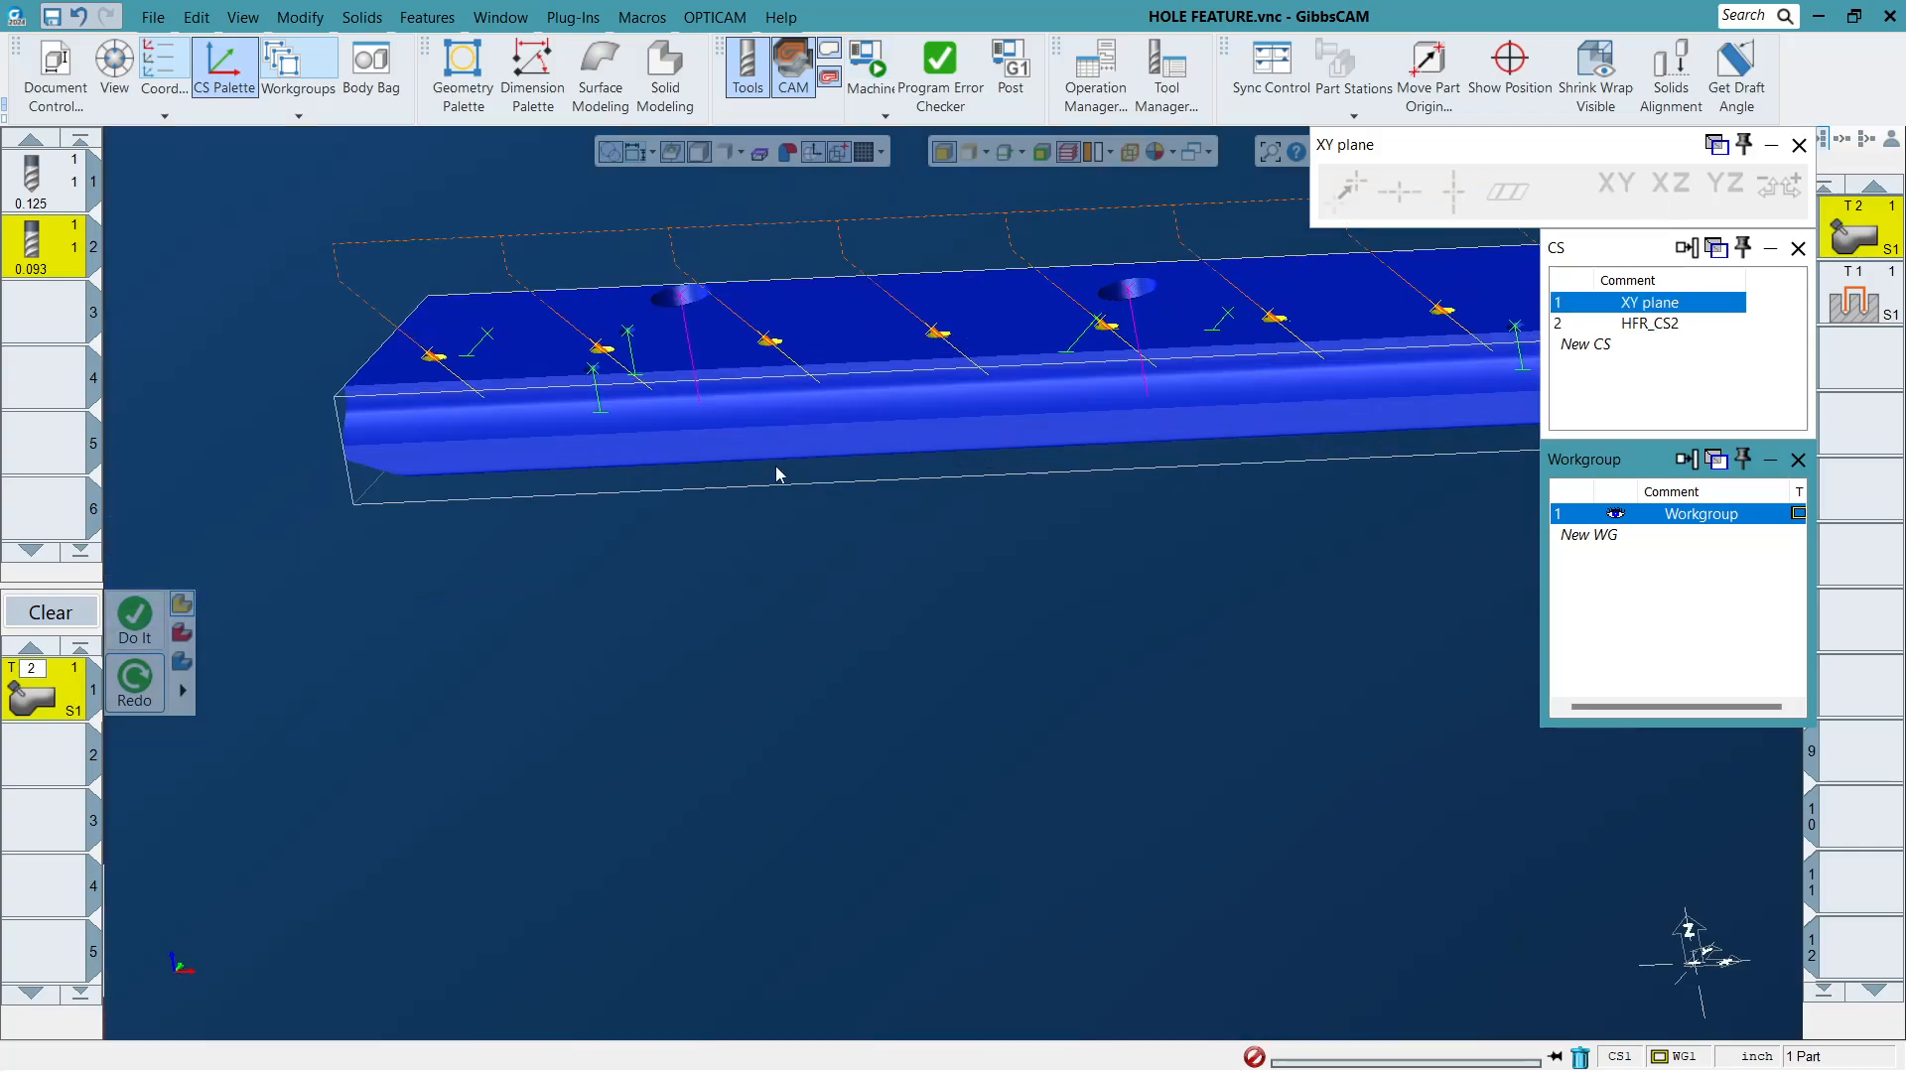
left_click(785, 430)
right_click(782, 424)
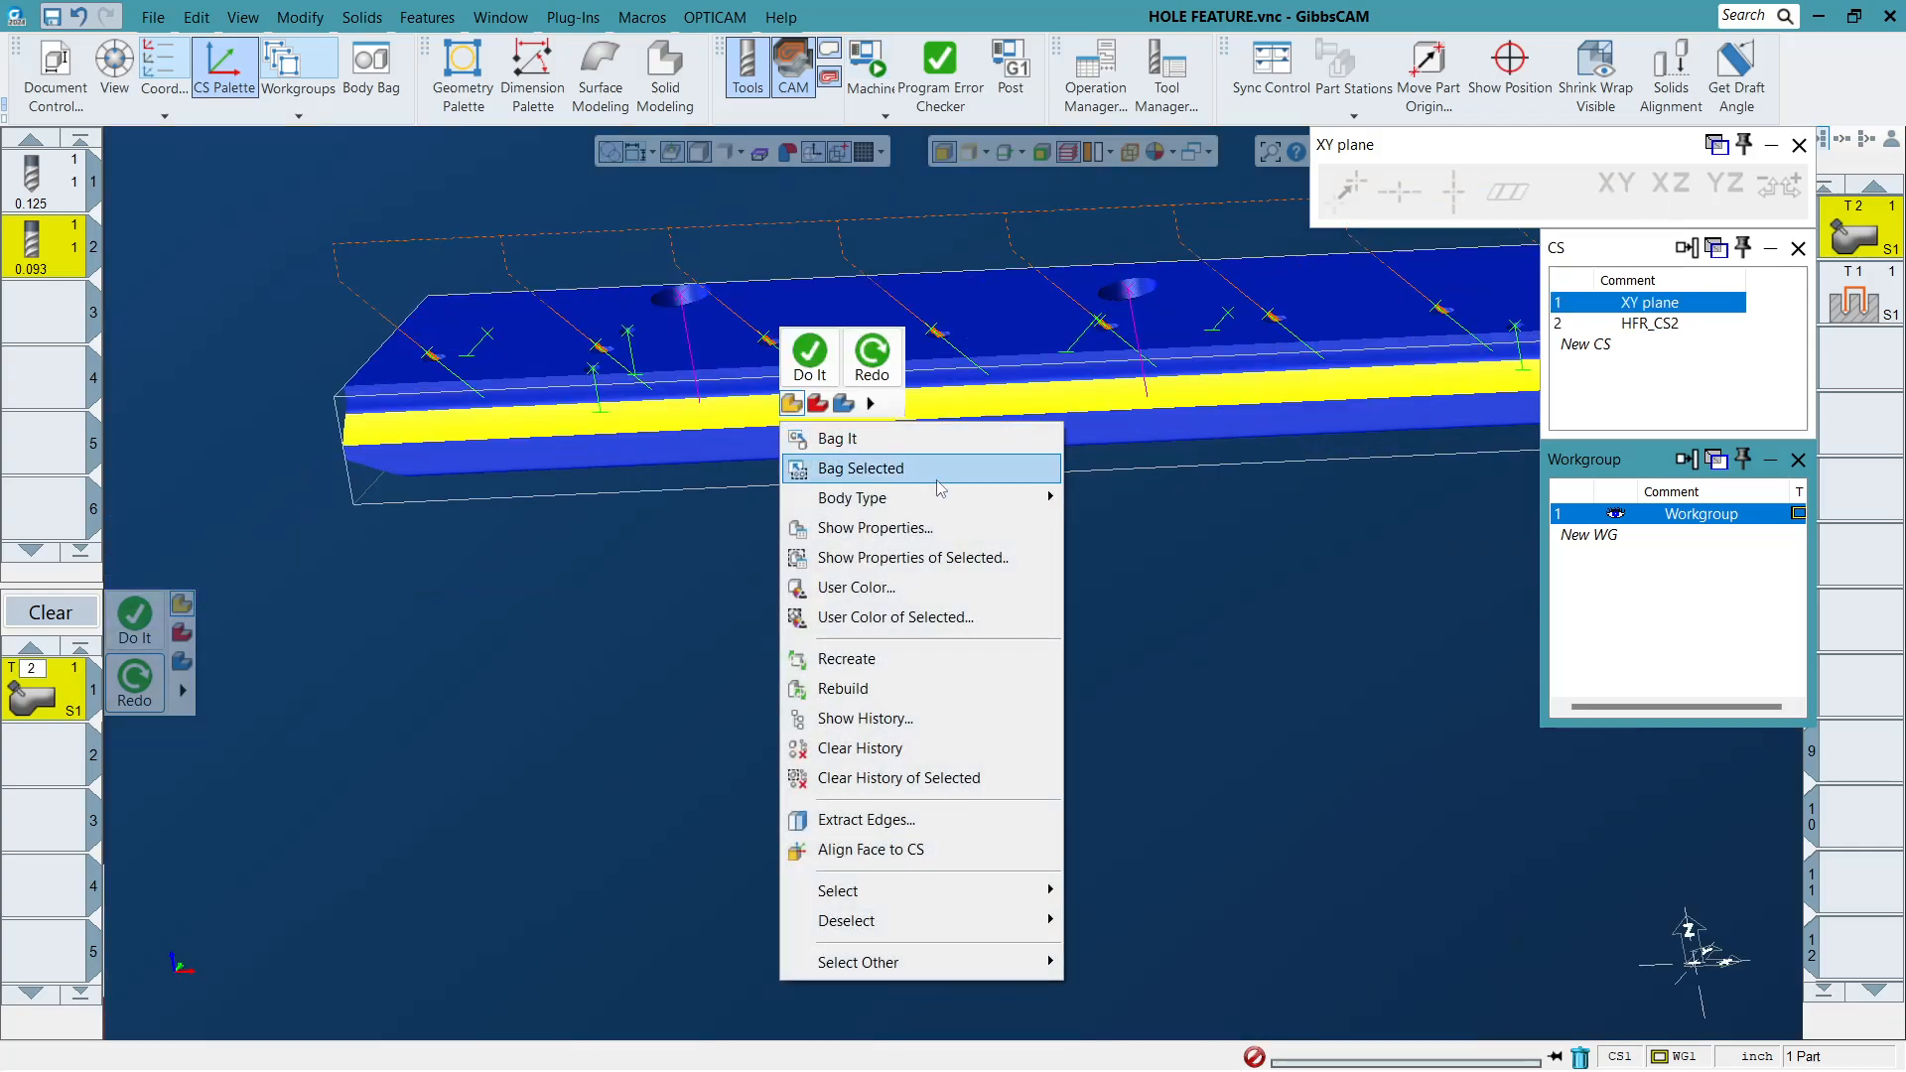
left_click(1082, 493)
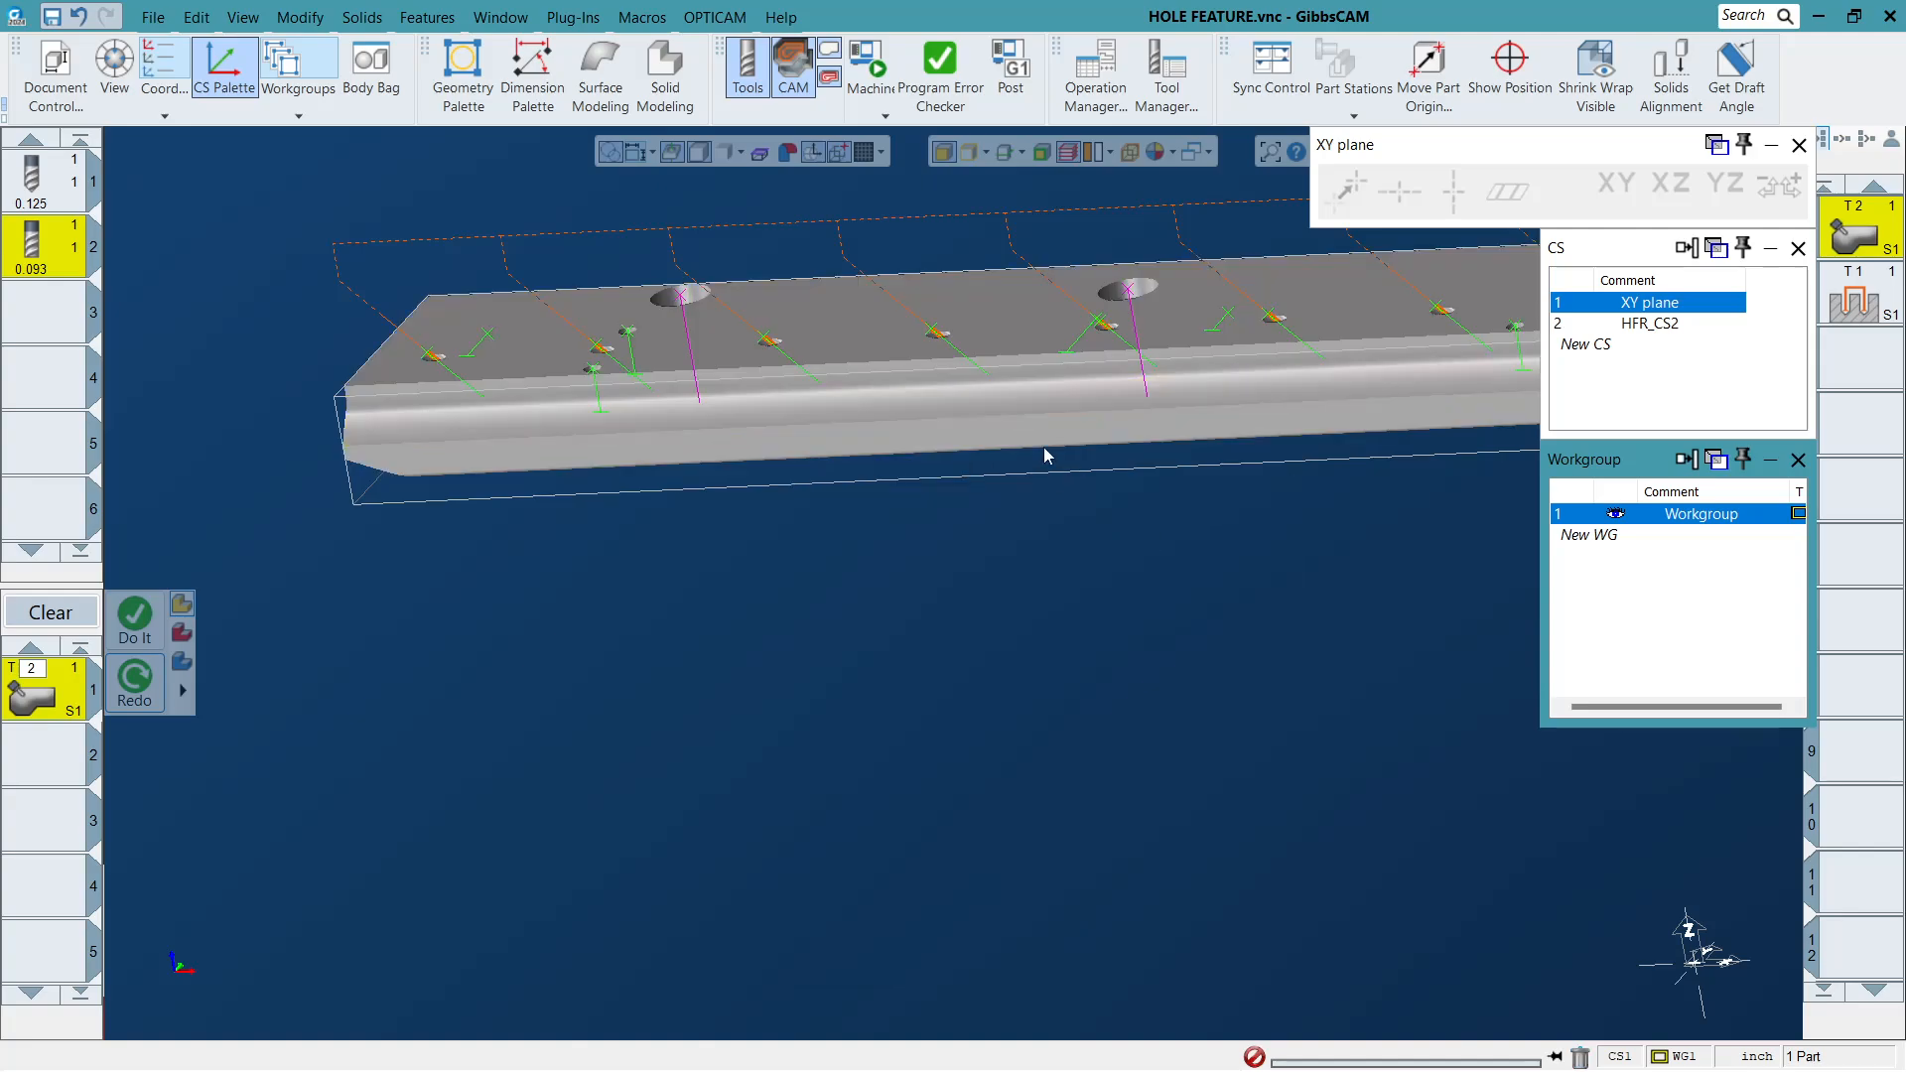
Run the machine simulation of the T2 helix bore operation again and inspect the bored holes along the bar.
left_click(874, 119)
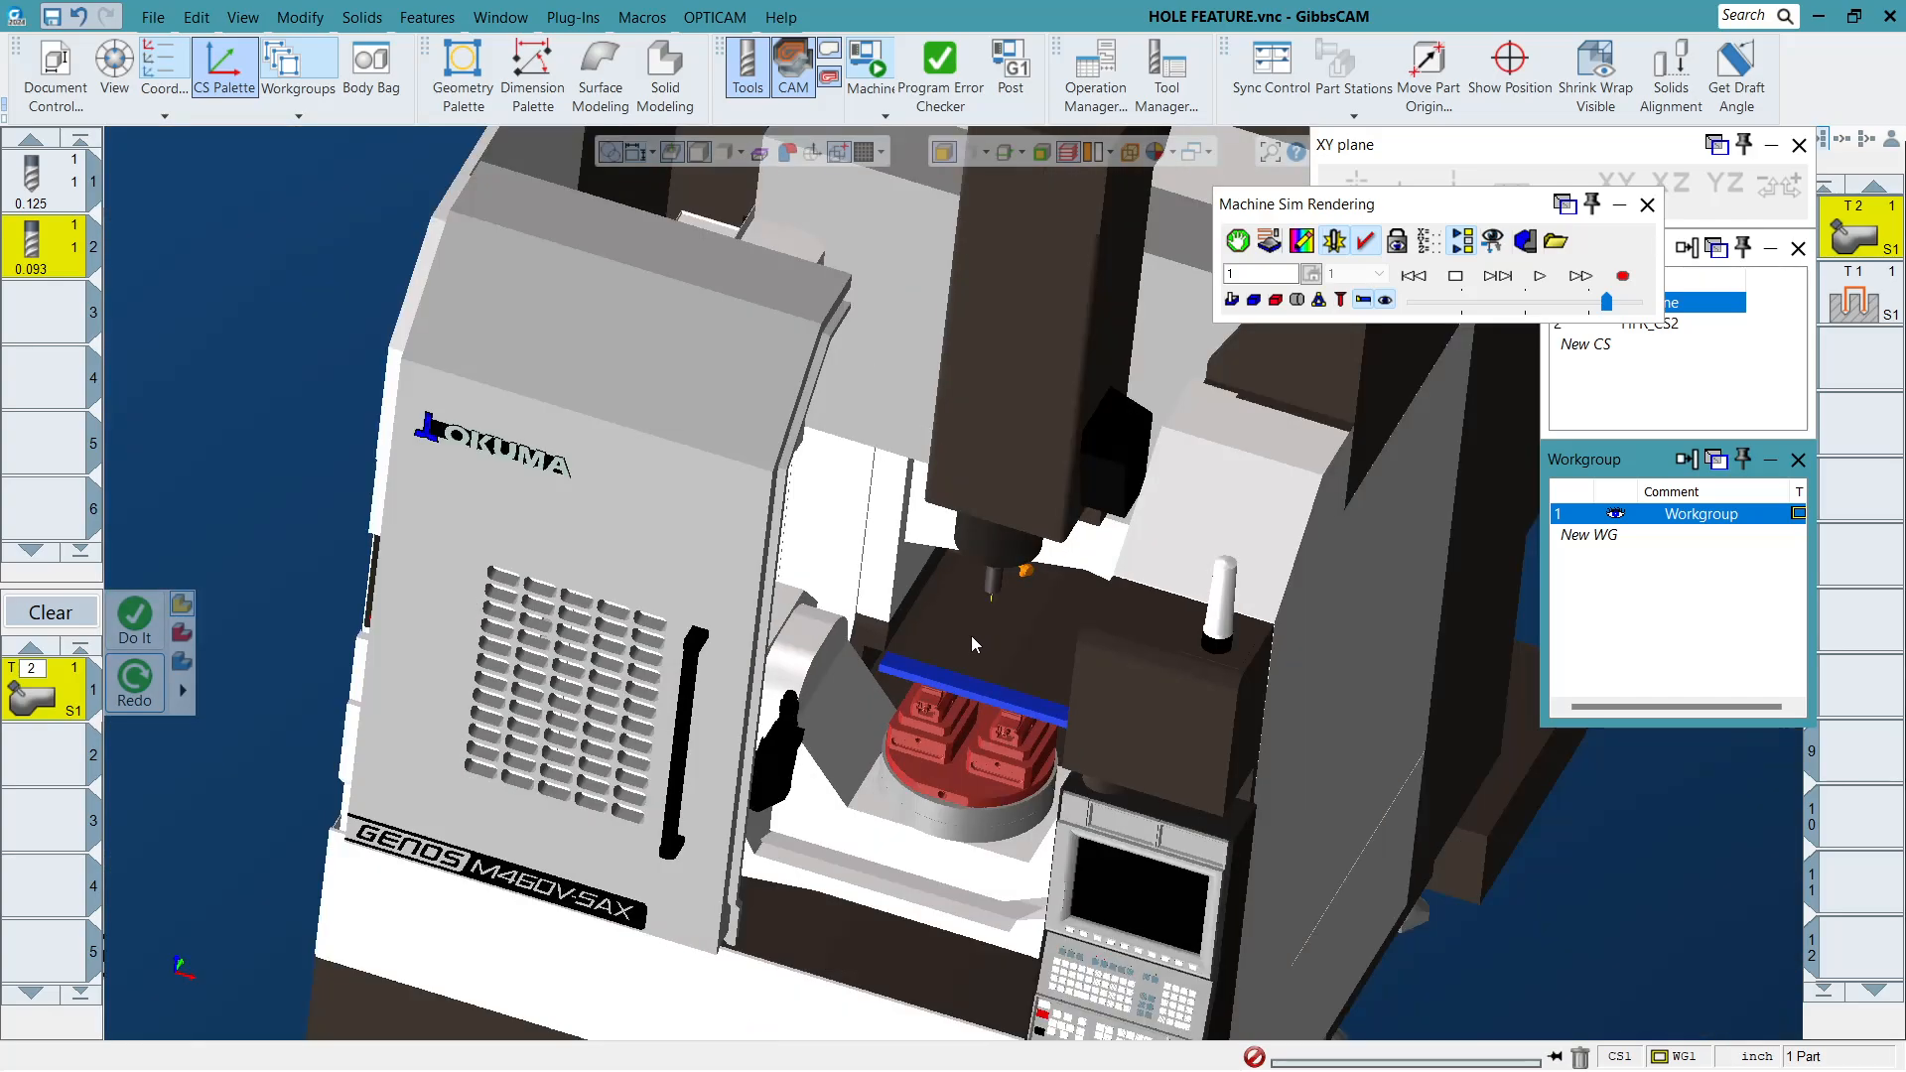
left_click_drag(787, 559, 1249, 897)
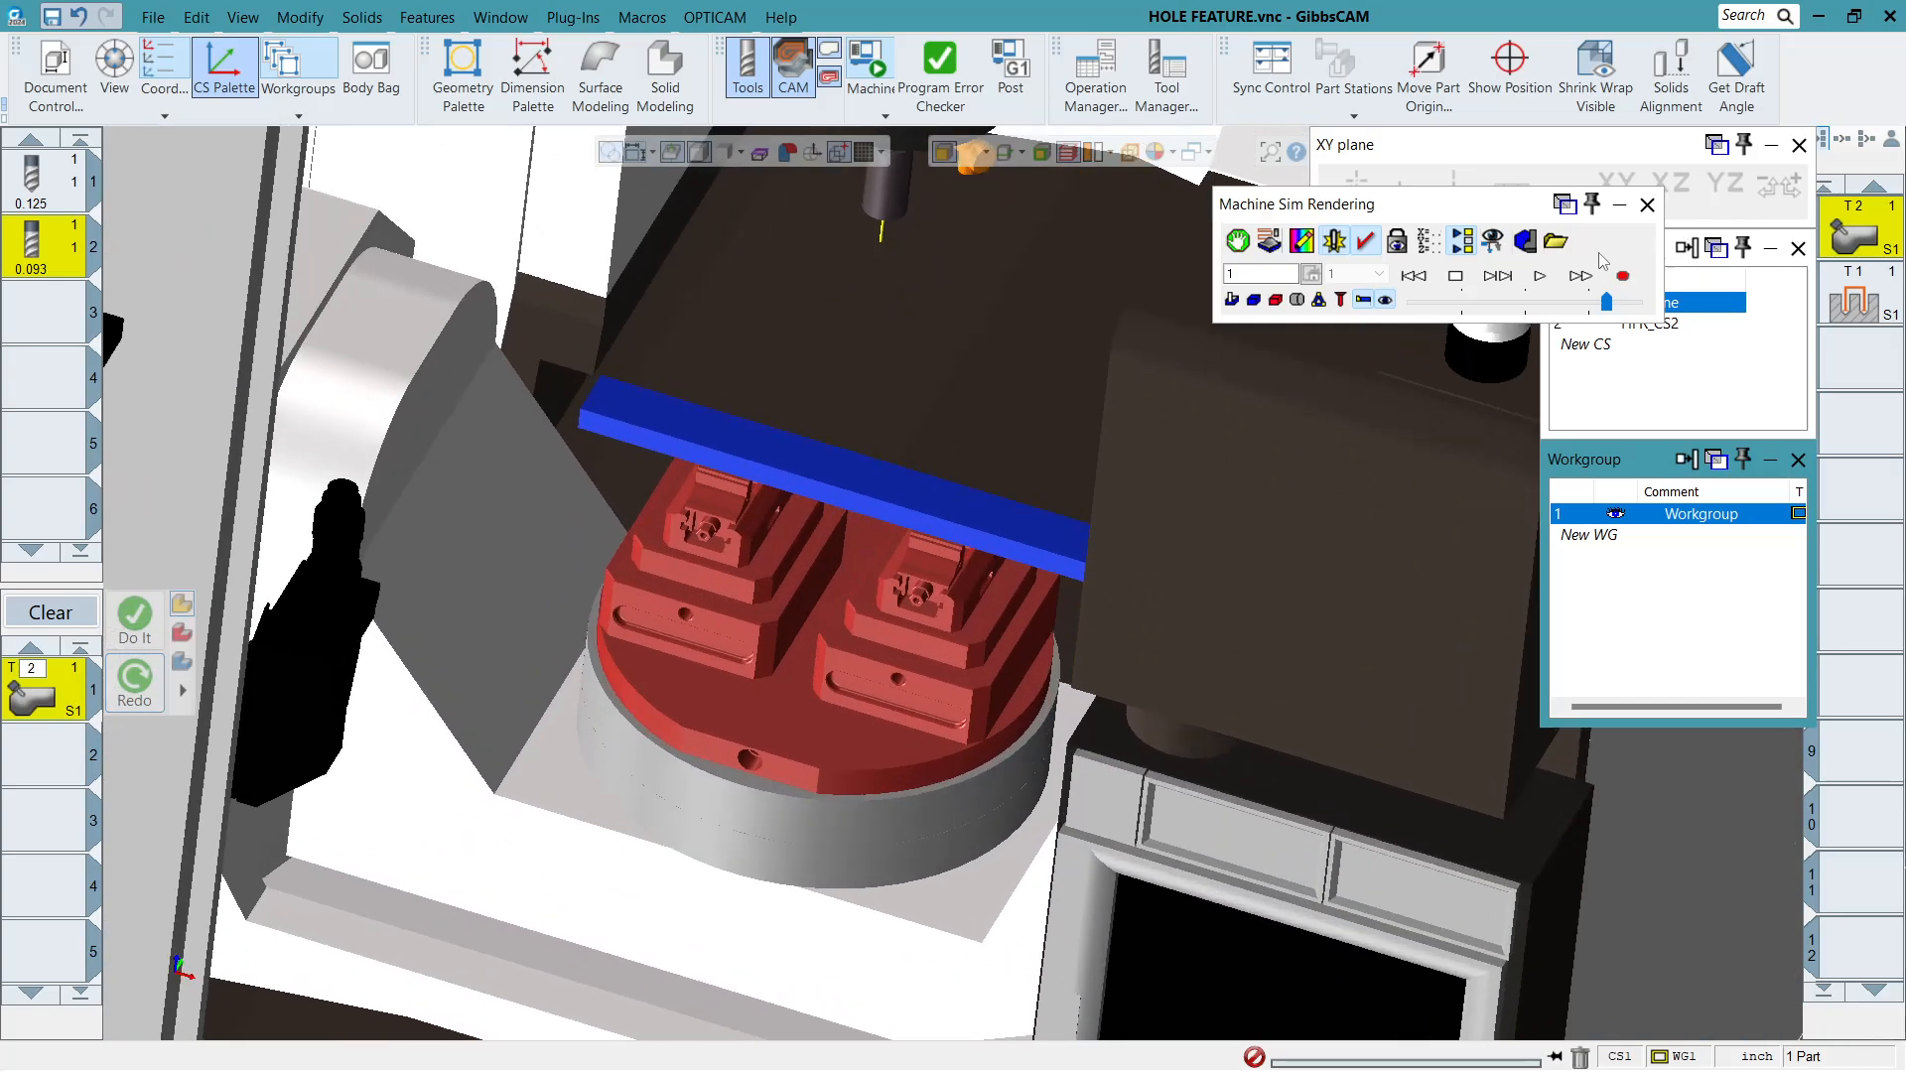
left_click(1539, 276)
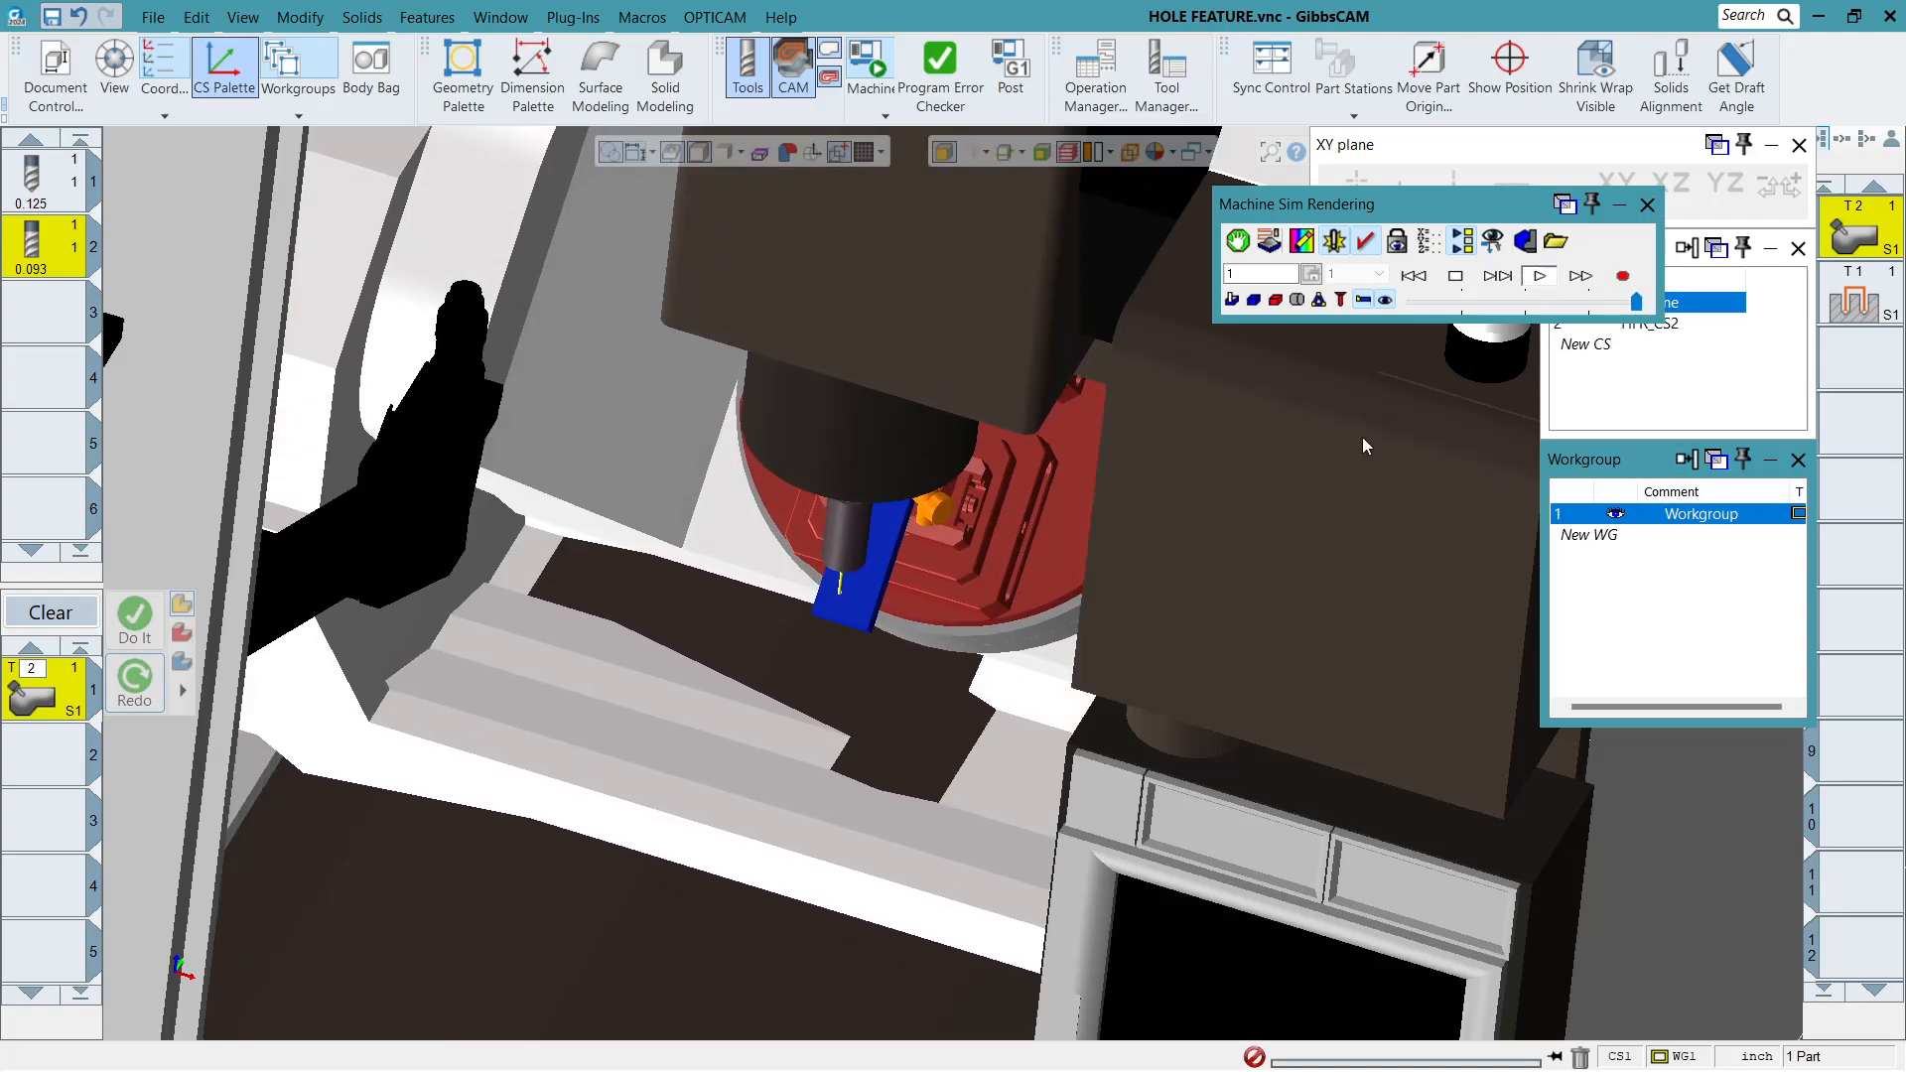
left_click_drag(690, 511, 916, 714)
scroll(965, 507, "up", 3)
scroll(1093, 598, "up", 3)
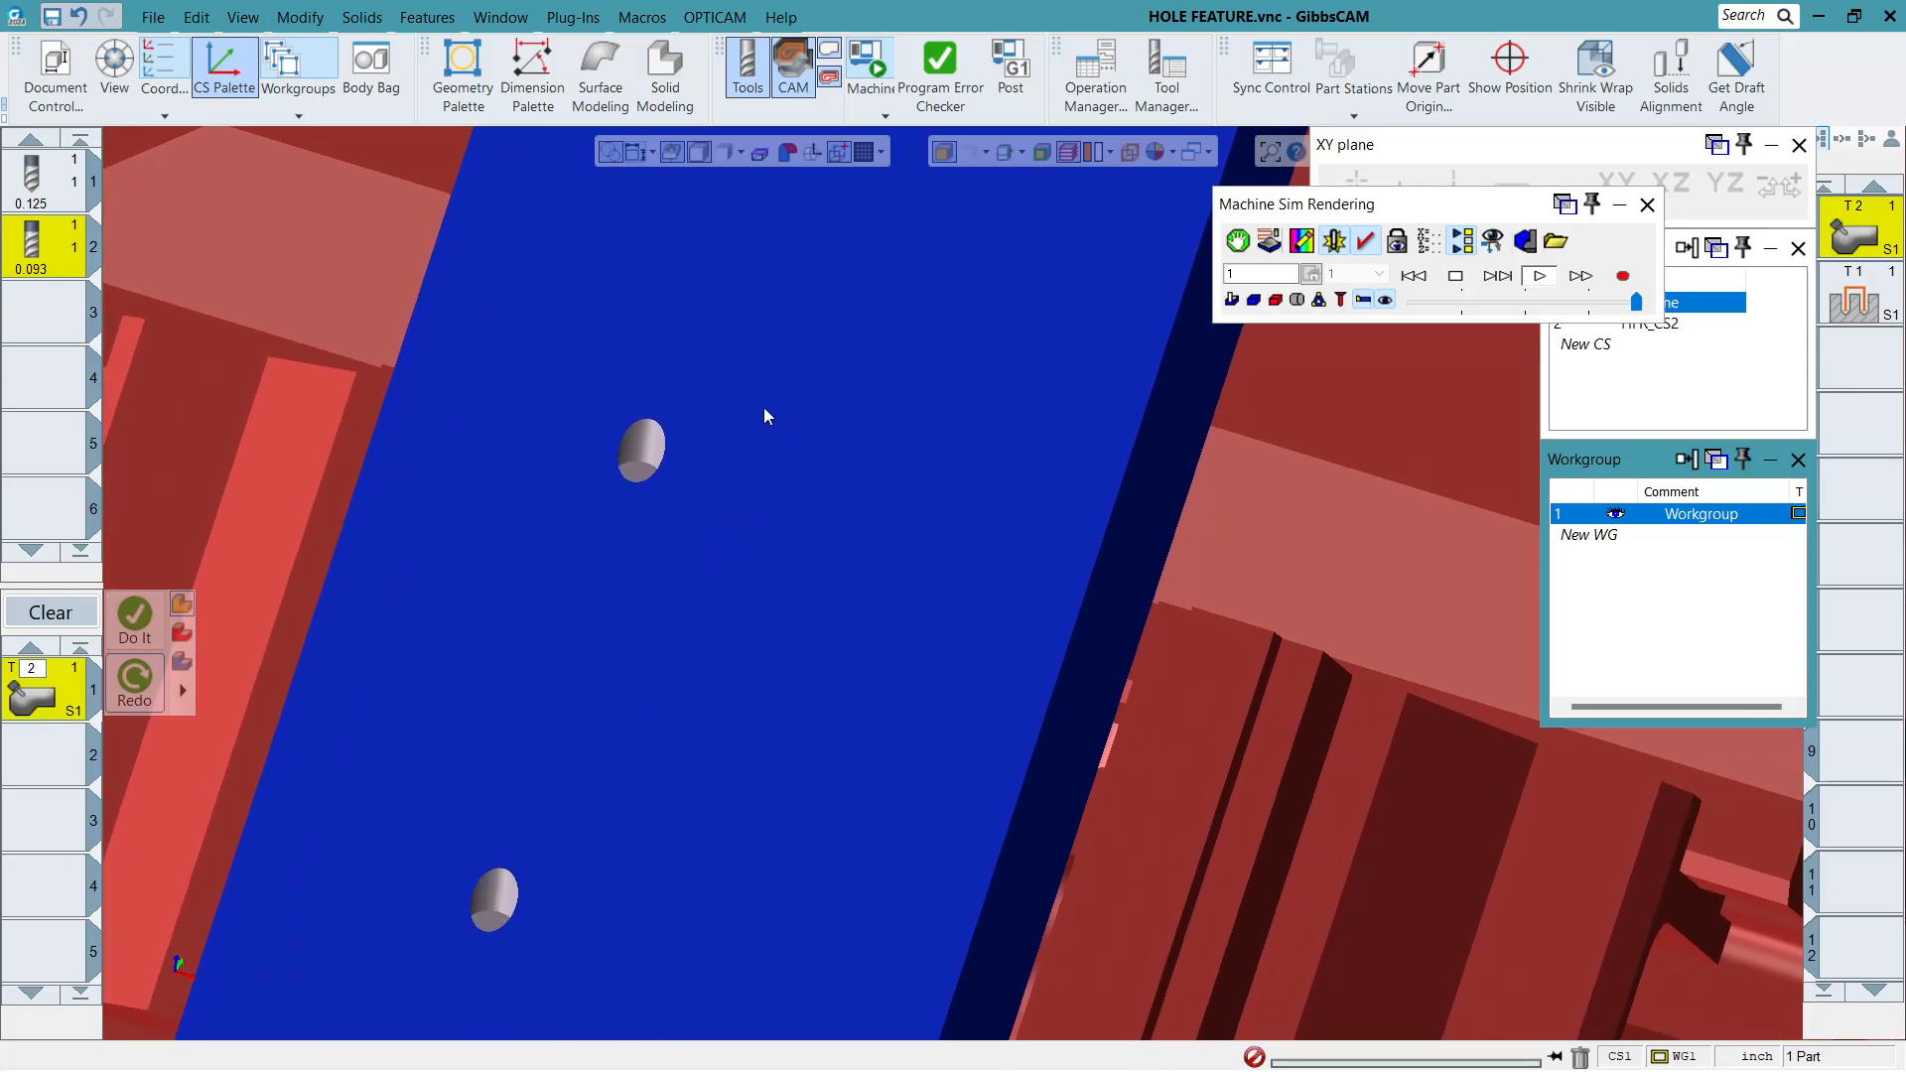
scroll(1033, 557, "down", 6)
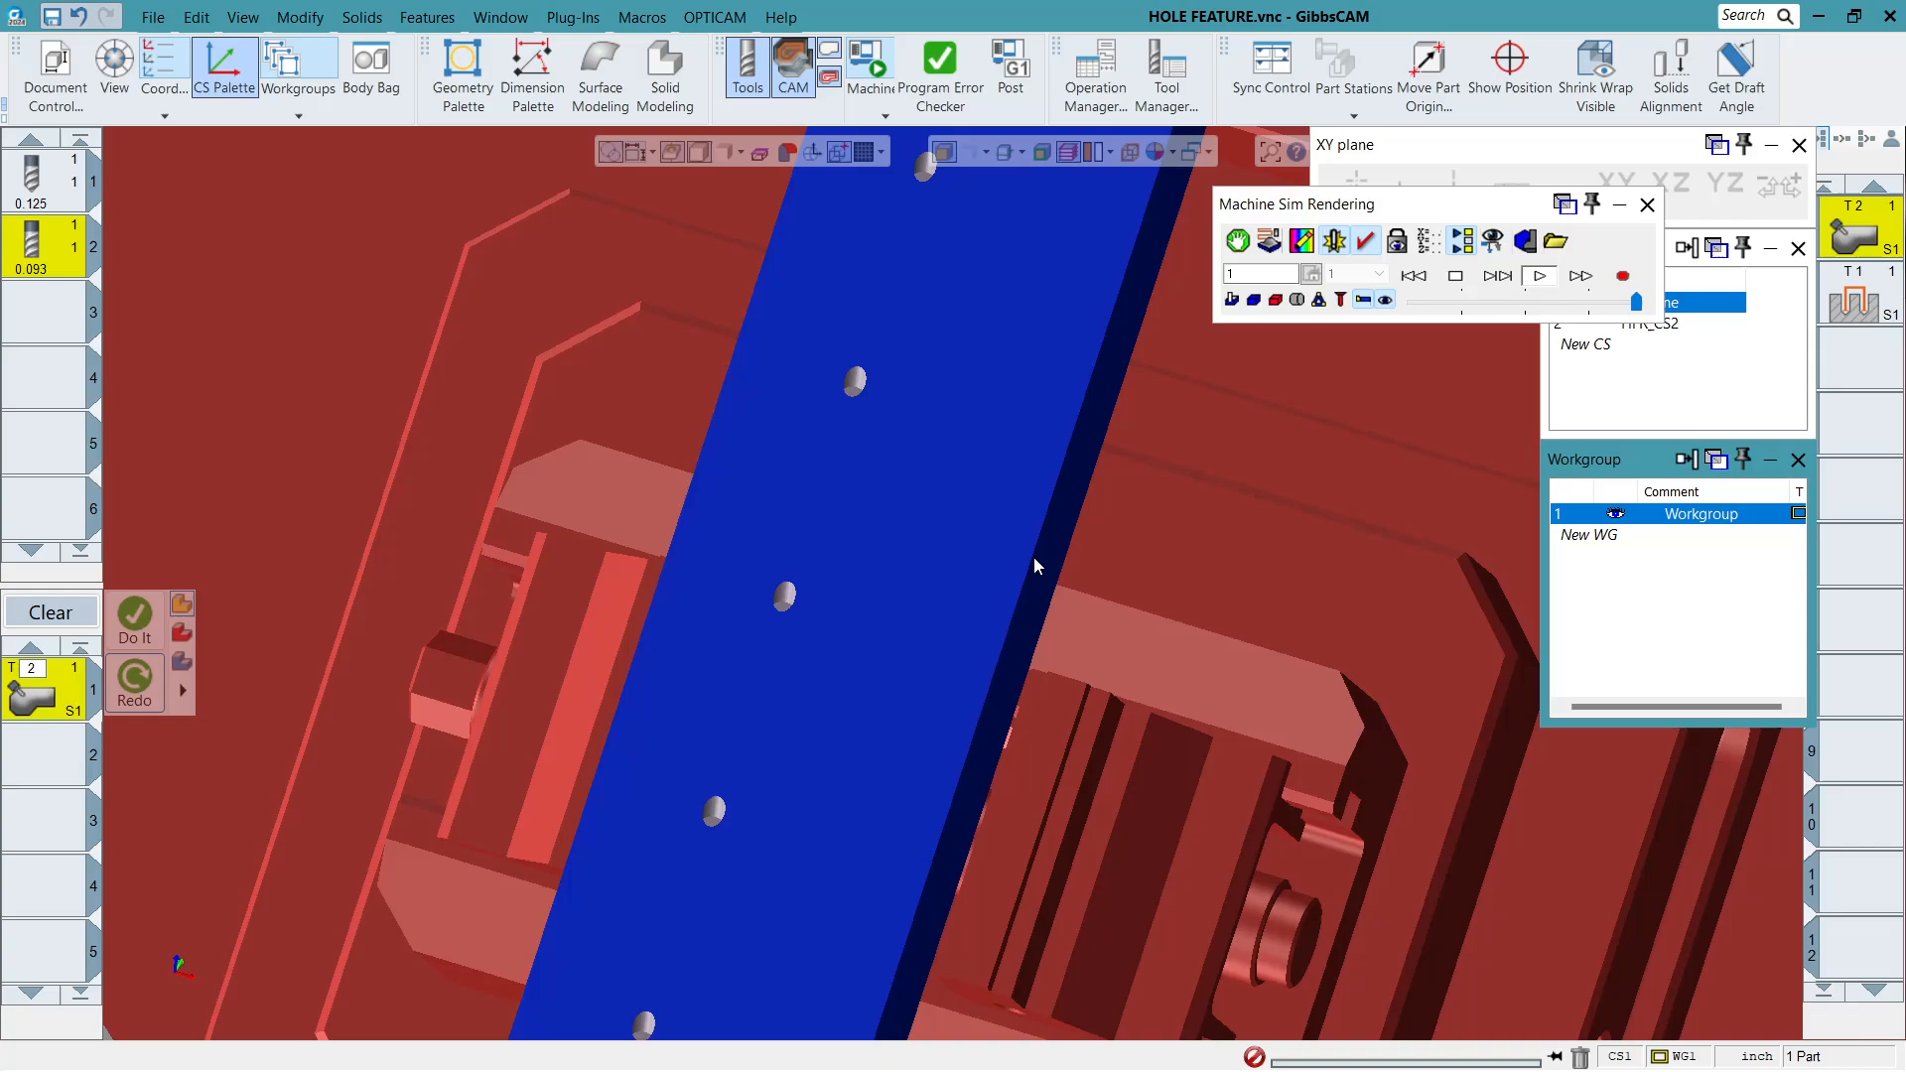
scroll(1009, 557, "down", 8)
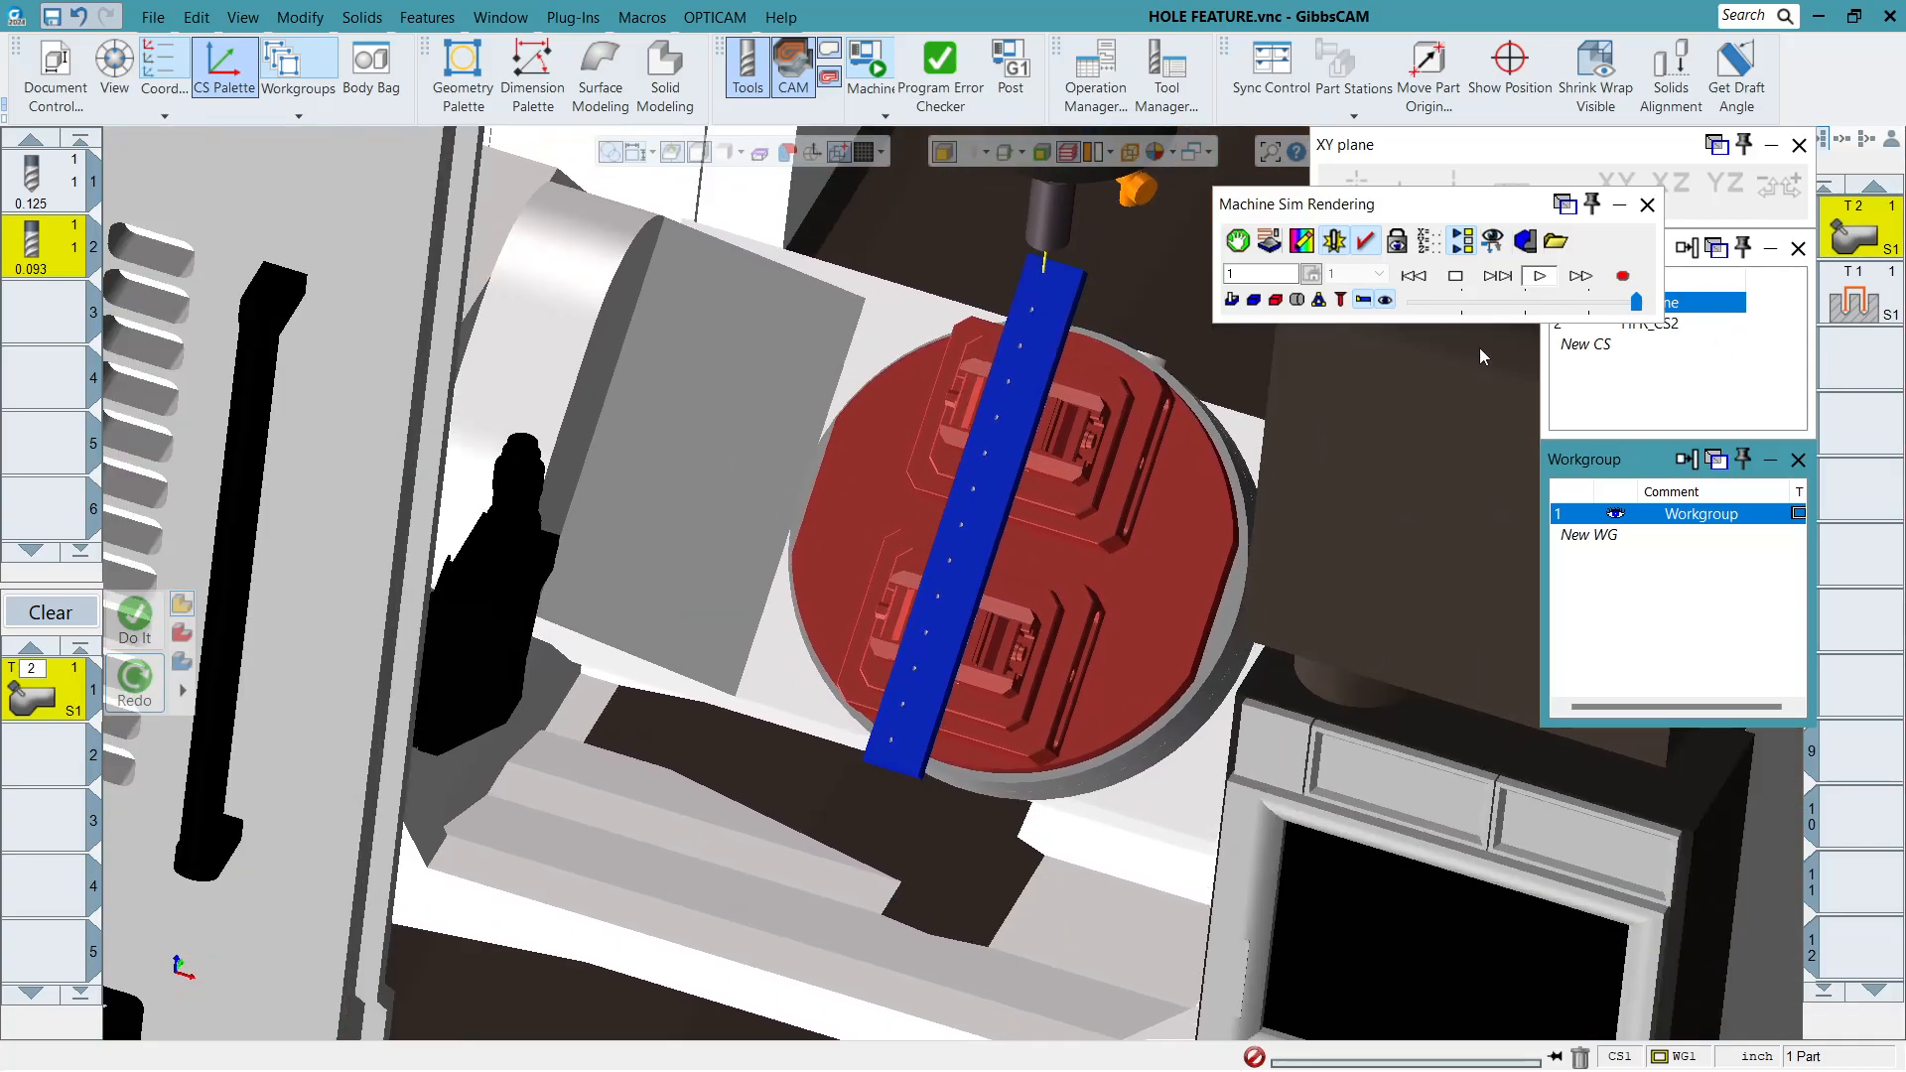
Select the T1 drilling operation, play its machine simulation, and inspect the row of holes in the bar.
left_click(1853, 298)
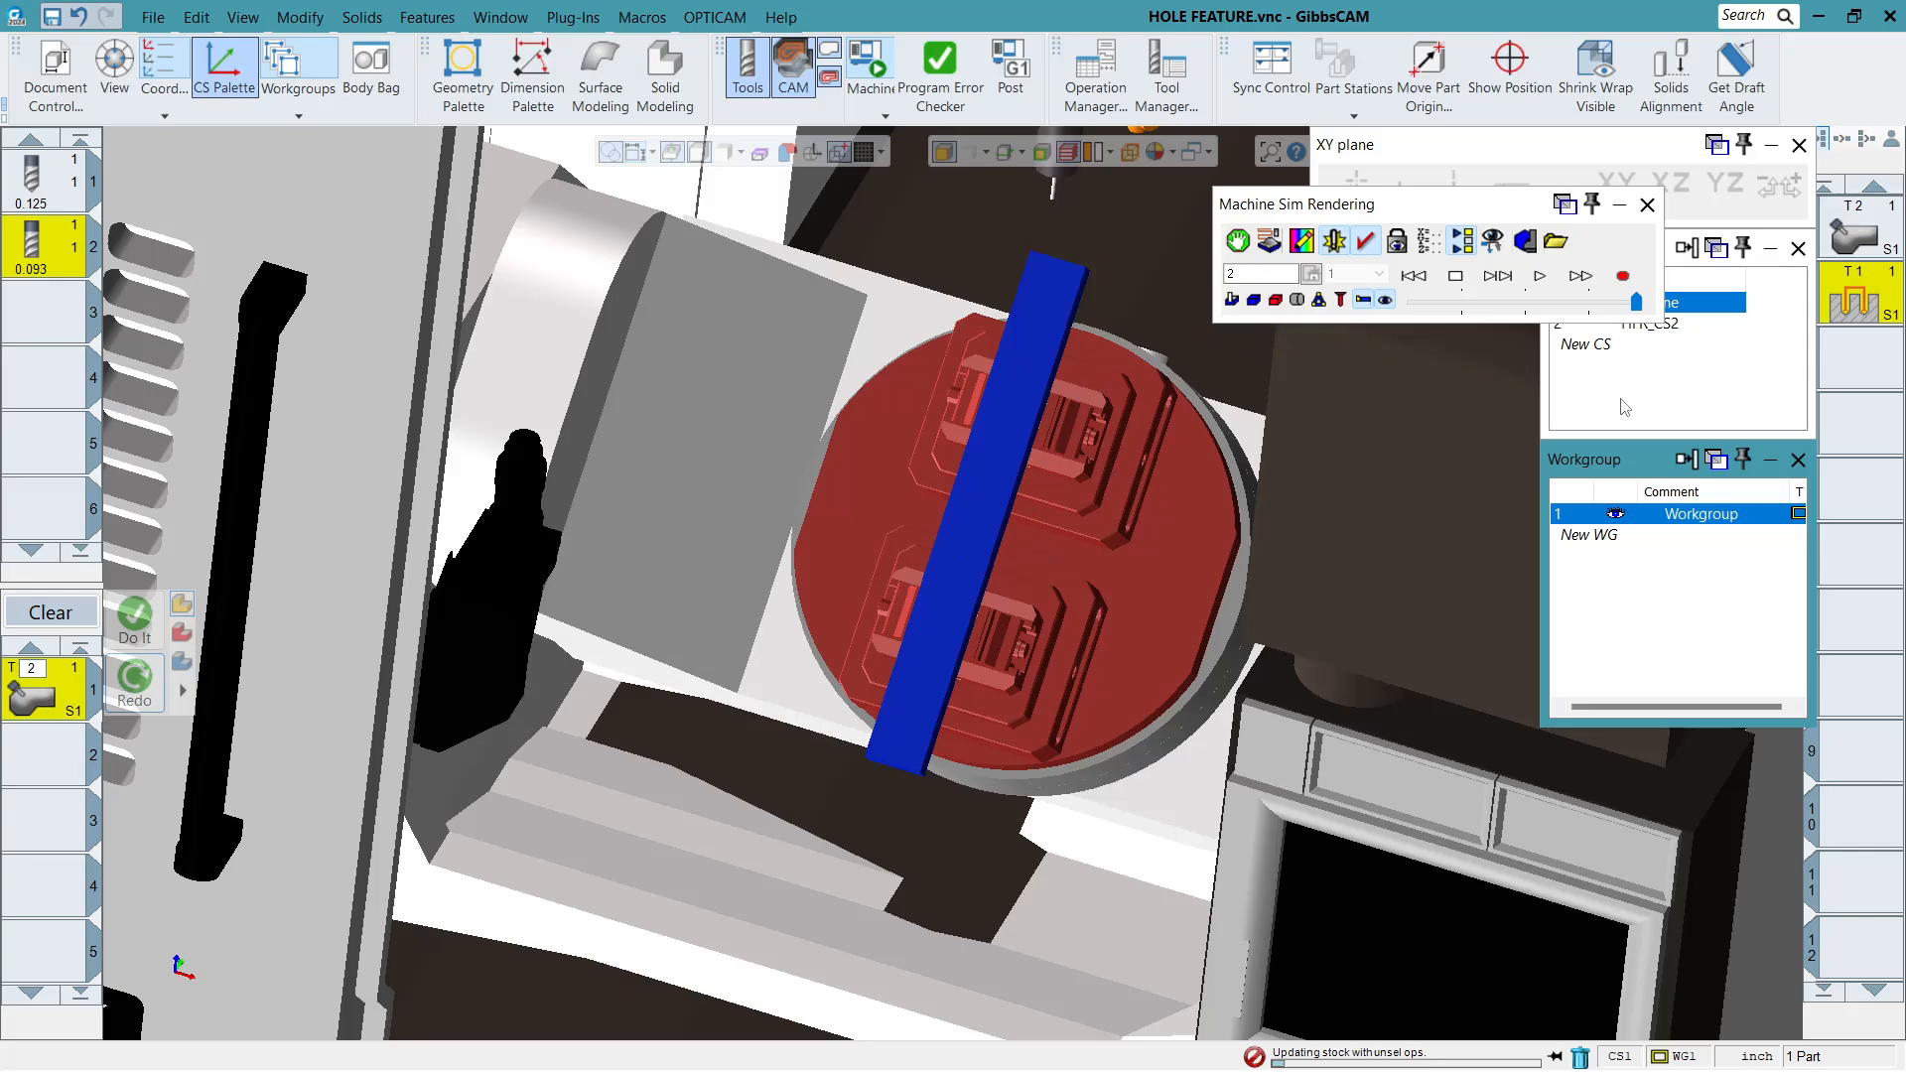
left_click(1540, 276)
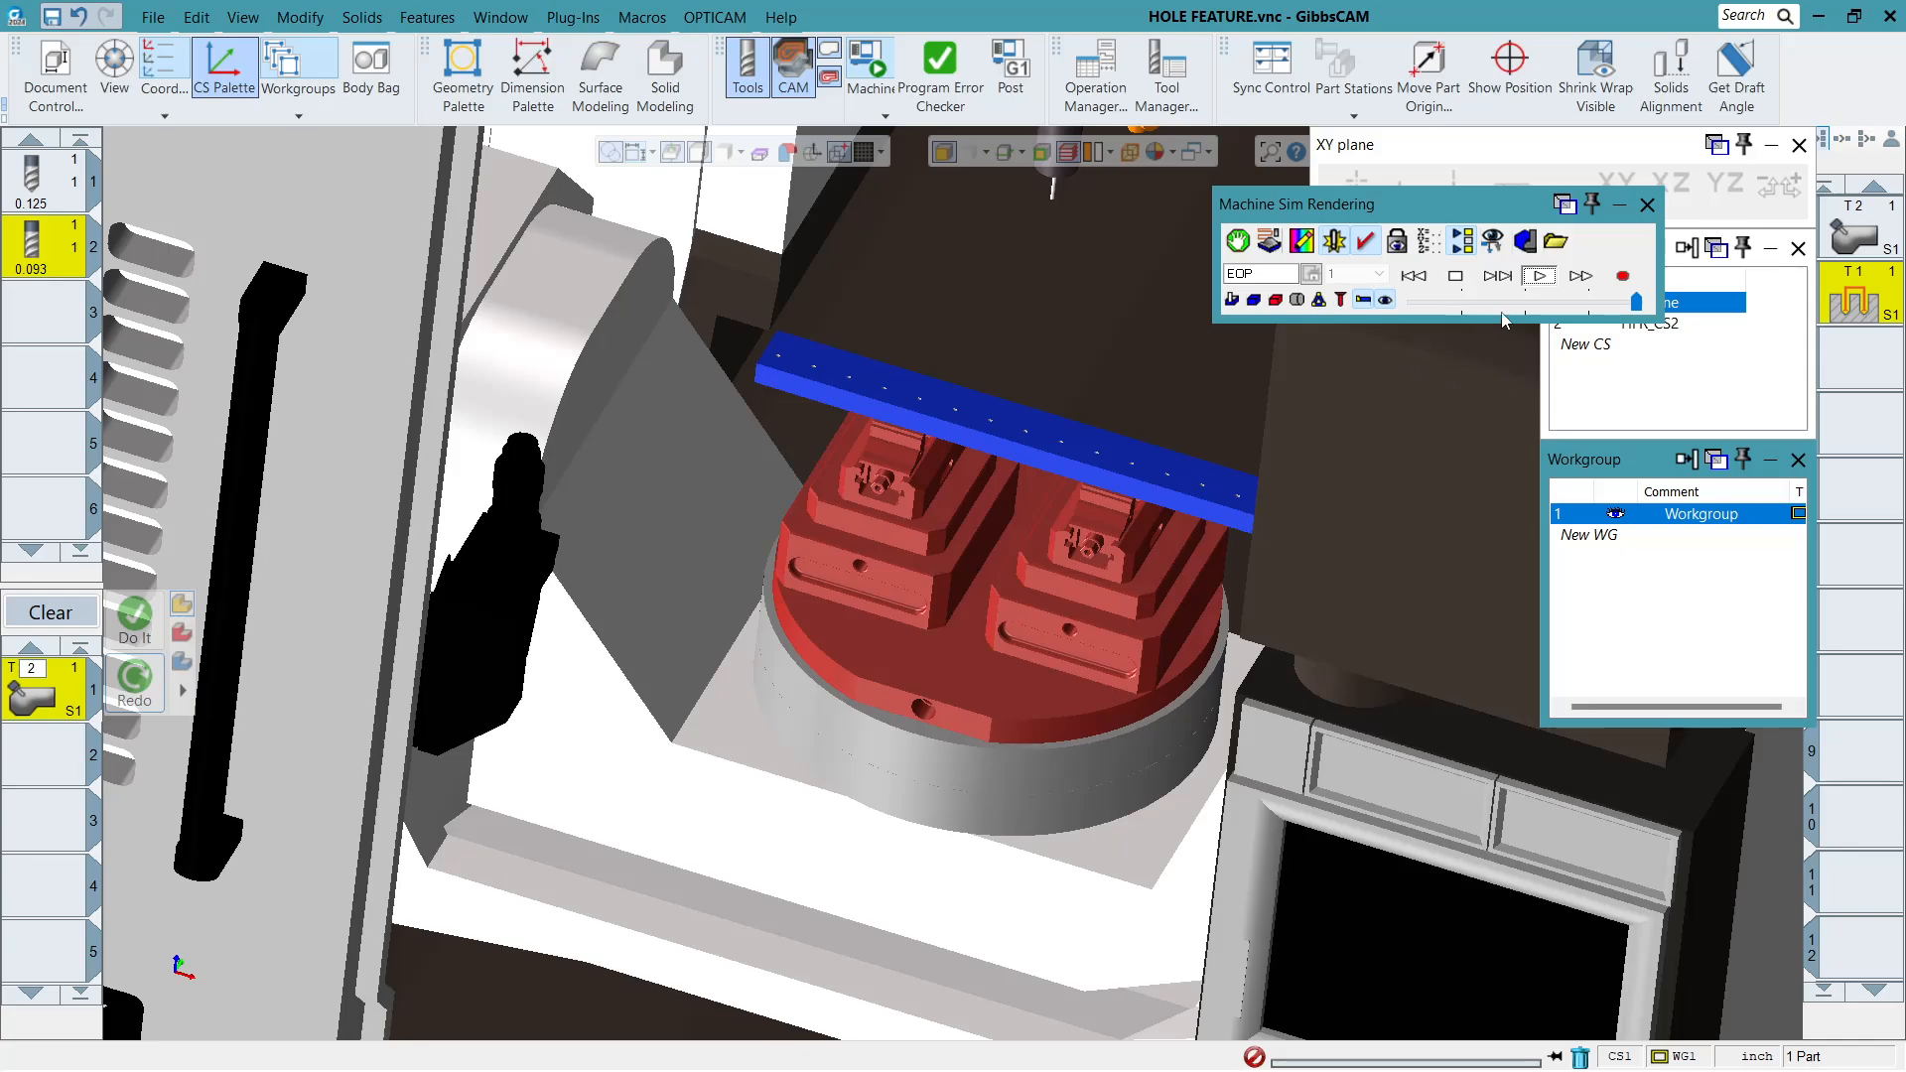
scroll(1078, 407, "up", 5)
scroll(1029, 476, "up", 4)
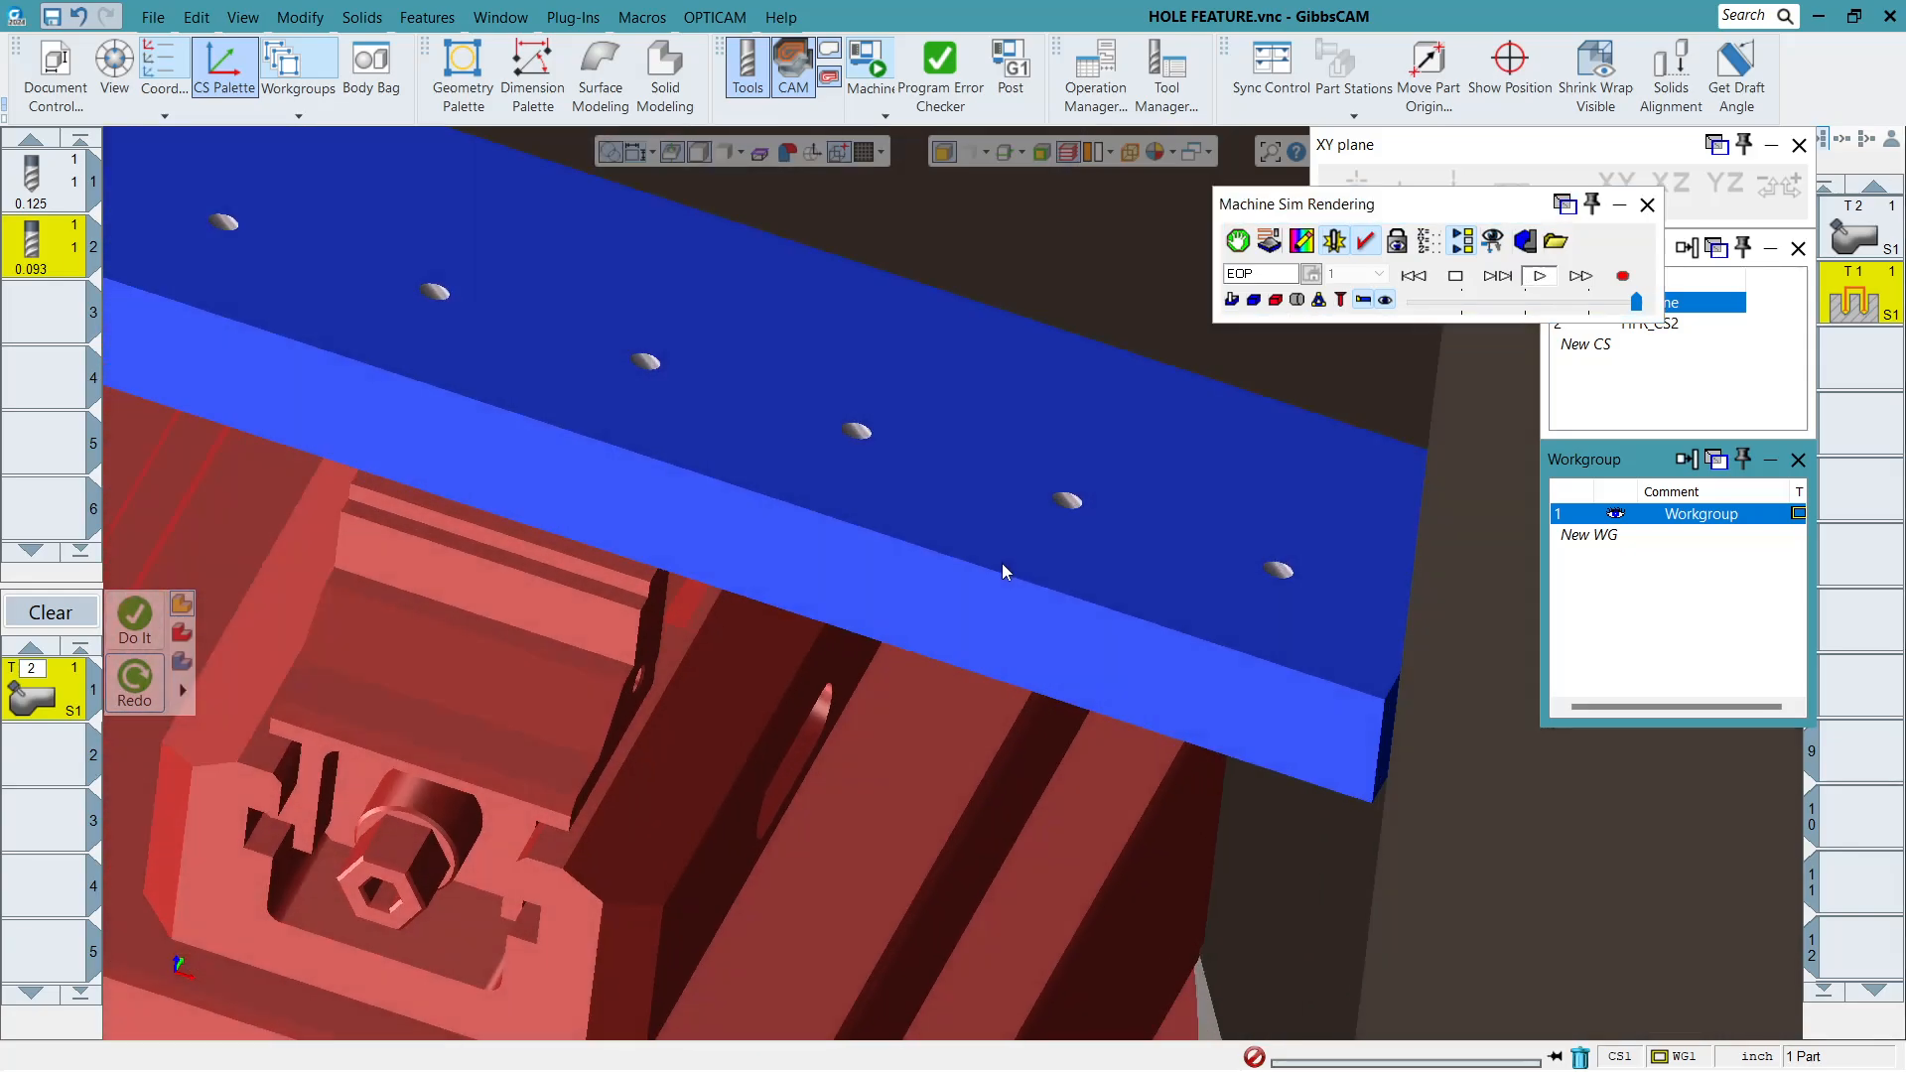
scroll(1132, 771, "down", 4)
scroll(1153, 753, "up", 5)
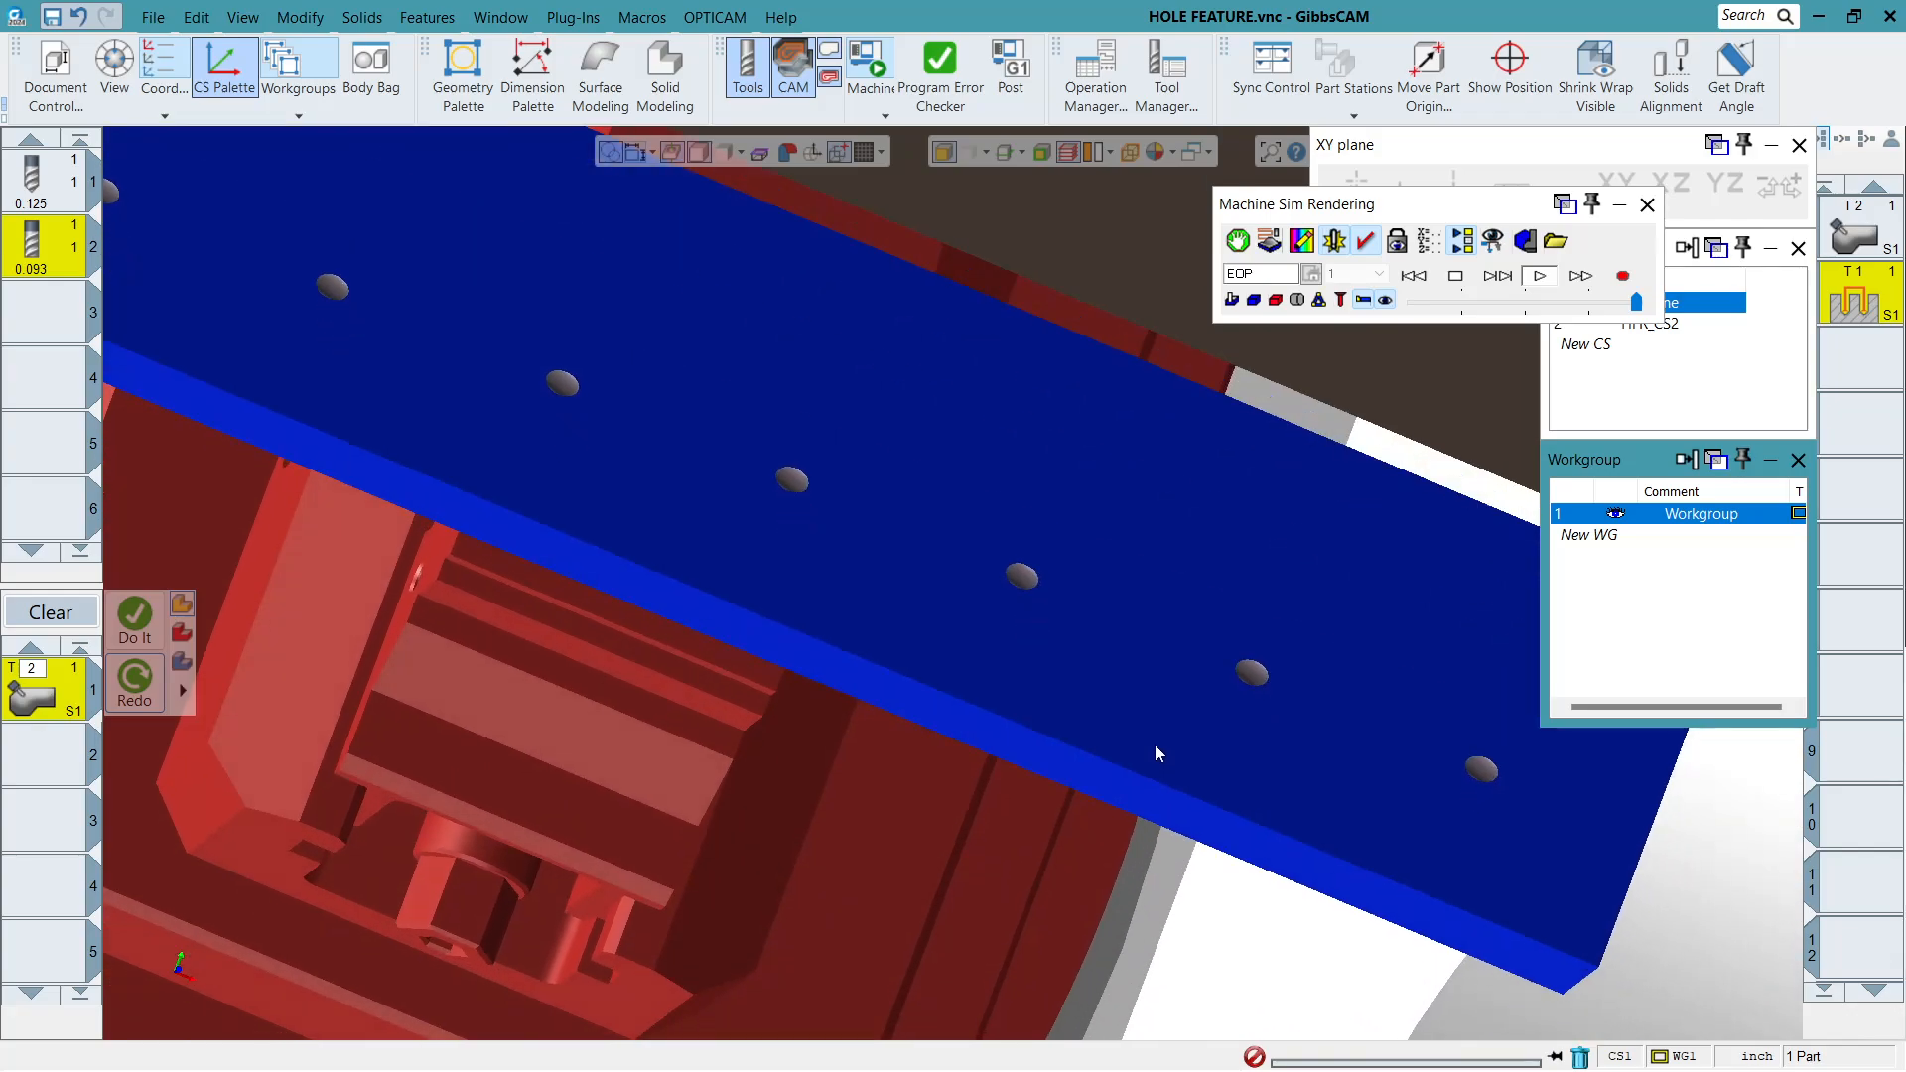
scroll(1062, 693, "down", 1)
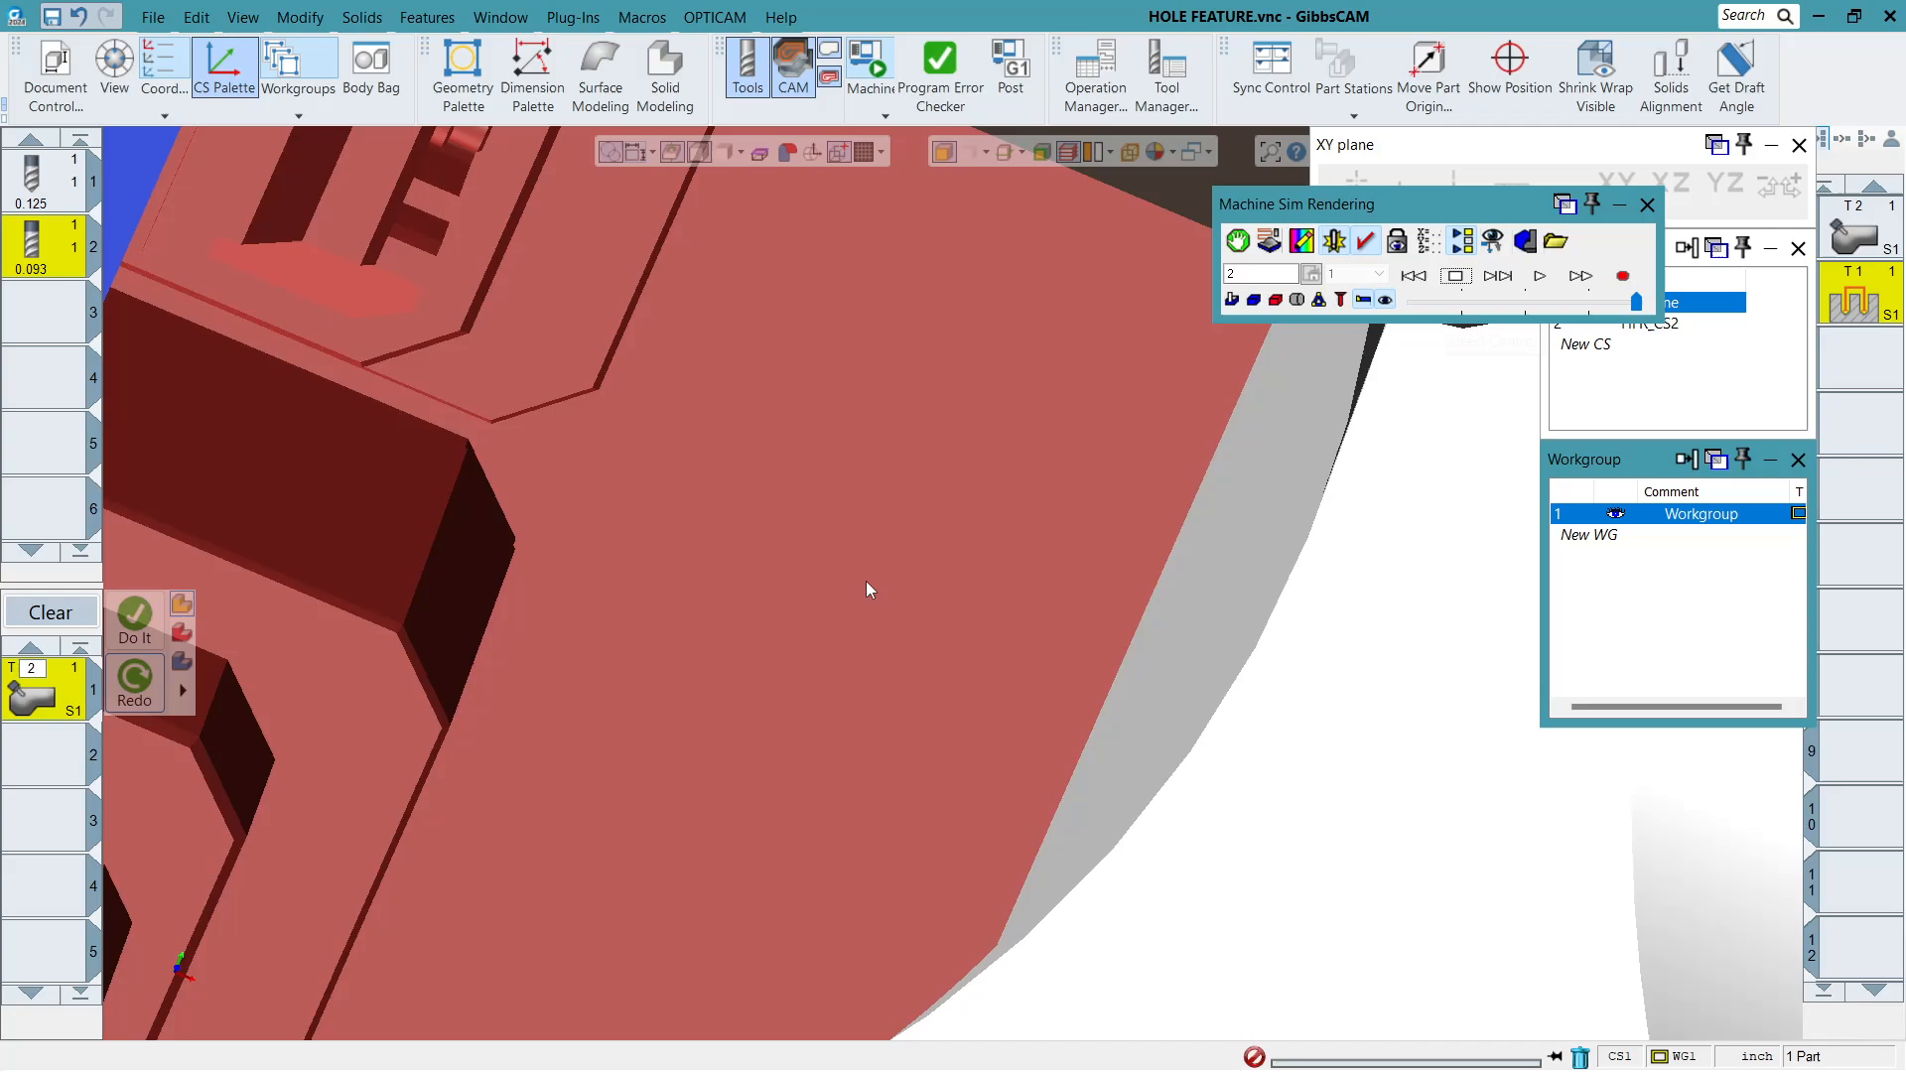
scroll(892, 597, "down", 4)
scroll(375, 790, "up", 5)
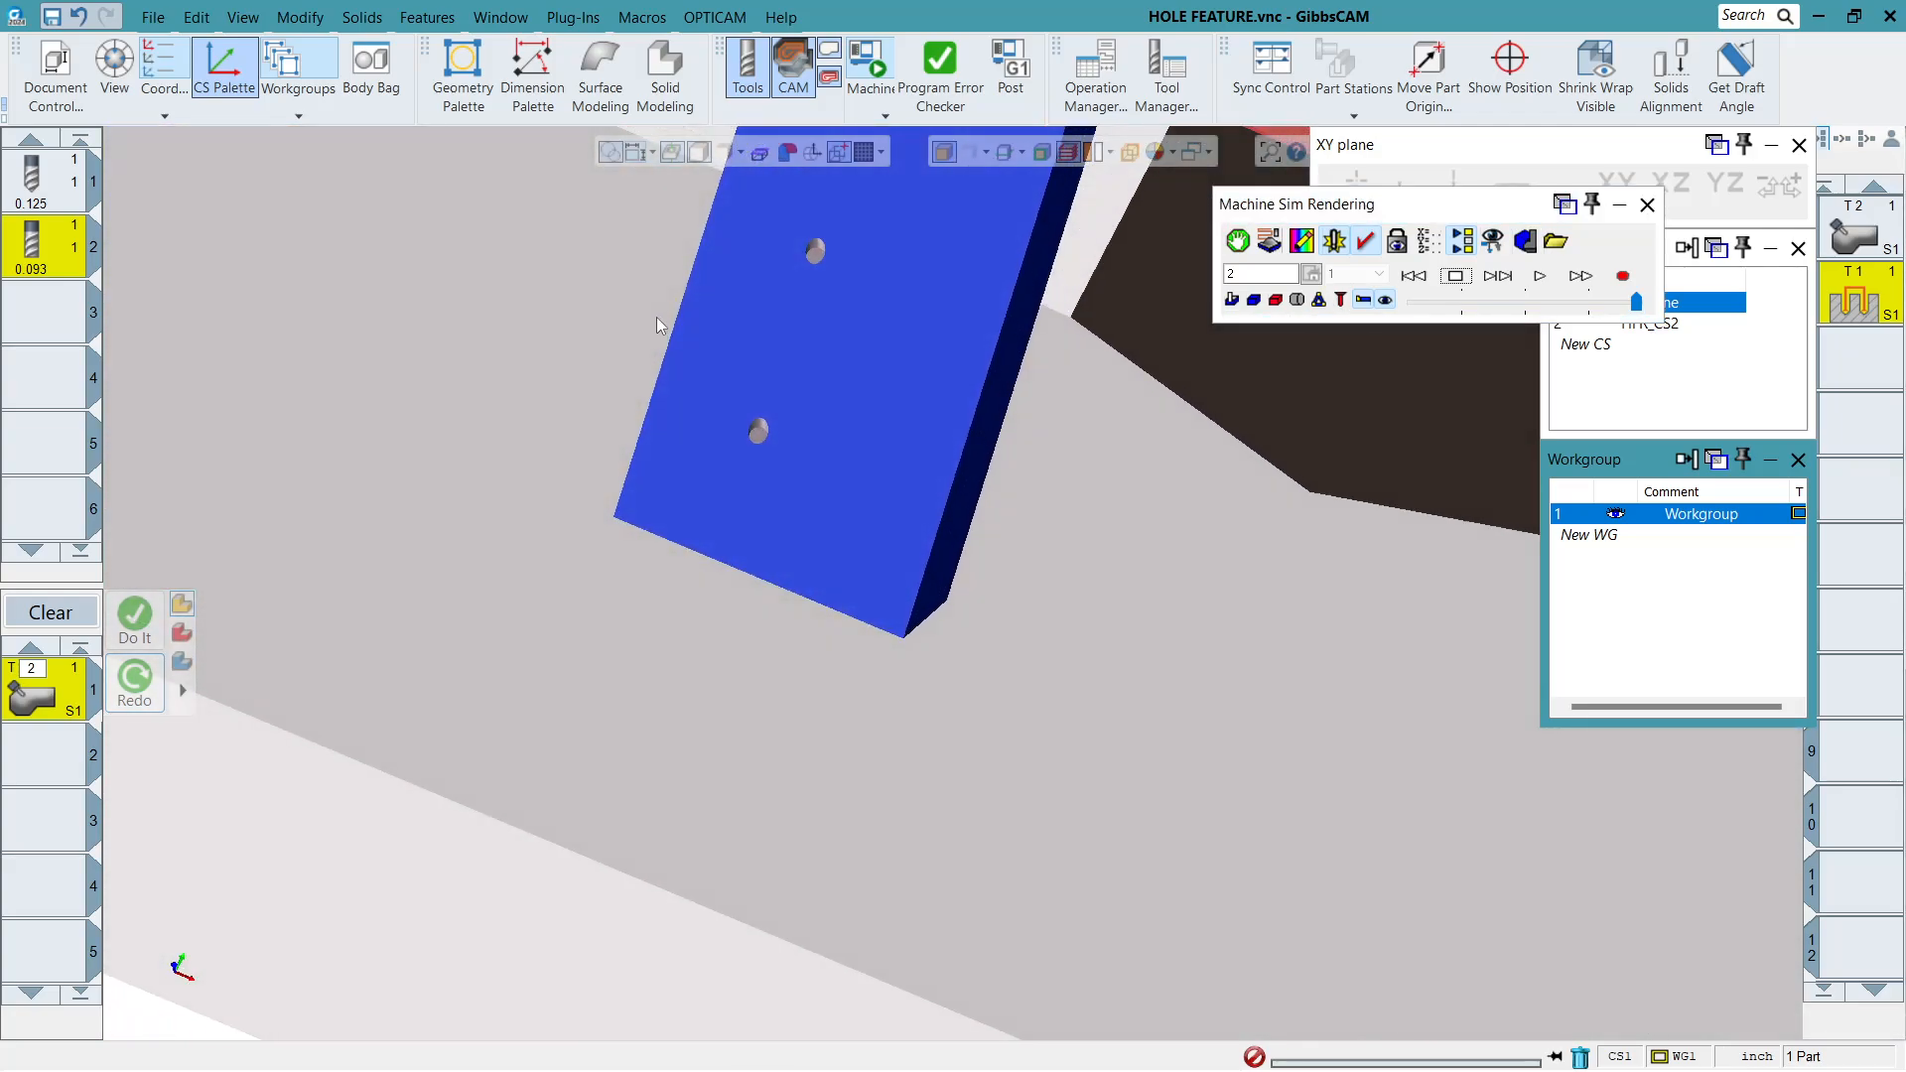
Slow the simulation down and play the T1 drilling, stopping with the drill at the bar's near end.
left_click_drag(1636, 301, 1427, 303)
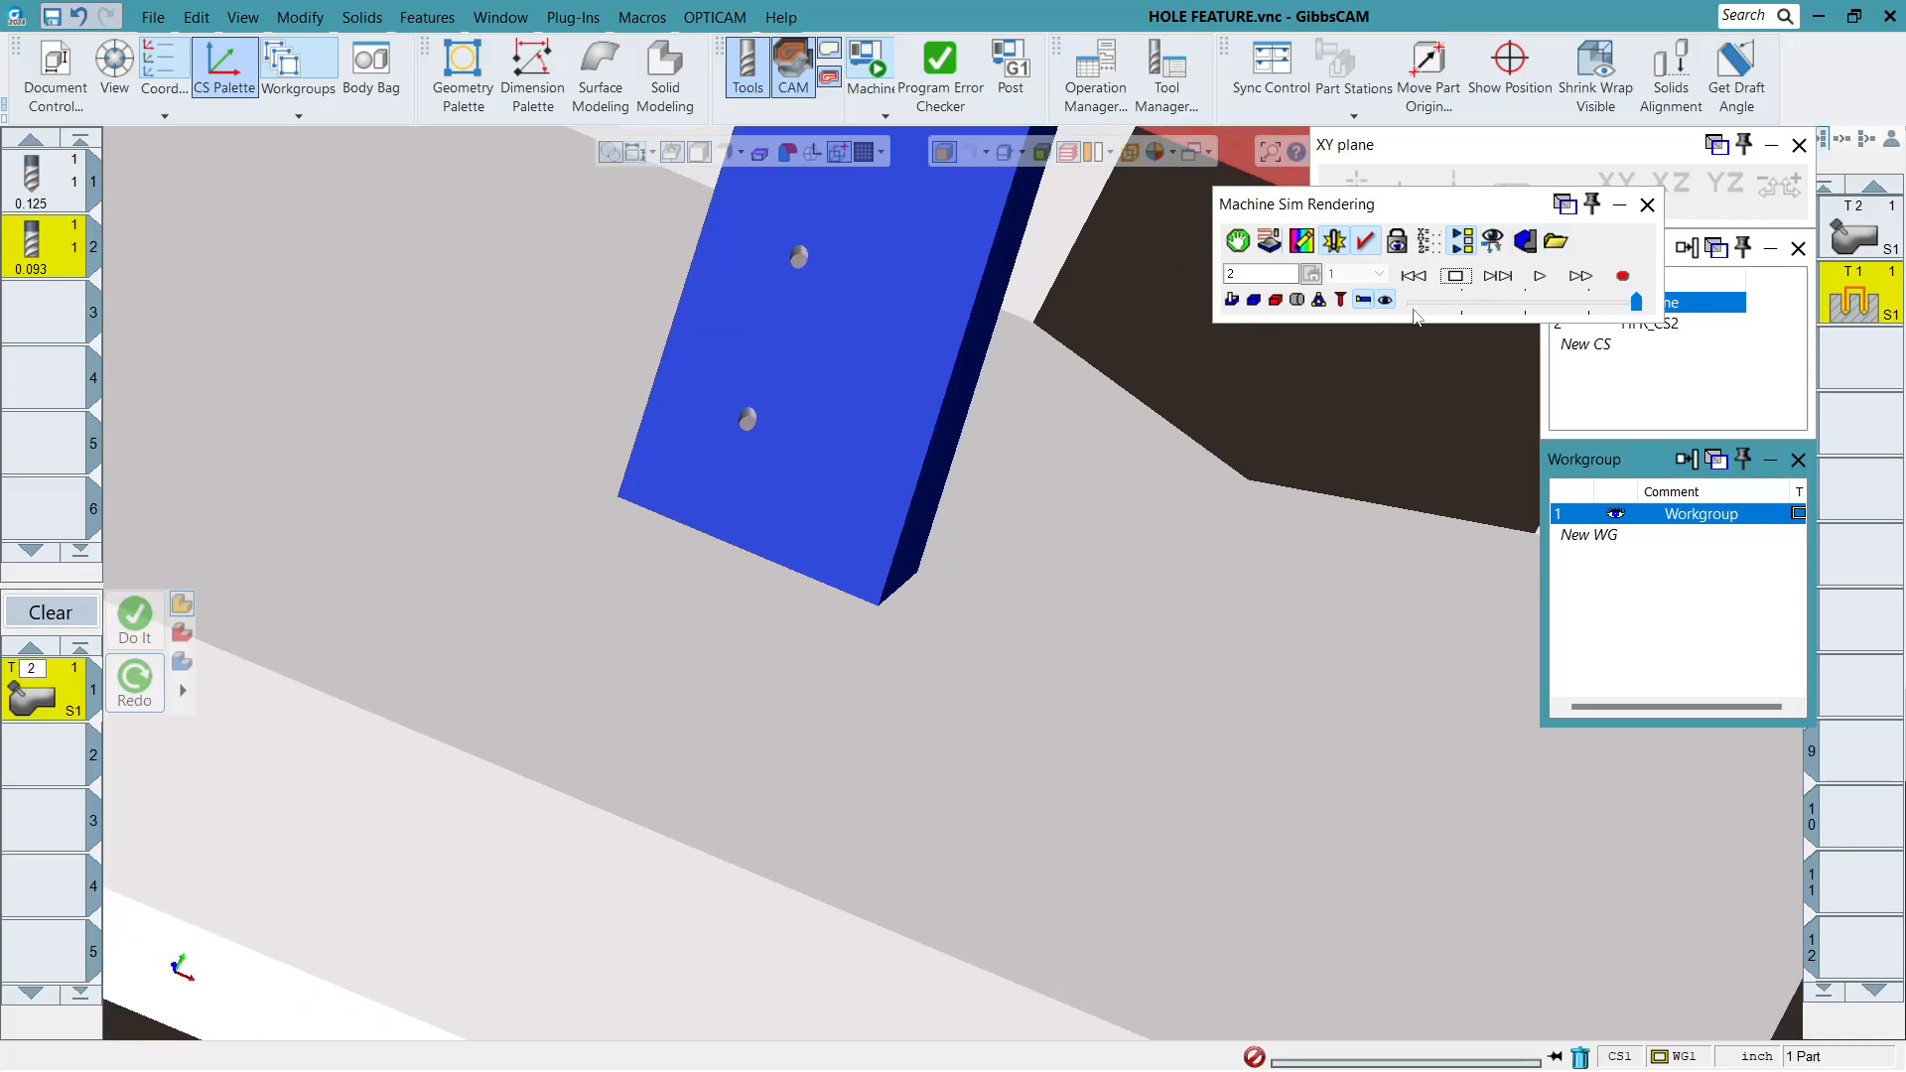
left_click(1540, 275)
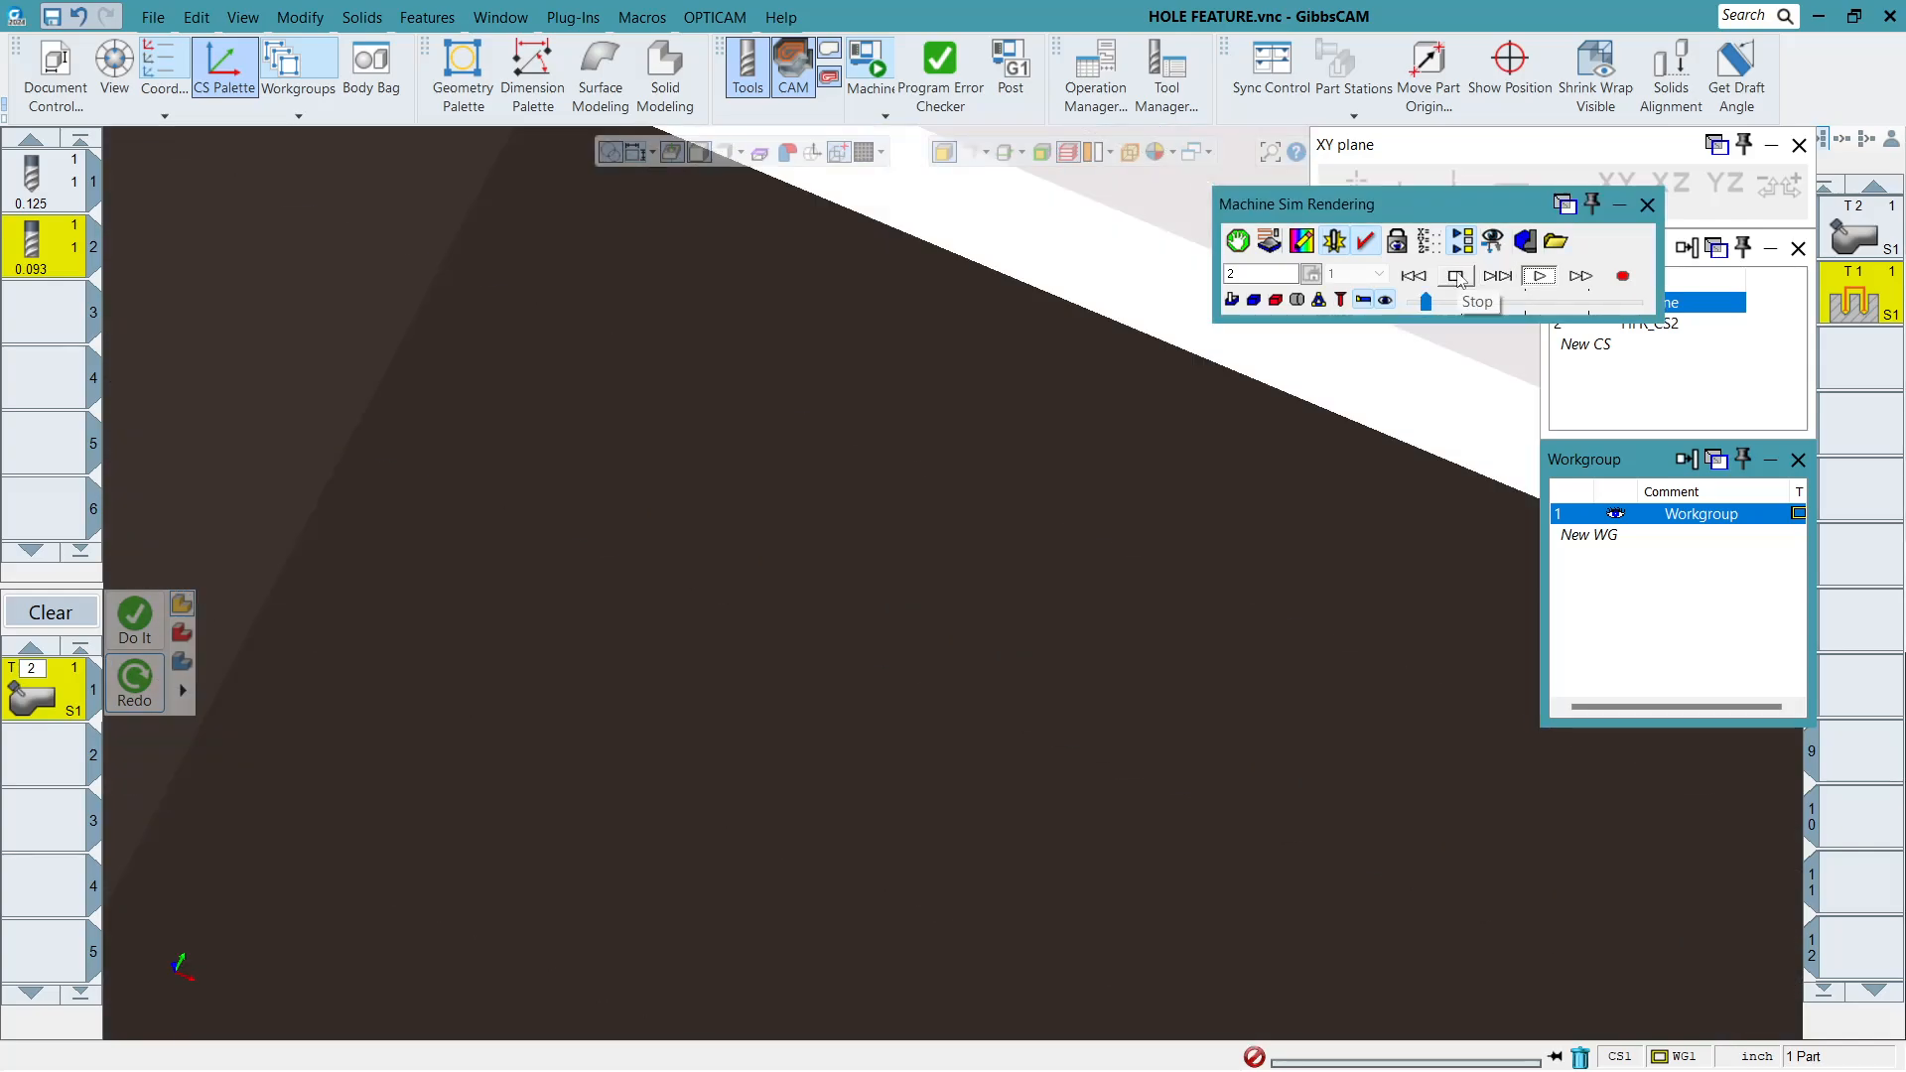
left_click(1457, 276)
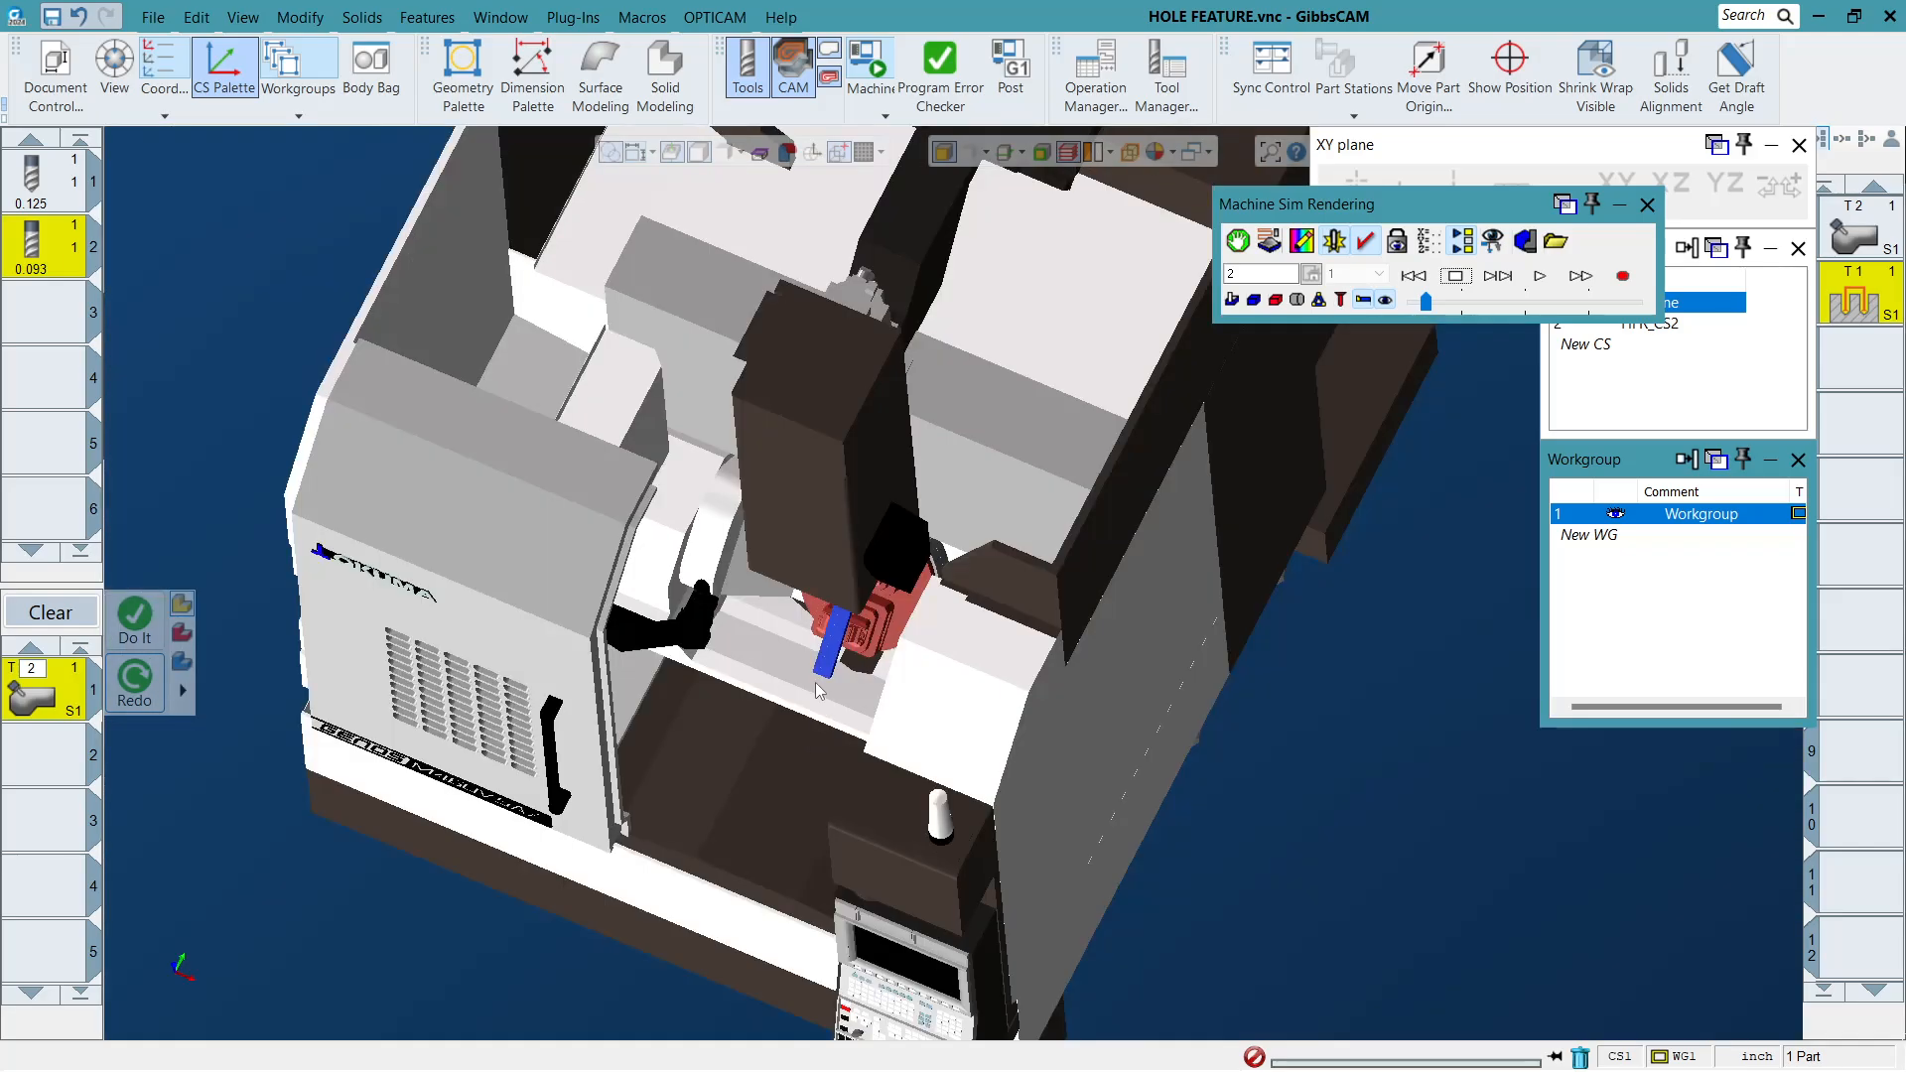
middle_click_drag(805, 659, 1141, 89)
left_click_drag(763, 444, 1028, 764)
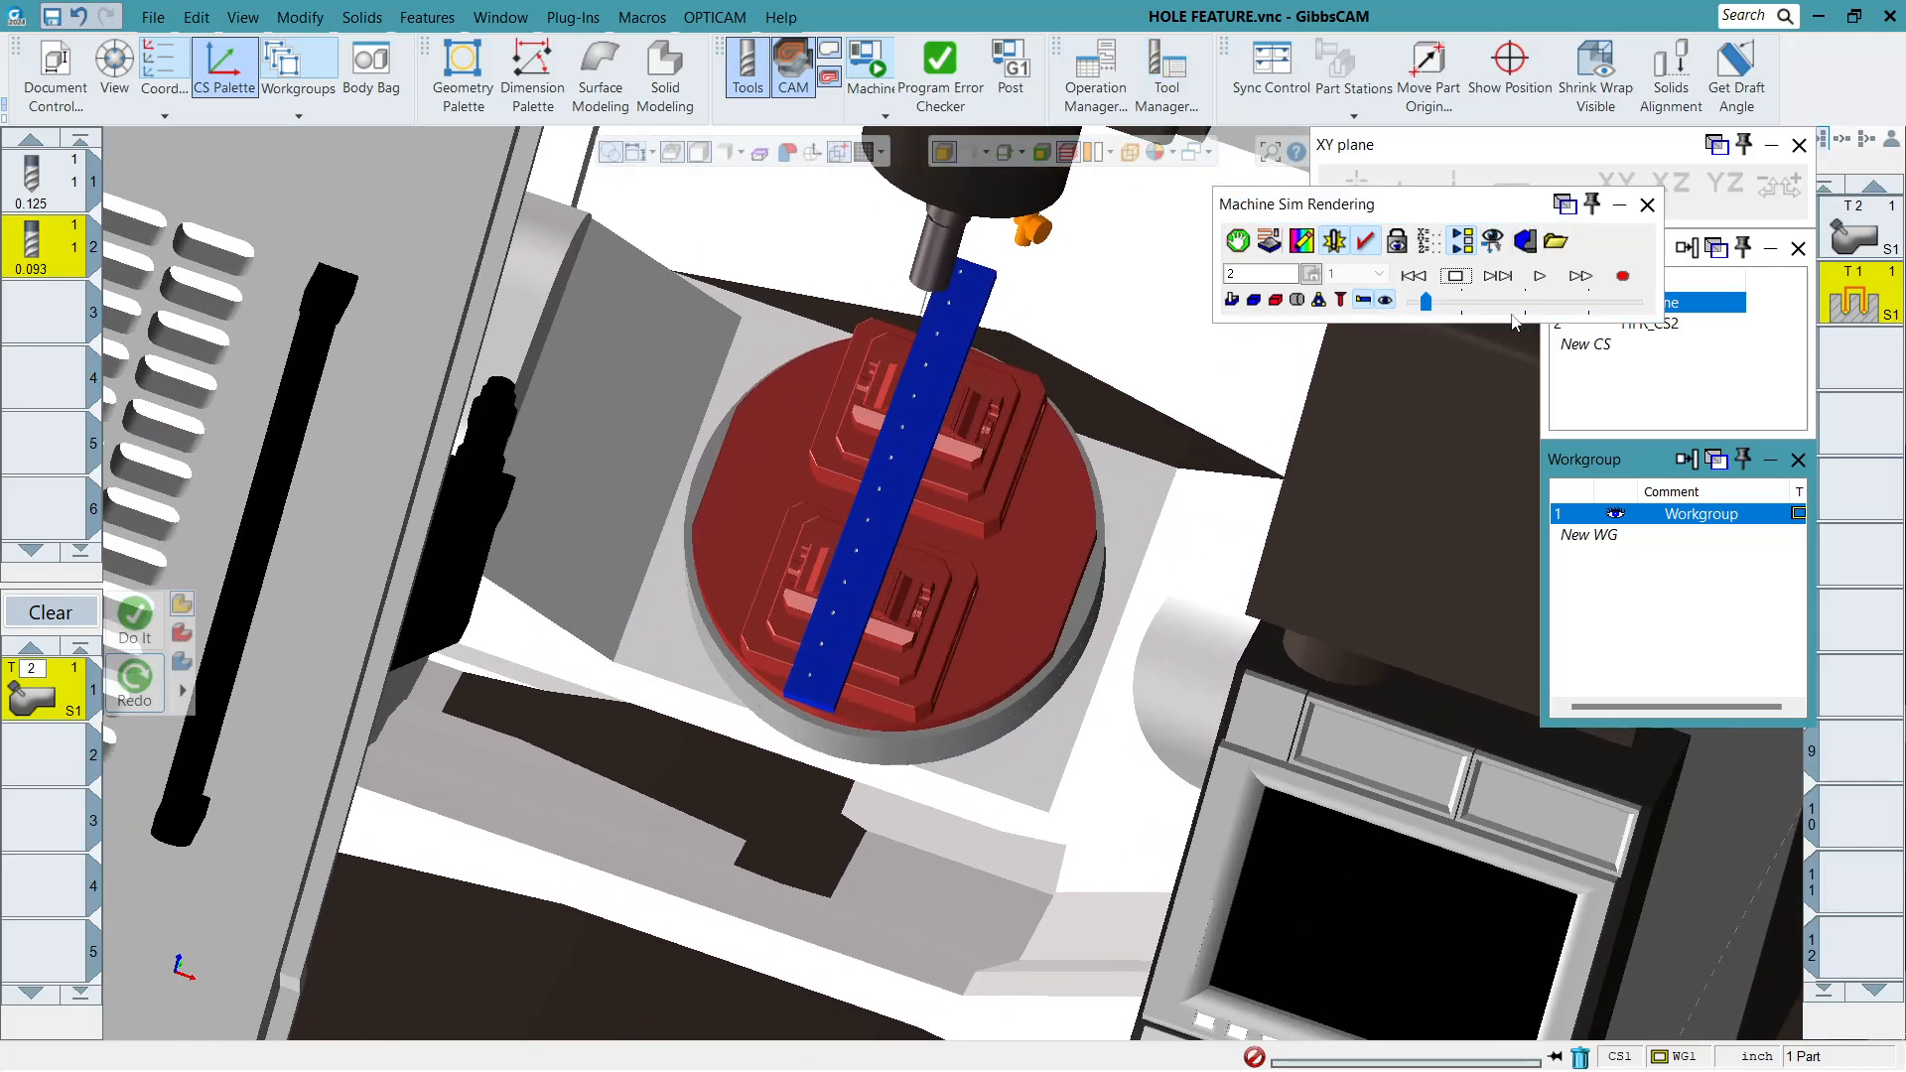
left_click(1540, 275)
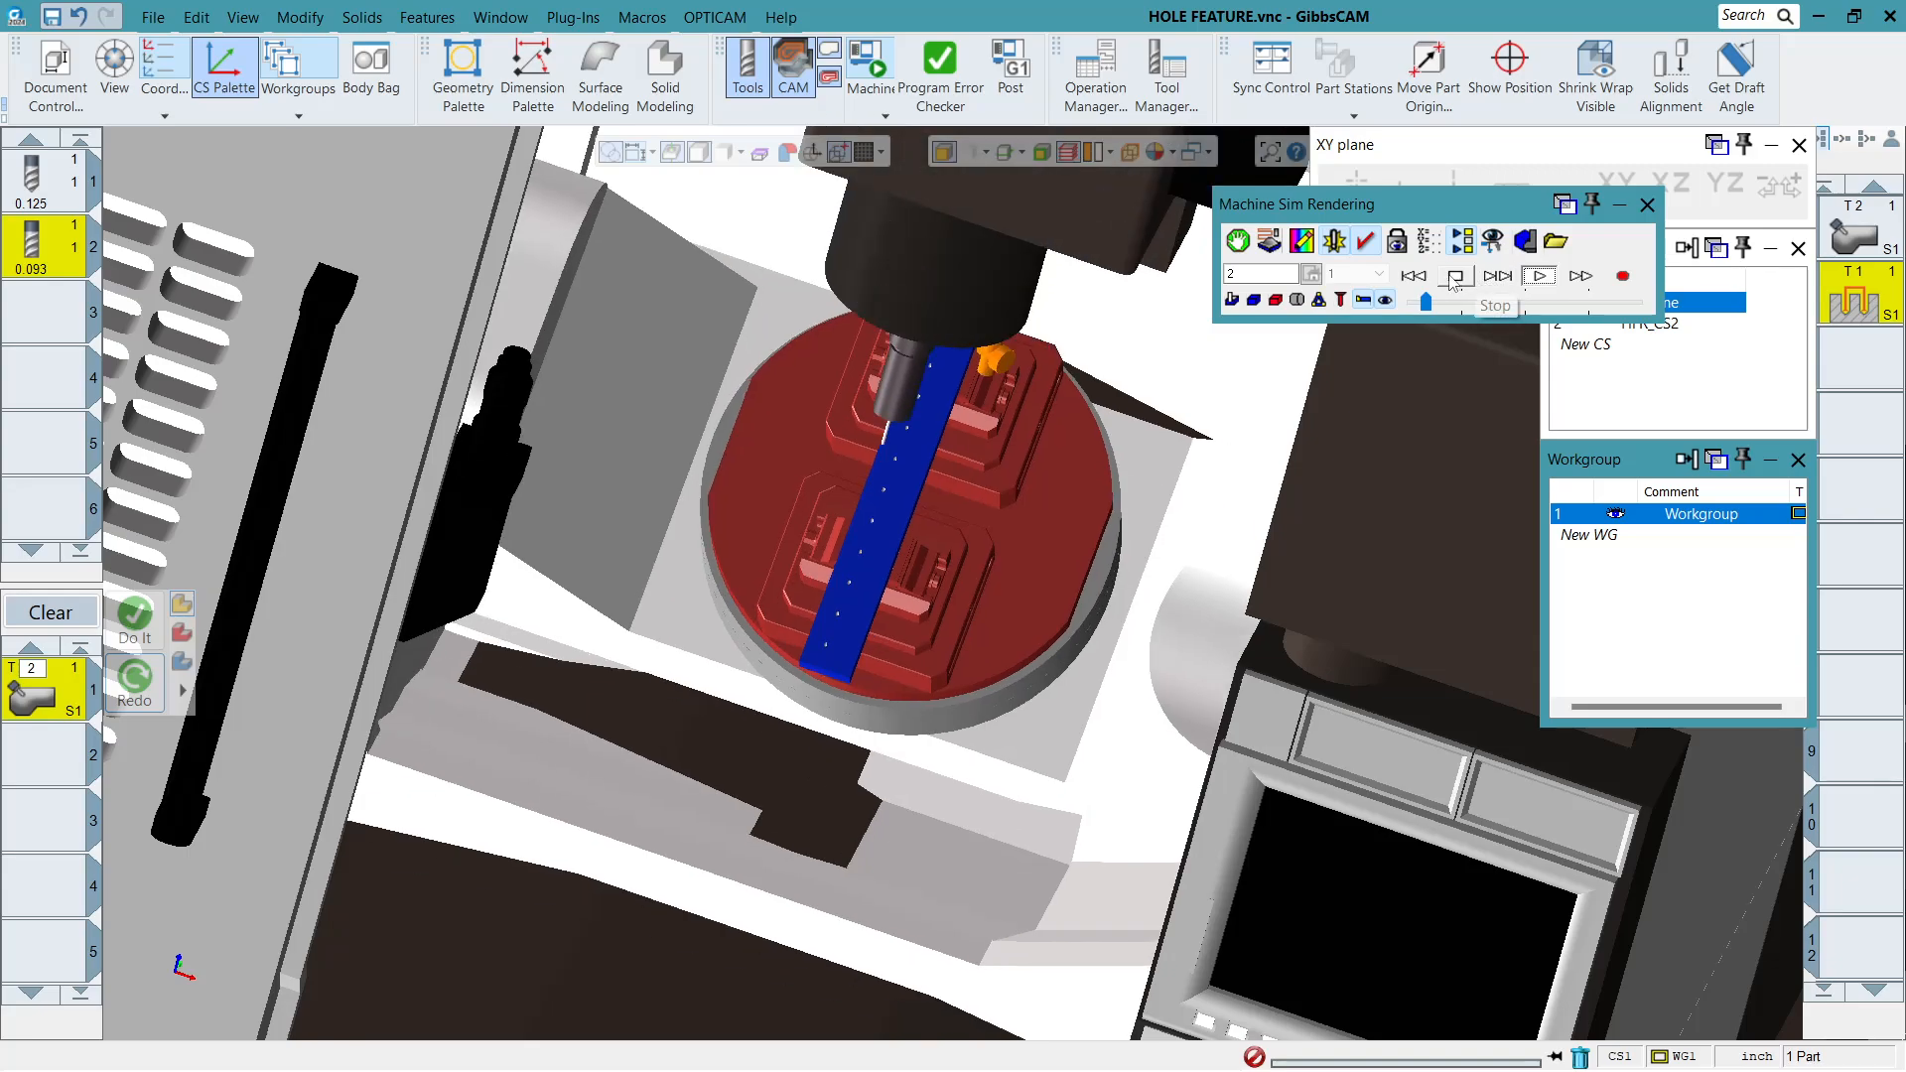
left_click(1455, 277)
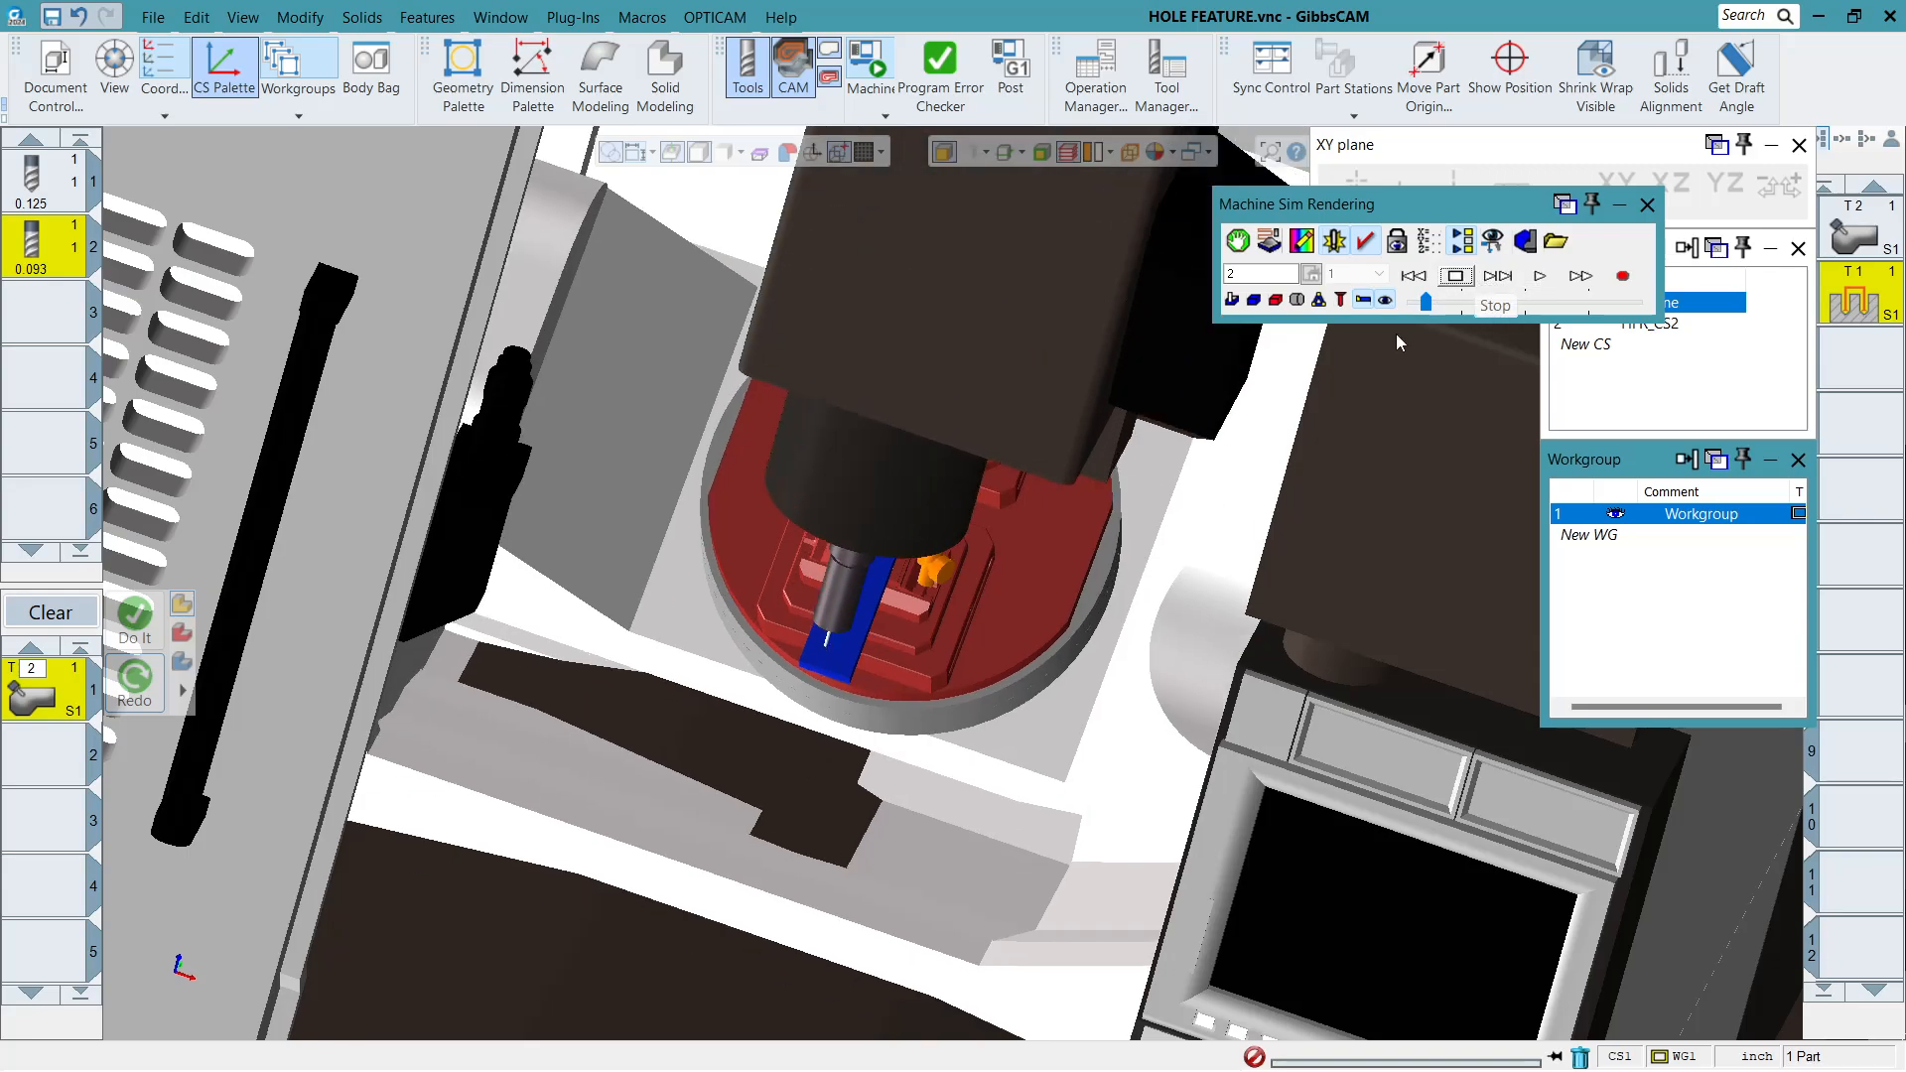
Examine the stopped drill's approach to the bar and the tilt of the table from several angles.
scroll(943, 718, "up", 6)
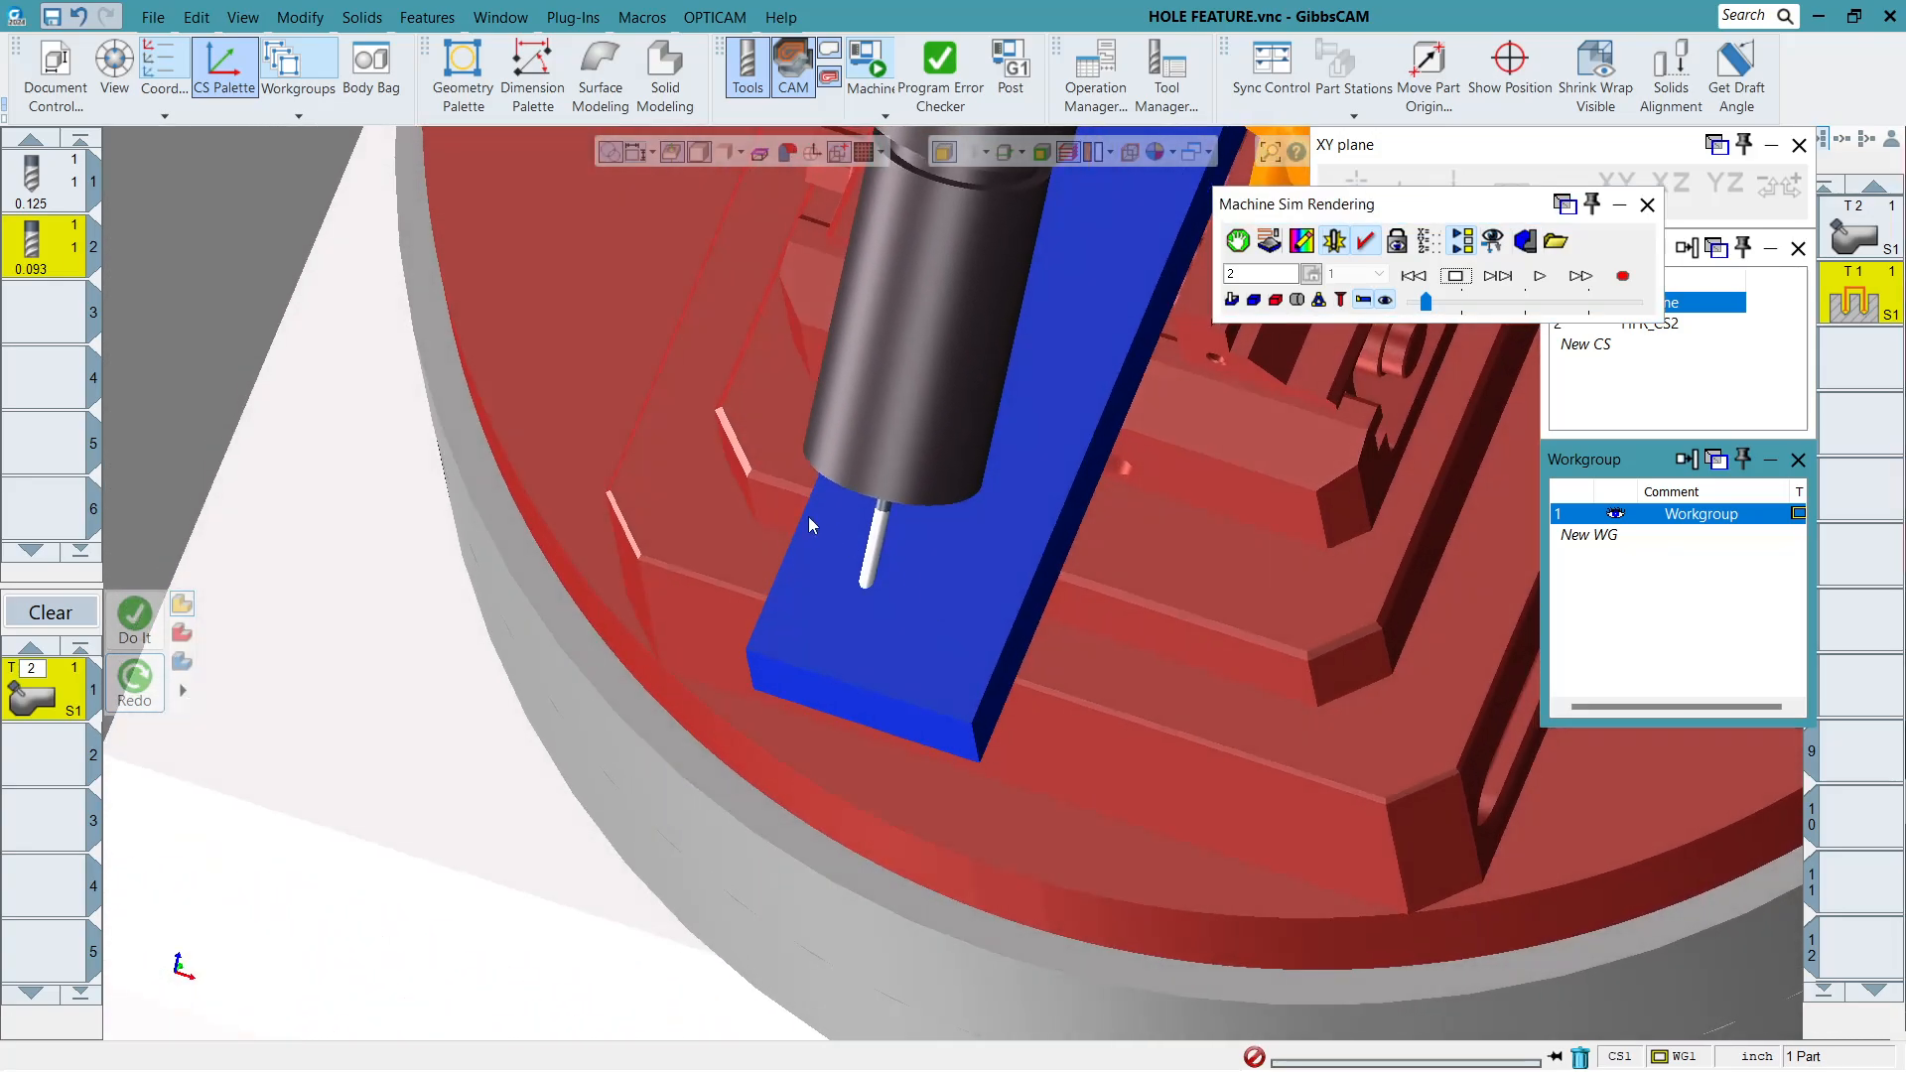
scroll(1198, 634, "up", 3)
scroll(1197, 633, "down", 1)
middle_click_drag(1197, 633, 872, 393)
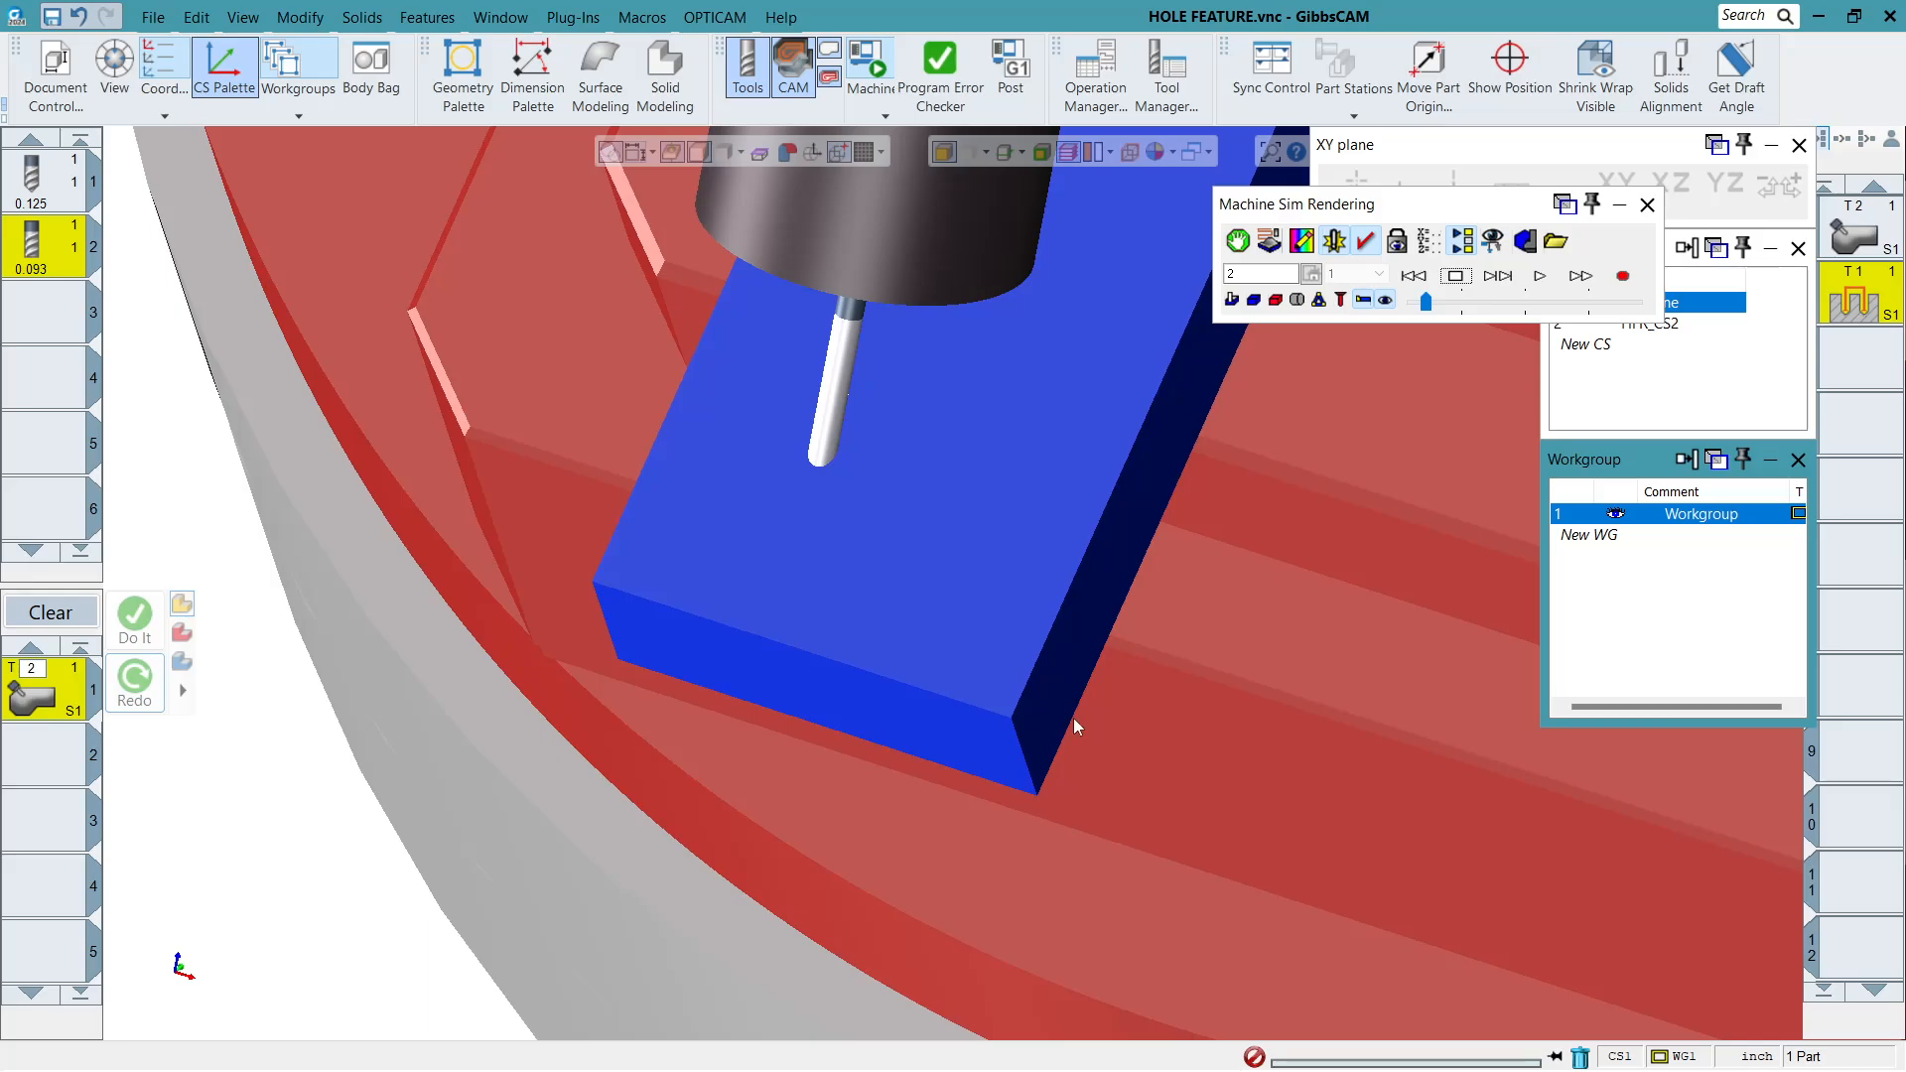
scroll(861, 610, "down", 5)
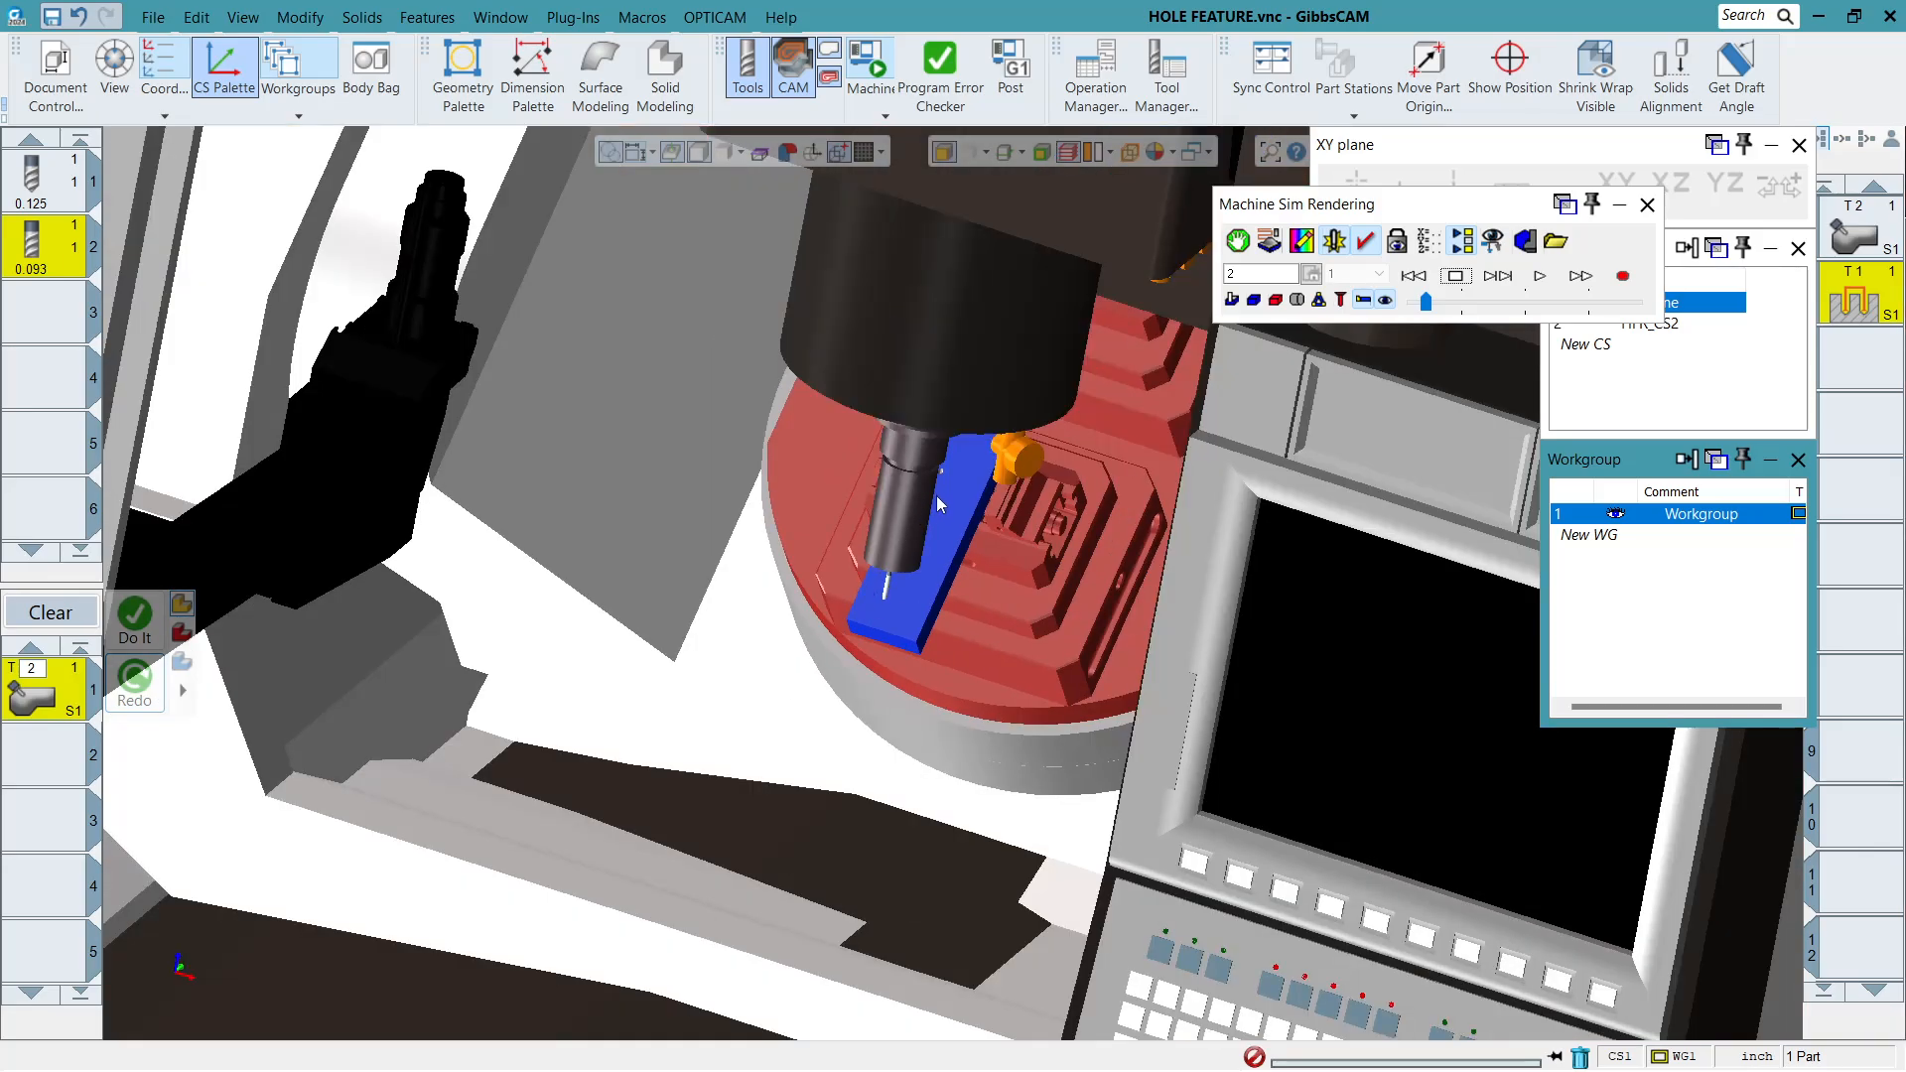
scroll(914, 385, "up", 5)
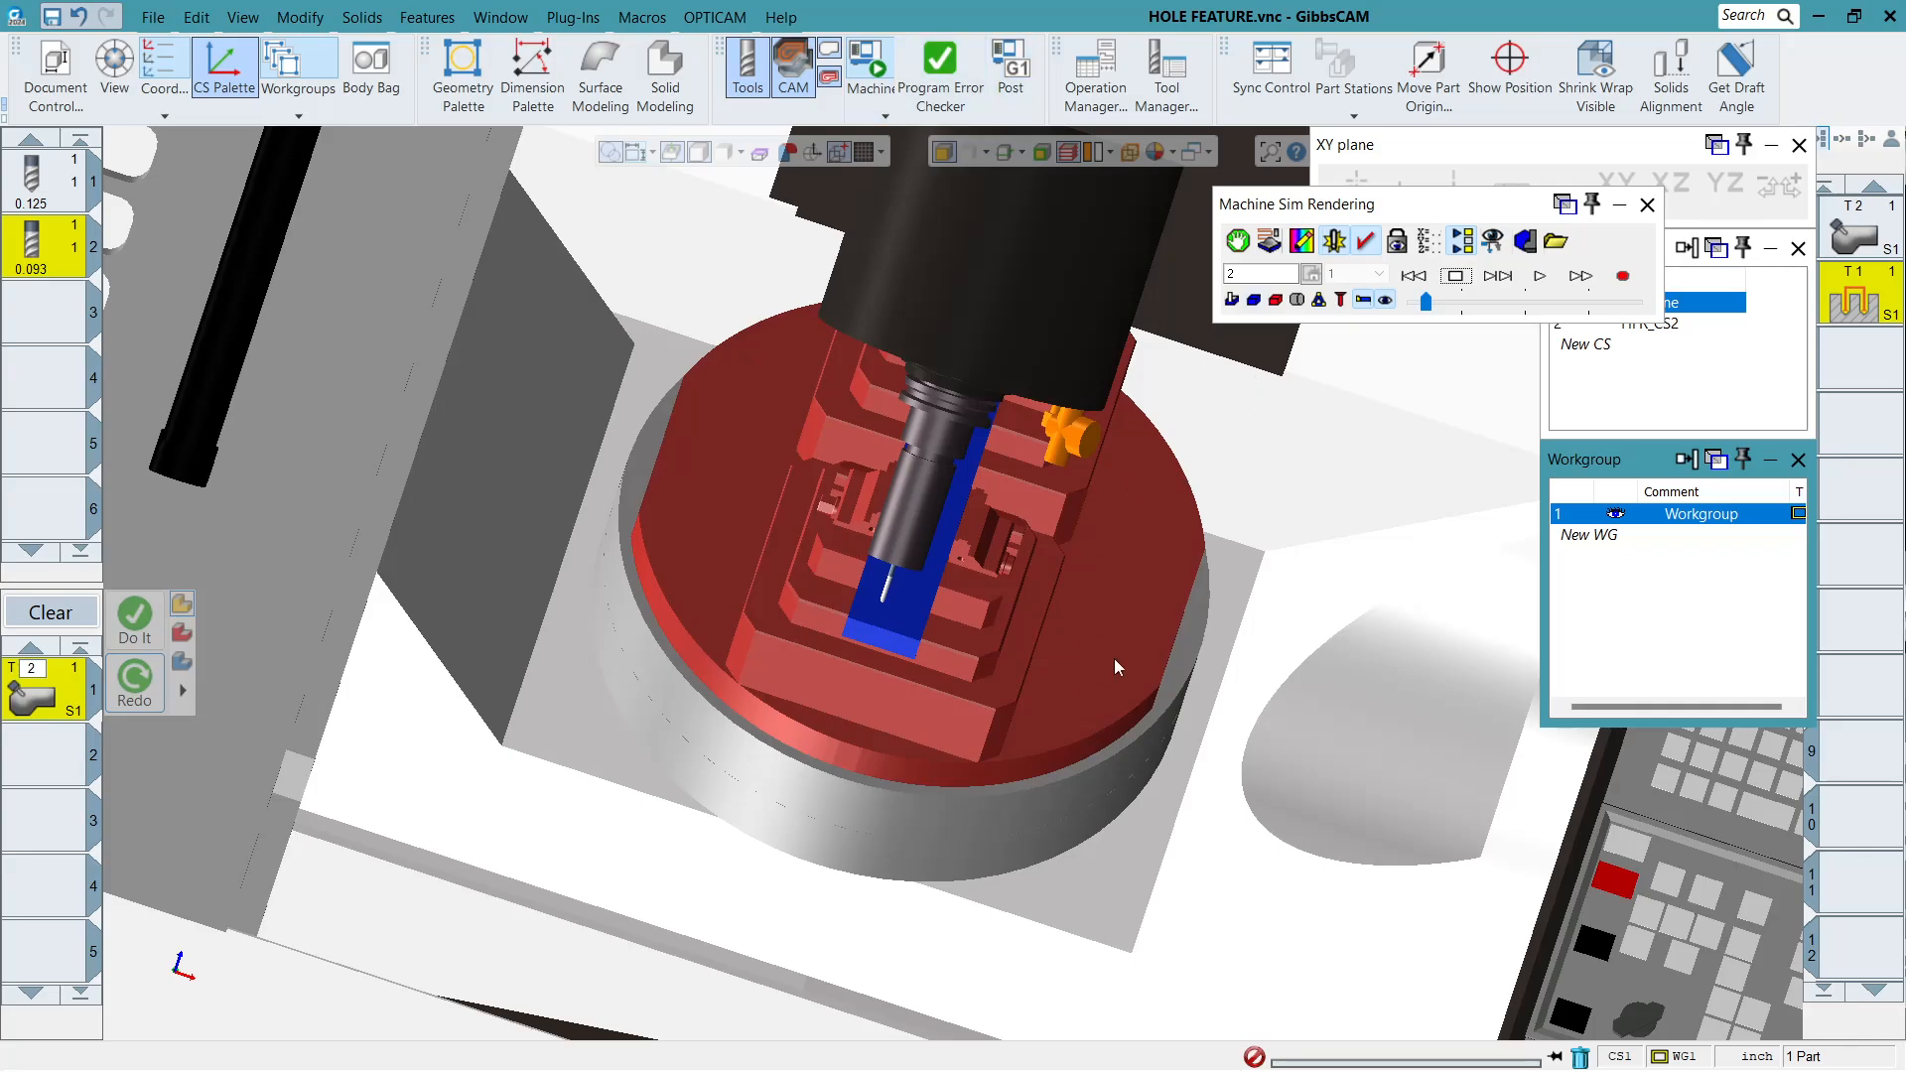
middle_click_drag(1114, 658, 1057, 566)
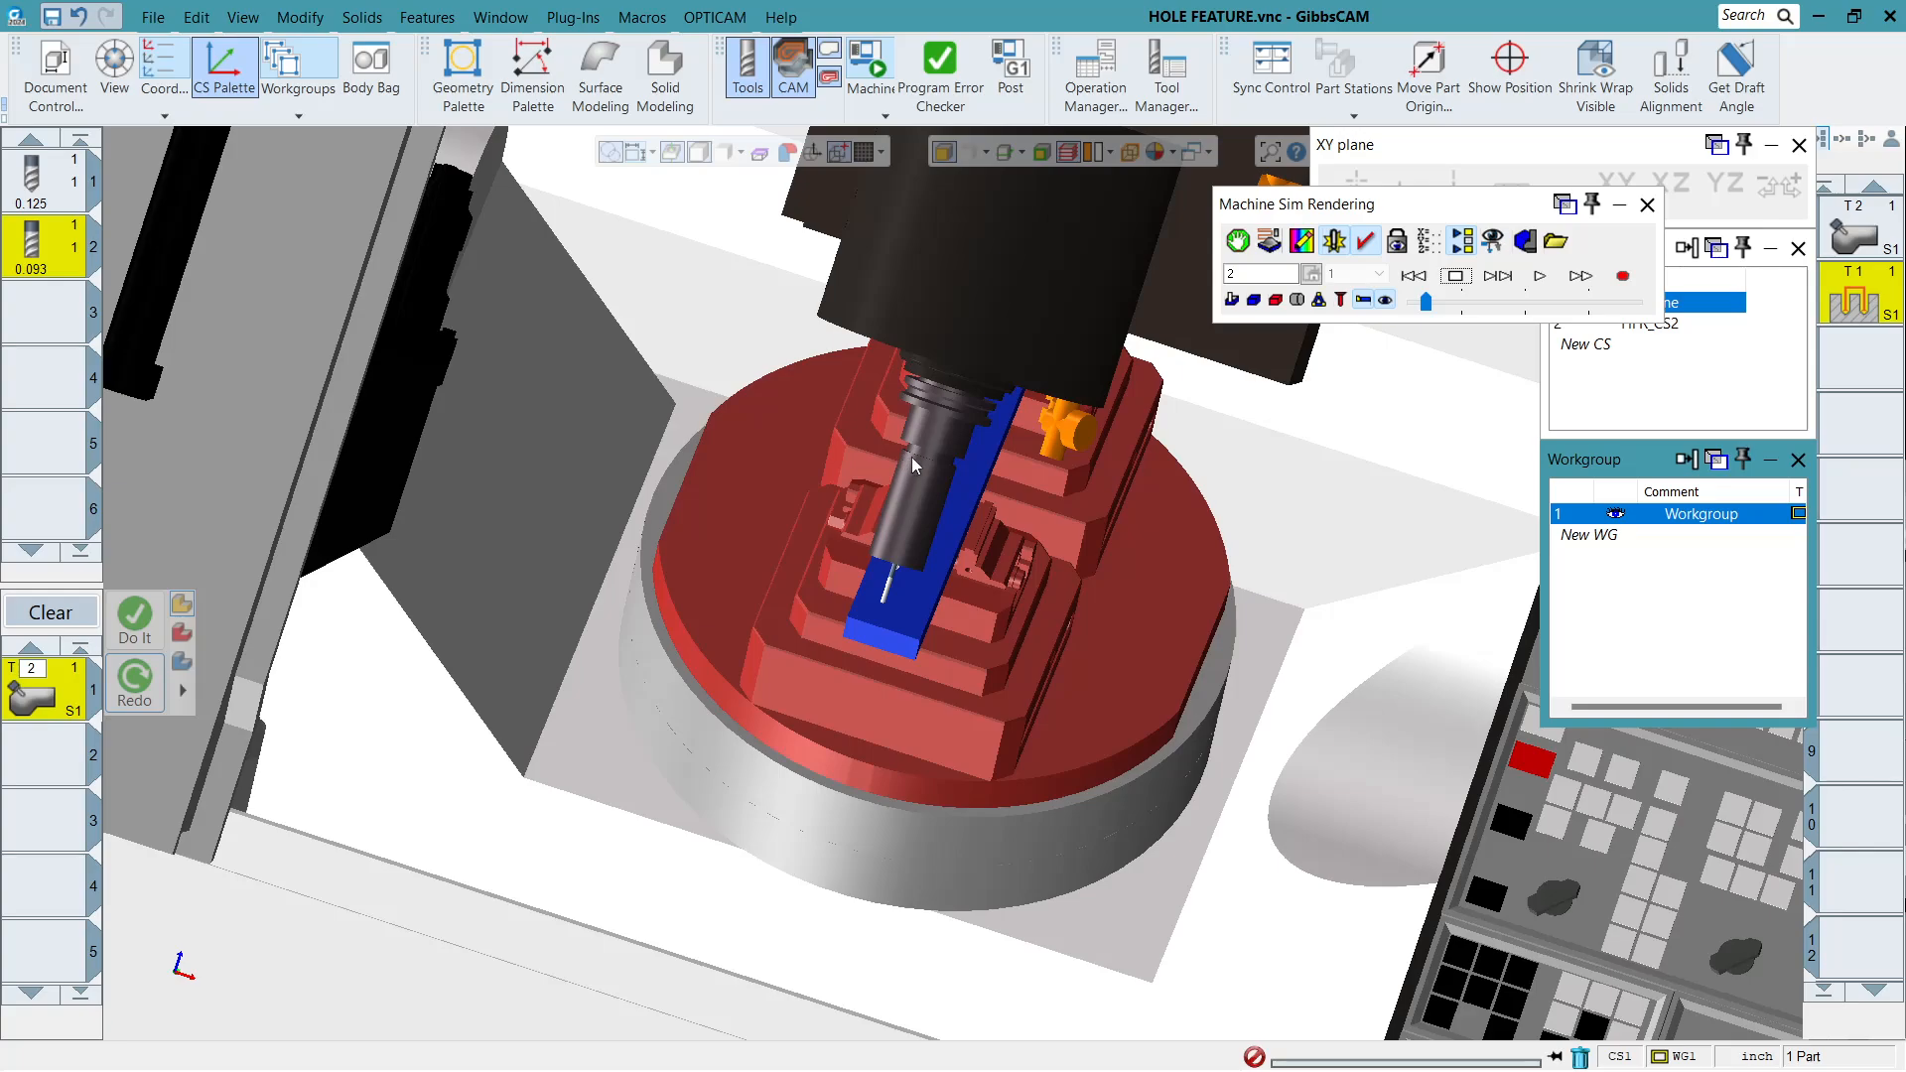
scroll(899, 628, "down", 3)
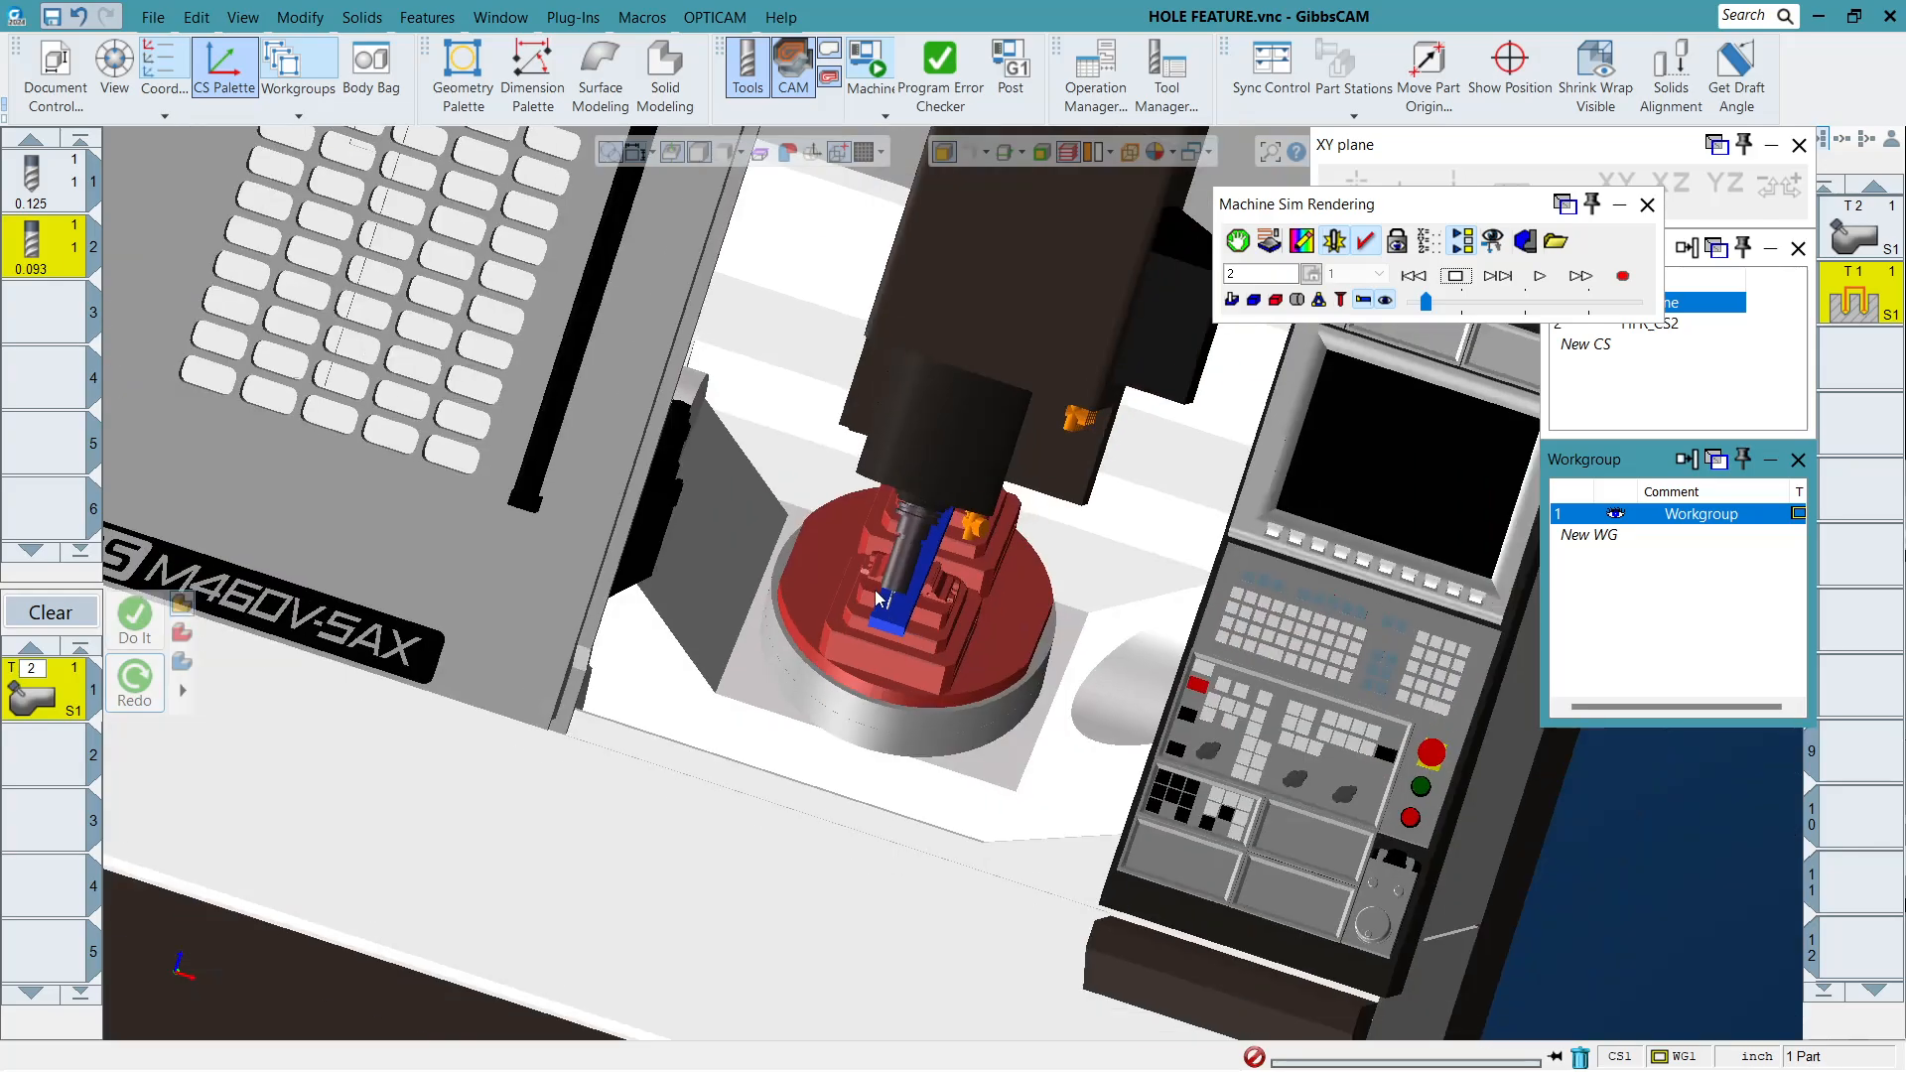
mouse_move(915, 636)
middle_mouse_down()
mouse_move(926, 596)
mouse_move(911, 667)
mouse_move(914, 641)
middle_mouse_up()
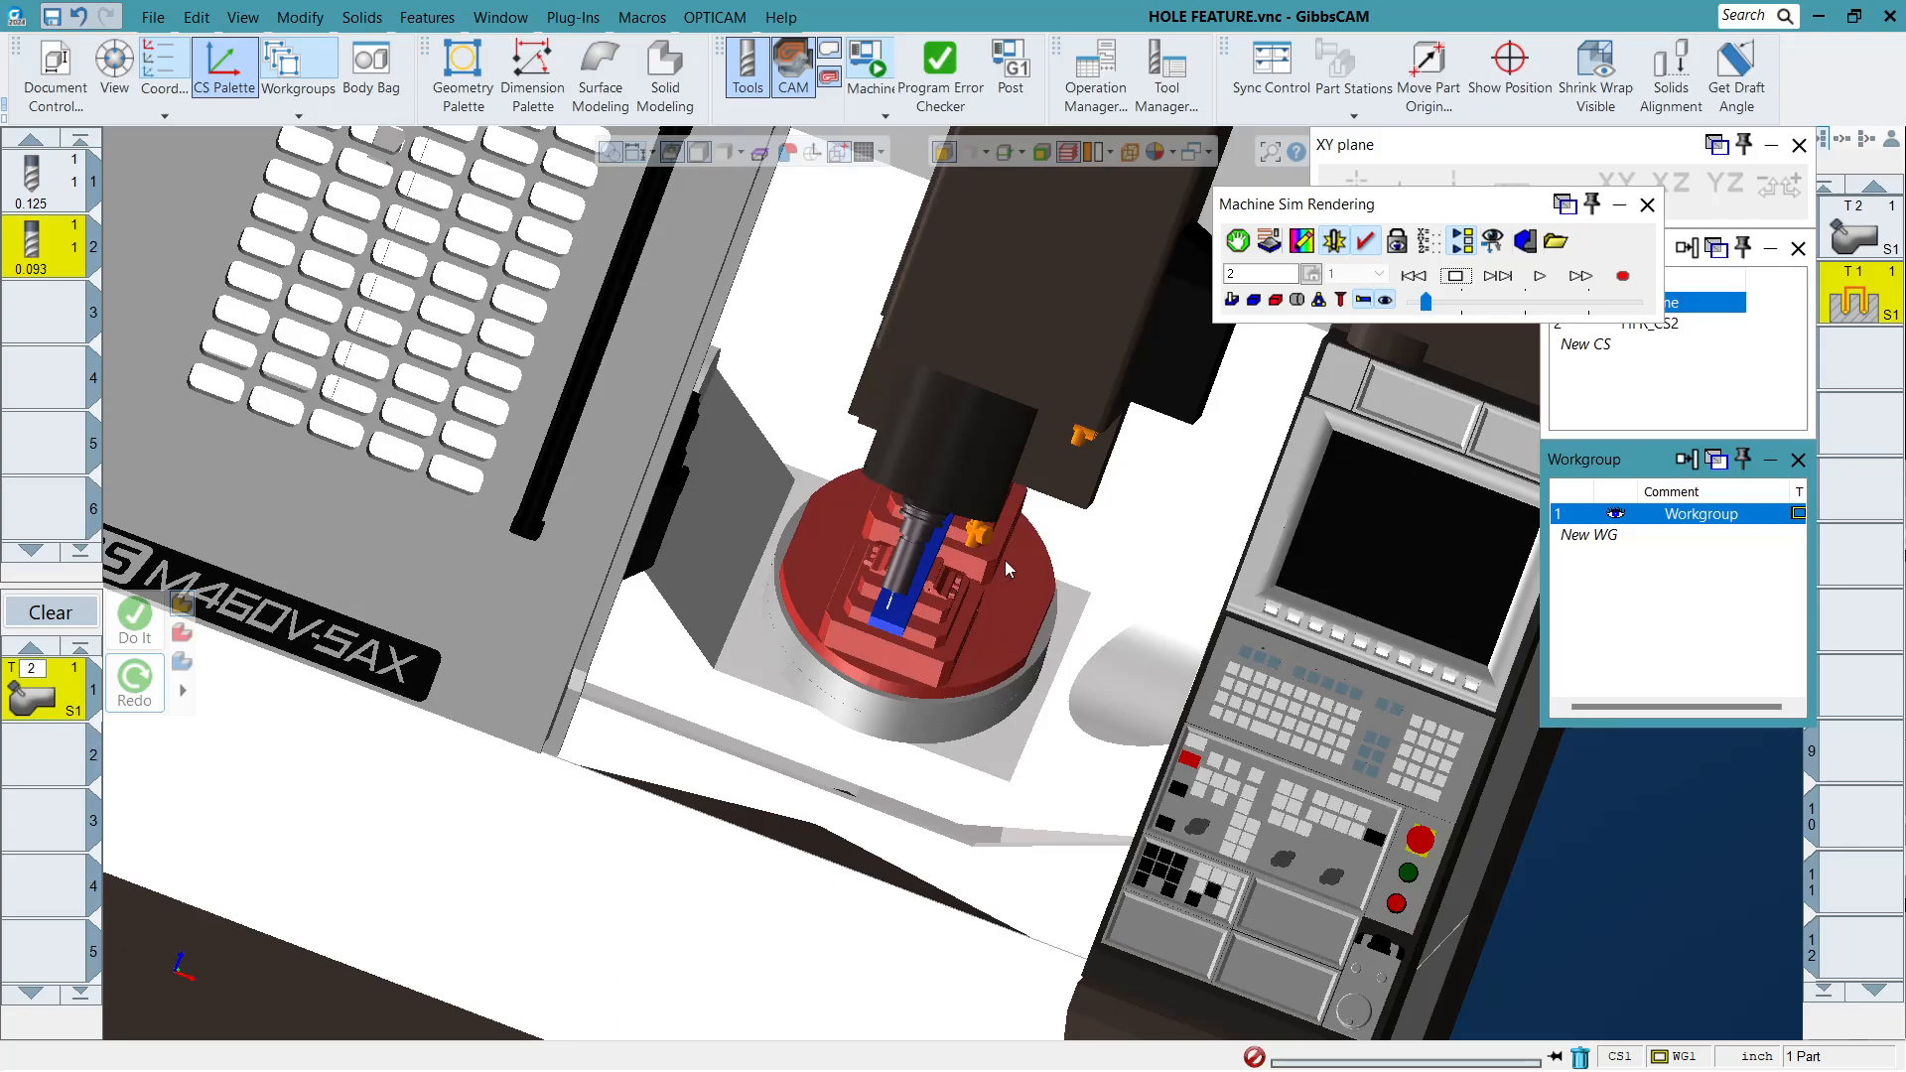
middle_click_drag(1005, 560, 1000, 443)
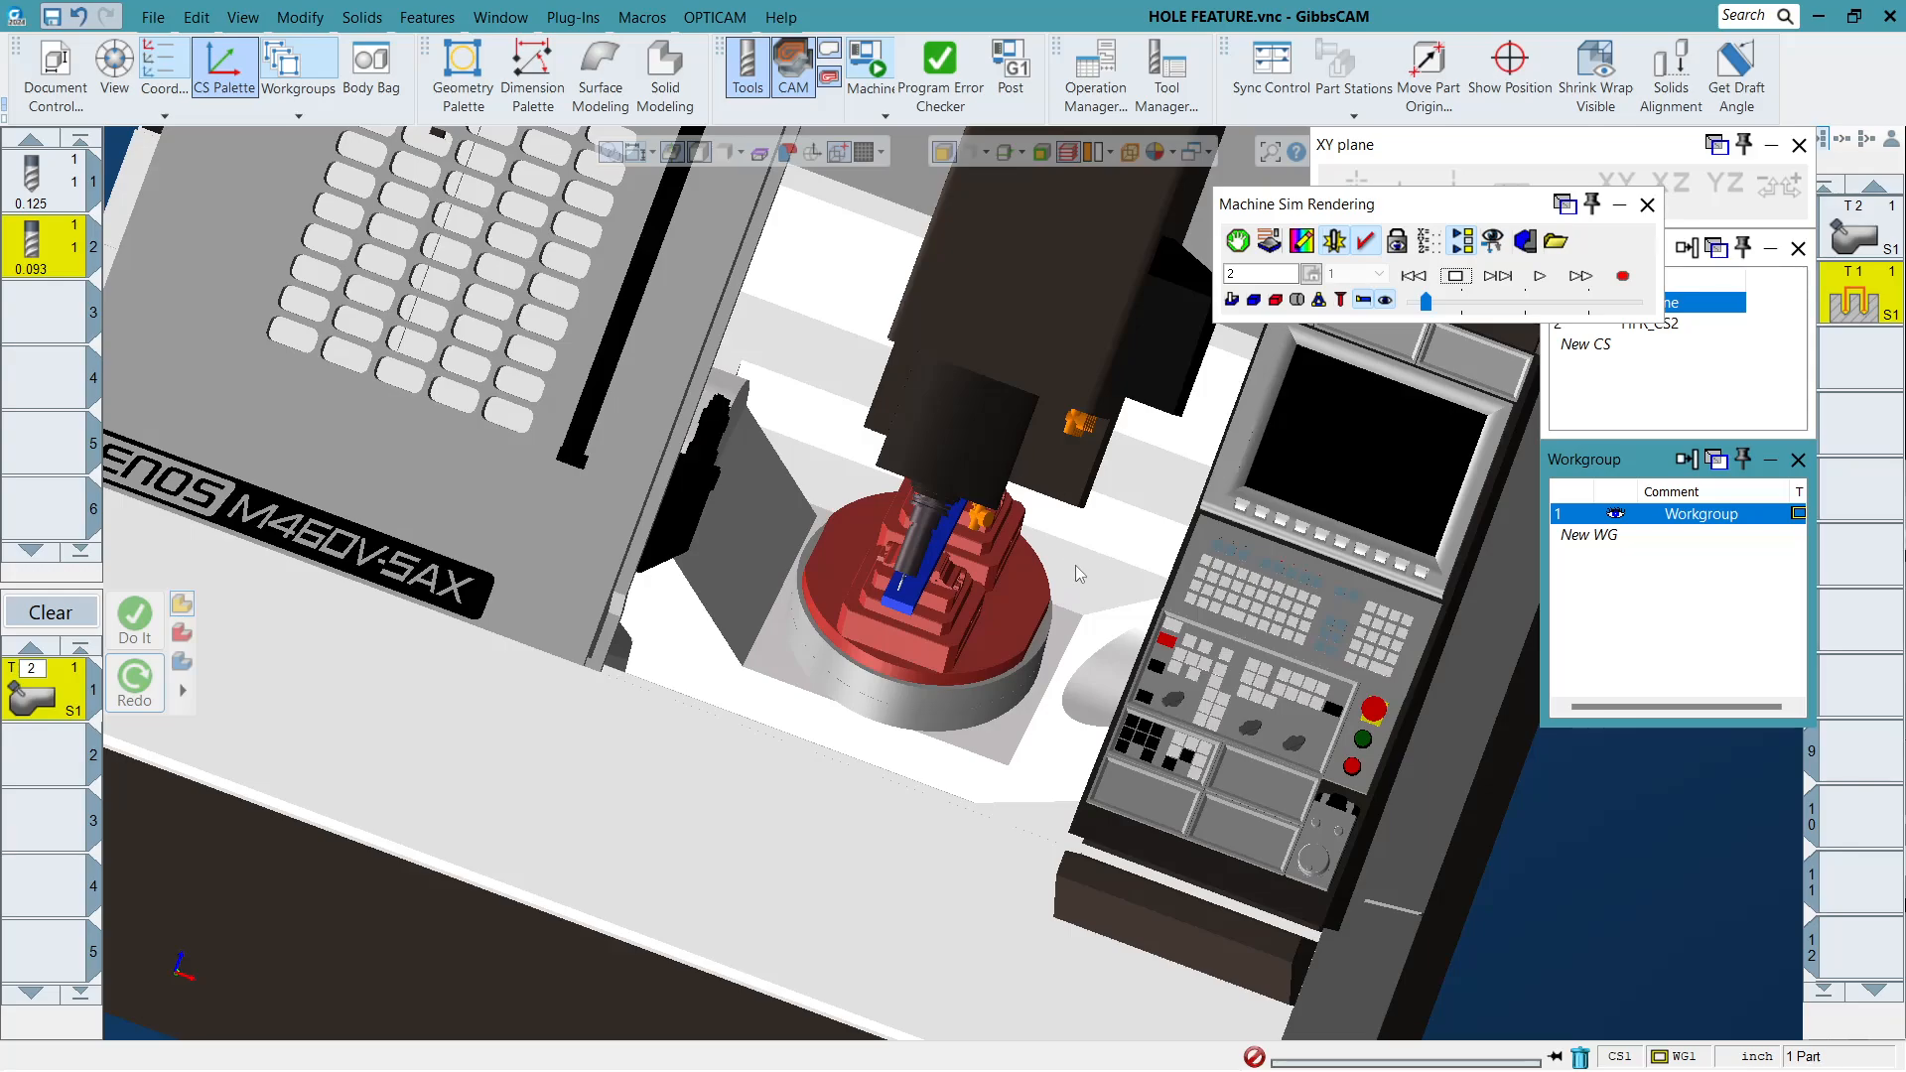
middle_click_drag(1076, 564, 1168, 564)
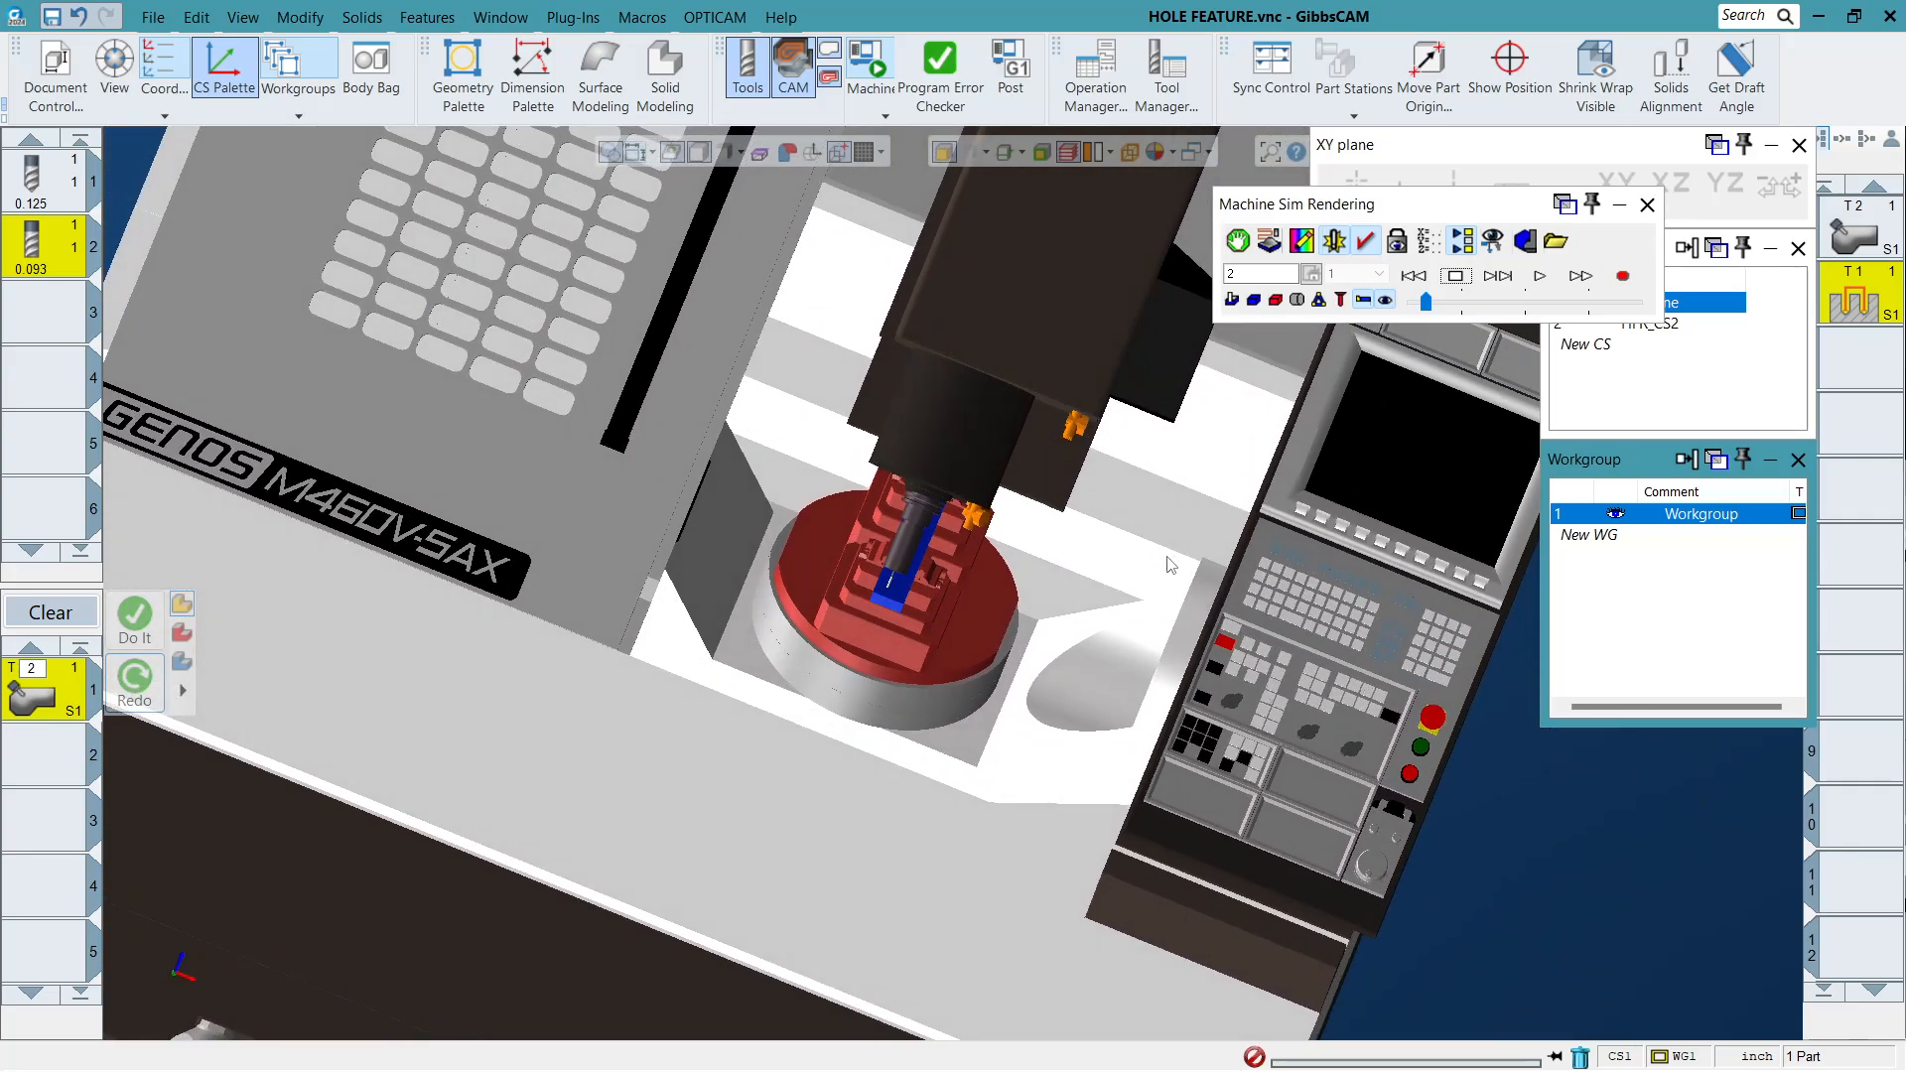